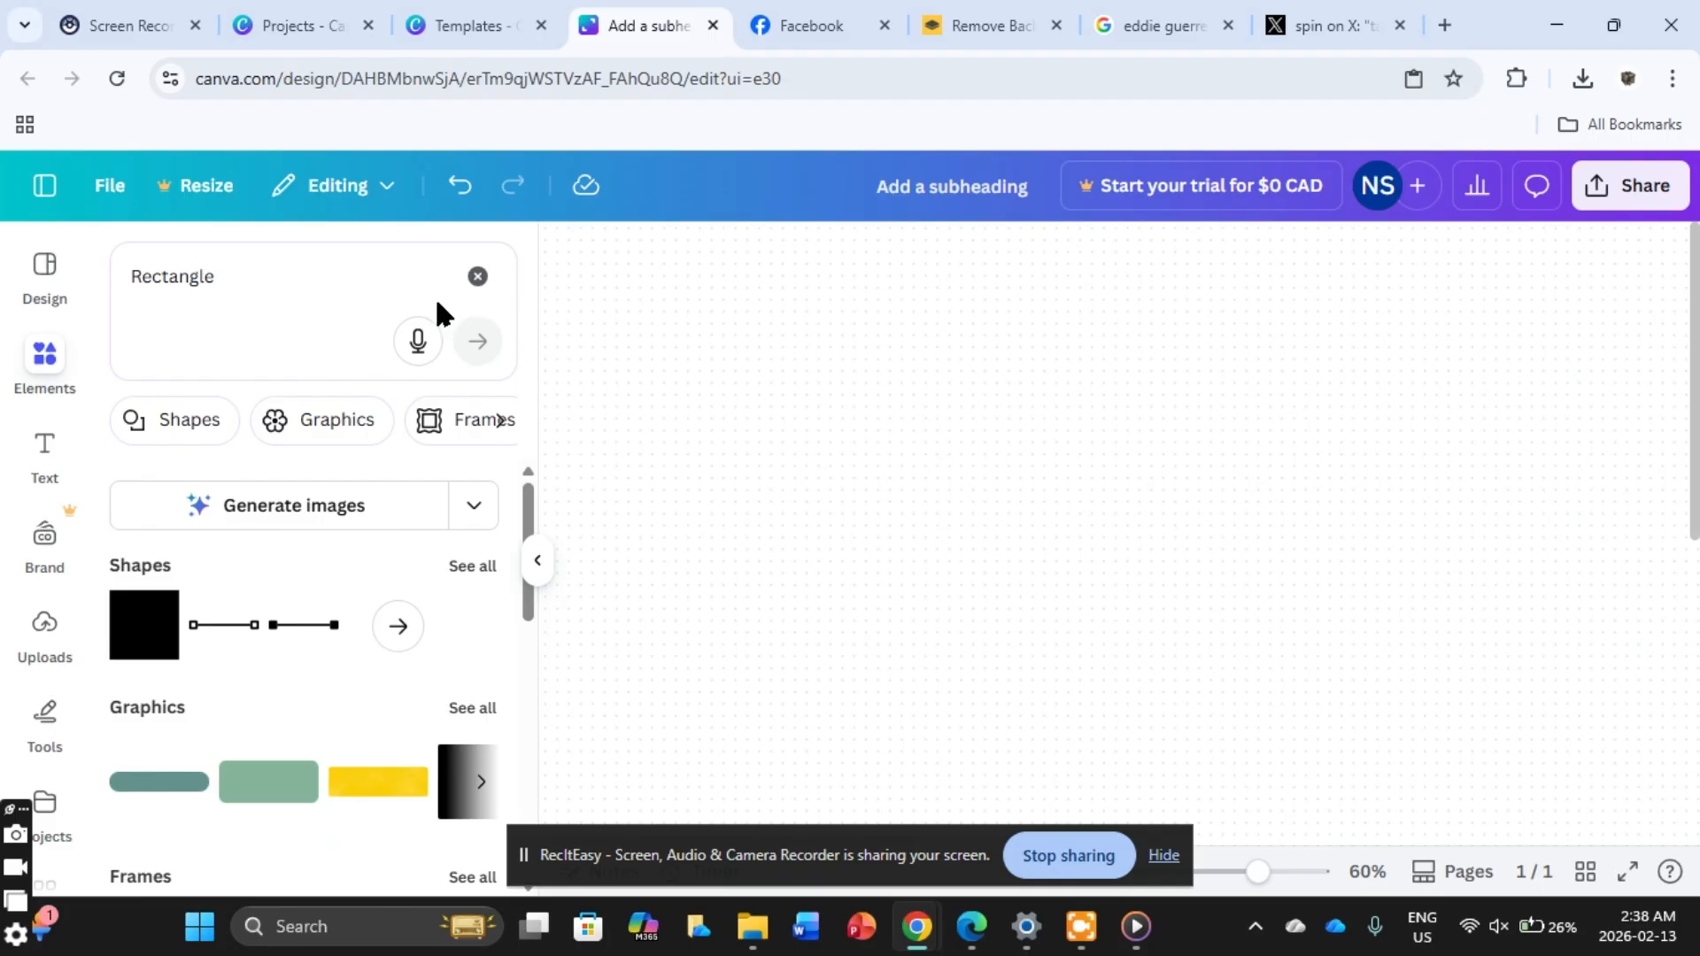
Step: Add a square shape to the empty canvas area and enlarge it into a tall dark red portrait rectangle
left_click(114, 643)
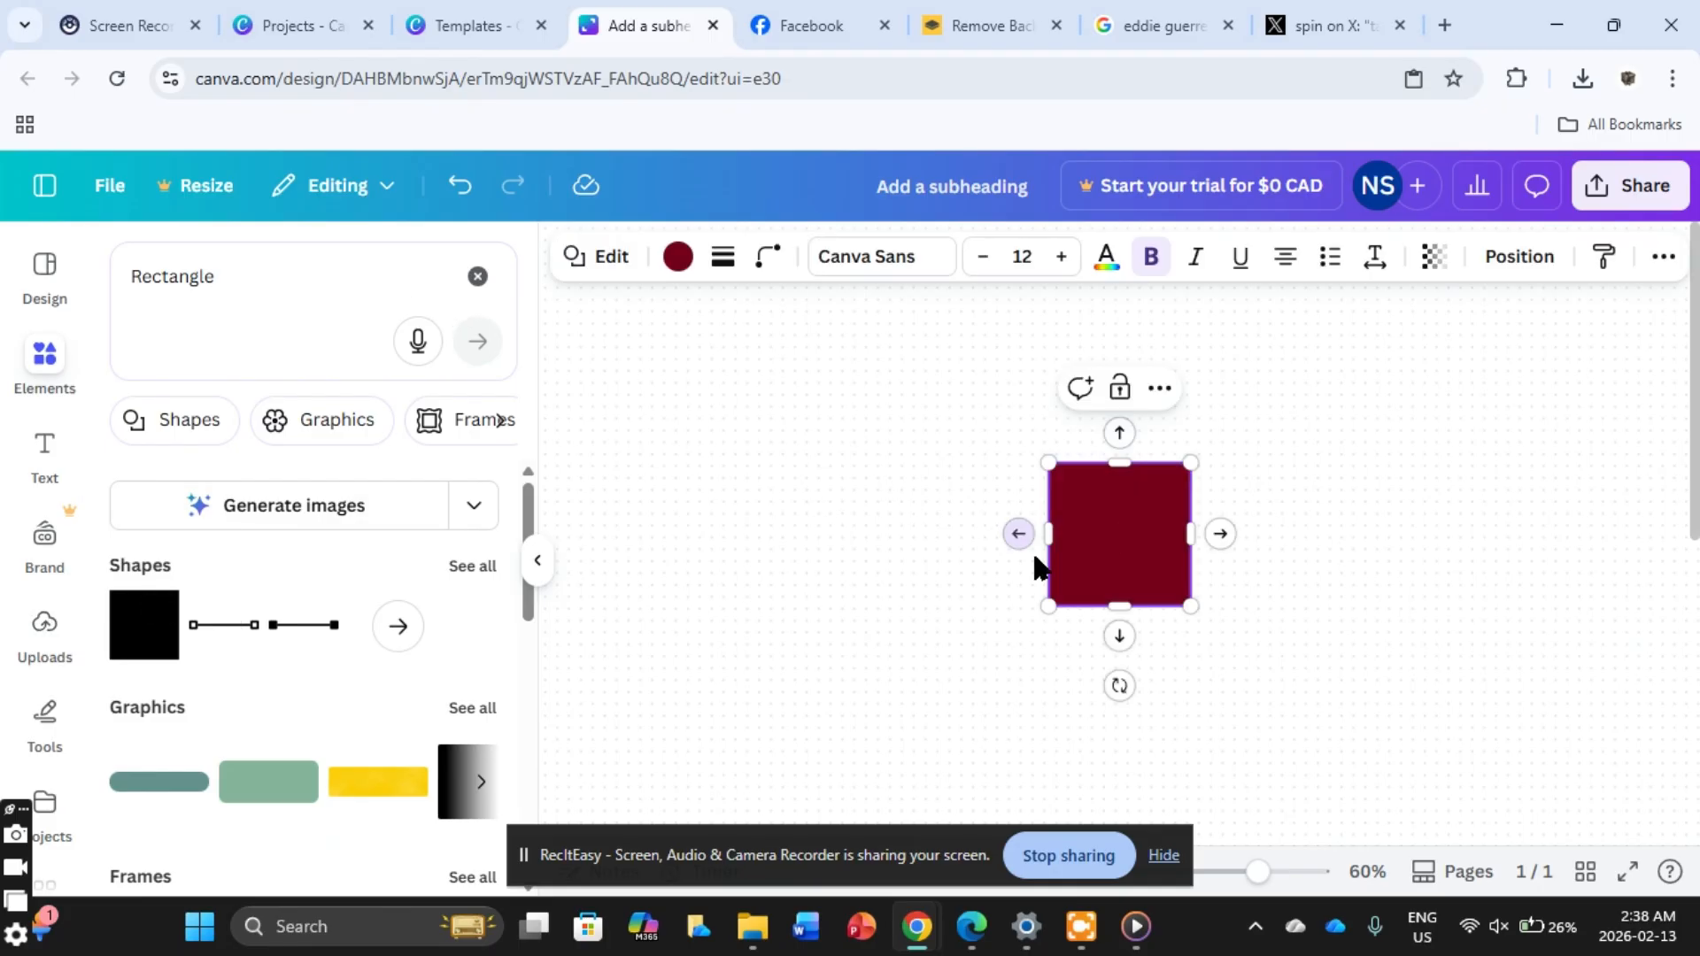
left_click_drag(1050, 607, 900, 744)
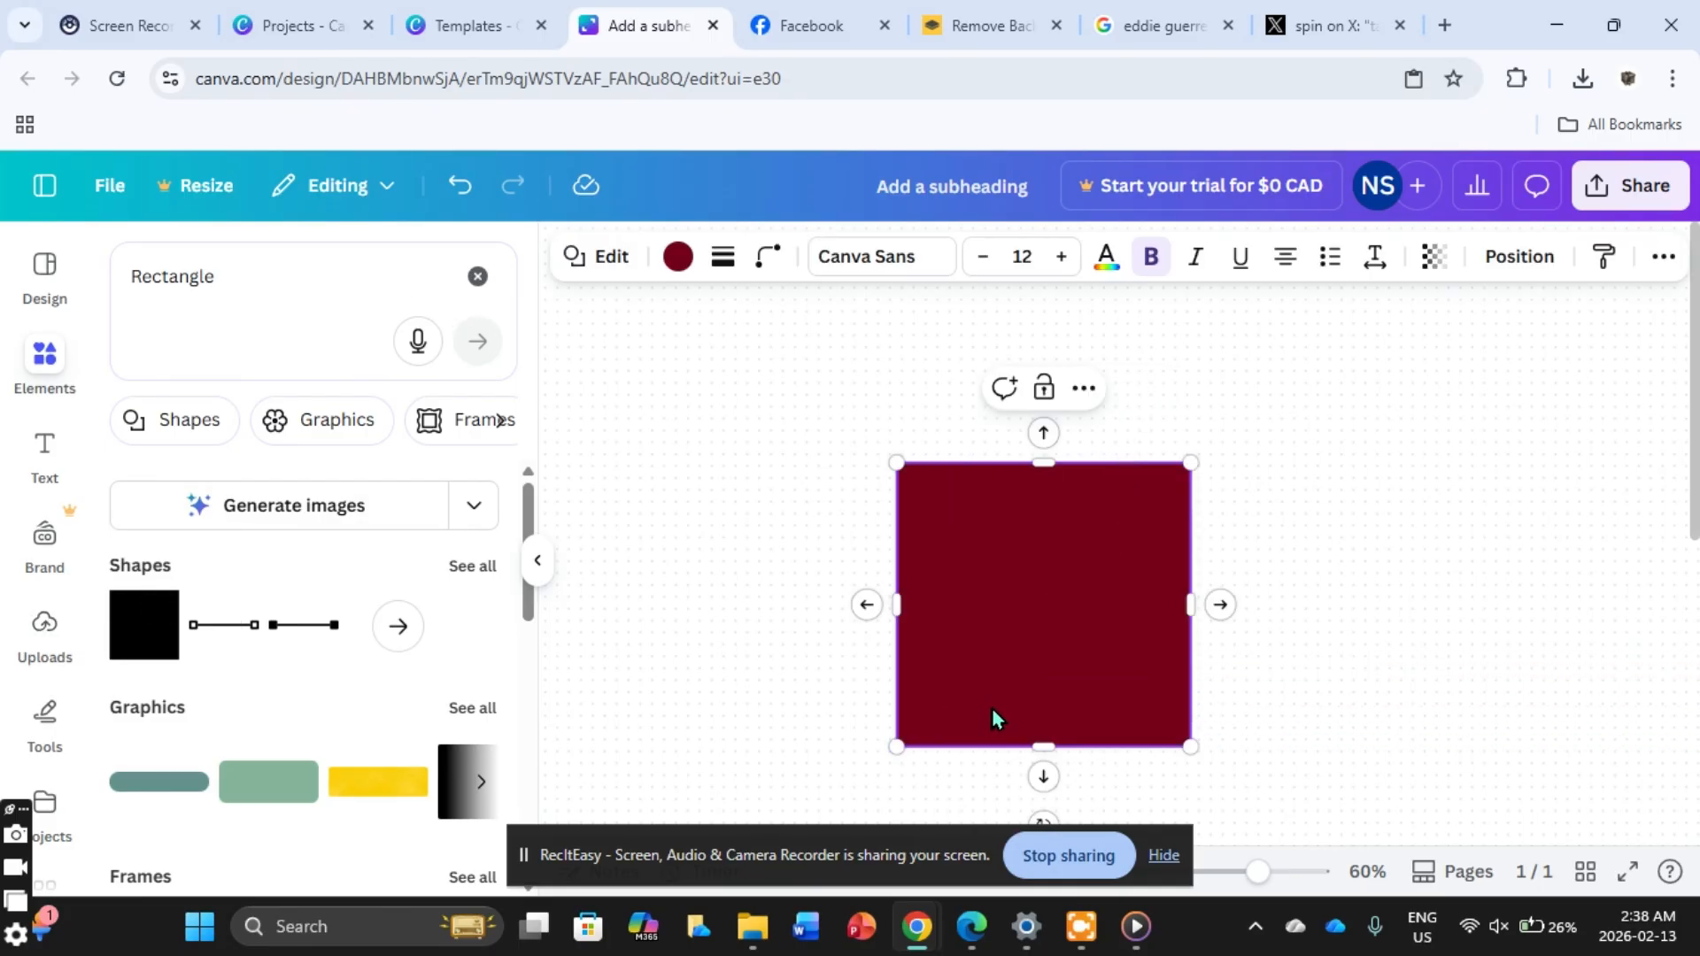
left_click_drag(995, 714, 907, 558)
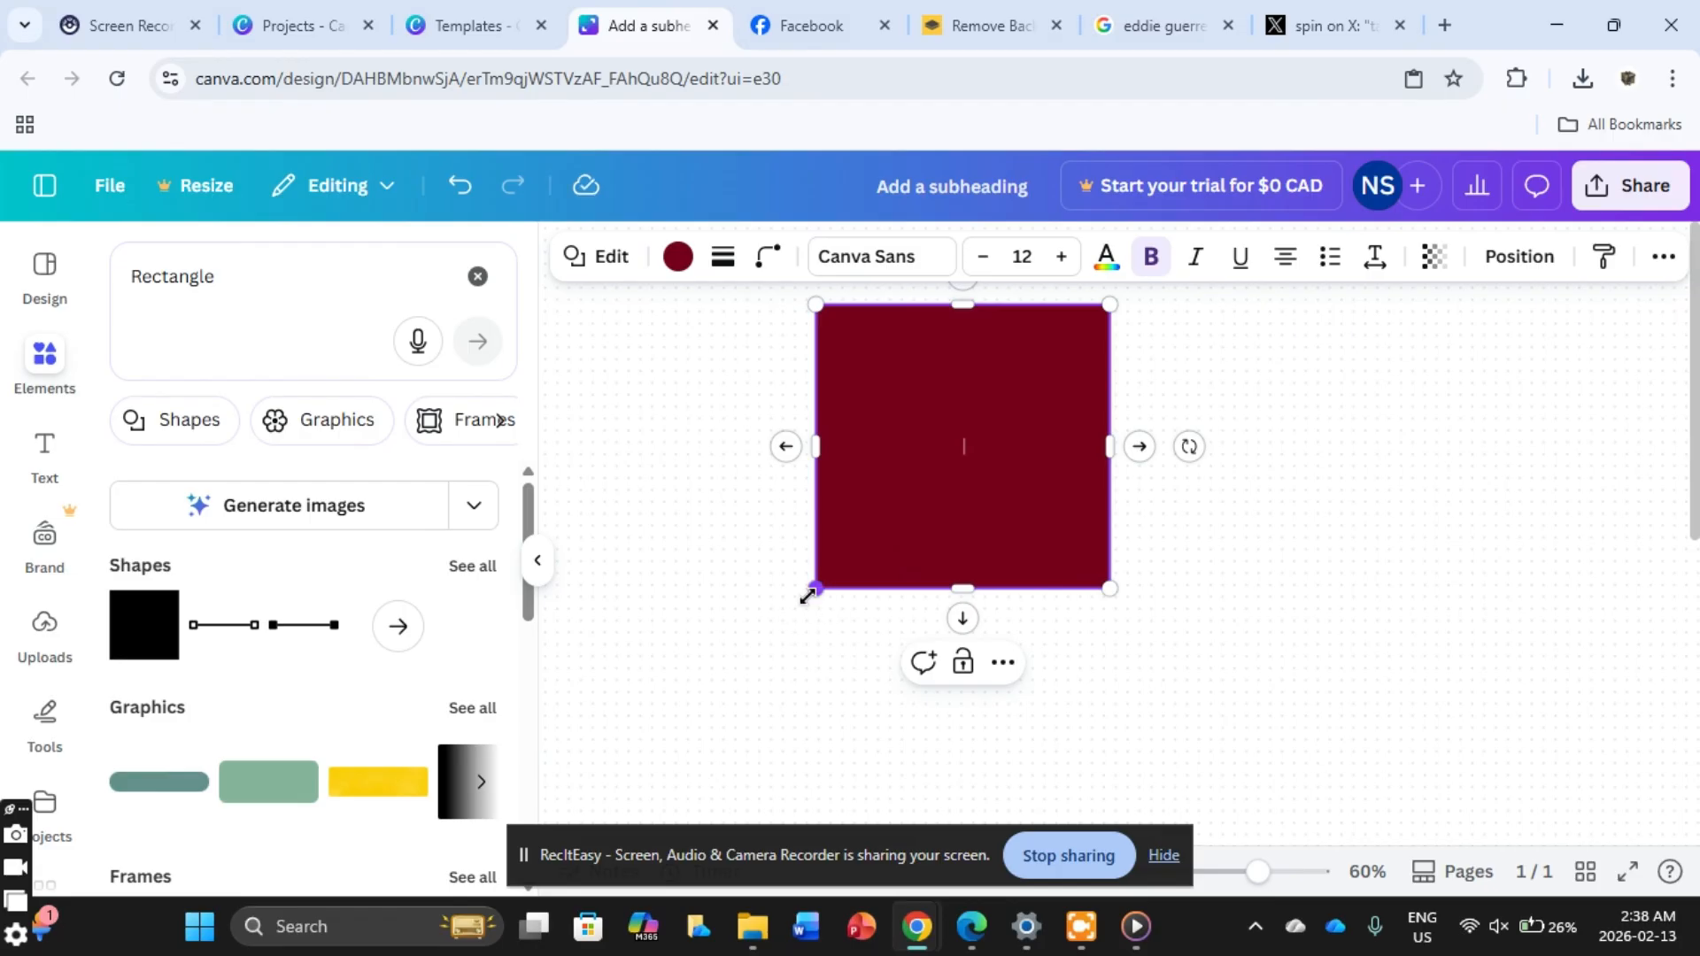
left_click_drag(807, 596, 707, 681)
left_click_drag(953, 590, 1005, 632)
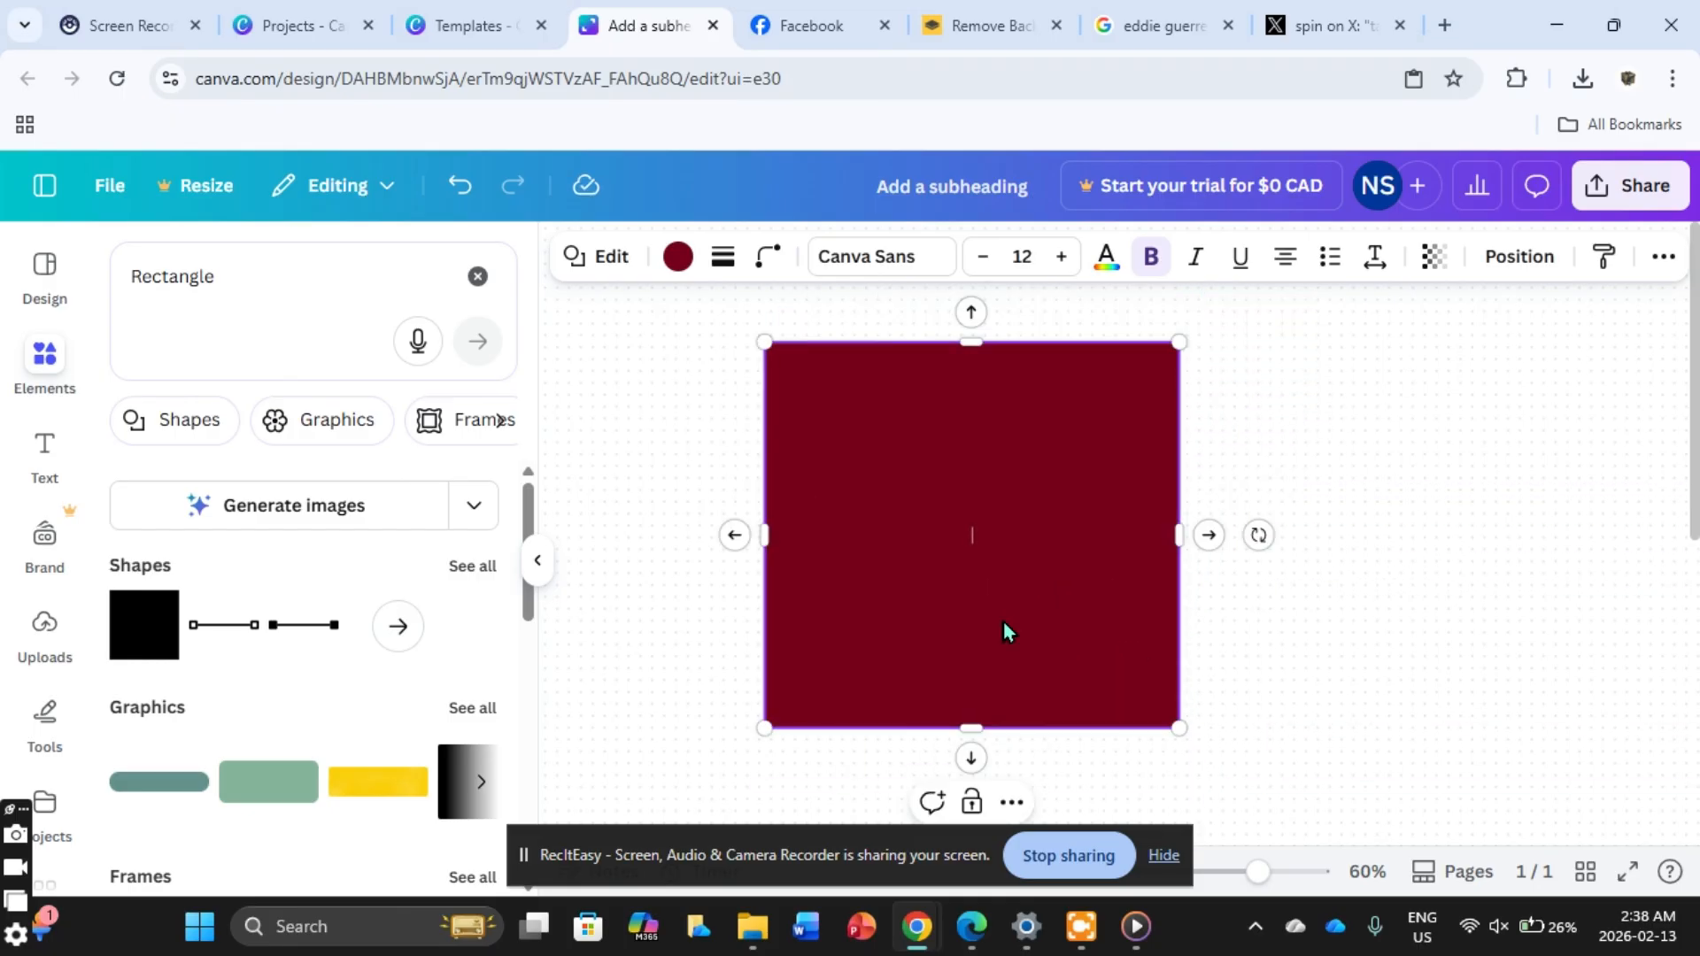
left_click_drag(981, 731, 981, 832)
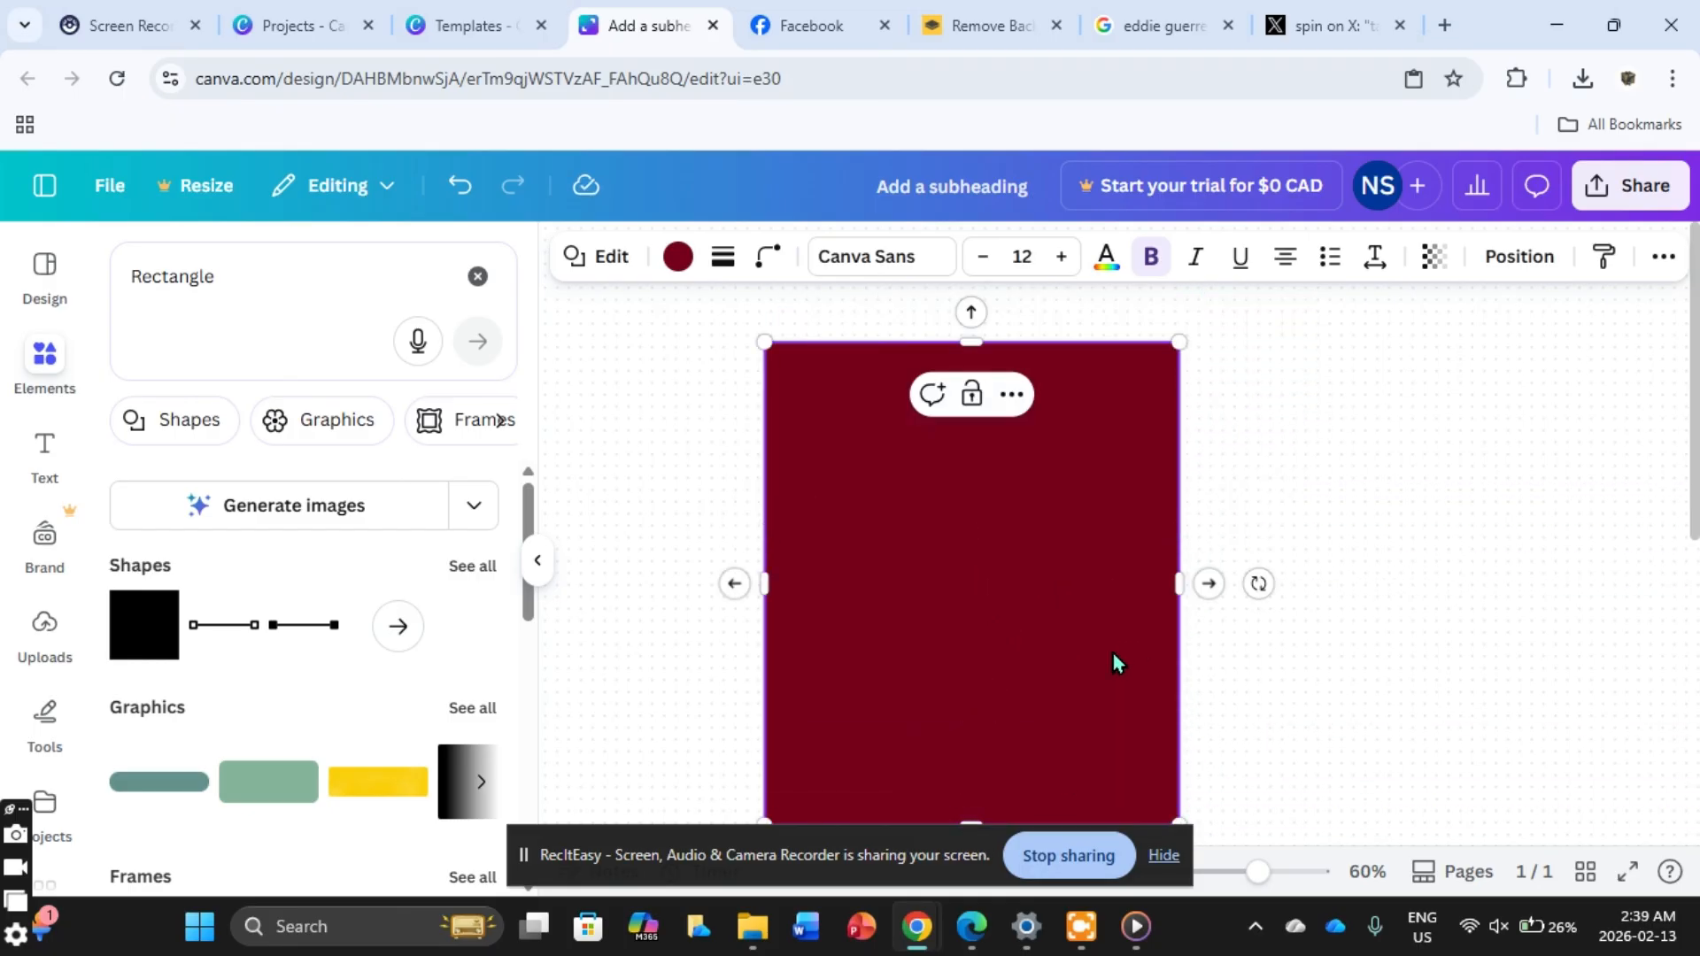
left_click(620, 470)
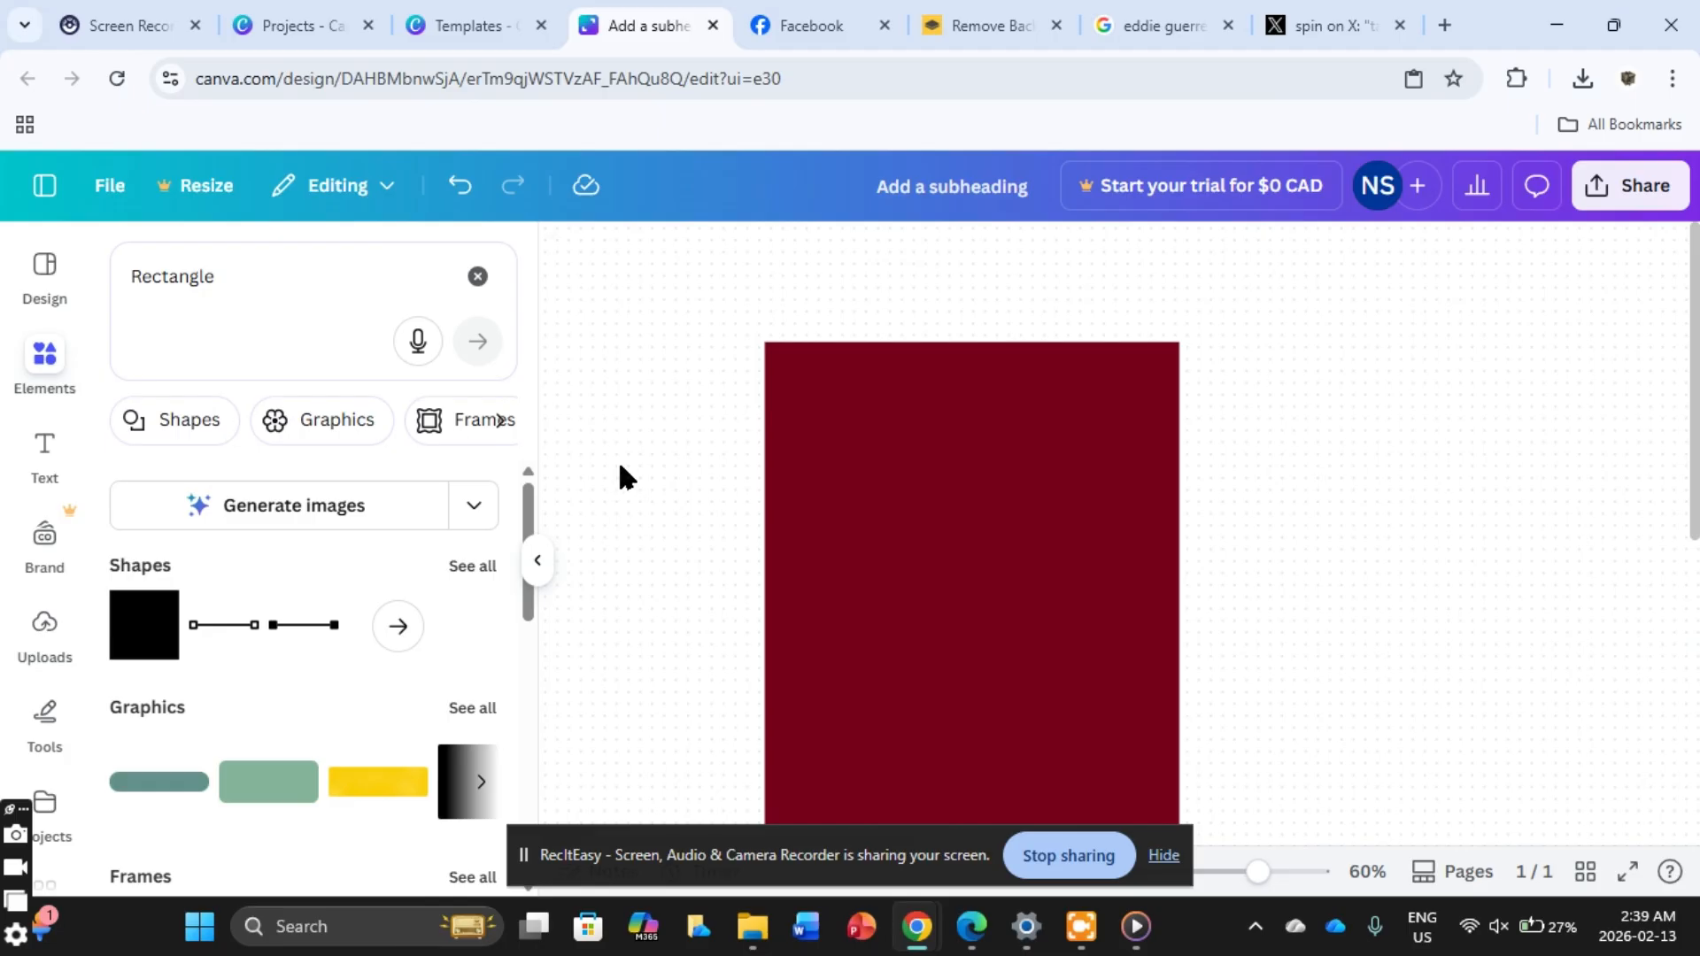
left_click_drag(1696, 376, 1698, 671)
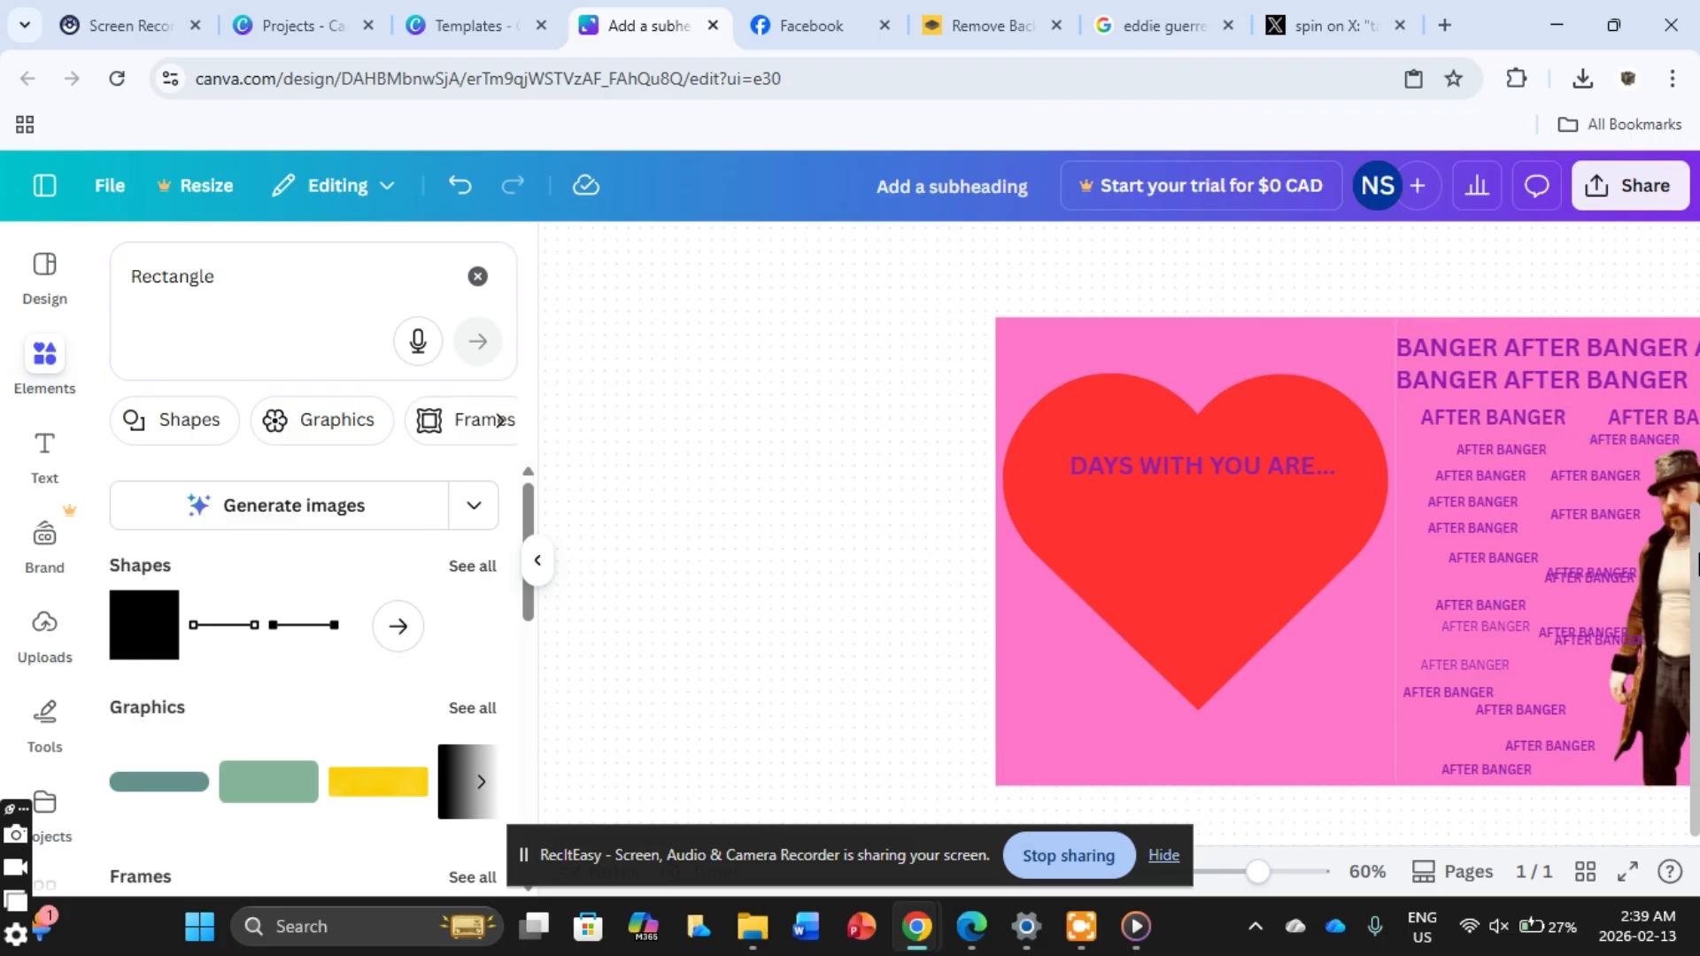
left_click_drag(1698, 558, 1679, 241)
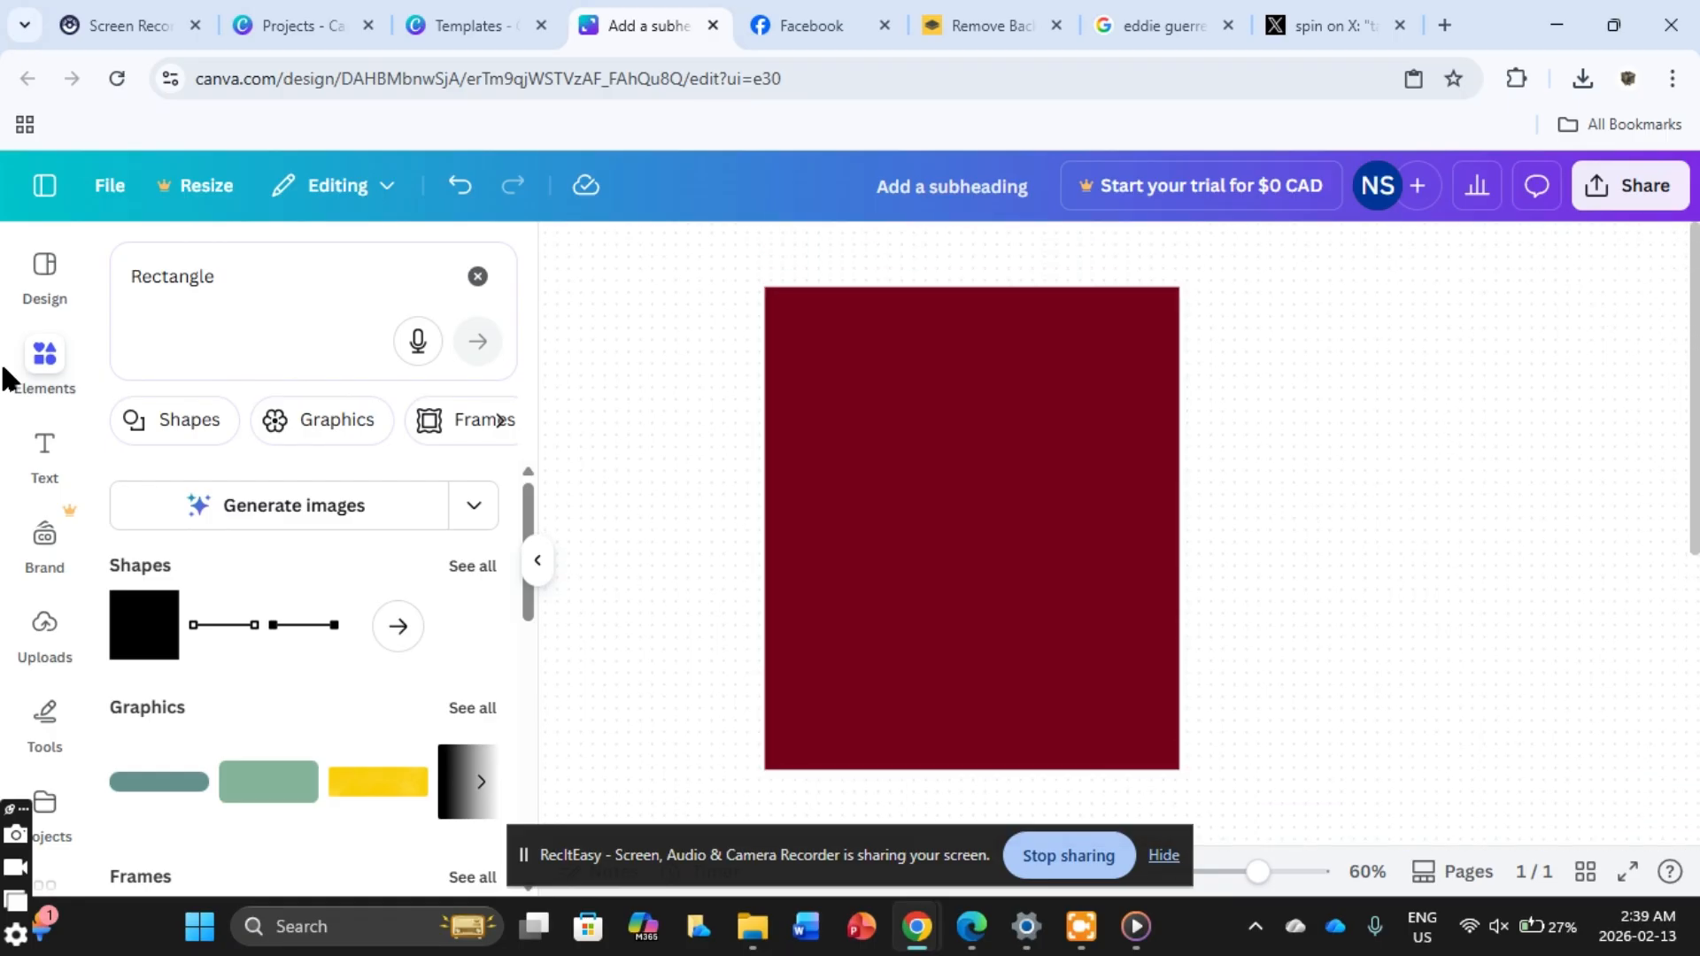
Step: Replace the Rectangle query in the elements search with "frame" and run the search
left_click(274, 298)
left_click_drag(274, 298, 98, 283)
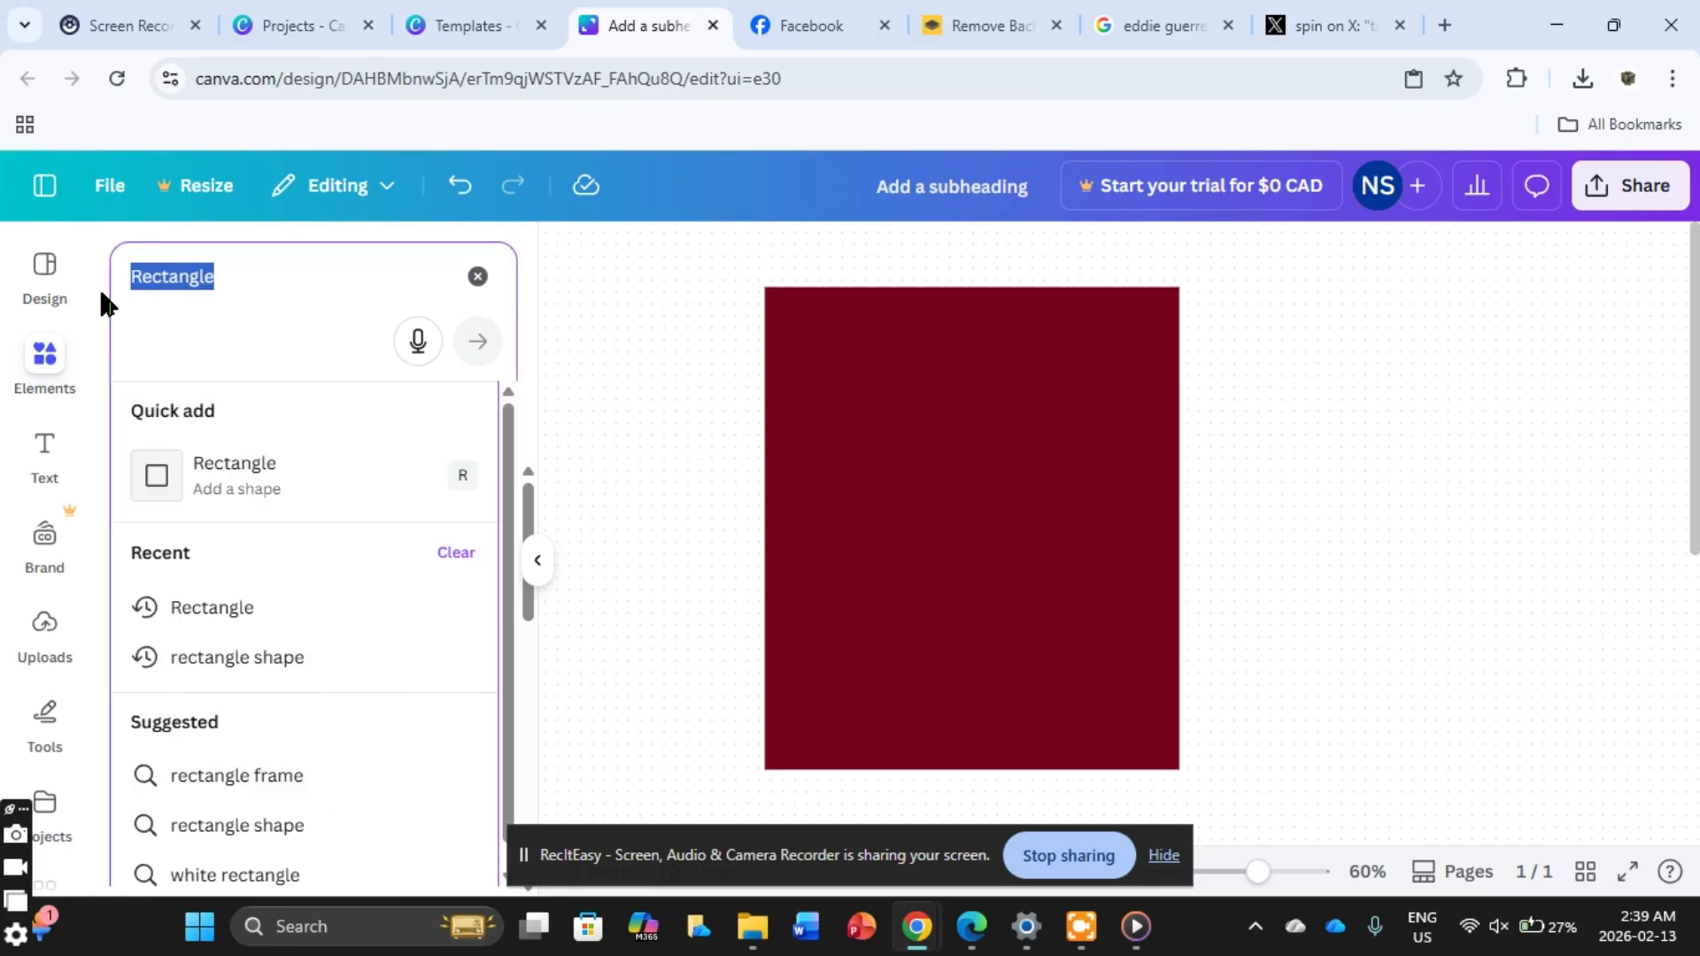
left_click(48, 267)
left_click(236, 294)
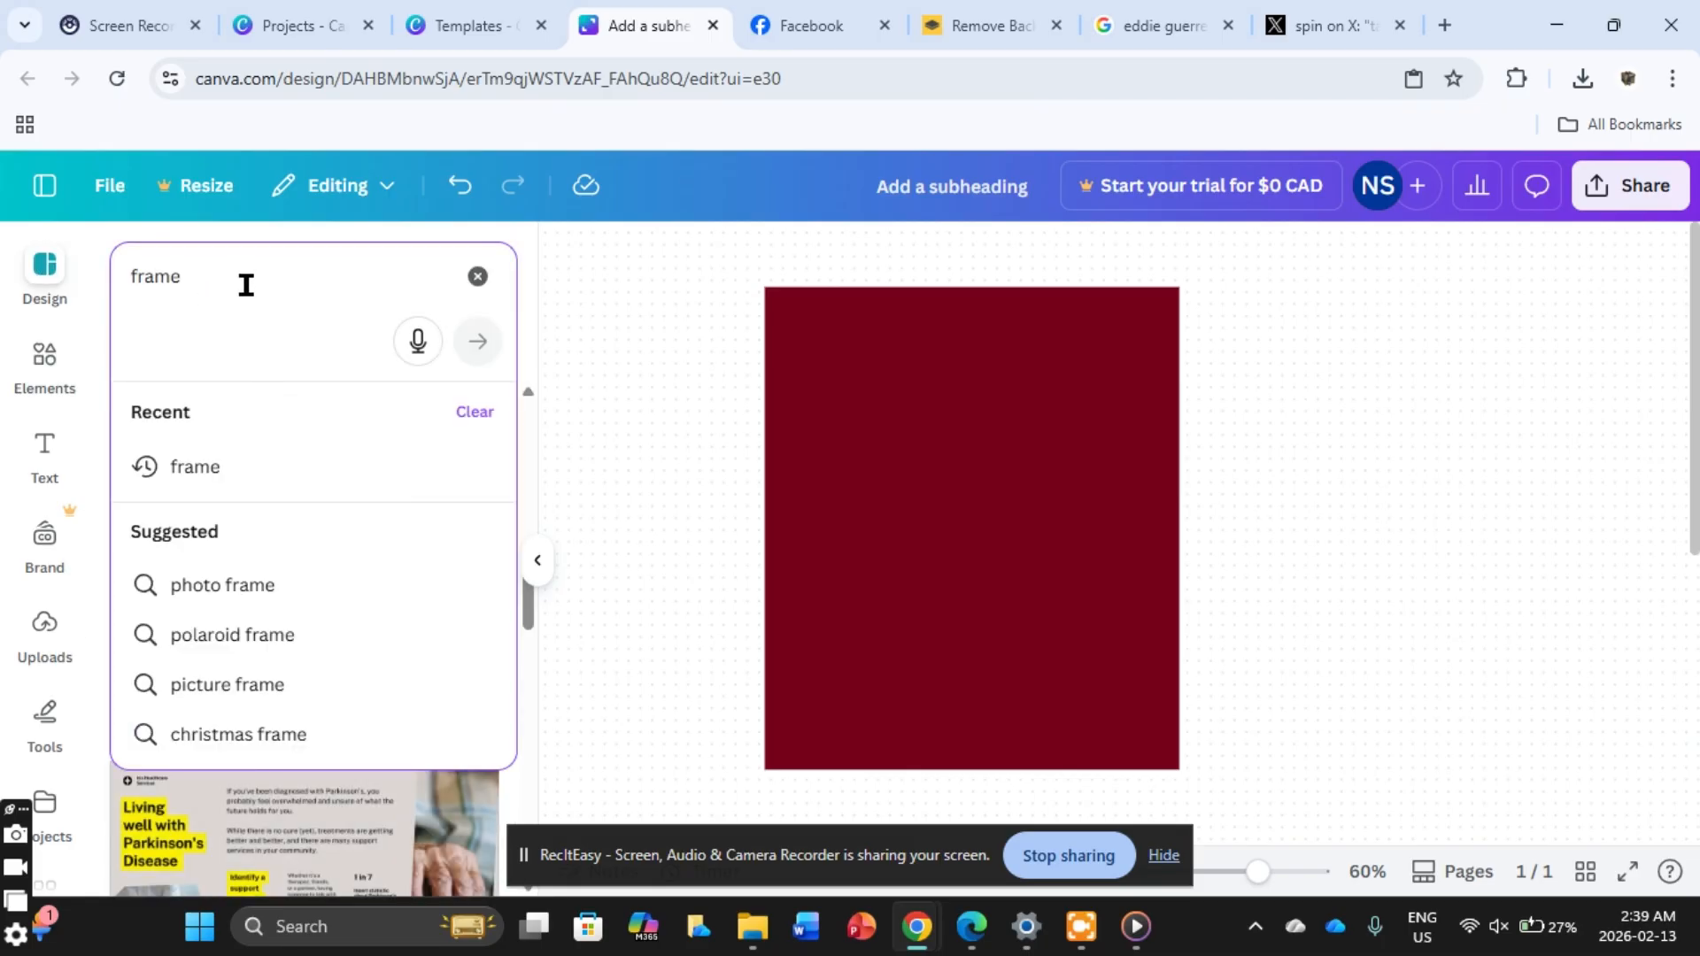
left_click(40, 364)
left_click(235, 286)
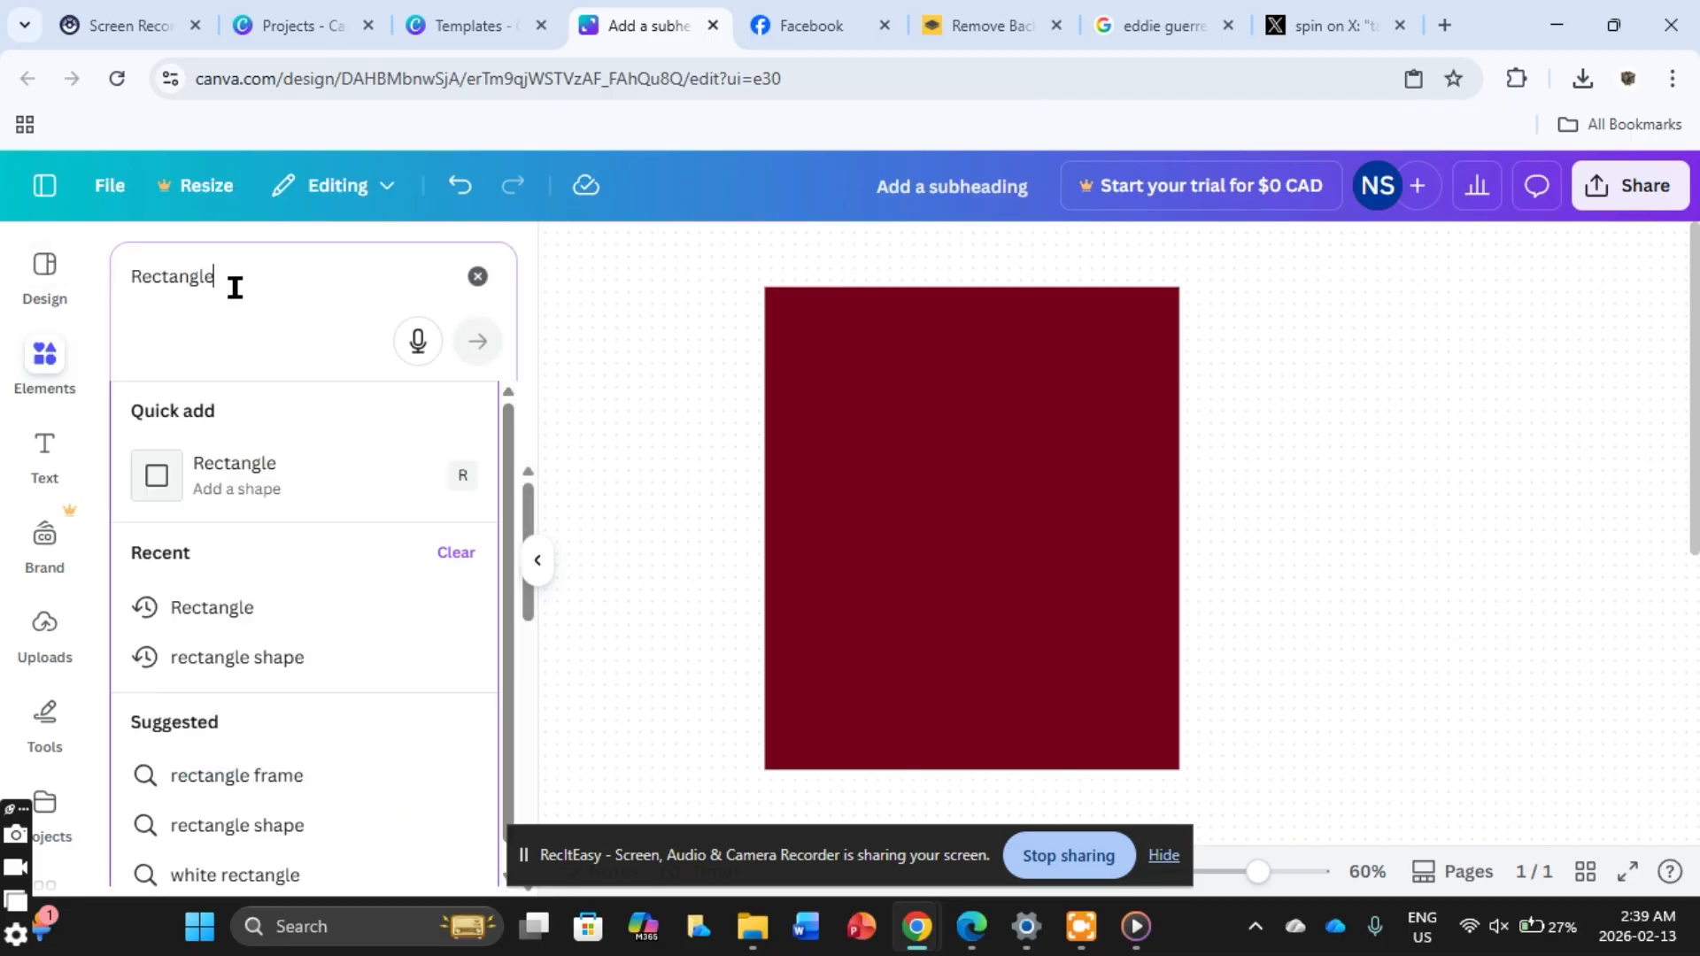
left_click_drag(234, 286, 103, 278)
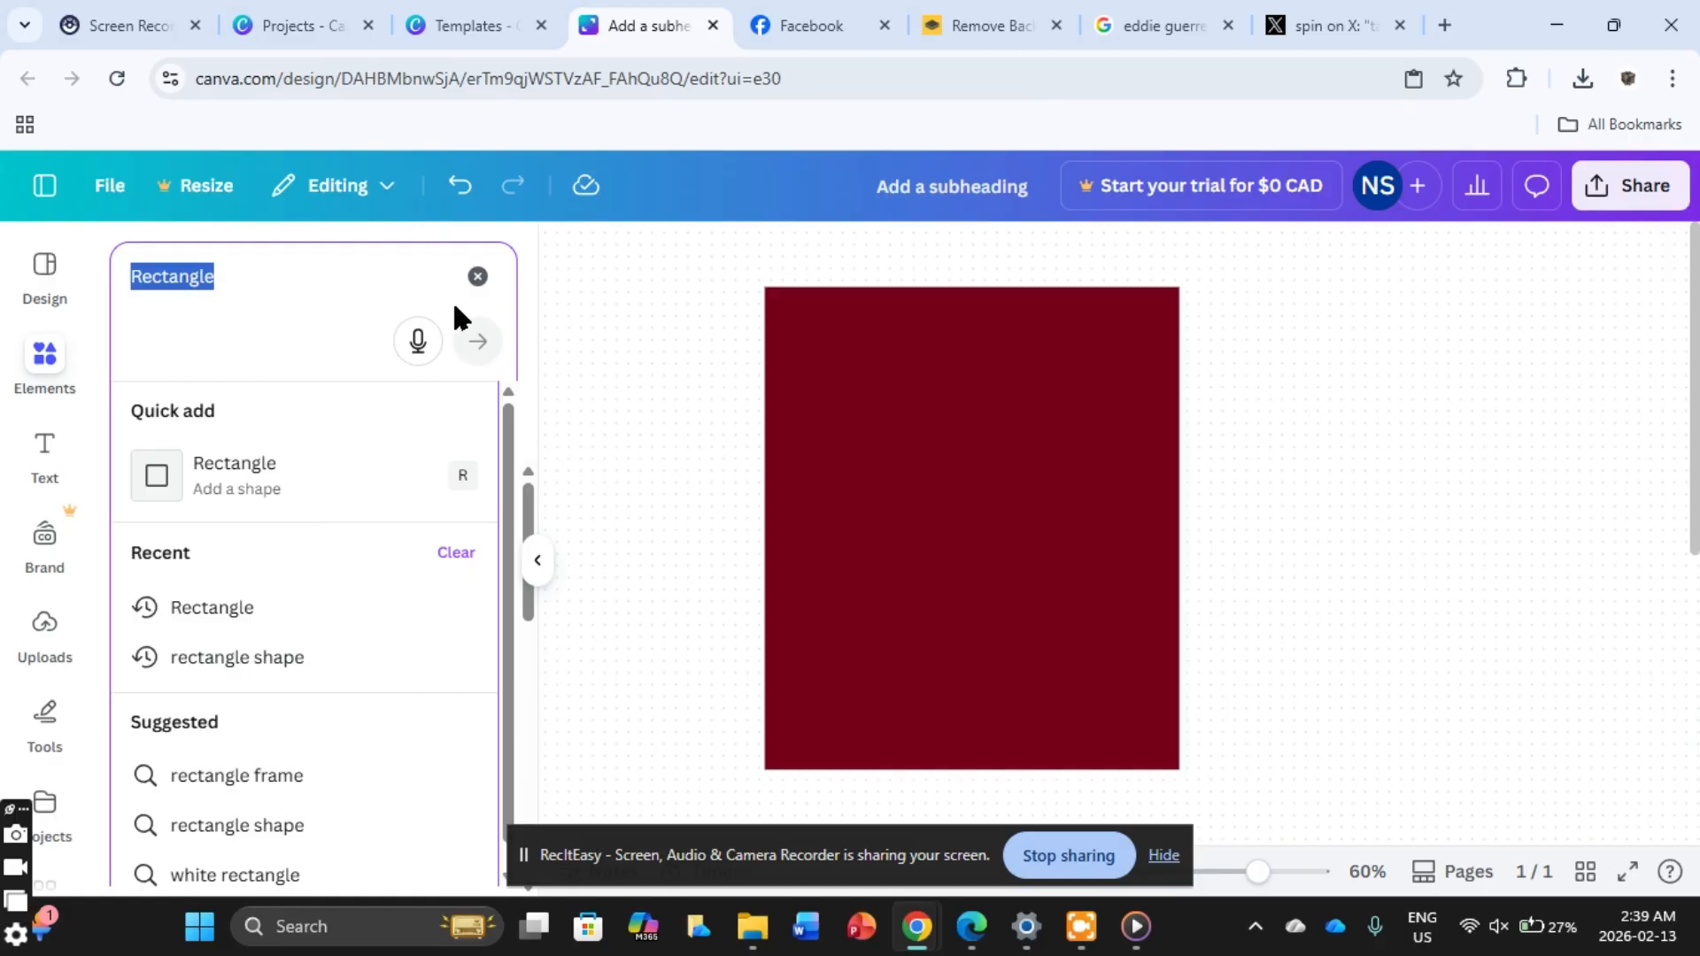
left_click(479, 277)
left_click(478, 277)
left_click(316, 293)
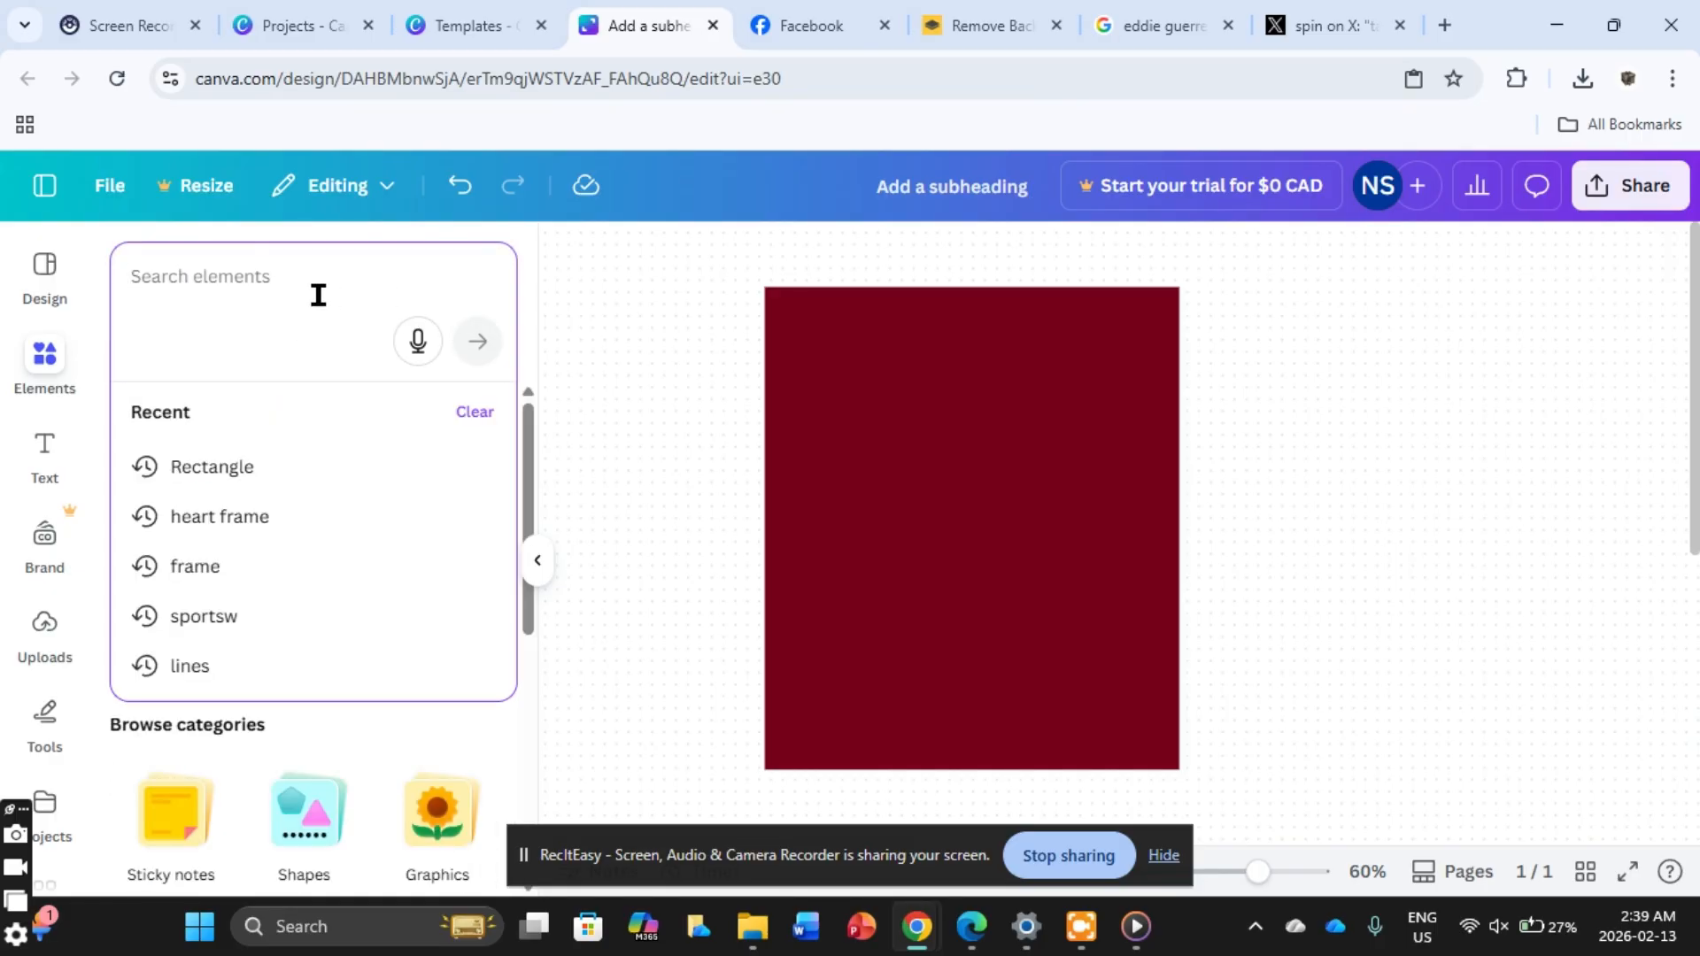
type("frame")
key("Return")
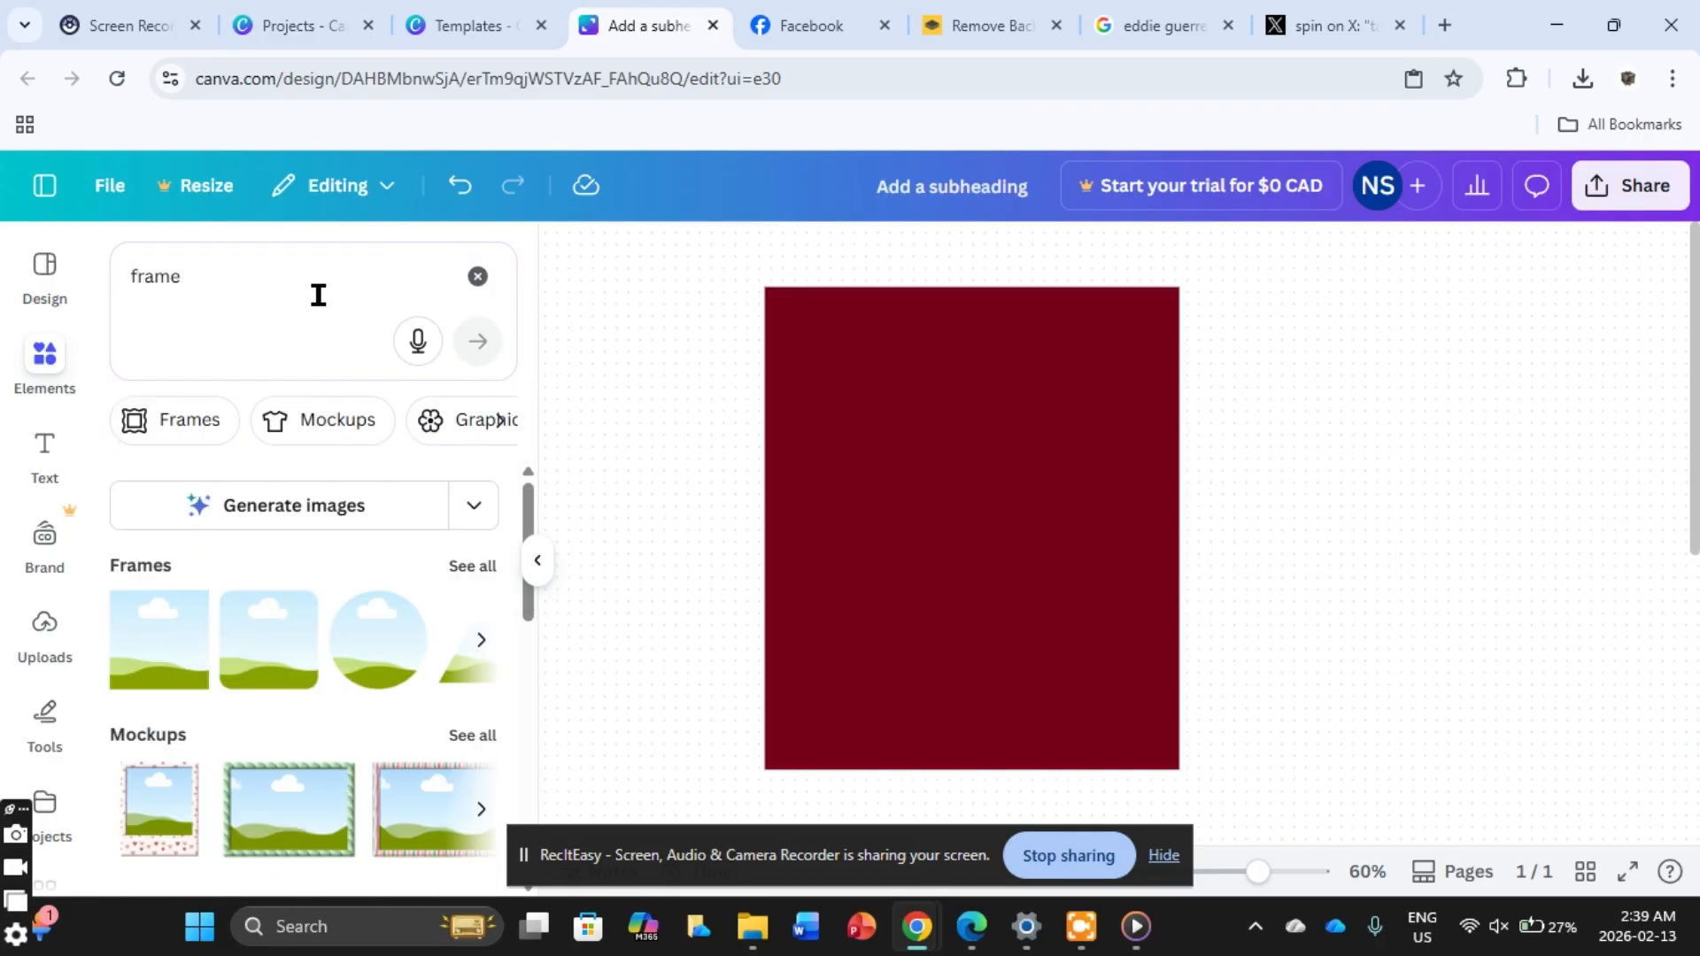
Step: Insert the heart-shaped frame from the frame results and place it over the dark red rectangle
left_click(479, 644)
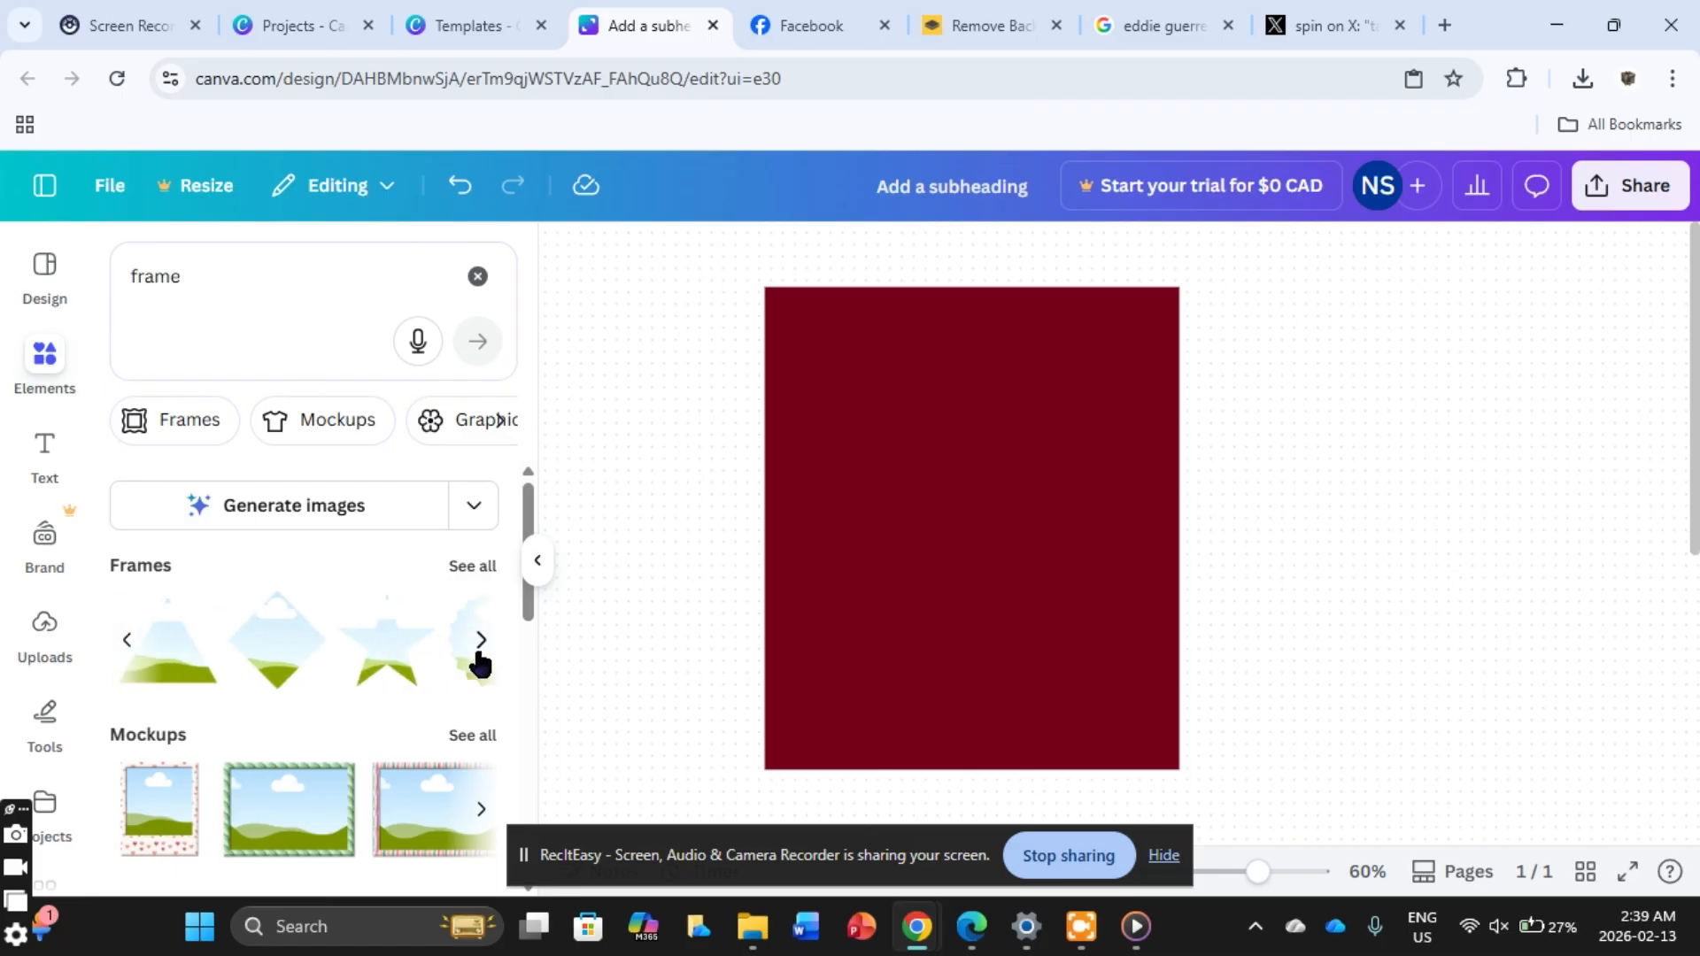
left_click(479, 641)
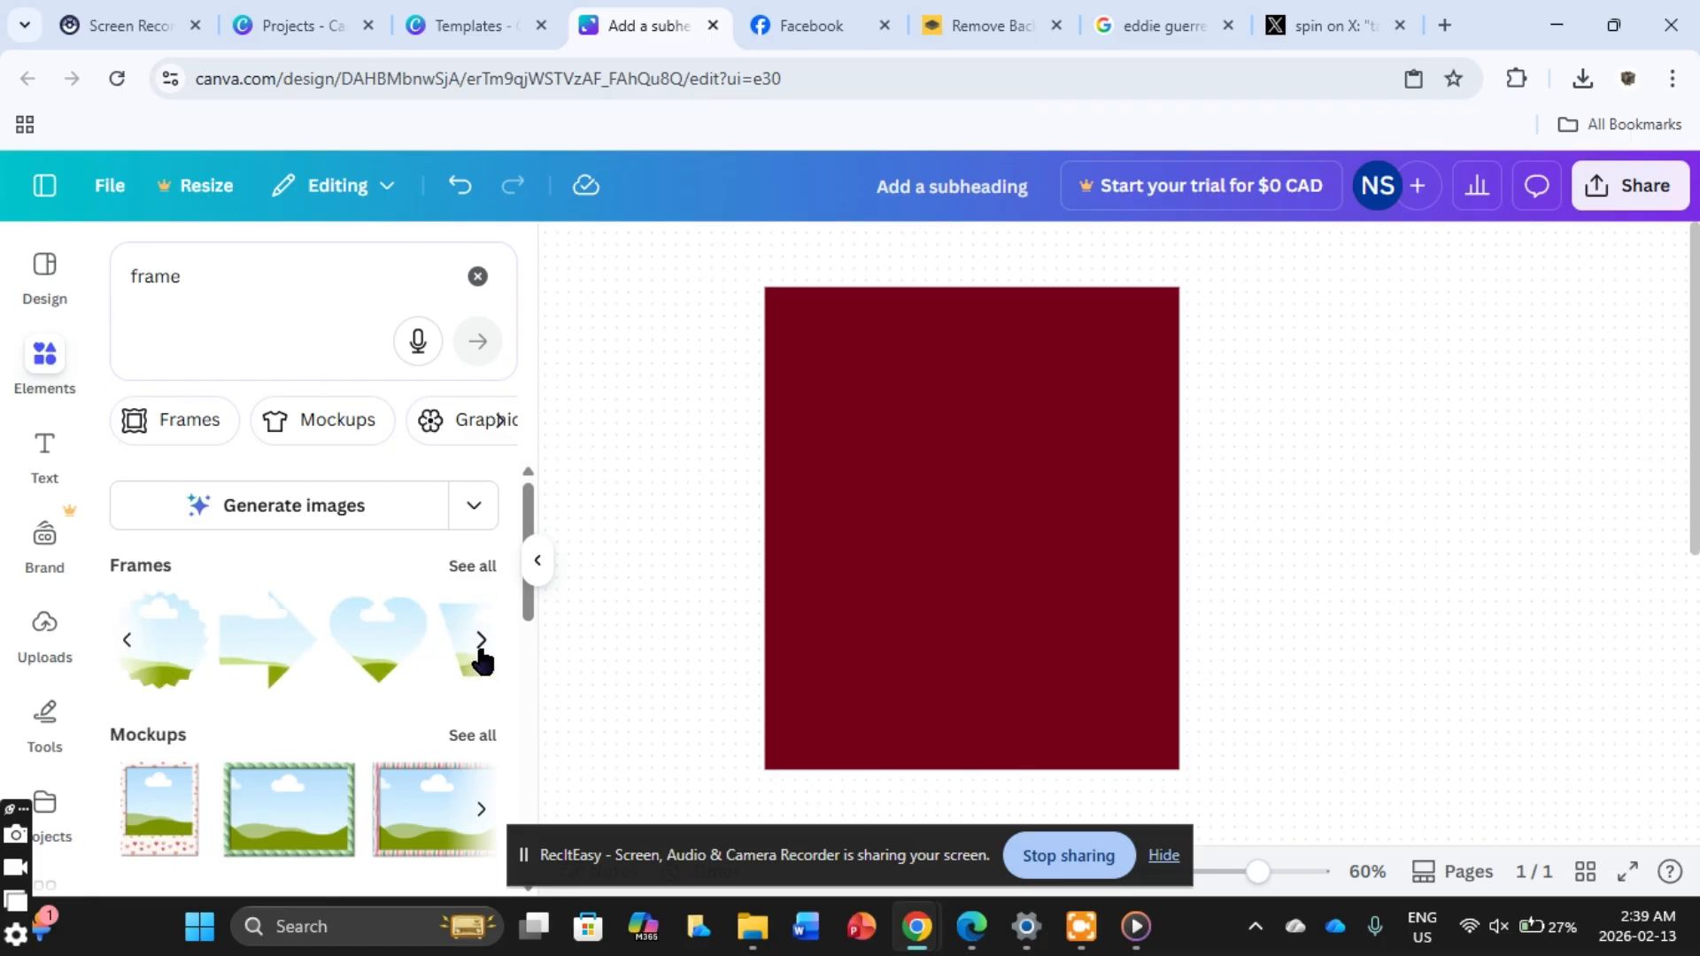
left_click(357, 676)
left_click_drag(1091, 507, 968, 462)
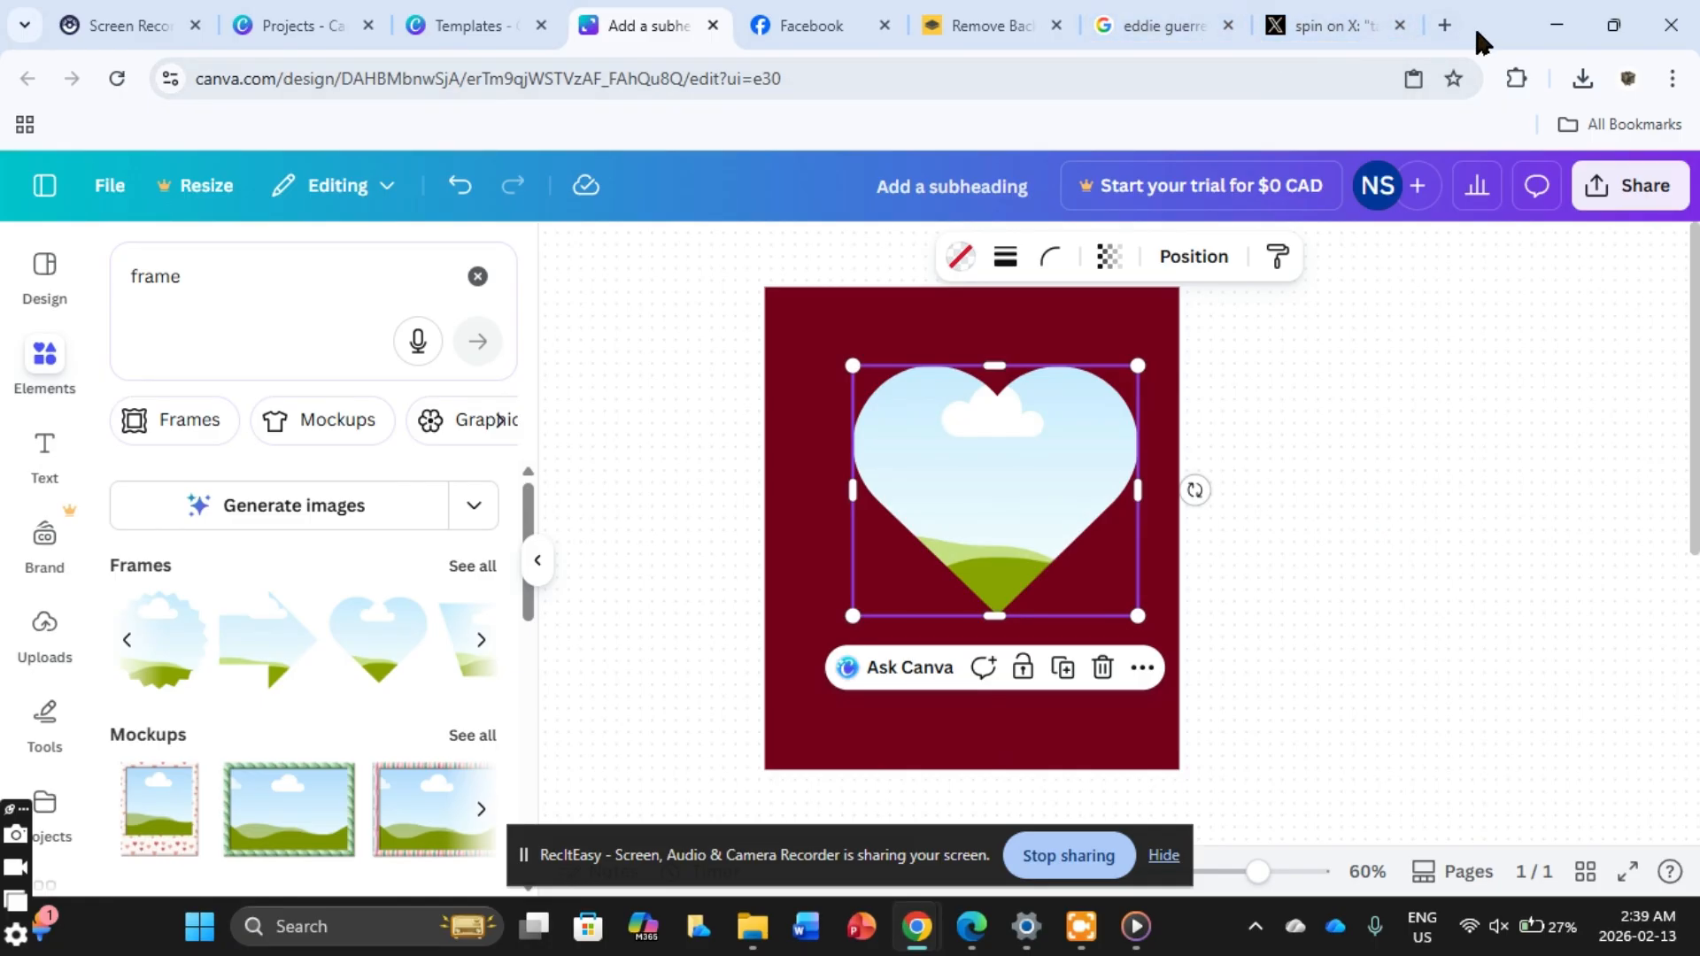
Step: Open a new browser tab, search Google Images for "jon moxley" and copy the Wikipedia photo
left_click(1449, 20)
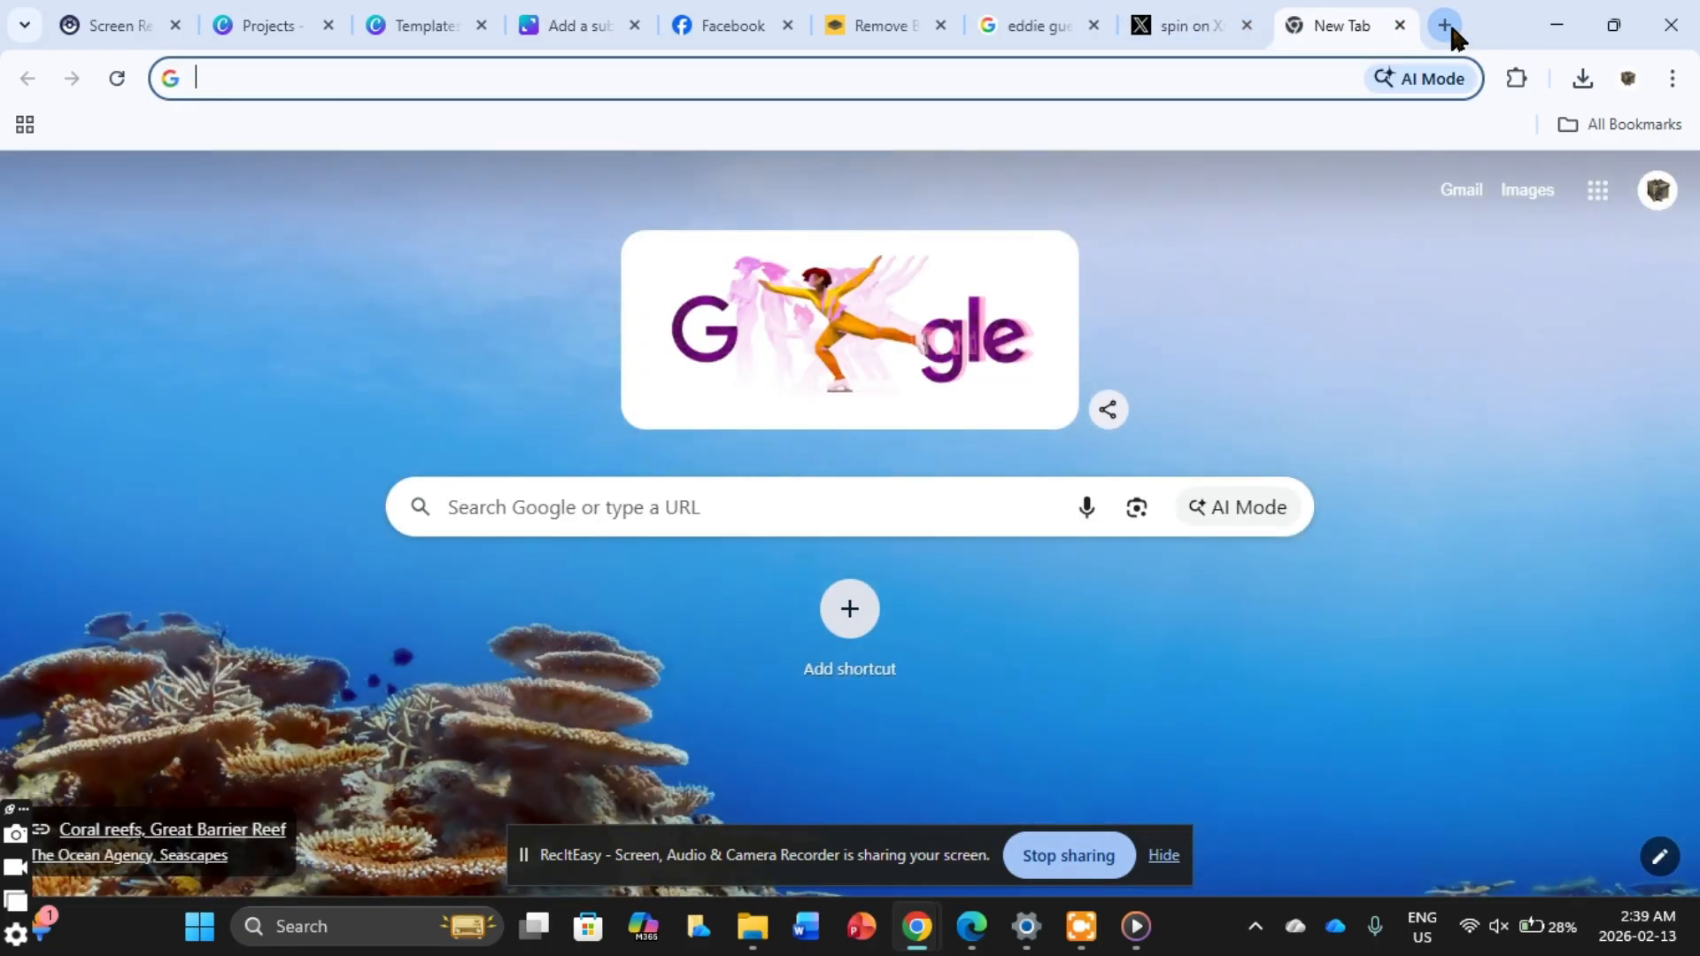
type("jon")
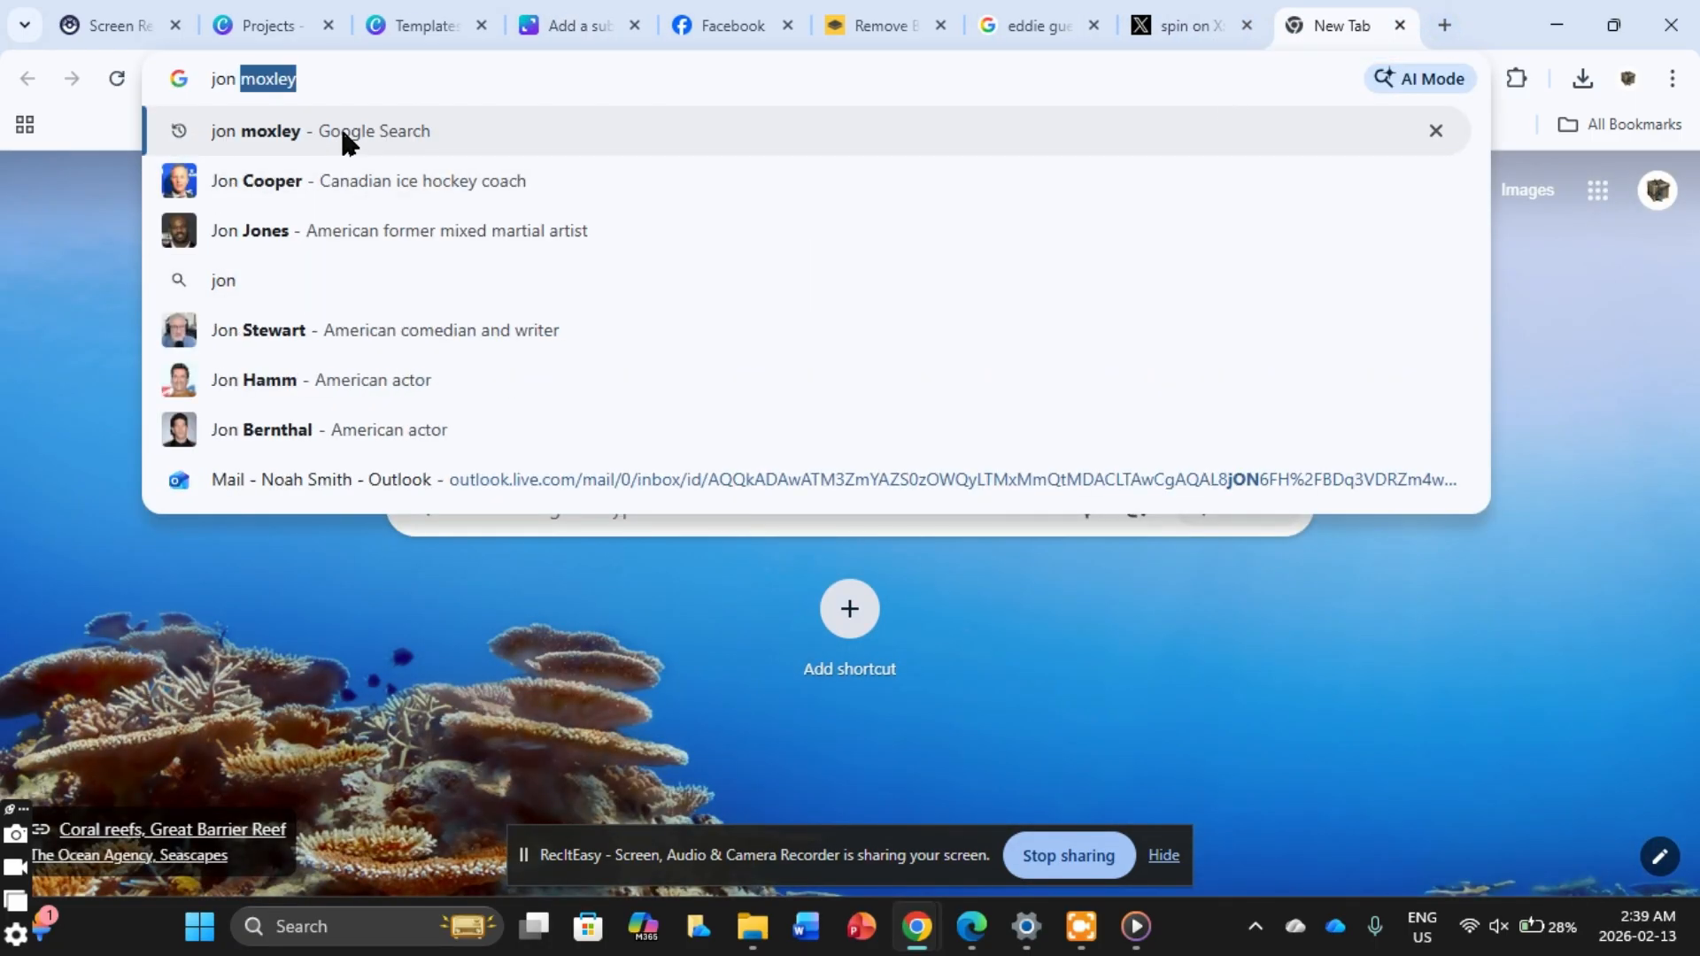
left_click(342, 130)
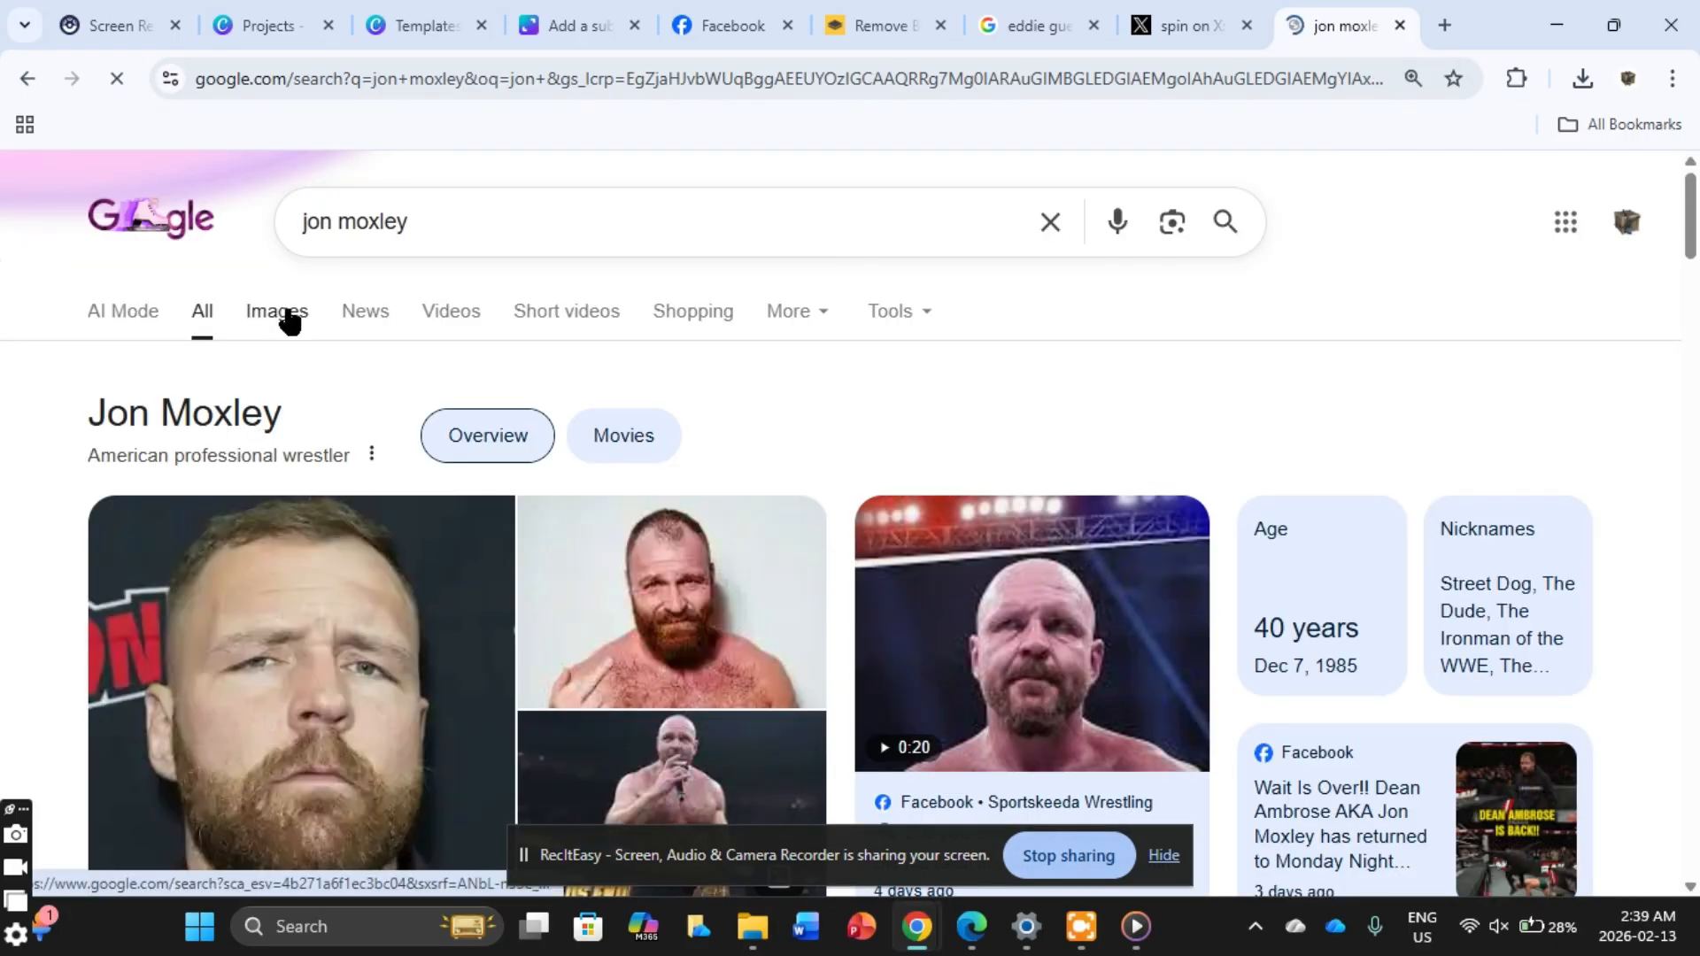
left_click(288, 317)
left_click(142, 580)
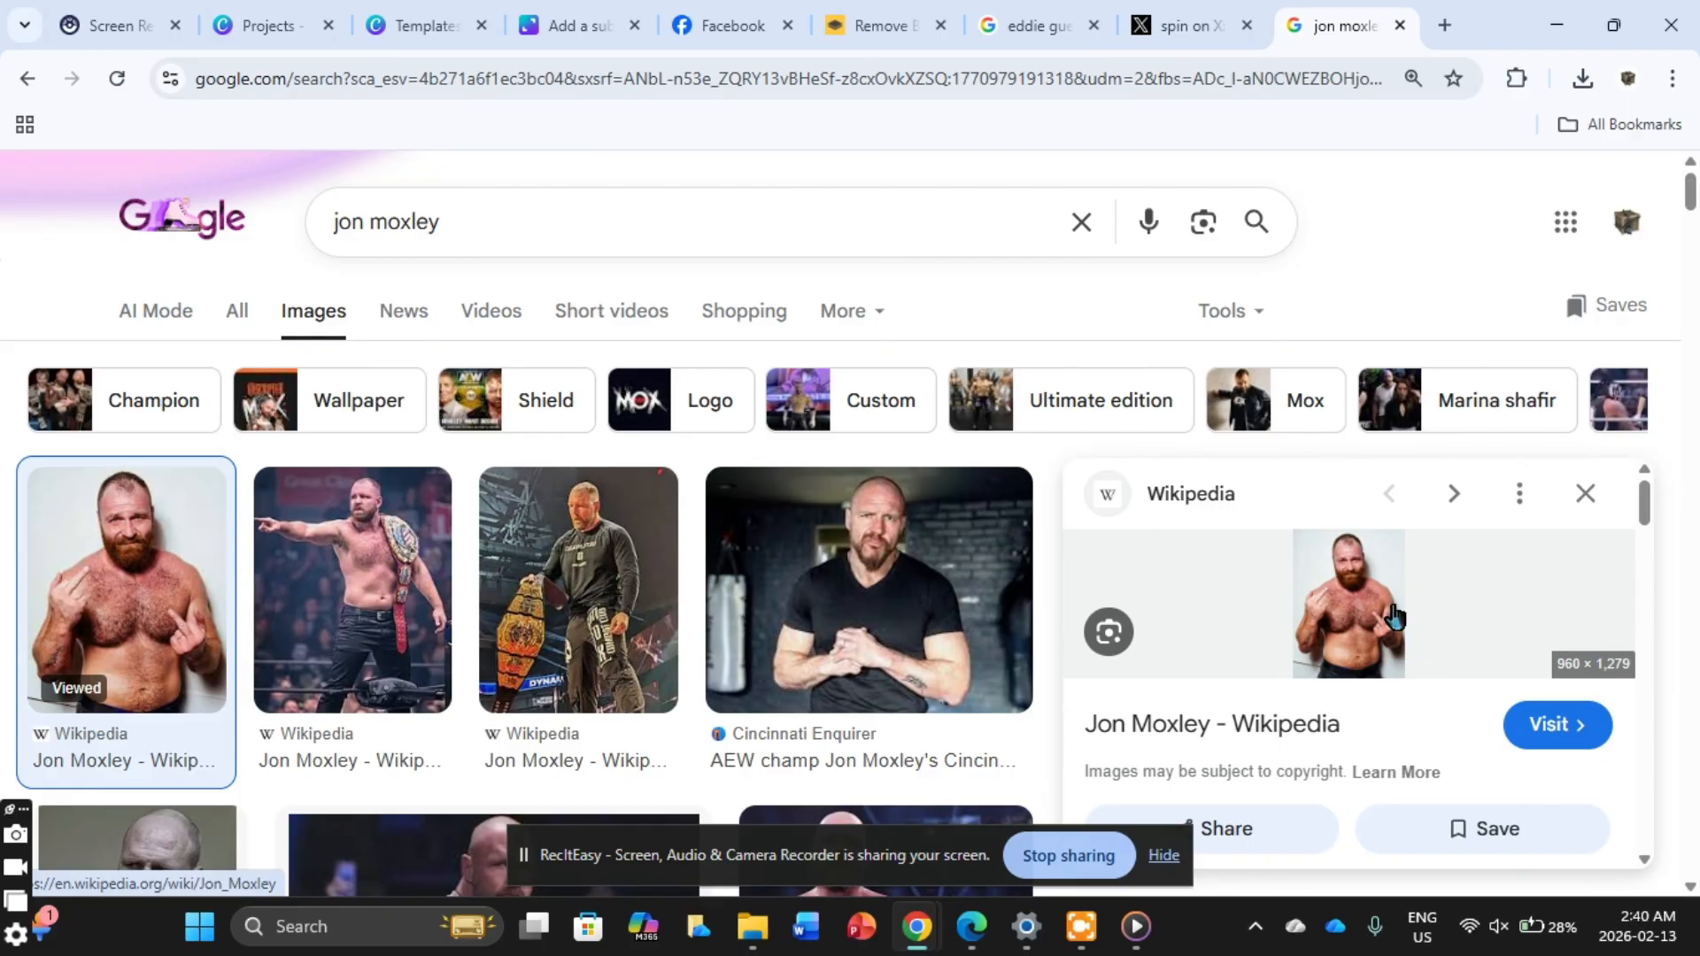
mouse_move(1393, 616)
left_mouse_down()
mouse_move(1214, 437)
mouse_move(1377, 567)
mouse_move(1376, 586)
left_mouse_up()
right_click(1376, 586)
left_click(1504, 407)
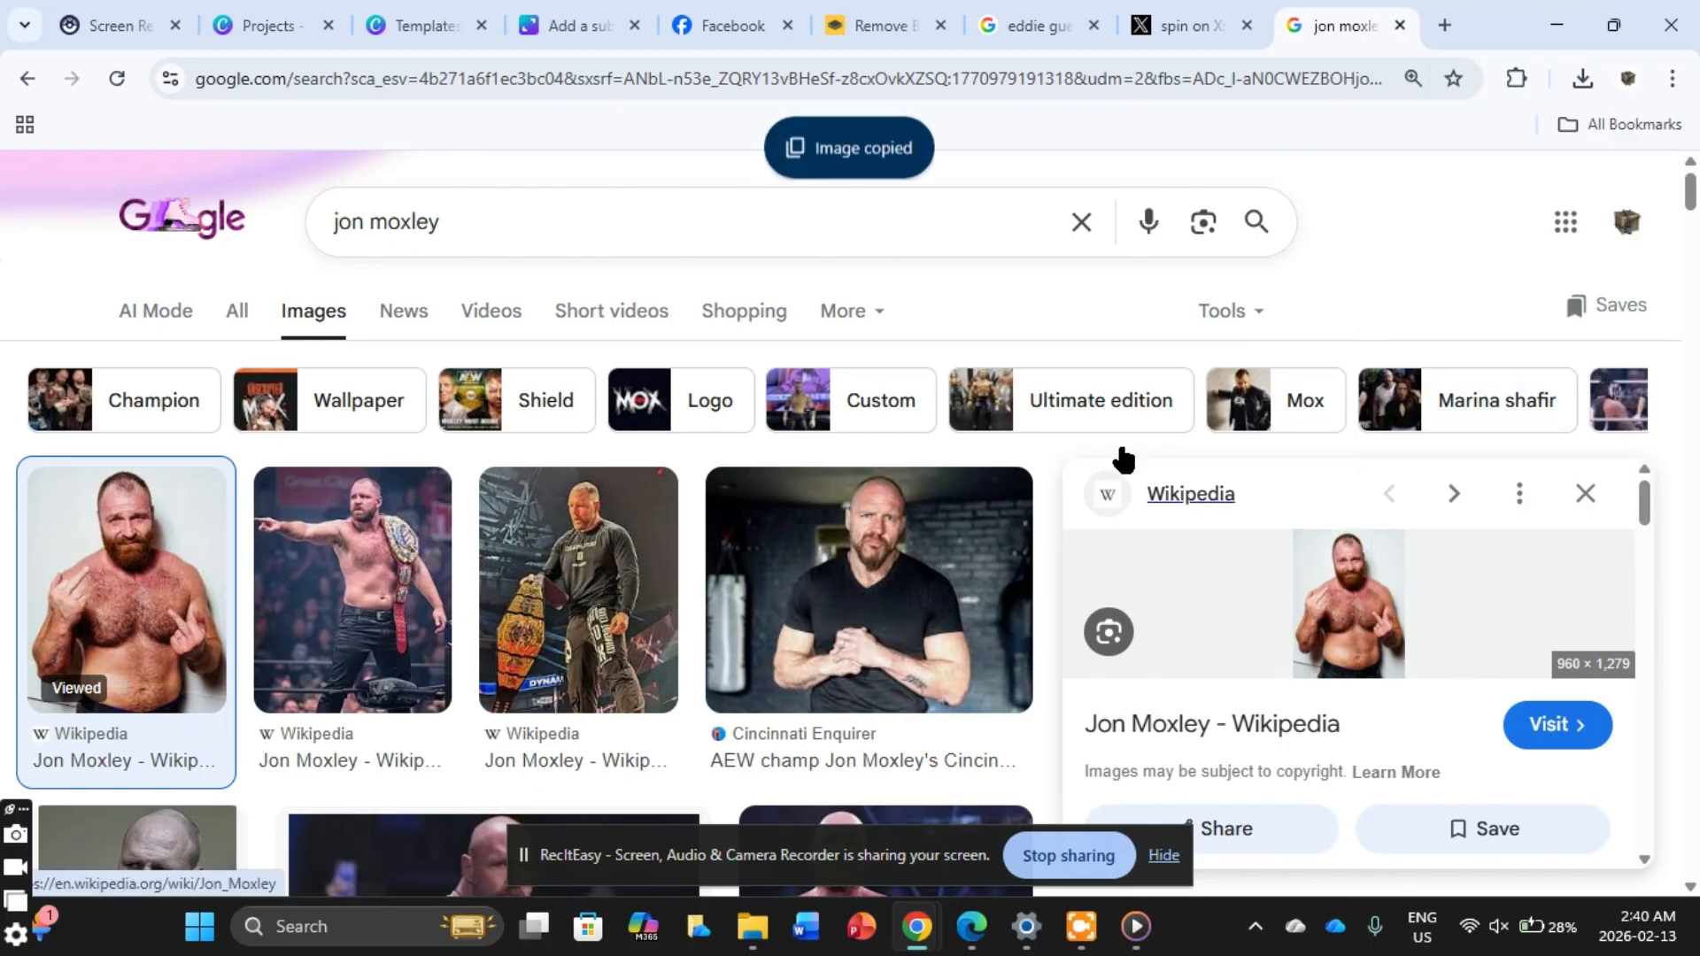
Step: Switch back to the Canva design, paste the copied photo and drop it into the heart frame
left_click(514, 25)
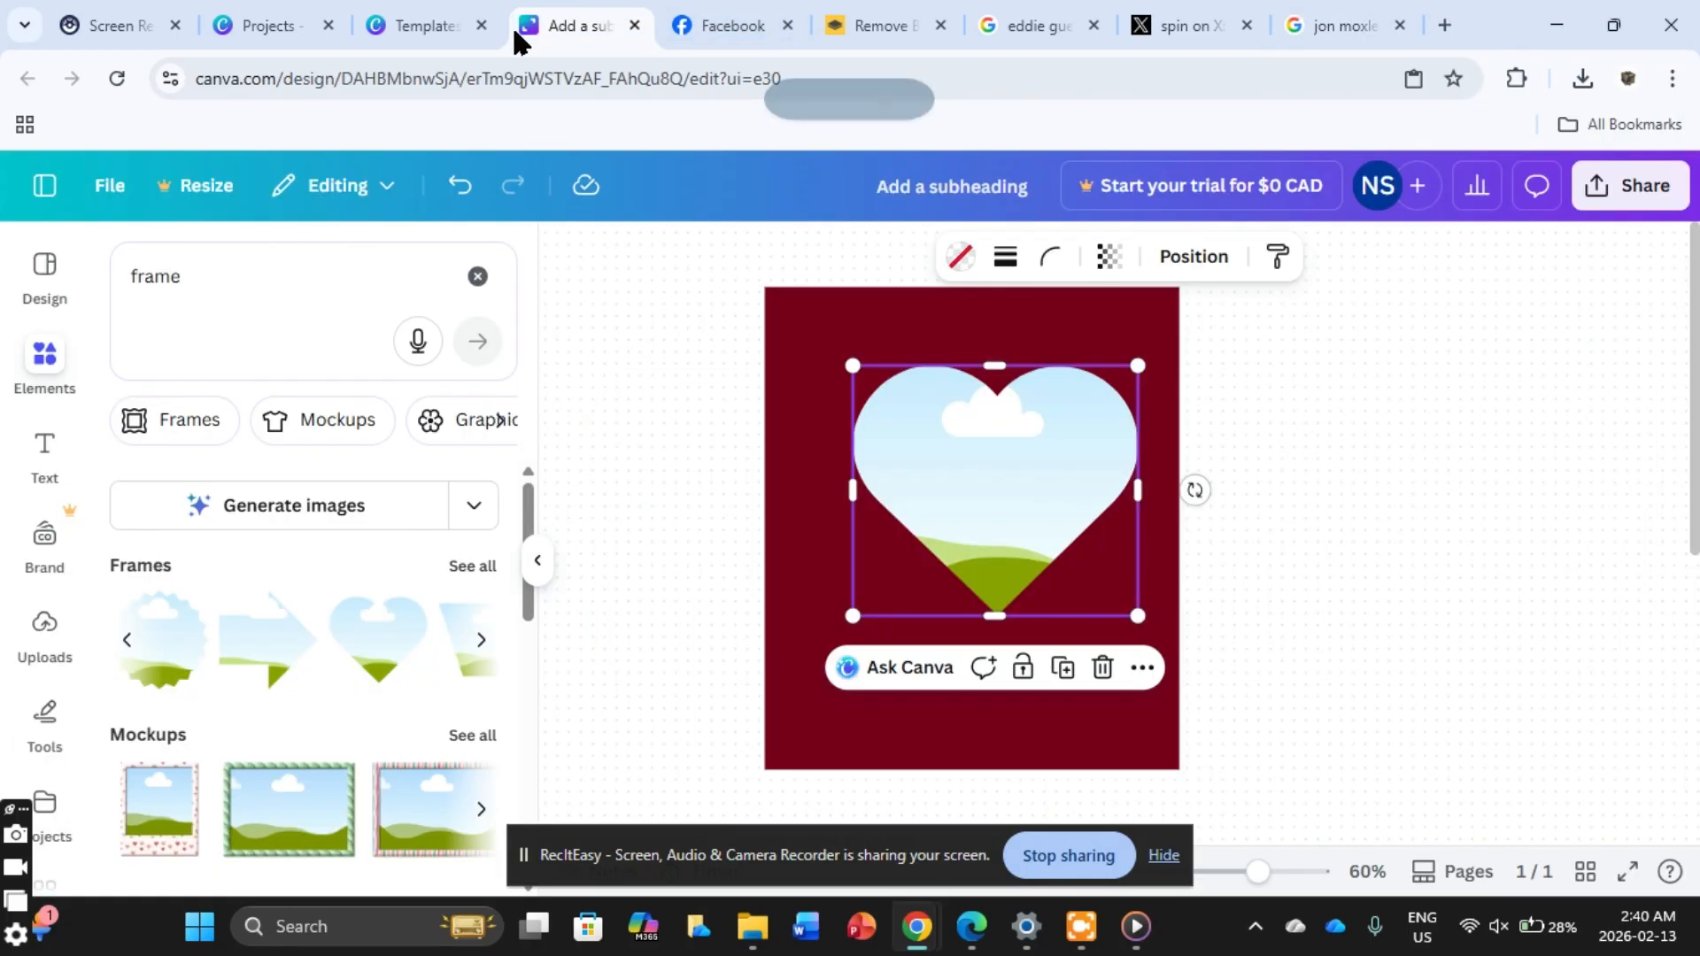
right_click(1493, 480)
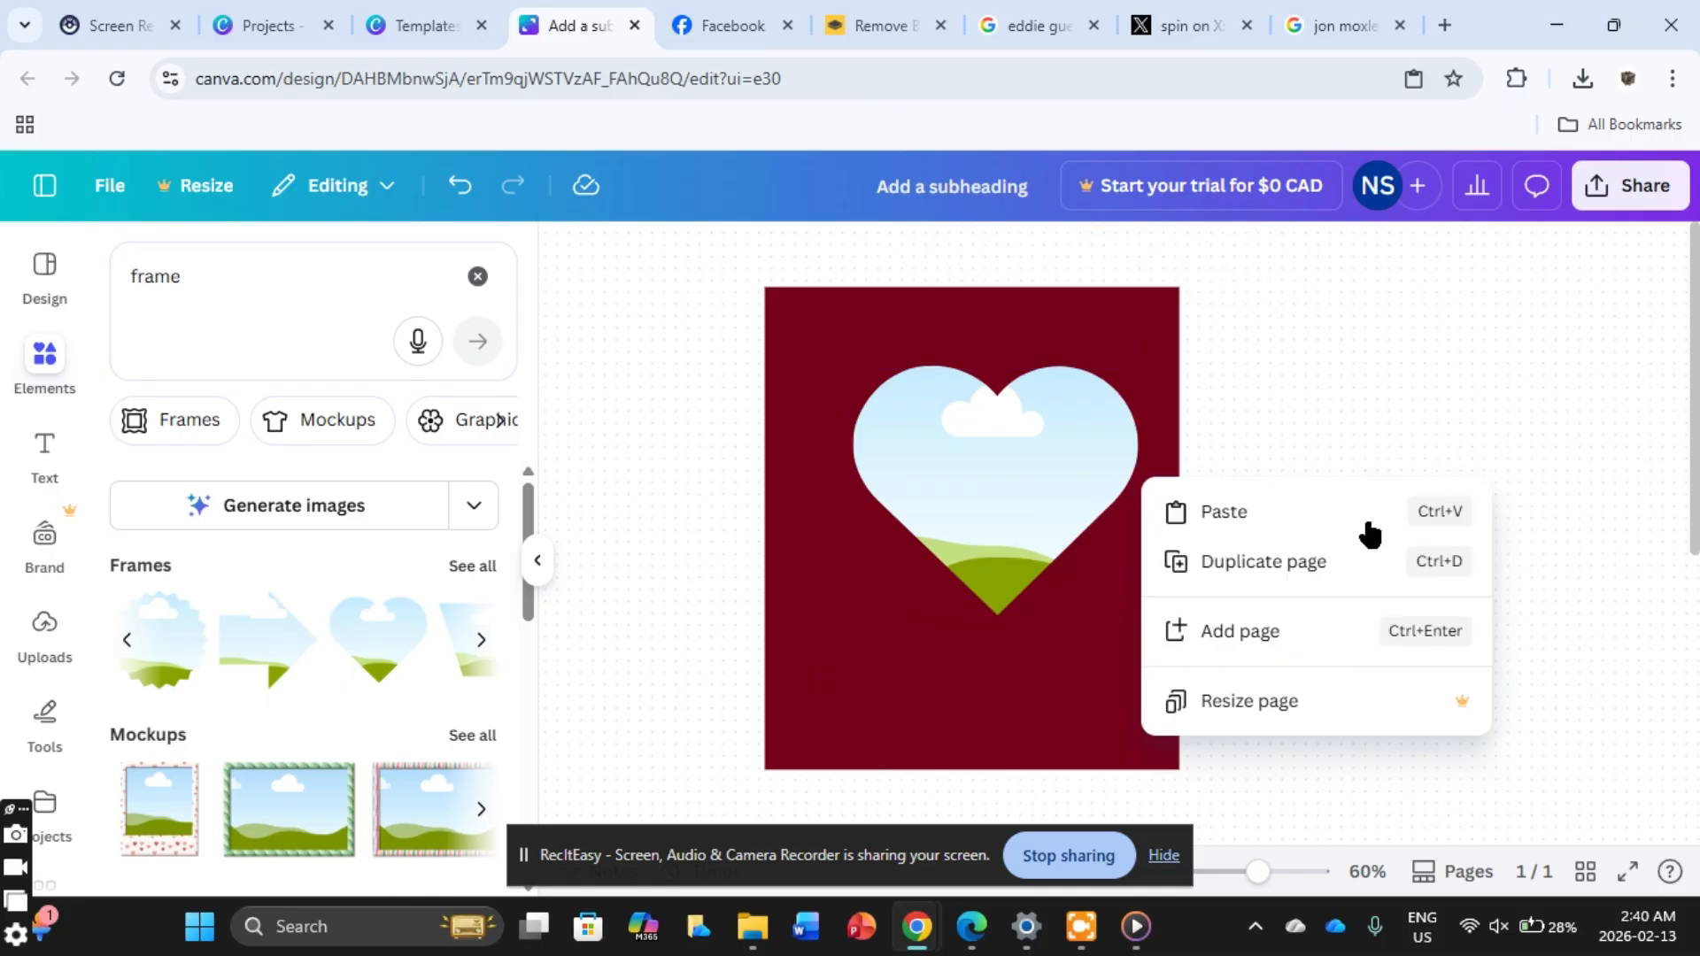
left_click(1236, 513)
left_click_drag(1081, 505, 1032, 466)
left_click(1109, 412)
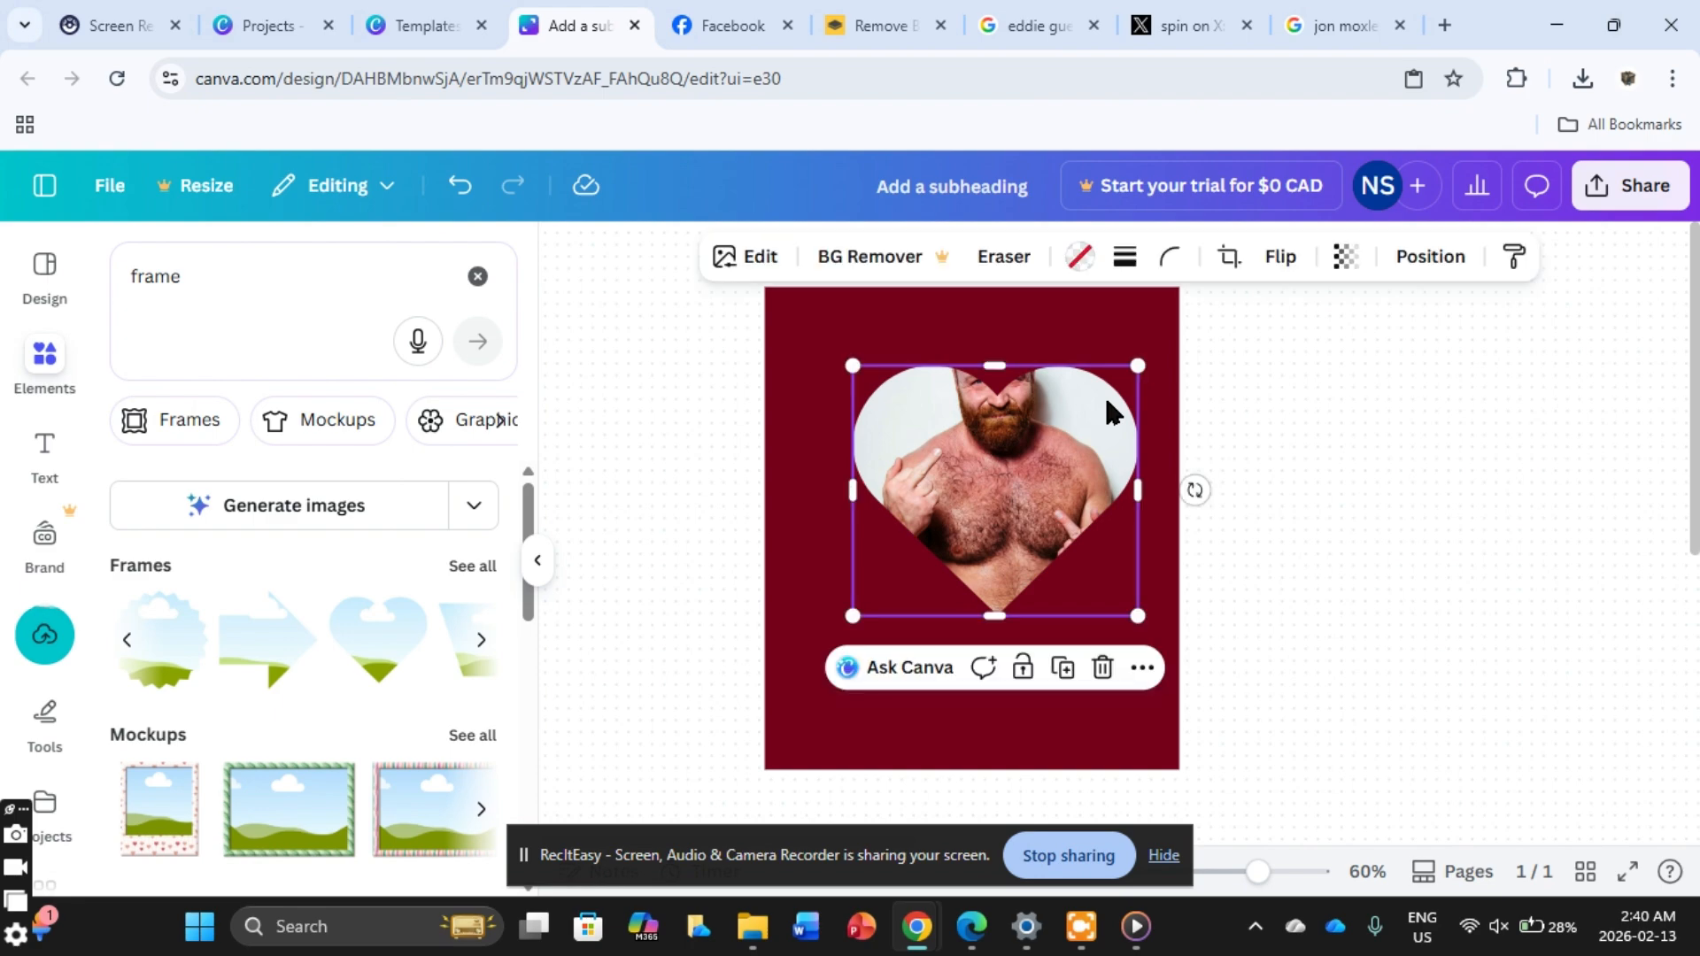
Step: Enlarge the heart photo frame, stretch it taller and center it on the dark red rectangle
left_click_drag(1137, 368, 1141, 342)
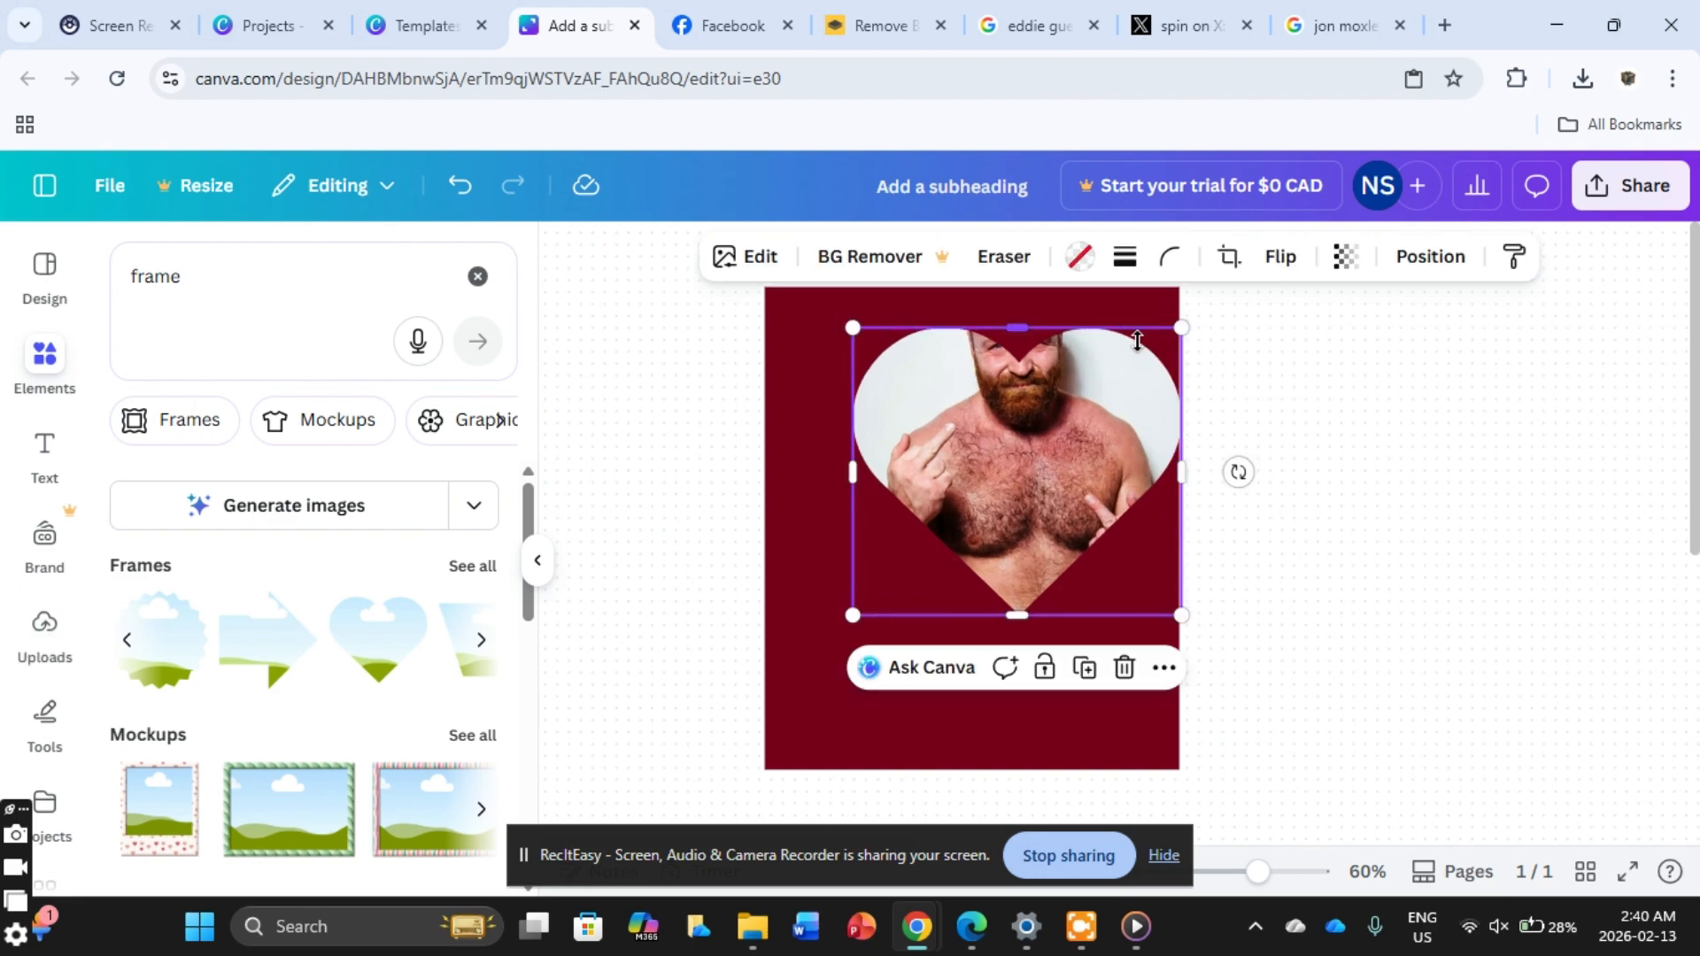
left_click_drag(1018, 431, 945, 486)
left_click_drag(951, 381, 954, 237)
left_click_drag(969, 332, 979, 391)
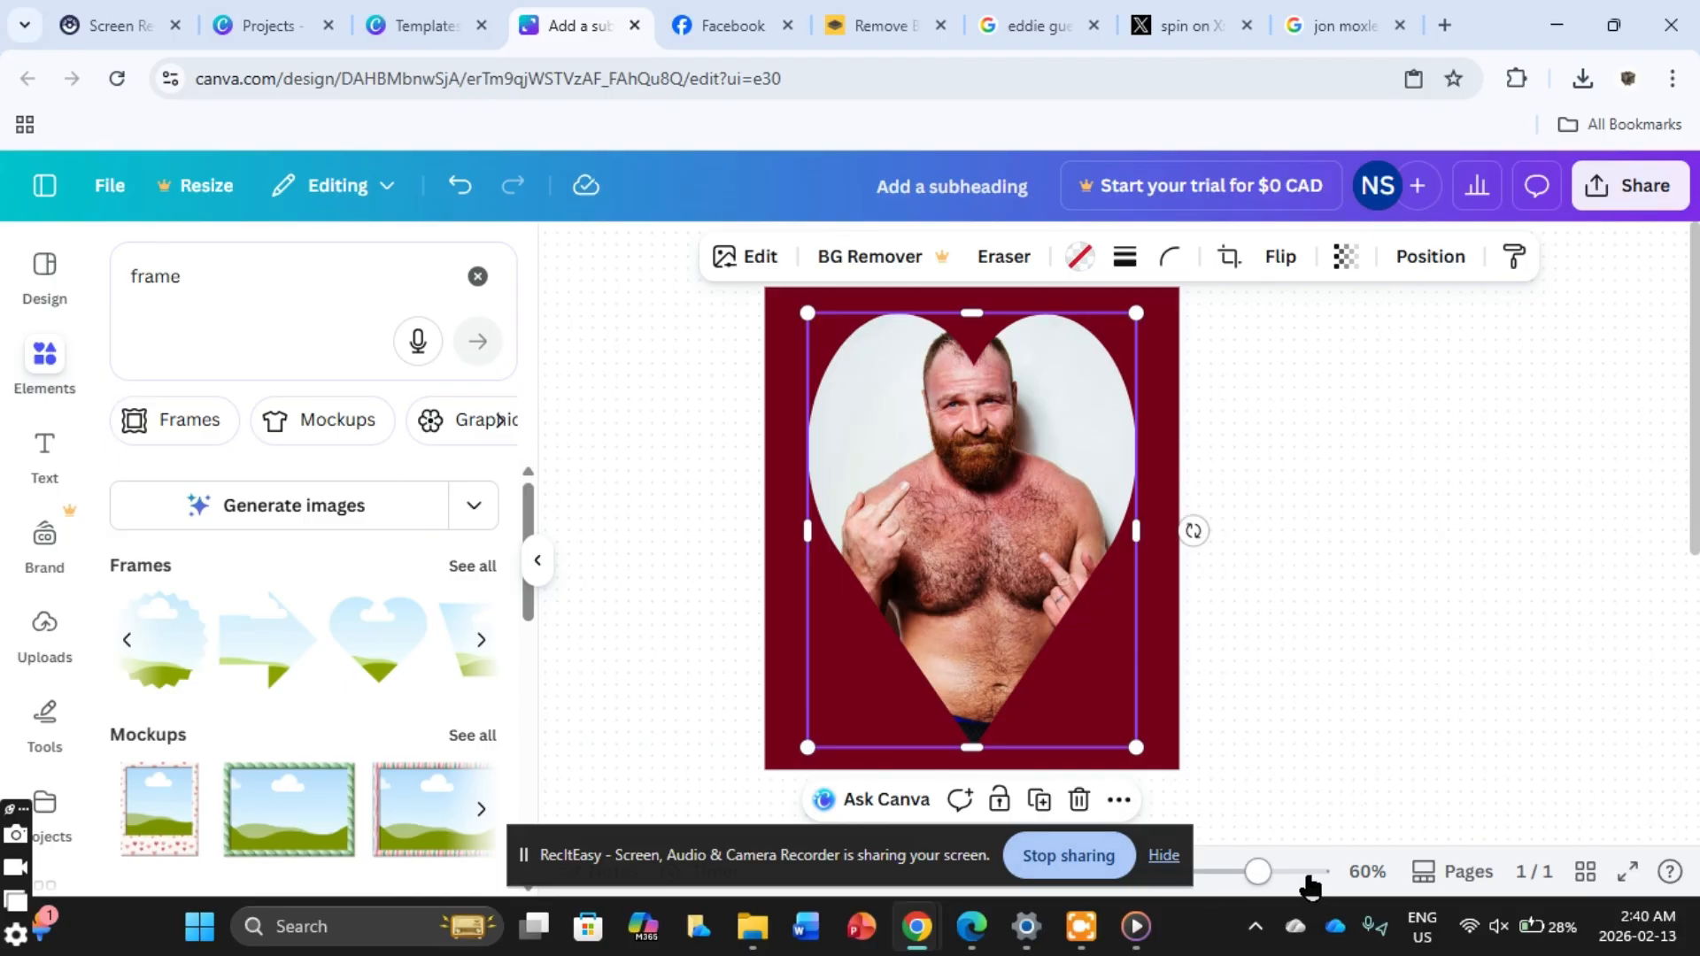
Step: Enlarge the dark red rectangle down and to the left, and scale up and reposition the heart photo frame over it
left_click(813, 749)
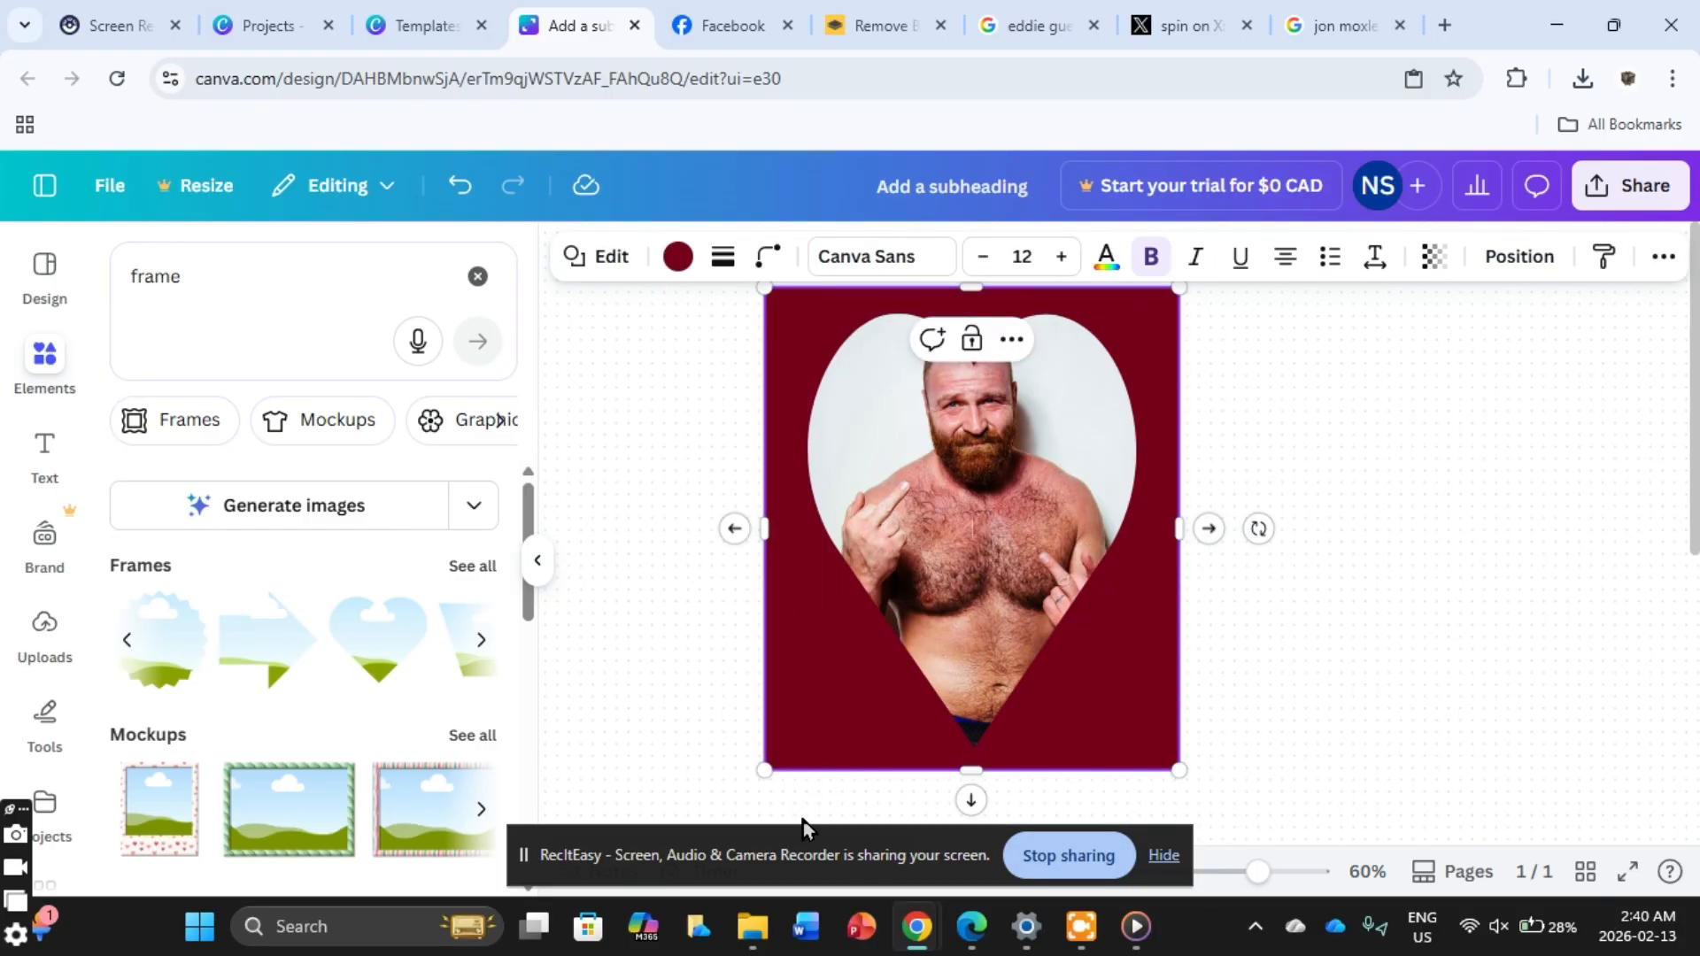
left_click_drag(767, 767, 704, 812)
left_click(935, 581)
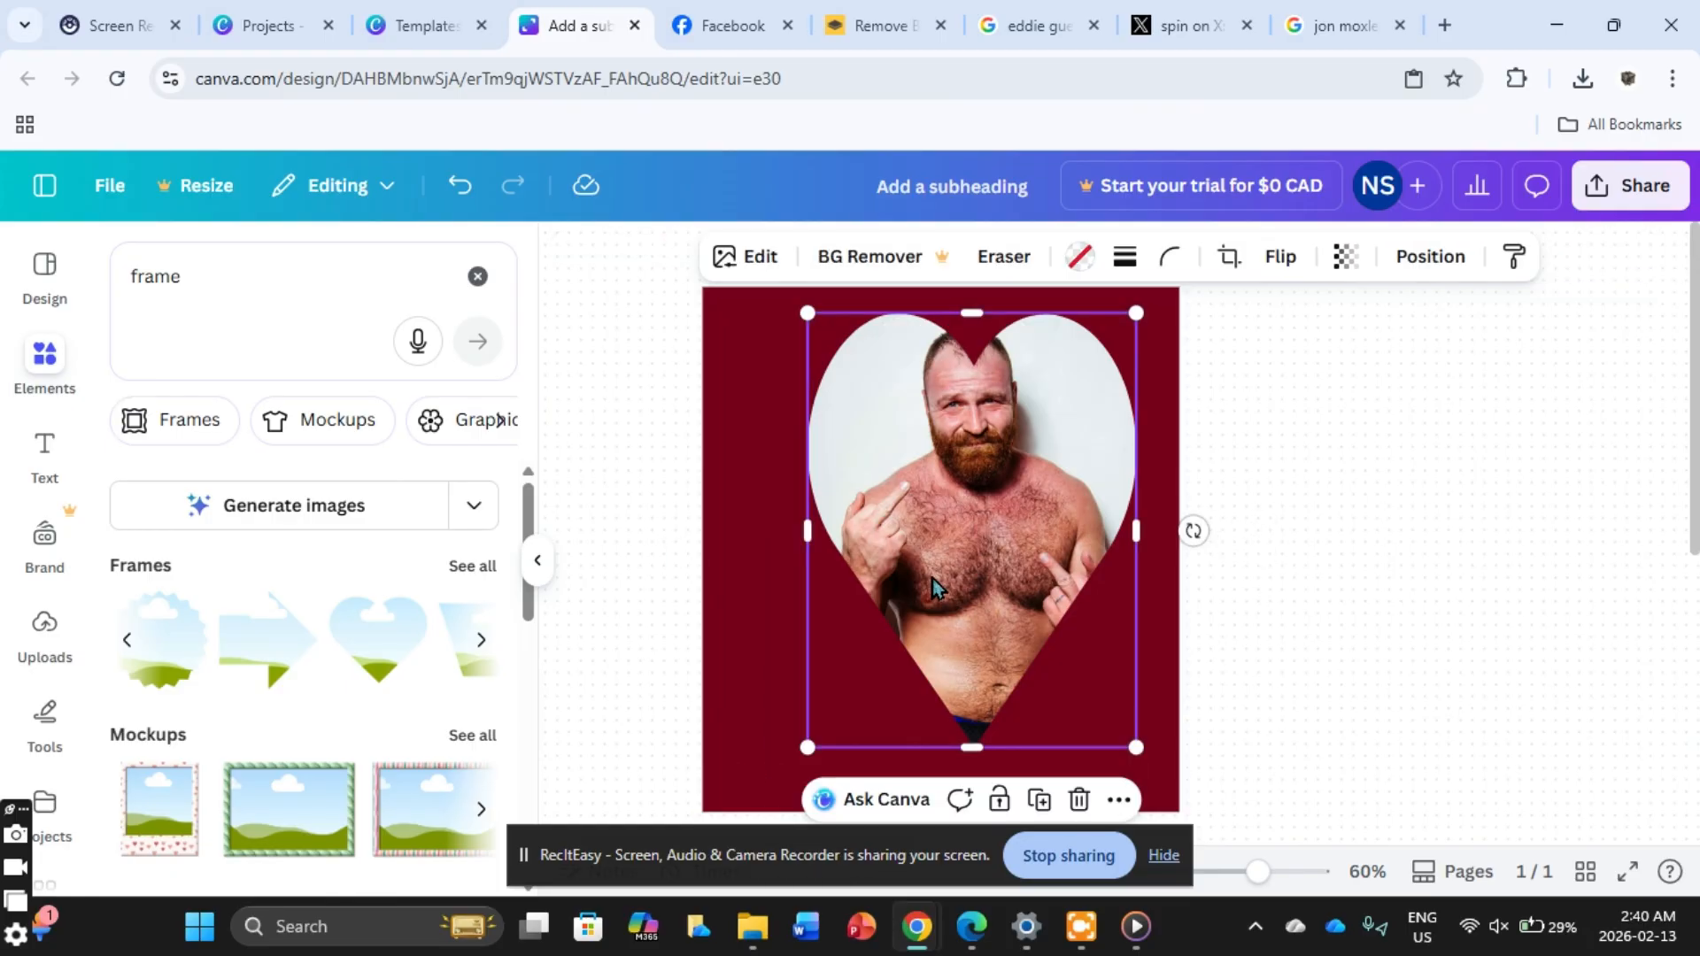
left_click_drag(807, 748, 767, 801)
left_click_drag(989, 636, 968, 646)
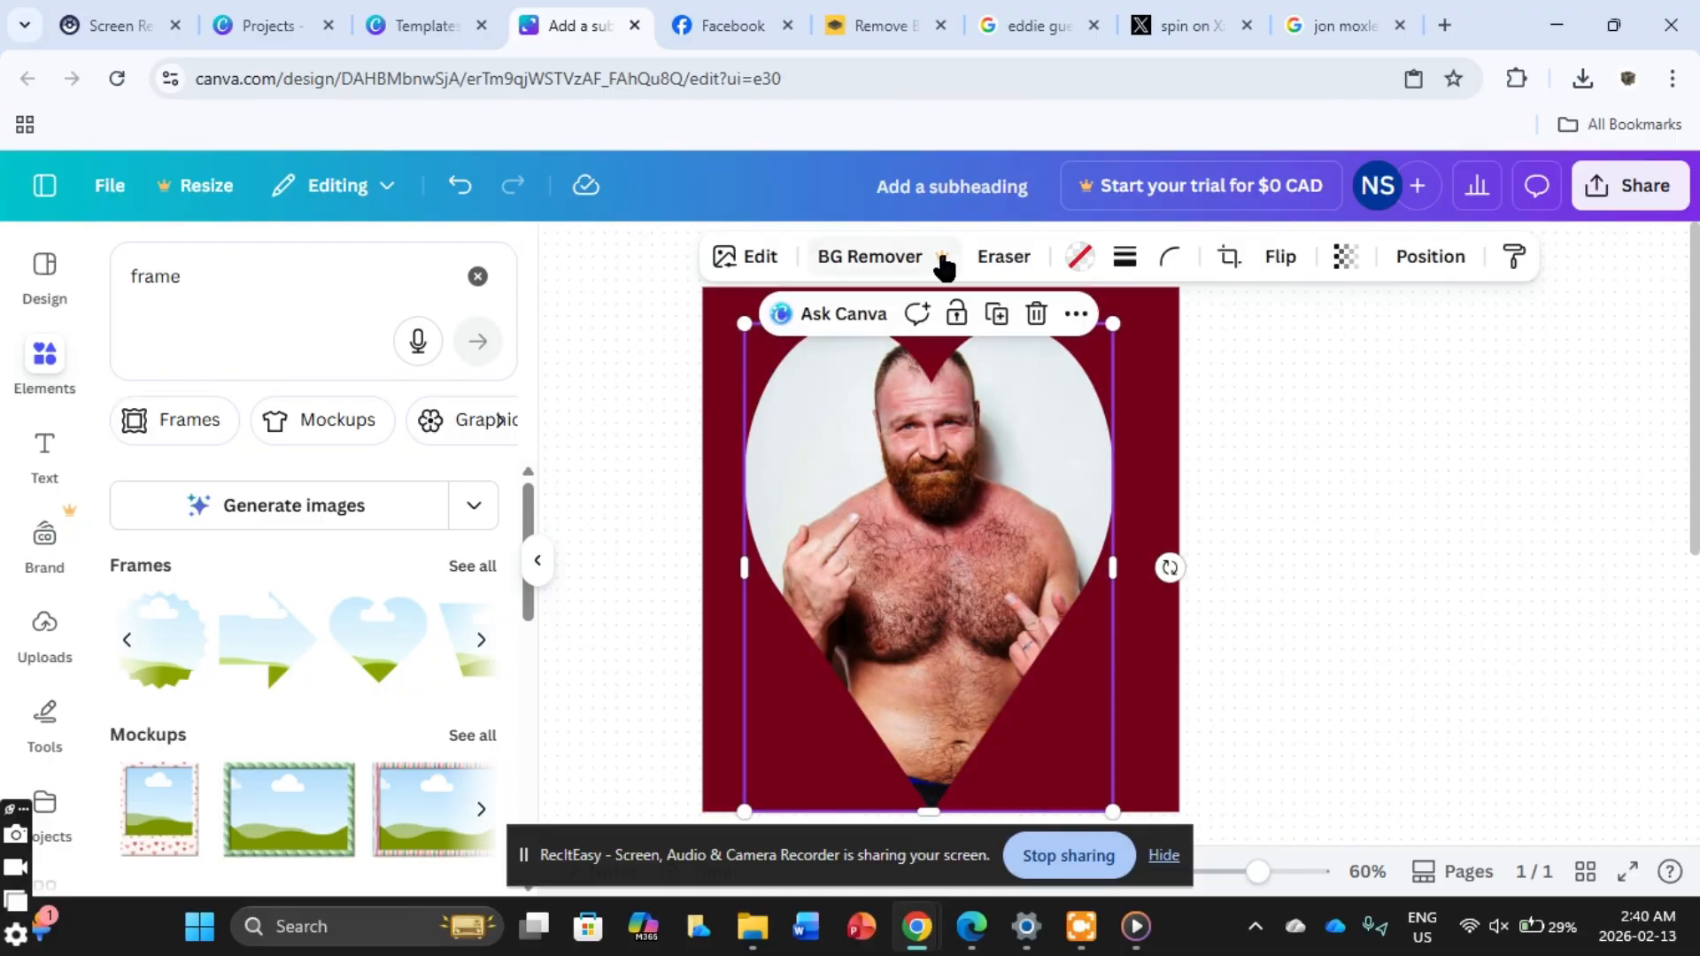
left_click_drag(1113, 325, 1142, 288)
left_click_drag(1075, 442, 1053, 518)
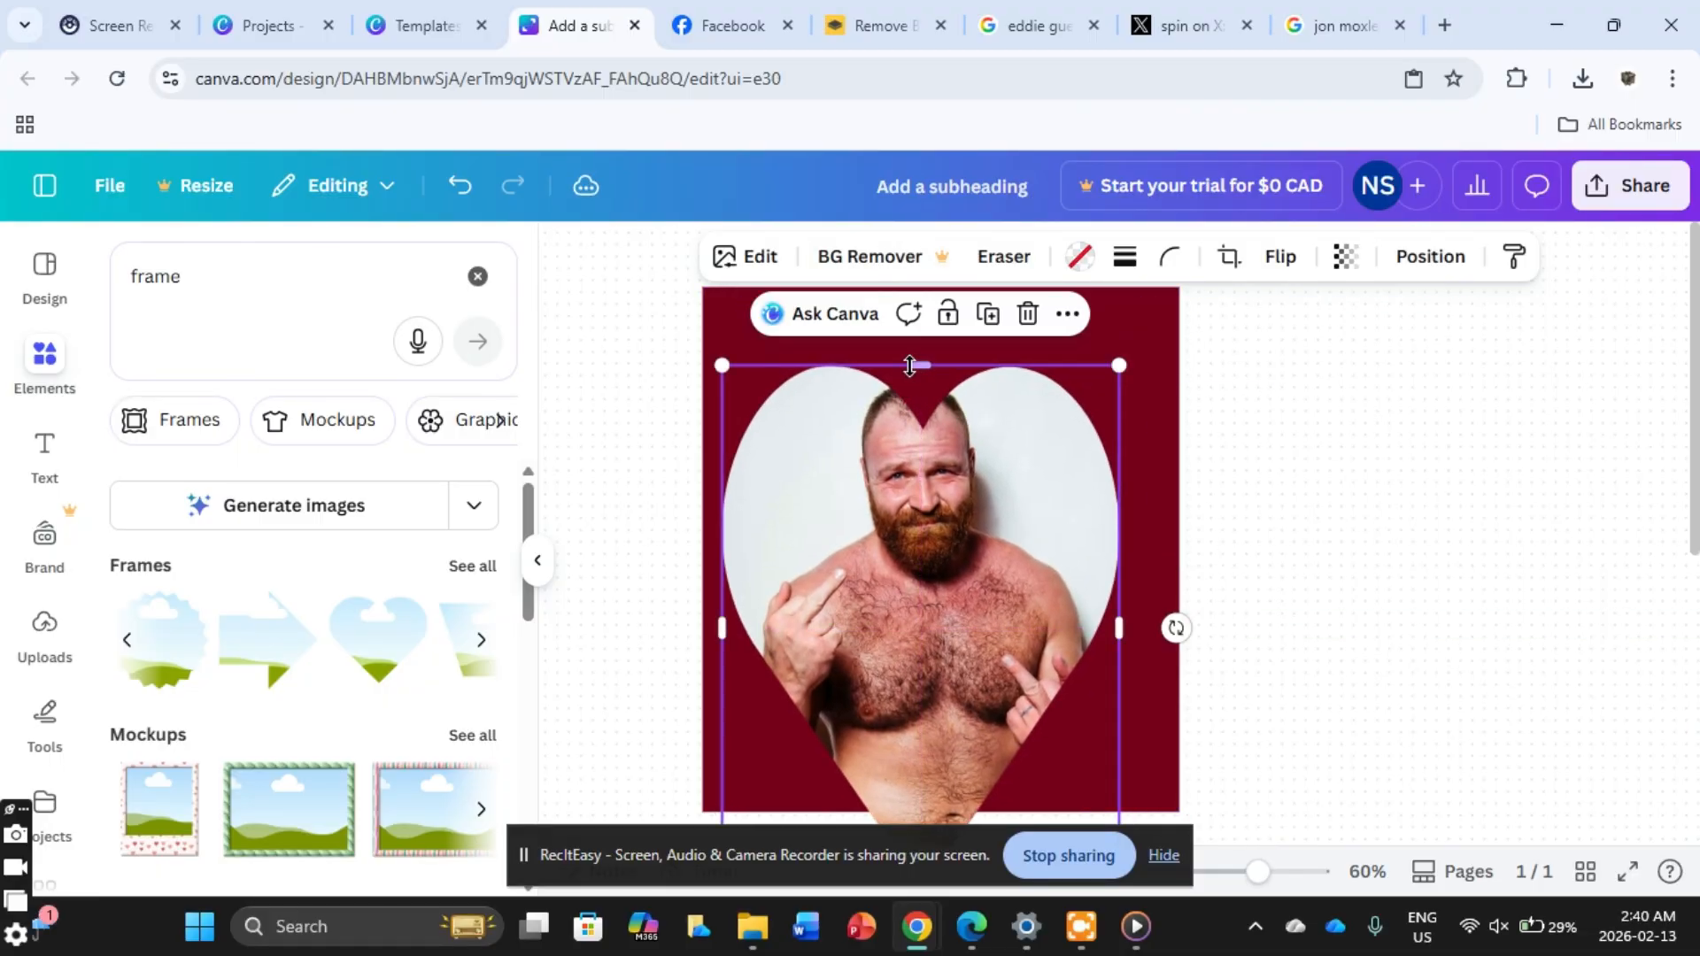
Step: Stretch the heart photo frame up to the rectangle's top edge and widen it to span the rectangle's full width
left_click_drag(910, 365, 913, 288)
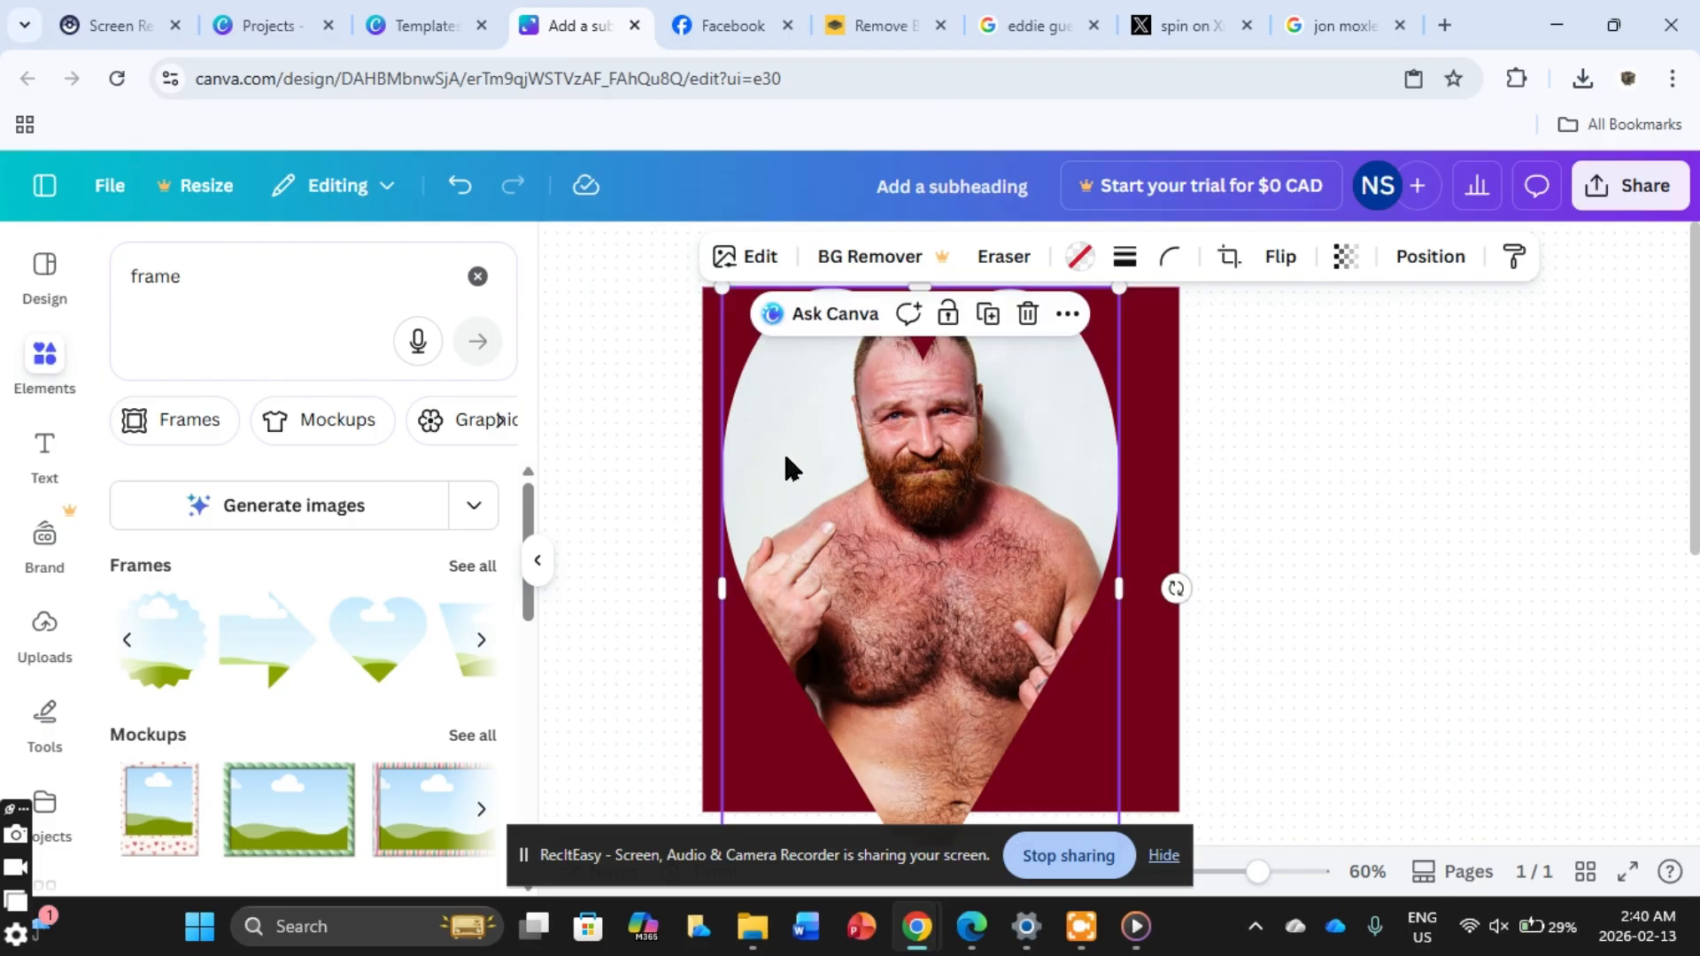
left_click(711, 587)
left_click(795, 600)
left_click_drag(722, 588, 633, 625)
left_click_drag(865, 588, 915, 581)
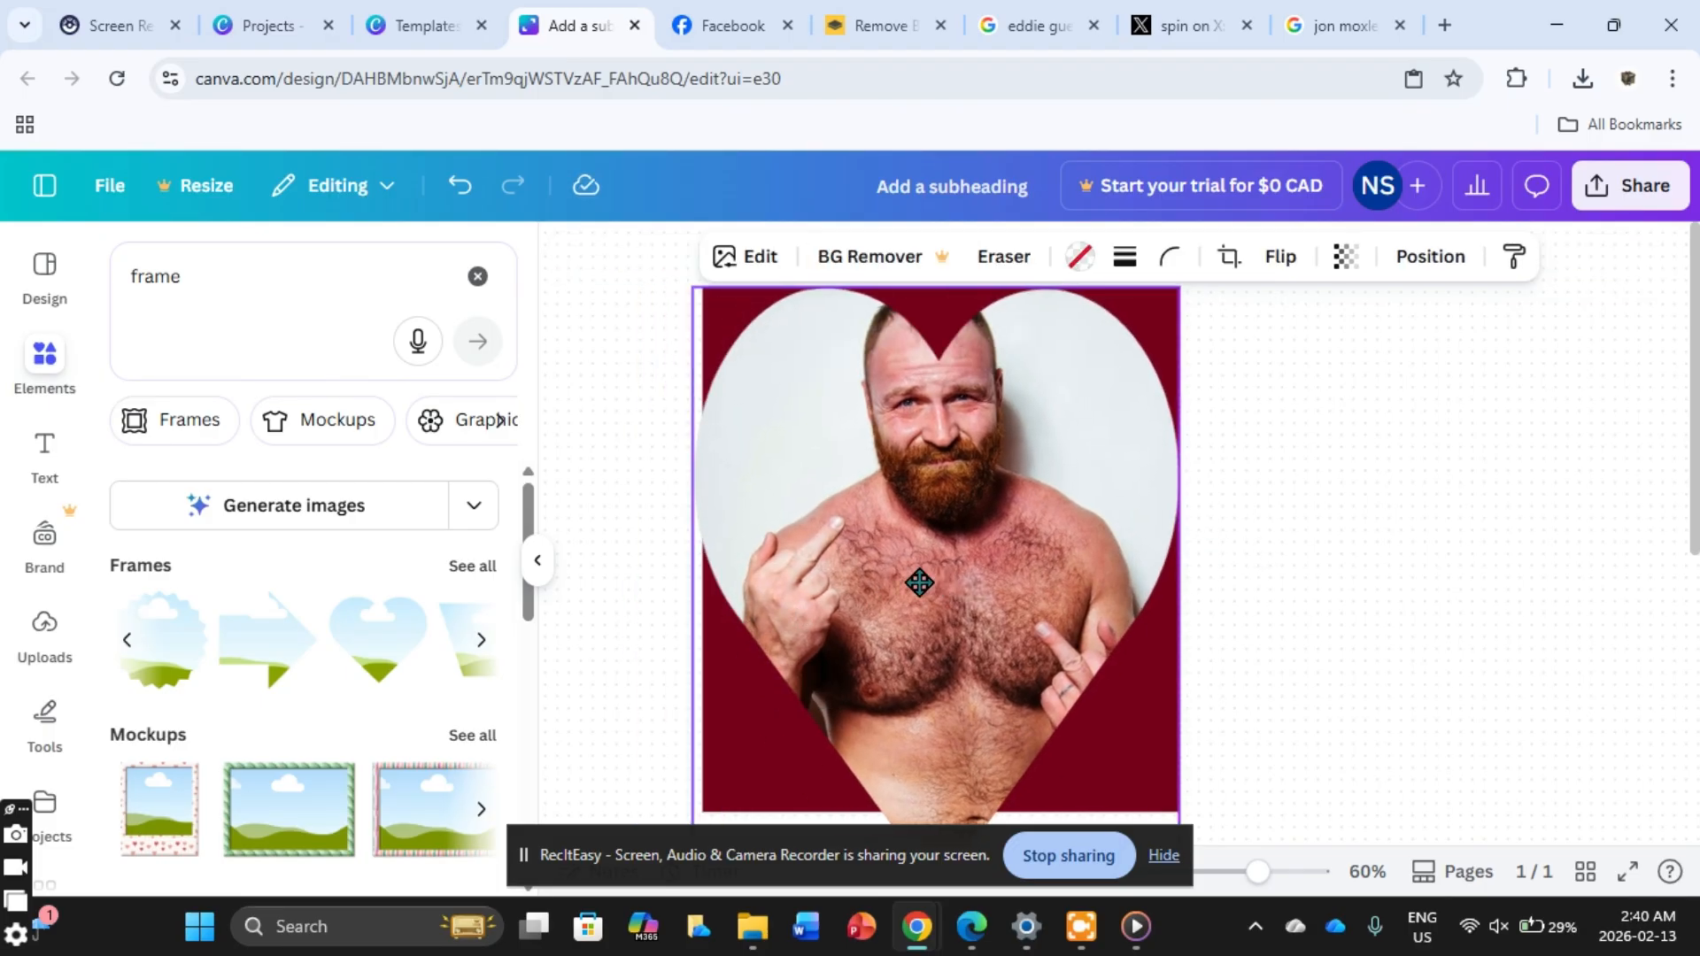
Step: Move the heart photo frame up and to the left so the dark red rectangle's right part is uncovered
left_click(1322, 636)
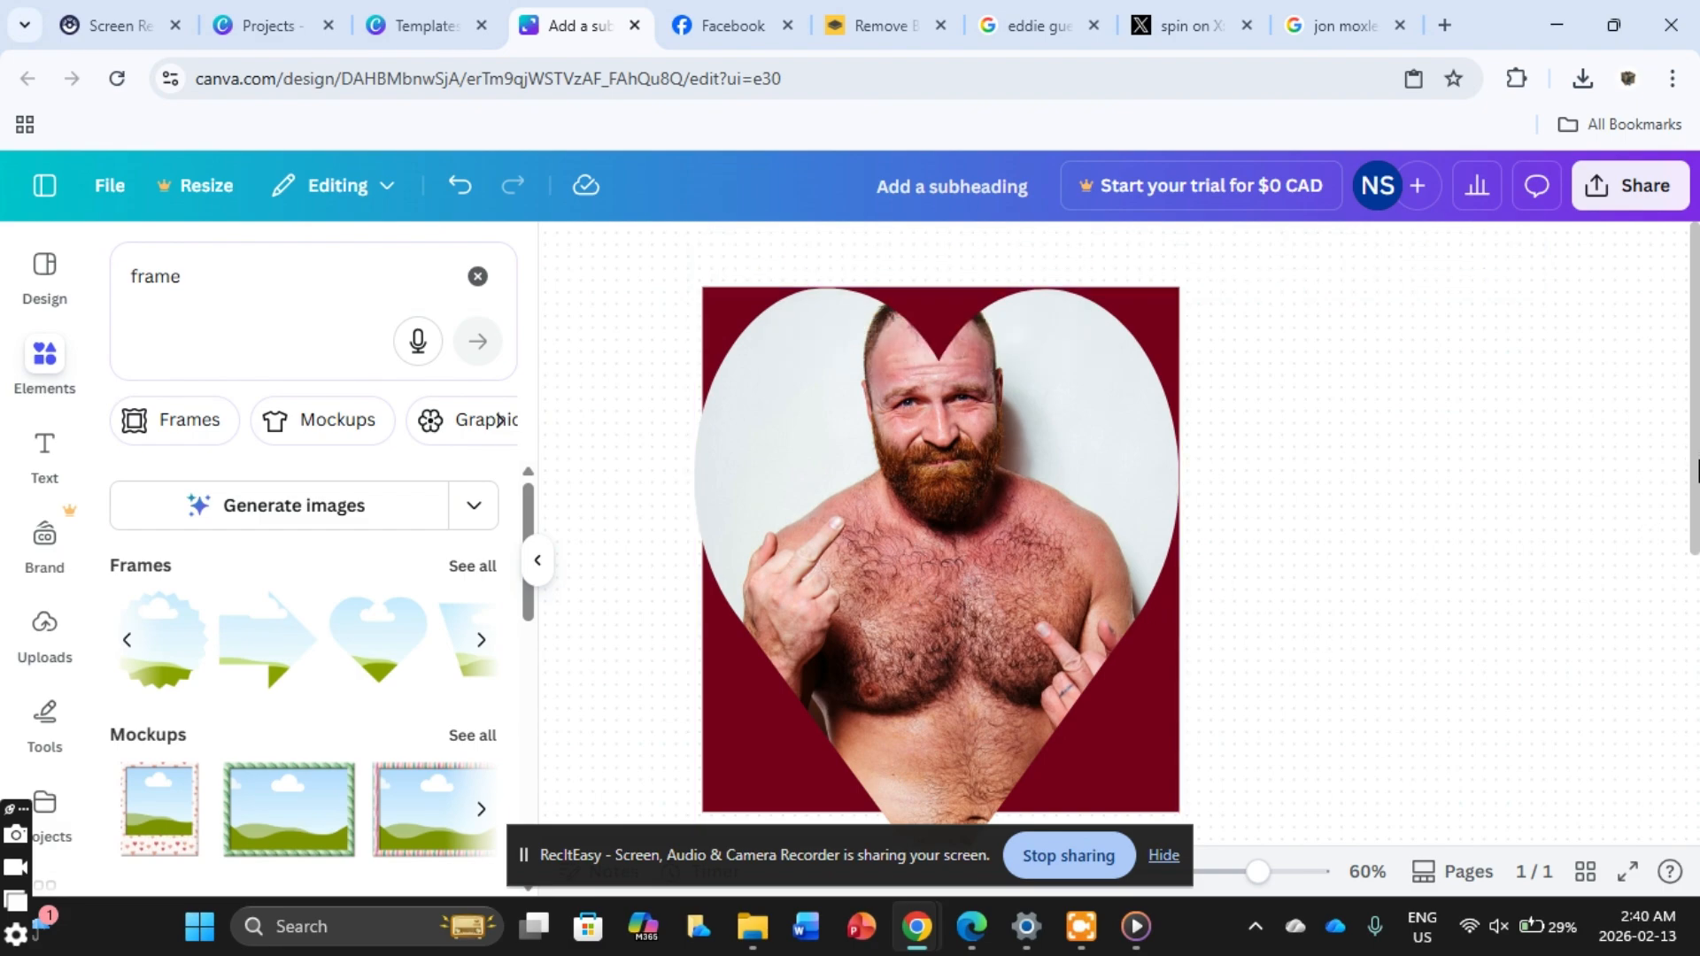
scroll(1697, 470, "down", 3)
left_click(1142, 567)
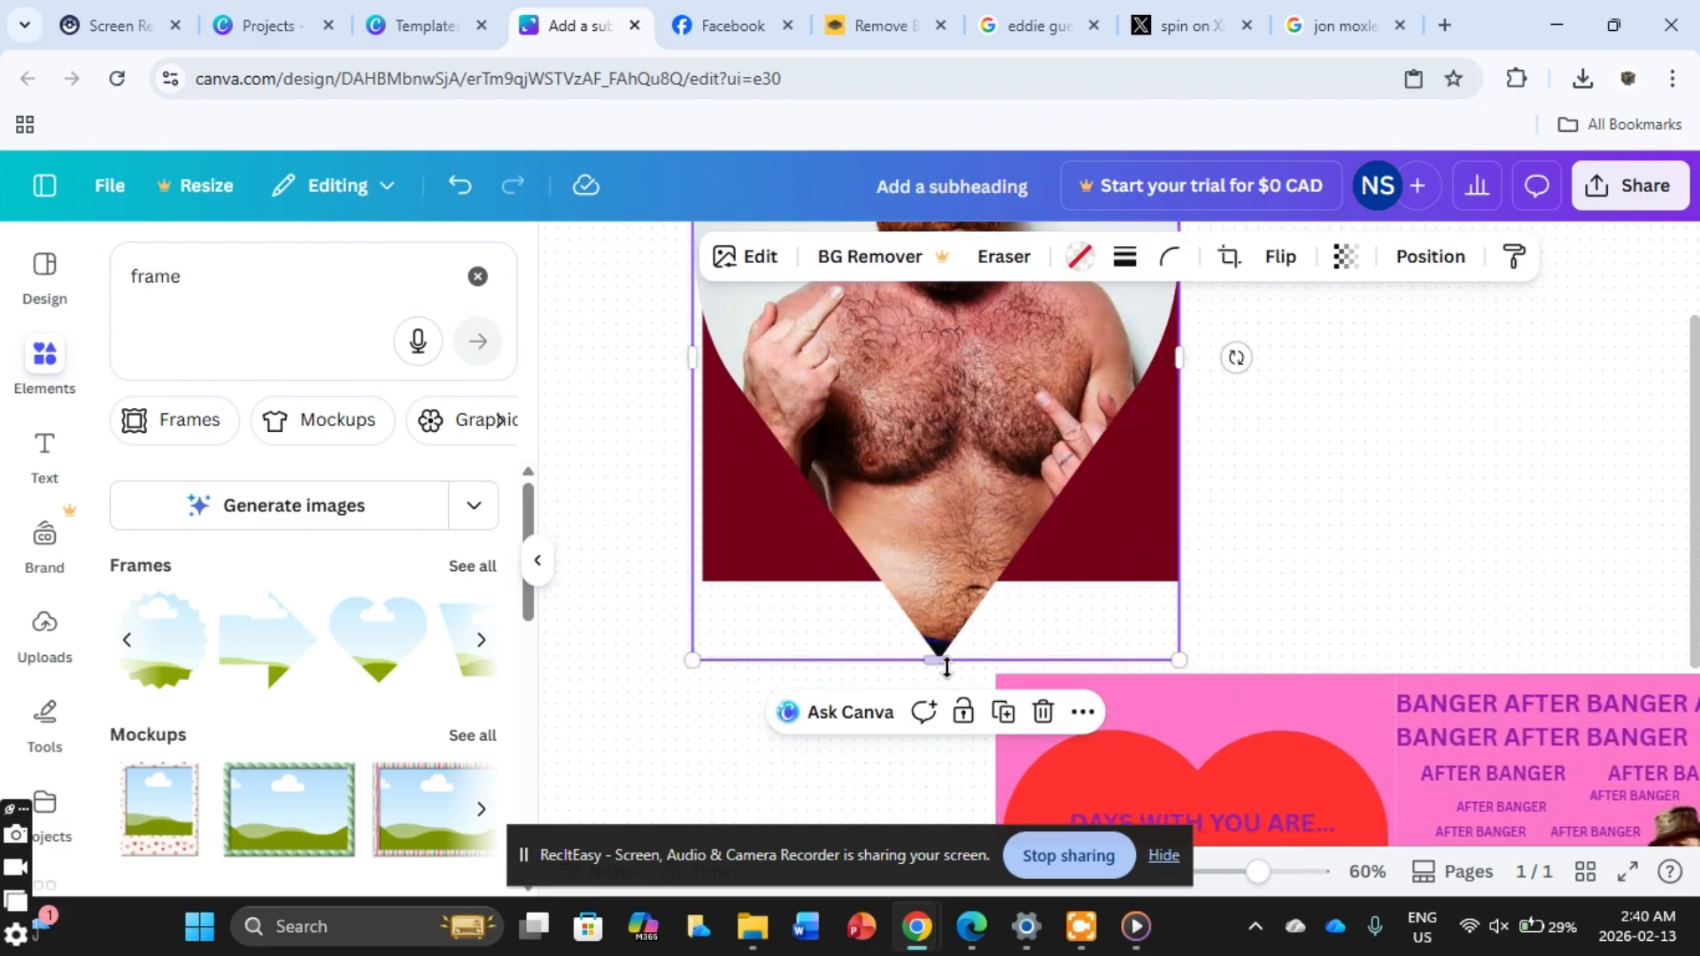
left_click_drag(987, 586, 979, 486)
scroll(1696, 553, "up", 4)
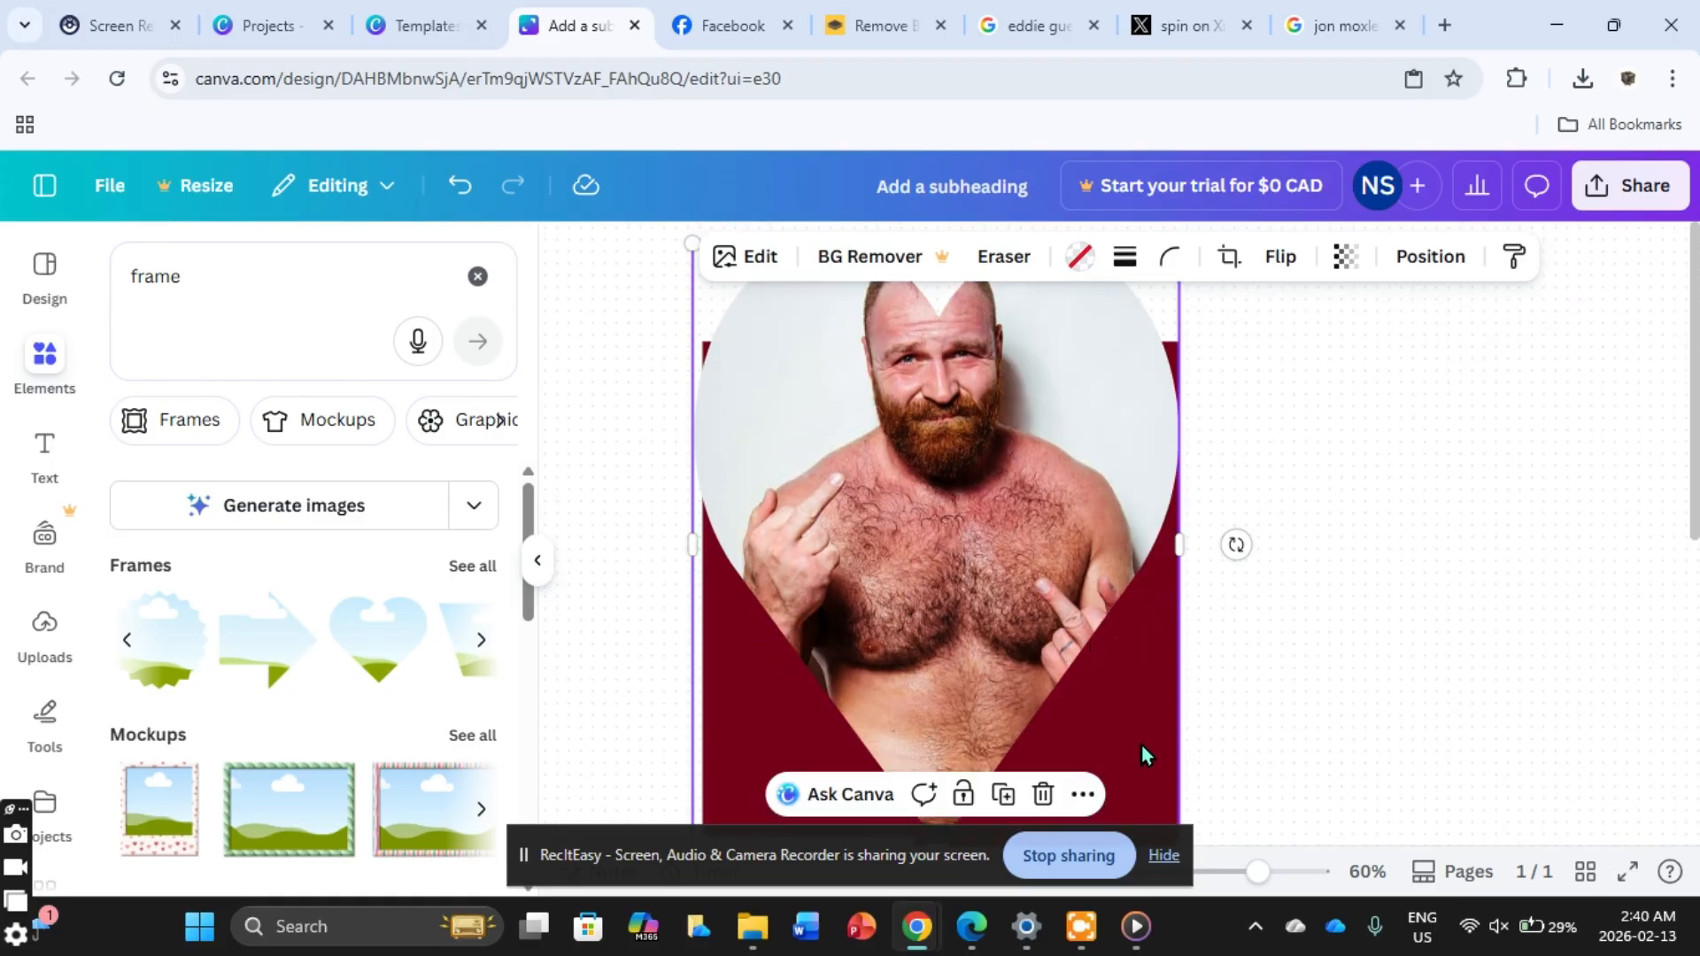
left_click_drag(1141, 743, 996, 721)
Step: Enlarge the dark red rectangle up and to the right to about 1,055 by 869 and move the heart photo back over it
left_click(1113, 417)
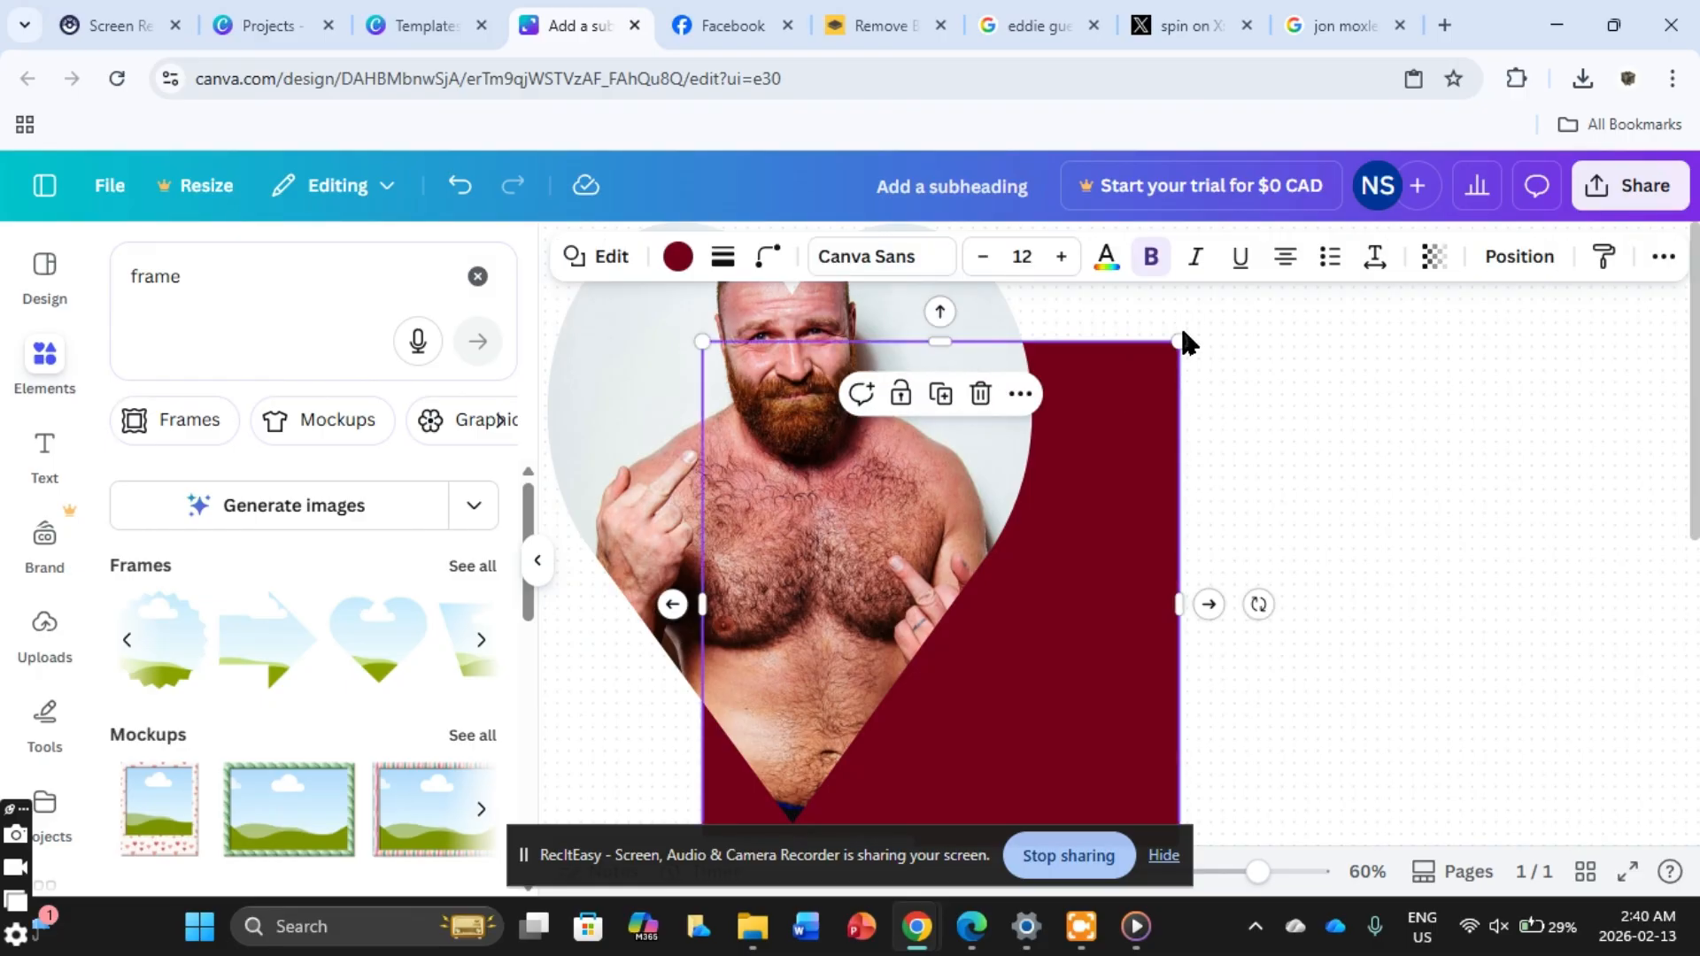
left_click_drag(1179, 342, 1486, 226)
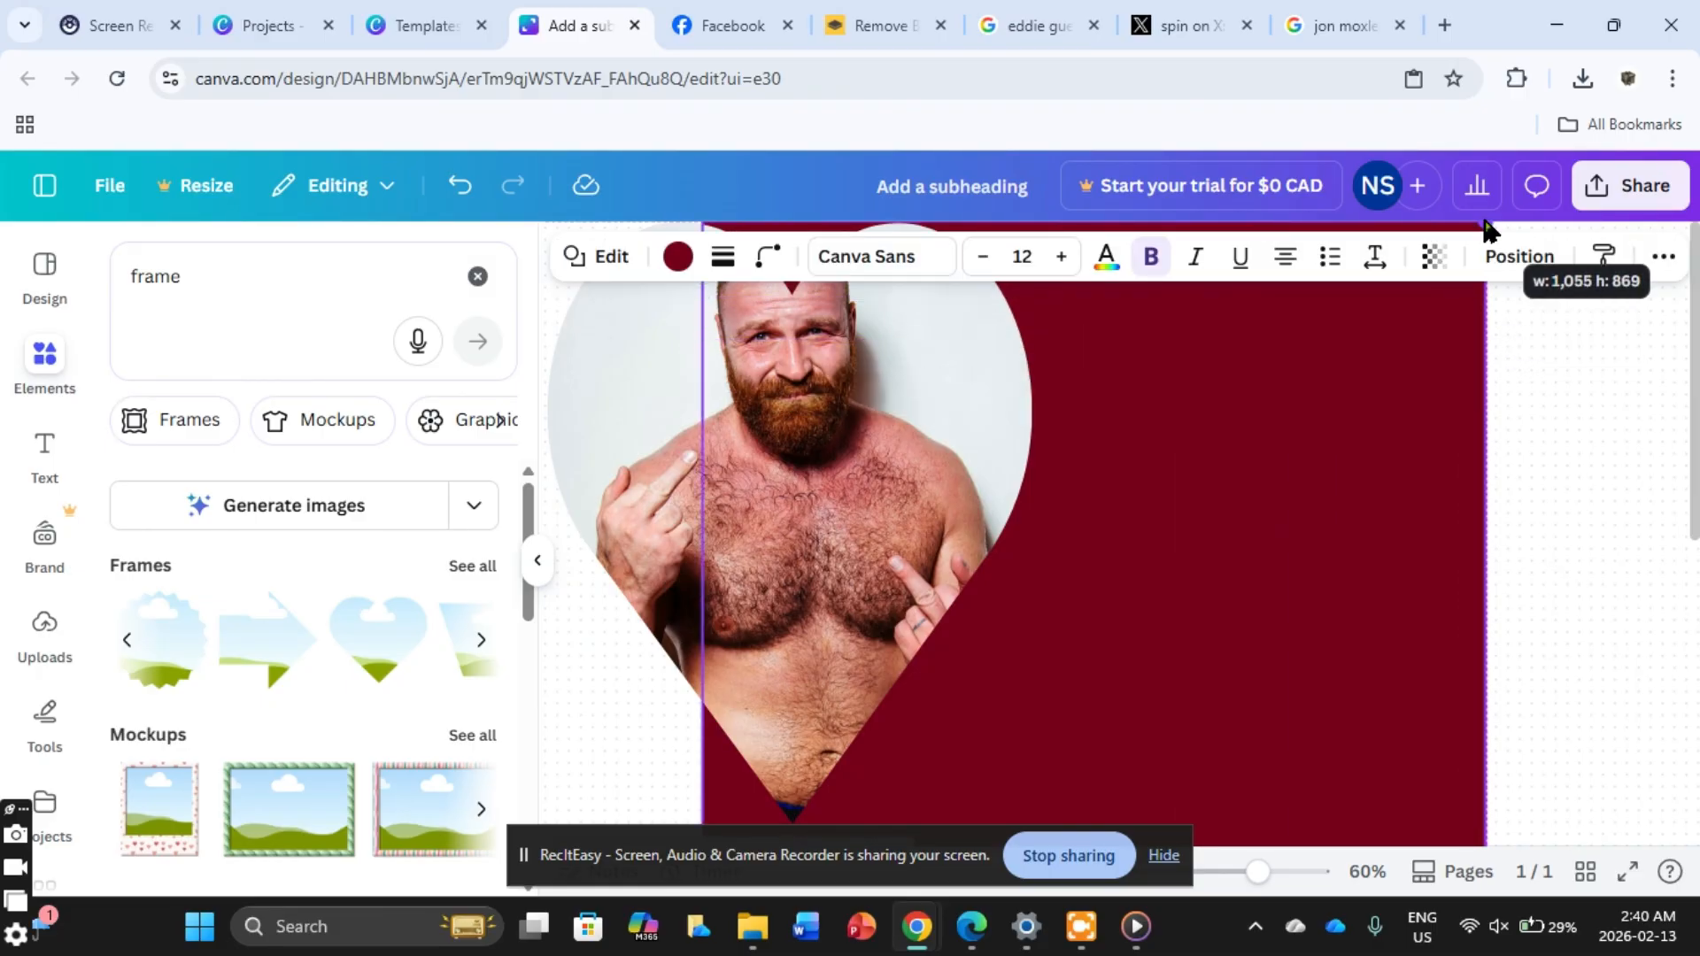
left_click(762, 386)
left_click_drag(761, 386, 1054, 425)
mouse_move(1258, 875)
left_mouse_down()
mouse_move(1238, 881)
mouse_move(1254, 890)
left_mouse_up()
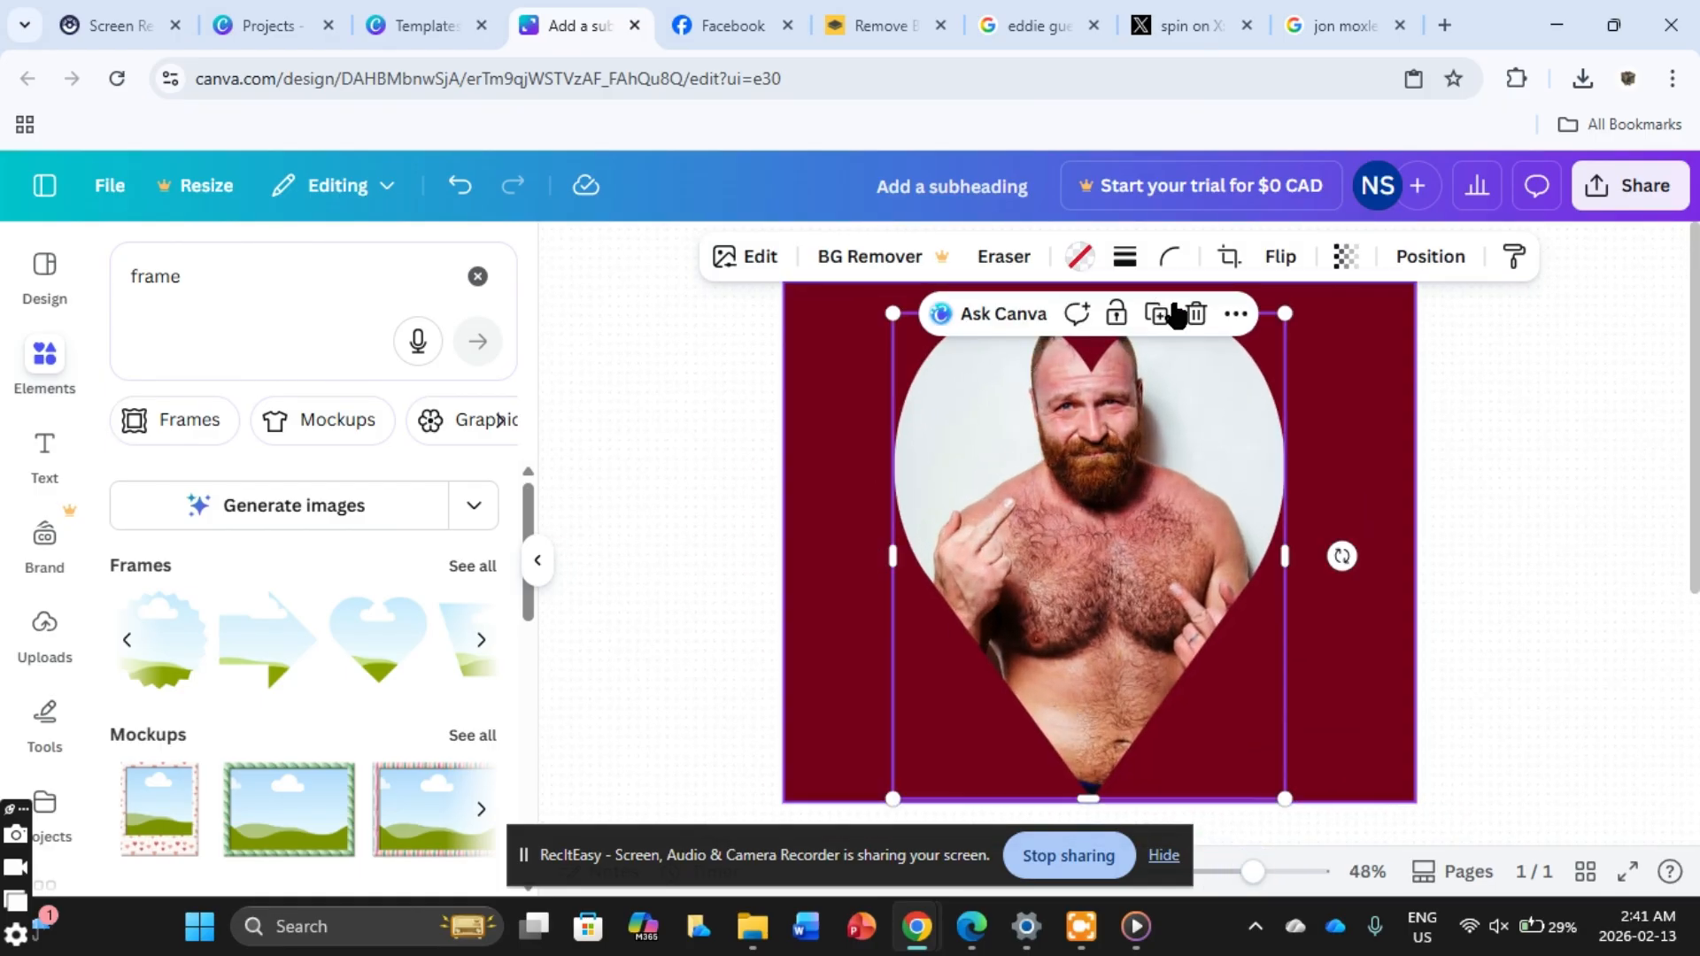
Step: Shrink the heart photo frame slightly, stretch it a little taller and reposition it near the middle of the dark red rectangle
left_click_drag(1281, 313, 1239, 369)
mouse_move(1065, 344)
left_mouse_down()
mouse_move(1066, 317)
mouse_move(1069, 342)
left_mouse_up()
left_click_drag(1082, 452, 1096, 448)
Step: Narrow the dark red rectangle from both sides to leave a slim margin around the heart photo
left_click(1410, 558)
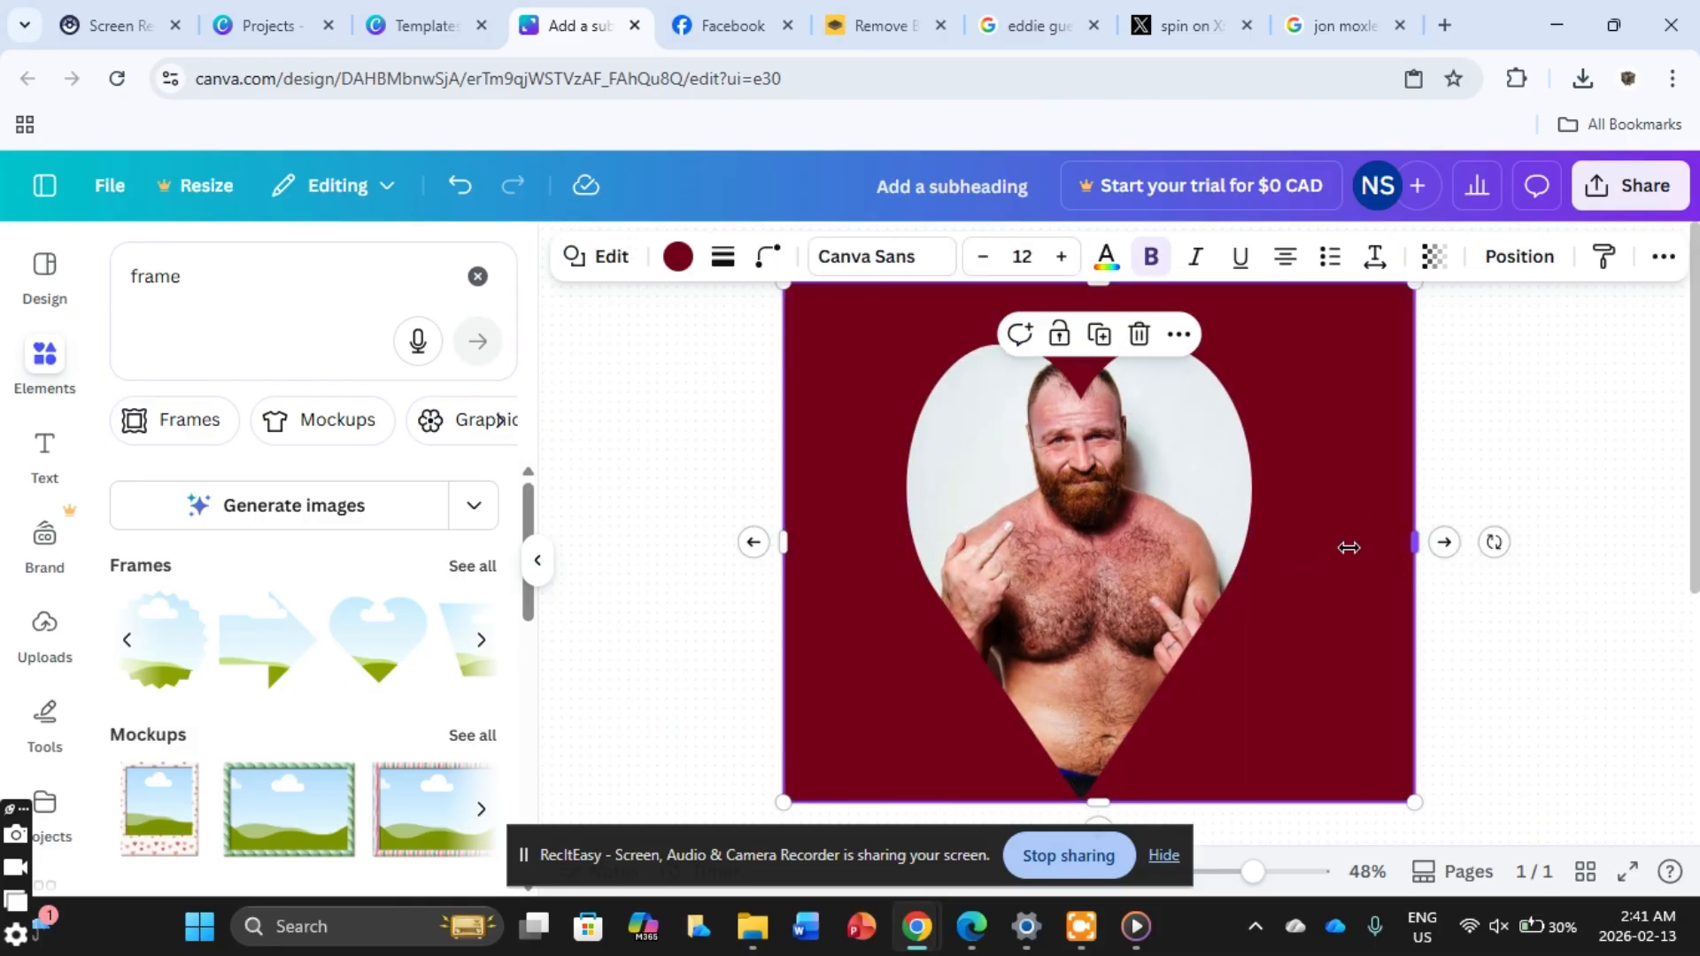
left_click_drag(1348, 547, 1327, 542)
left_click_drag(782, 541, 844, 542)
Step: Scale the heart photo frame down and center it on the dark red rectangle with a margin on all sides
left_click(1151, 483)
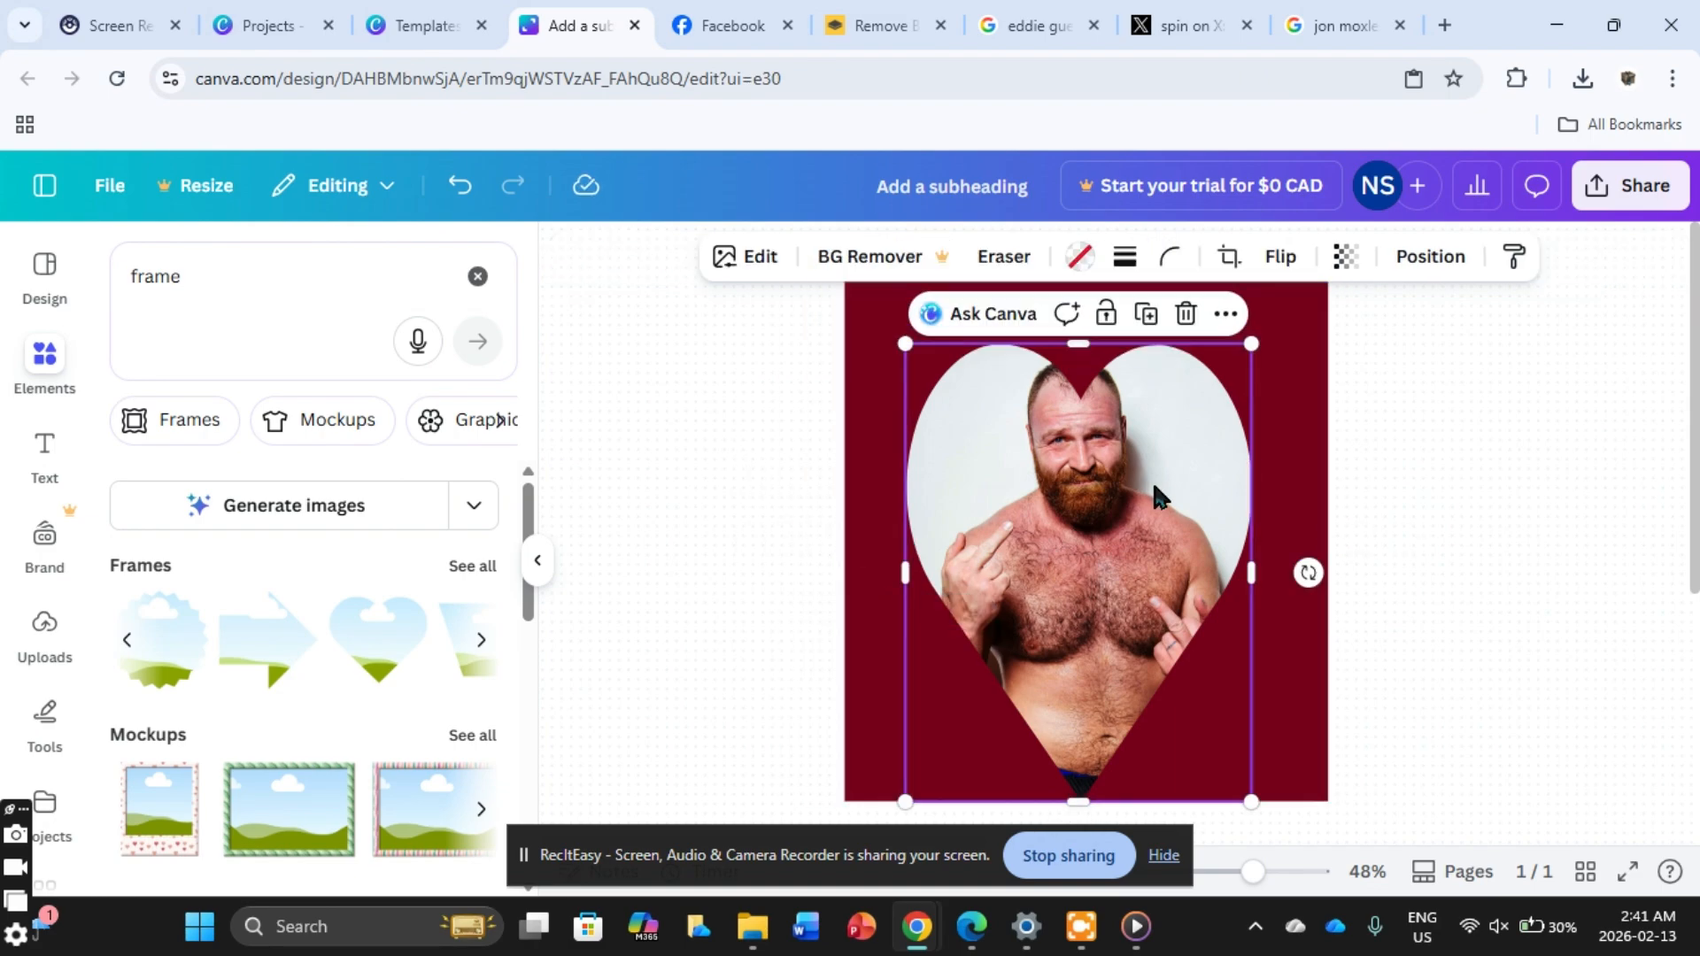
left_click_drag(902, 343, 975, 434)
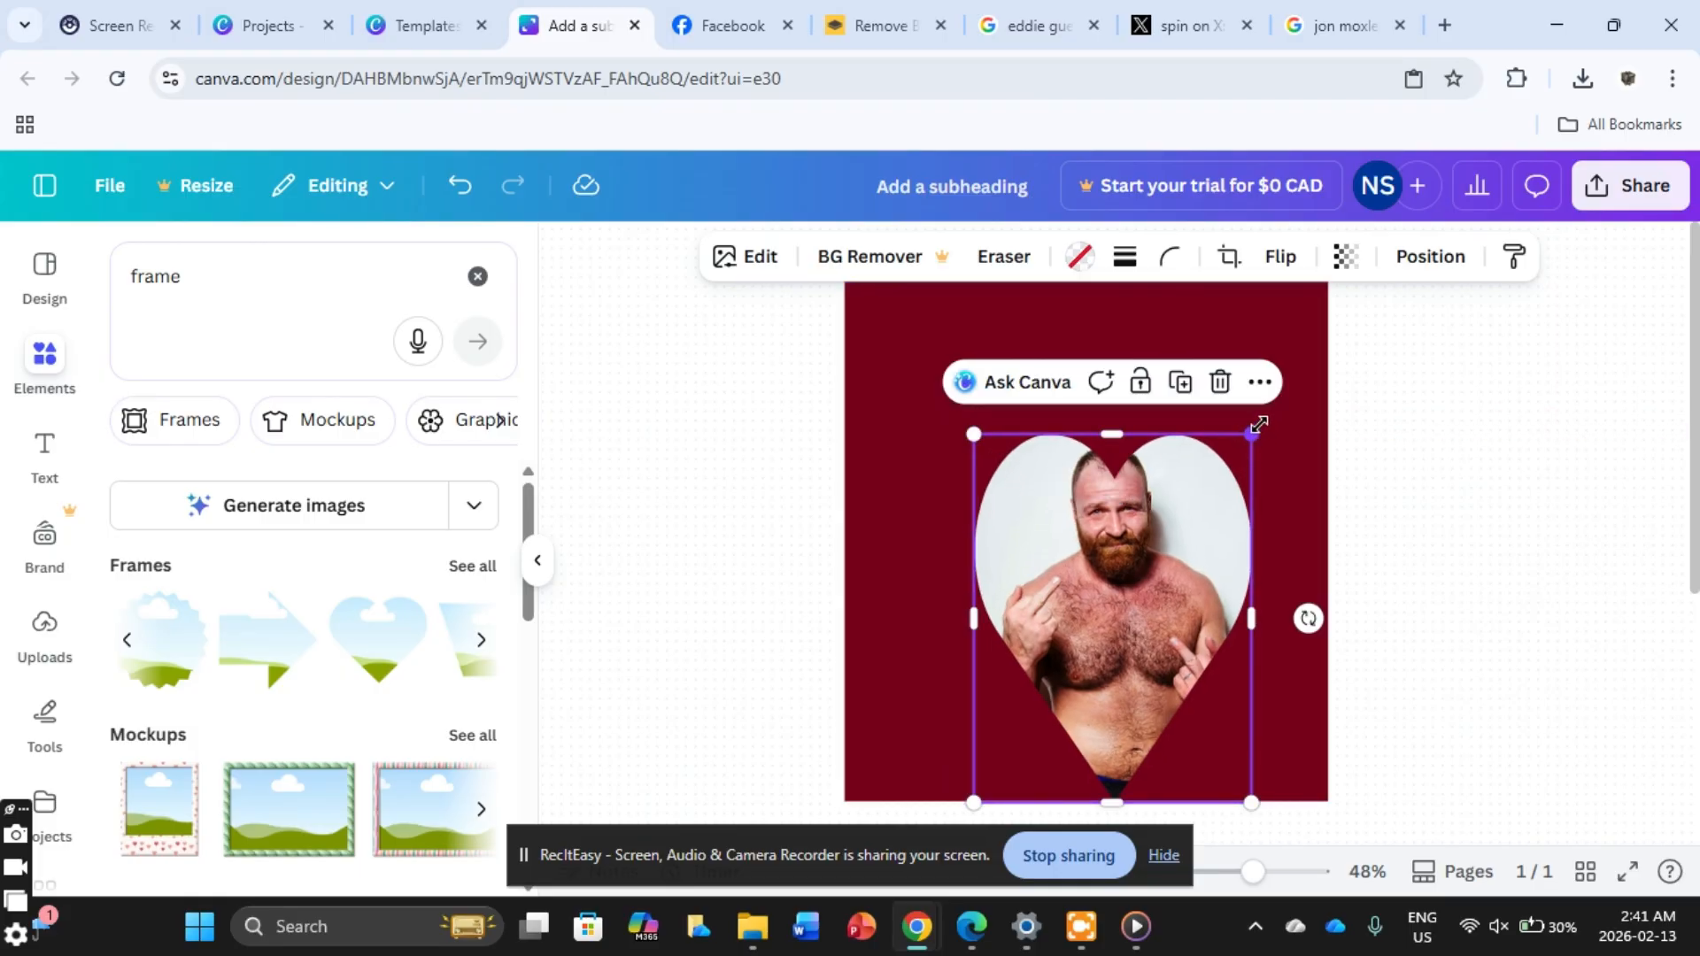
left_click_drag(1258, 425, 1289, 387)
left_click_drag(1162, 464, 1118, 414)
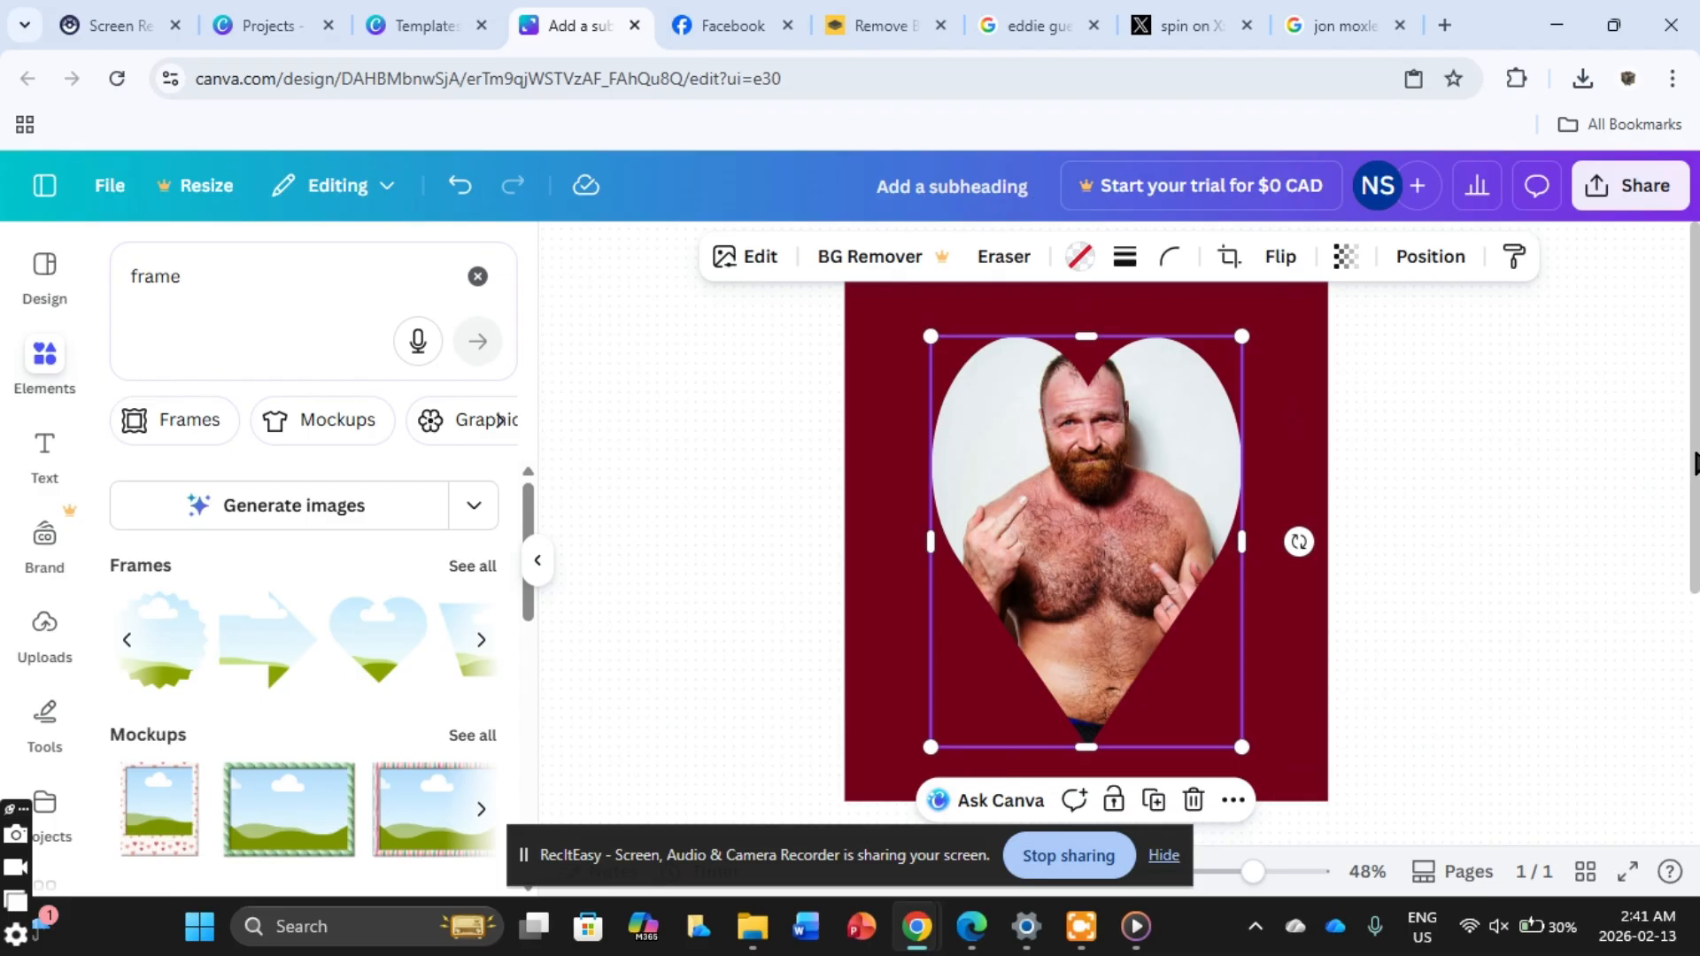
scroll(1693, 460, "up", 1)
scroll(1685, 470, "down", 3)
scroll(1655, 592, "up", 2)
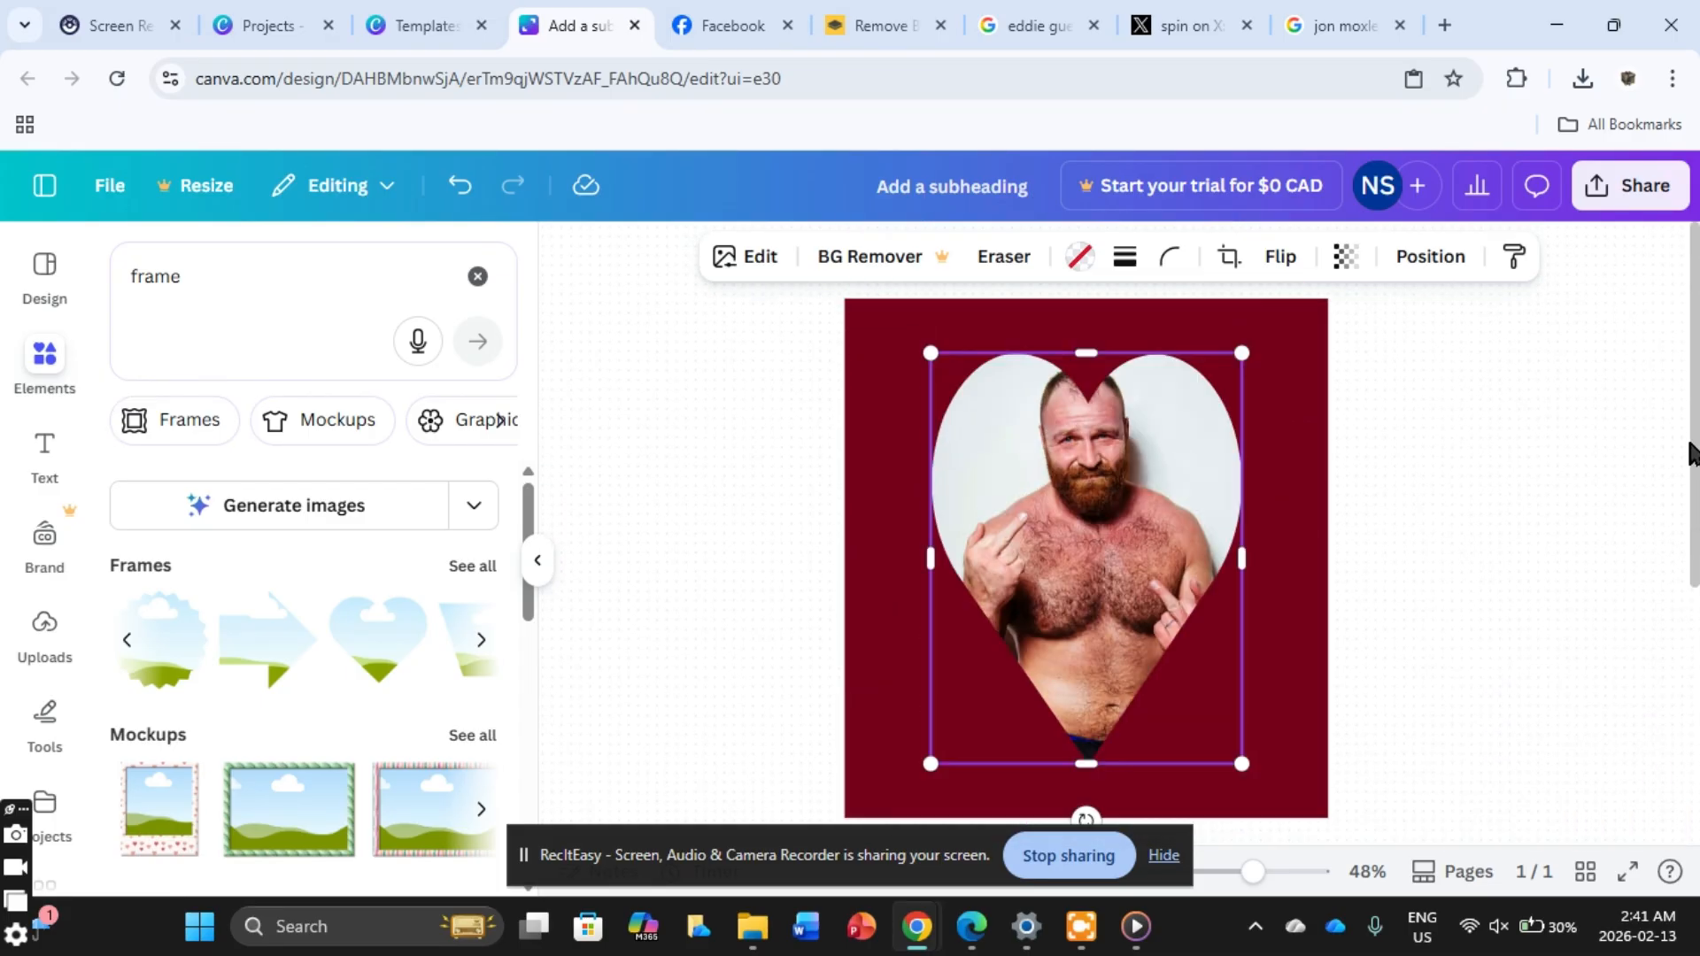
Step: Add a heading text box to the card
left_click(1559, 439)
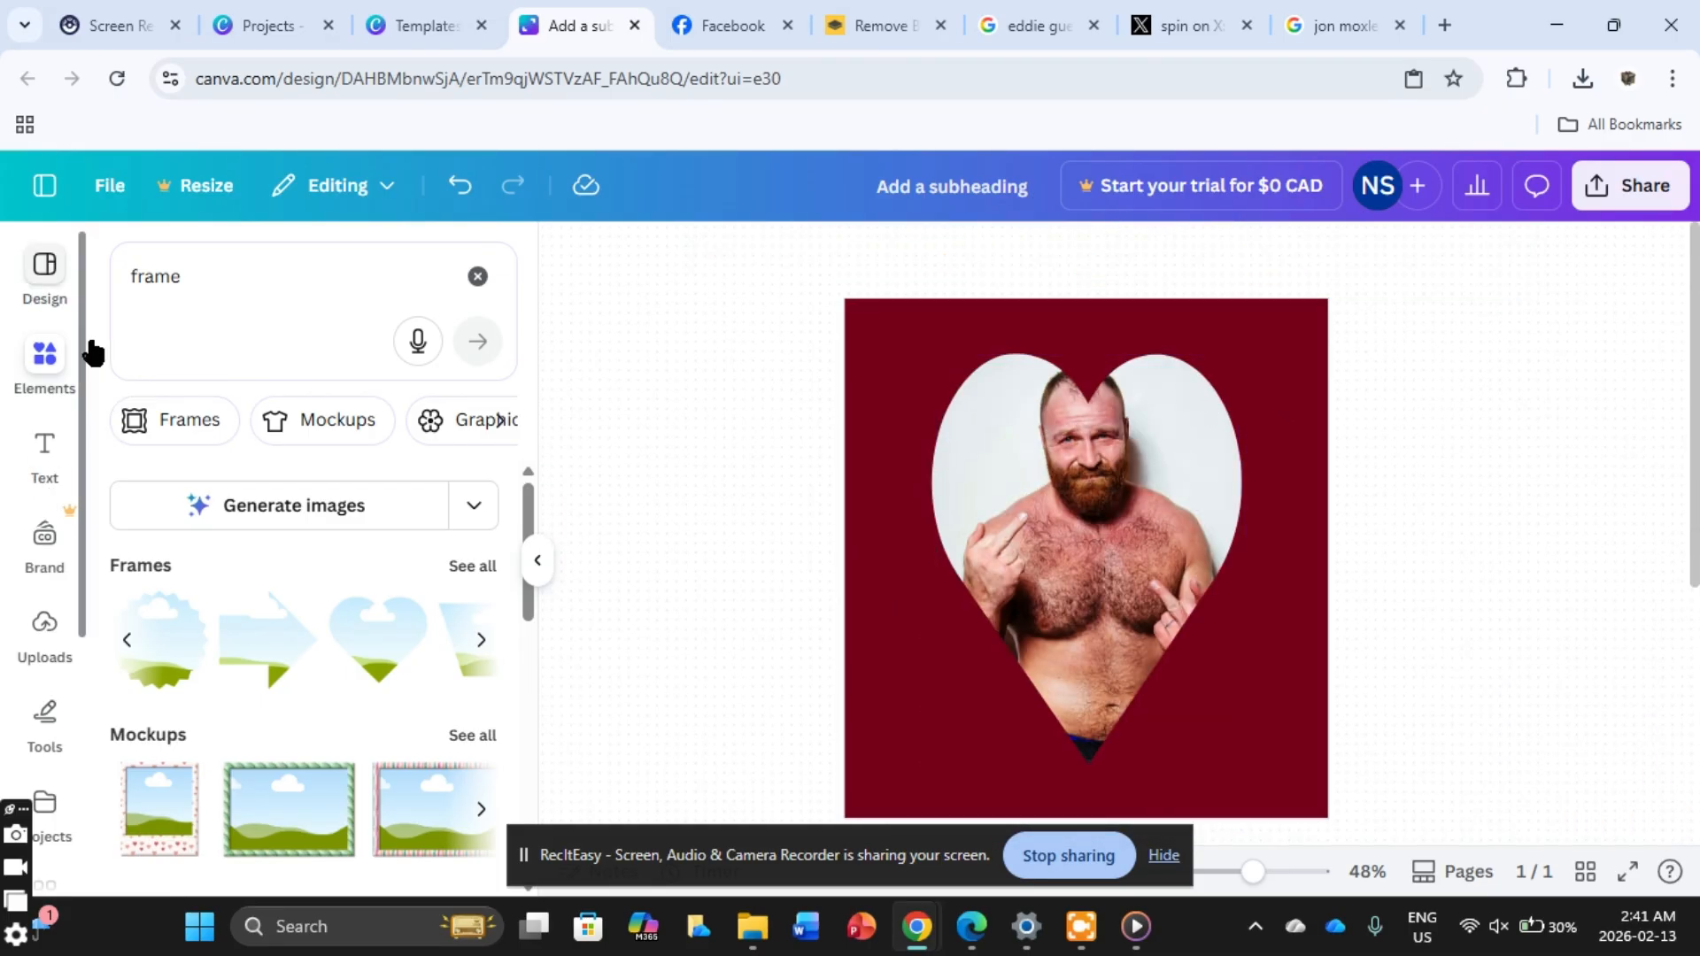
left_click(46, 453)
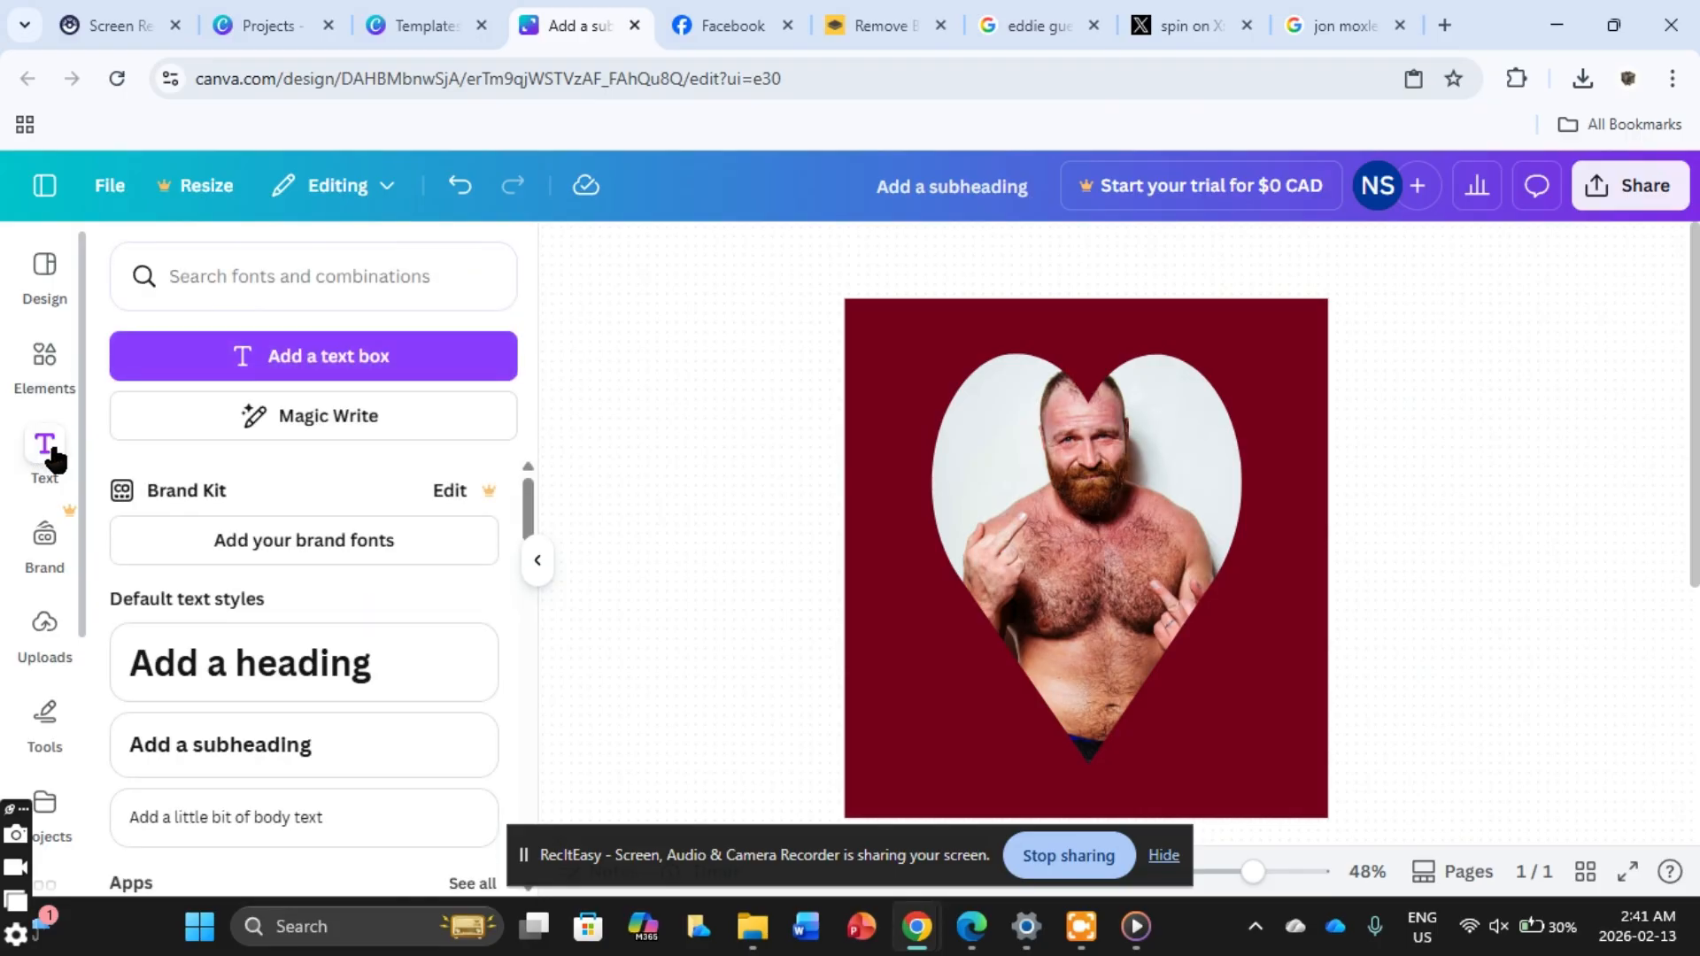
left_click(257, 682)
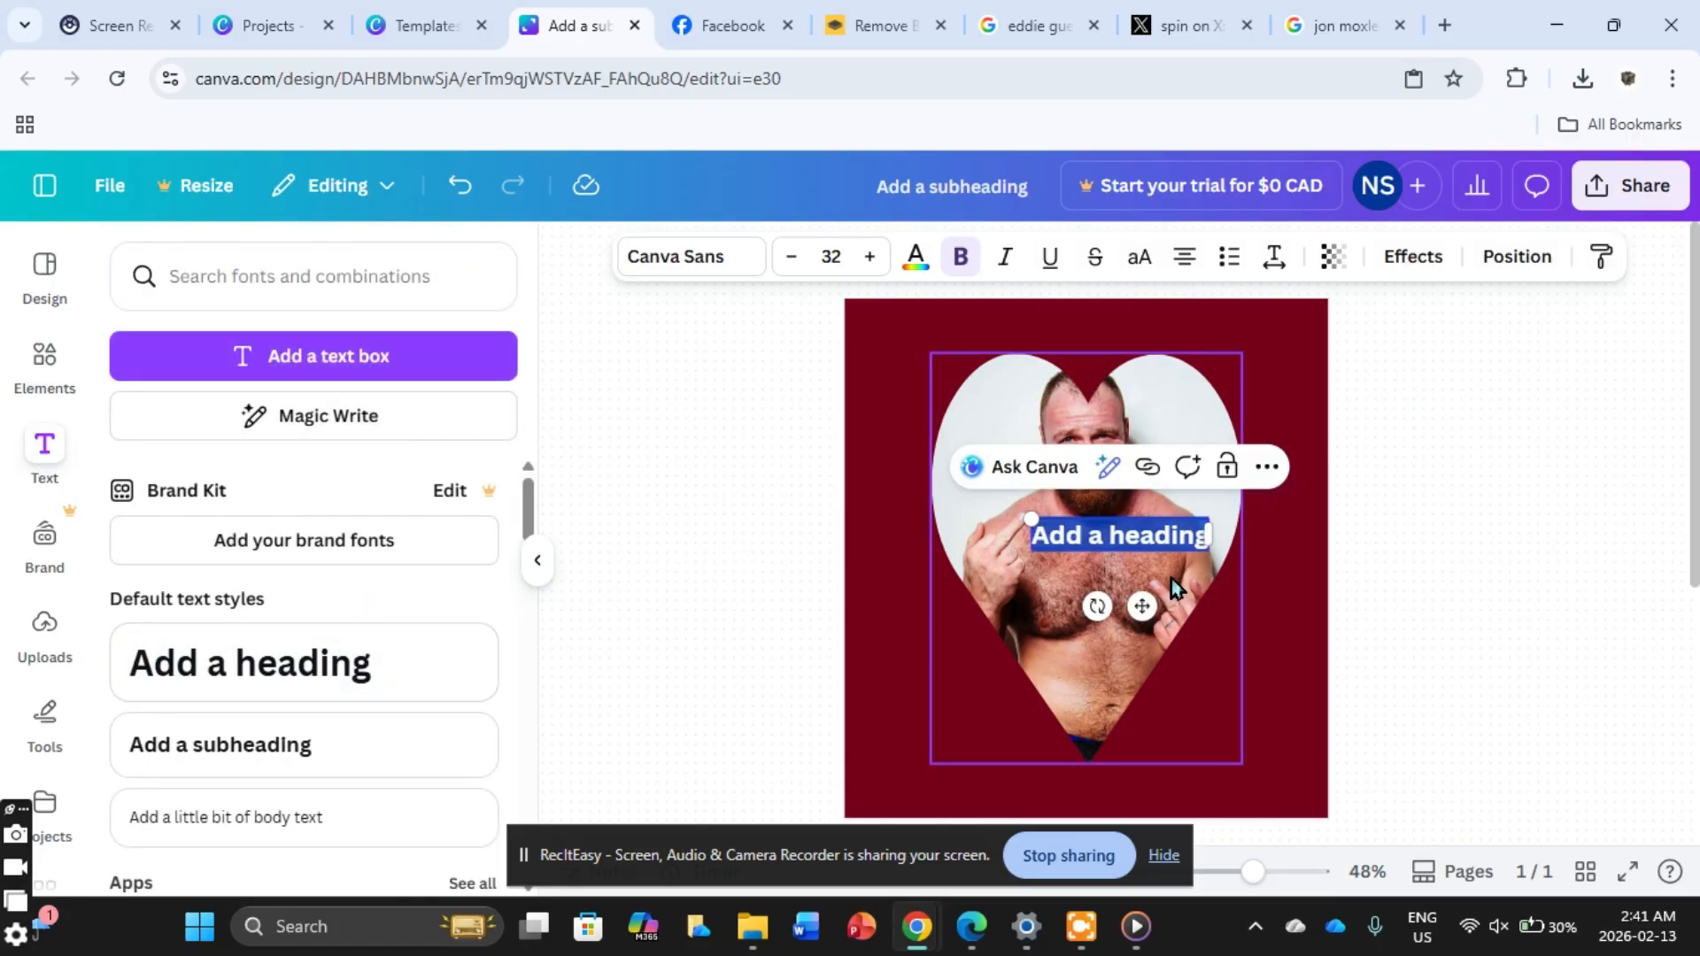
Step: Try dark red as the heading's text color and set it back to black
left_click(915, 258)
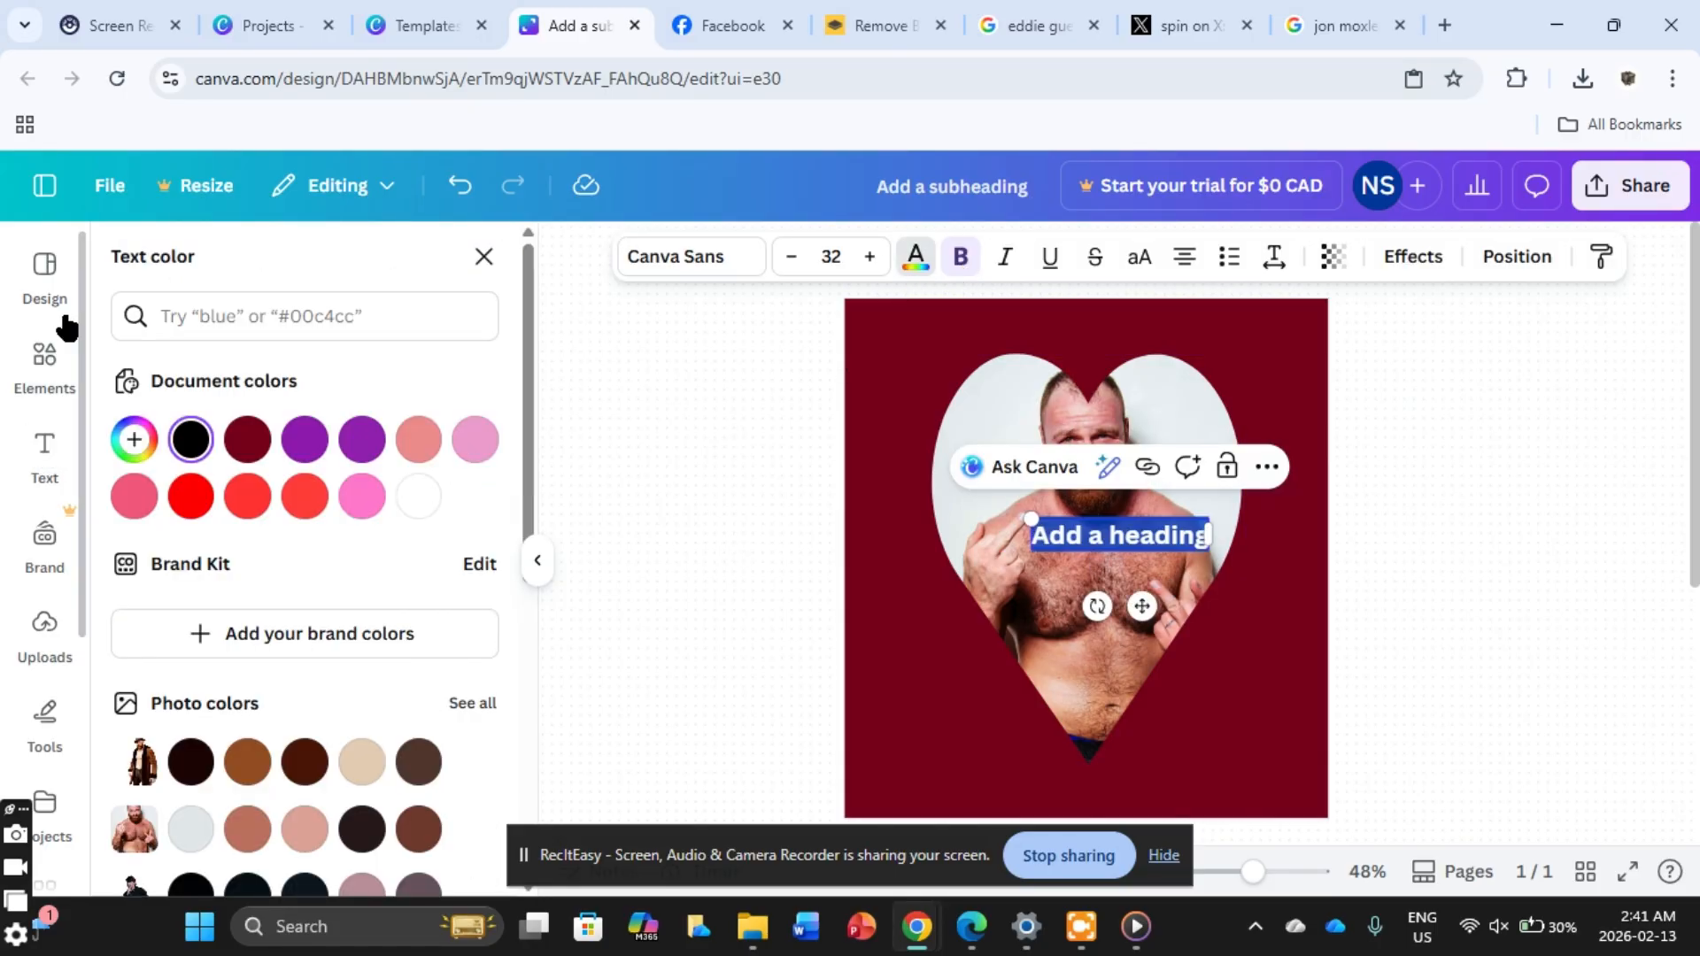
left_click(248, 440)
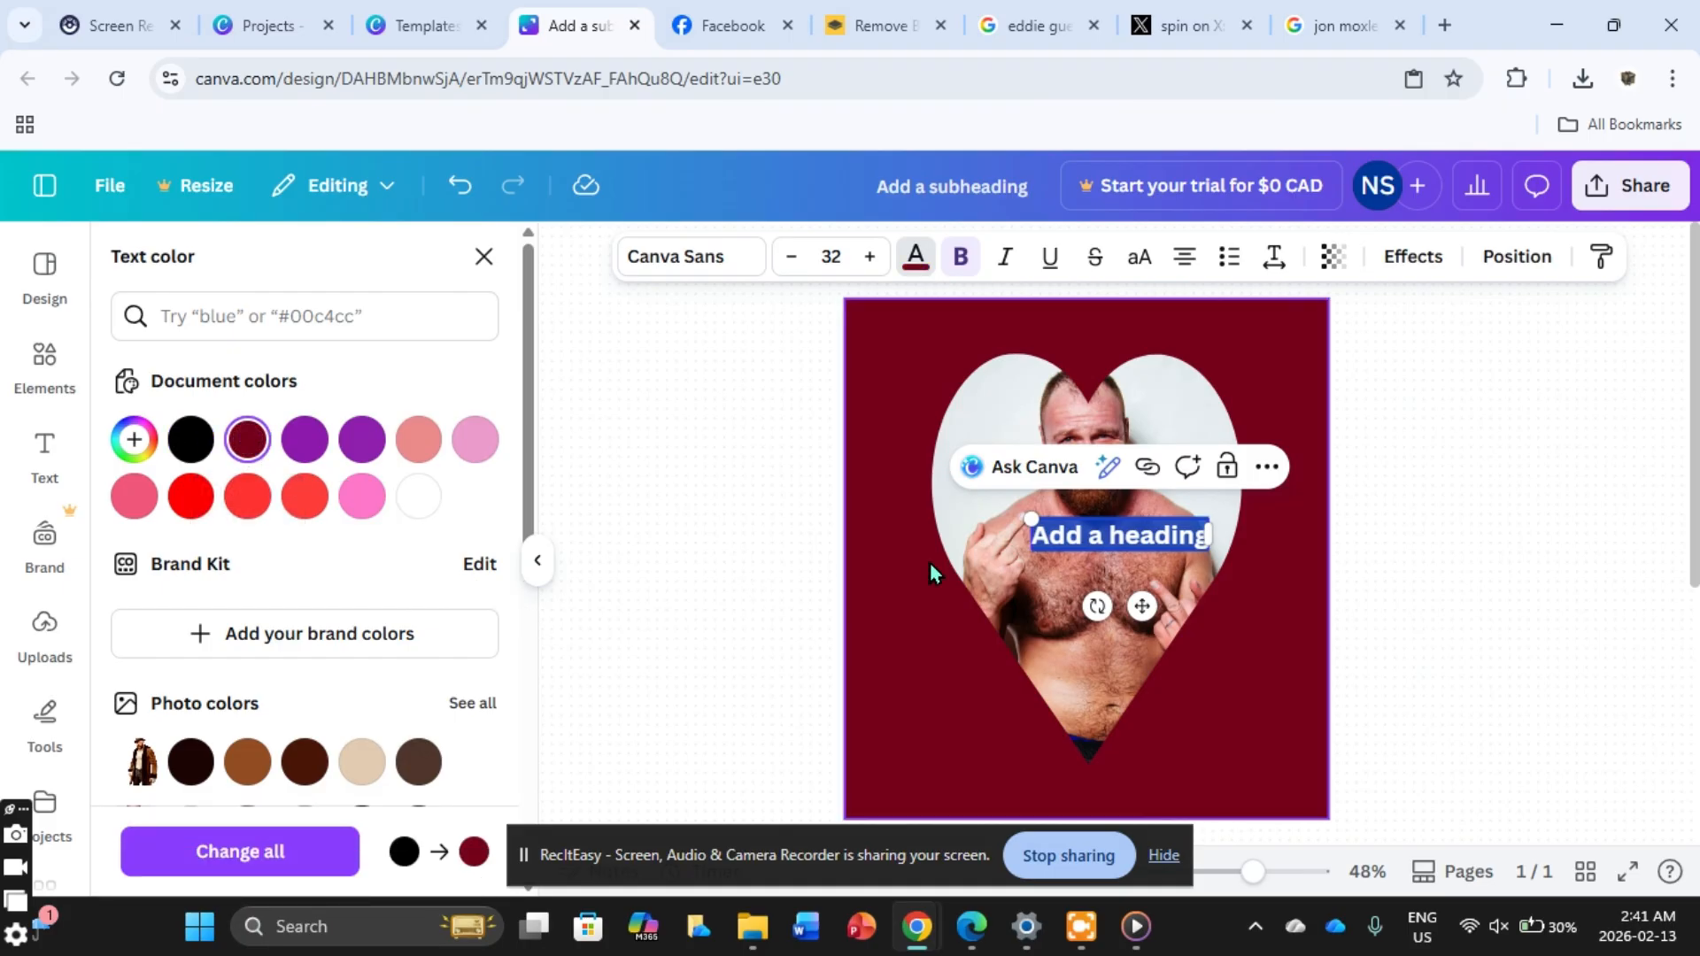
left_click(625, 516)
left_click(1072, 536)
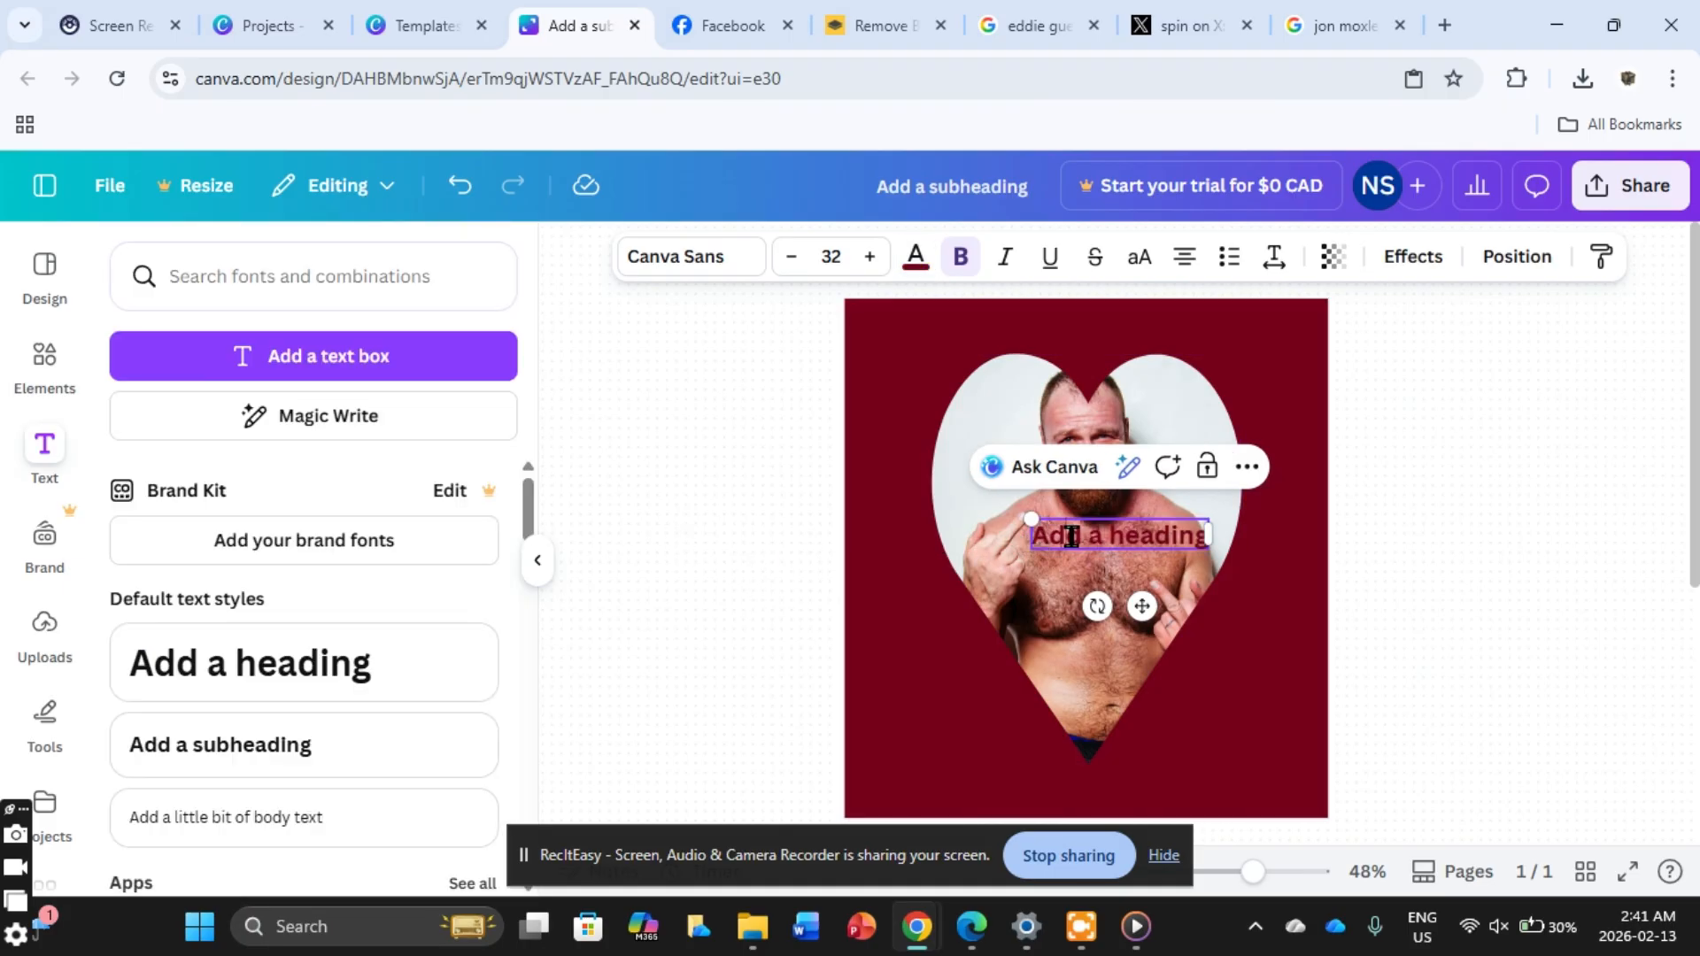
left_click_drag(1206, 535, 1017, 533)
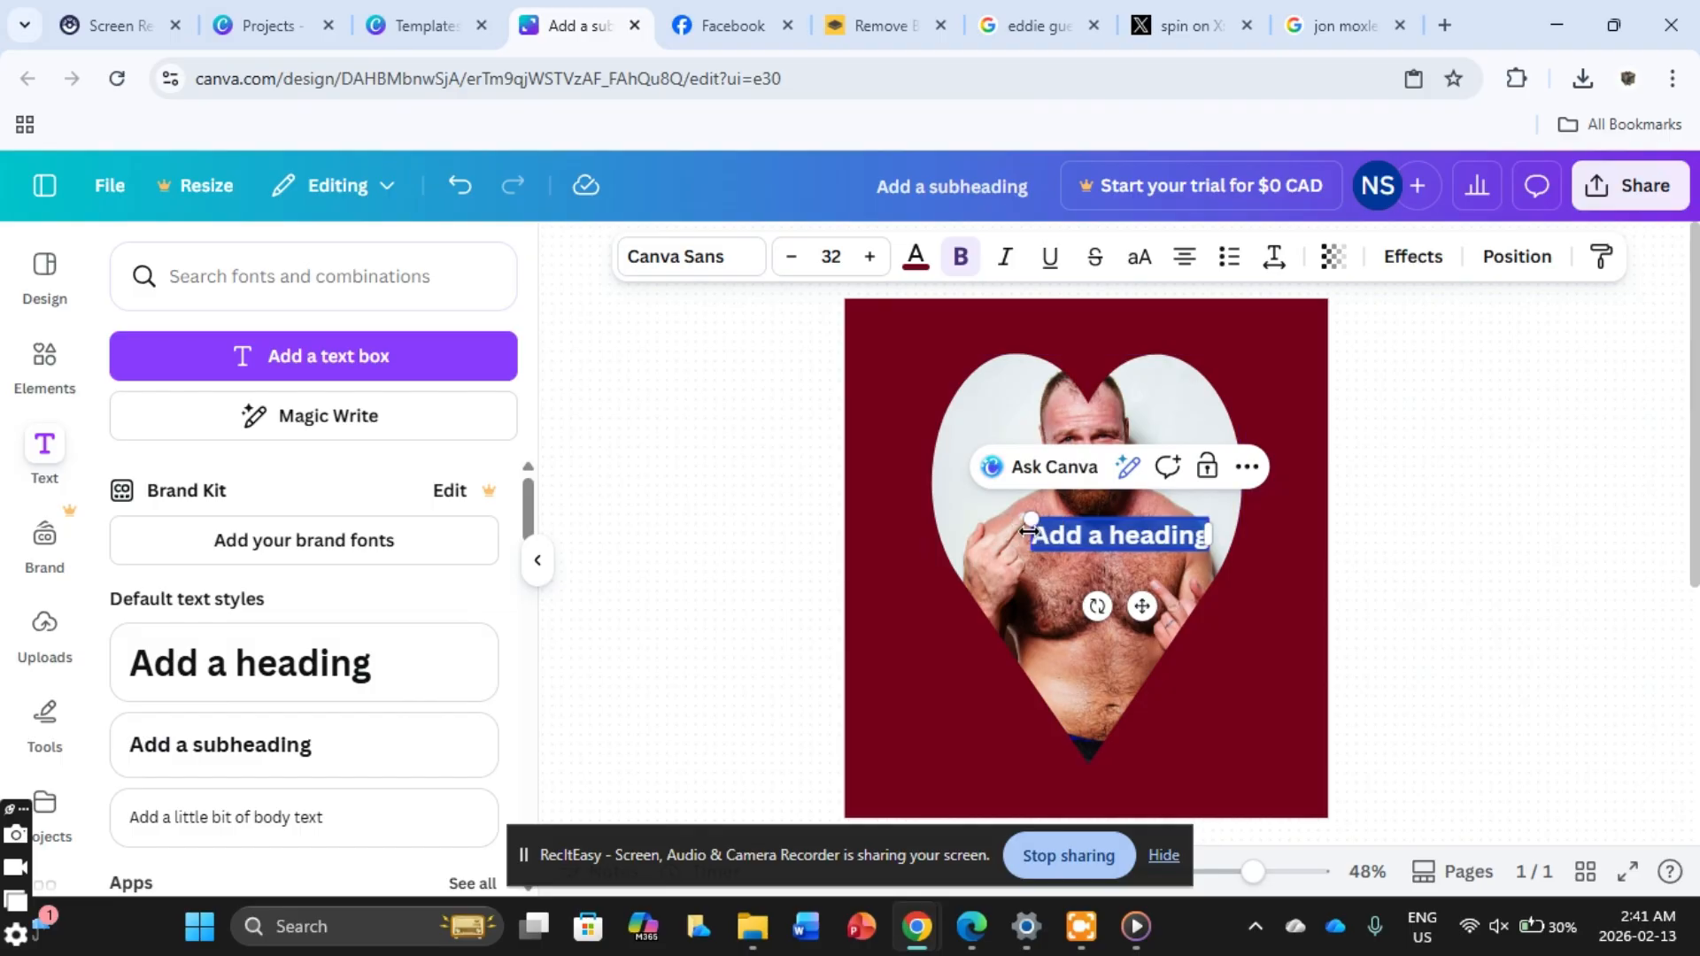
left_click(916, 259)
left_click(190, 440)
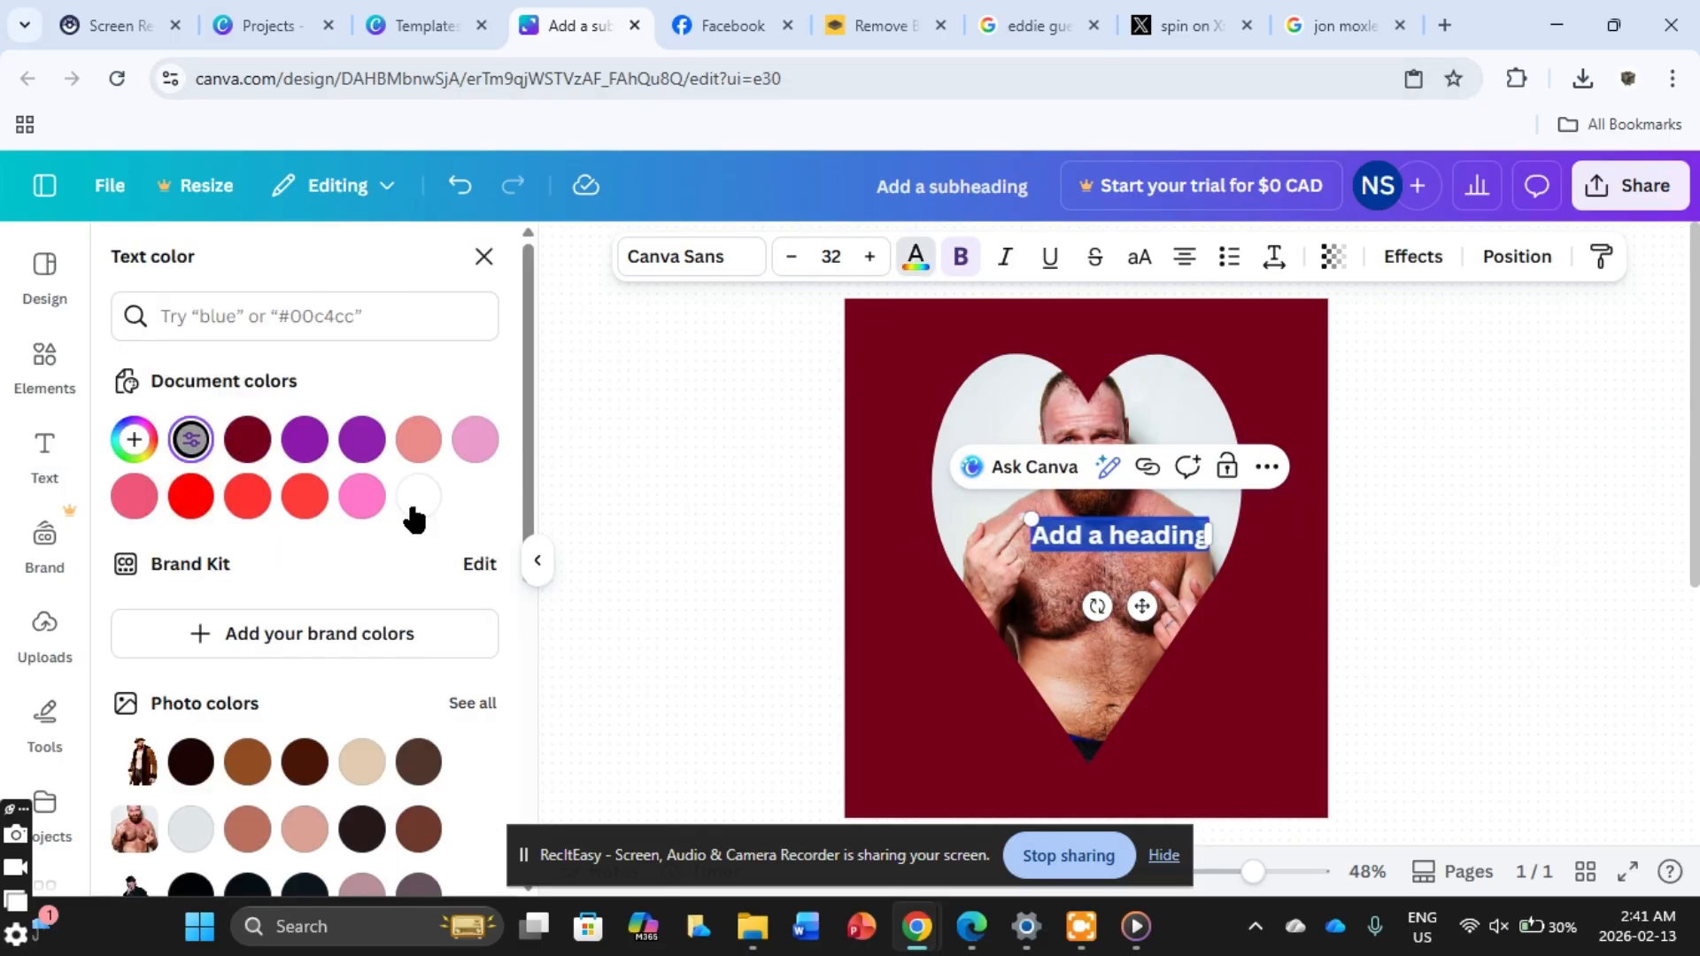
Step: Move the heading to the rectangle's upper-left corner and clear its placeholder text
left_click_drag(1143, 607, 922, 429)
left_click(922, 344)
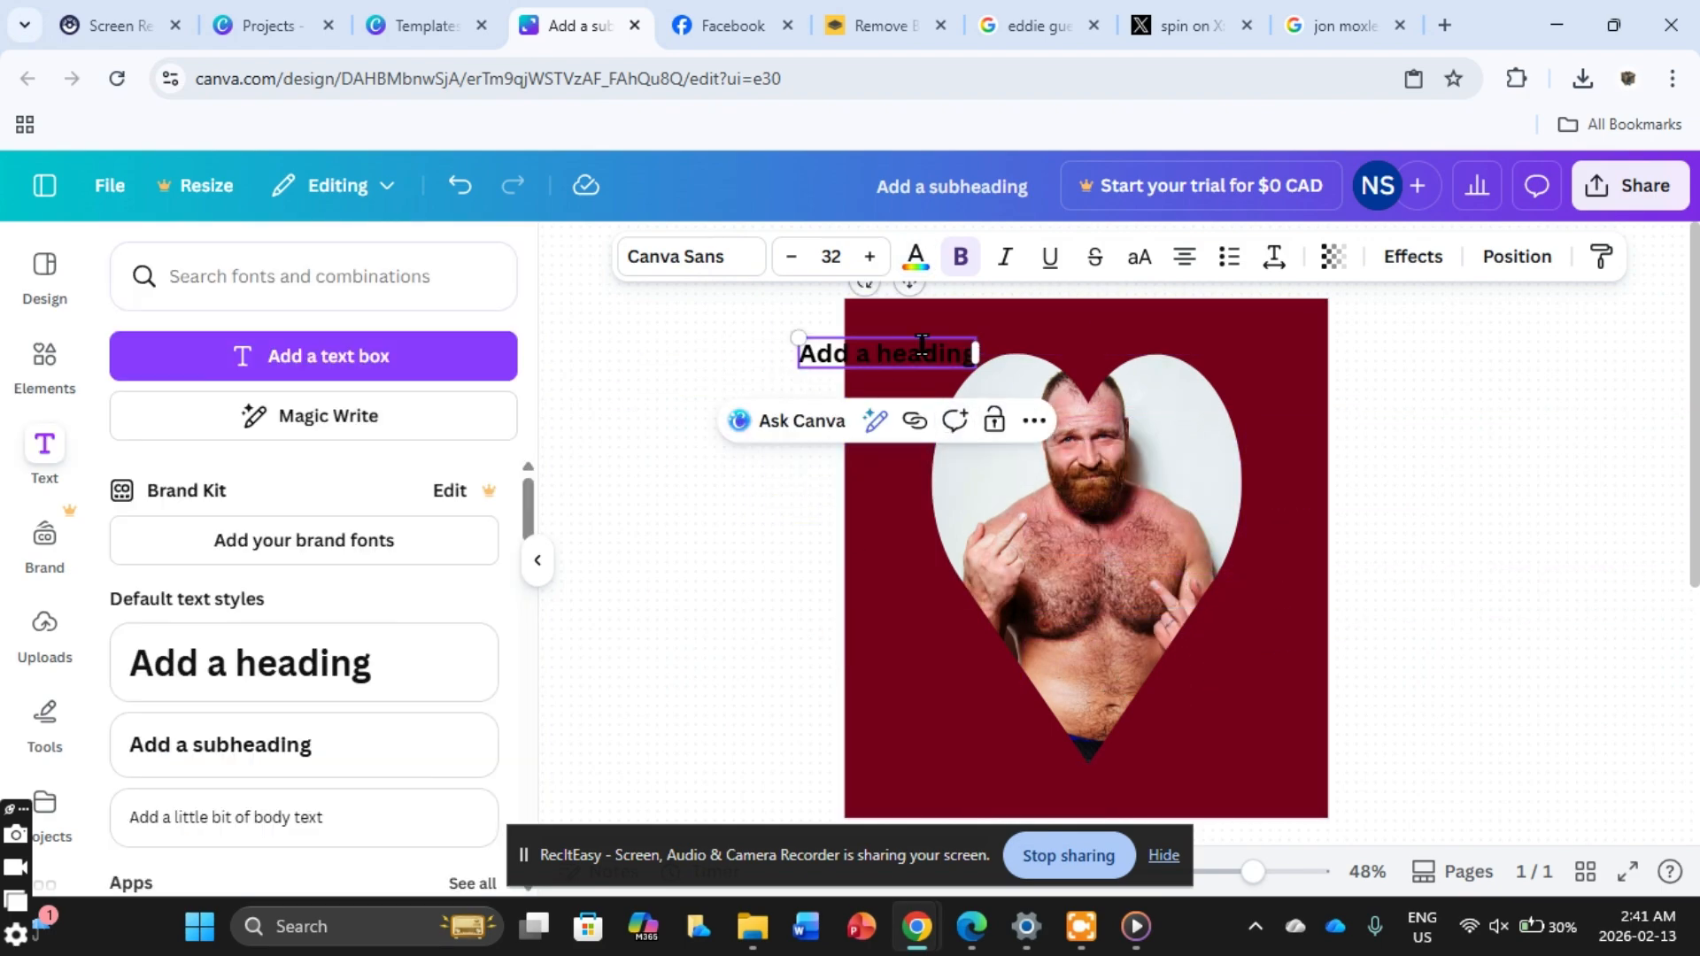
triple_click(922, 348)
key("BackSpace")
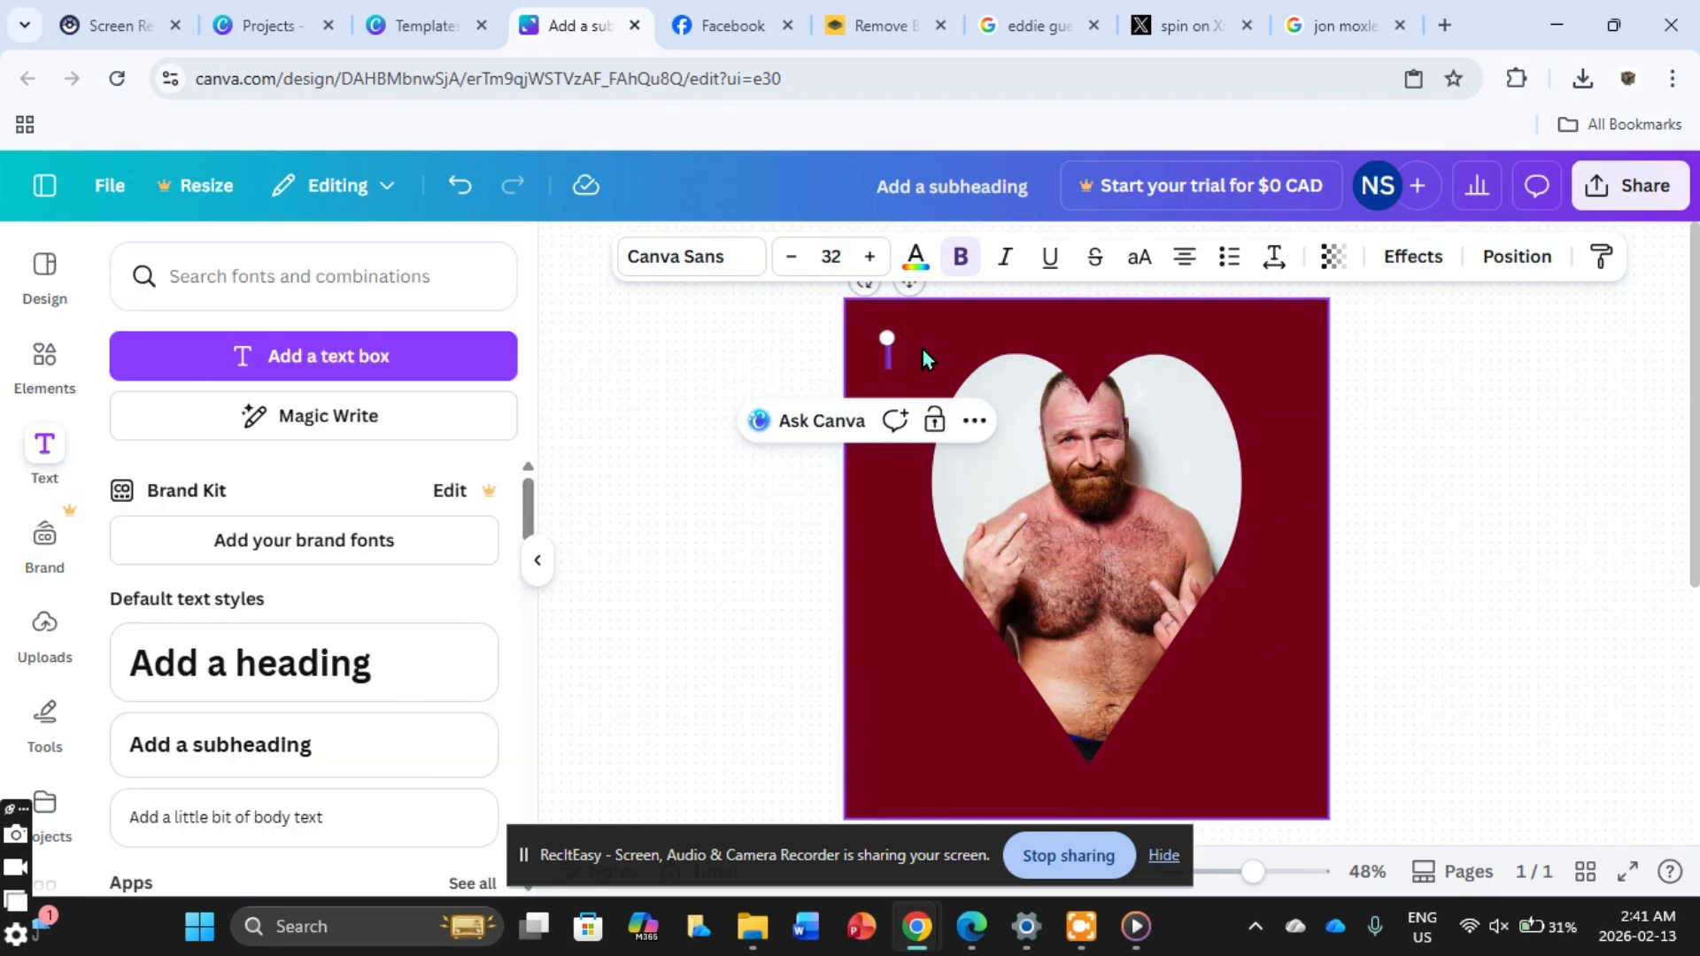
Step: Enter "Your My Wild Thing" as the heading text
type("Your")
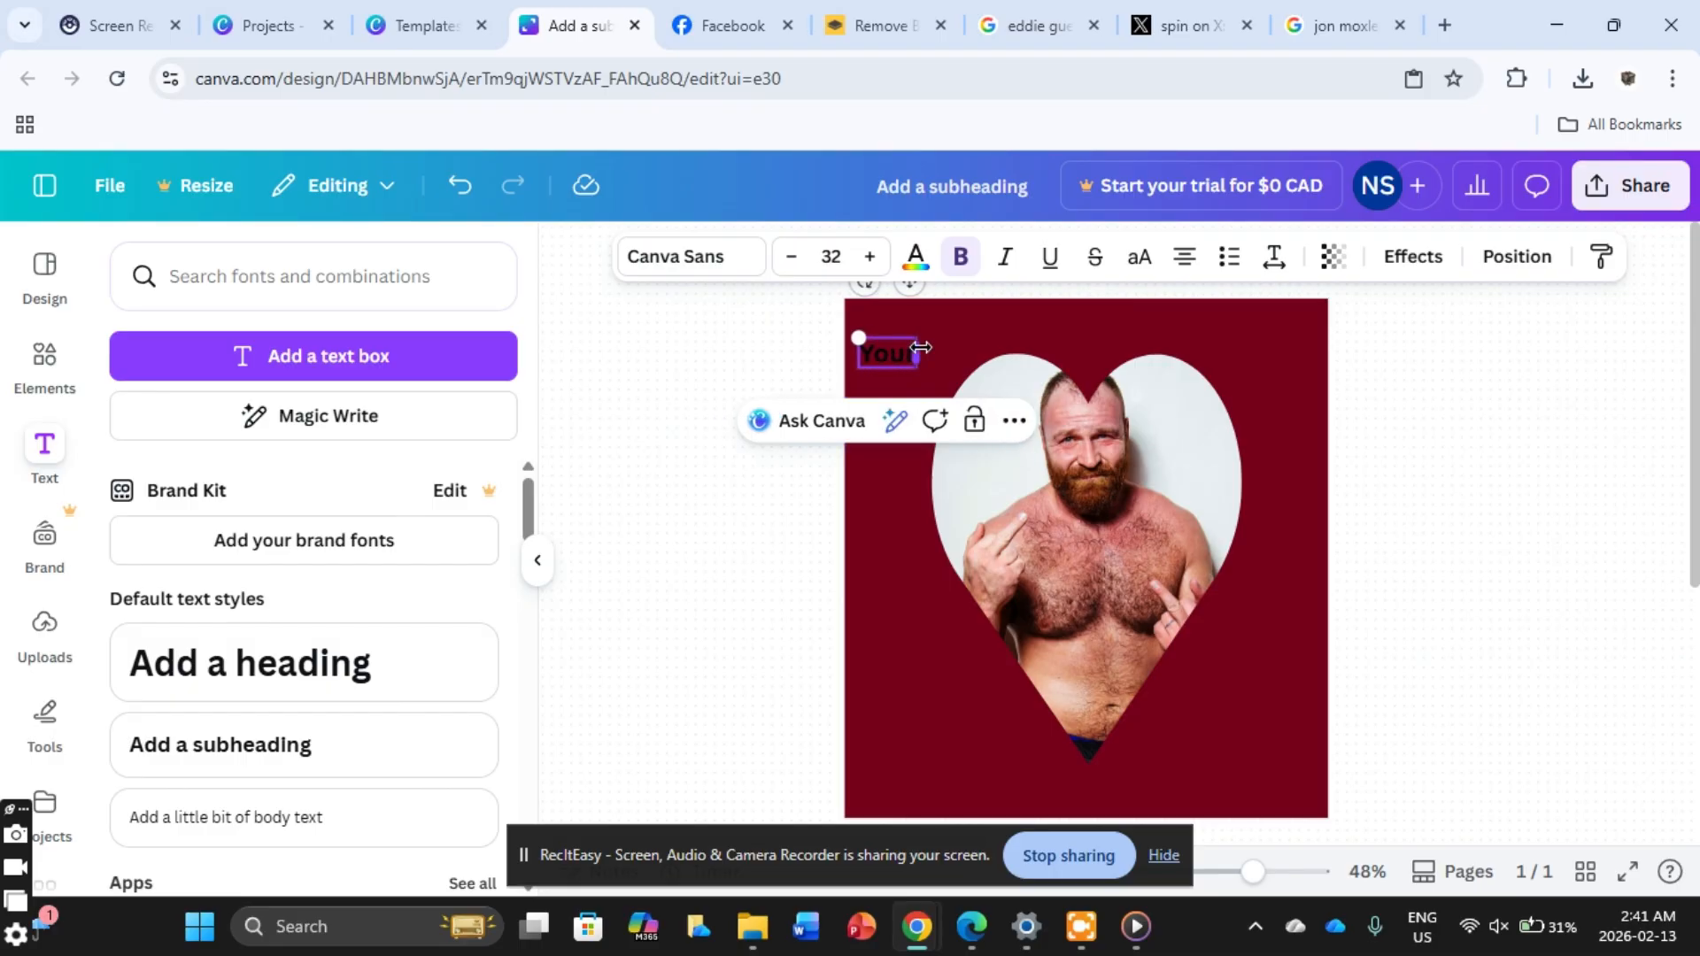
key("BackSpace")
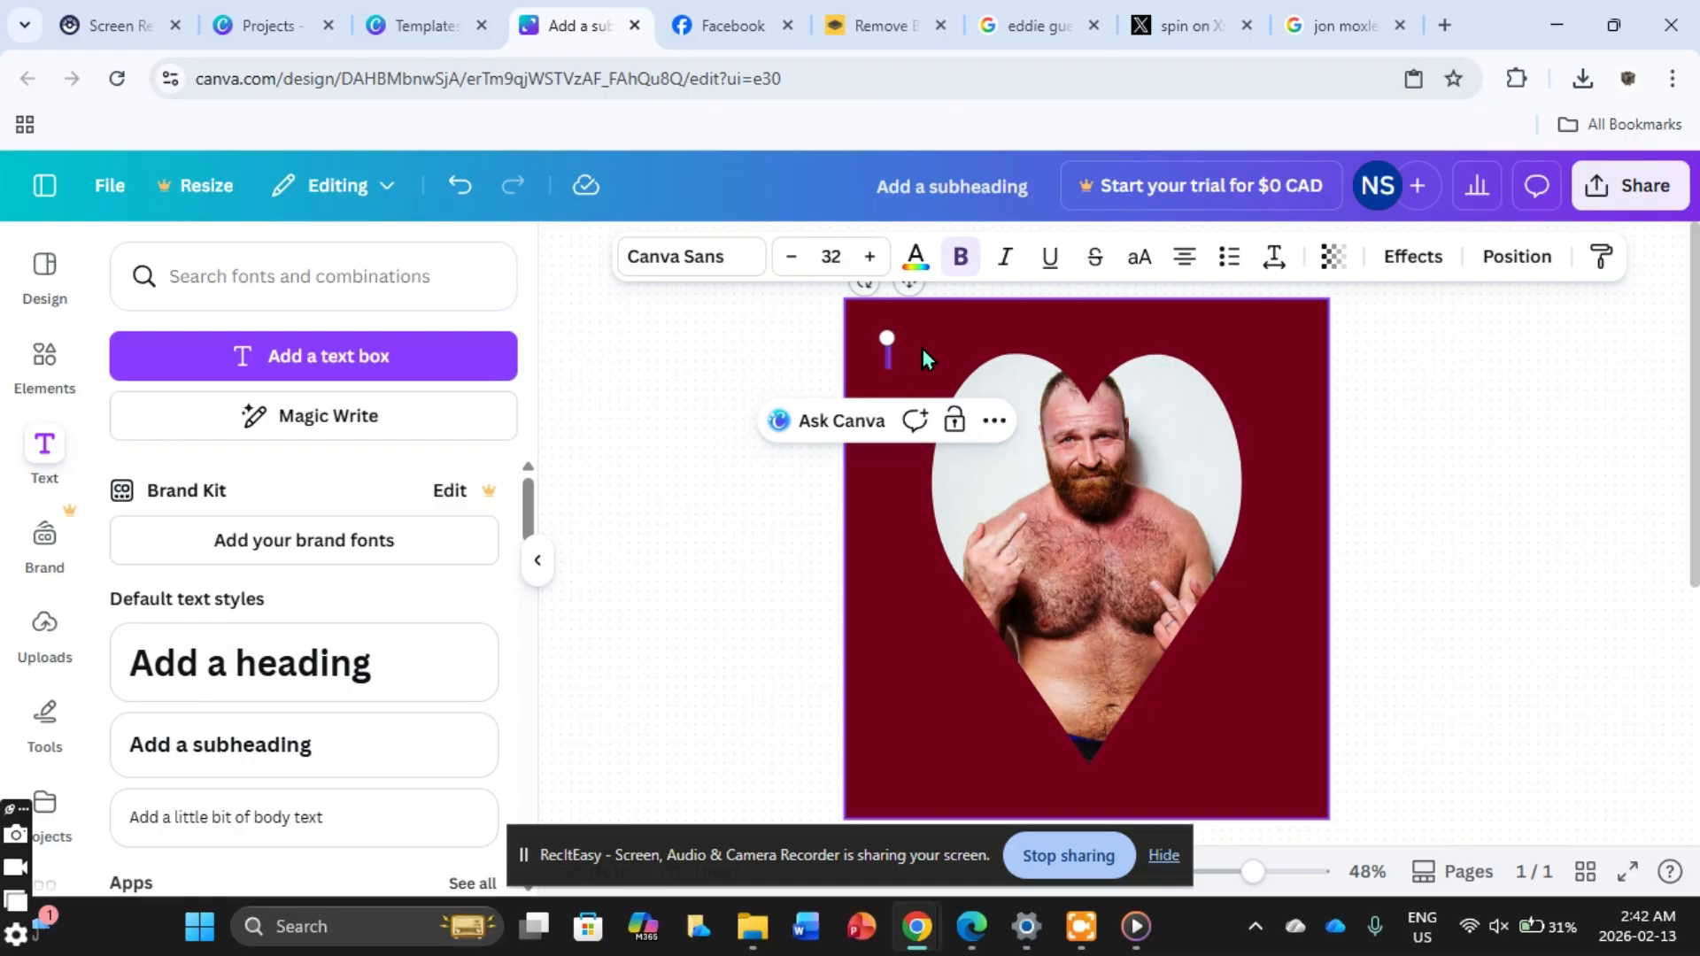
type("ou")
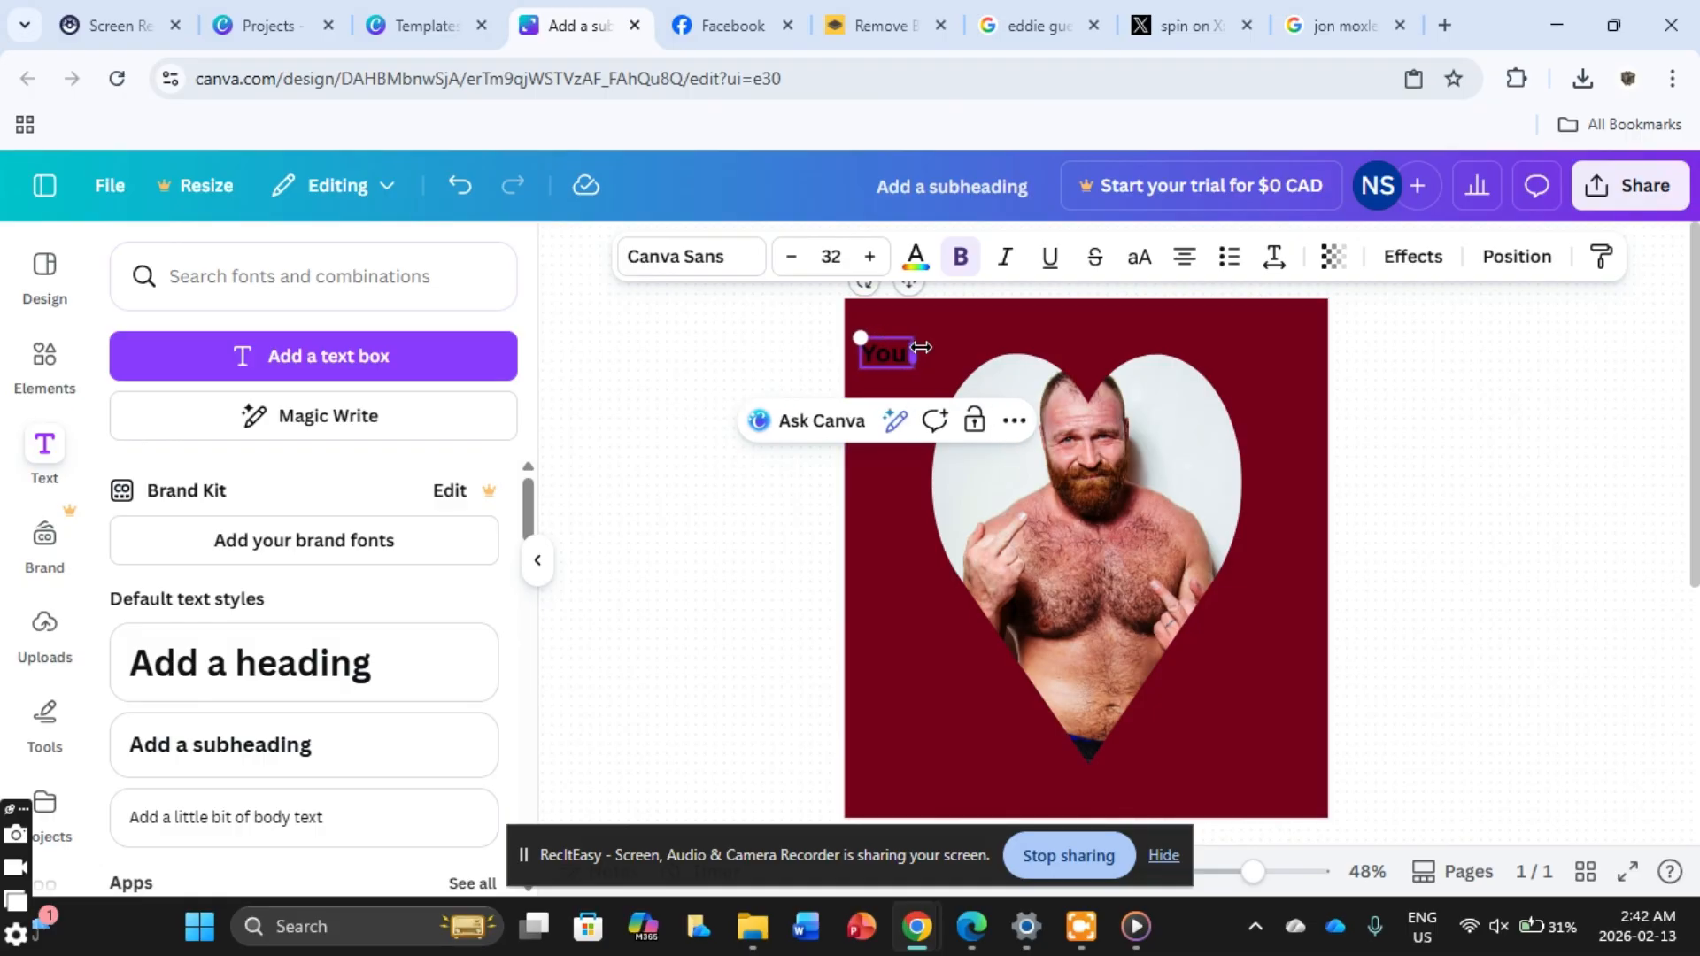
type(" r M")
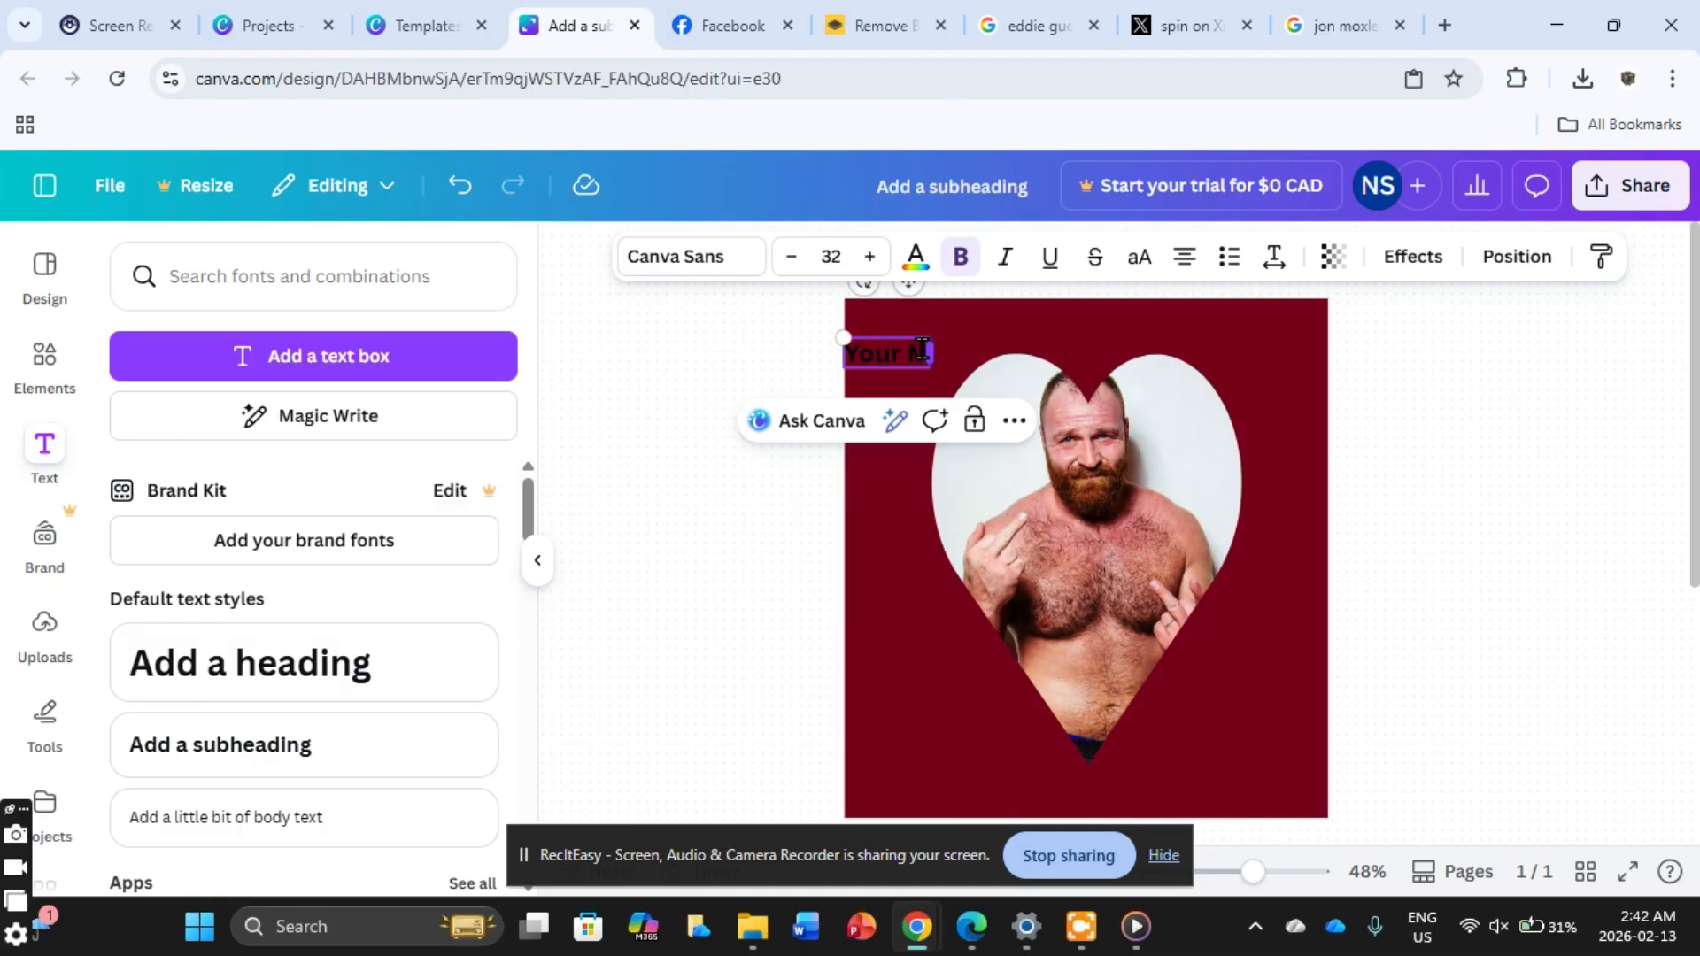
type("y Wild")
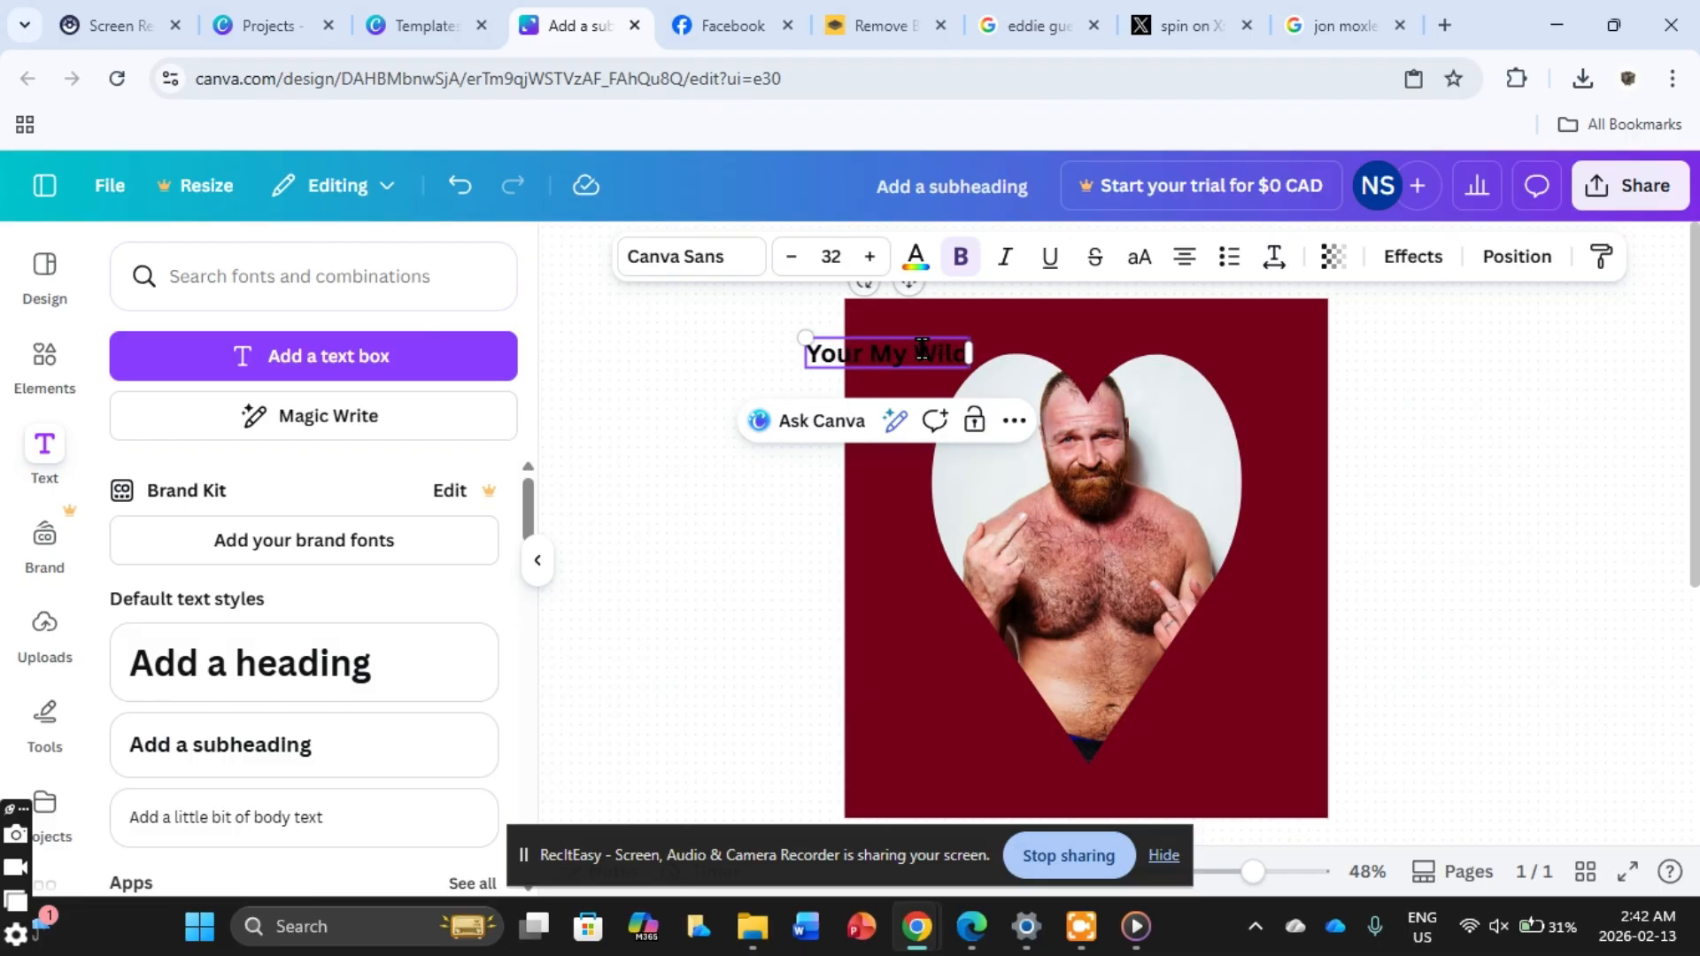
type(" THing")
key("BackSpace")
key("BackSpace")
key("BackSpace")
key("BackSpace")
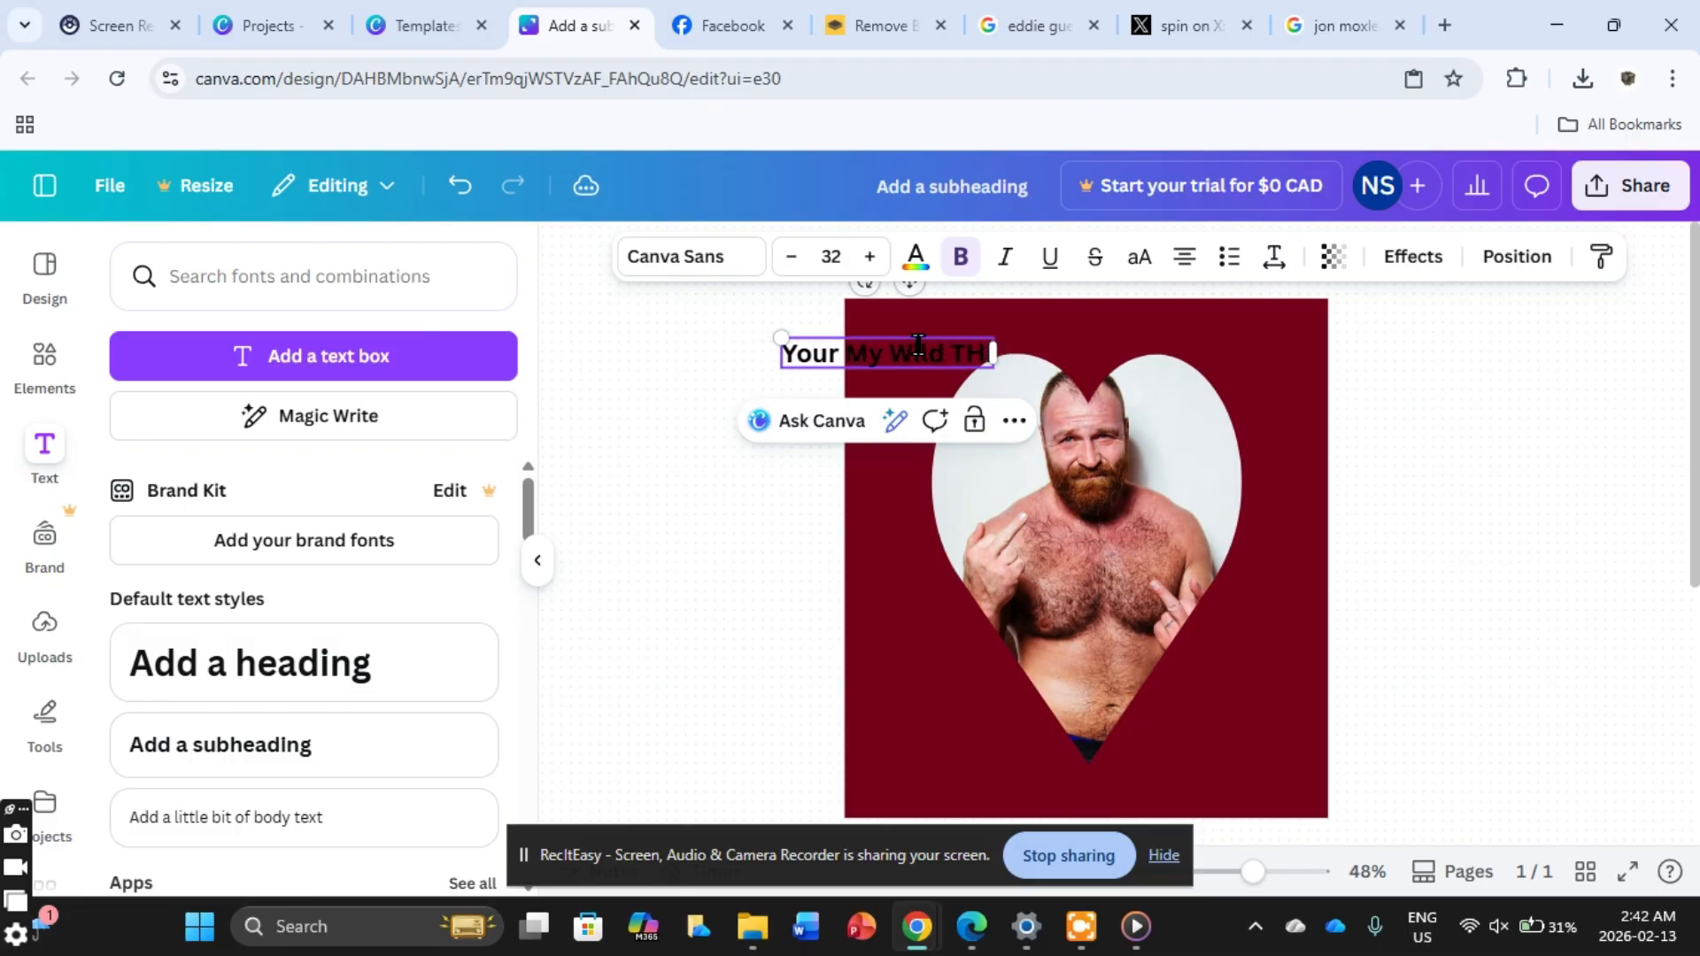
type("hing")
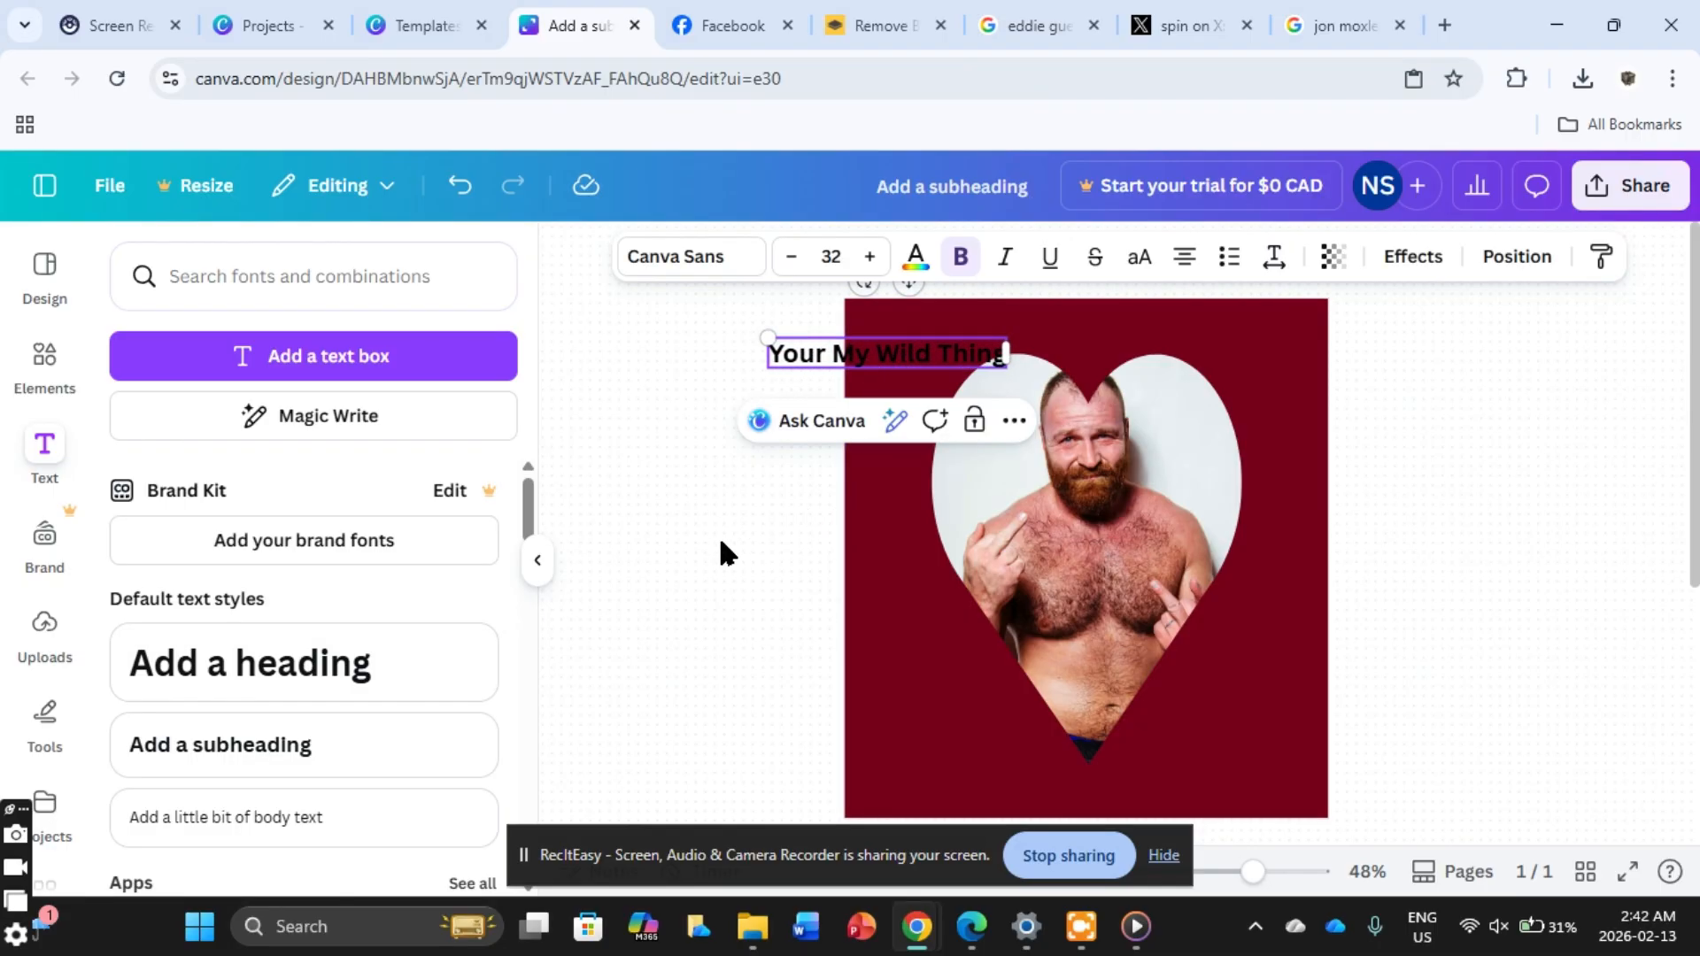
Step: Move the "Your My Wild Thing" heading to the center of the rectangle's top edge, just above the heart photo
left_click(721, 555)
left_click_drag(929, 353, 1054, 347)
left_click(596, 357)
left_click(998, 351)
Step: Darken the rectangle's fill slightly to the custom color #72001B
left_click(863, 350)
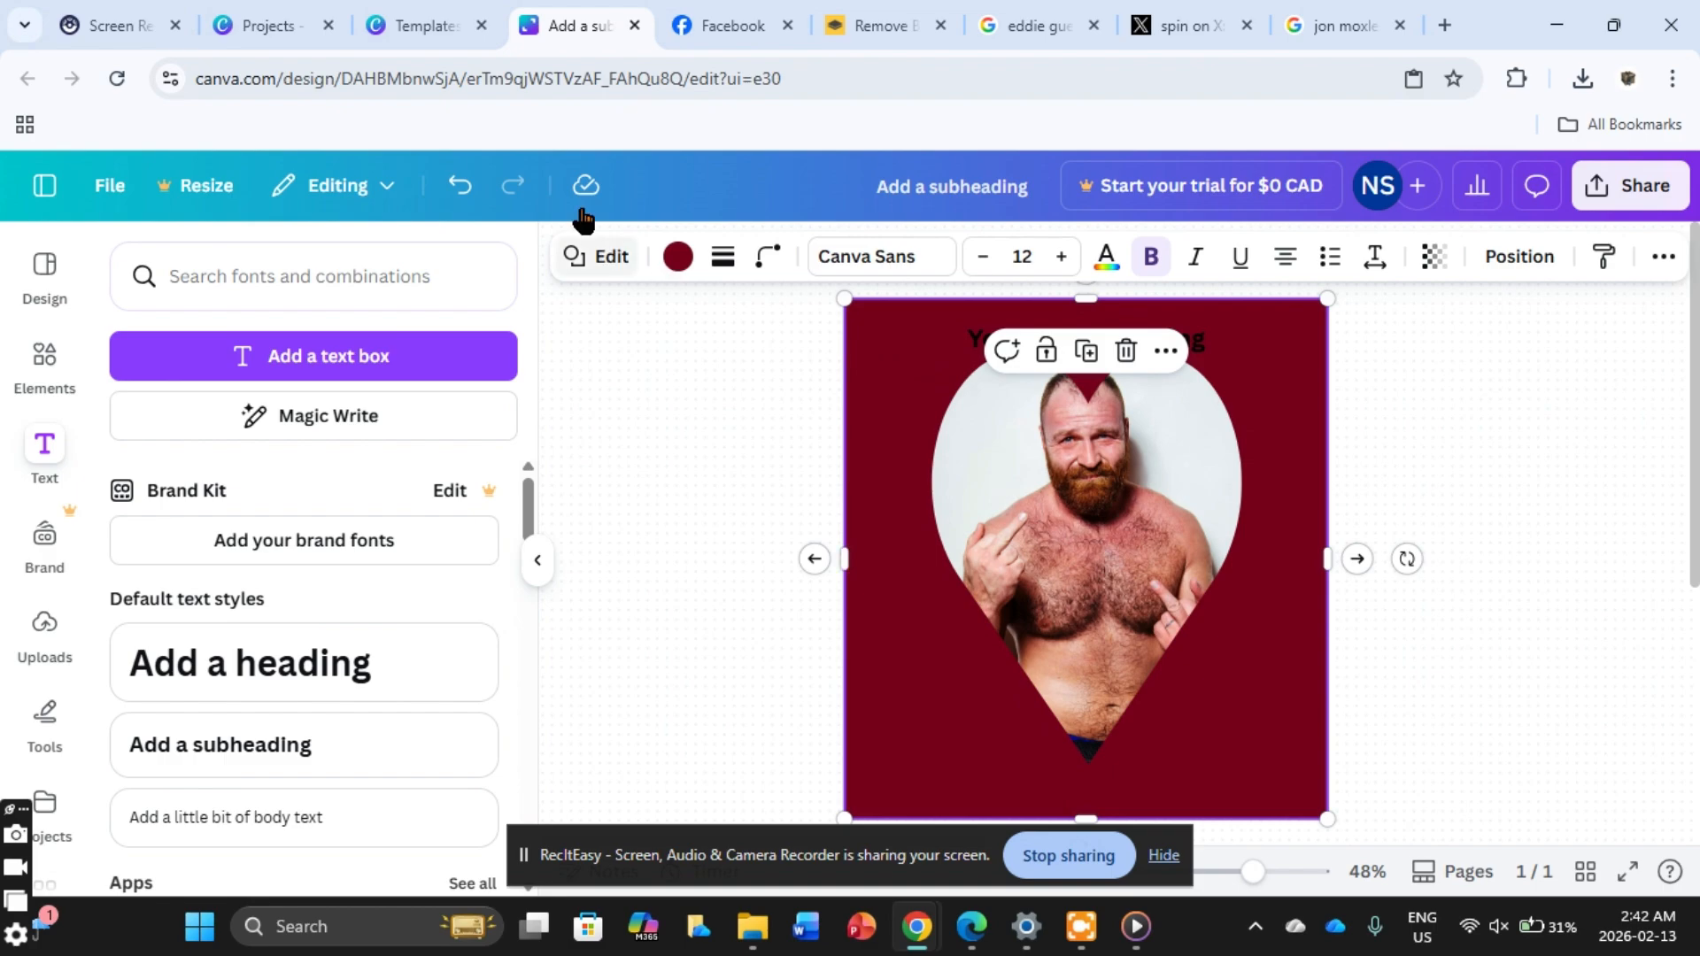
left_click(679, 256)
left_click(134, 439)
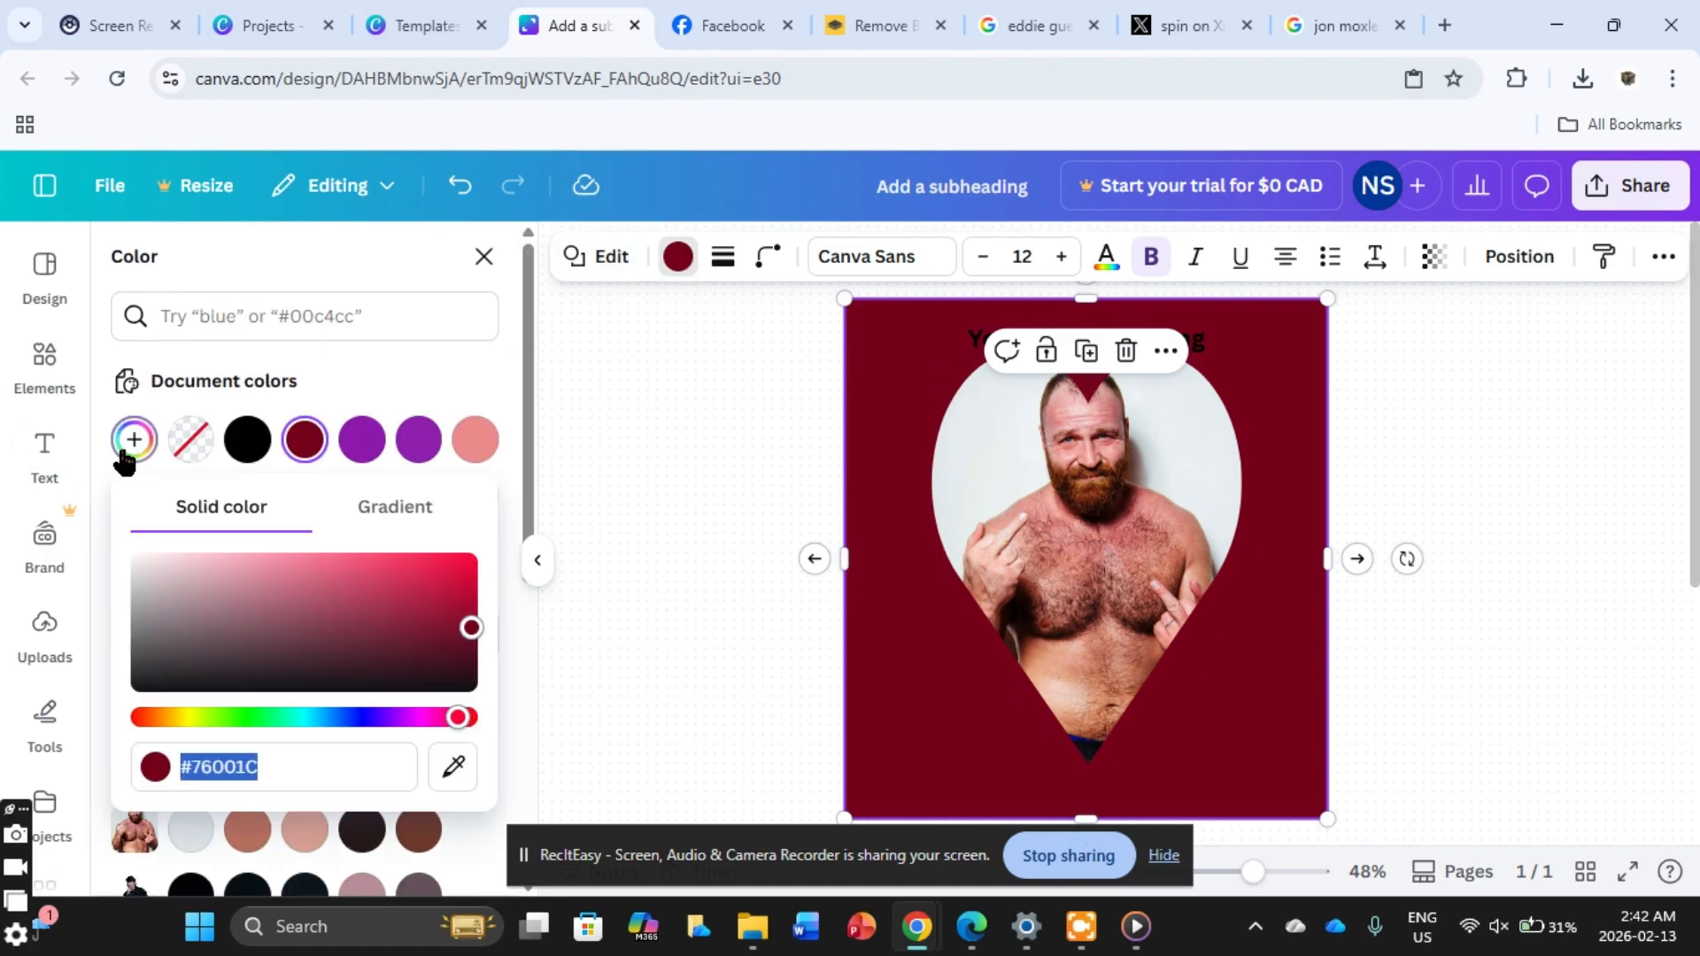
mouse_move(471, 623)
left_mouse_down()
mouse_move(451, 626)
mouse_move(470, 622)
mouse_move(460, 610)
mouse_move(467, 626)
left_mouse_up()
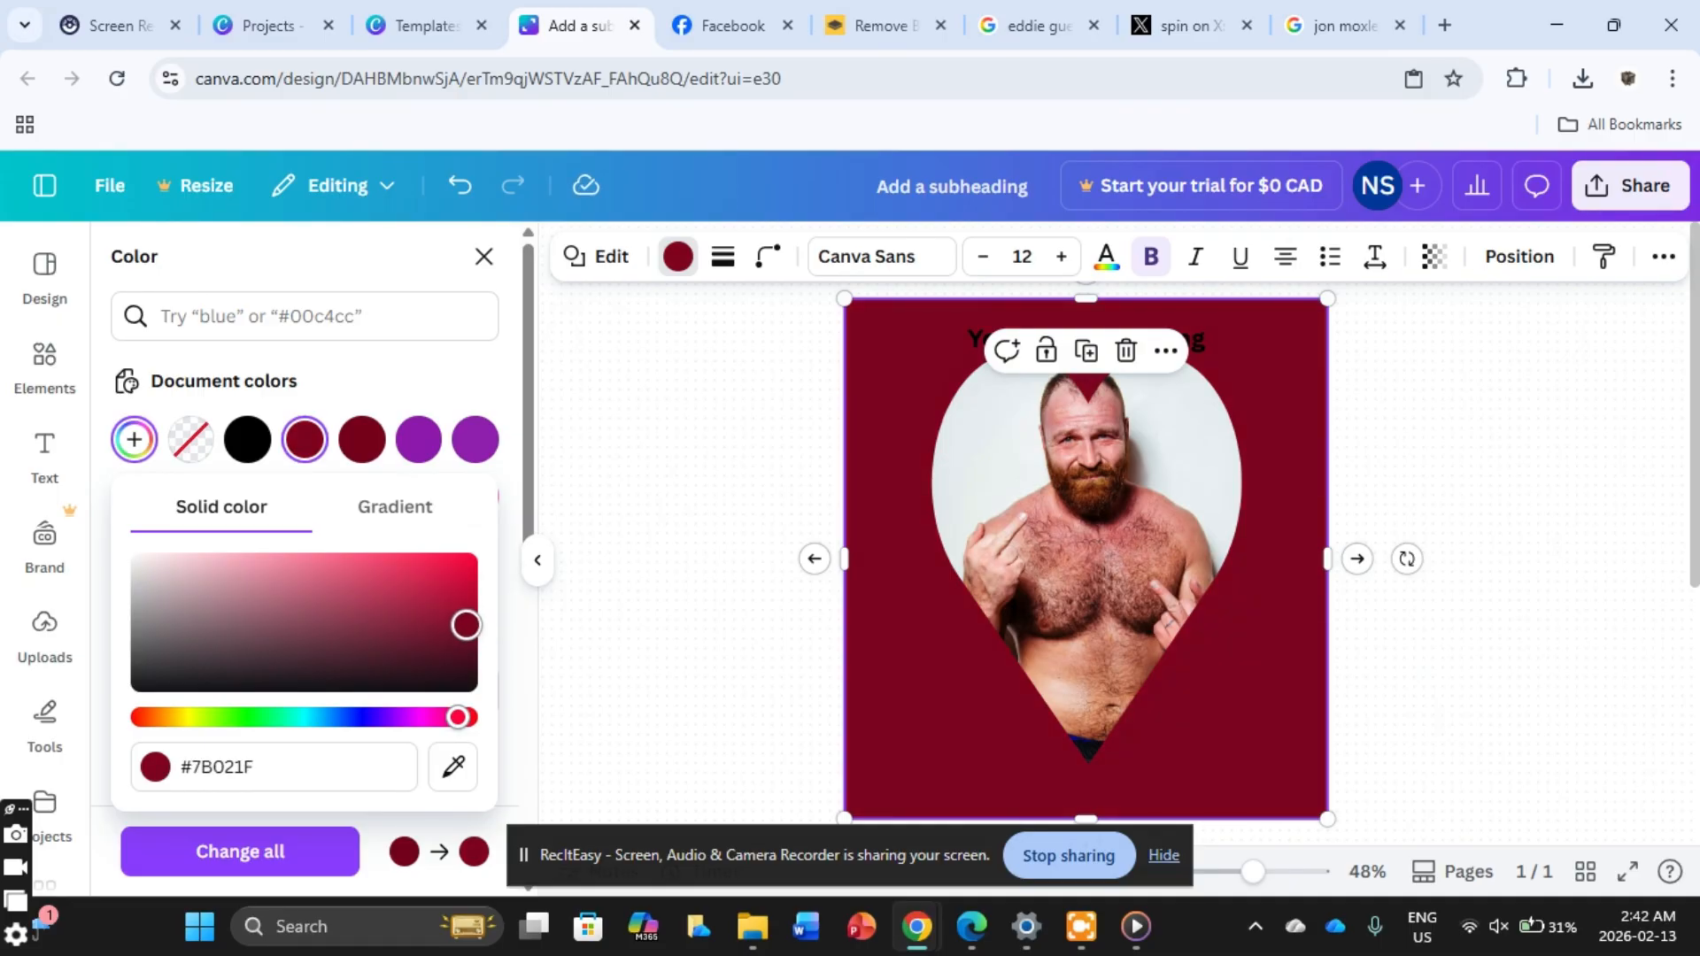
left_click_drag(466, 625, 471, 629)
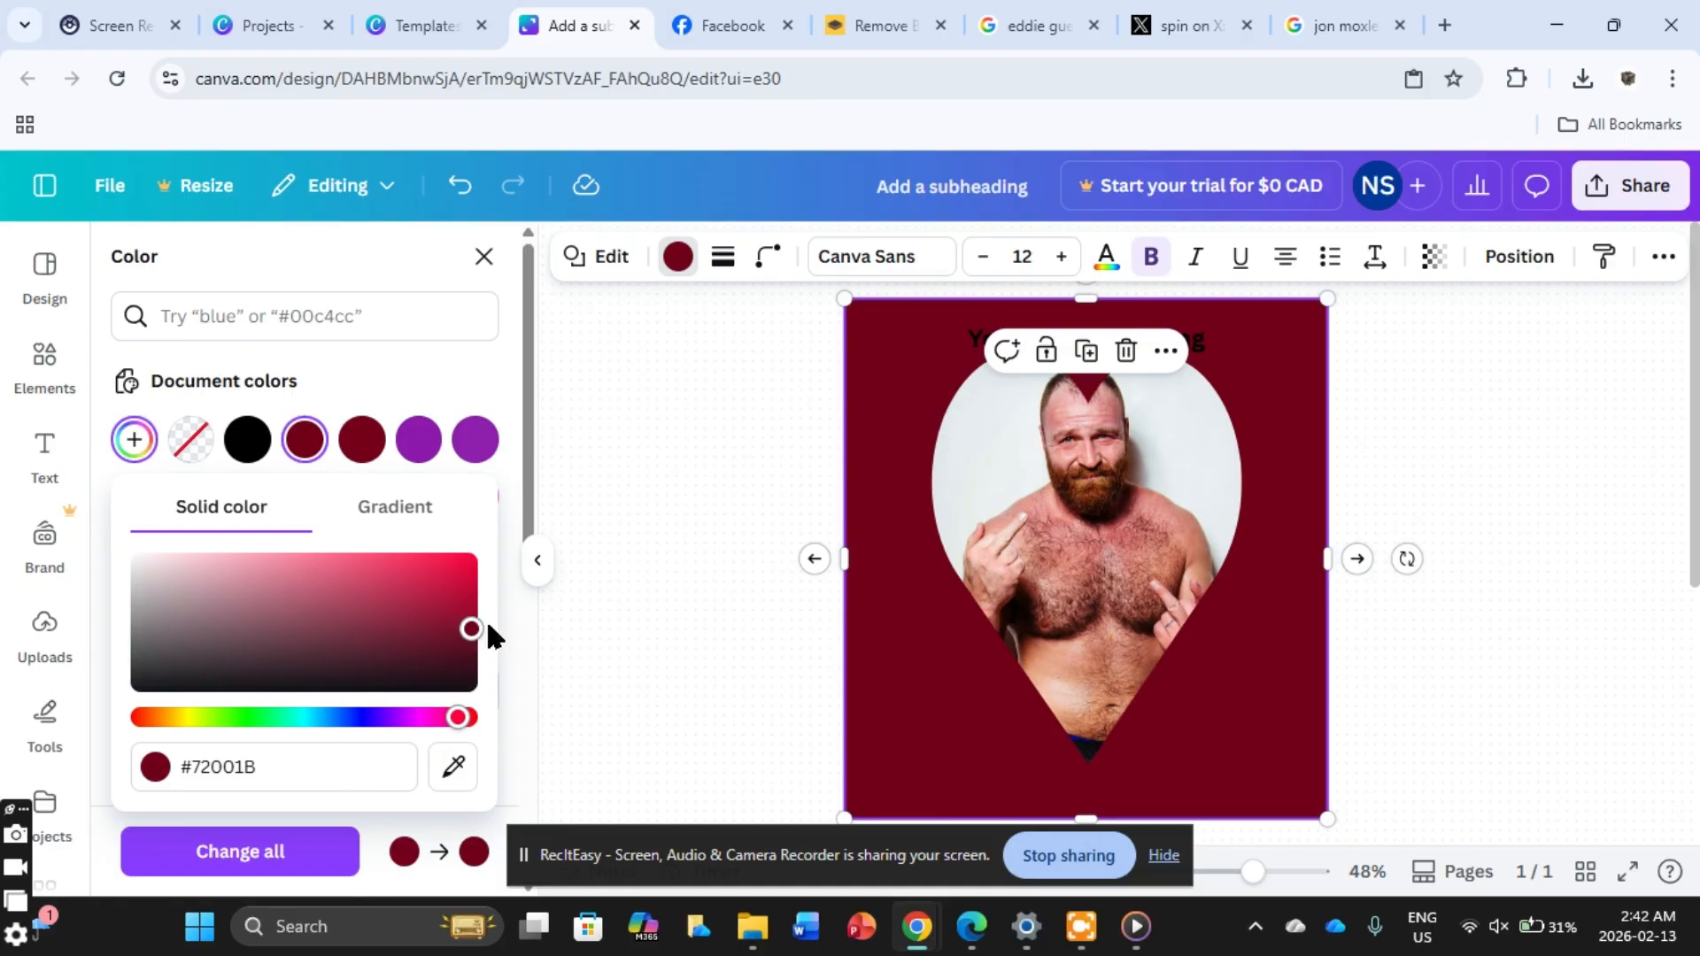
left_click(654, 531)
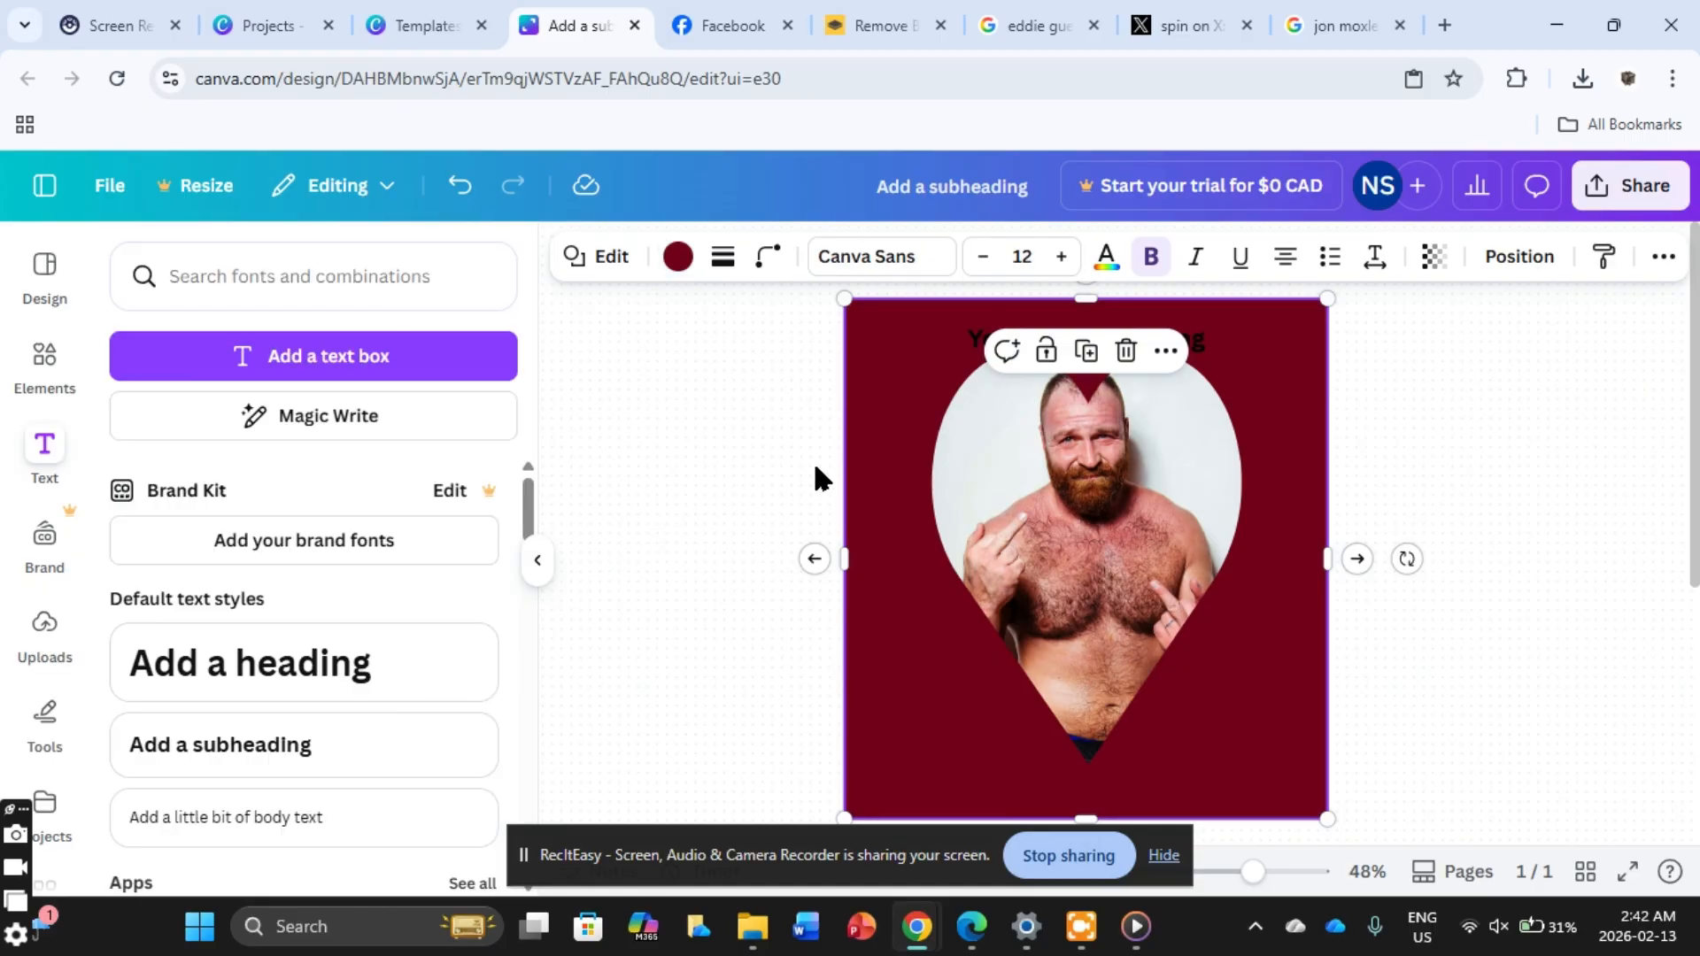
left_click(1419, 434)
Step: Recolor the "Your My Wild Thing" heading to the custom red #DD0000
left_click(1085, 340)
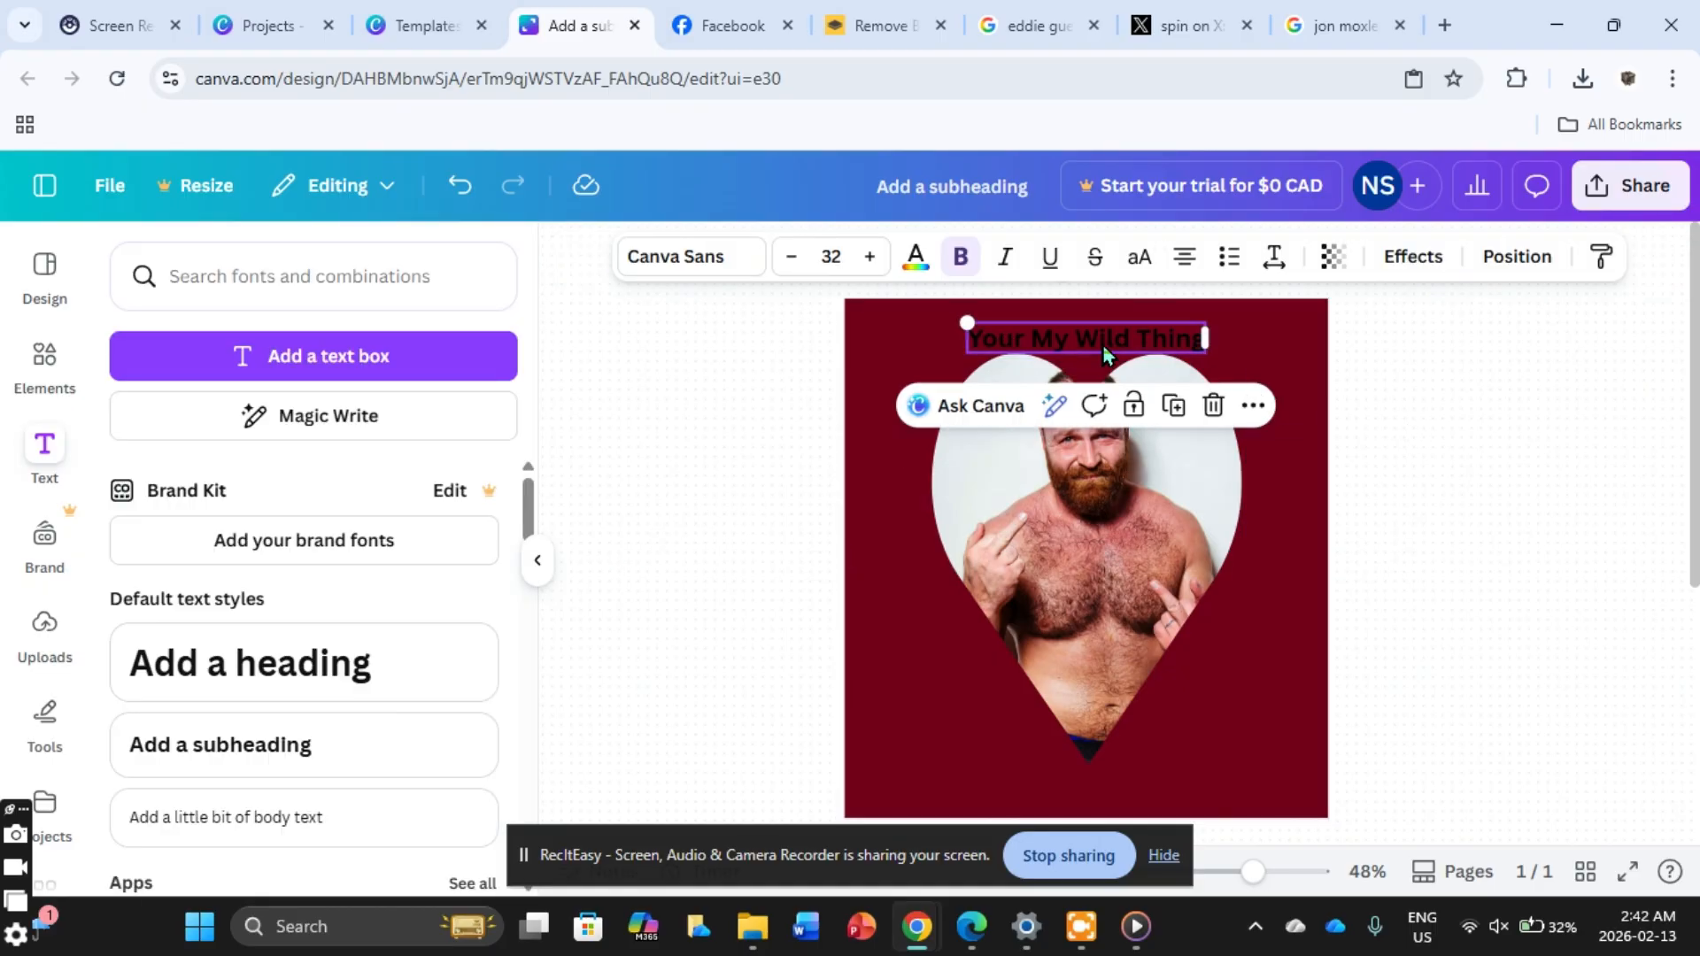
left_click(915, 259)
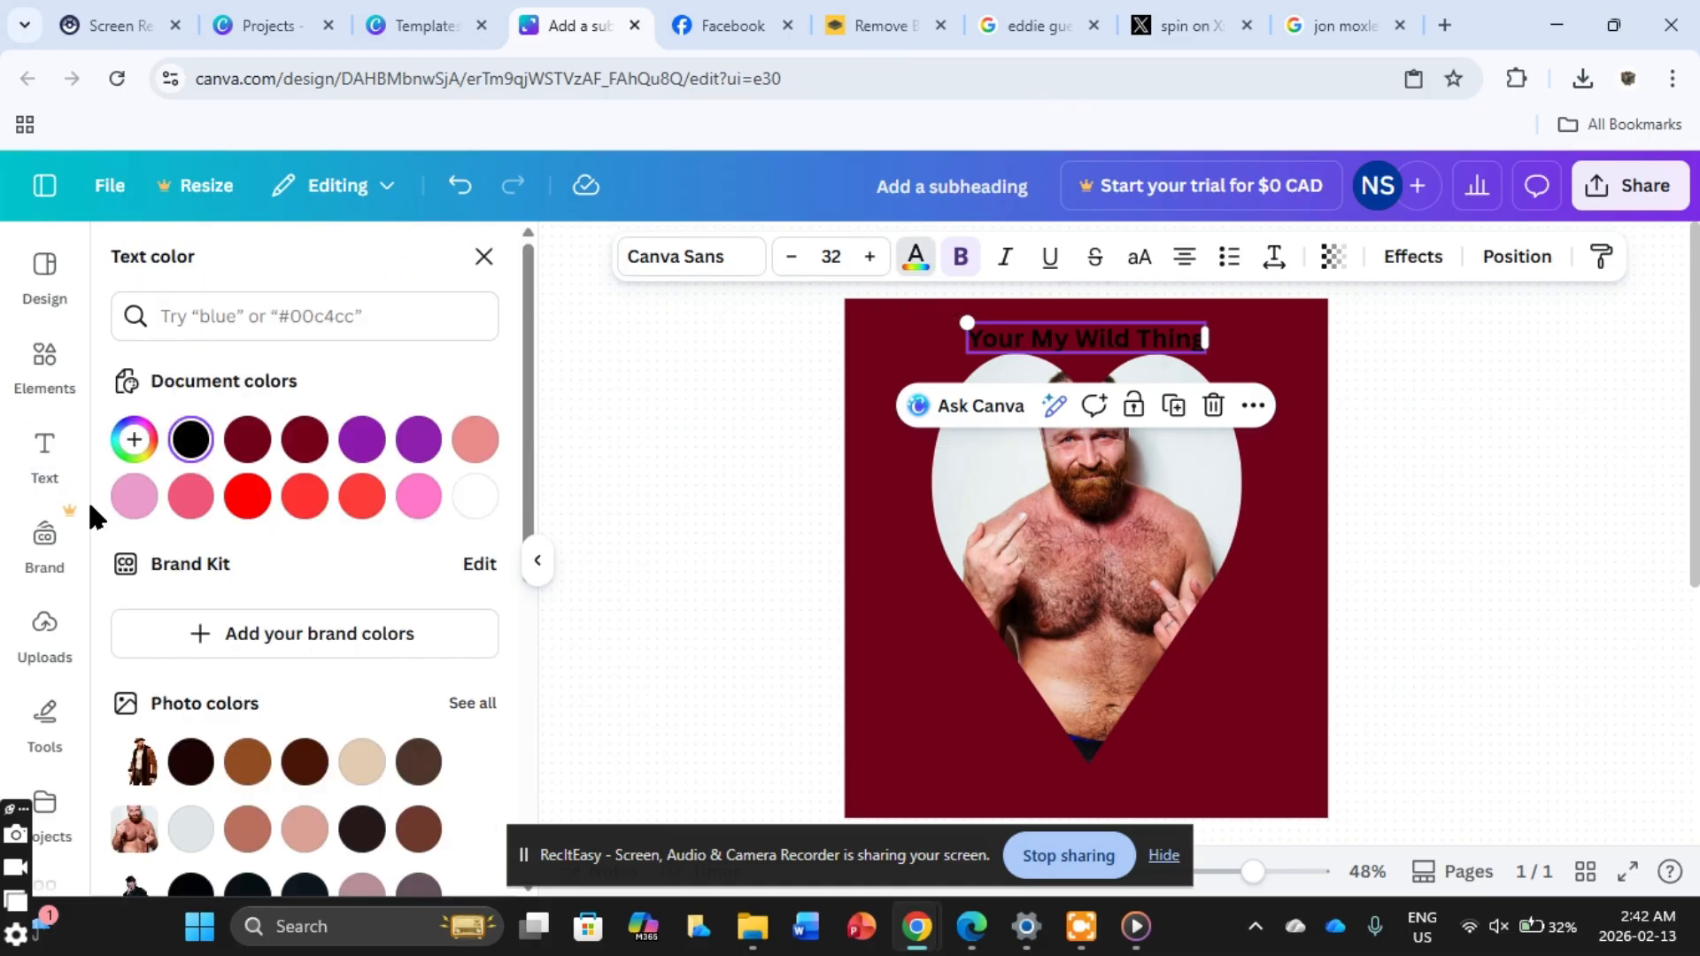
left_click(134, 439)
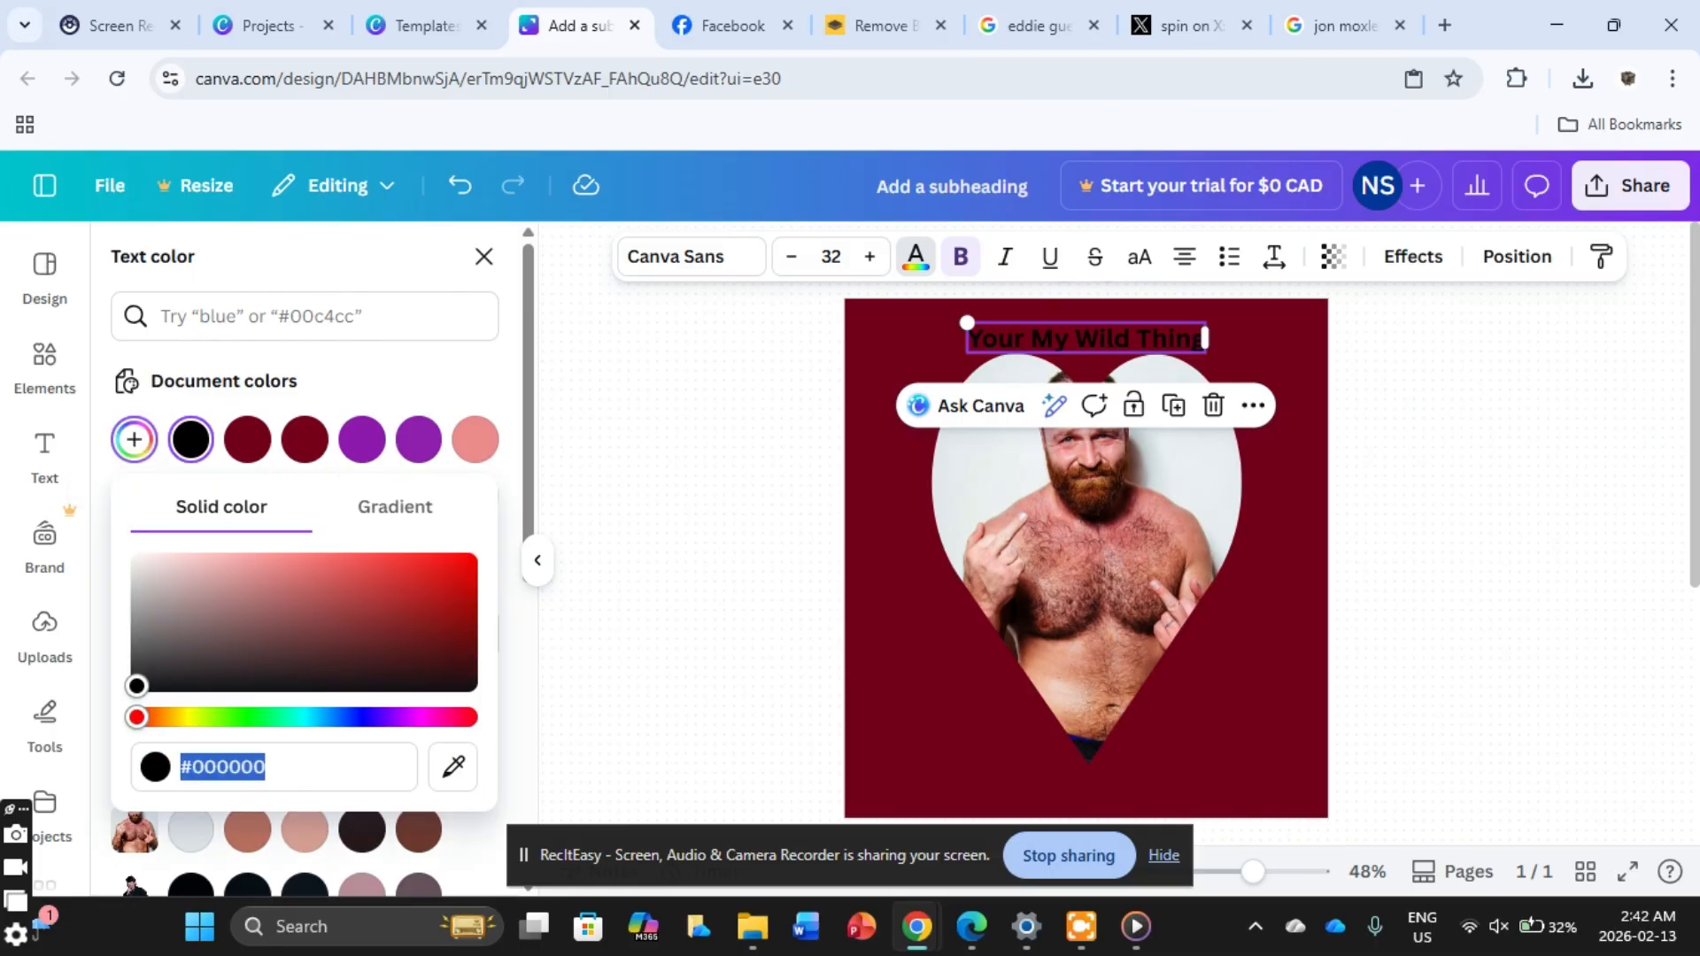
left_click_drag(136, 686, 553, 526)
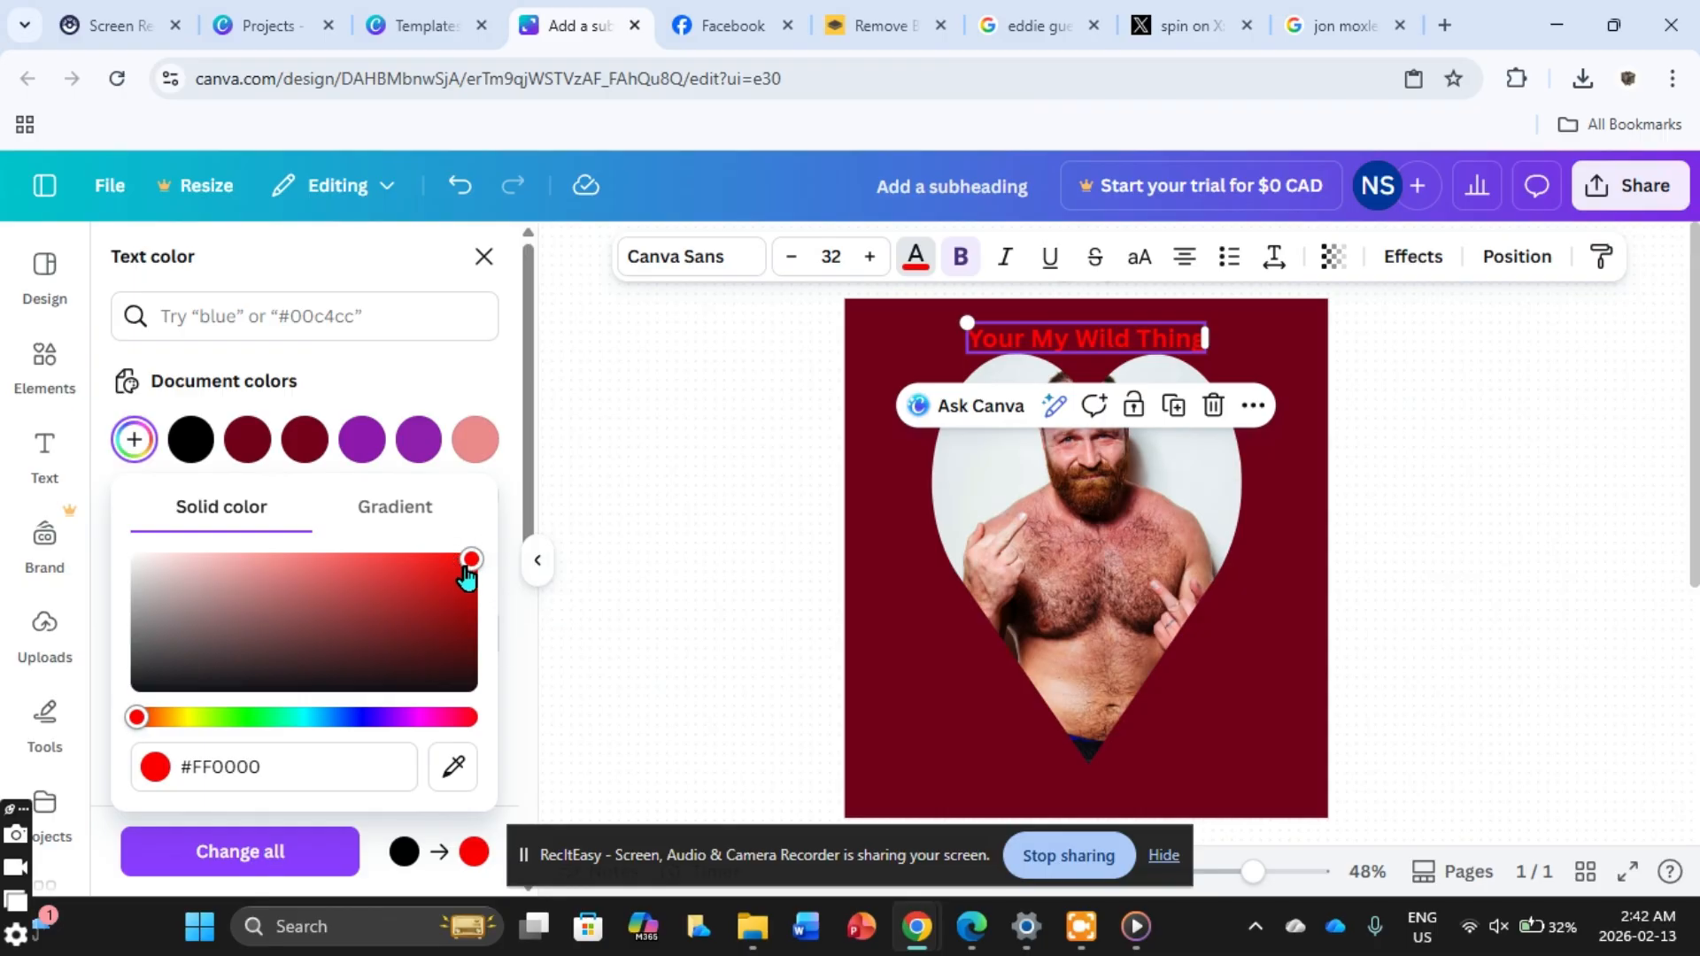
mouse_move(471, 559)
left_mouse_down()
mouse_move(460, 592)
mouse_move(488, 559)
mouse_move(488, 574)
left_mouse_up()
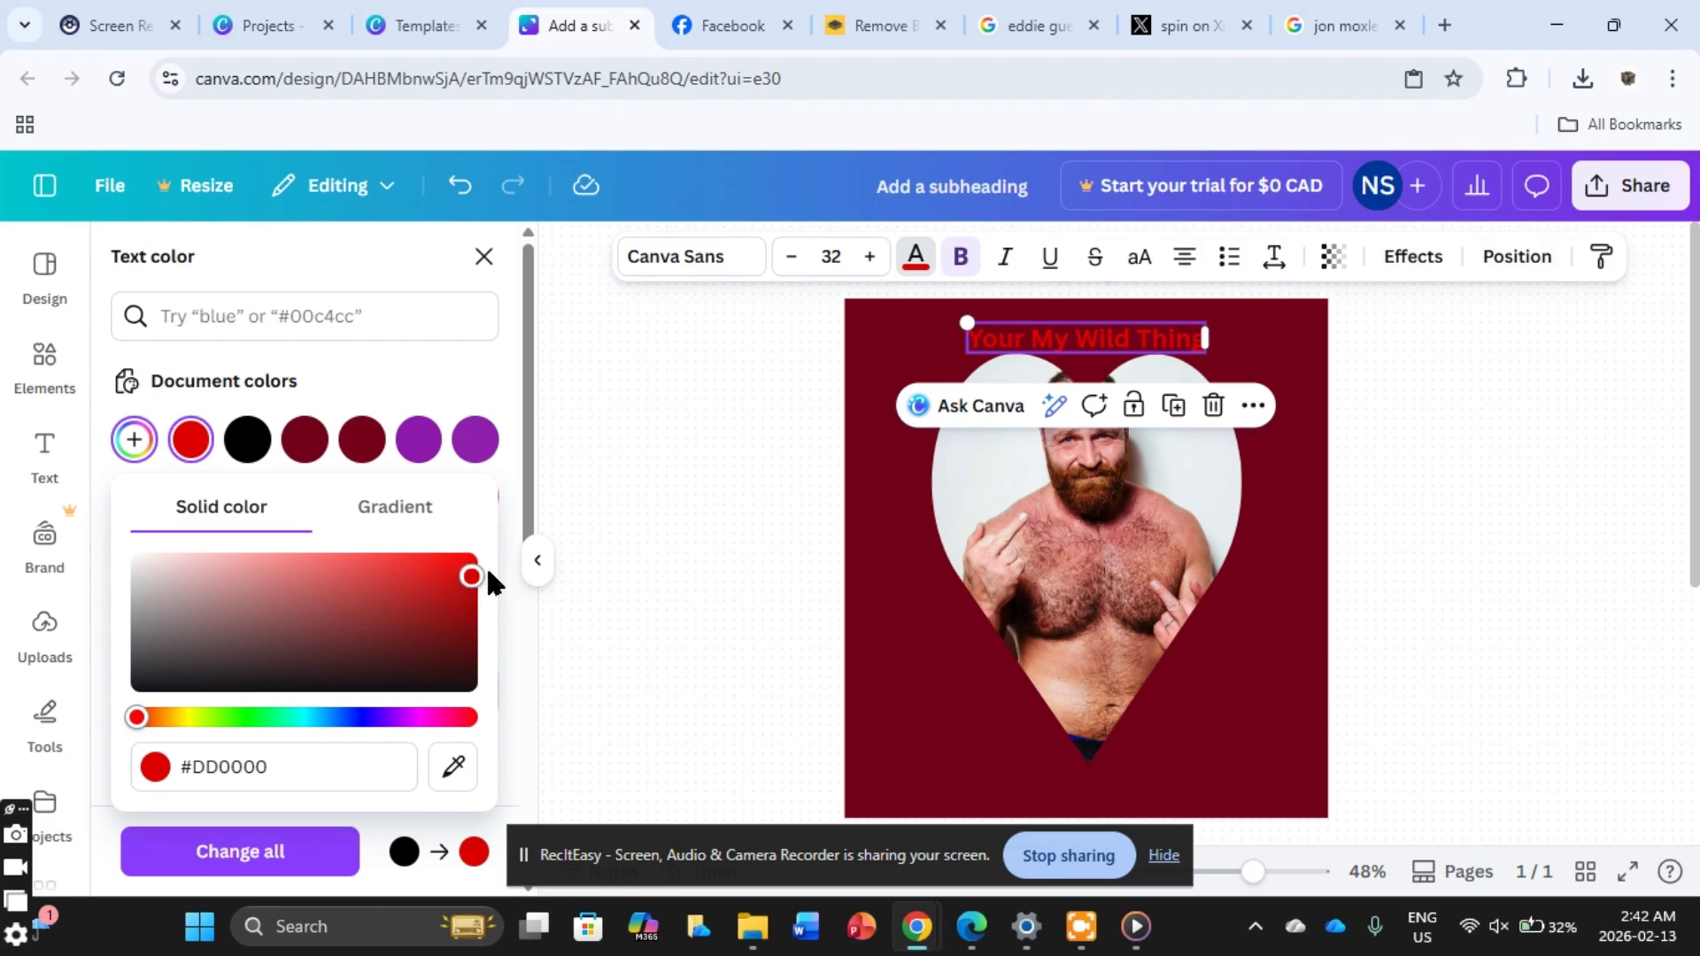
left_click(767, 424)
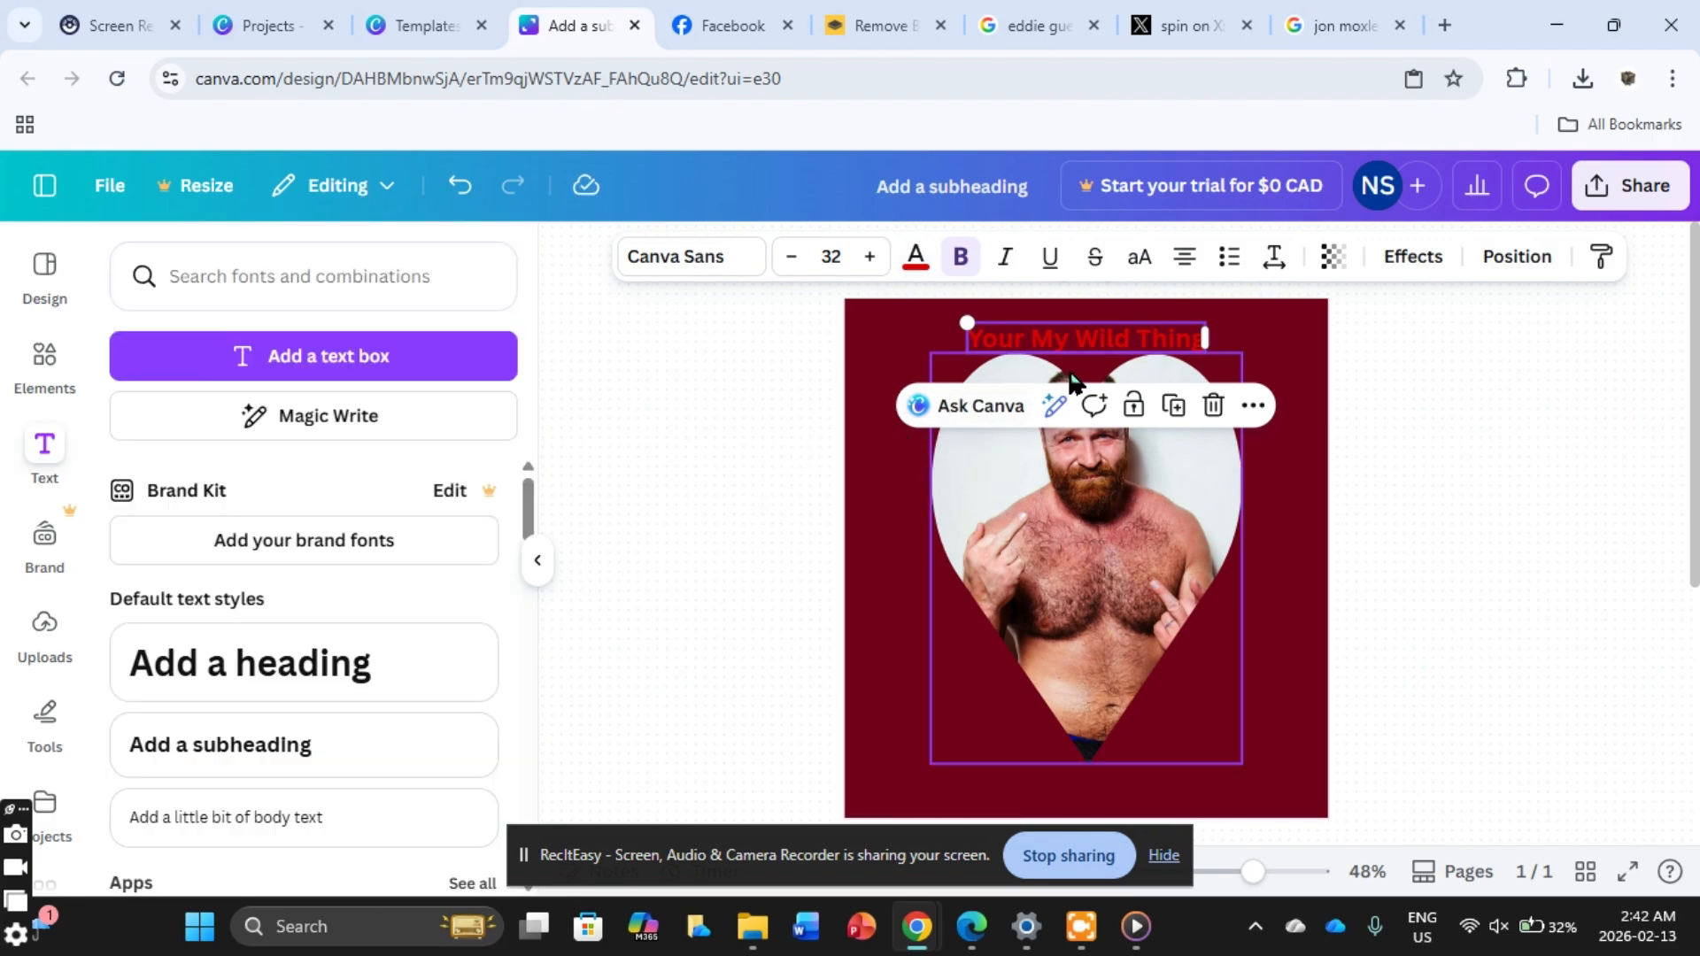
left_click(1546, 488)
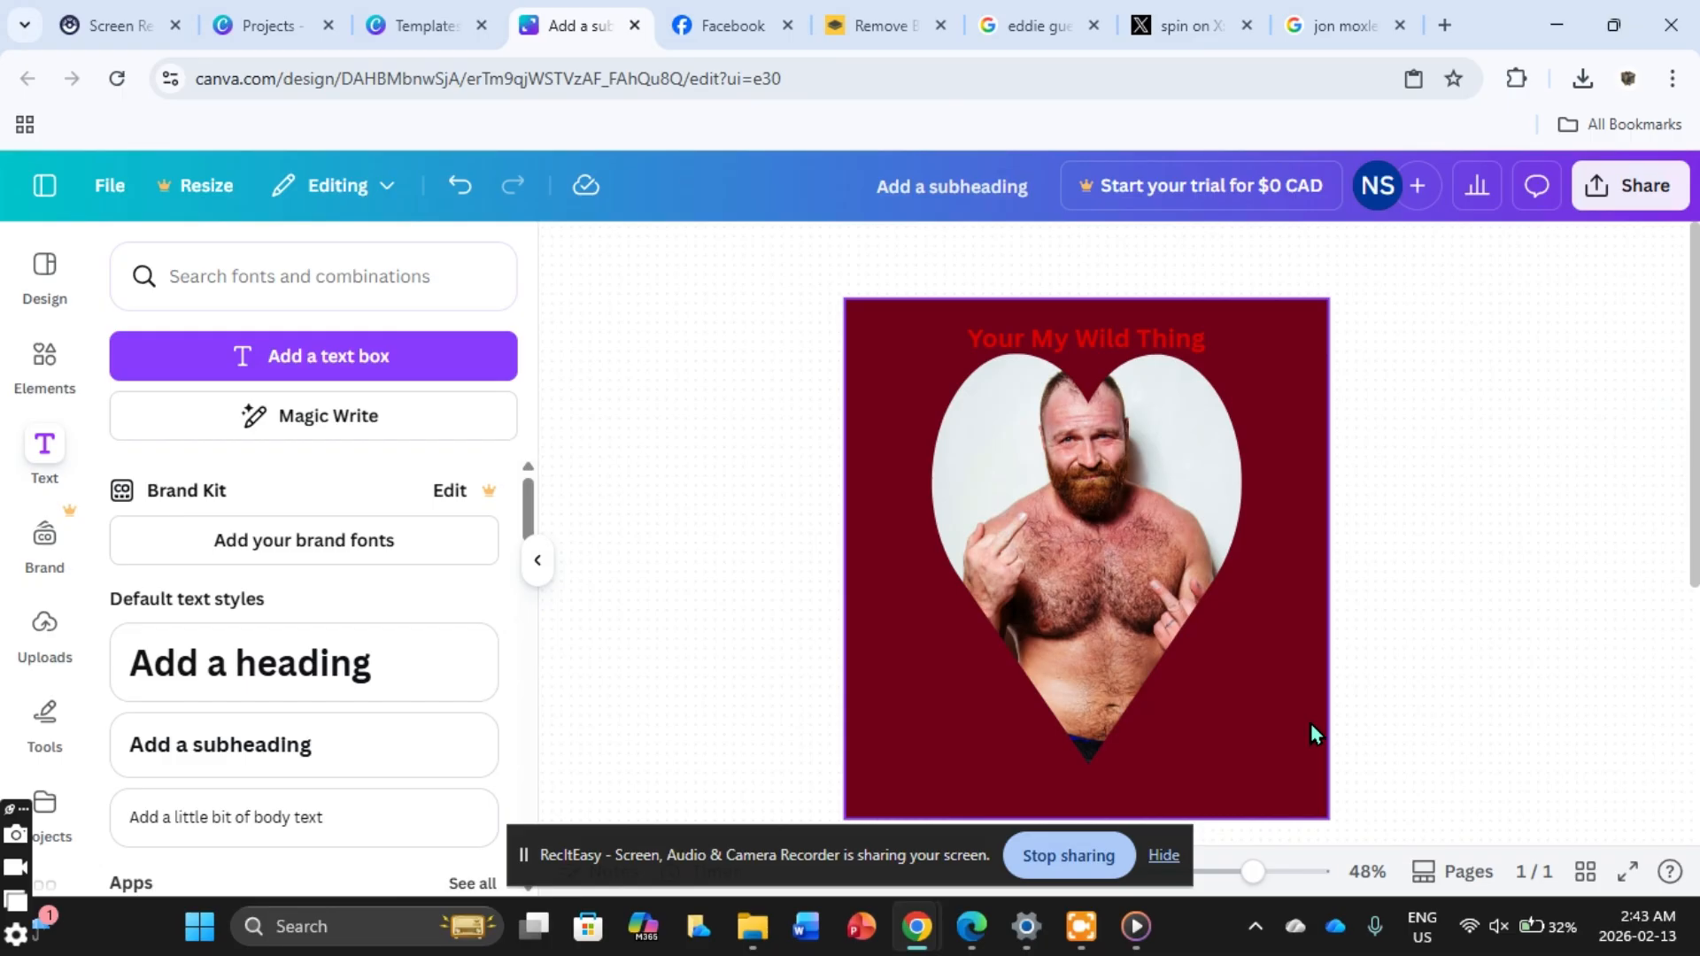
Step: Adjust the "Your My Wild Thing" heading's text color to the custom red #D80909, and collapse the side panel
left_click(998, 339)
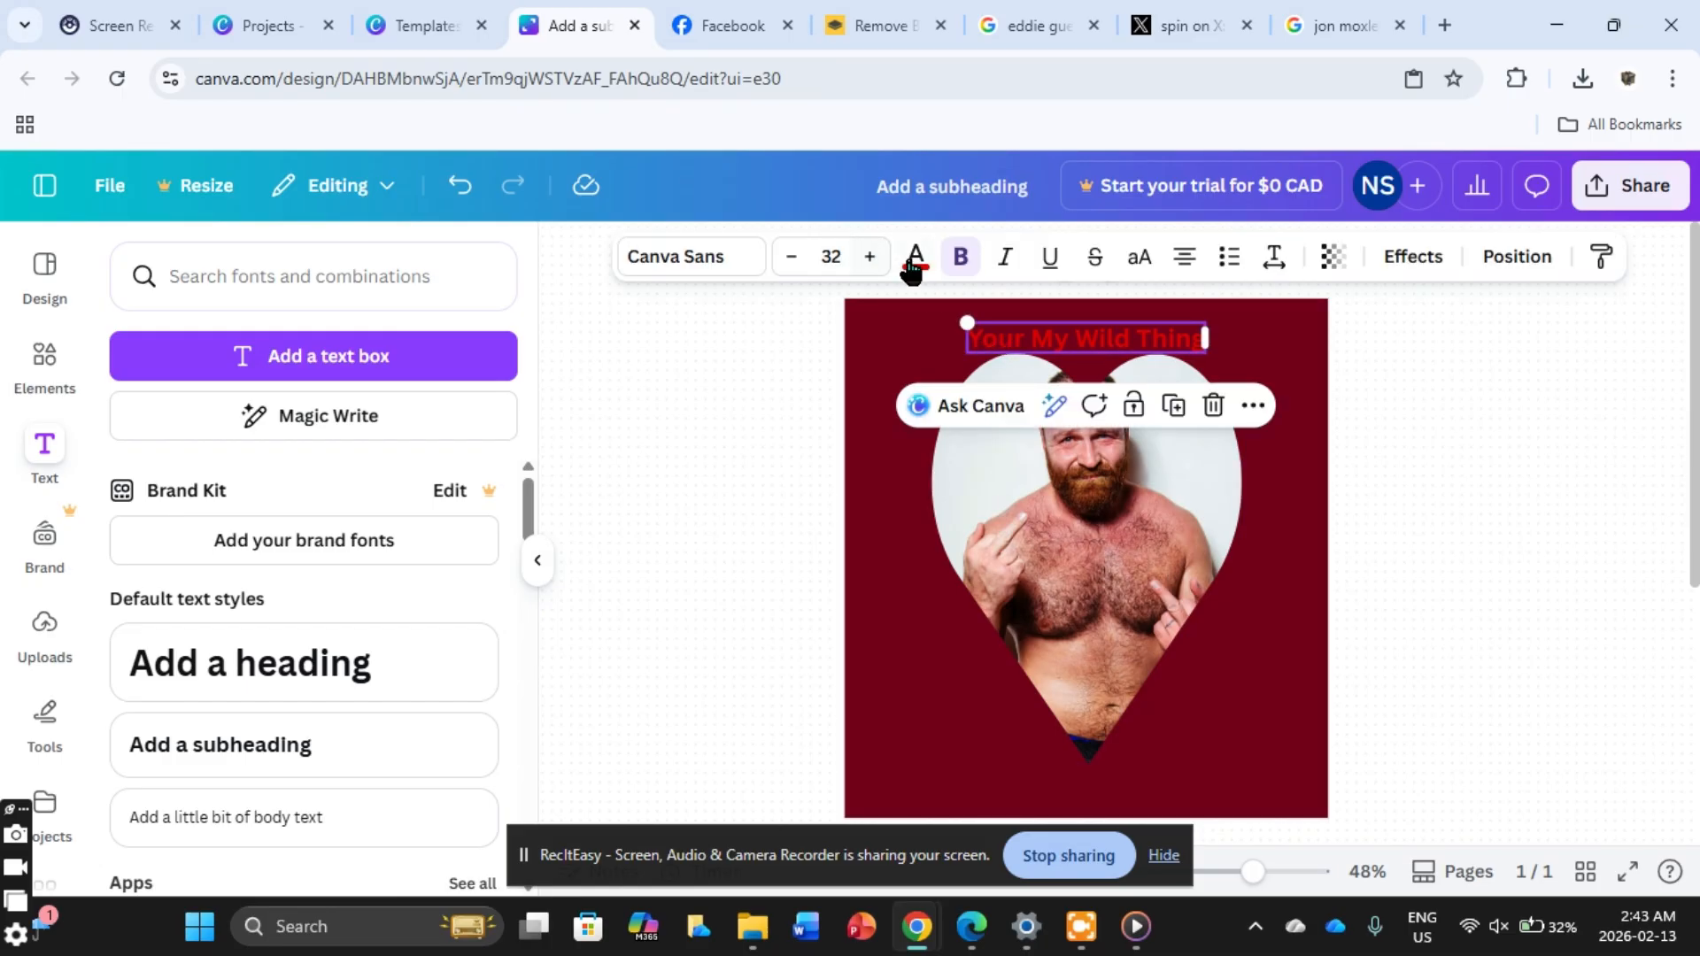
left_click(915, 259)
left_click(144, 443)
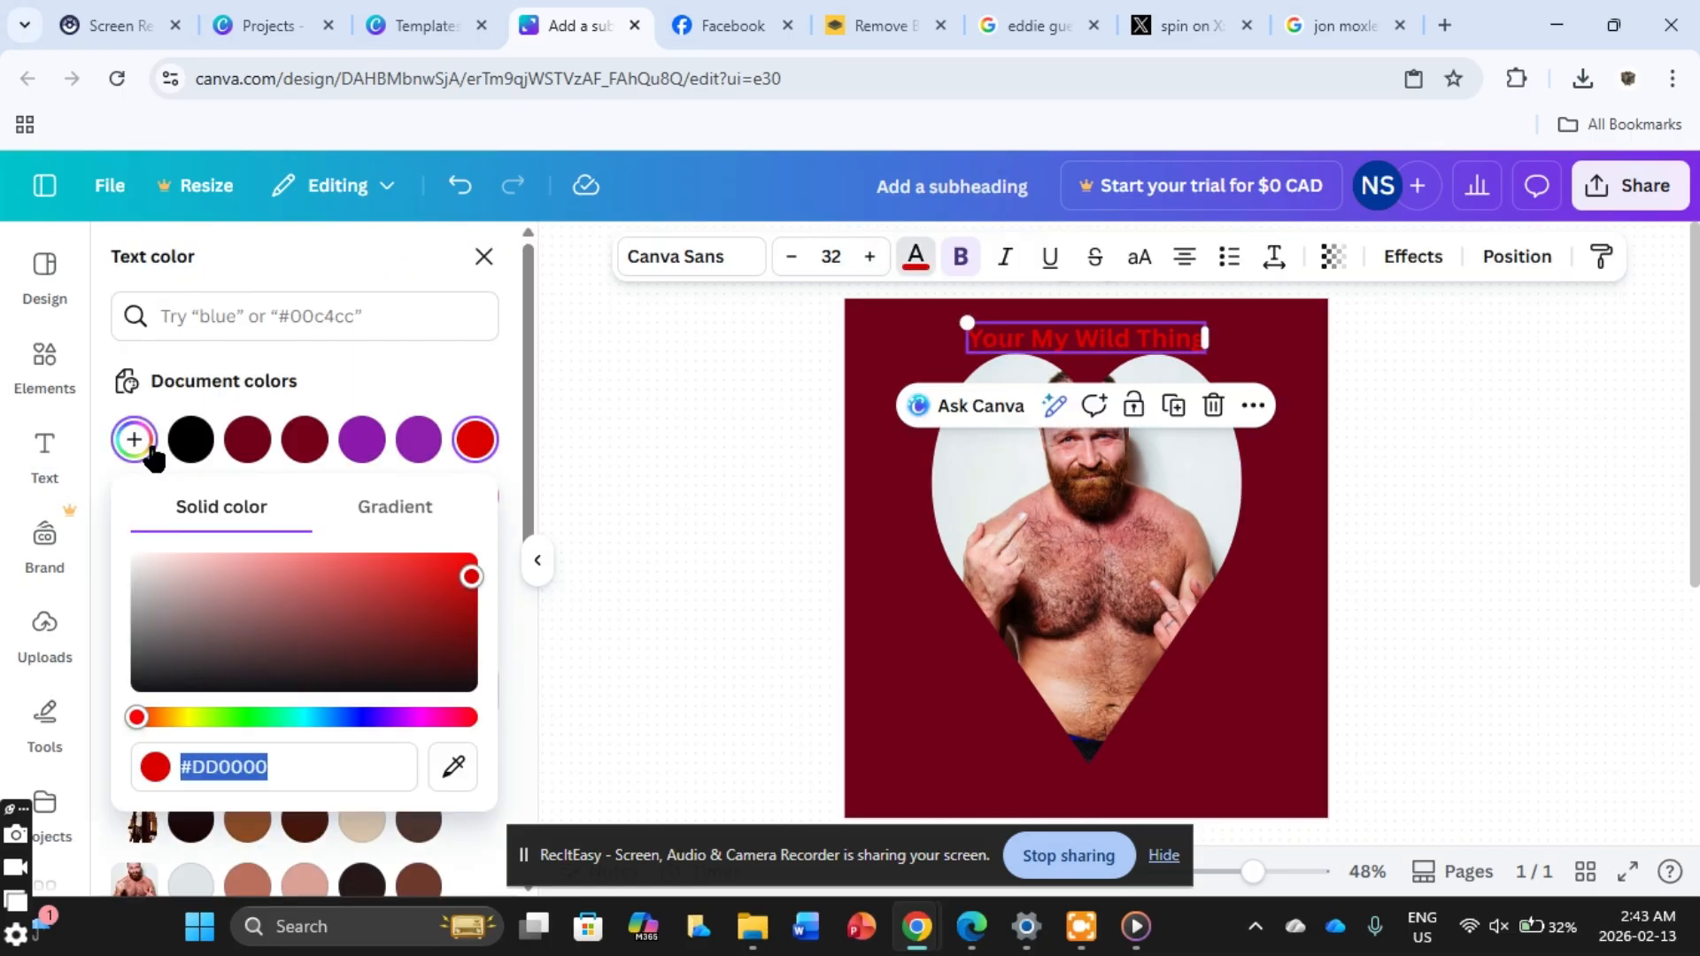
mouse_move(469, 577)
left_mouse_down()
mouse_move(463, 609)
mouse_move(464, 585)
left_mouse_up()
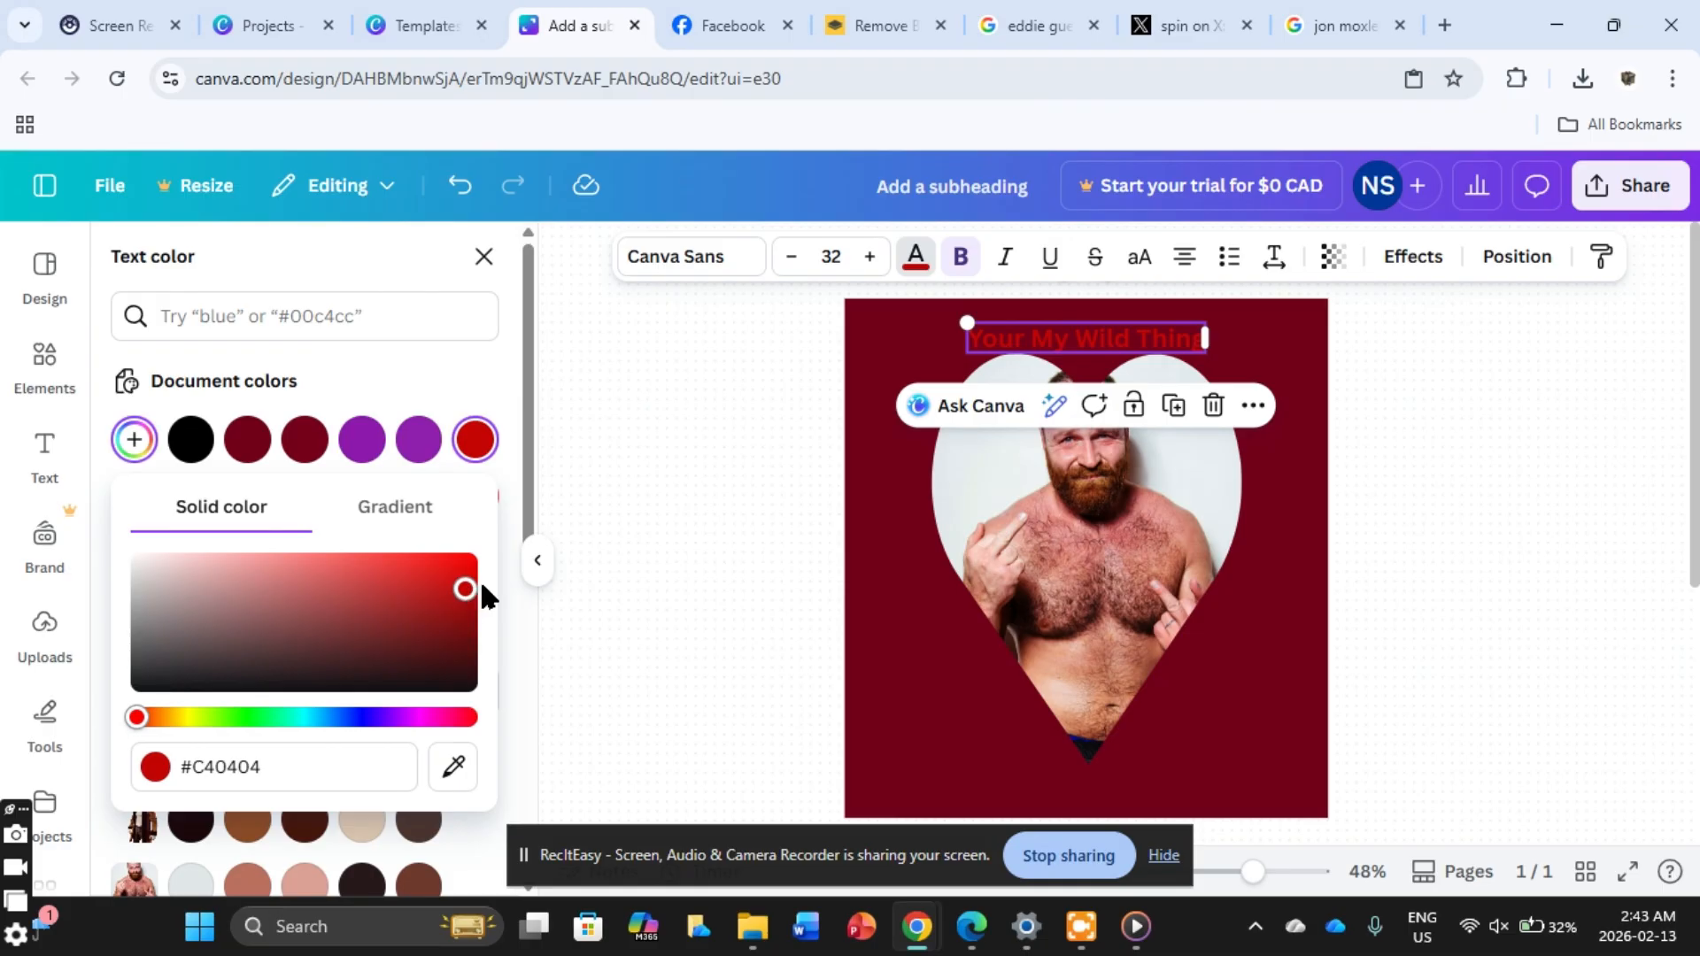
left_click_drag(480, 580, 457, 577)
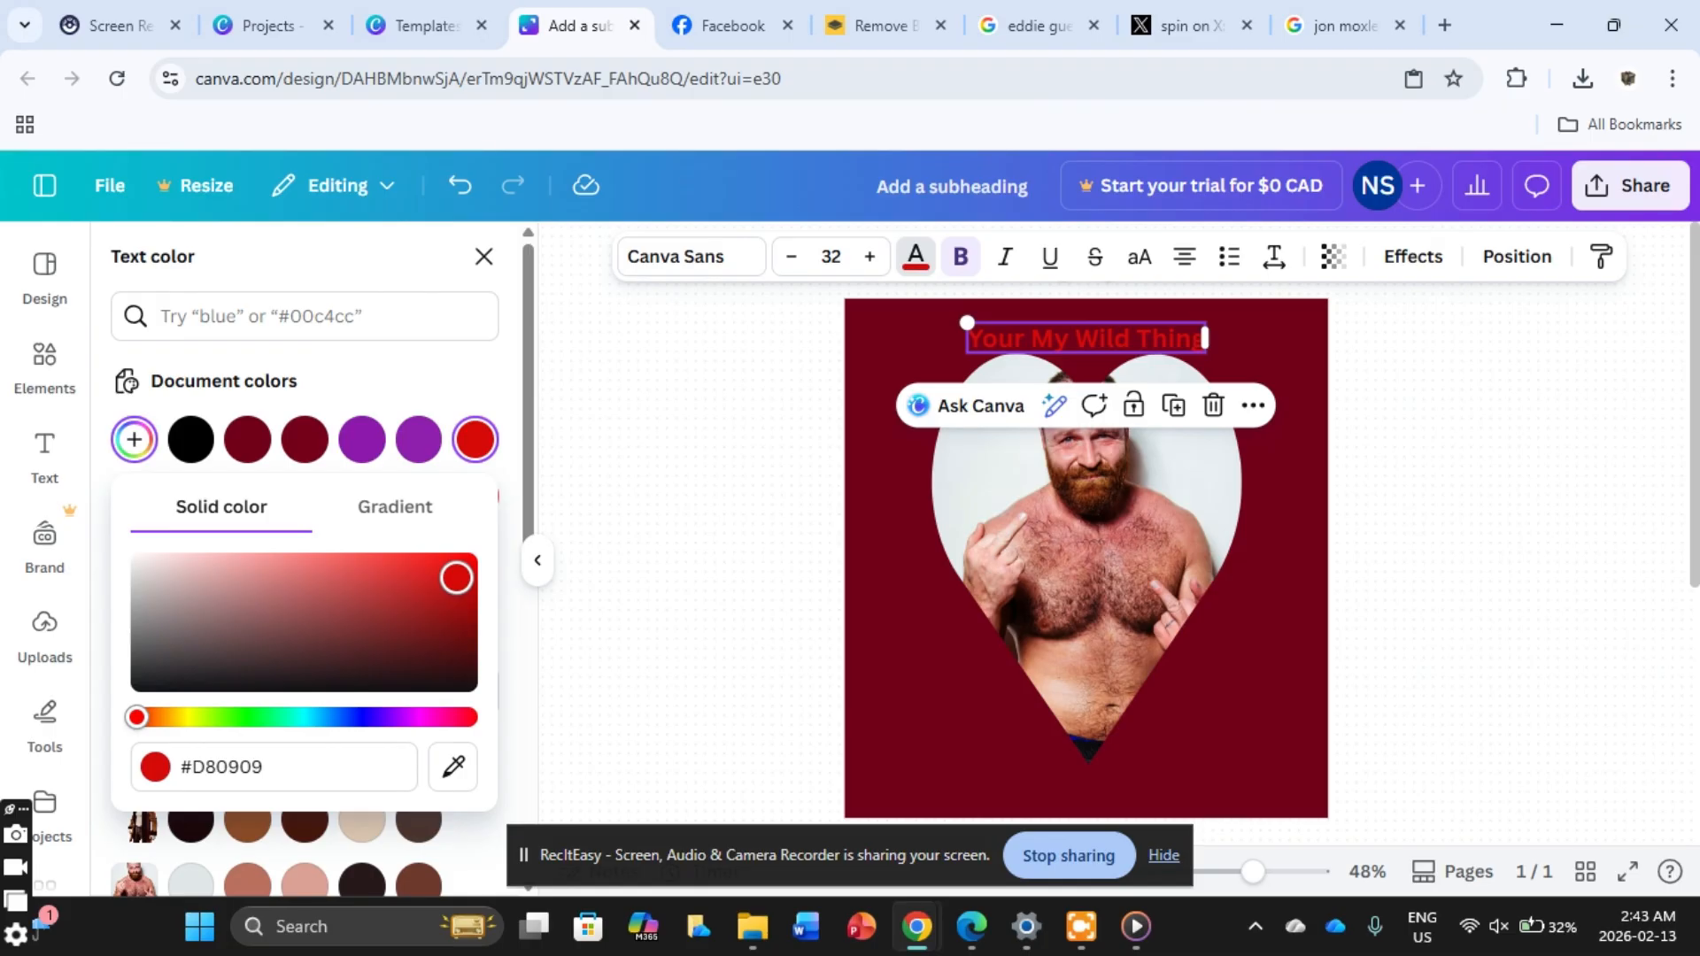
left_click(687, 620)
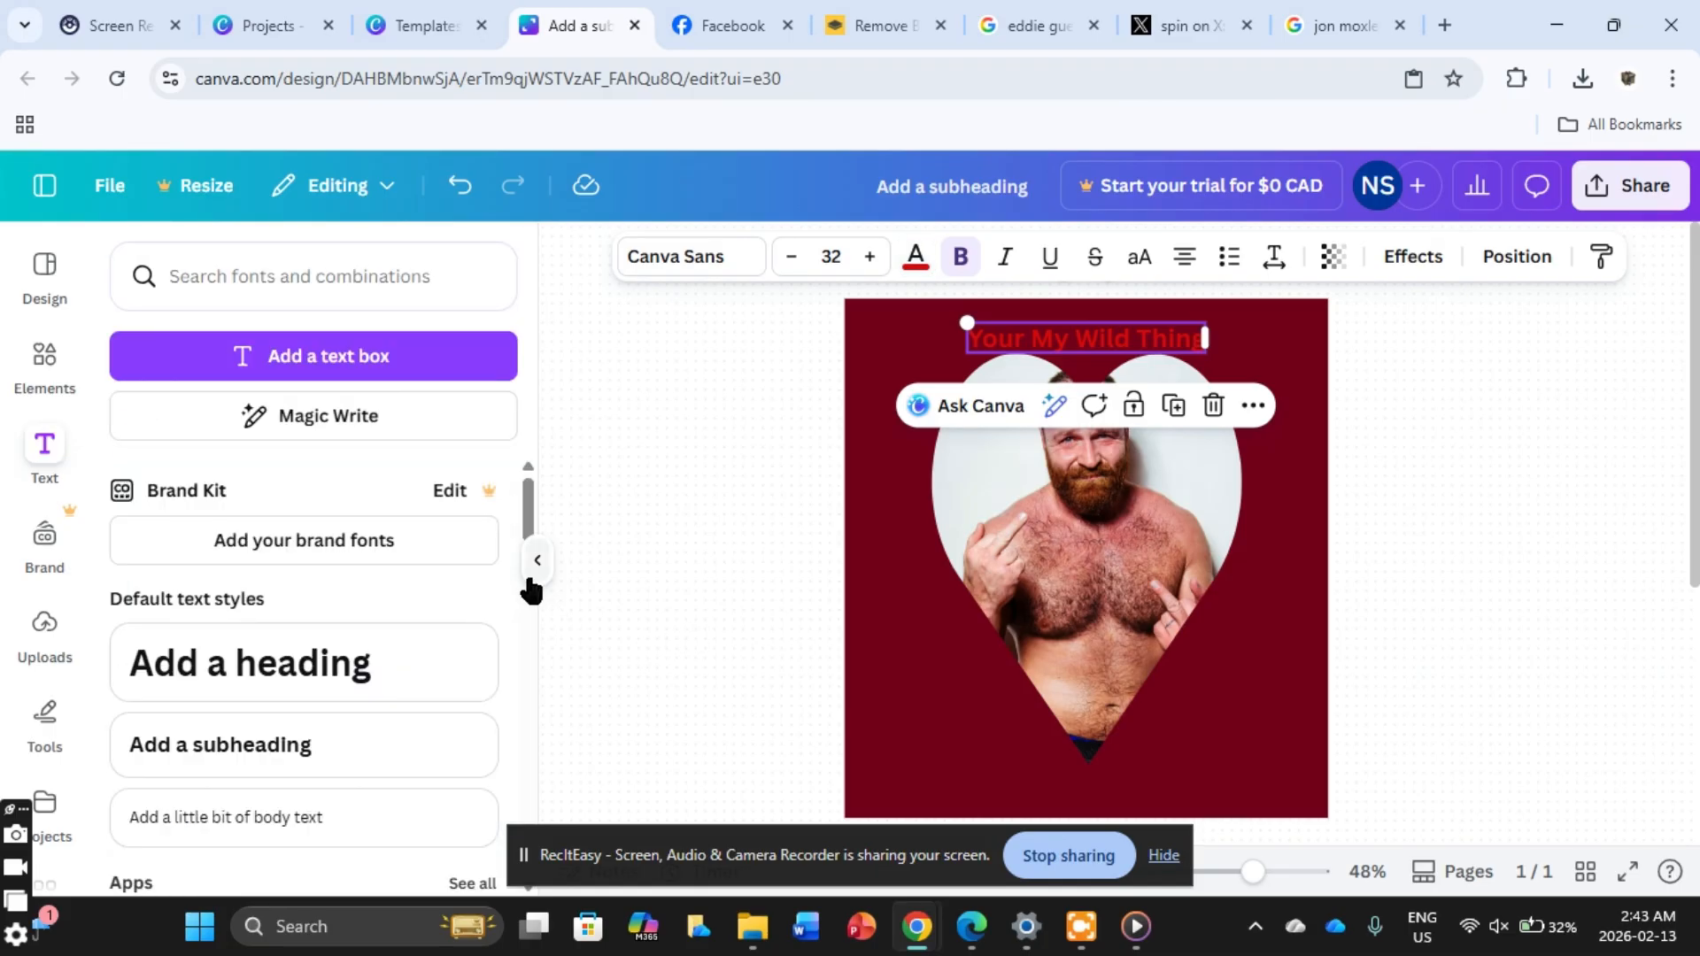
left_click(532, 576)
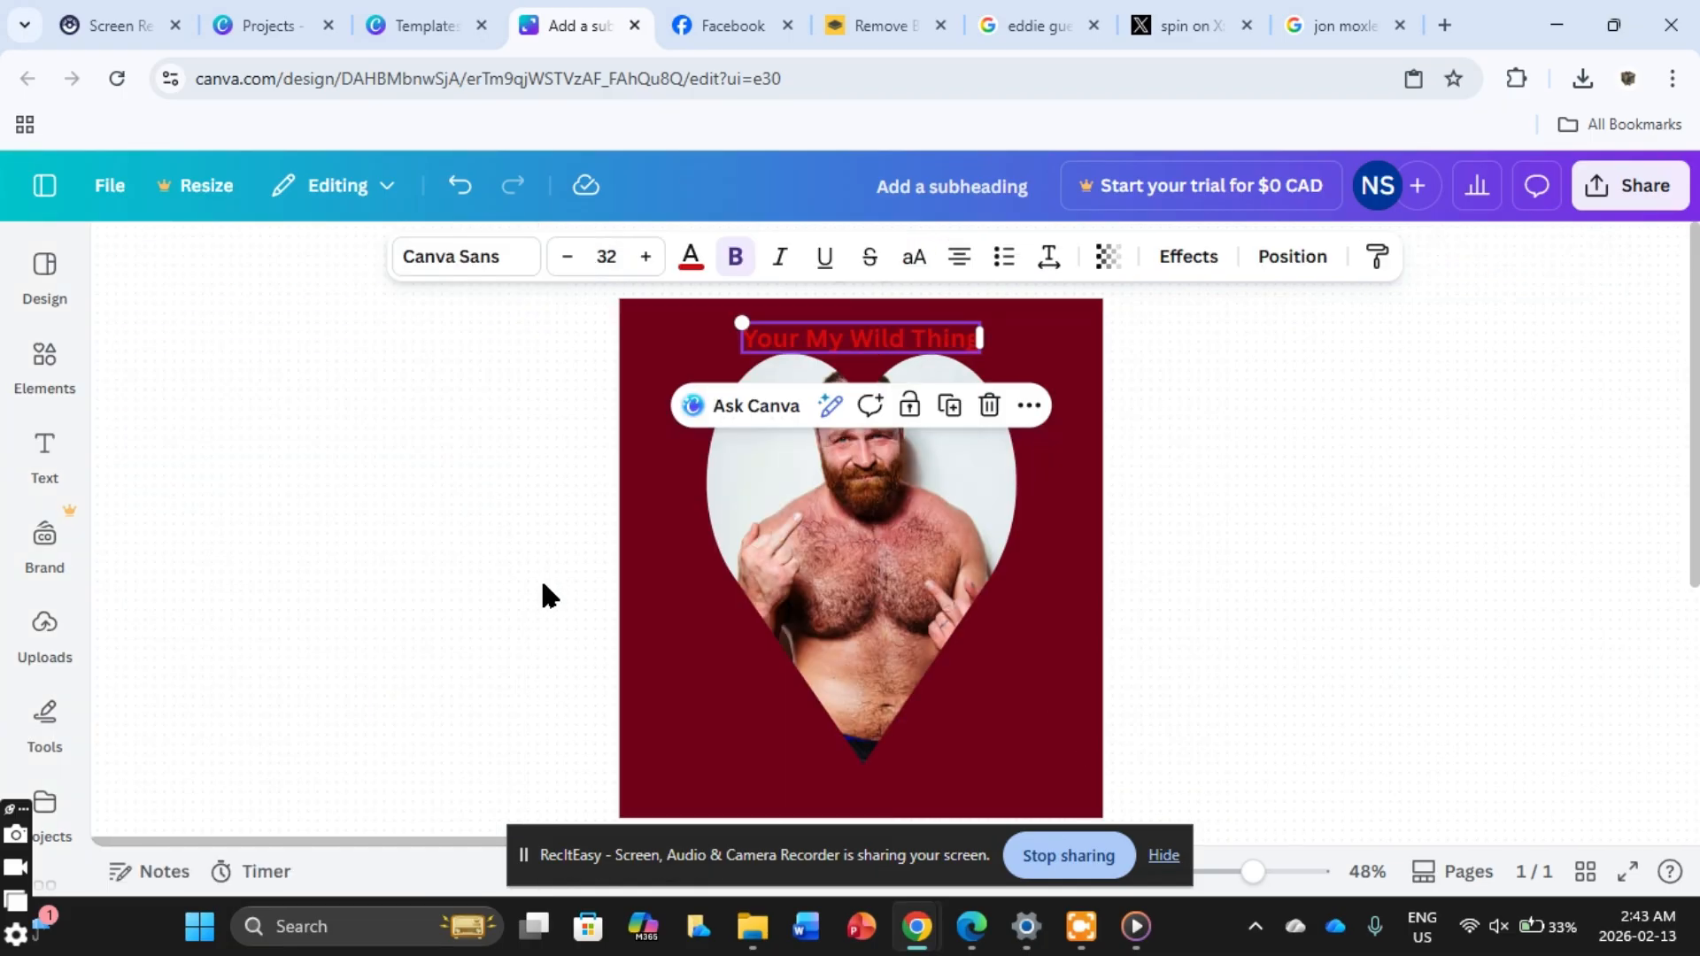
left_click(543, 574)
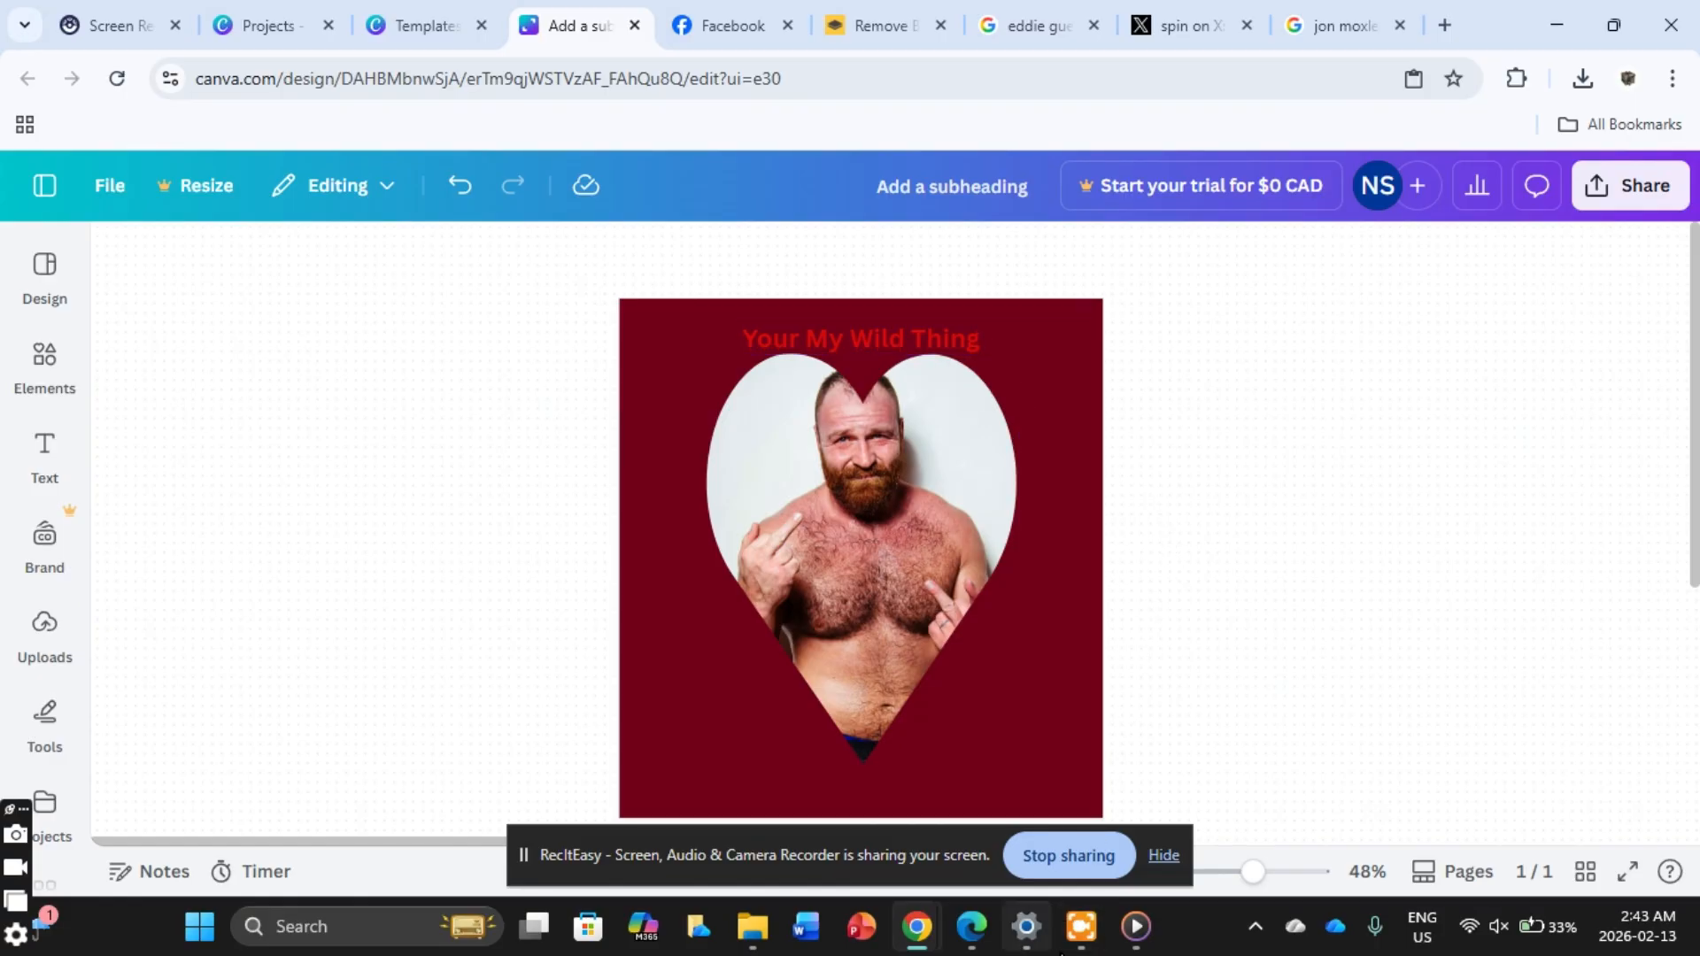
left_click(1132, 928)
left_click(1120, 937)
left_click(1082, 927)
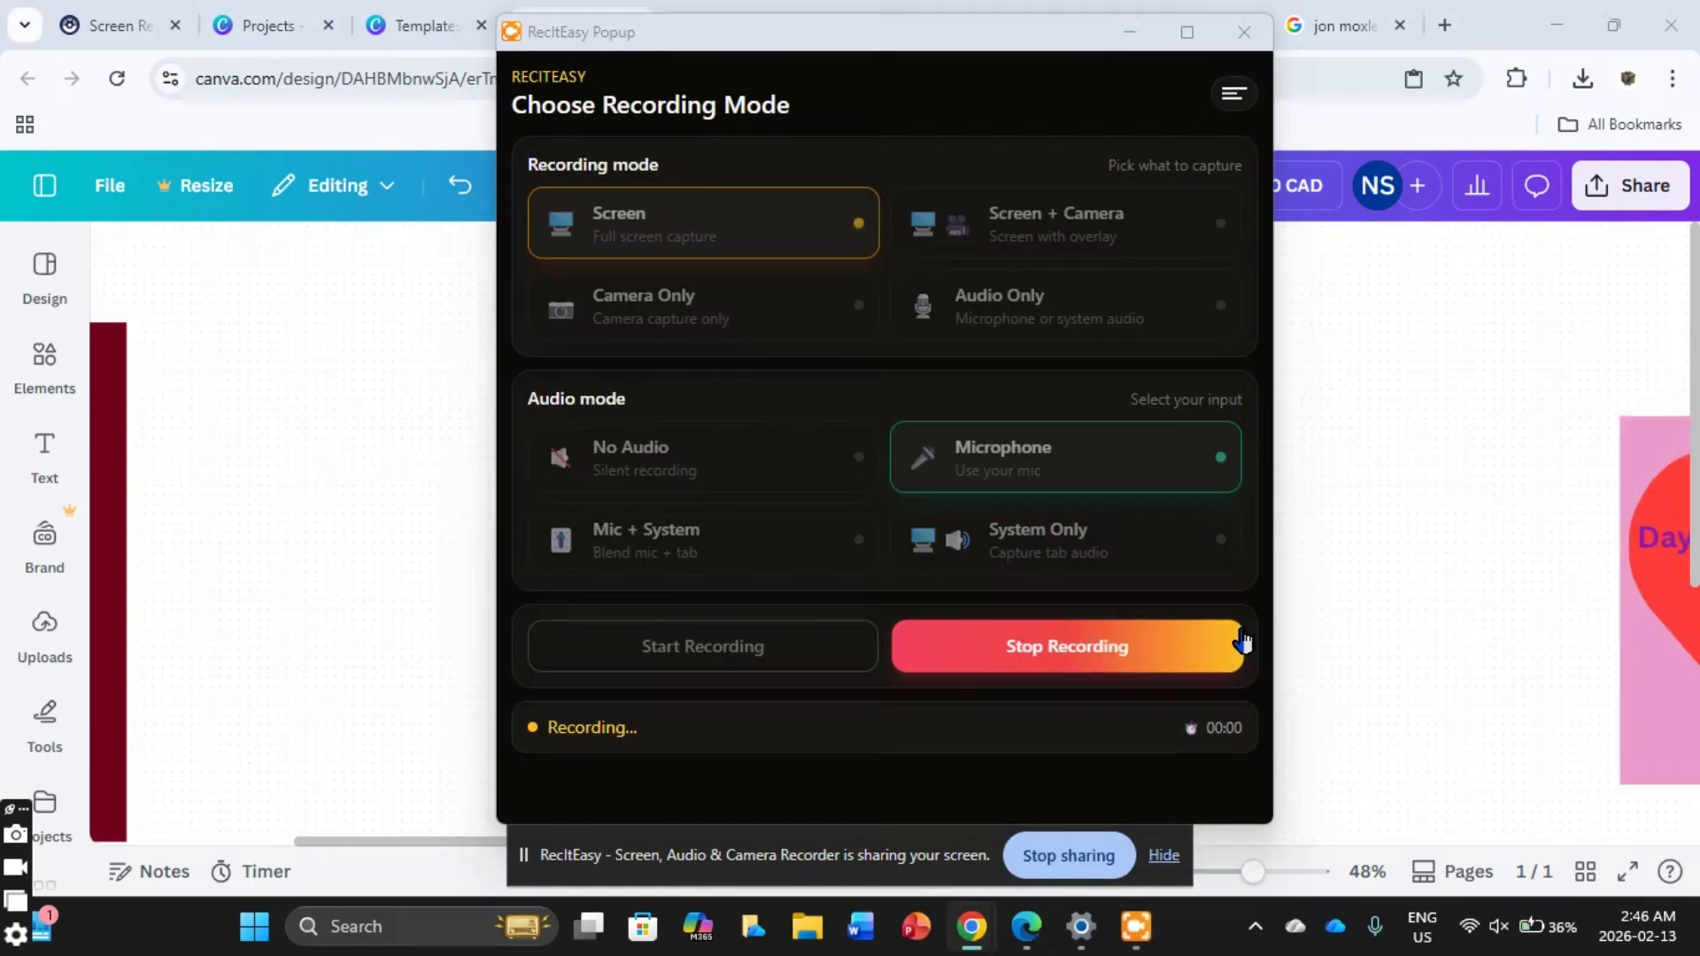
left_click(1240, 645)
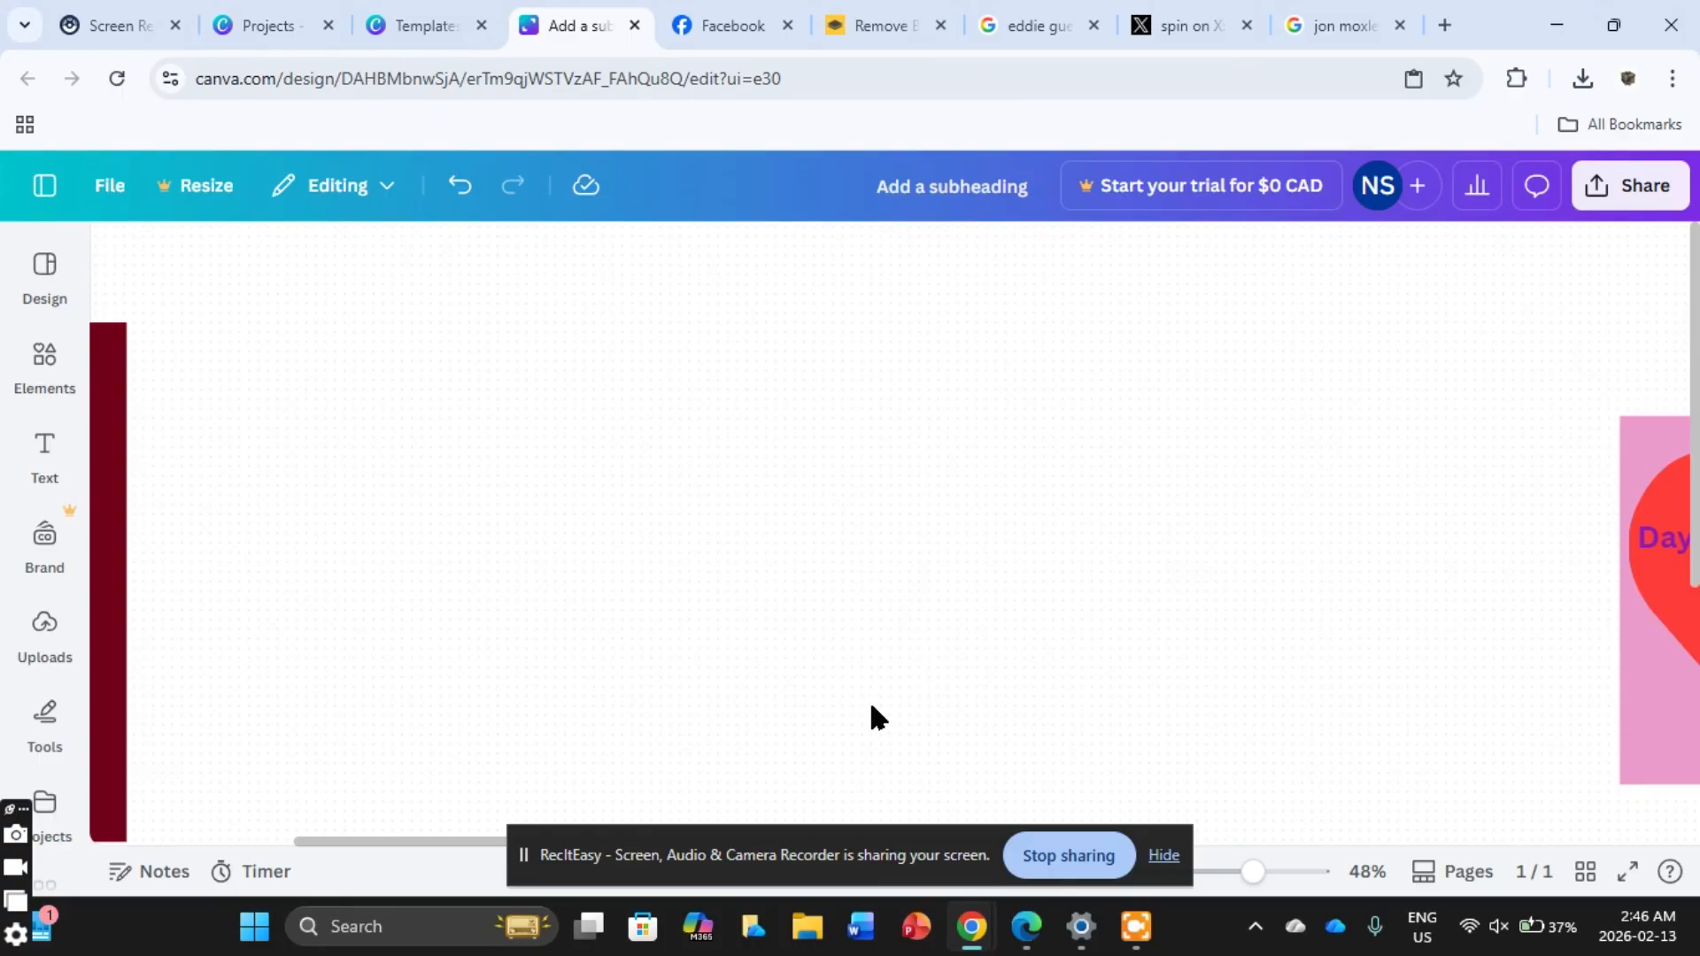
left_click(31, 341)
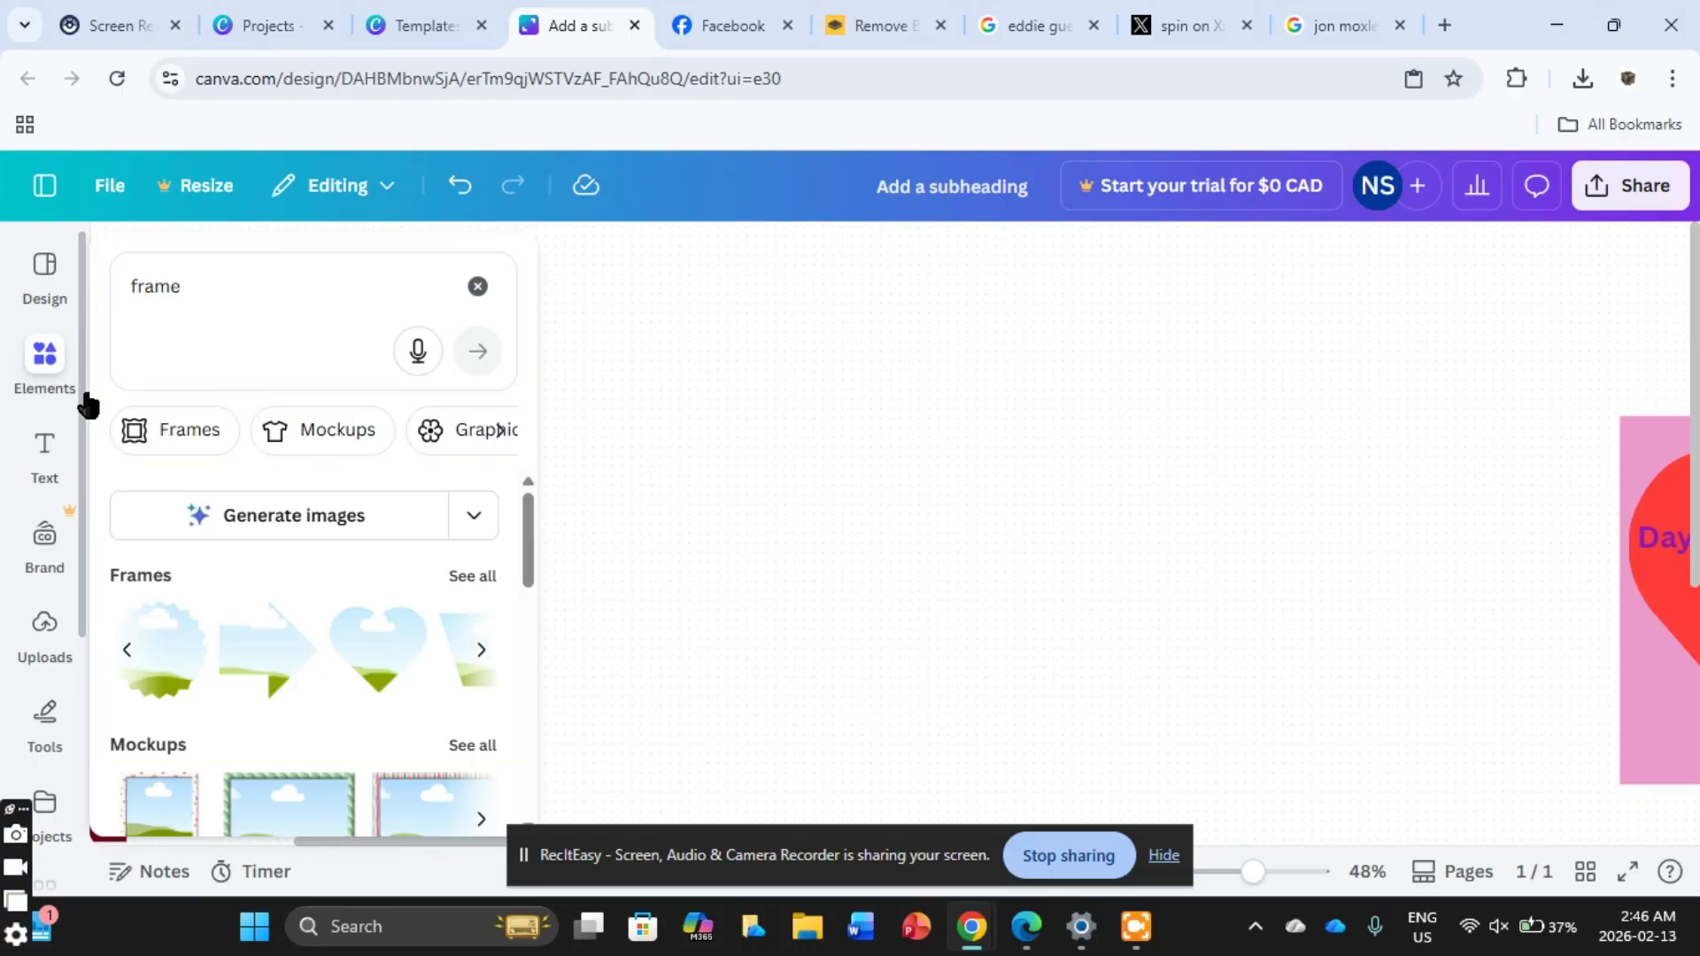
left_click(45, 266)
left_click(38, 372)
left_click(53, 270)
left_click(38, 359)
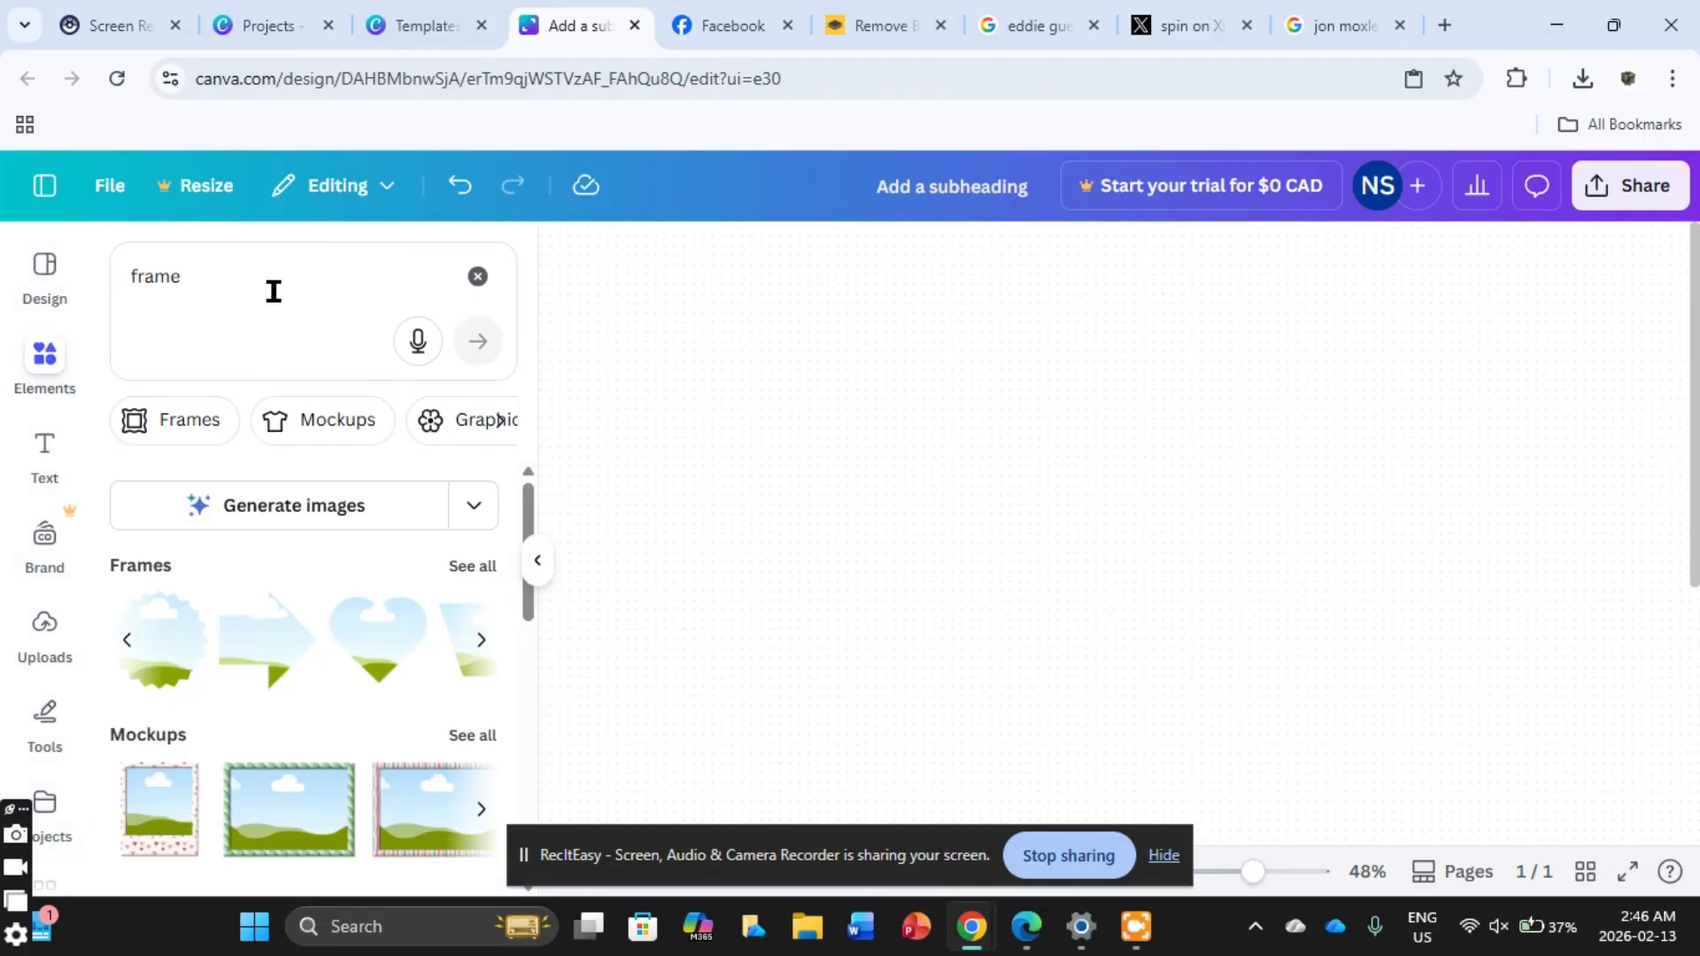
left_click(274, 285)
left_click(37, 301)
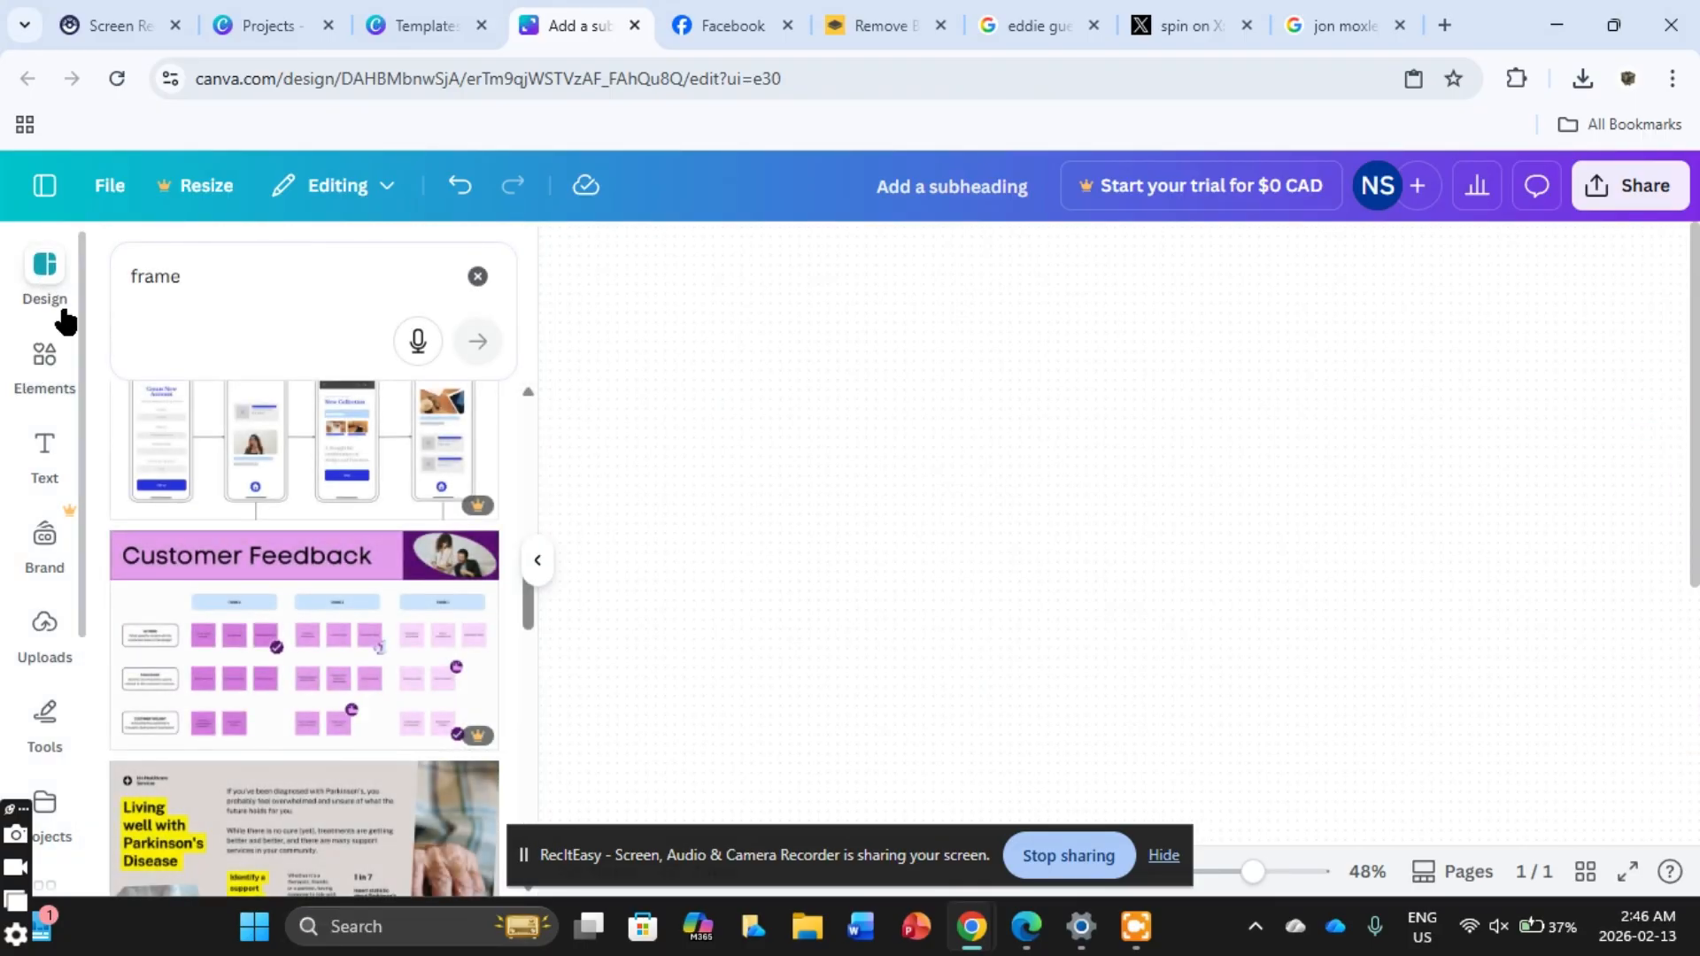
left_click(44, 452)
left_click(40, 372)
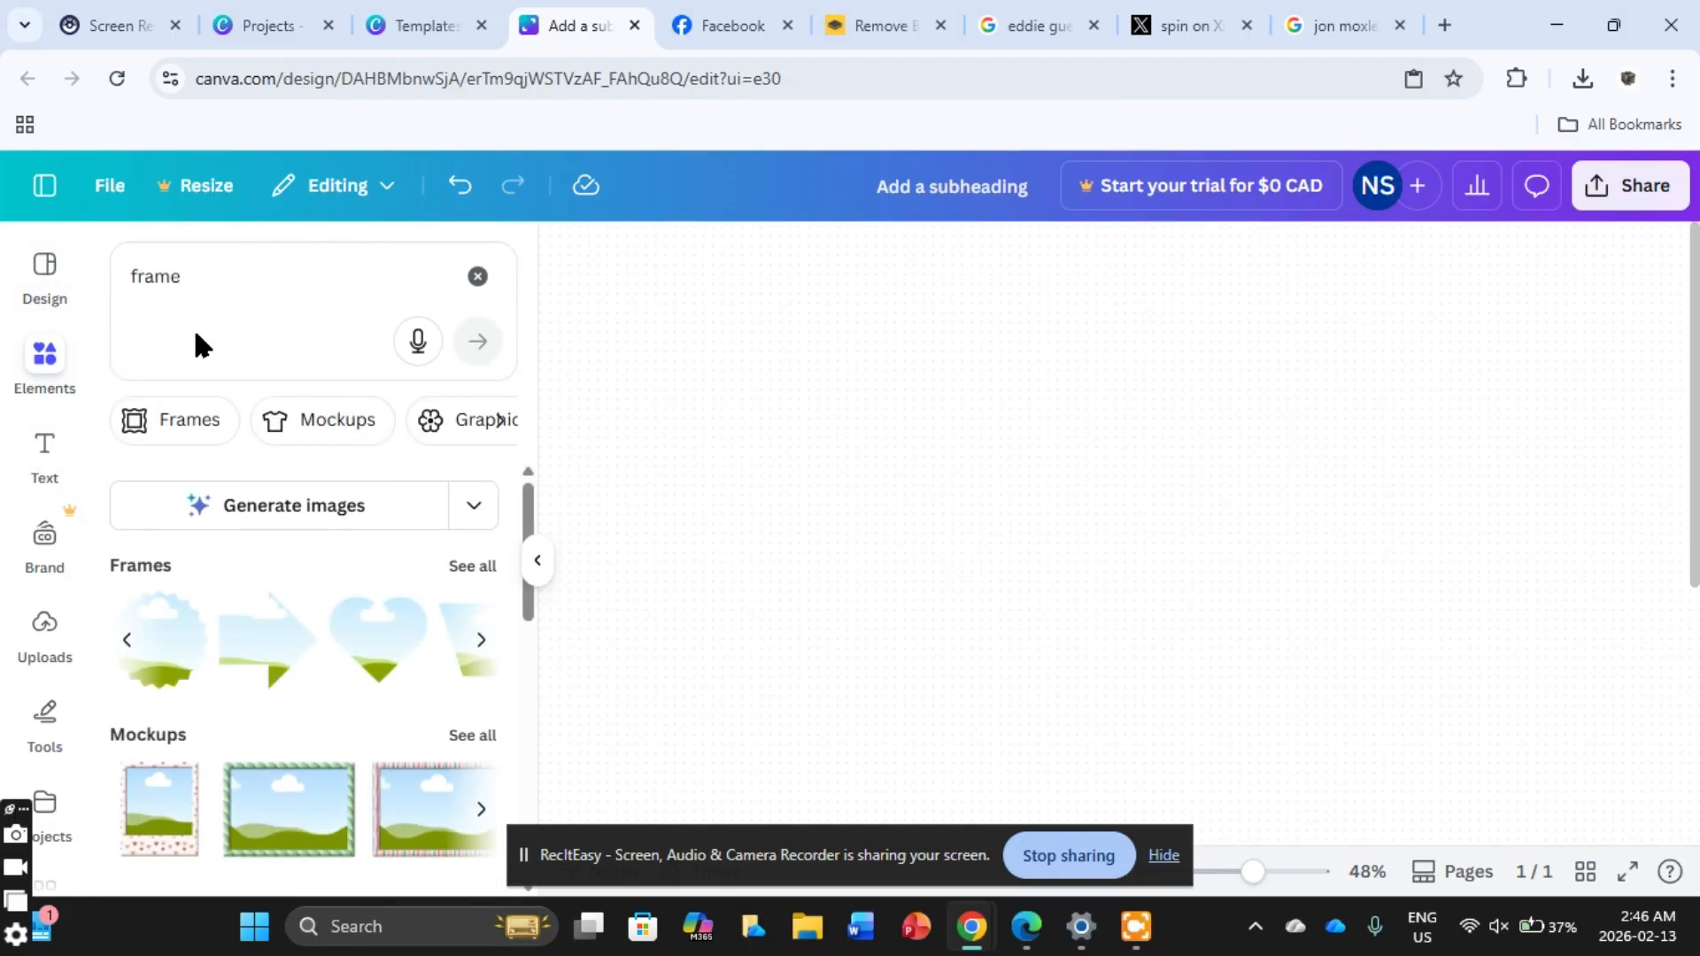
Step: Replace the "frame" element search with "Sqaure" and delete the stray yellow sticky note from the canvas
left_click(171, 288)
left_click(477, 276)
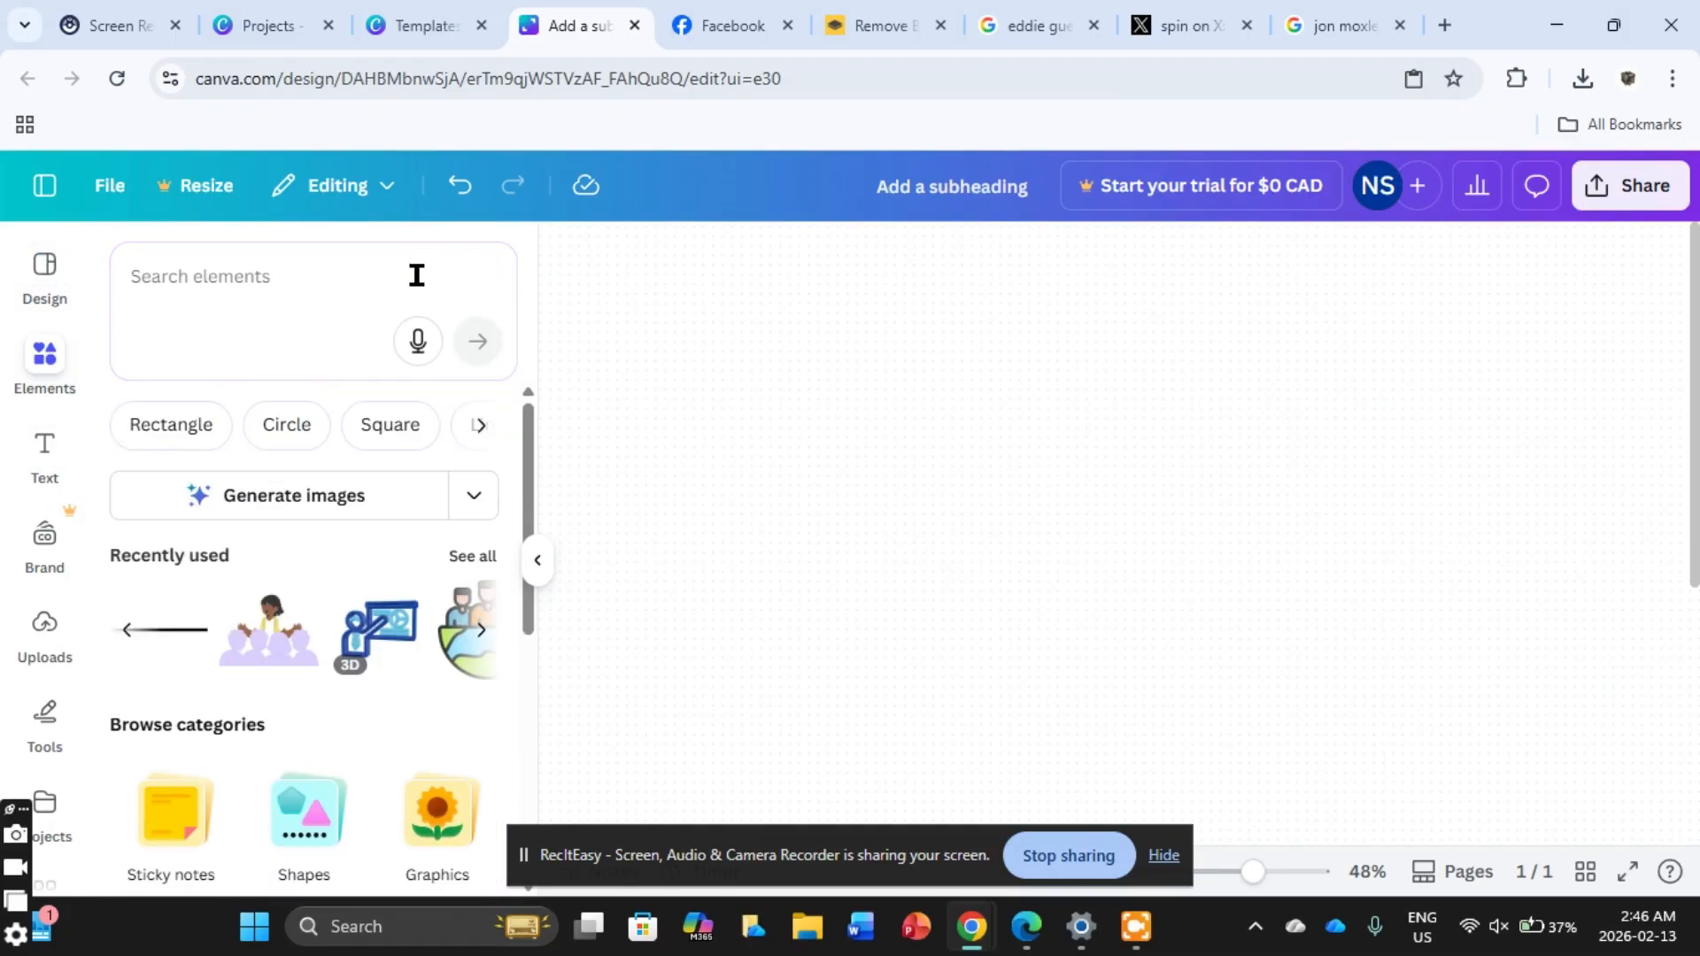
key("s")
left_click(417, 276)
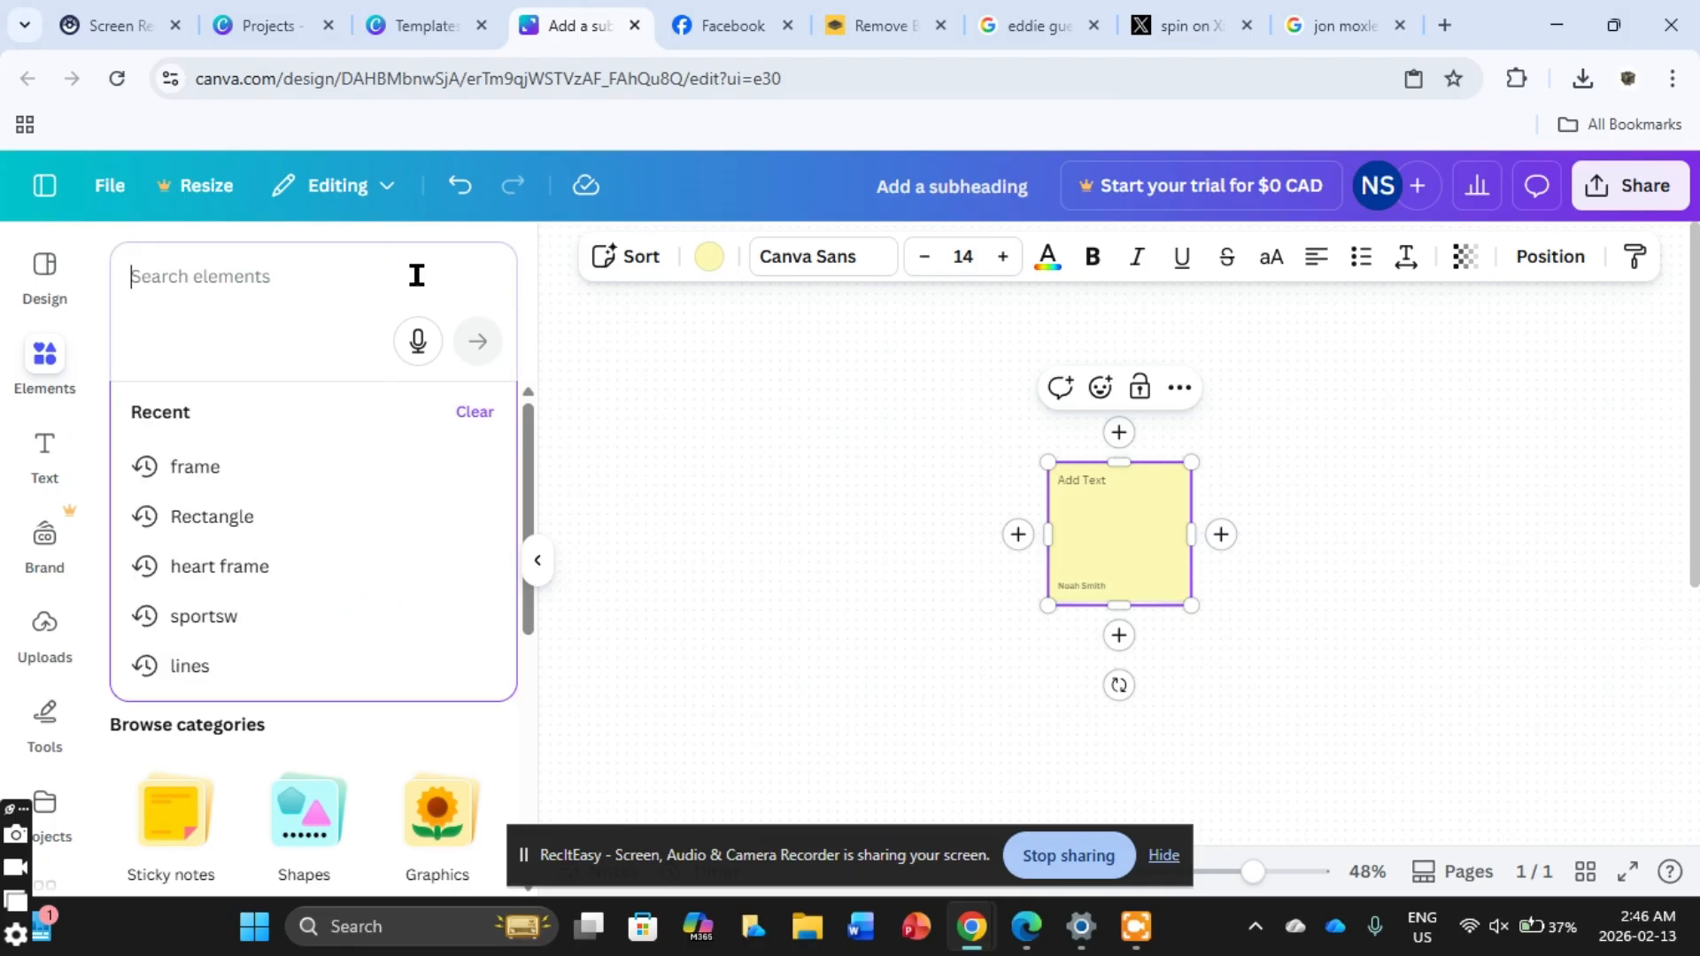
type("Sq")
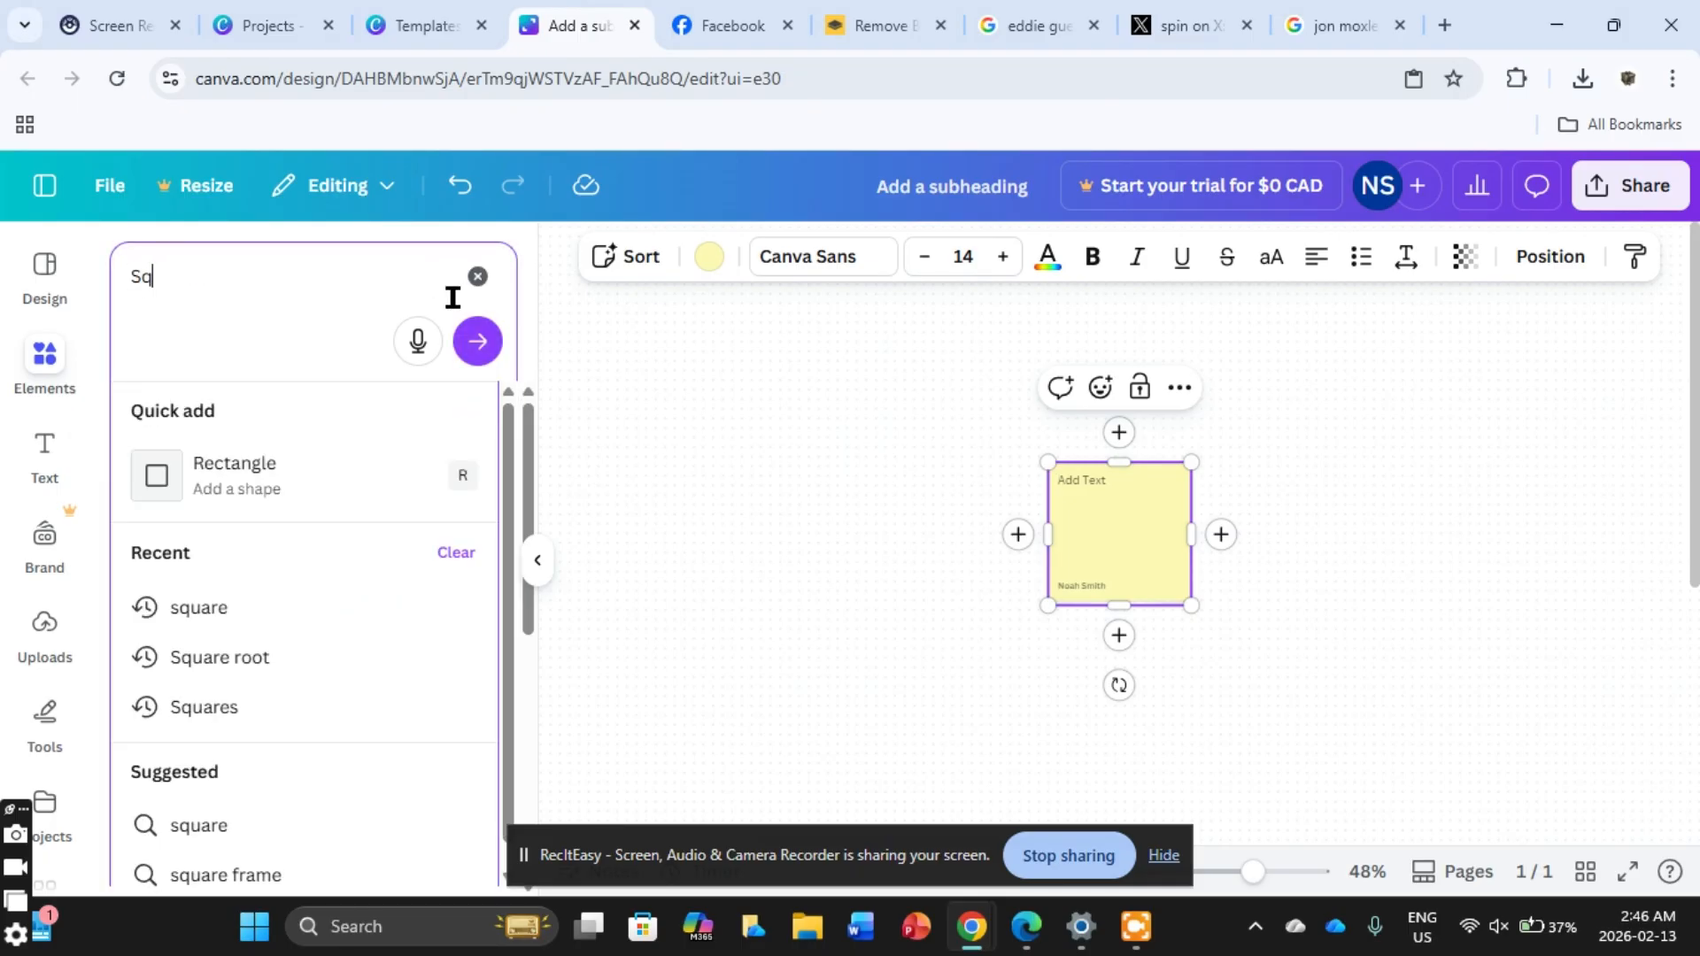
type("aure")
key("Return")
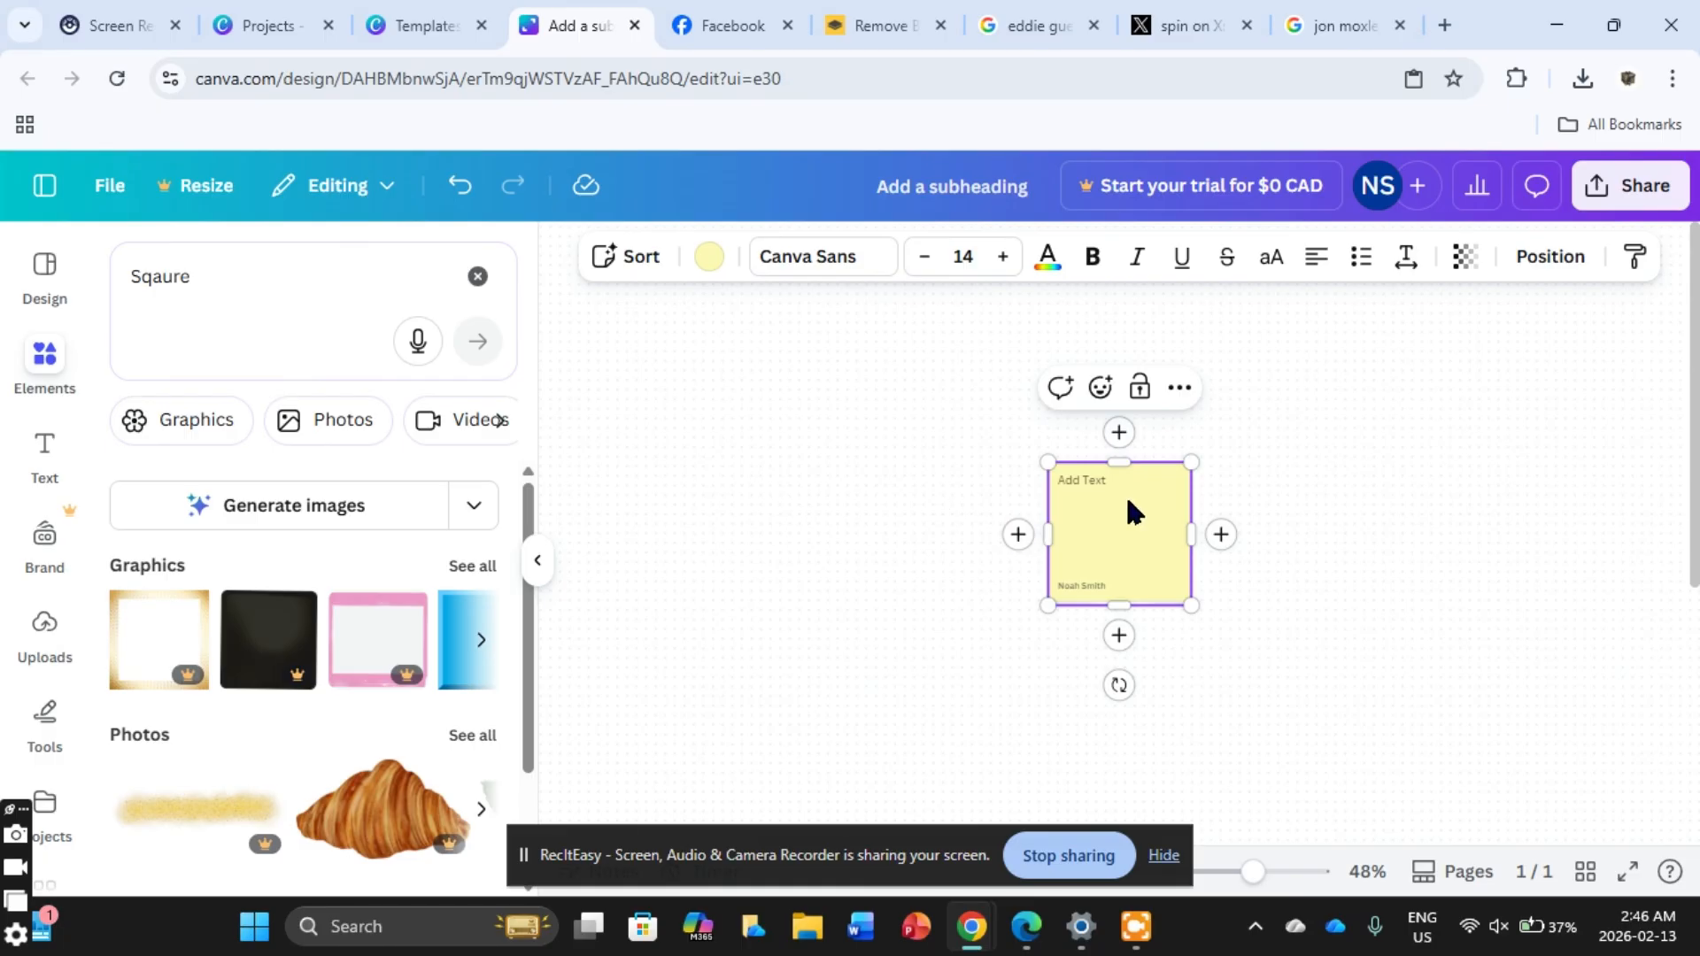
key("Delete")
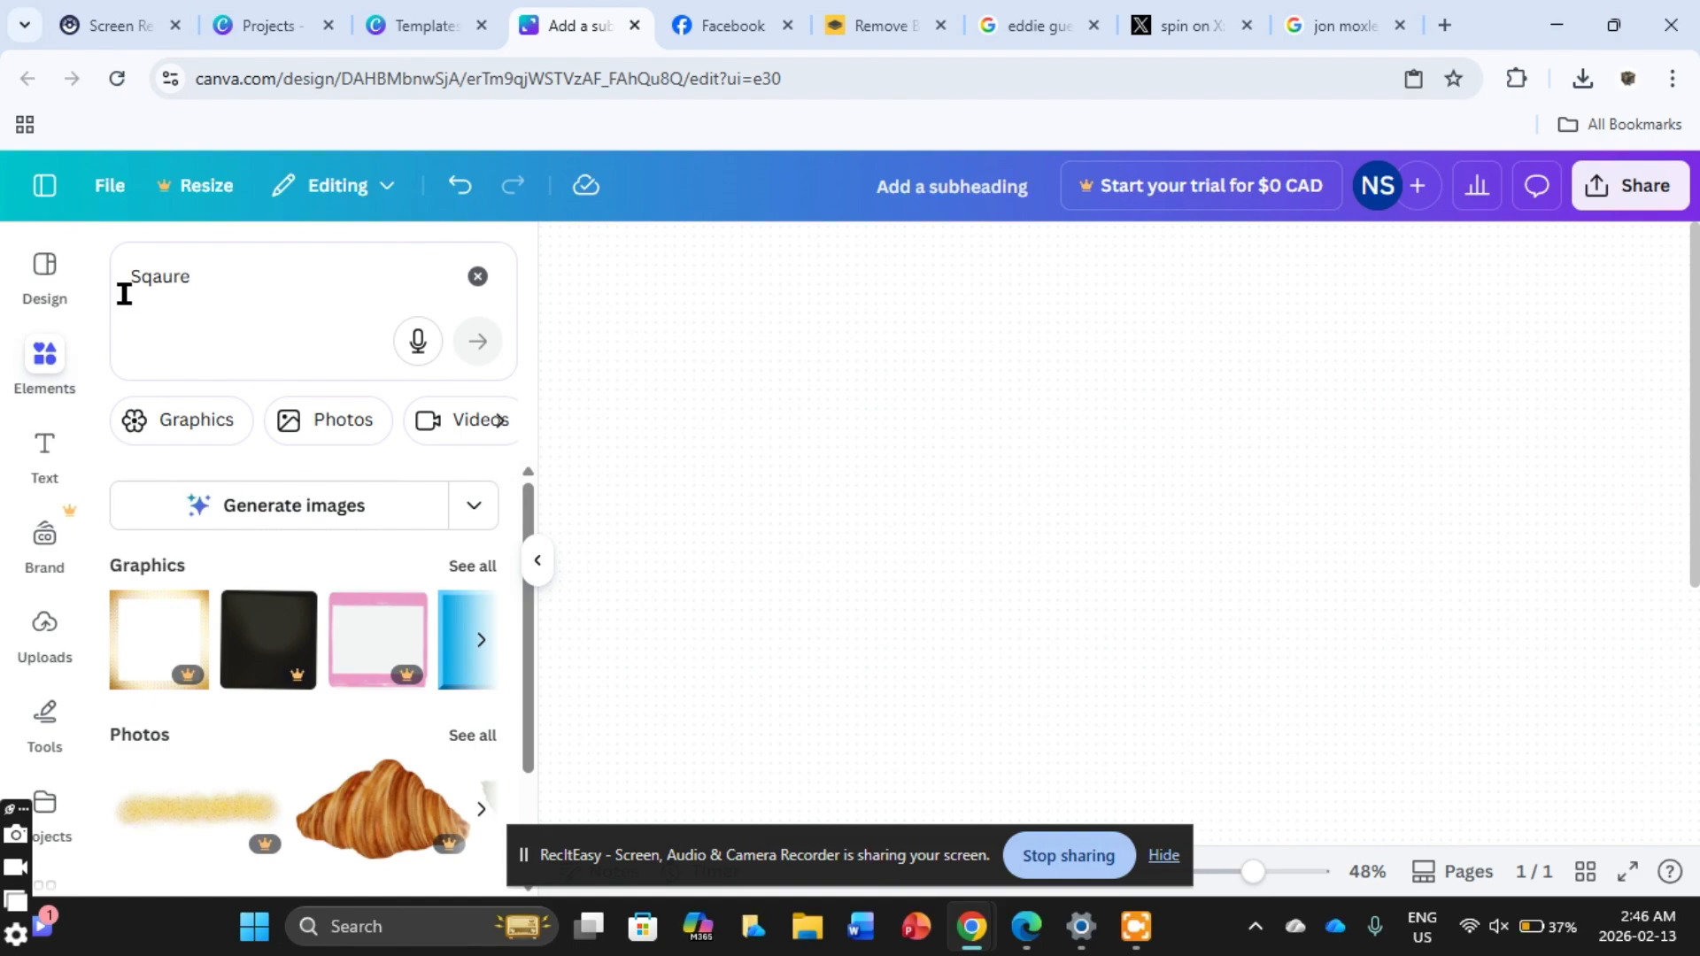
Step: Clear the misspelled term and search the elements for "Square"
left_click(46, 450)
left_click(45, 359)
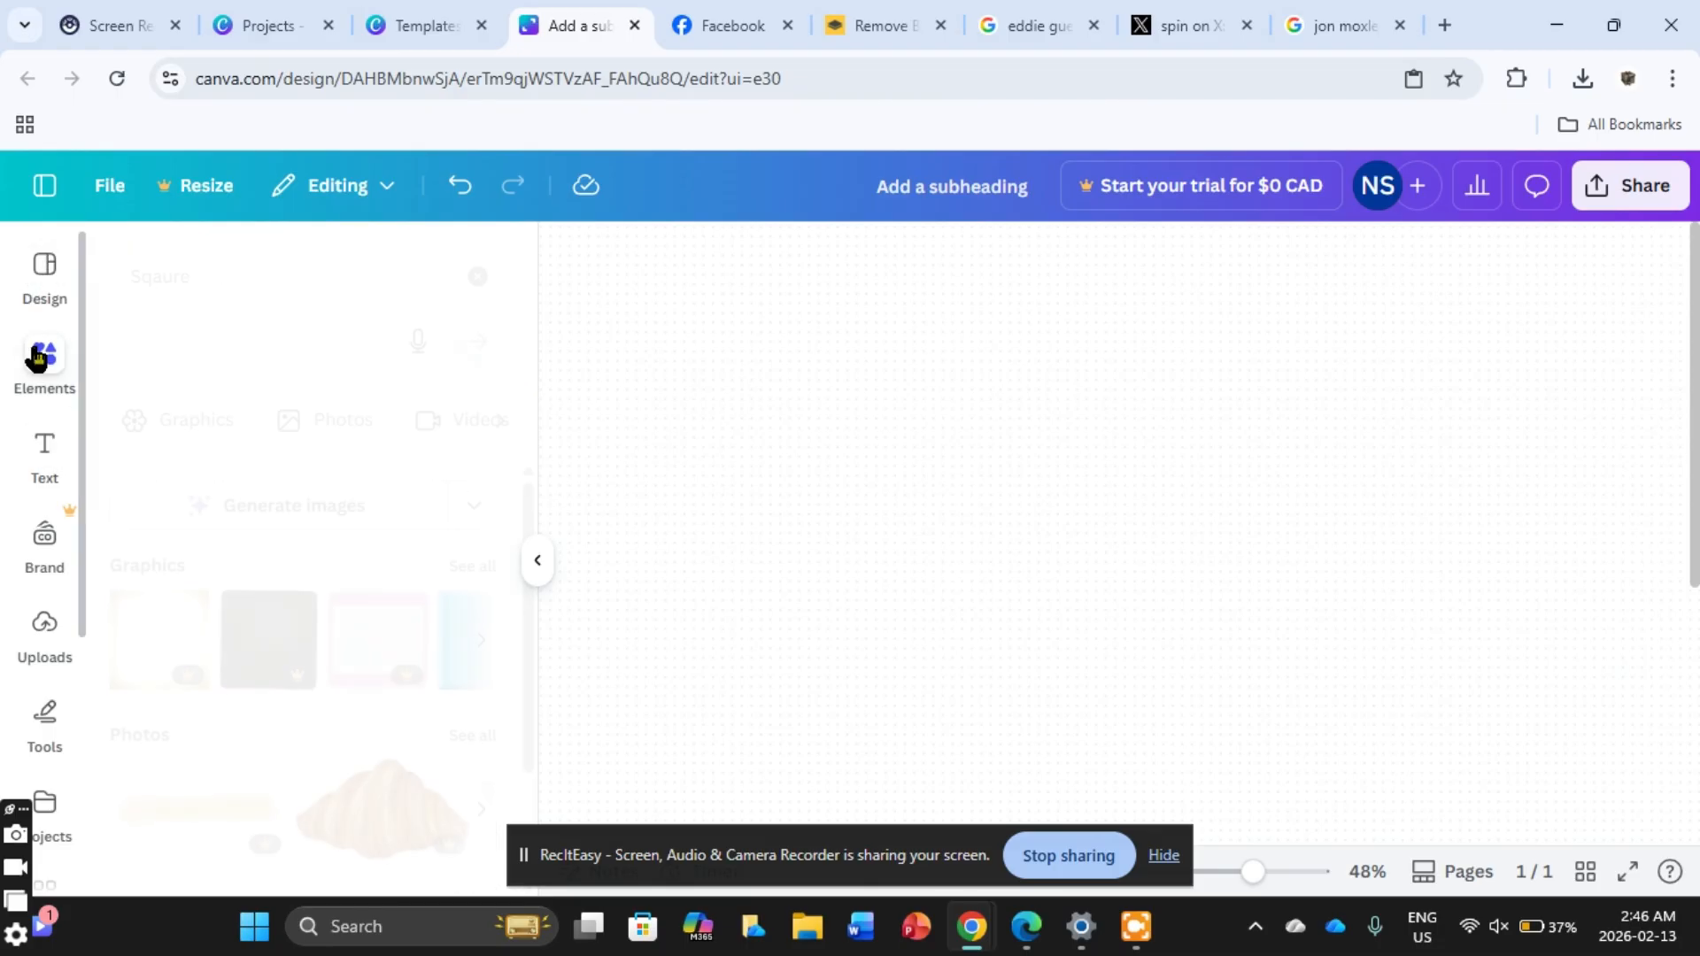
left_click(479, 277)
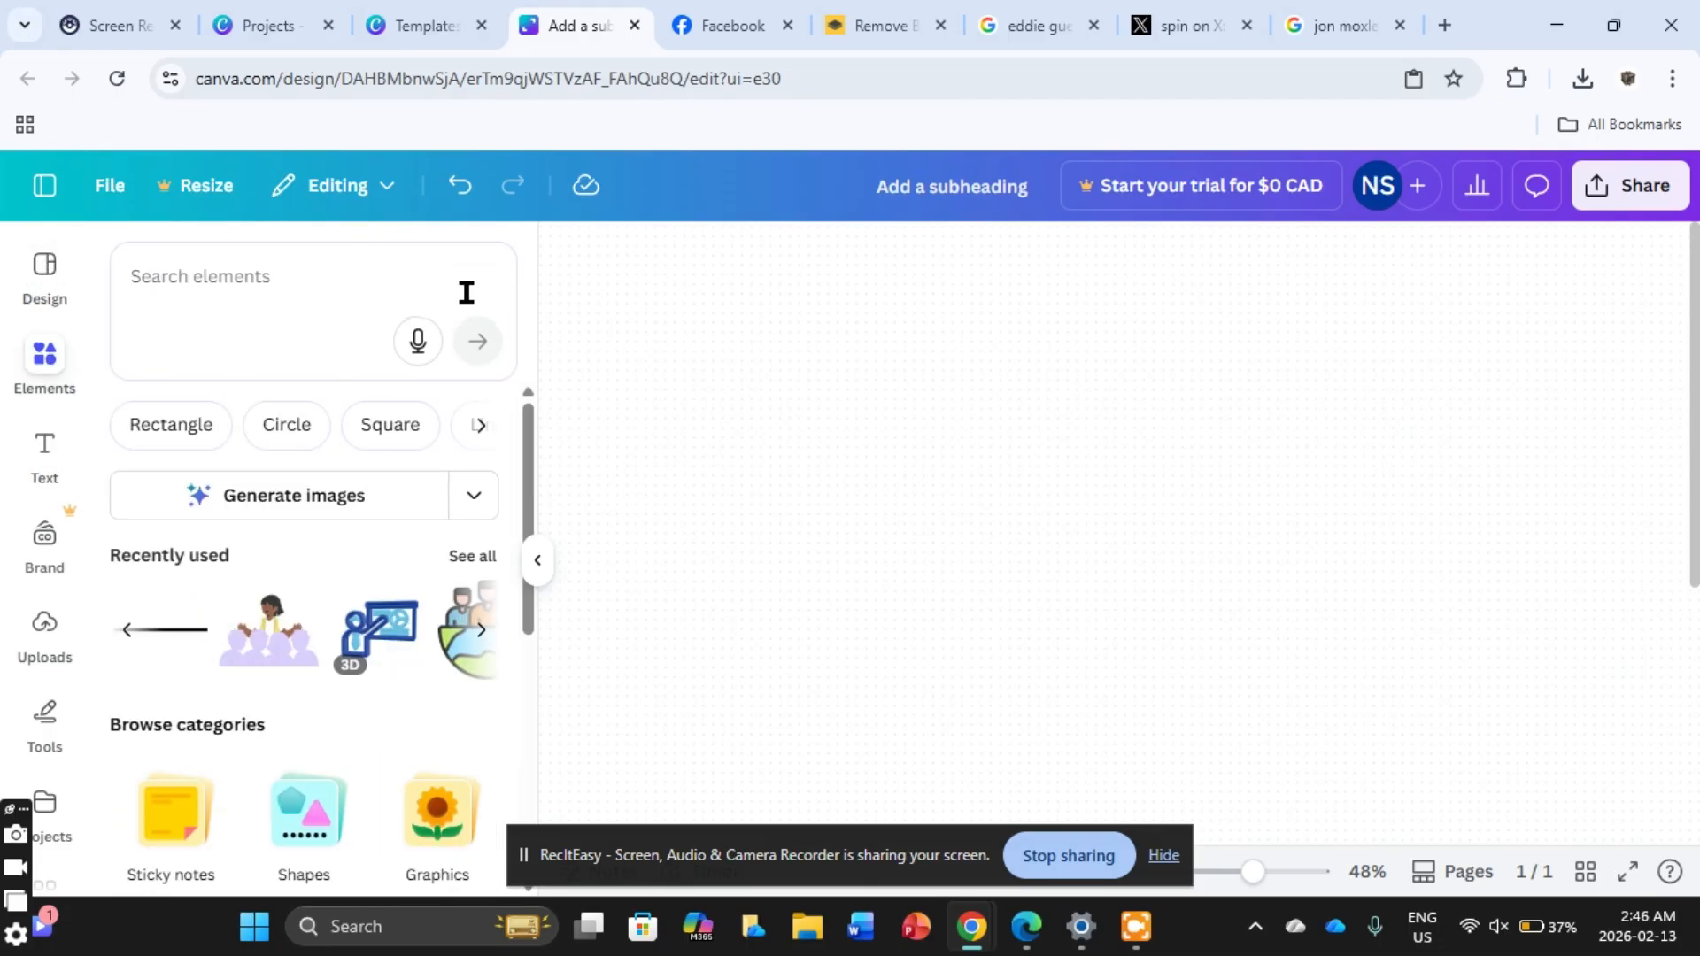
left_click(467, 292)
type("Squ")
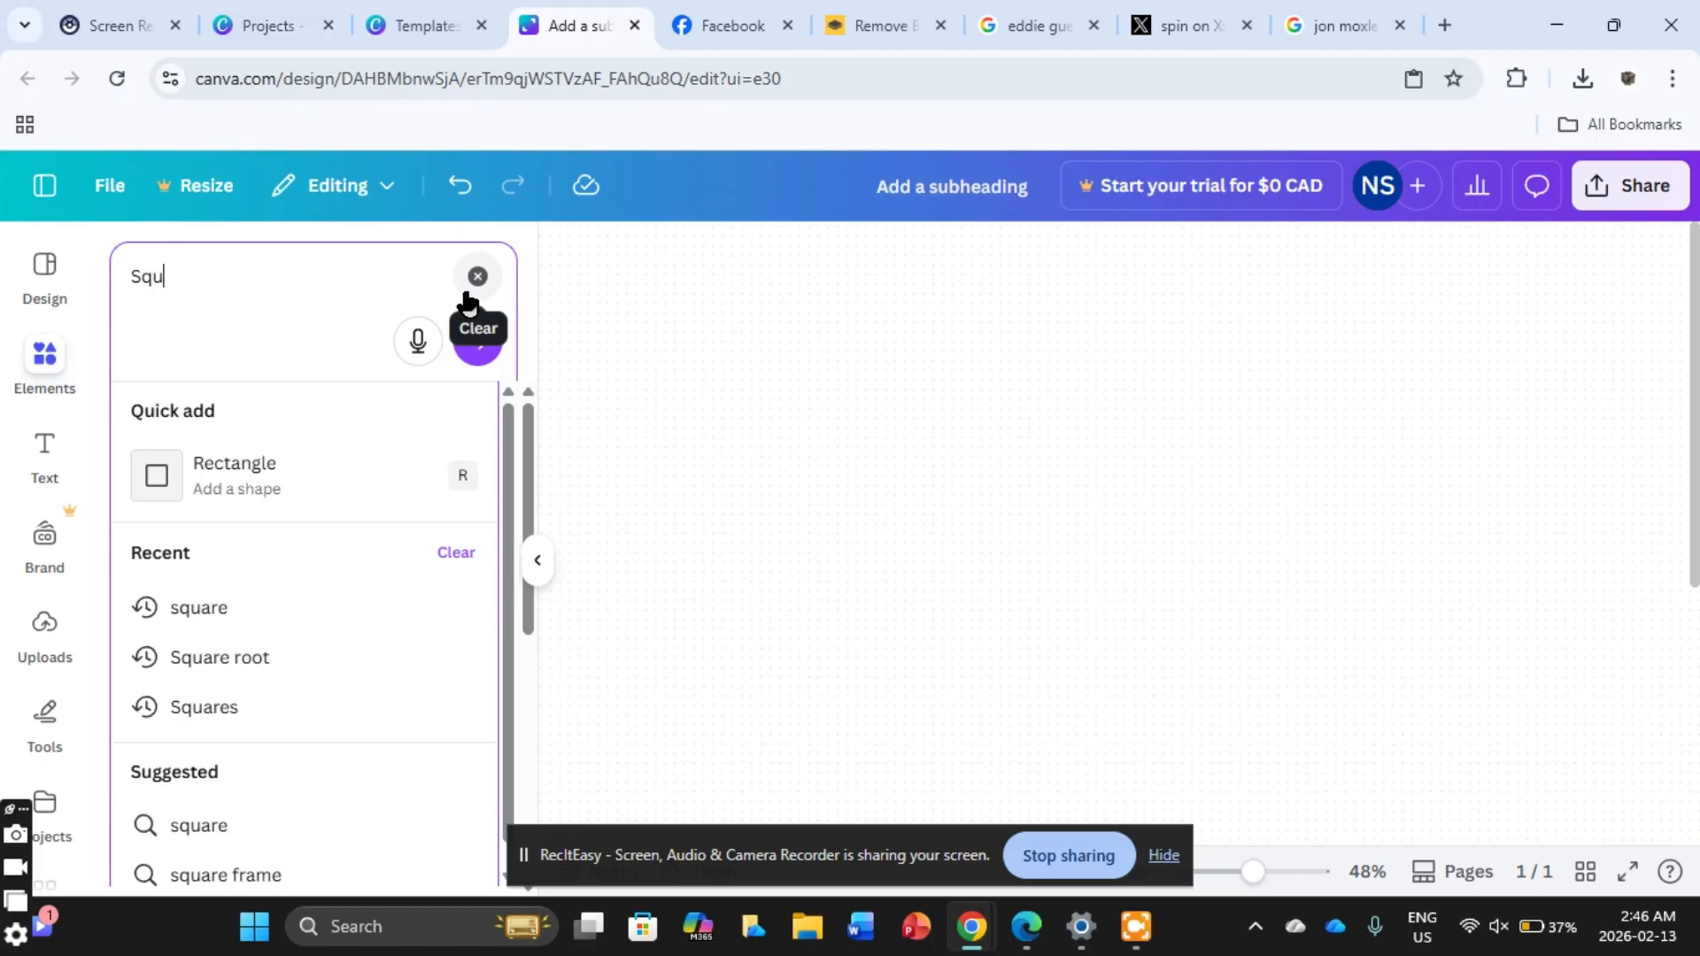
type("are")
key("Return")
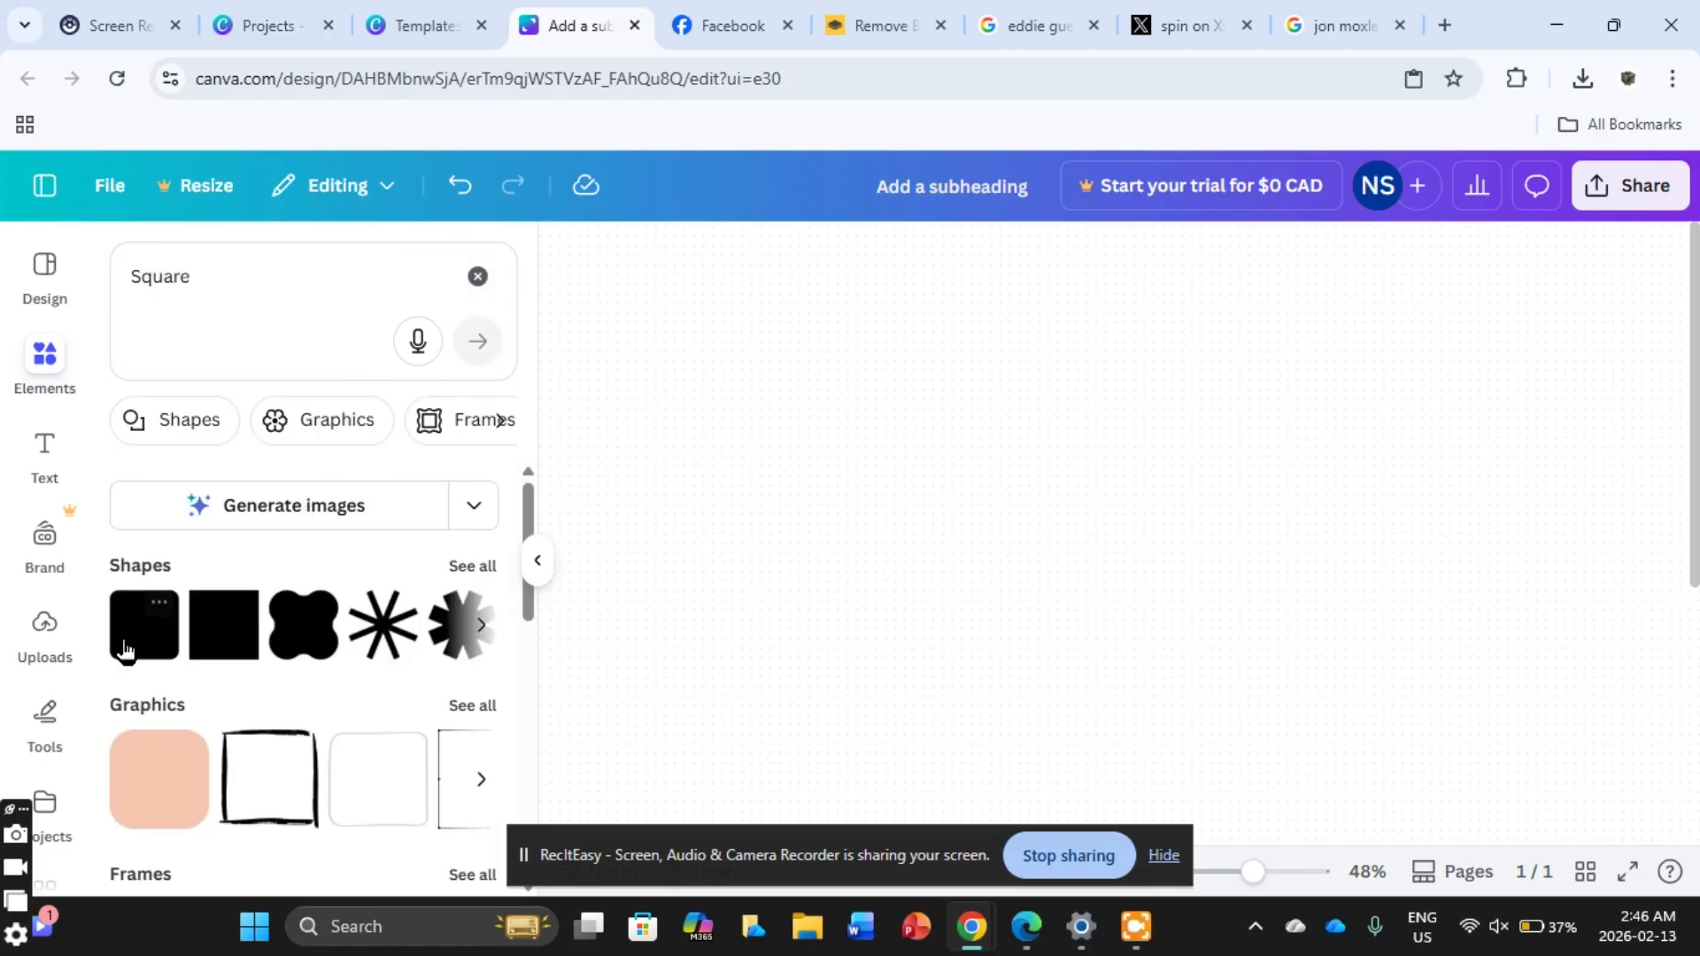
Step: Add the sharp-cornered square shape on the empty canvas area and stretch it into a large, wide dark red rectangle
left_click(225, 648)
left_click_drag(1063, 478, 624, 346)
mouse_move(870, 443)
left_mouse_down()
mouse_move(938, 489)
mouse_move(872, 427)
left_mouse_up()
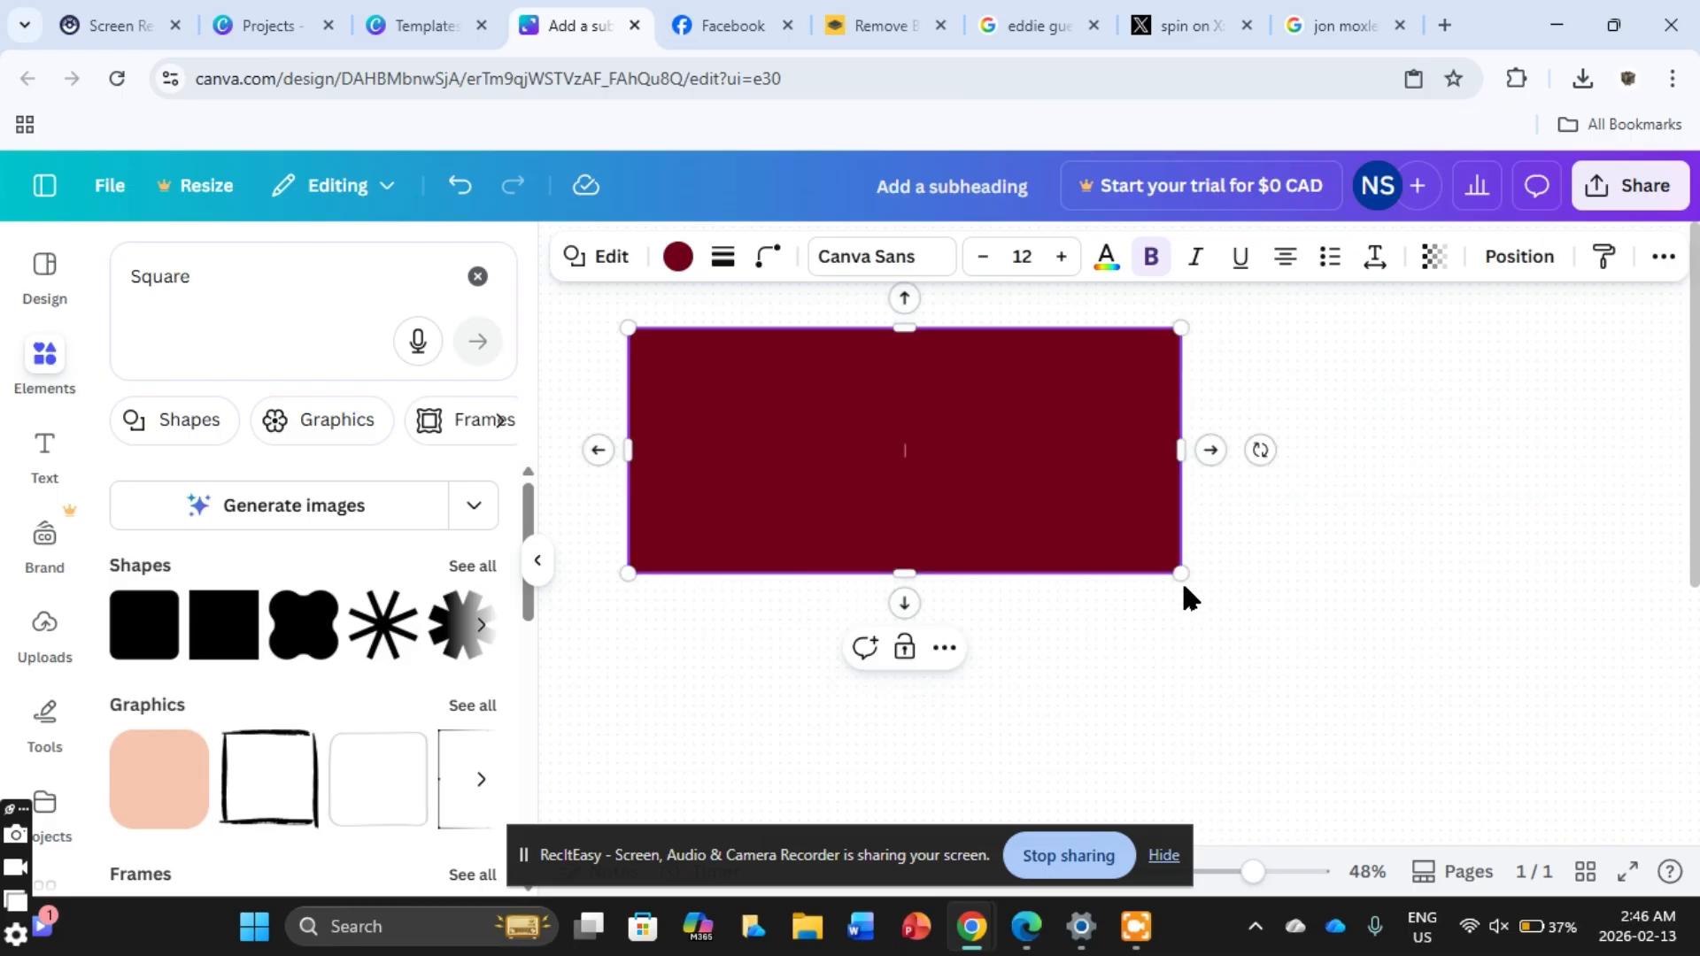
left_click_drag(1180, 574, 1583, 794)
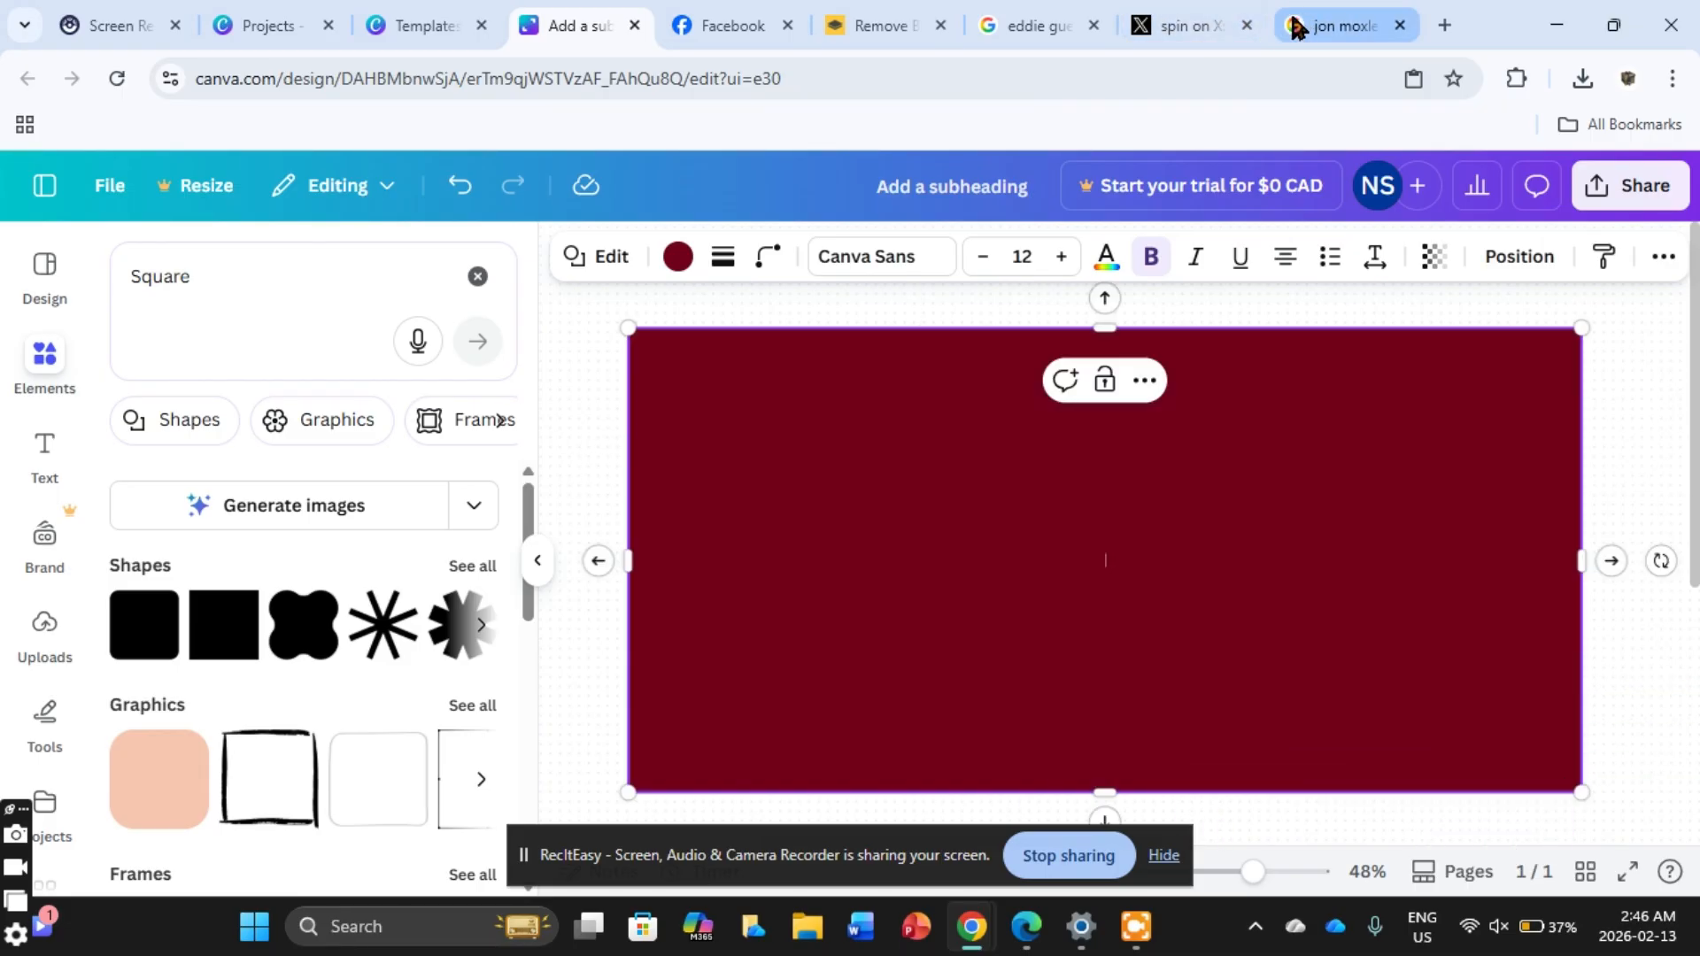
Step: Switch to the X post and save the Eddie Guerrero photo in the black outfit to Downloads as "FQB05FGXEAokO9w (1)"
left_click(1151, 20)
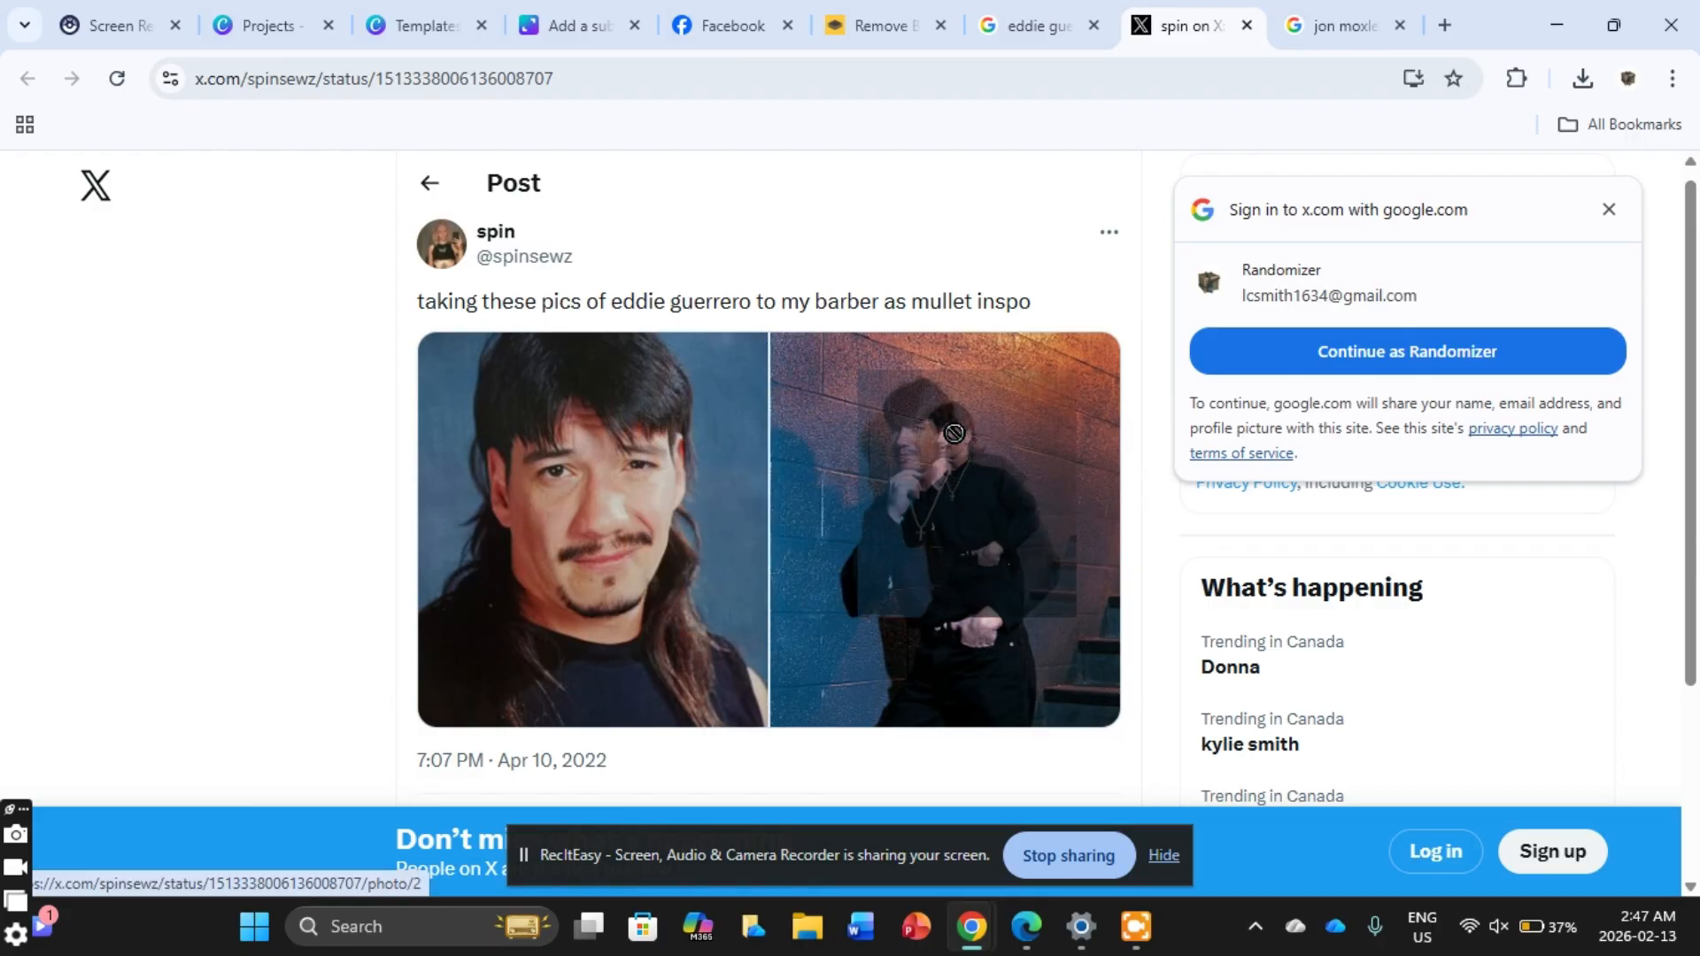
left_click(846, 20)
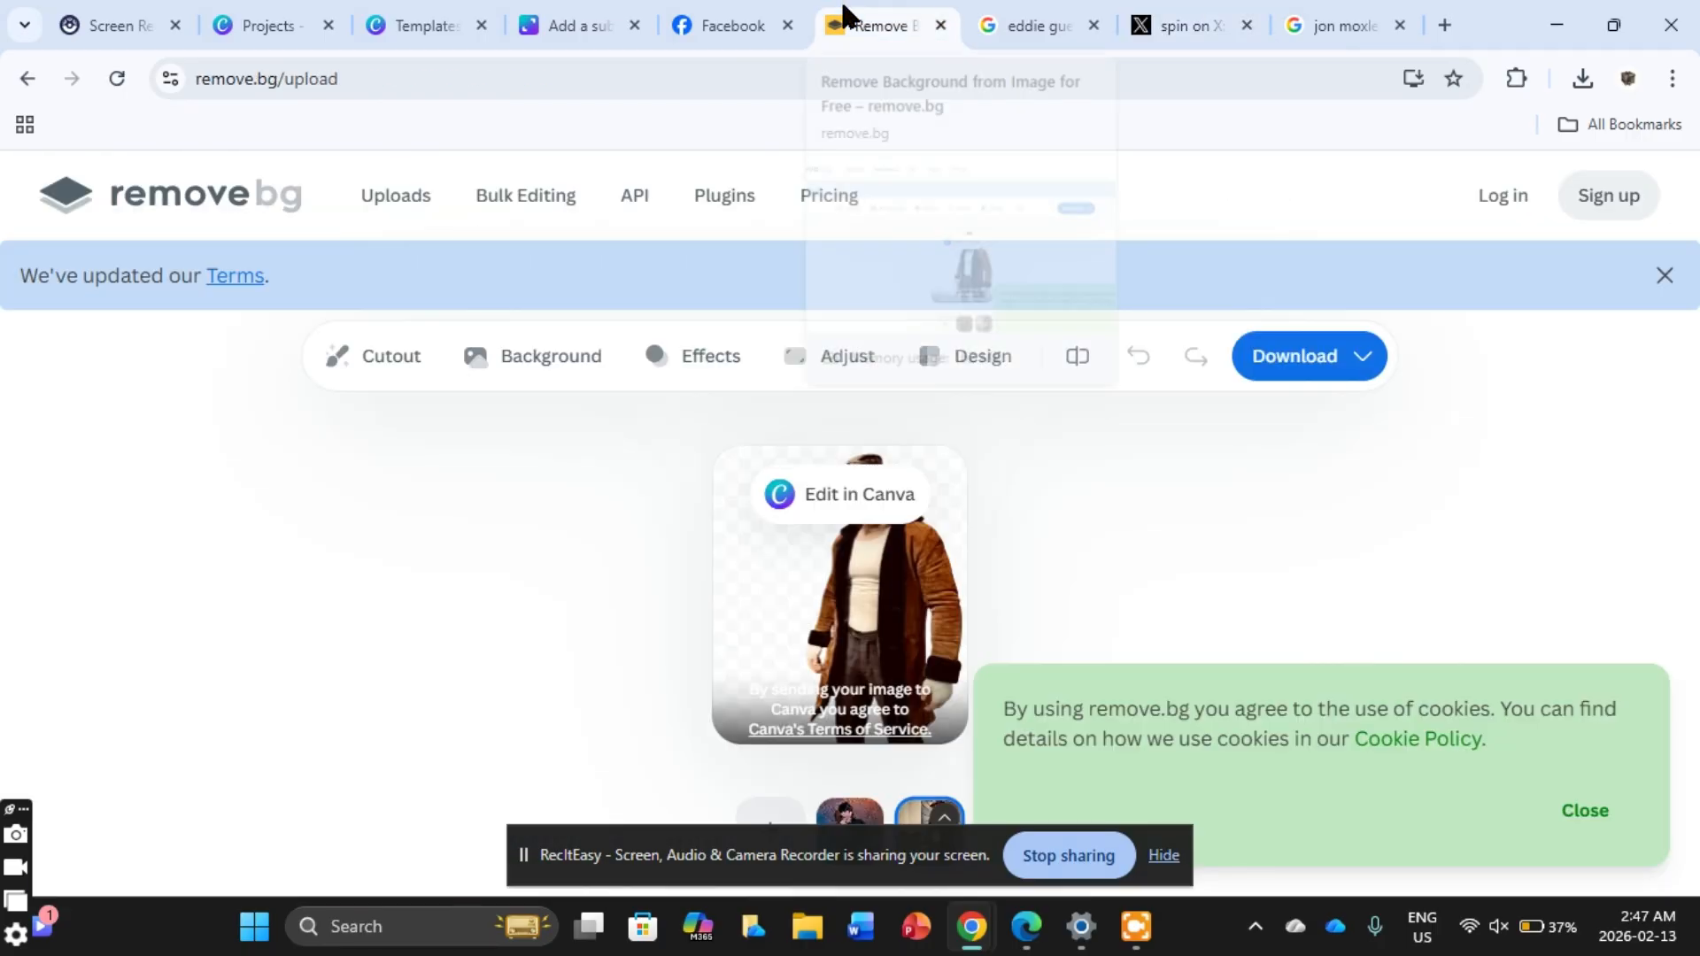
left_click(1176, 25)
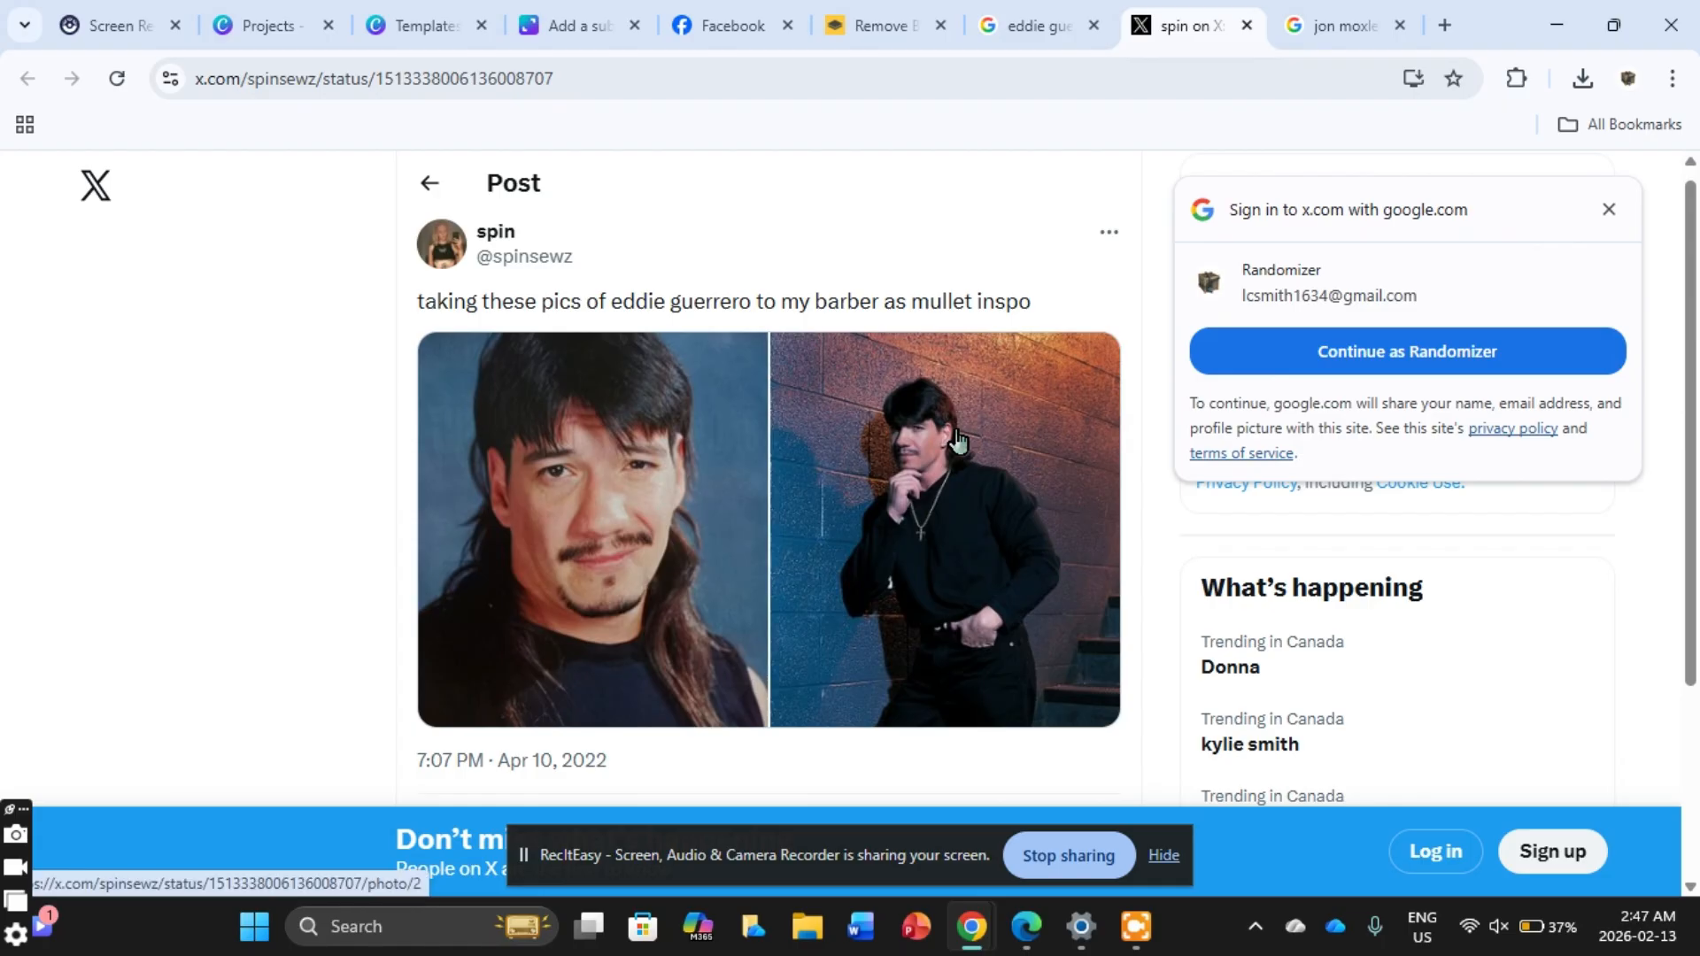
left_click(872, 26)
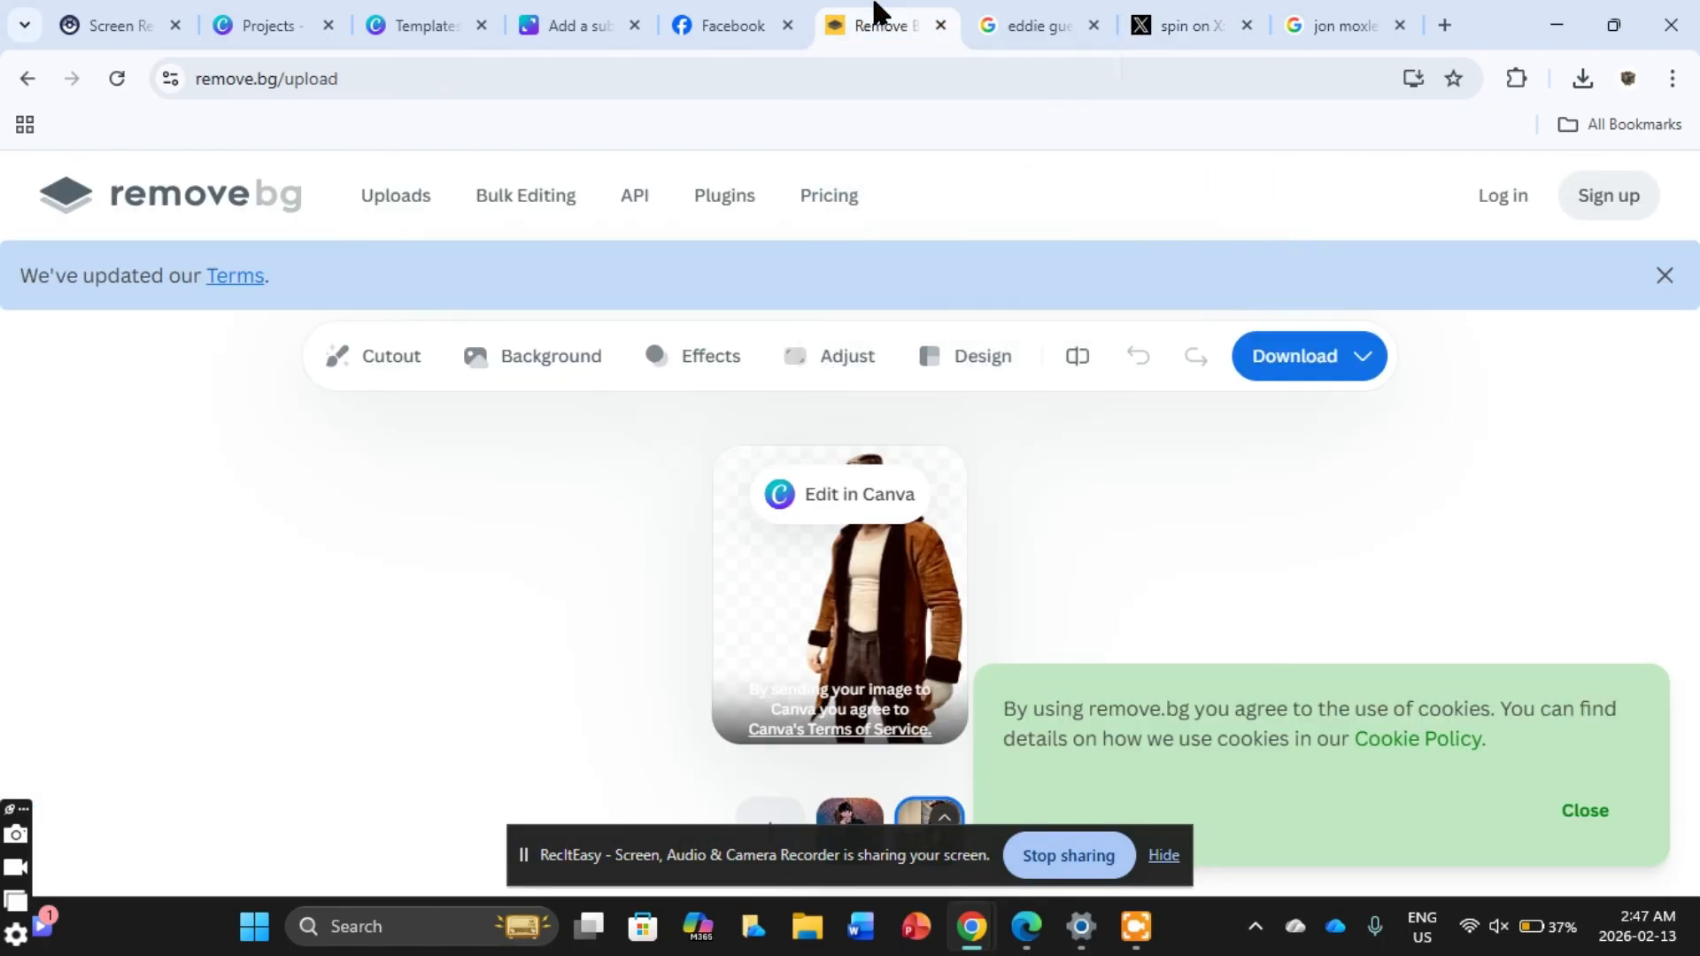
left_click(1156, 25)
right_click(989, 493)
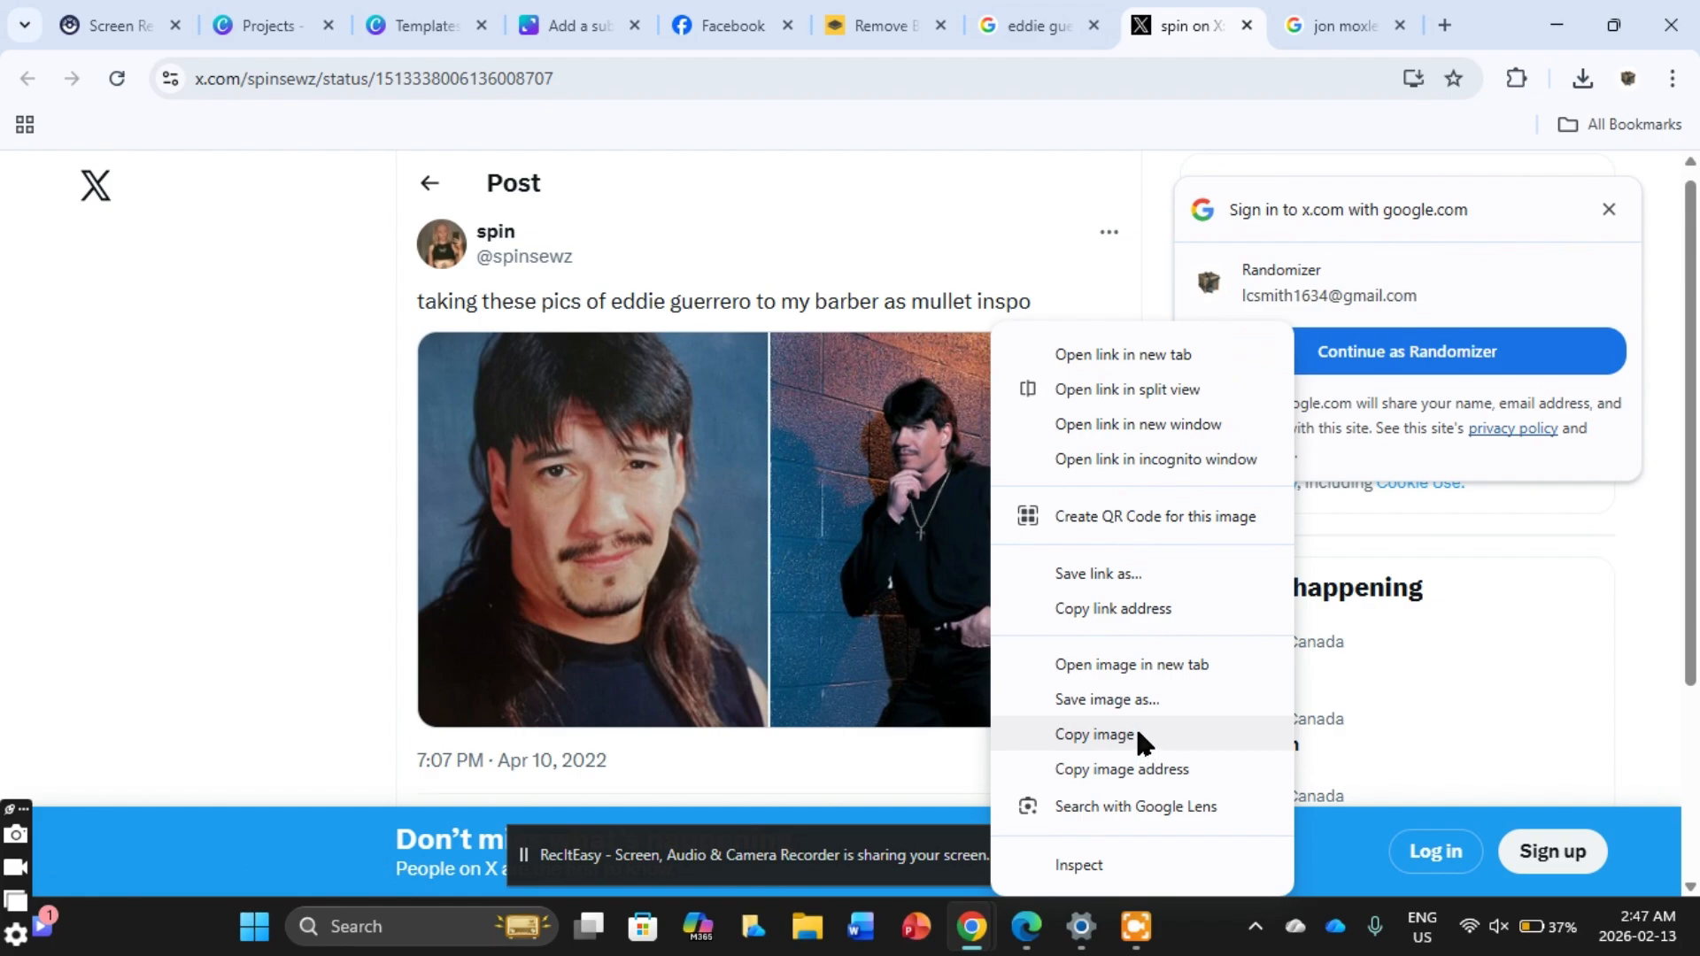
left_click(1144, 702)
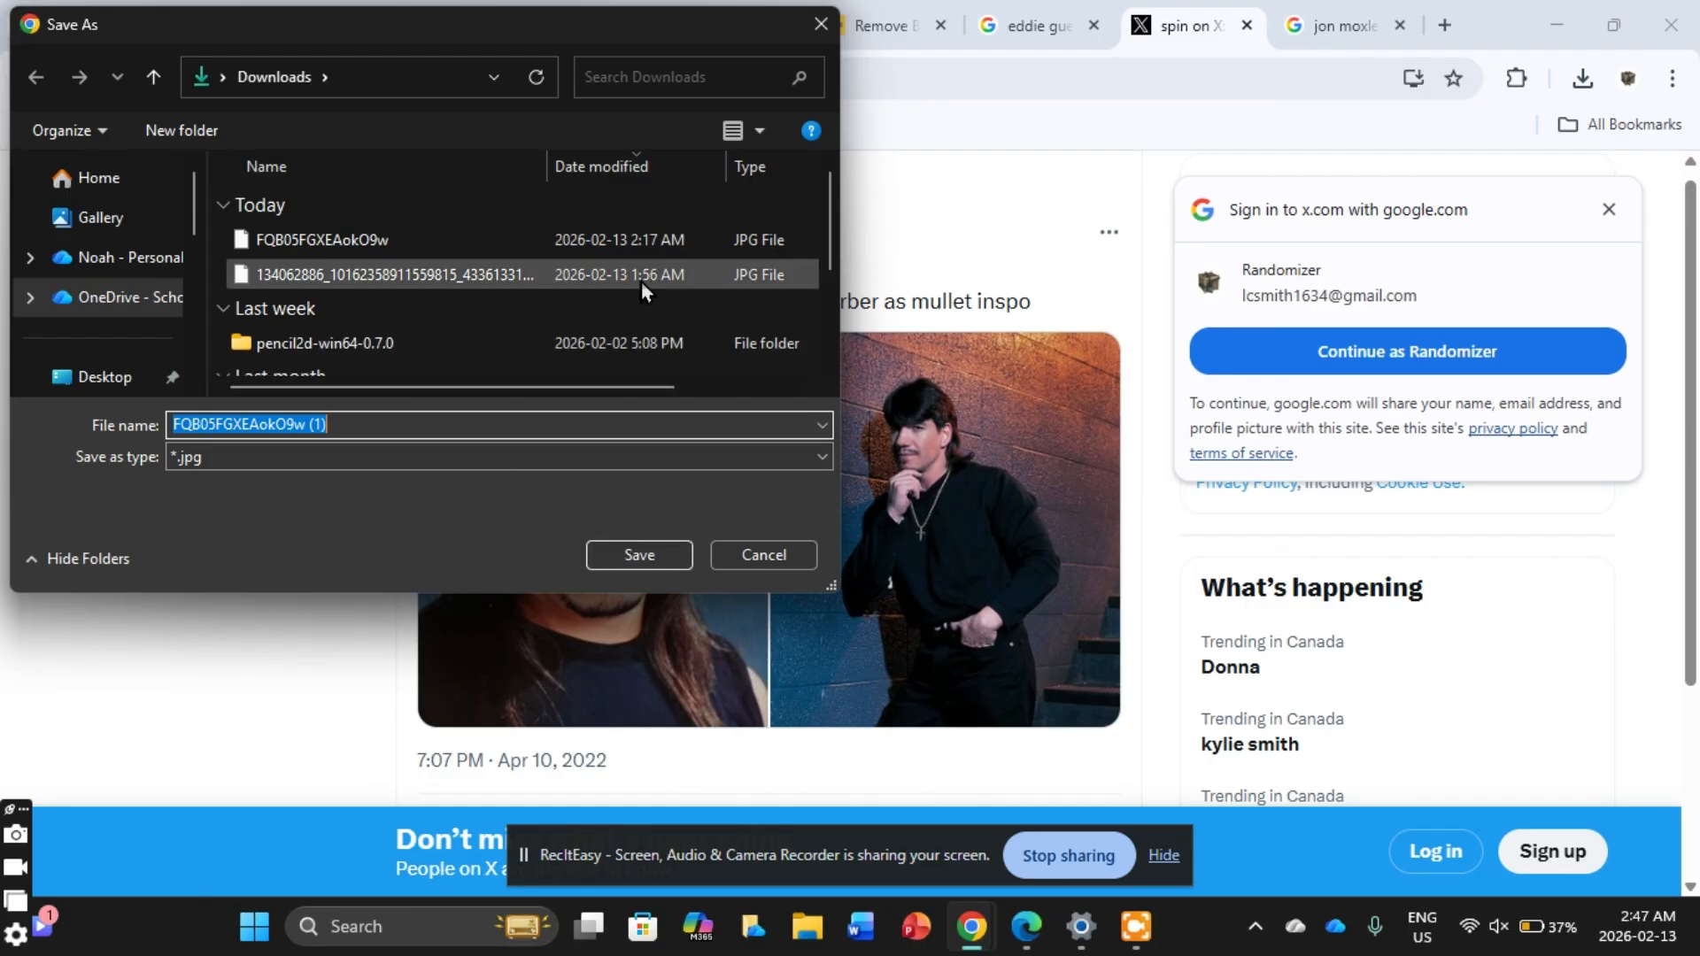
left_click(671, 550)
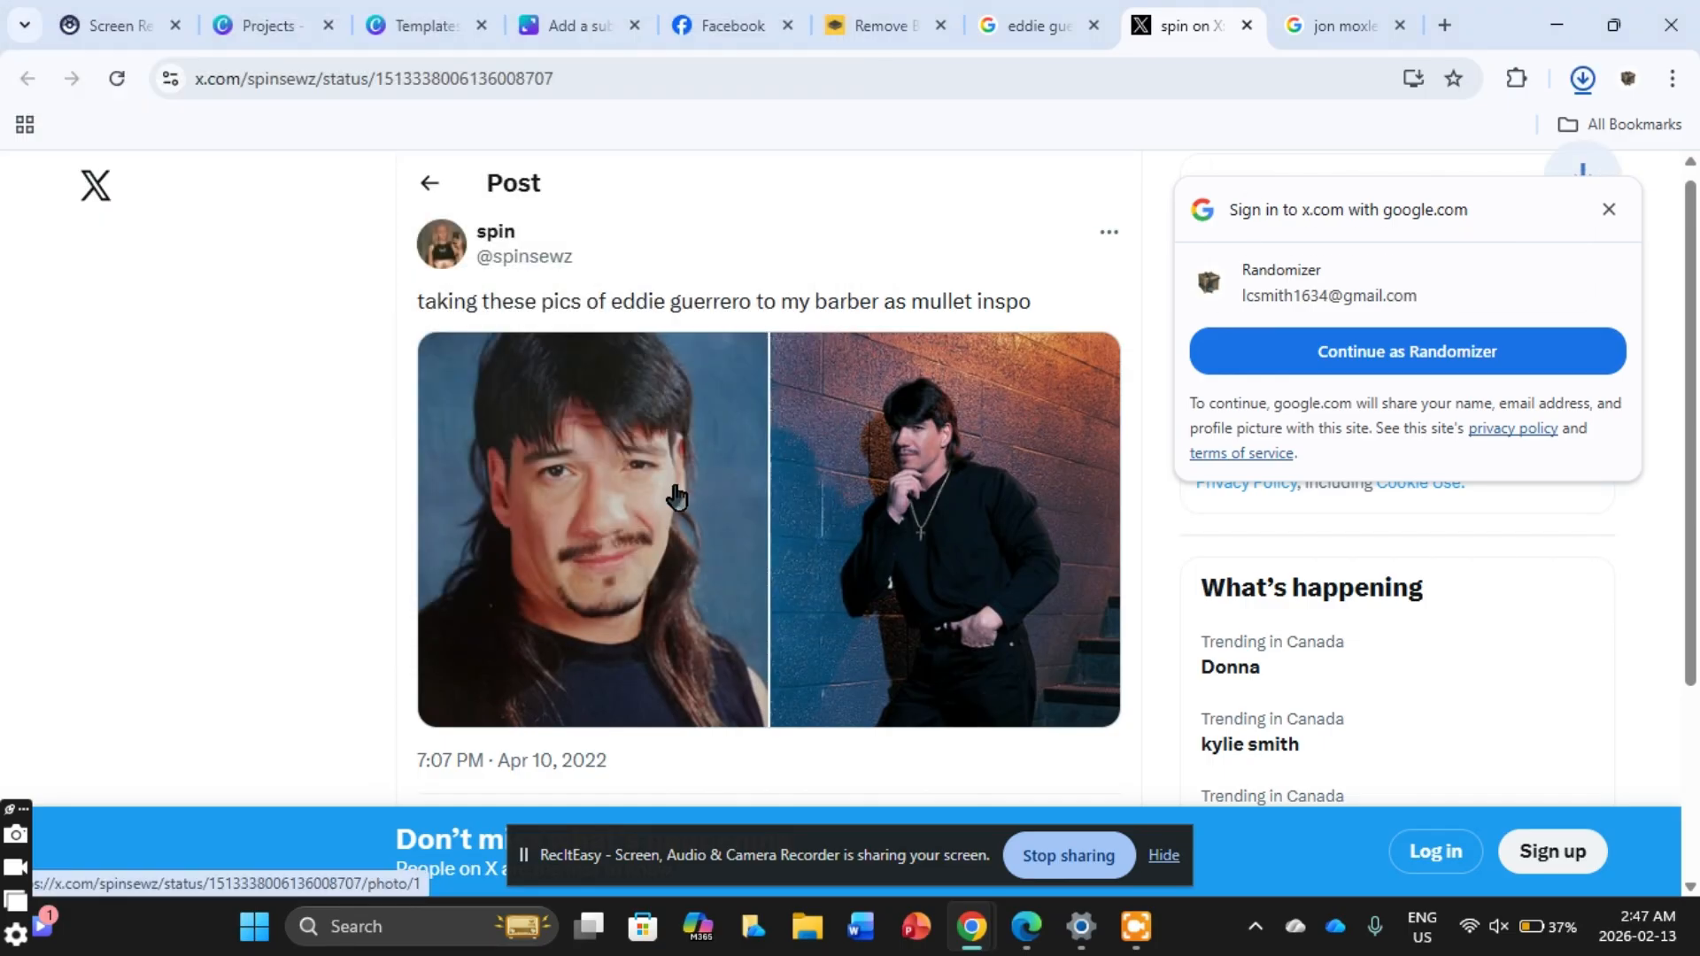
Step: Upload "FQB05FGXEAokO9w (1)" to remove.bg for background removal, dismissing the screen-sharing bar and the cookie notice
left_click(889, 30)
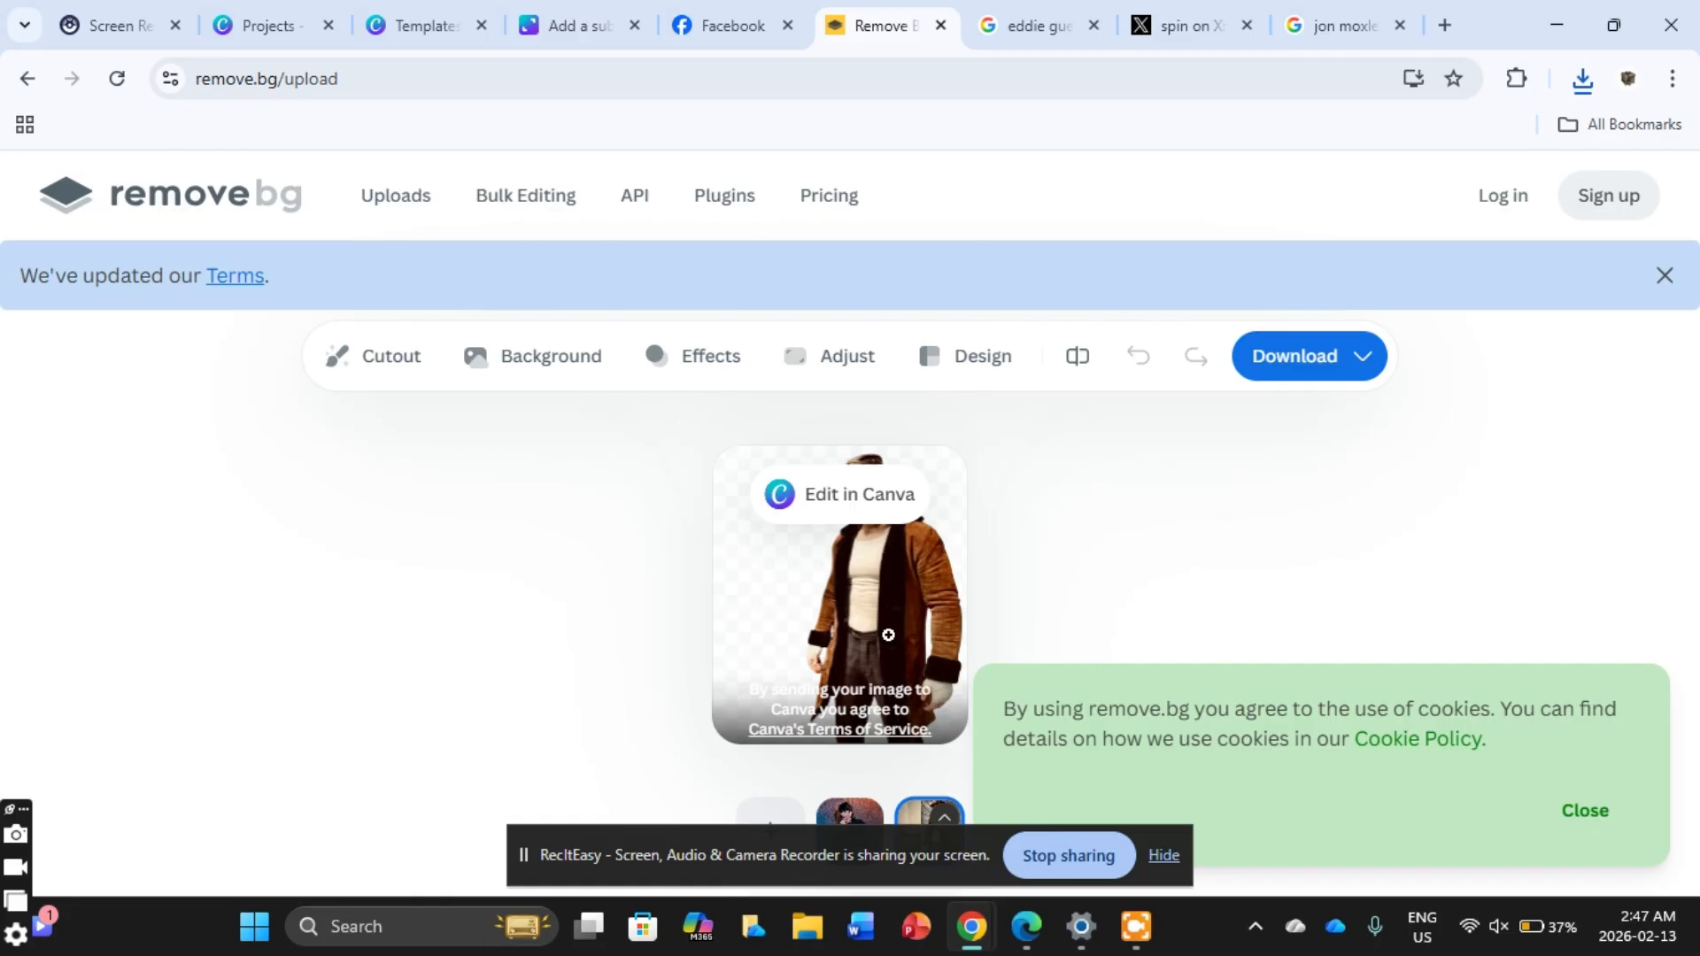
left_click(1163, 855)
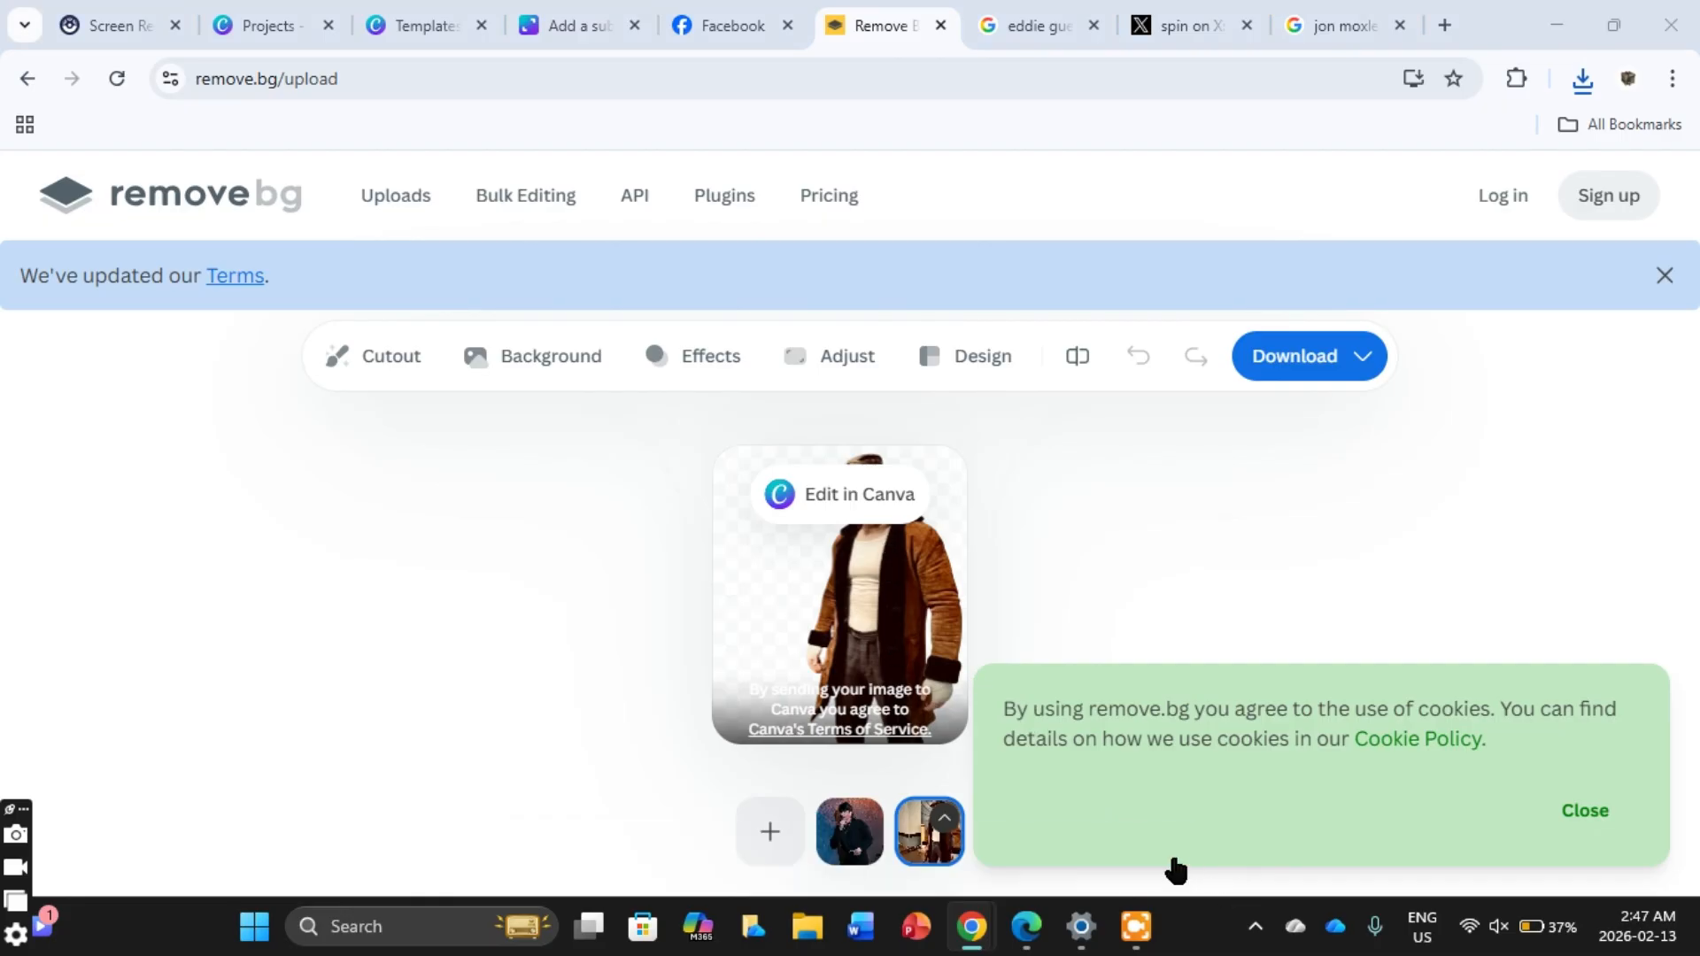
left_click(763, 837)
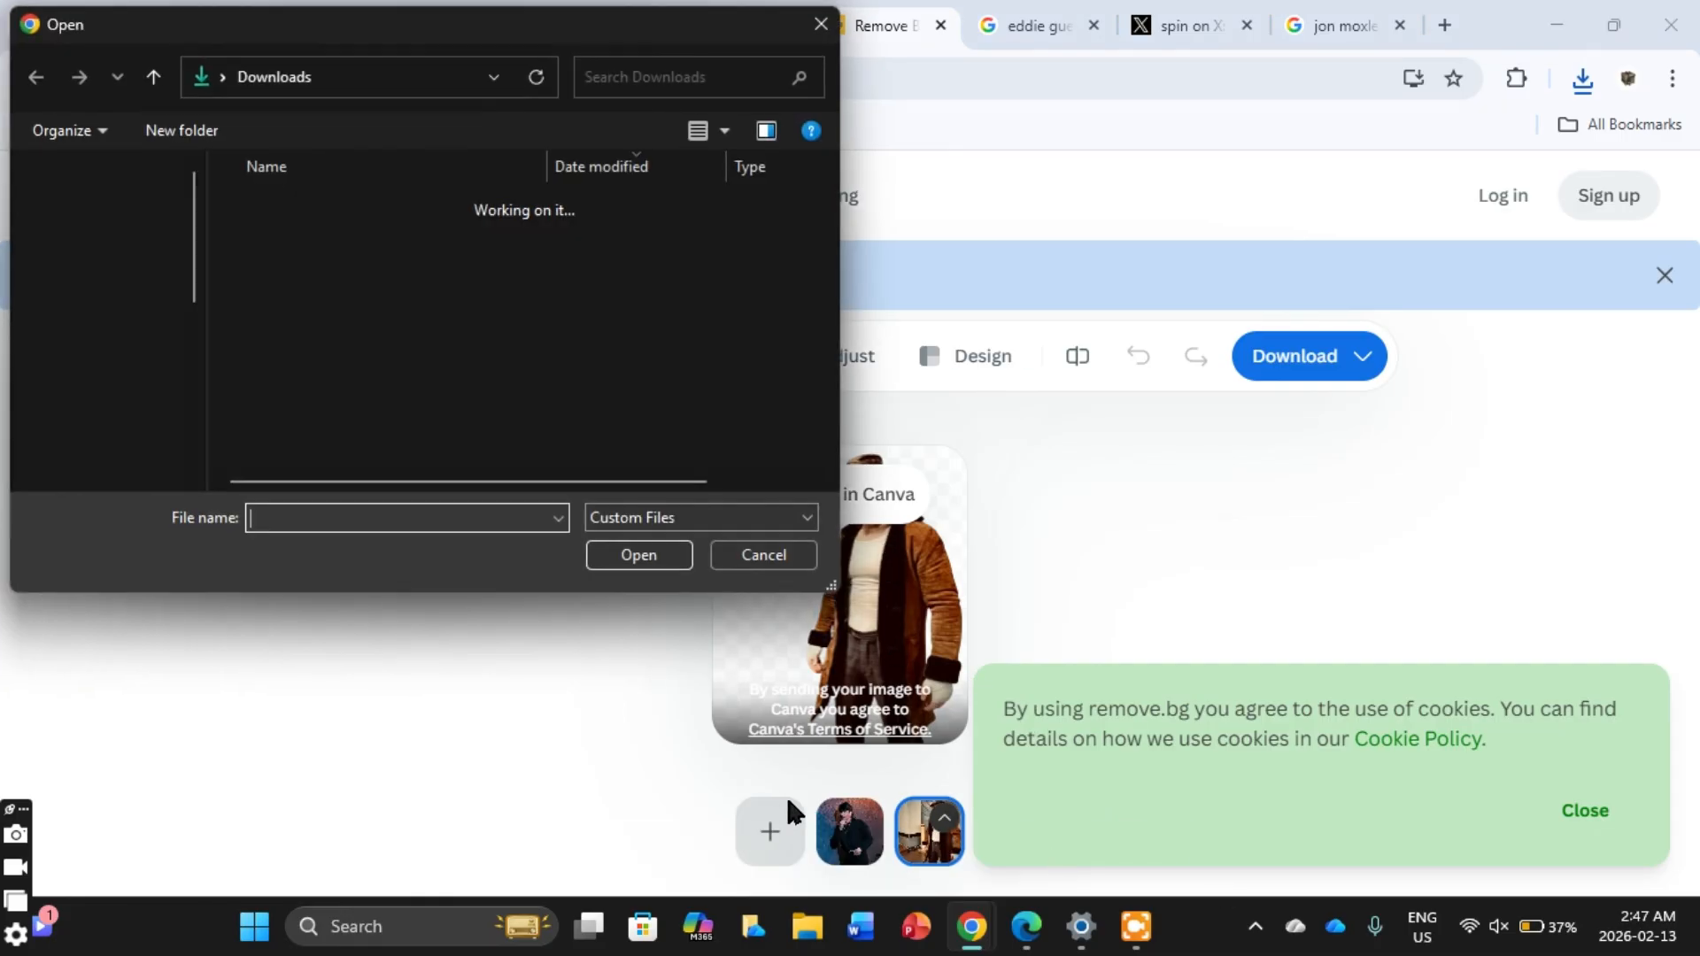
left_click(332, 239)
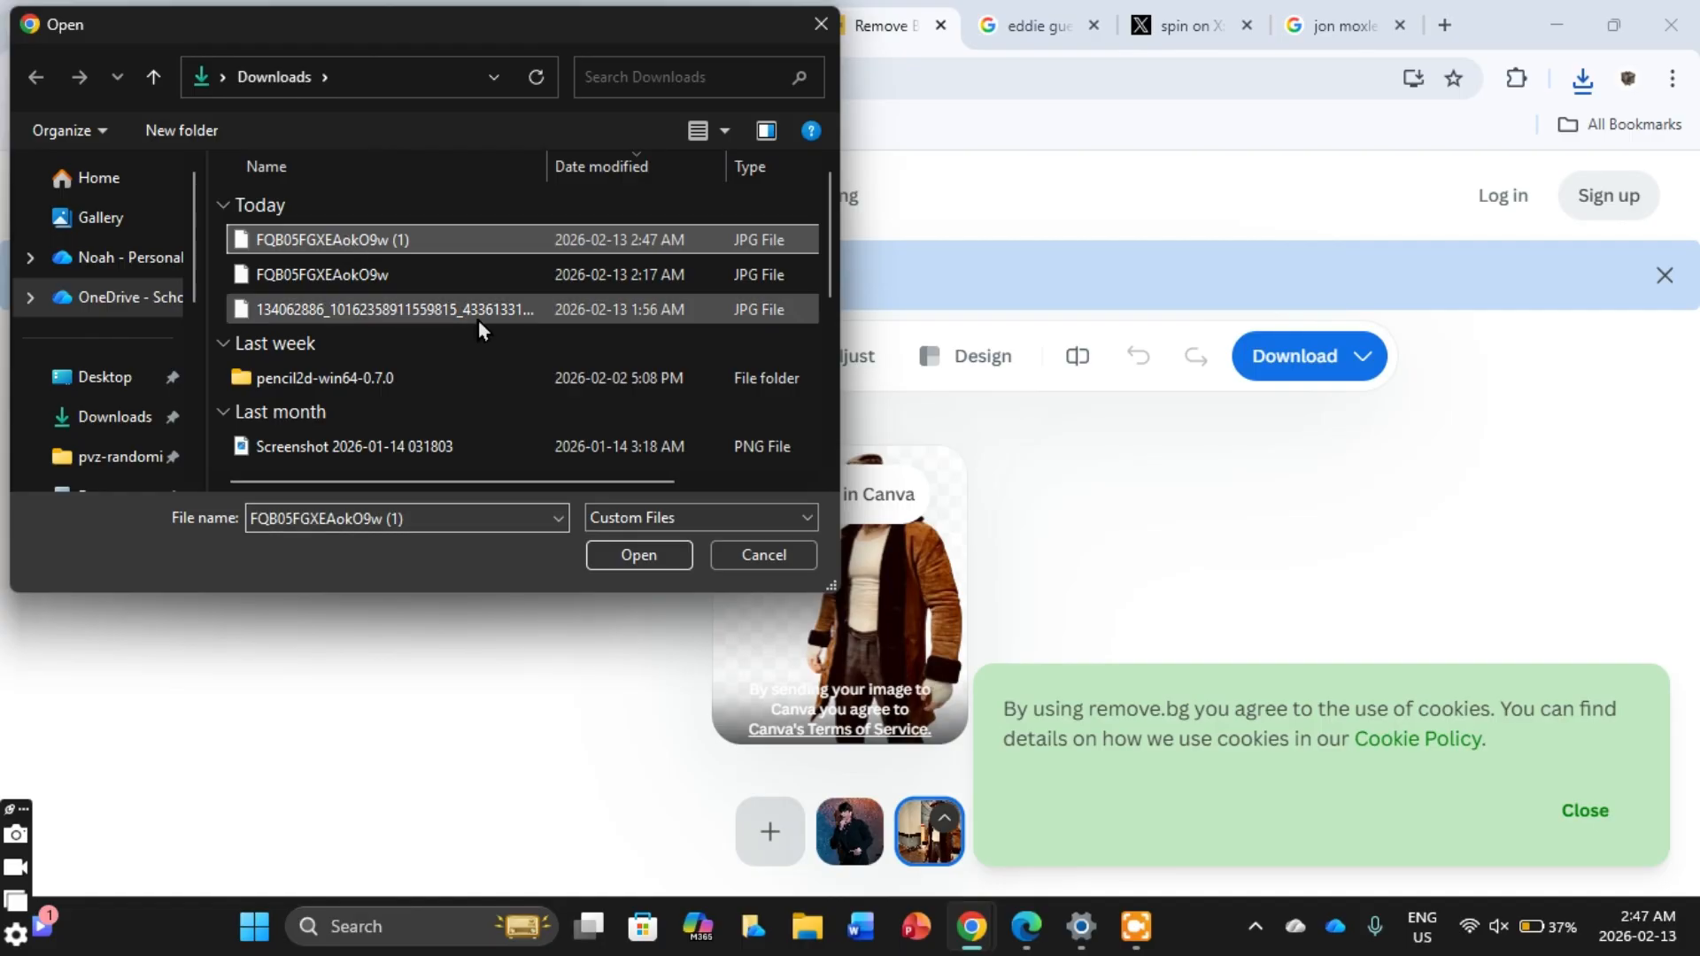
left_click(632, 554)
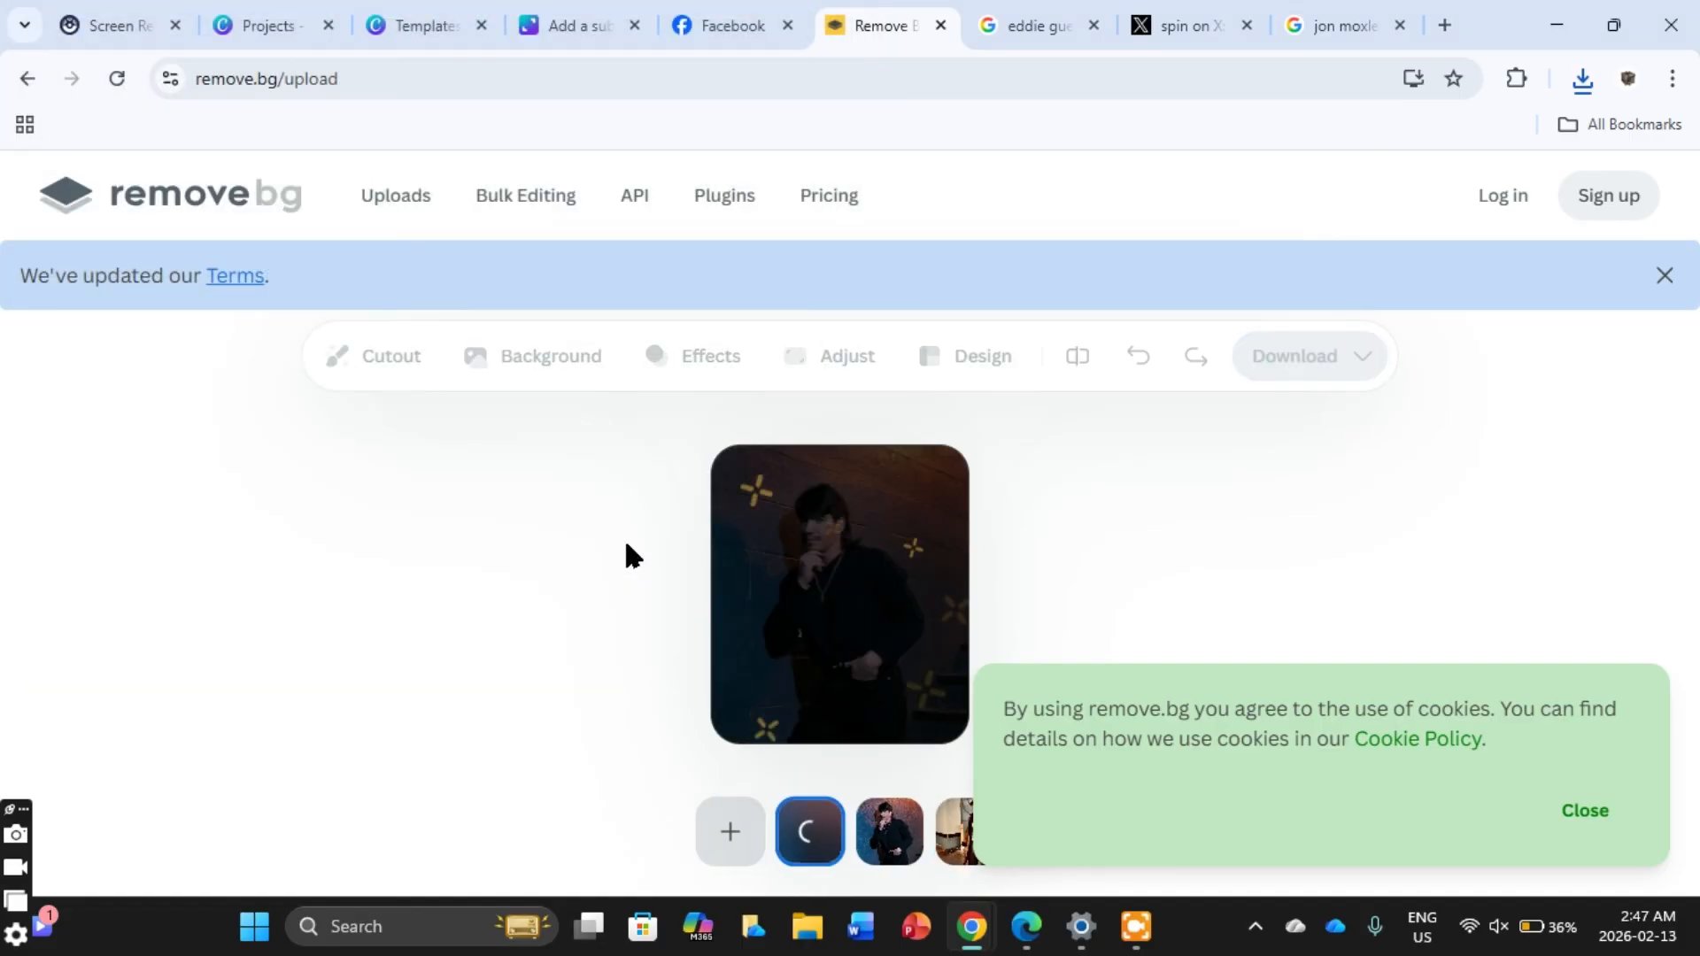
left_click(1585, 811)
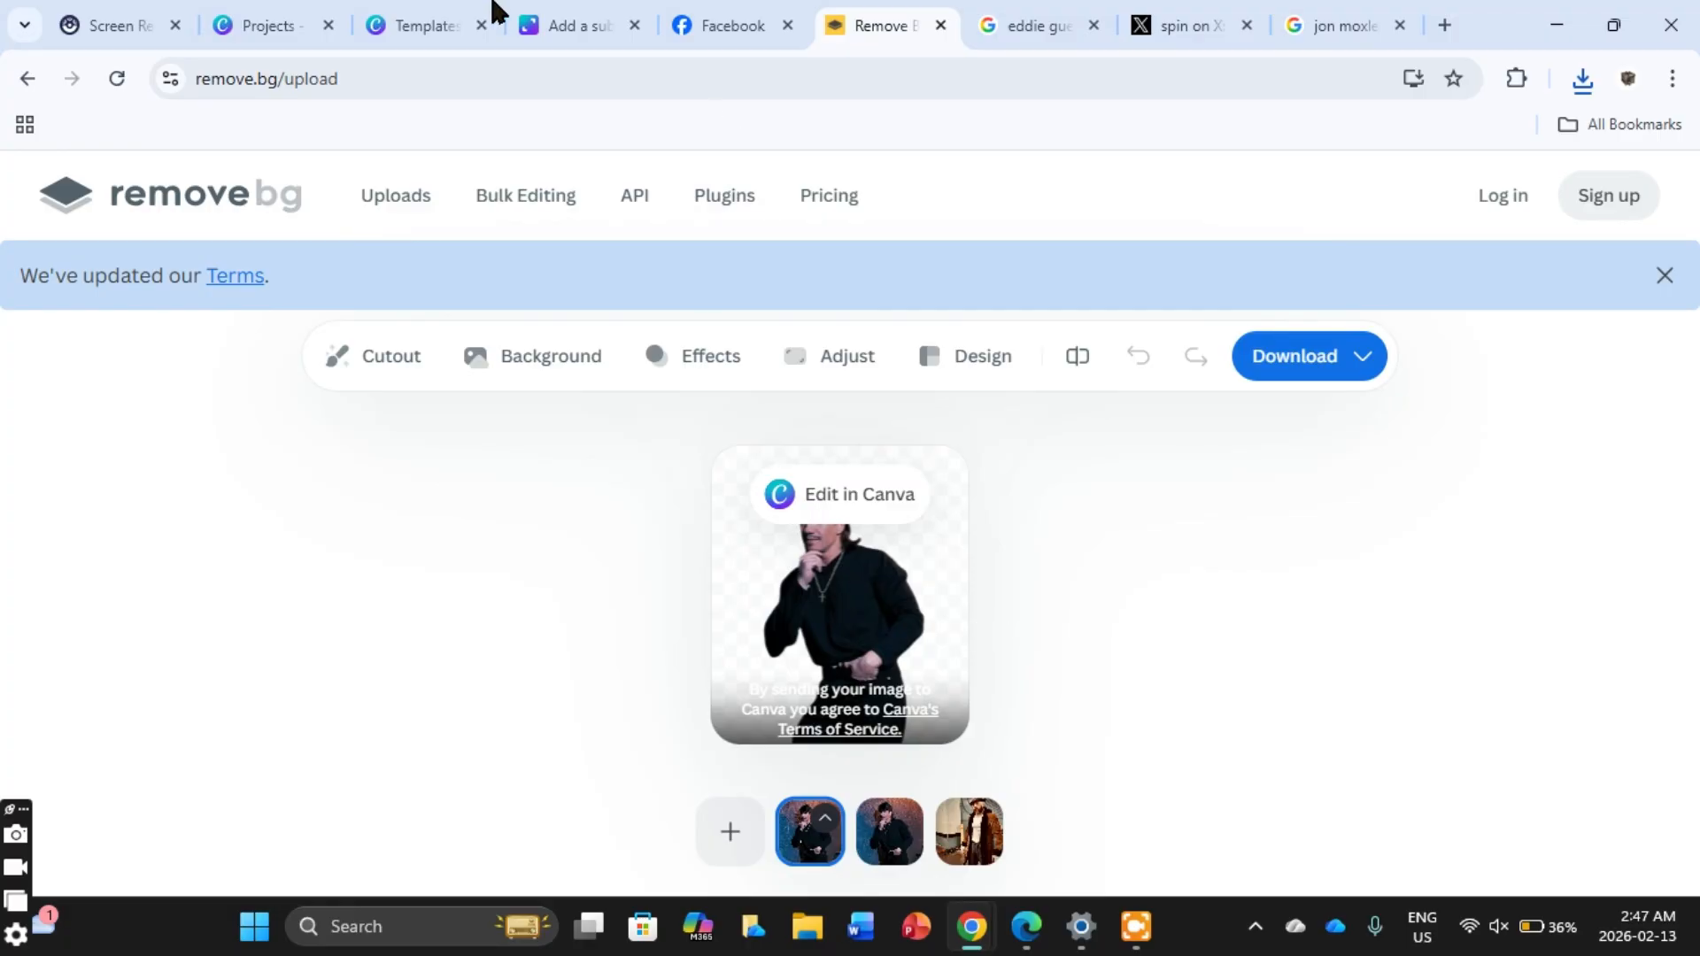
Step: Copy the Eddie Guerrero cutout into the Canva design and place it, enlarged, in the dark red rectangle's lower-right corner
right_click(820, 623)
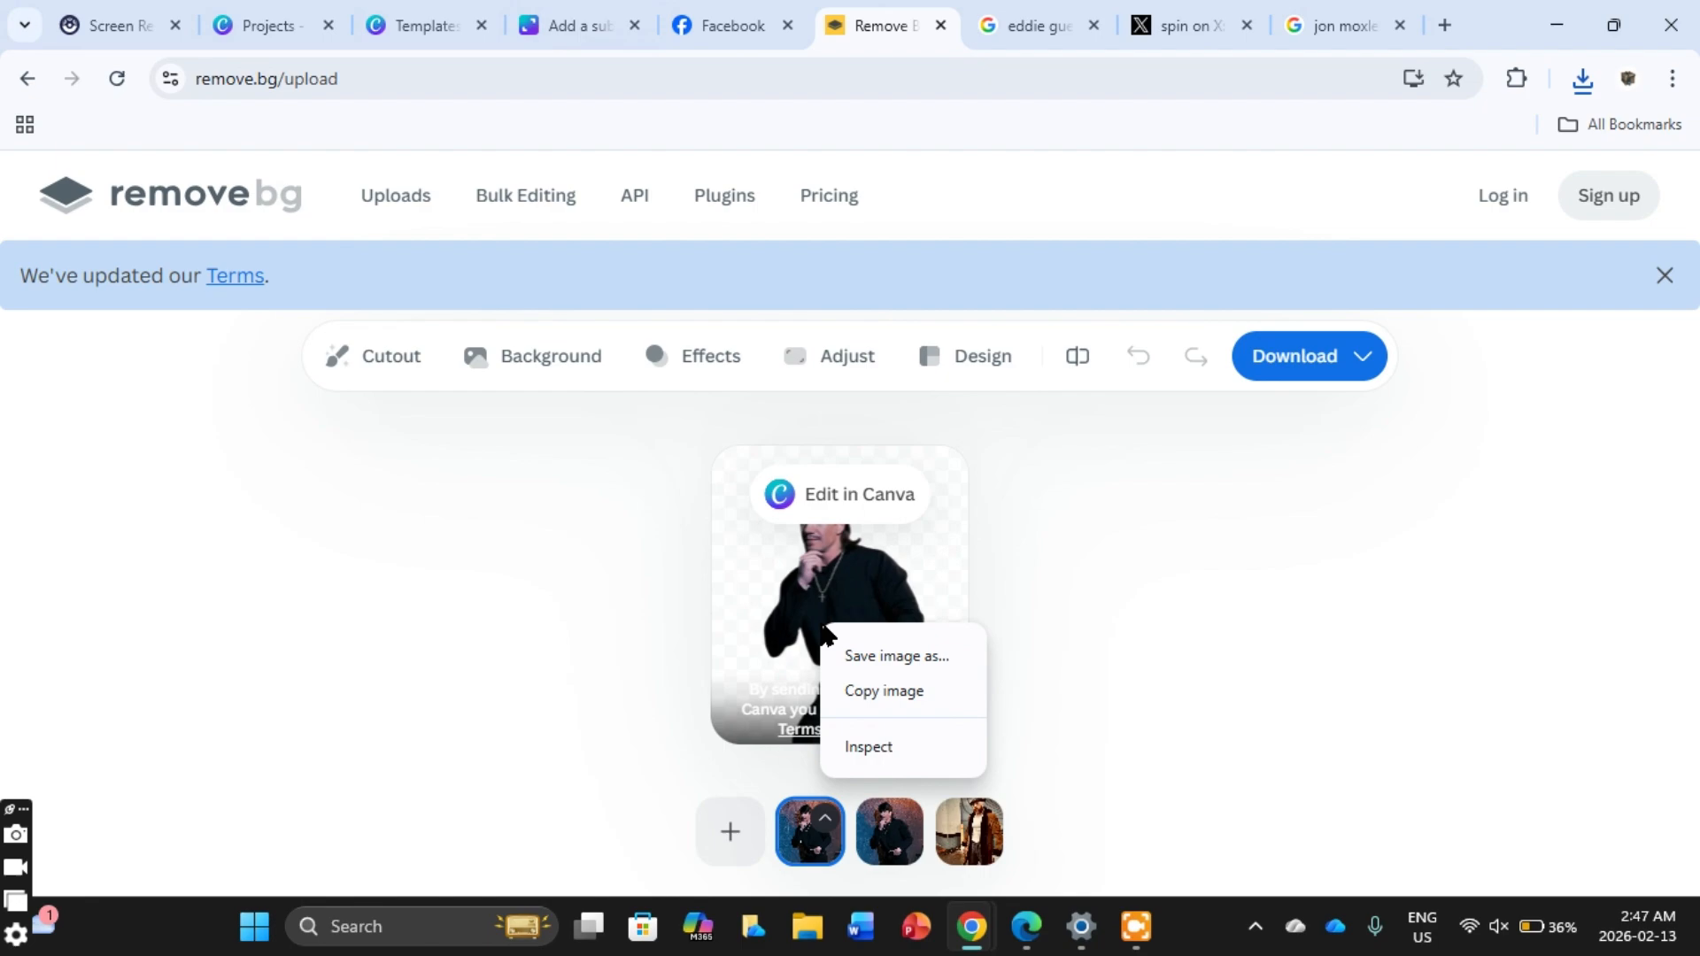
left_click(883, 691)
left_click(569, 20)
left_click(614, 408)
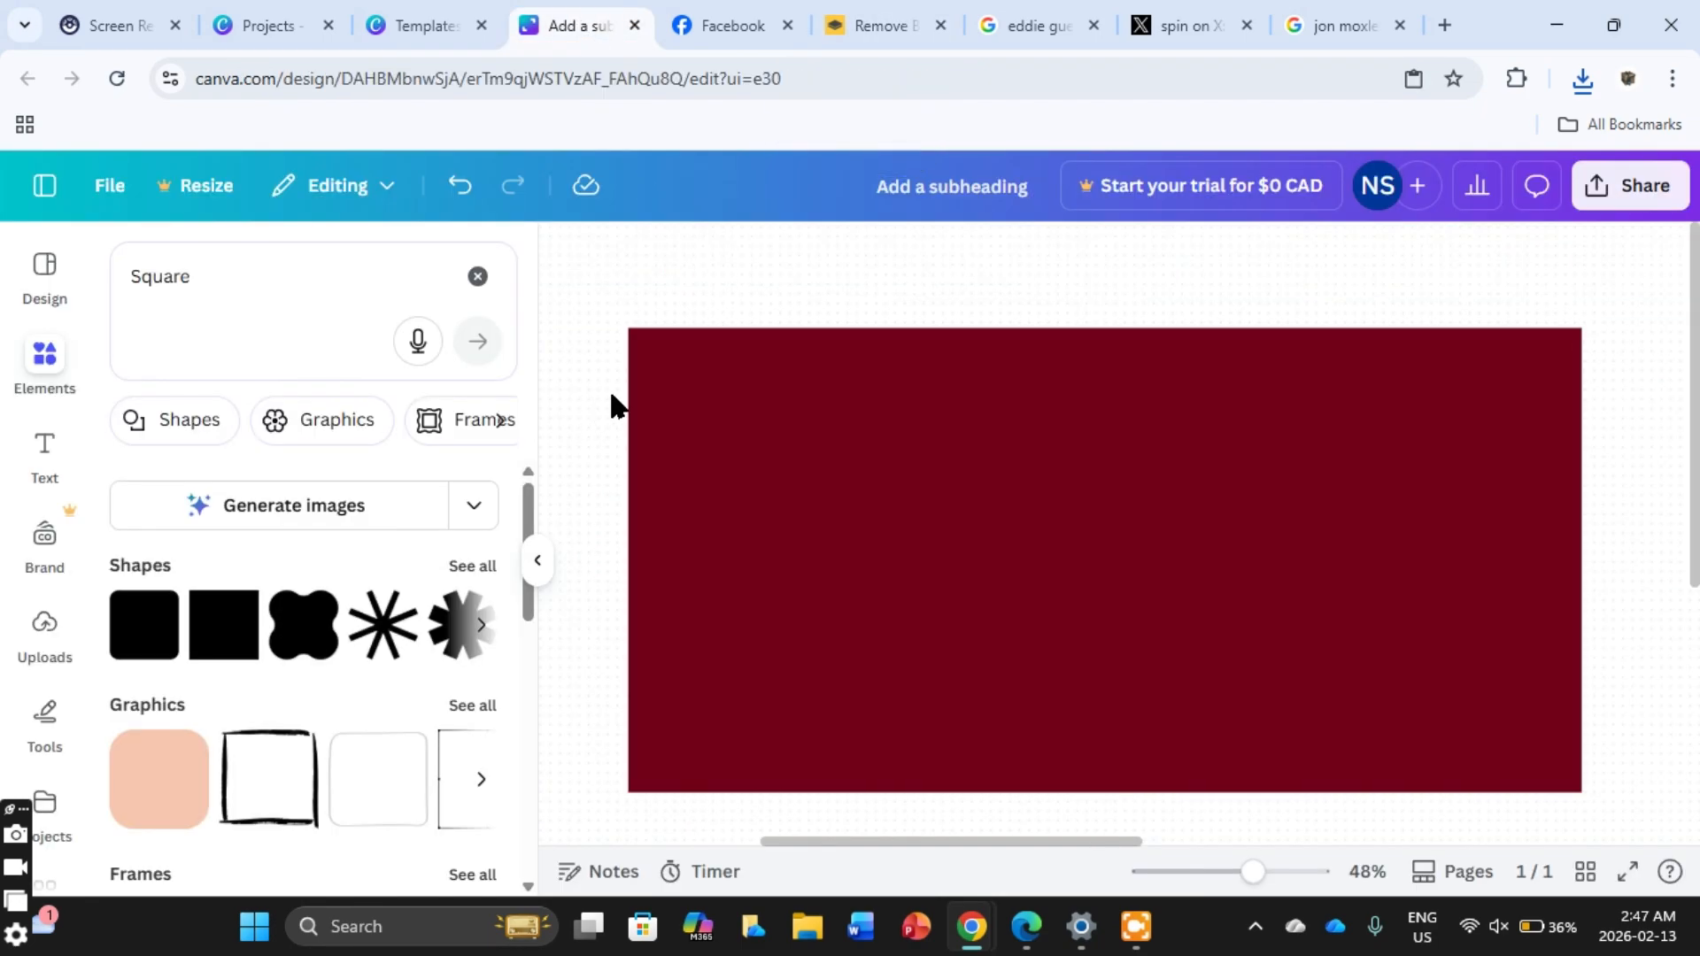
key("ctrl+v")
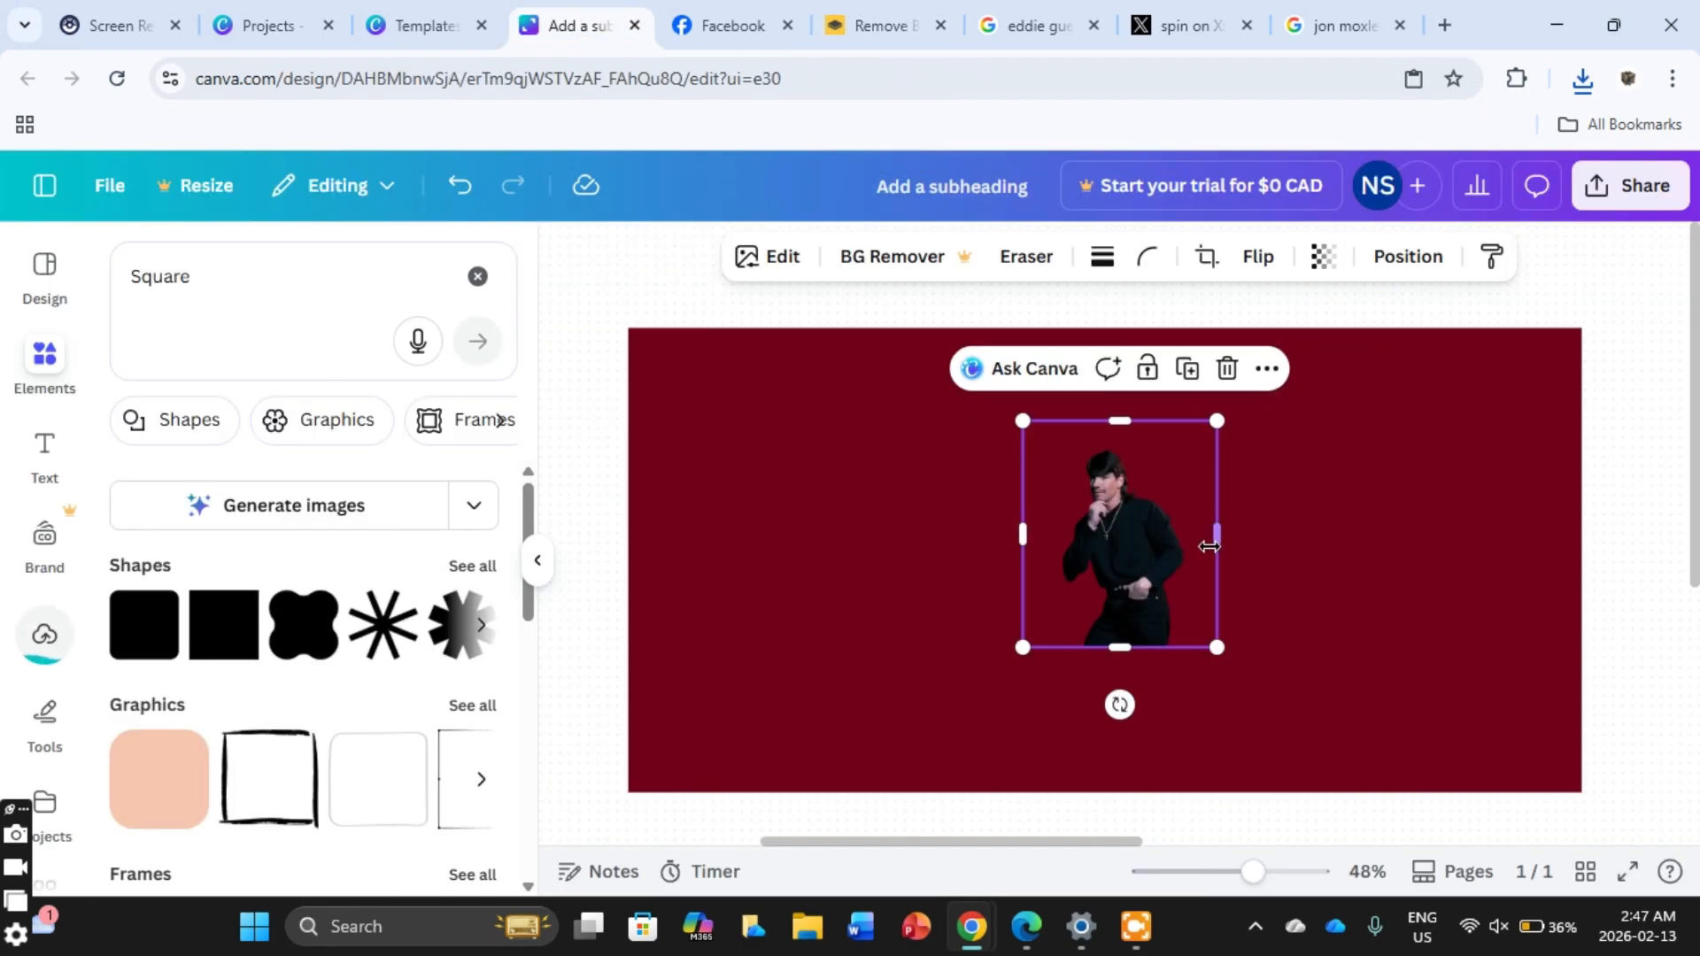
left_click_drag(1216, 420, 1336, 334)
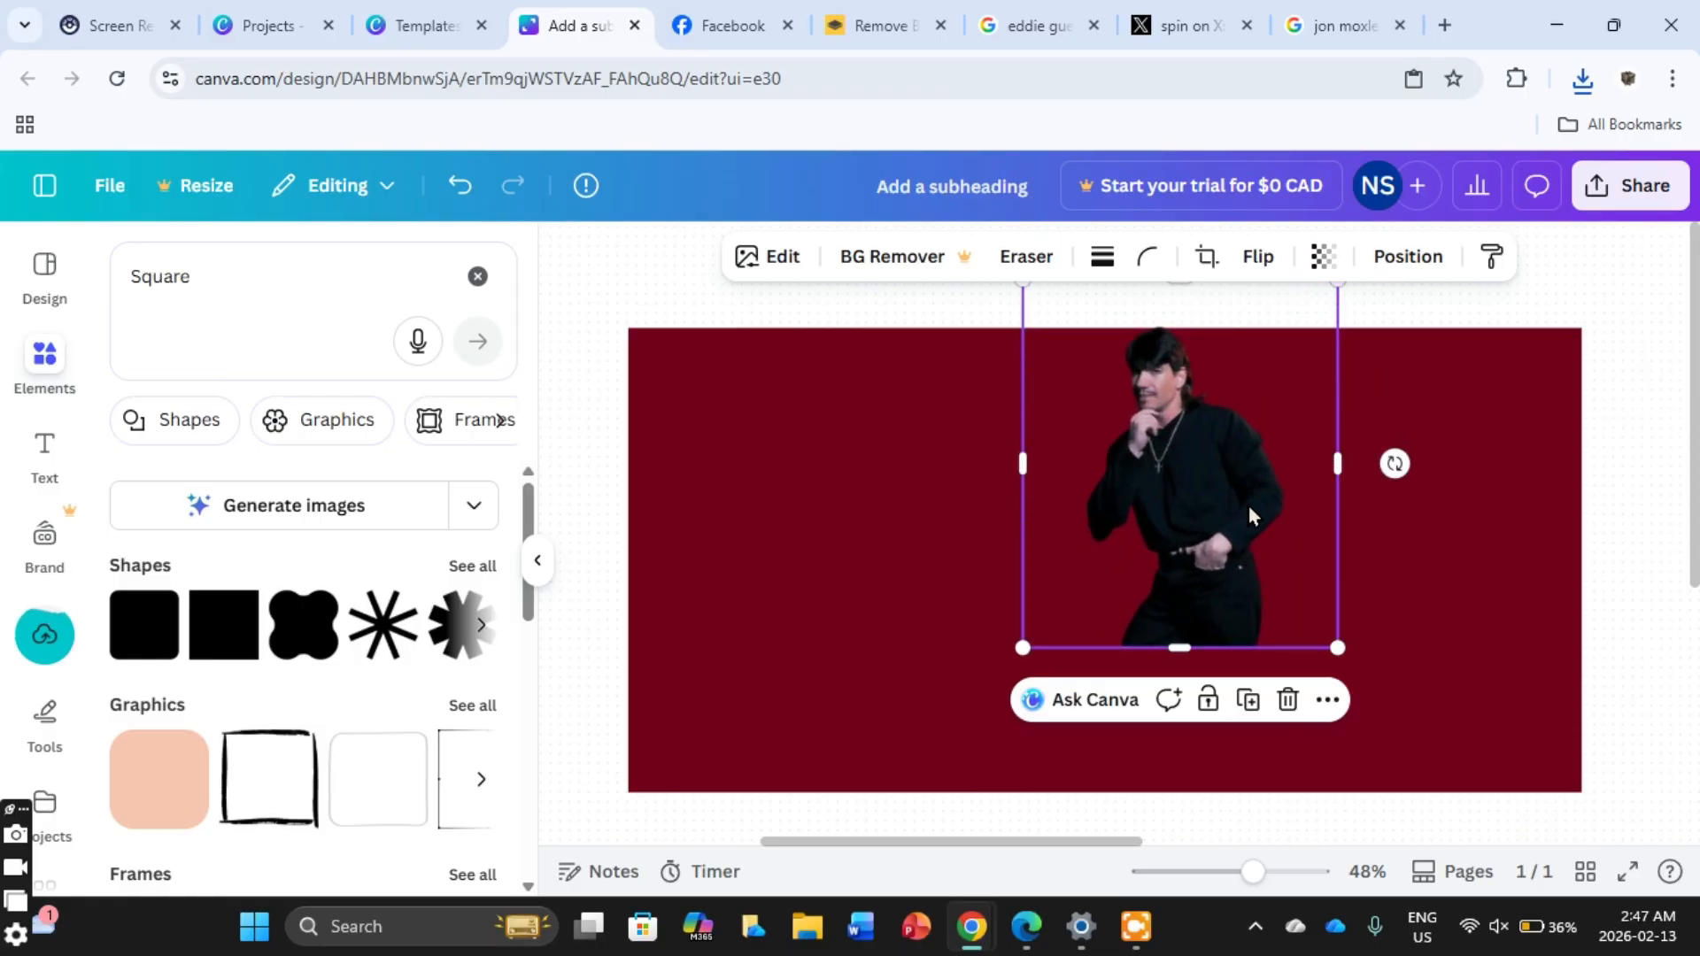
left_click_drag(1248, 502, 1505, 645)
Step: Recolor the dark red rectangle behind the cutout to the custom pink #F17C98, and collapse the side panel
left_click(1052, 567)
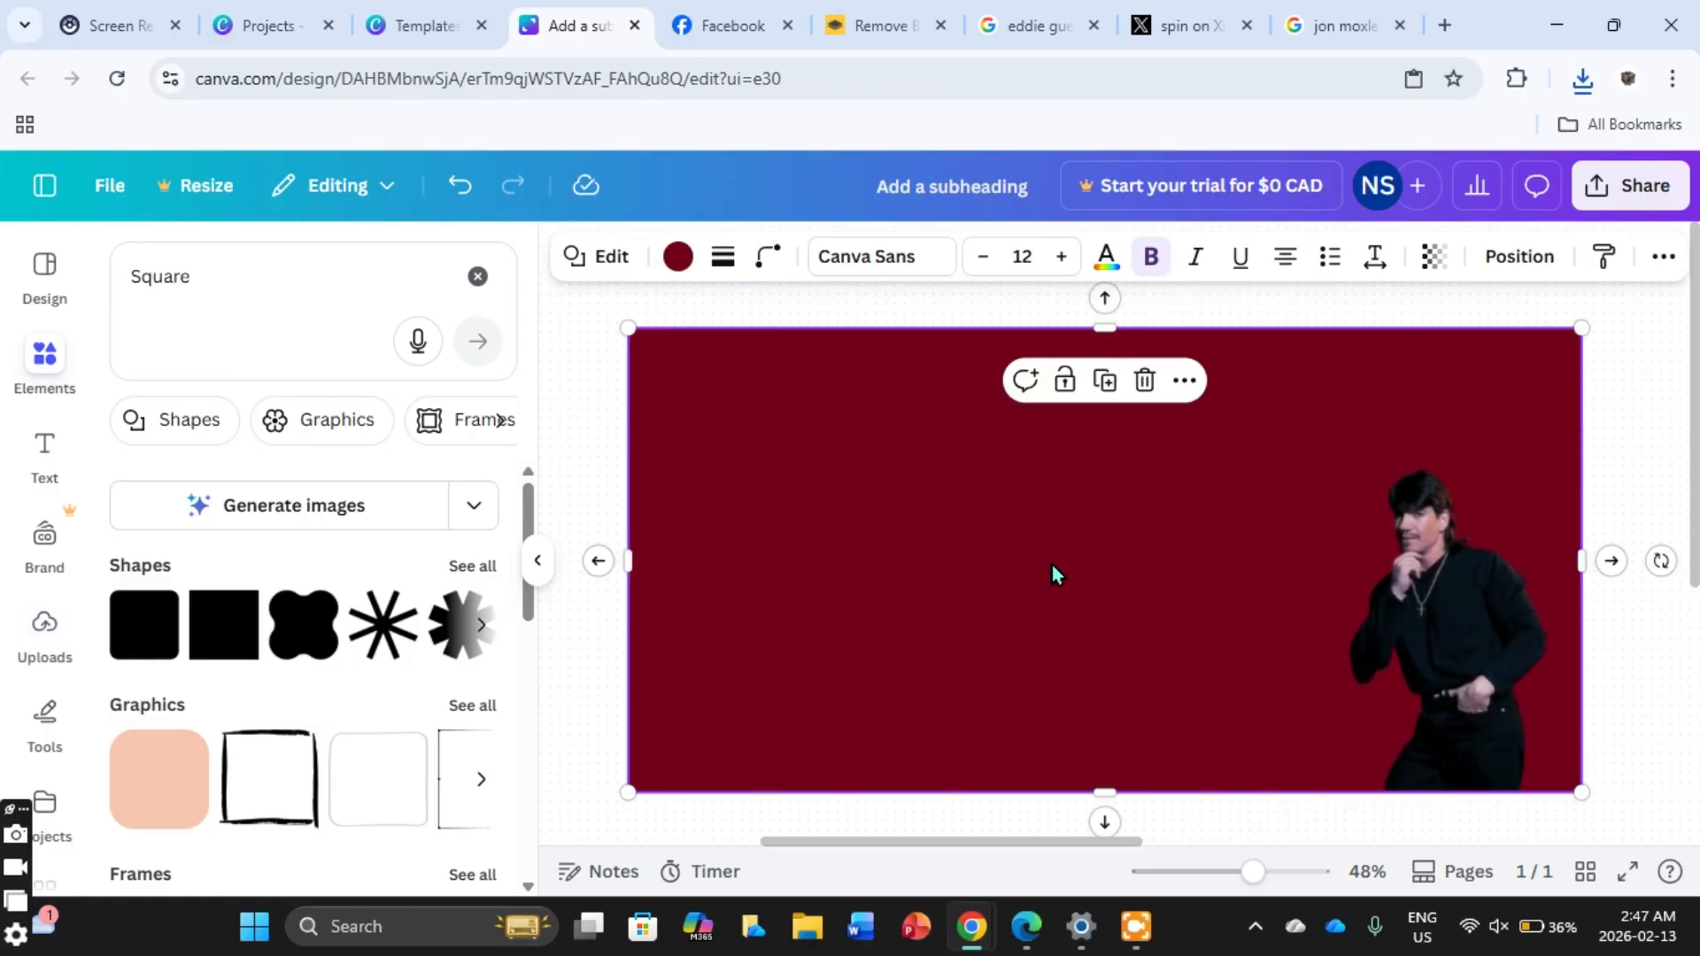
left_click(662, 263)
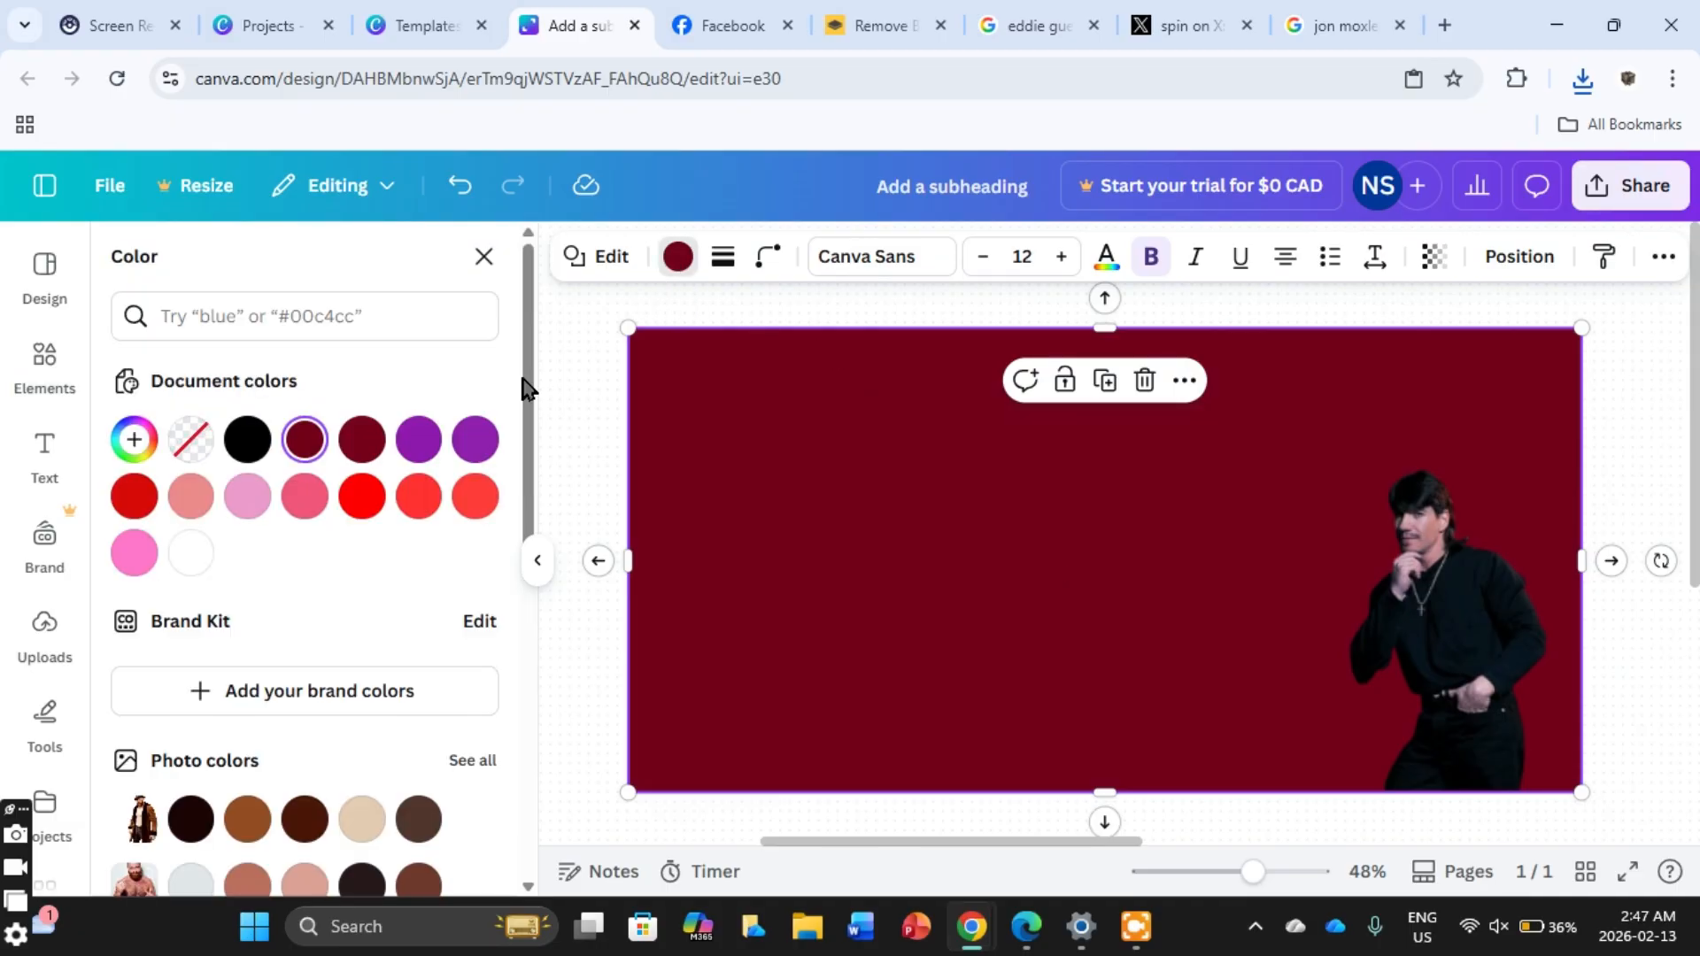
left_click(133, 439)
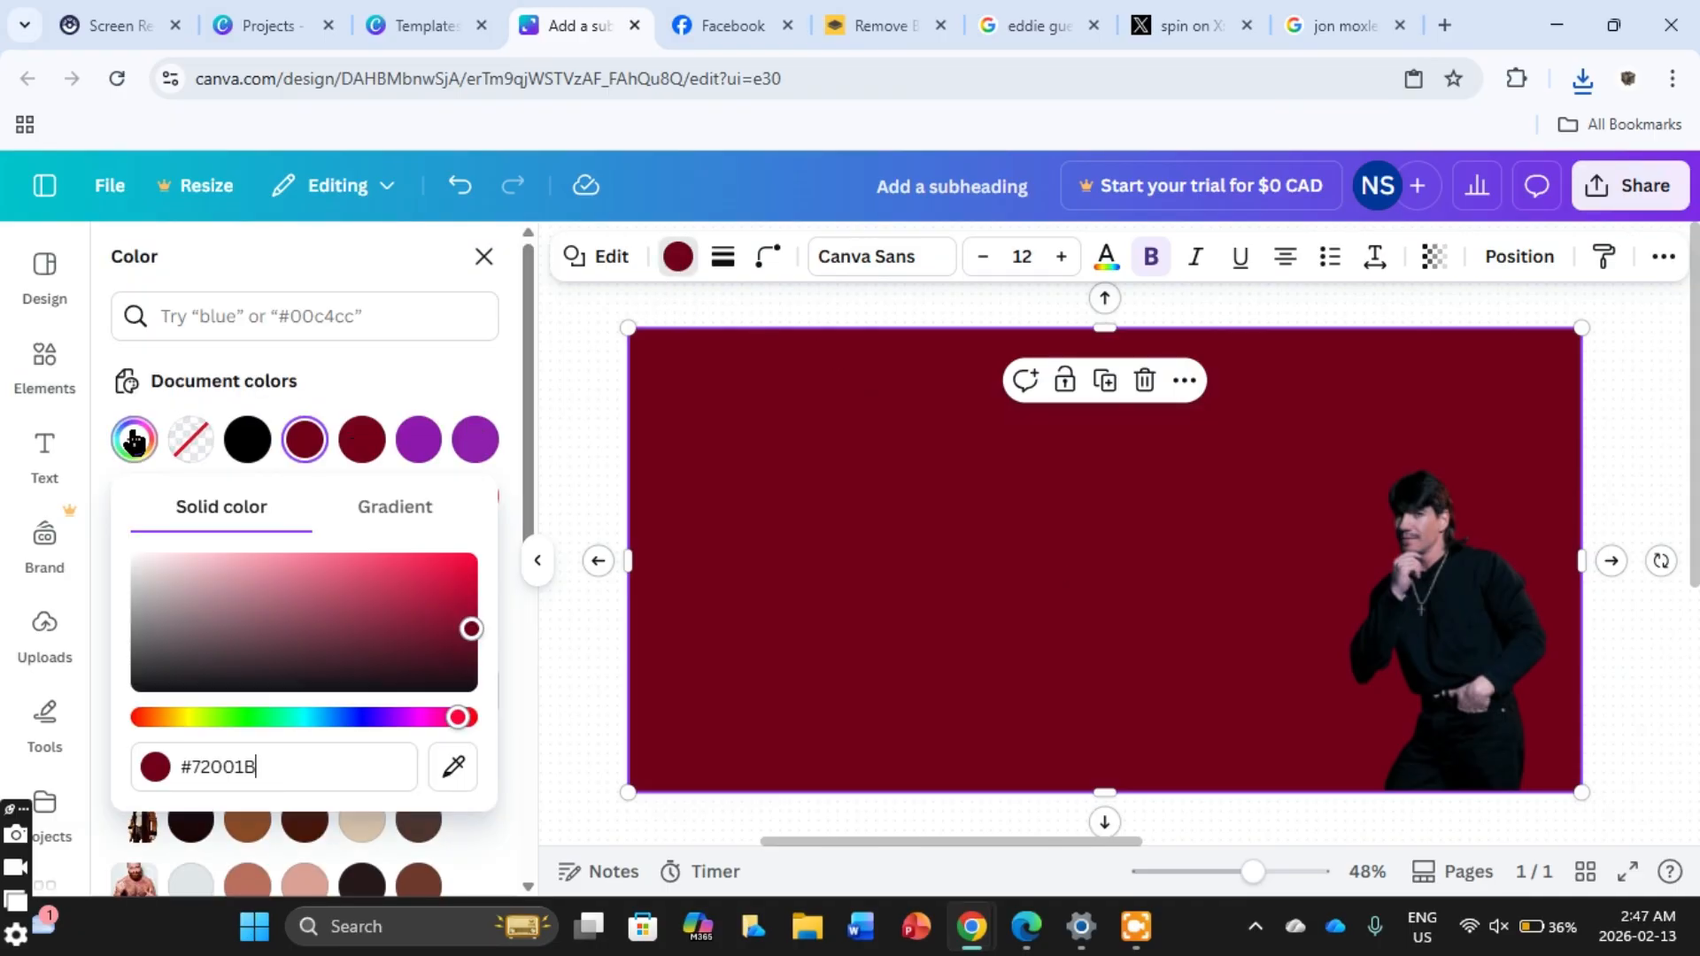
mouse_move(471, 629)
left_mouse_down()
mouse_move(497, 521)
mouse_move(476, 602)
left_mouse_up()
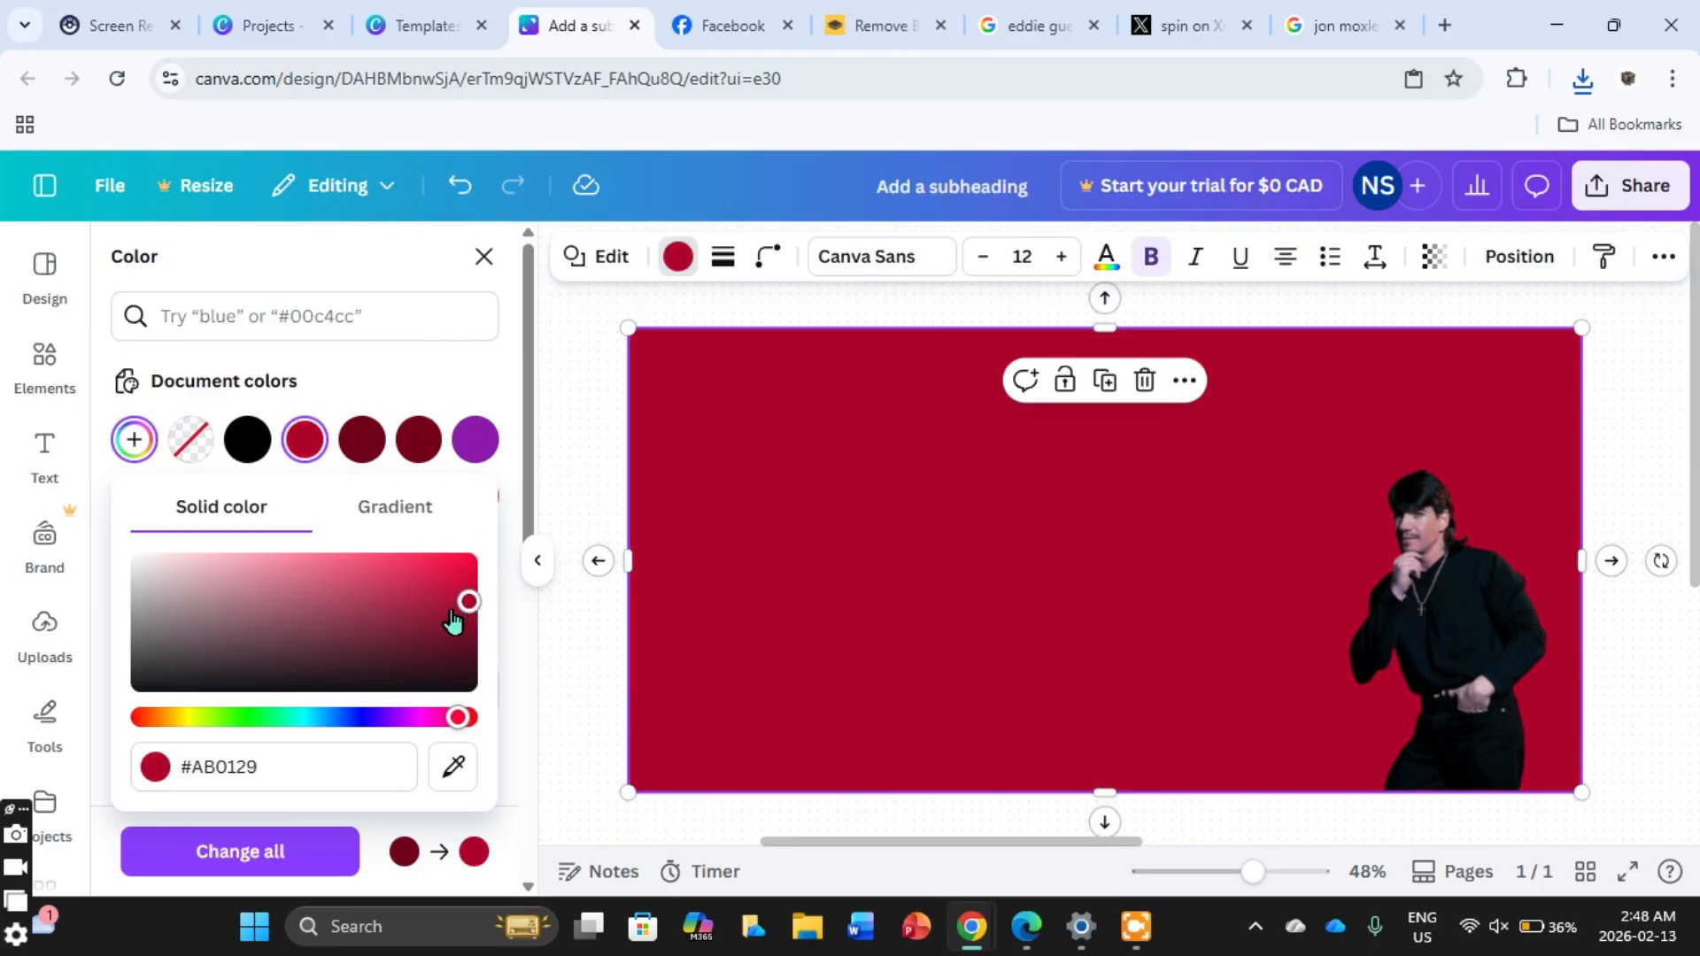
left_click_drag(294, 588, 297, 565)
left_click_drag(297, 565, 300, 565)
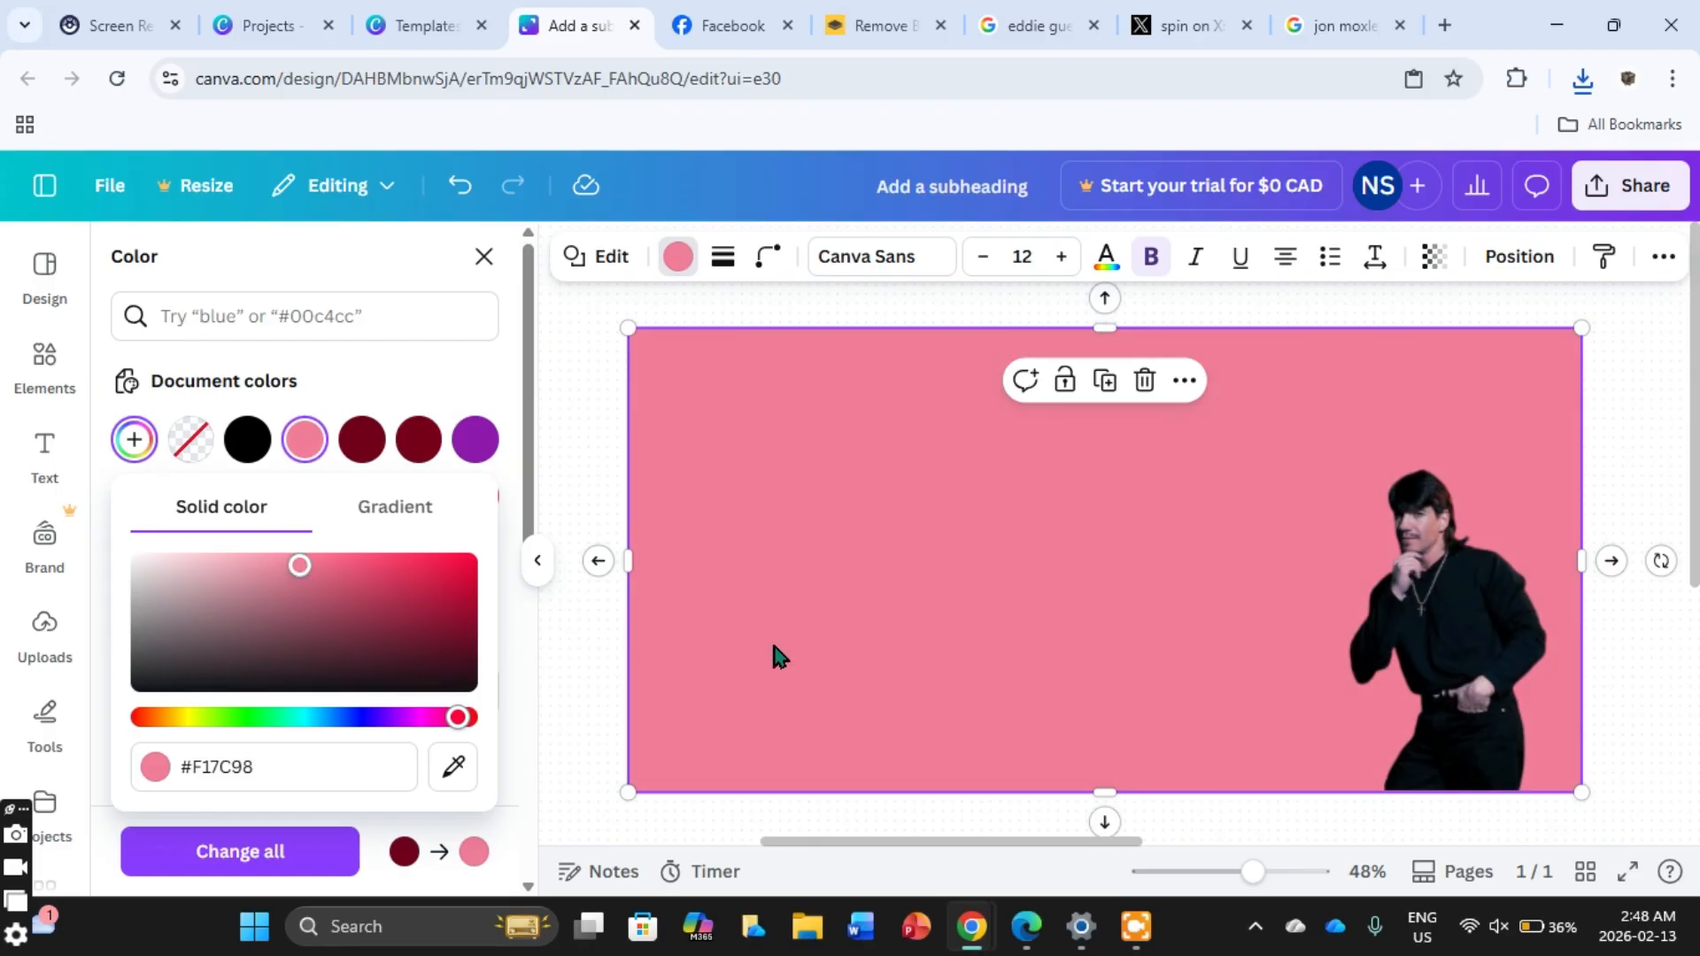
left_click(534, 573)
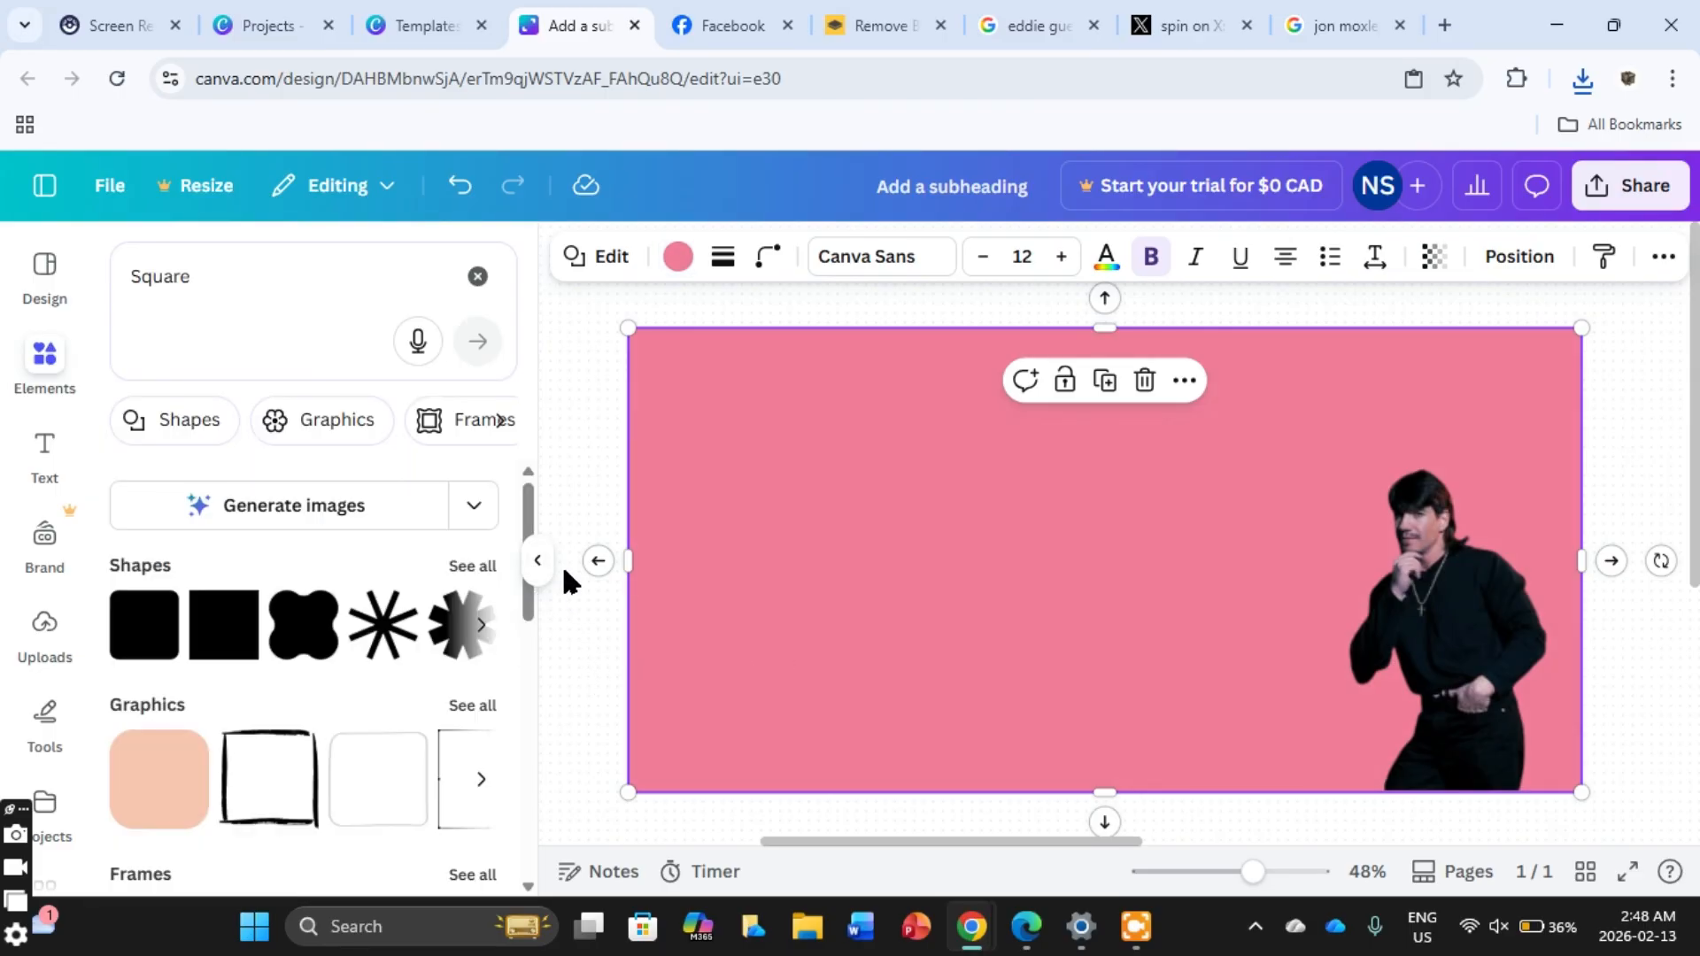
left_click(536, 562)
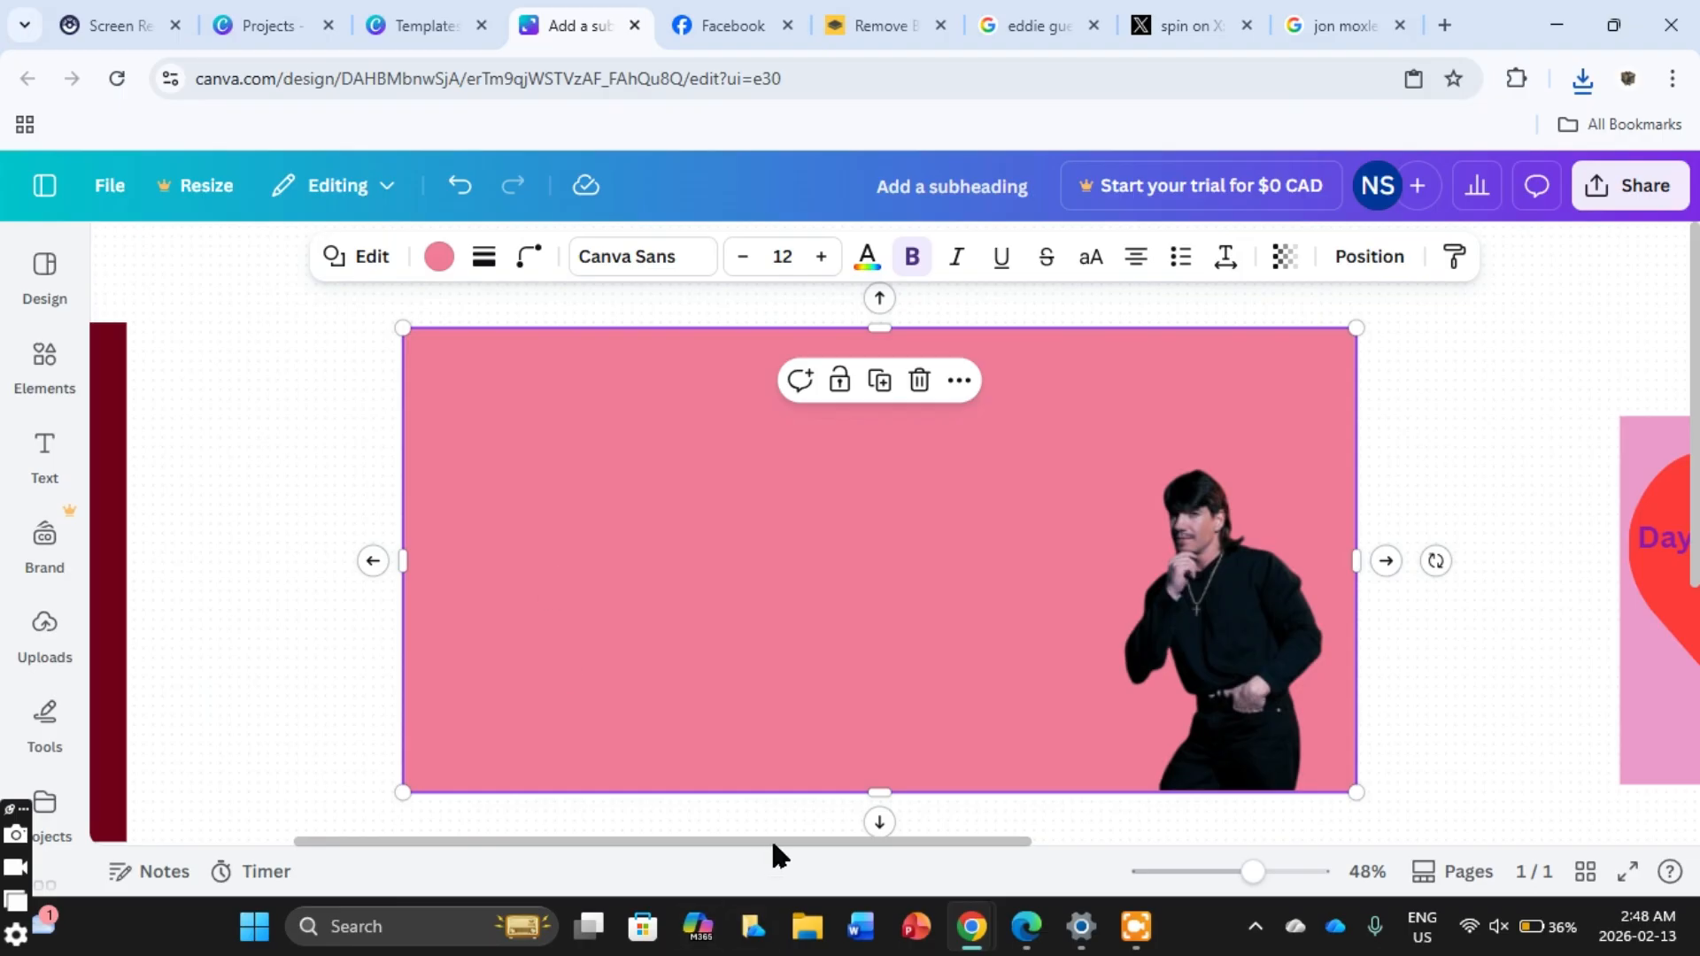
Step: Add a heading reading "Will You Be my Lantino Heat?" to the pink card
left_click_drag(769, 838, 731, 855)
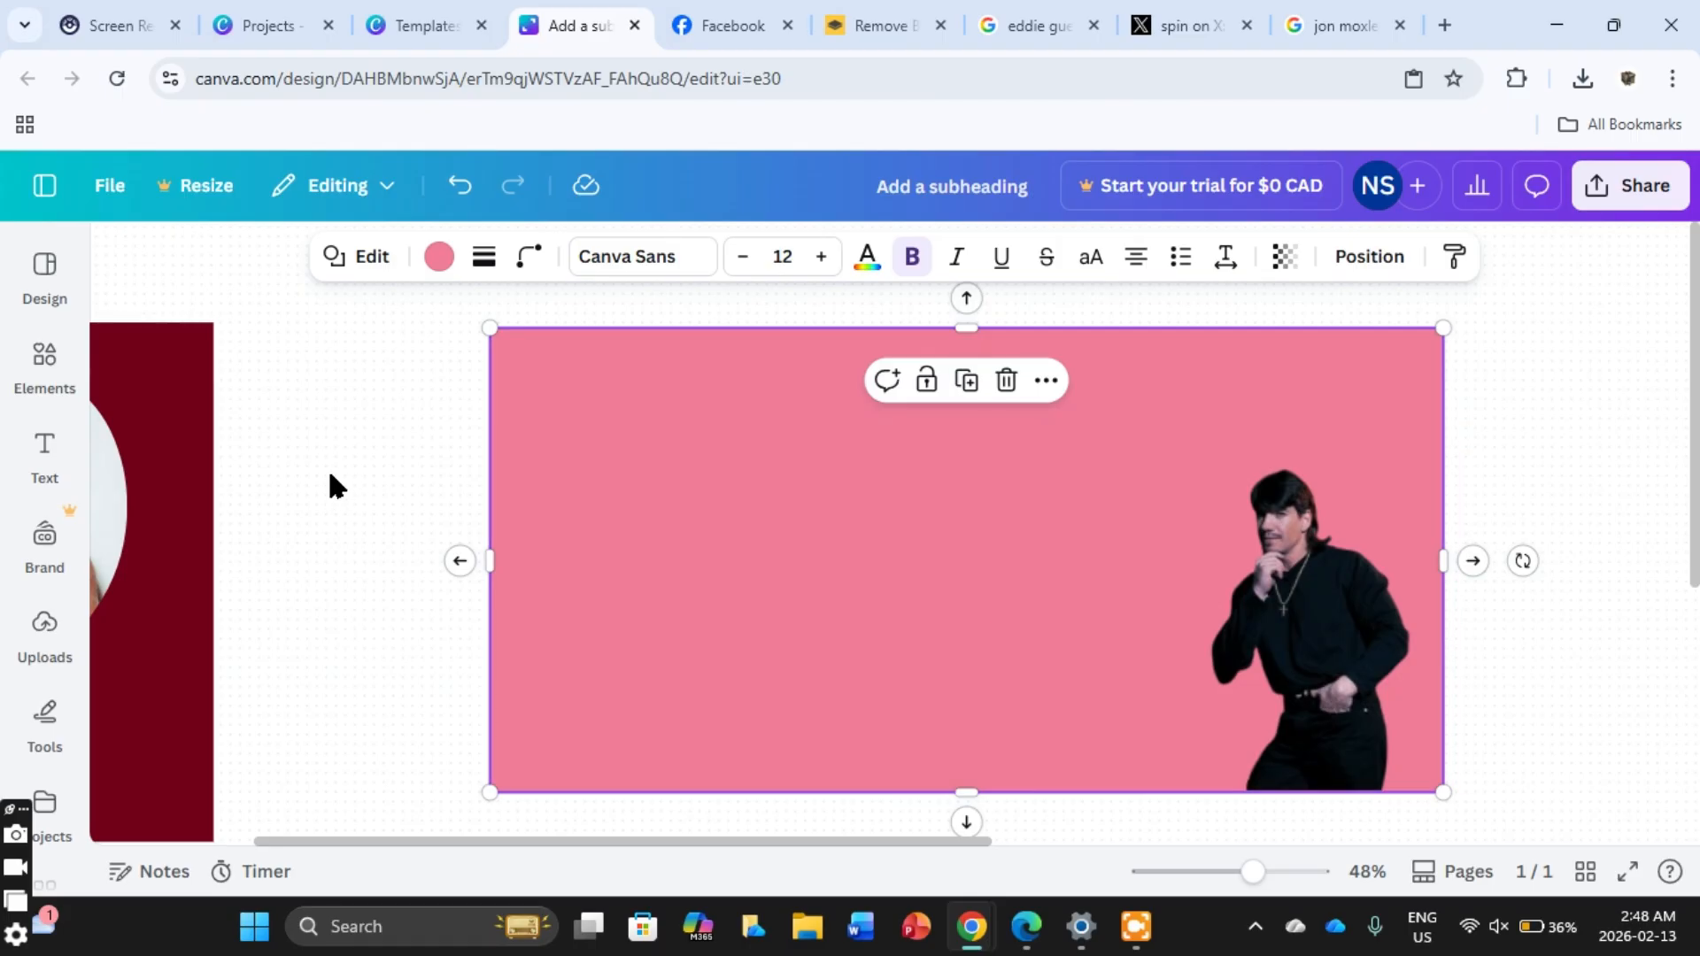
left_click(46, 451)
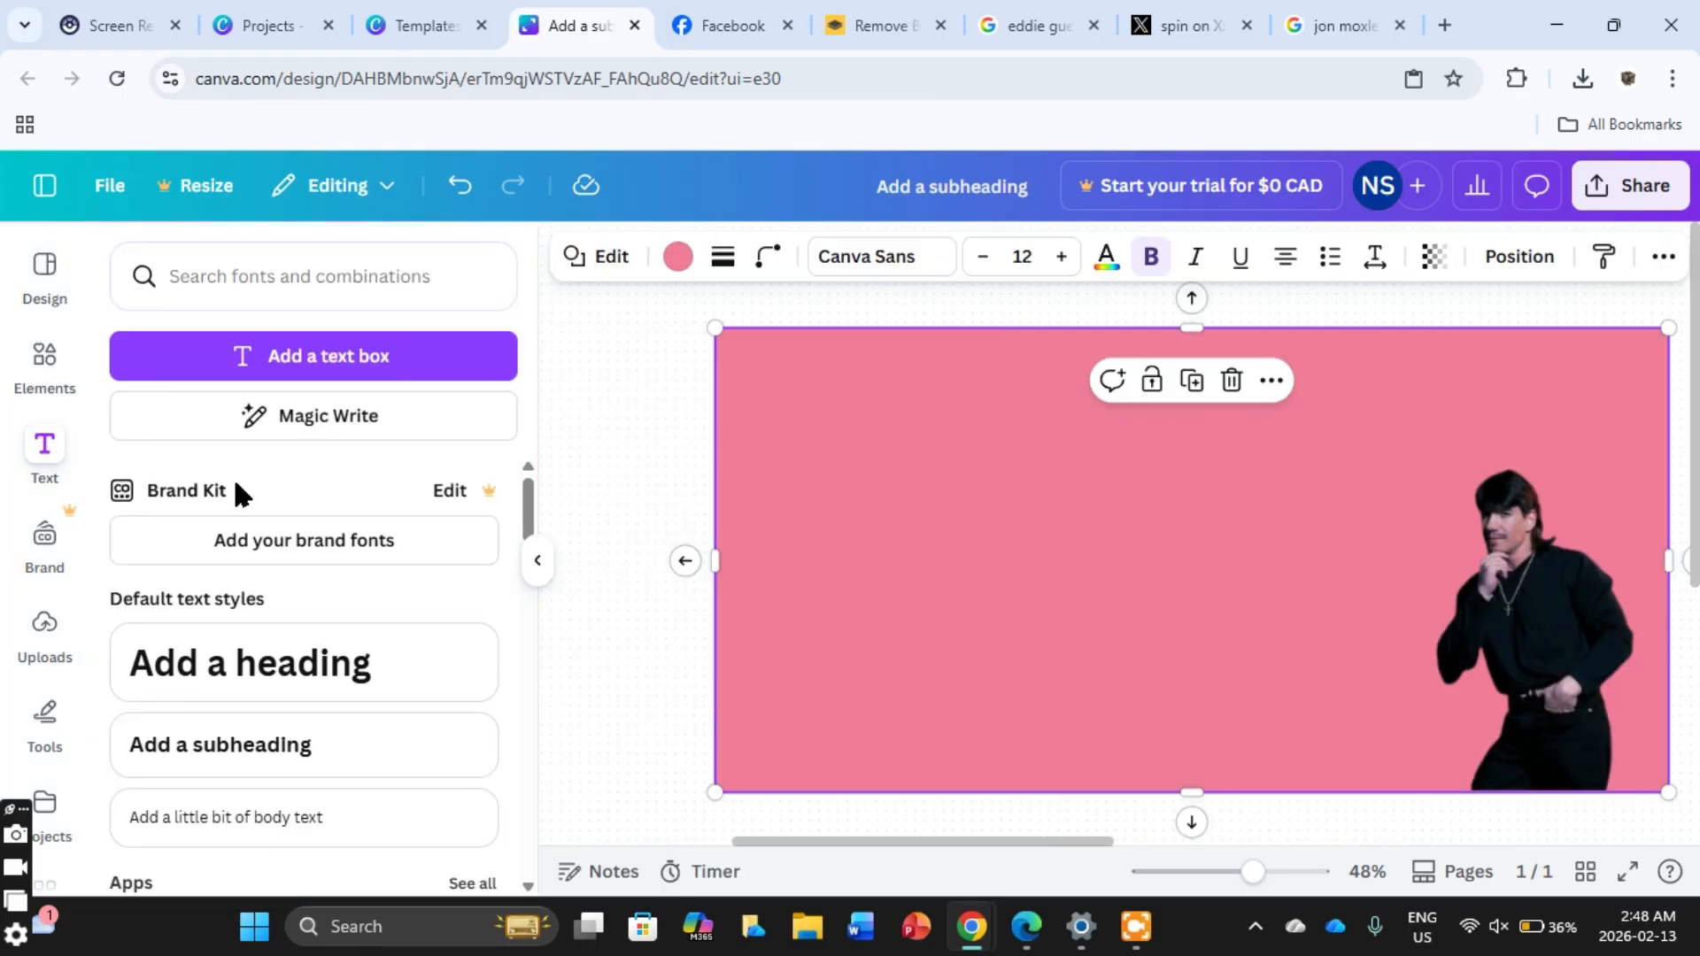
left_click(322, 693)
type("C")
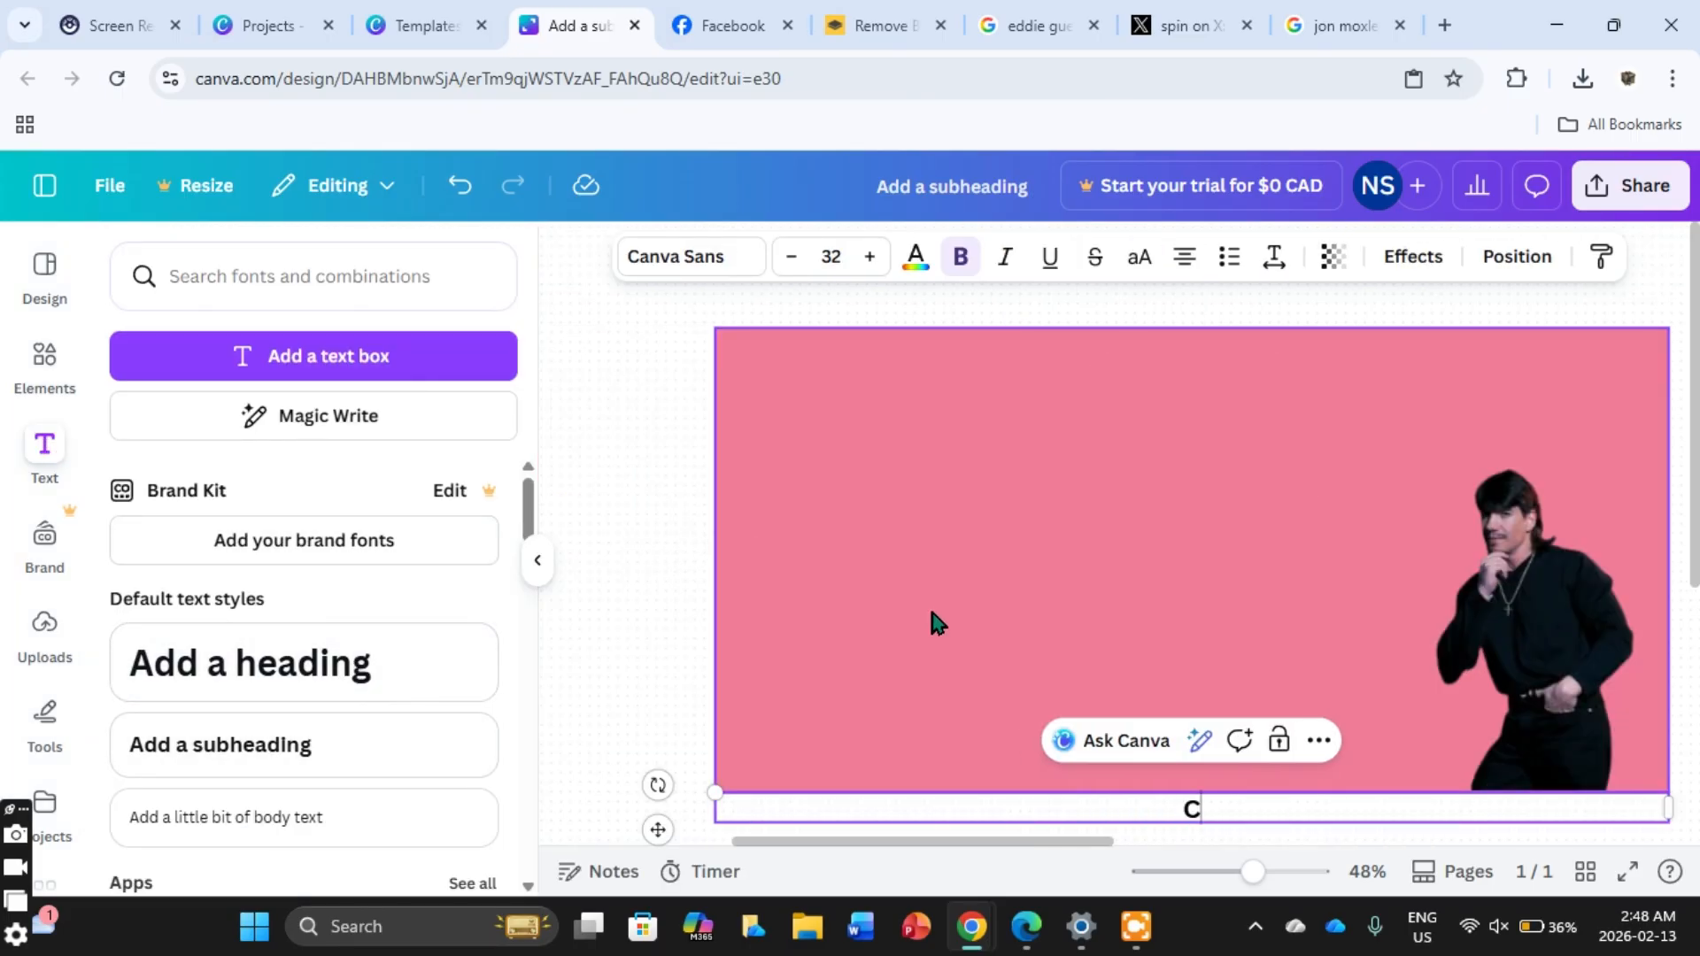
type("AN")
key("BackSpace")
key("BackSpace")
type("an you")
key("BackSpace")
key("BackSpace")
key("BackSpace")
key("BackSpace")
key("BackSpace")
key("BackSpace")
key("BackSpace")
type("Will y")
key("BackSpace")
key("BackSpace")
type("You Be my Lan")
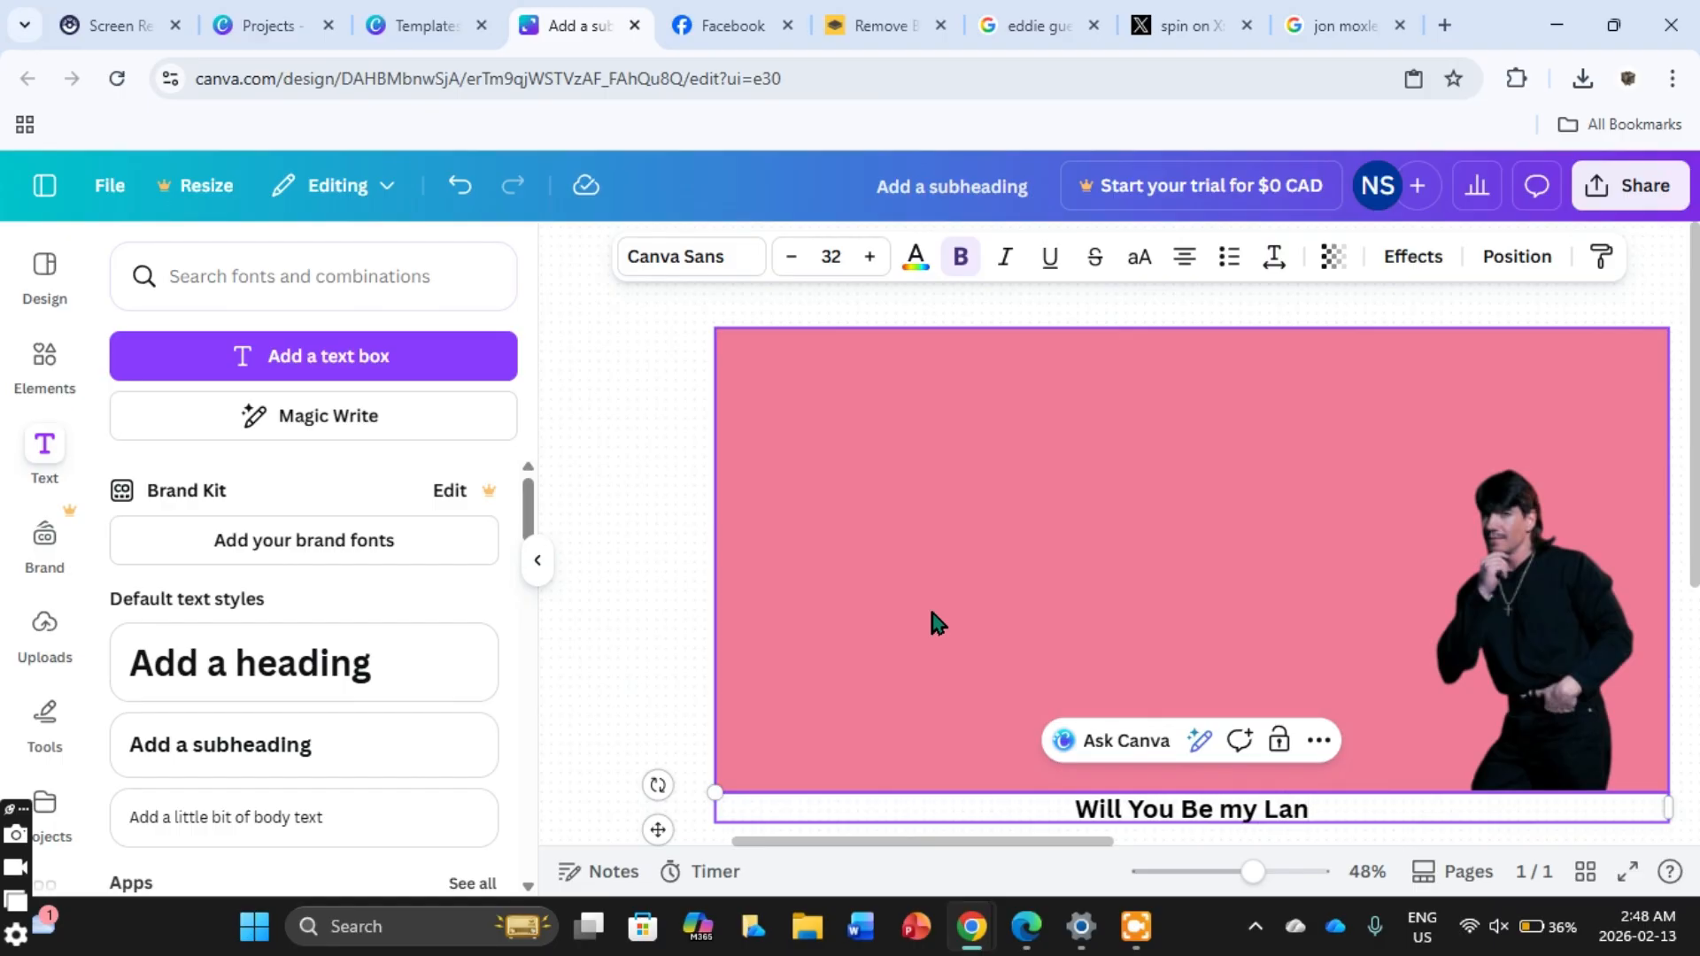
type("tino Heat")
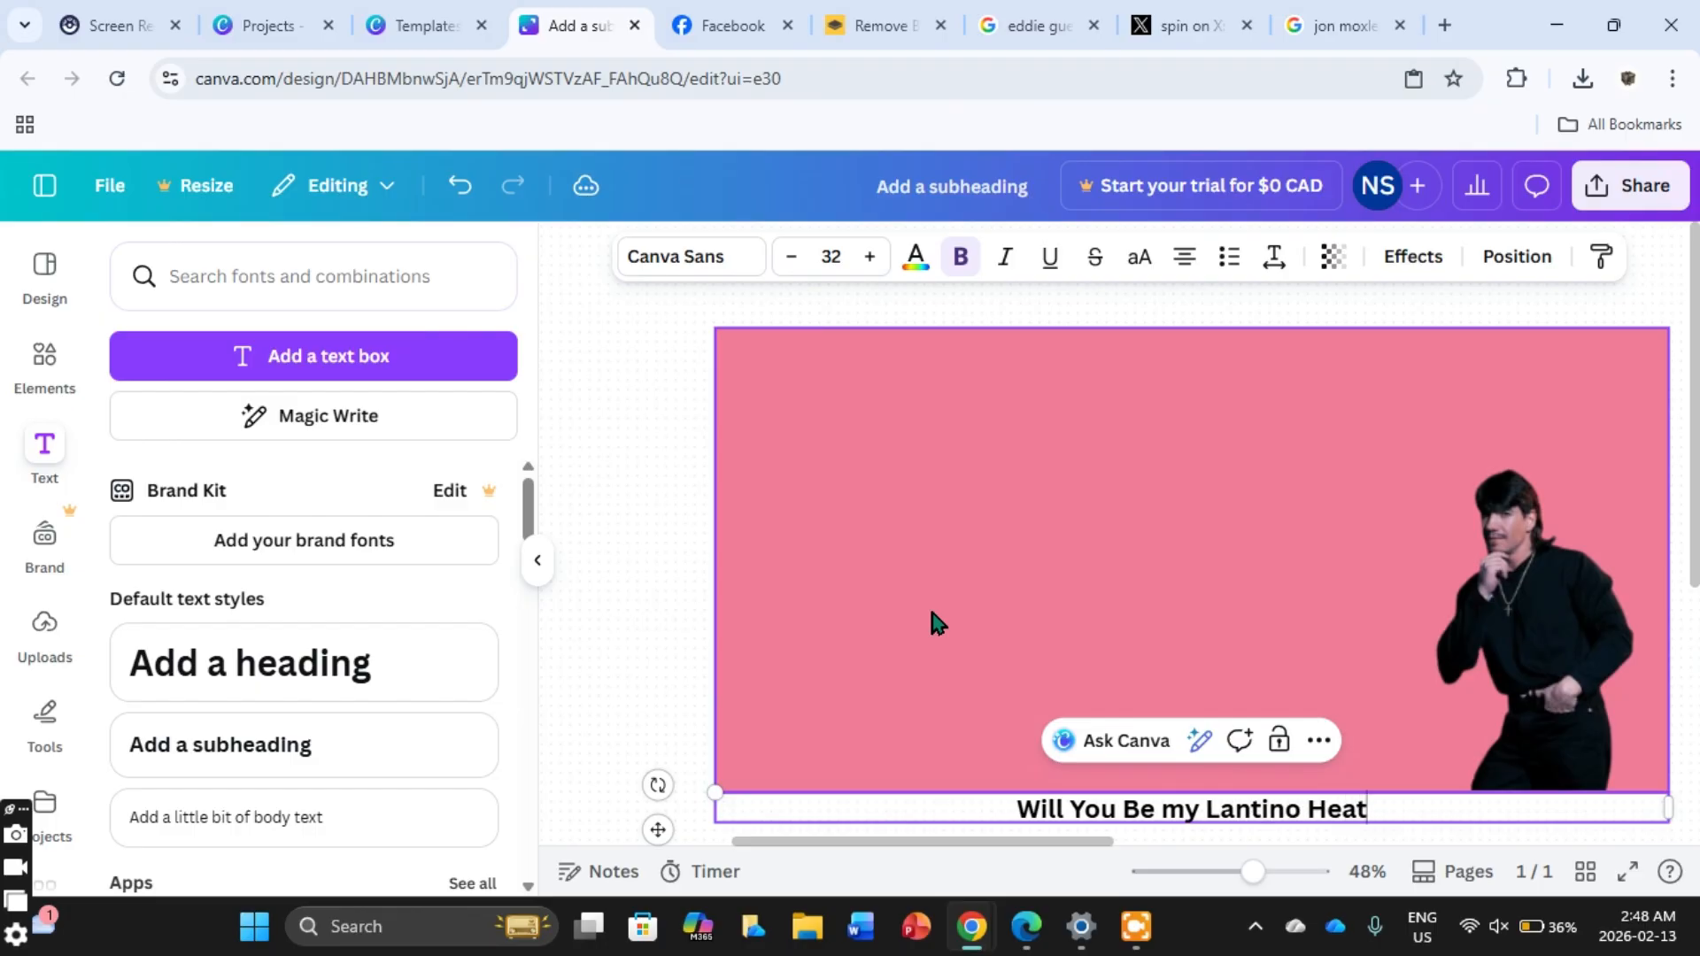
type("?")
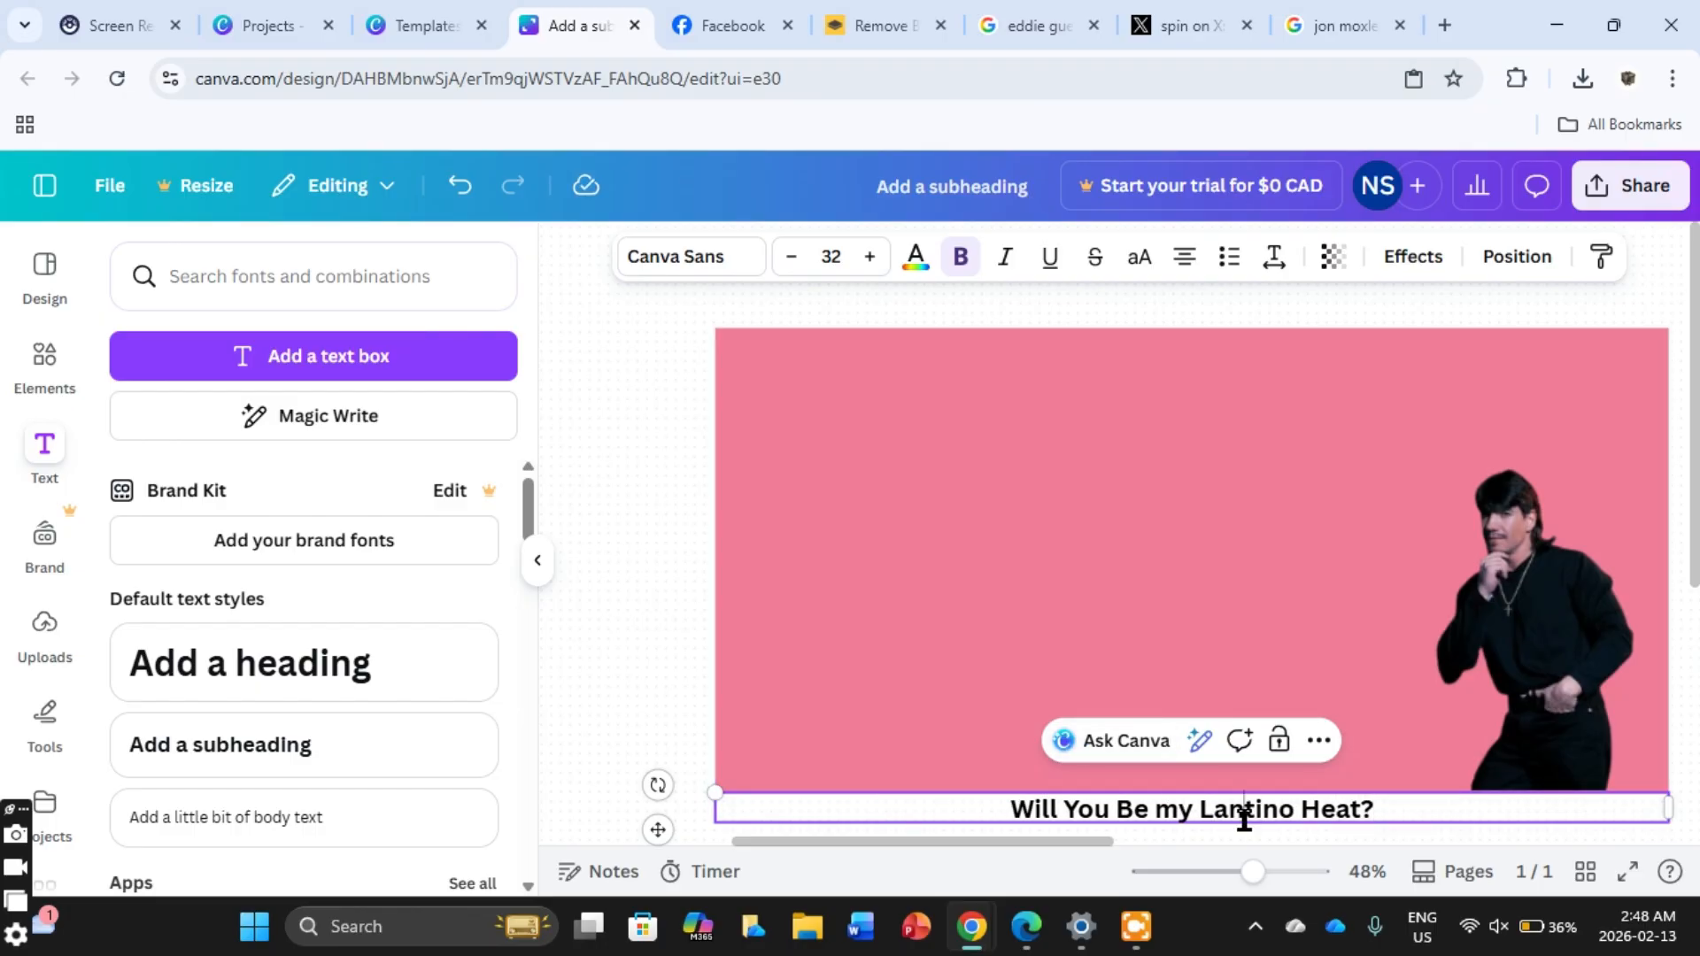
Step: Color the whole "Will You Be my Lantino Heat?" heading bright red from the document colors
left_click_drag(1374, 817, 995, 808)
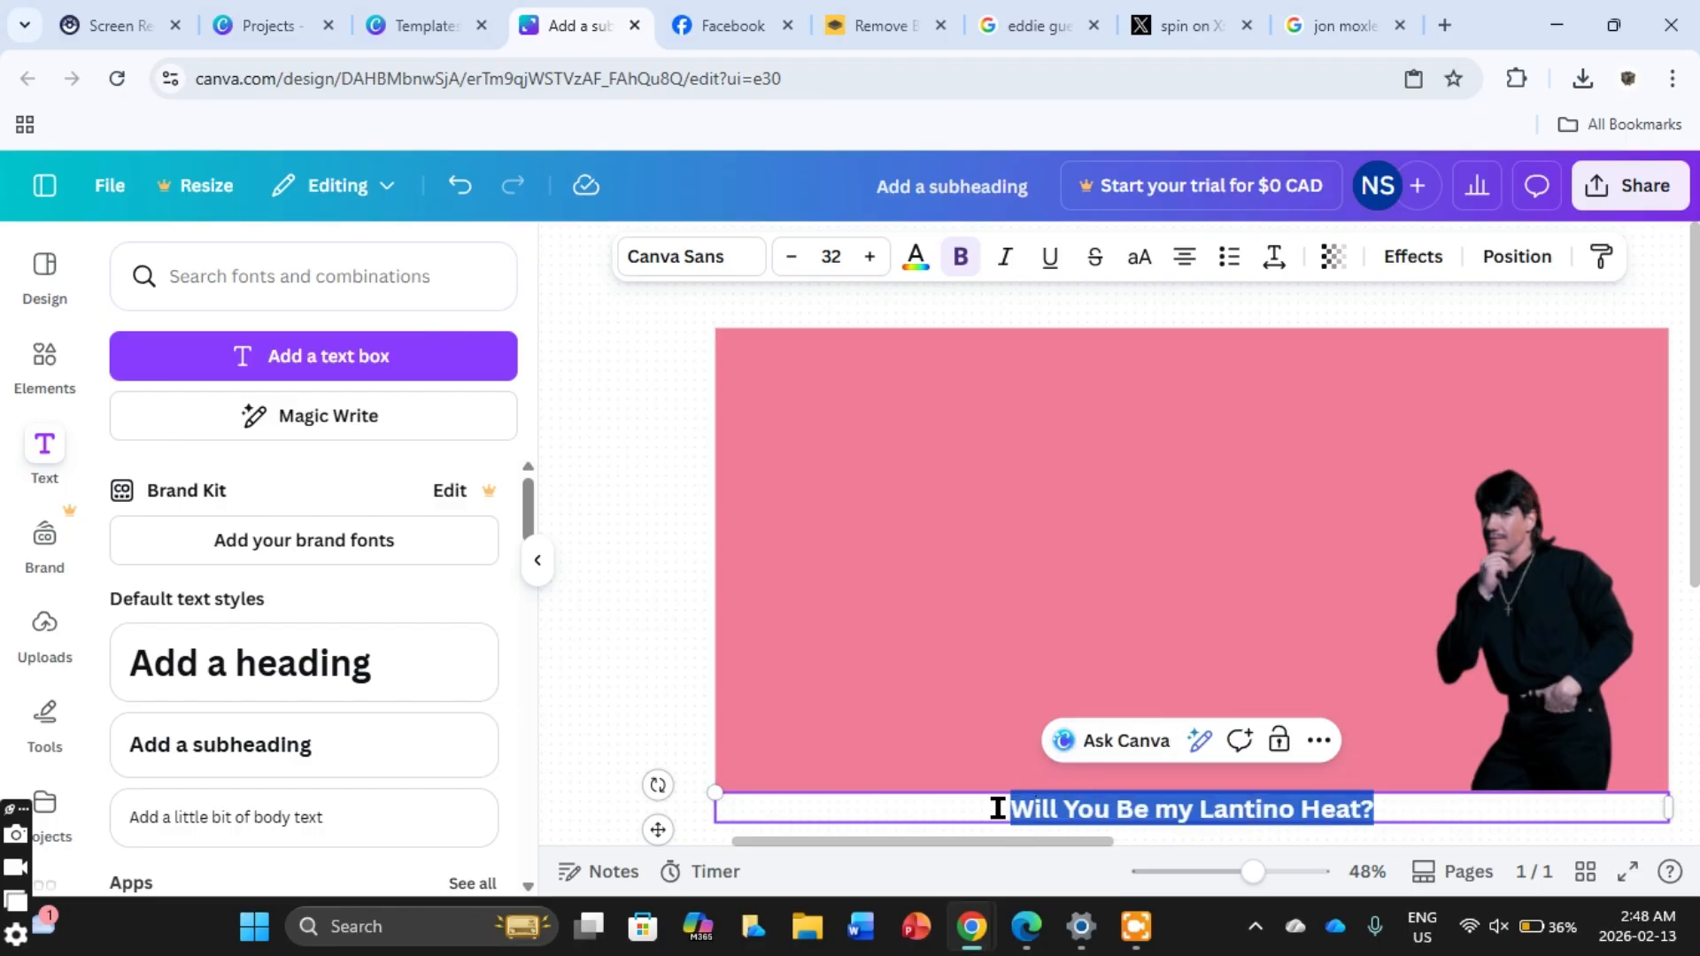
left_click(899, 261)
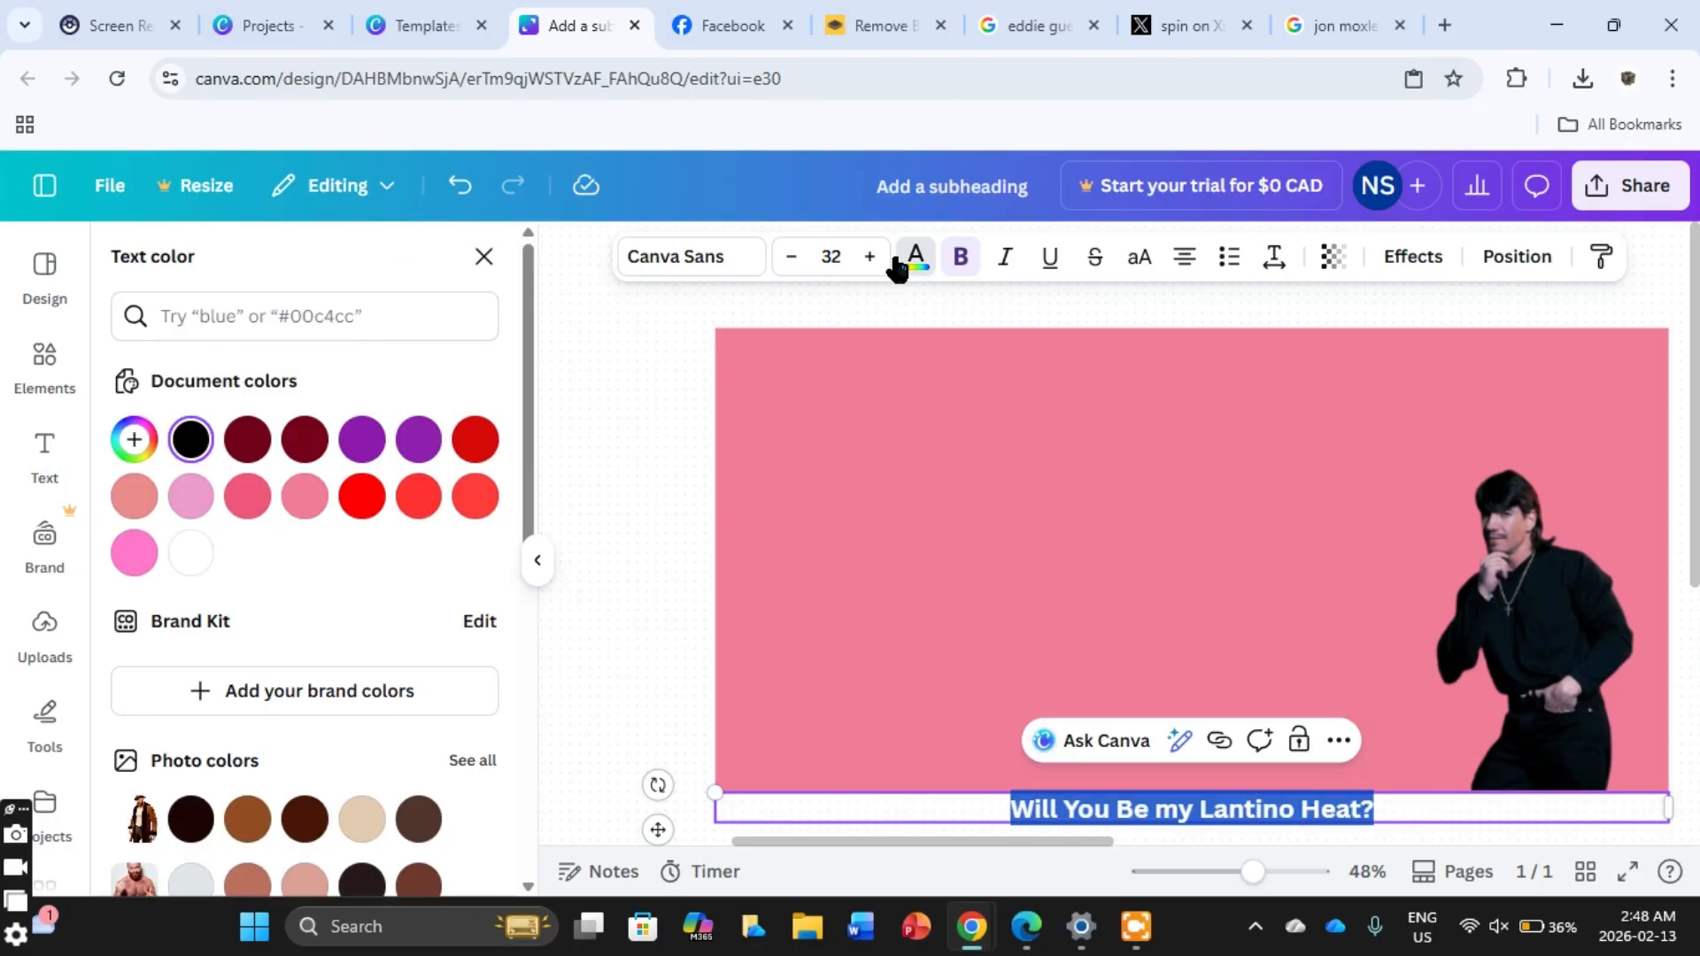
left_click(362, 496)
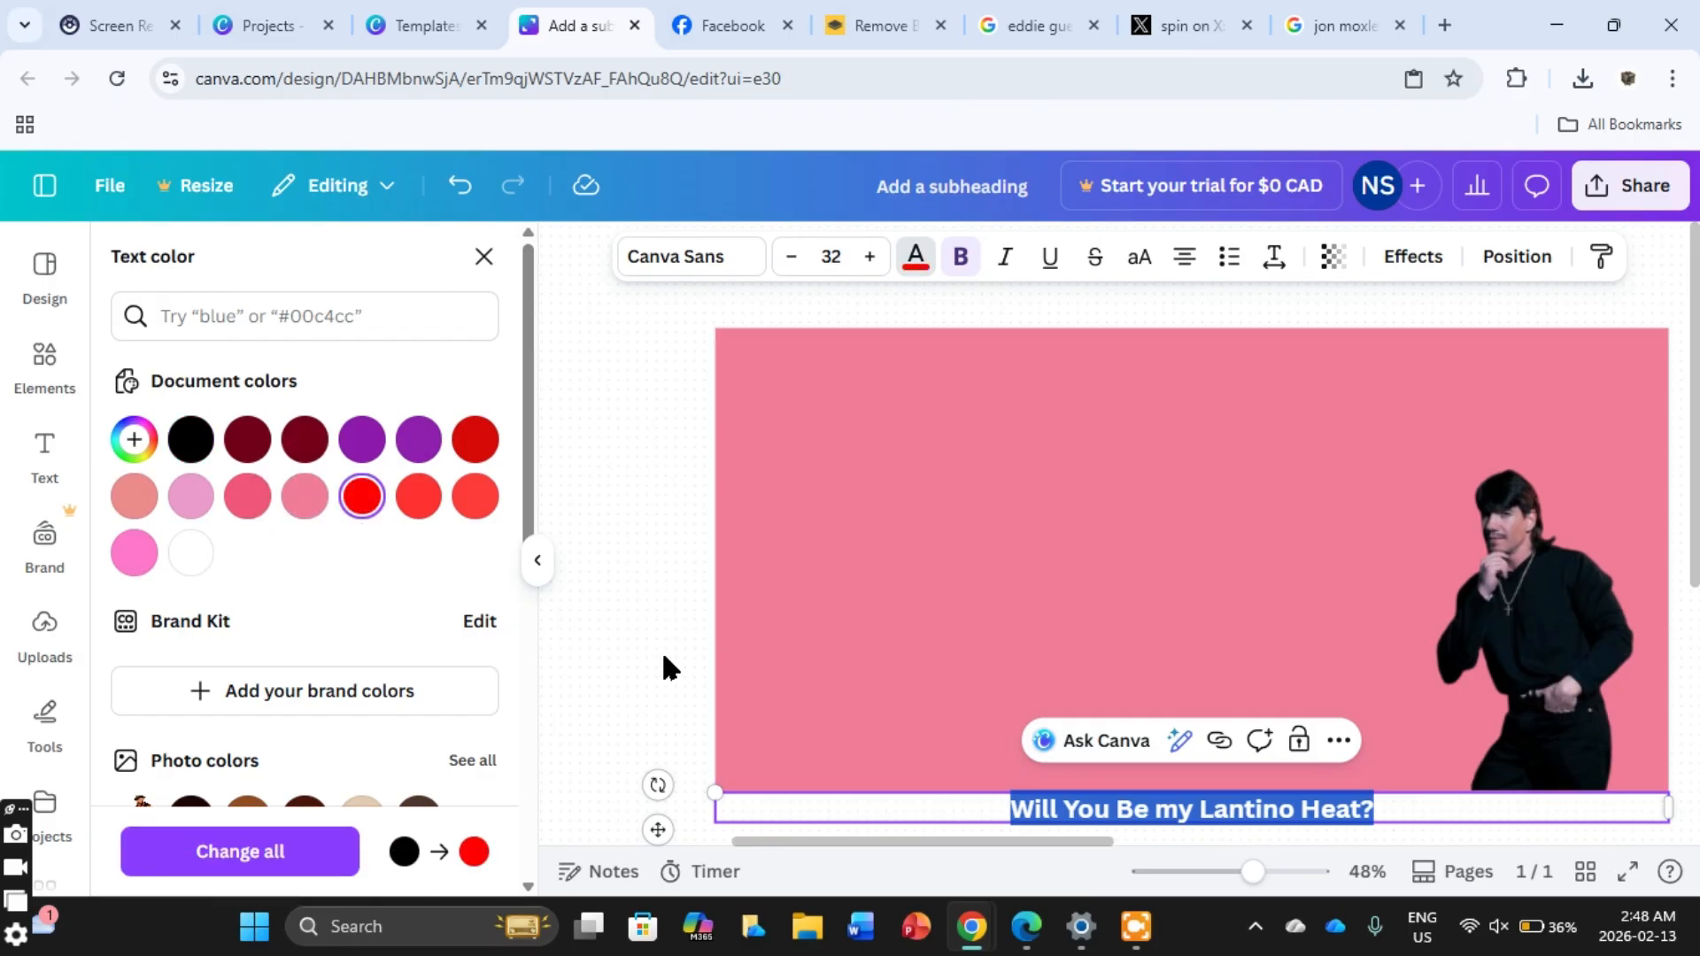
key("Escape")
left_click_drag(1202, 816, 1062, 785)
left_click(654, 747)
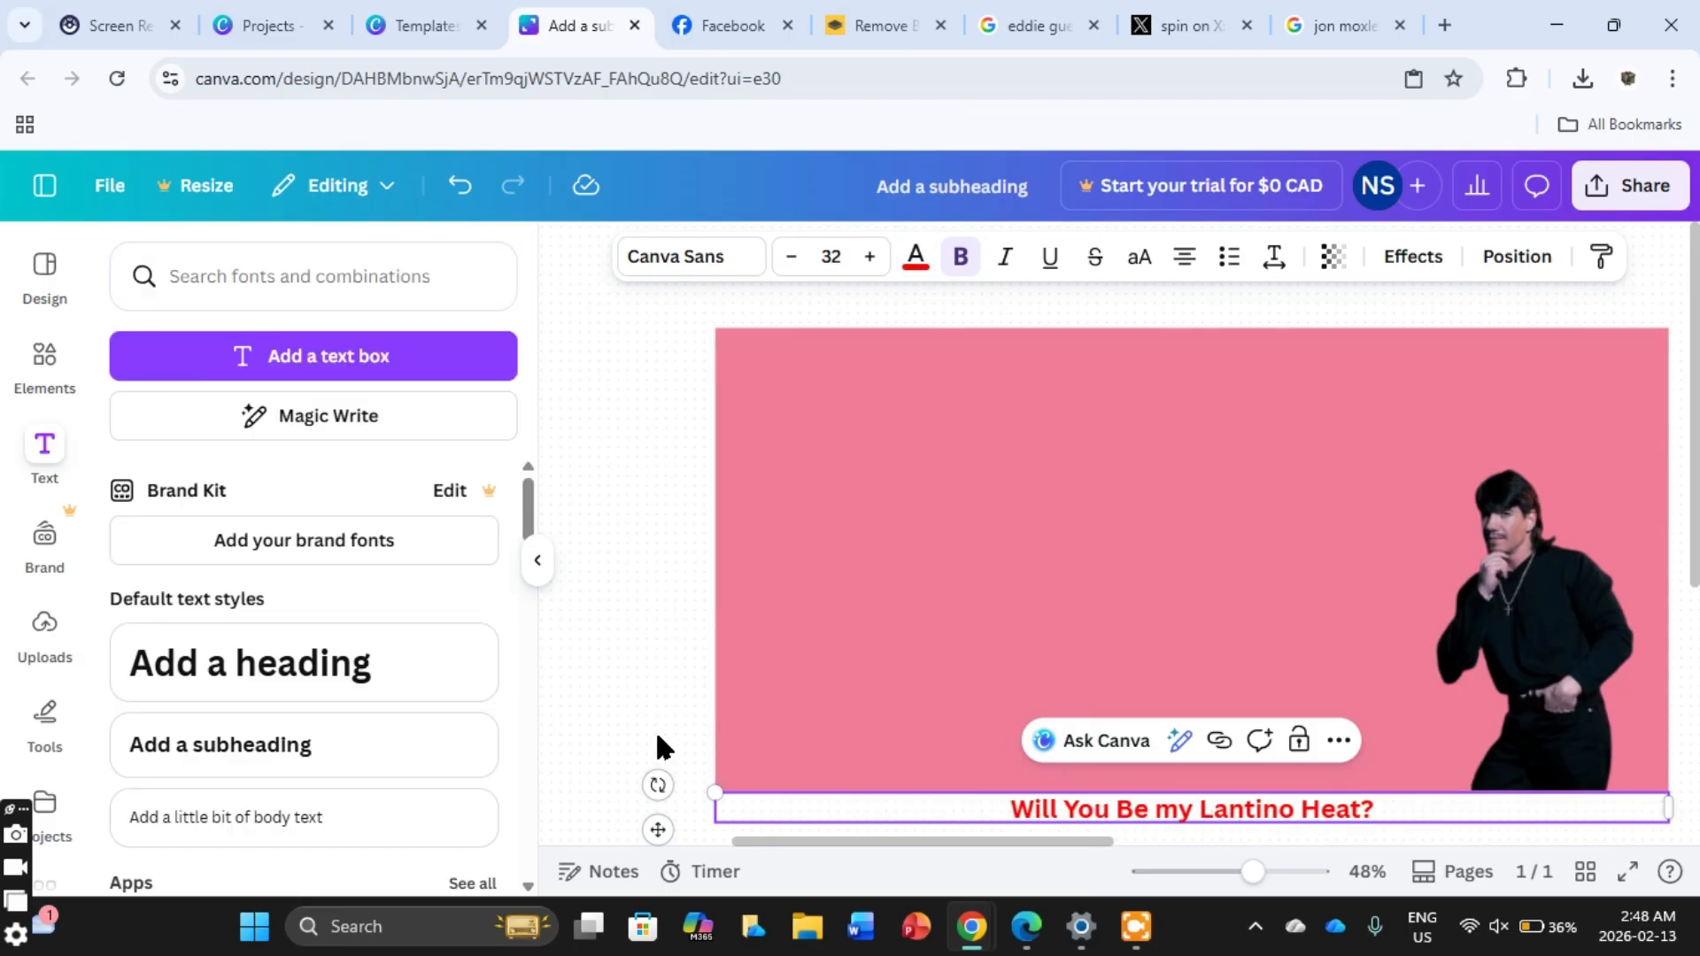
Step: Move the red heading onto the upper part of the pink rectangle and narrow its text box to about half the card's width
left_click(1157, 816)
left_click_drag(1157, 816, 943, 392)
left_click_drag(1457, 392, 823, 464)
left_click_drag(747, 417, 1158, 444)
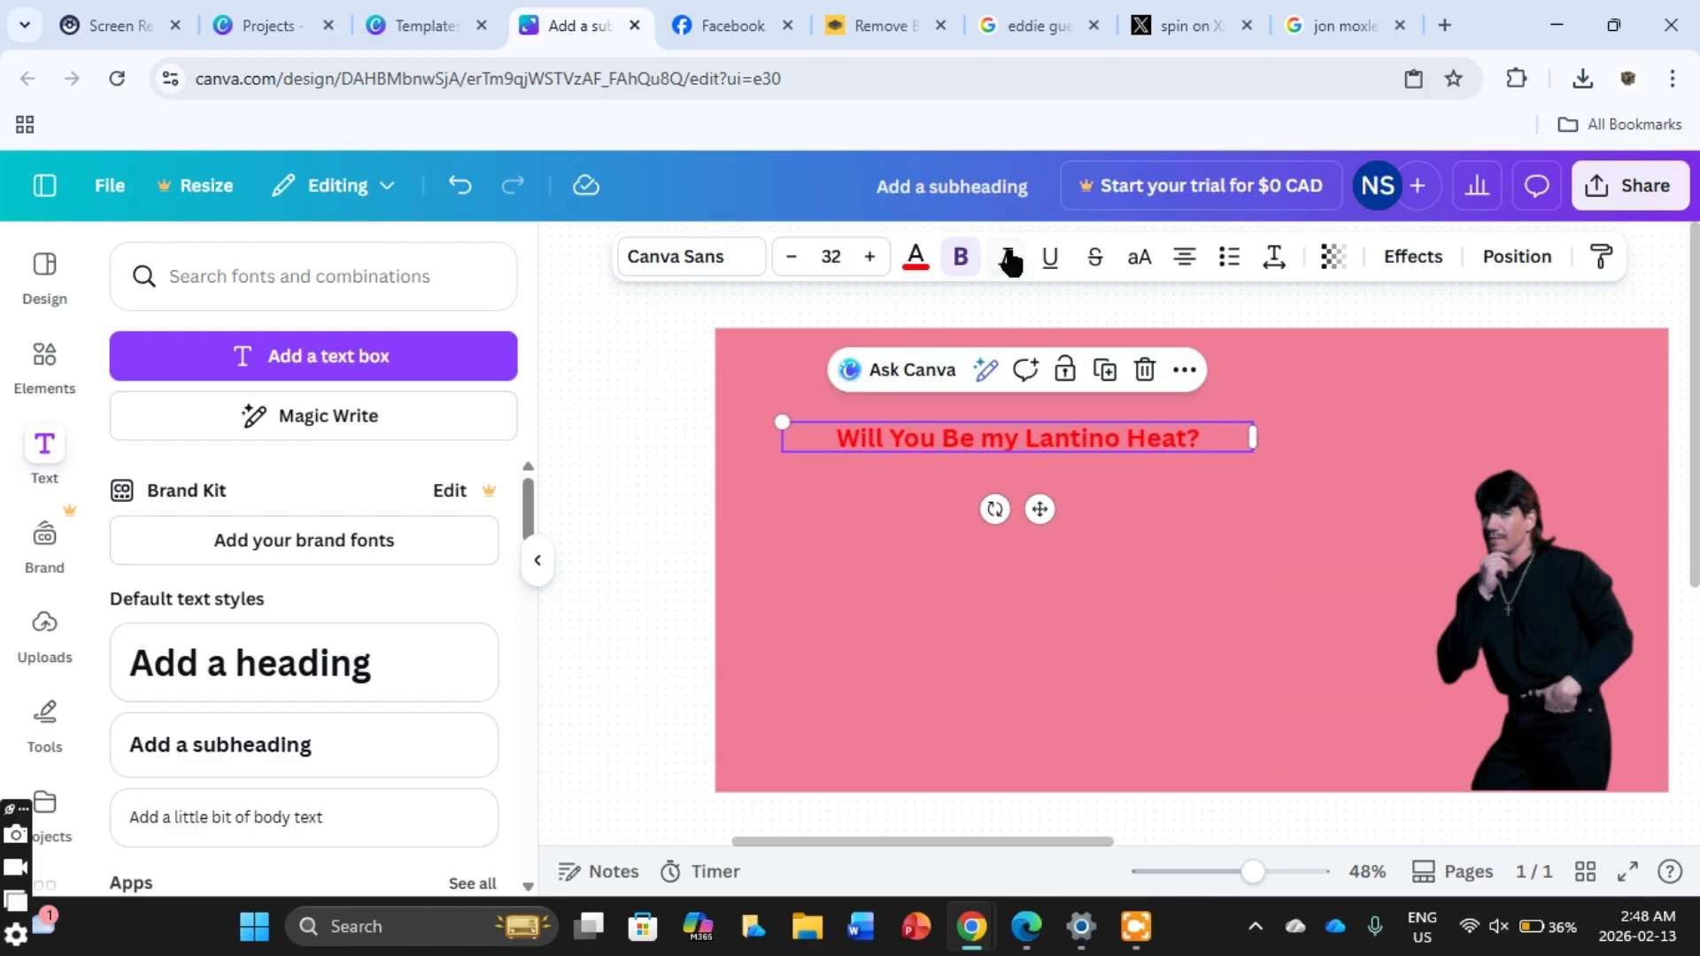
Step: Set the "Will You Be my Lantino Heat?" heading's font size to 45 and widen its text box to fit one line
left_click(871, 259)
left_click(870, 258)
left_click(870, 259)
left_click(871, 259)
left_click(870, 259)
left_click(871, 259)
left_click(871, 258)
left_click(871, 259)
left_click(870, 259)
left_click(870, 259)
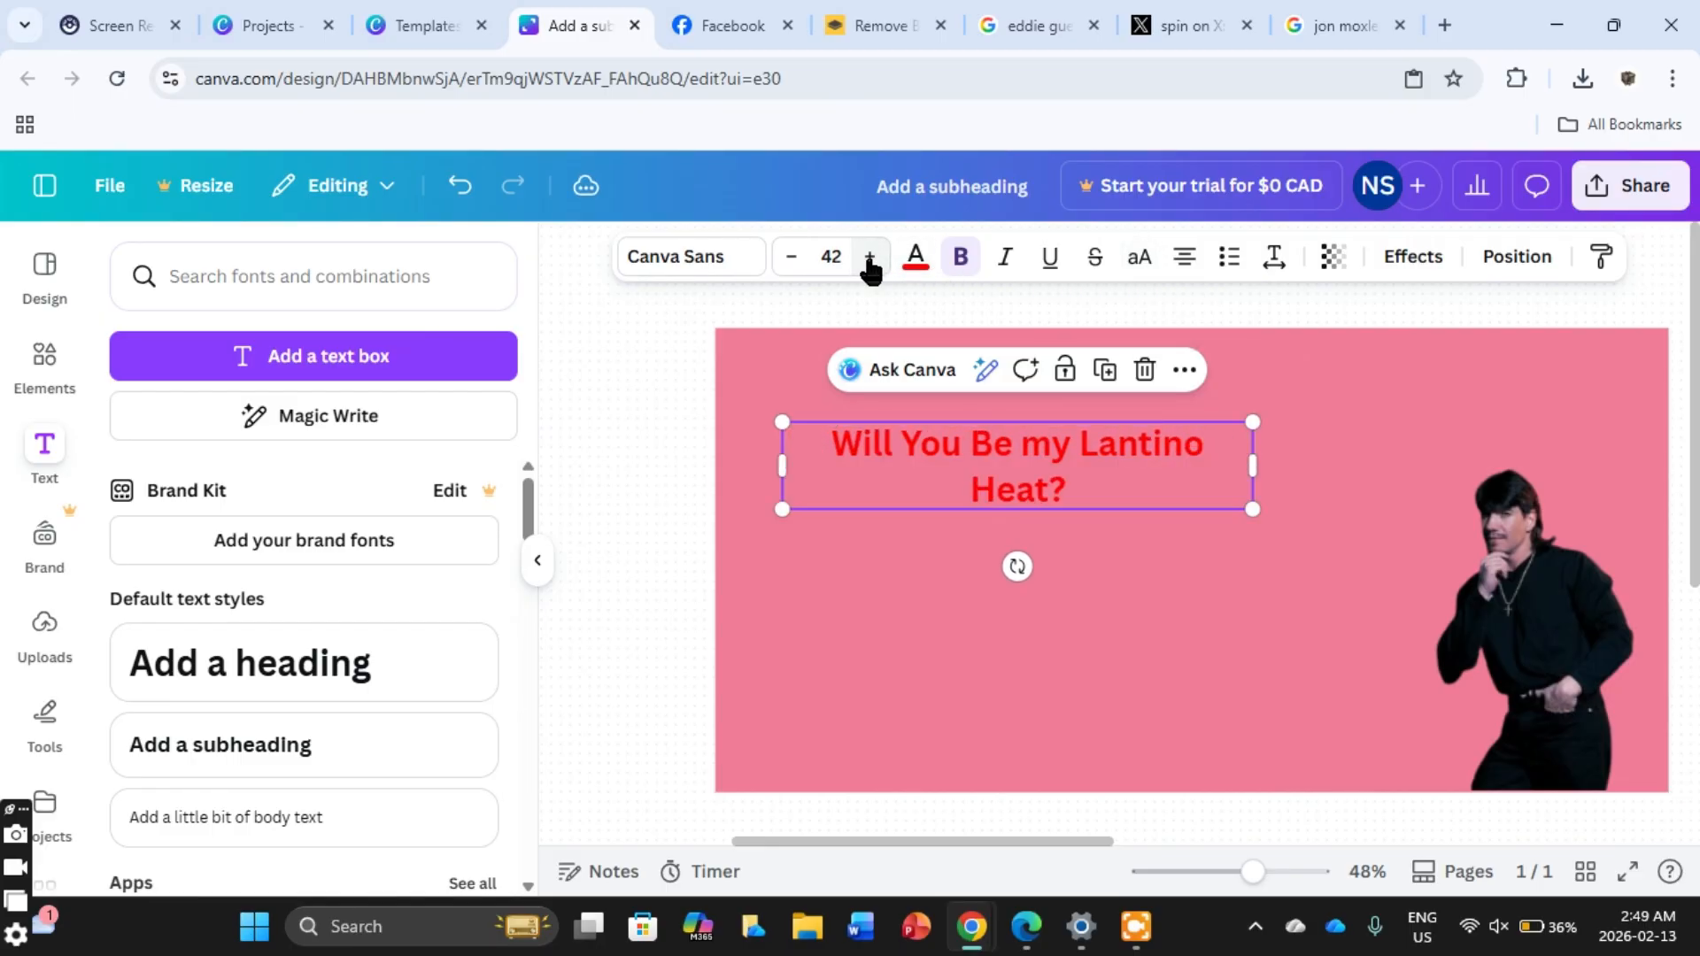
left_click(871, 258)
left_click(870, 258)
left_click(871, 259)
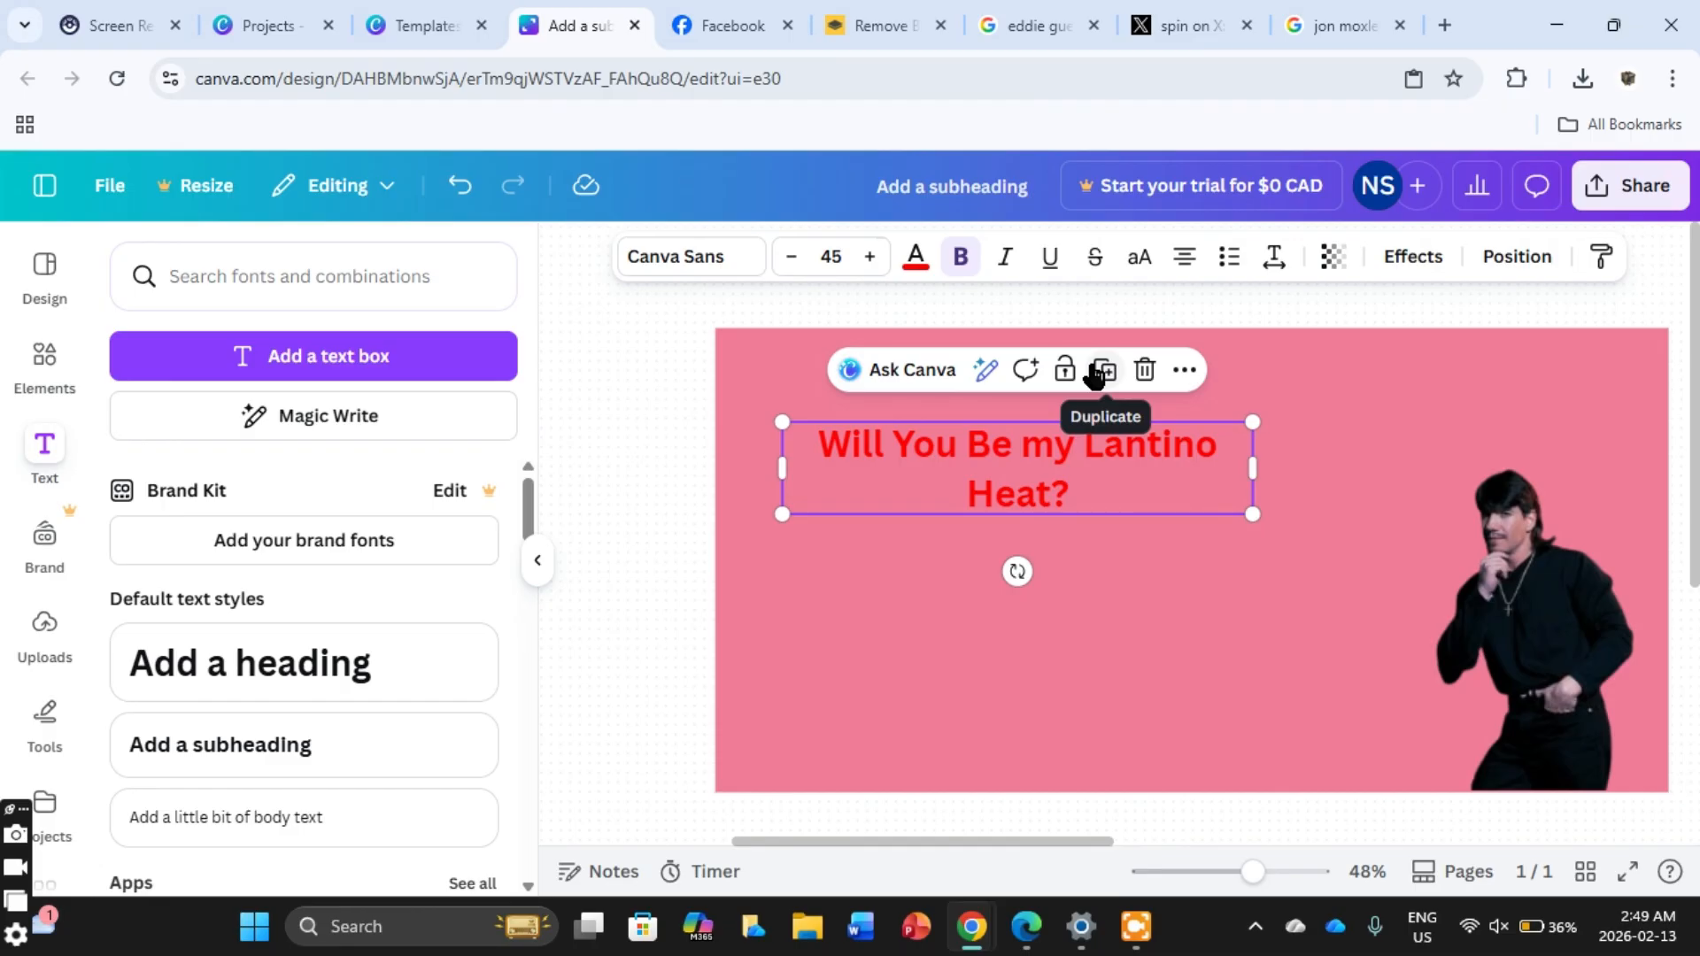
left_click_drag(1254, 465, 1318, 462)
Step: Recolor the heading to a slightly softer custom red and move it up near the pink card's upper edge
left_click(916, 259)
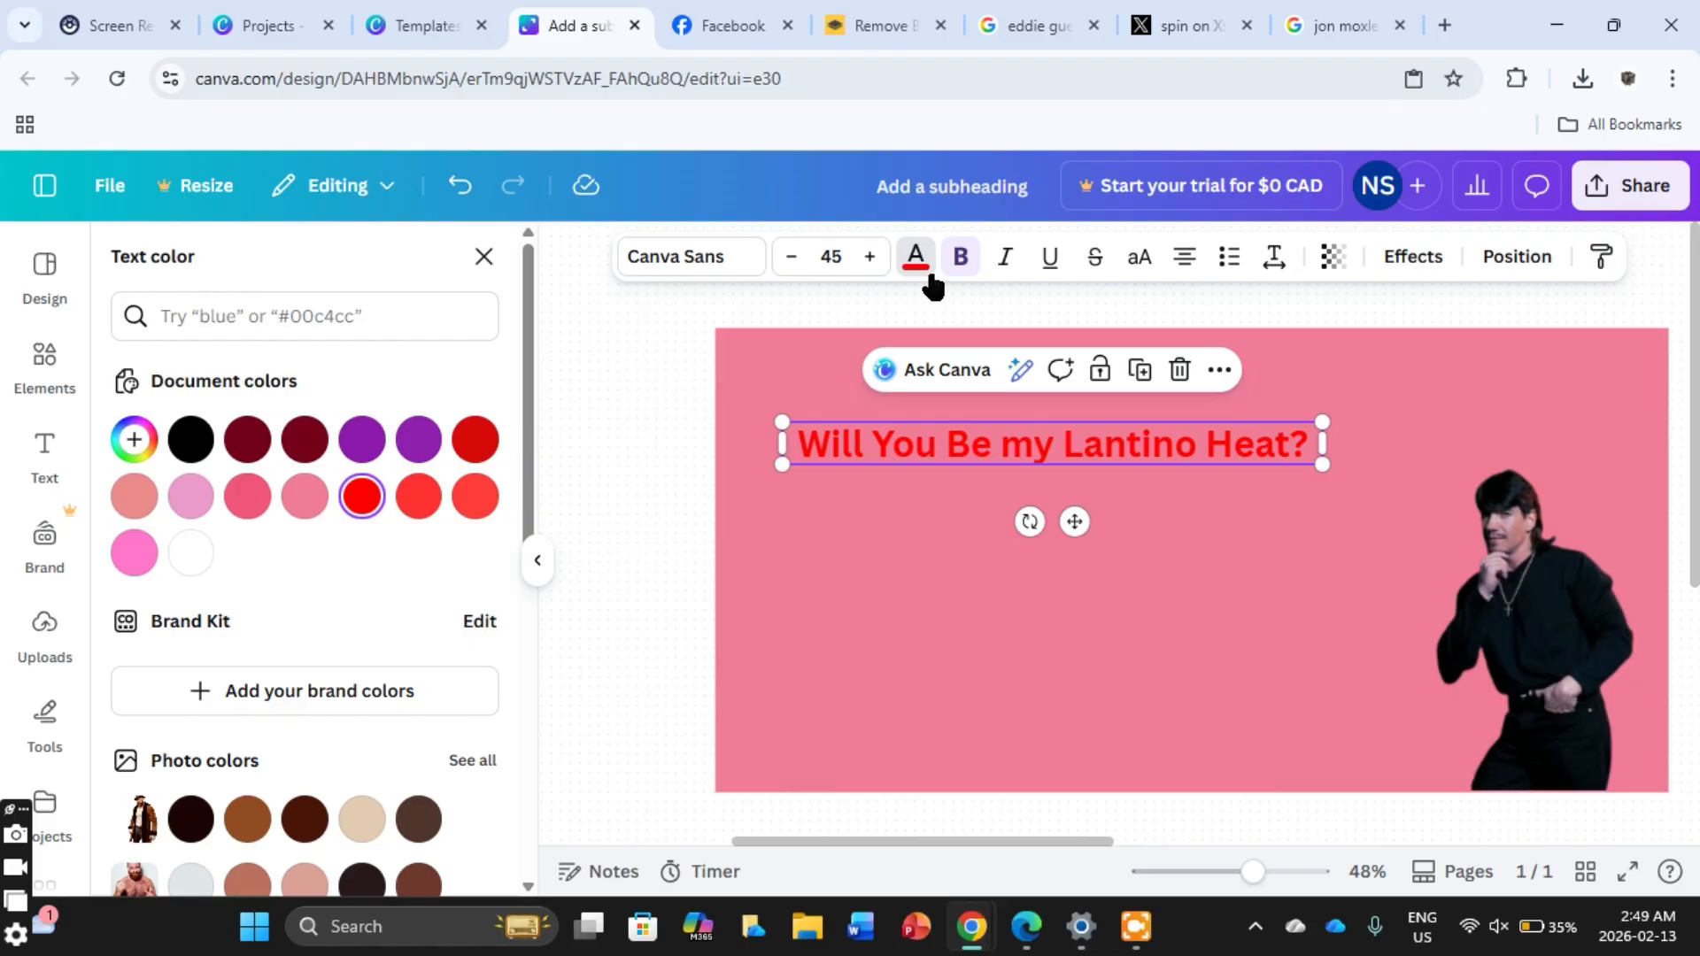
left_click(134, 440)
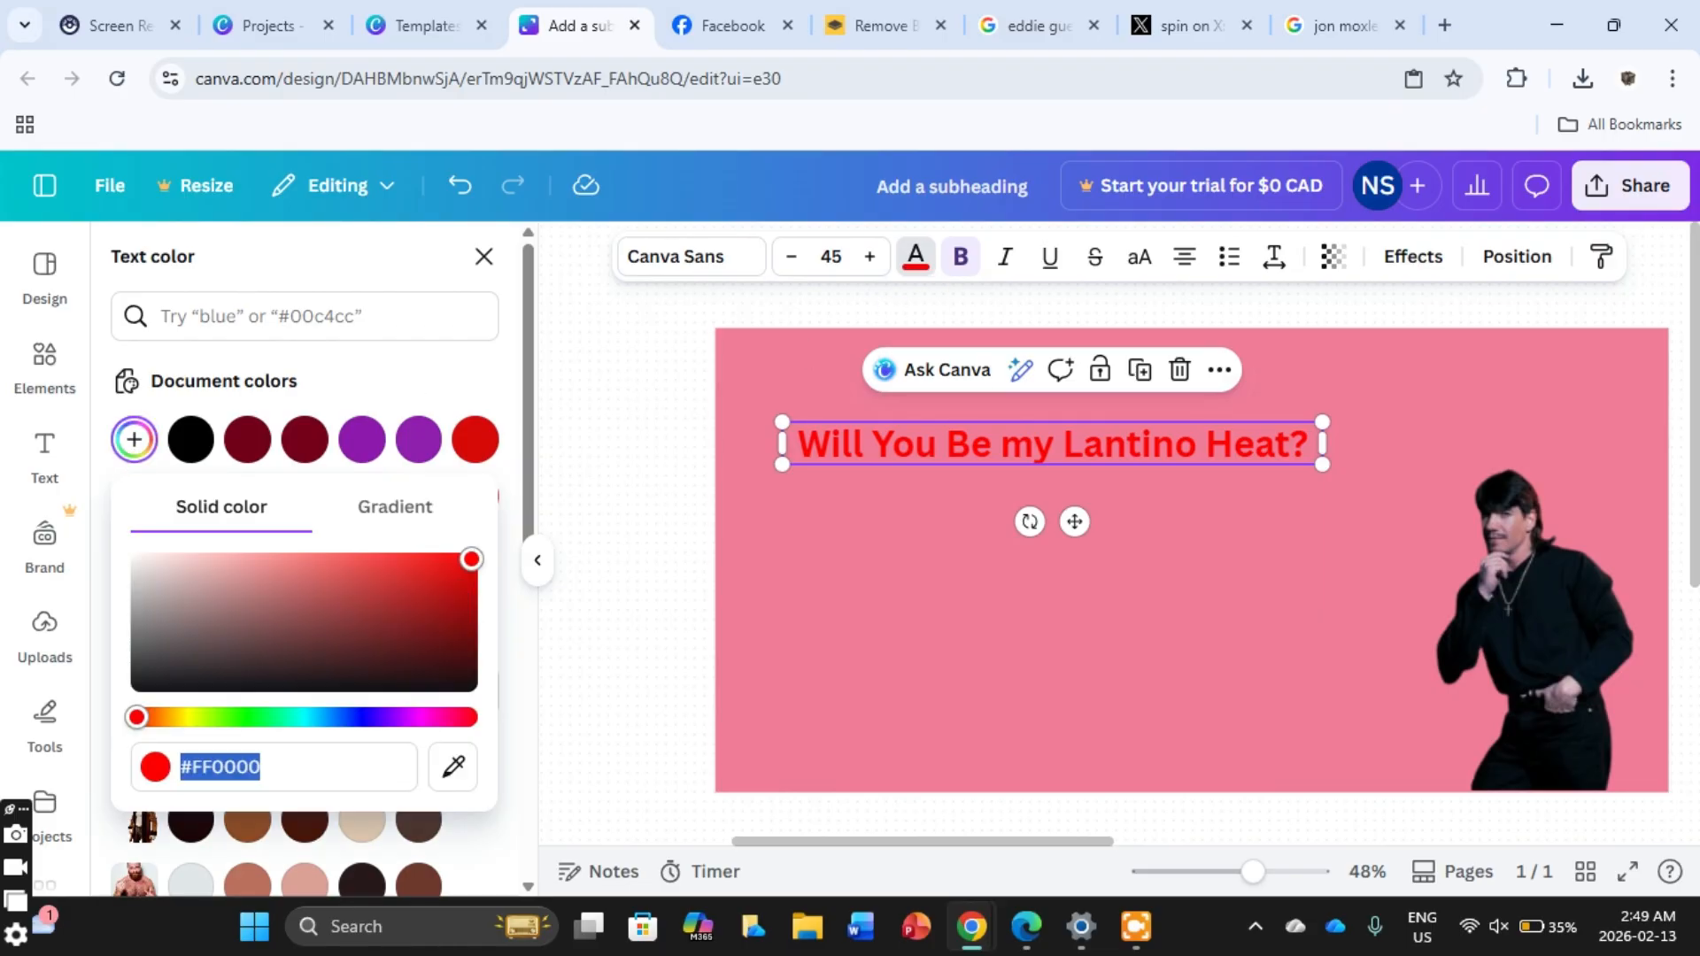
left_click_drag(469, 605, 419, 570)
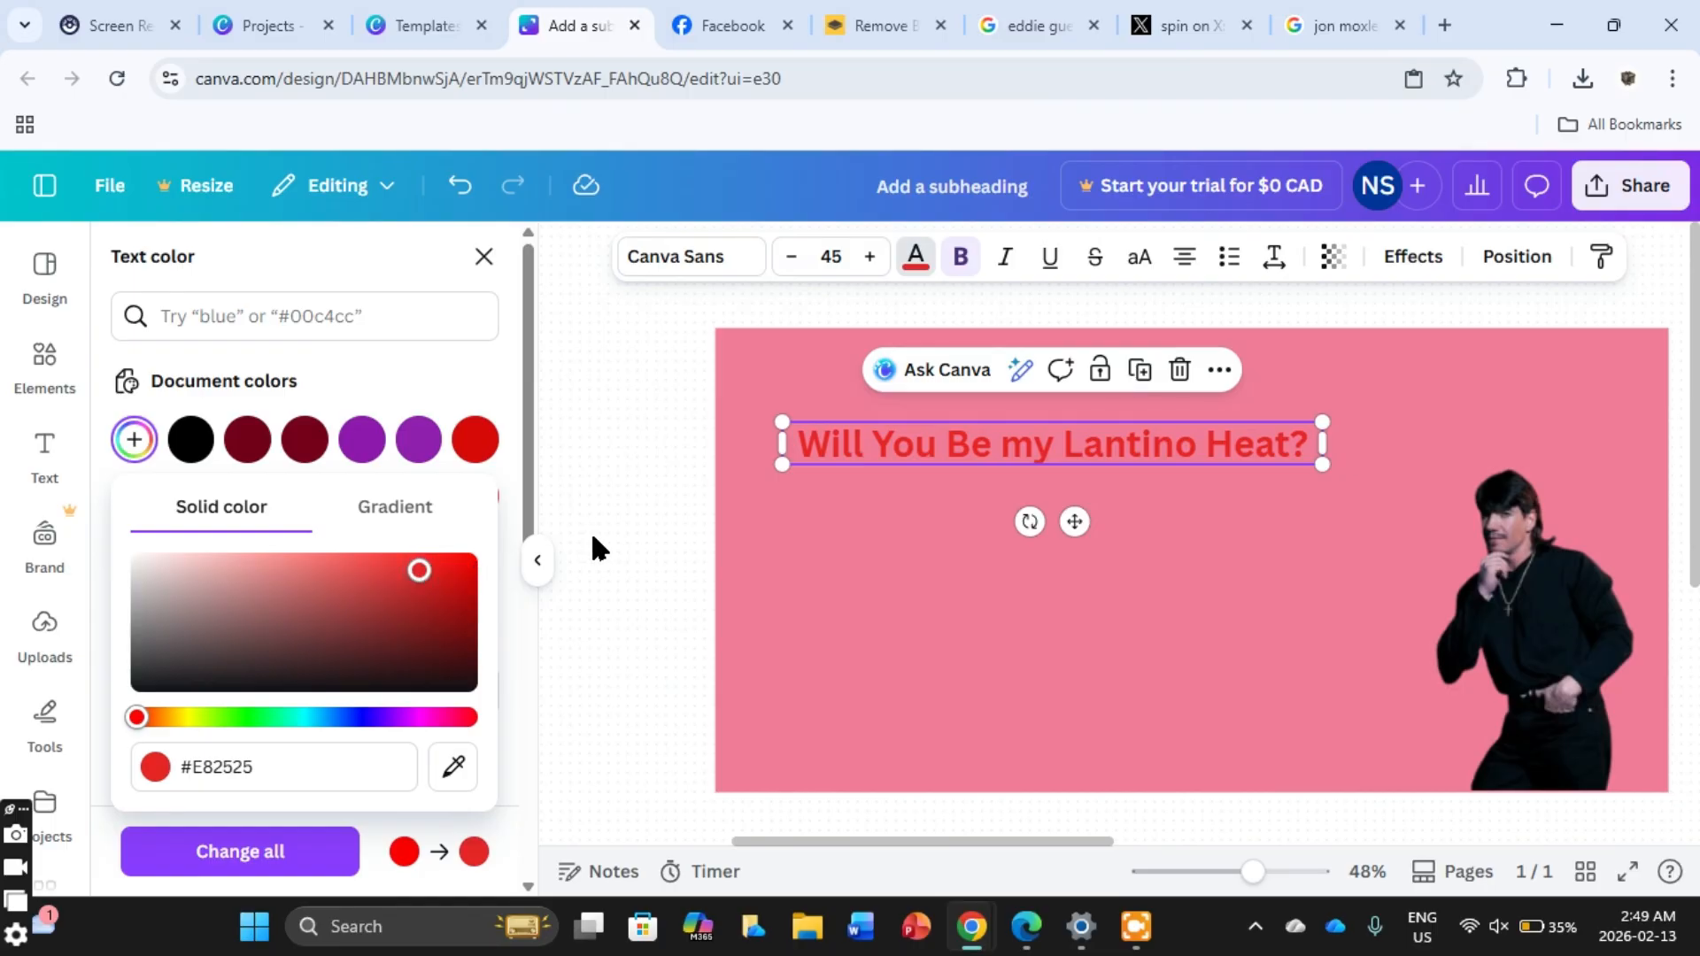
left_click_drag(434, 586, 433, 542)
left_click(622, 438)
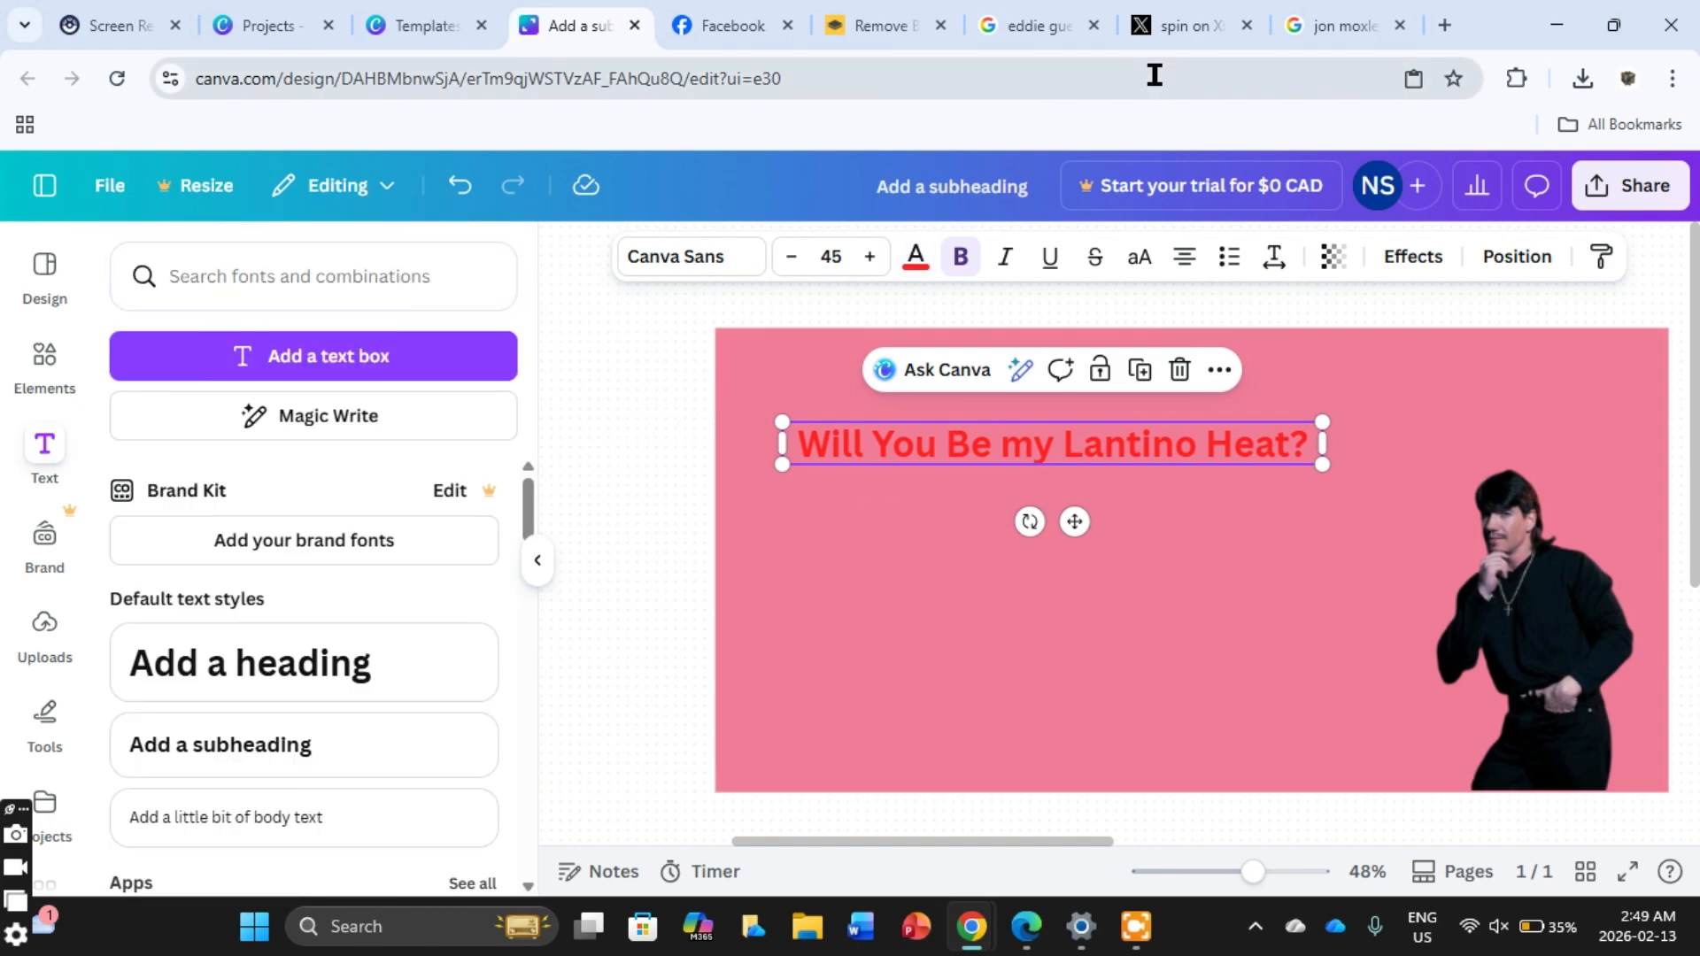
left_click_drag(1074, 522, 1084, 476)
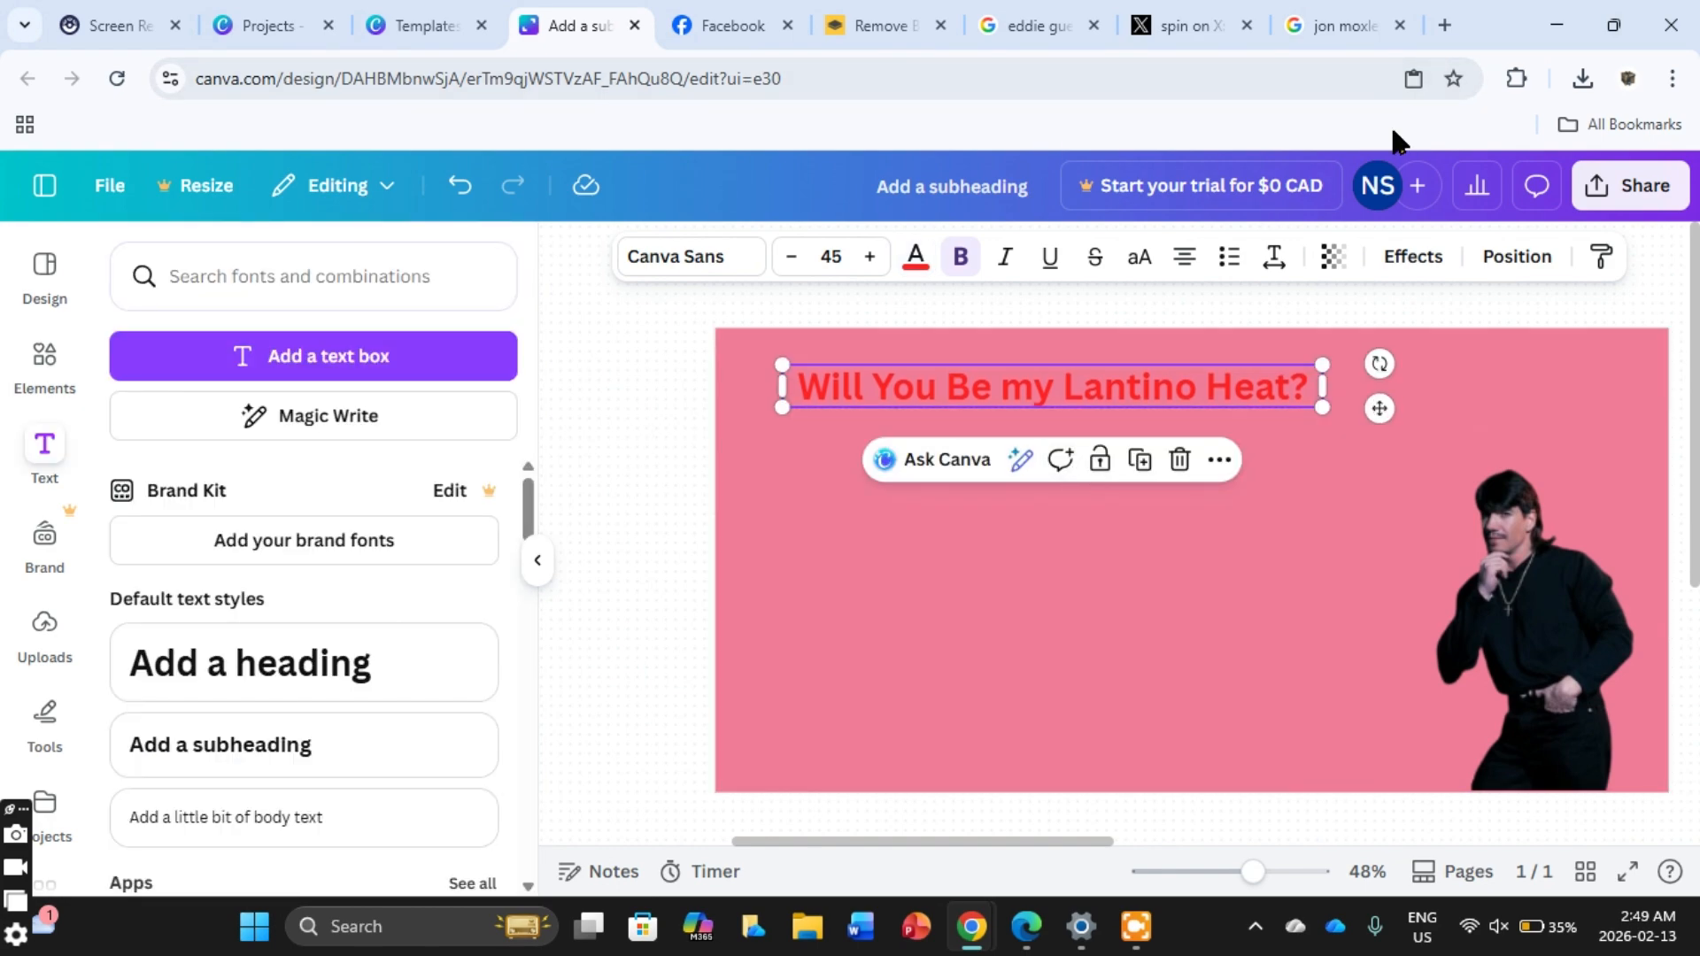
Step: Search Google Images for "latino heat logo" in a new browser tab
left_click(1444, 25)
type("la")
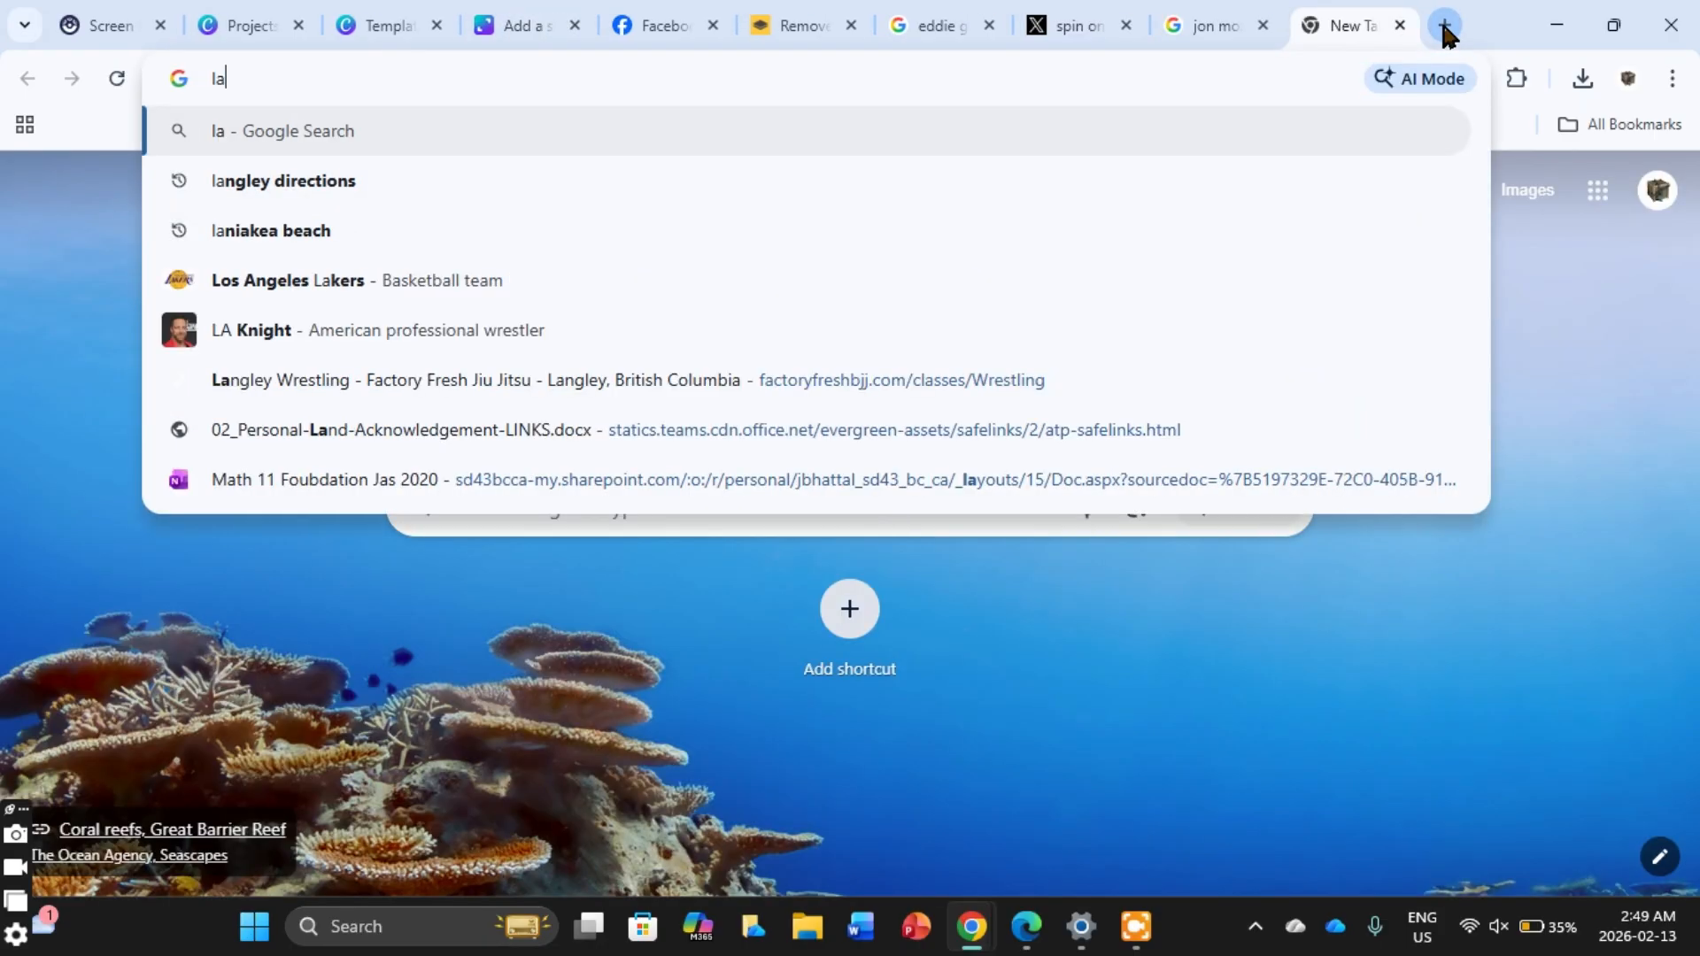
type("tino heat log")
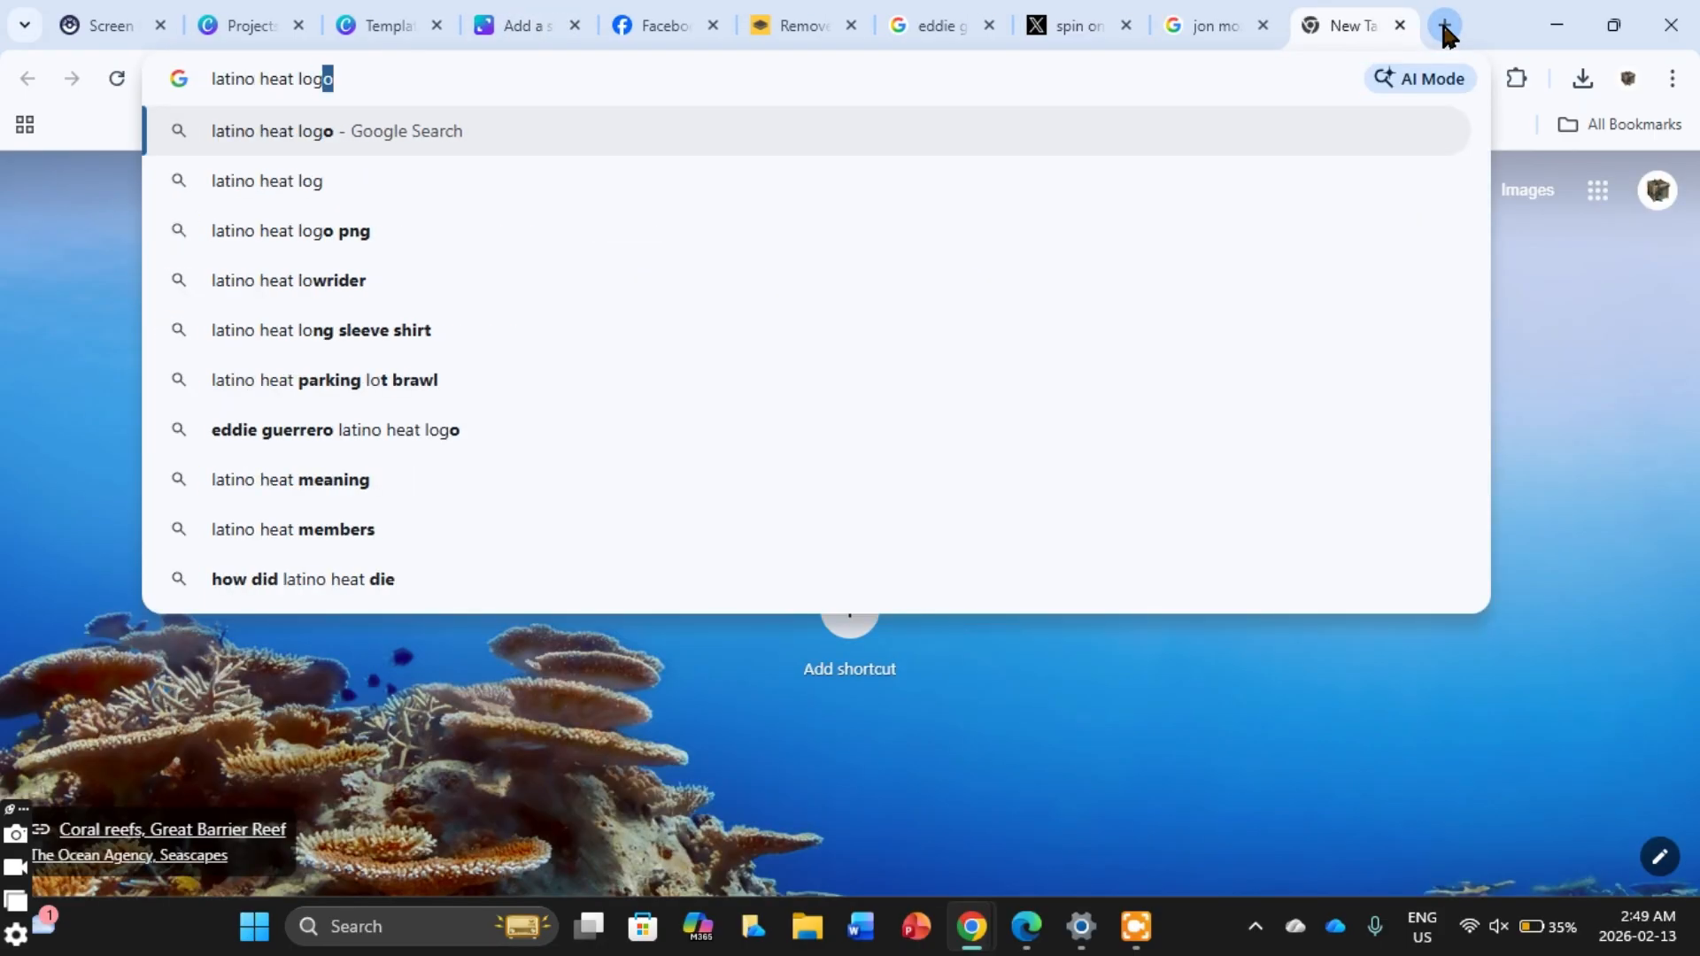
type("o")
key("Return")
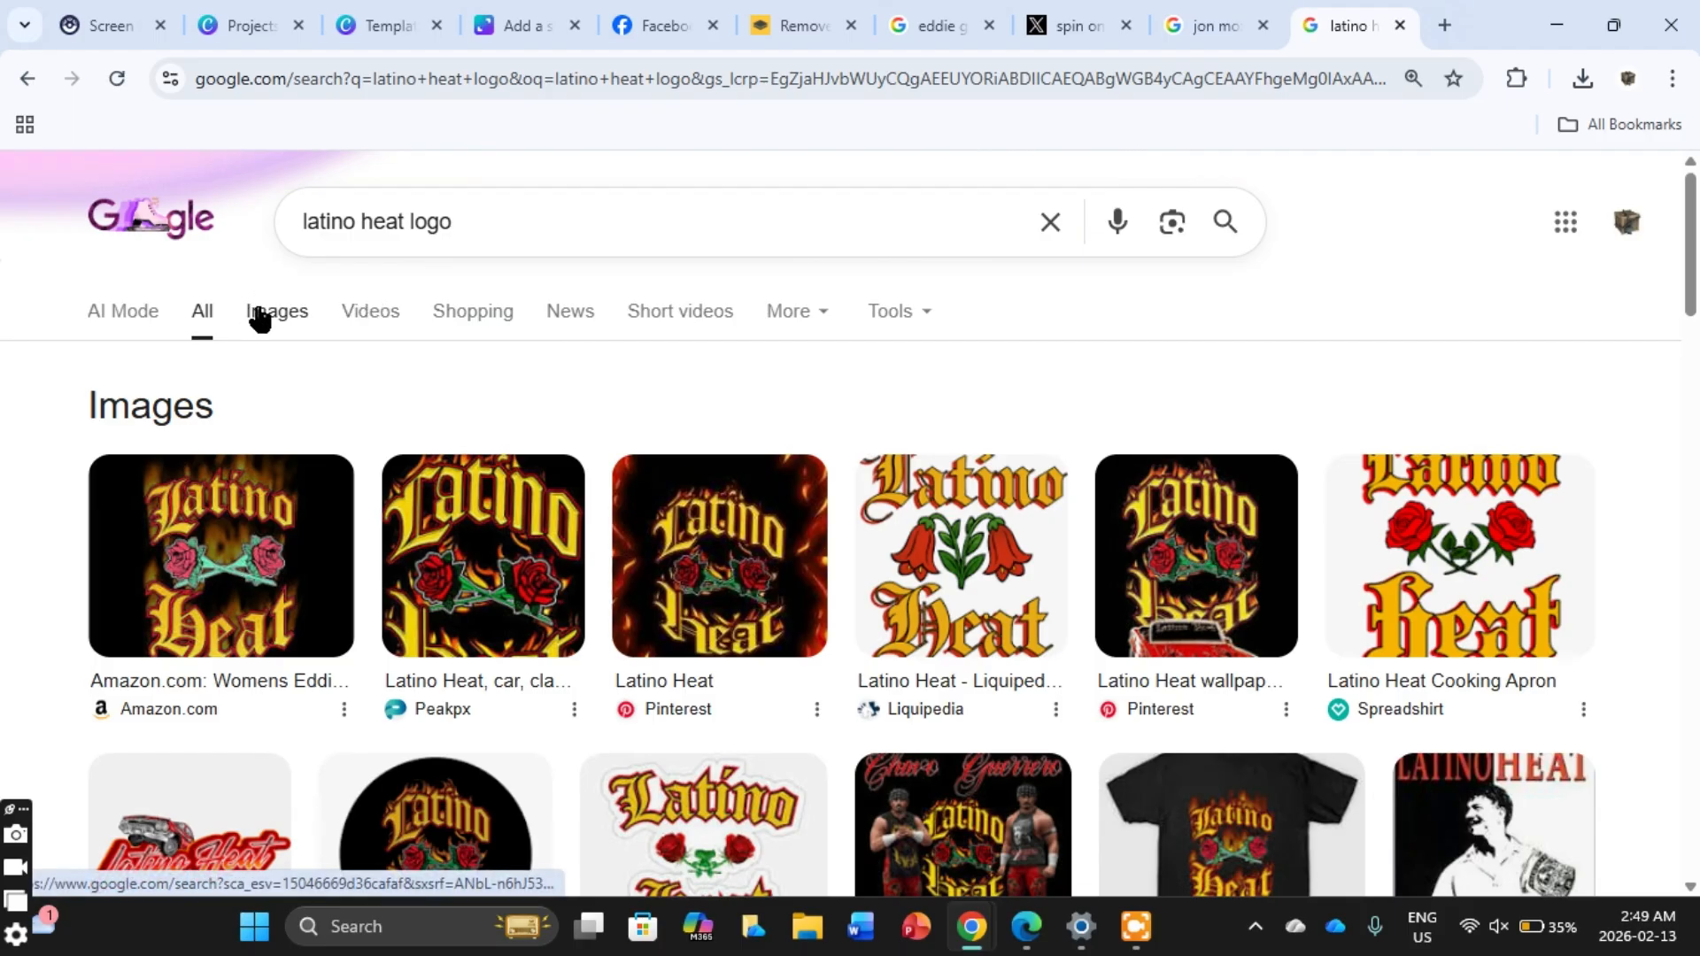
left_click(259, 315)
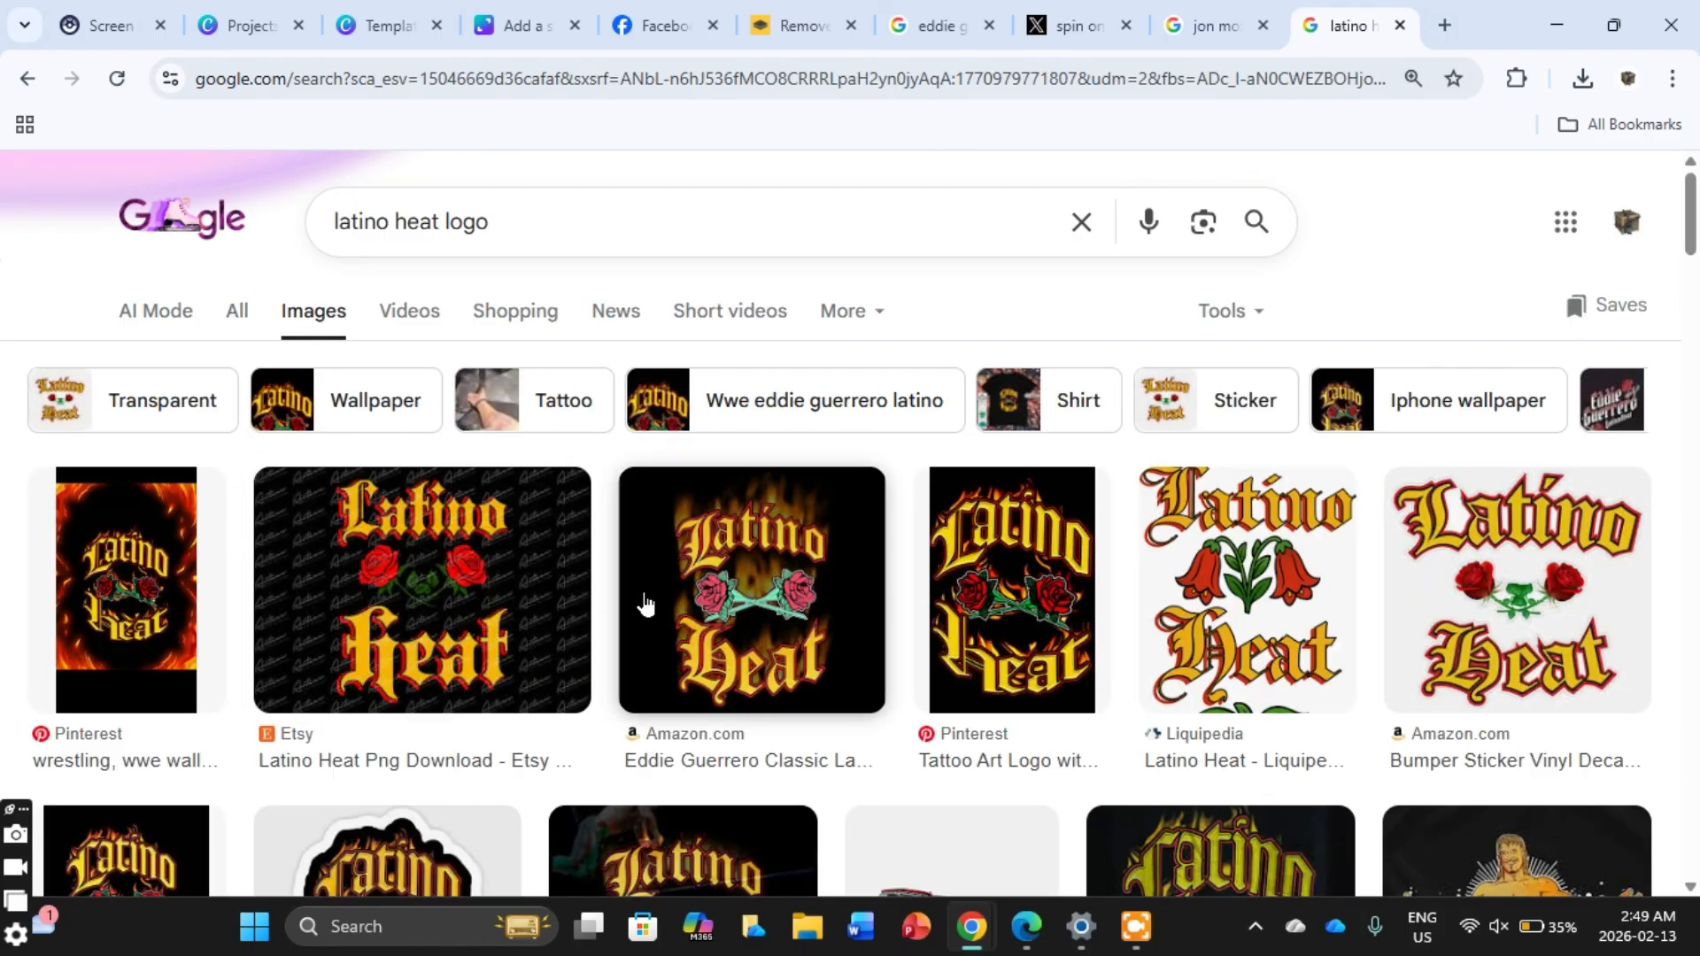
Step: Copy the black Amazon Latino Heat logo with pink roses and save it to Downloads as a JPG named download
right_click(747, 581)
left_click(878, 414)
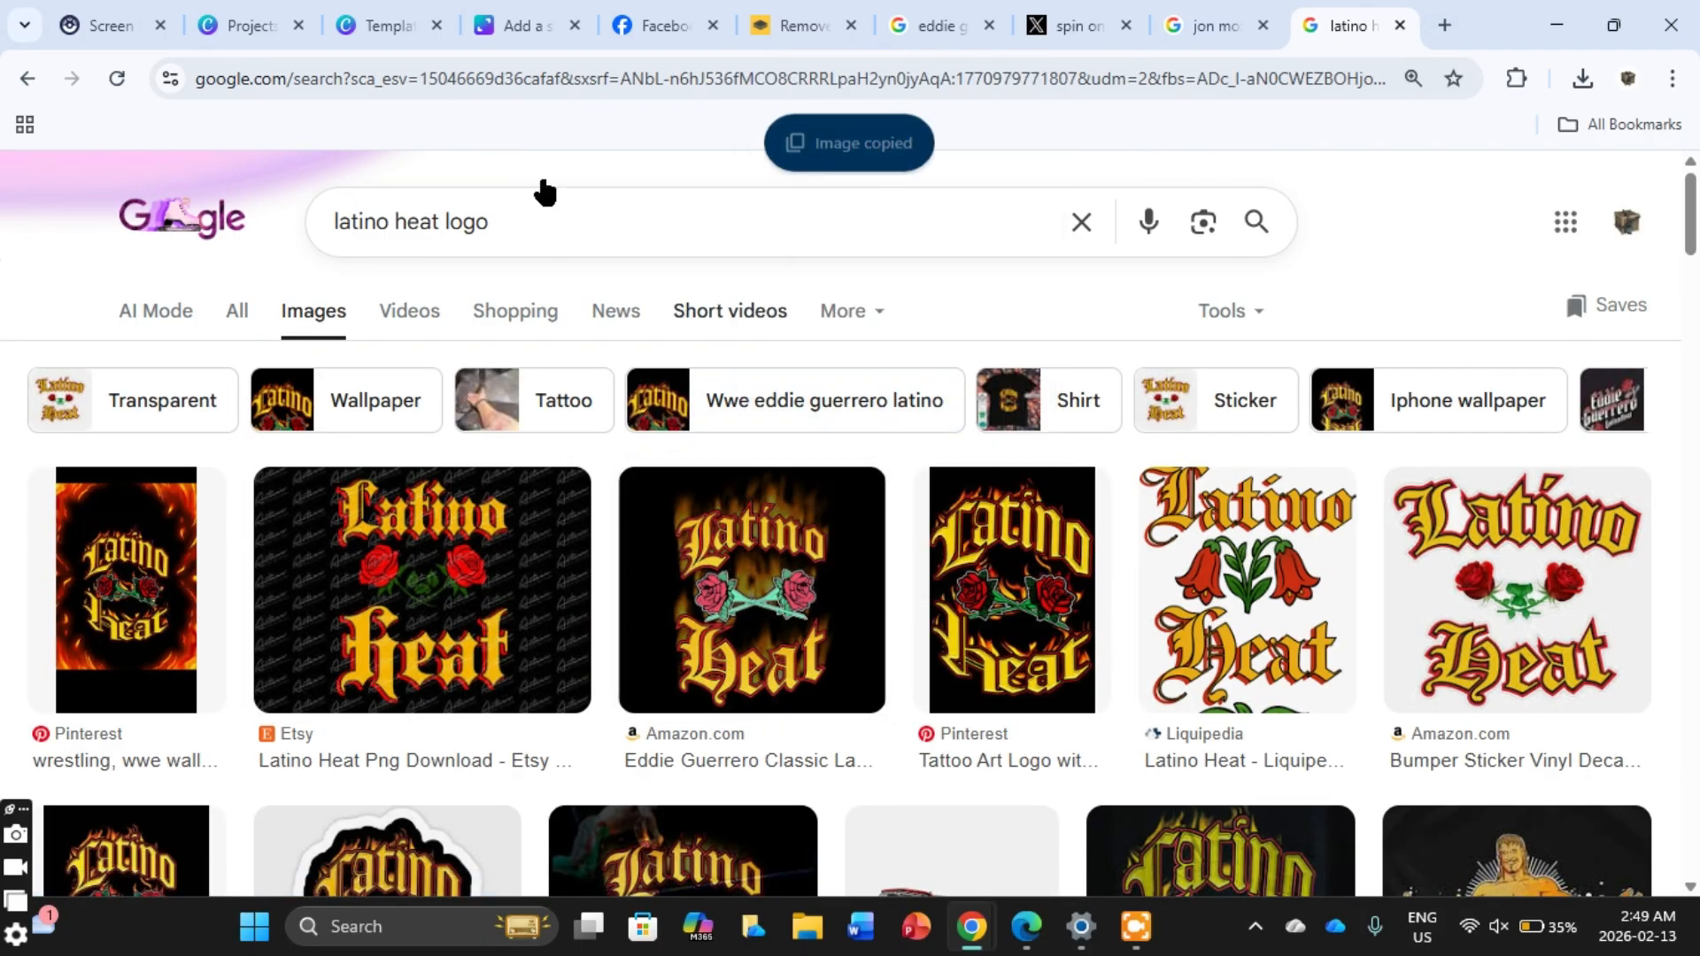
right_click(779, 580)
left_click(941, 371)
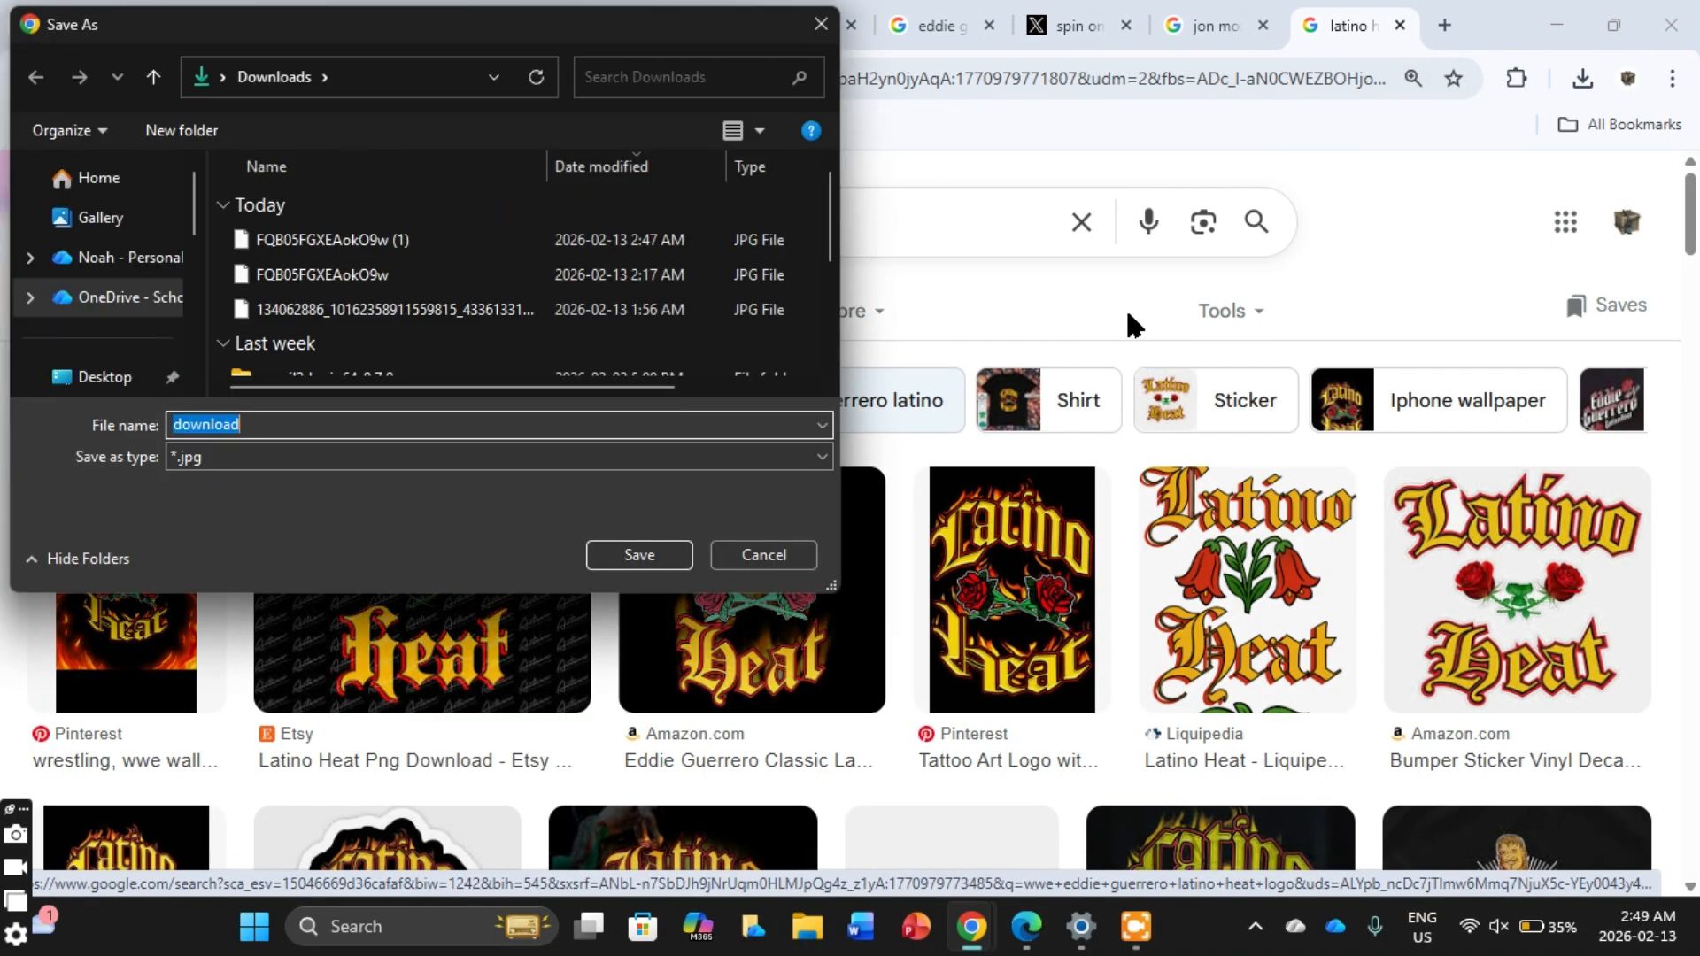
left_click(639, 556)
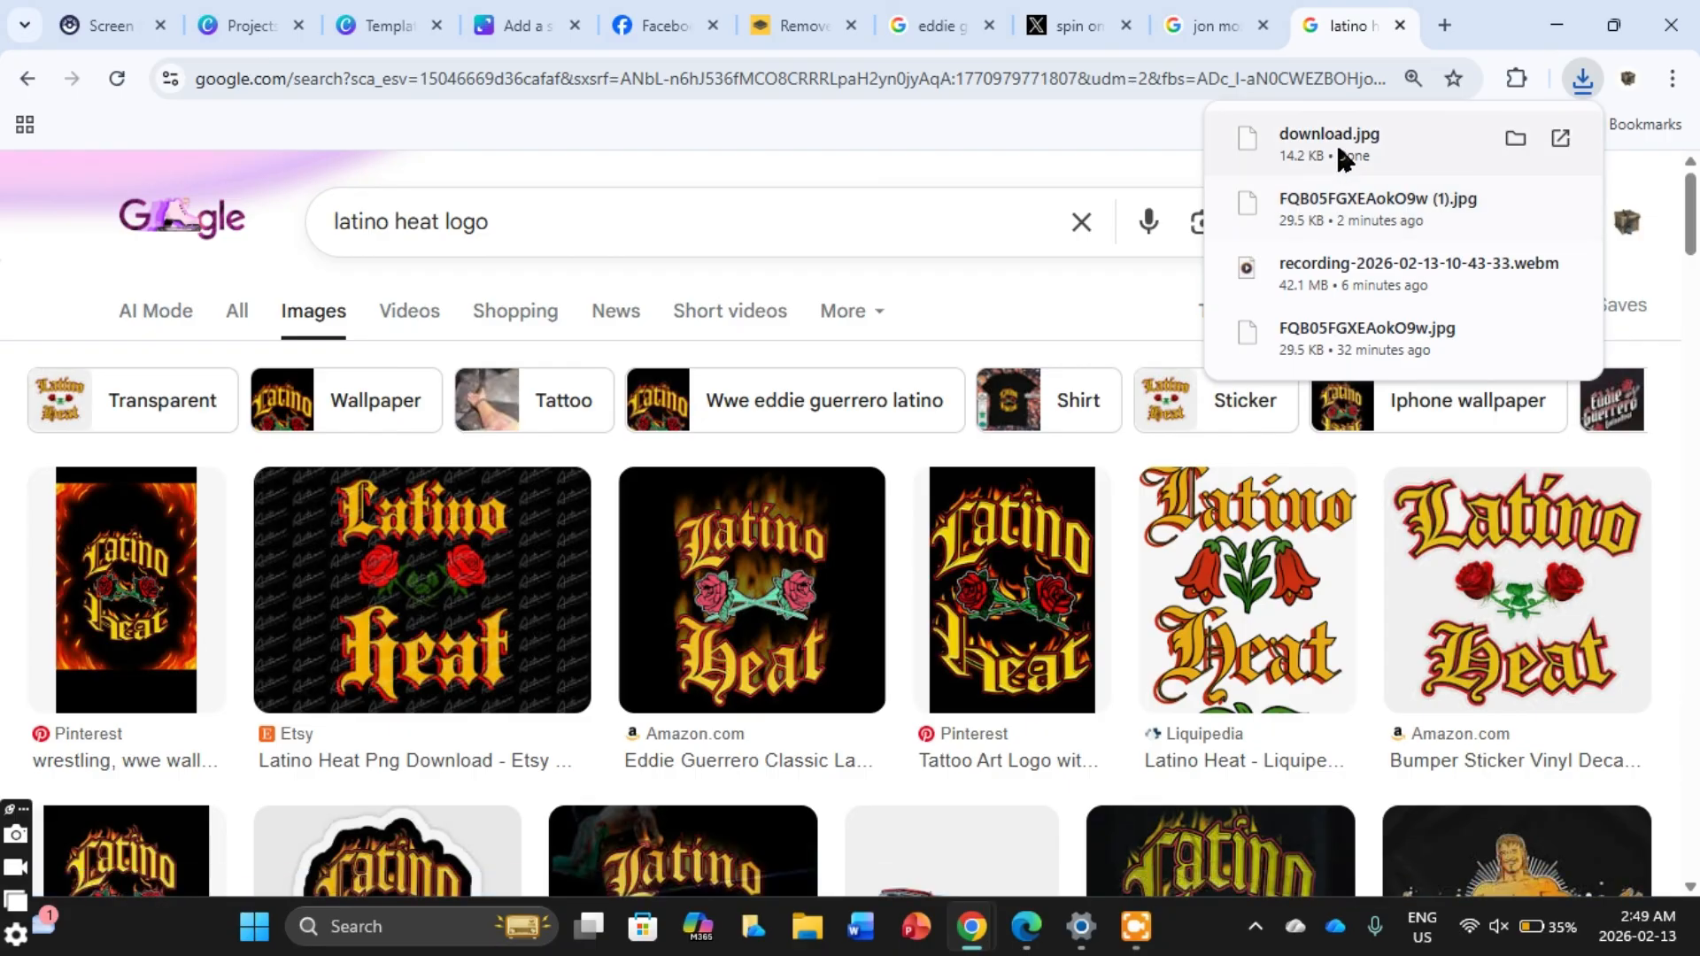
Step: Switch to remove.bg and upload the download image from Downloads to remove its background
left_click(801, 27)
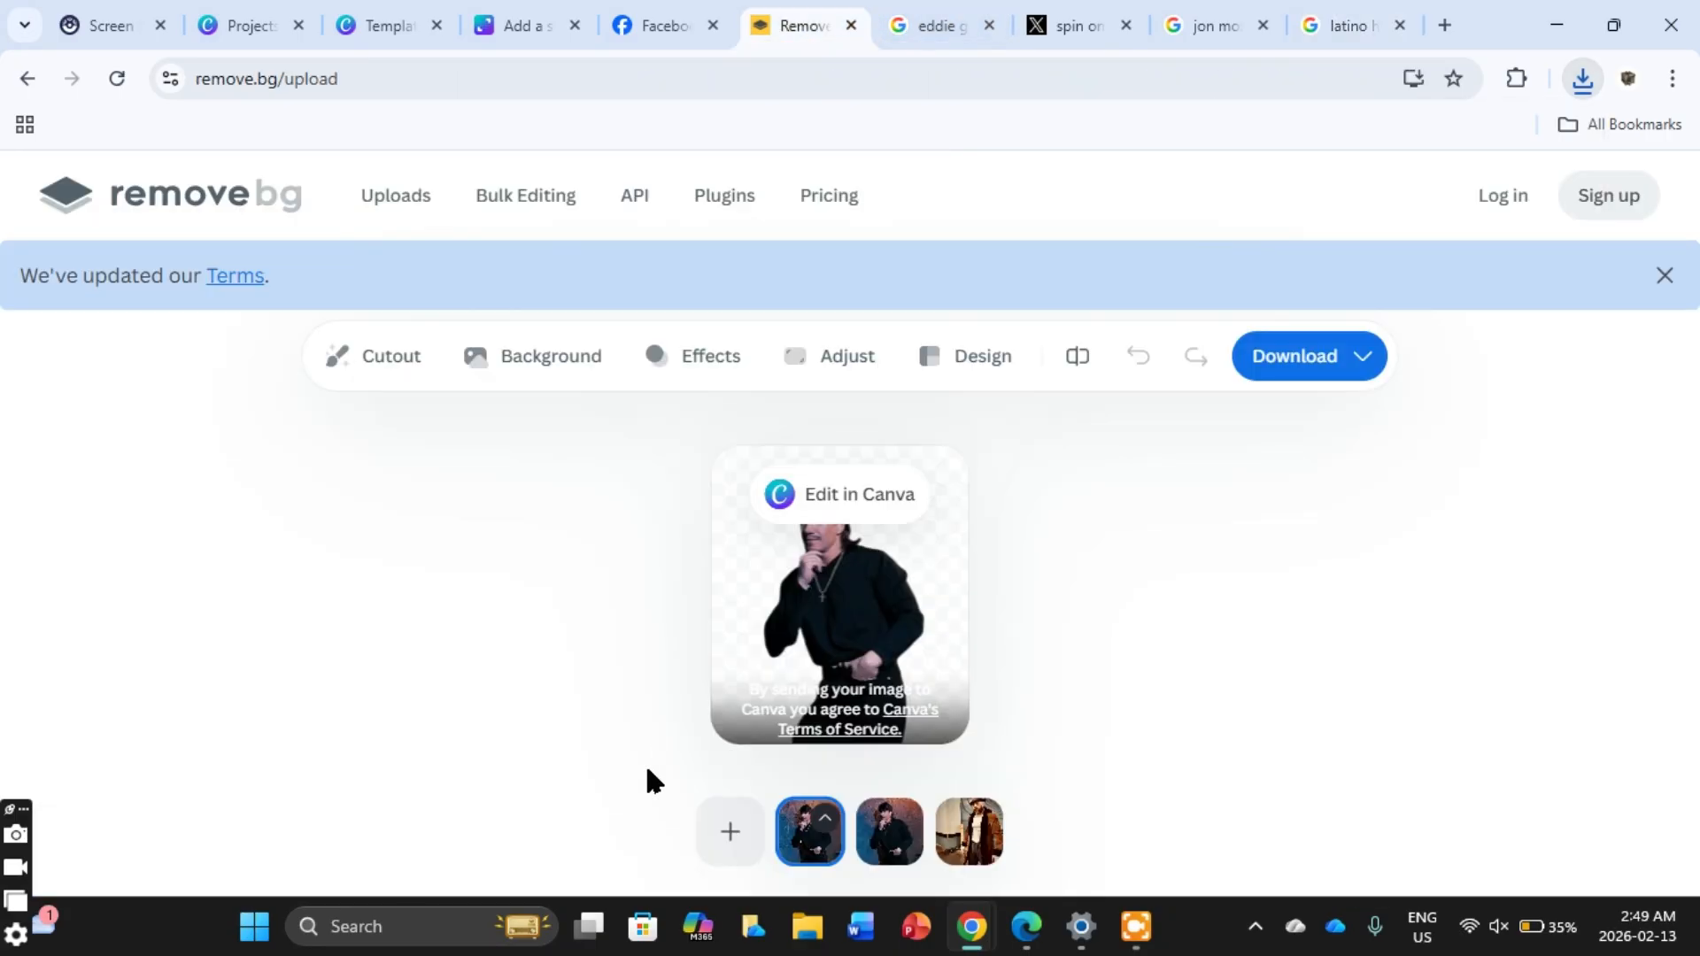
left_click(731, 837)
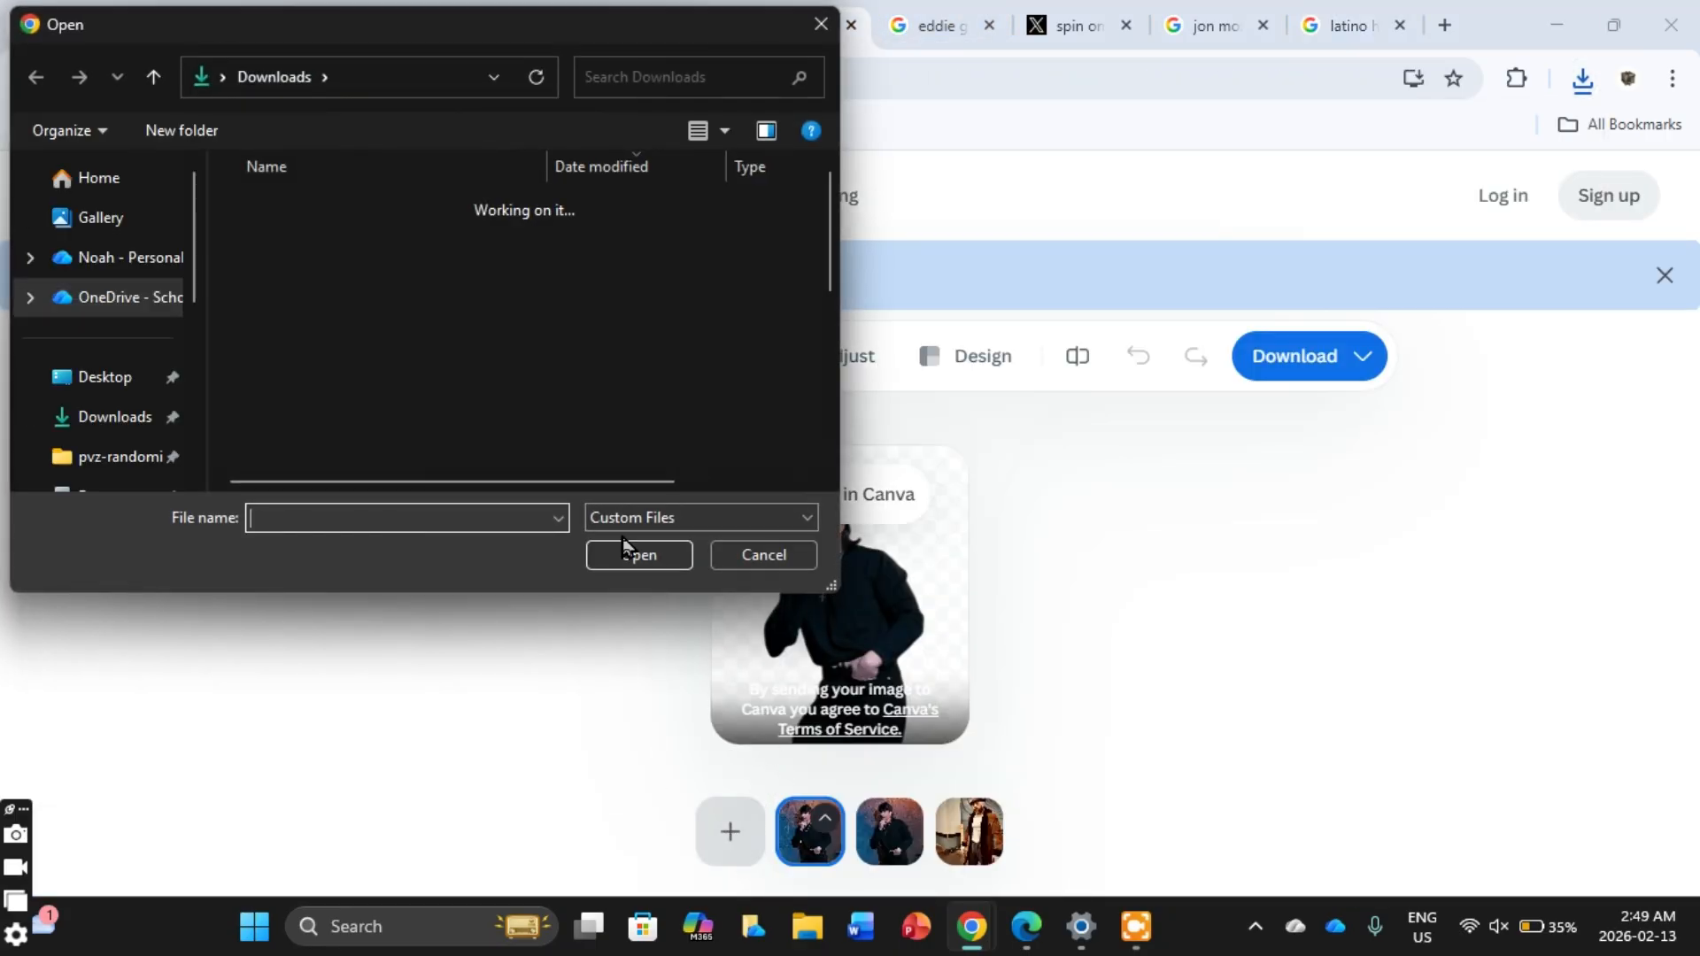
left_click(383, 239)
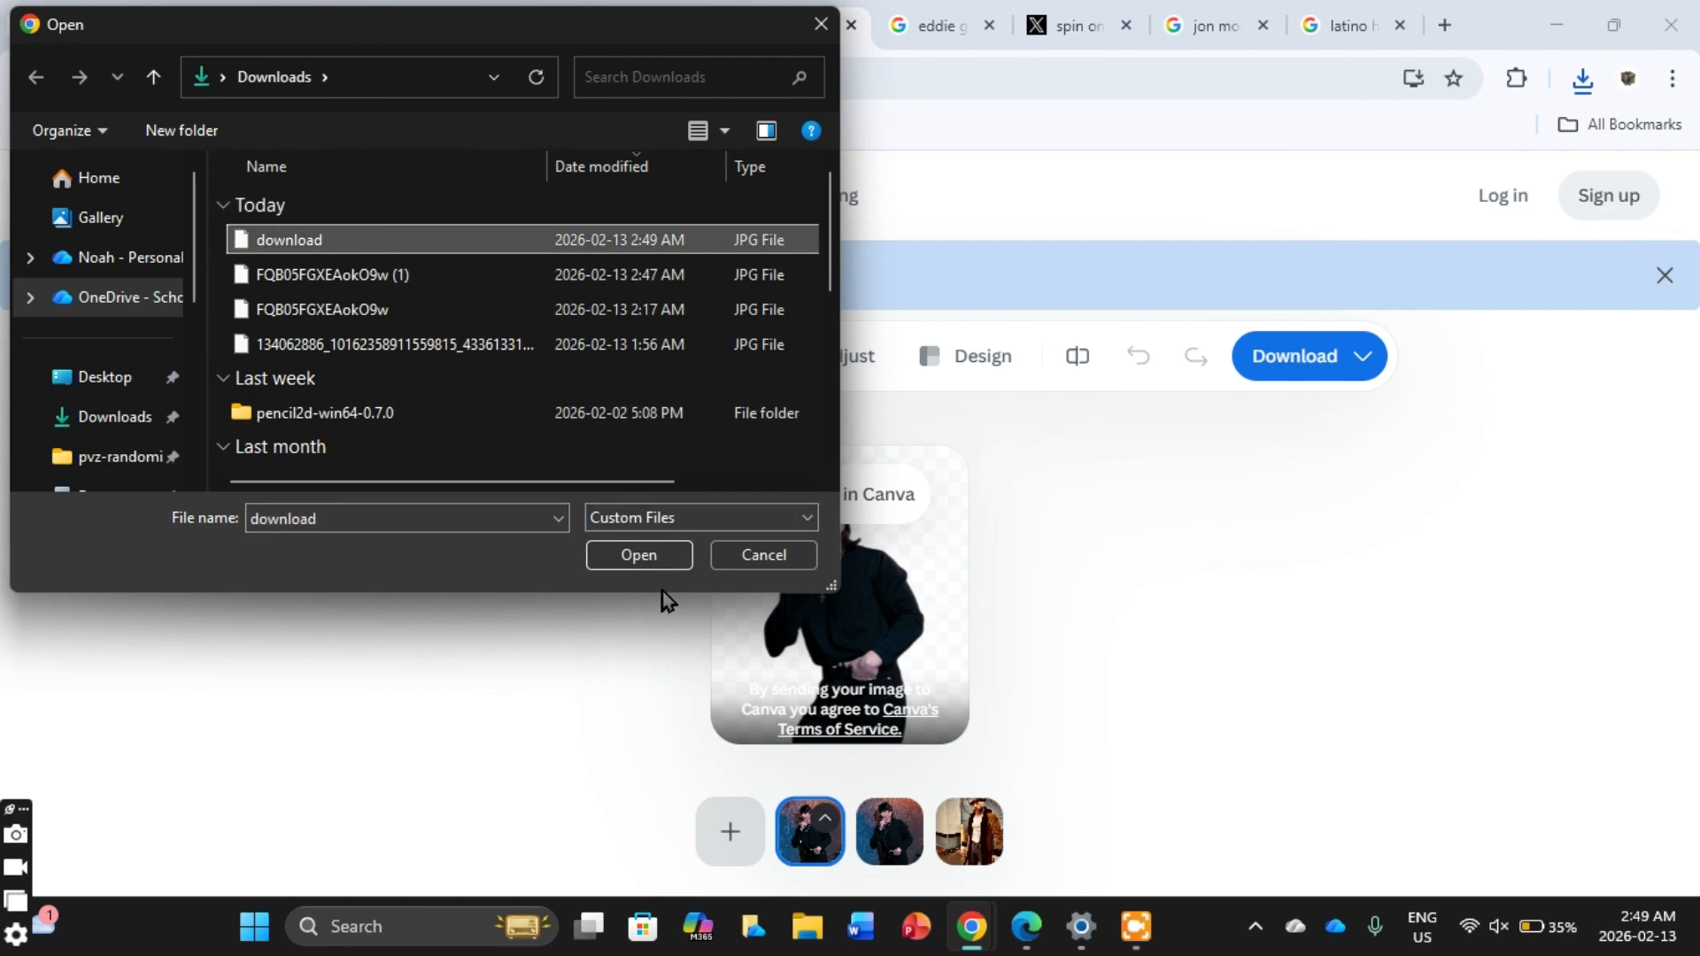
left_click(634, 556)
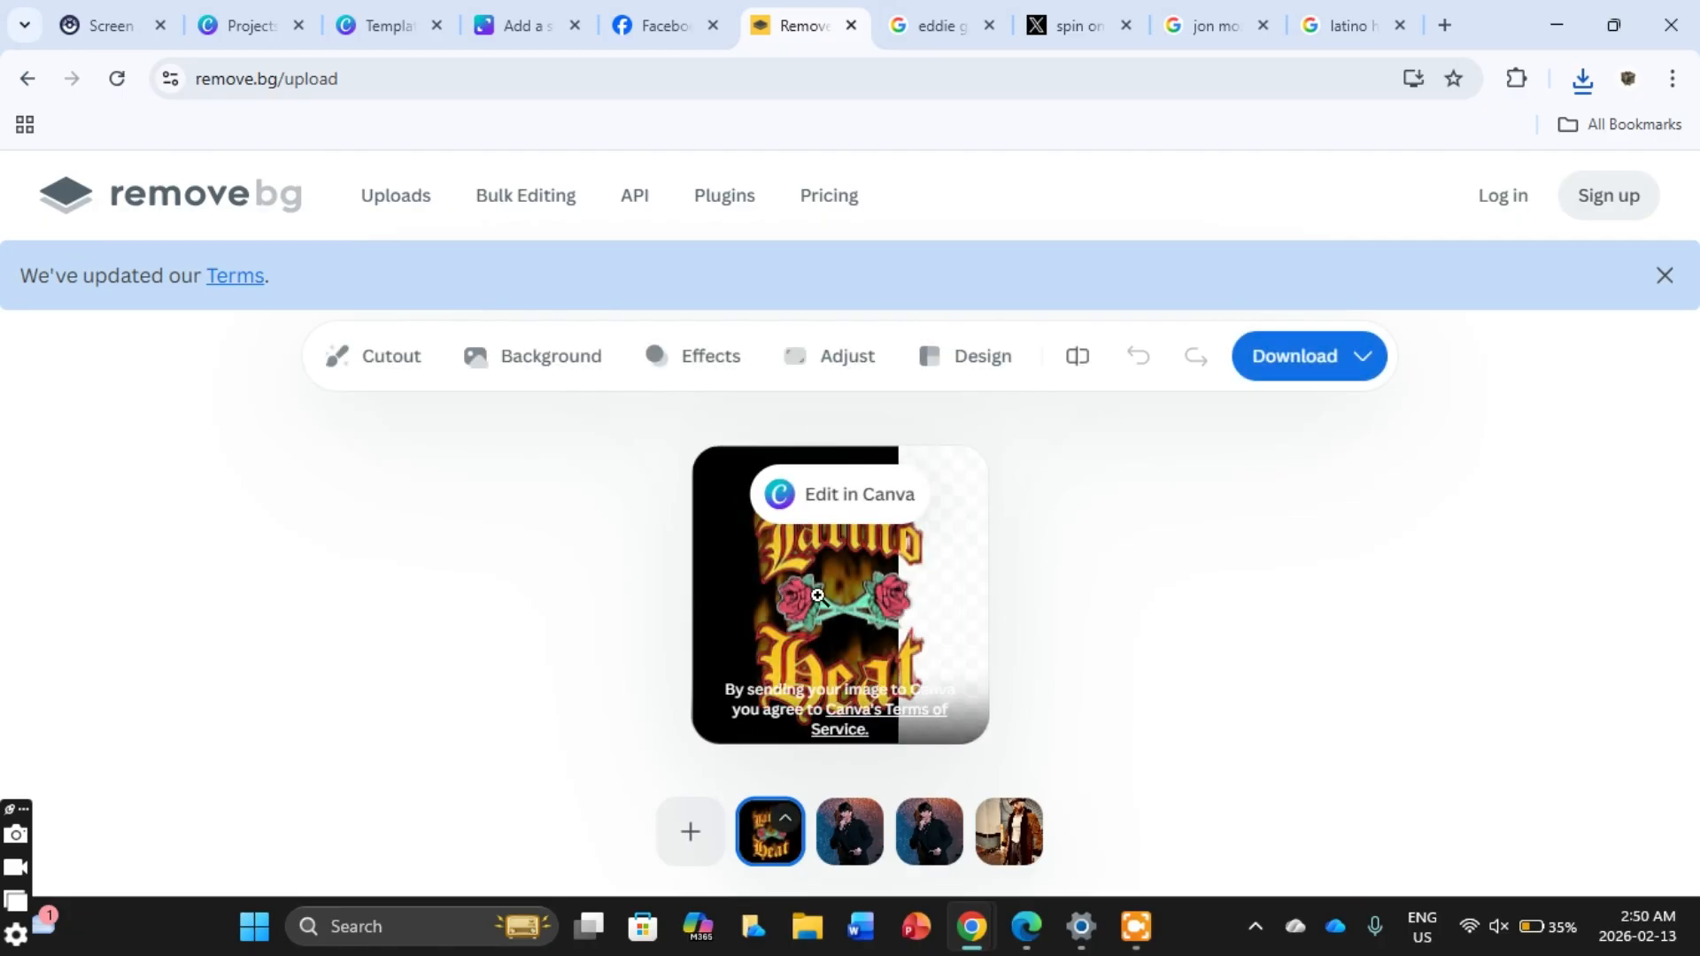
Step: Copy the background-free Latino Heat logo and paste it into the Canva design
right_click(893, 620)
left_click(934, 672)
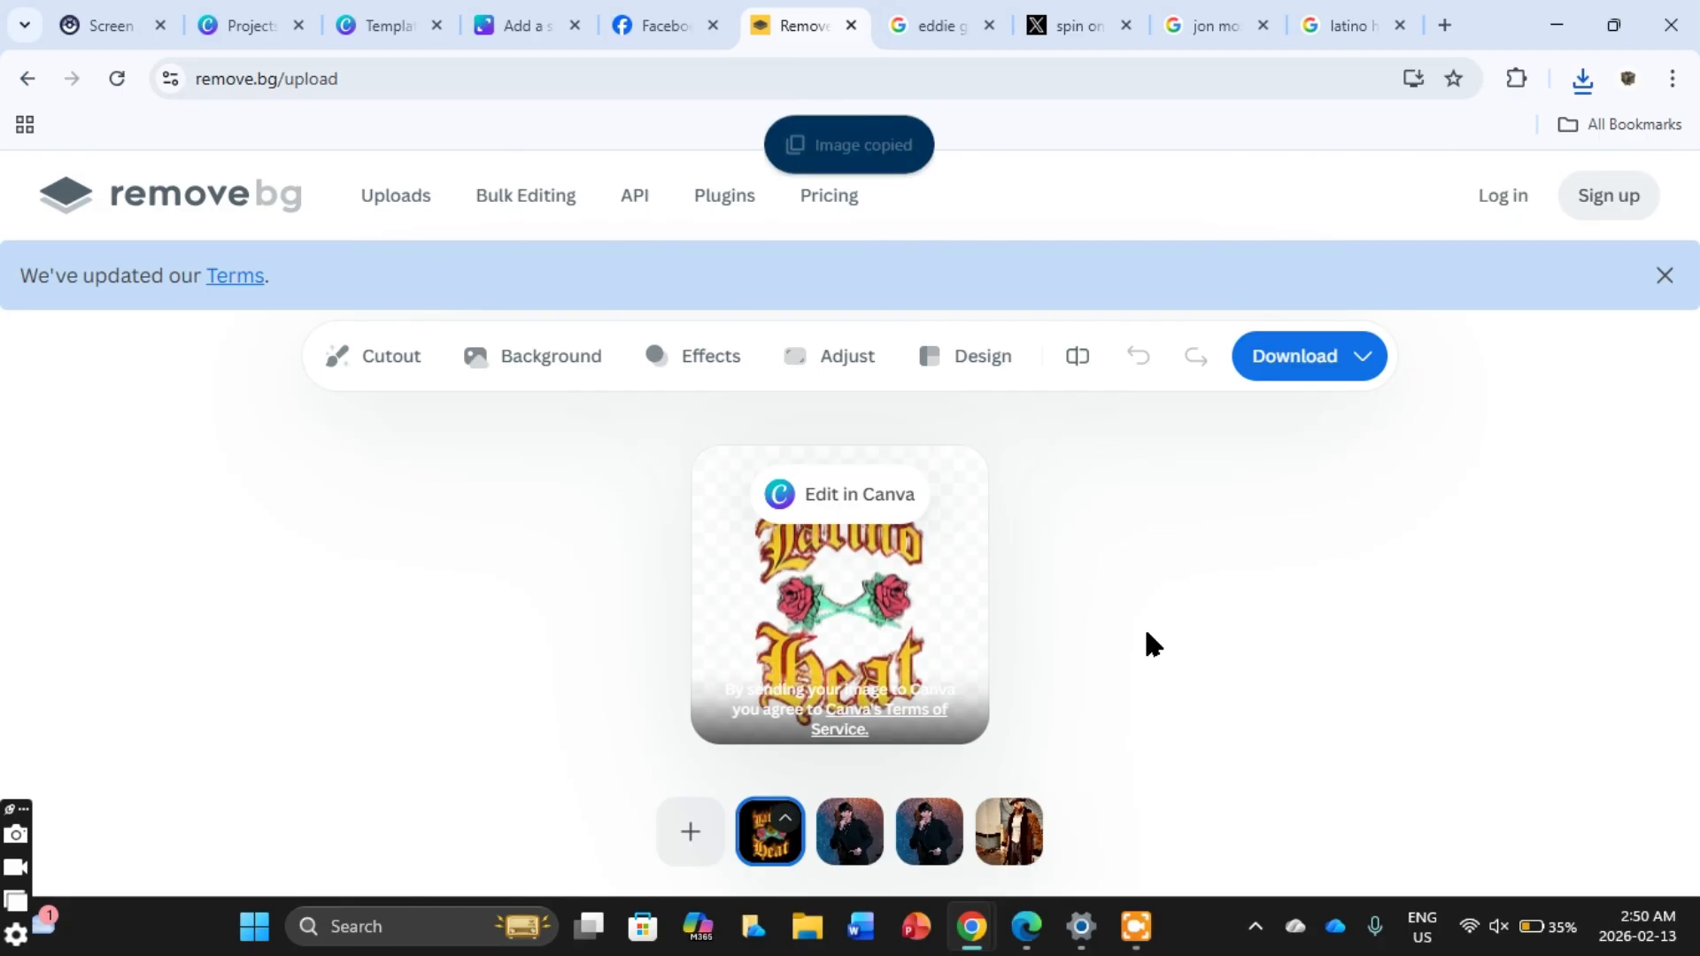
left_click(512, 32)
left_click(625, 469)
right_click(631, 486)
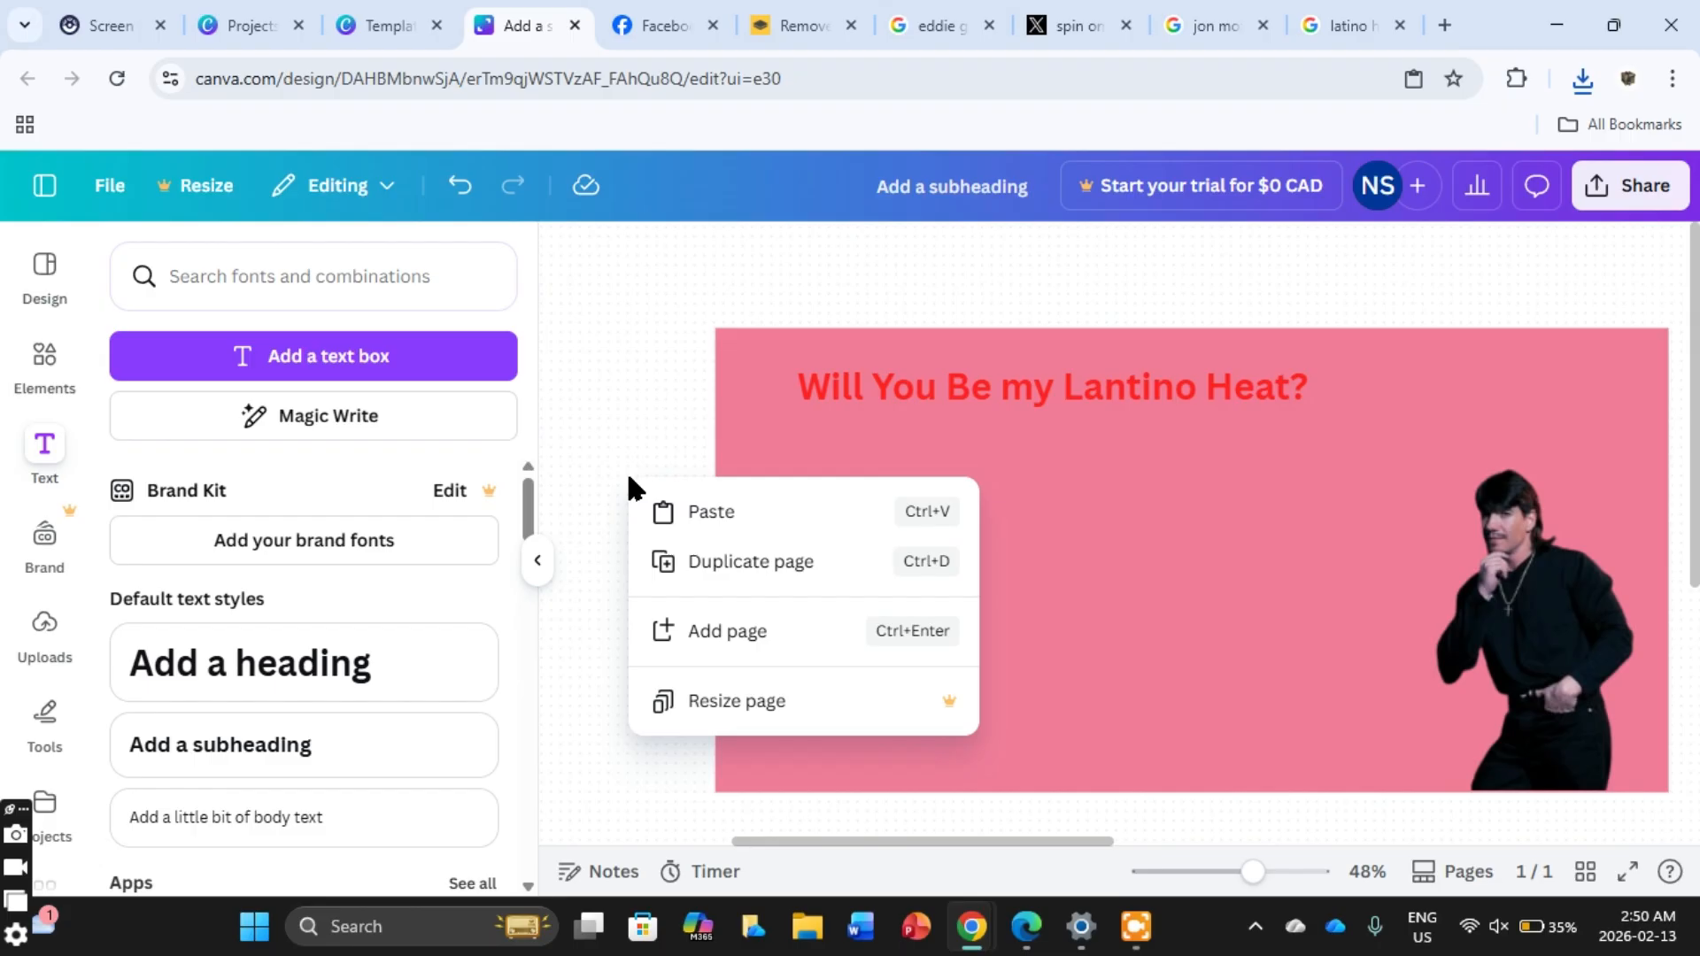
left_click(1143, 928)
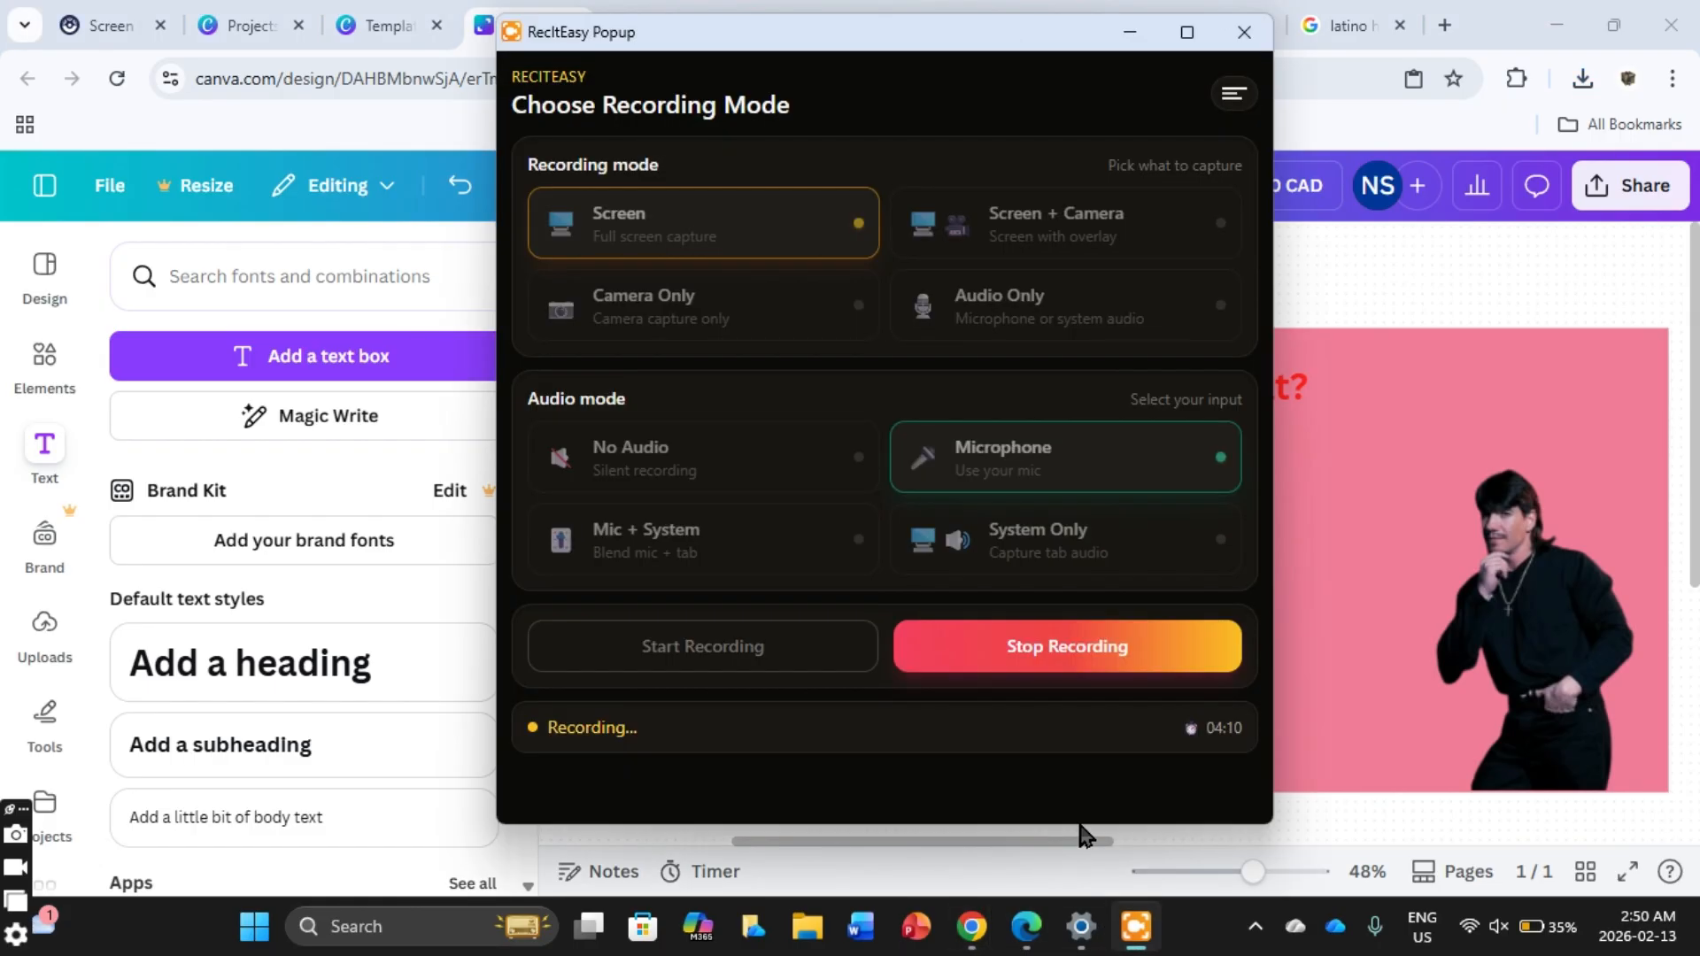
left_click(1137, 928)
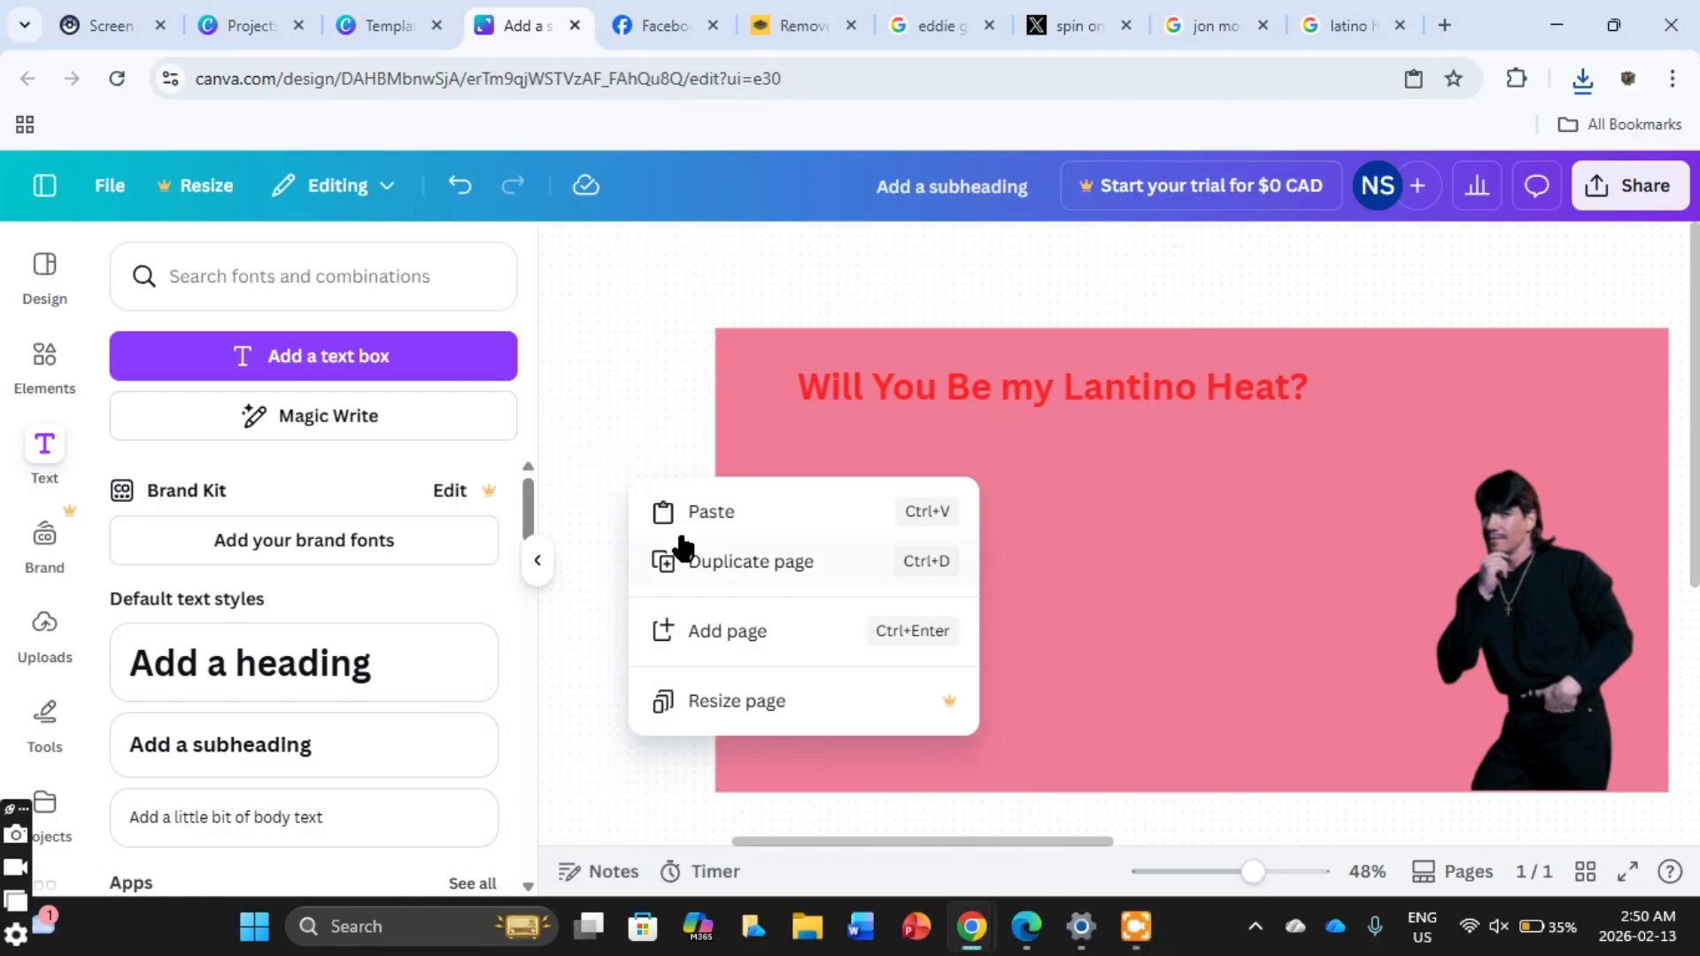
left_click(748, 512)
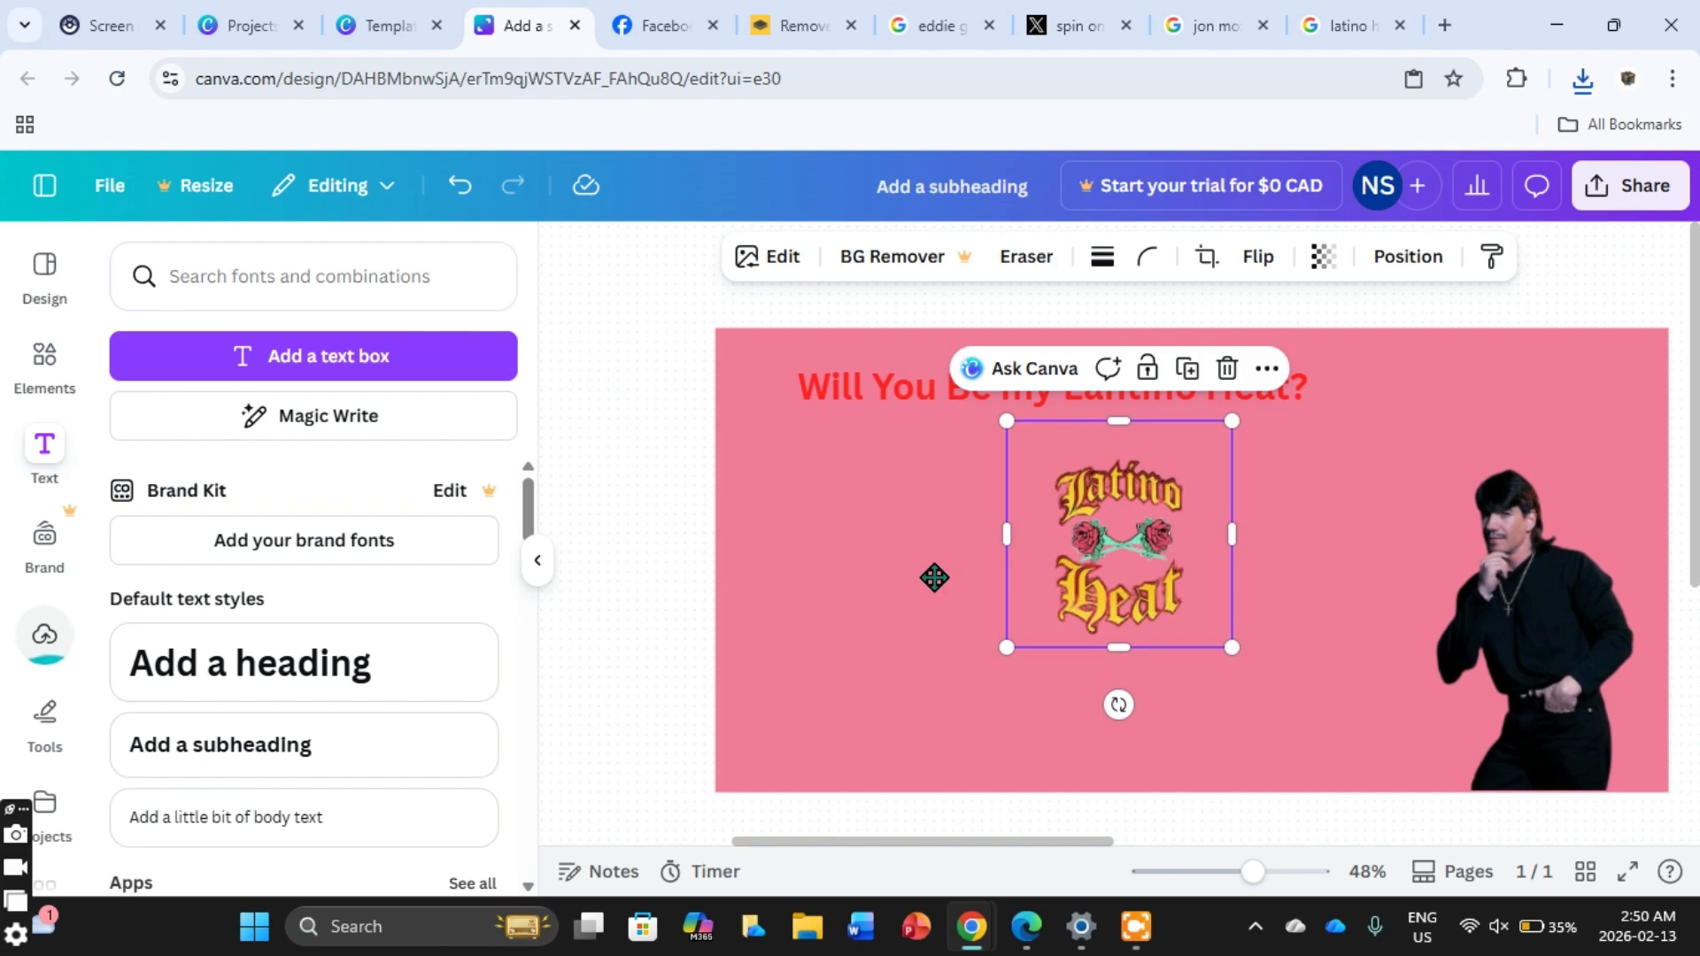
Step: Enlarge the Latino Heat logo's frame to about 40% of the card's width and place it below the heading
left_click_drag(1114, 536, 934, 579)
left_click_drag(1052, 464, 1268, 450)
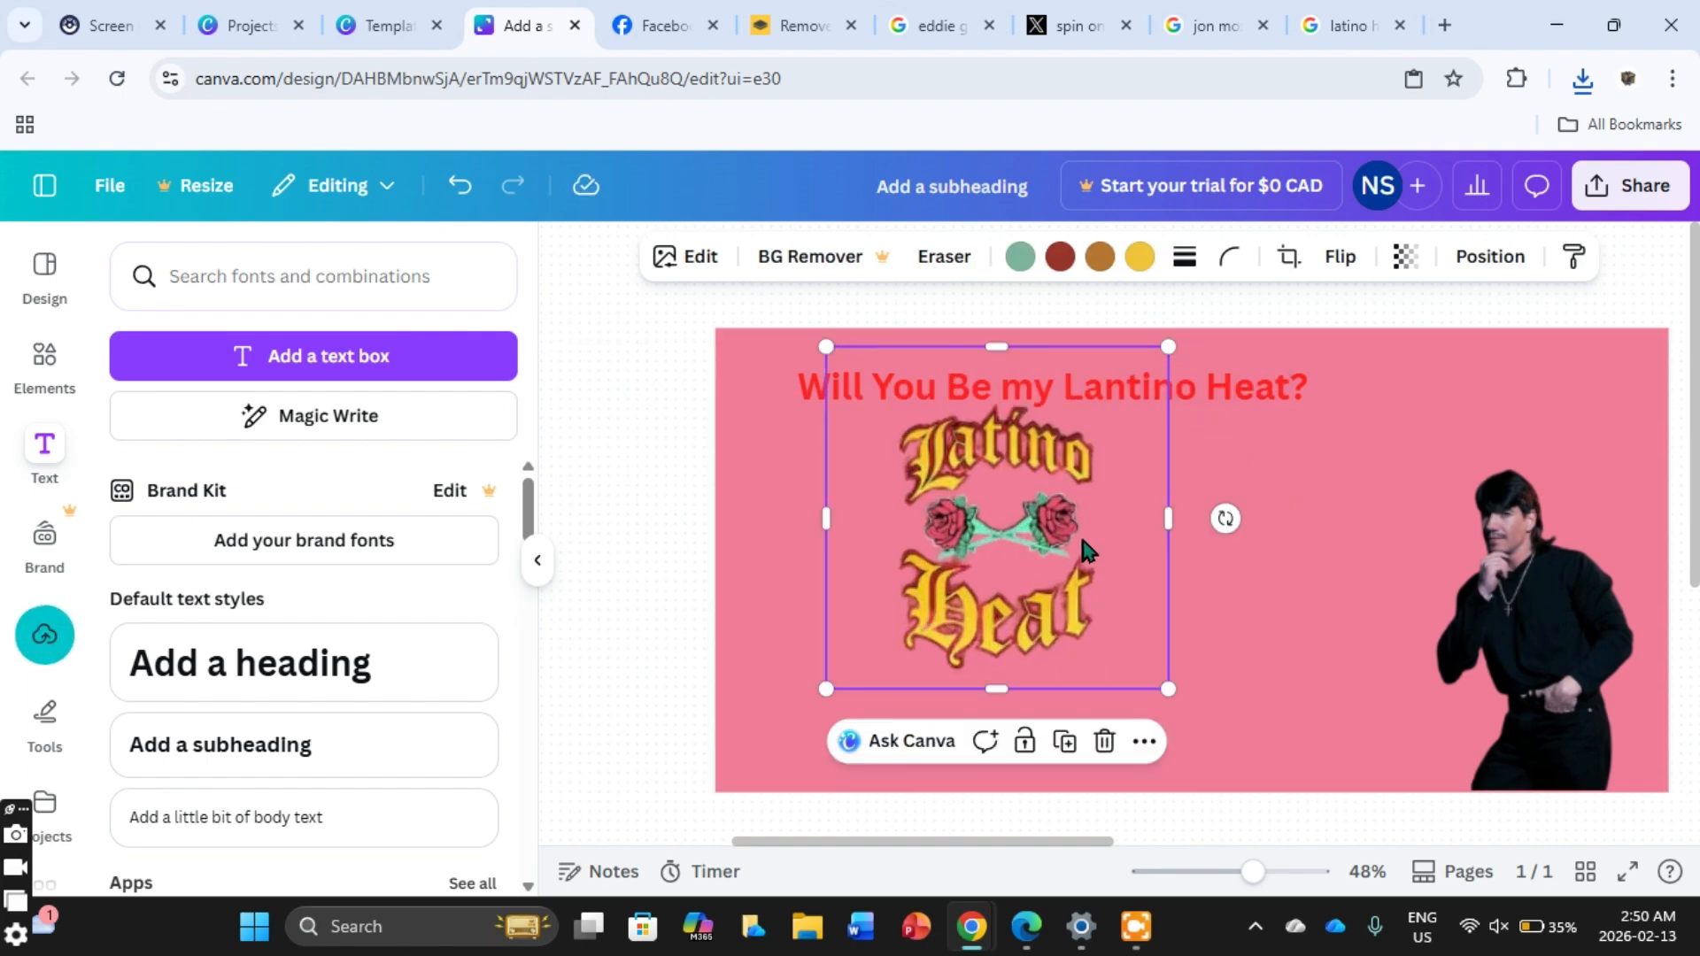
left_click_drag(1088, 549, 1111, 618)
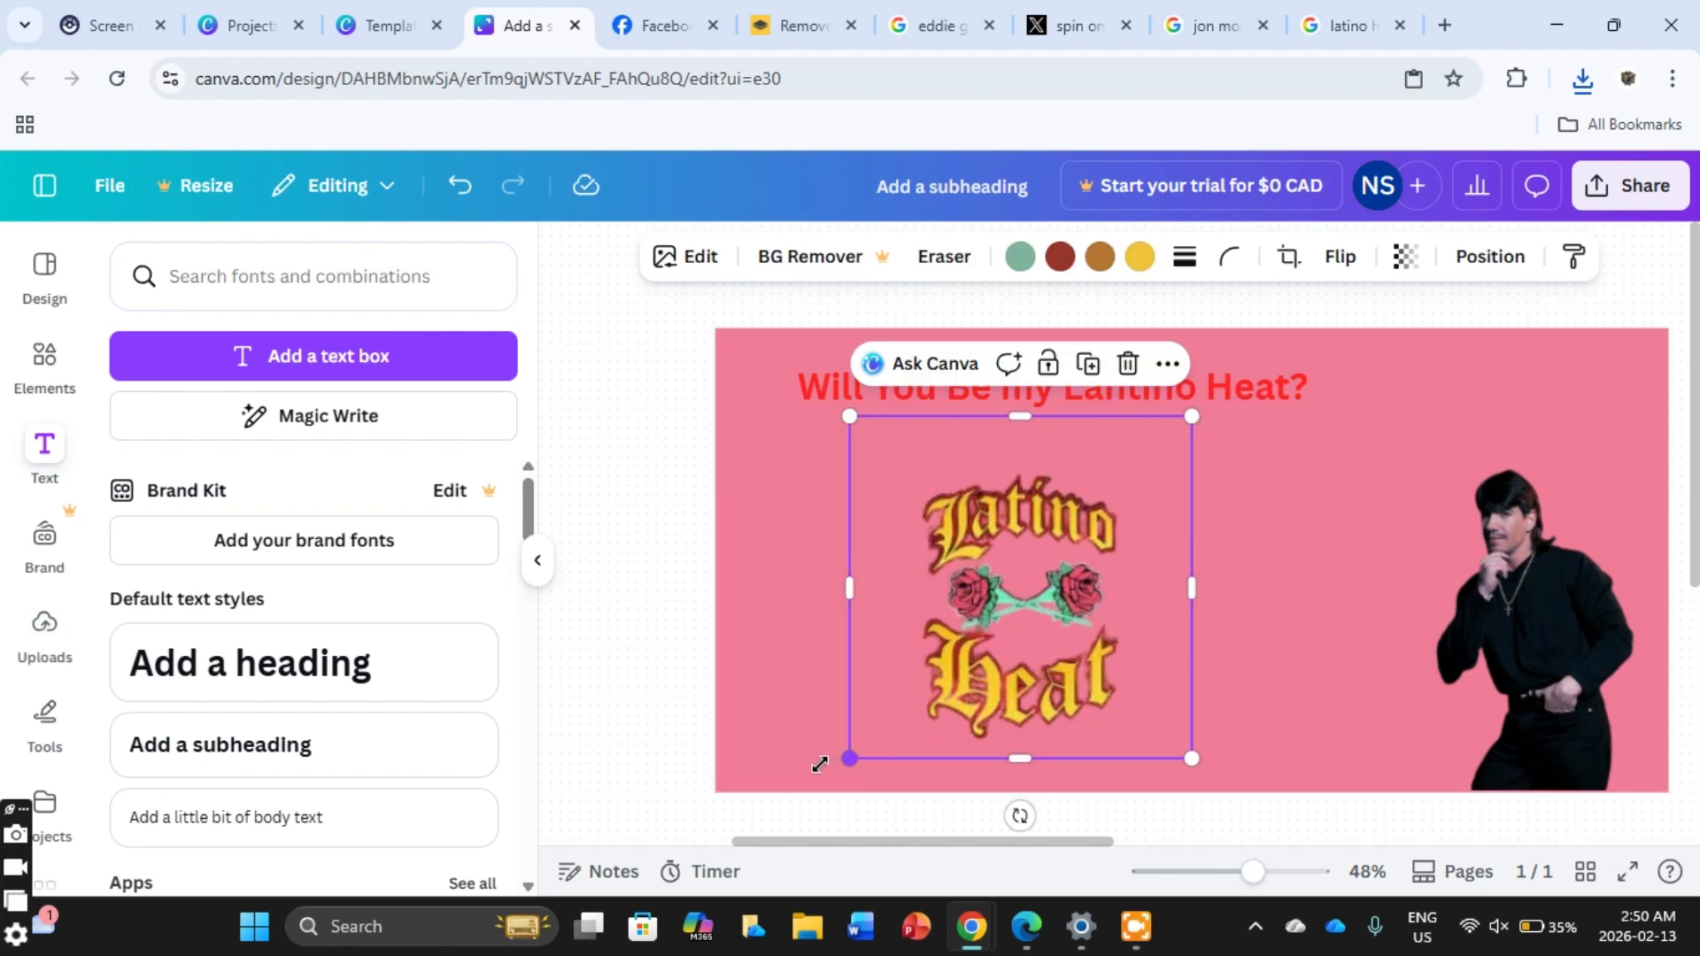
left_click_drag(821, 763, 797, 788)
left_click_drag(925, 687, 919, 706)
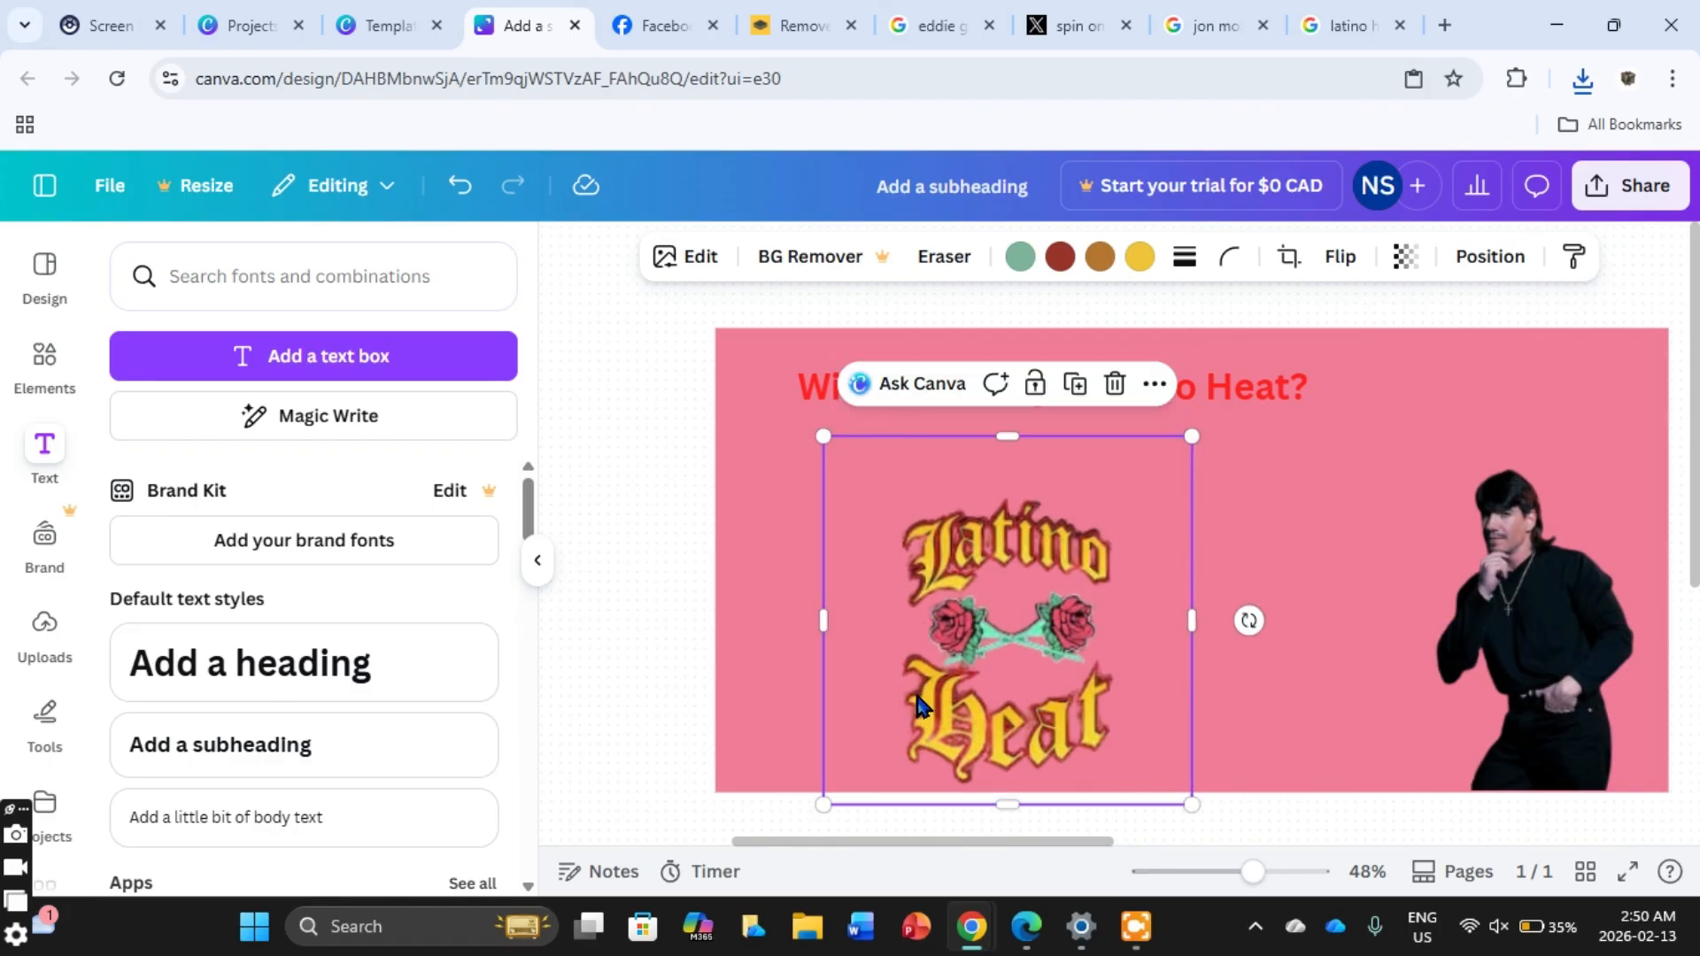
left_click_drag(822, 436, 926, 509)
left_click_drag(1029, 630, 1016, 567)
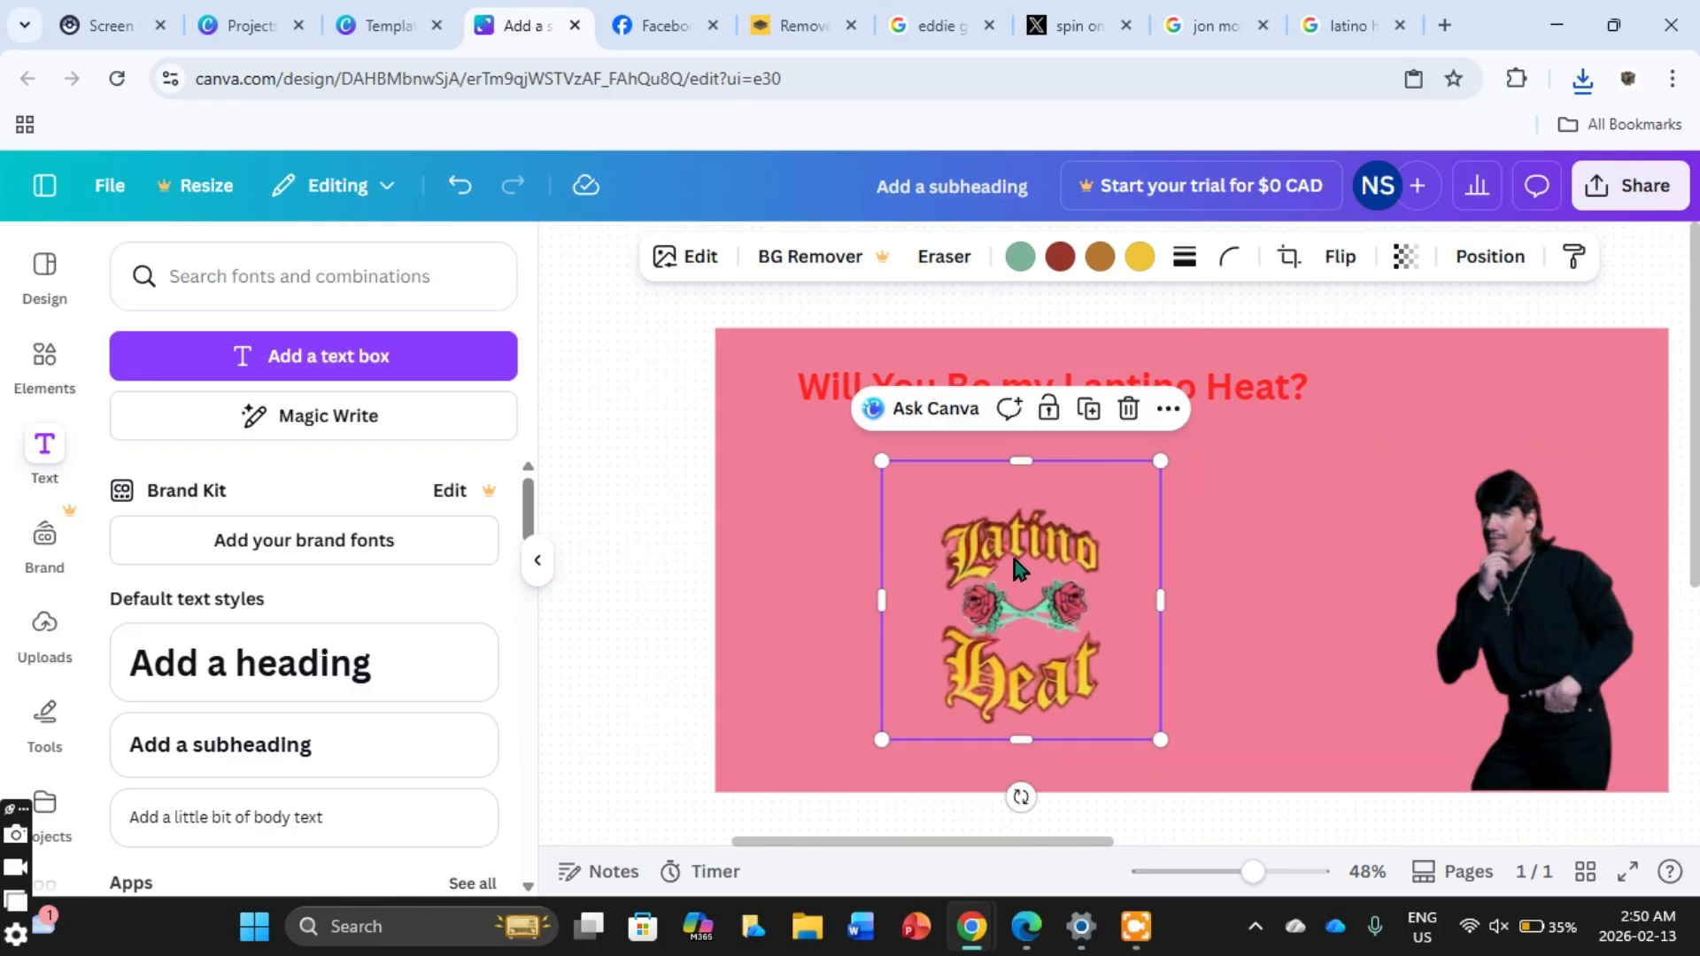
left_click_drag(879, 600, 785, 611)
left_click_drag(966, 735, 1049, 695)
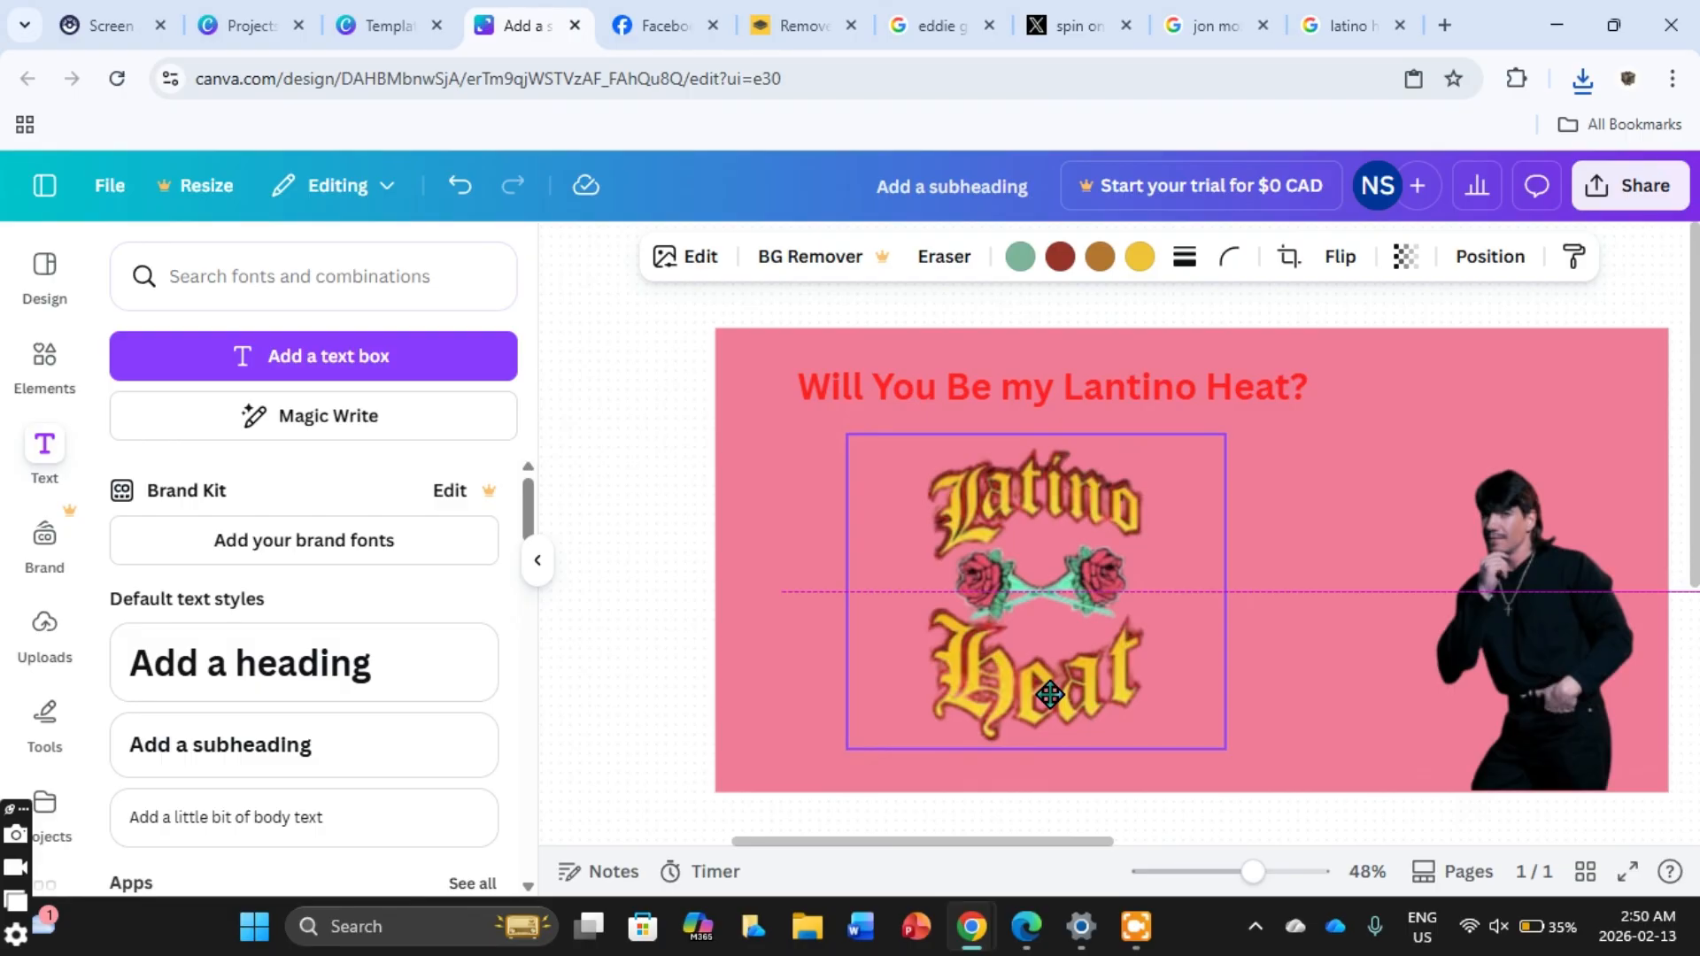
Step: Enlarge the Eddie Guerrero cutout to nearly the pink card's full height, and collapse the side panel
left_click(1569, 603)
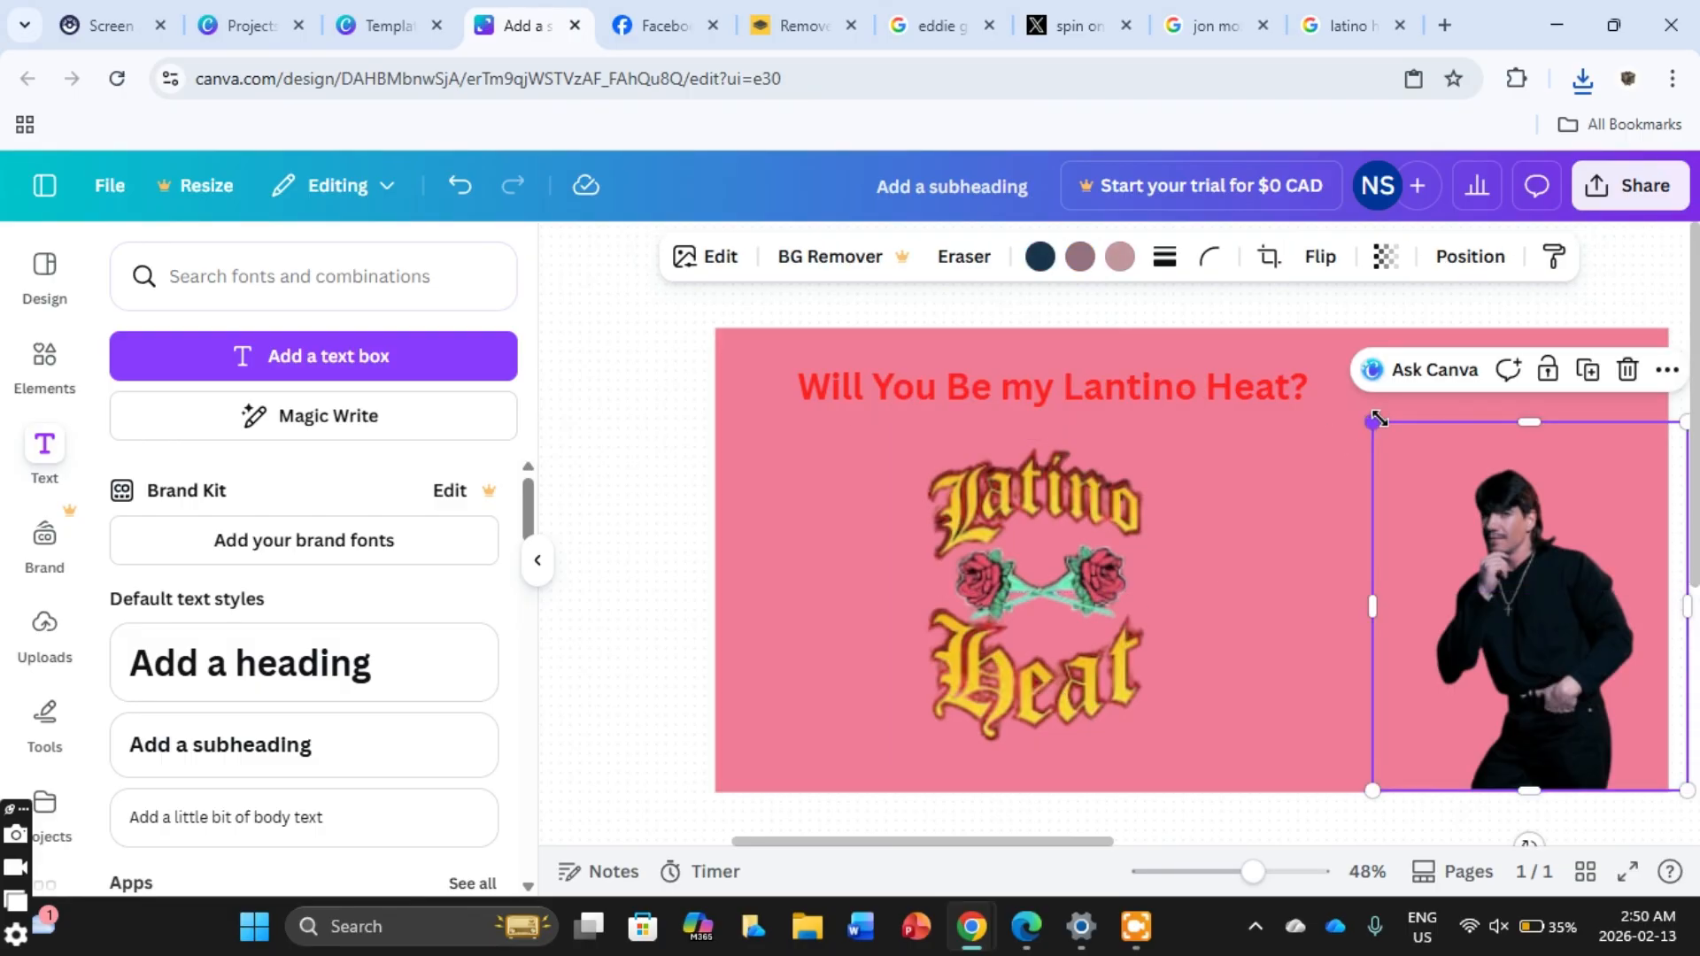
left_click_drag(1375, 419, 1330, 372)
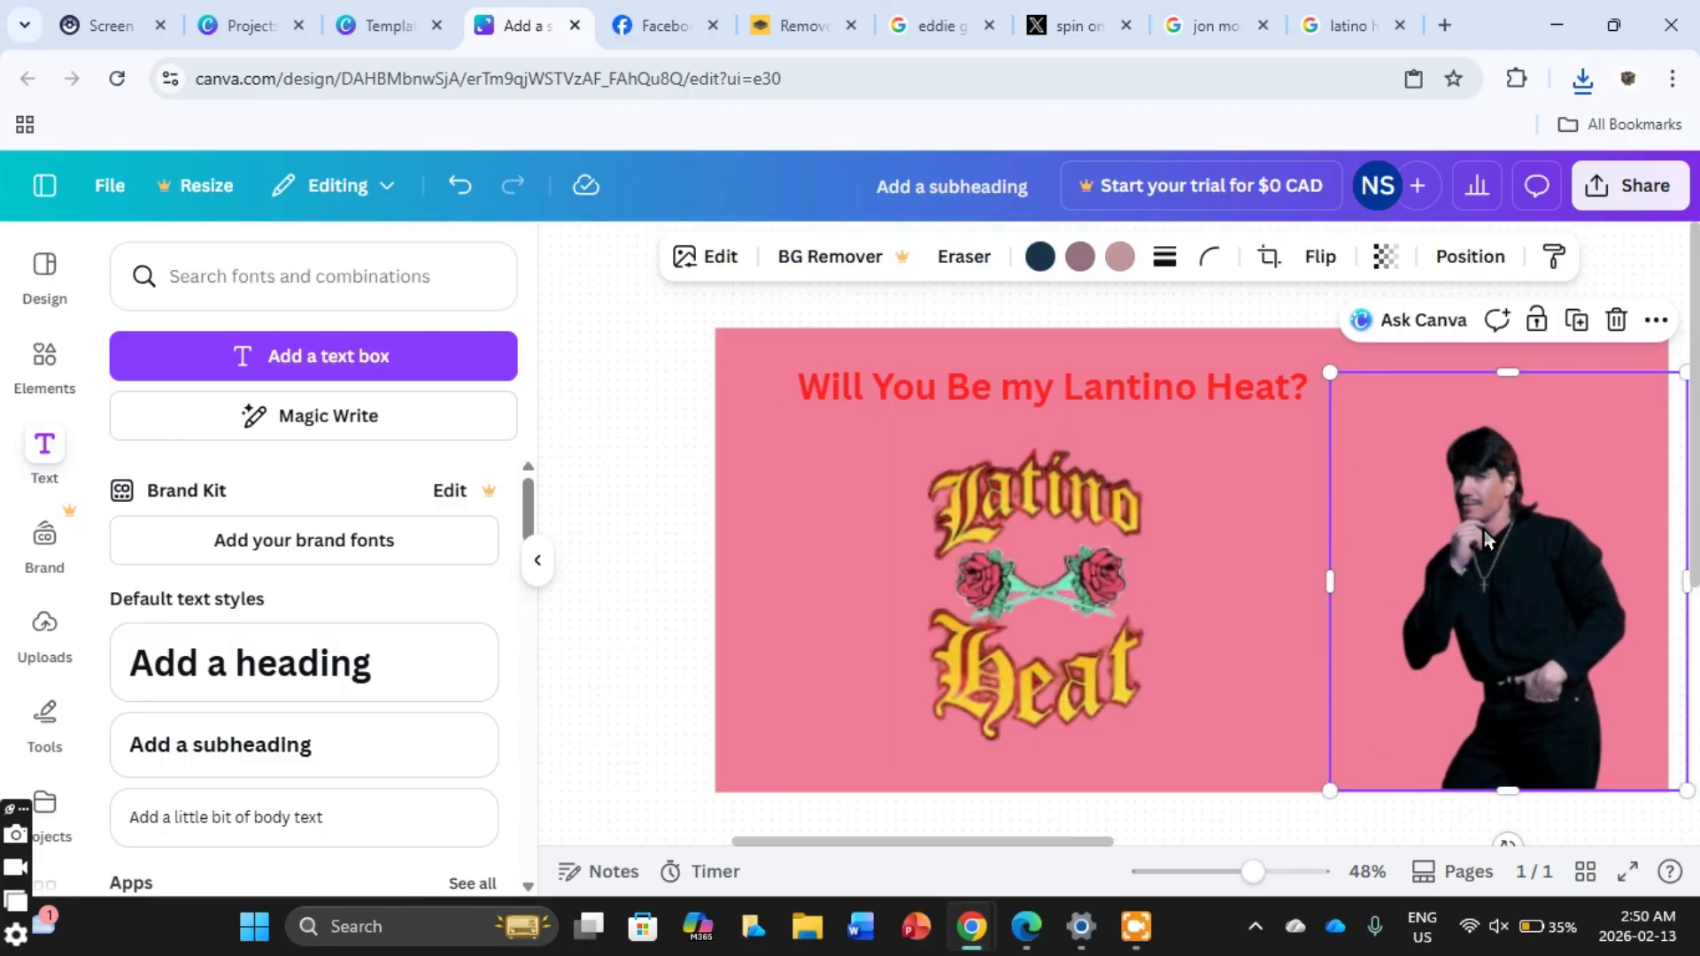
left_click(1042, 610)
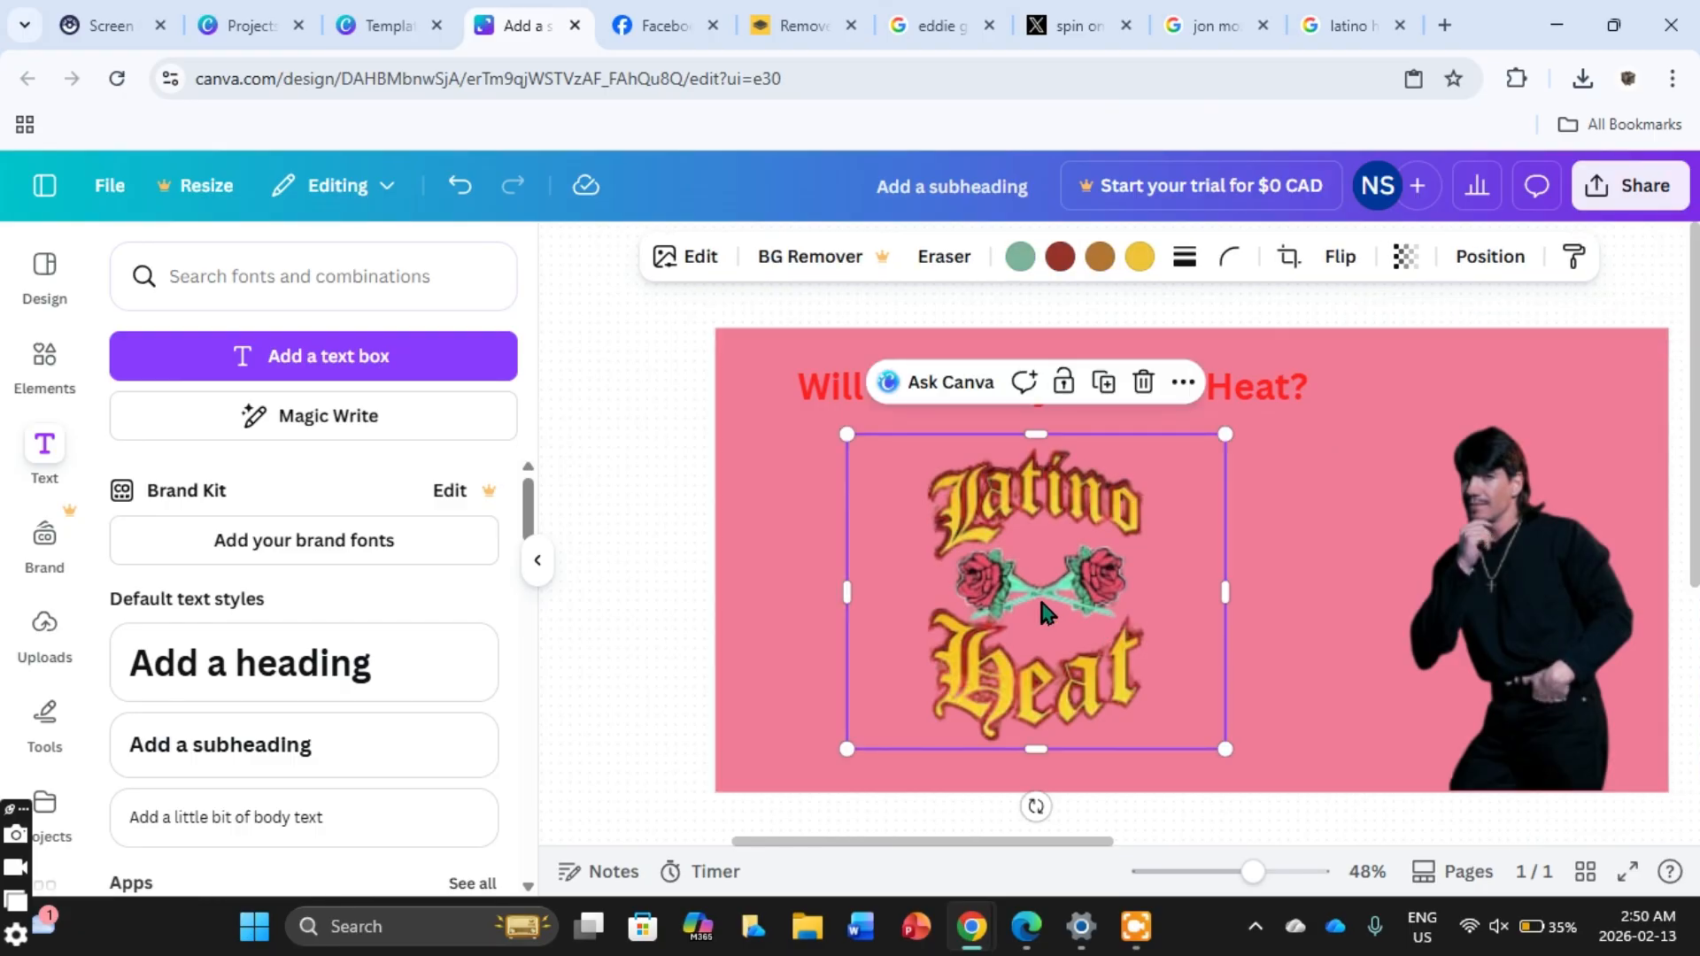
left_click(650, 588)
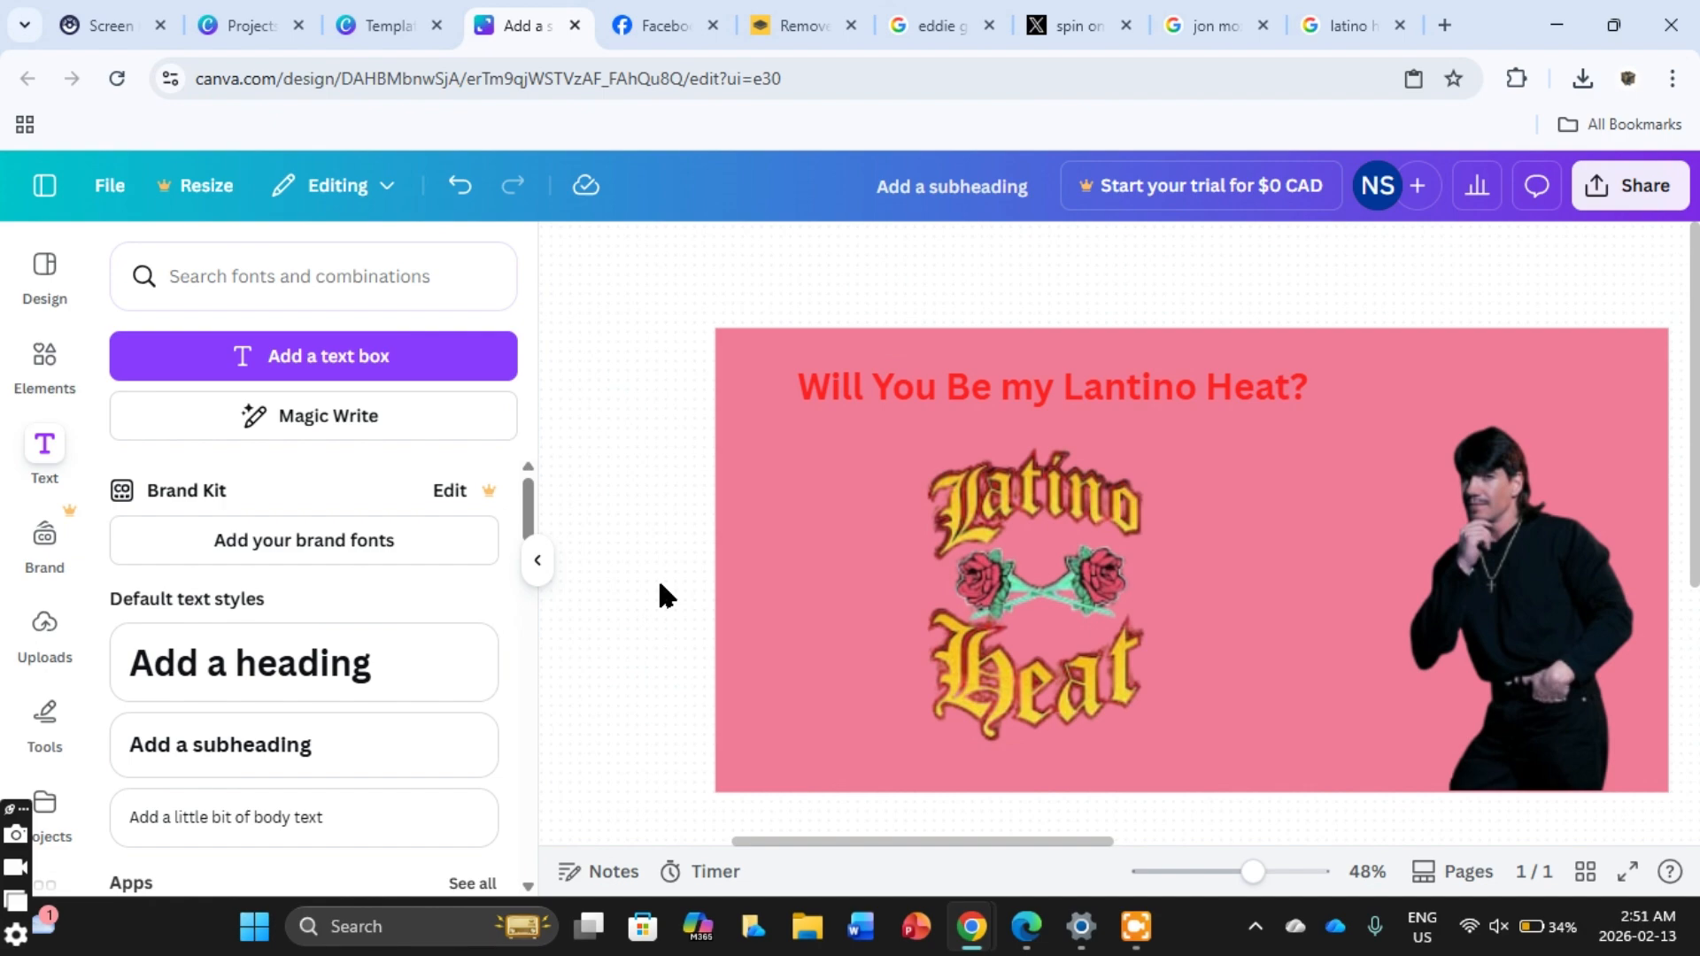
left_click(537, 562)
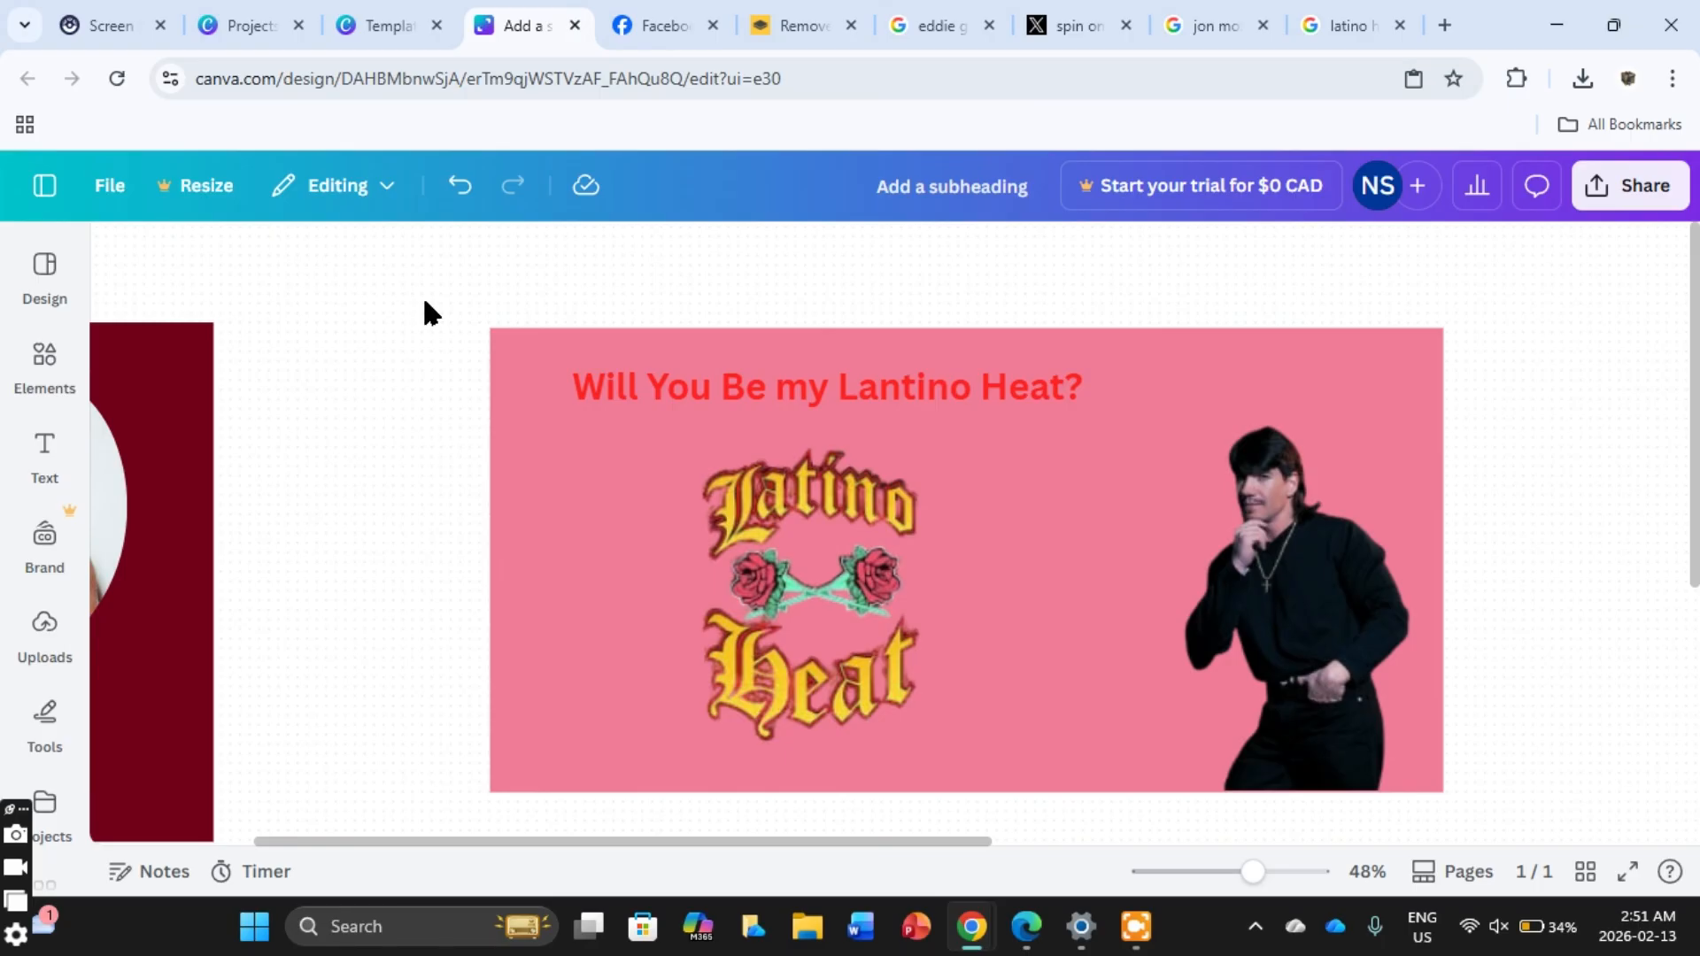
left_click_drag(427, 302, 531, 496)
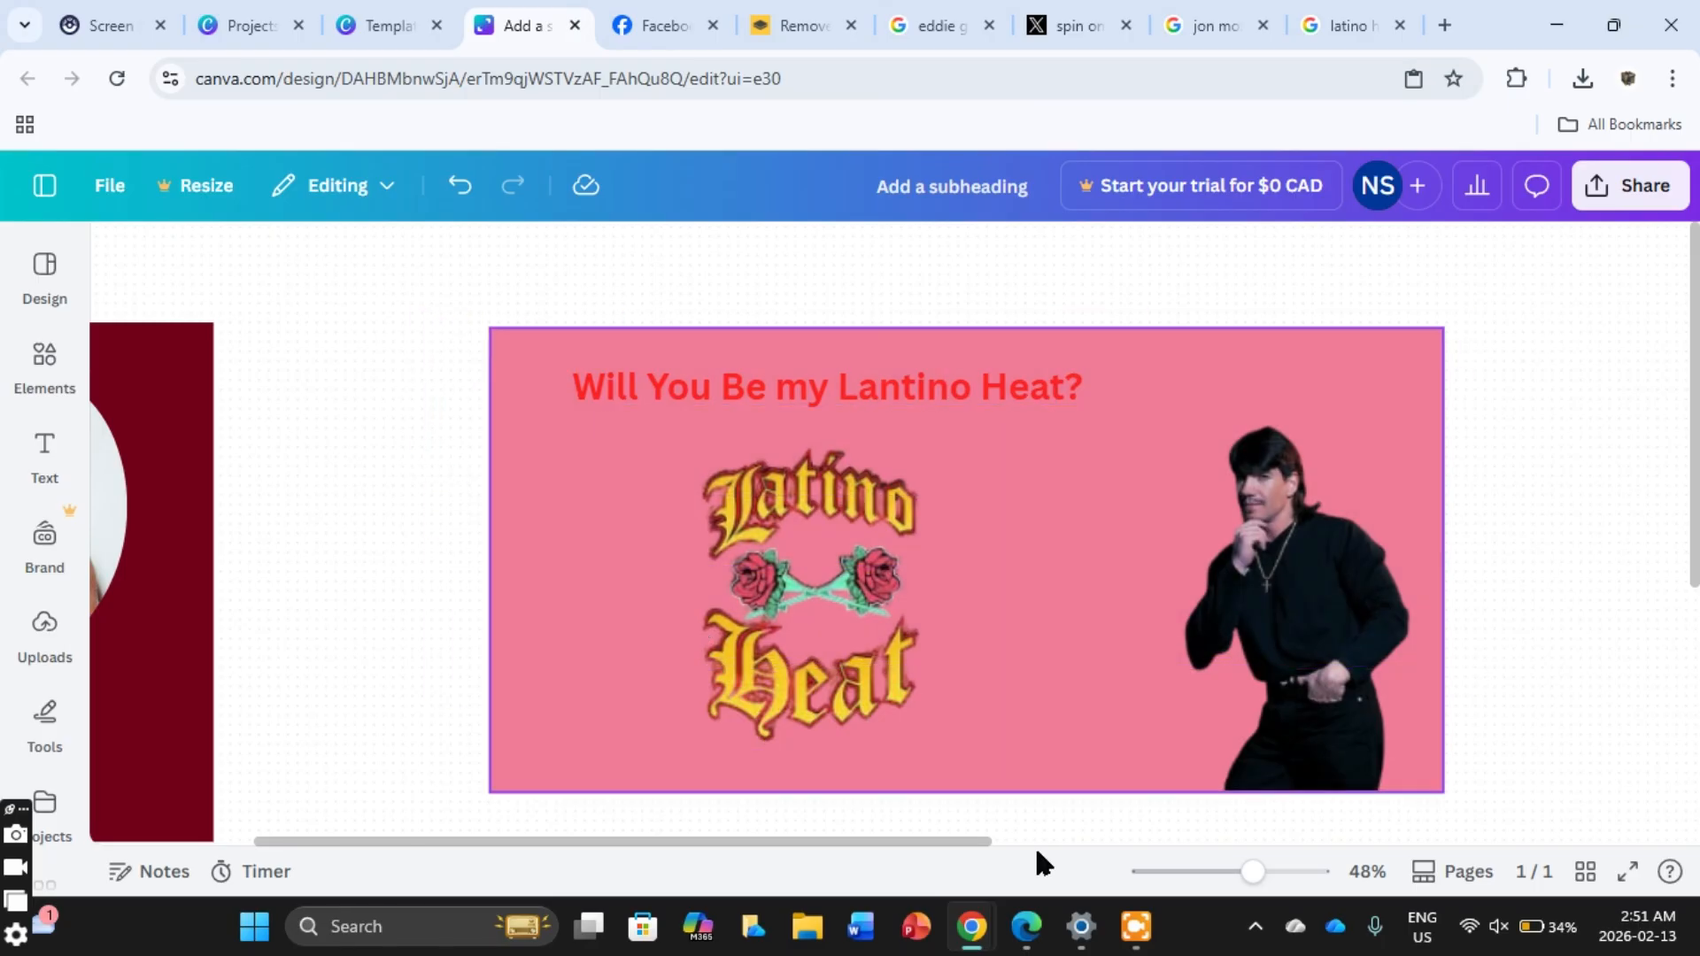
left_click(1135, 925)
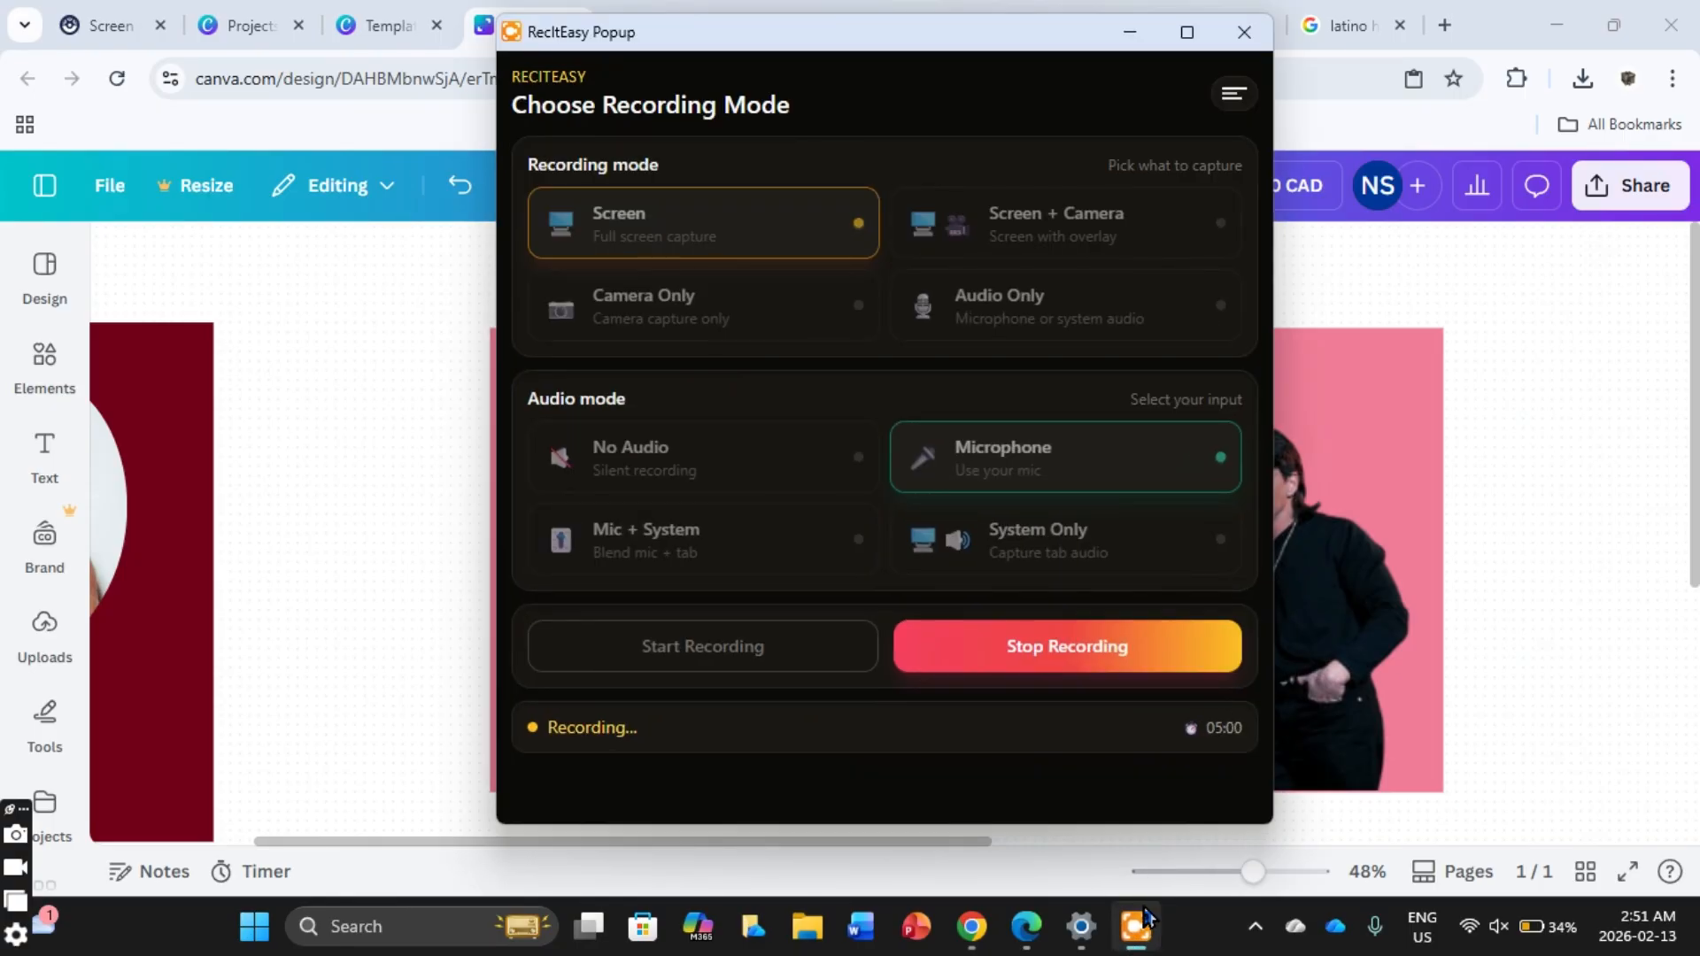
left_click(1143, 912)
left_click(1144, 912)
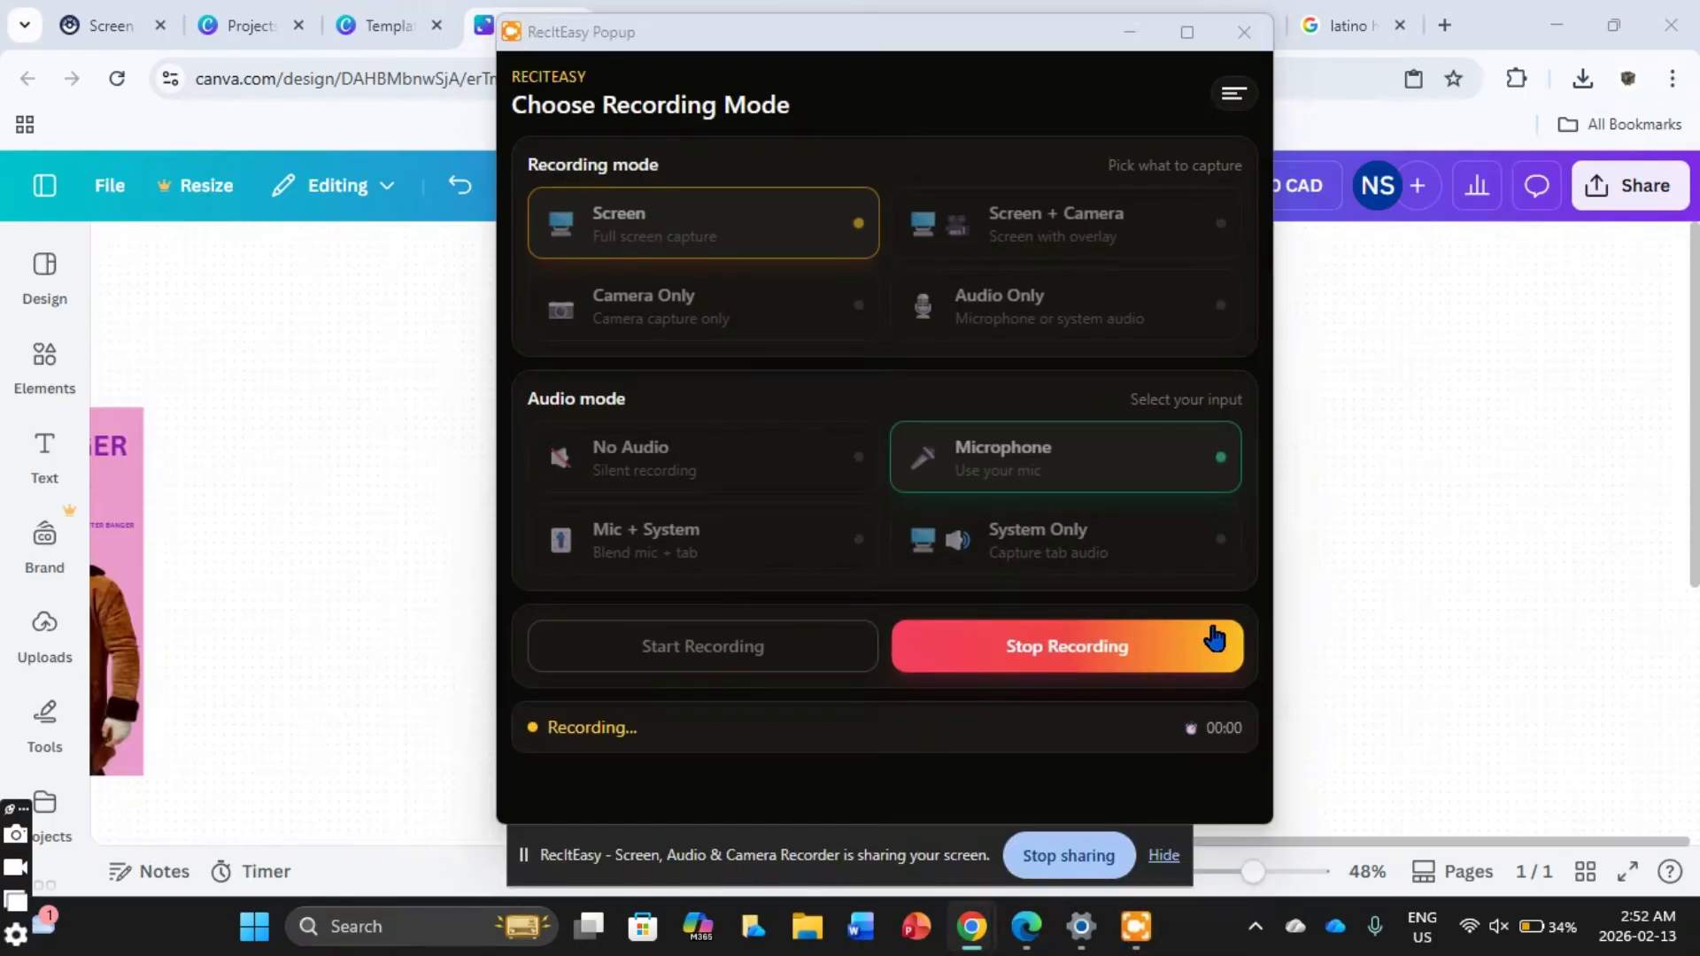
left_click(1355, 652)
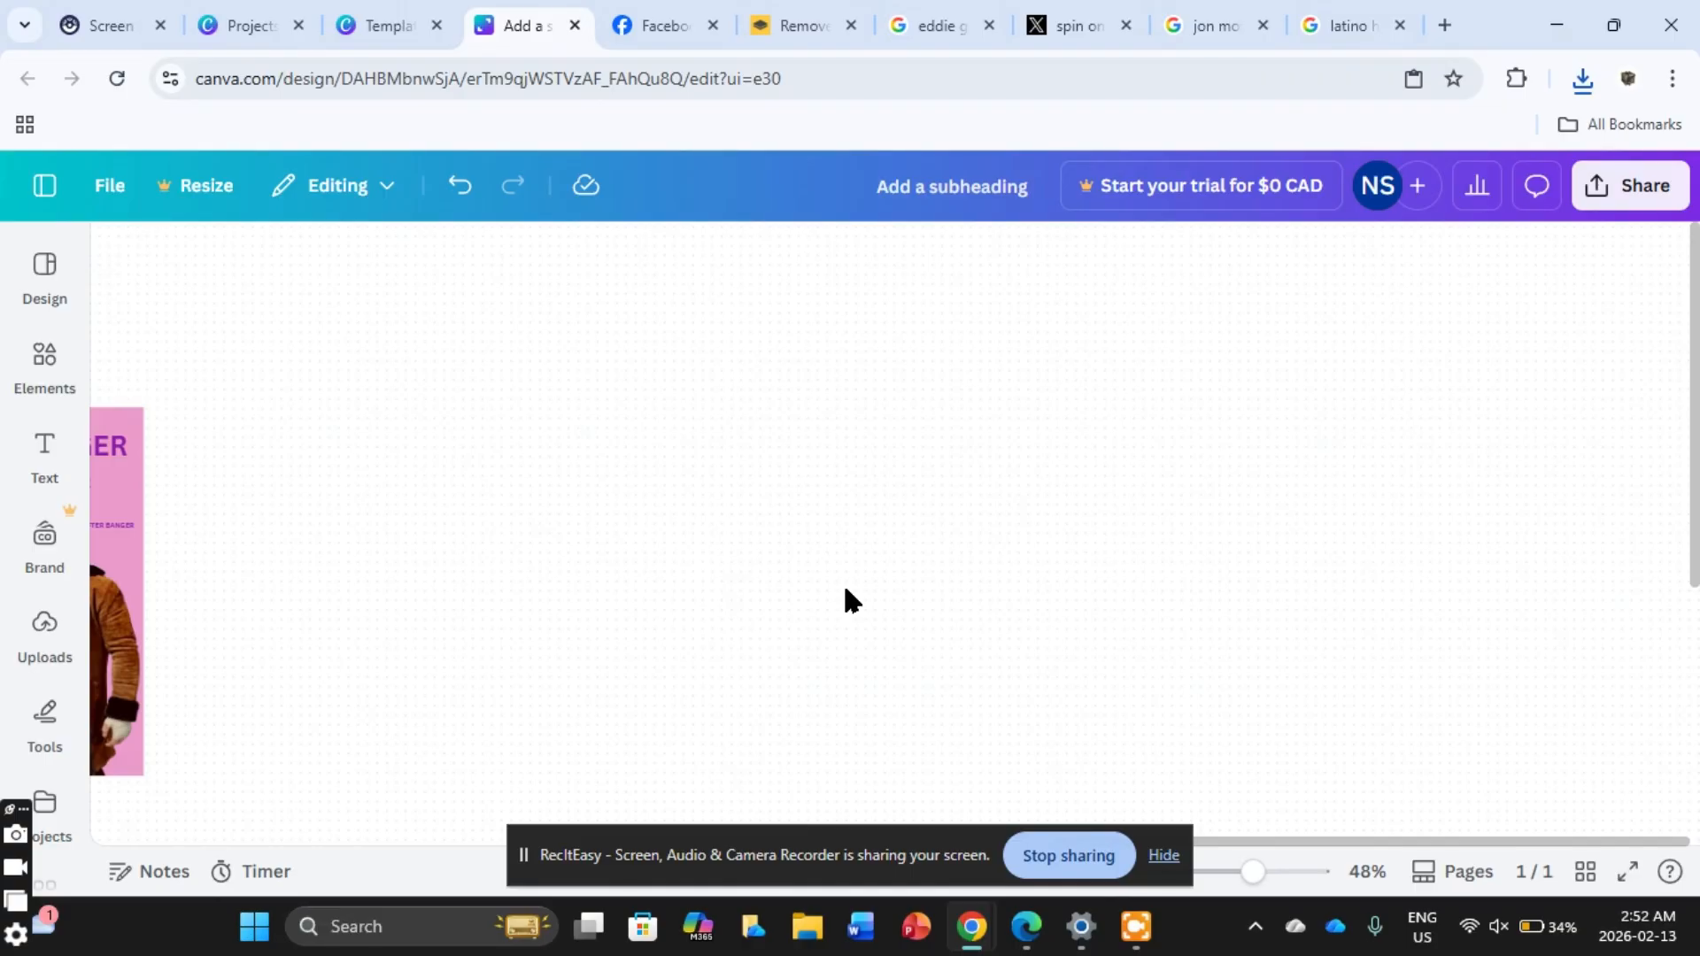
Step: Add a square shape to an empty area of the canvas and stretch it into a tall card-sized rectangle
left_click(31, 363)
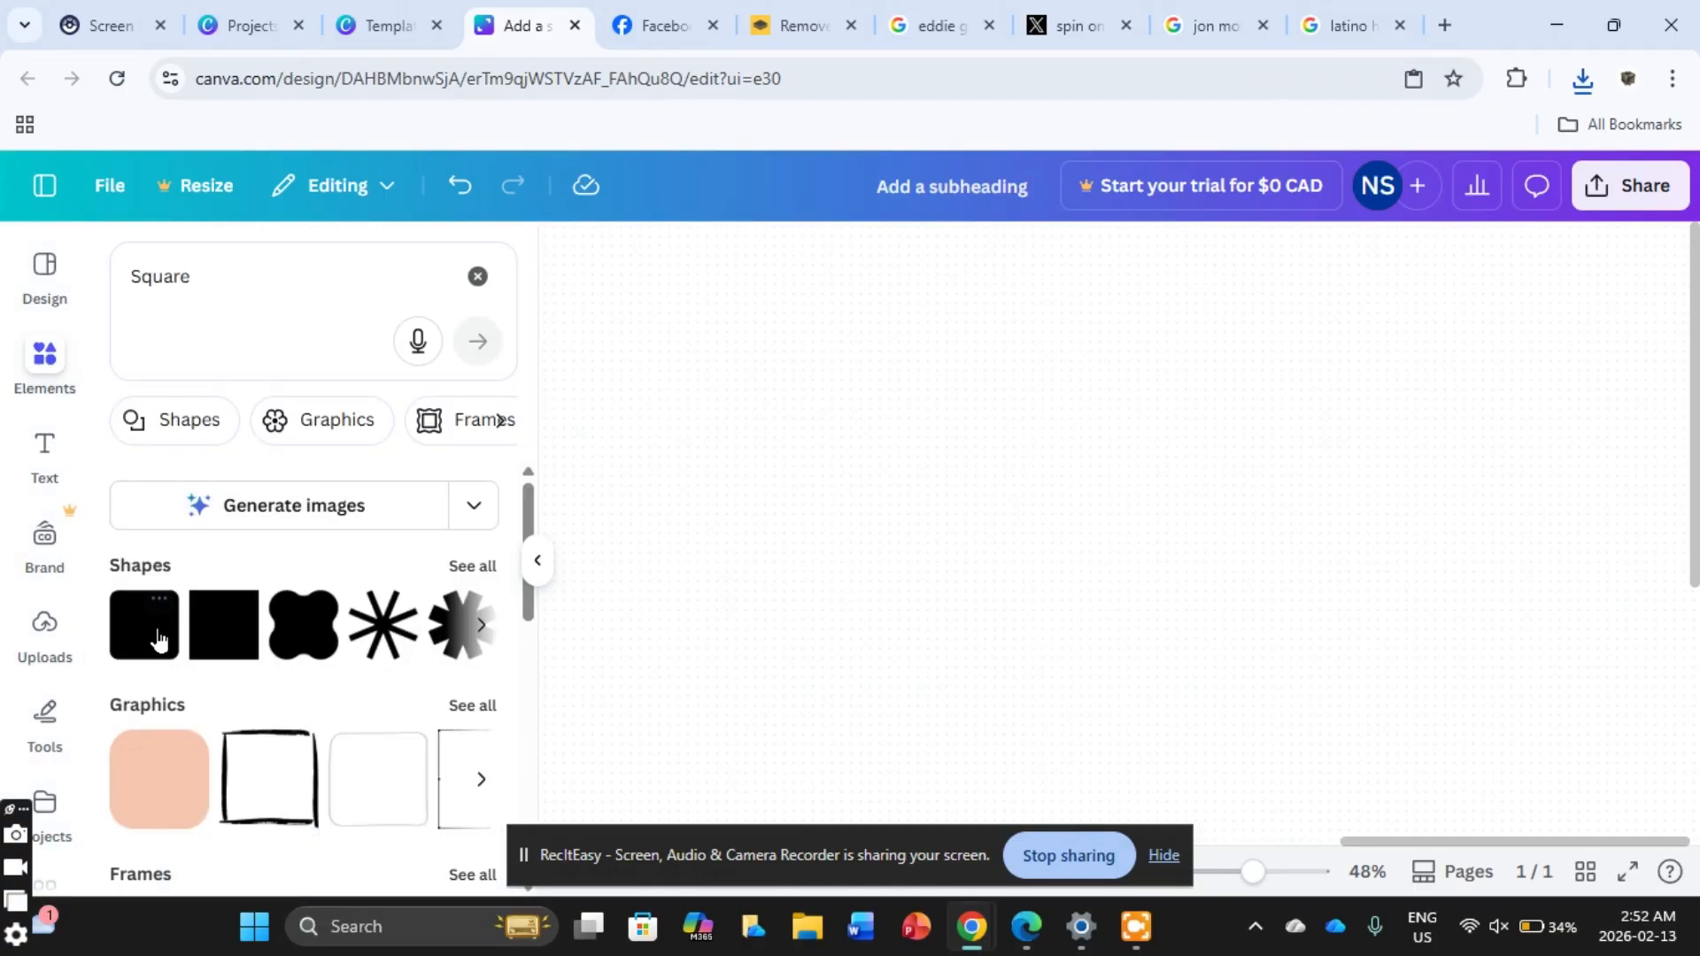
left_click(232, 647)
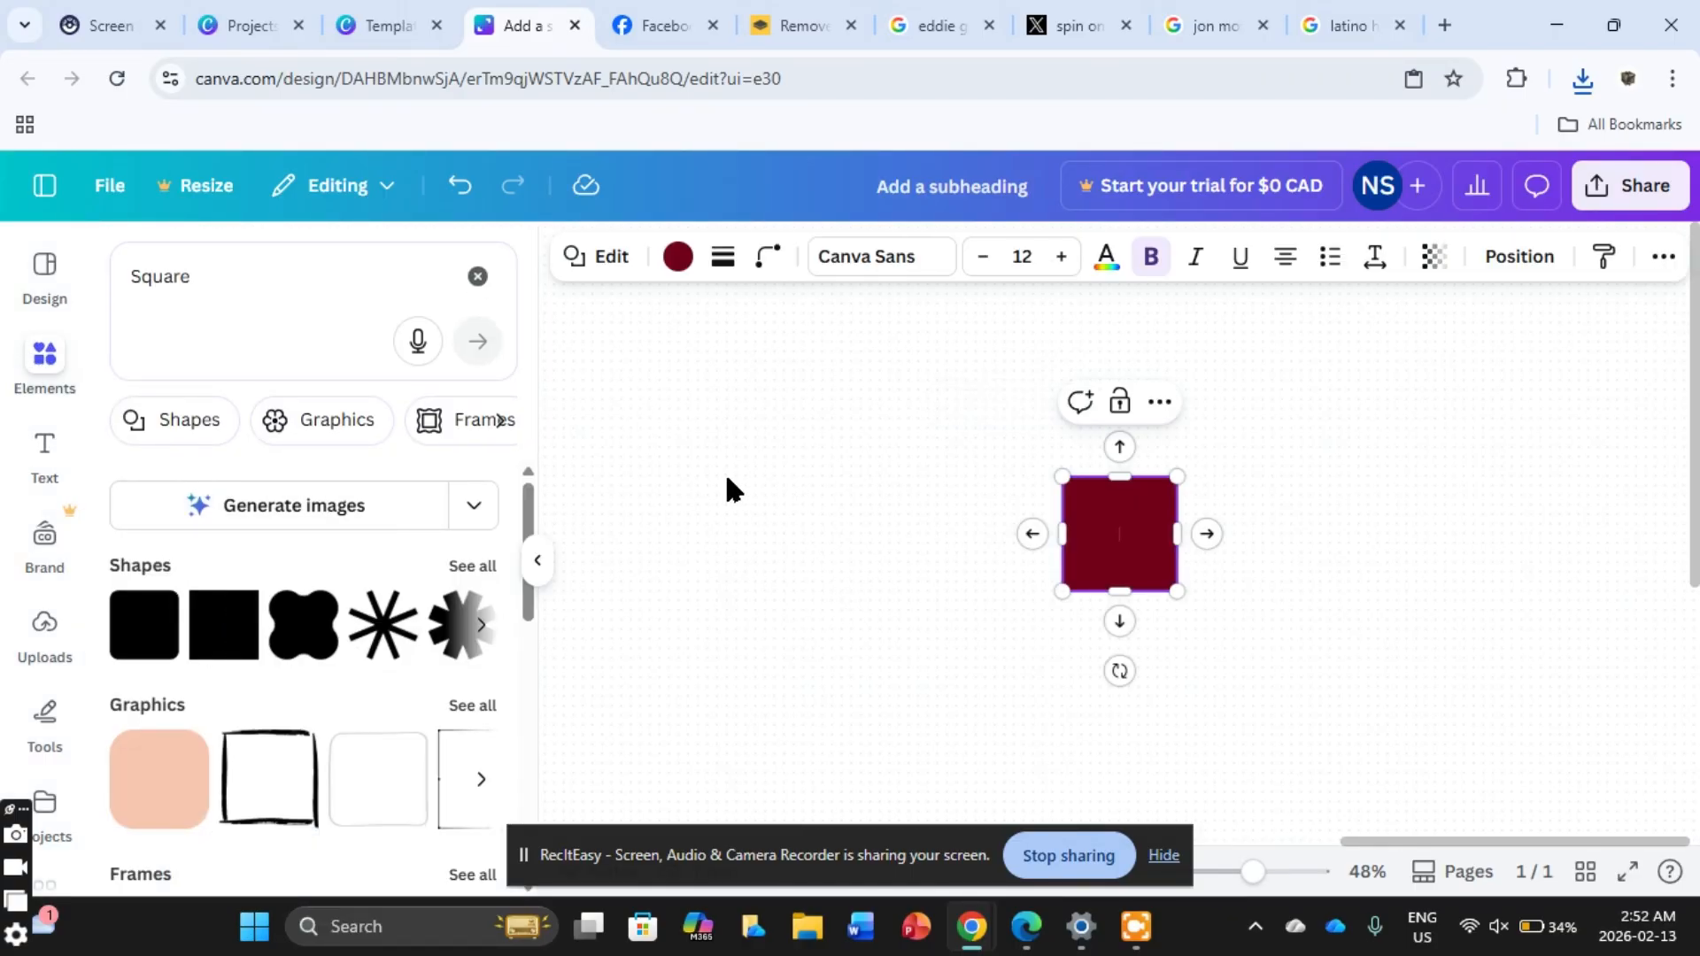
left_click(536, 560)
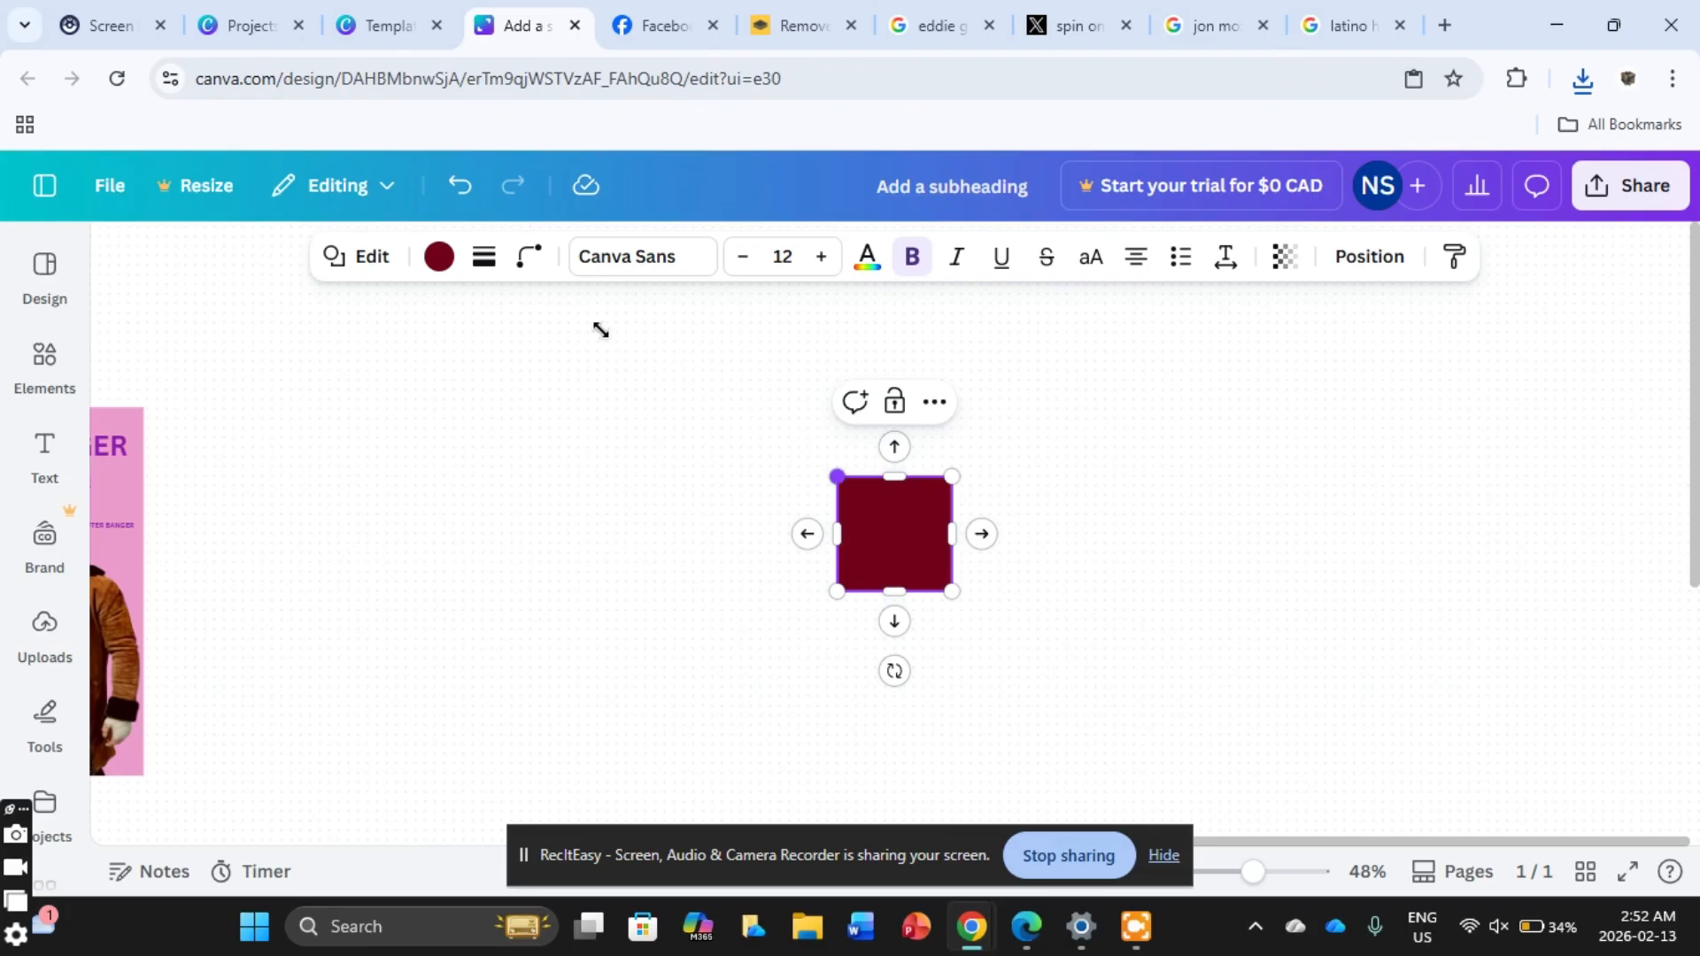
left_click_drag(600, 329, 565, 322)
left_click_drag(757, 633, 757, 776)
right_click(728, 446)
Step: Fill the new rectangle with the custom coral red #E15965
left_click(429, 276)
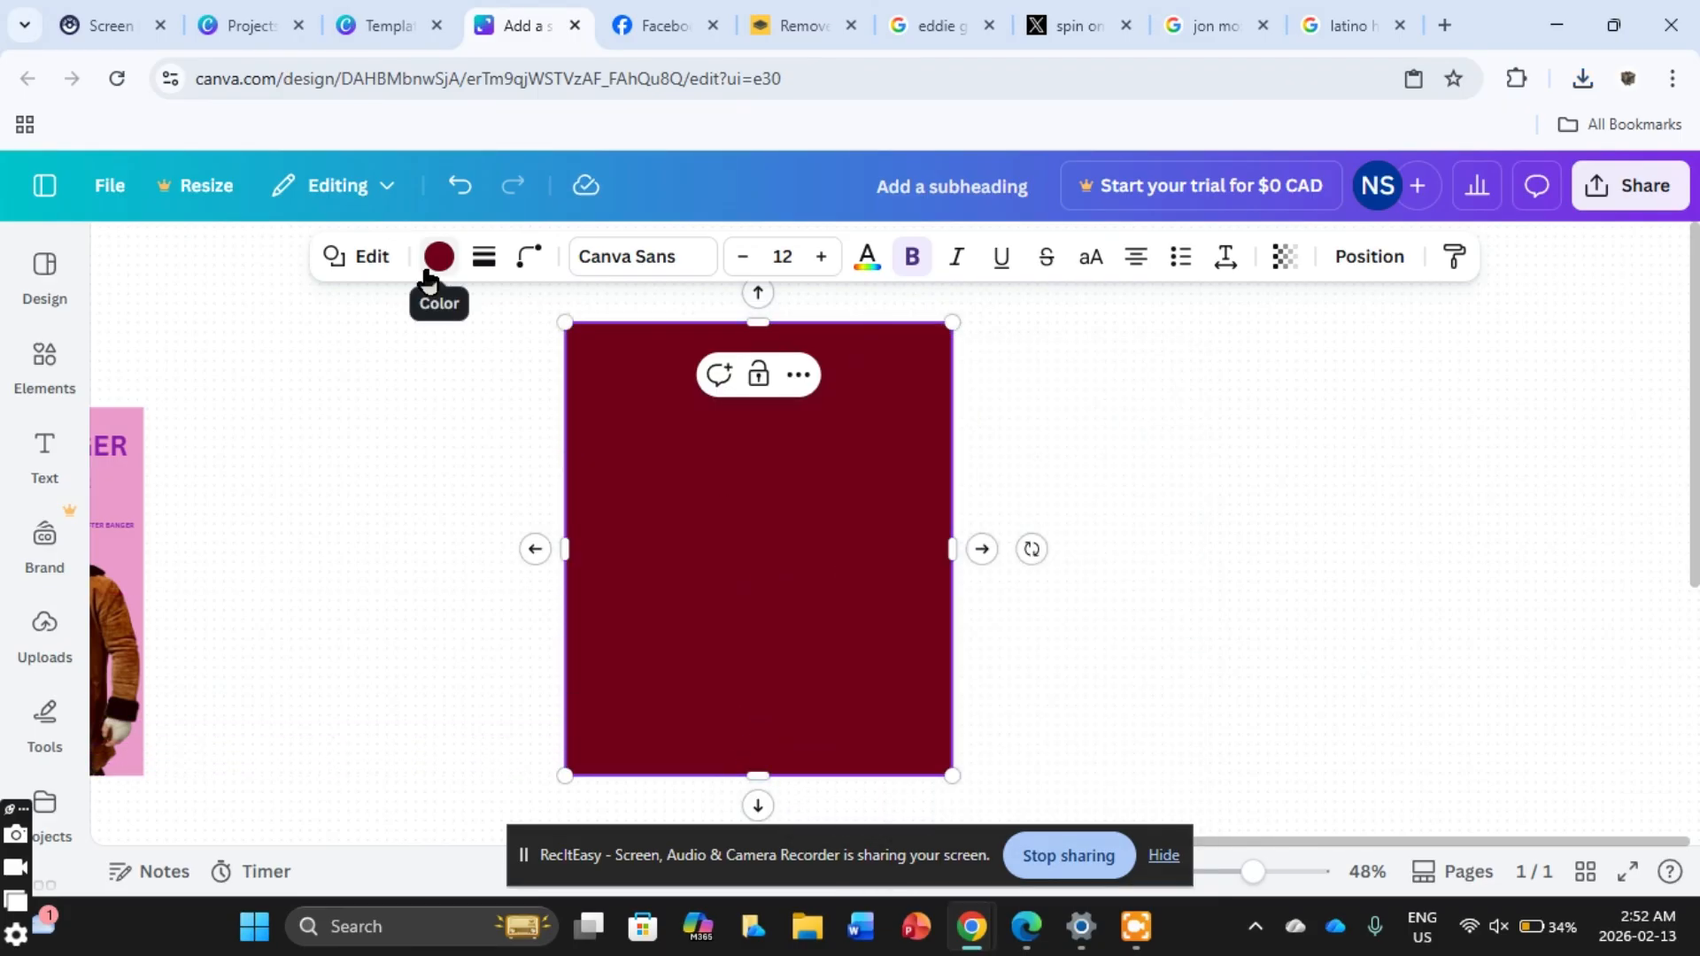
left_click(432, 268)
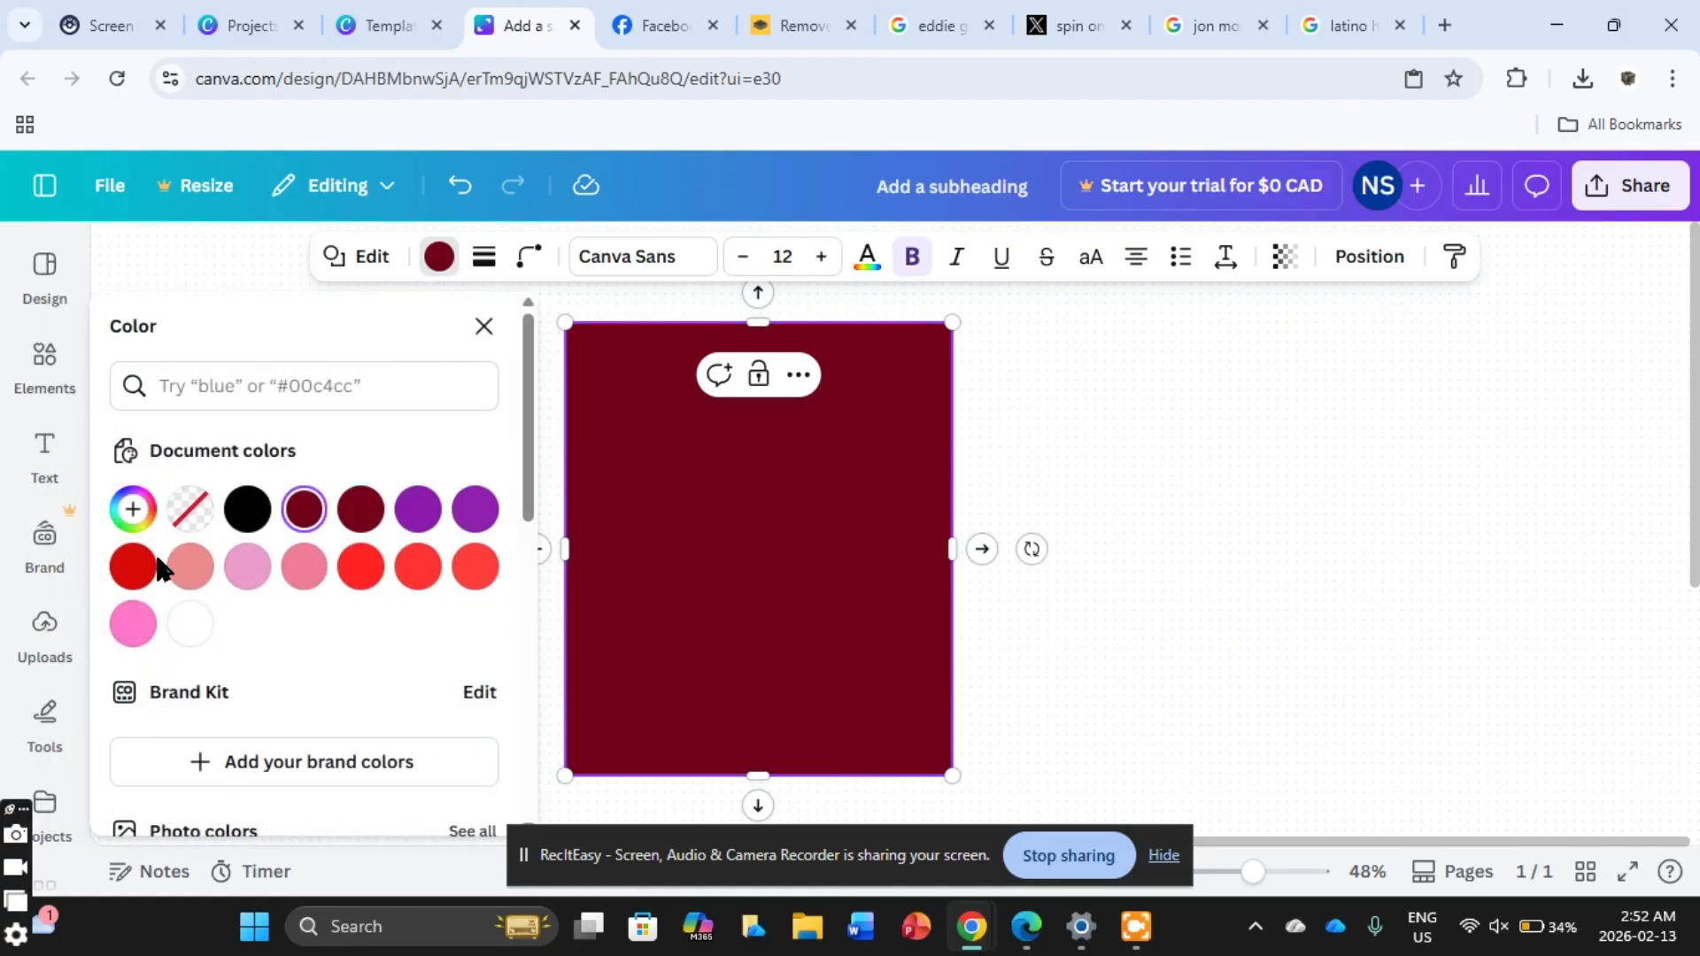
left_click(417, 509)
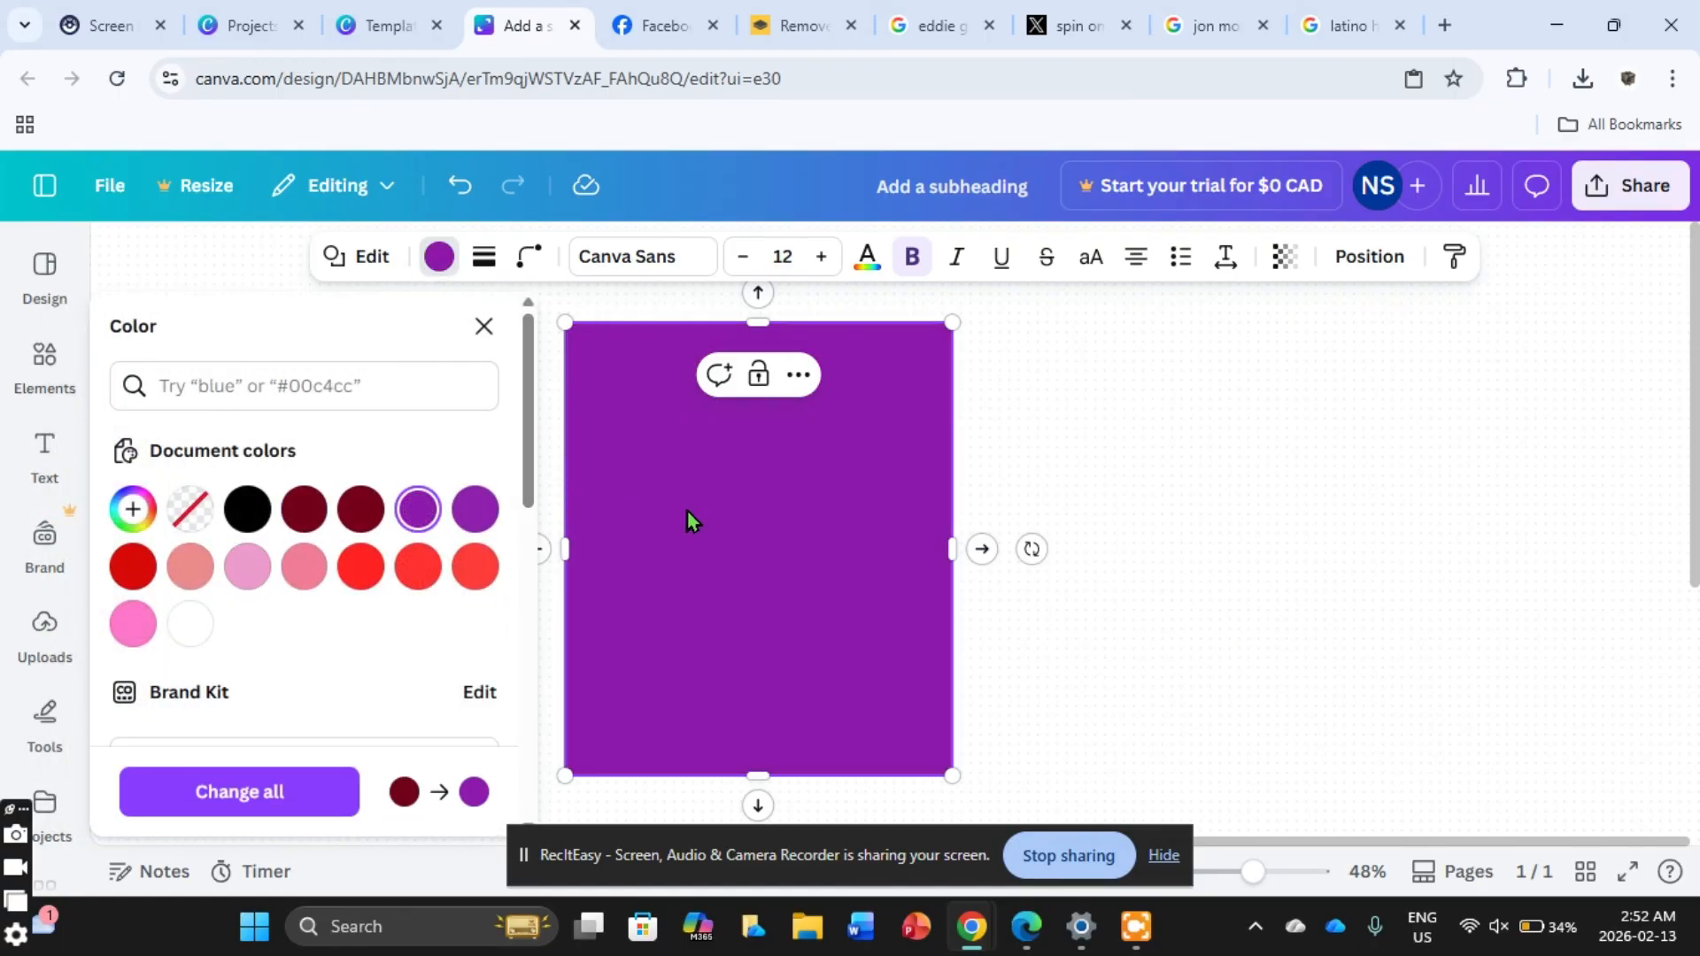
left_click(133, 509)
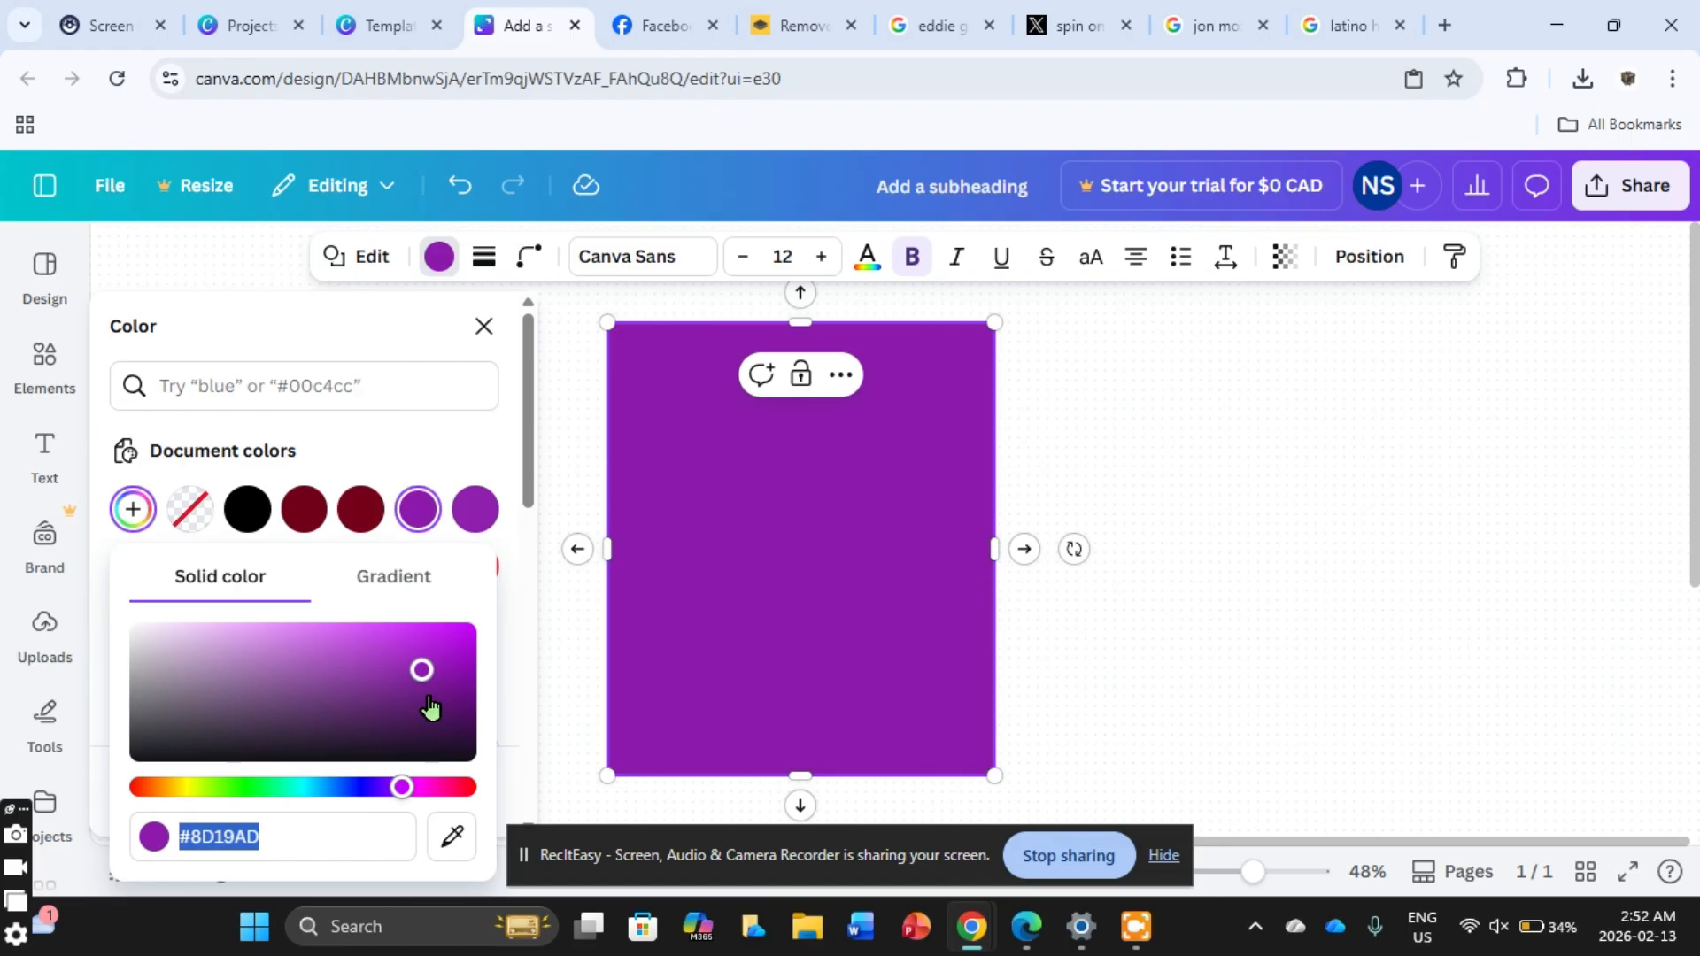
left_click_drag(430, 708, 338, 644)
left_click(436, 787)
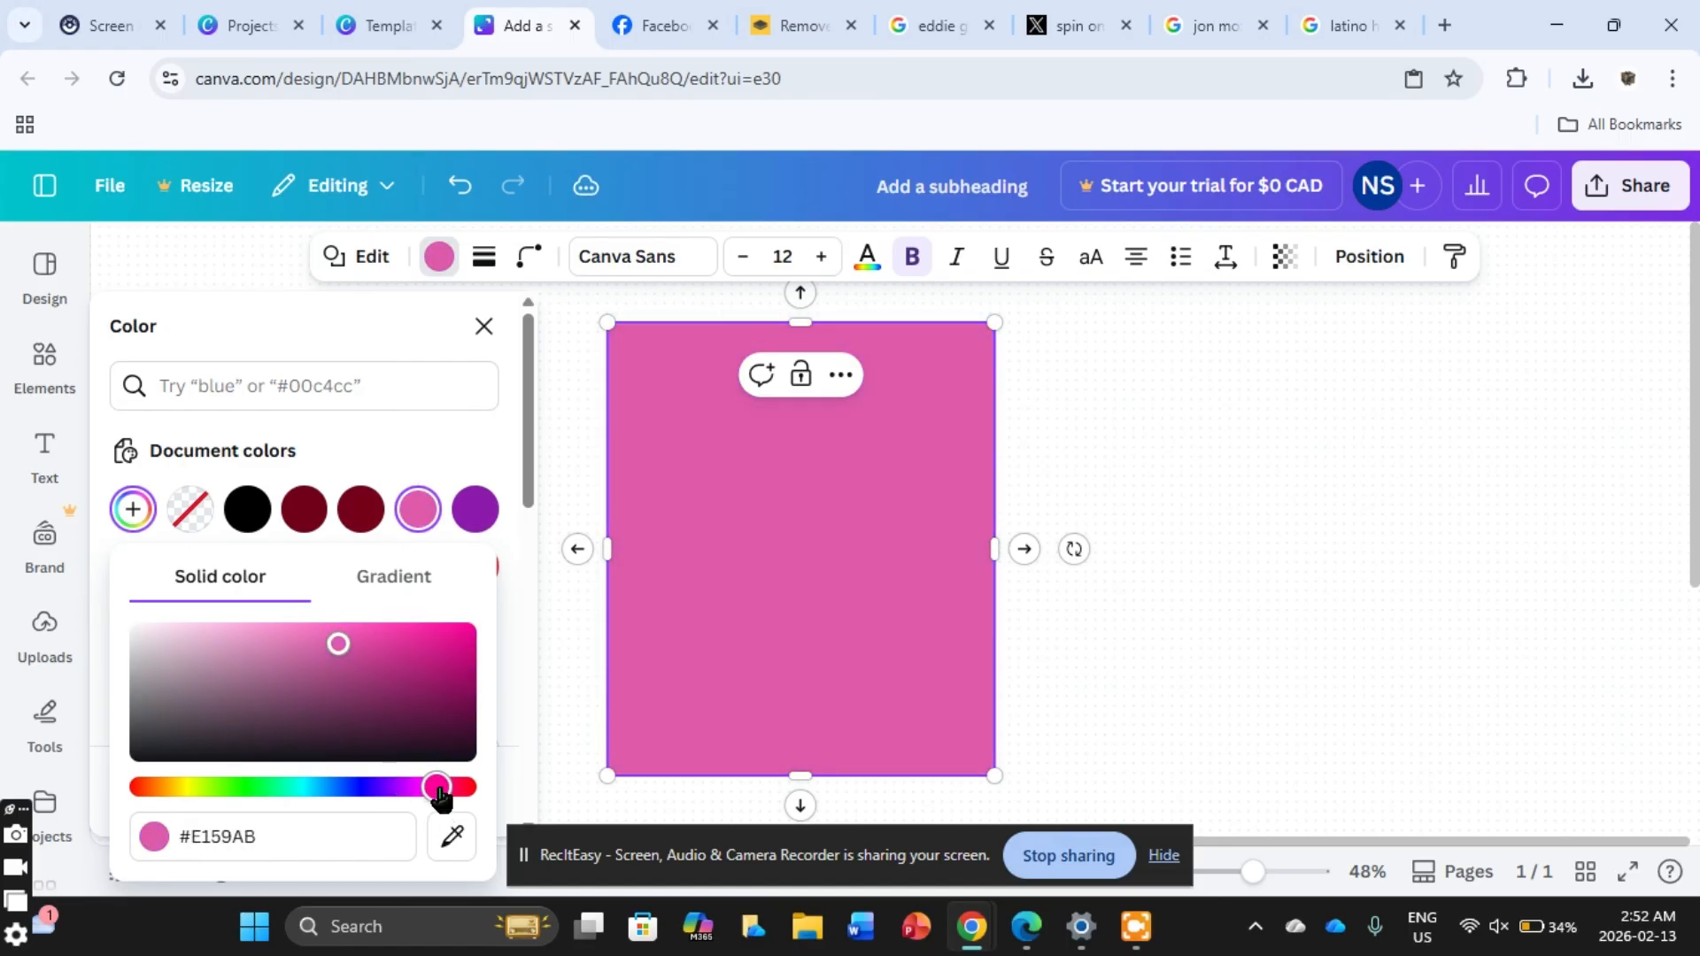
left_click_drag(440, 798, 469, 804)
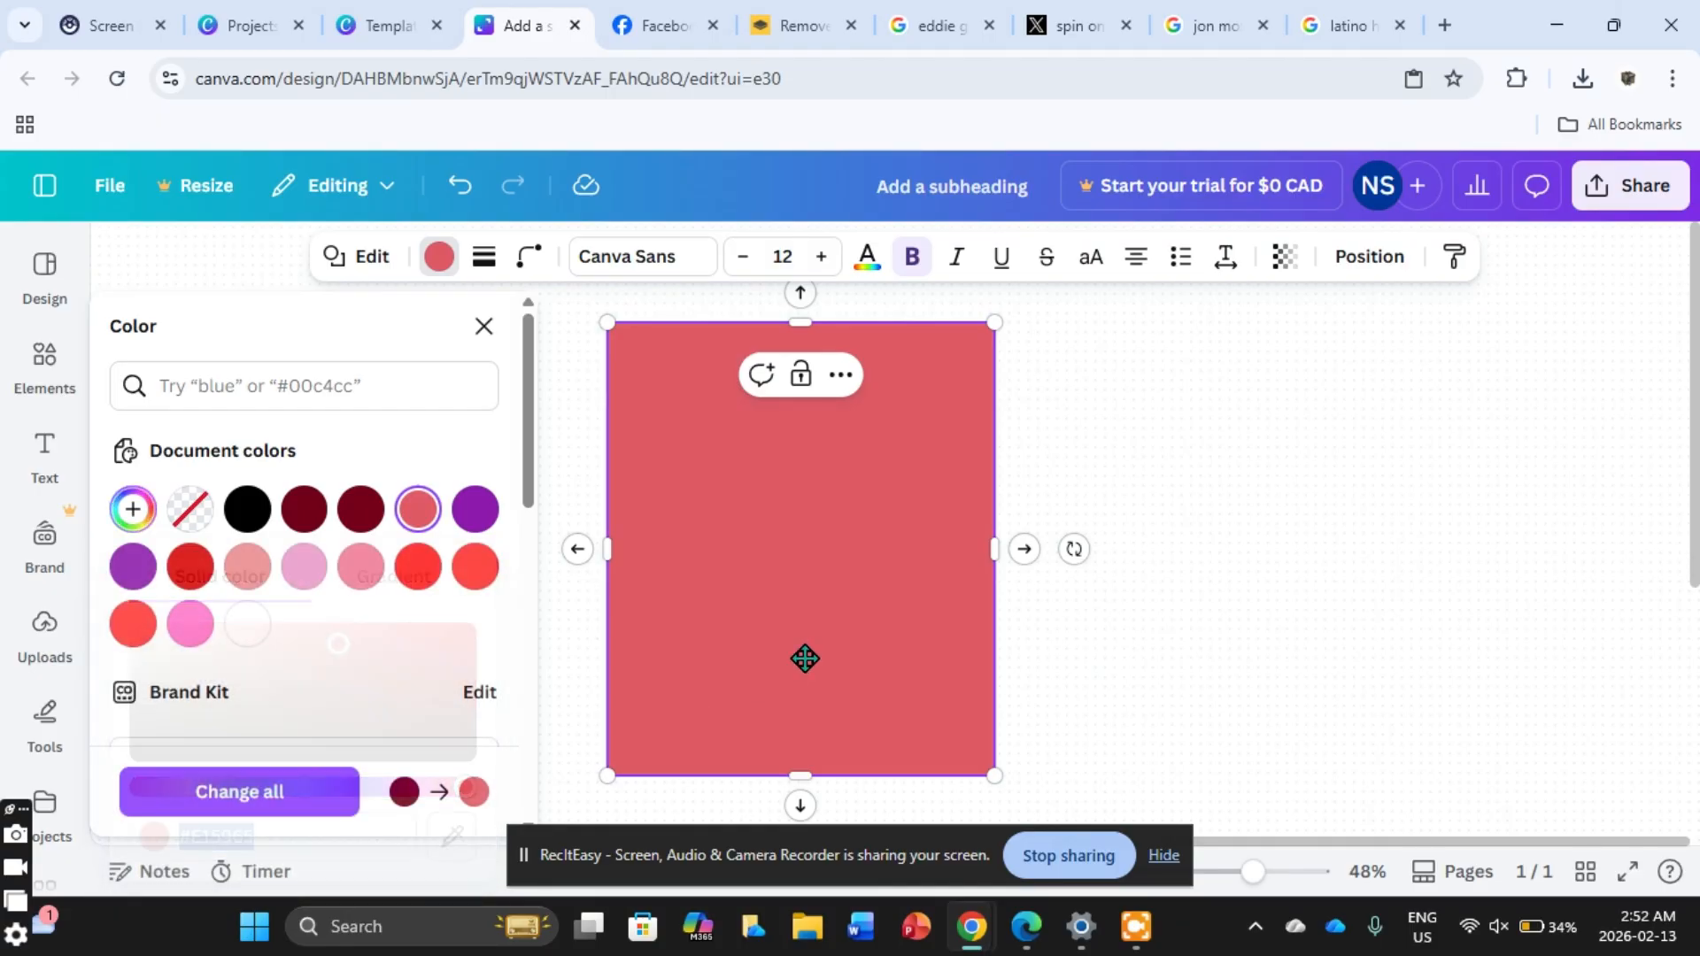
Step: Move the coral rectangle to the right, duplicate it, and place the copy against its right edge as a second panel
left_click_drag(801, 656, 858, 682)
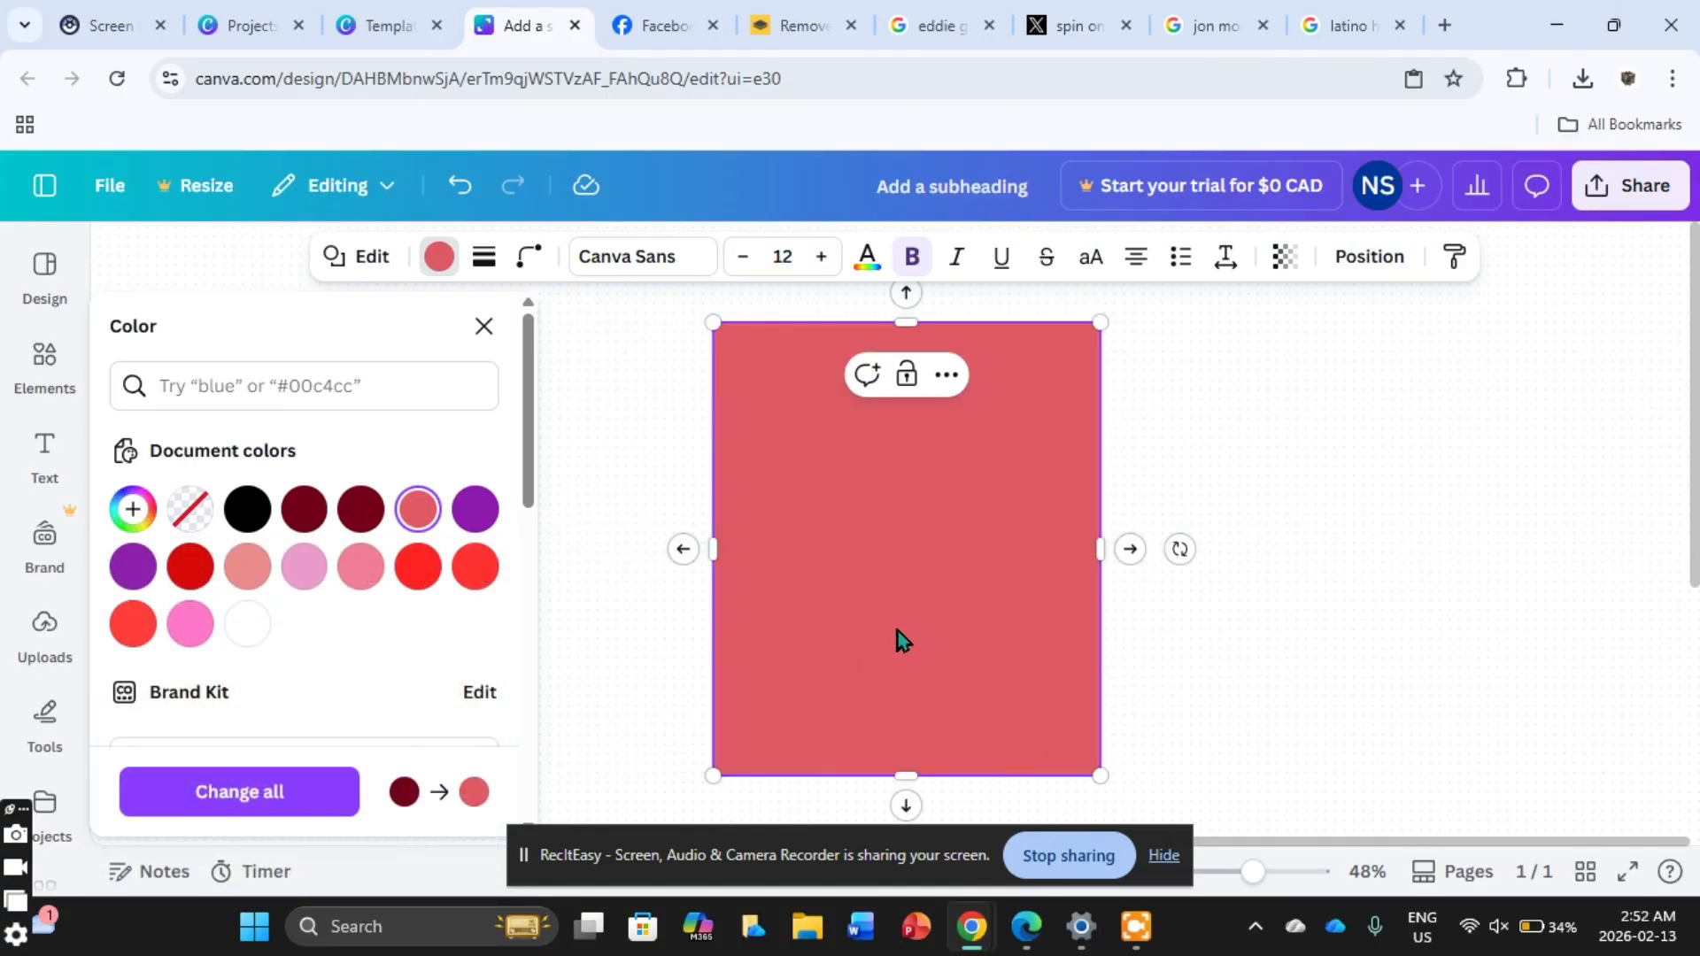
right_click(799, 539)
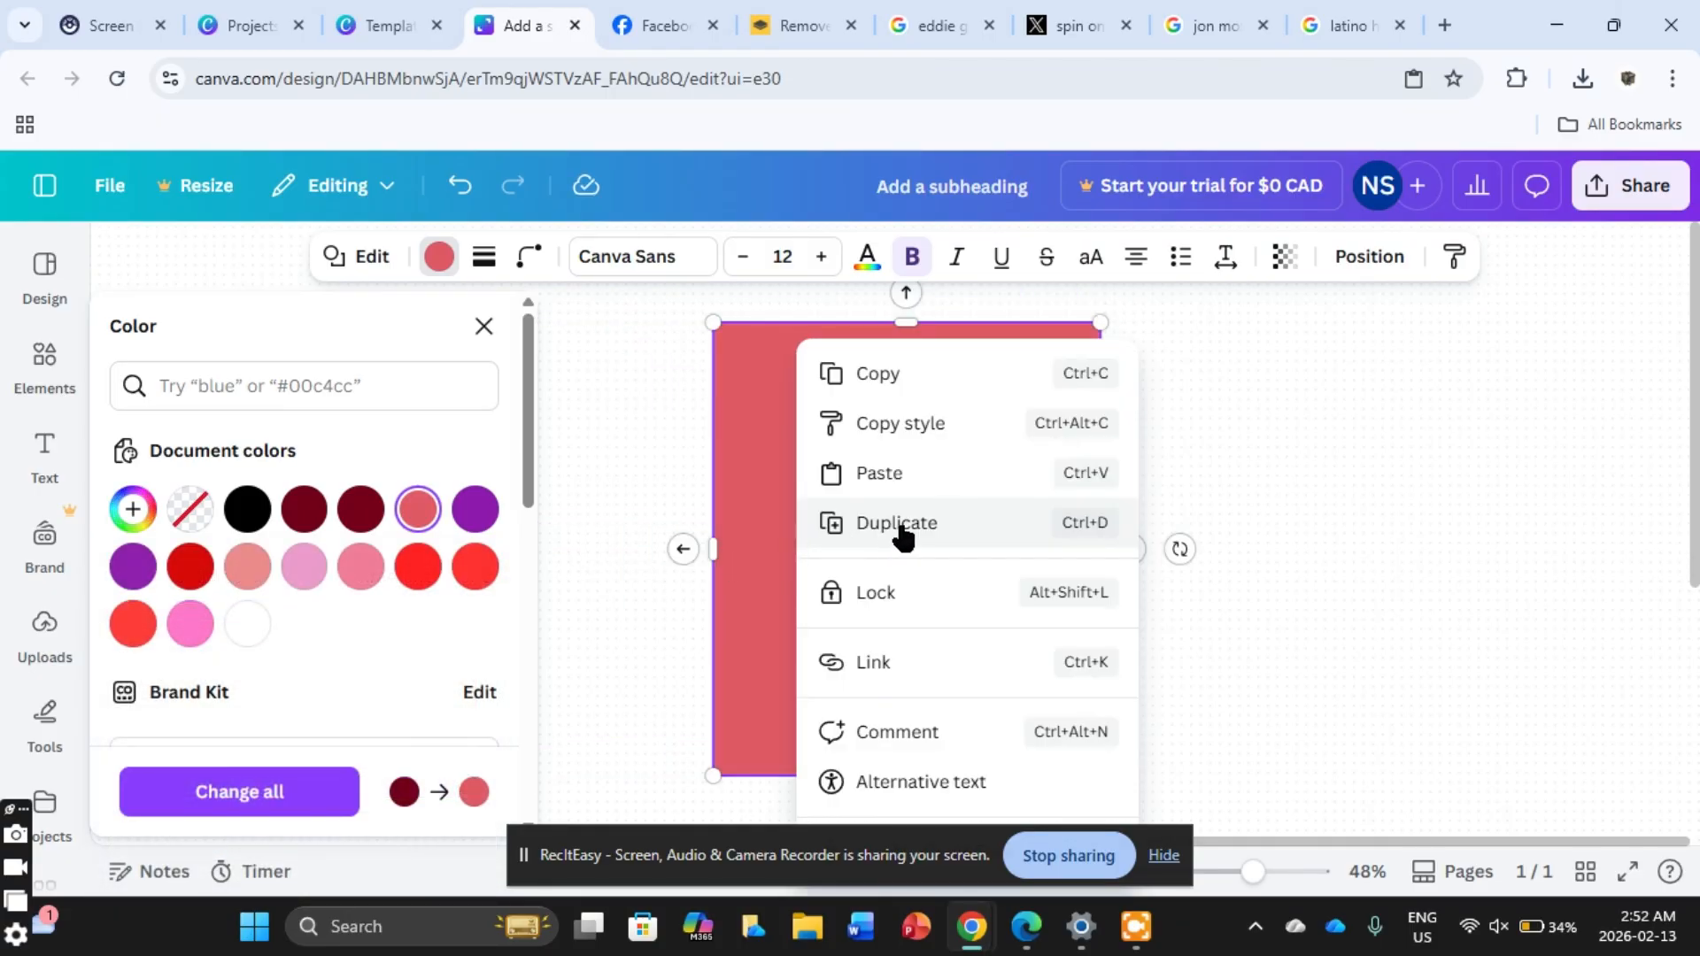
left_click(909, 526)
left_click_drag(873, 532, 1251, 518)
left_click(630, 531)
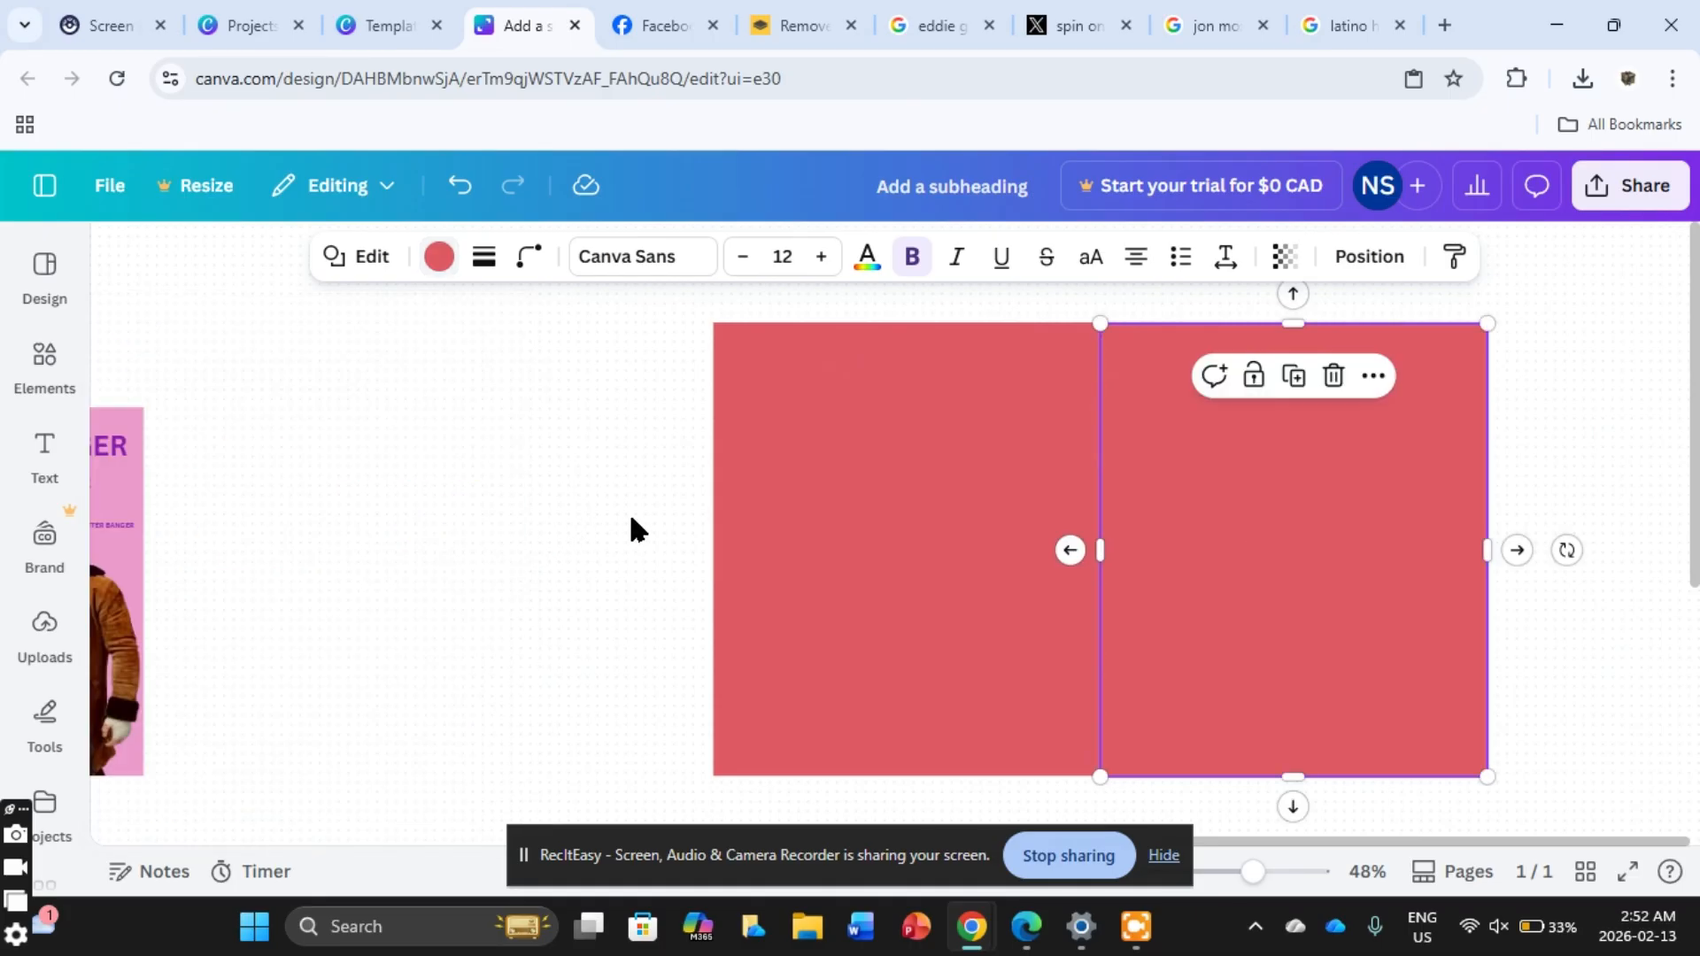
Step: Add a heading reading "I LOVE YOU!" to the left panel
left_click(35, 354)
left_click(44, 450)
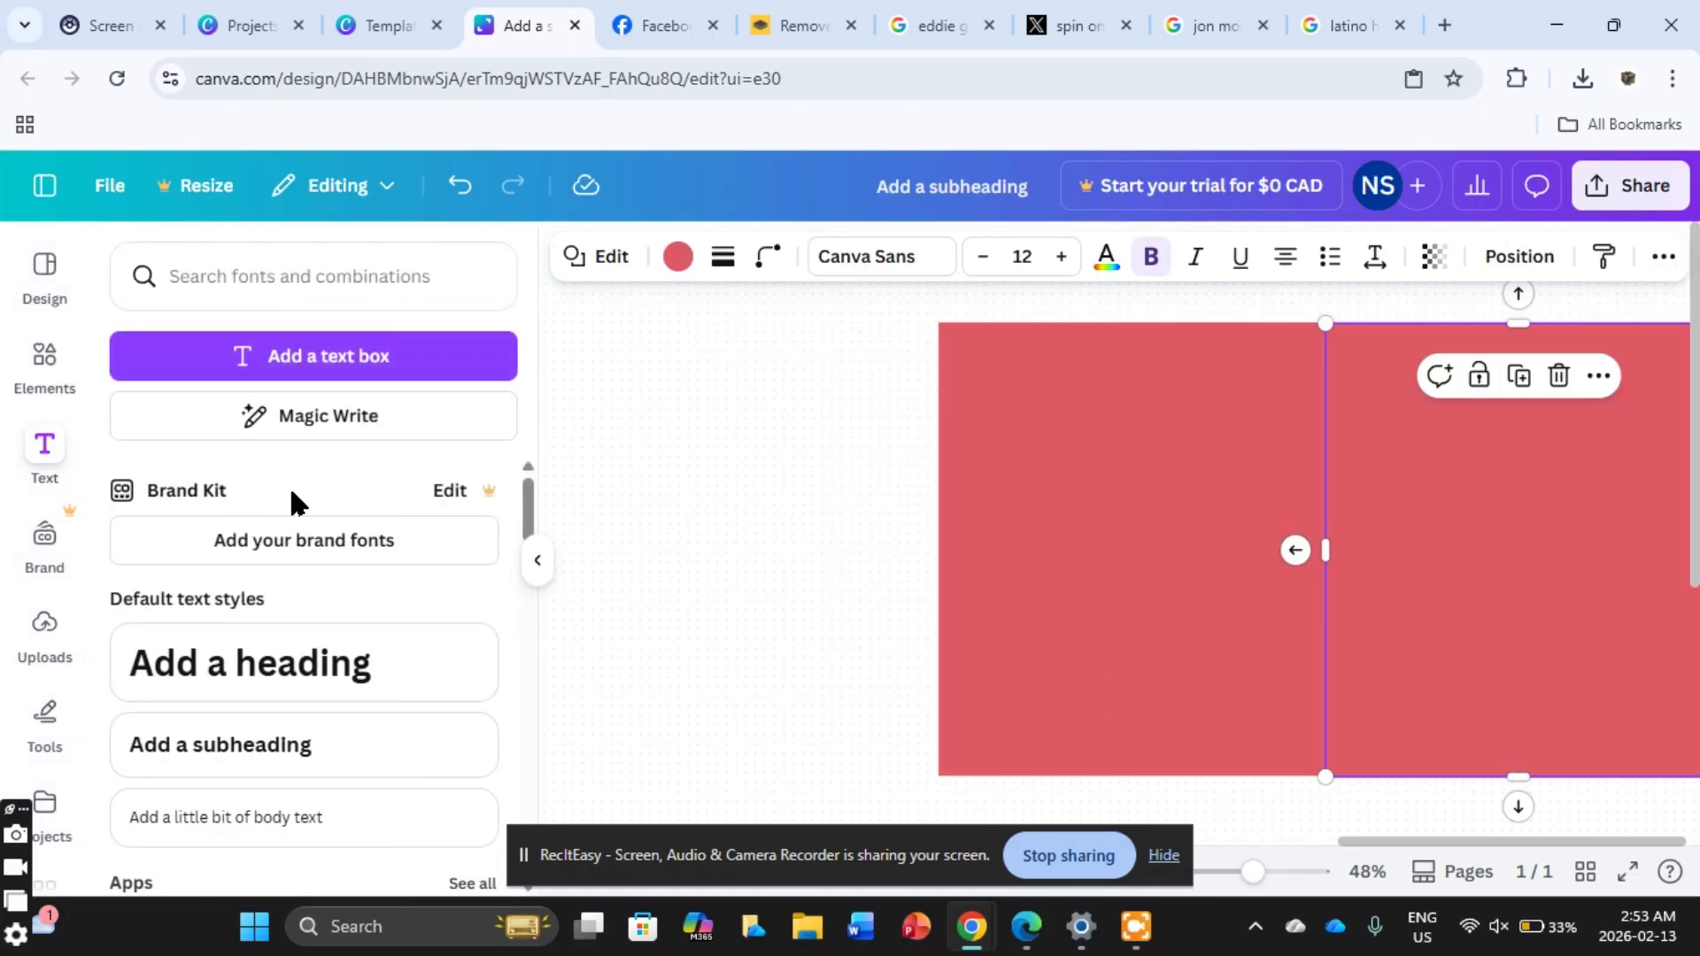
left_click(355, 695)
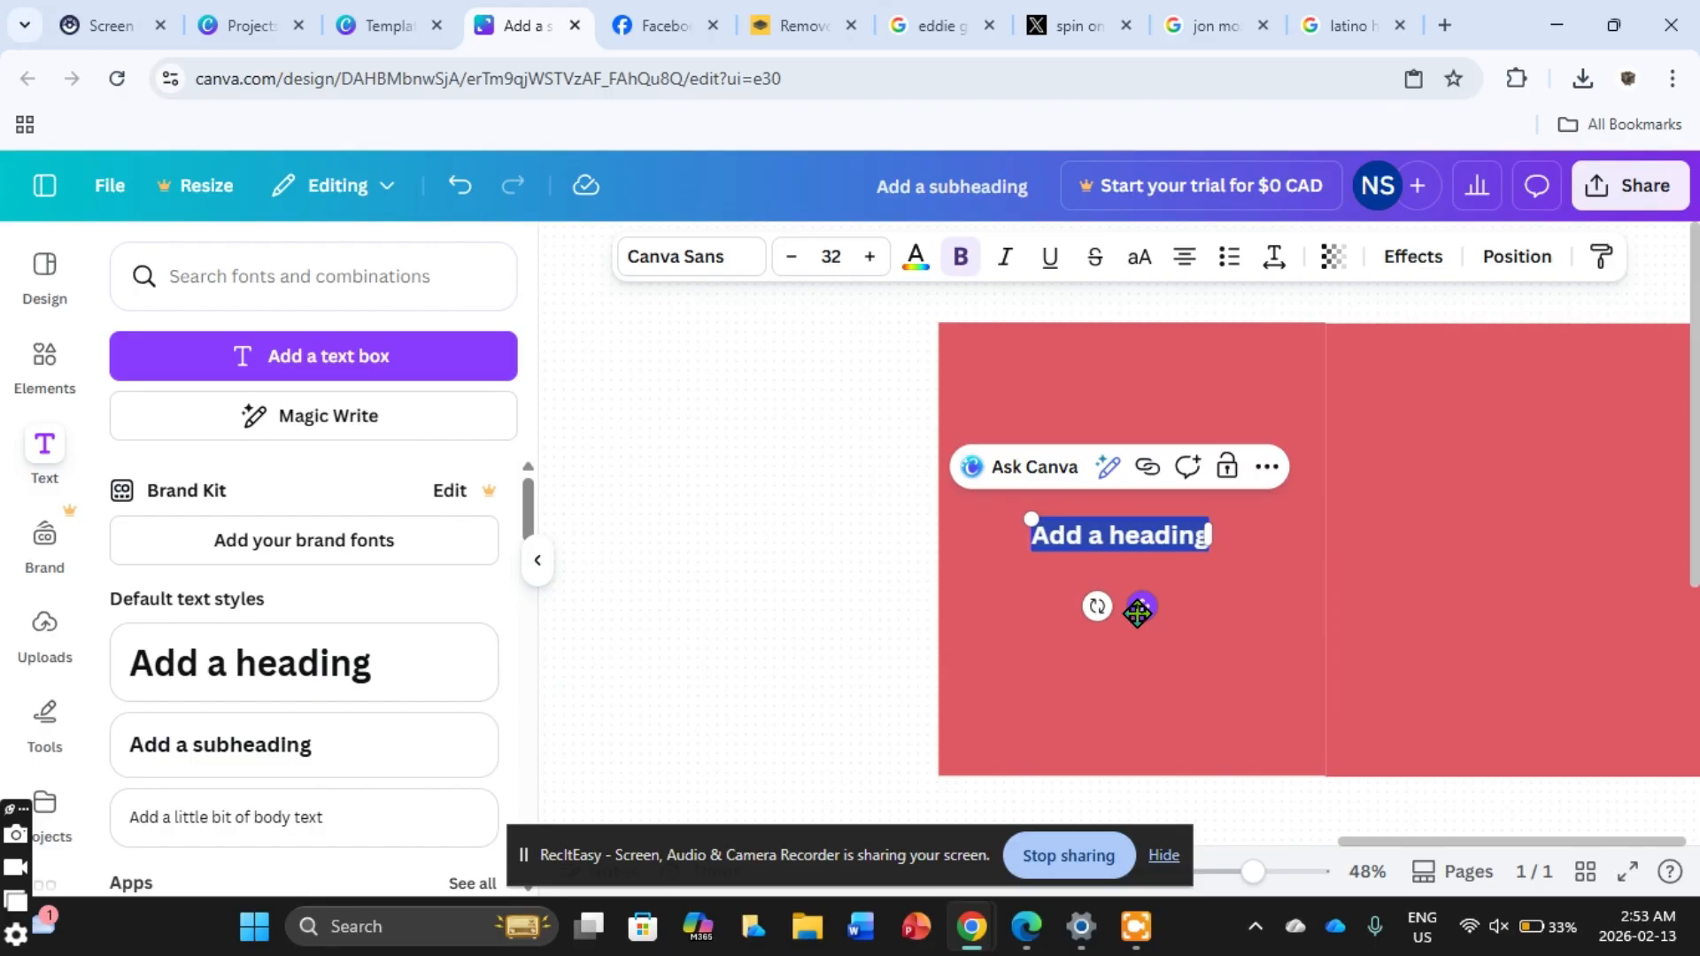
type("I LOVE")
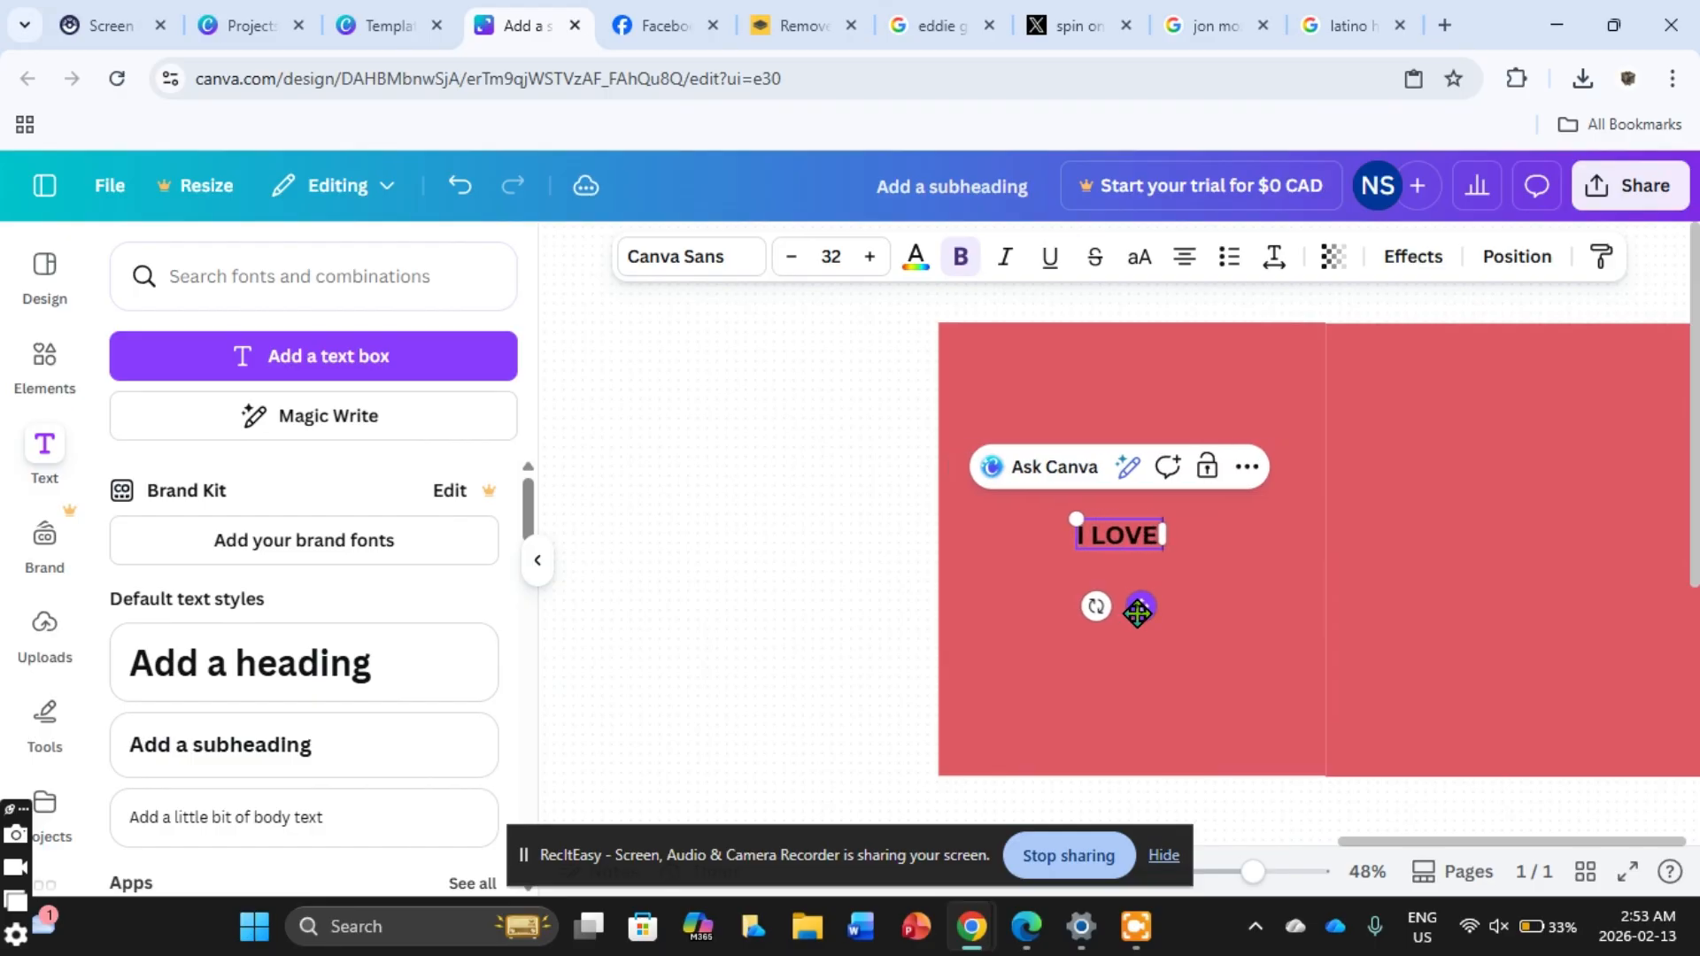
type(" YOU!")
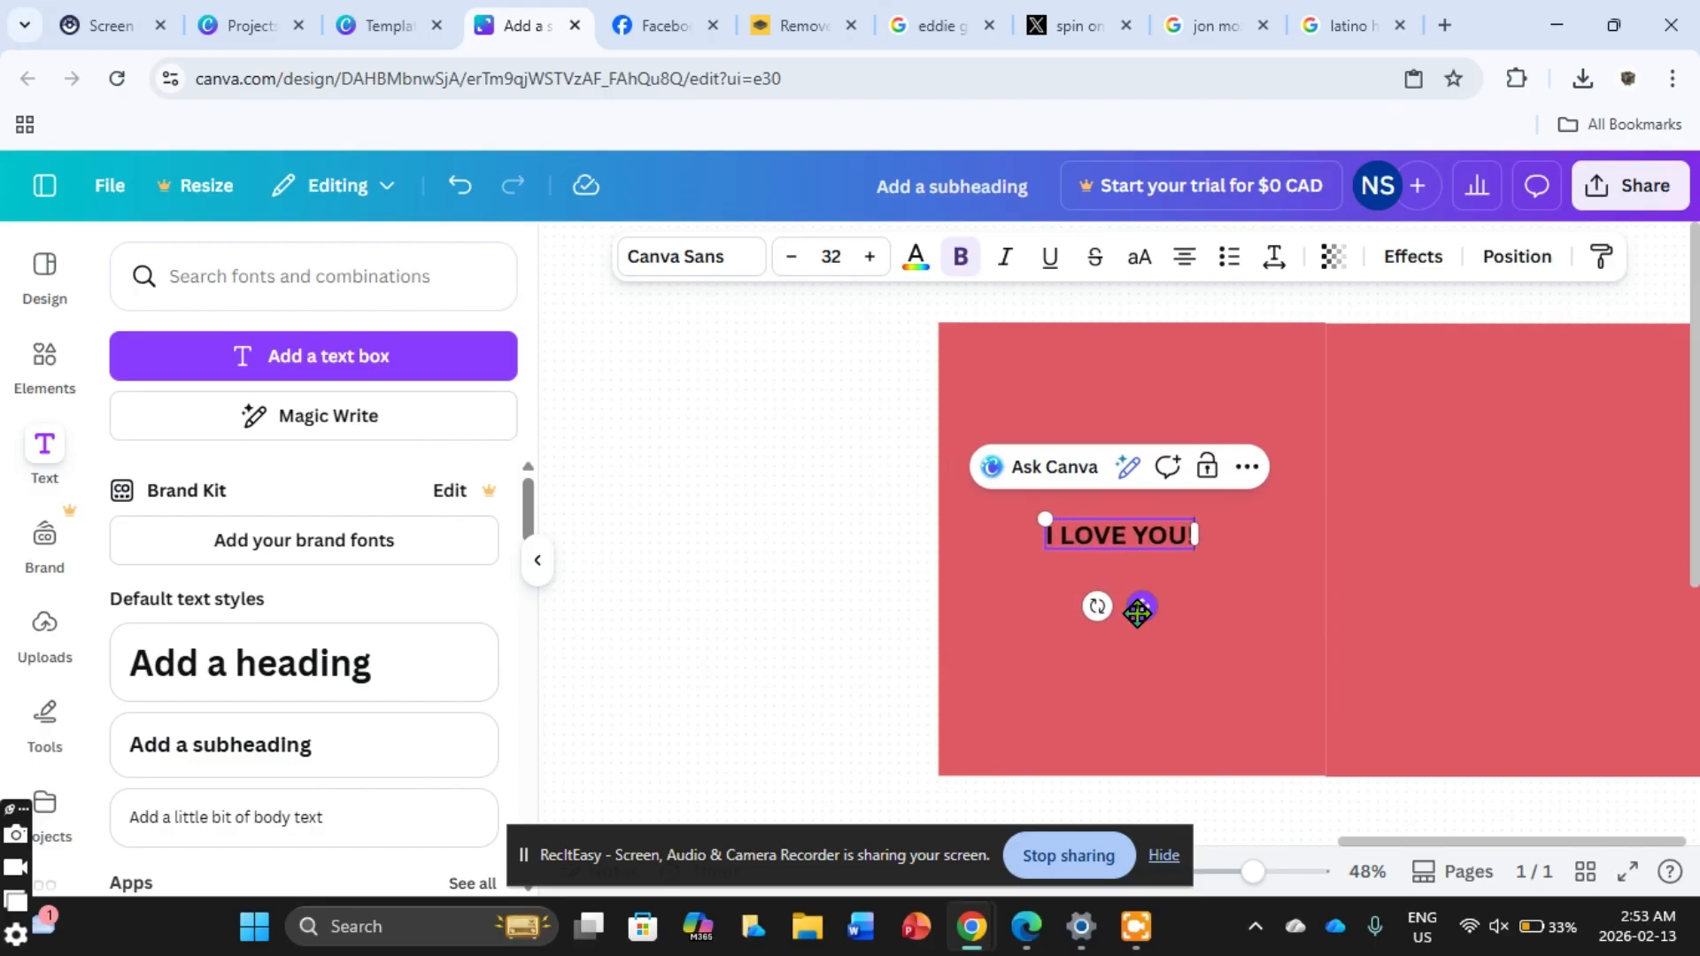
Step: Move the "I LOVE YOU!" heading to the top of the left panel and enlarge it to font size 57.4
left_click_drag(1138, 611, 1143, 513)
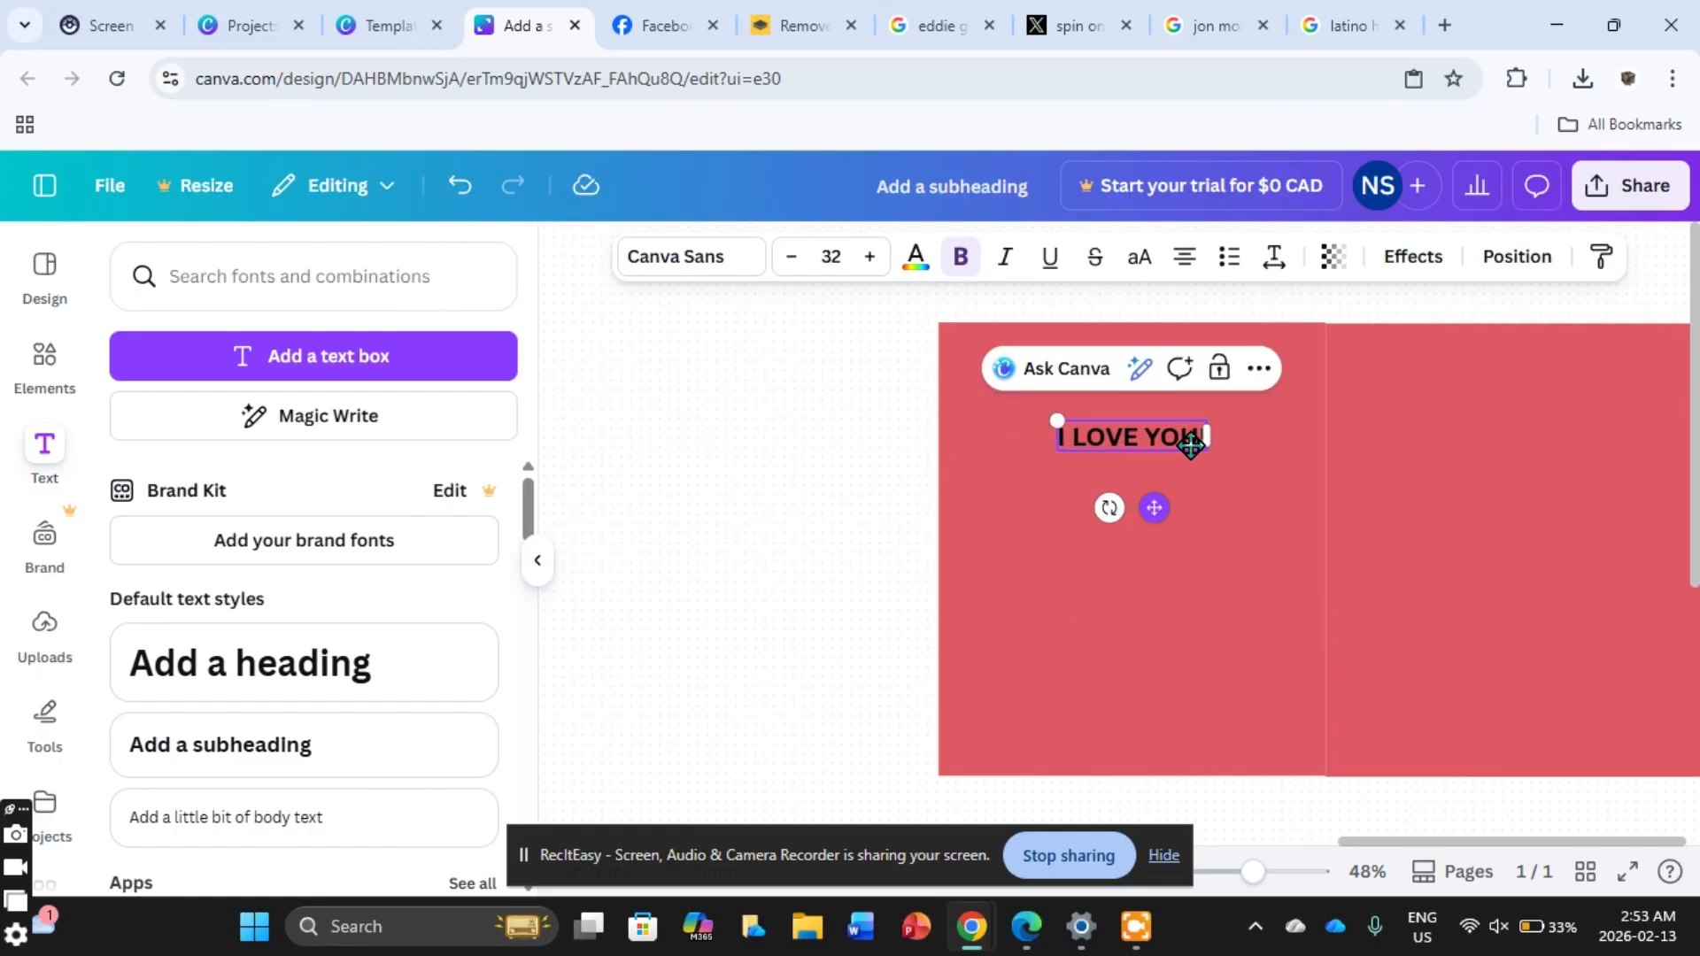
left_click_drag(1209, 416, 1322, 393)
left_click_drag(1165, 492, 1143, 463)
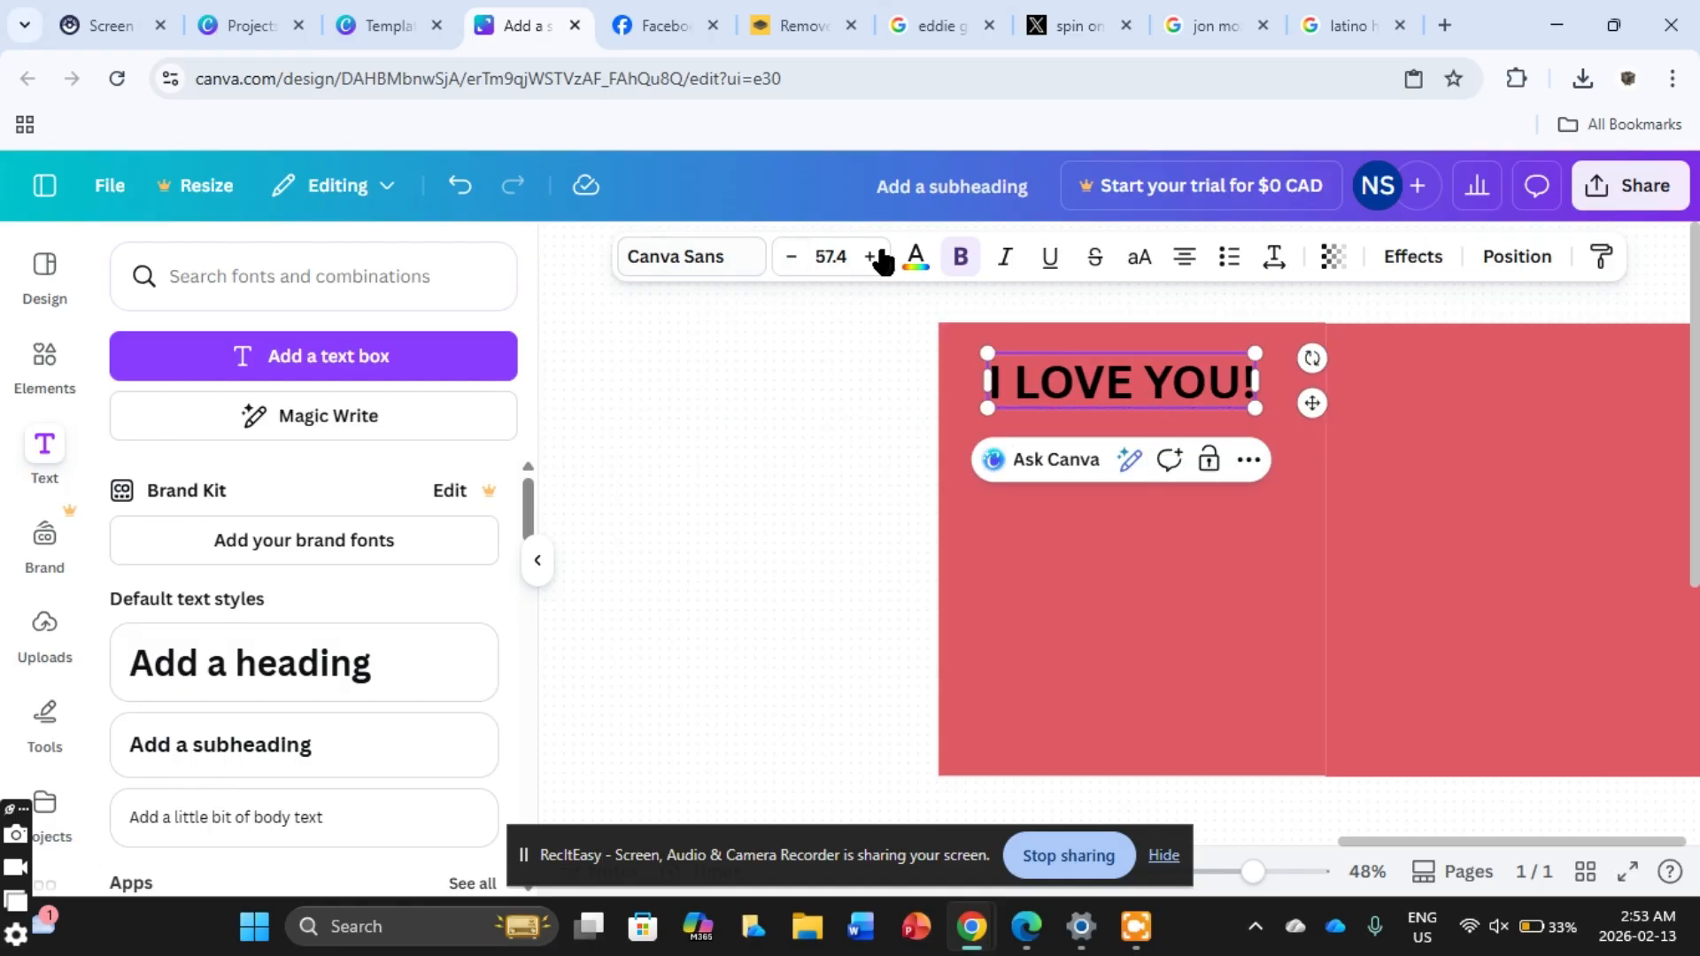
Step: Recolour the "I LOVE YOU!" heading bright purple #8f1eae, applying the change to all matching black on the page
left_click(916, 259)
left_click(134, 439)
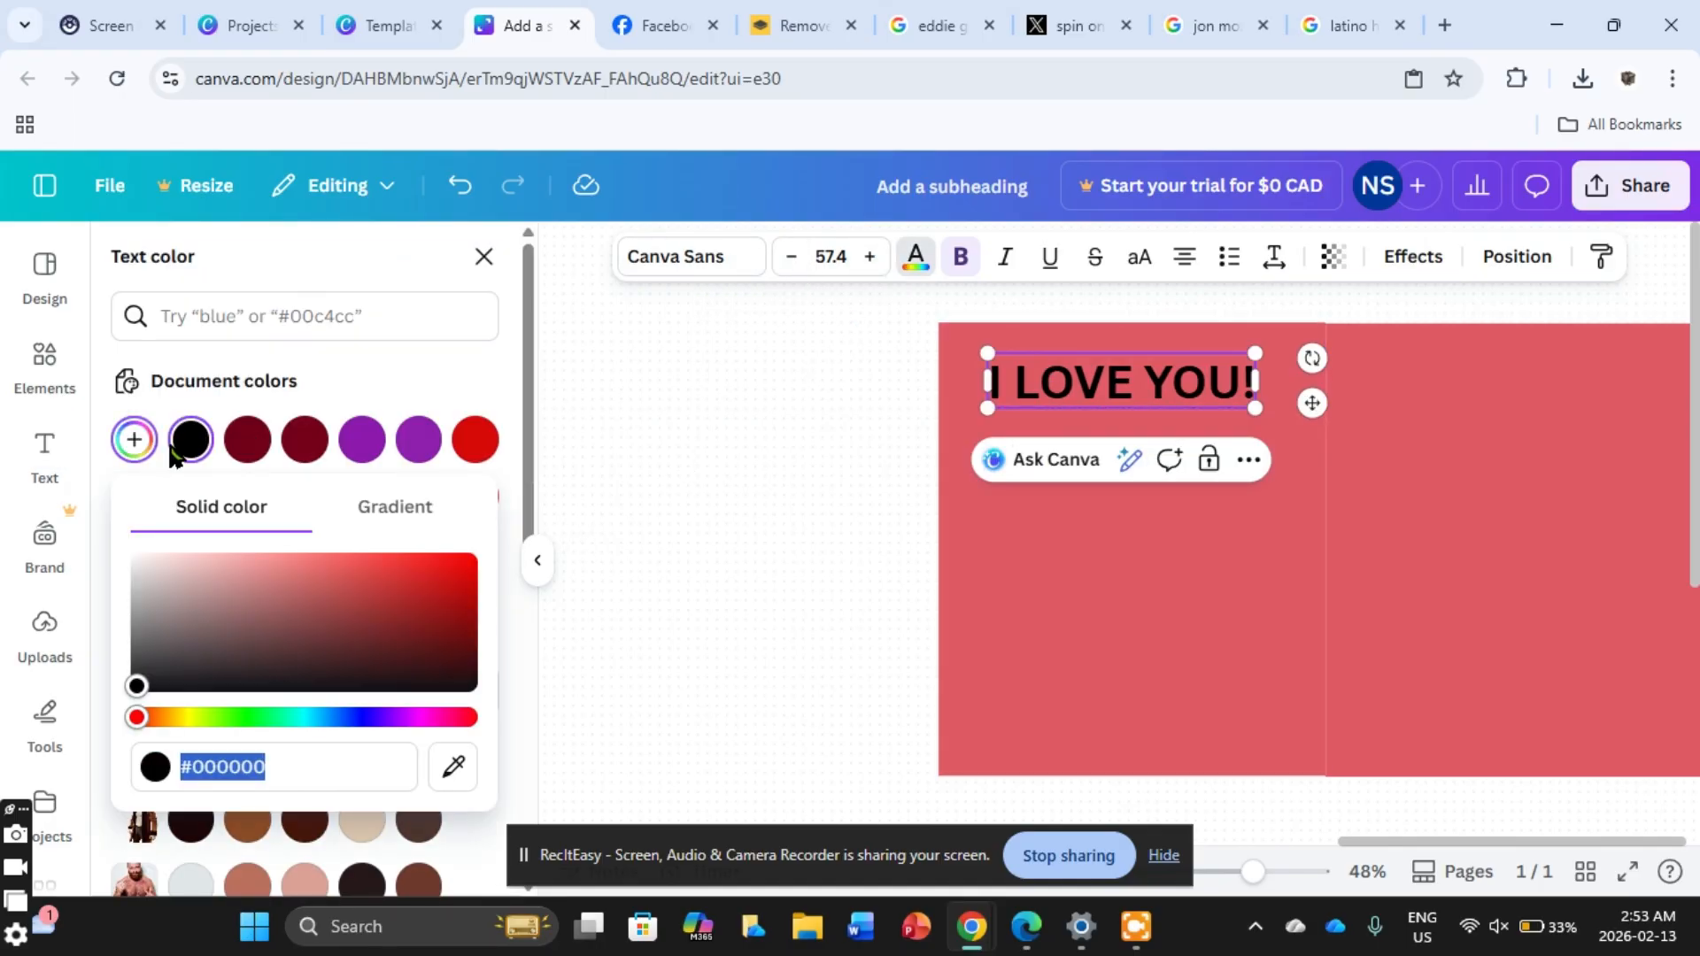
left_click(395, 447)
left_click(410, 442)
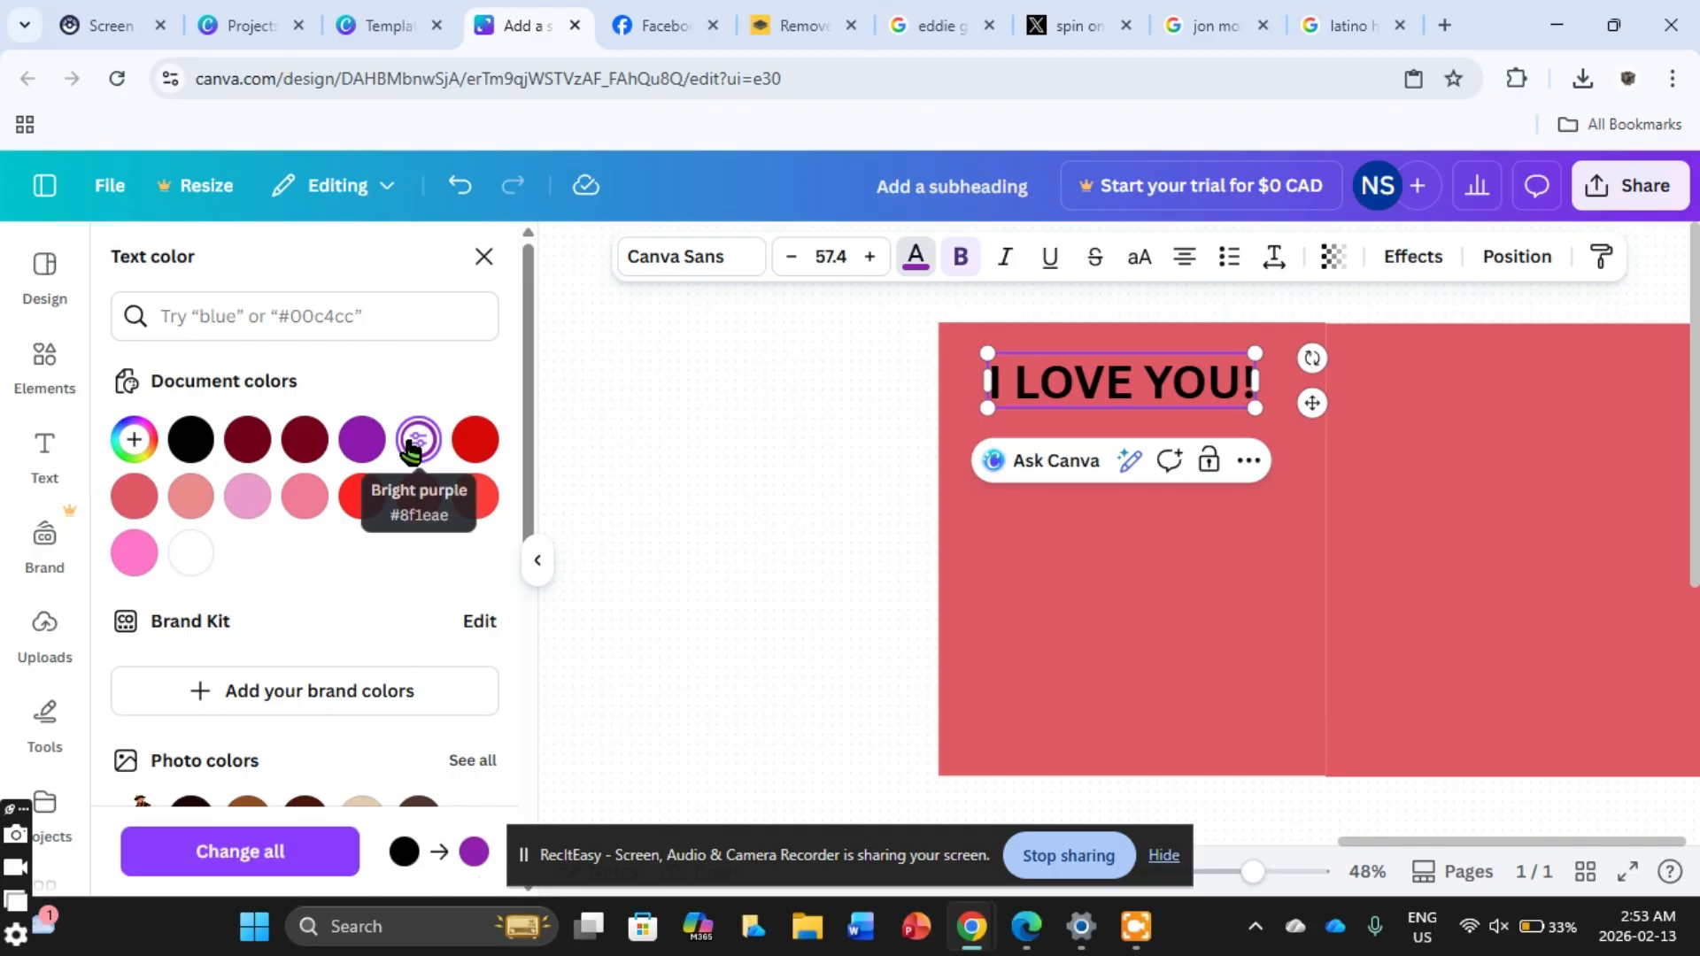
left_click(266, 851)
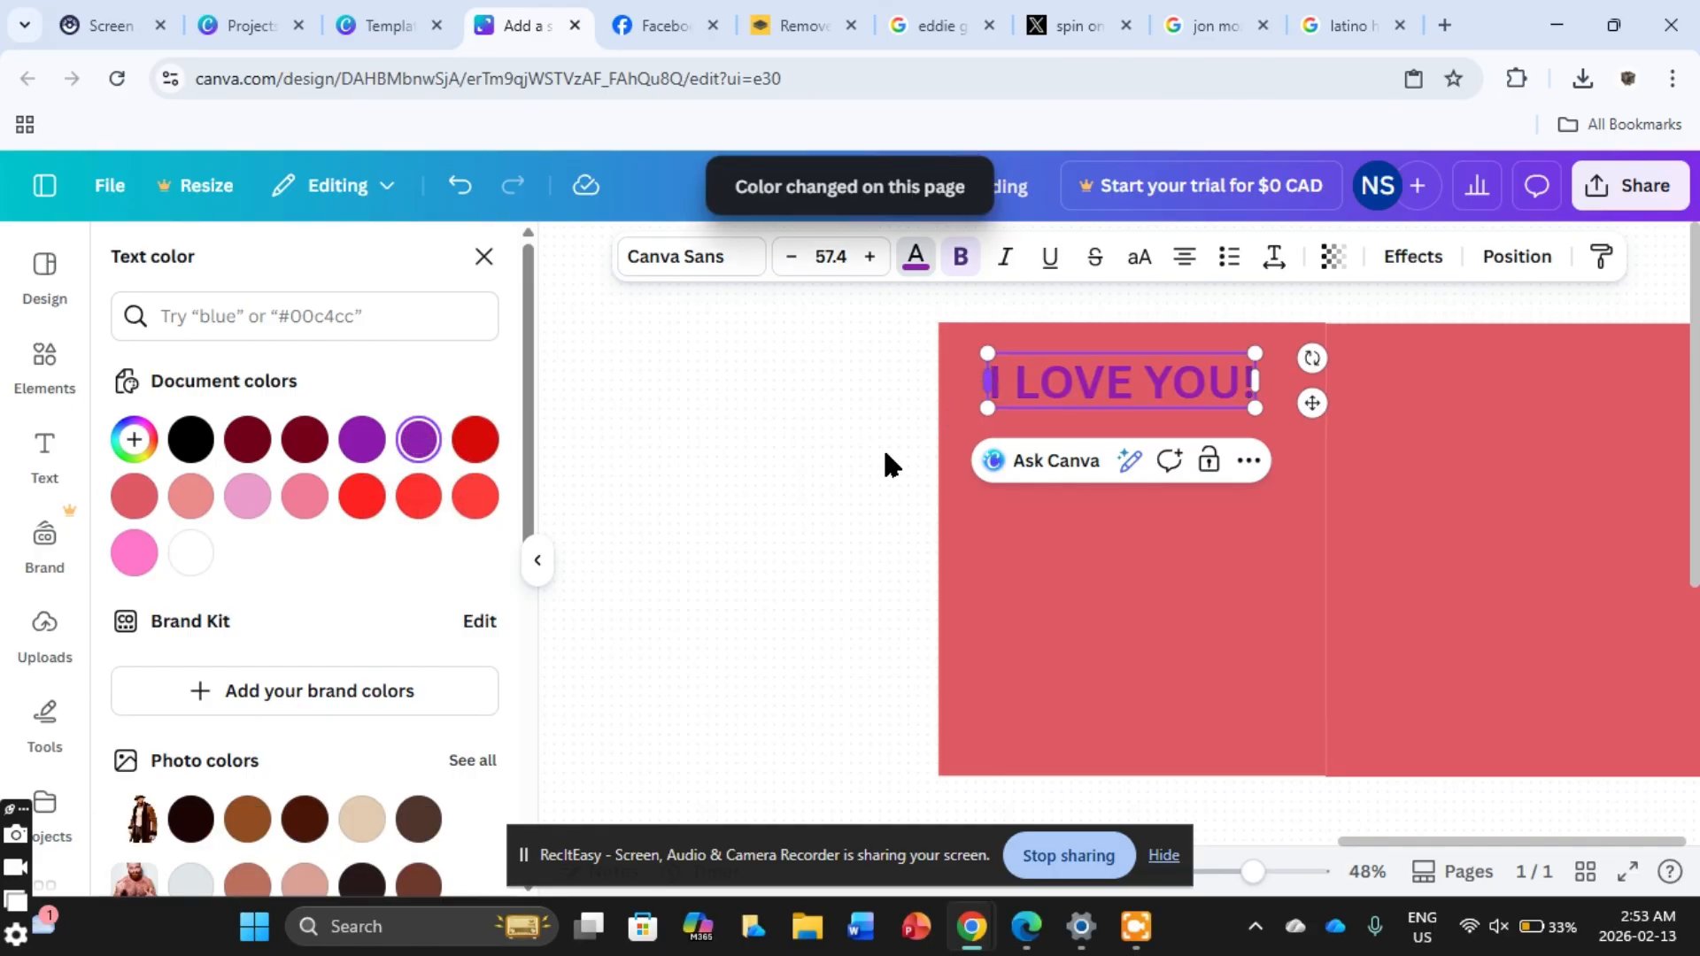
left_click(821, 490)
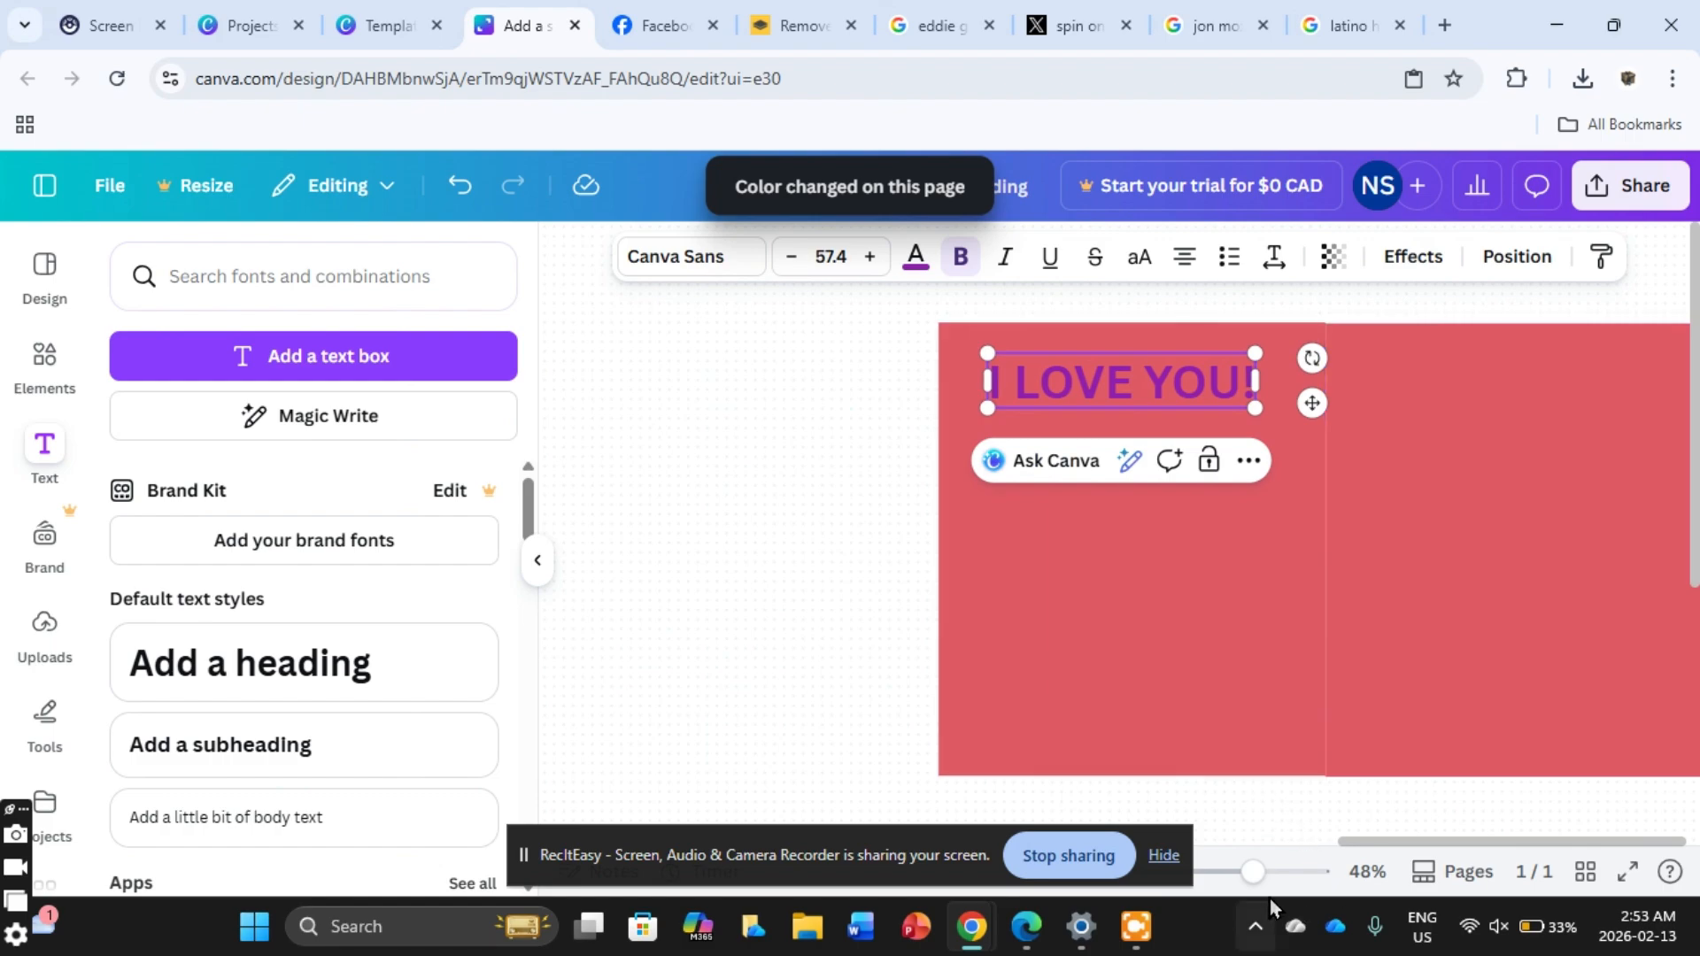
Step: Change the left panel's fill to the deeper red #DF4654 and apply it to every matching coral element
left_click_drag(1199, 883, 1247, 882)
left_click(1243, 605)
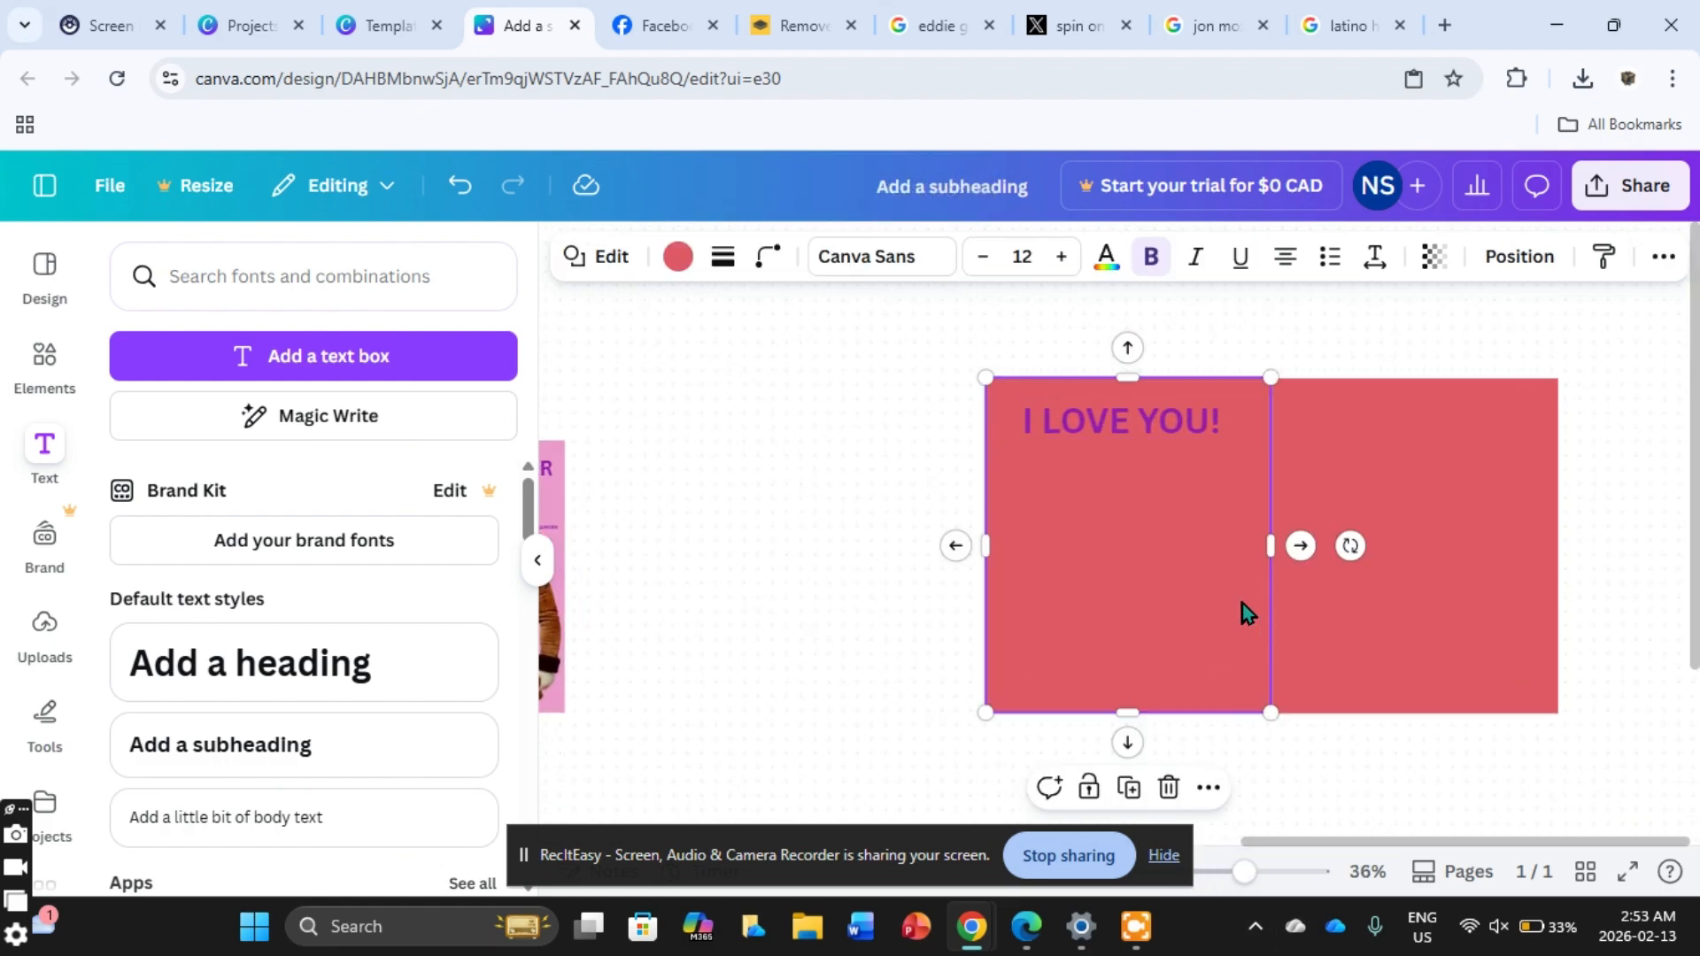
left_click(678, 257)
left_click(134, 439)
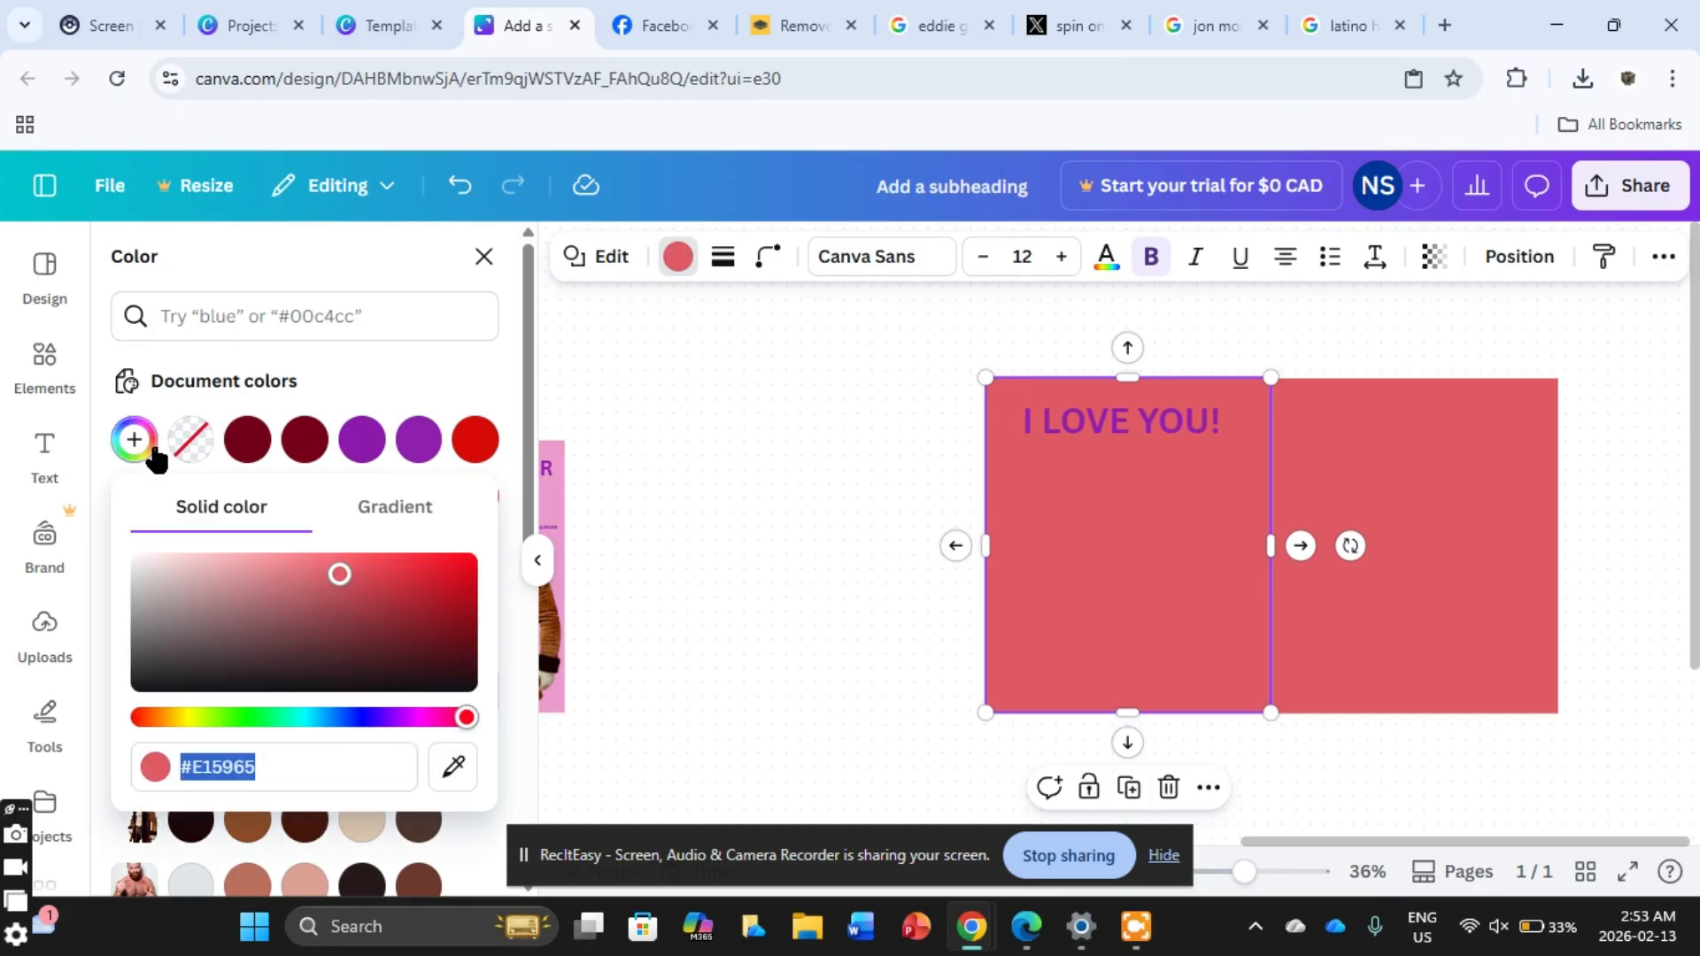
left_click_drag(305, 567, 364, 576)
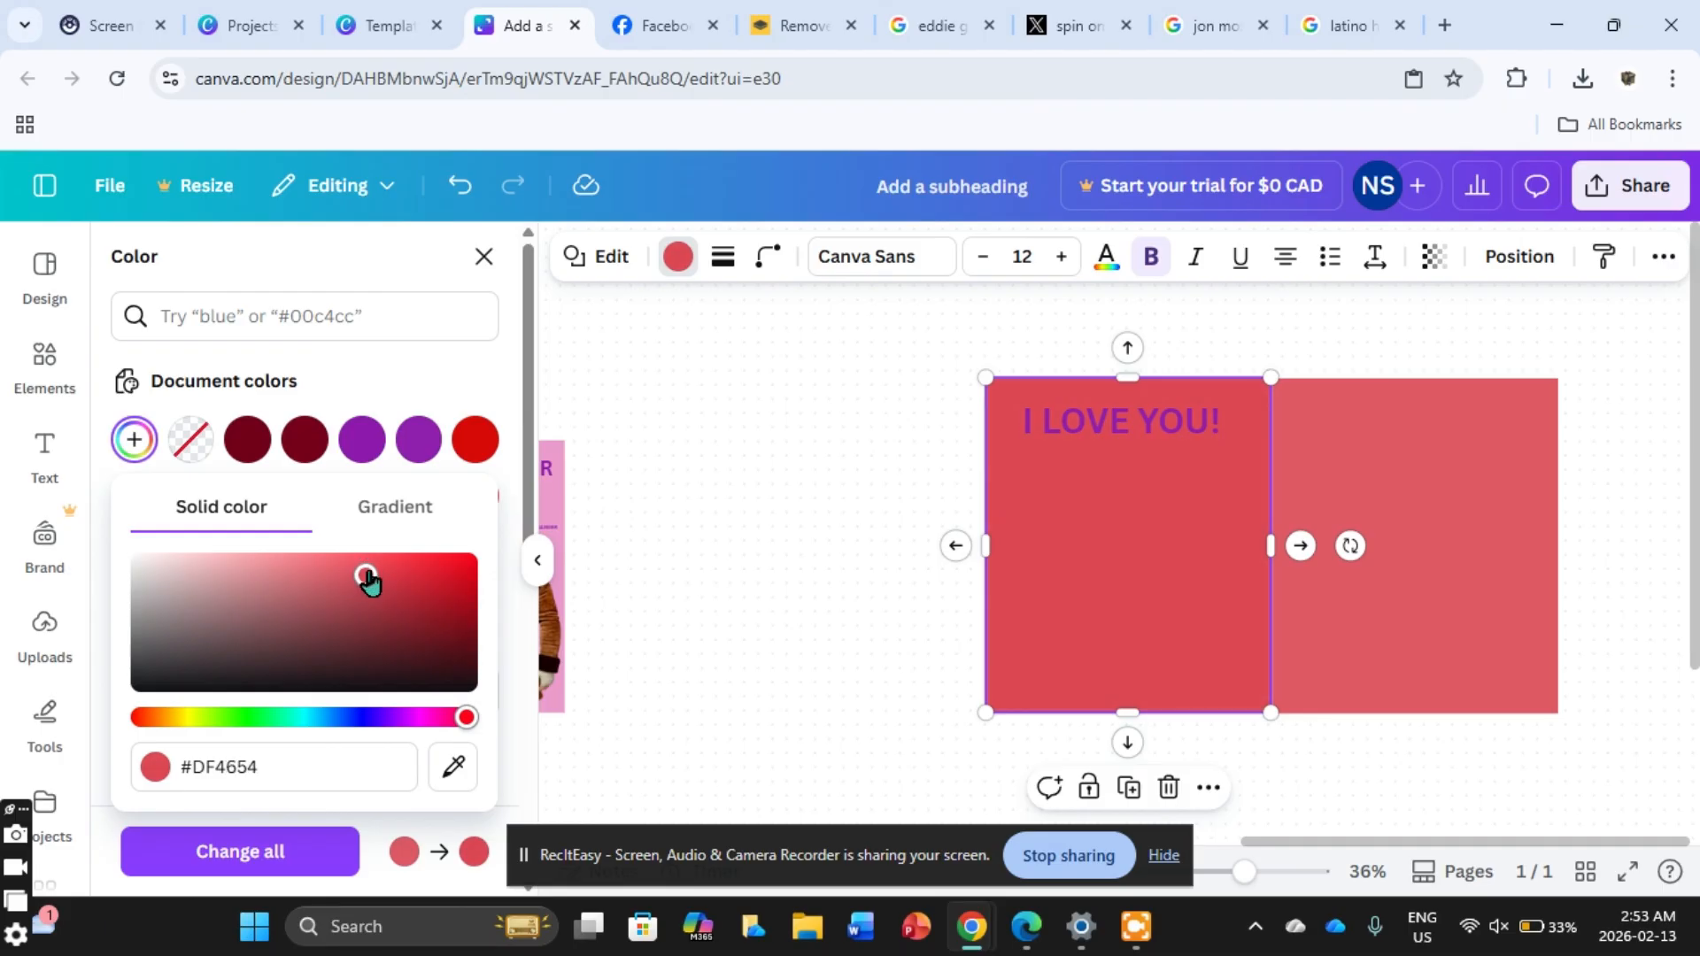
left_click(256, 855)
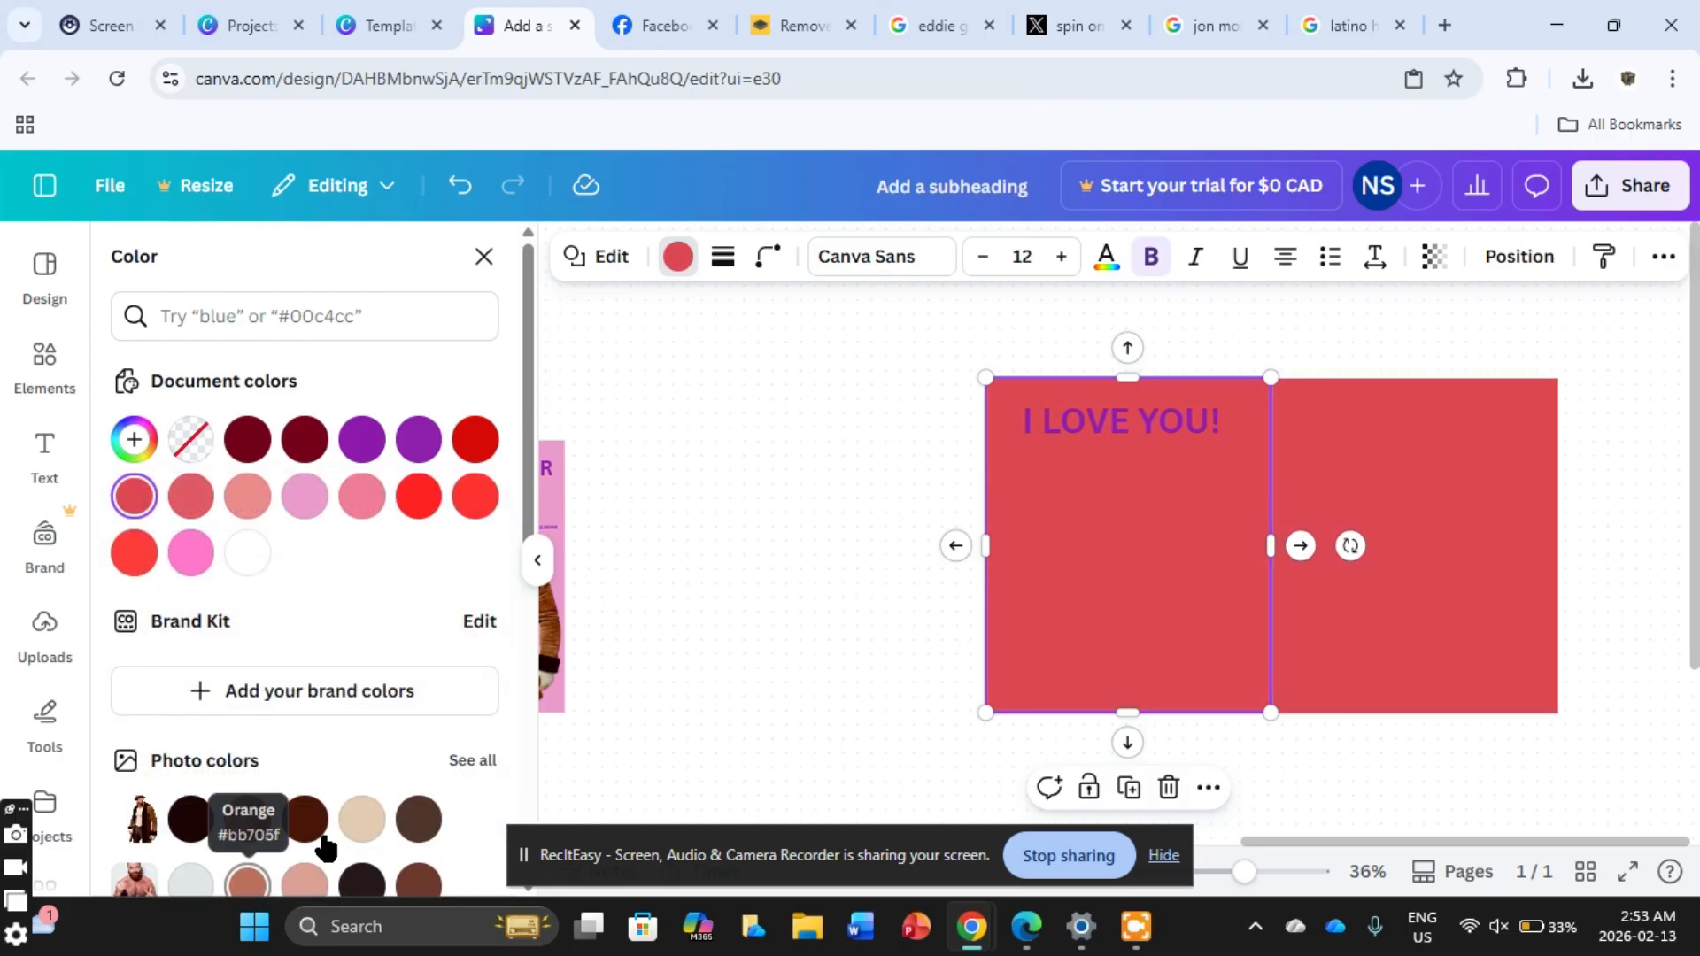
left_click(1065, 573)
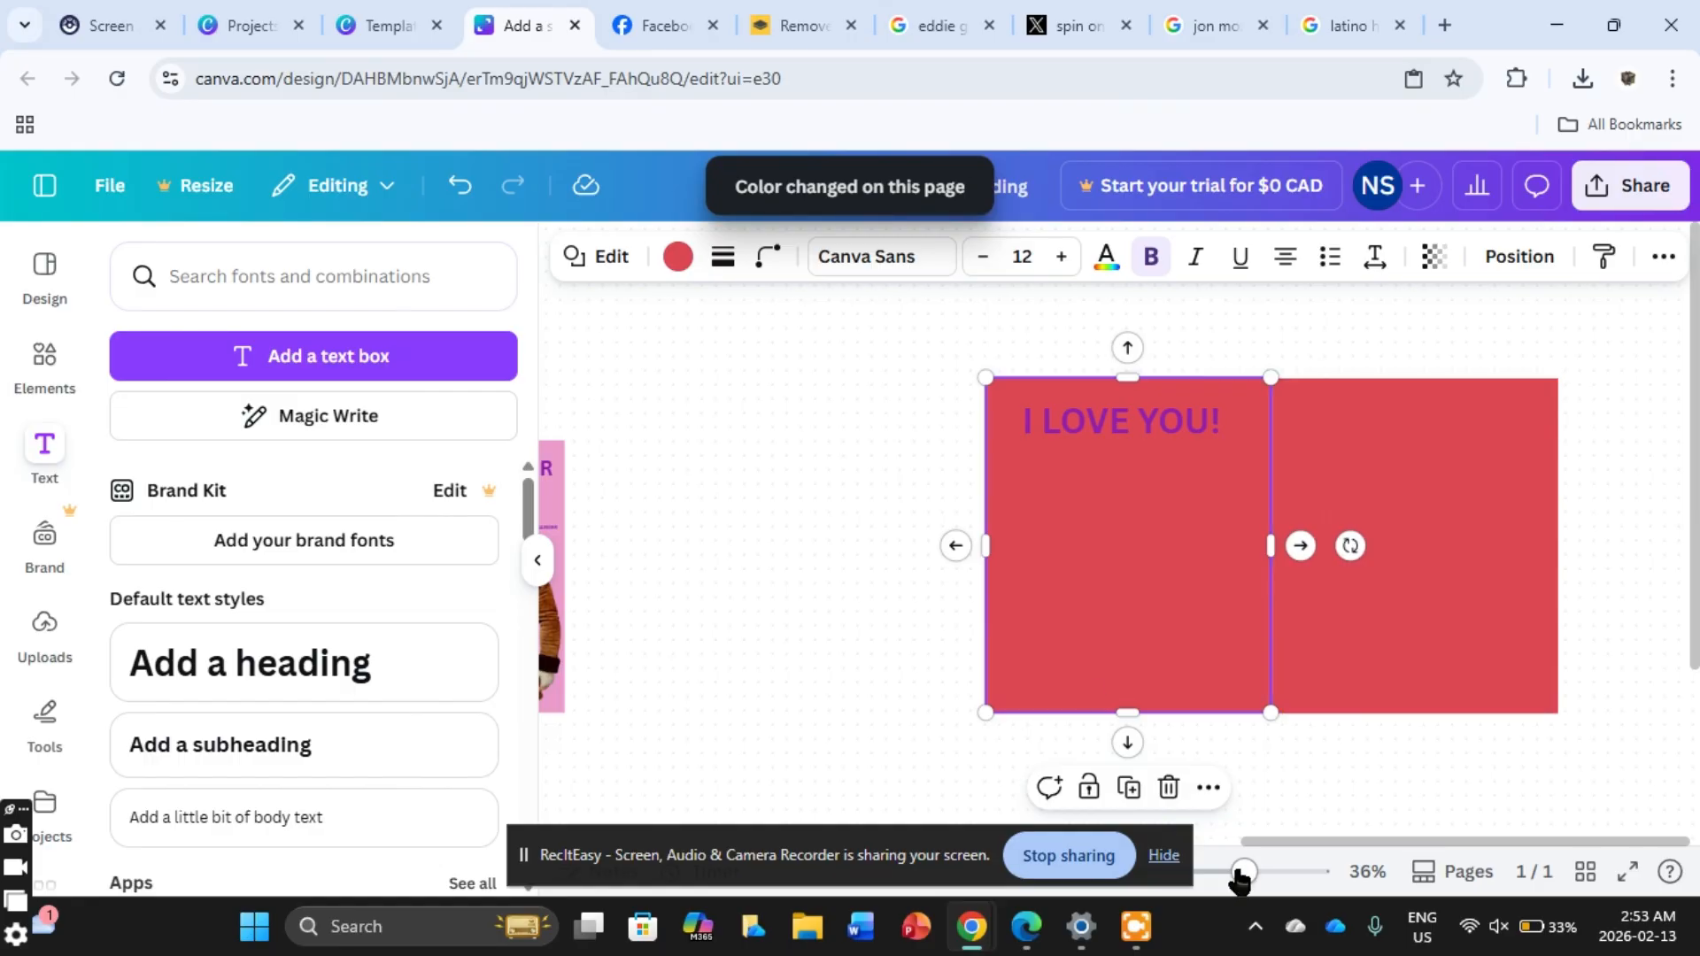
Step: Nudge the right panel slightly left so it sits flush against the left panel
left_click_drag(1280, 841, 1189, 600)
left_click(1125, 520)
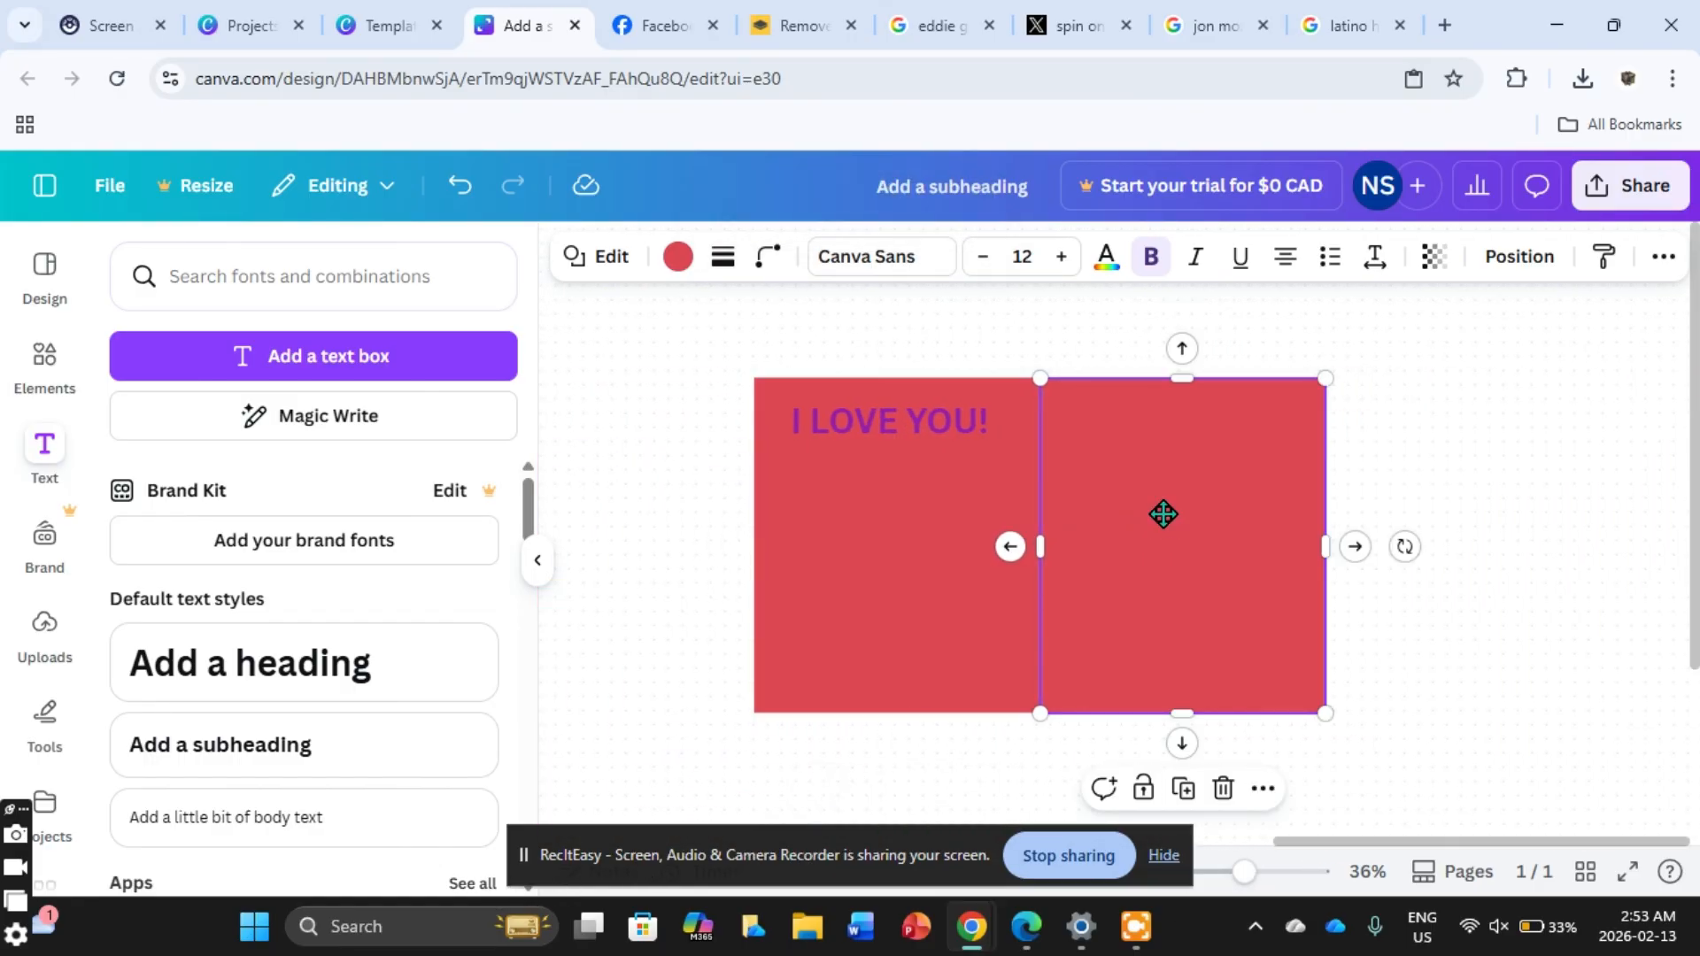
mouse_move(1163, 513)
left_mouse_down()
mouse_move(1180, 508)
mouse_move(1160, 512)
left_mouse_up()
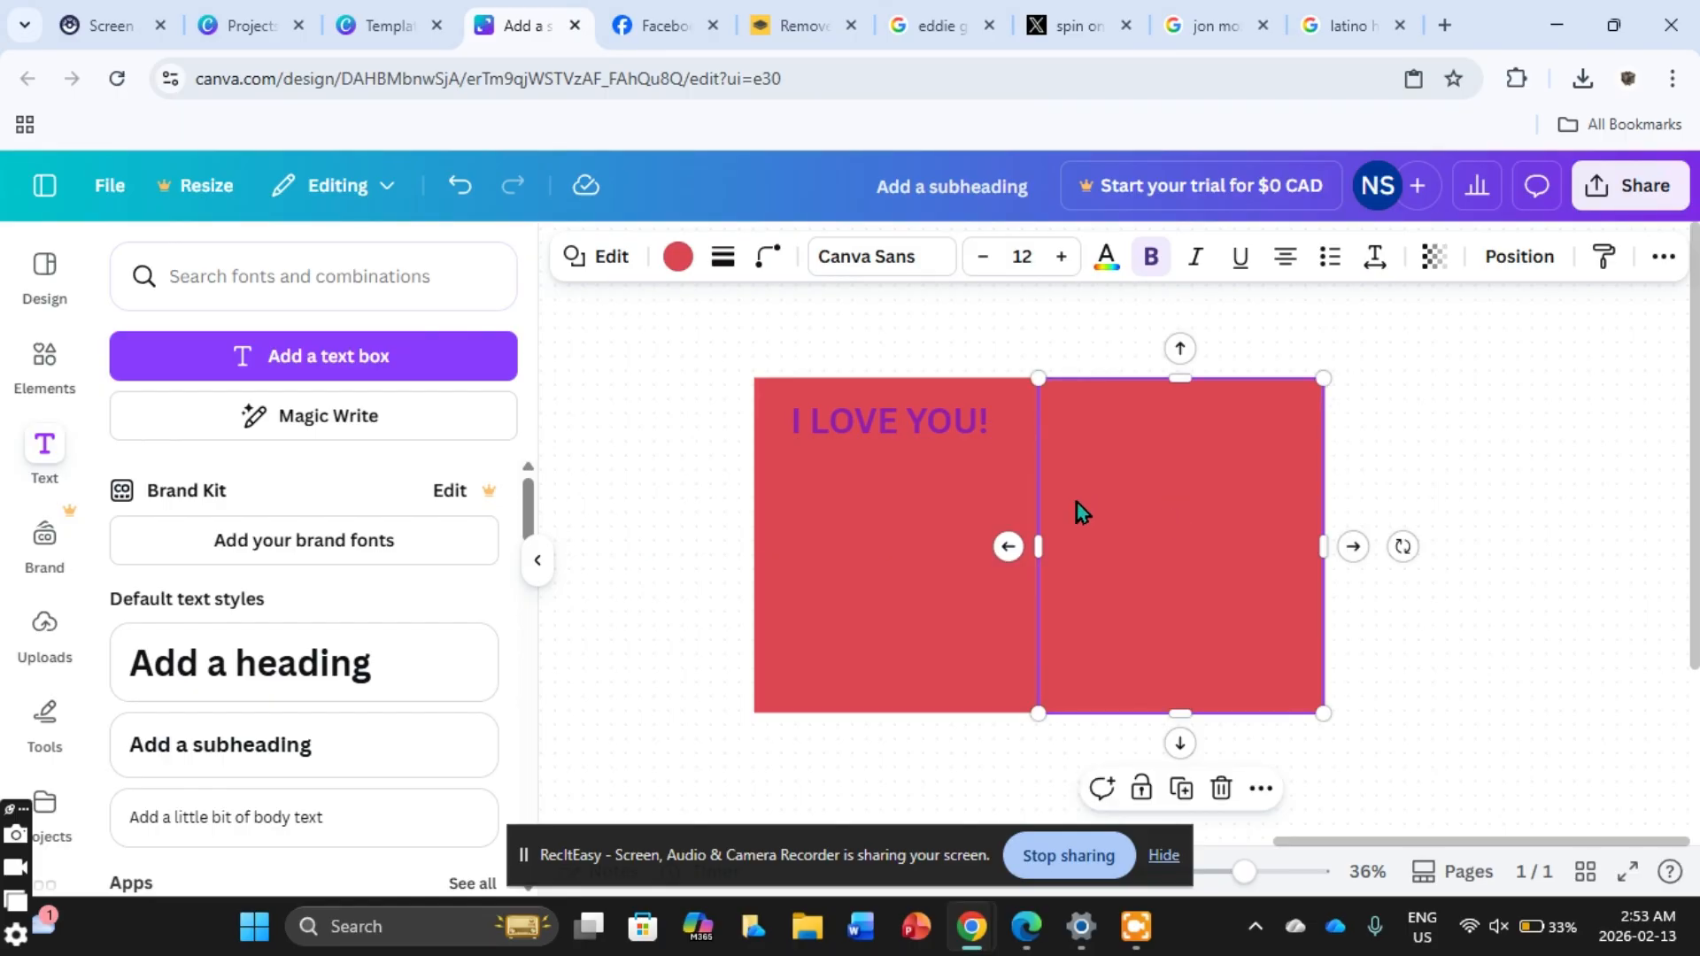
Step: Duplicate the "I LOVE YOU!" heading onto the top of the right panel and replace its text with "AND THATS THE TRUTH"
right_click(868, 434)
left_click(957, 410)
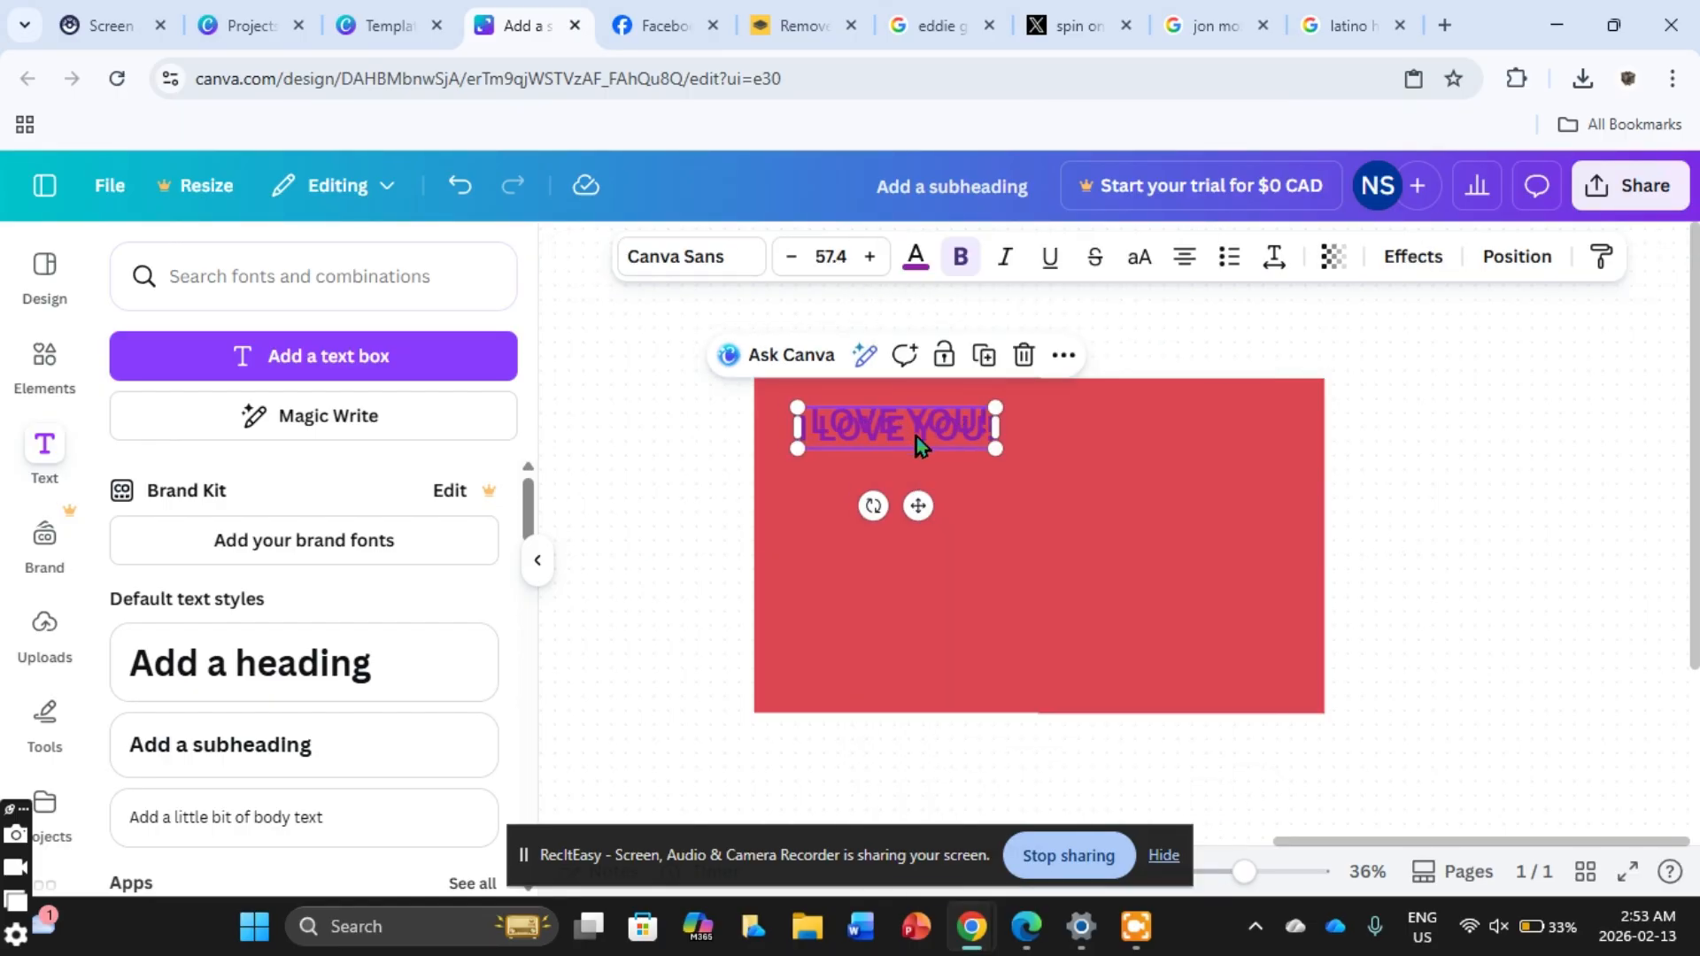
left_click_drag(917, 443, 1165, 433)
double_click(1161, 424)
type("AND")
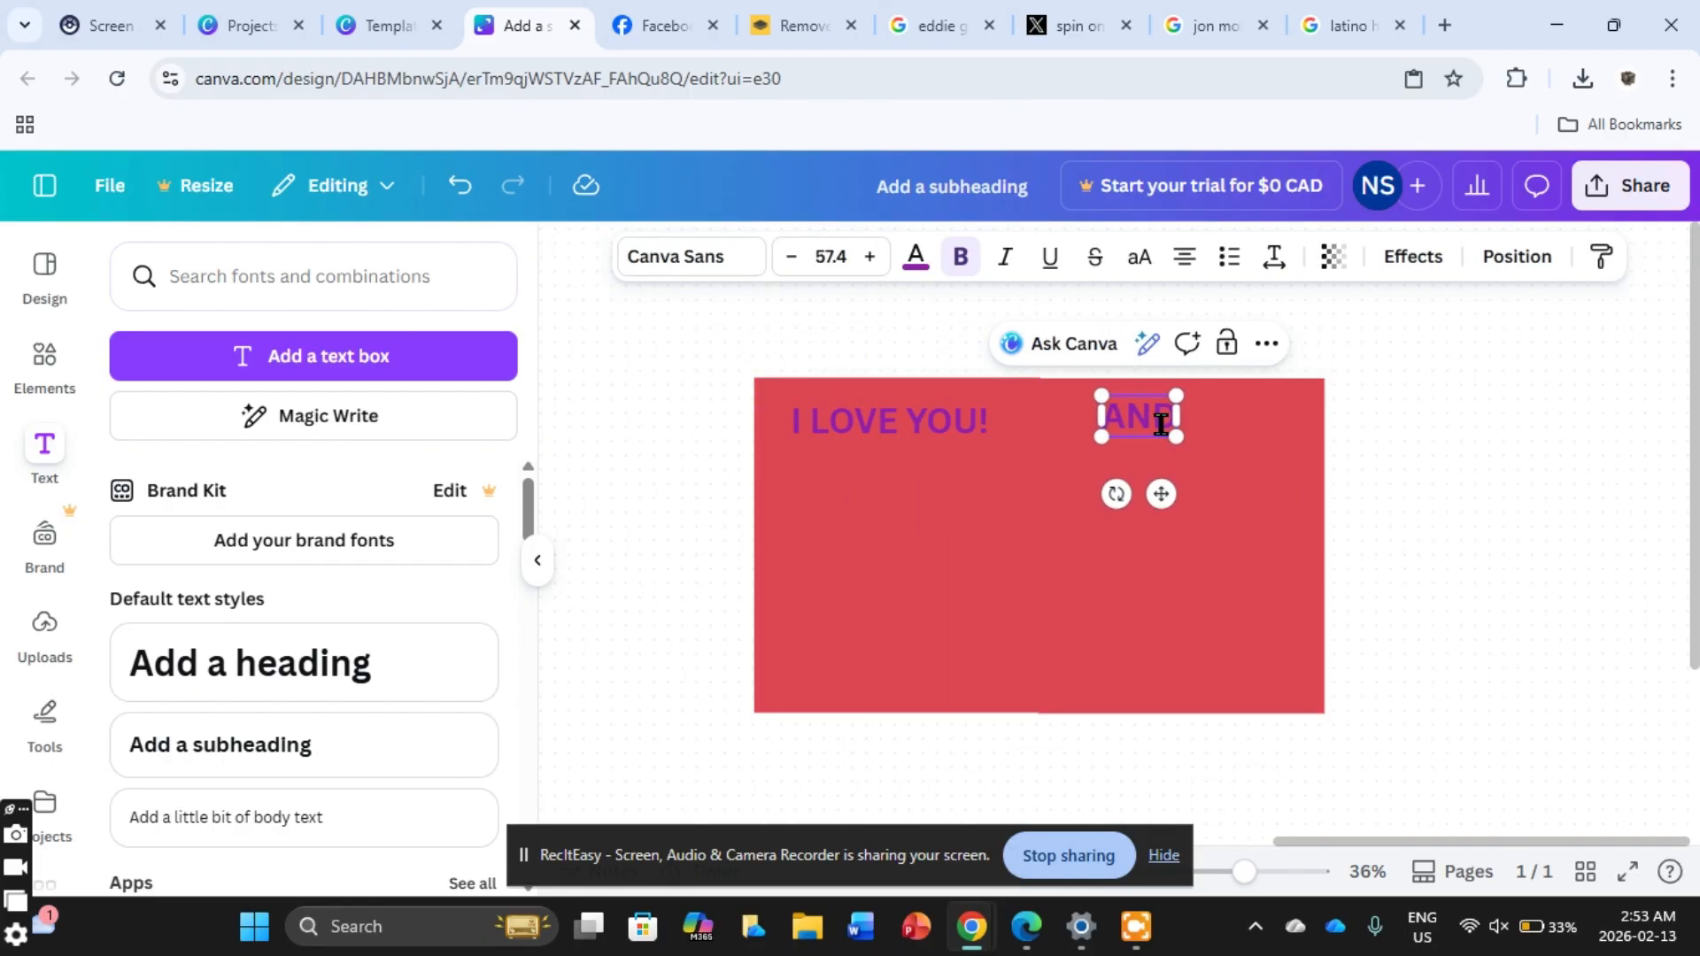
type(" THATS THE")
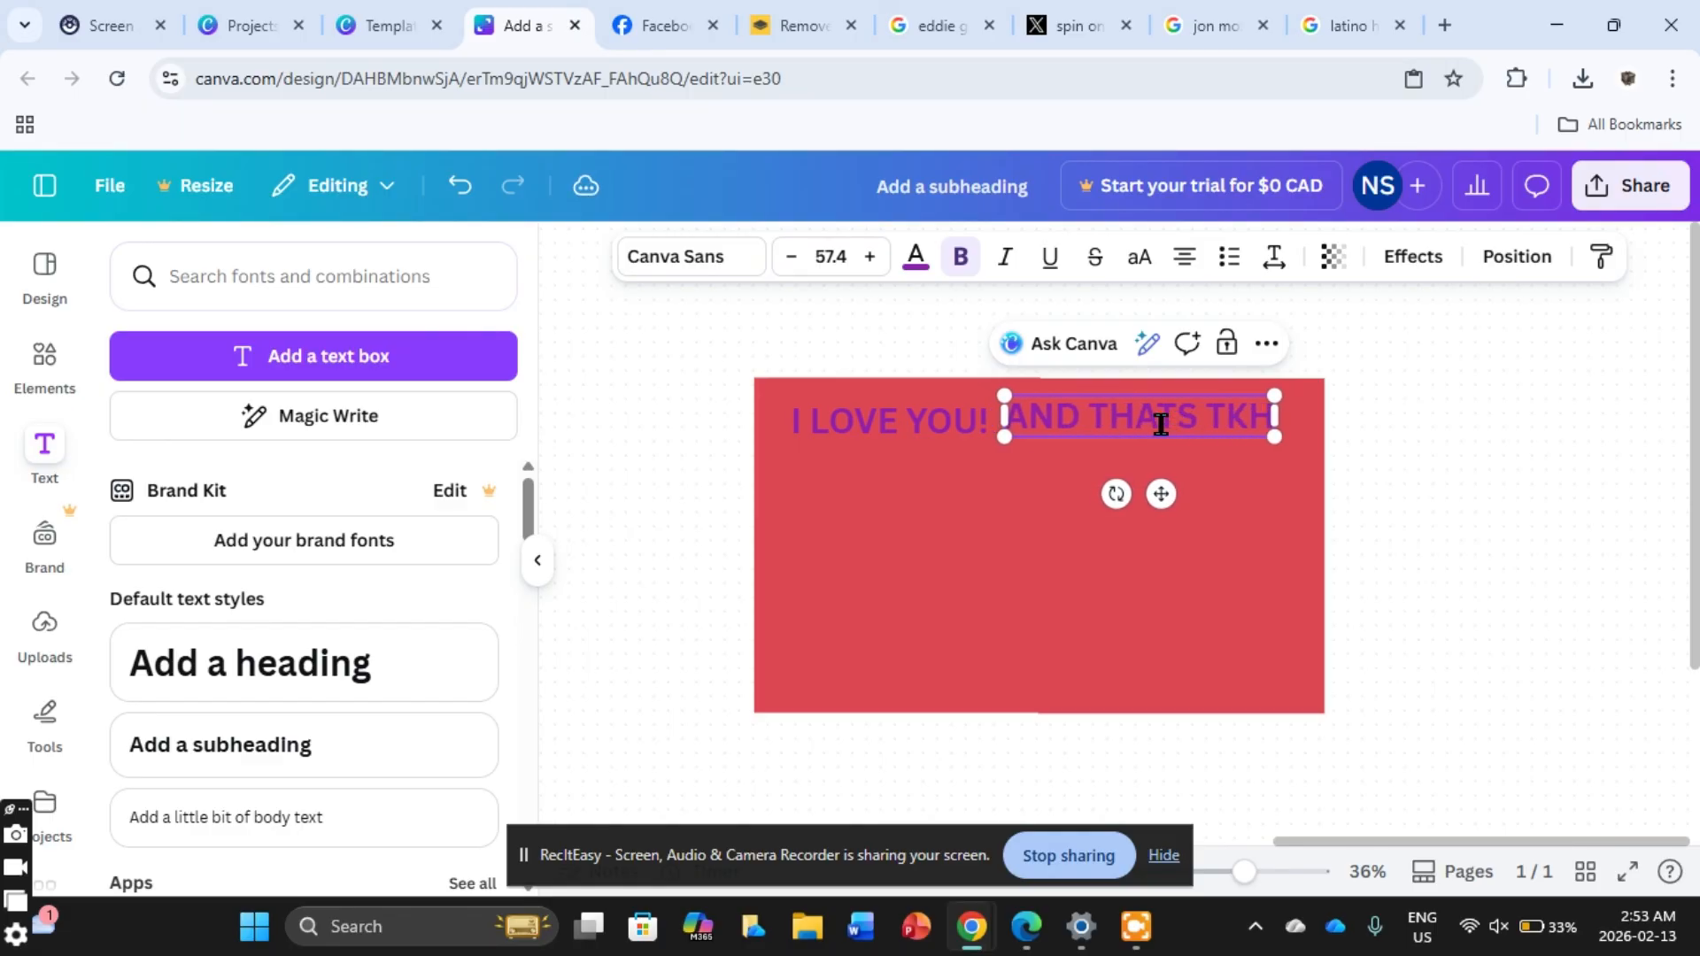
type(" TRUTH")
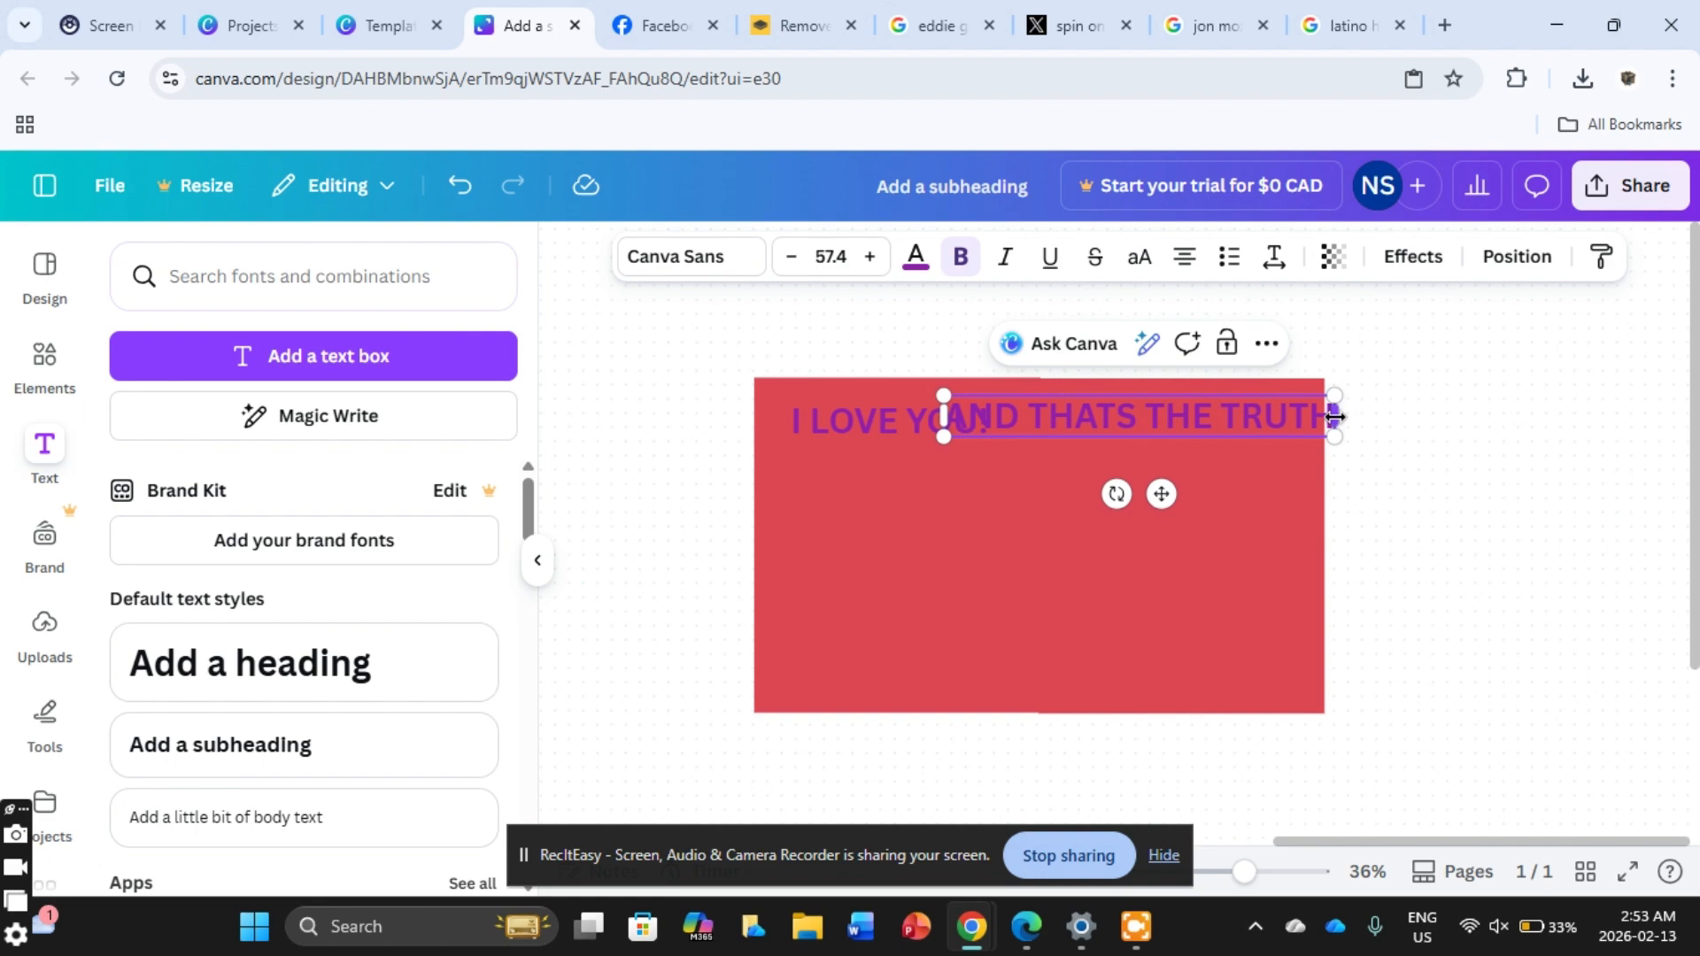
Step: Narrow the "AND THATS THE TRUTH" text box so it wraps onto two lines, and append "Happy Saint Patricks" below
left_click_drag(1335, 416, 1189, 441)
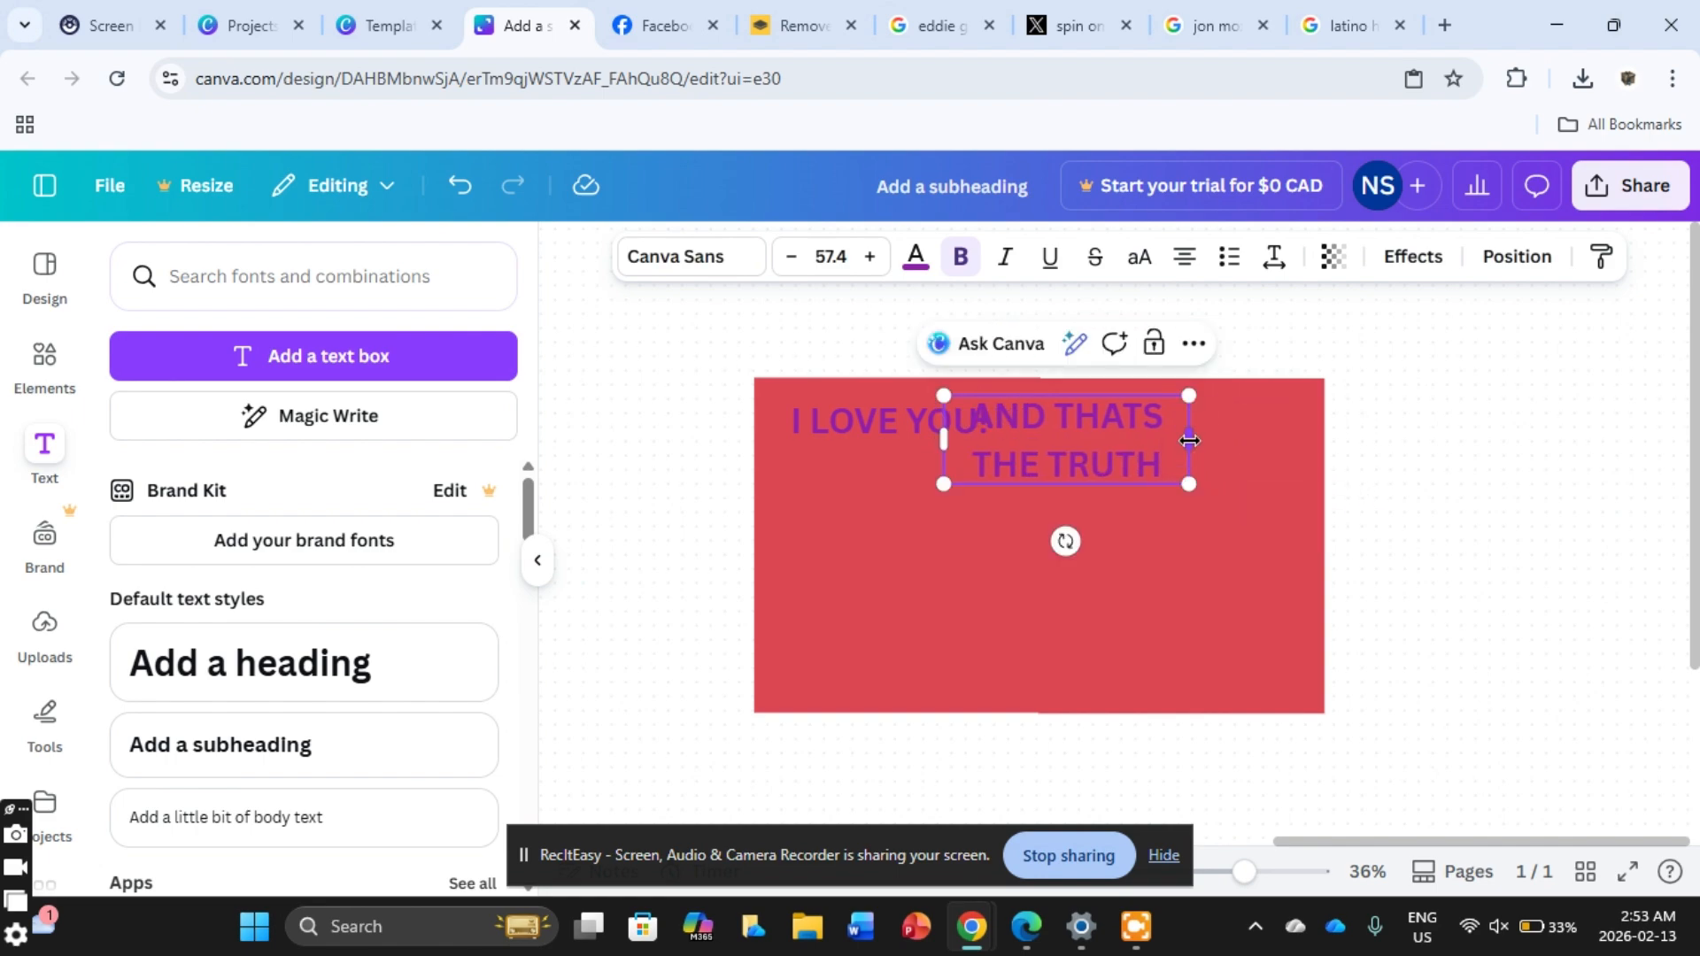
type("Happ")
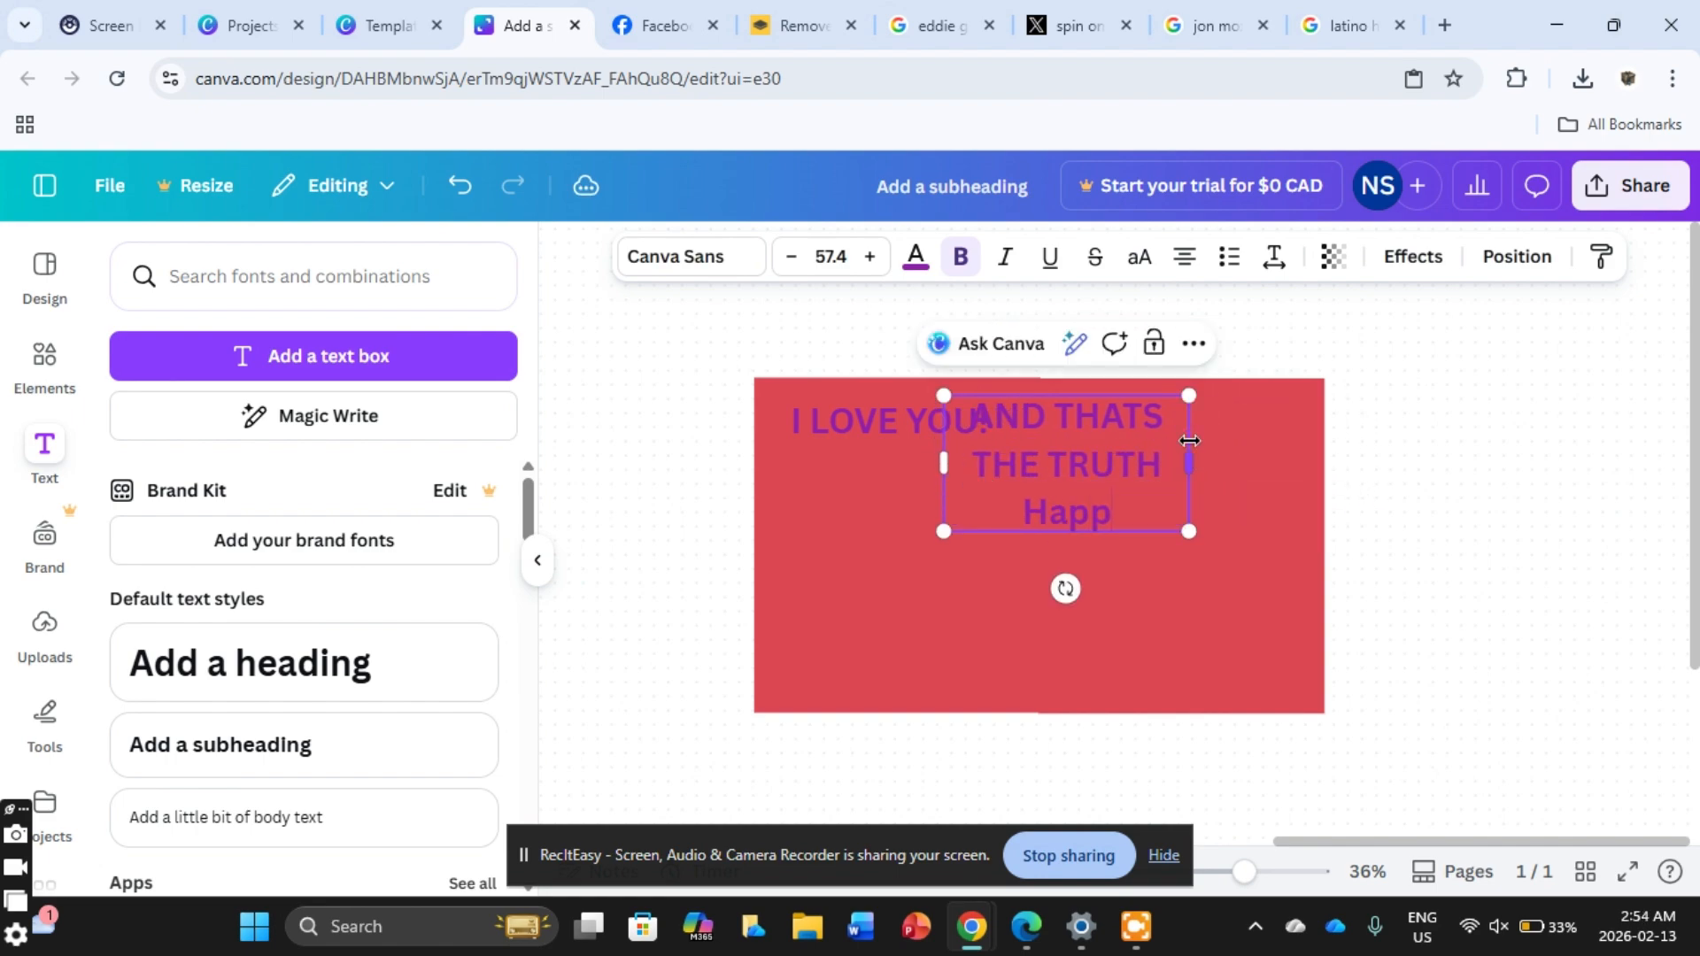
type("y S")
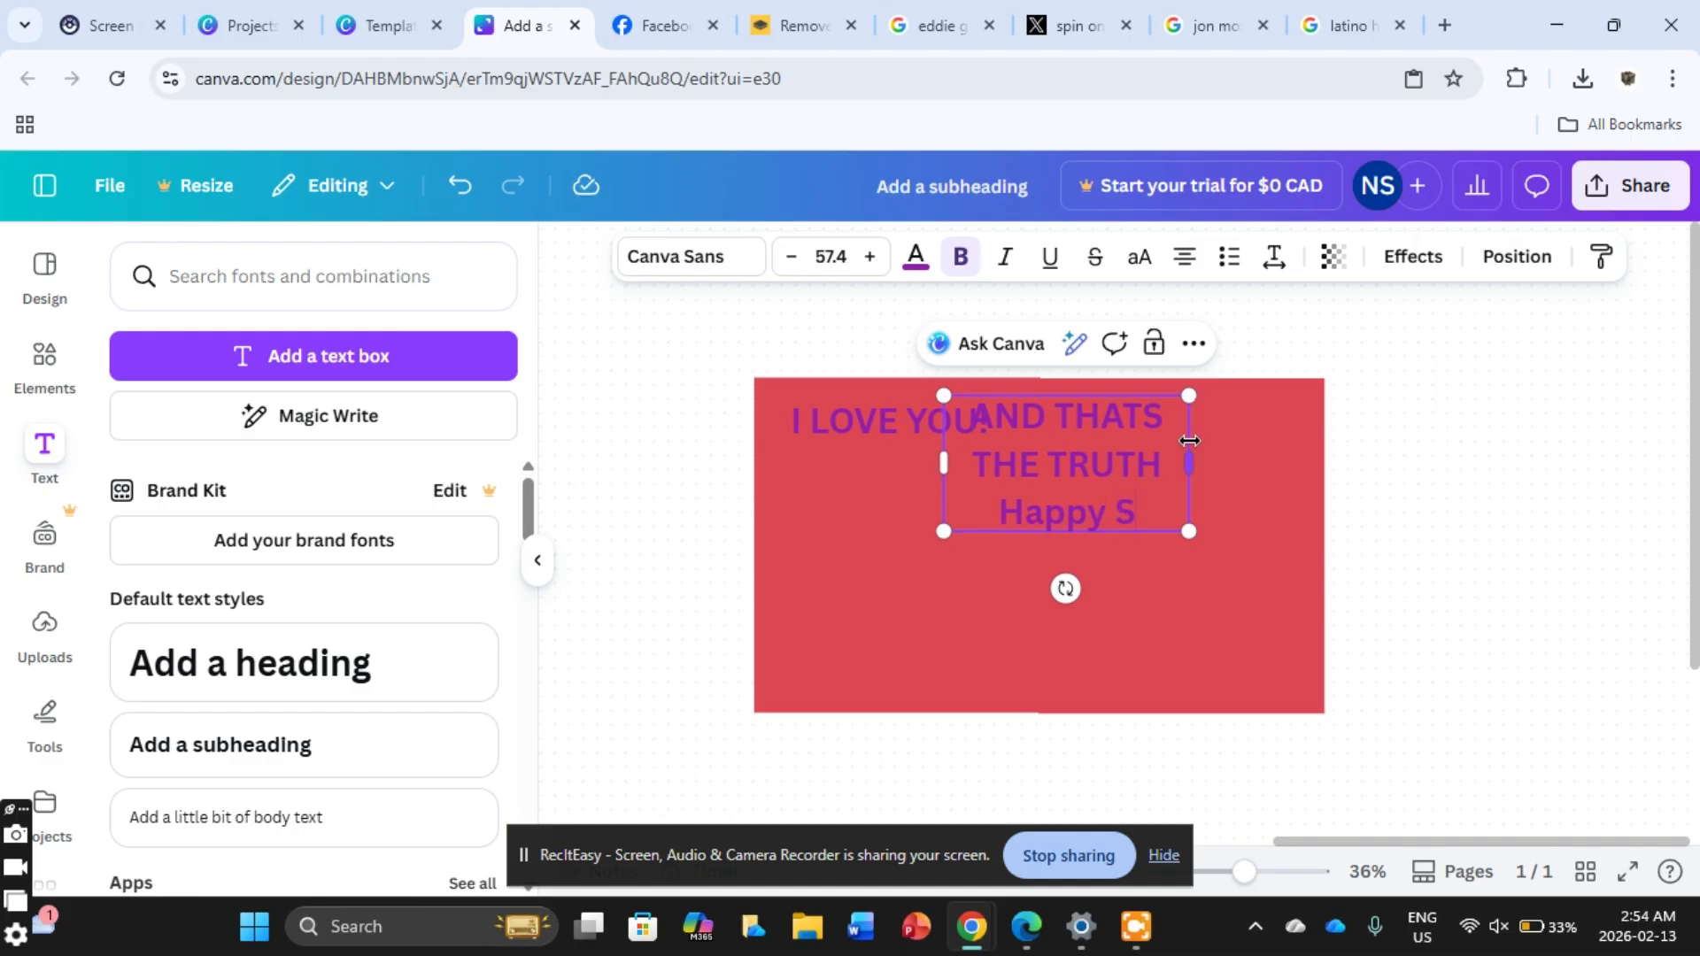
type("aint Patri")
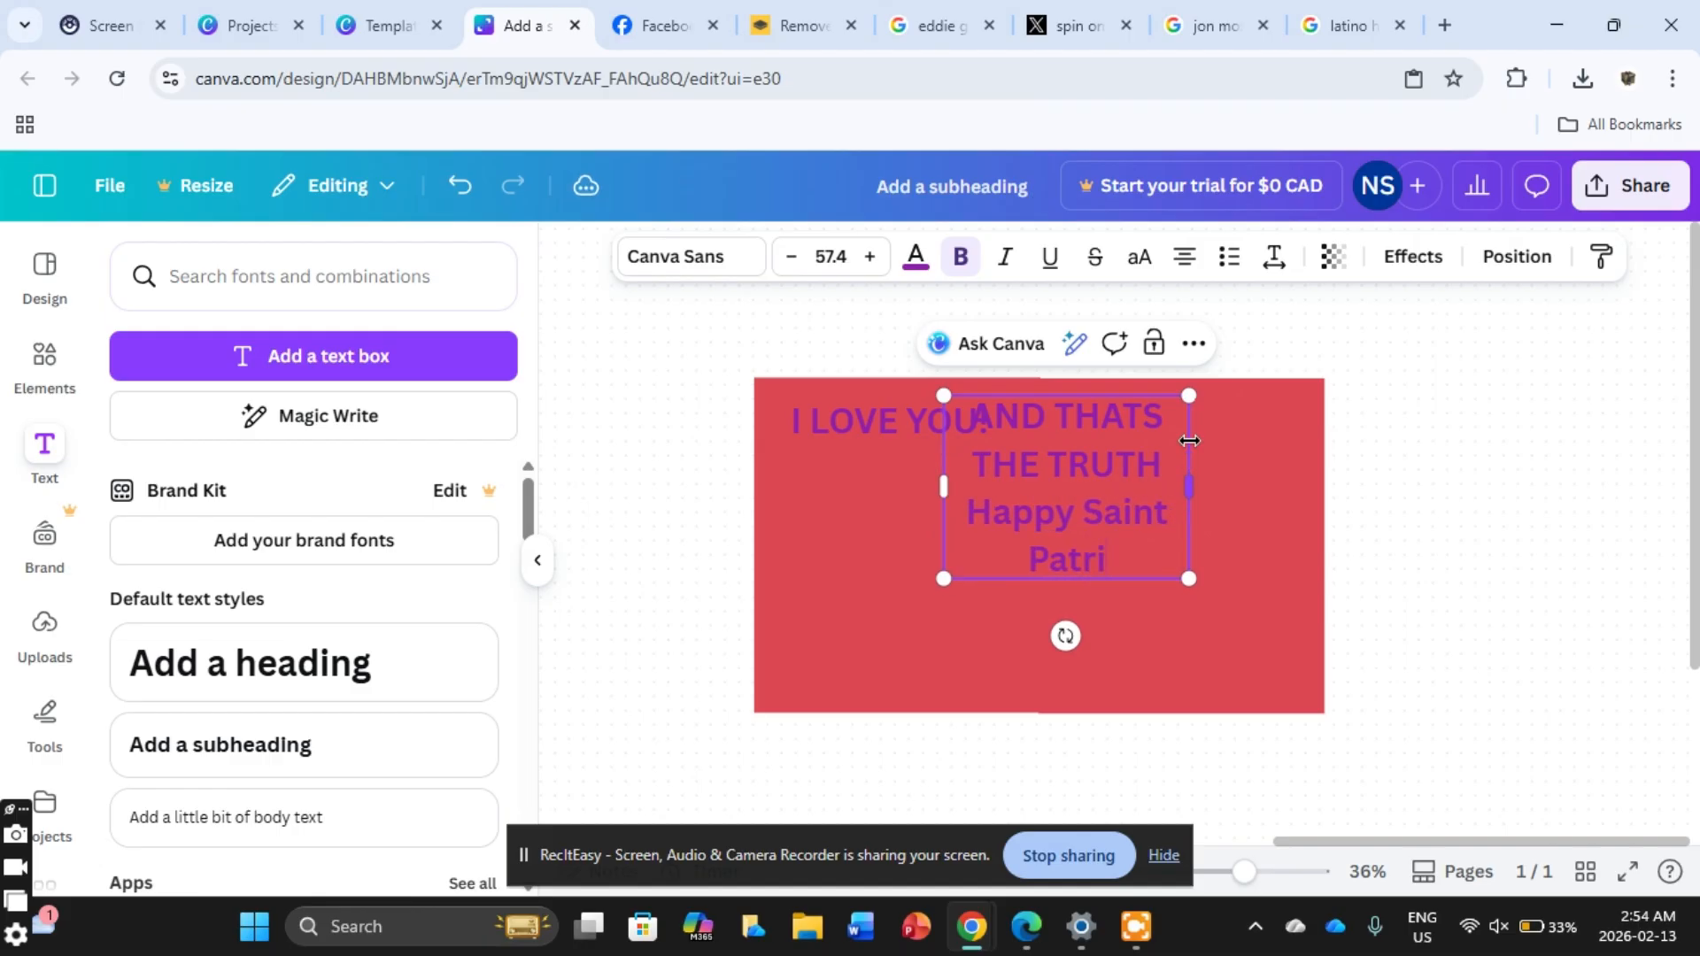
type("cks")
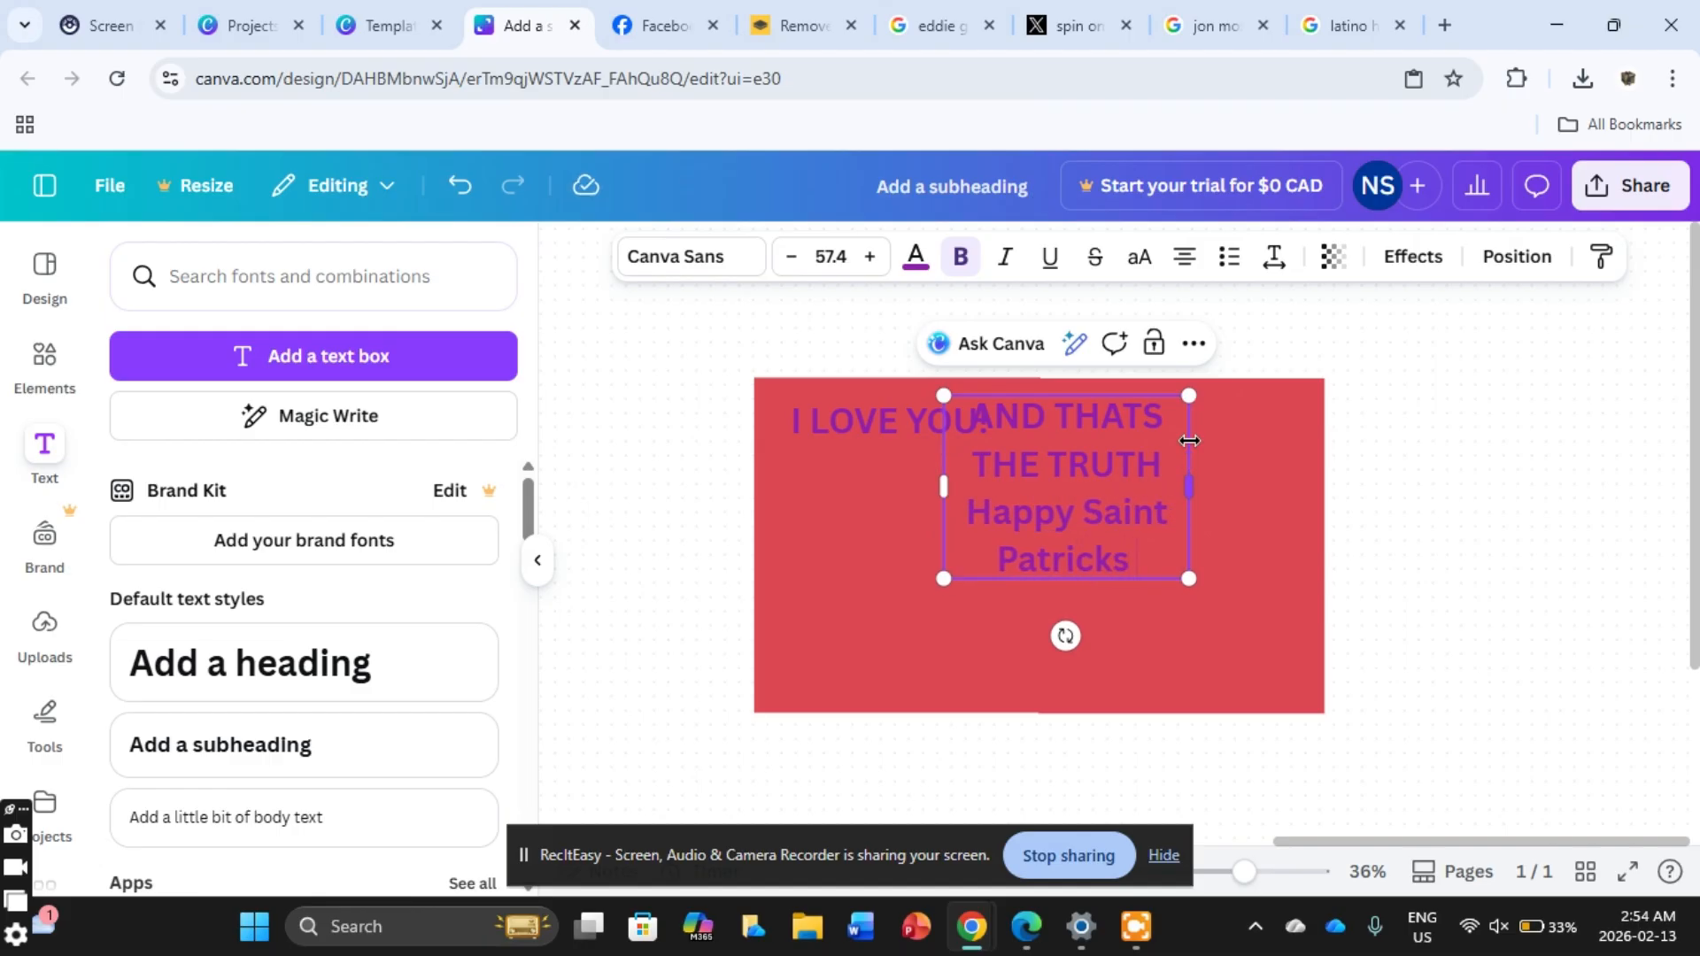
key("BackSpace")
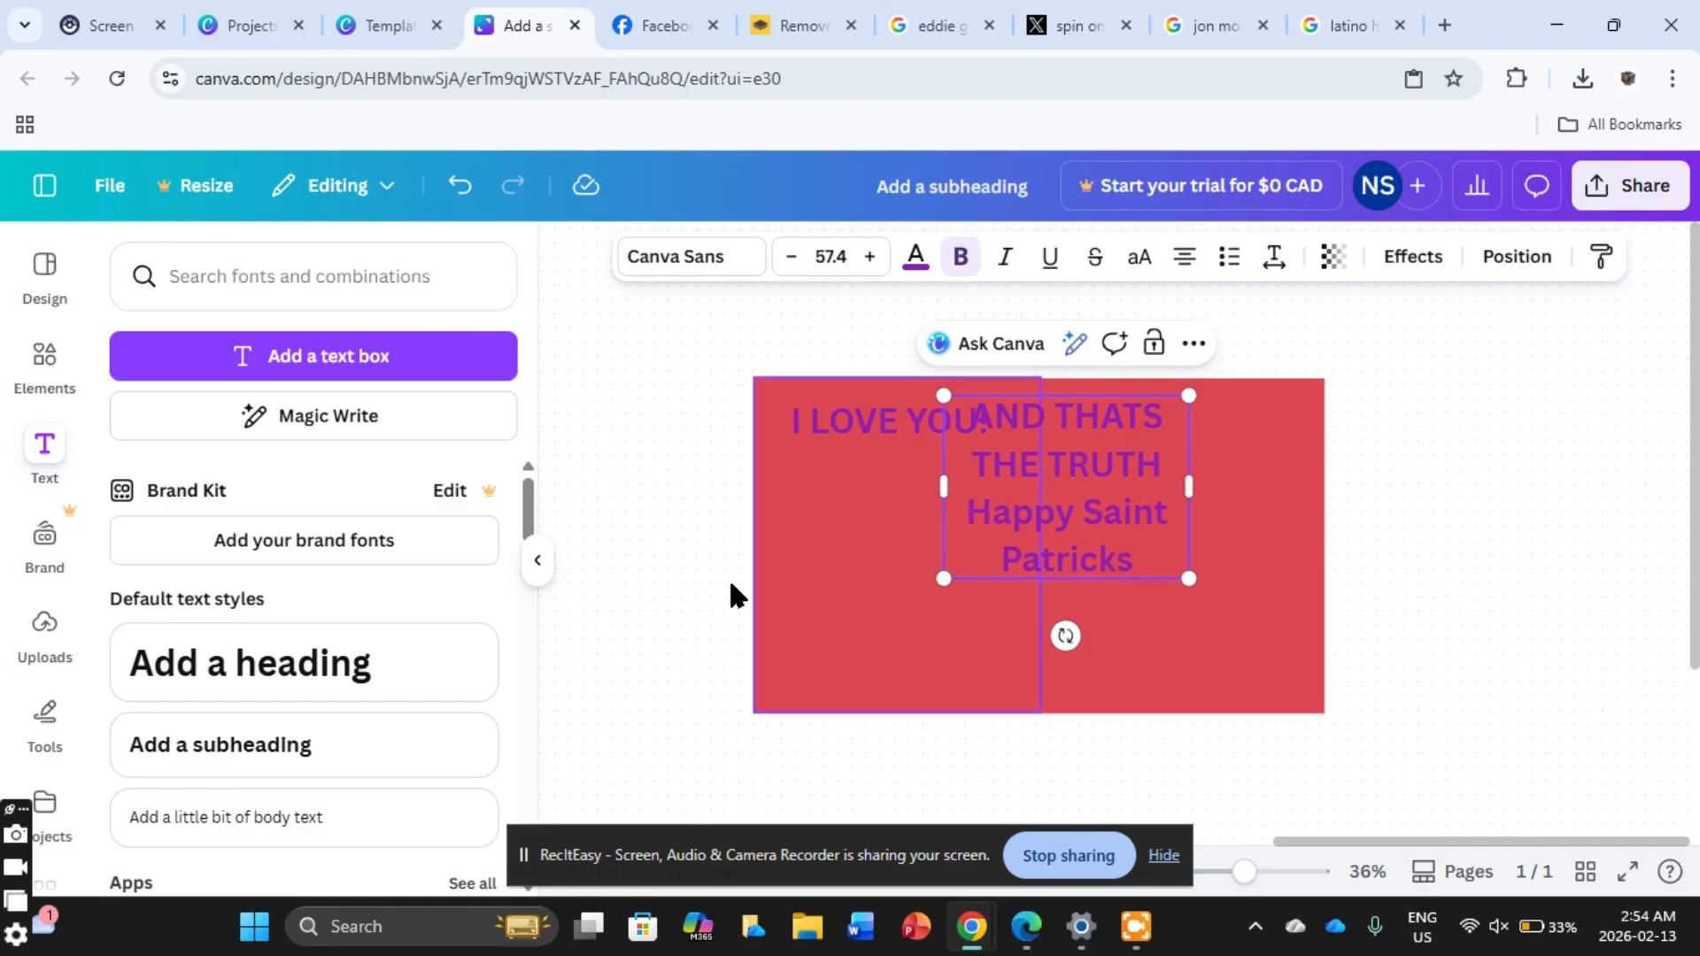
Step: Fit the truth text box within the red right panel, narrowing it until the greeting wraps one word per line
mouse_move(1015, 486)
left_mouse_down()
mouse_move(1006, 497)
mouse_move(991, 452)
mouse_move(995, 496)
left_mouse_up()
left_click_drag(1126, 501, 1200, 502)
left_click(1301, 525)
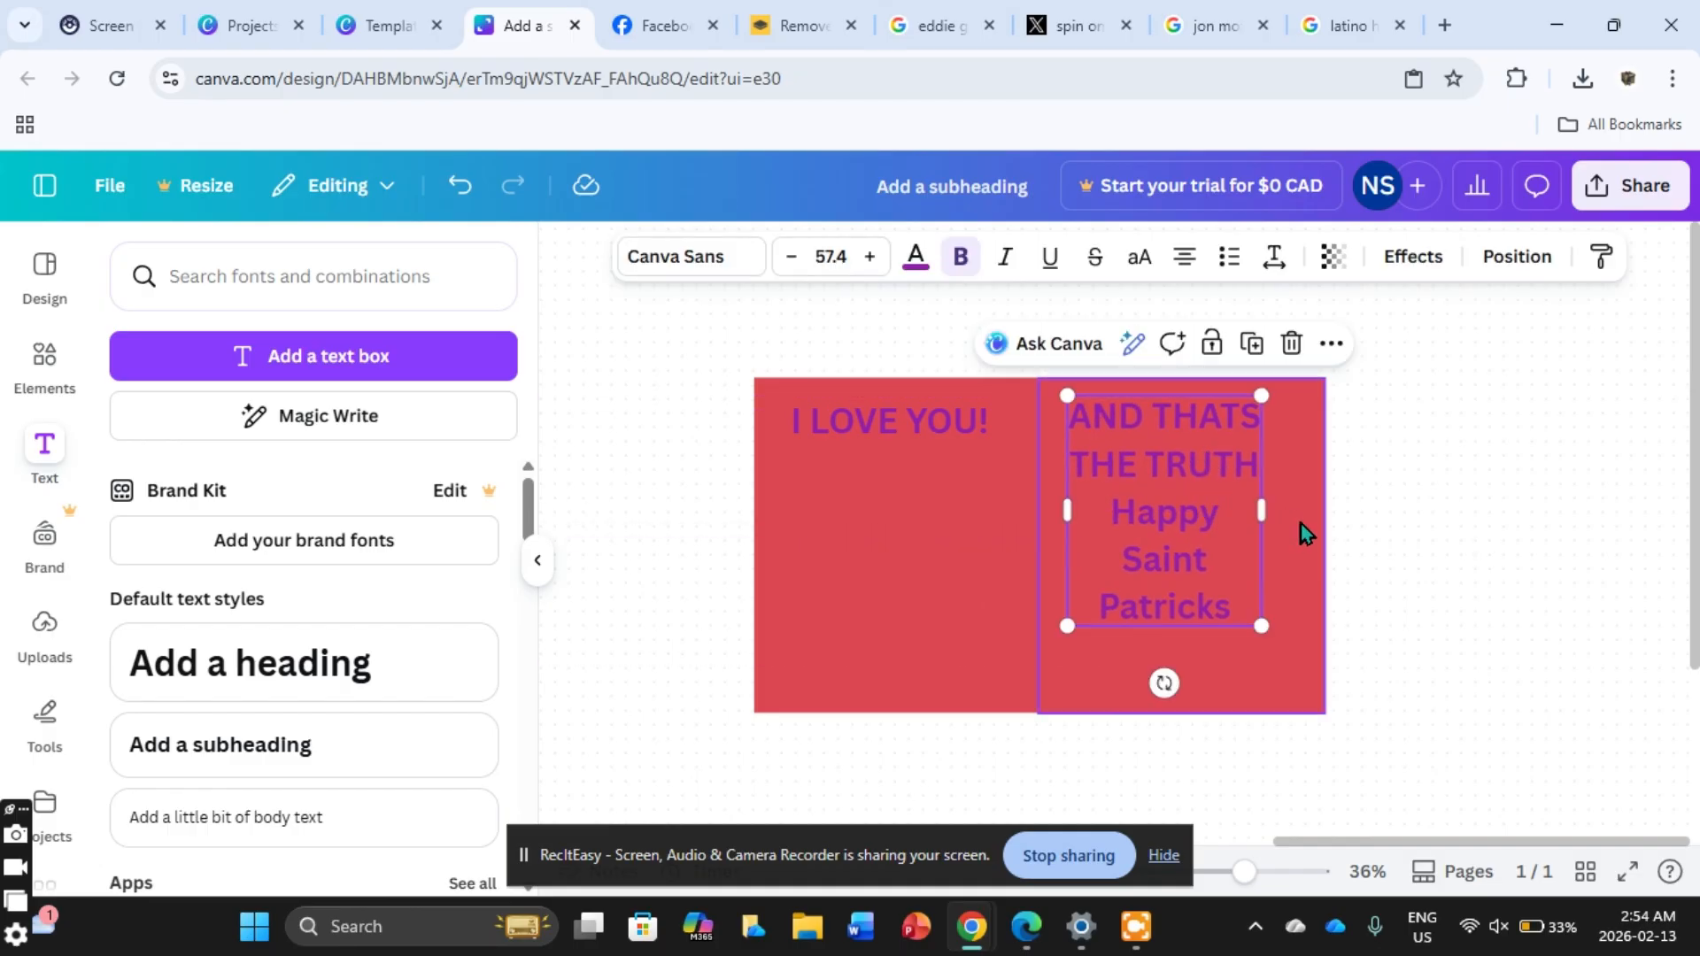
Step: Search Google Images for "R truth" in a new browser tab
left_click(1445, 25)
type("R truth")
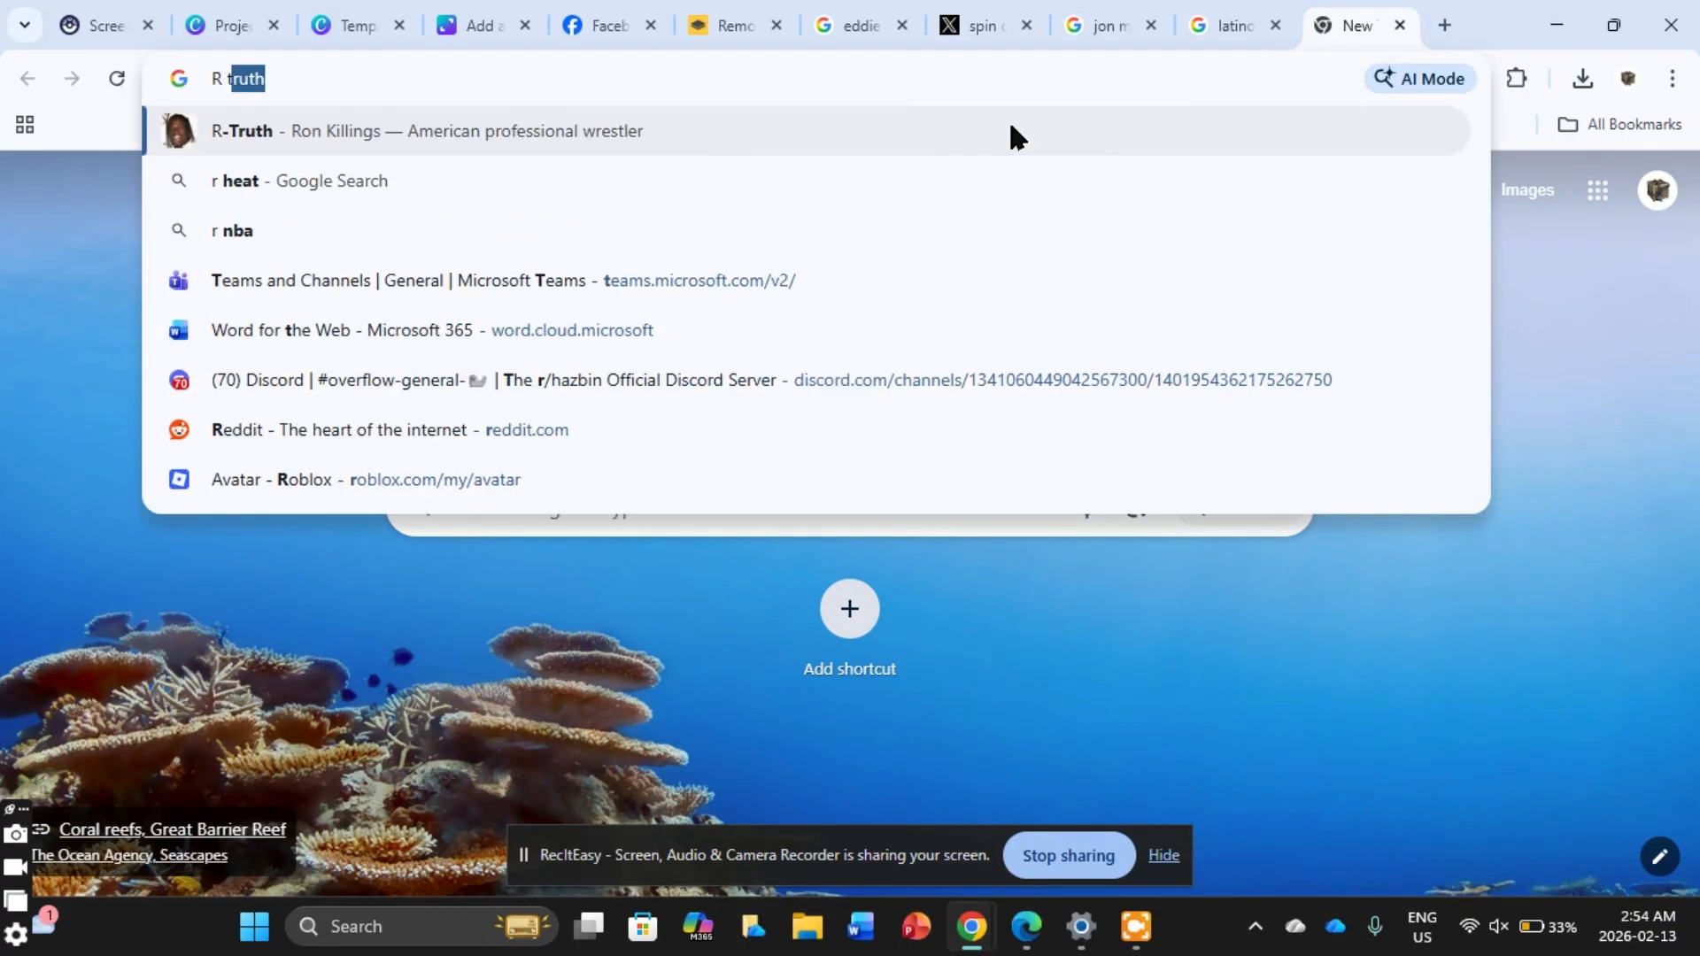
key("Return")
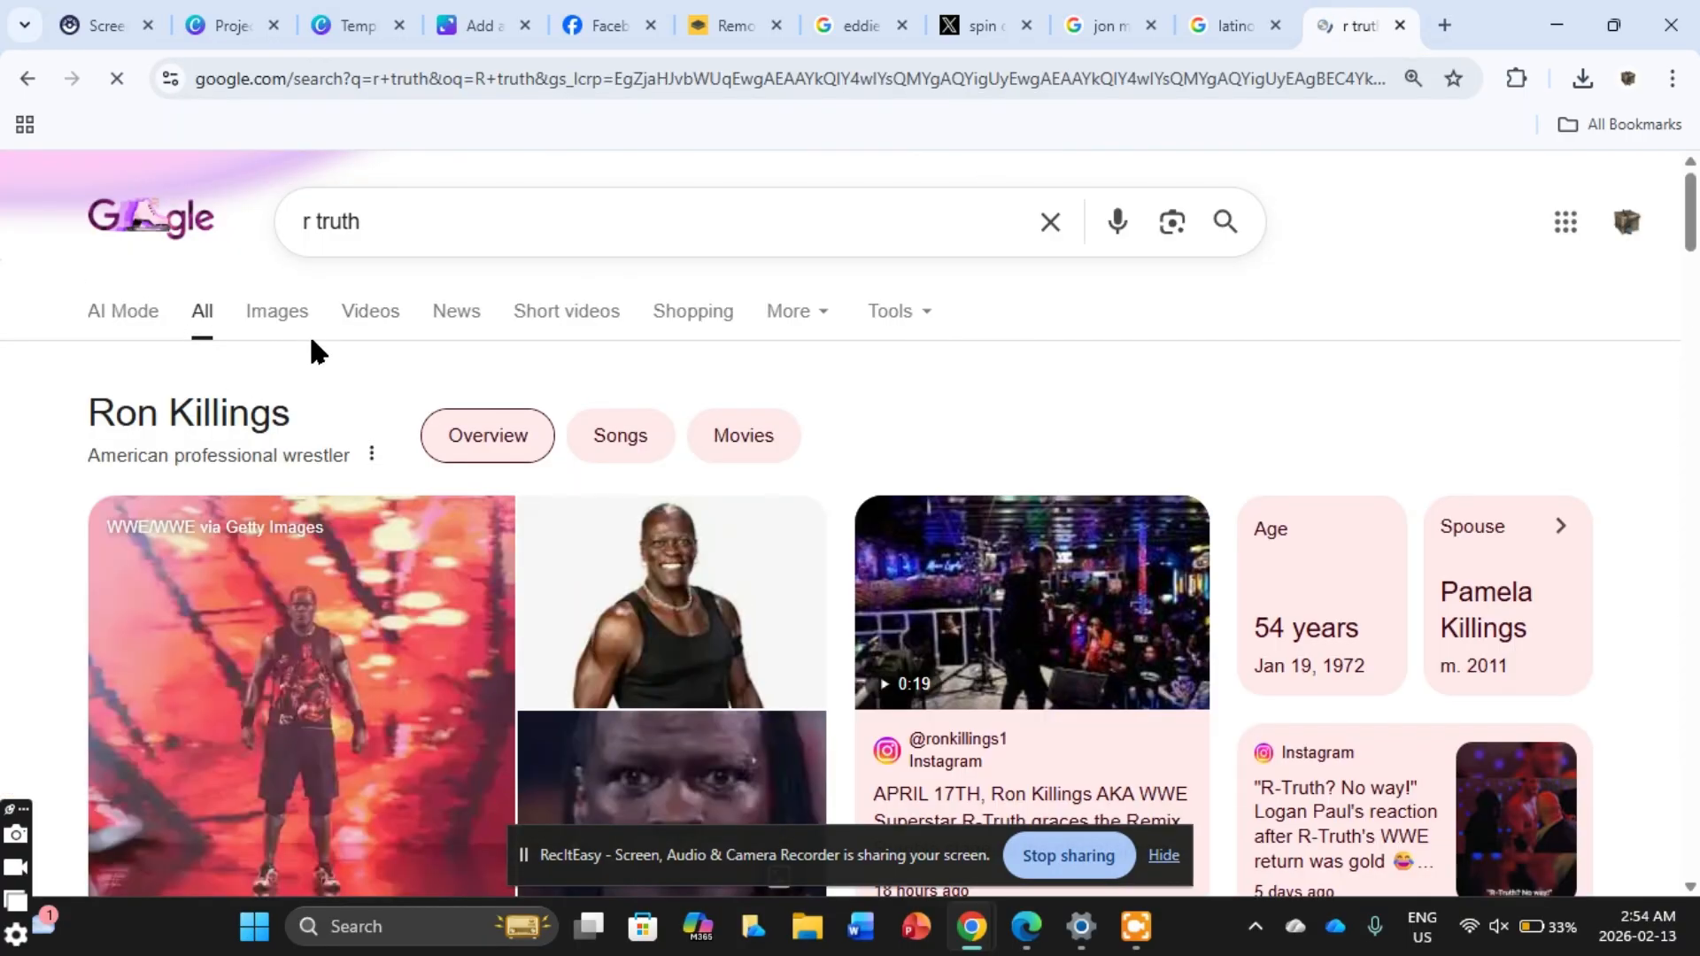
left_click(284, 311)
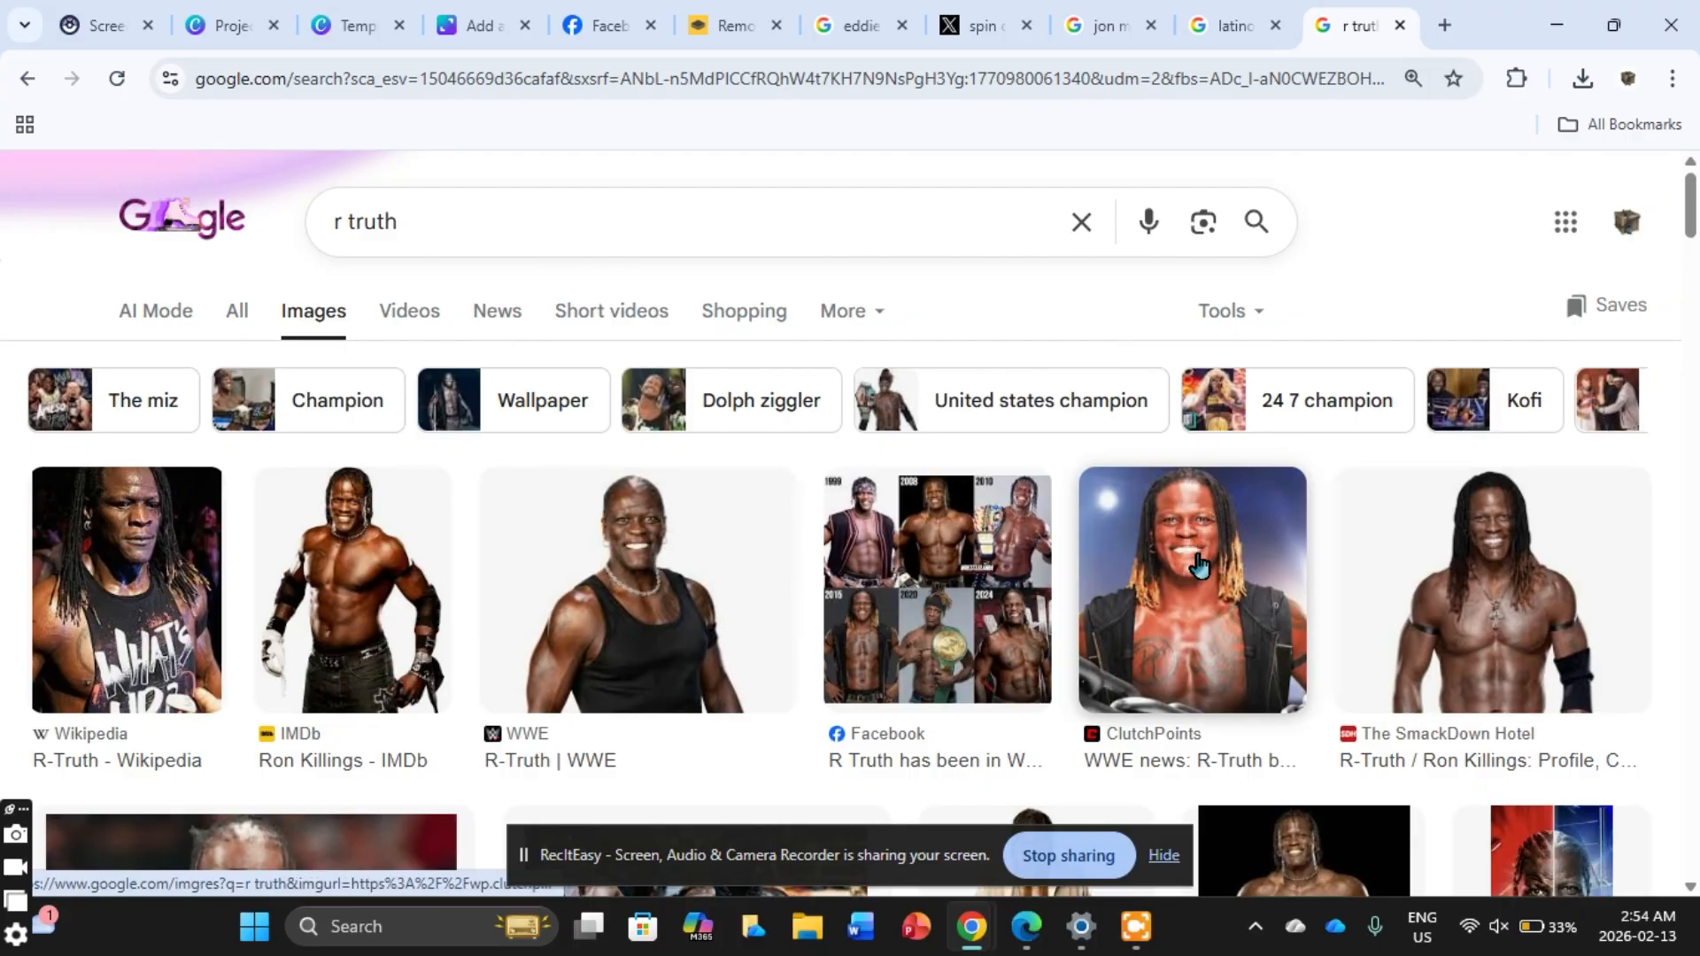
Step: Copy the ClutchPoints picture of R-Truth from the image results
left_click(1225, 609)
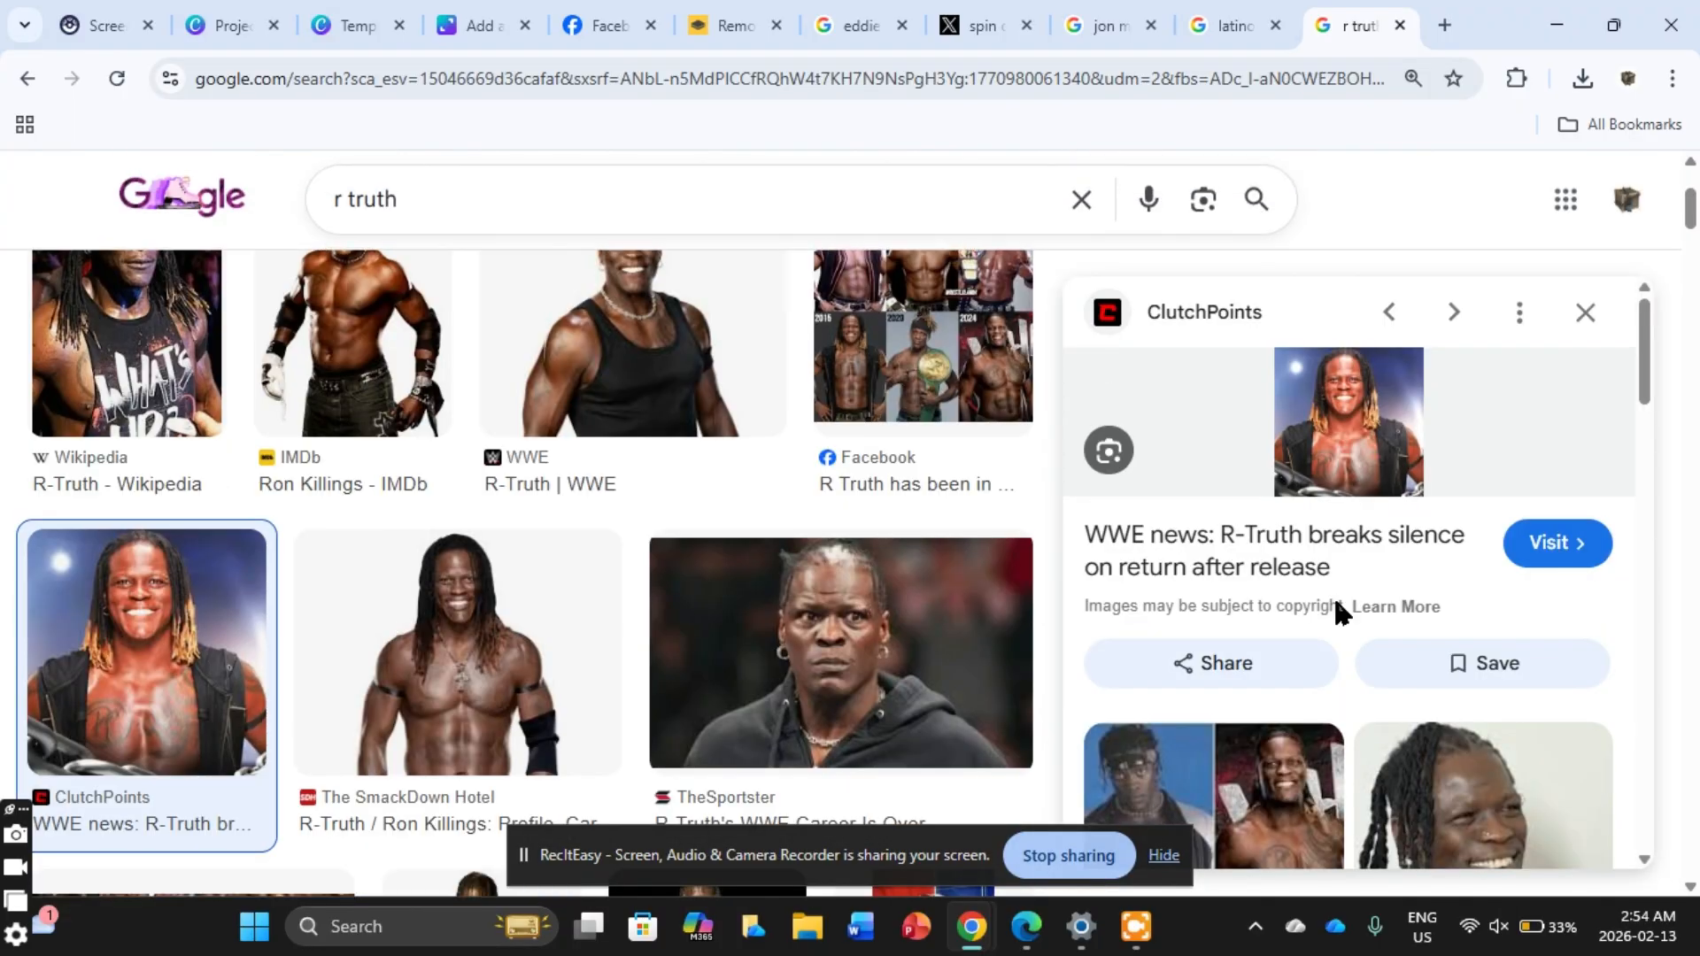
right_click(1334, 600)
right_click(1378, 437)
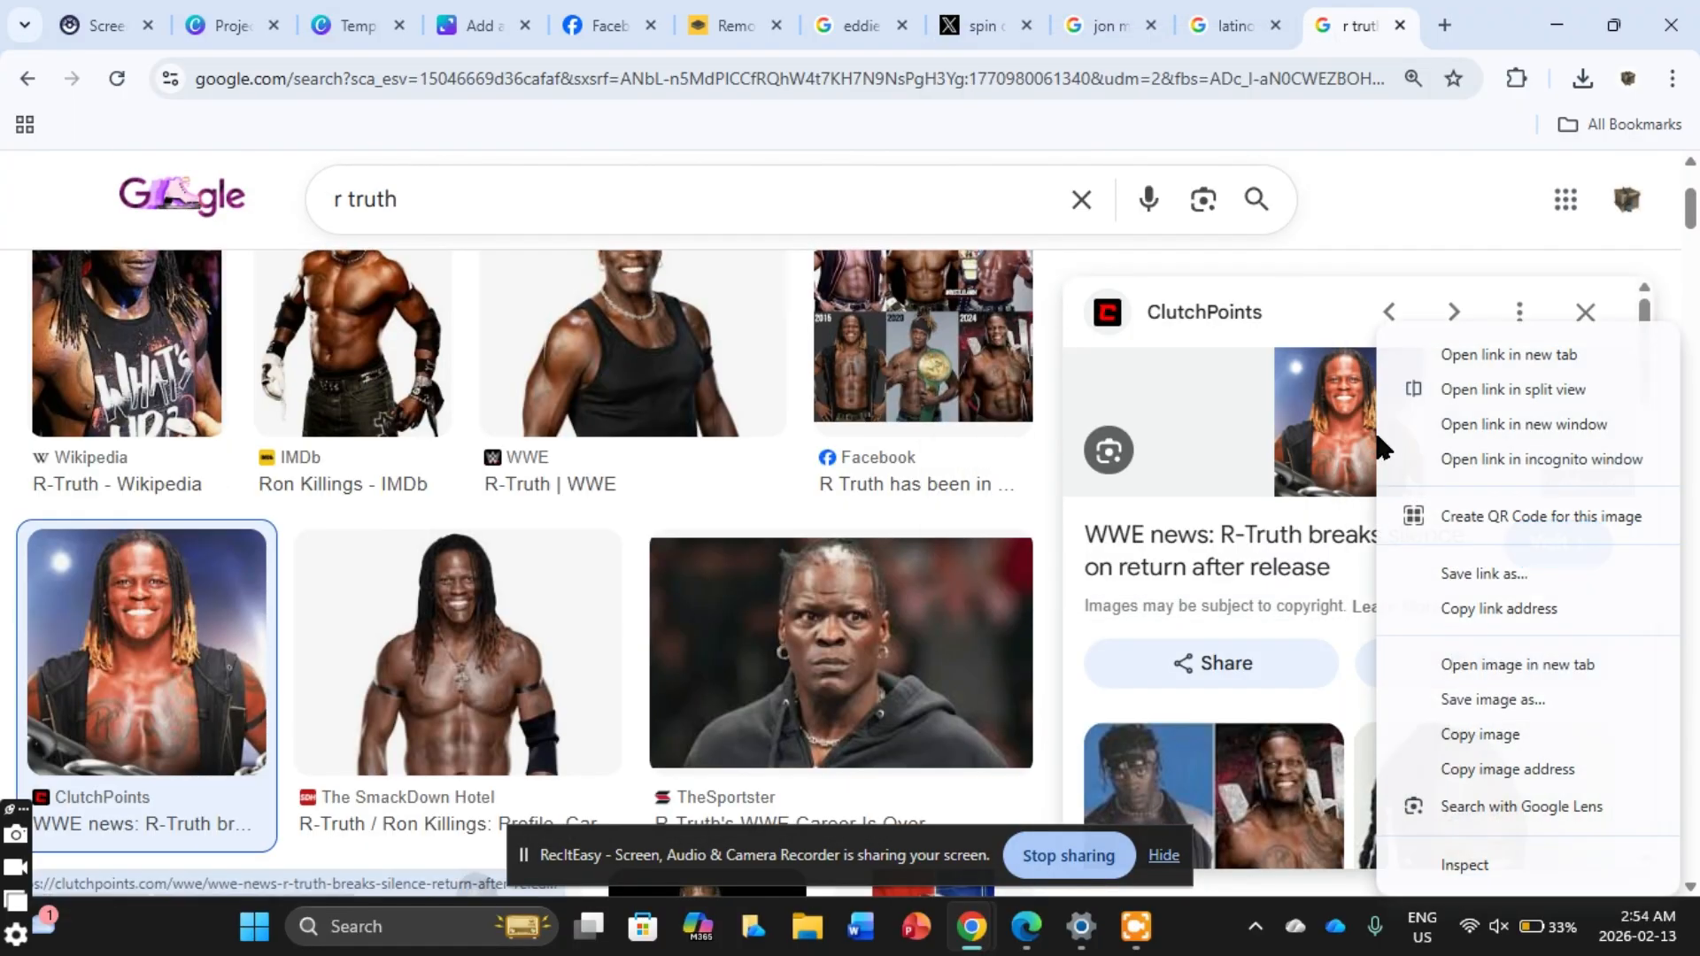
left_click(1474, 731)
left_click(981, 28)
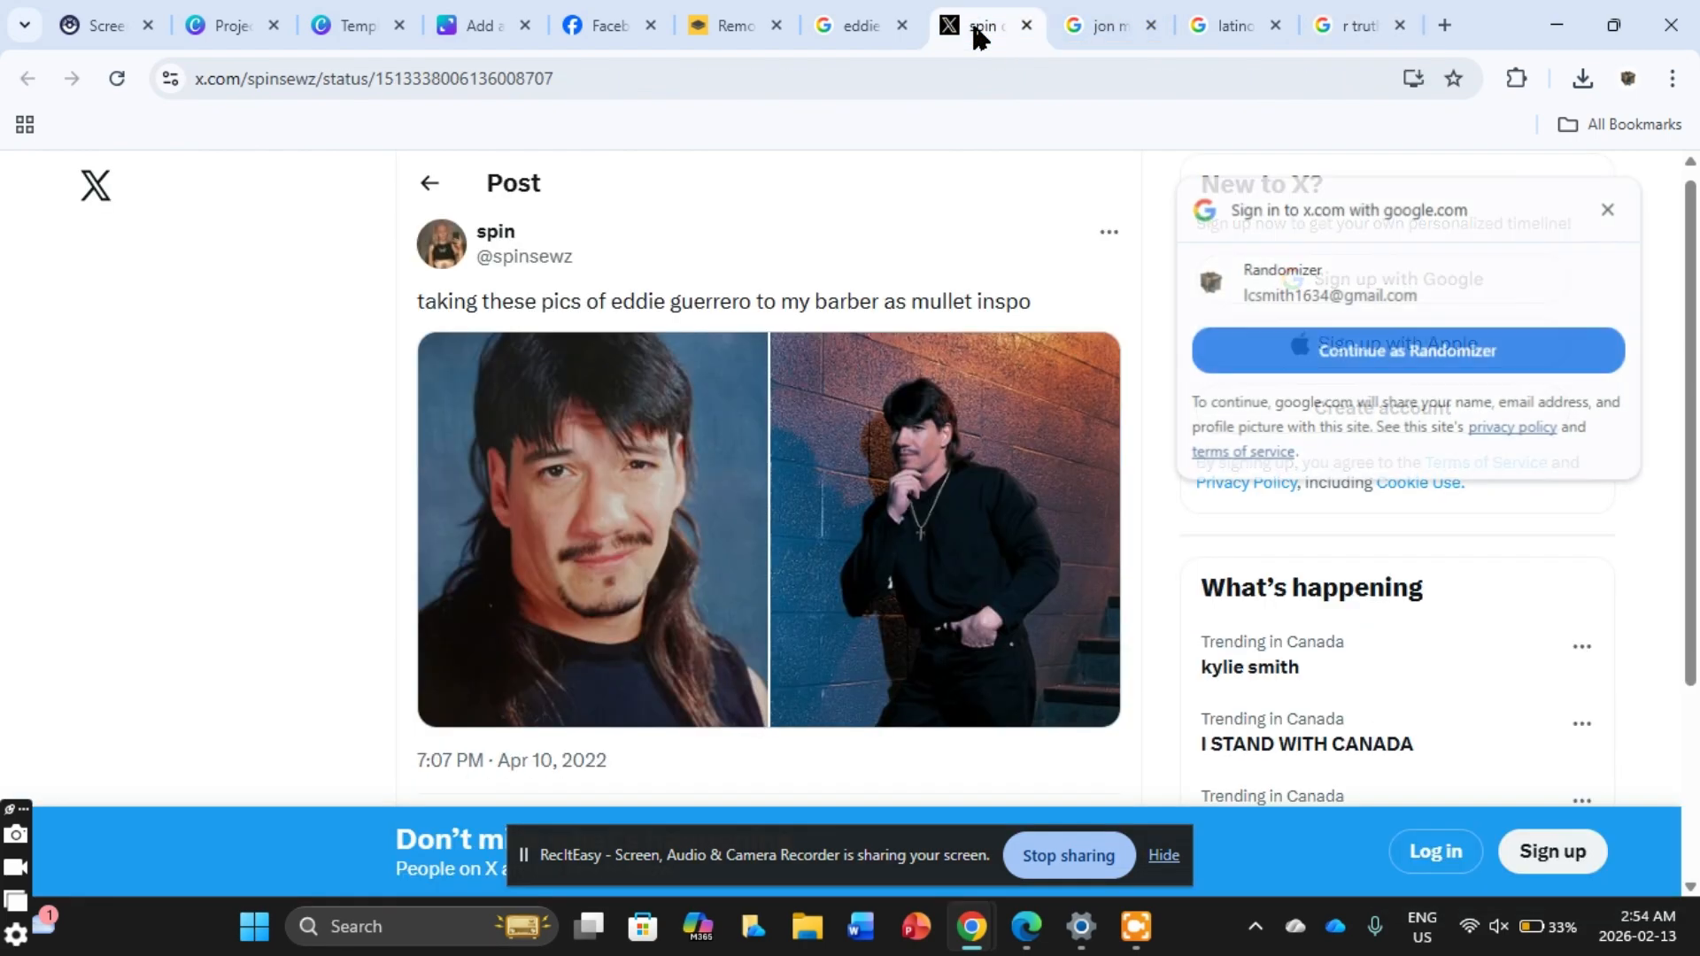
left_click(743, 35)
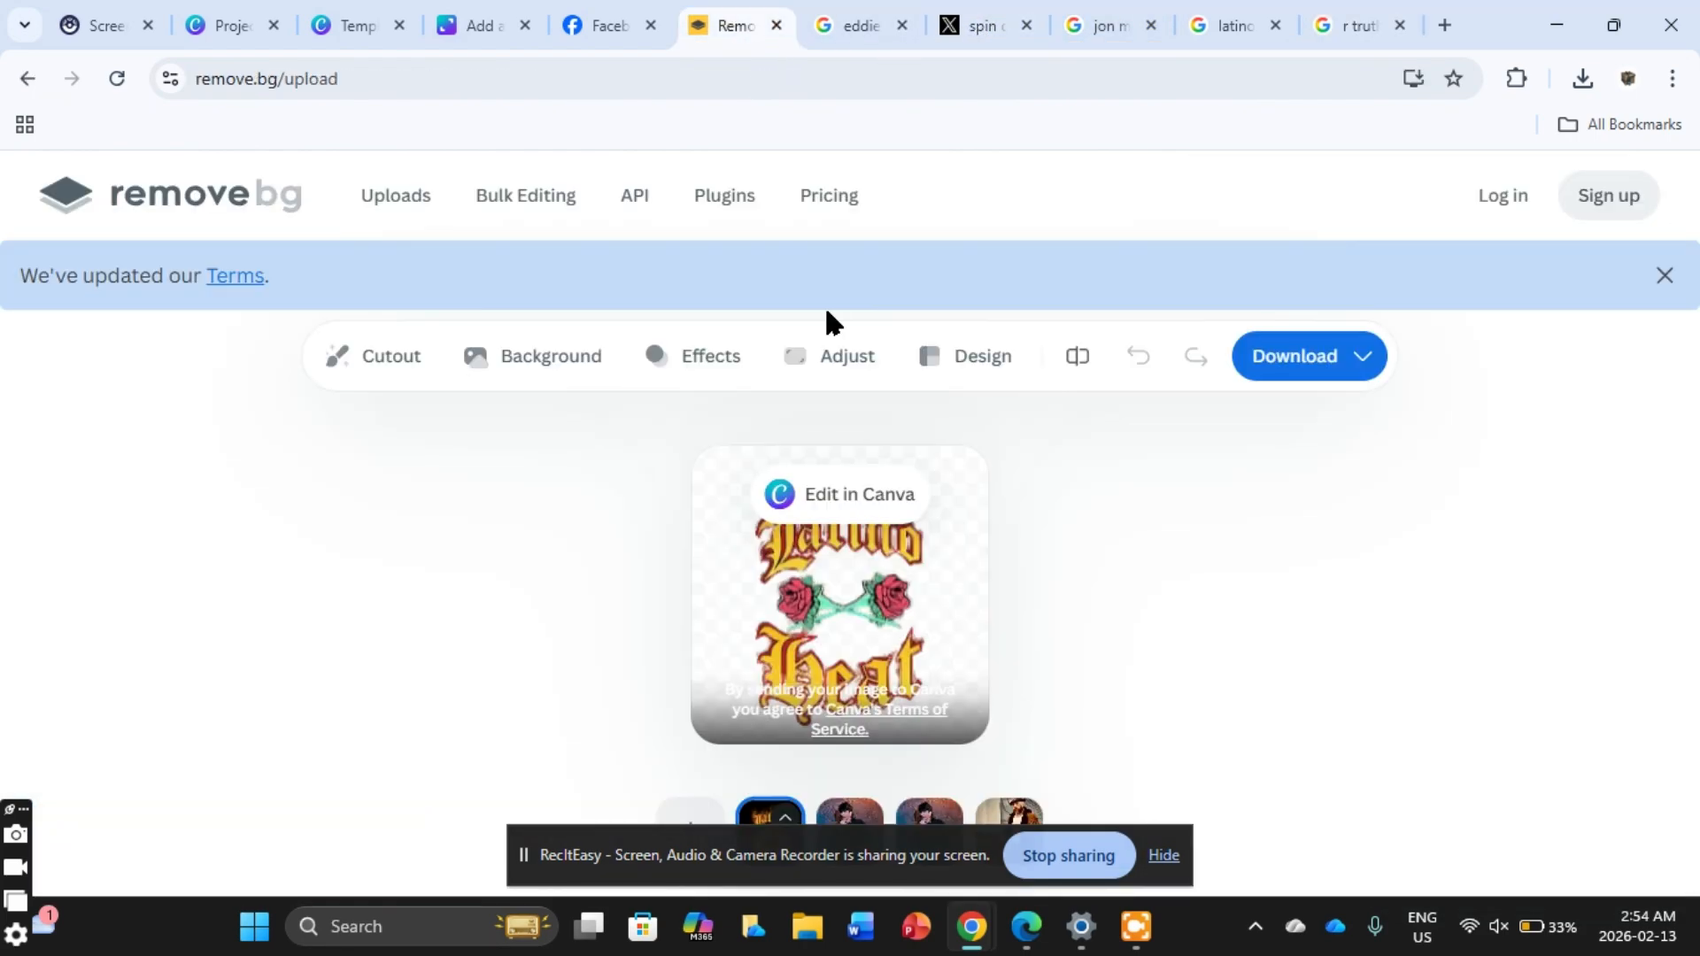
right_click(878, 649)
left_click(1140, 572)
left_click(689, 815)
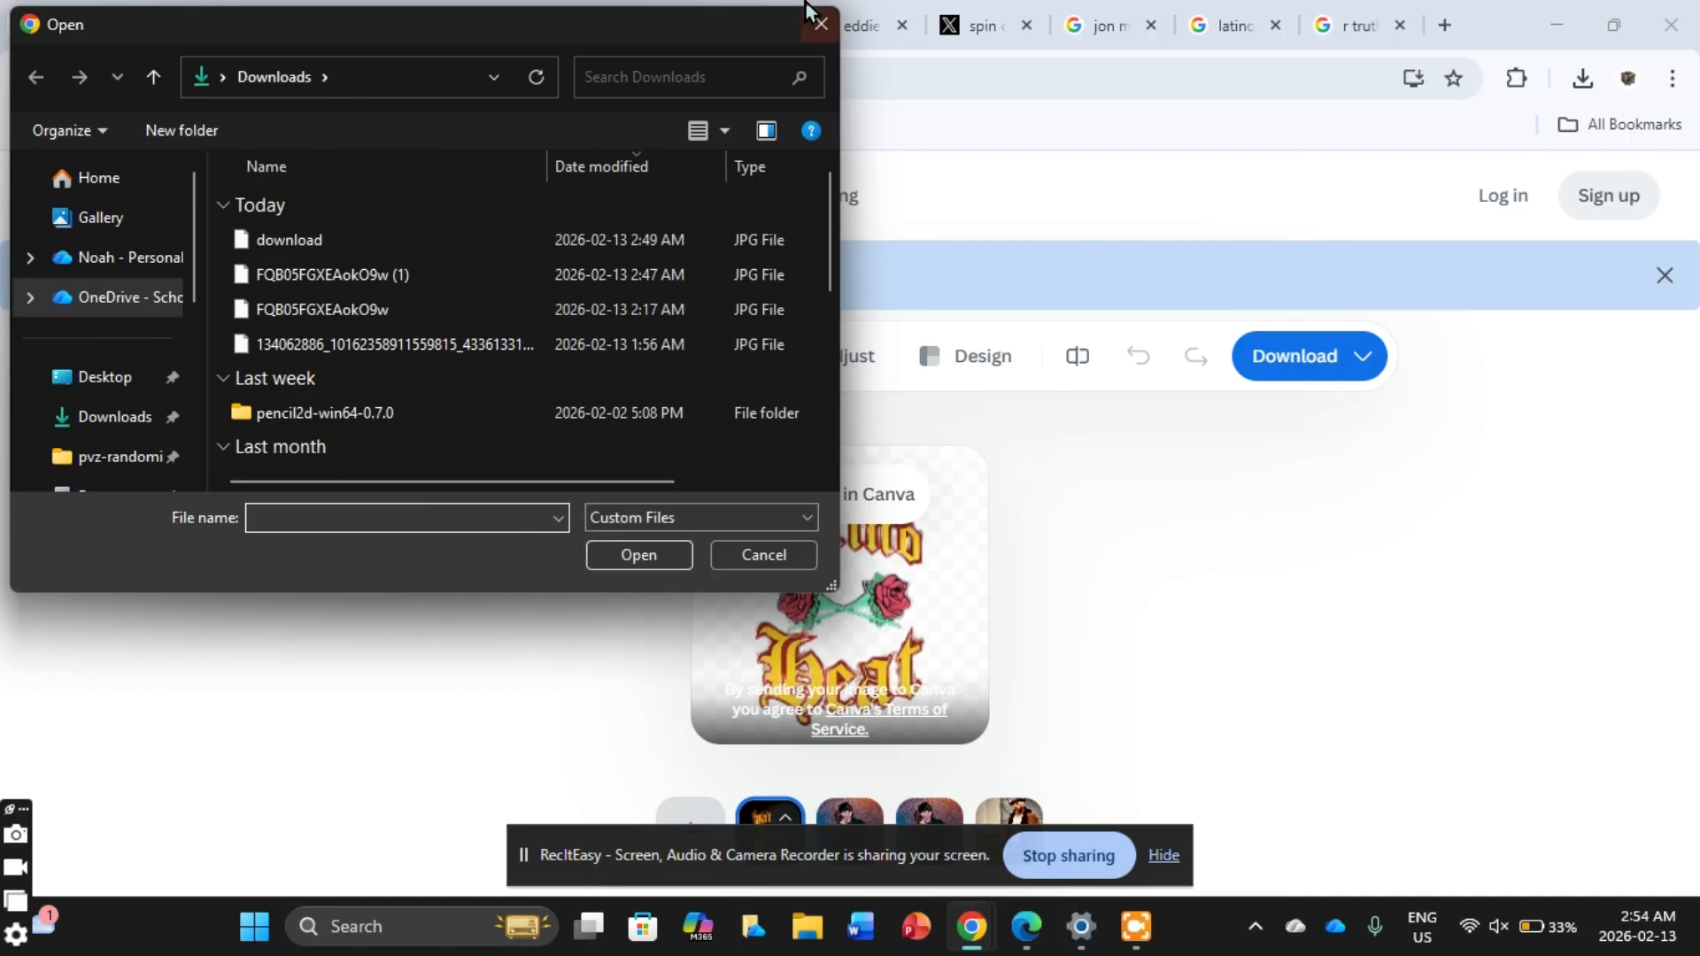
left_click(821, 24)
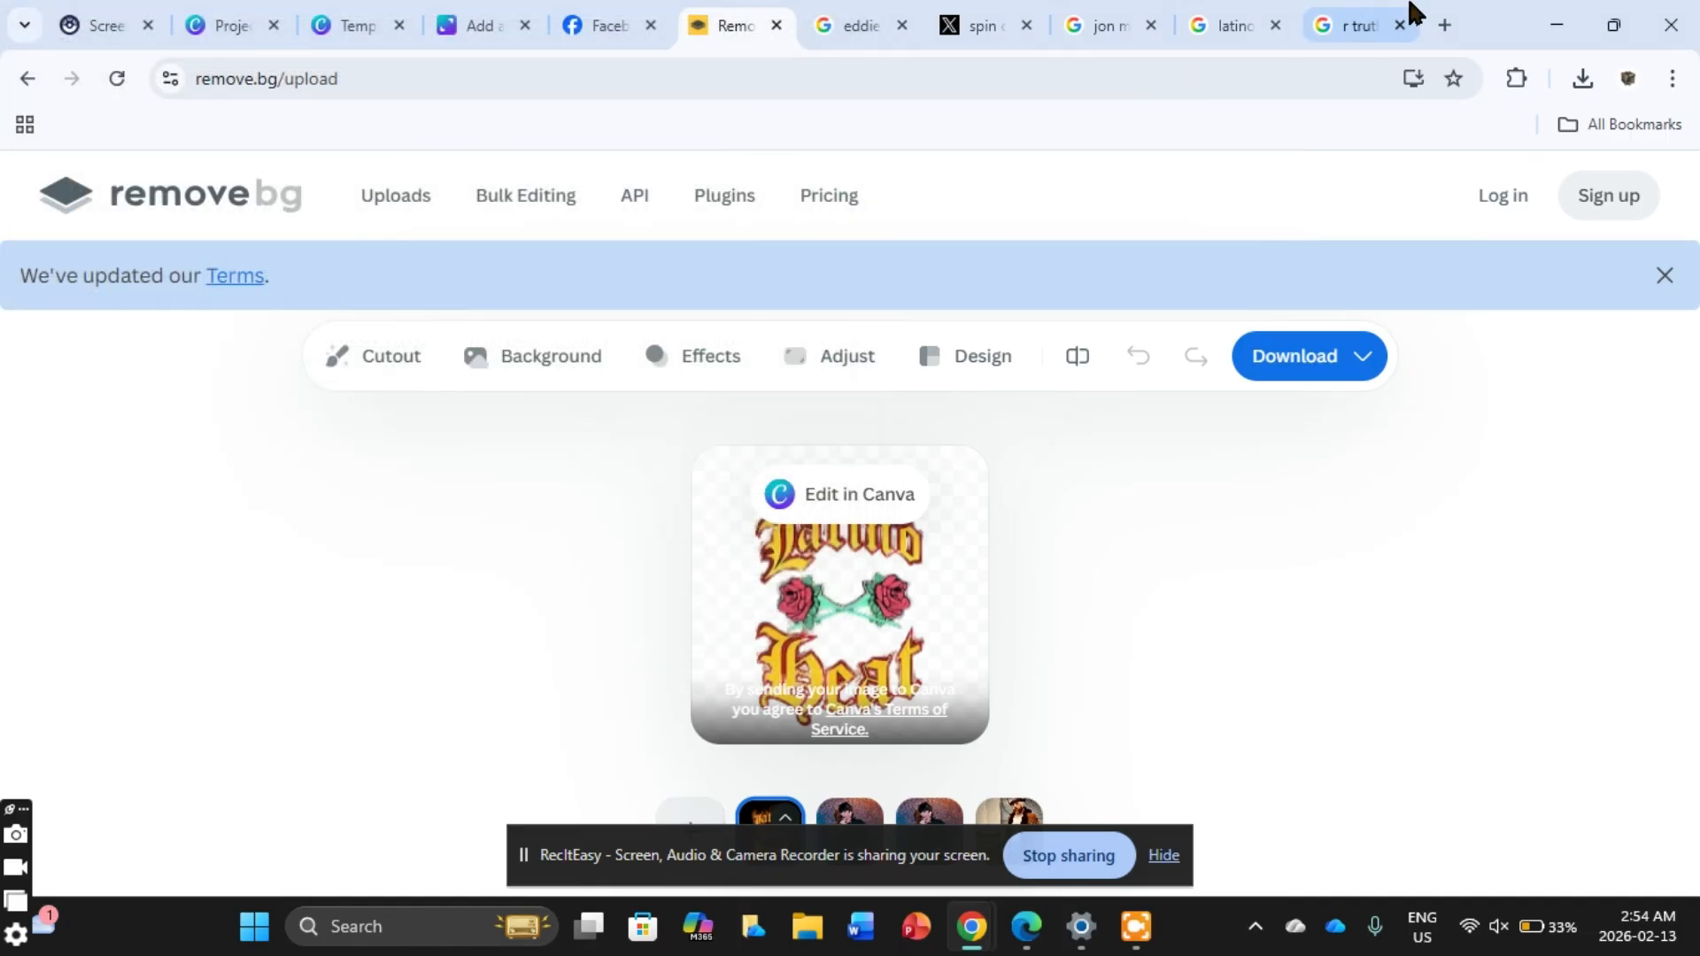
Step: Return to the R-Truth image results and copy the ClutchPoints picture again
left_click(1384, 23)
right_click(1394, 434)
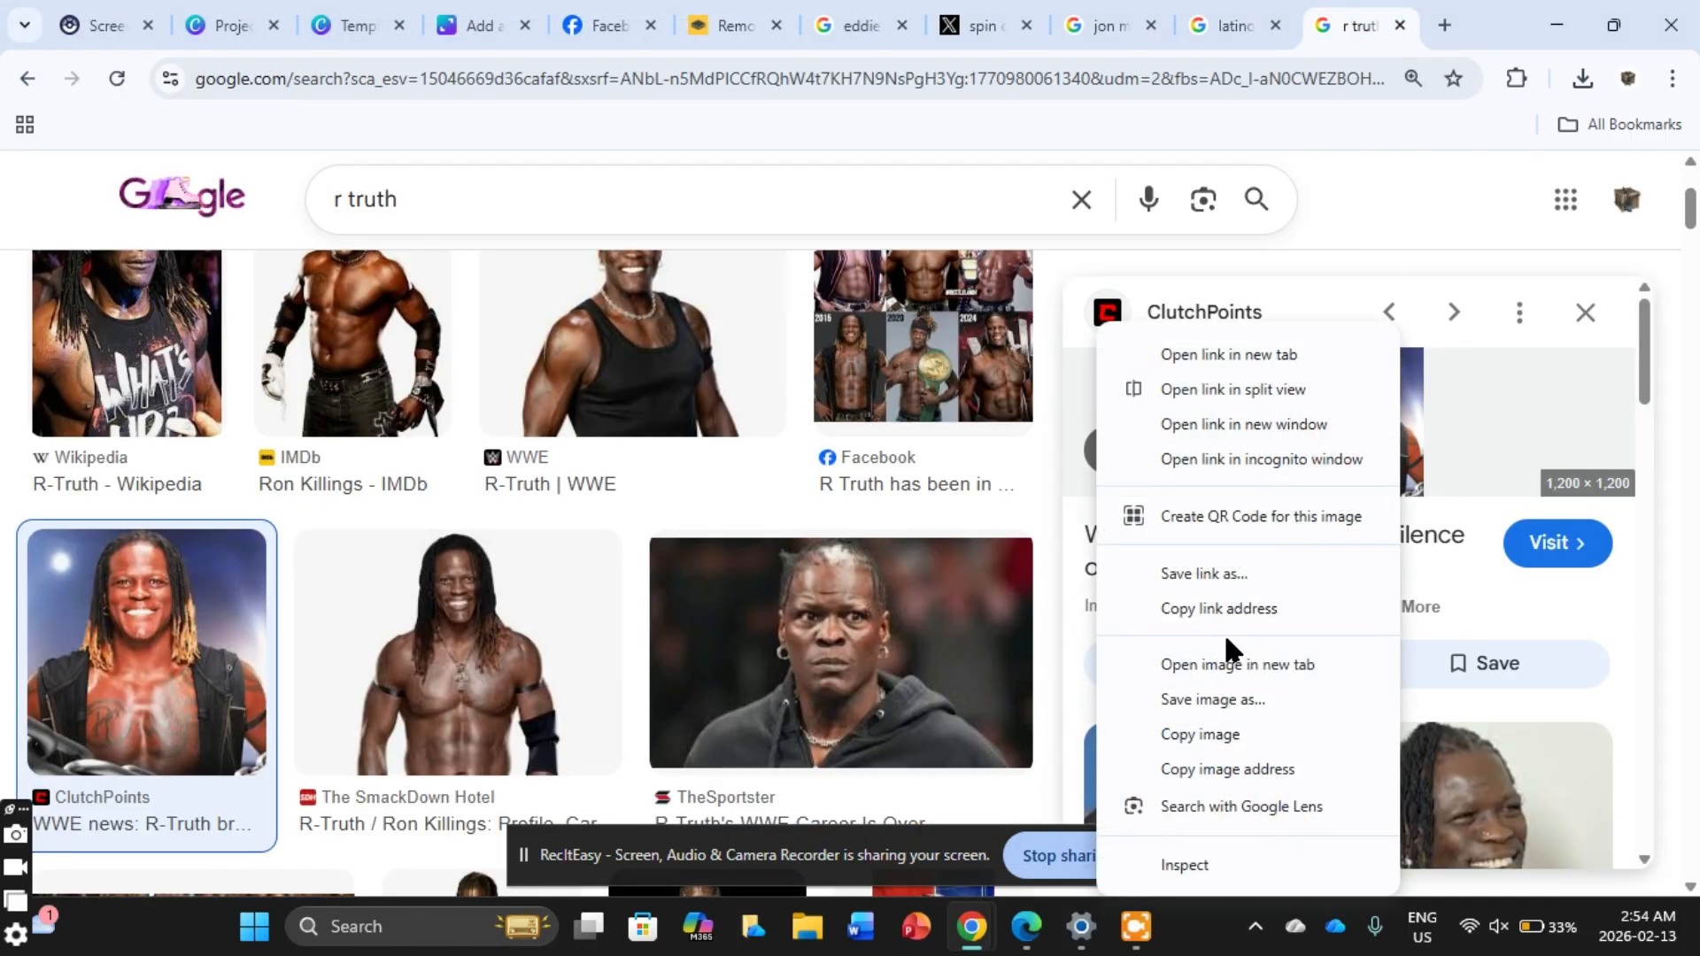
left_click(1229, 728)
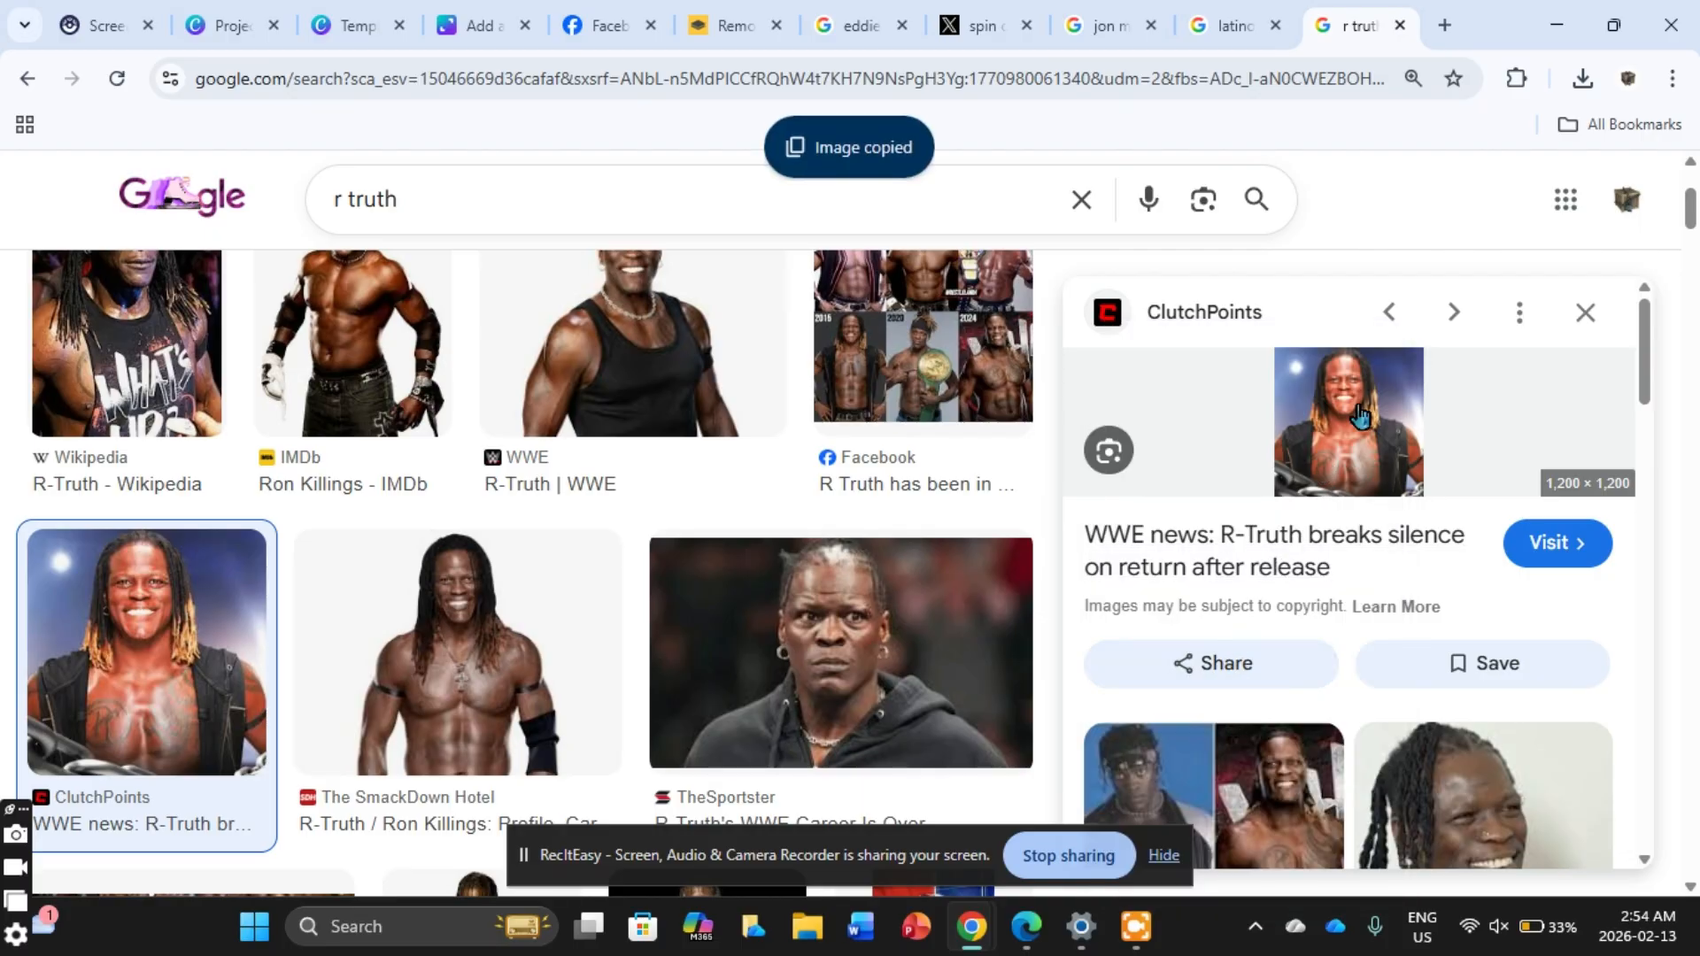
left_click(1396, 397)
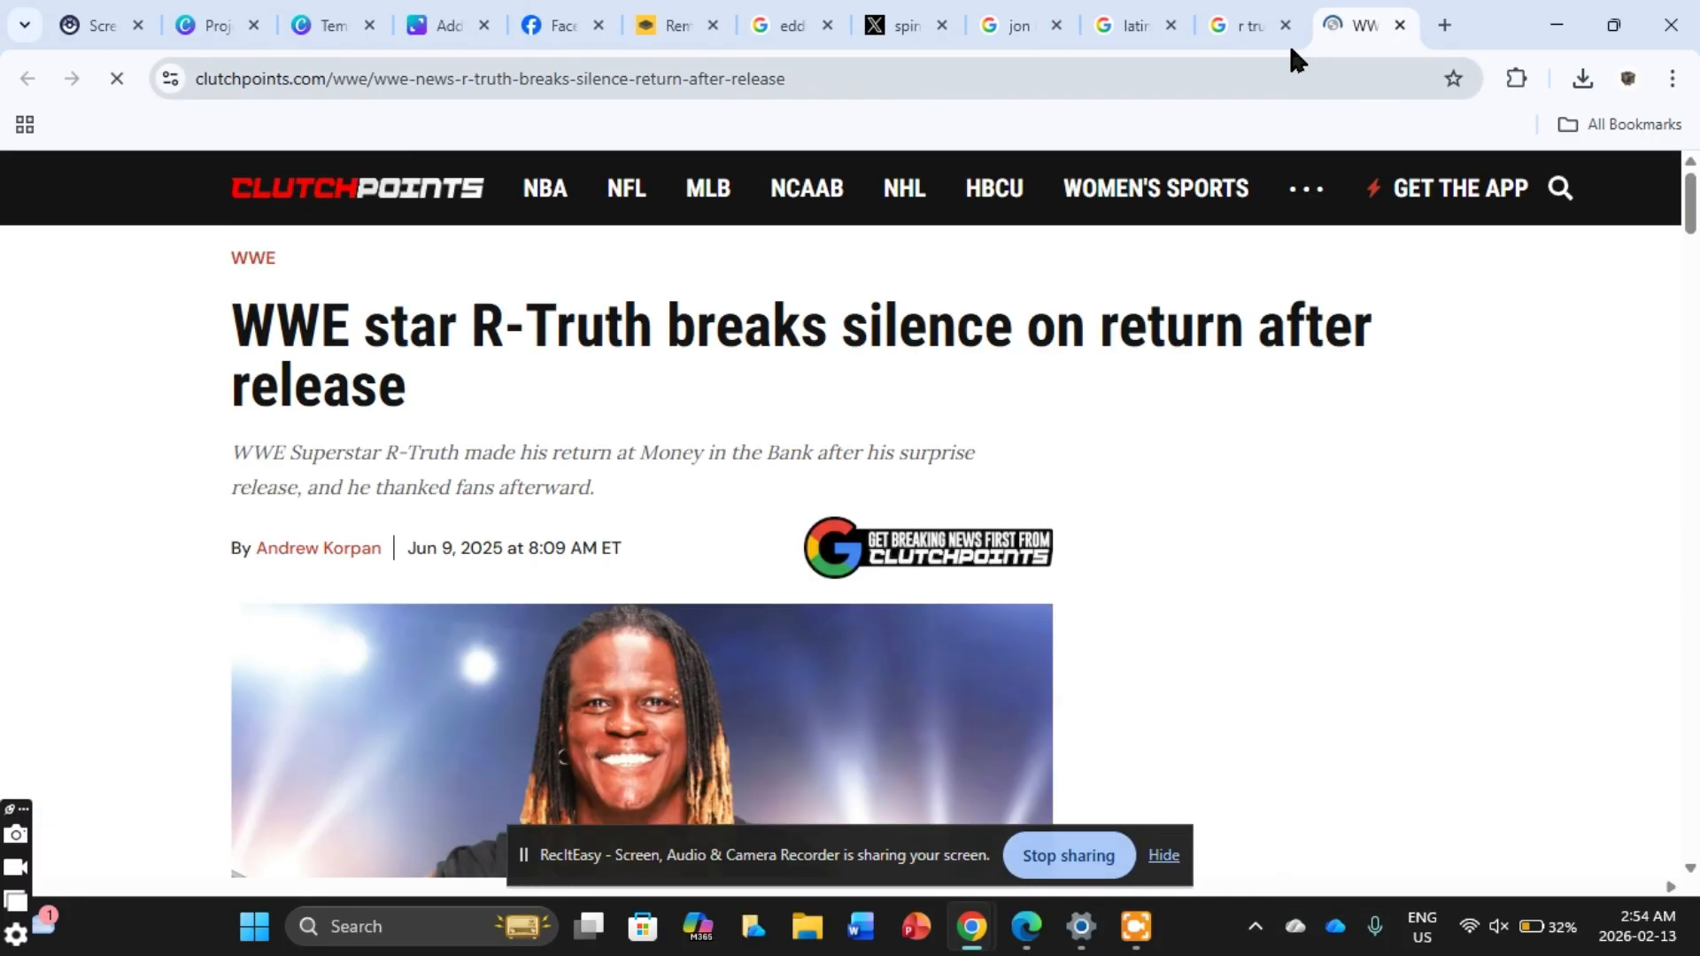
left_click(1227, 26)
right_click(1353, 418)
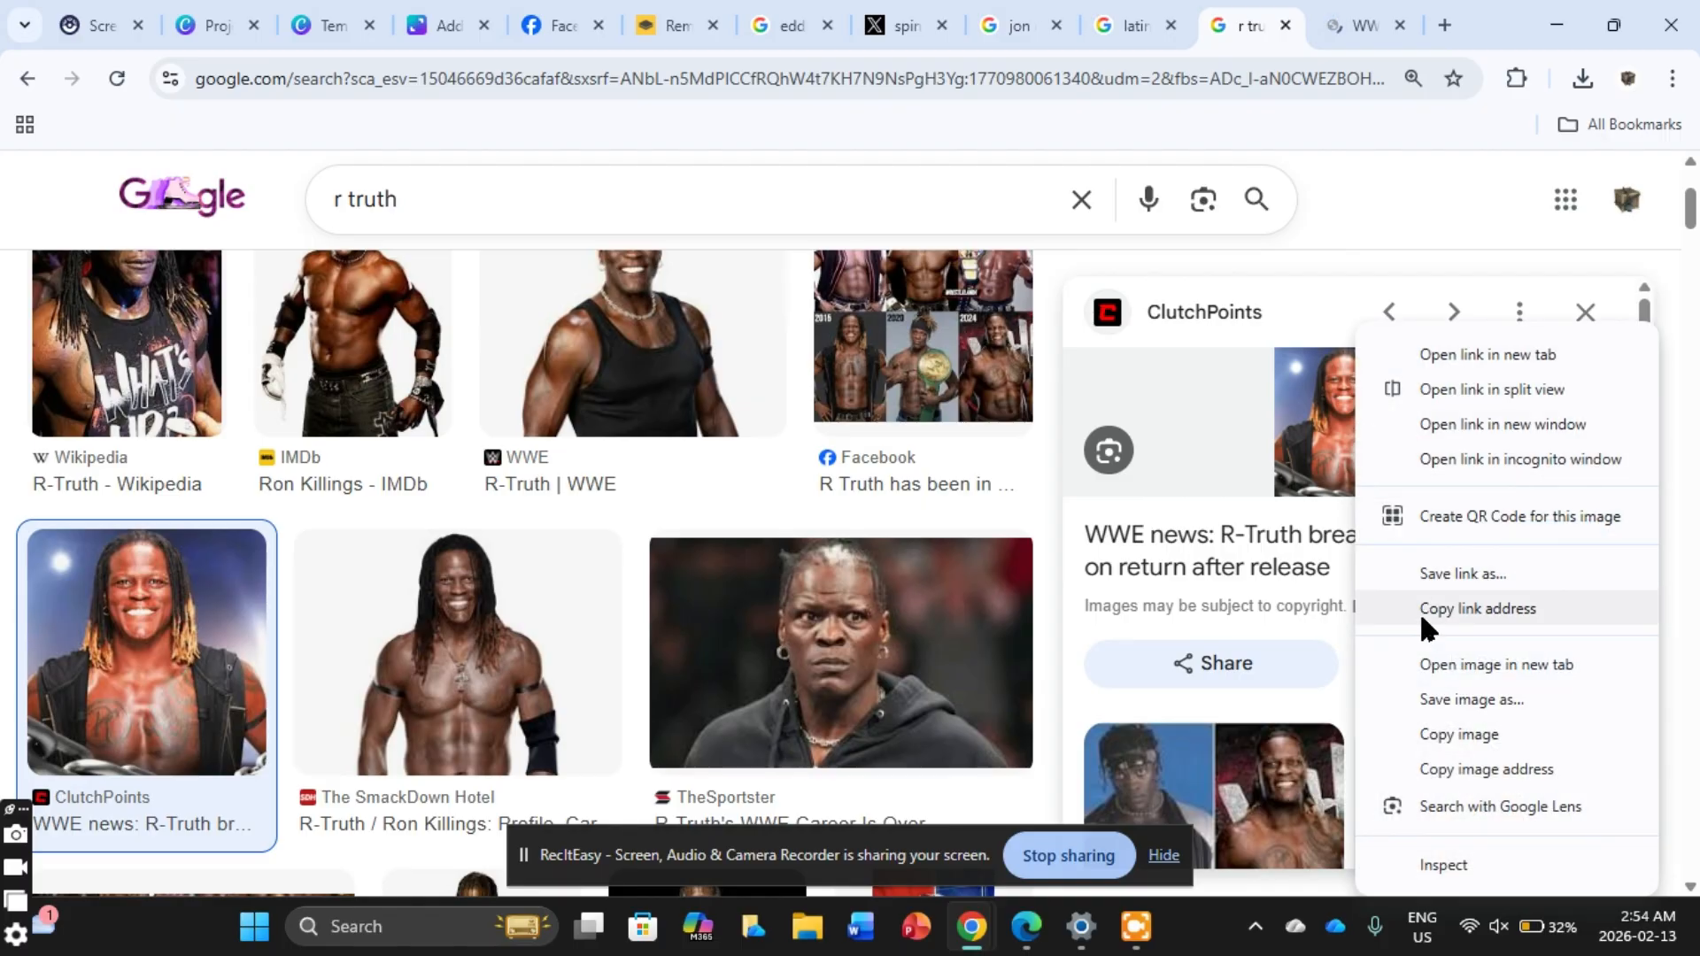
Step: Copy the WWE portrait of R-Truth in a black tank top from the image results
left_click(684, 363)
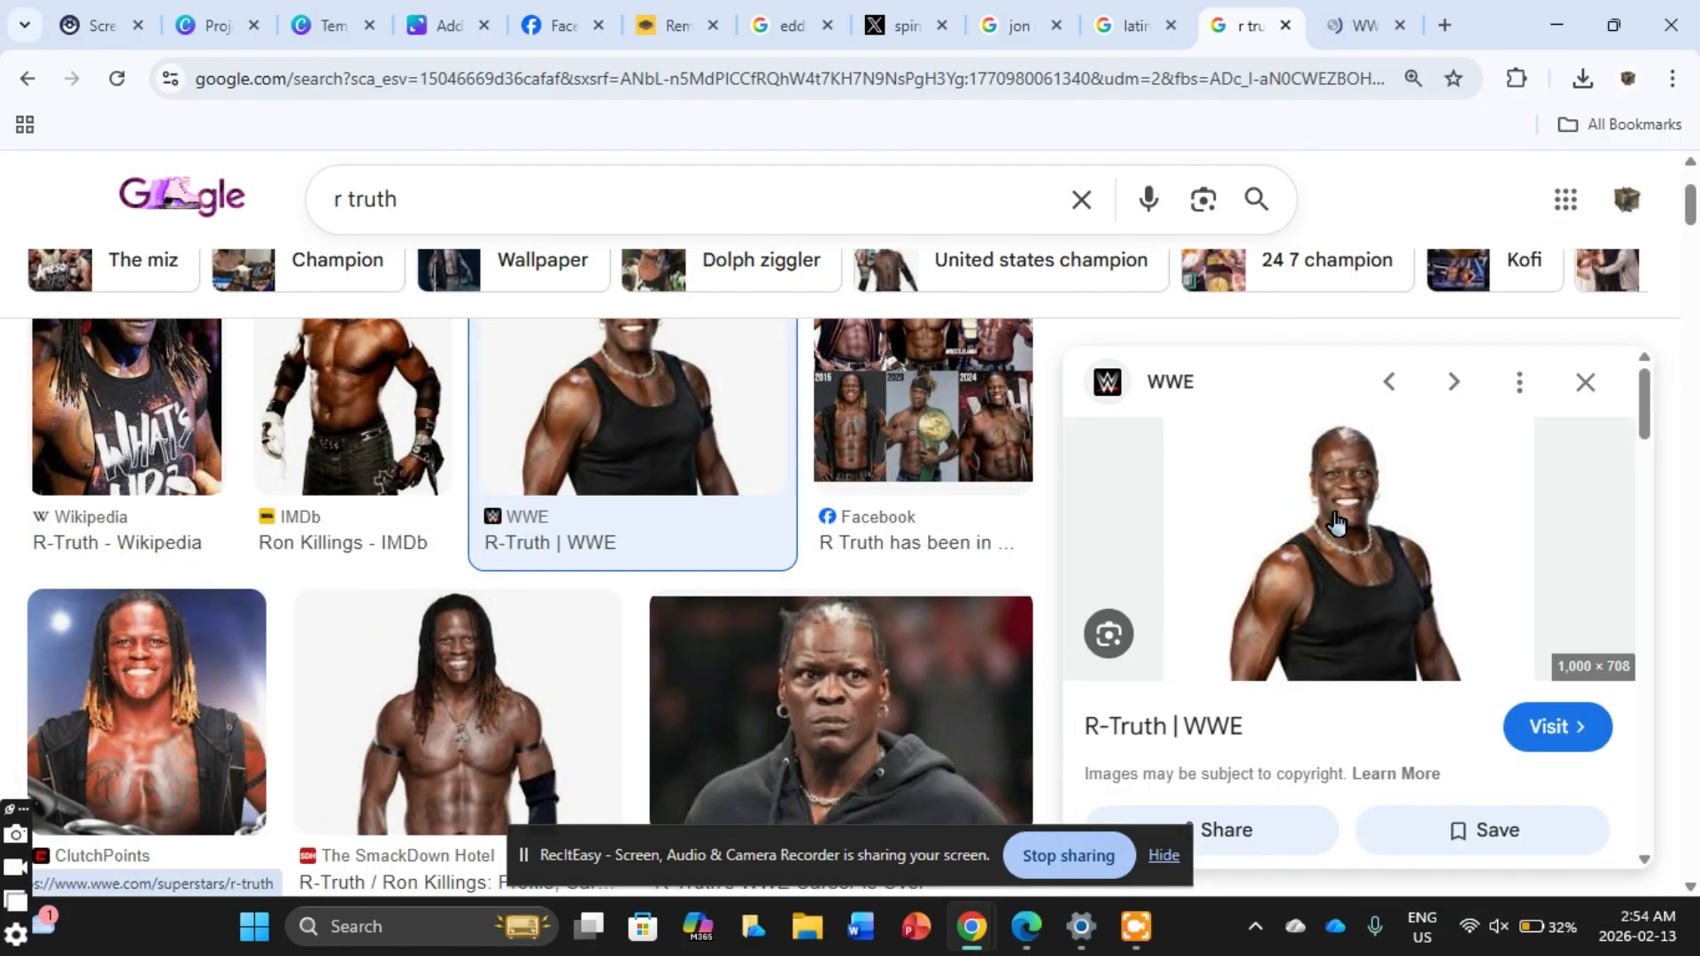
right_click(1370, 577)
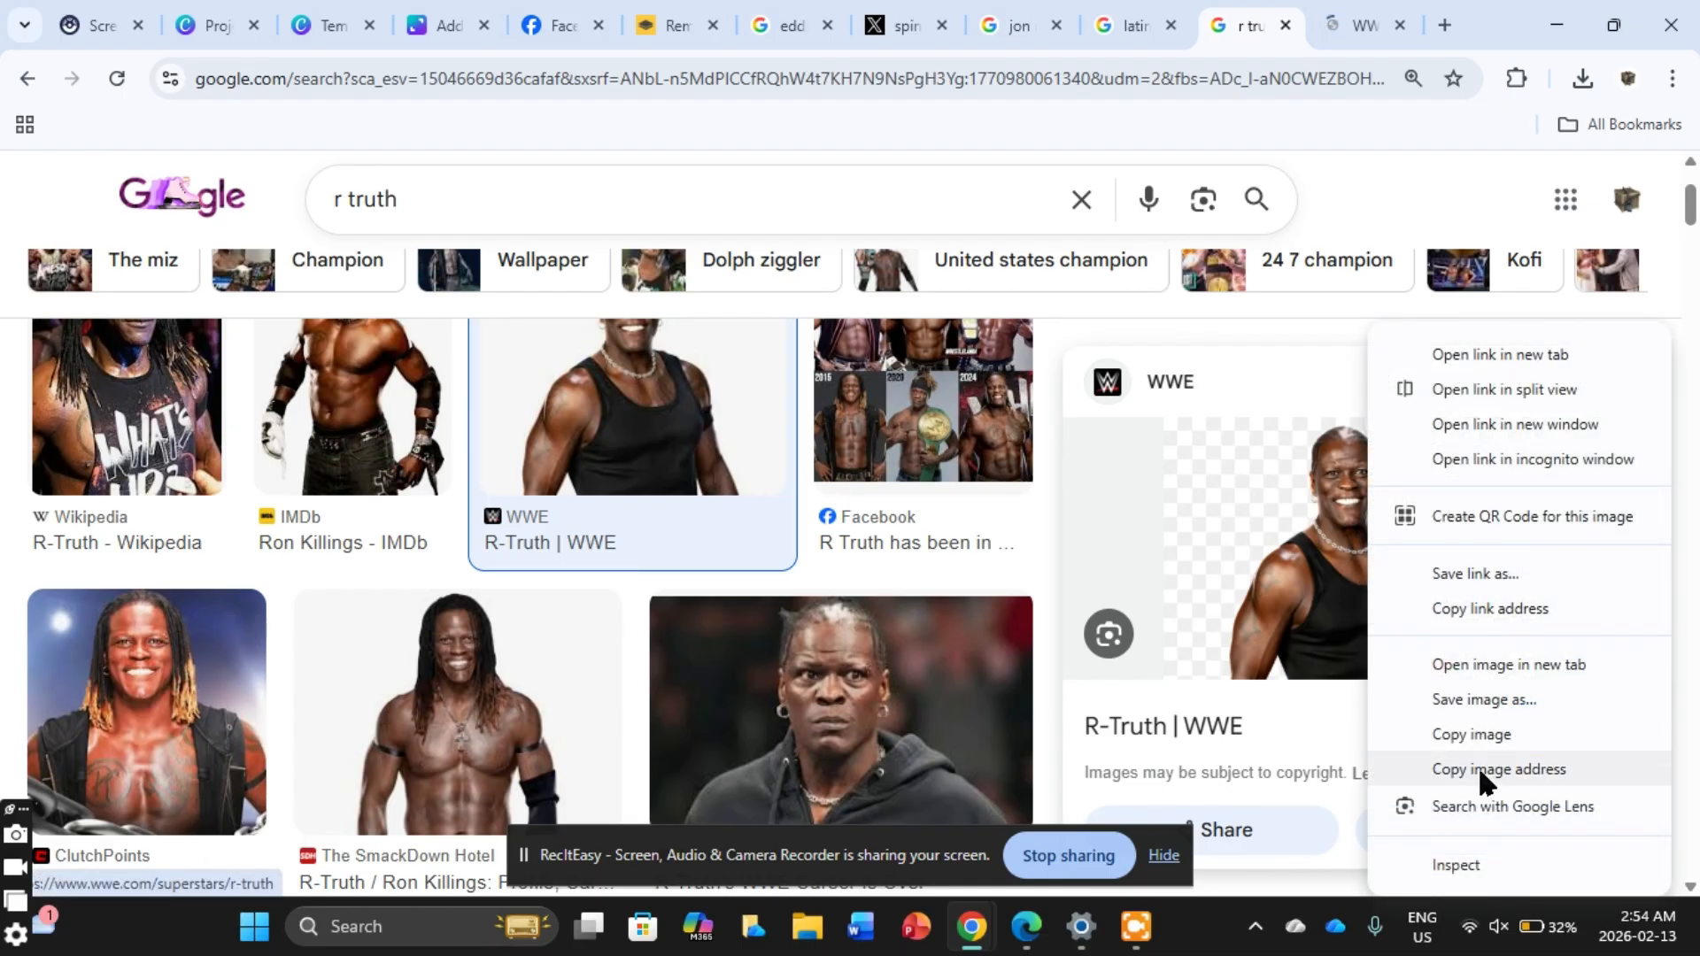
left_click(1473, 735)
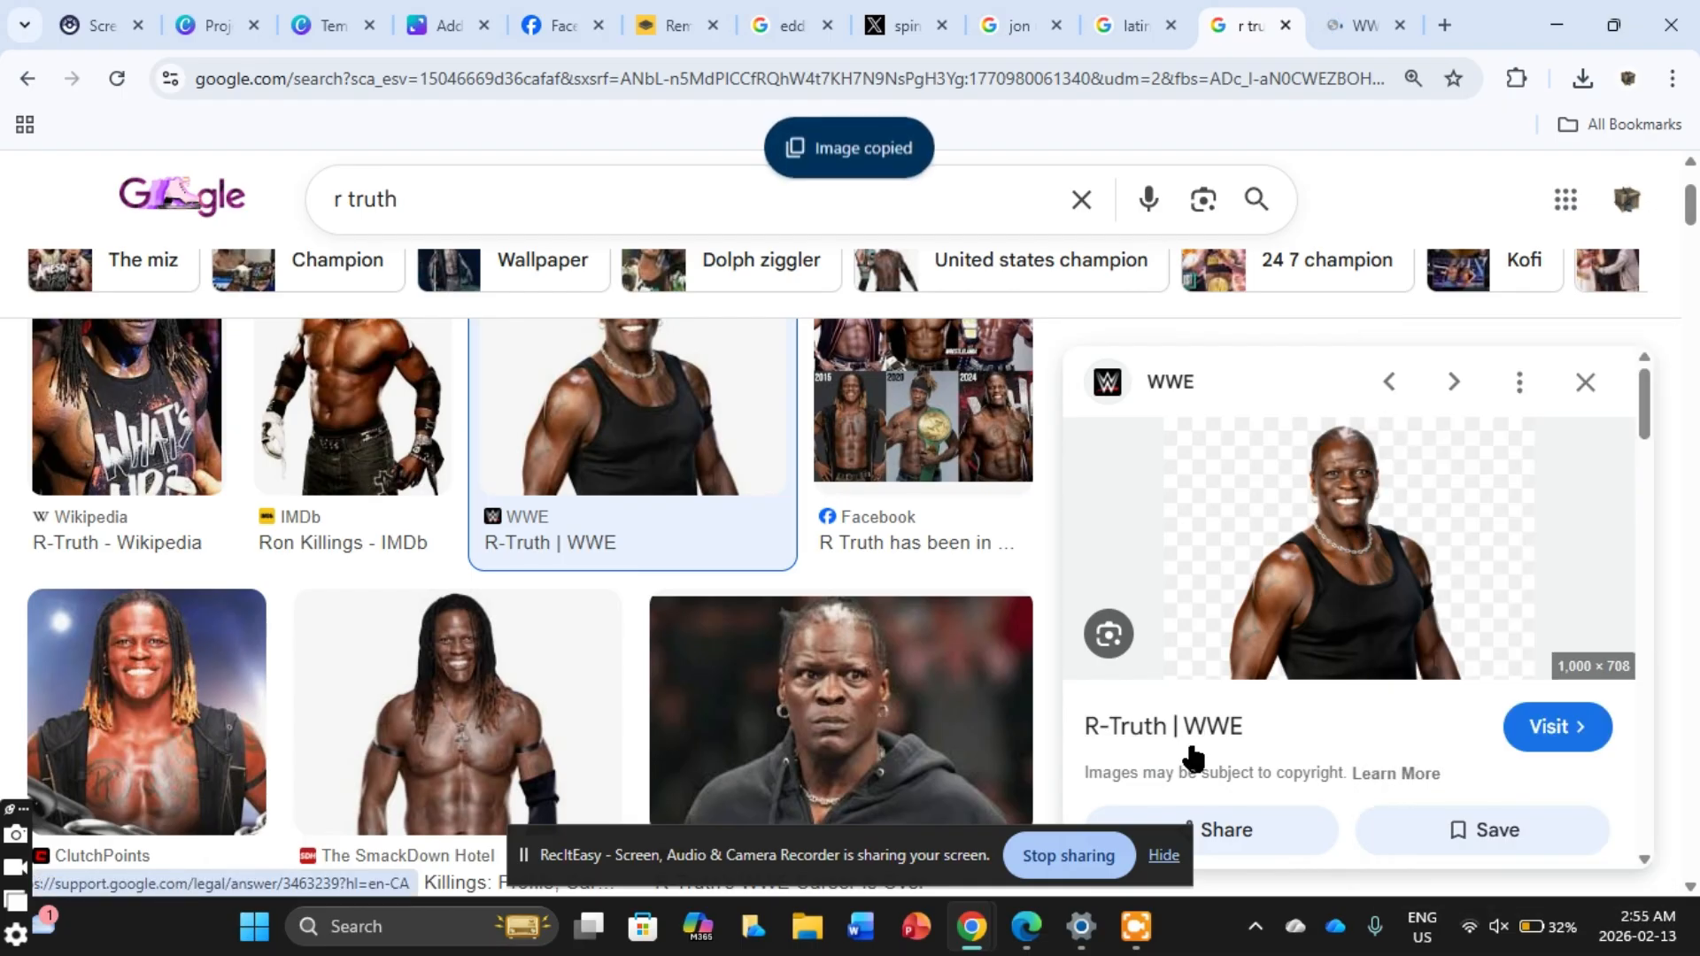
Step: Paste the R-Truth portrait into the Canva design and place it beneath the text on the right panel
left_click(431, 51)
left_click(1472, 558)
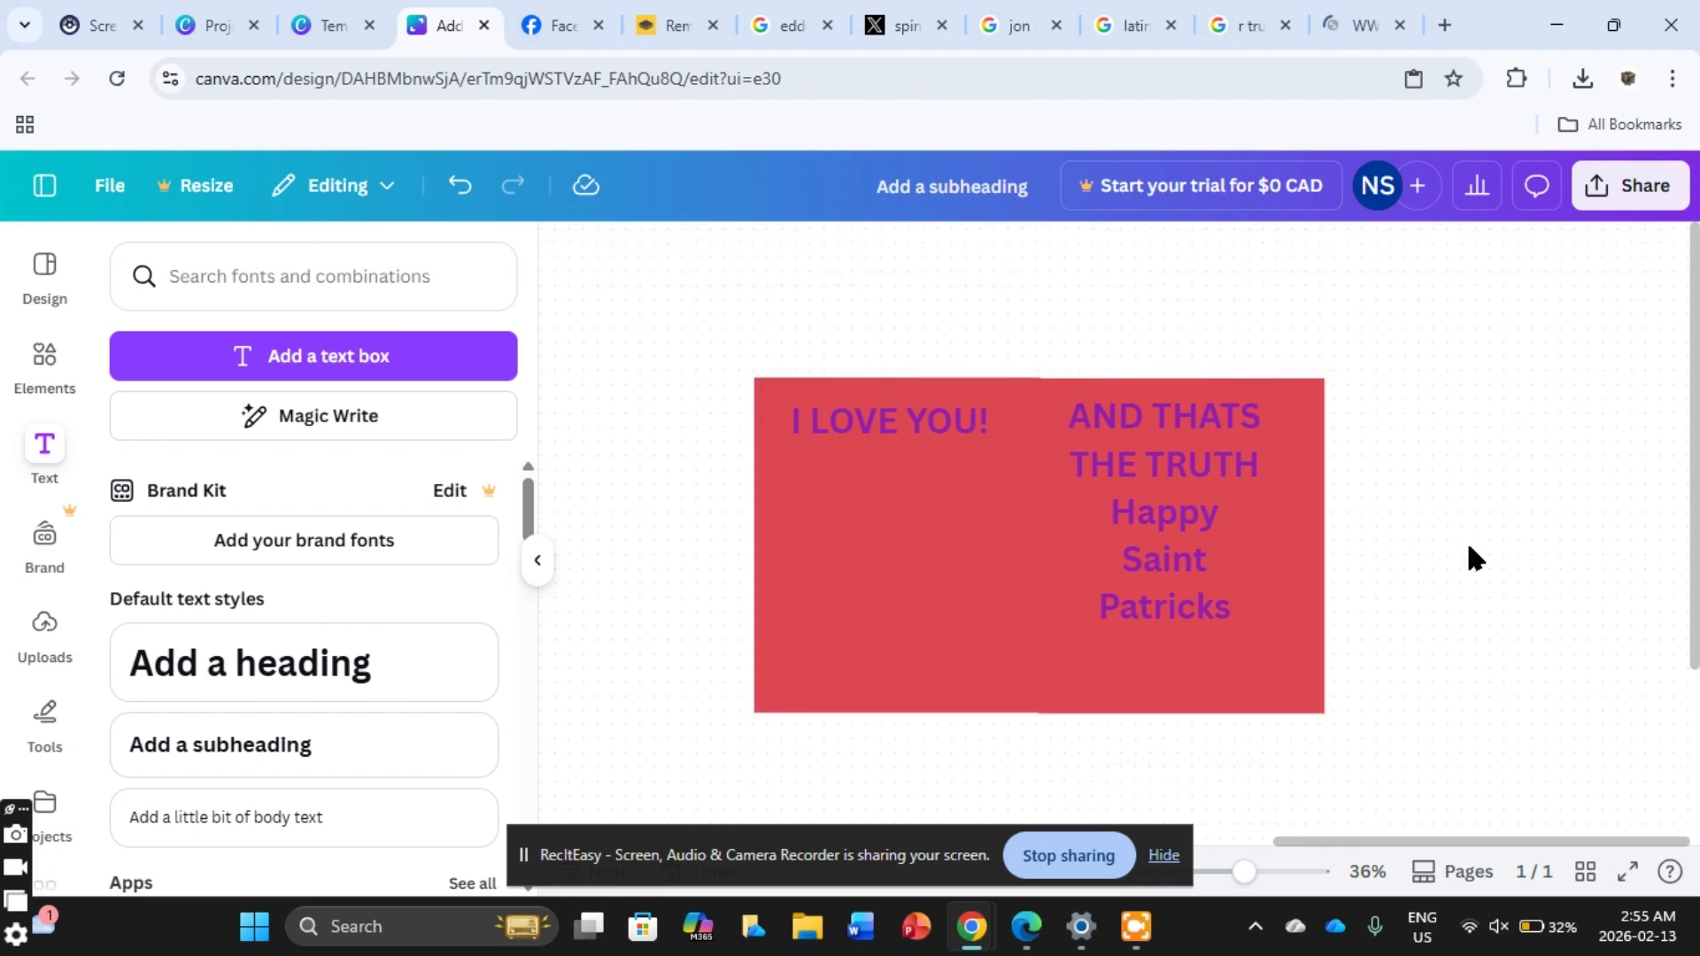
key("ctrl+v")
left_click_drag(1102, 539, 1167, 701)
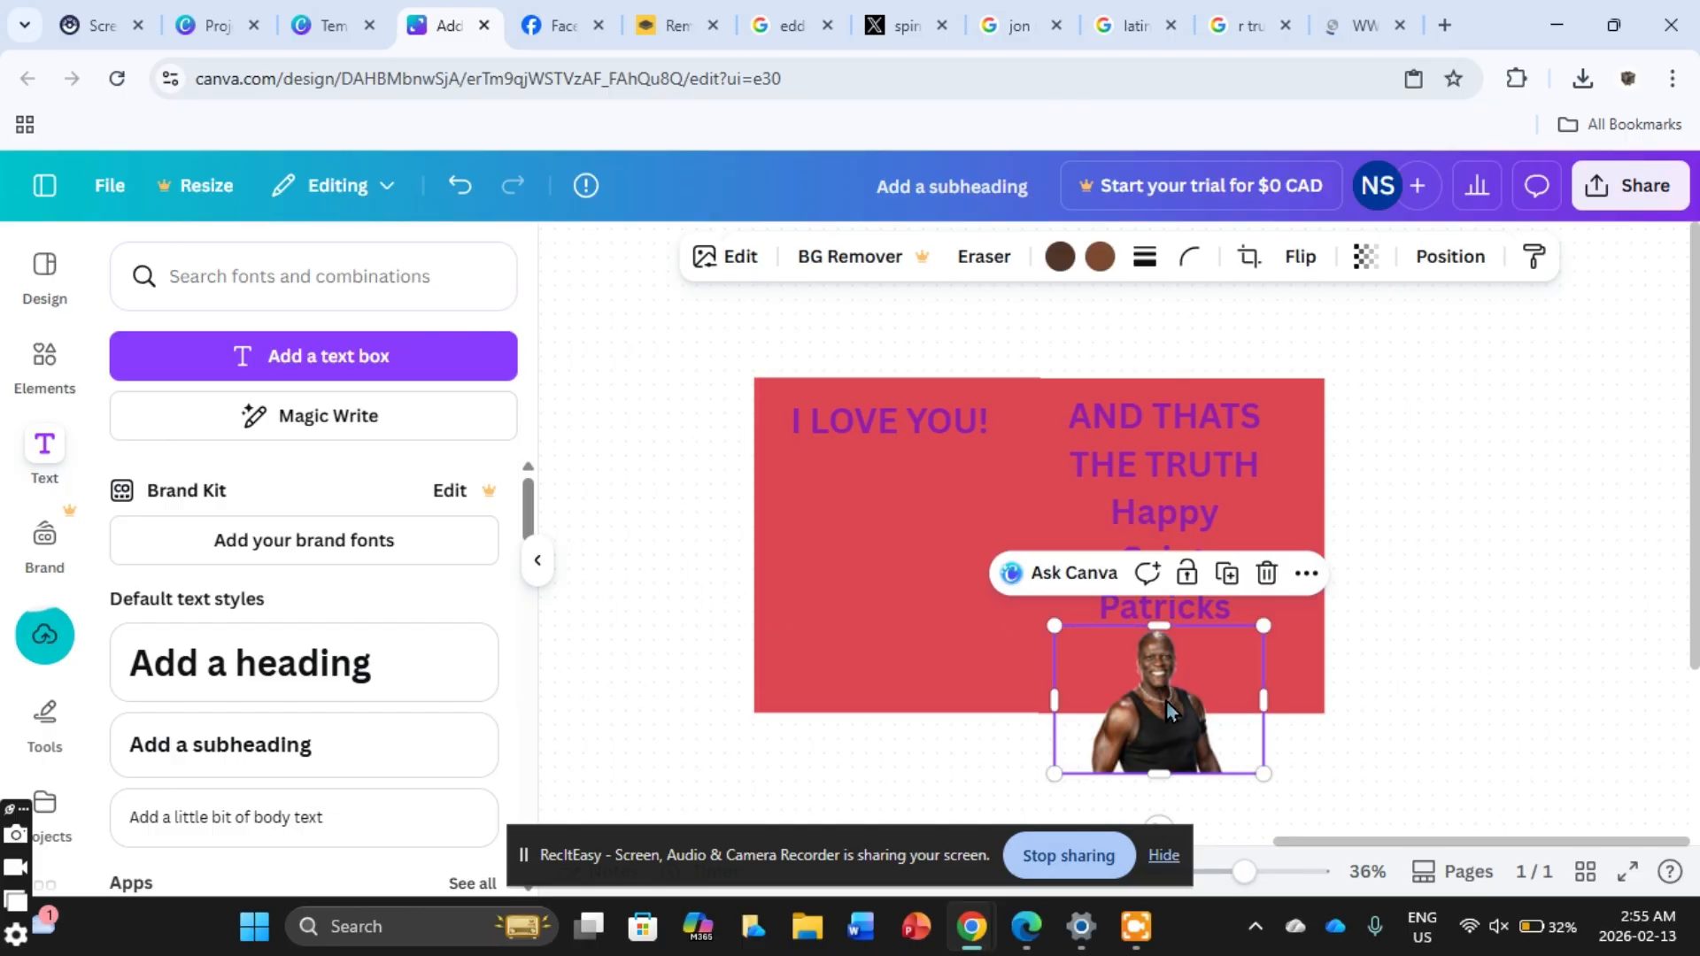
Step: Send the R-Truth portrait backward by two layers
right_click(1167, 705)
mouse_move(1341, 554)
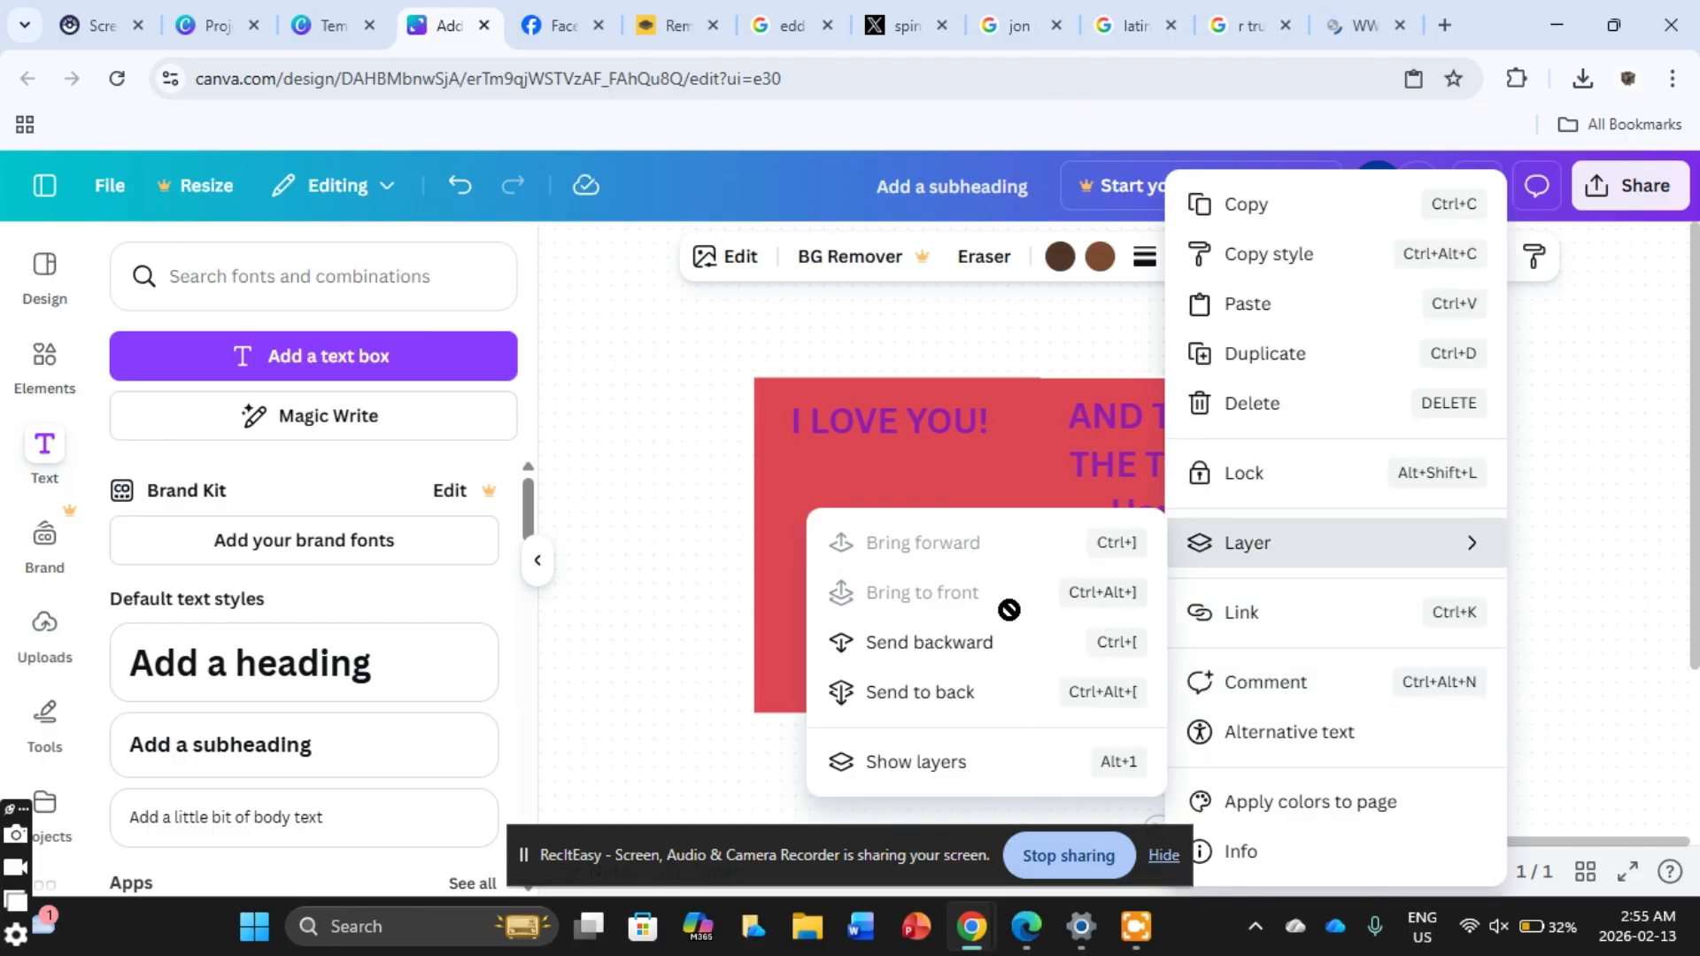
left_click(1014, 654)
right_click(1201, 682)
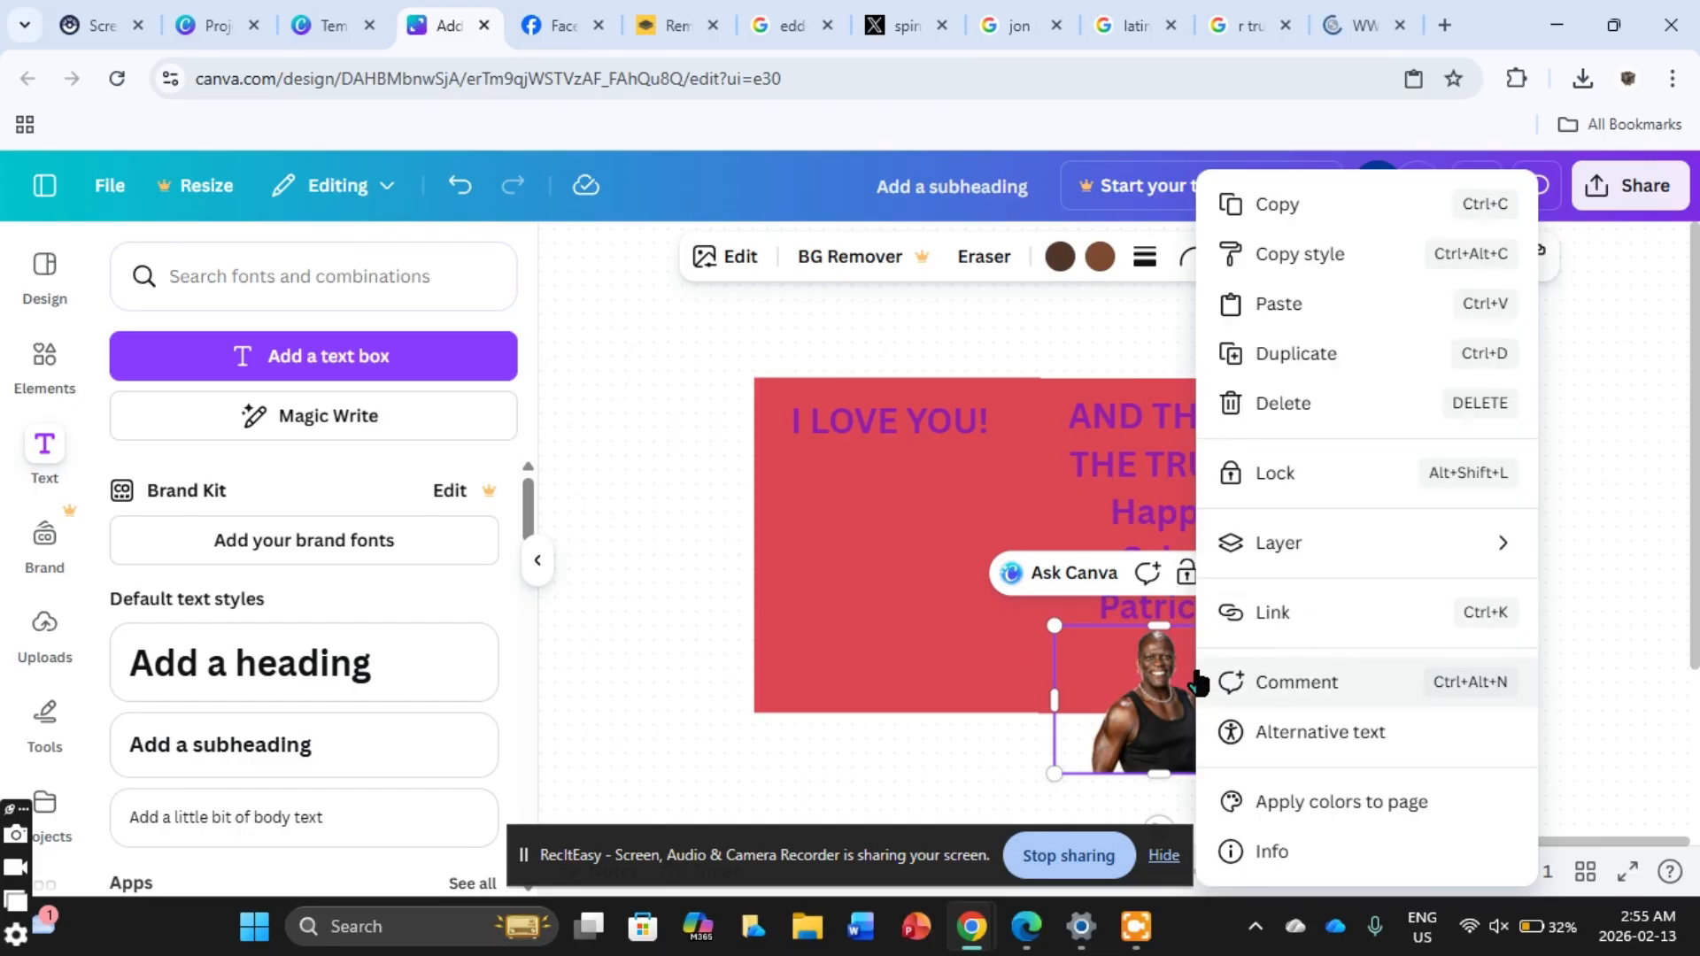
mouse_move(1266, 548)
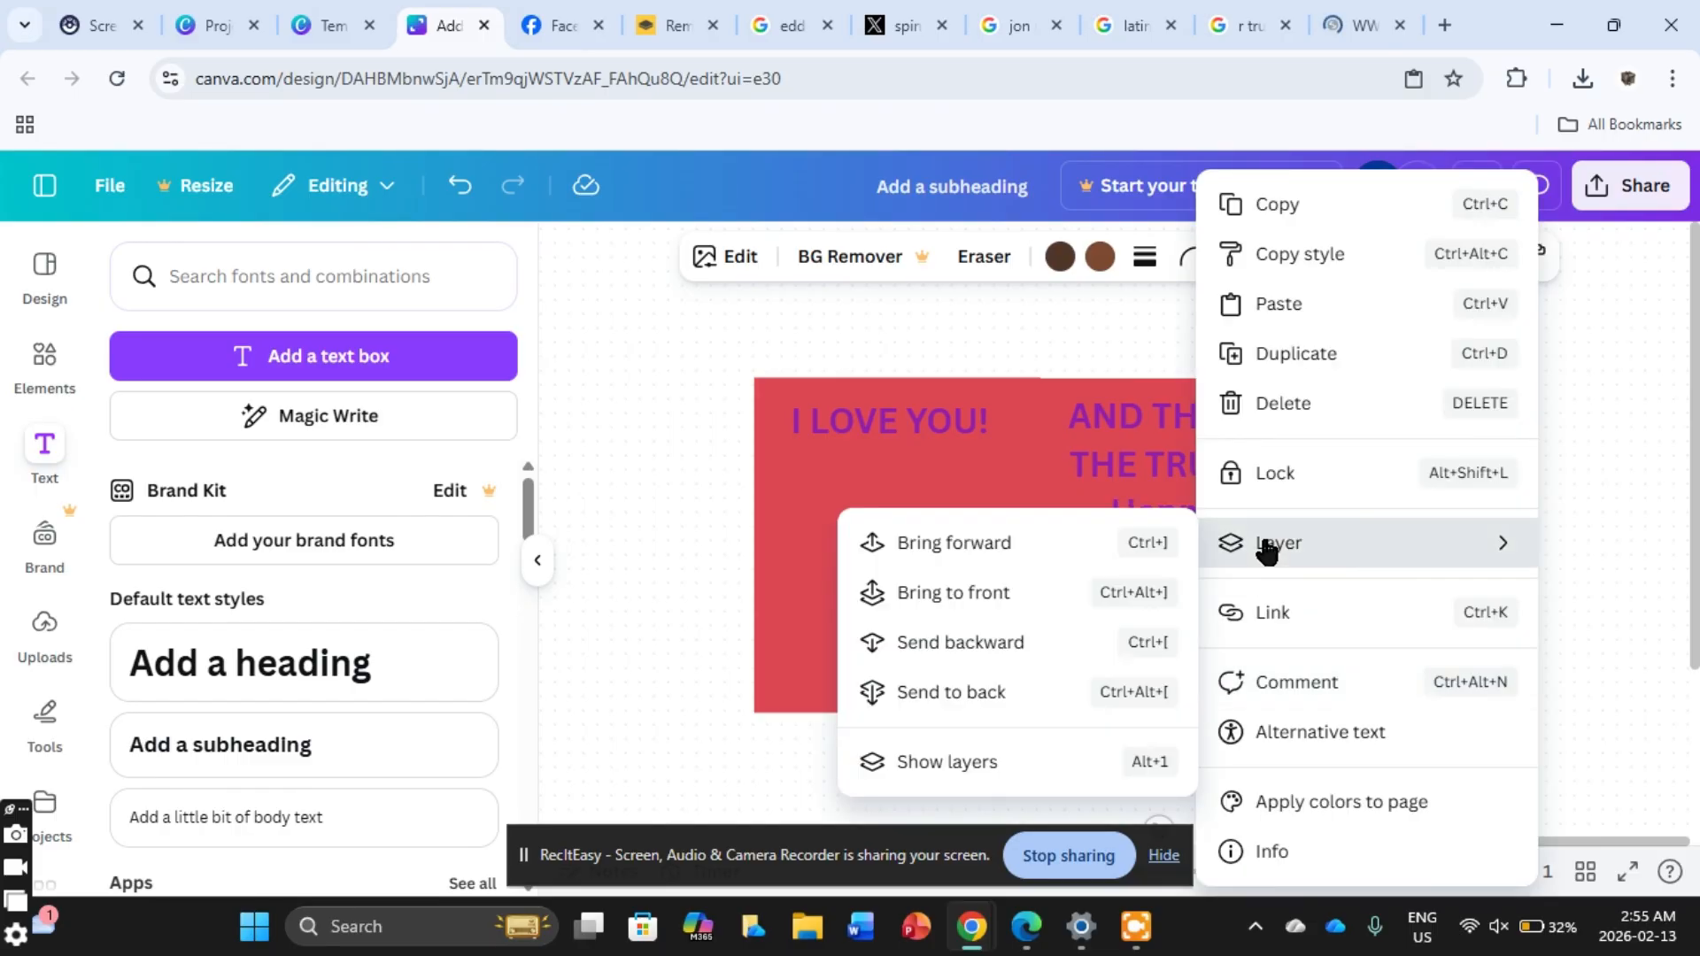
left_click(966, 651)
Step: Bring the R-Truth portrait forward one layer and position it directly under "Patricks" on the right panel
left_click_drag(1191, 768, 1238, 786)
right_click(1204, 753)
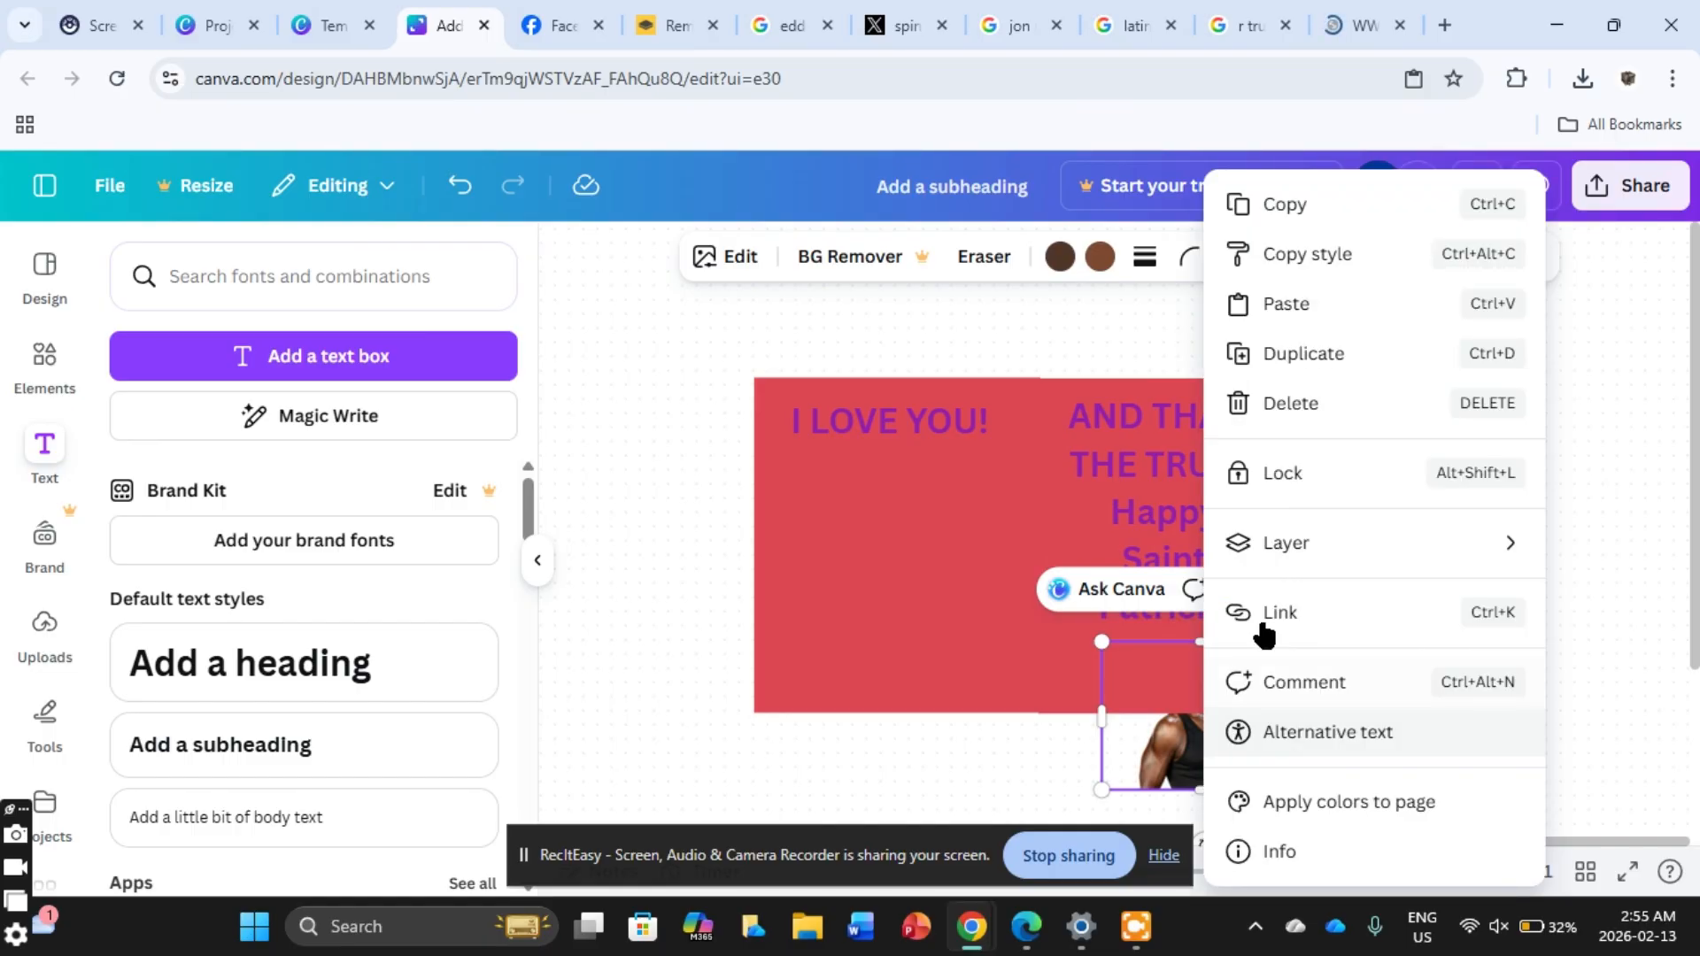
mouse_move(1293, 575)
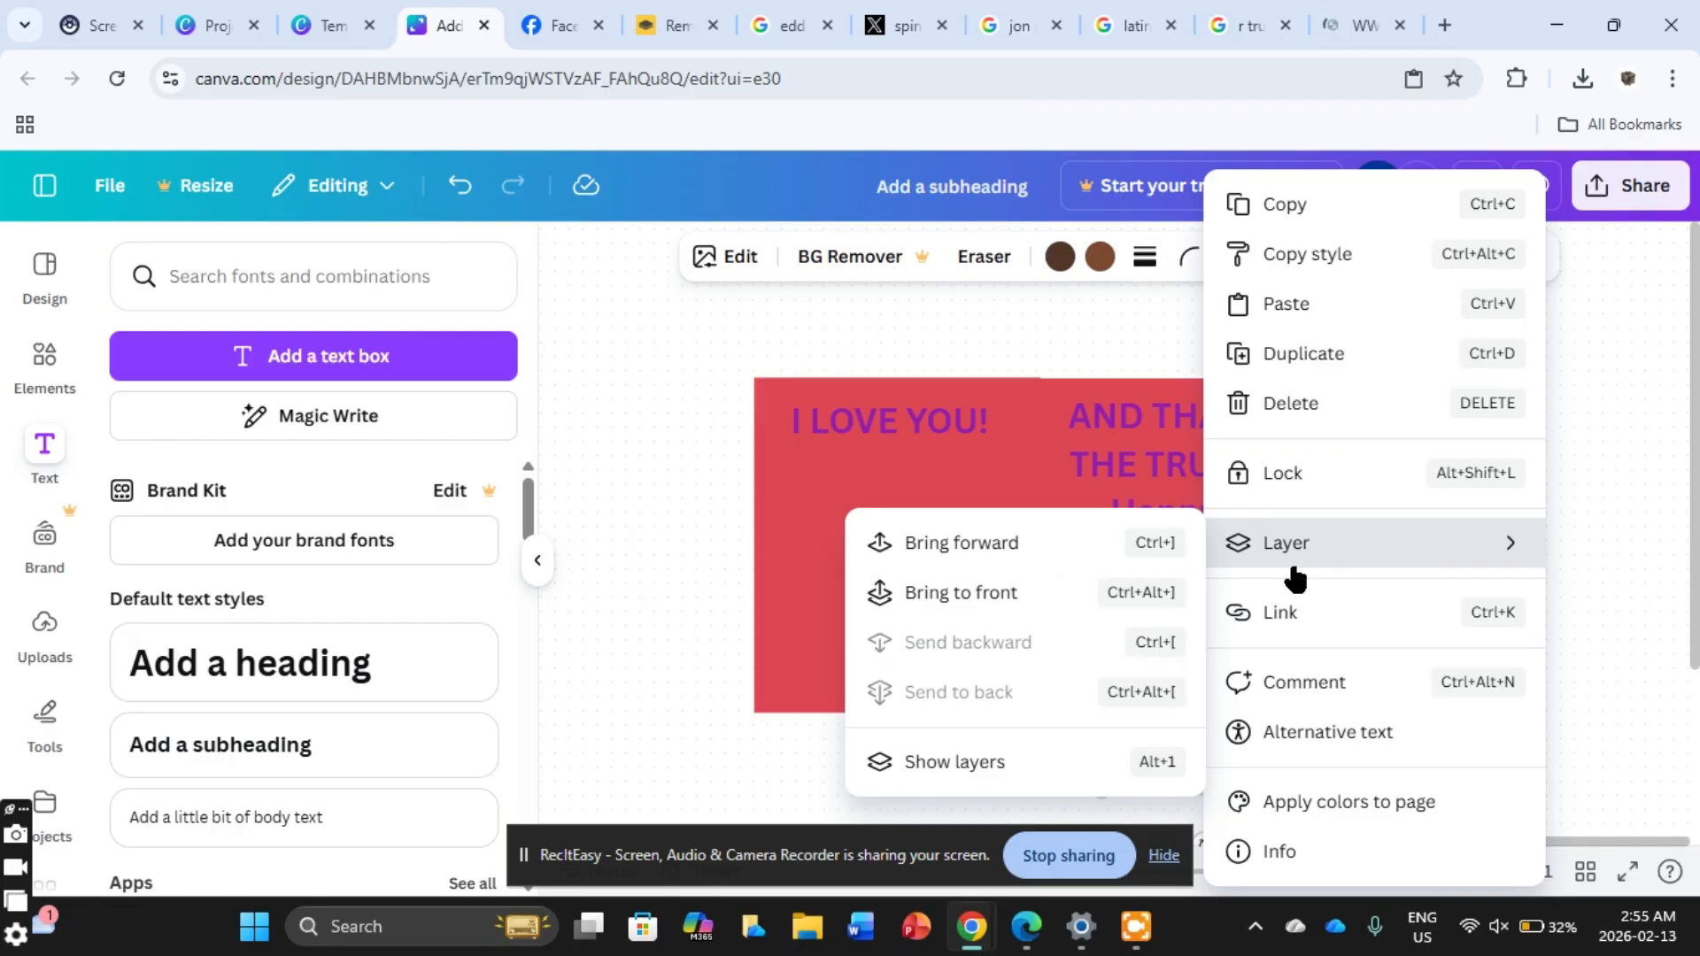
left_click(1066, 534)
left_click_drag(1176, 709, 1133, 696)
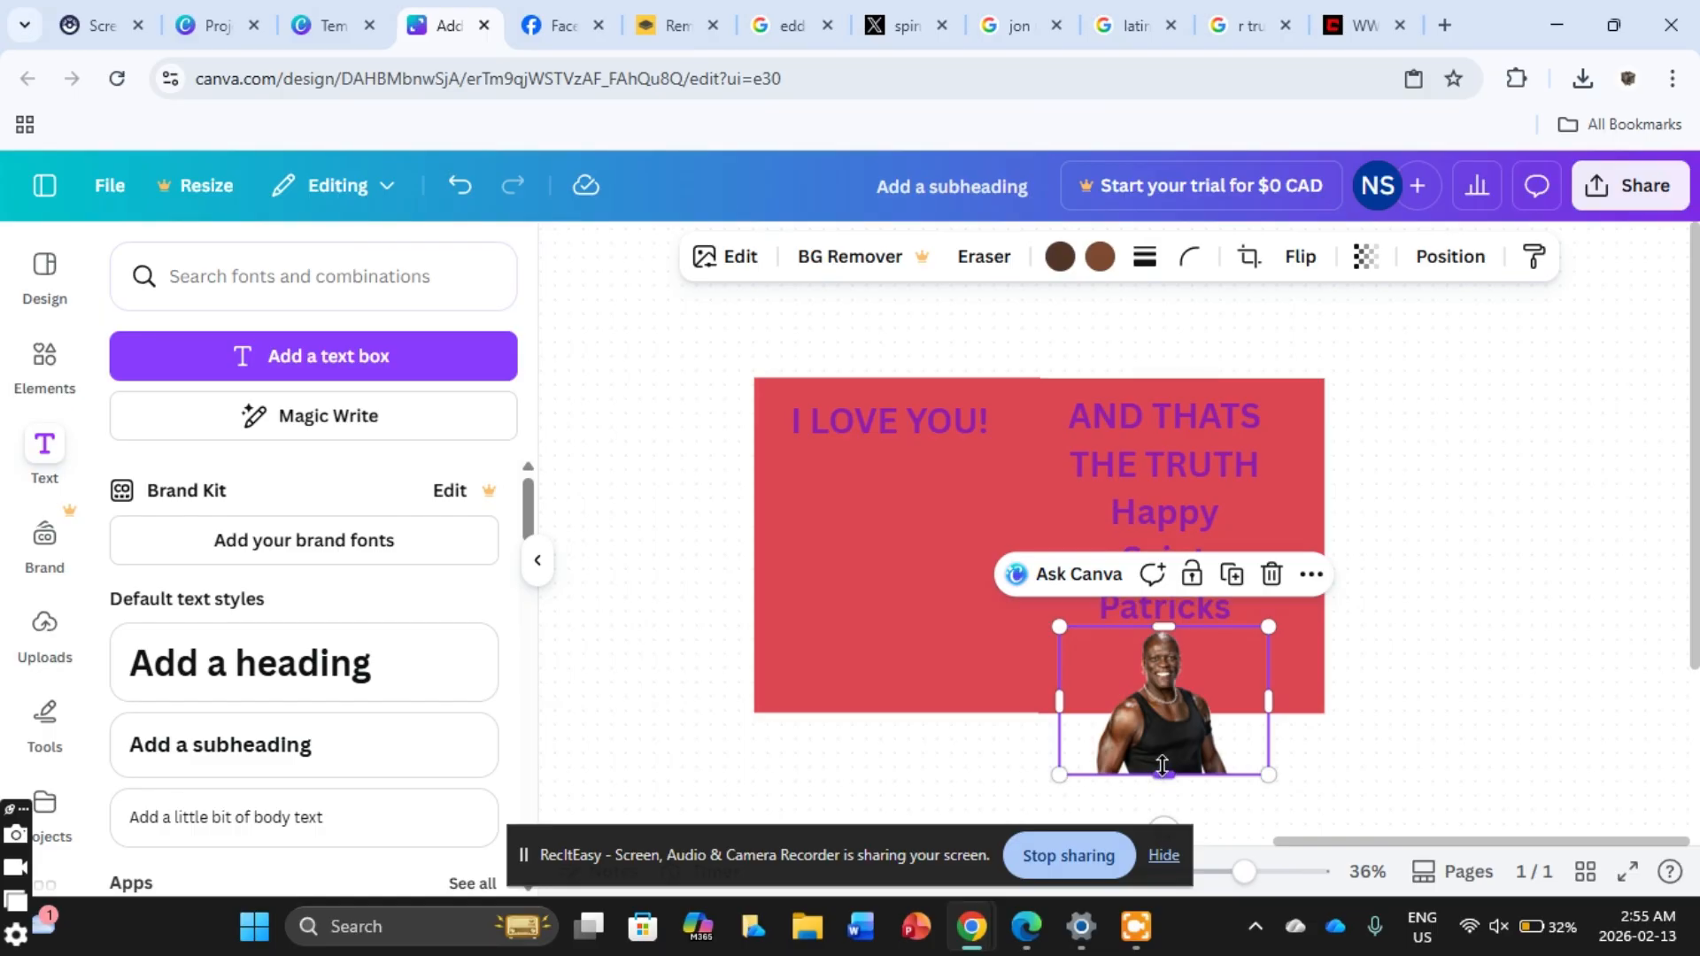
Step: Crop the bottom of the R-Truth portrait so it ends at the right panel's lower edge
left_click_drag(1163, 766, 1195, 684)
left_click_drag(1200, 690, 1205, 683)
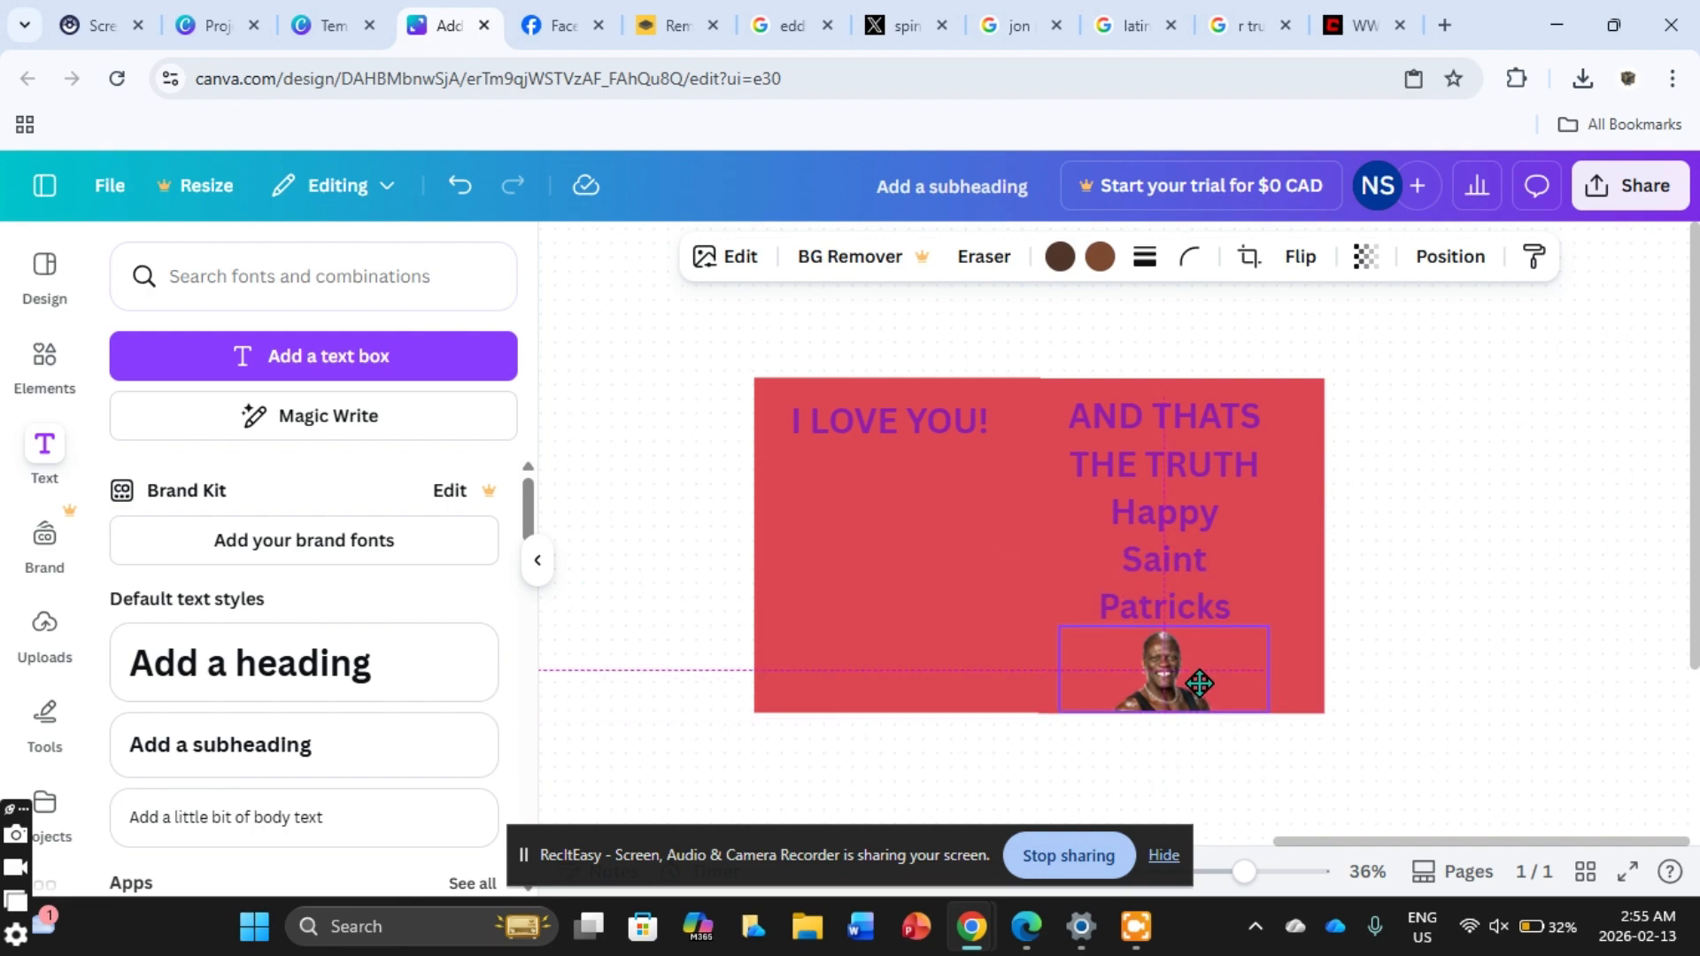
left_click(1485, 697)
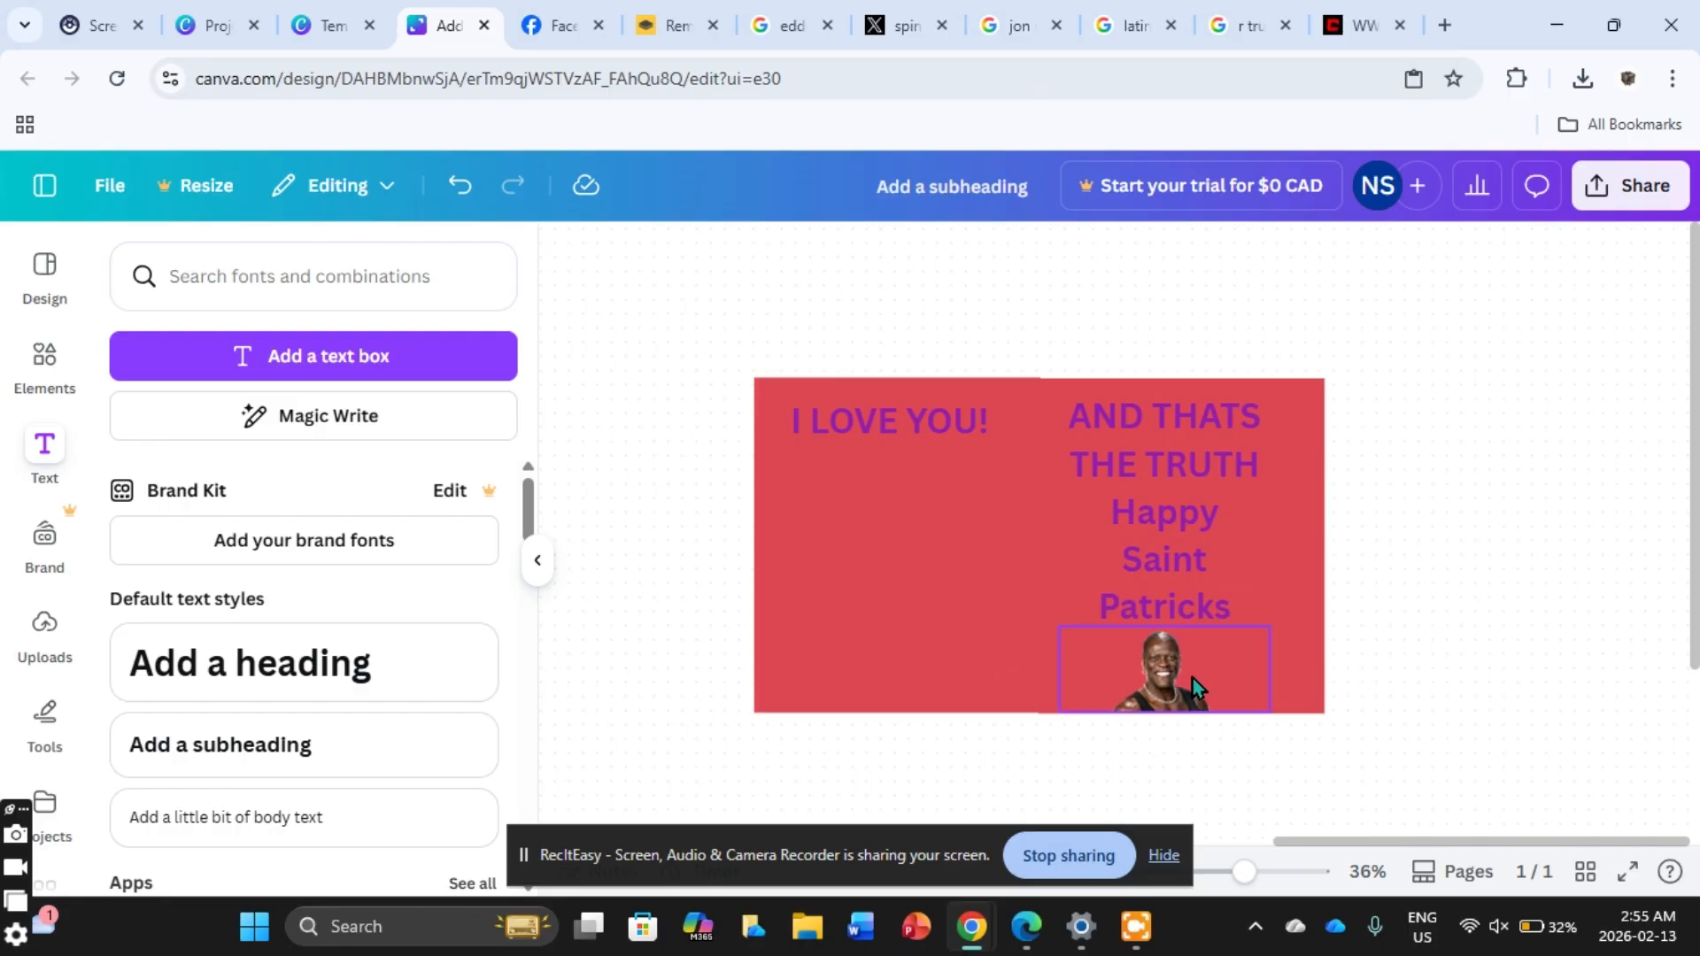
left_click(1148, 507)
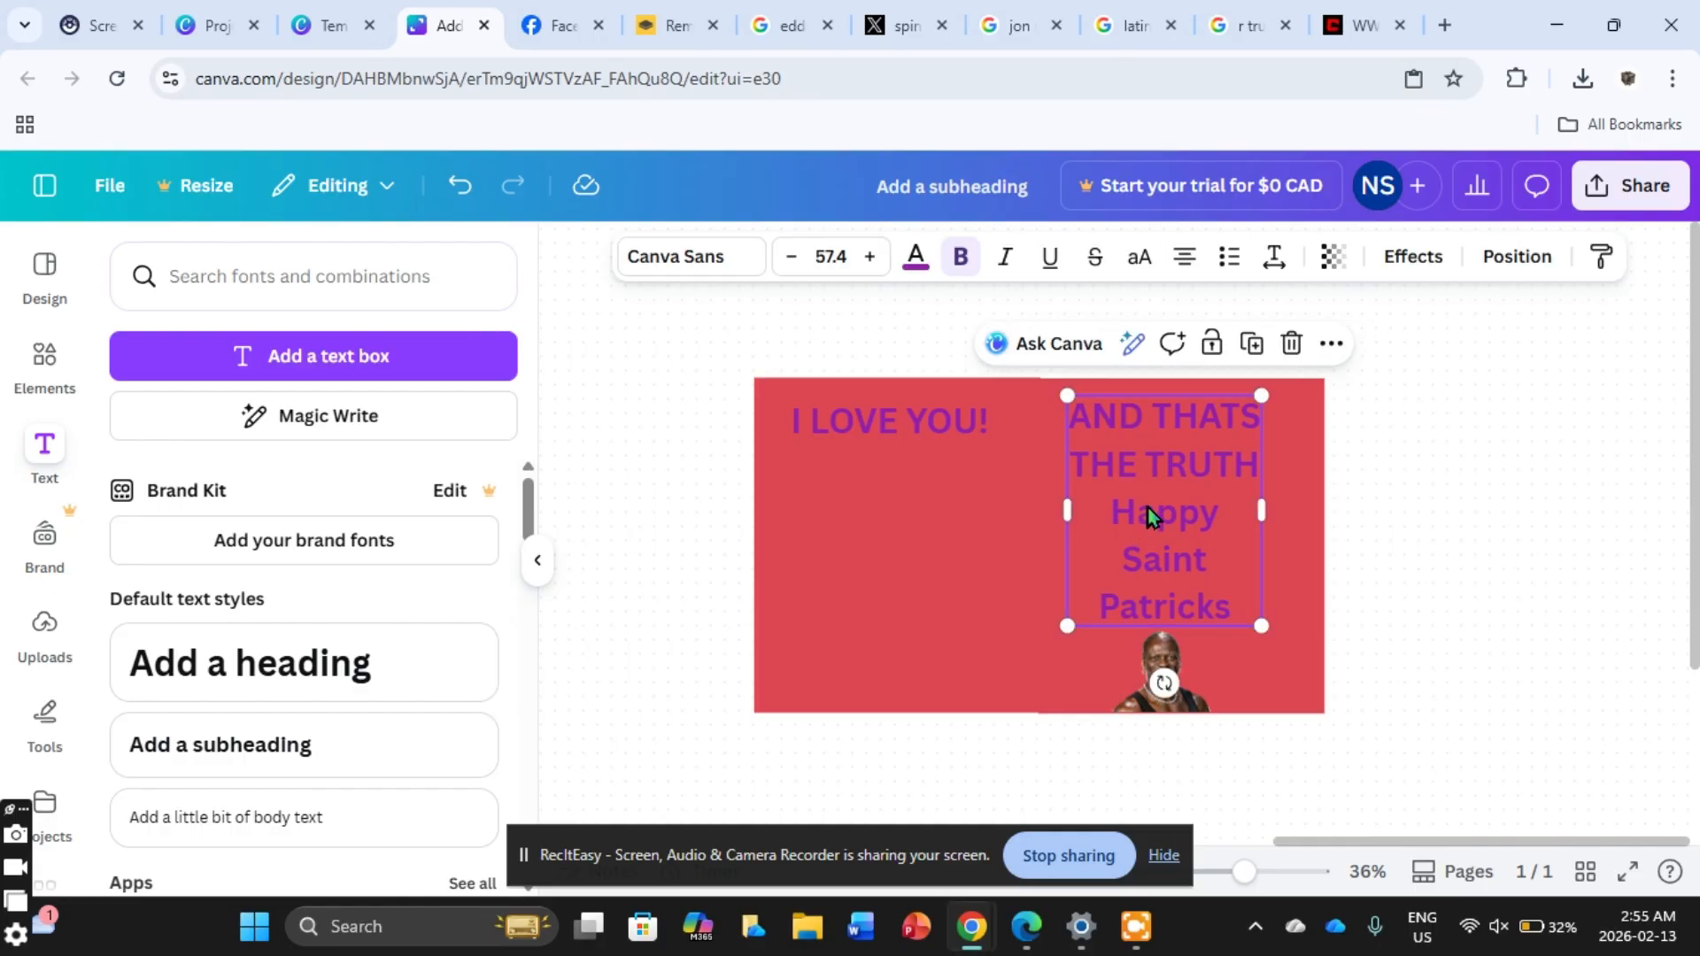
left_click_drag(1321, 843, 1048, 723)
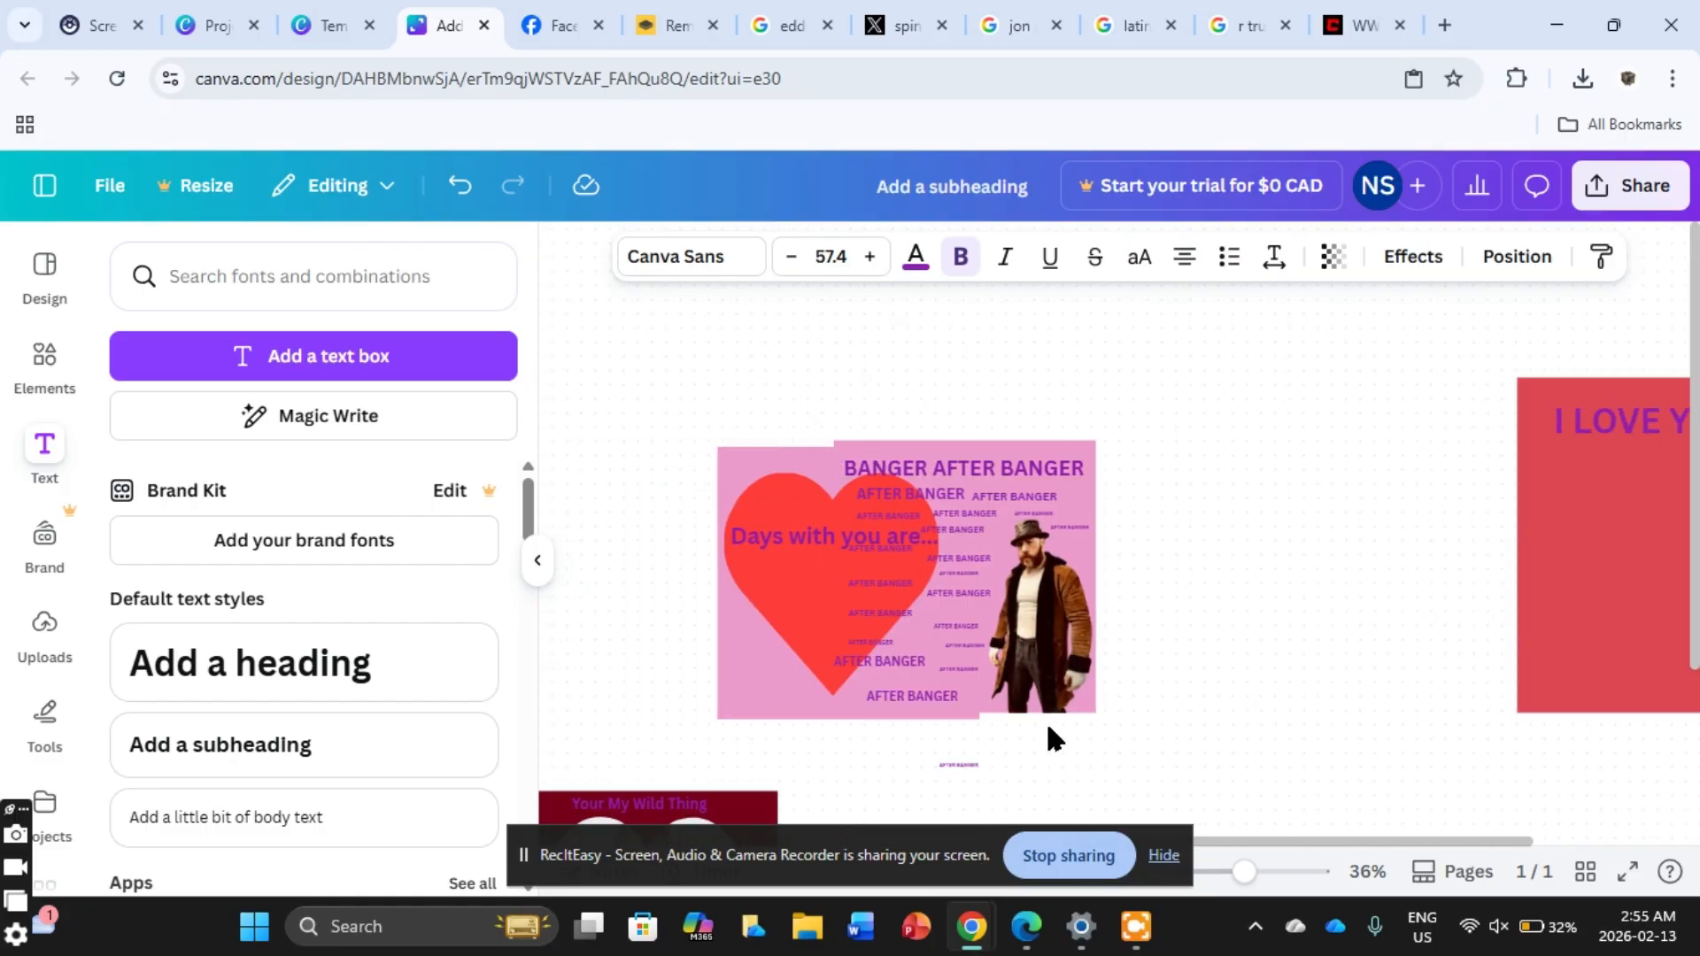
Step: Review the finished Valentine's cards across the canvas, ending at the red "AND THATS THE TRUTH" card
scroll(617, 639, "down", 5)
scroll(617, 640, "left", 2)
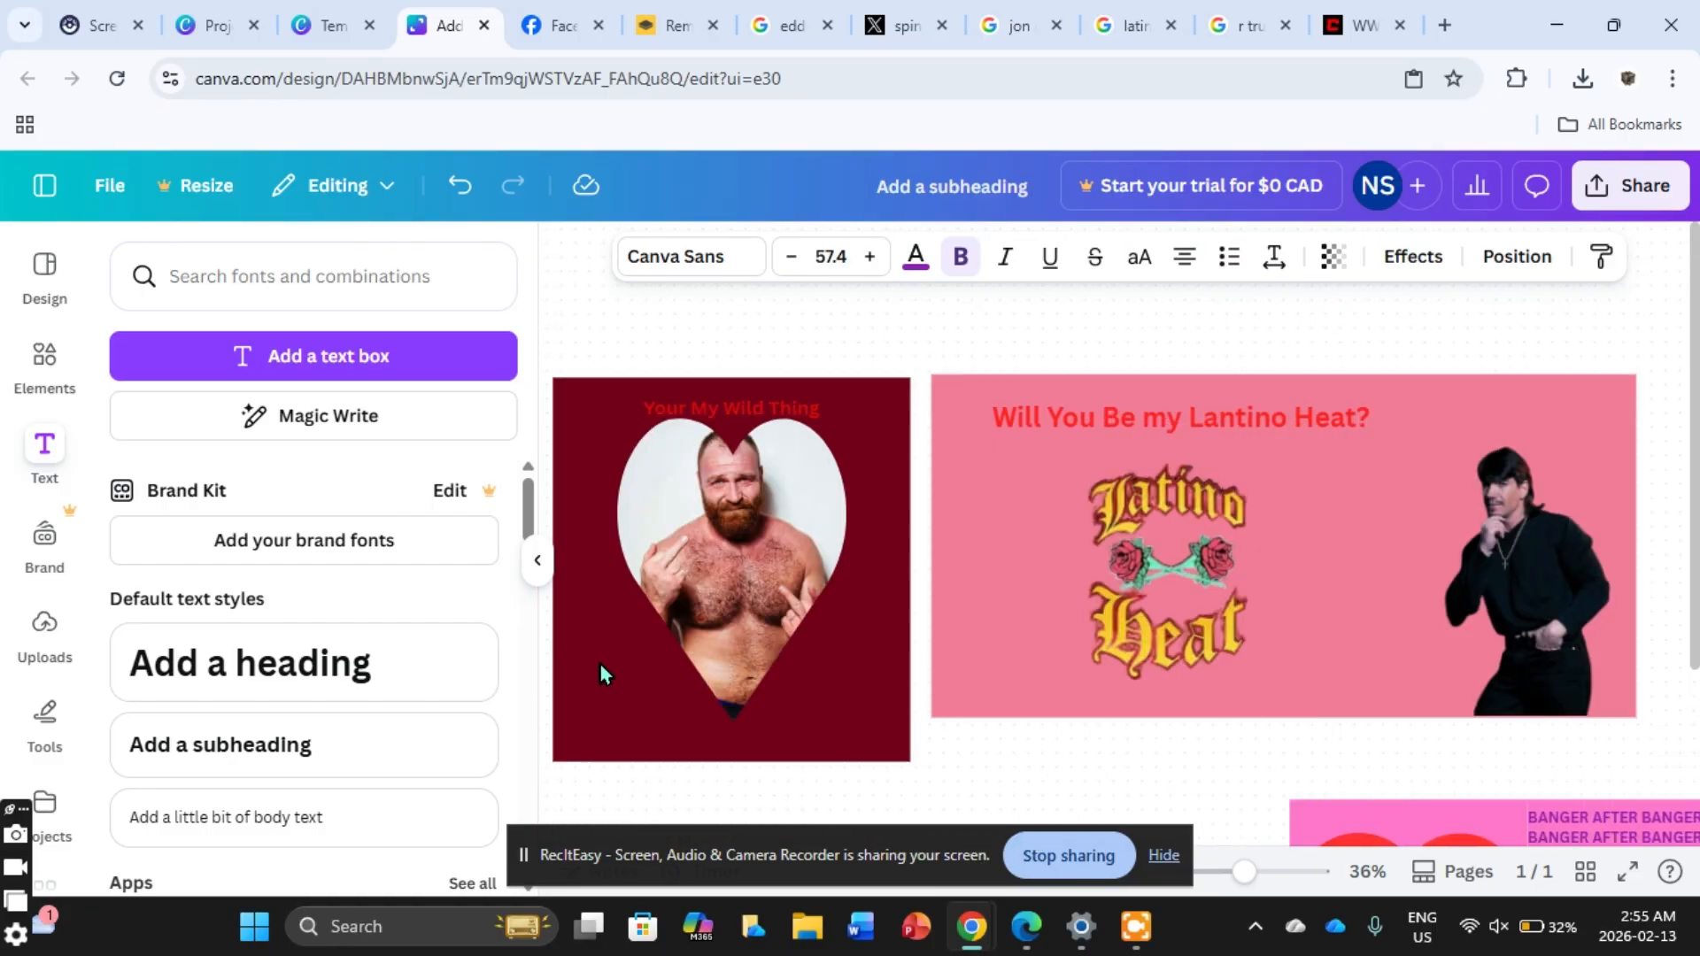
scroll(624, 666, "right", 2)
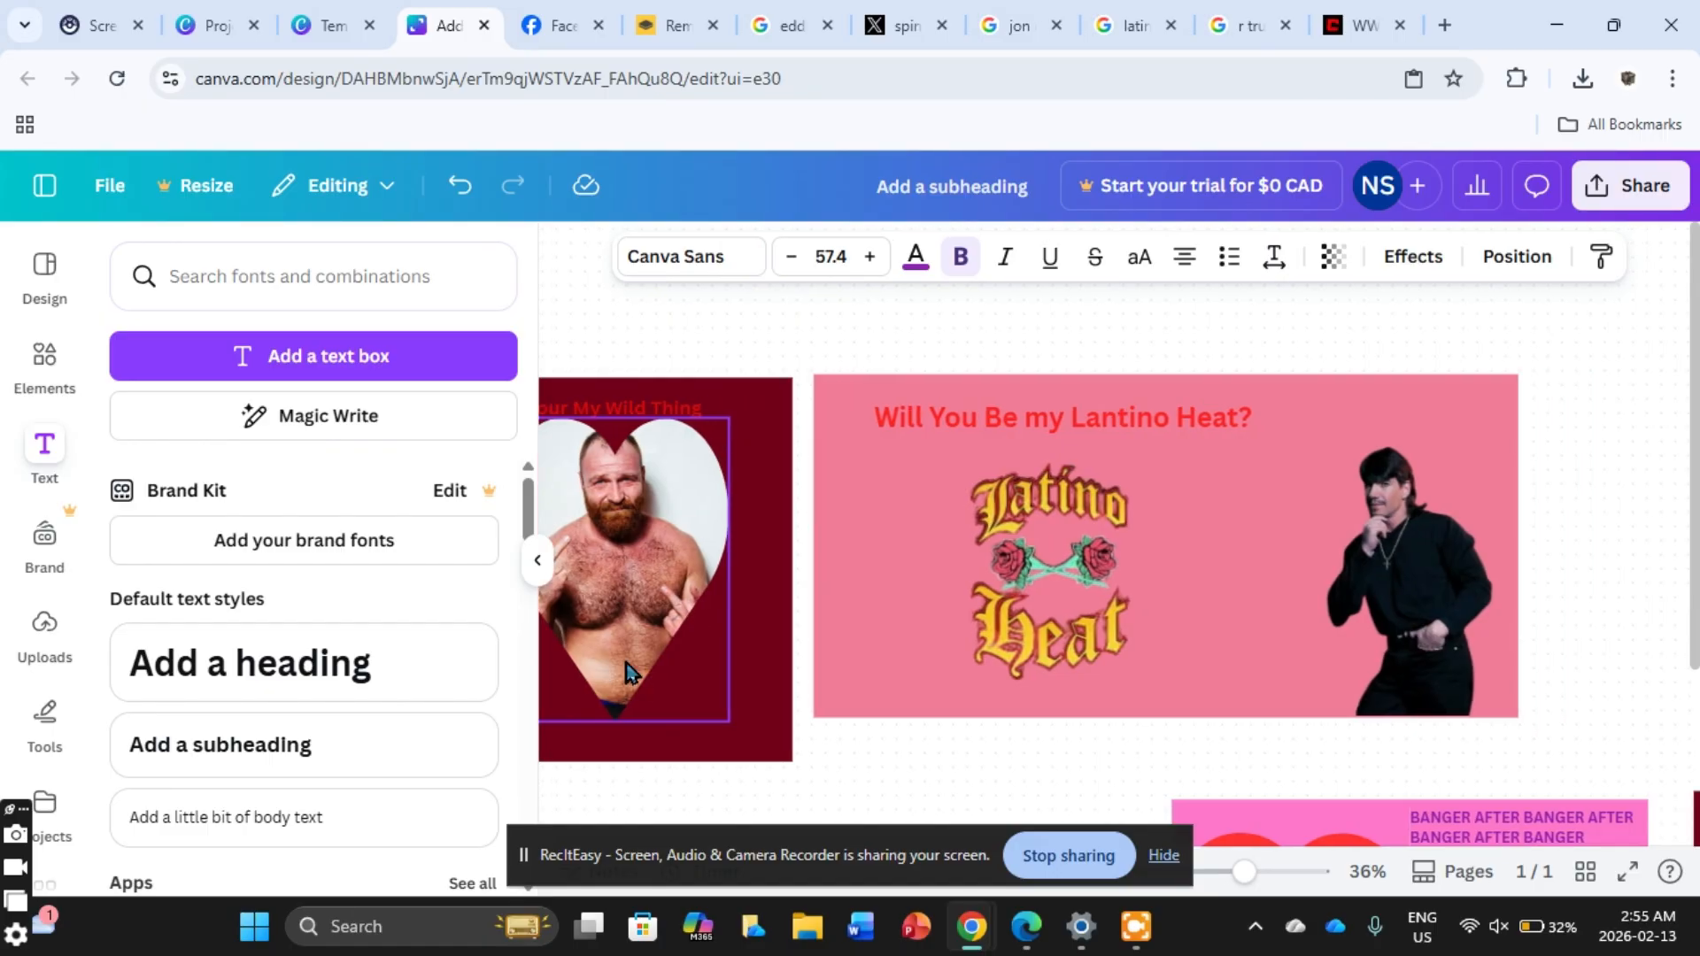
scroll(627, 670, "right", 10)
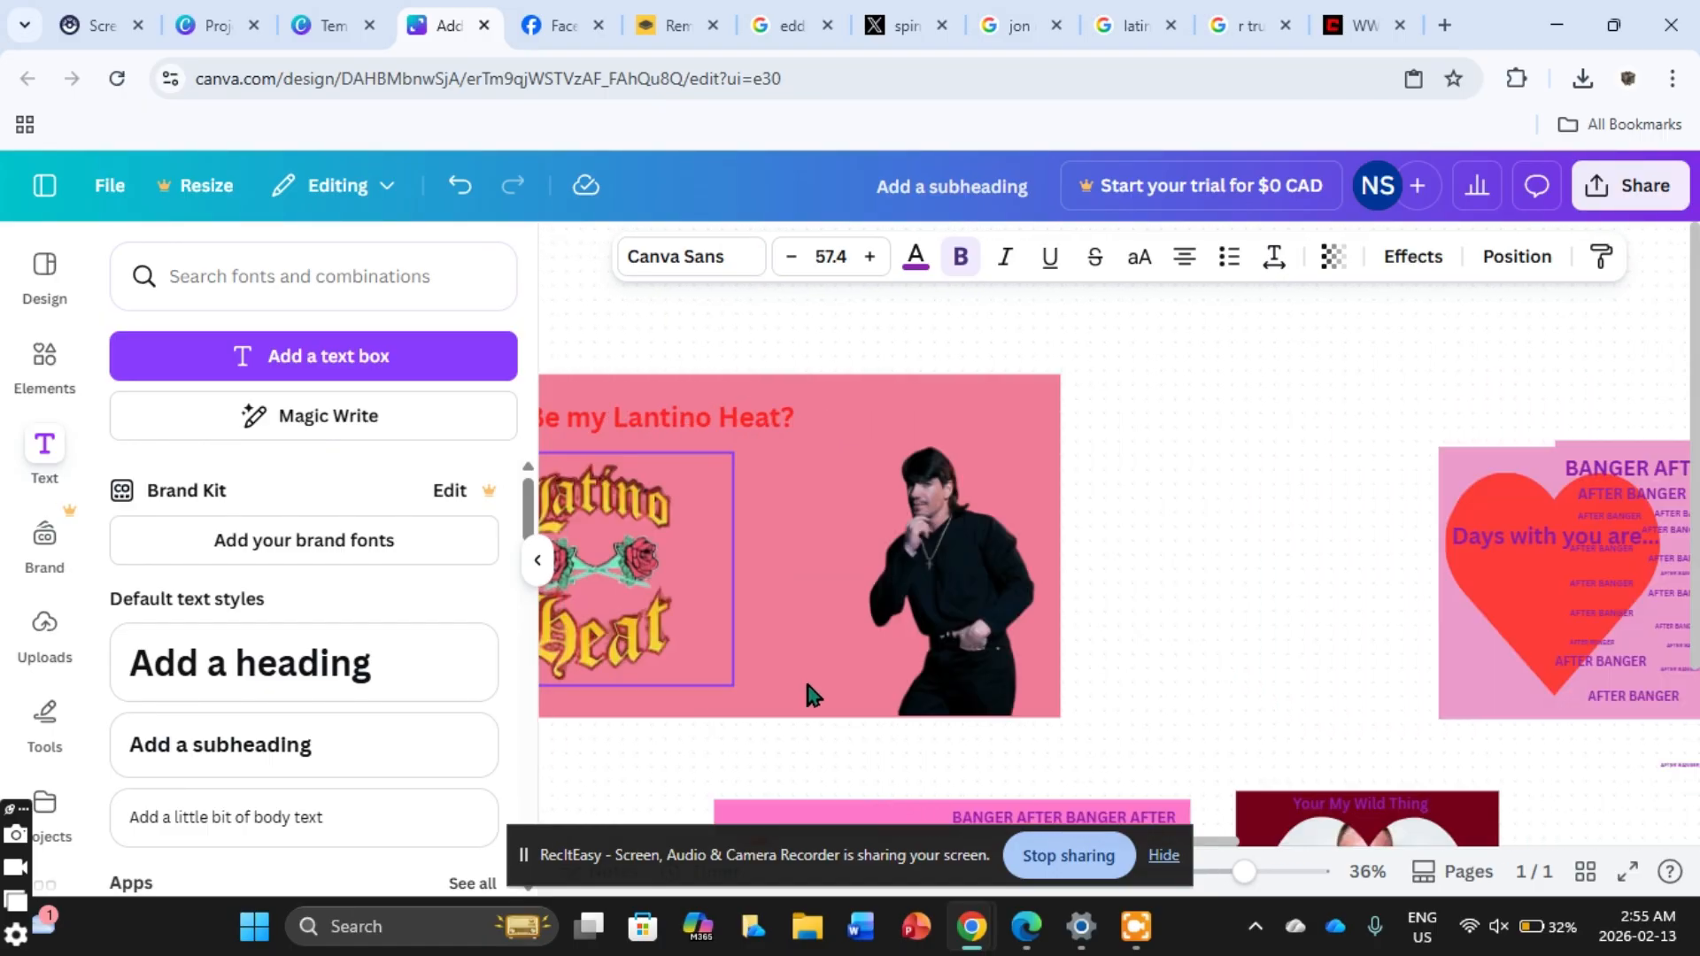
scroll(952, 699, "right", 12)
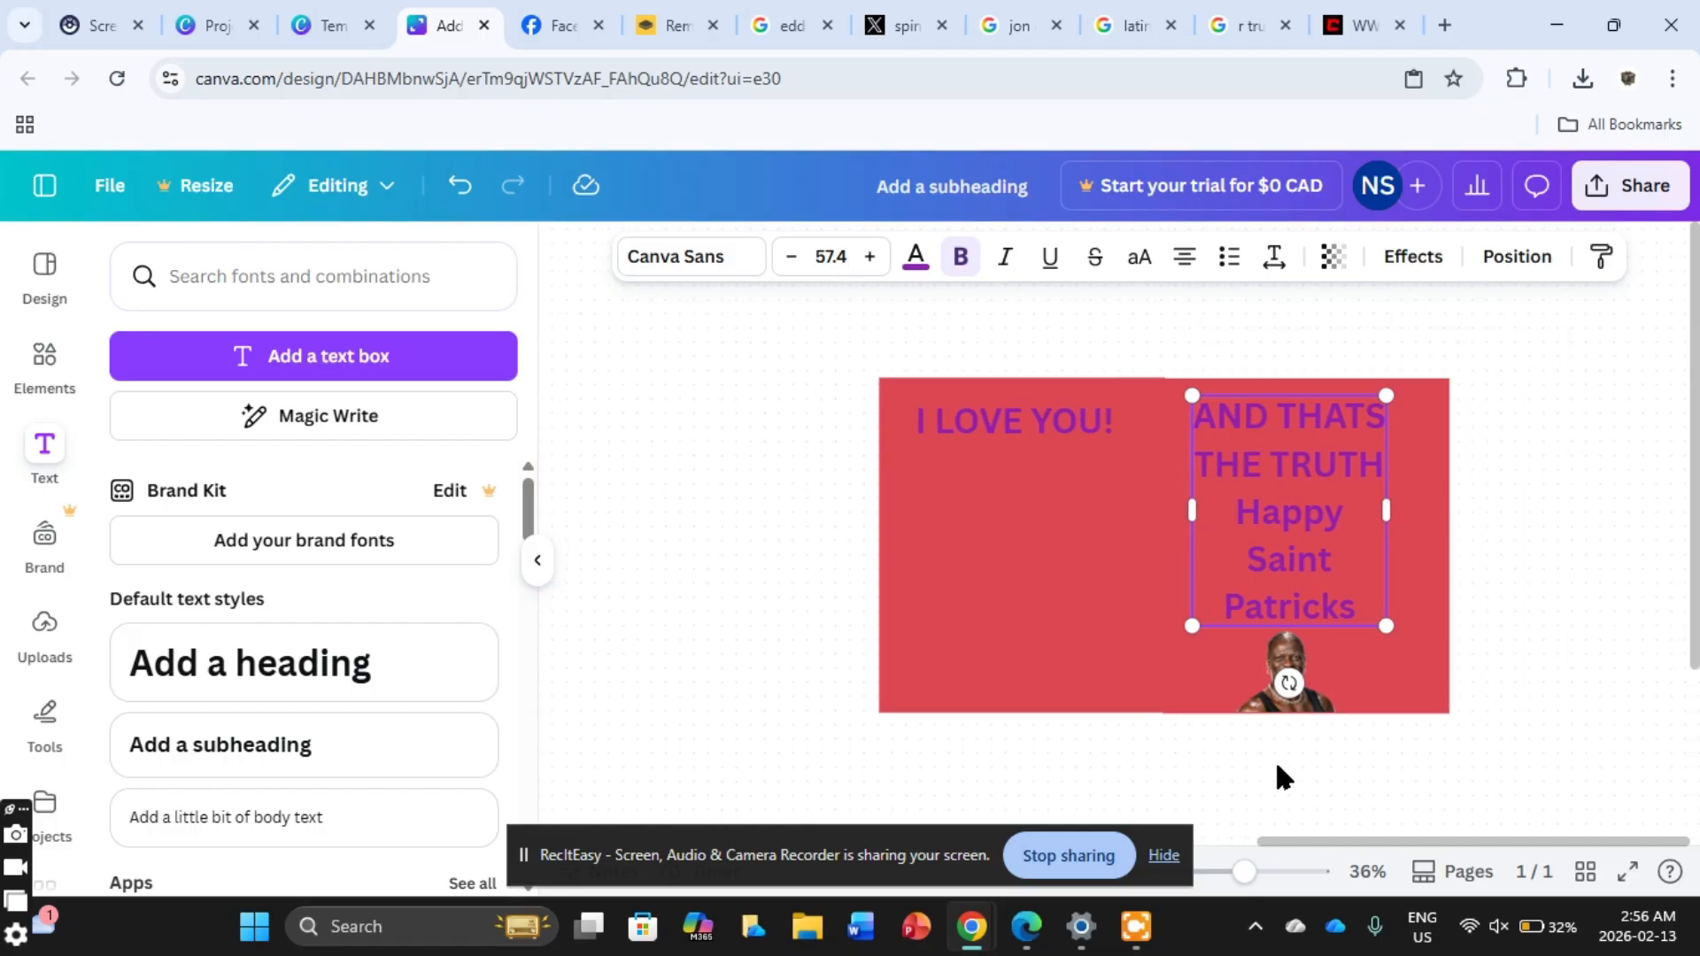
scroll(1295, 779, "right", 1)
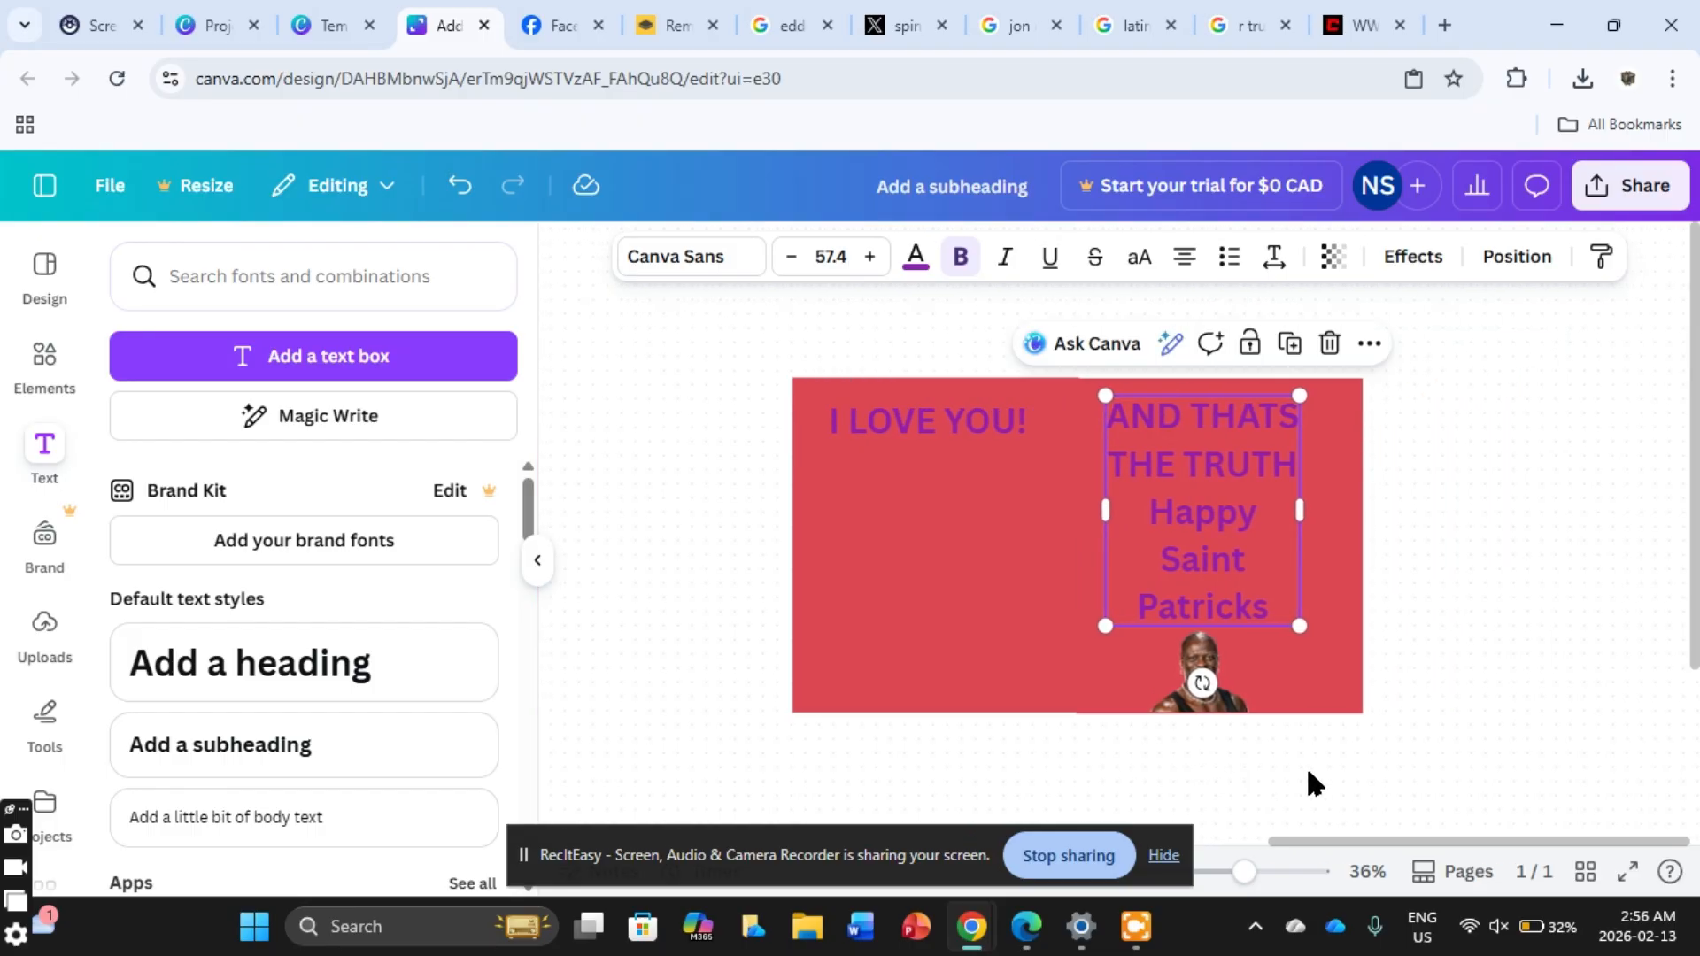
left_click(1308, 772)
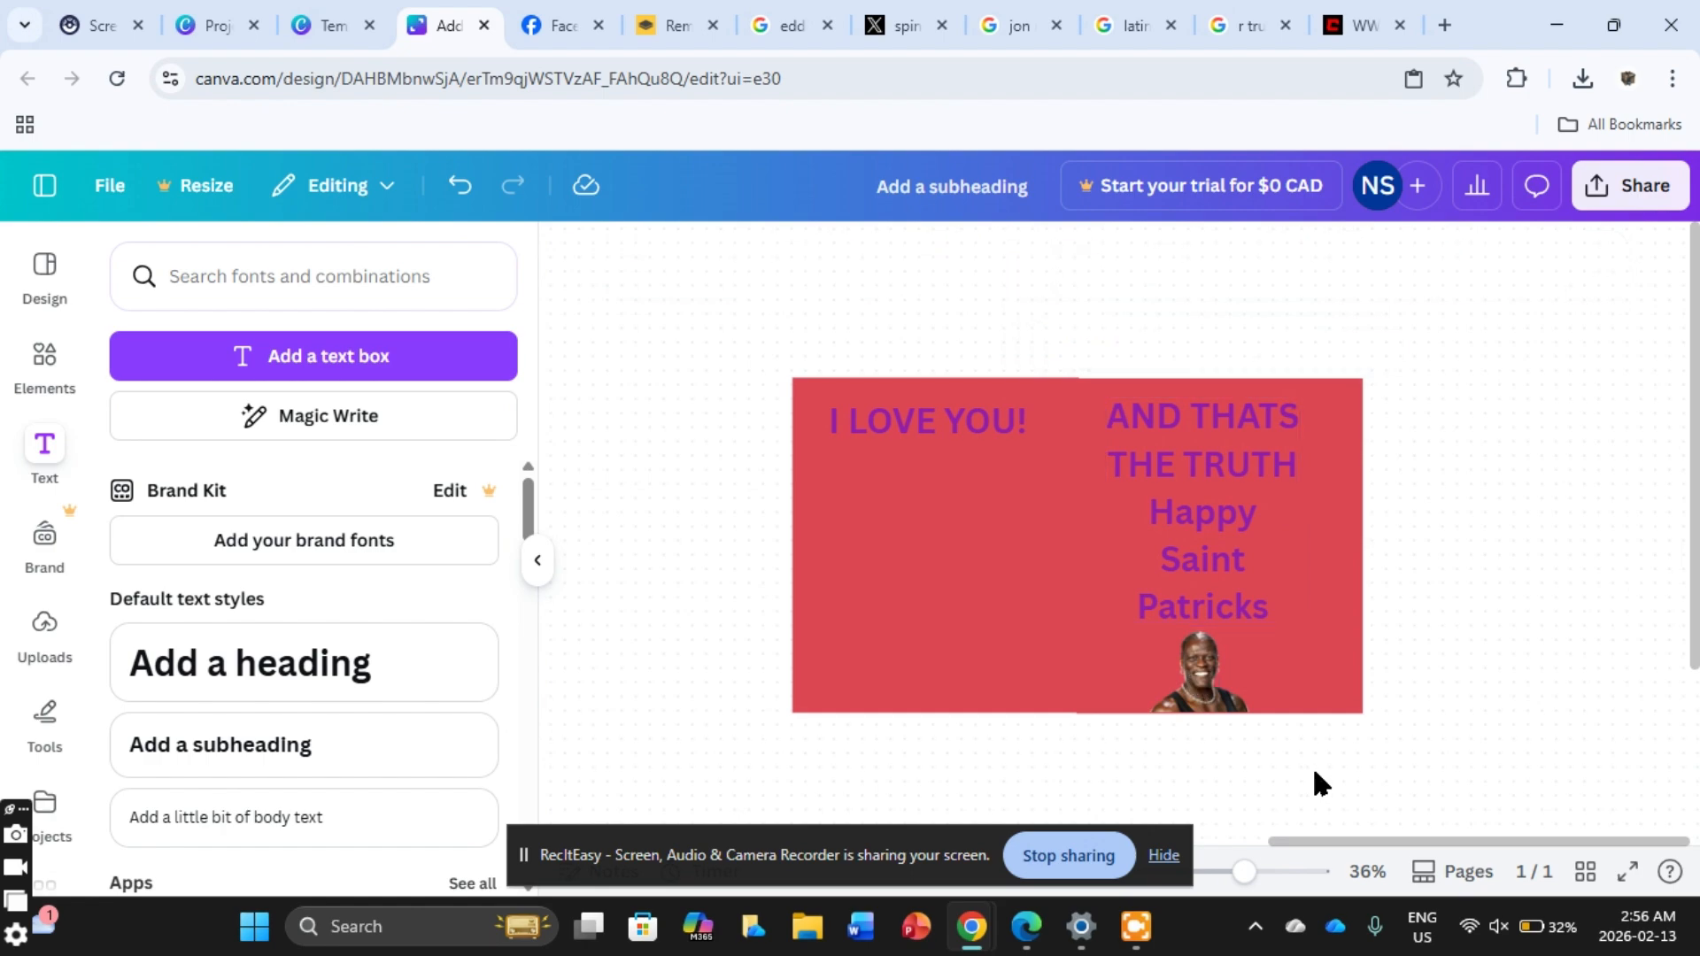
Step: Nudge the R-Truth portrait slightly to the right beneath "Patricks" and deselect it
left_click(1231, 697)
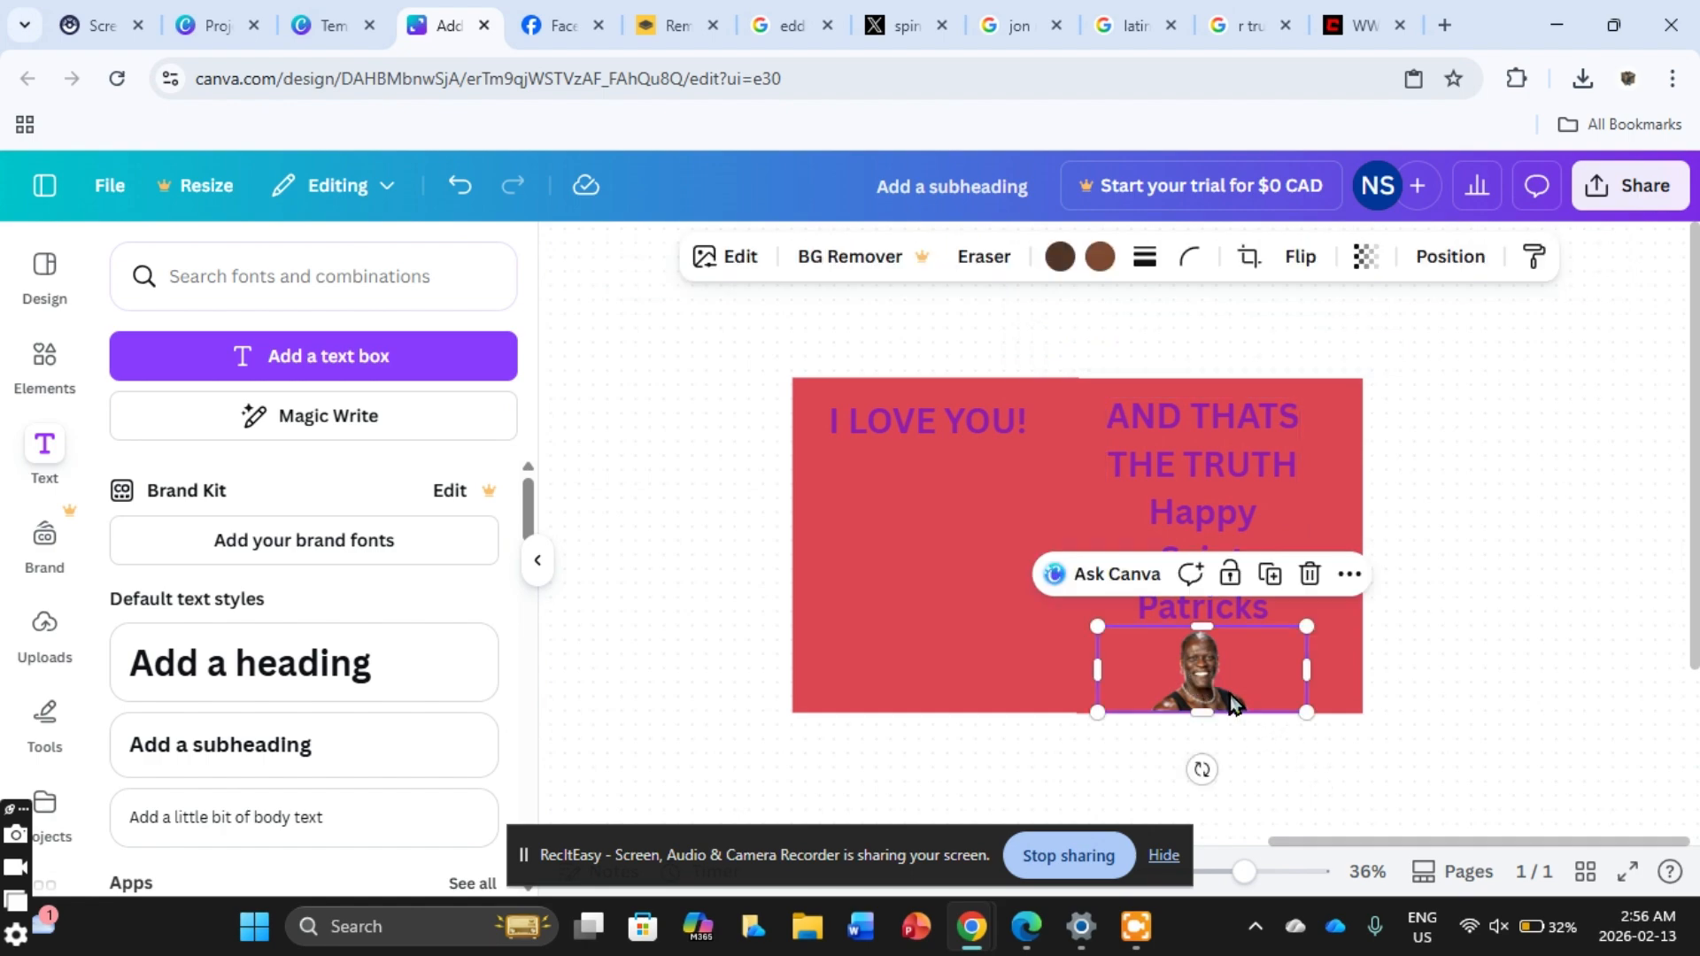
left_click_drag(1230, 698, 1233, 704)
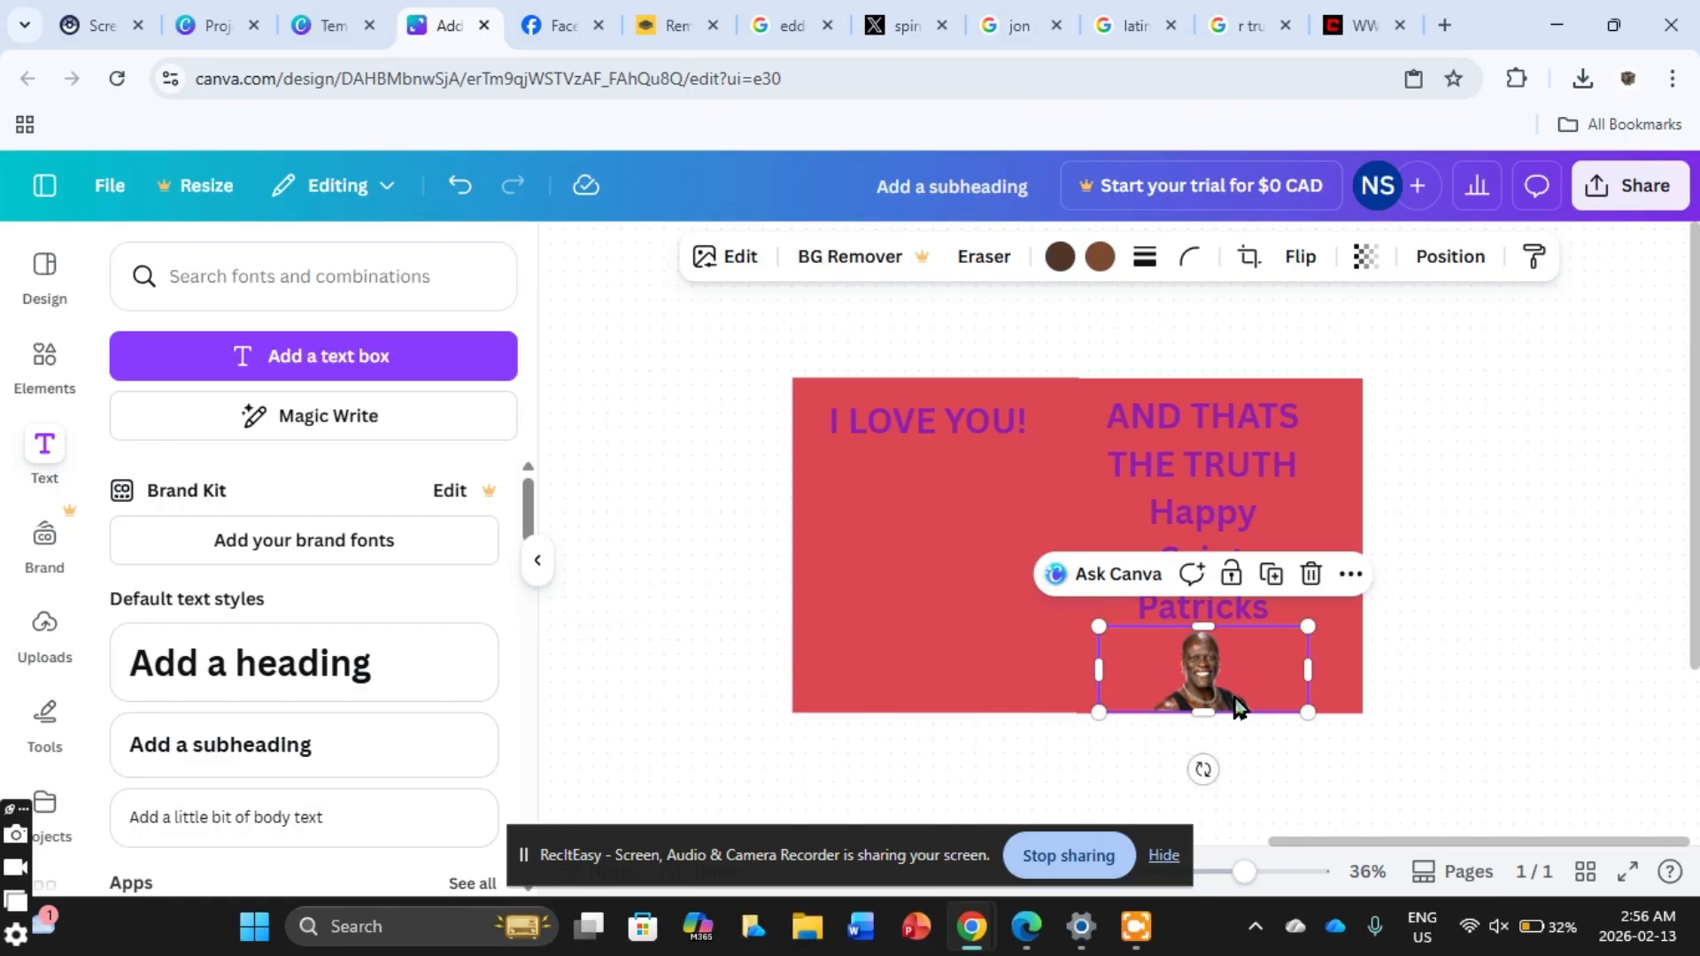
left_click(1233, 742)
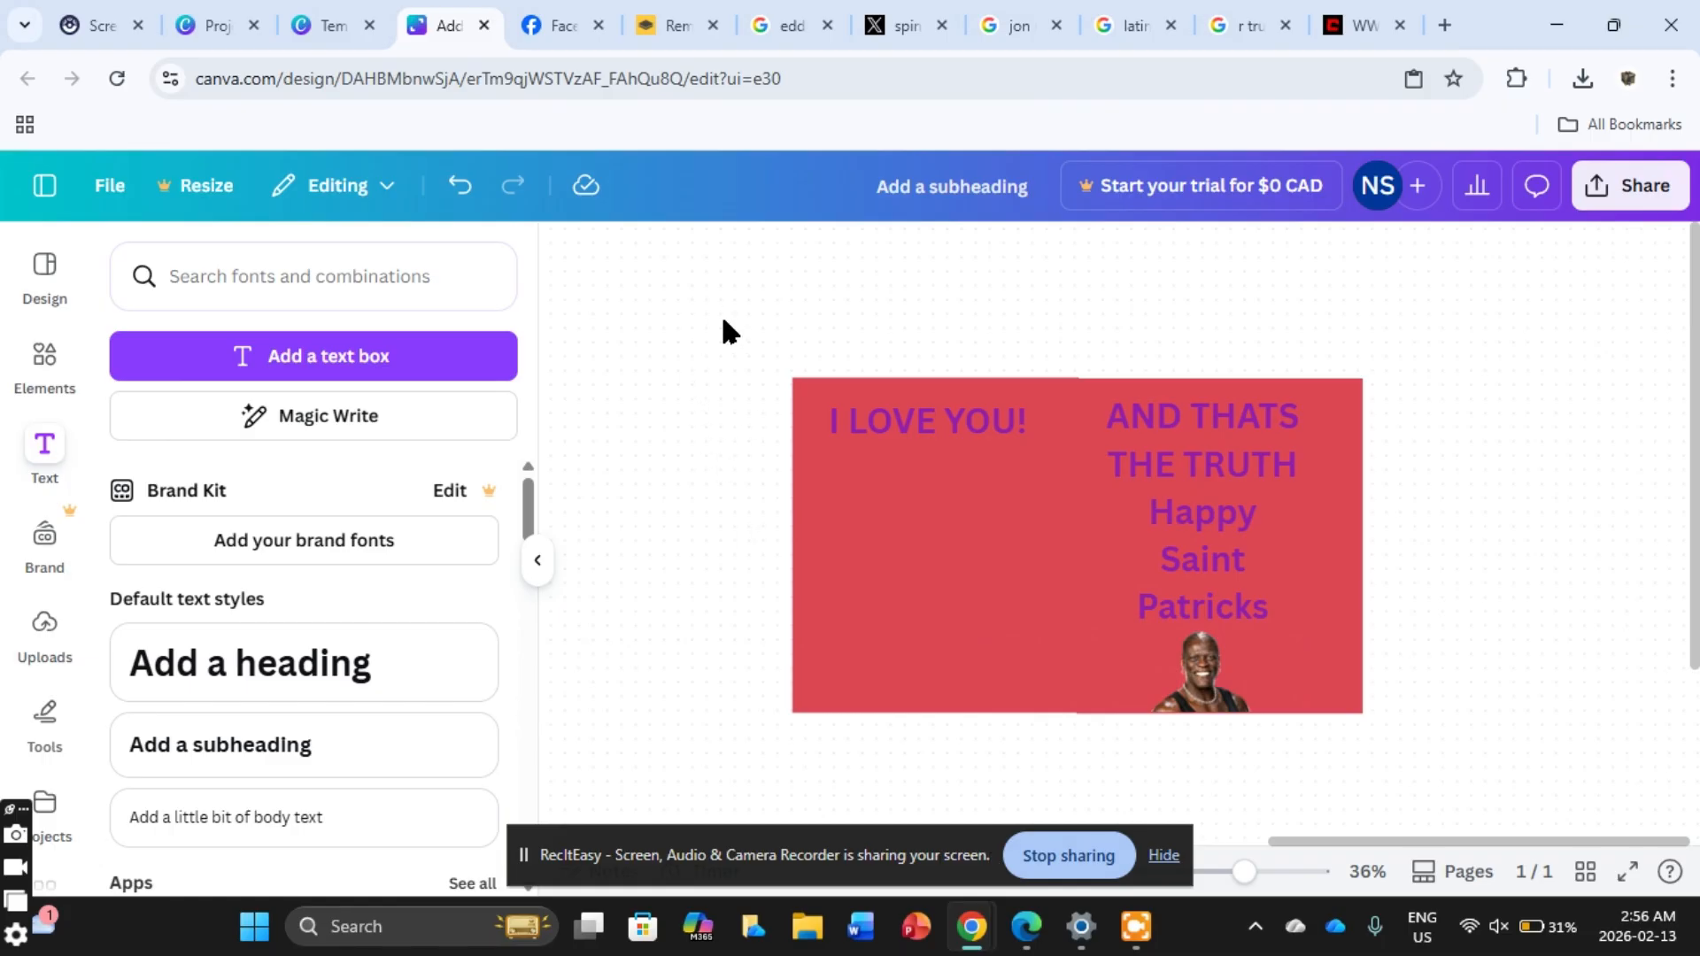
Step: Select every element of the red two-panel card and move them together left and slightly up, onto the pink "BANGER AFTER BANGER" card
left_click_drag(763, 345, 1387, 726)
left_click_drag(1279, 703, 523, 567)
left_click(538, 559)
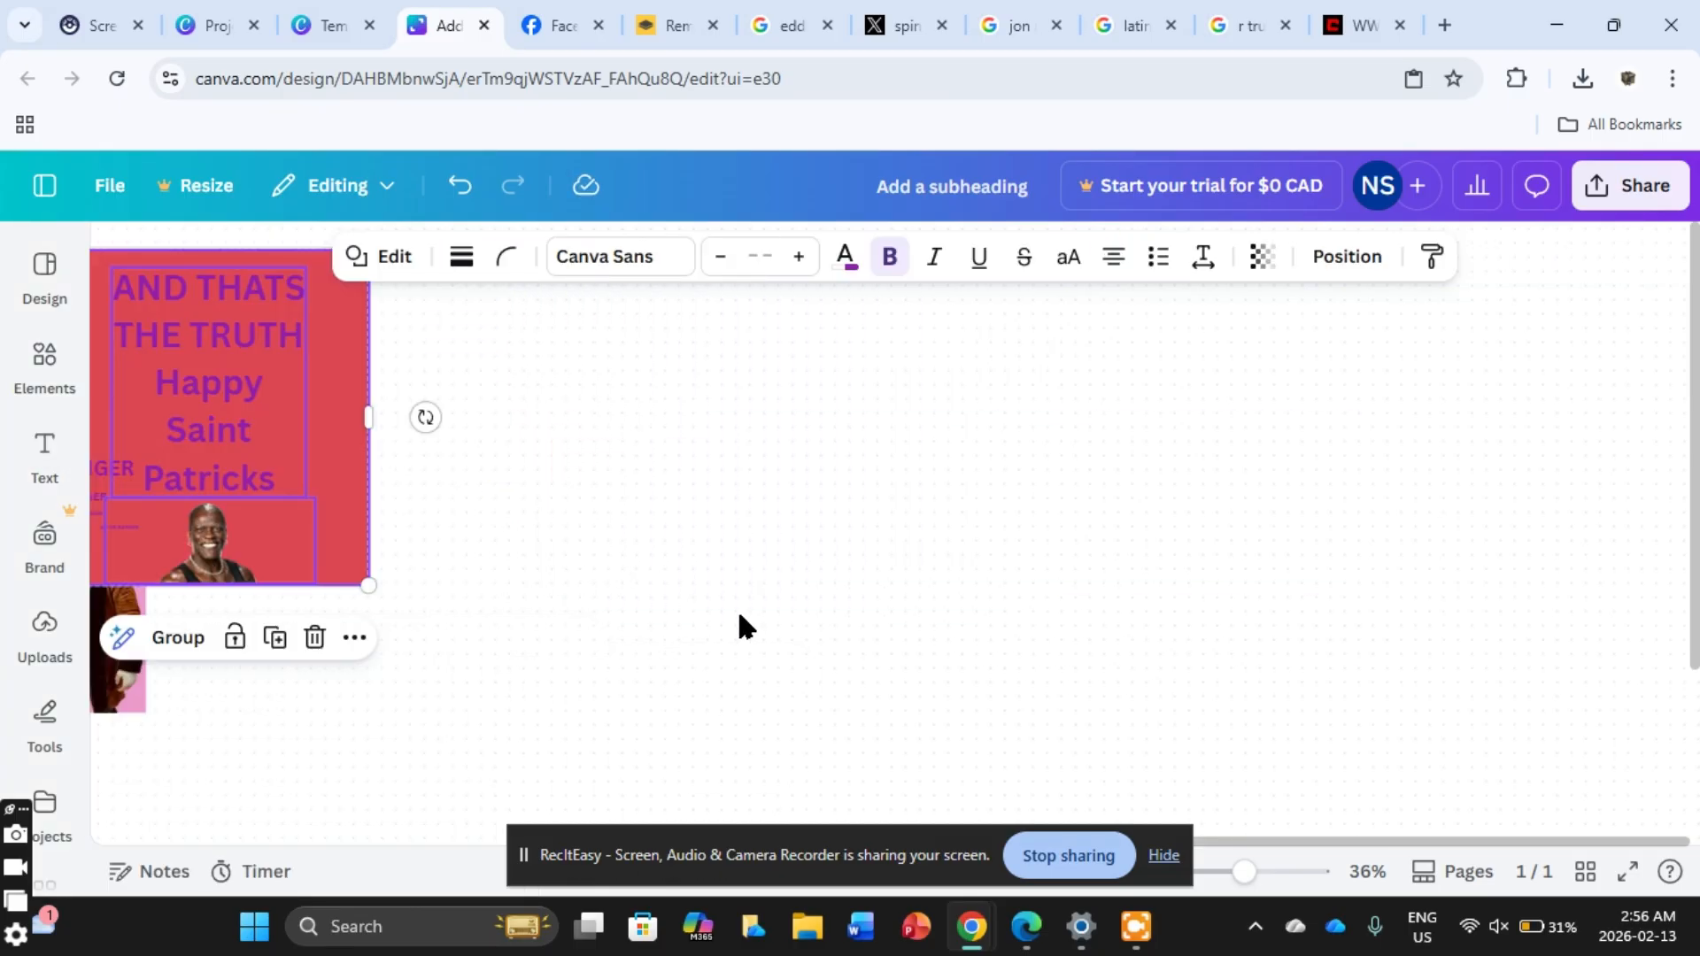
left_click(911, 679)
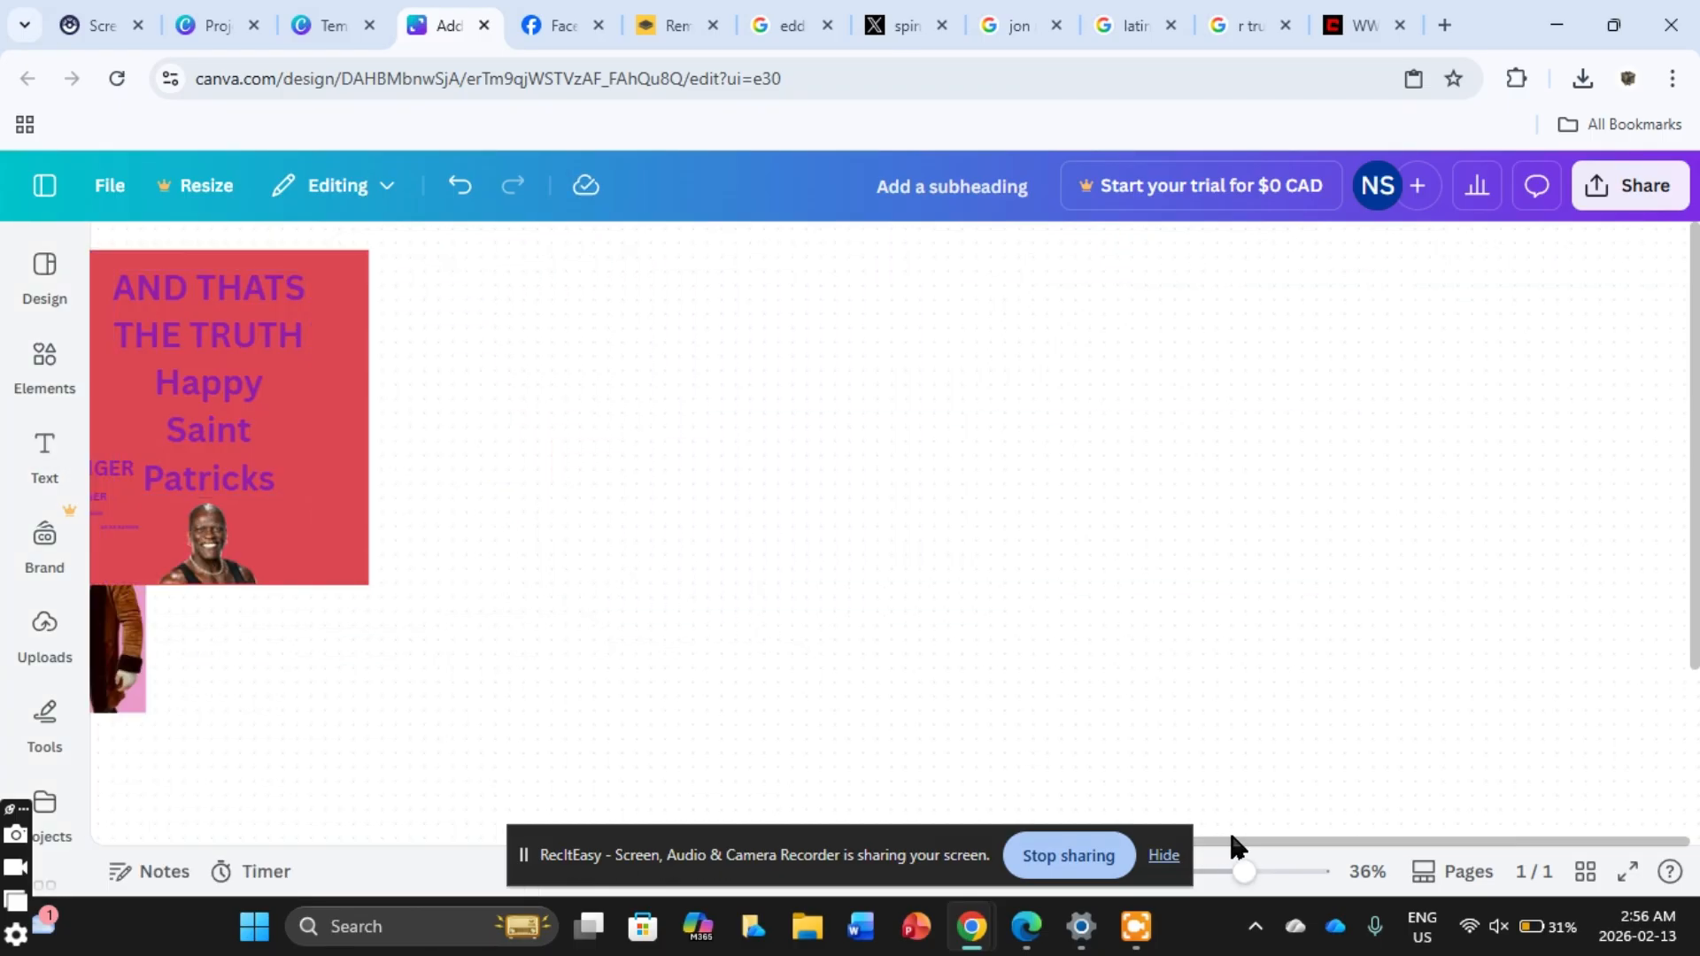
Step: Add a rounded square shape on the empty canvas area to the right of the red card
left_click_drag(1269, 840, 1367, 781)
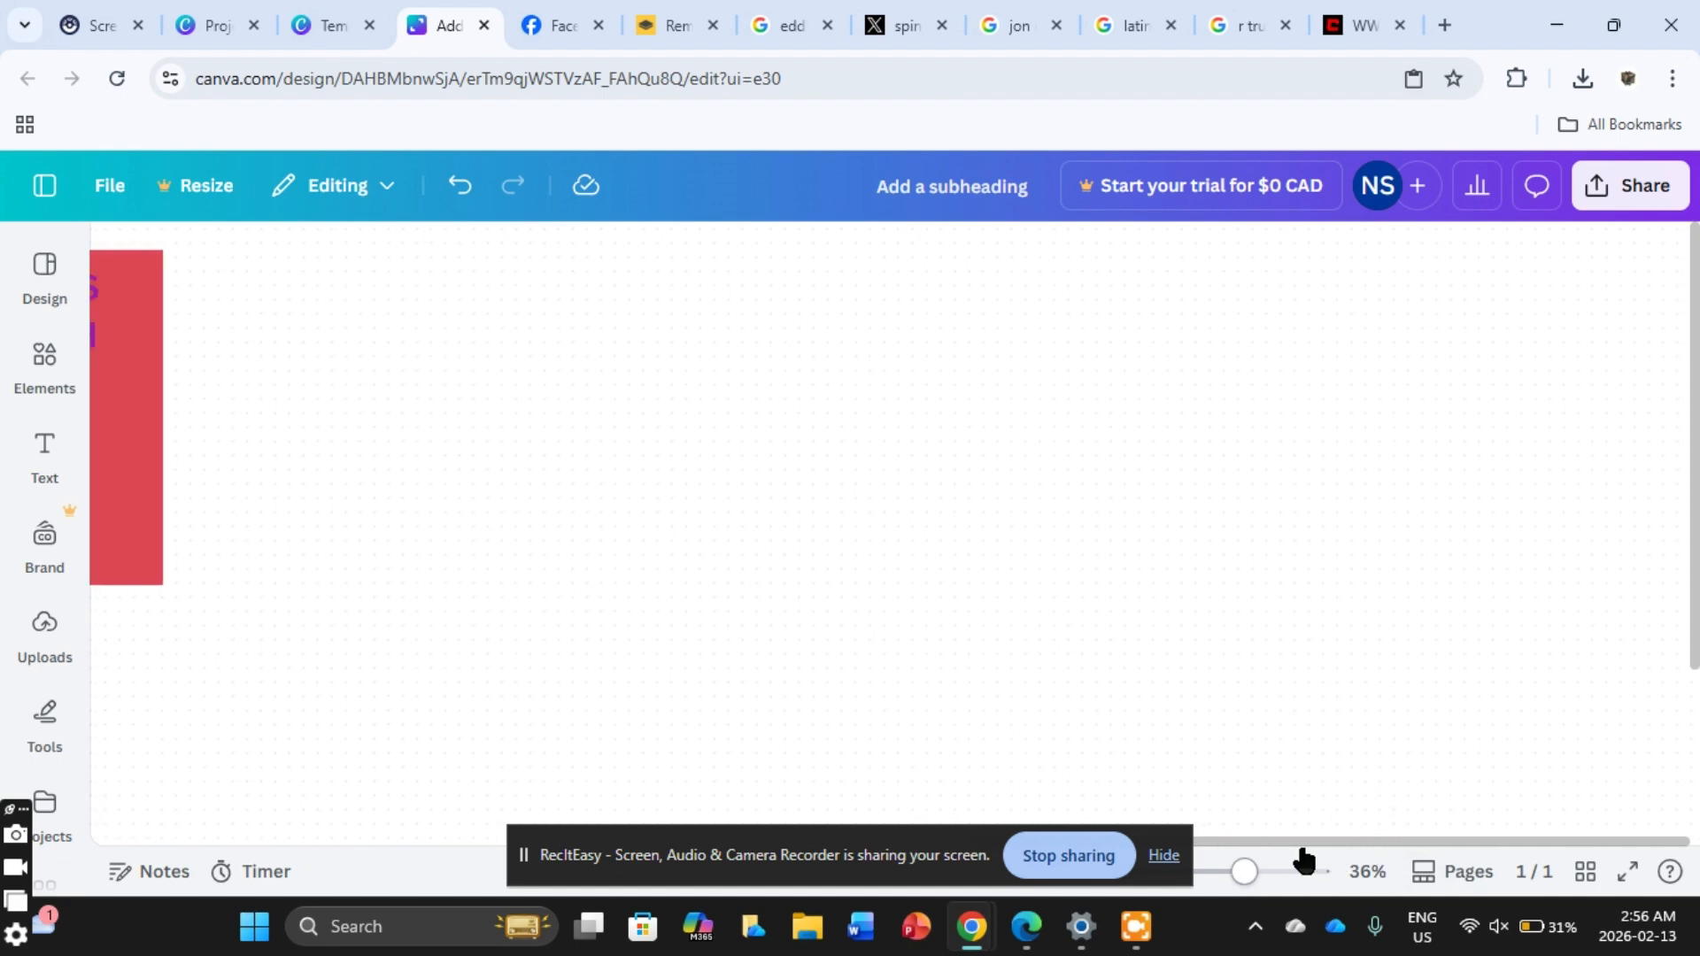
left_click_drag(1283, 849, 1392, 787)
left_click(29, 354)
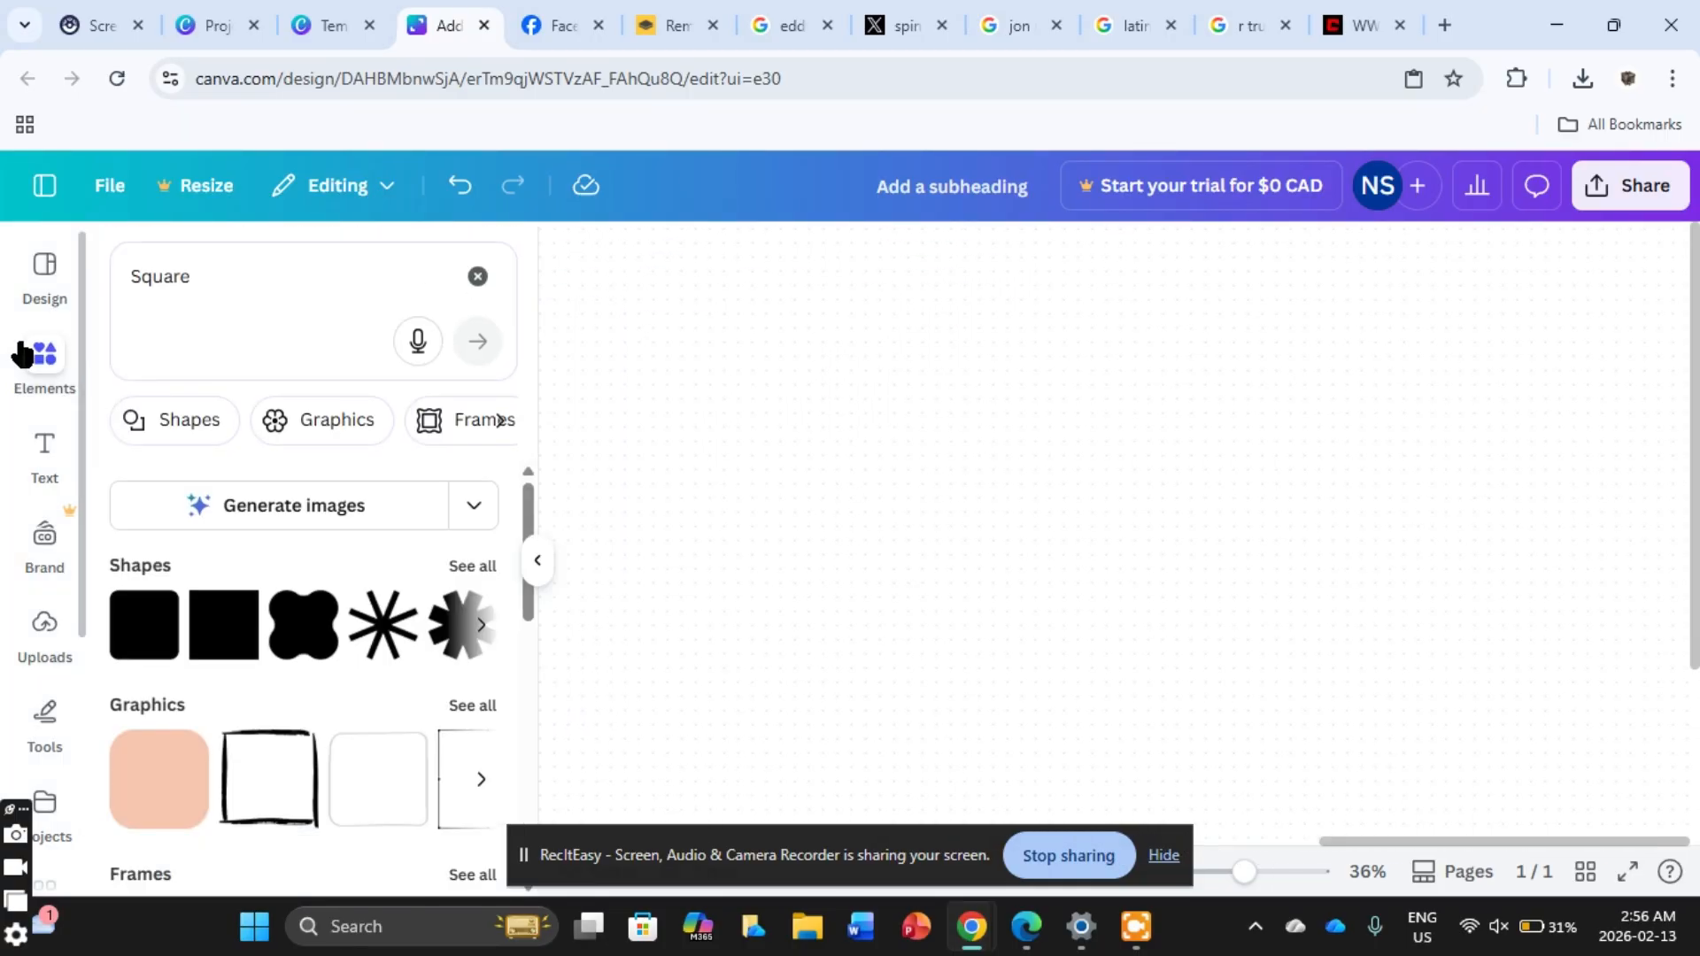
left_click(164, 648)
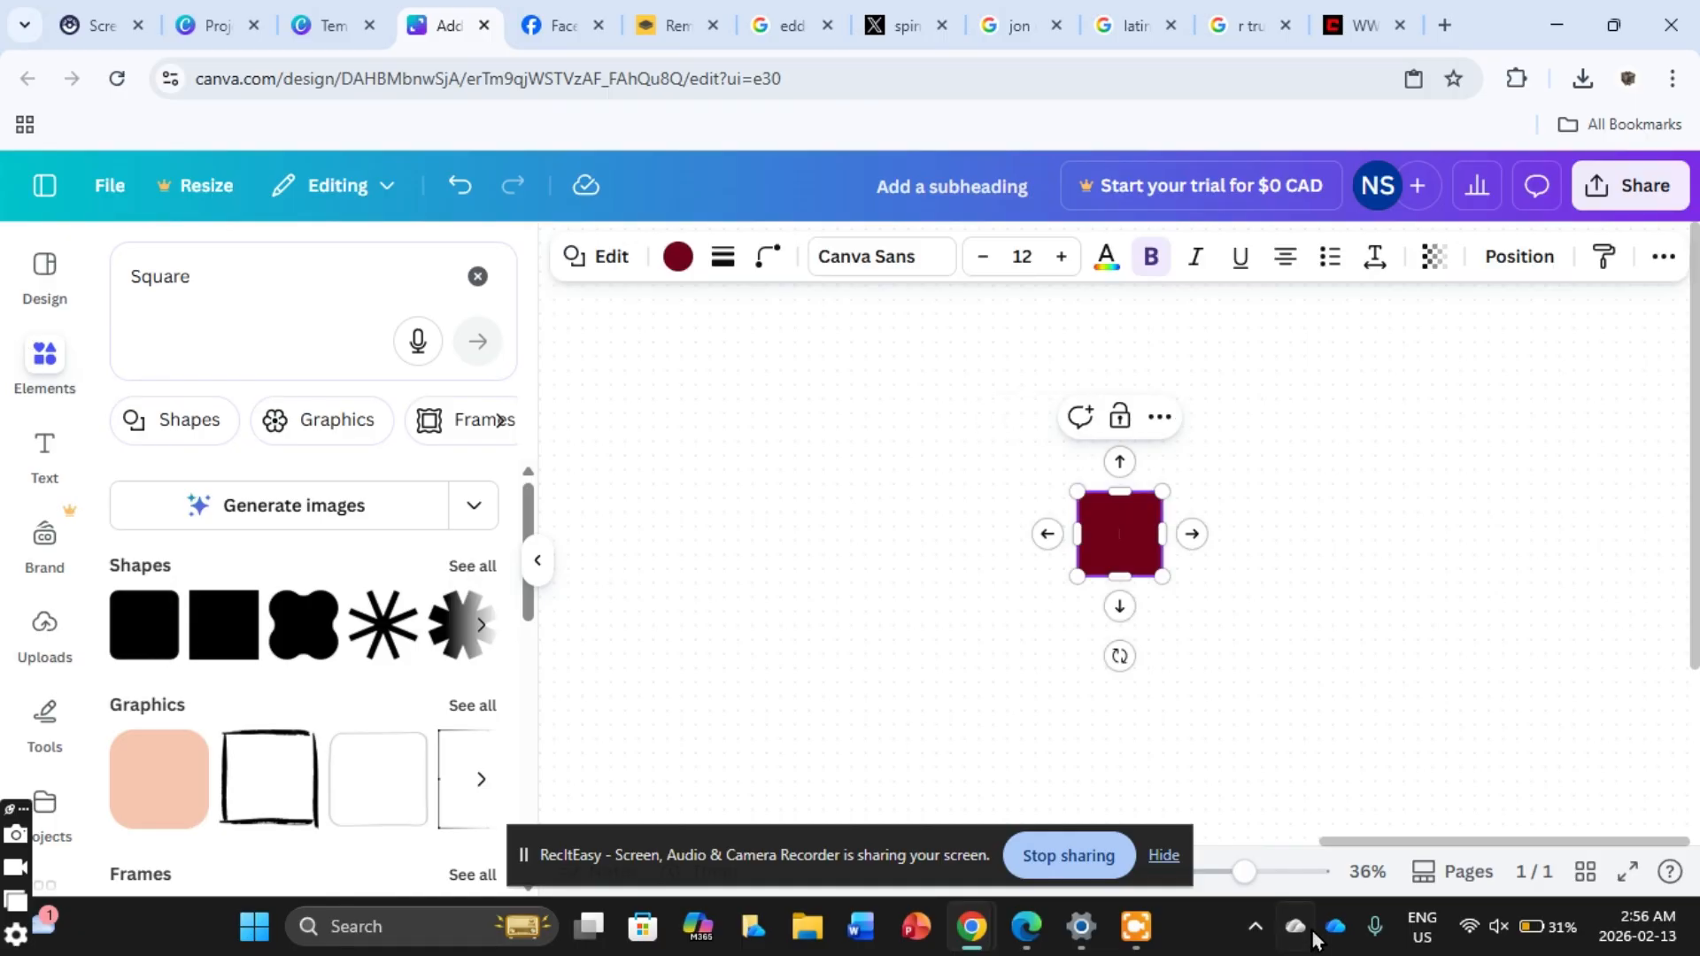
left_click(1156, 937)
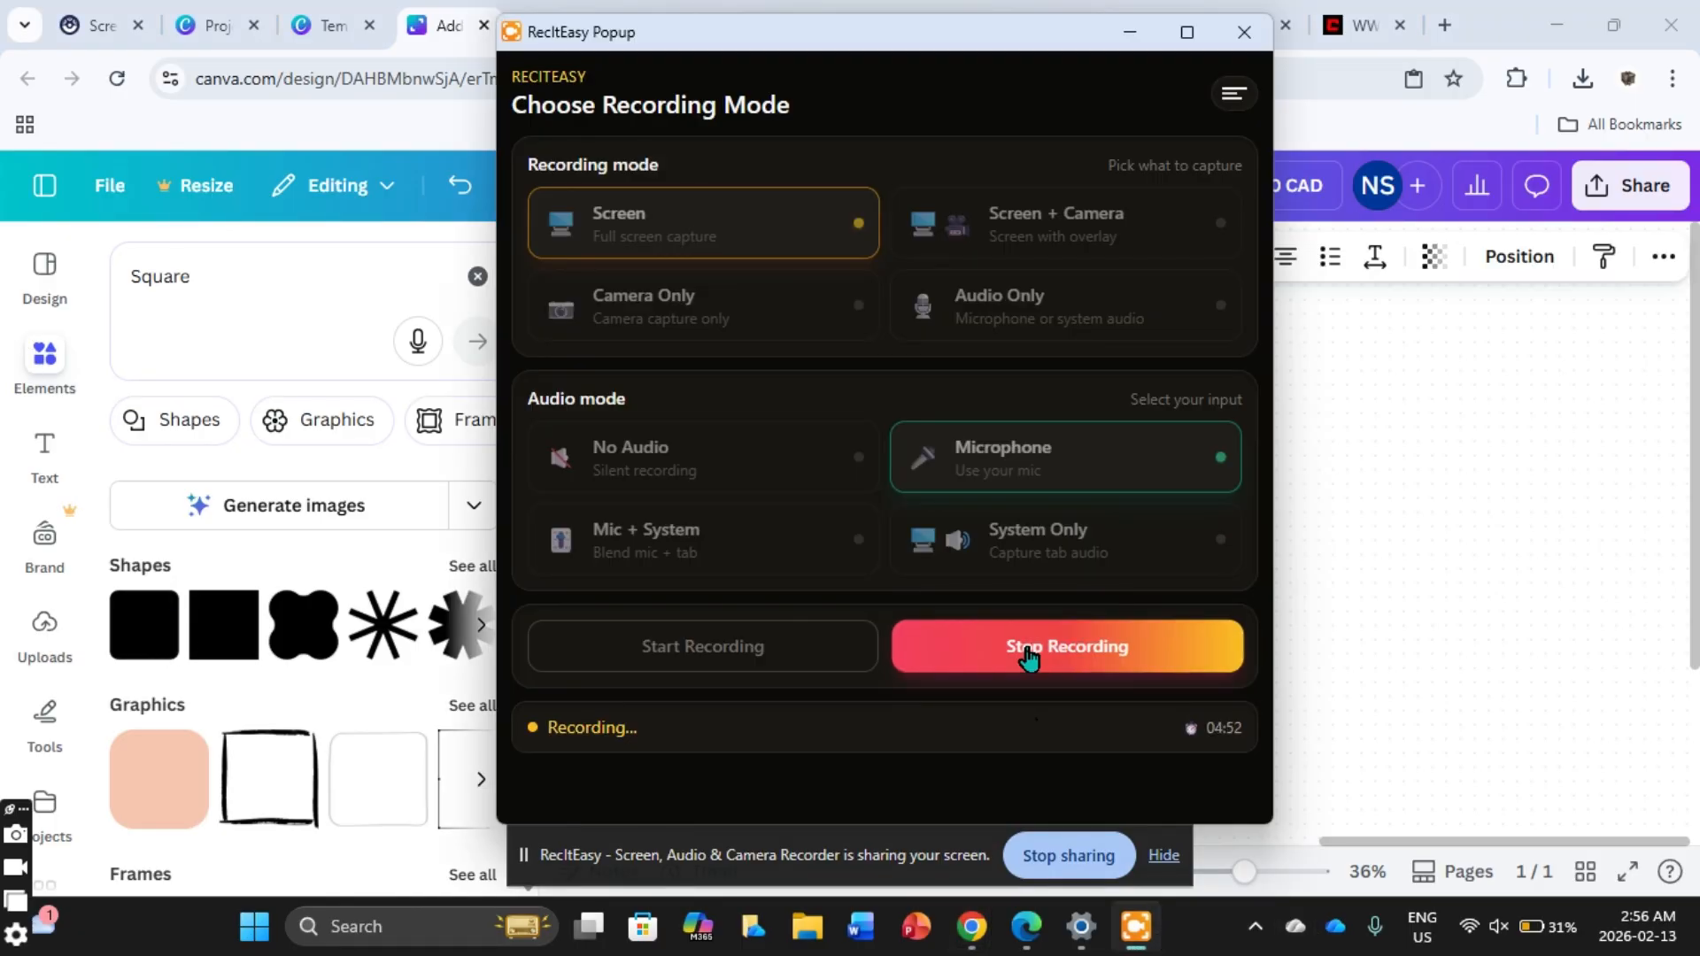
left_click(1355, 607)
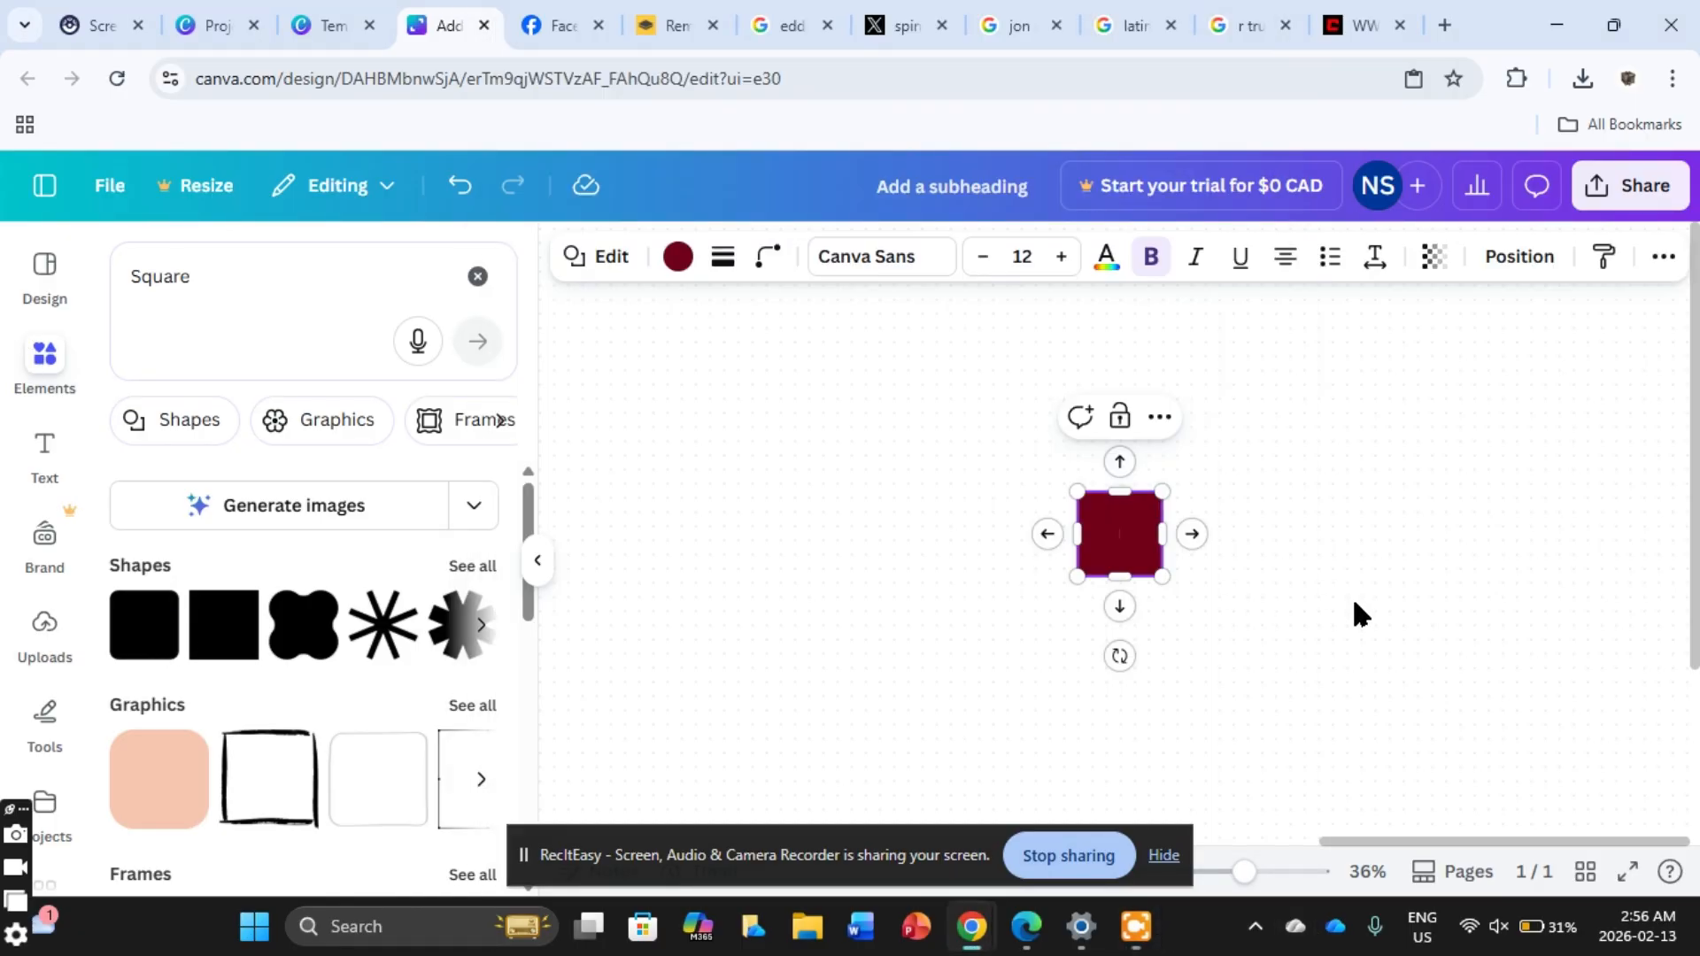
Step: Stretch the rounded square into a wide rectangle and move it higher on the canvas
left_click(1127, 534)
left_click_drag(1049, 592, 717, 749)
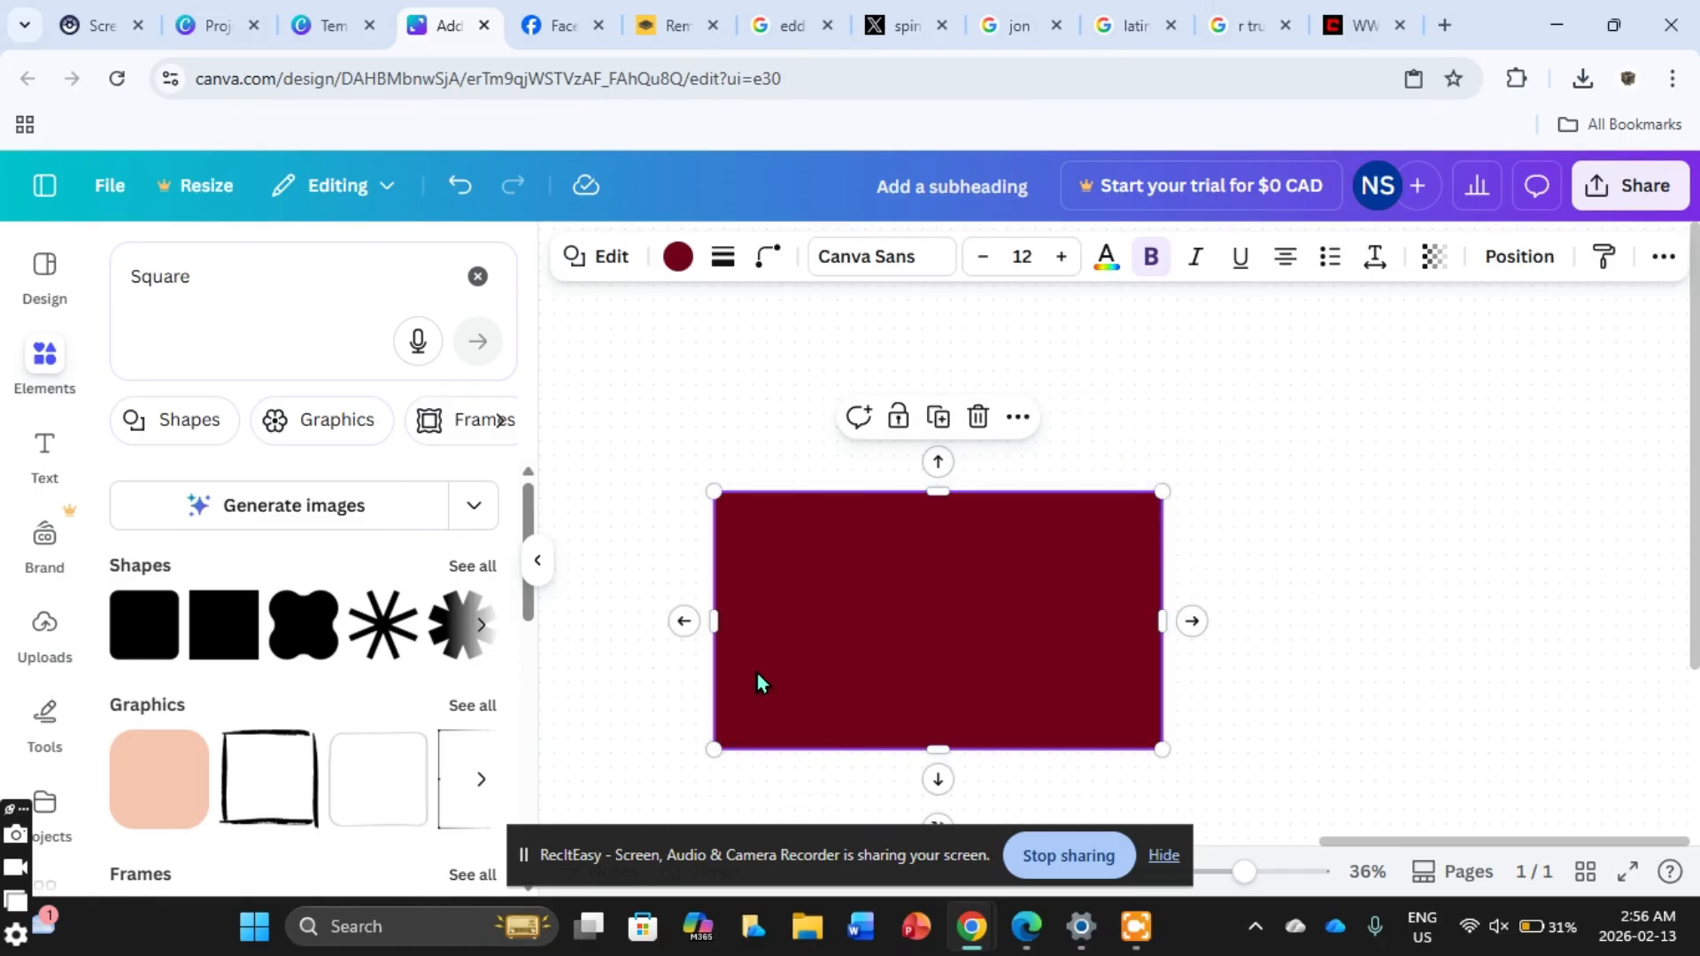
left_click_drag(757, 673, 773, 538)
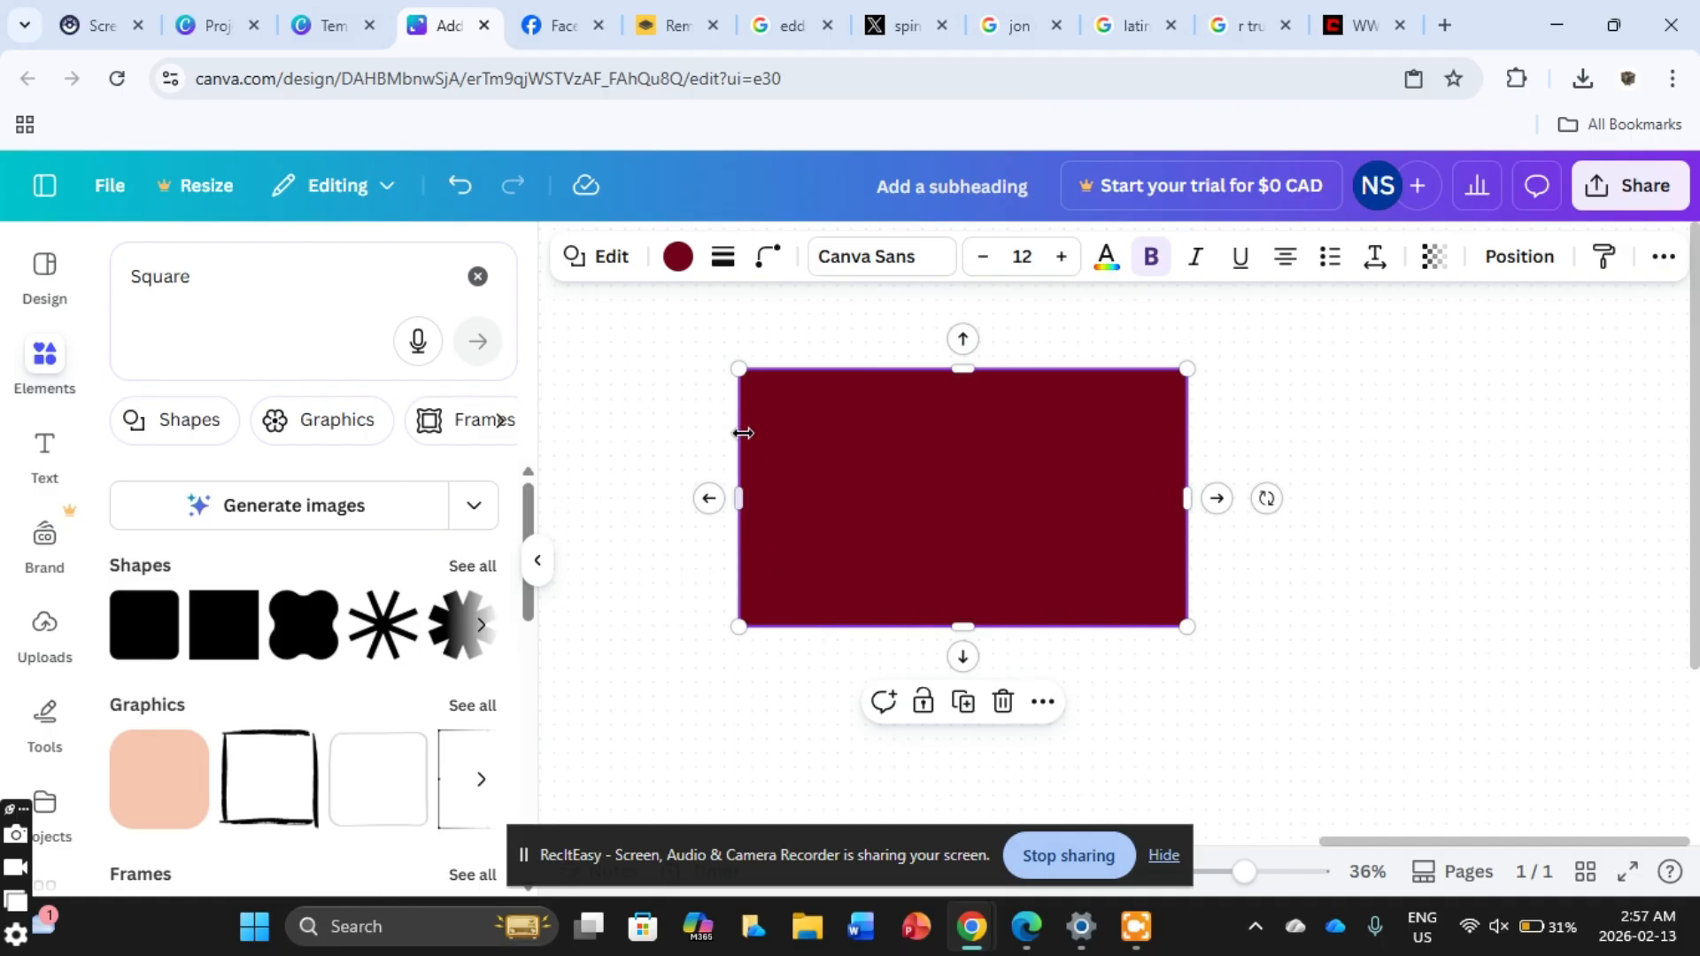
Step: Set the rectangle's fill to the custom solid colour #C84C6A
left_click(679, 259)
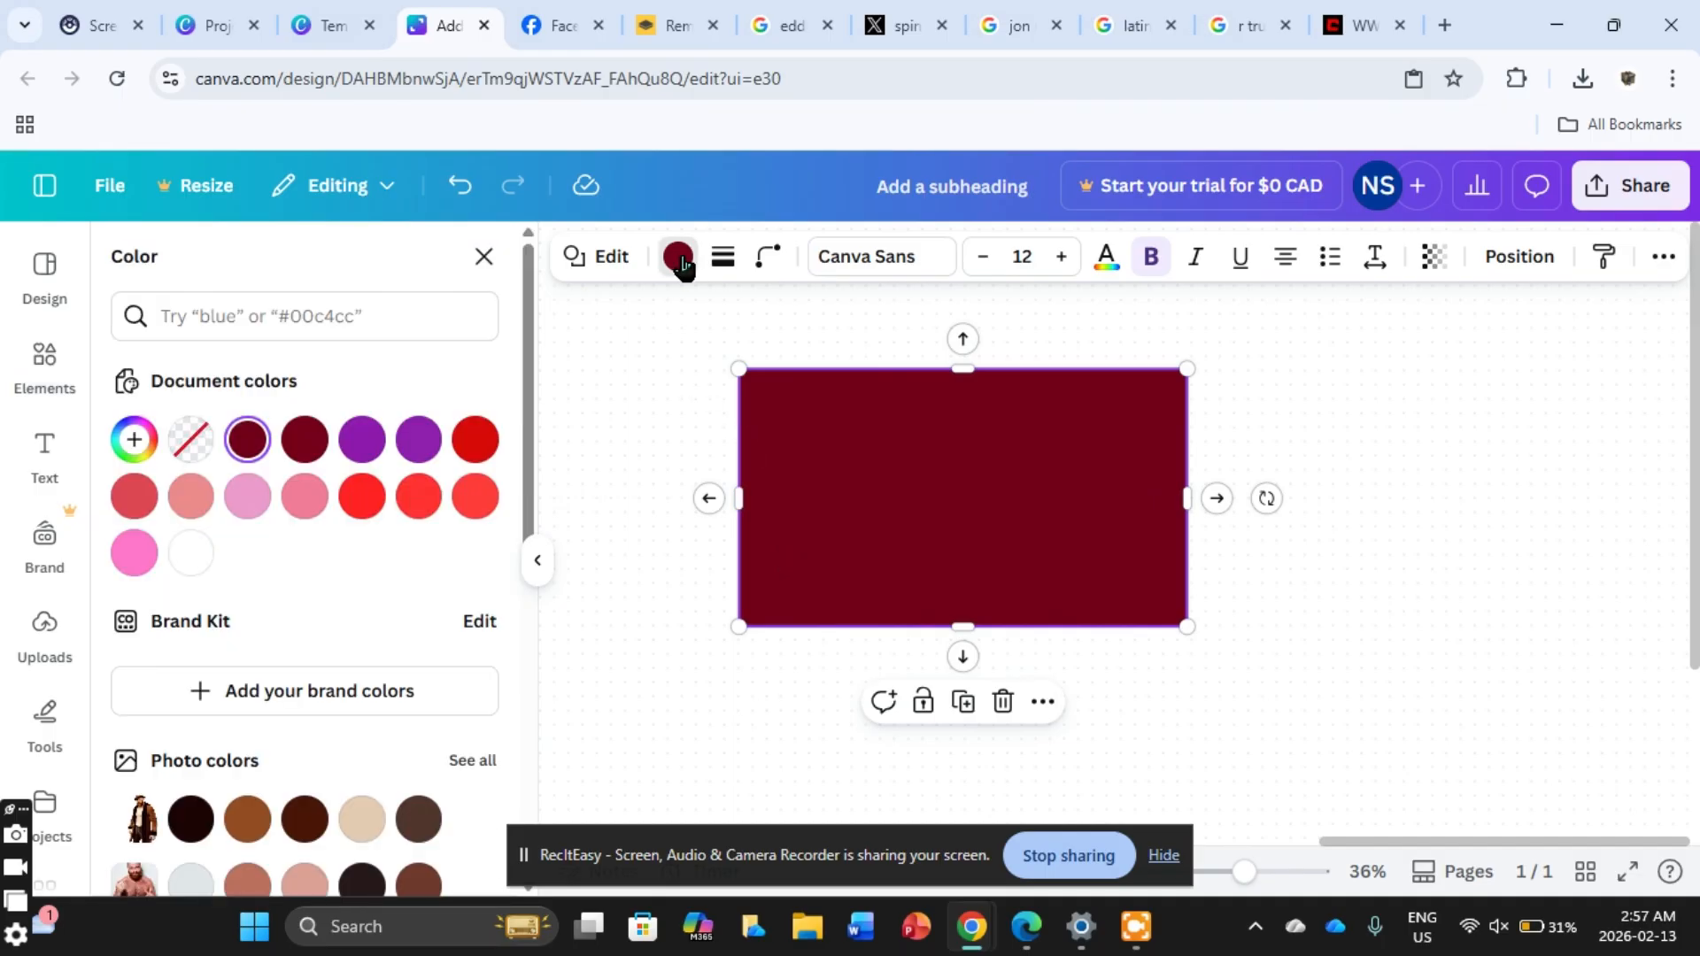
left_click(128, 440)
left_click_drag(417, 574, 345, 586)
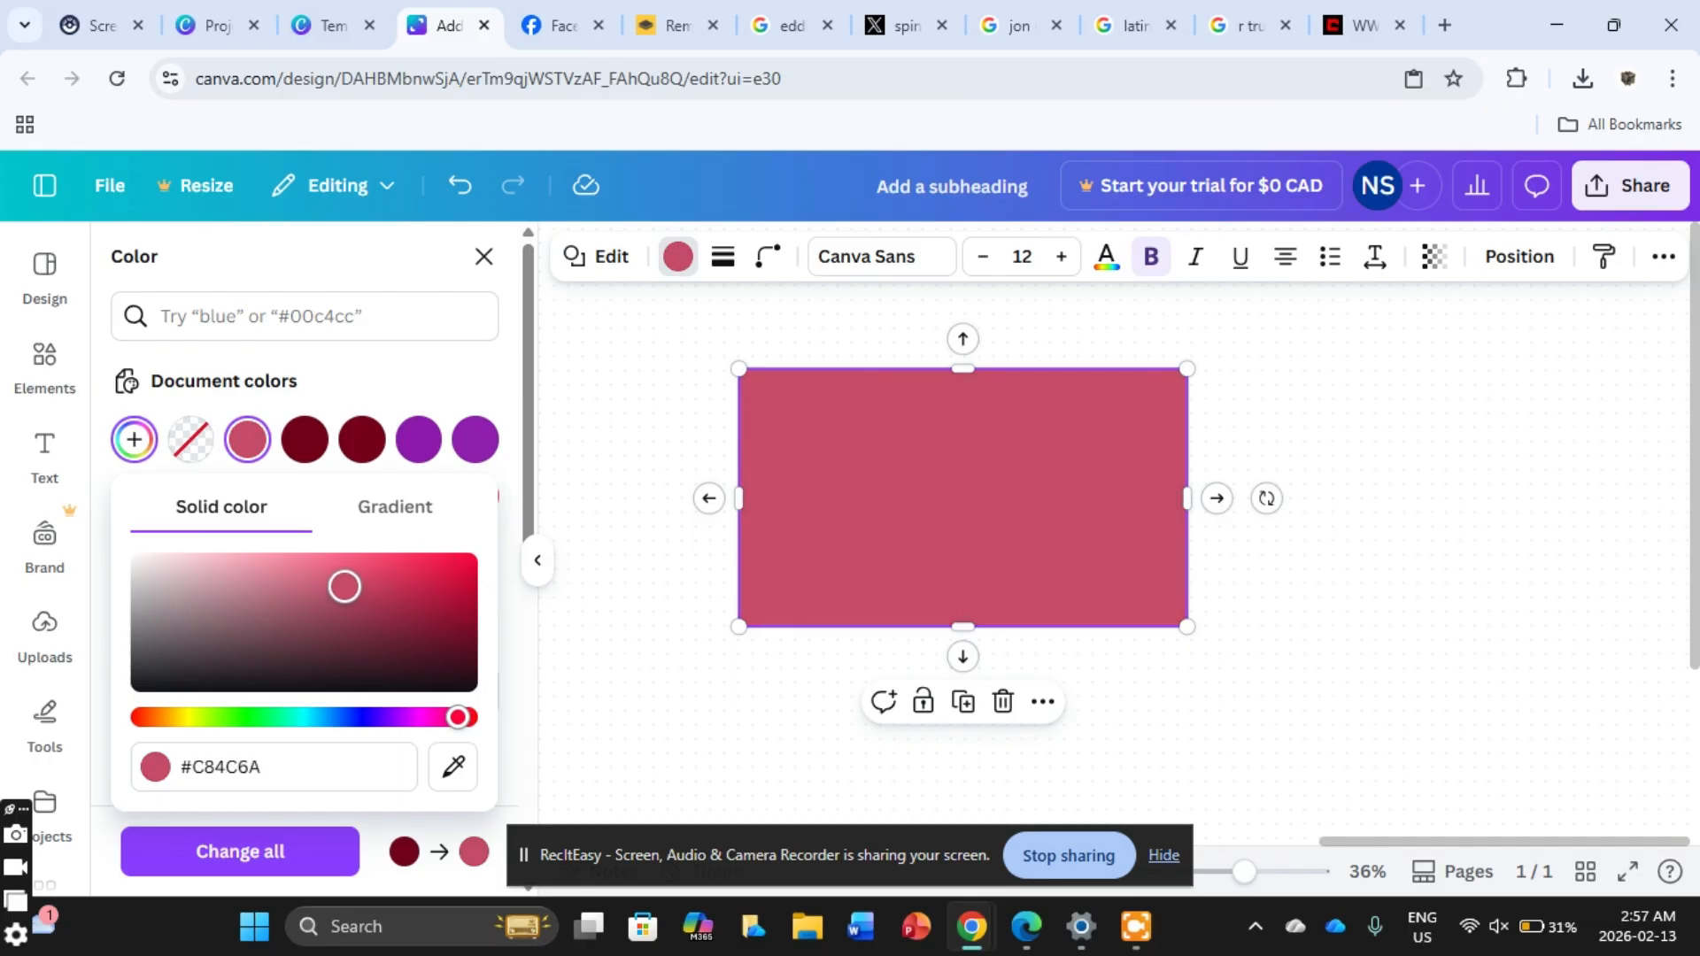
left_click(822, 587)
Step: Duplicate the rose rectangle and place the copy level with the original at its right edge, forming a two-panel card
right_click(932, 530)
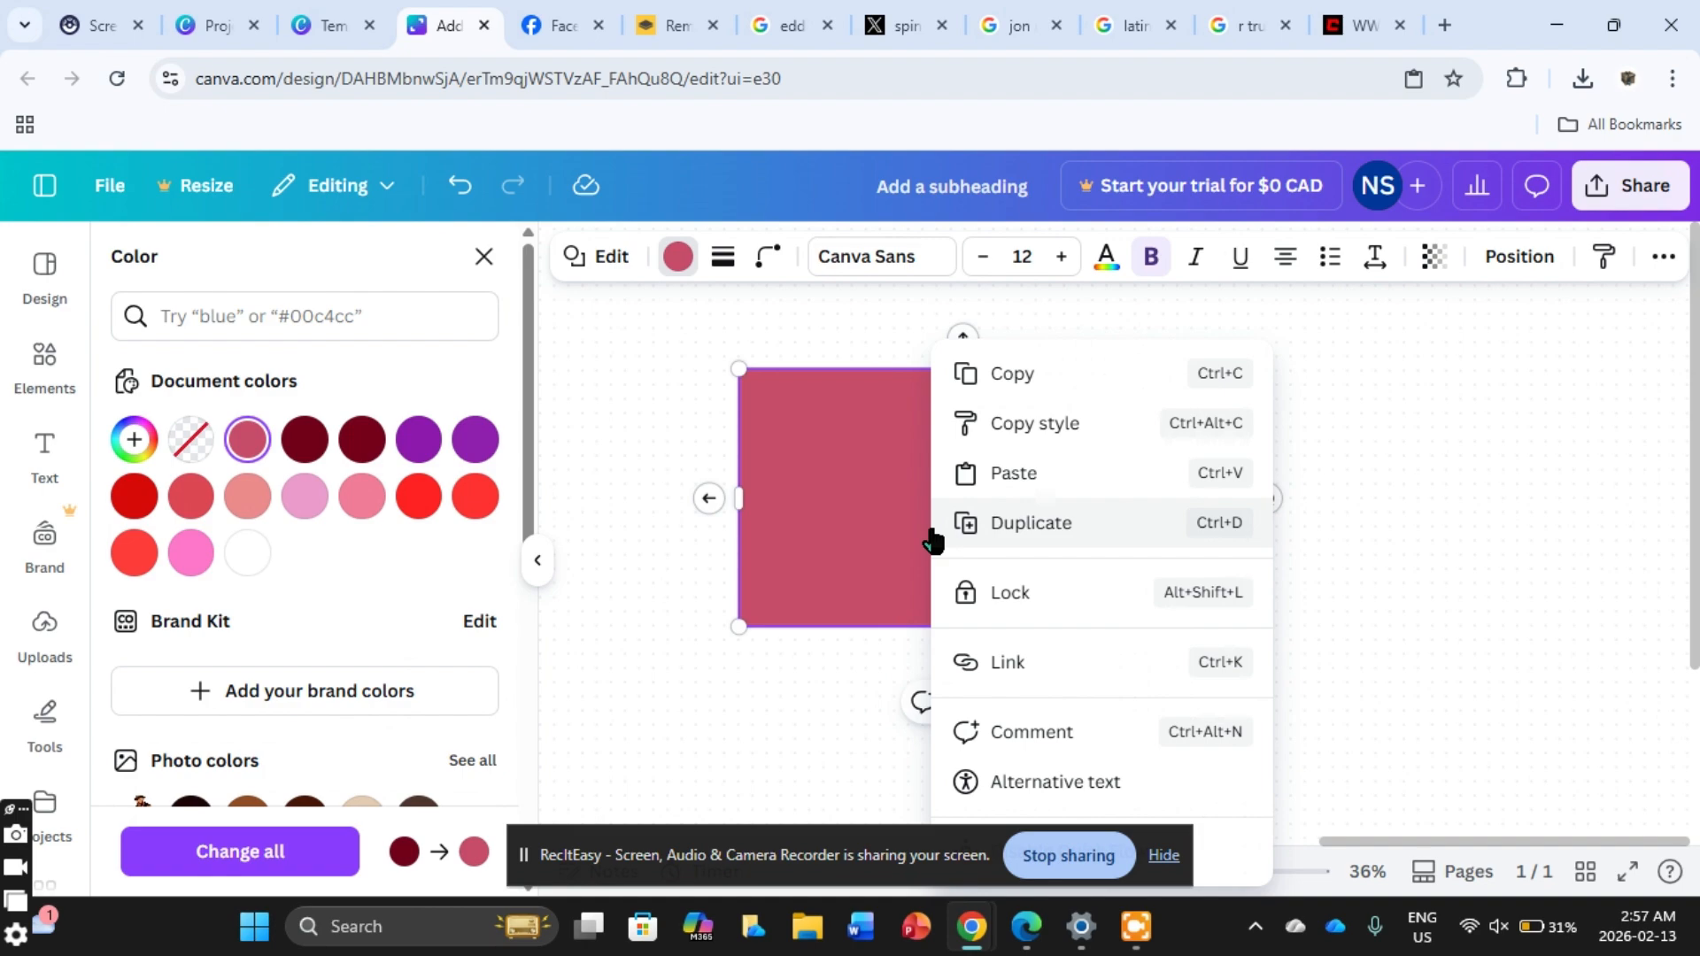
left_click(972, 532)
left_click_drag(973, 535, 1386, 524)
Step: Add a heading text box for the new rose two-panel card
left_click(33, 444)
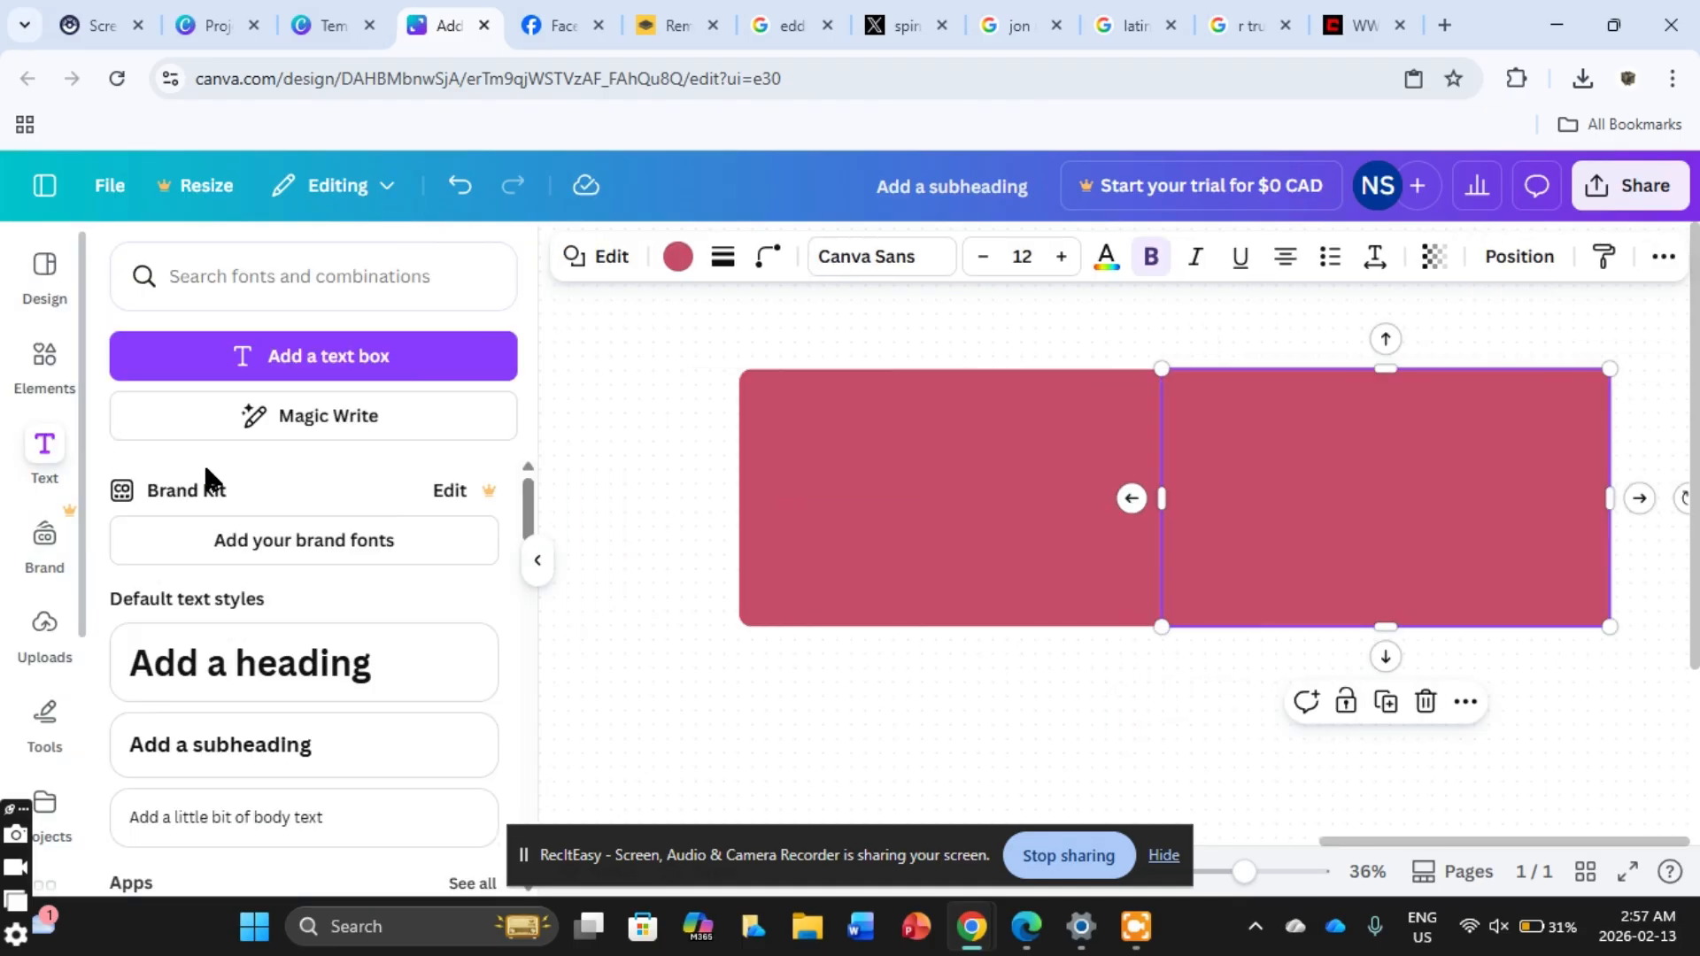
left_click(417, 699)
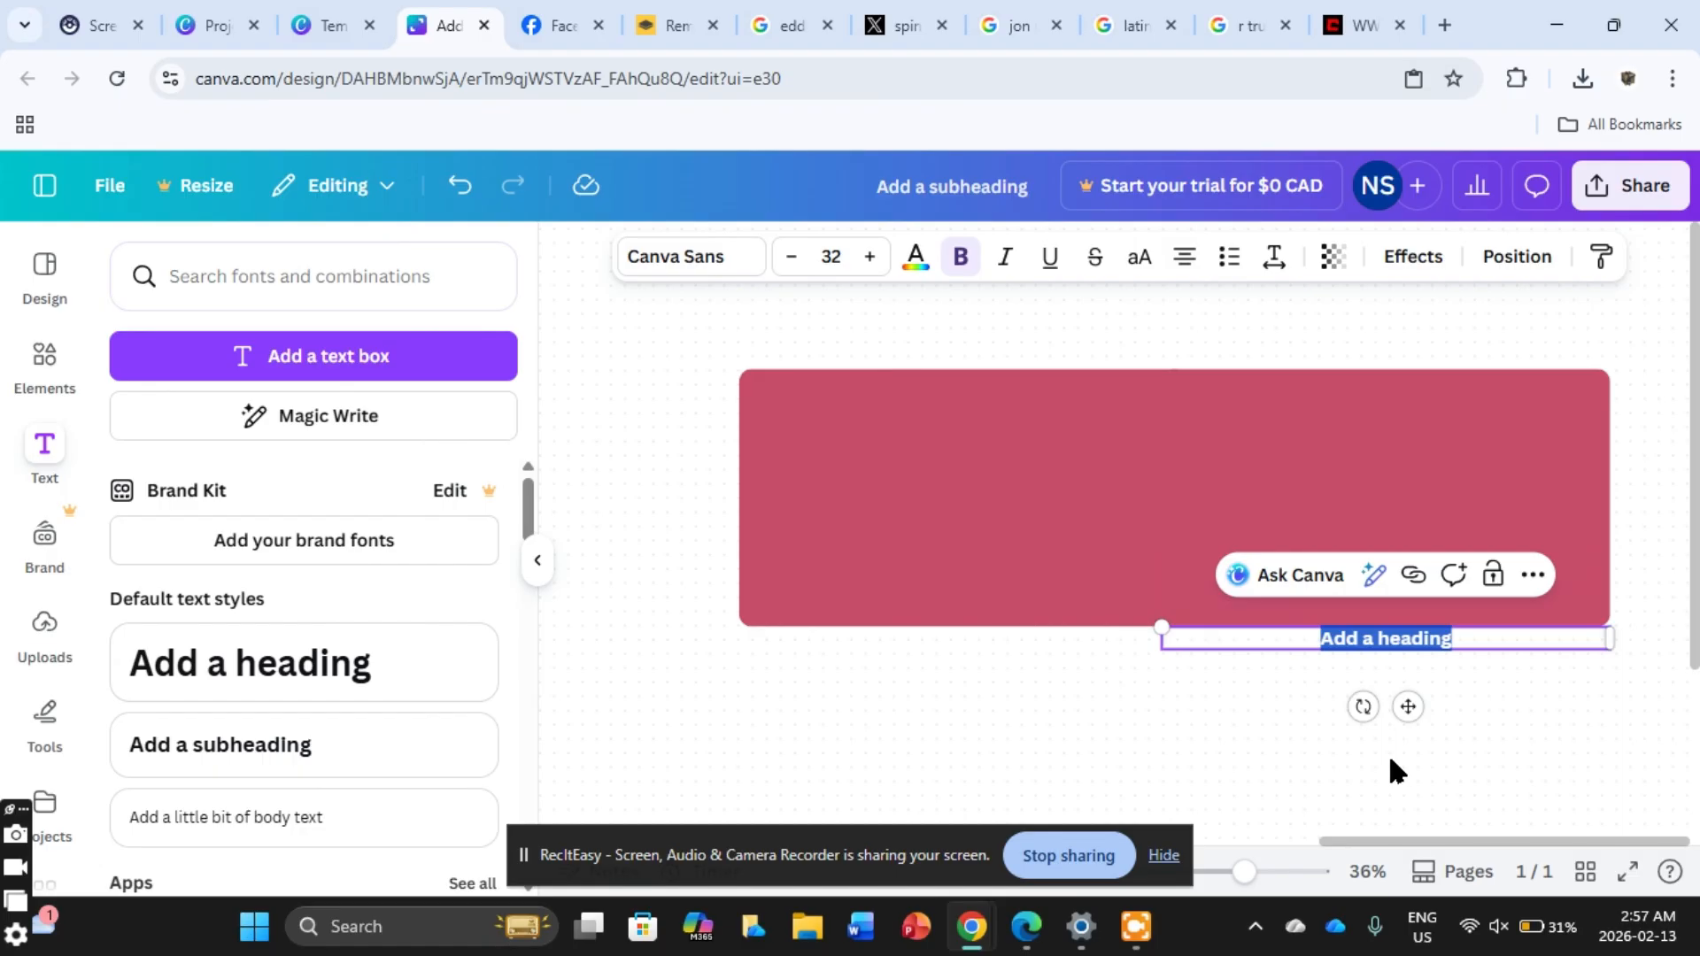
Step: Replace the placeholder text of the heading below the right rectangle with "T"
type("T")
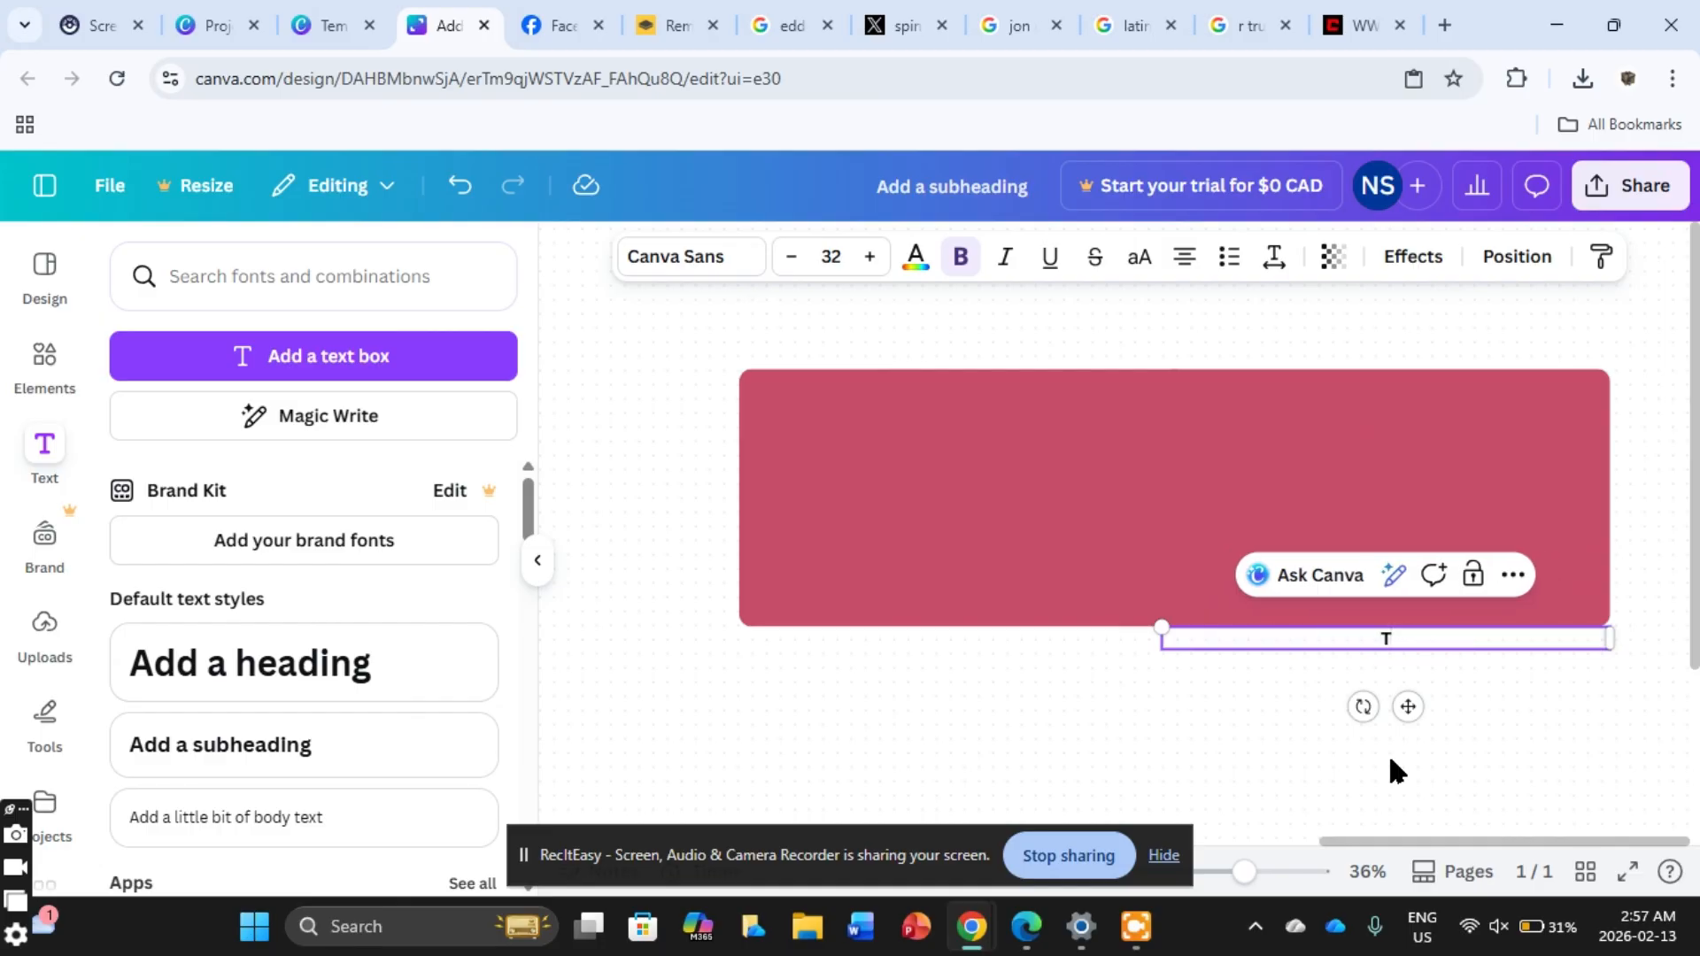
Step: Fill the left rectangle with a custom light purple and apply the same colour to the right rectangle
left_click(784, 455)
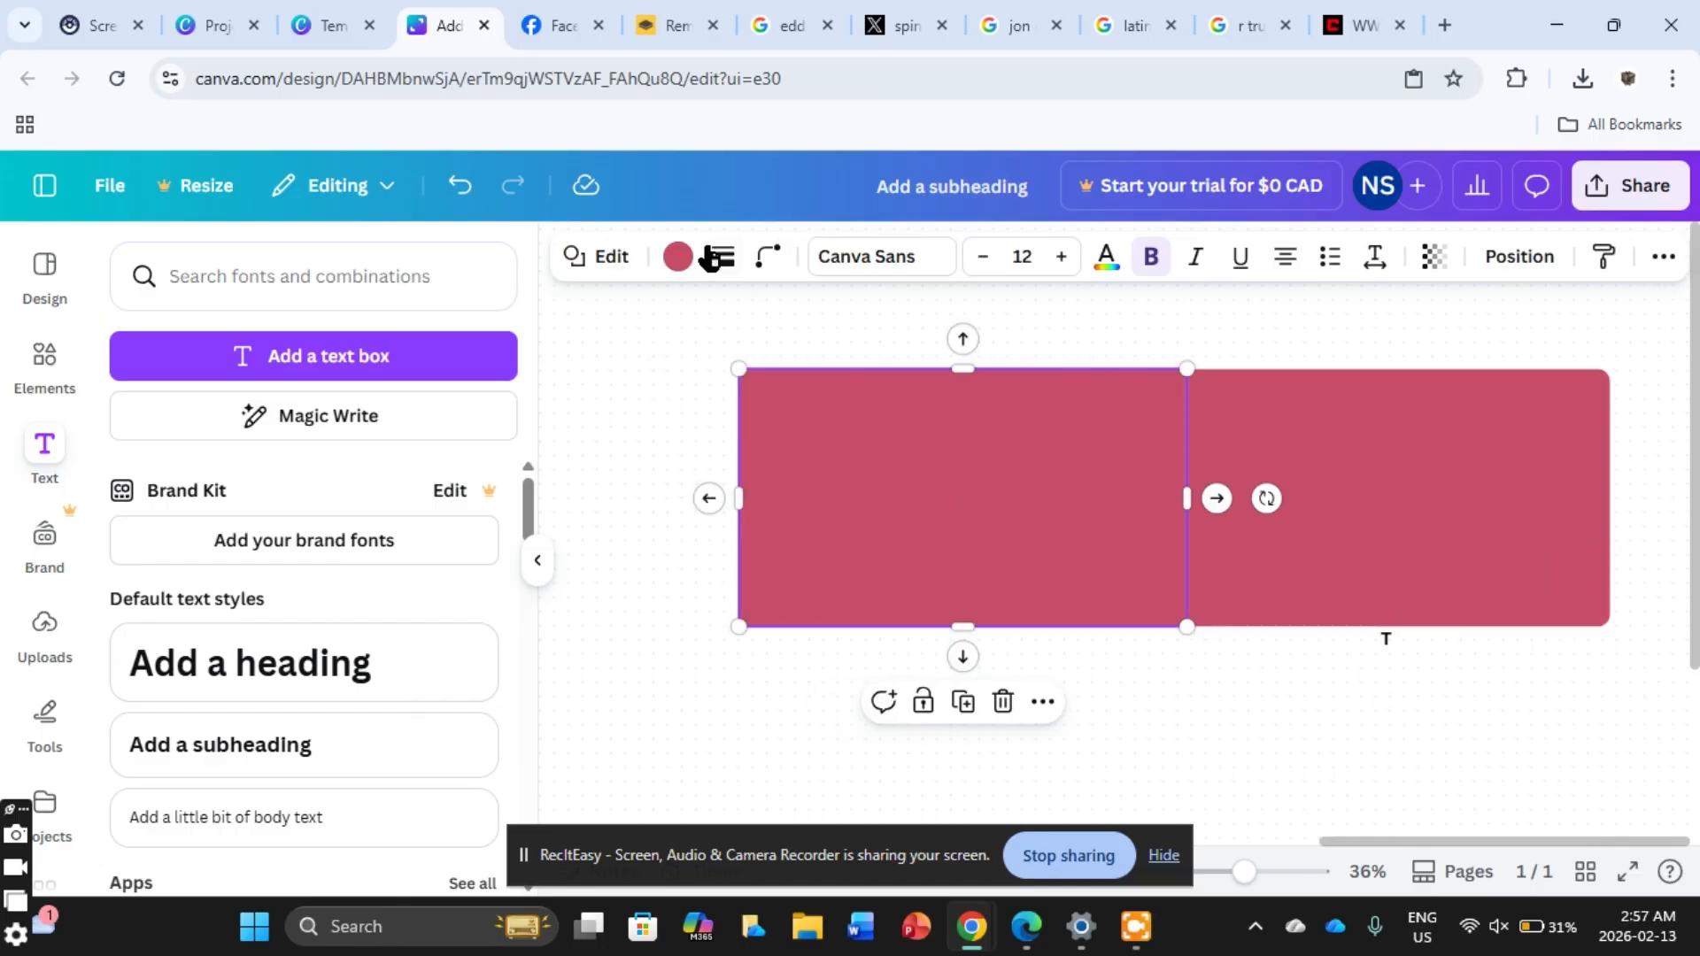
left_click(677, 256)
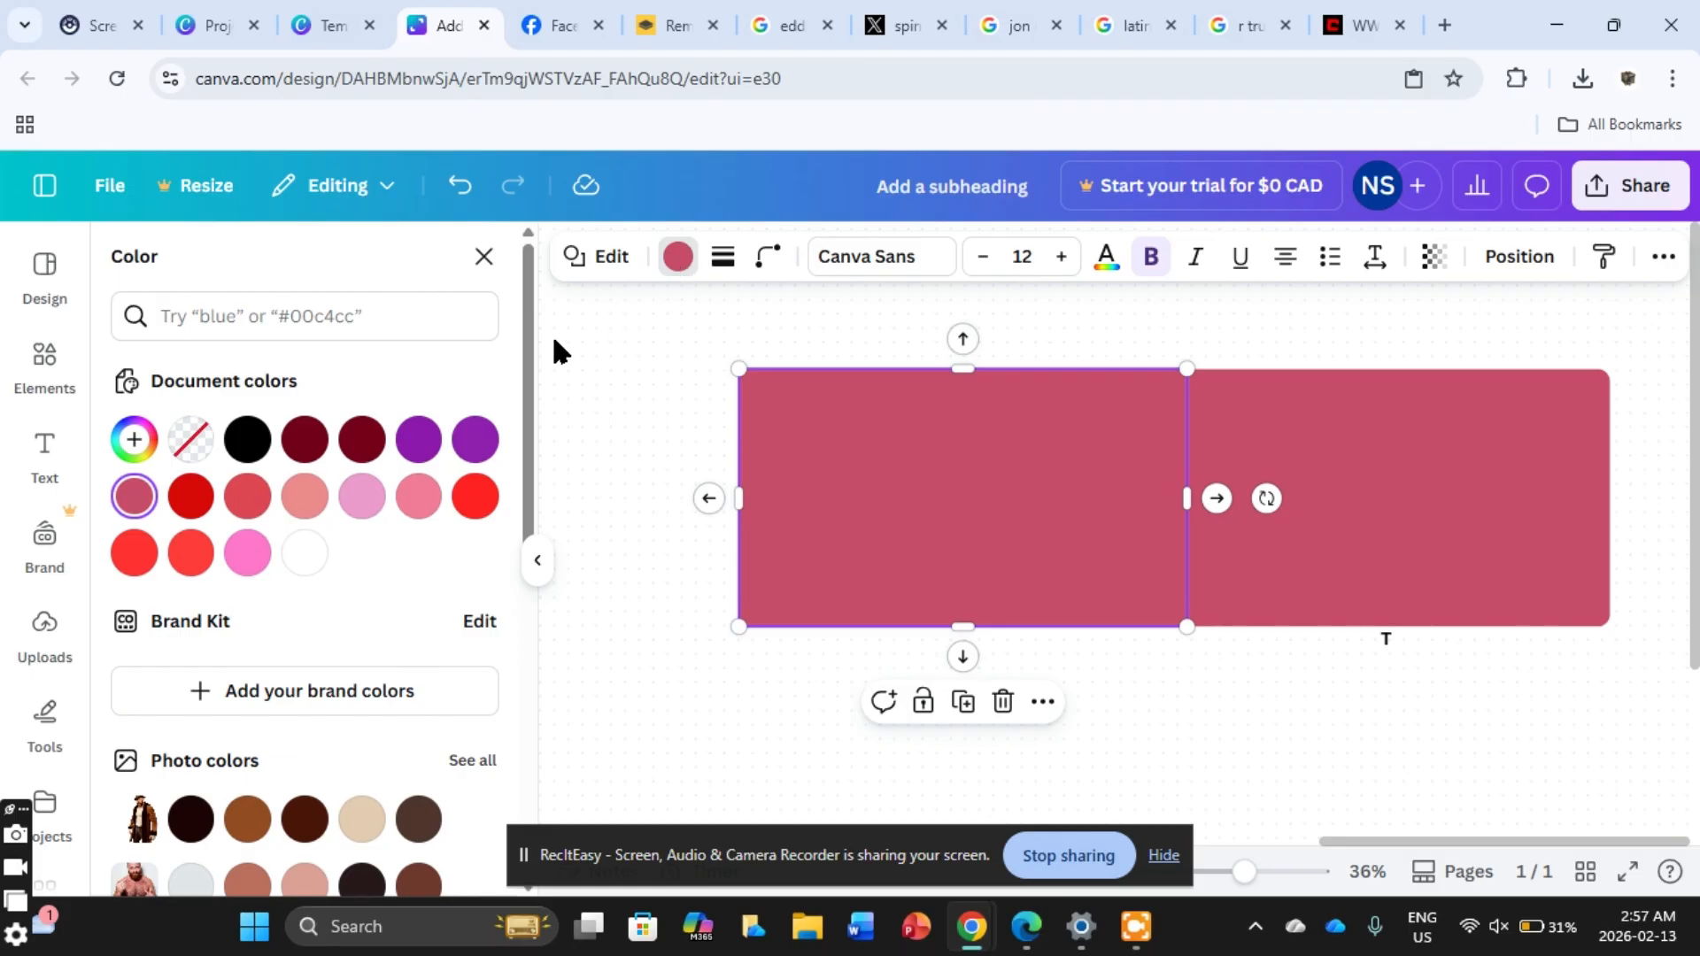
left_click(133, 439)
left_click_drag(342, 584, 165, 551)
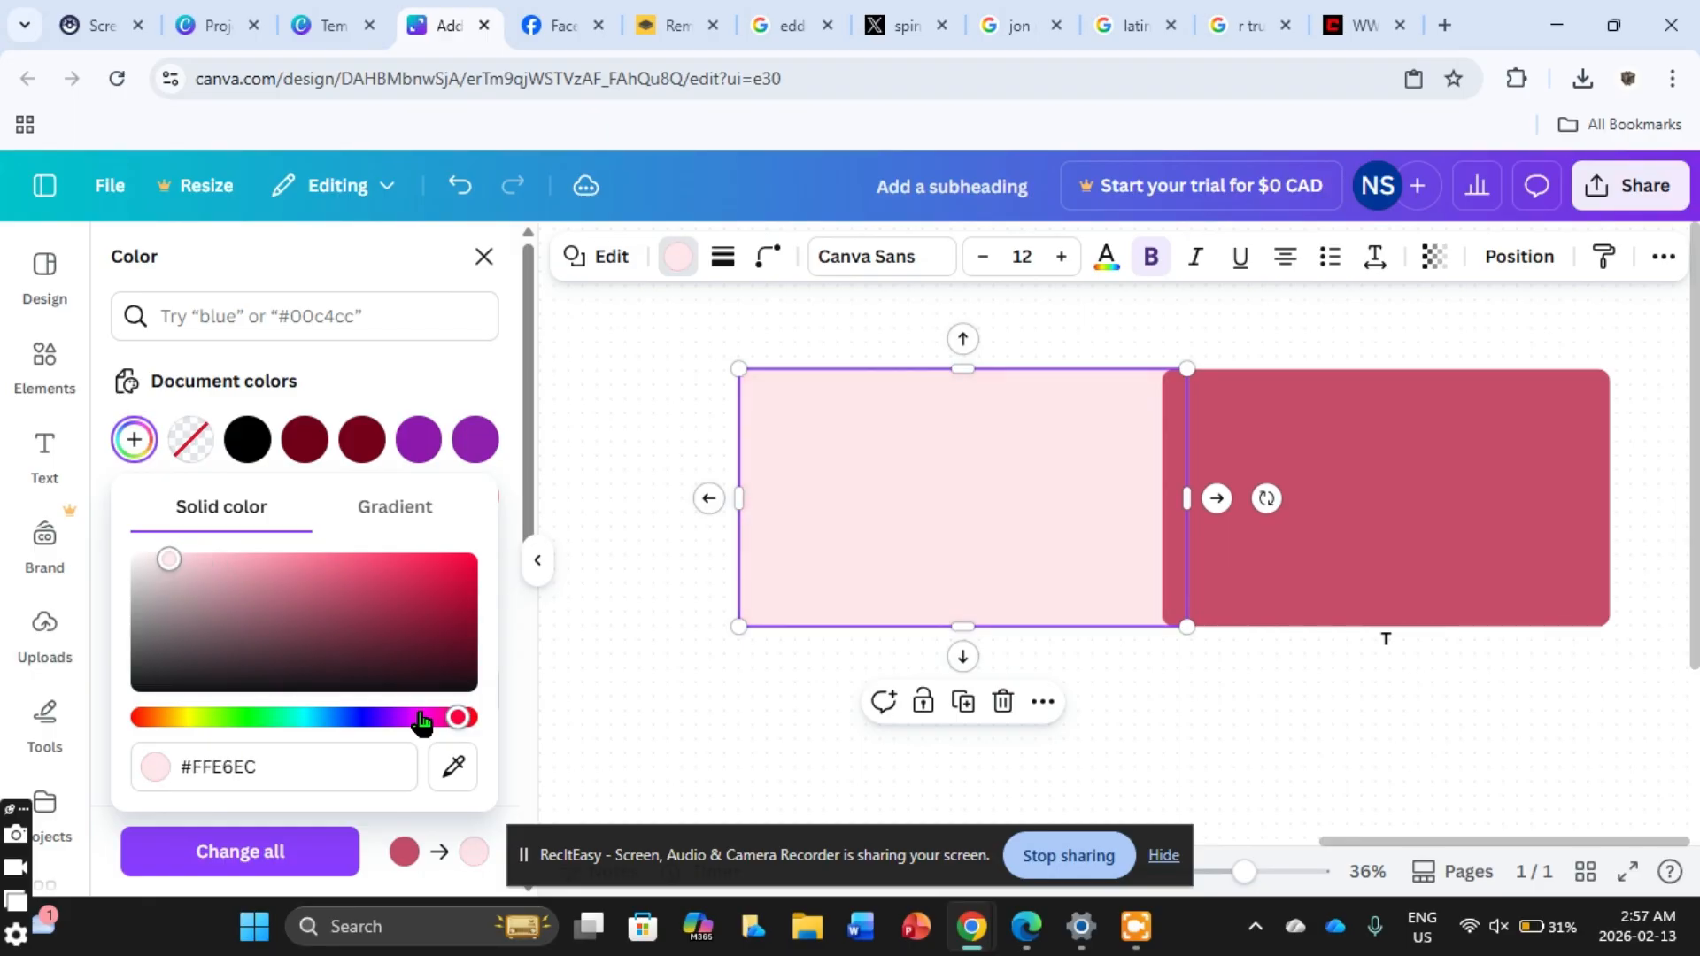
left_click_drag(421, 719, 403, 718)
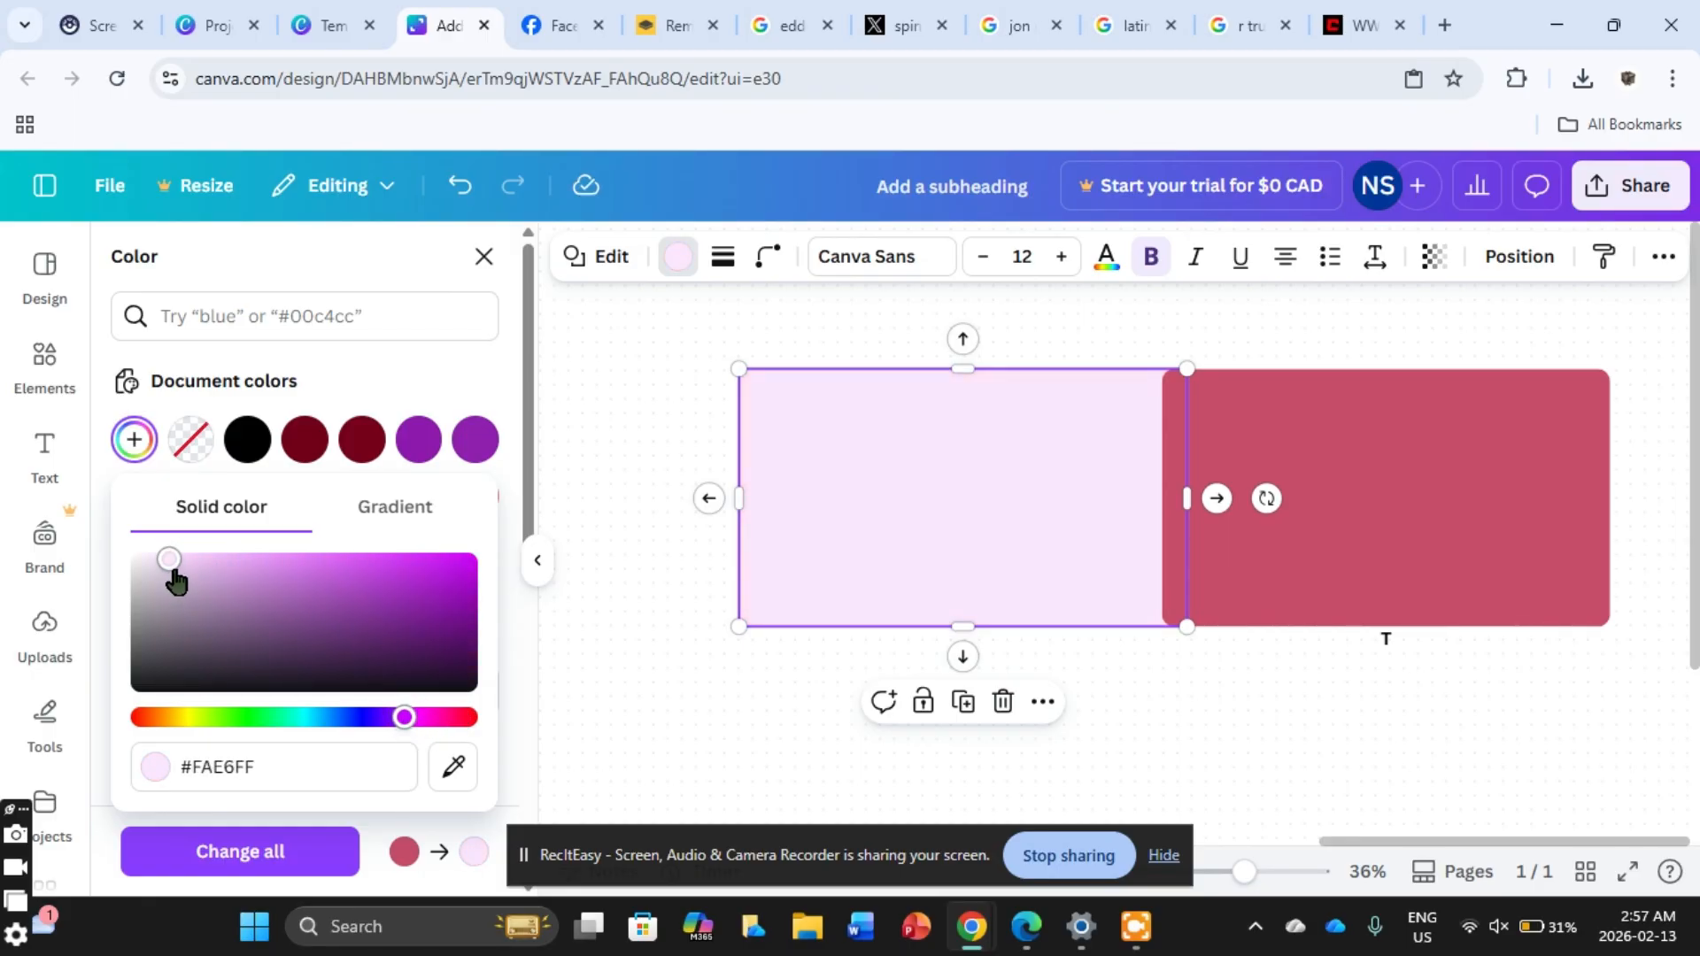
mouse_move(175, 580)
left_mouse_down()
mouse_move(210, 573)
mouse_move(167, 551)
mouse_move(190, 573)
mouse_move(231, 545)
left_mouse_up()
left_click(1271, 573)
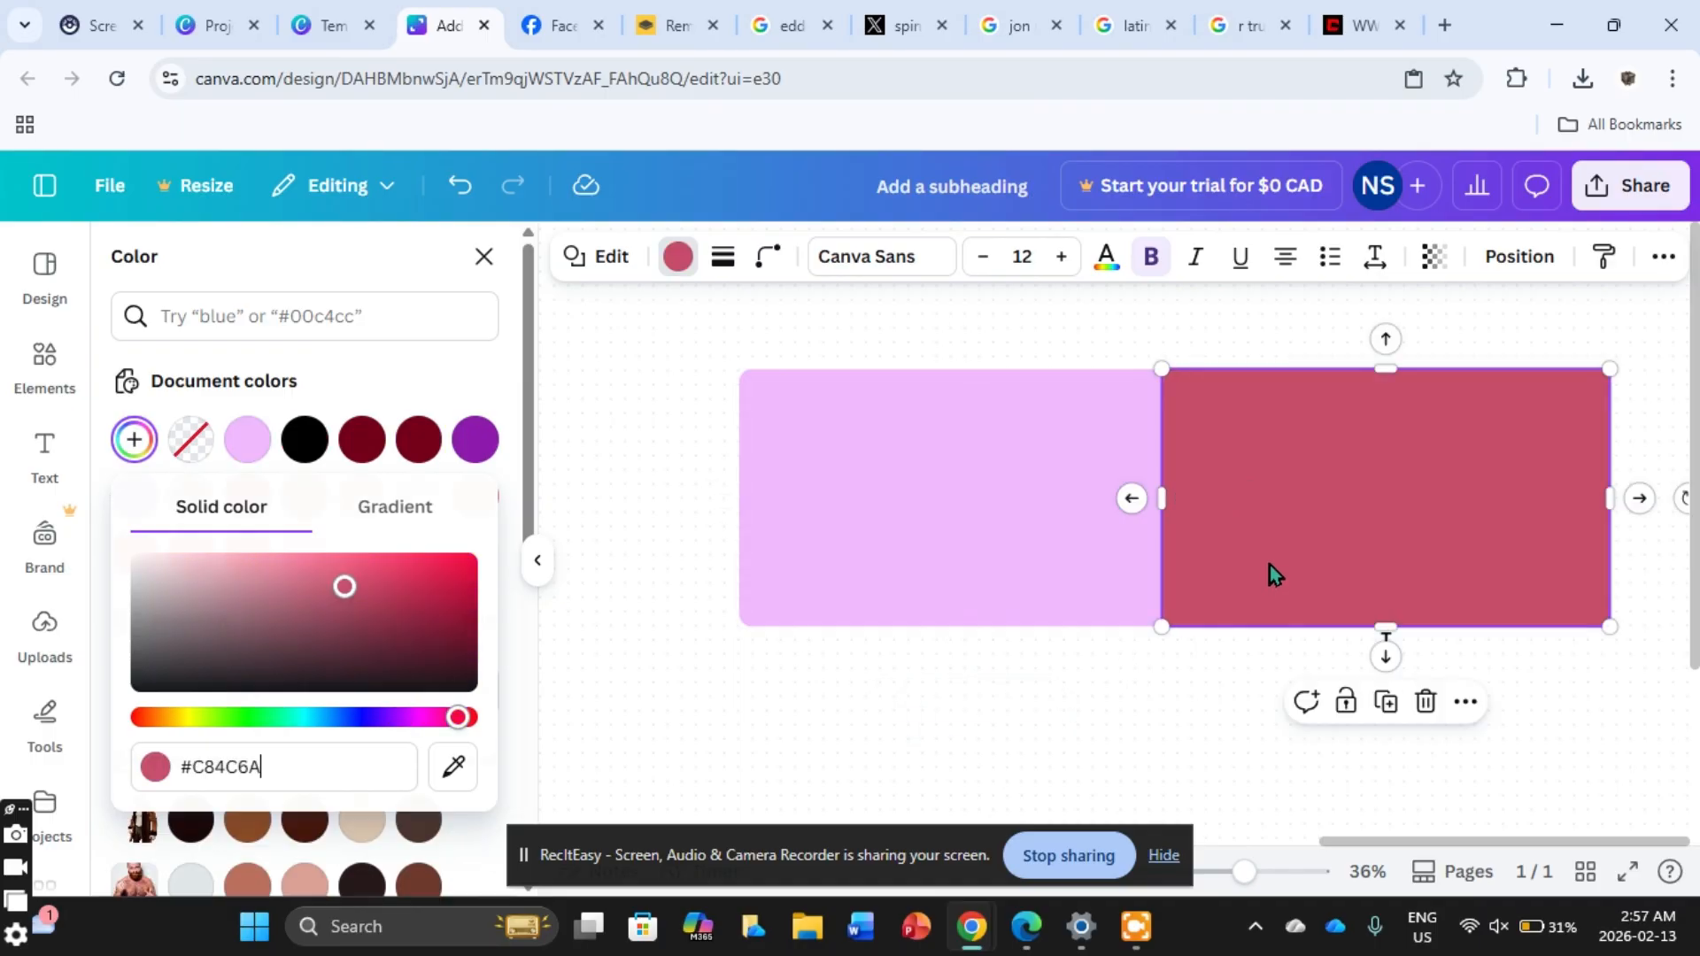
left_click(247, 443)
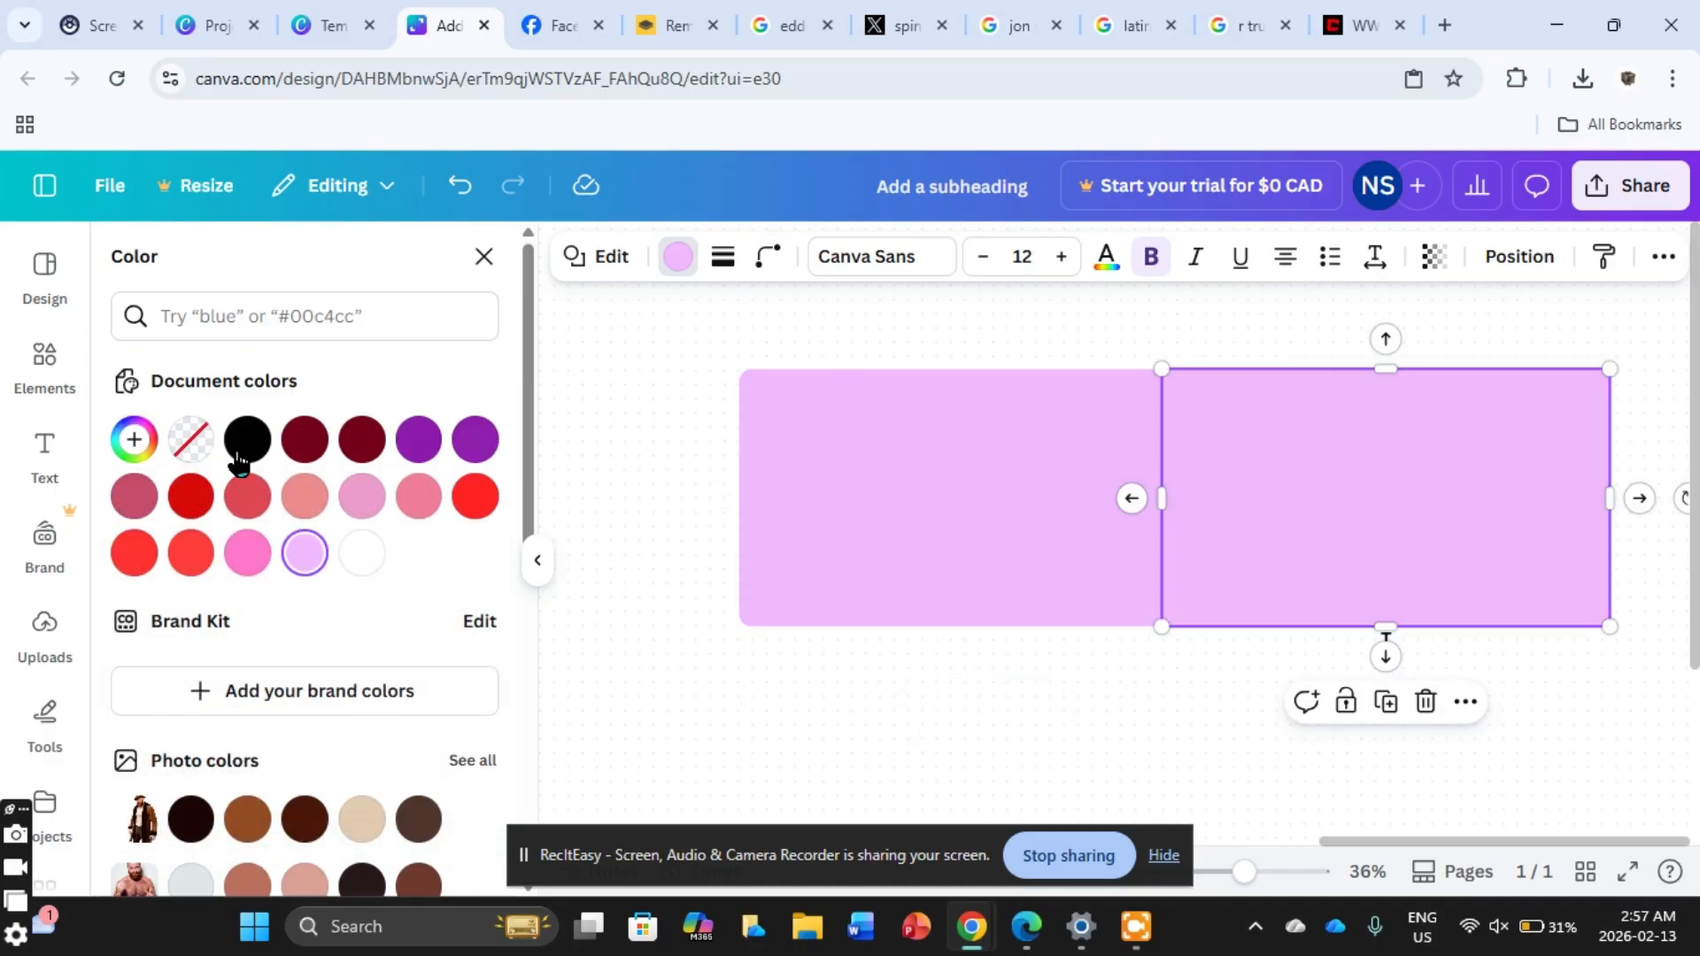
Step: Add a new heading and place it centred below the two rectangles
left_click(44, 457)
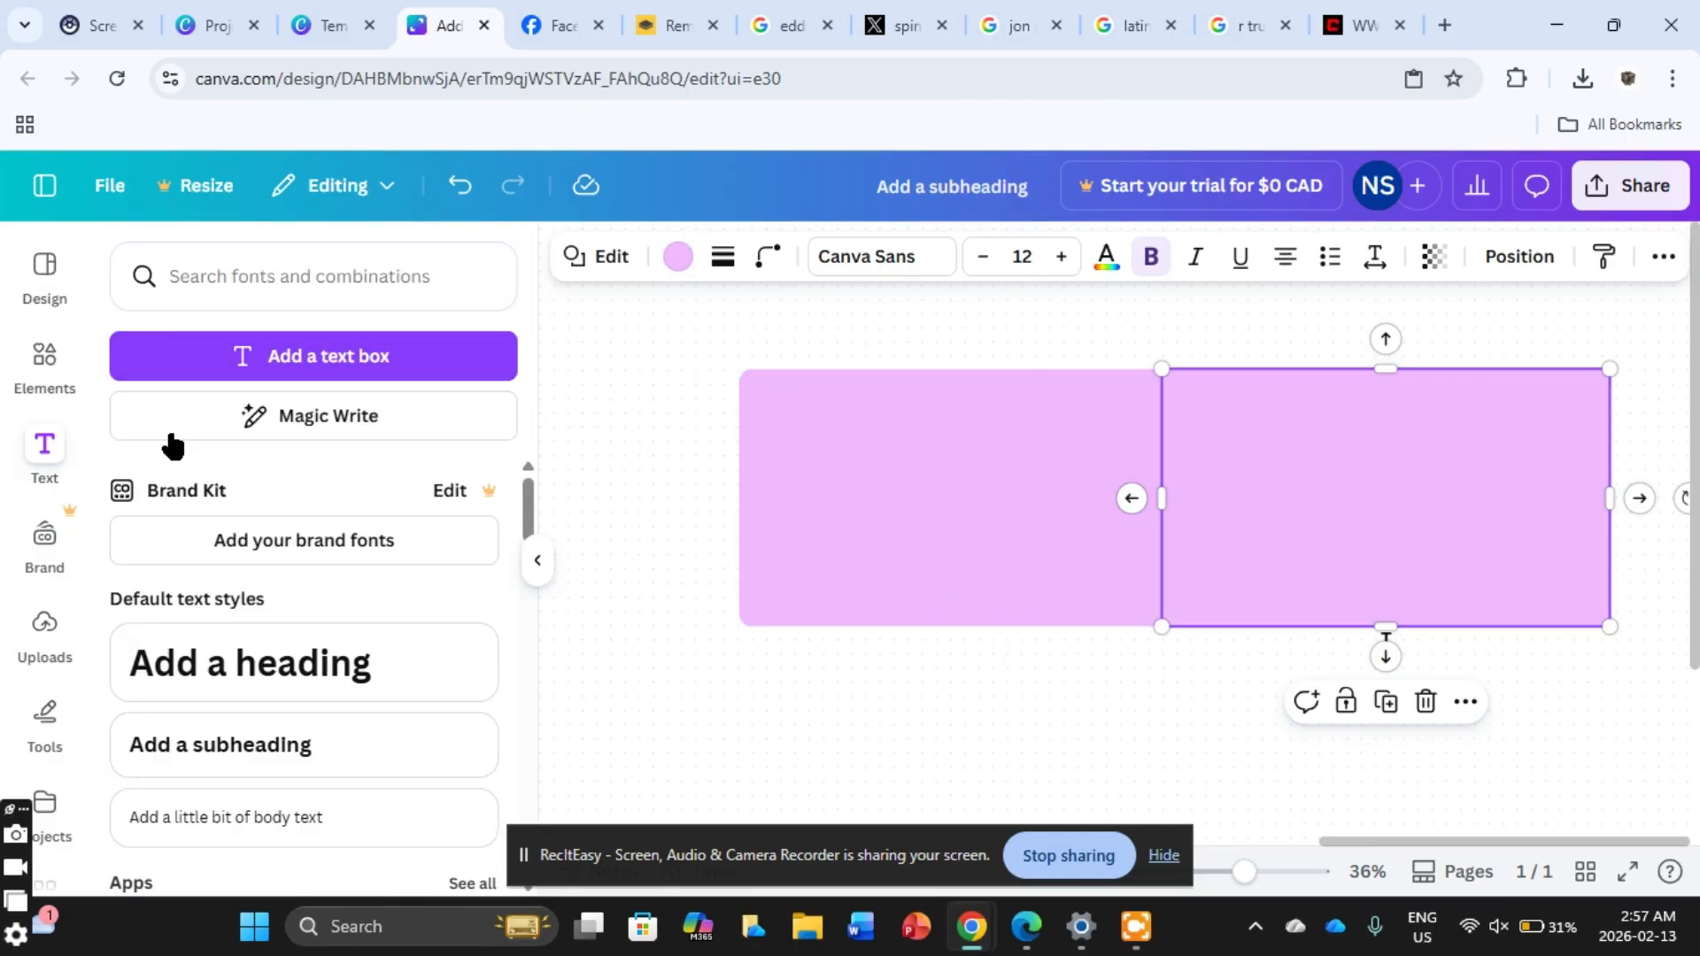
left_click(334, 665)
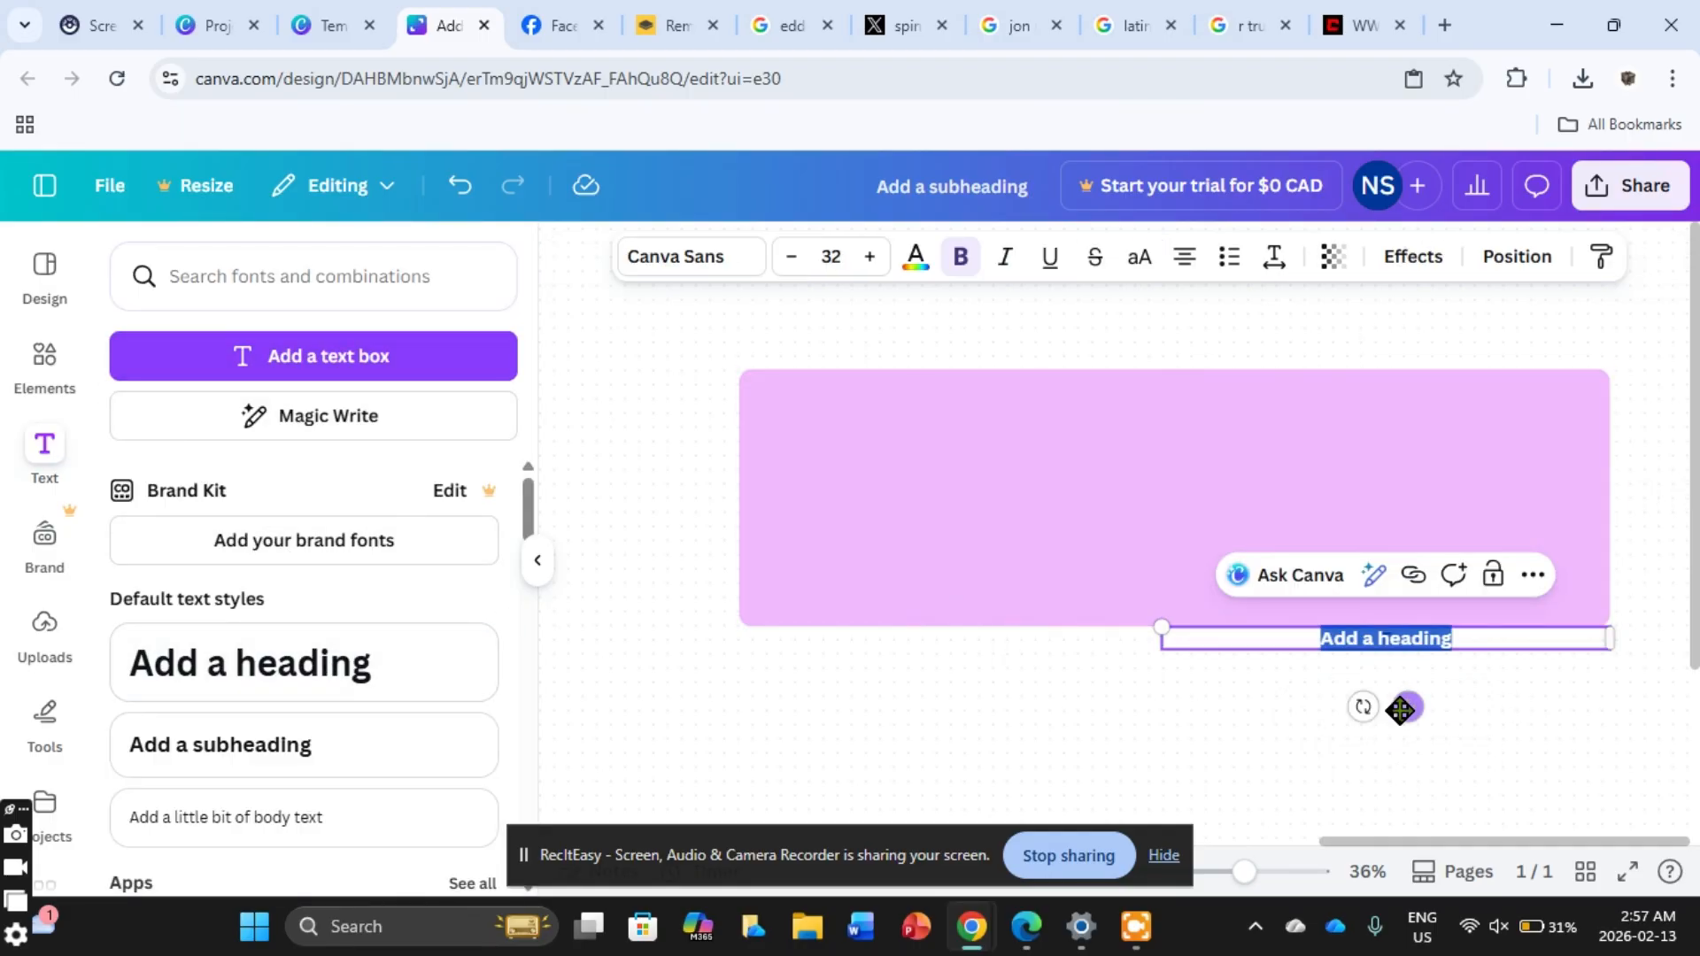
left_click_drag(1408, 705, 1140, 759)
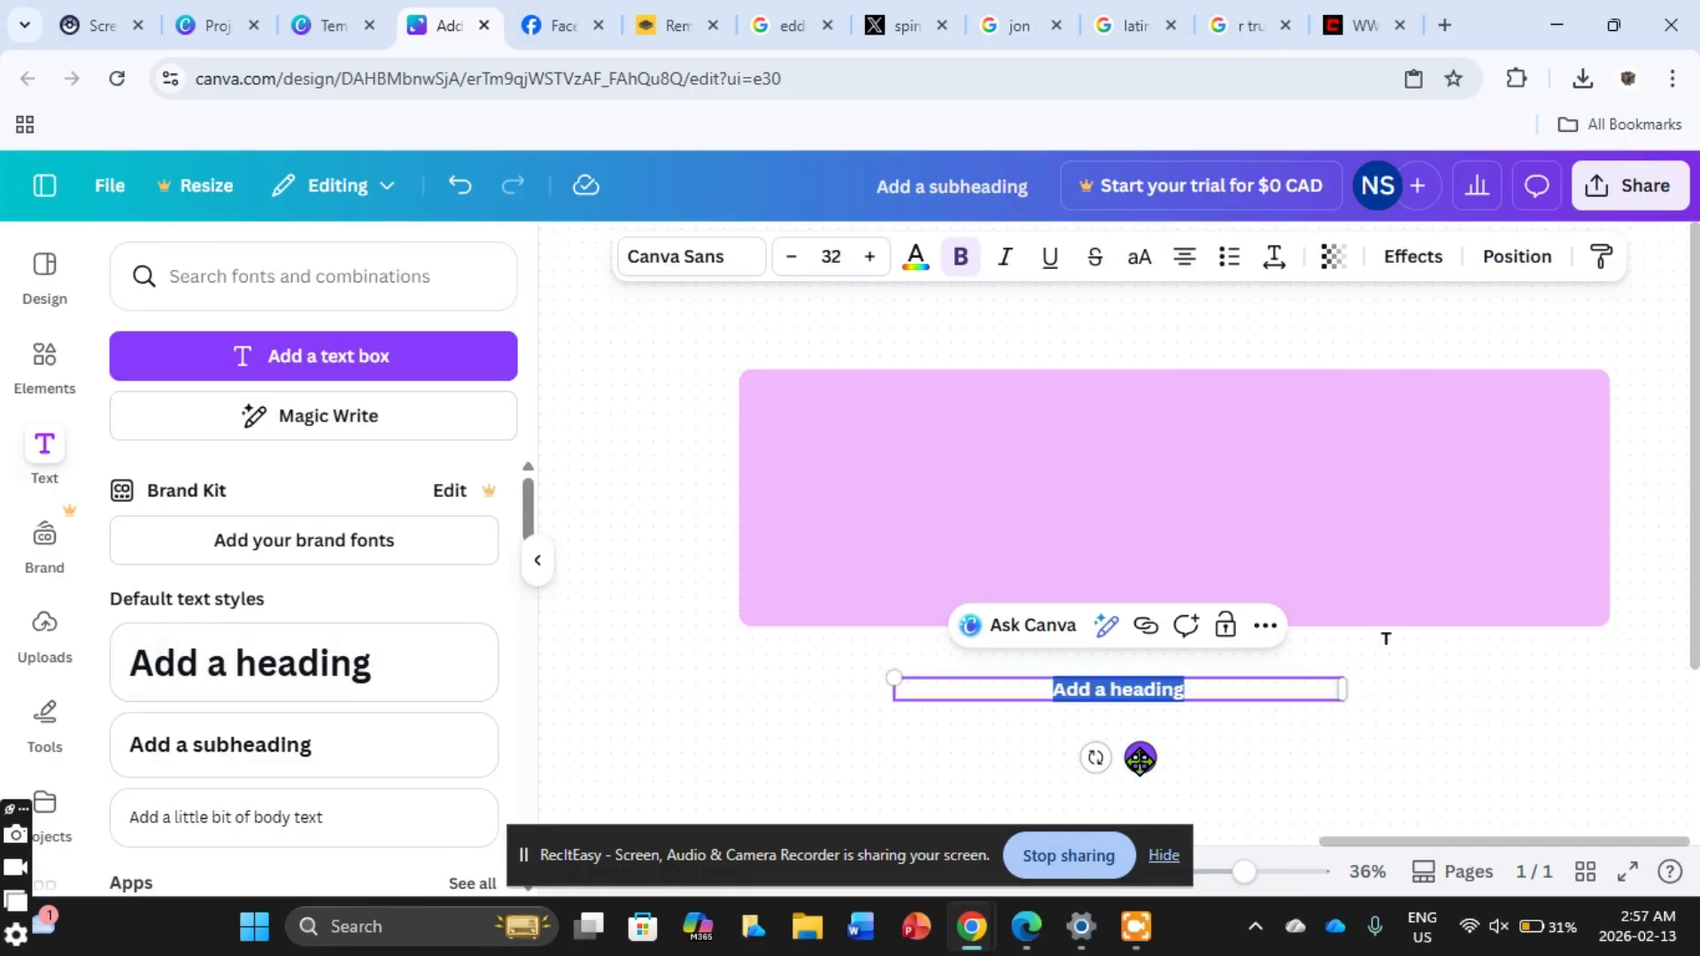
Step: Replace the new heading's placeholder text with "Your The Liv To my Dom..."
left_click(1195, 693)
key("BackSpace")
key("BackSpace")
key("BackSpace")
key("BackSpace")
key("BackSpace")
key("BackSpace")
key("BackSpace")
key("BackSpace")
key("BackSpace")
key("BackSpace")
key("BackSpace")
key("BackSpace")
key("BackSpace")
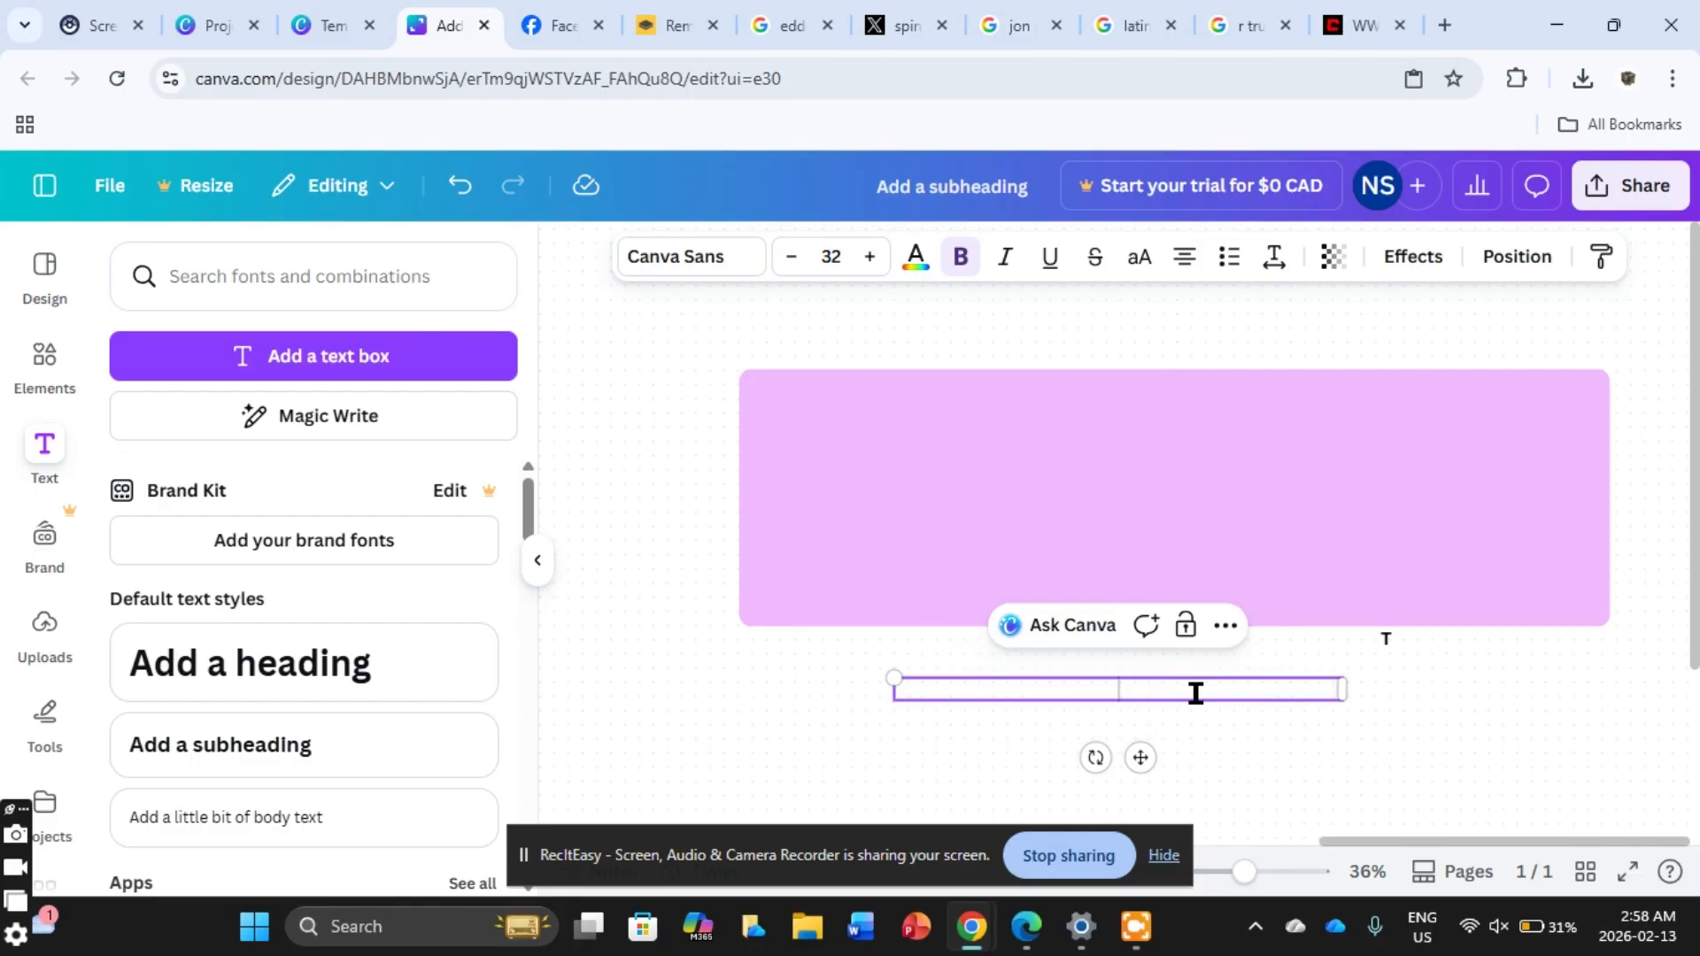
type("U")
key("BackSpace")
type("Y")
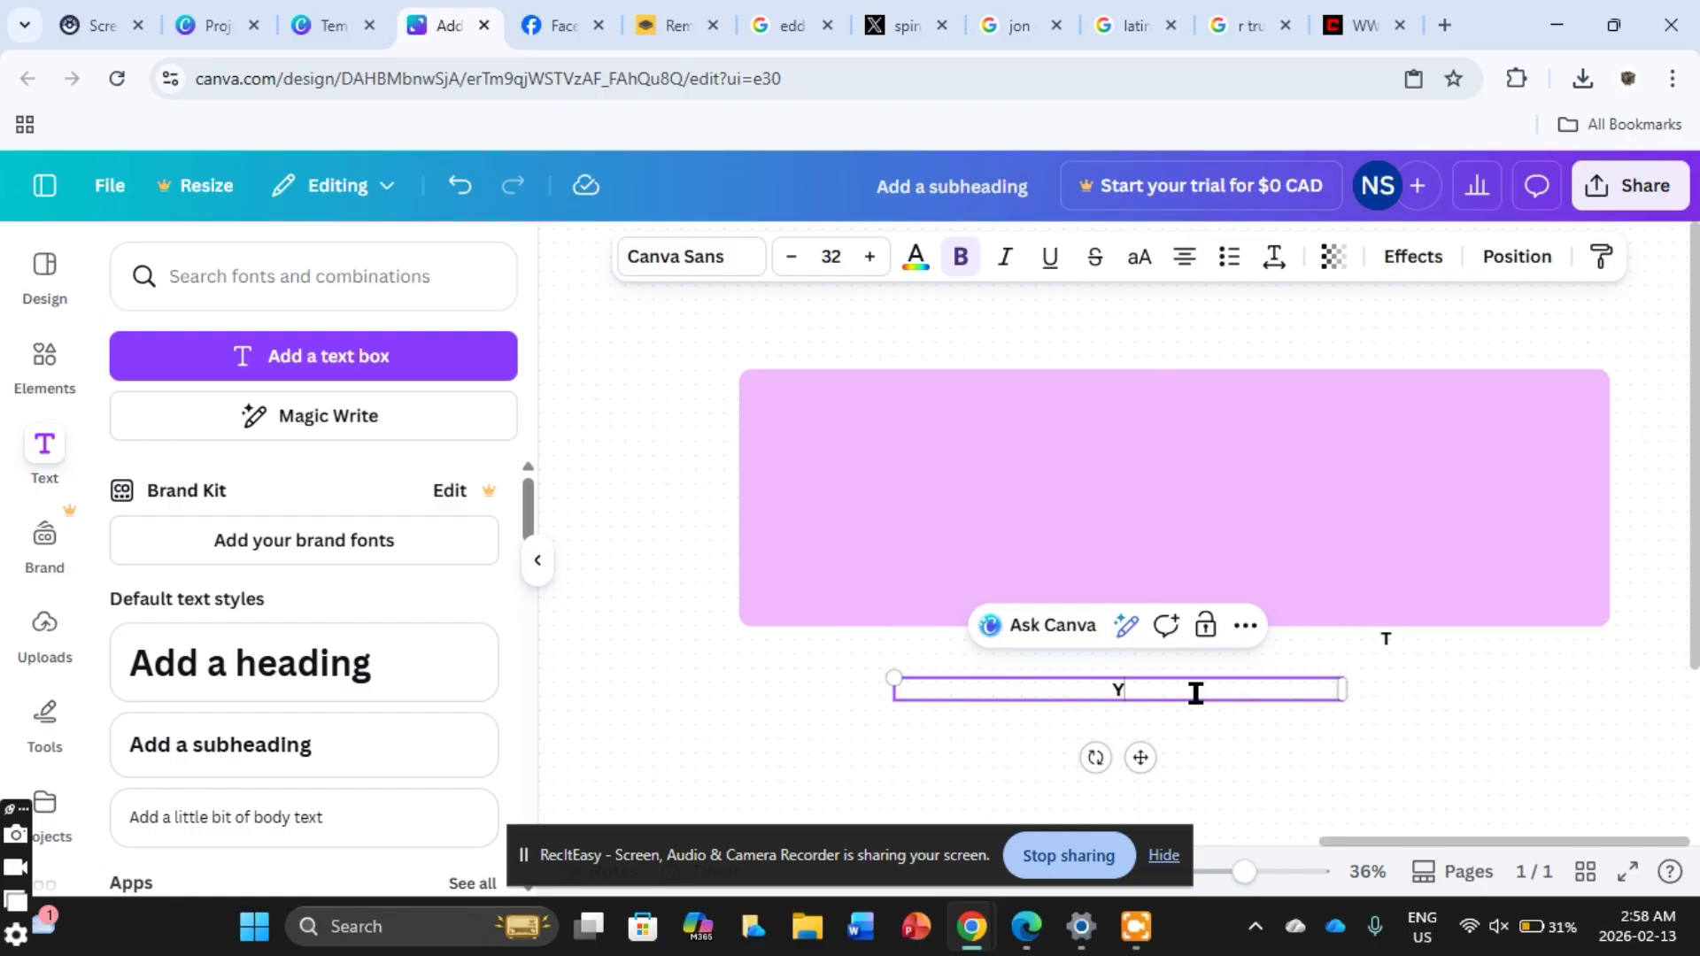
type("our The Liv T")
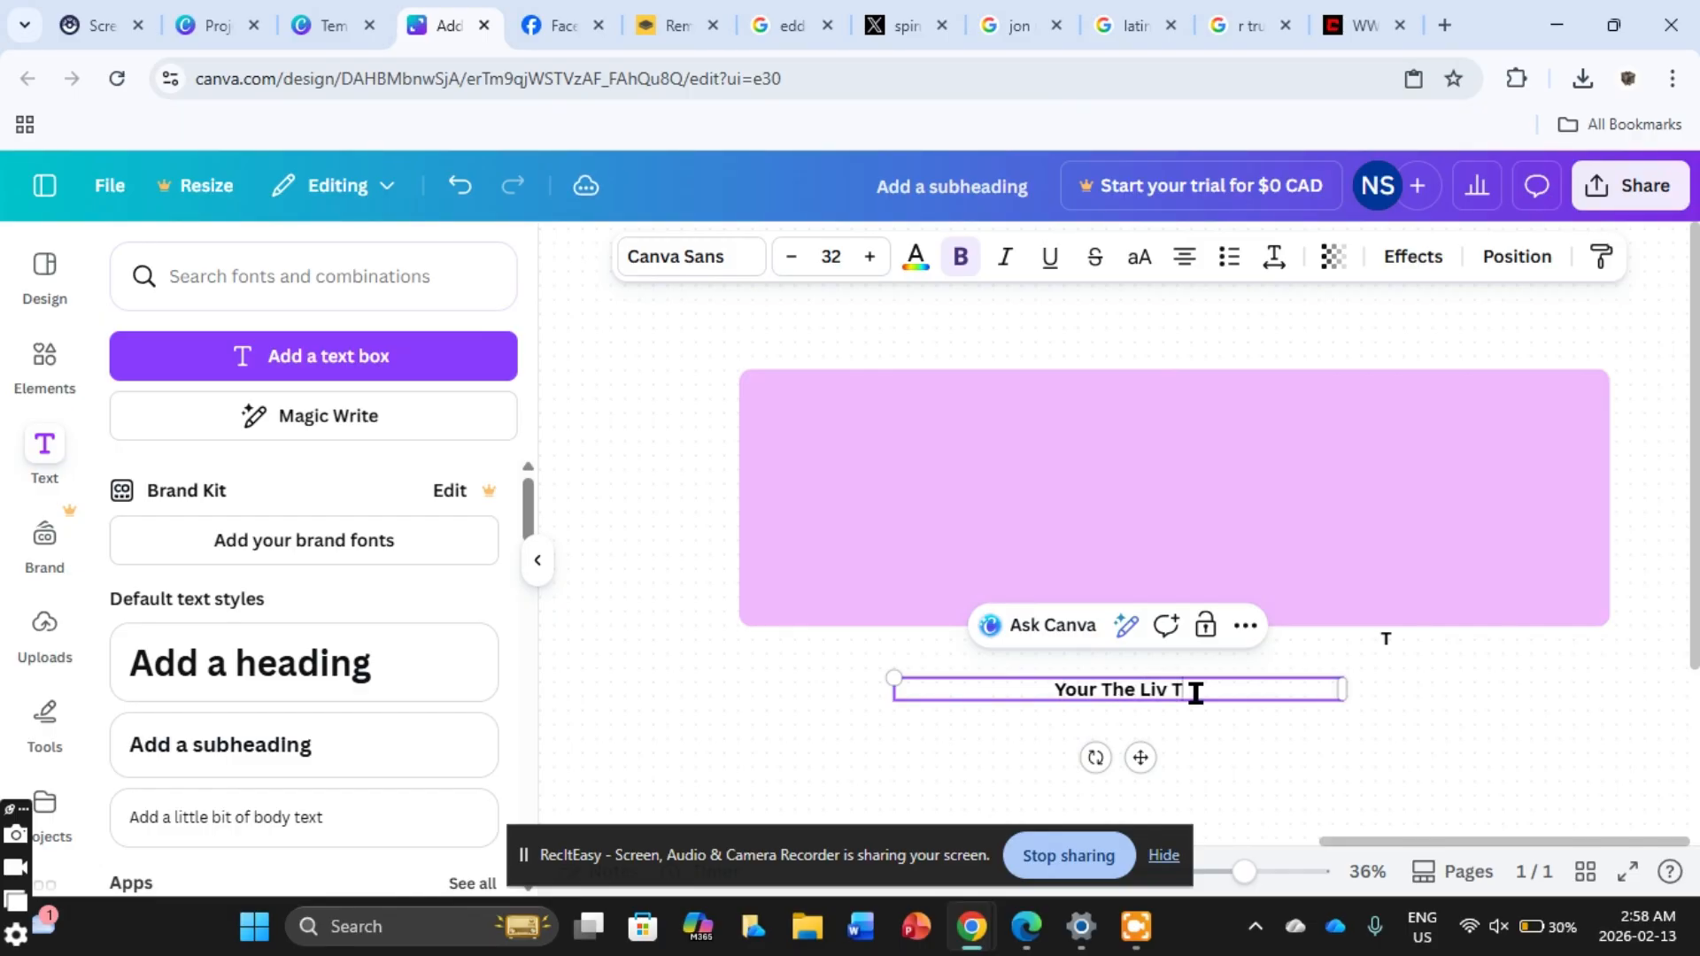
type("o my D")
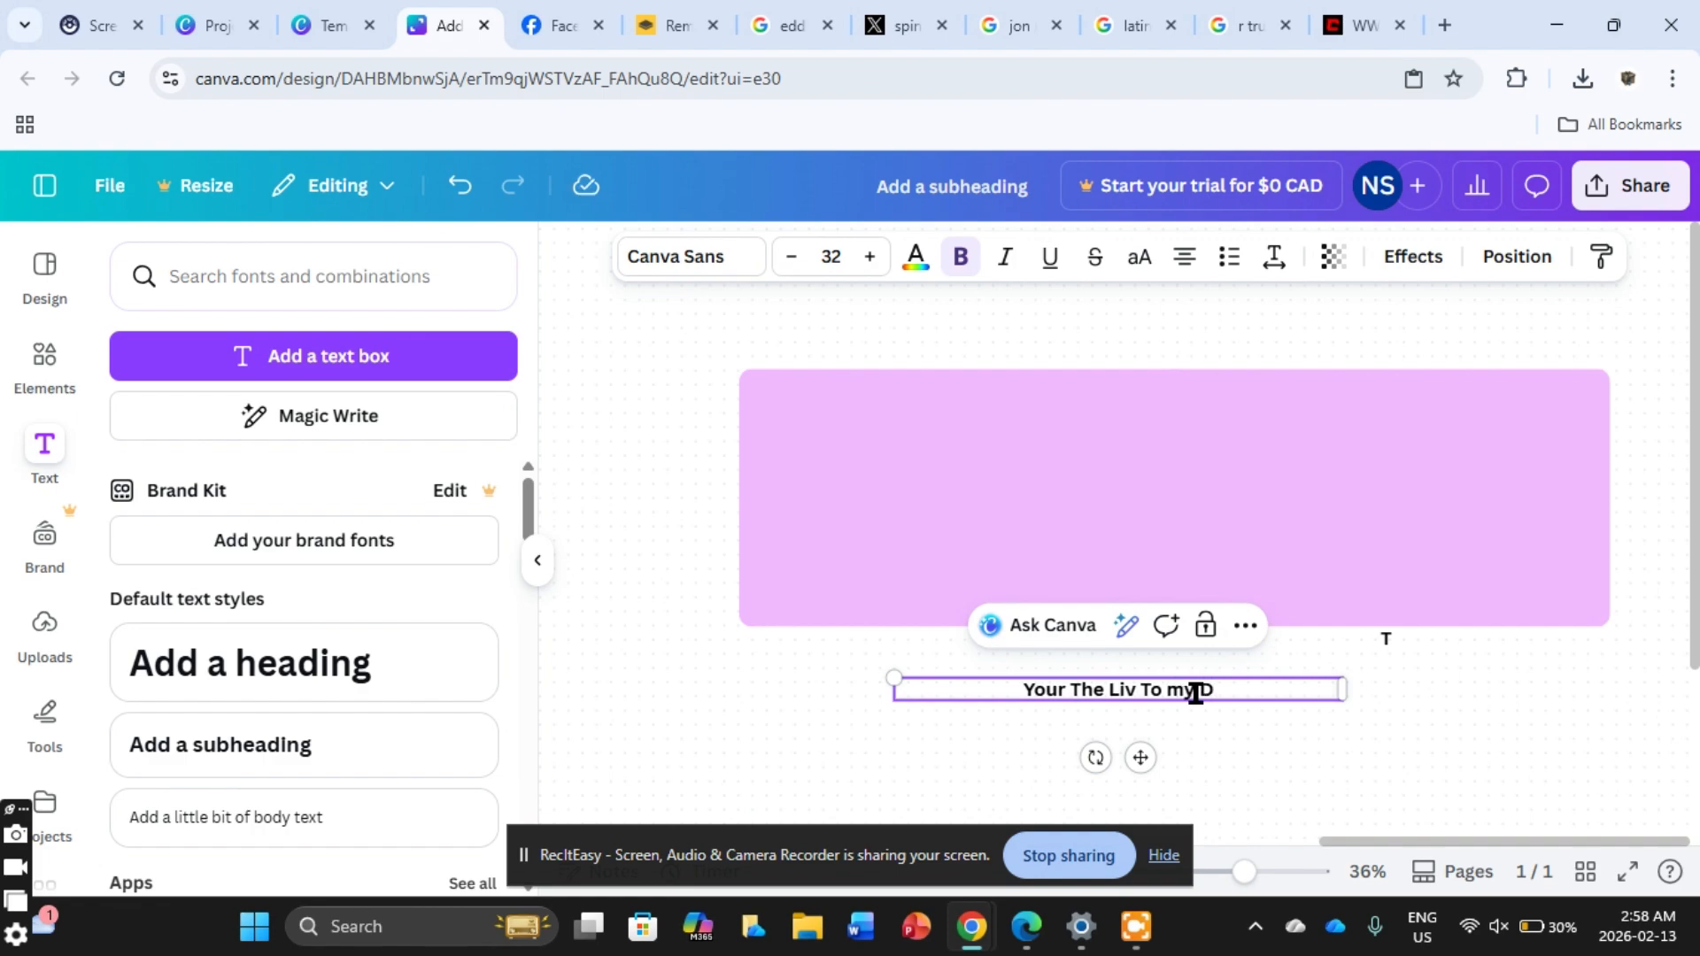
type("om...")
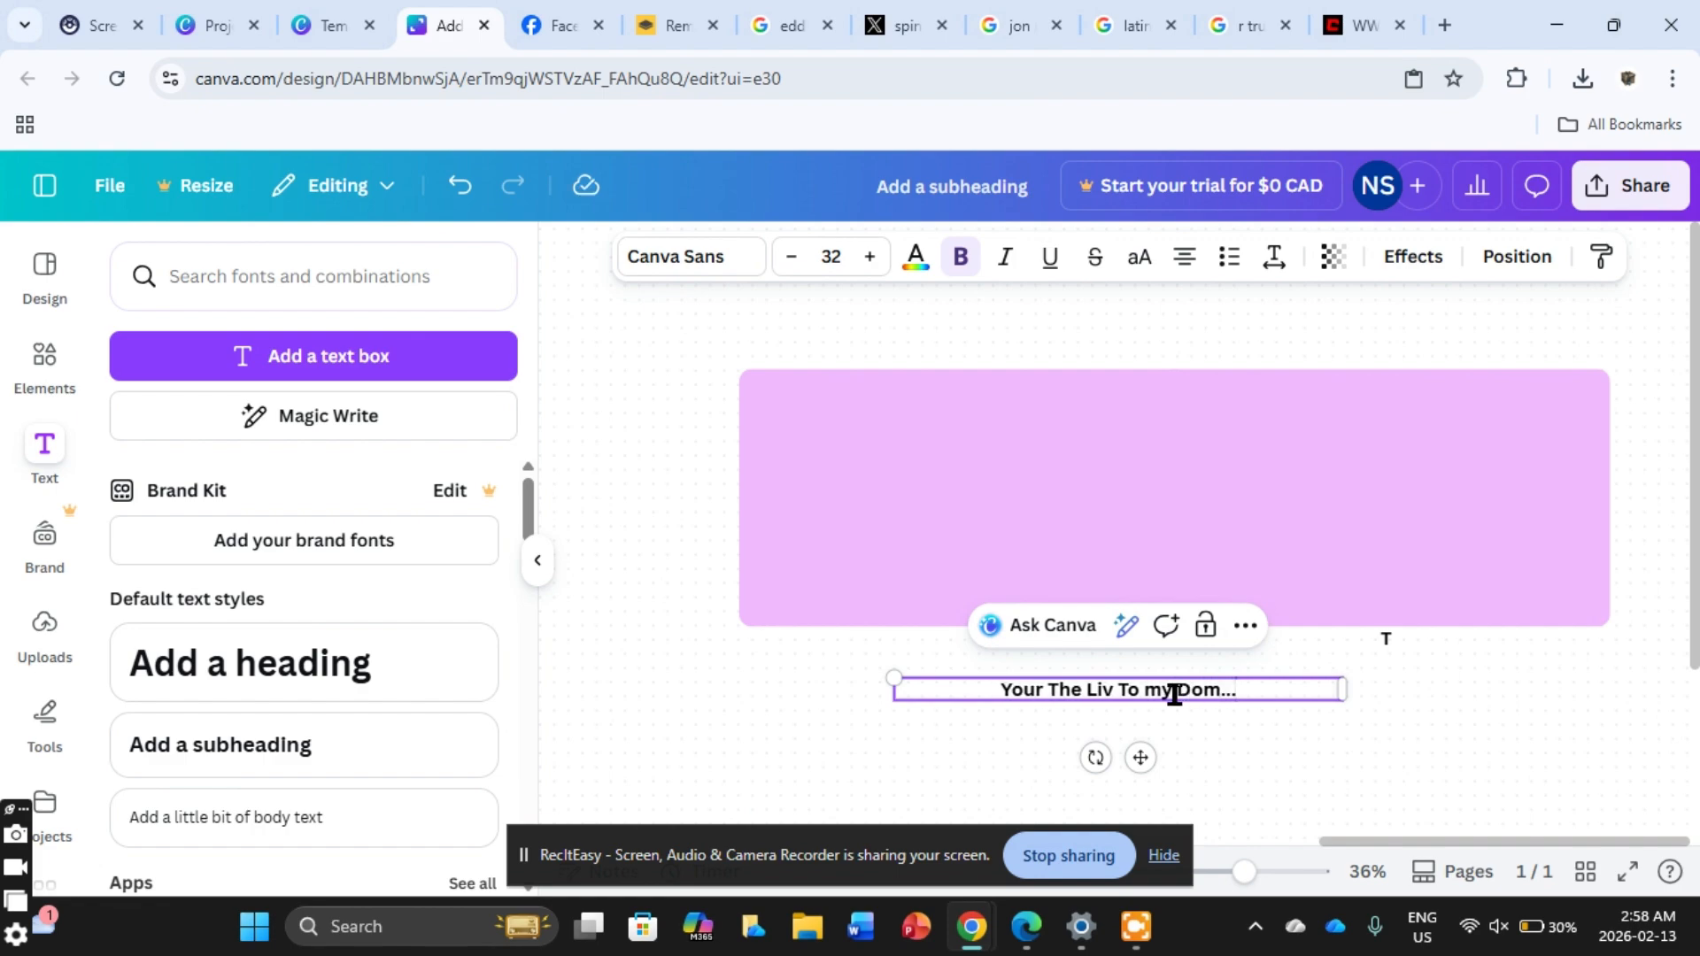
Step: Colour the "Your The Liv To my Dom..." heading pink and move it onto the upper edge of the purple rectangles
left_click_drag(1250, 694, 999, 693)
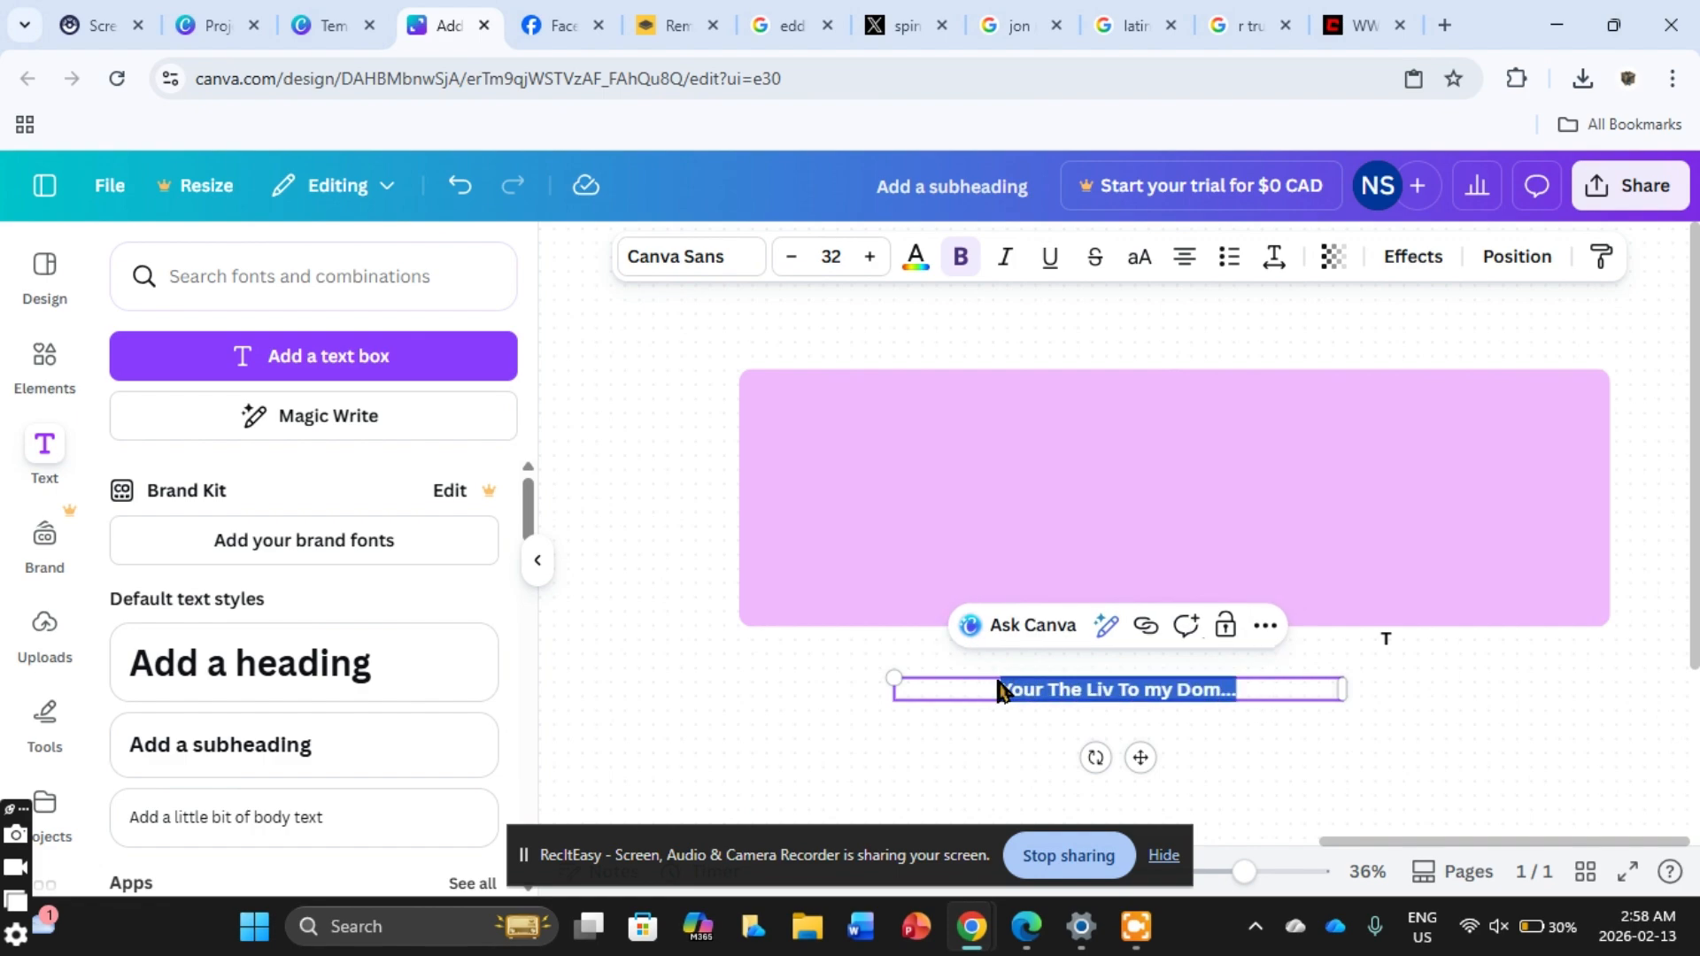
right_click(1006, 691)
left_click(912, 257)
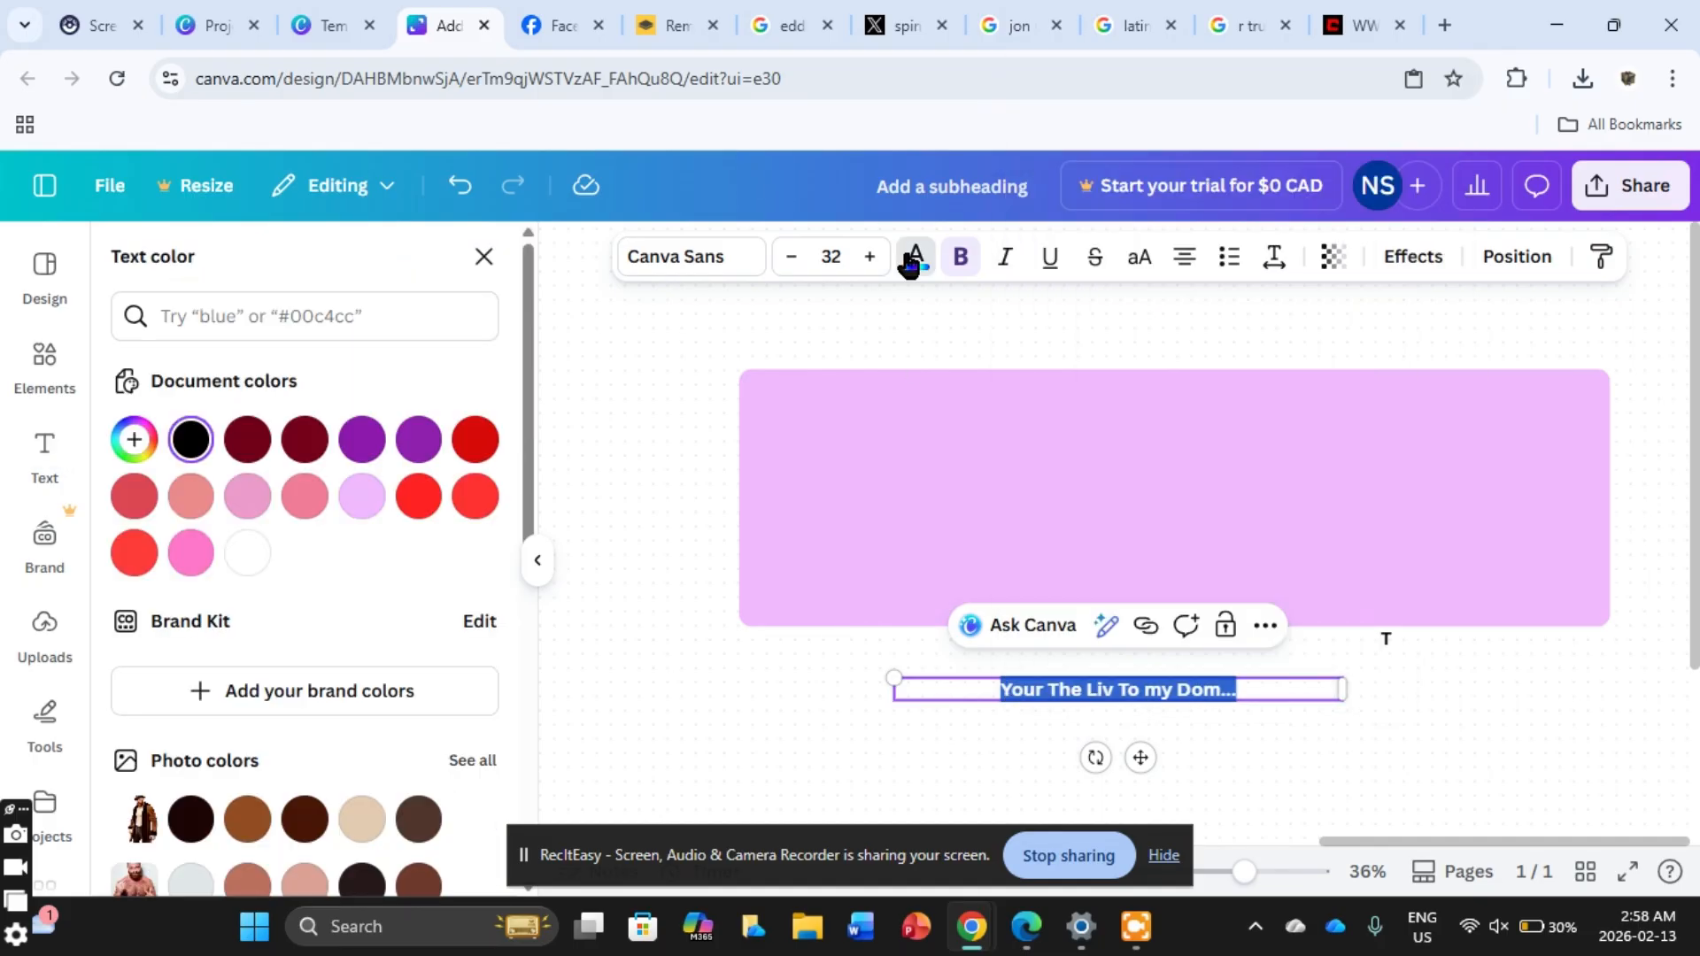
left_click(912, 258)
left_click(912, 258)
left_click(364, 493)
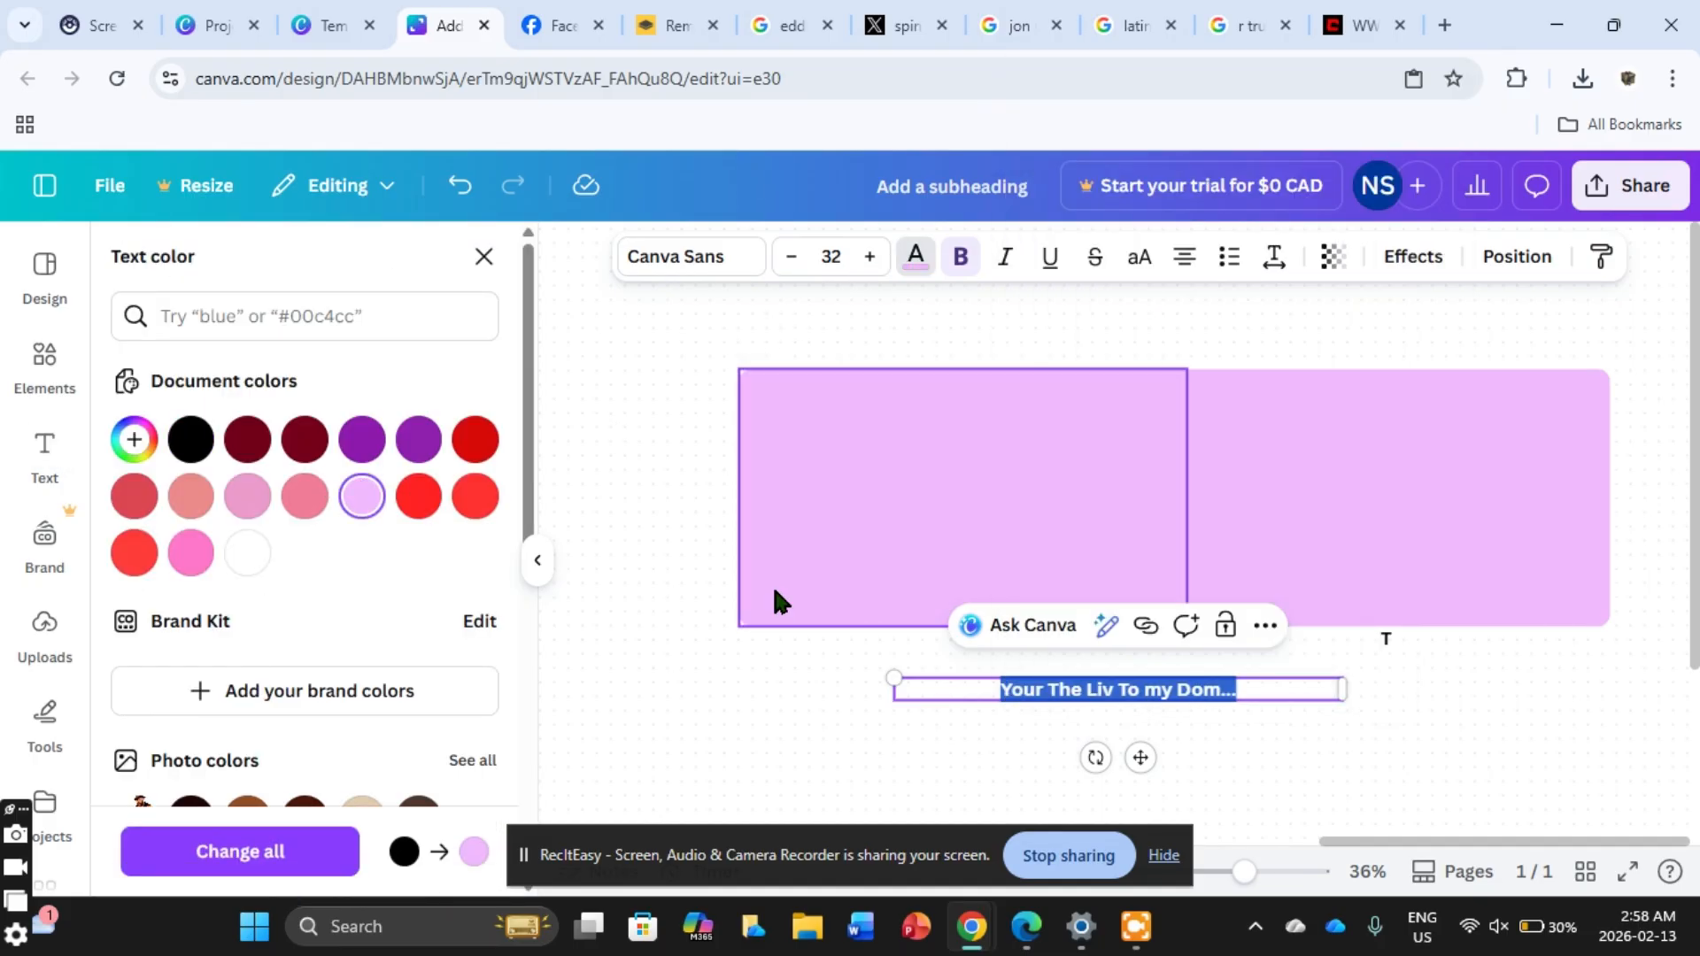
left_click(192, 551)
key("Escape")
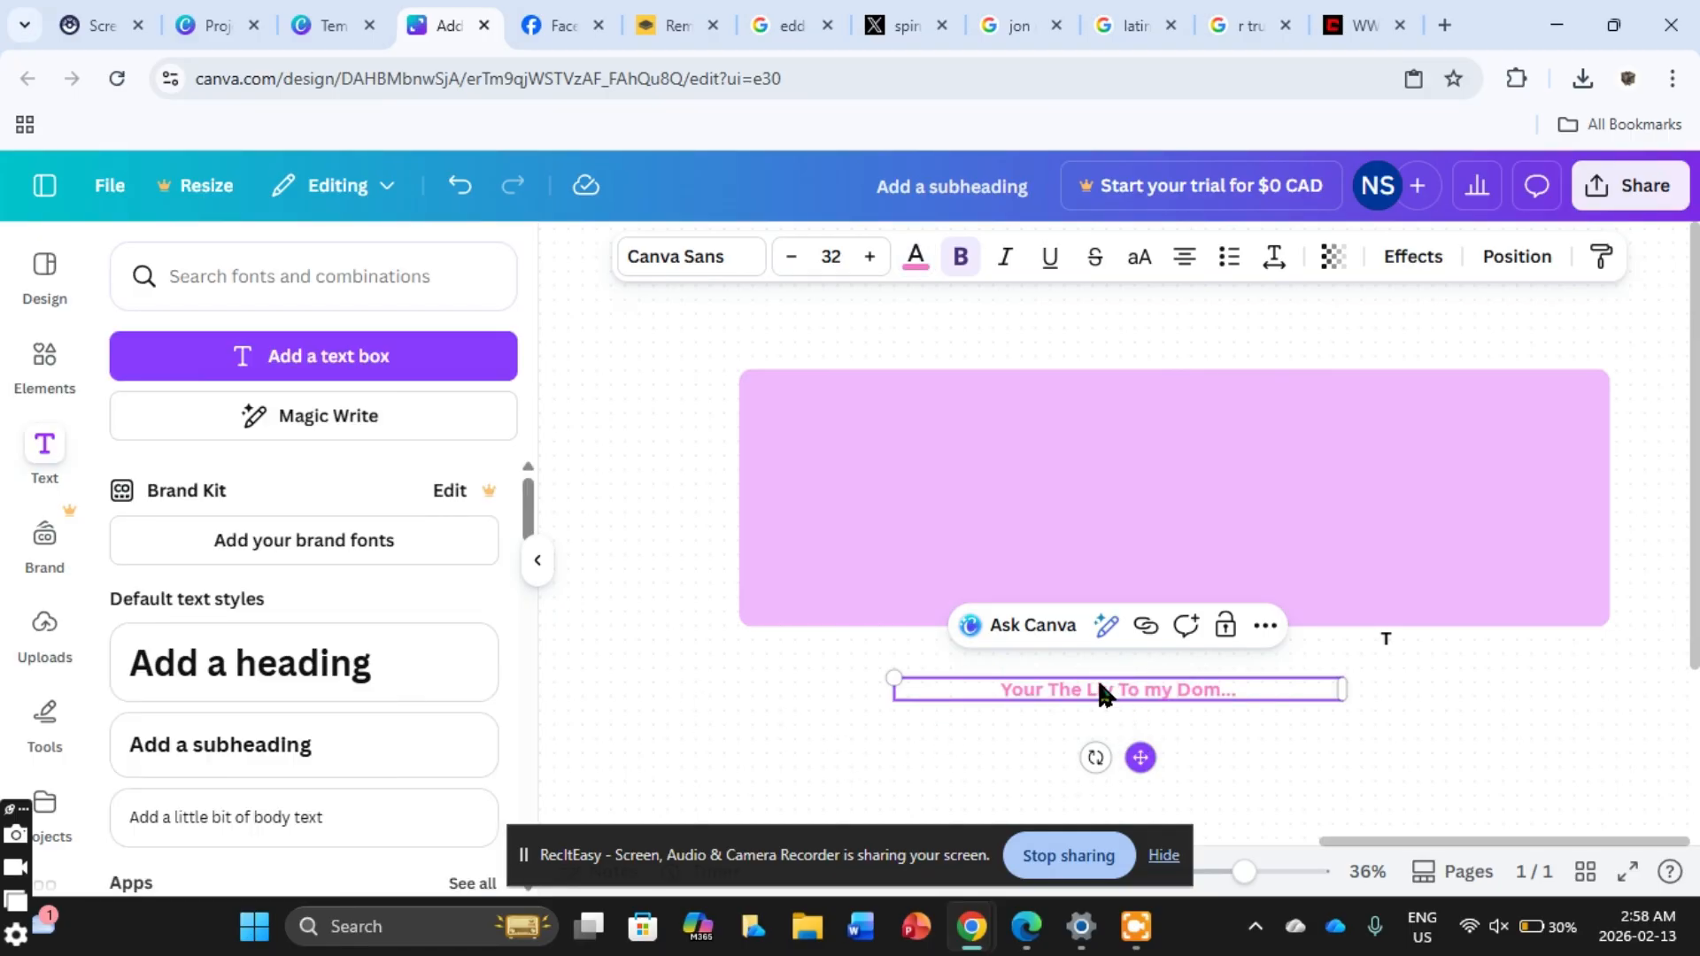
left_click_drag(1141, 757, 1207, 452)
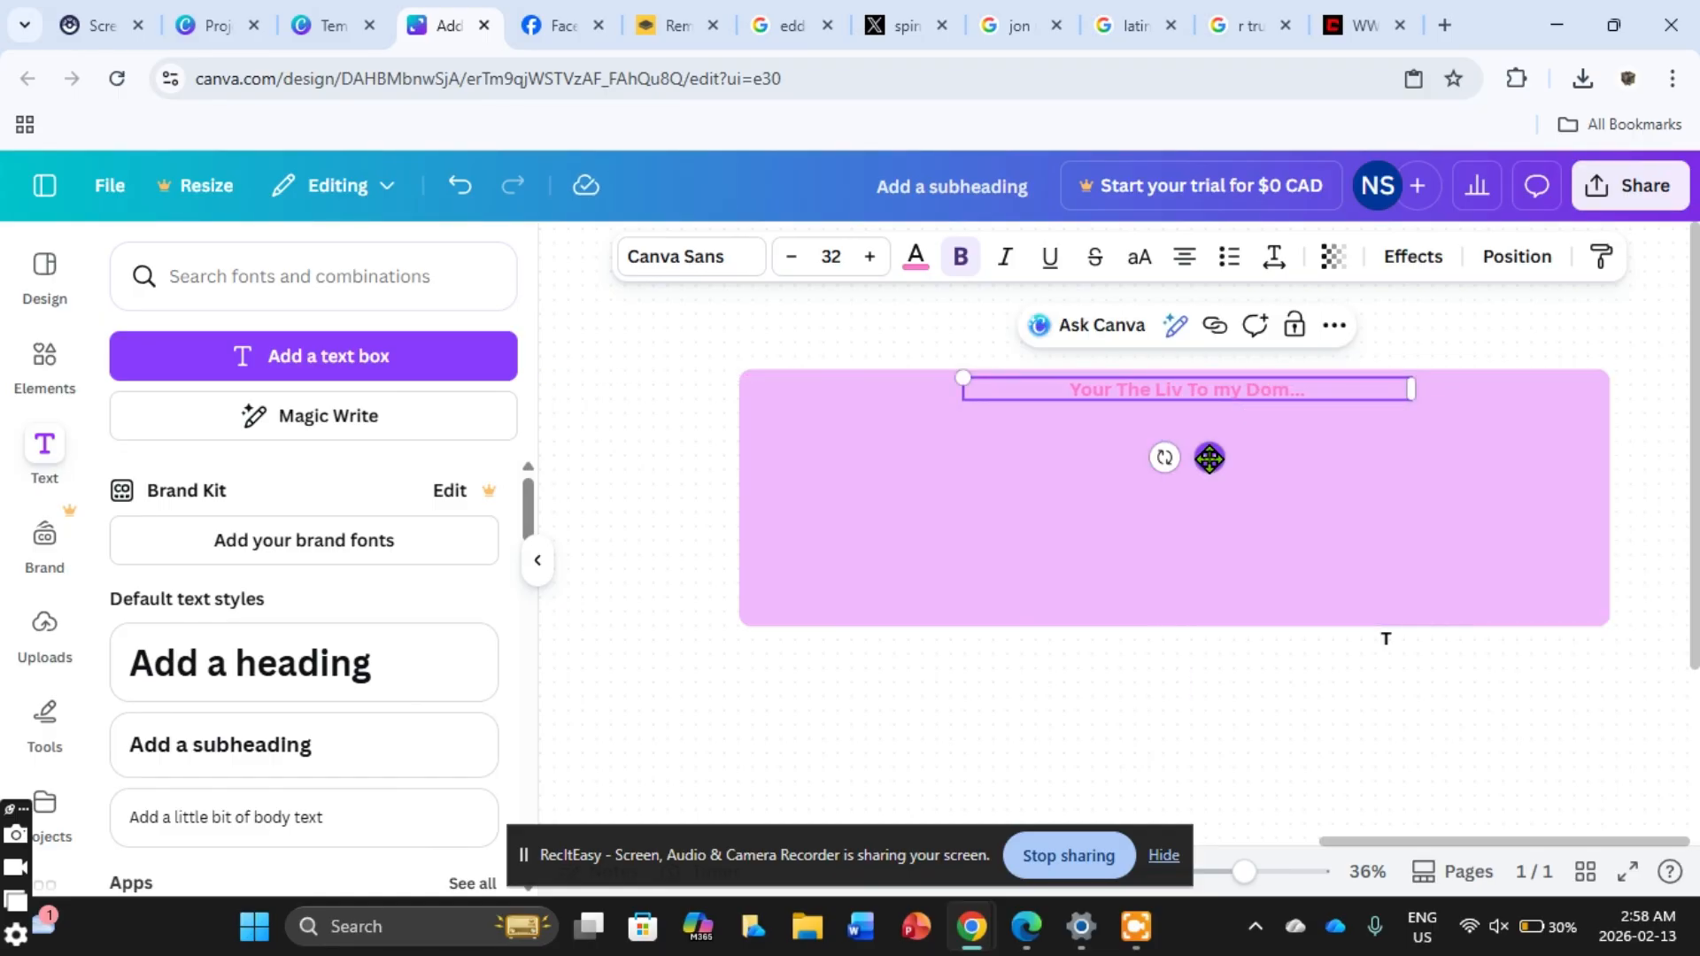
Step: Narrow both purple rectangles from their outer sides so they form a smaller box around the heading
left_click(1262, 560)
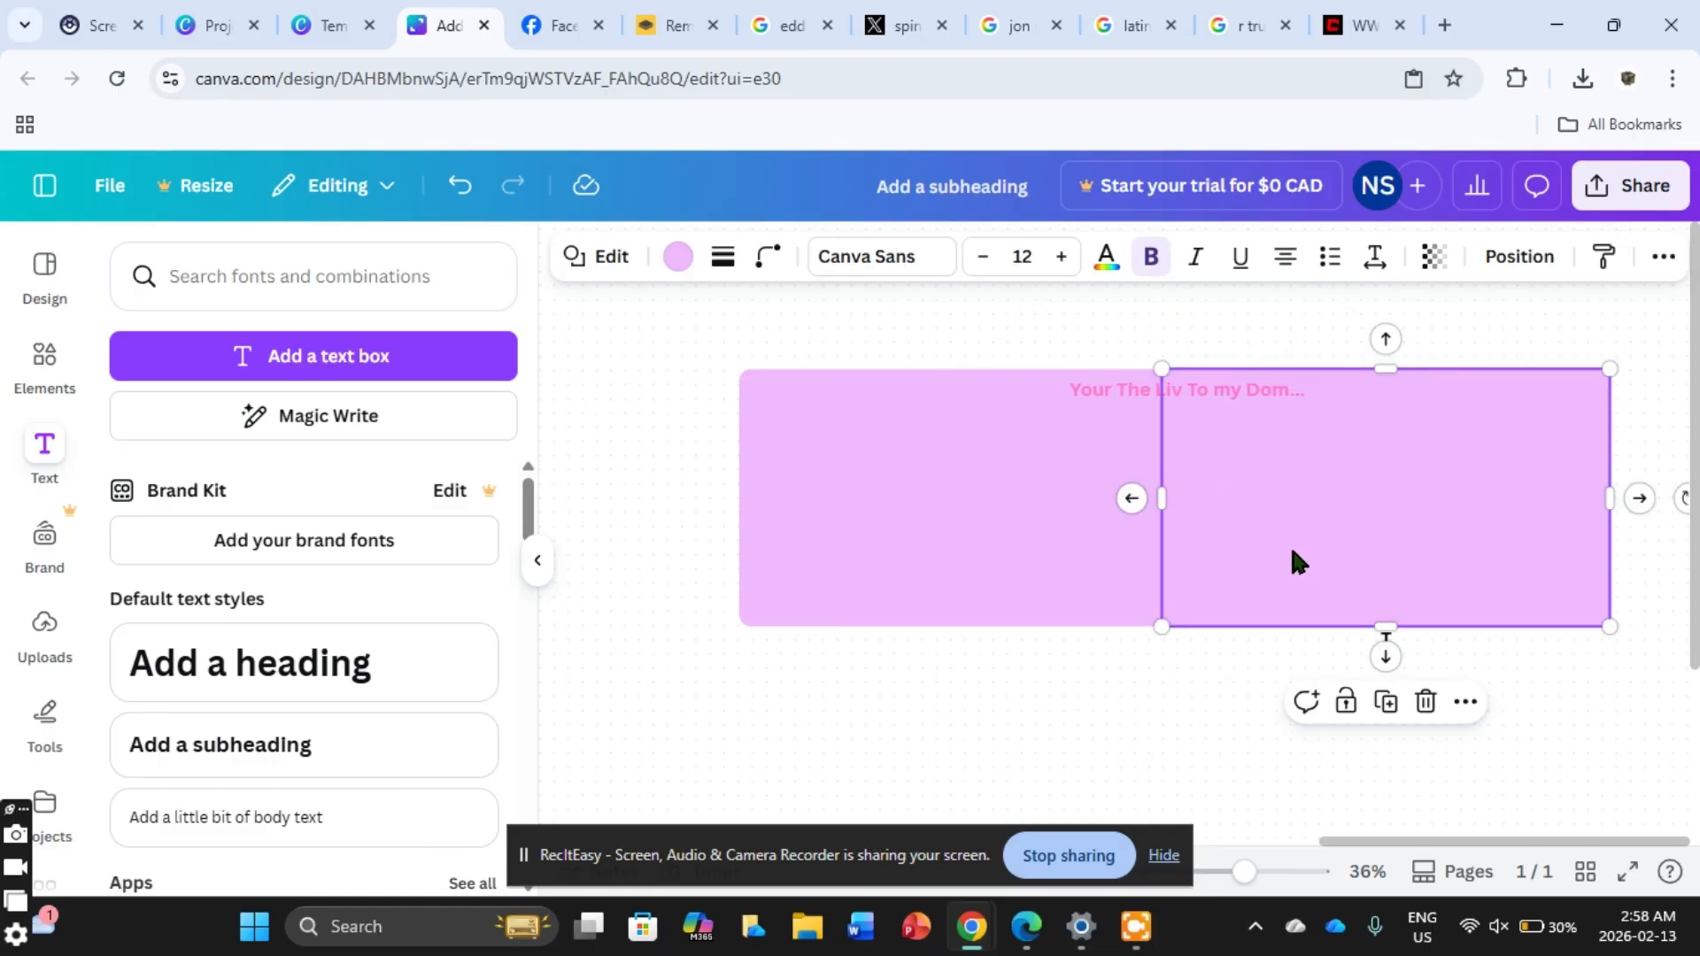
left_click(757, 382)
left_click_drag(740, 369, 901, 363)
left_click(1571, 448)
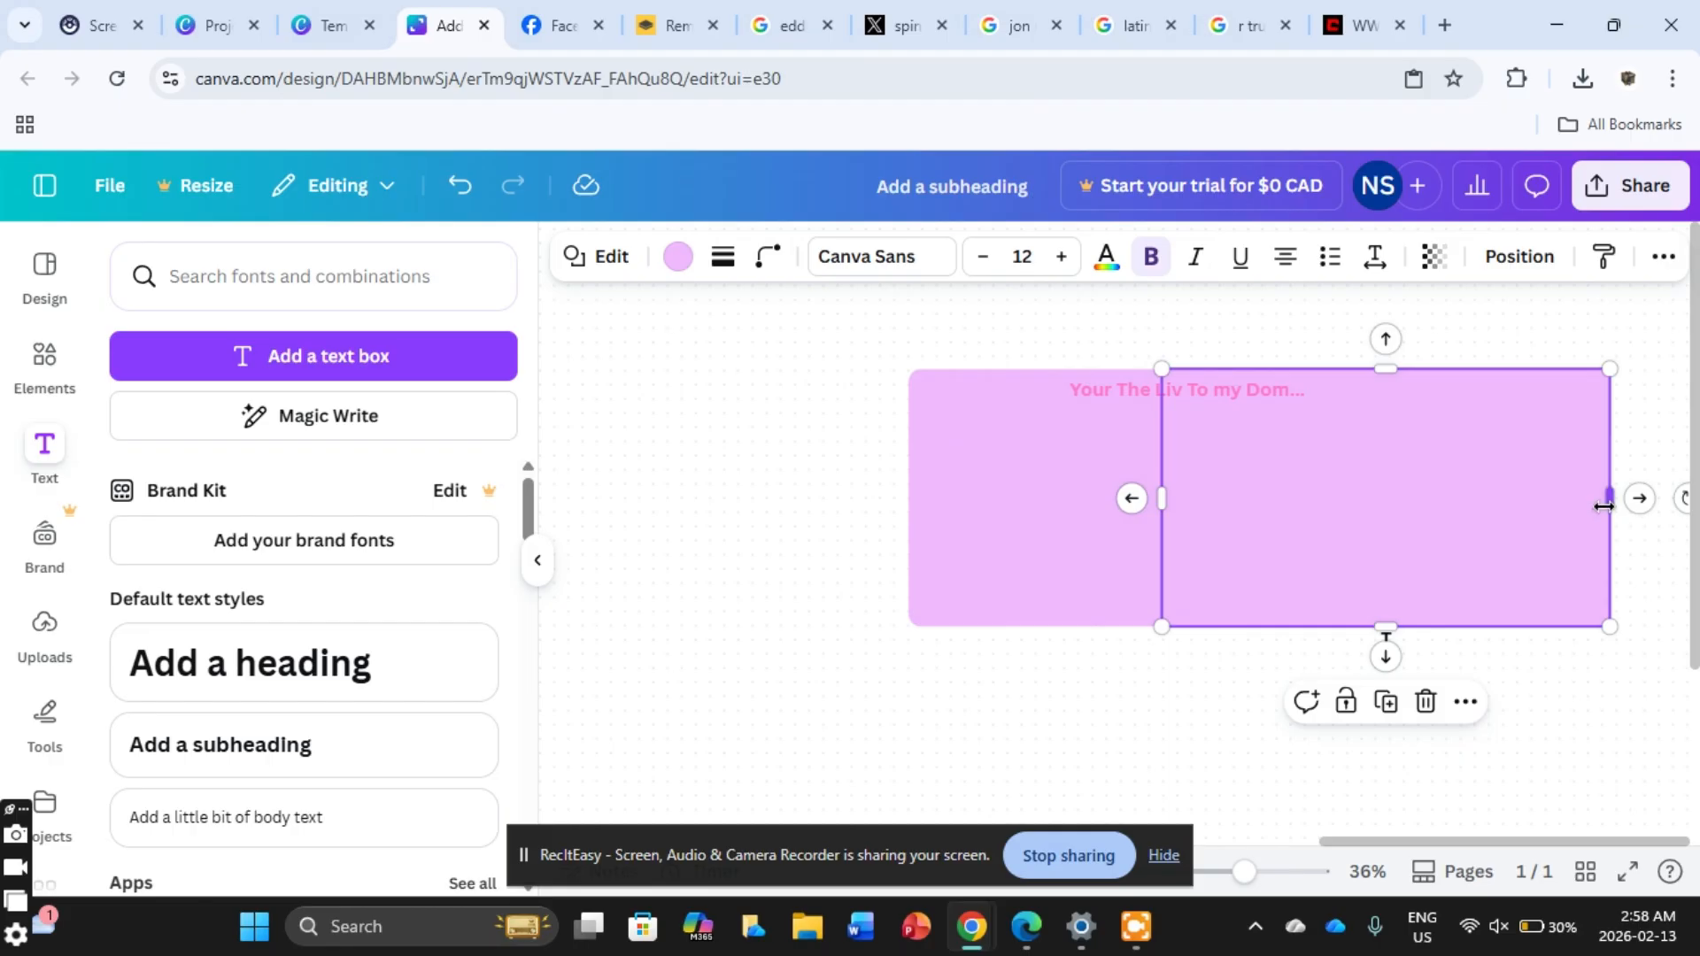
left_click_drag(1604, 505, 1386, 500)
left_click(1461, 562)
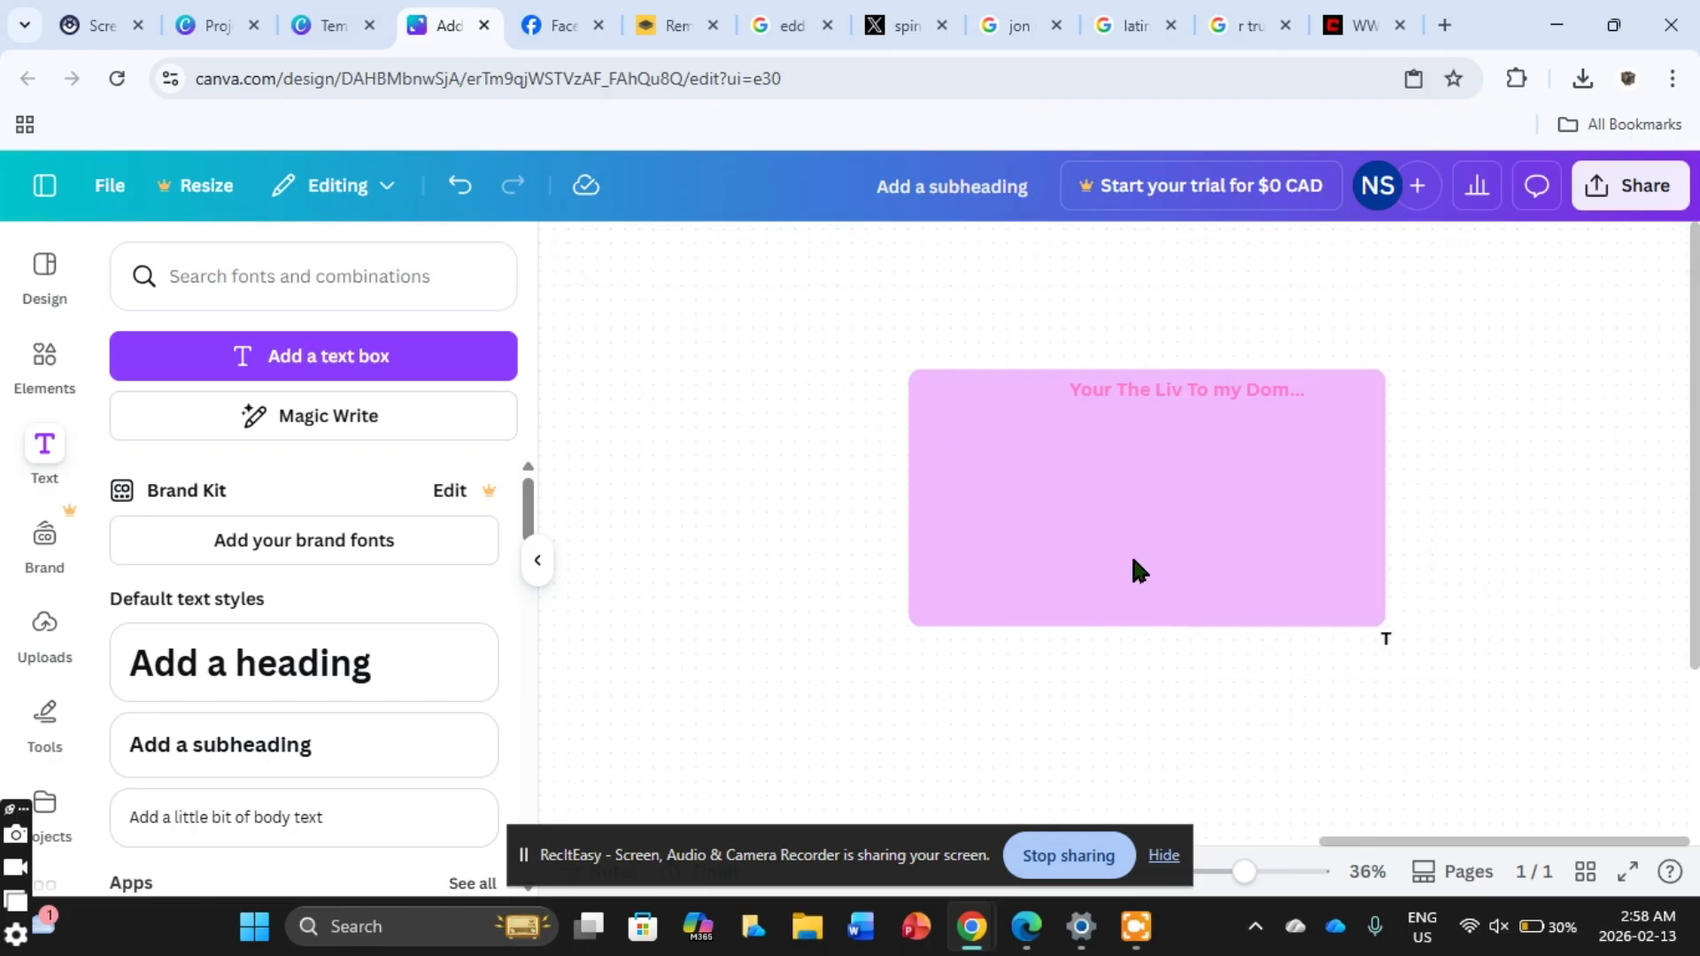
left_click(1140, 572)
left_click_drag(906, 497, 950, 503)
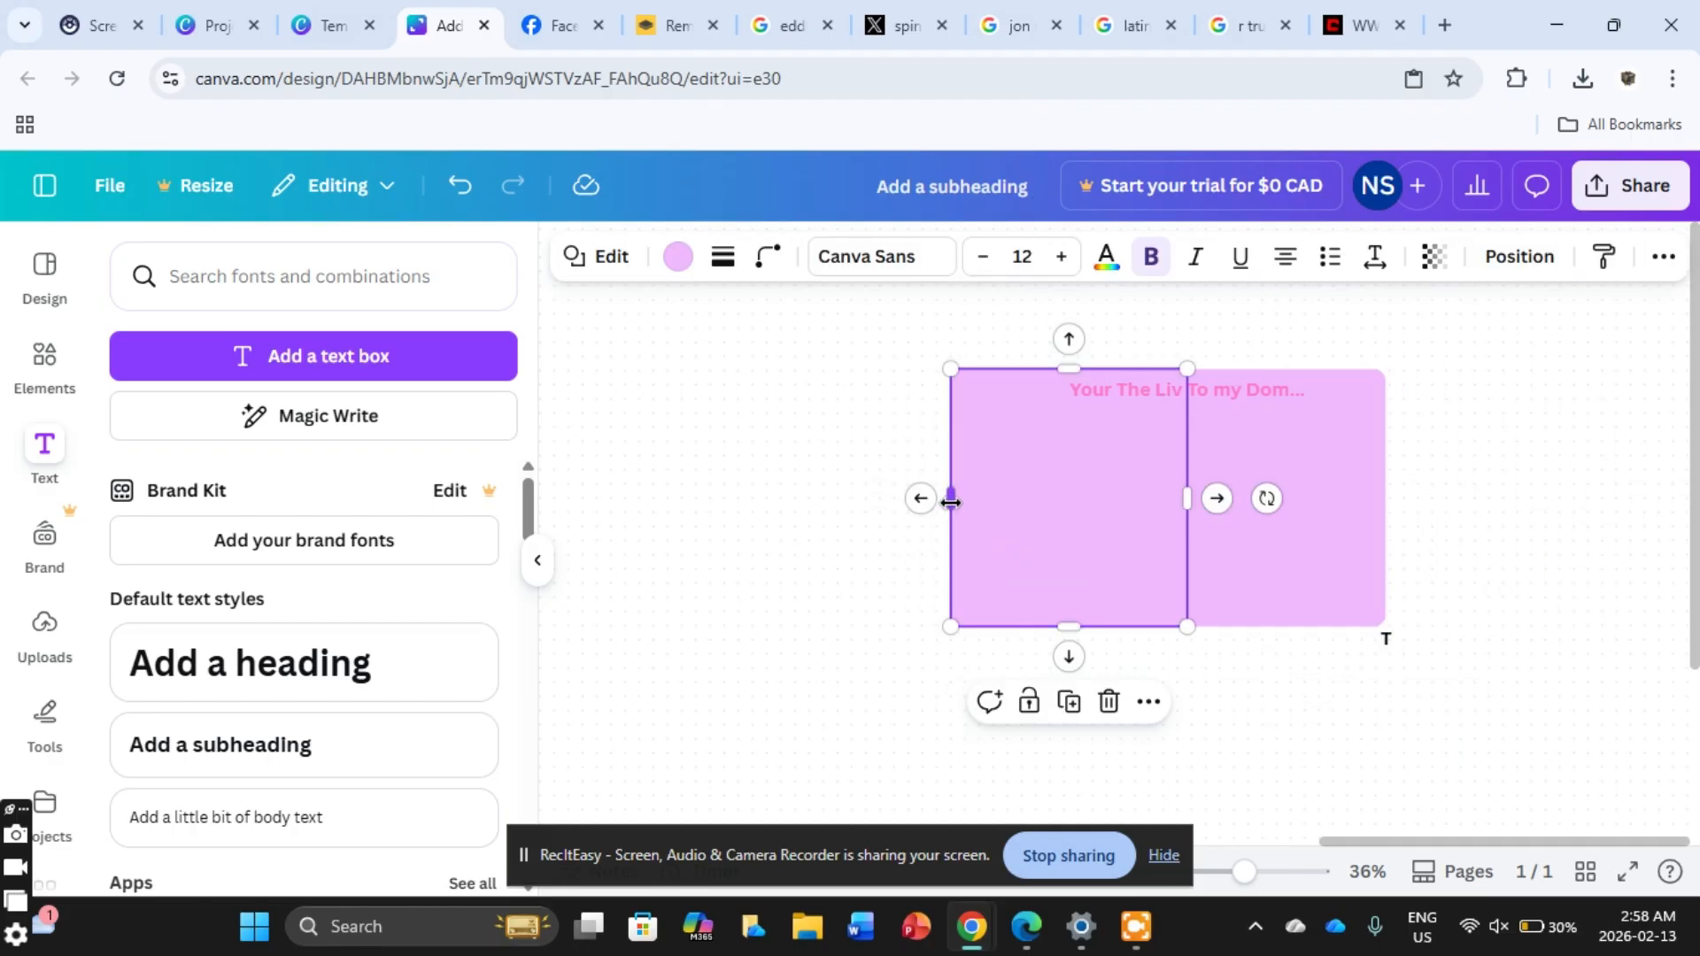
left_click(1508, 496)
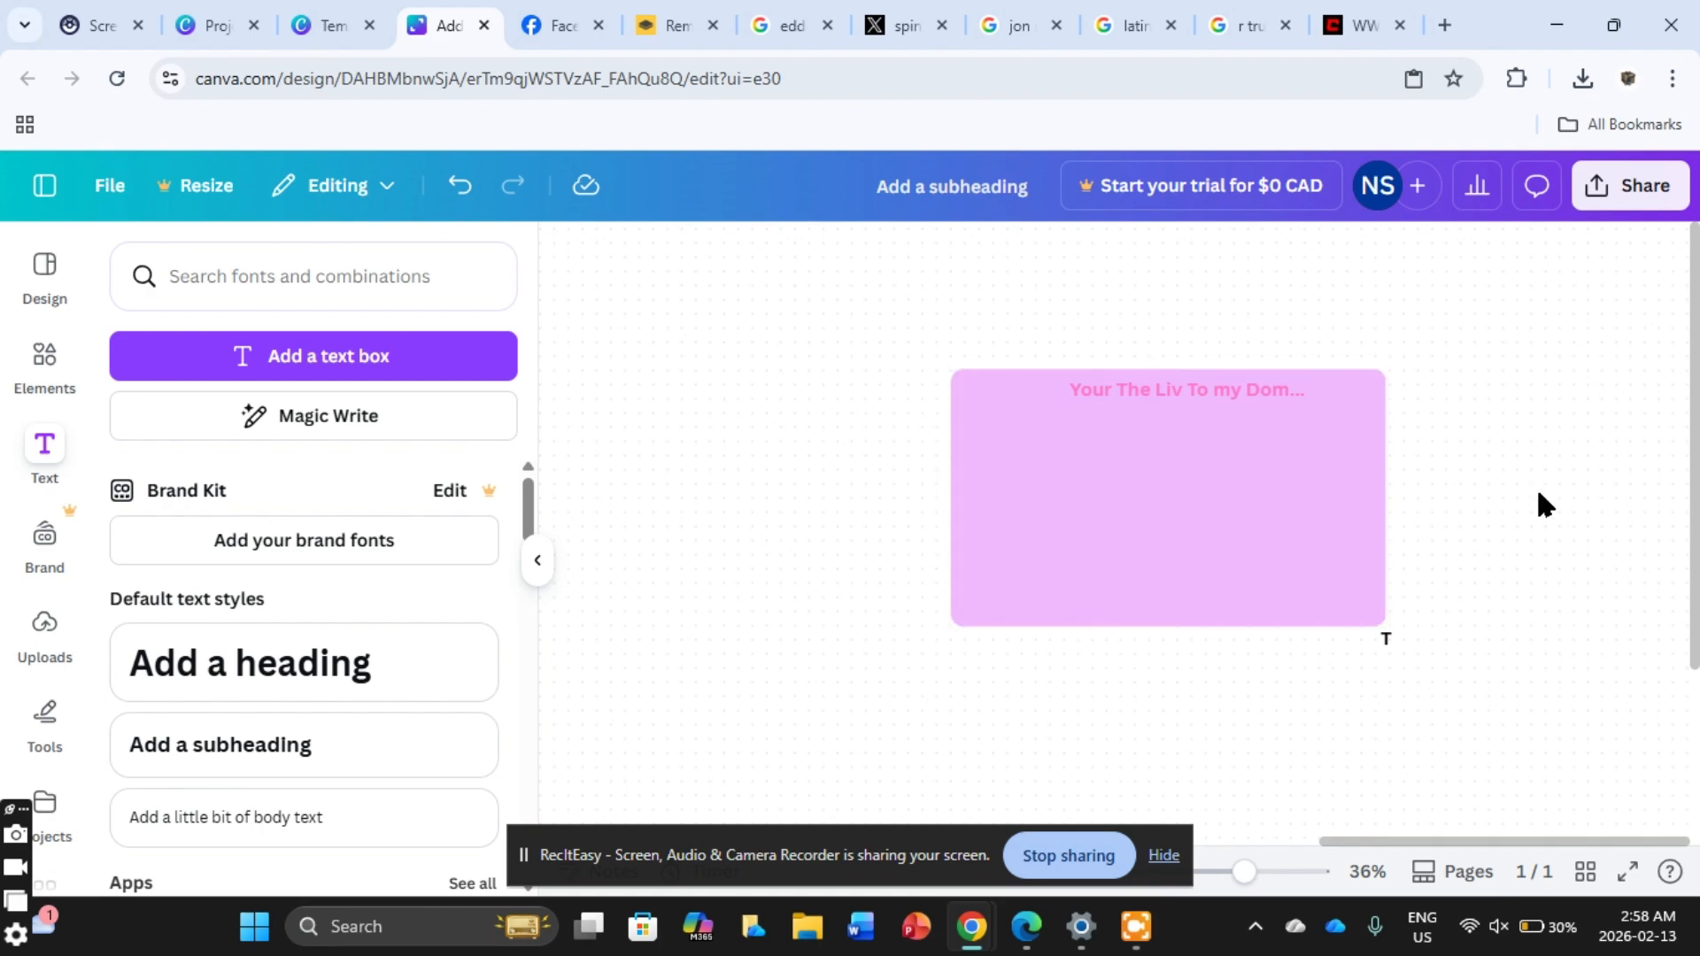
Step: Duplicate the pink heading and place the copy below the purple box
left_click(1158, 403)
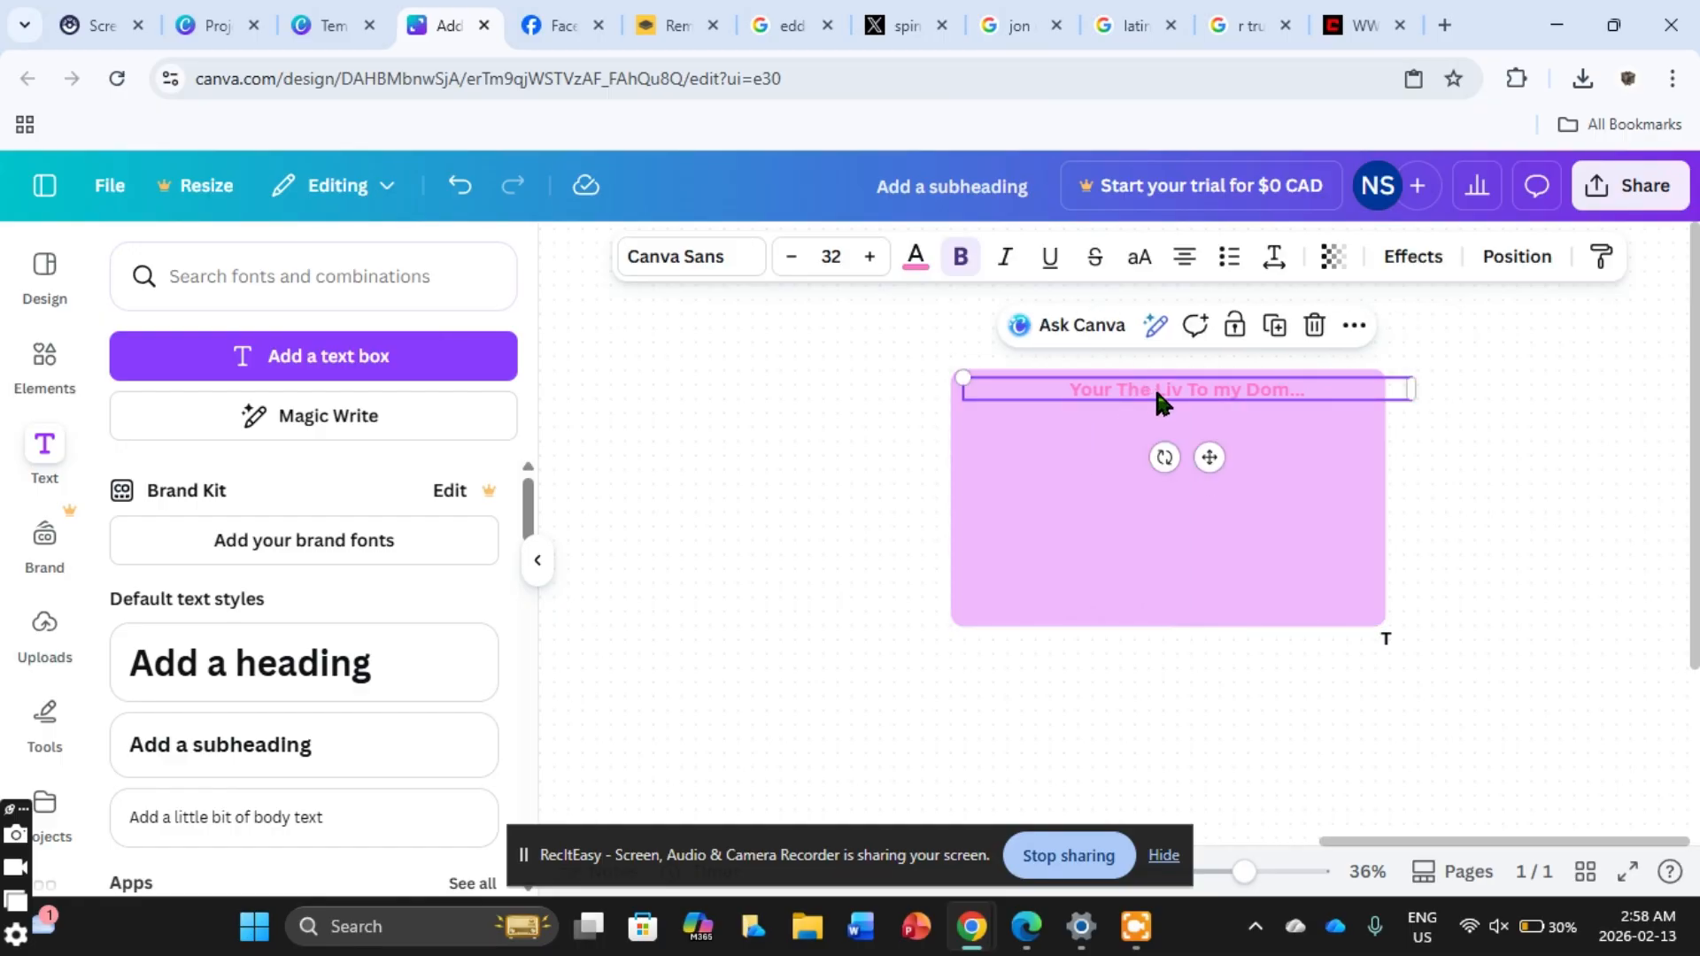
right_click(1158, 403)
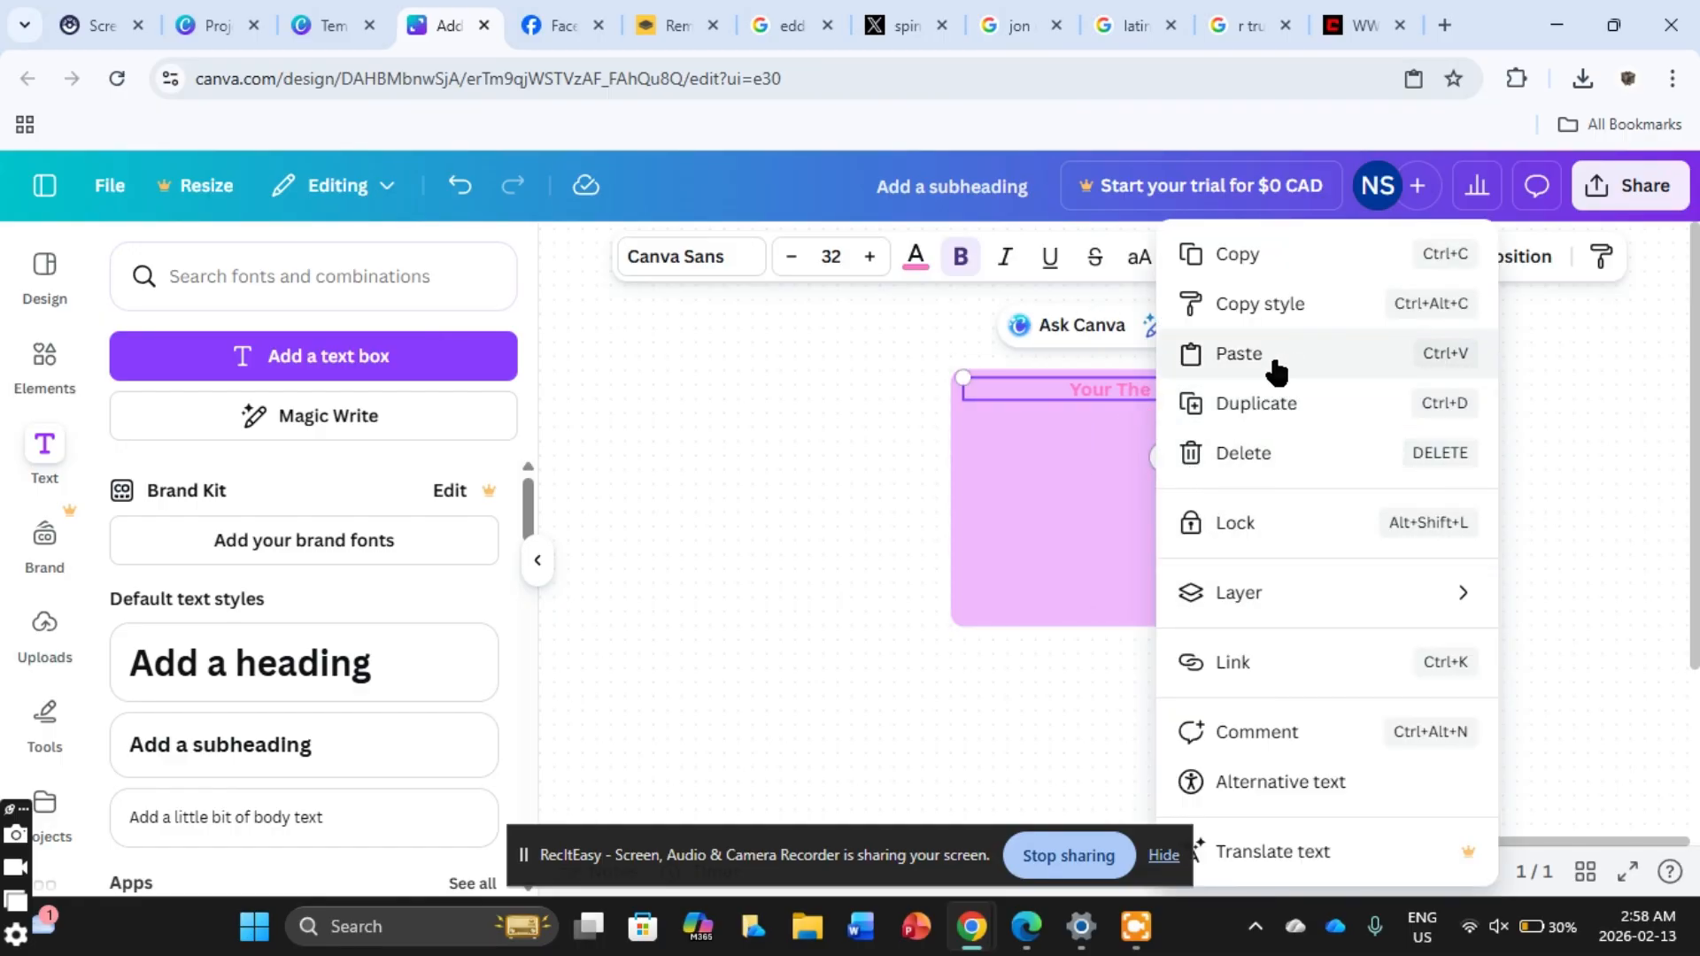
left_click(1282, 403)
left_click_drag(1199, 407, 1201, 695)
Step: Change the copied heading's text to "Your The Dom to My Liv"
double_click(1201, 695)
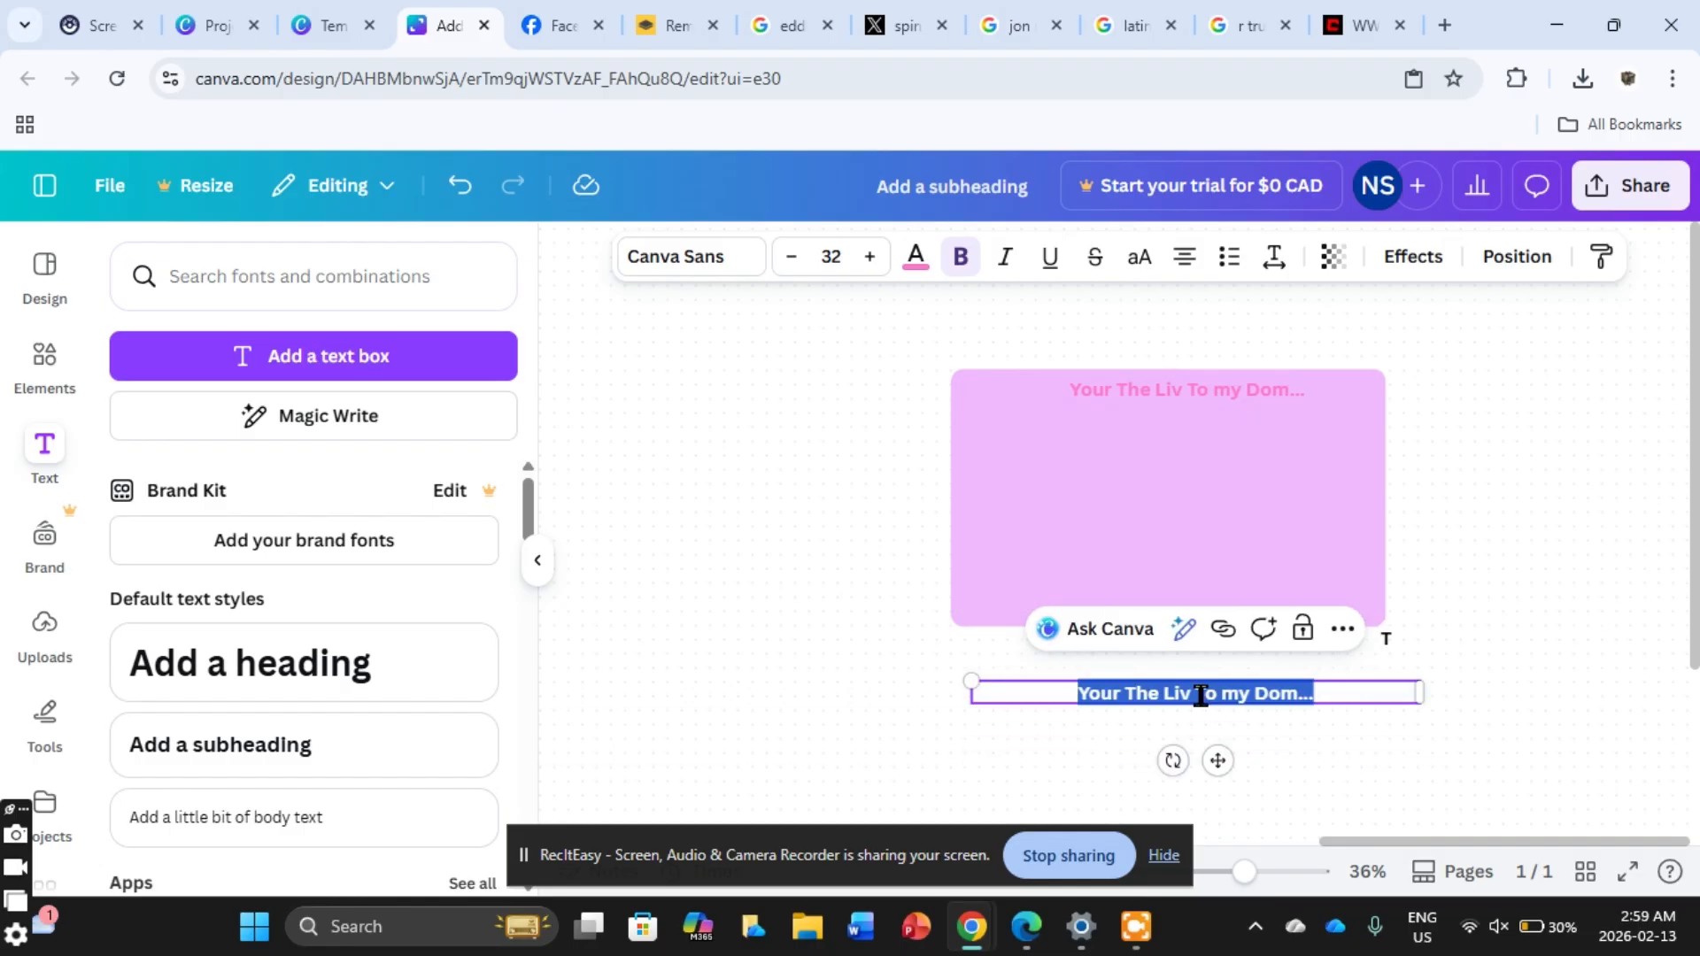
key("BackSpace")
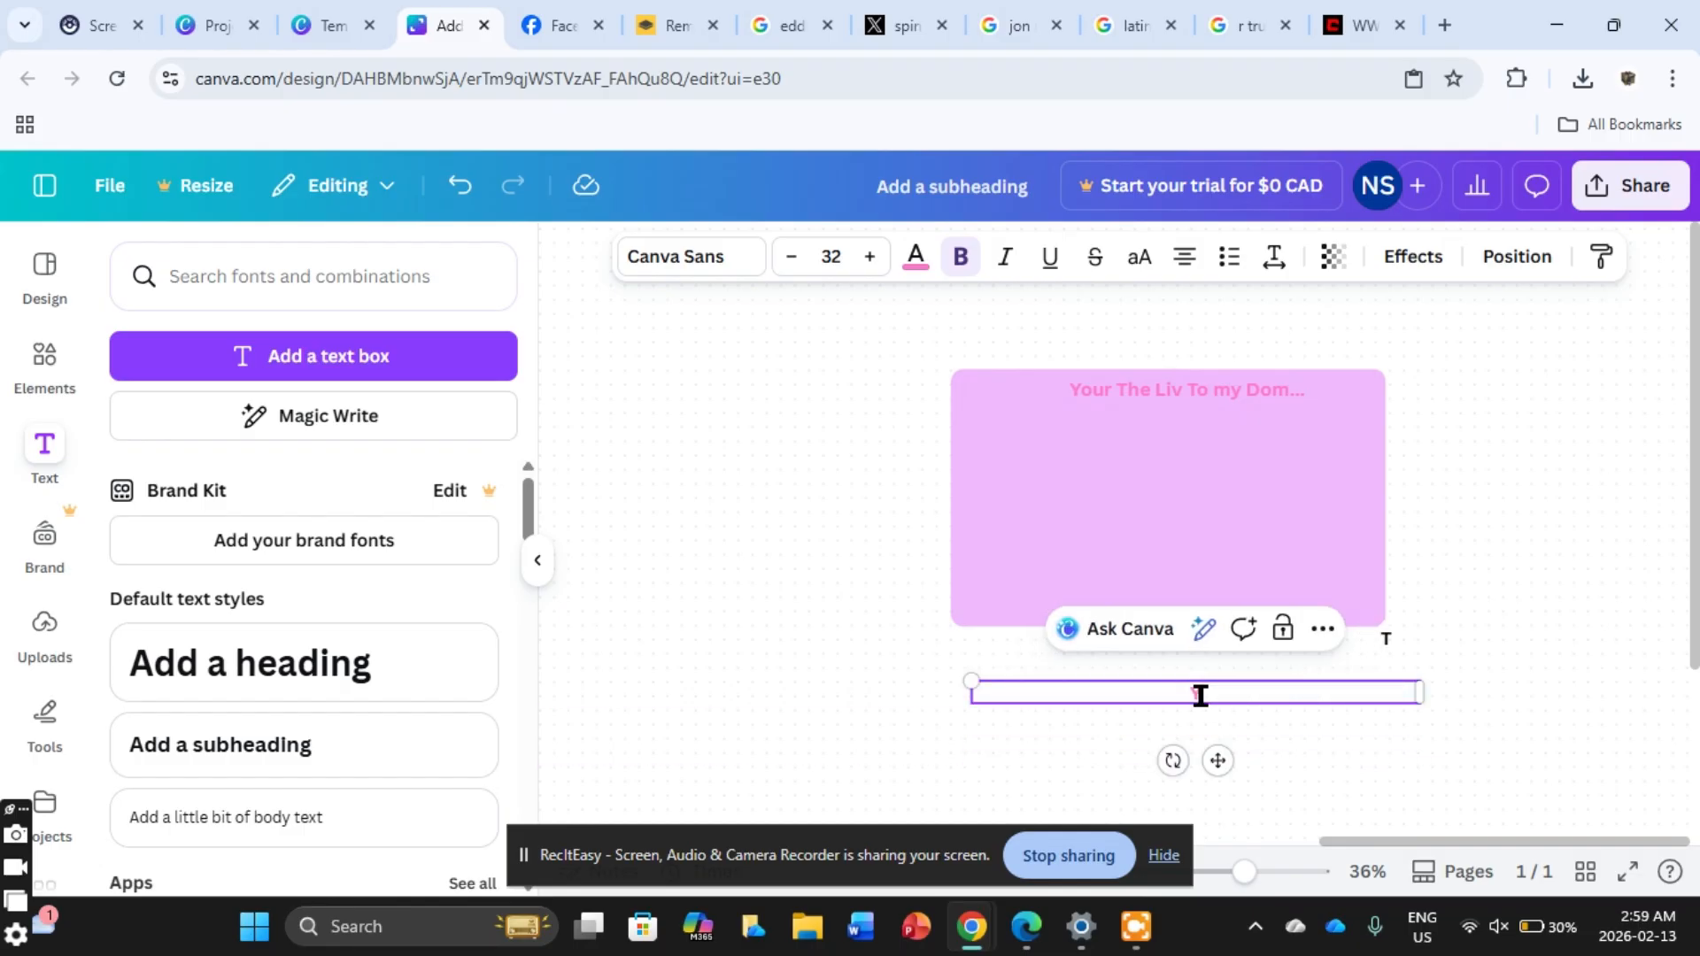
type("Your The")
key("BackSpace")
key("BackSpace")
key("BackSpace")
key("BackSpace")
type("The Dom to MY")
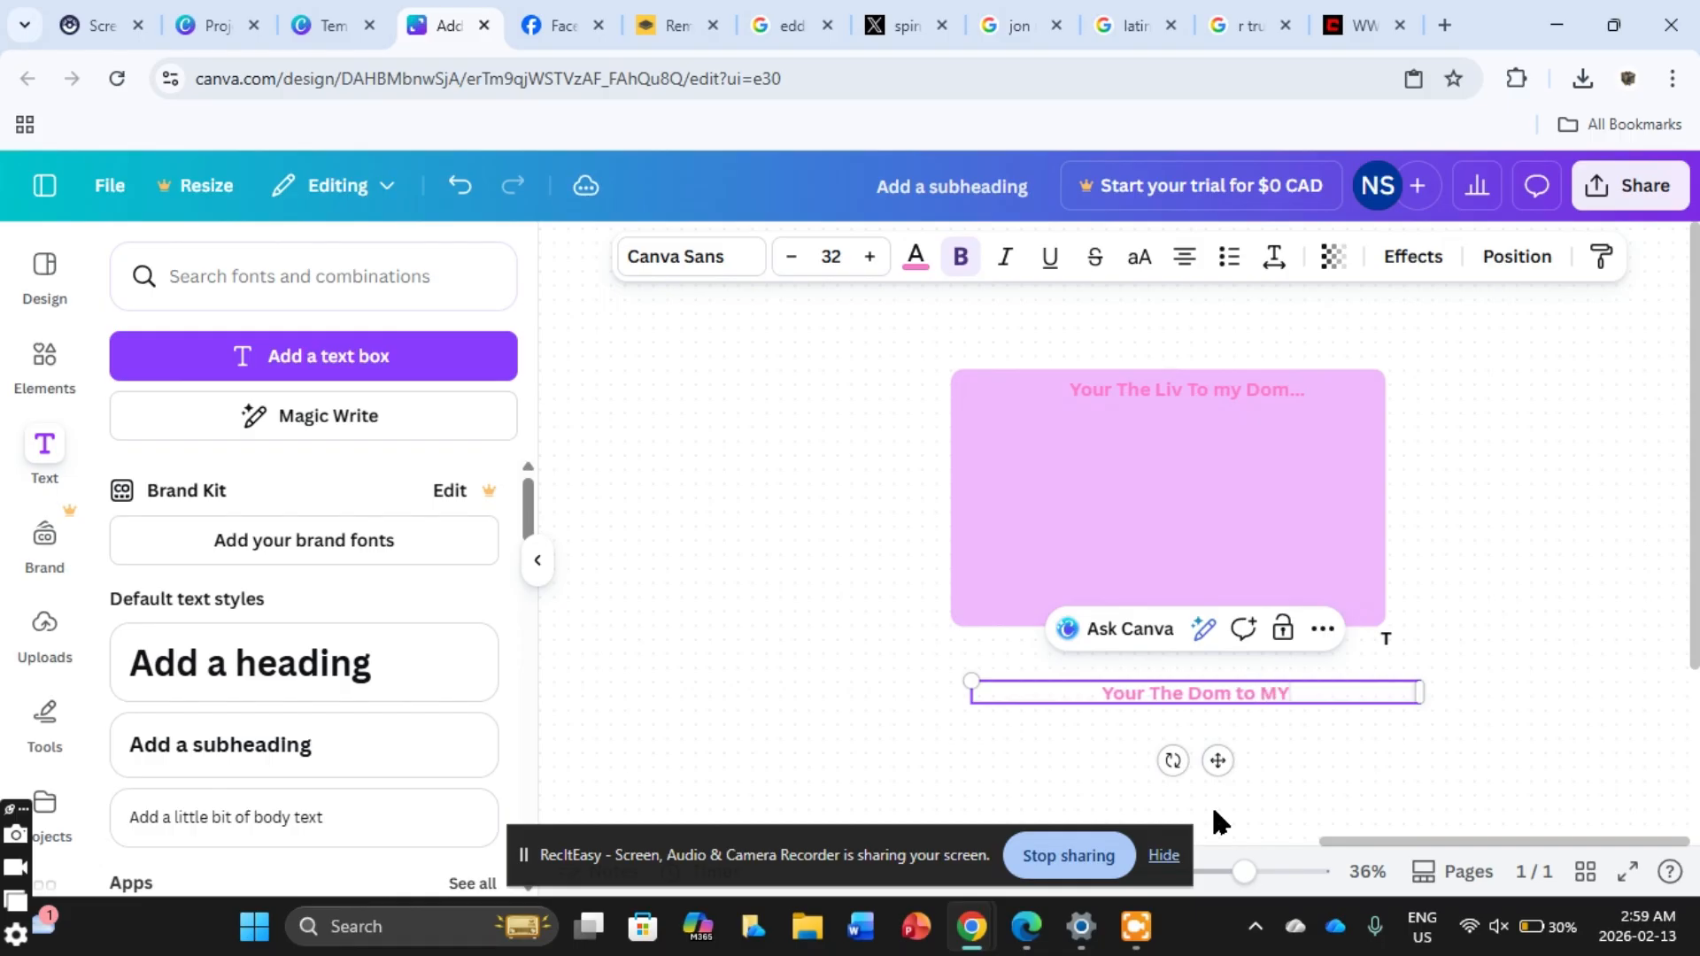
key("BackSpace")
type("y Live")
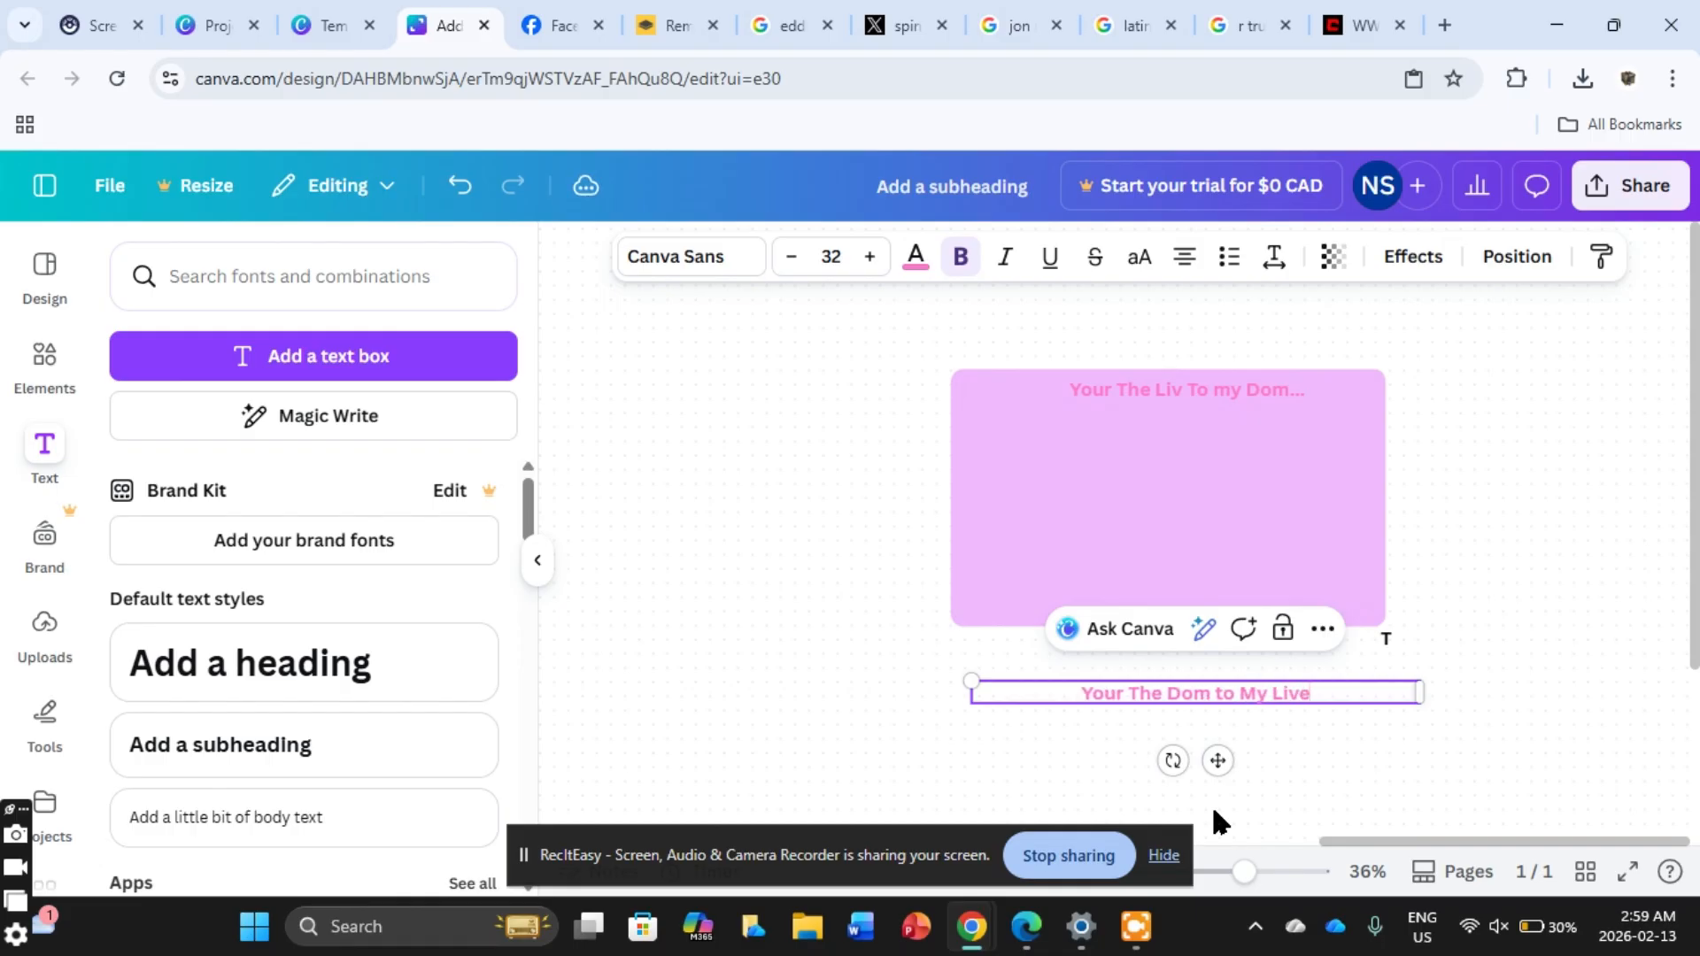
key("BackSpace")
Step: Duplicate the left rectangle of the upper purple box and place the copy over the "Your The Dom to My Liv" heading
left_click(988, 540)
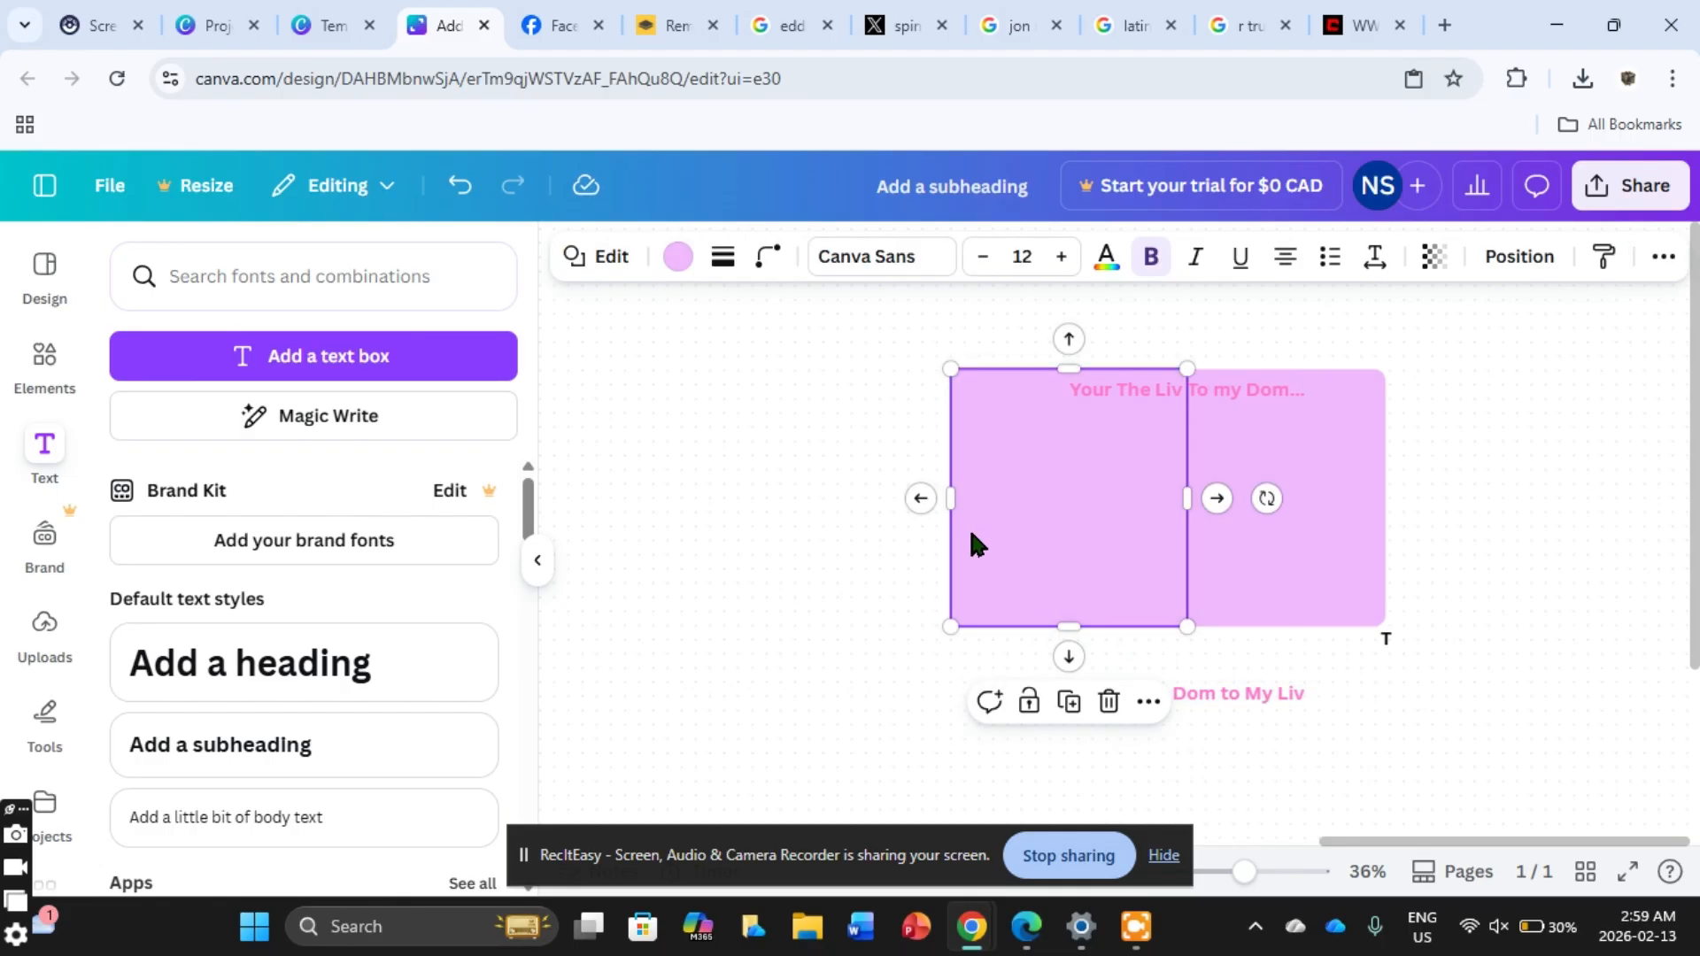
right_click(1023, 540)
left_click(1135, 402)
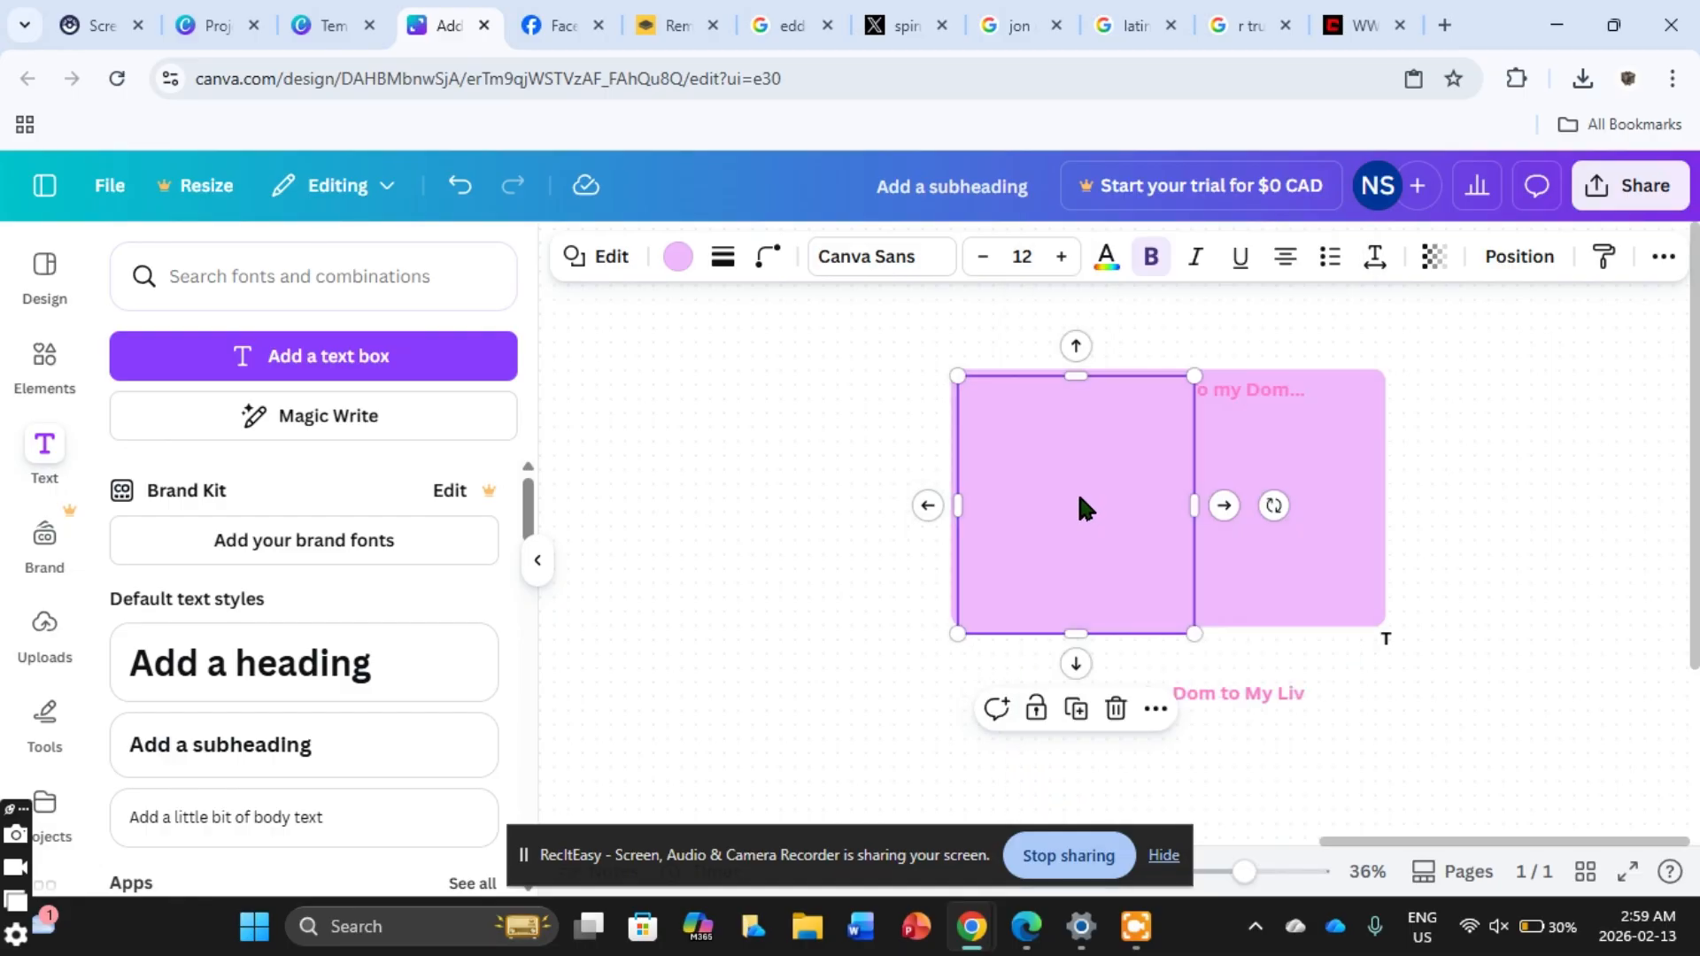
left_click_drag(1077, 492, 1089, 792)
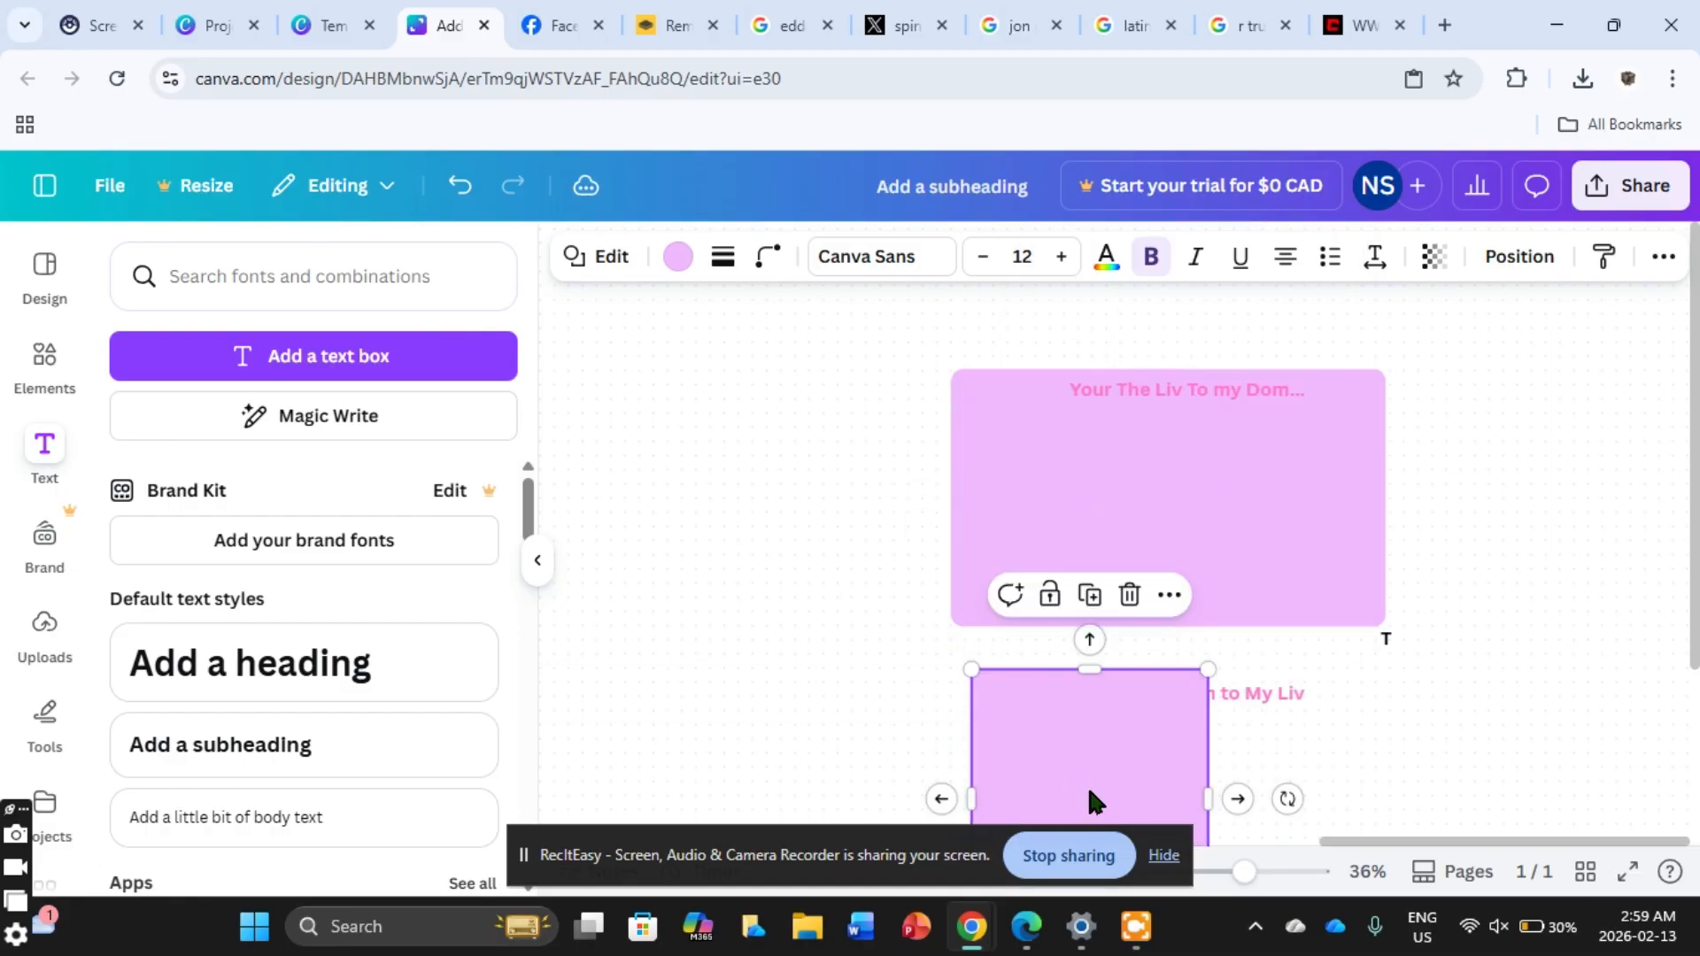
Step: Send the copied purple rectangle to the back, behind the "Your The Dom to My Liv" heading
right_click(1089, 793)
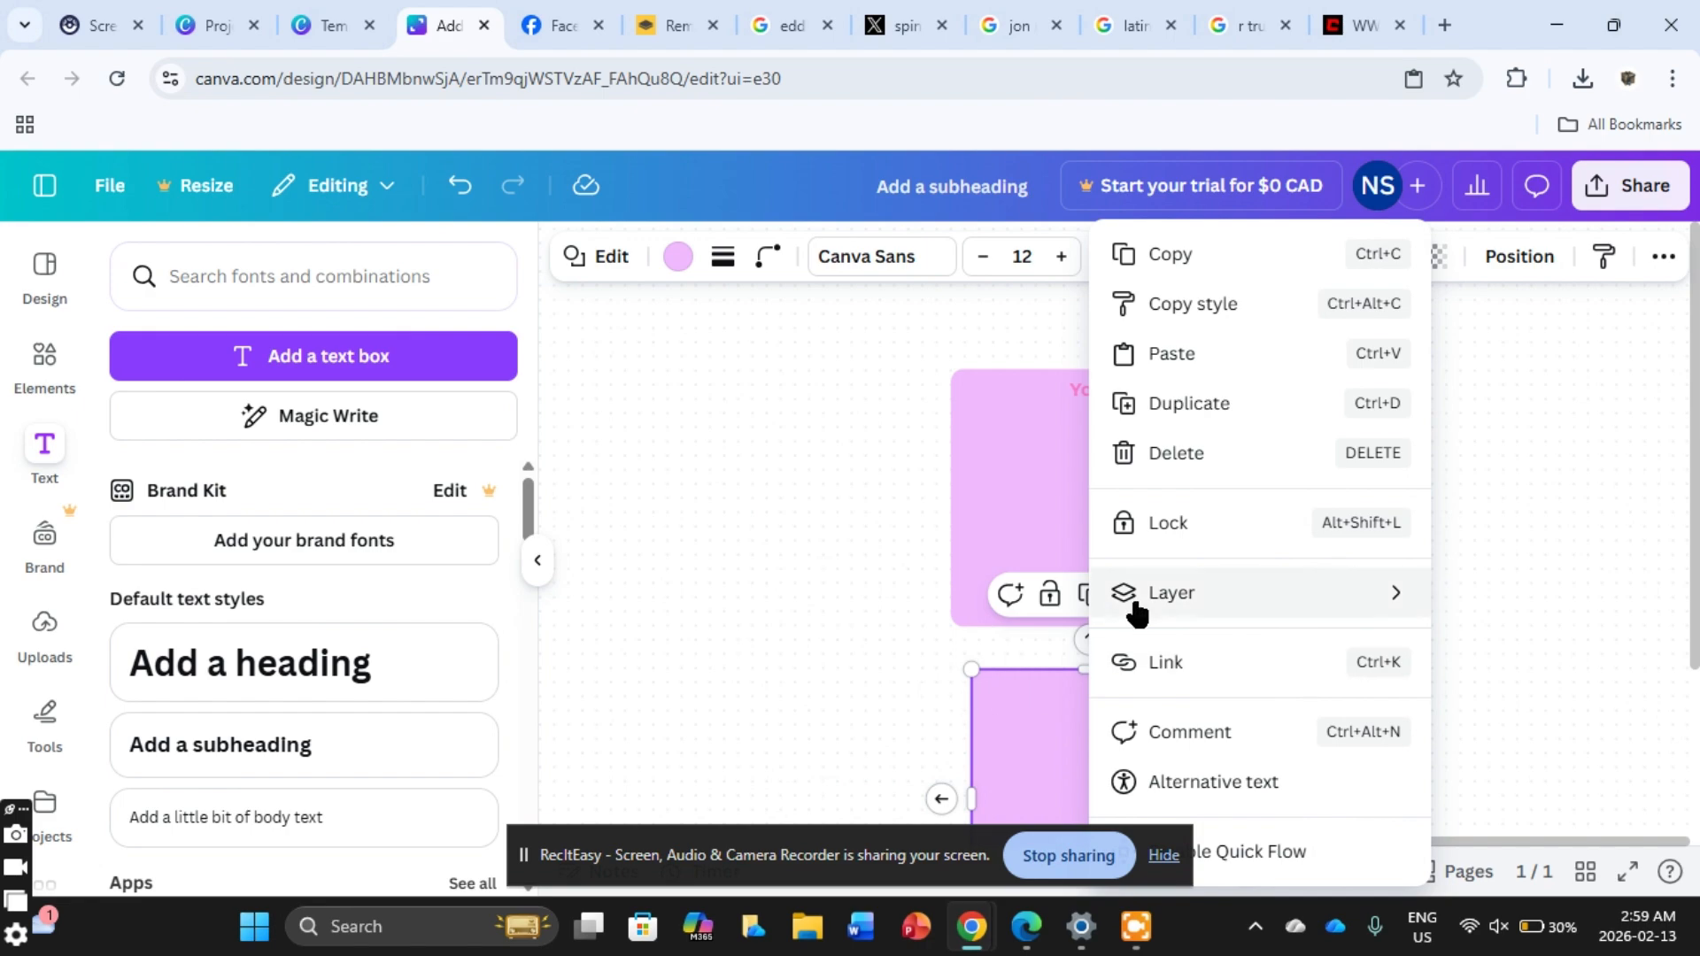
mouse_move(1123, 616)
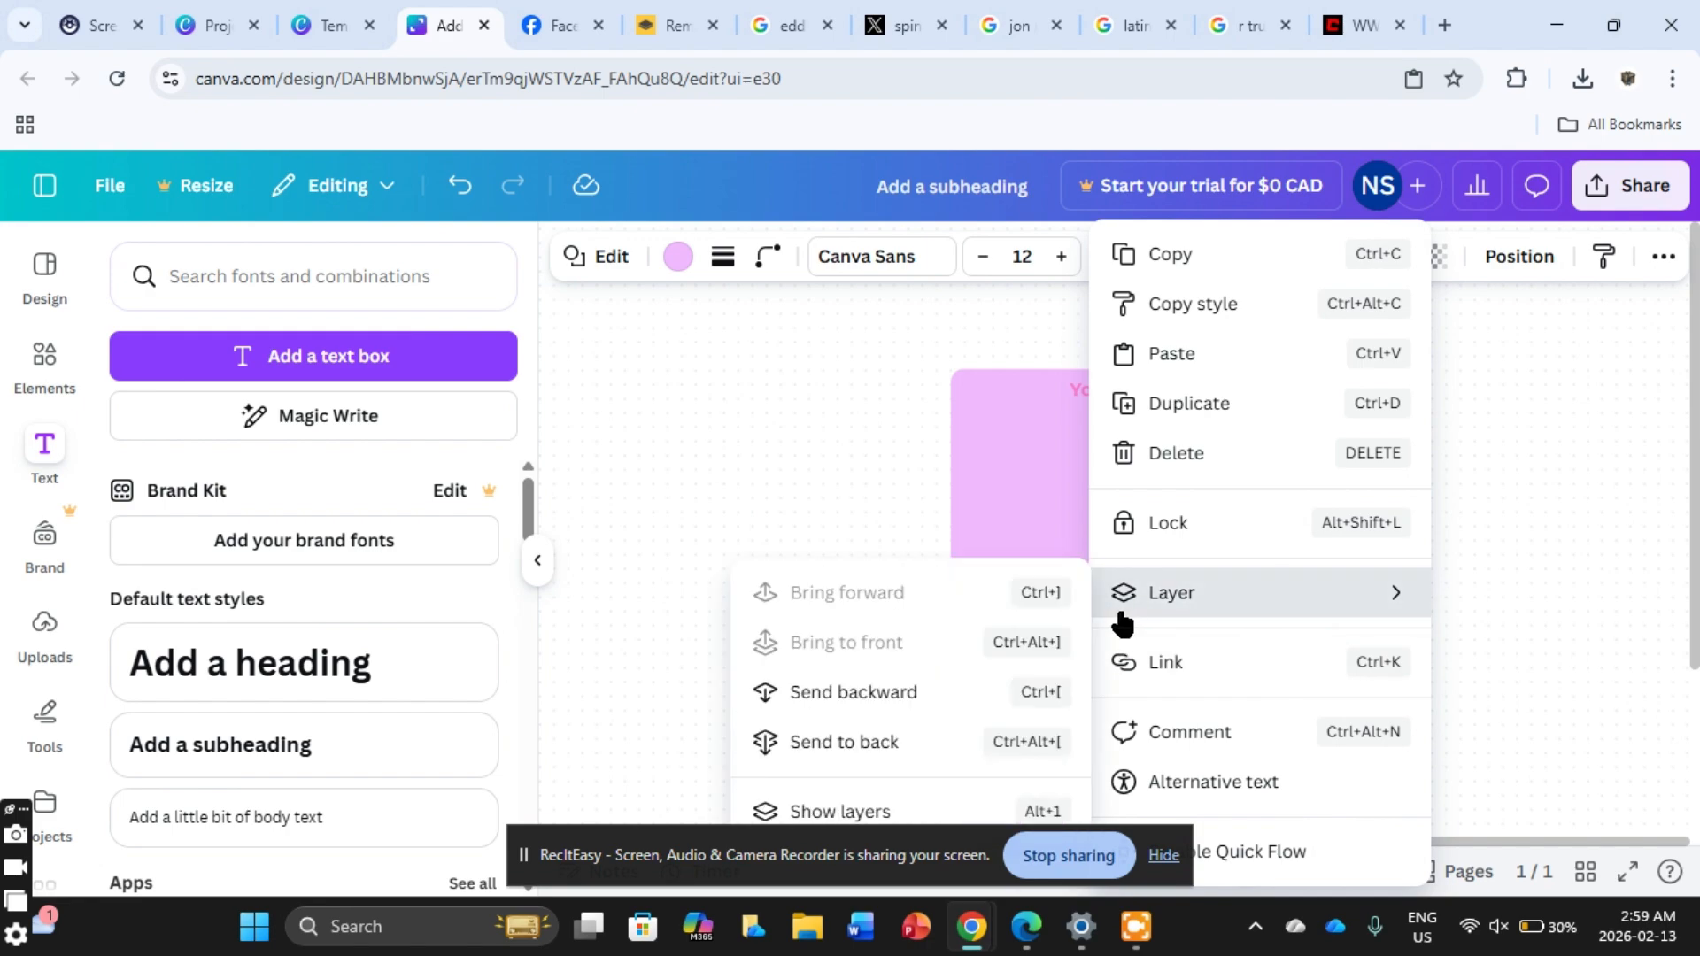
left_click(941, 741)
Step: Shift the lower purple rectangle slightly left, then duplicate it and place the copy beside it on the right
right_click(1123, 771)
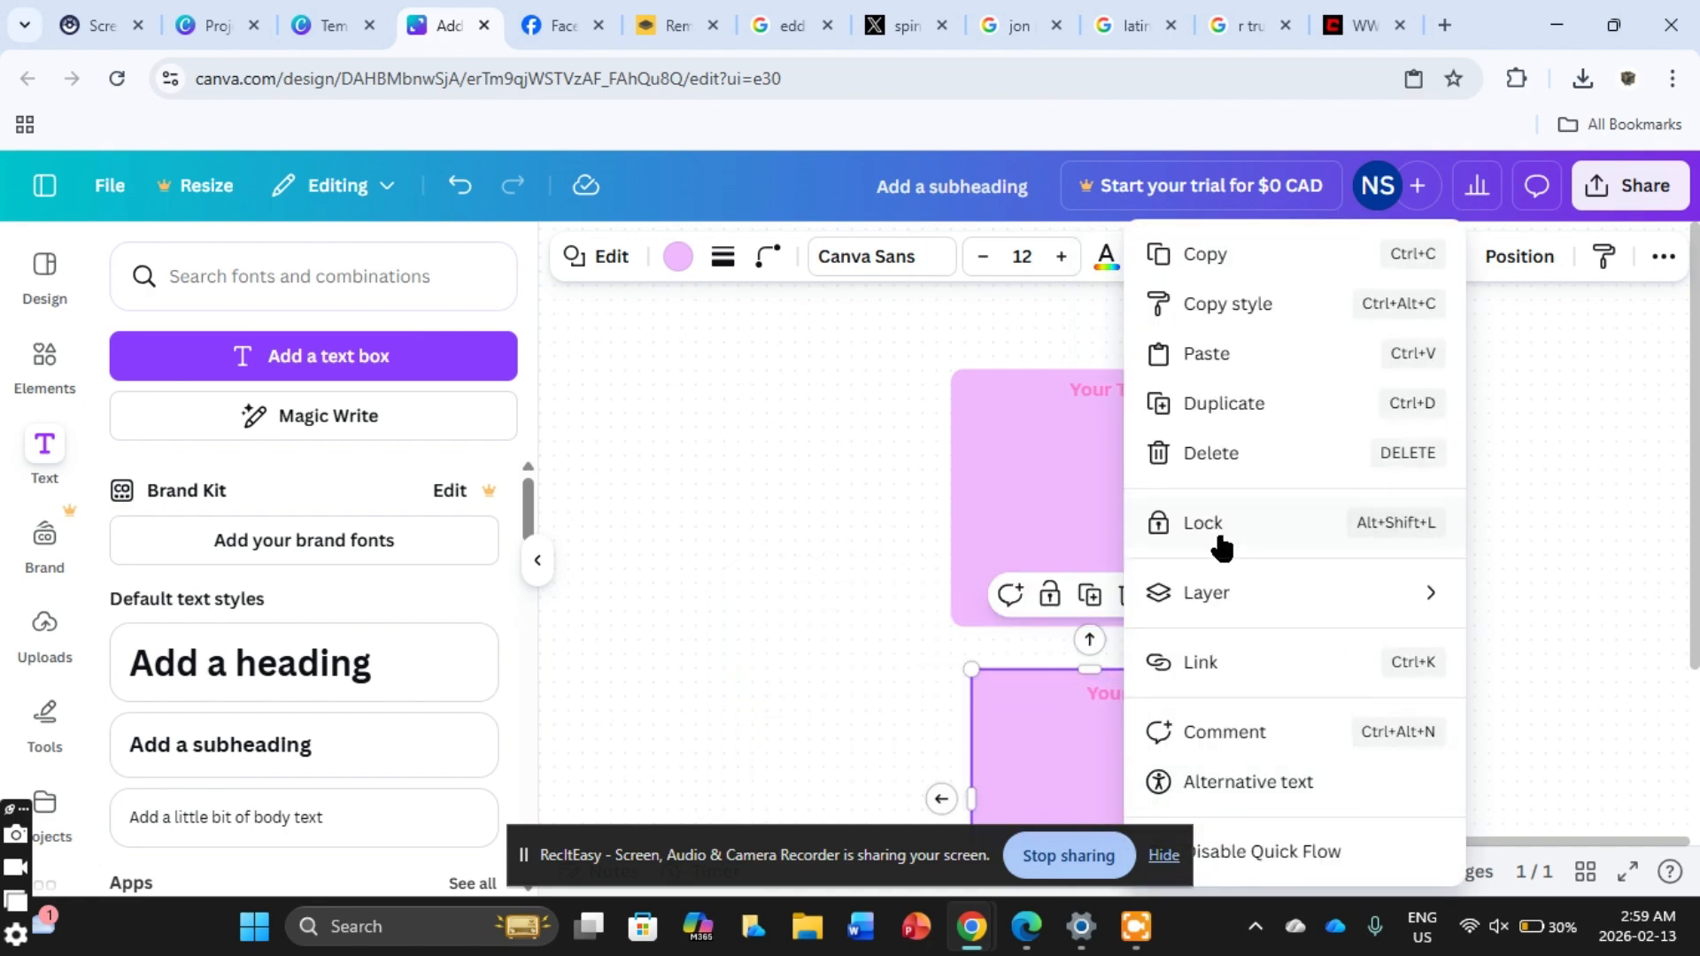
mouse_move(1067, 763)
left_mouse_down()
mouse_move(1253, 746)
mouse_move(1032, 759)
mouse_move(1048, 747)
left_mouse_up()
right_click(1048, 746)
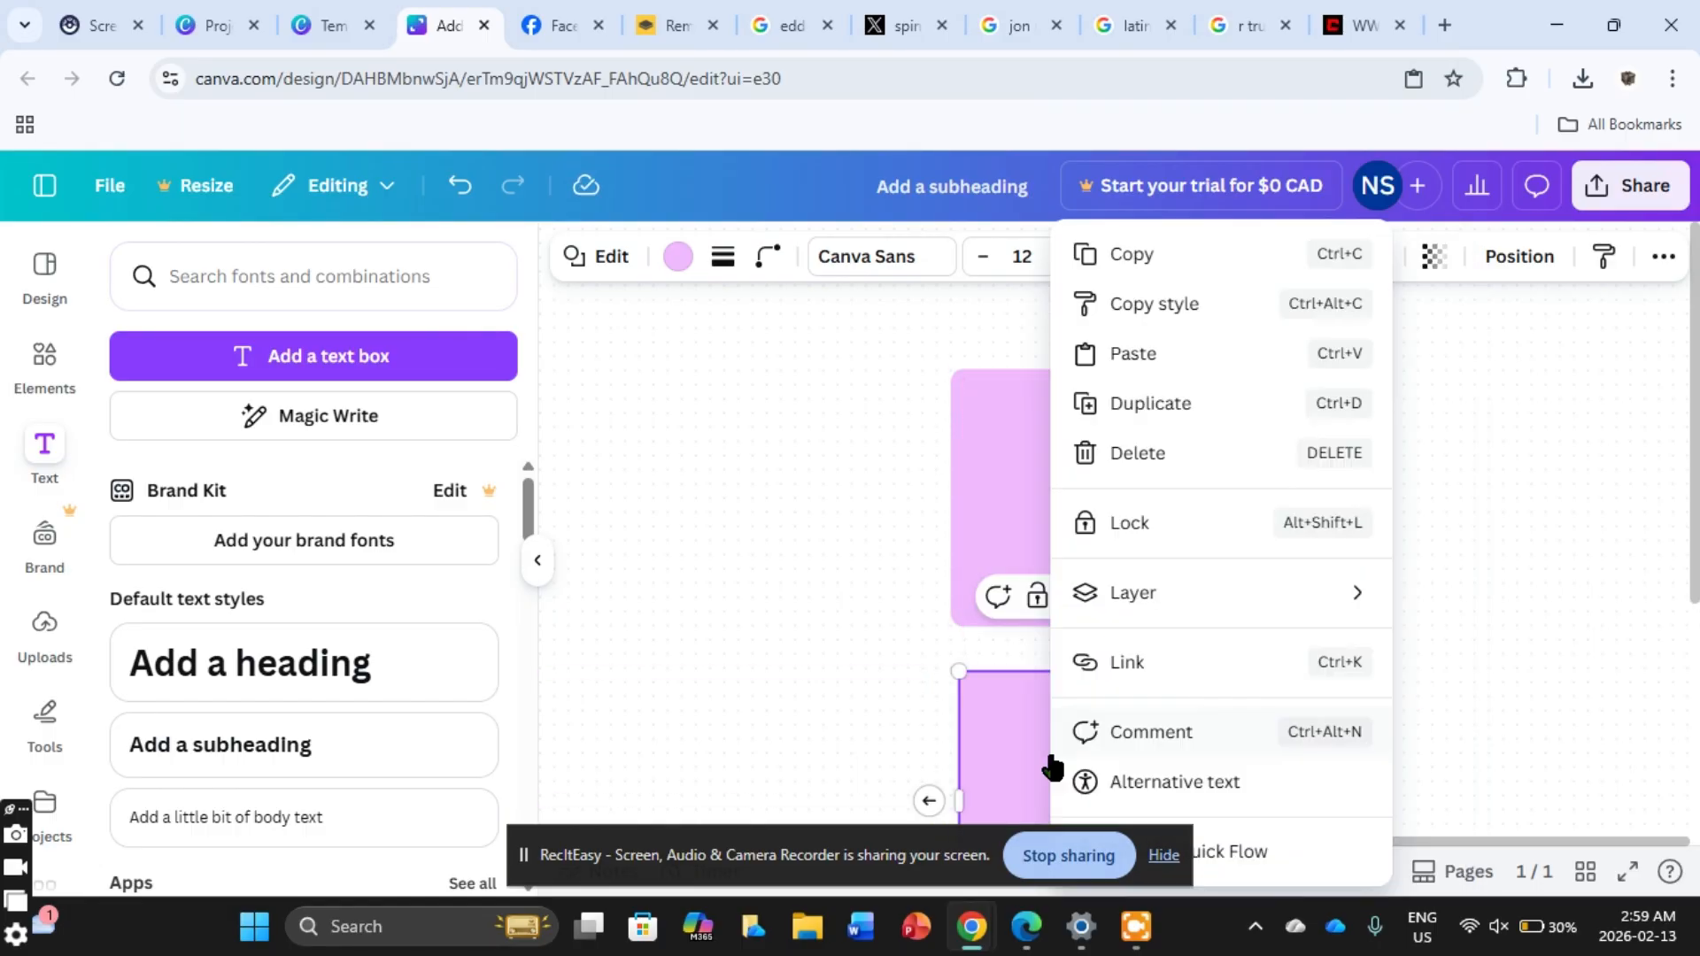
left_click(1162, 418)
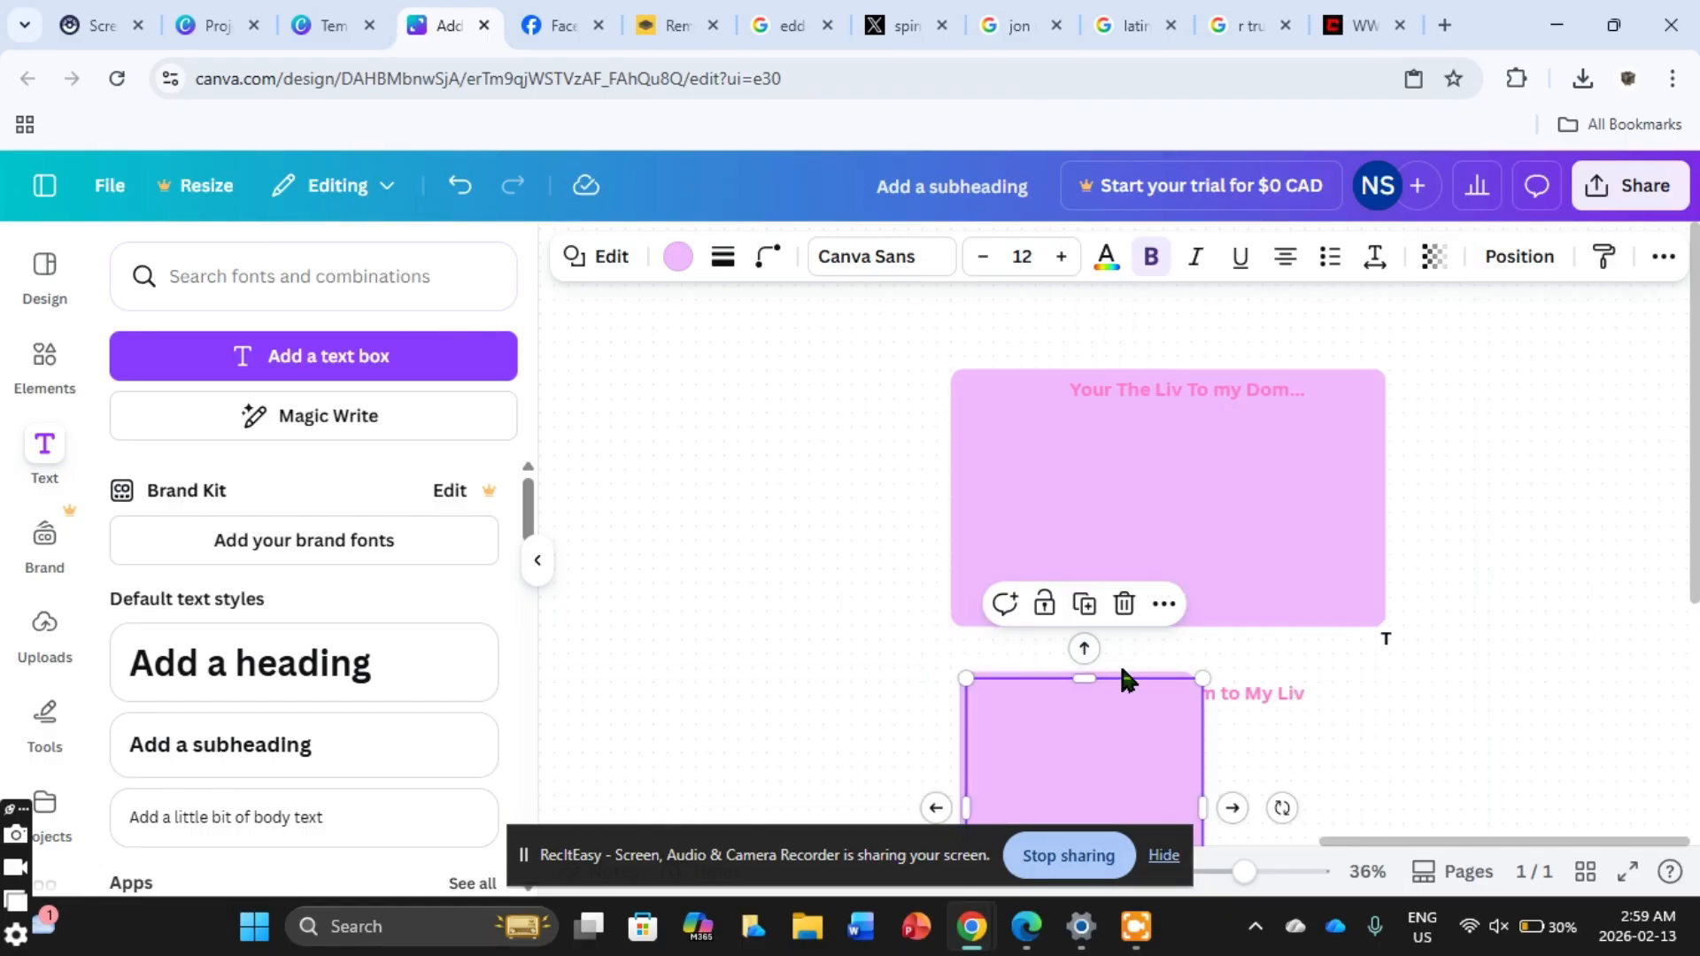
left_click_drag(1121, 678, 1335, 712)
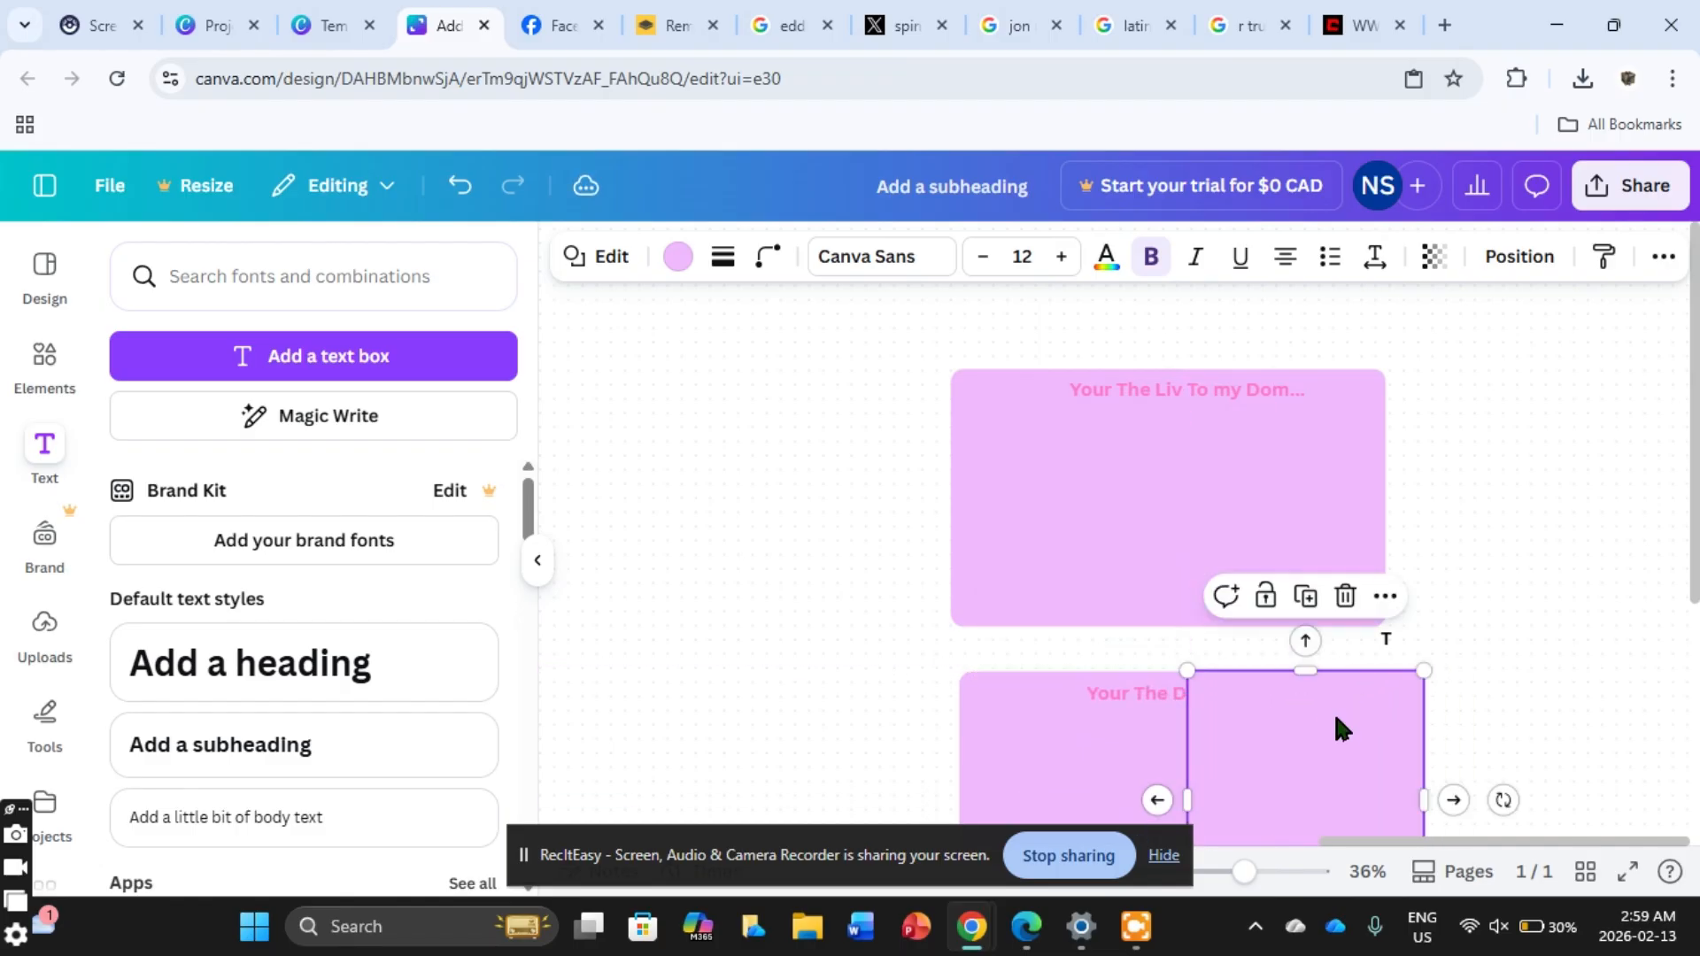
Step: Send the right lower rectangle backward, behind the "Your The Dom to My Liv" heading
right_click(1337, 734)
mouse_move(1399, 599)
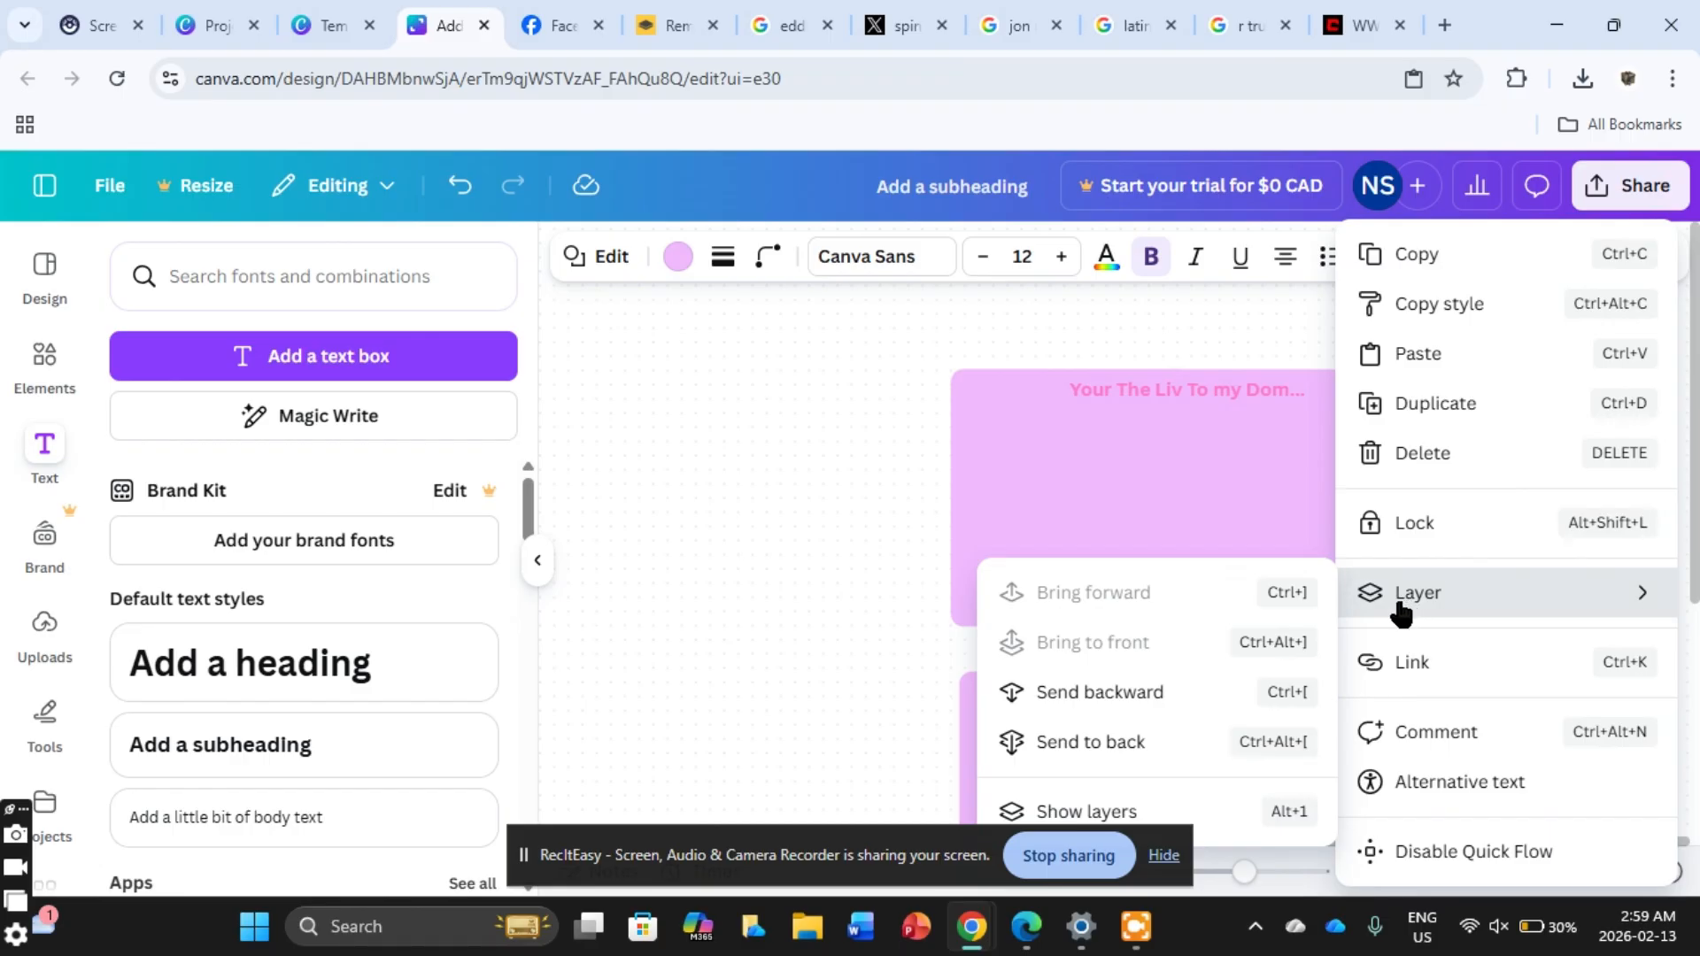
left_click(1173, 695)
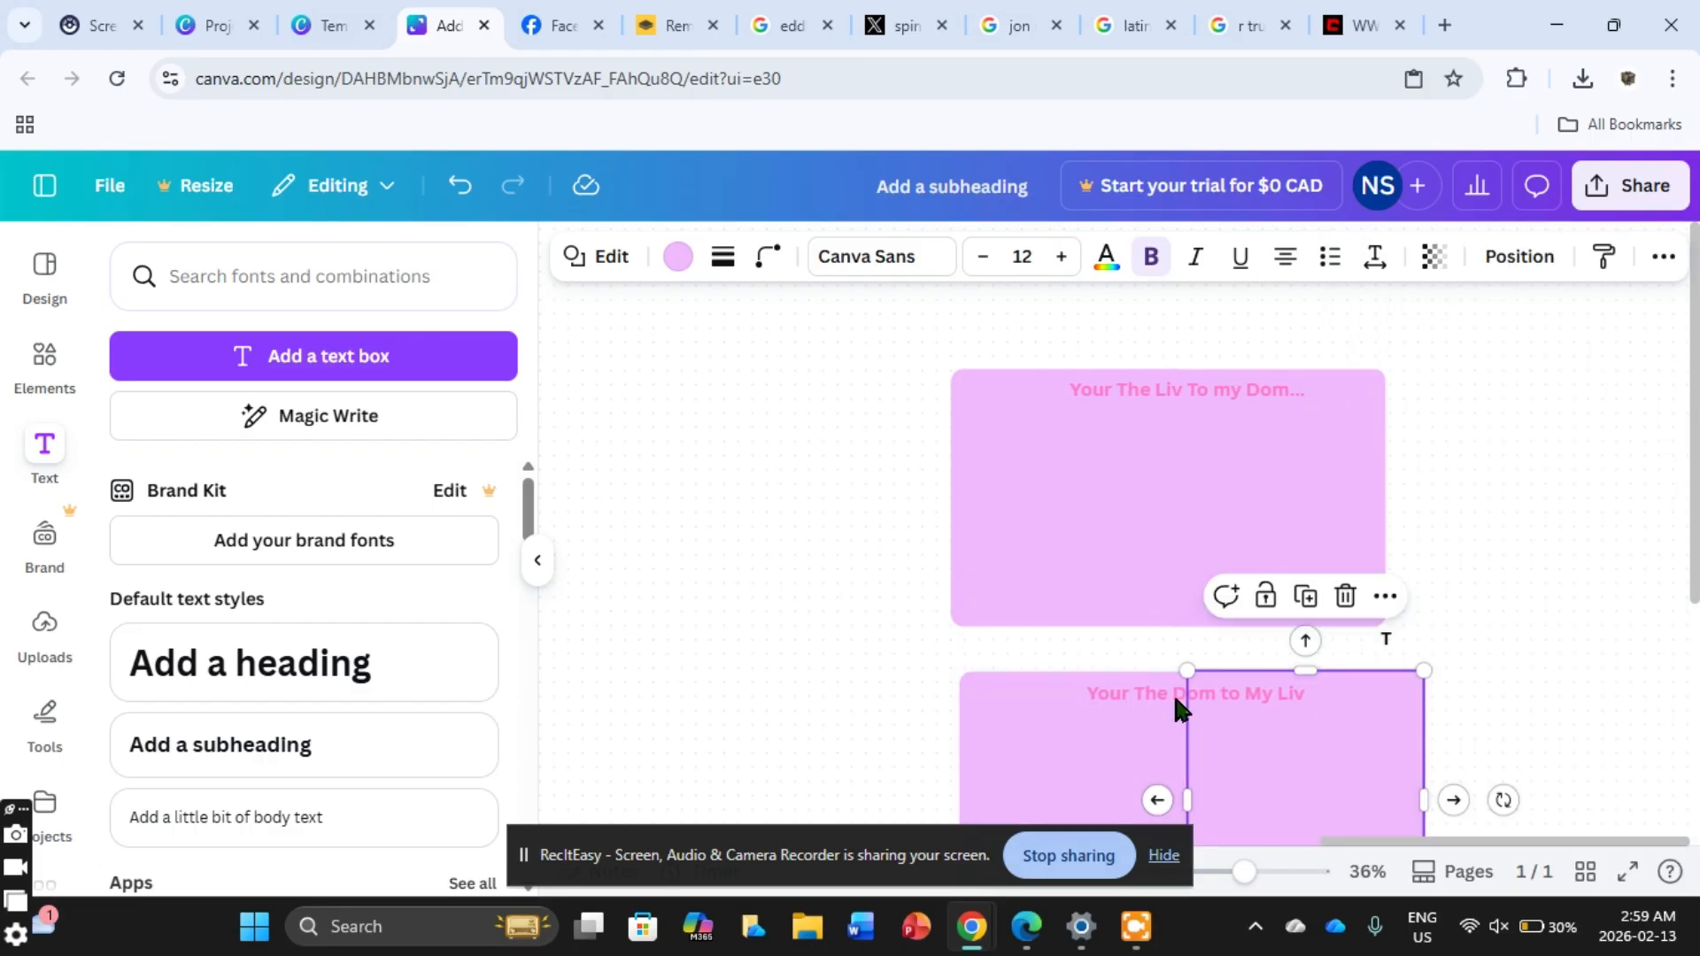
left_click(1649, 735)
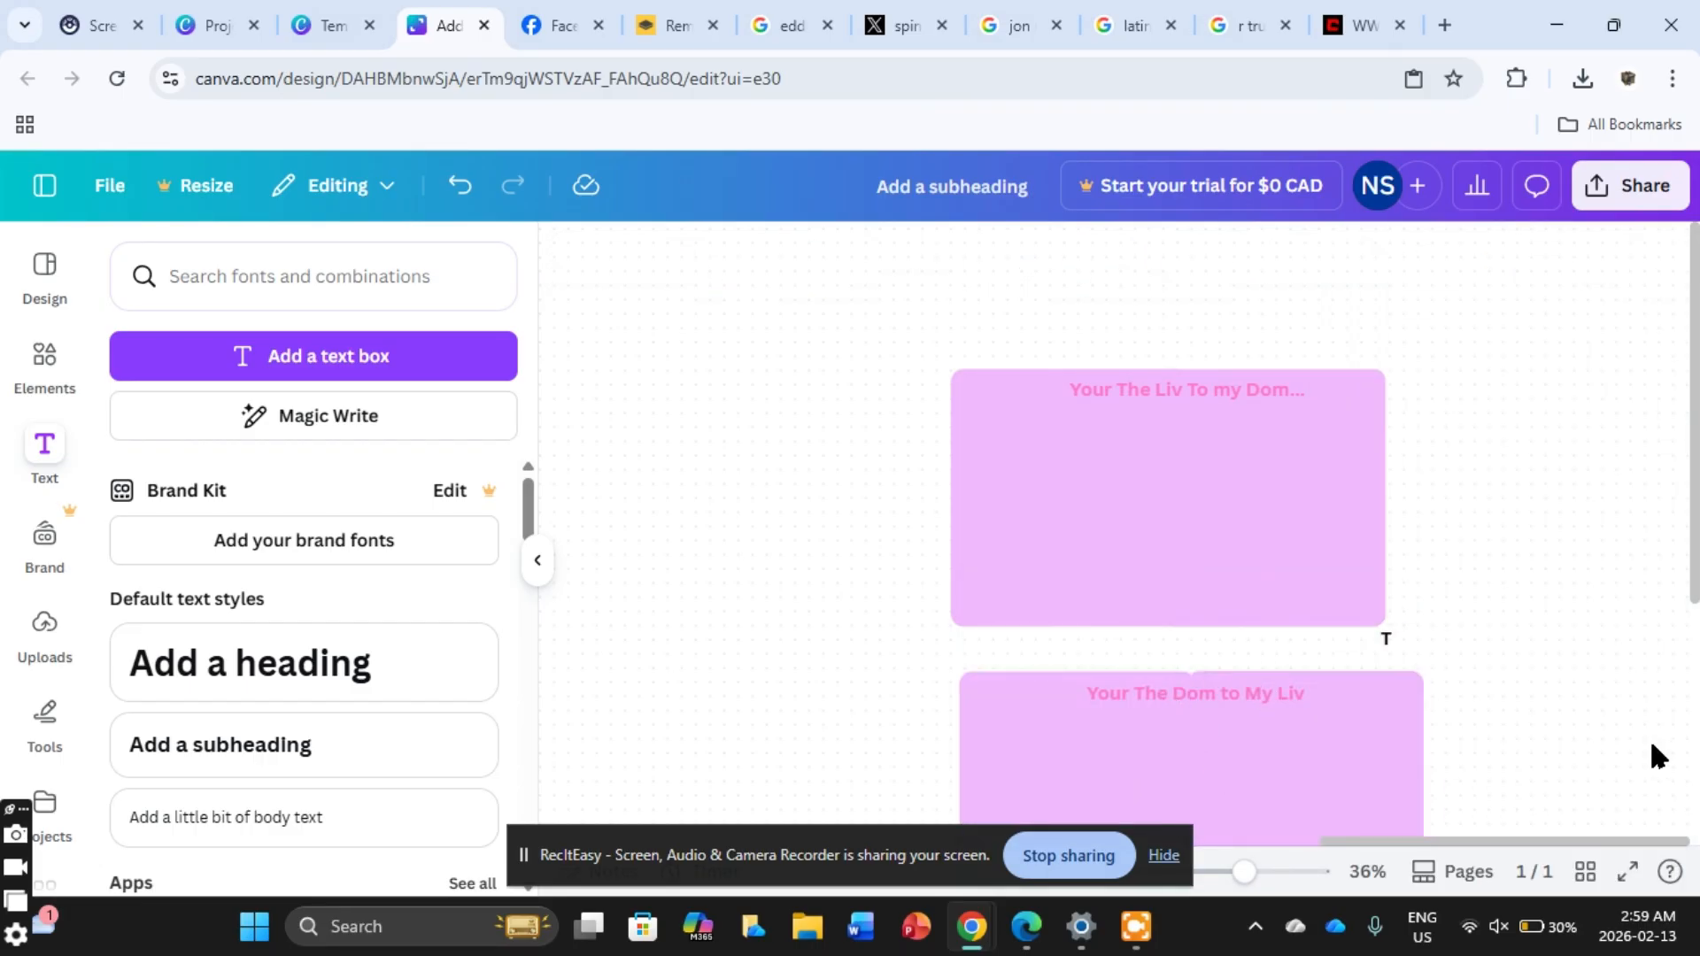
Step: Widen the right lower rectangle to the left so it overlaps its neighbour further
left_click(1317, 806)
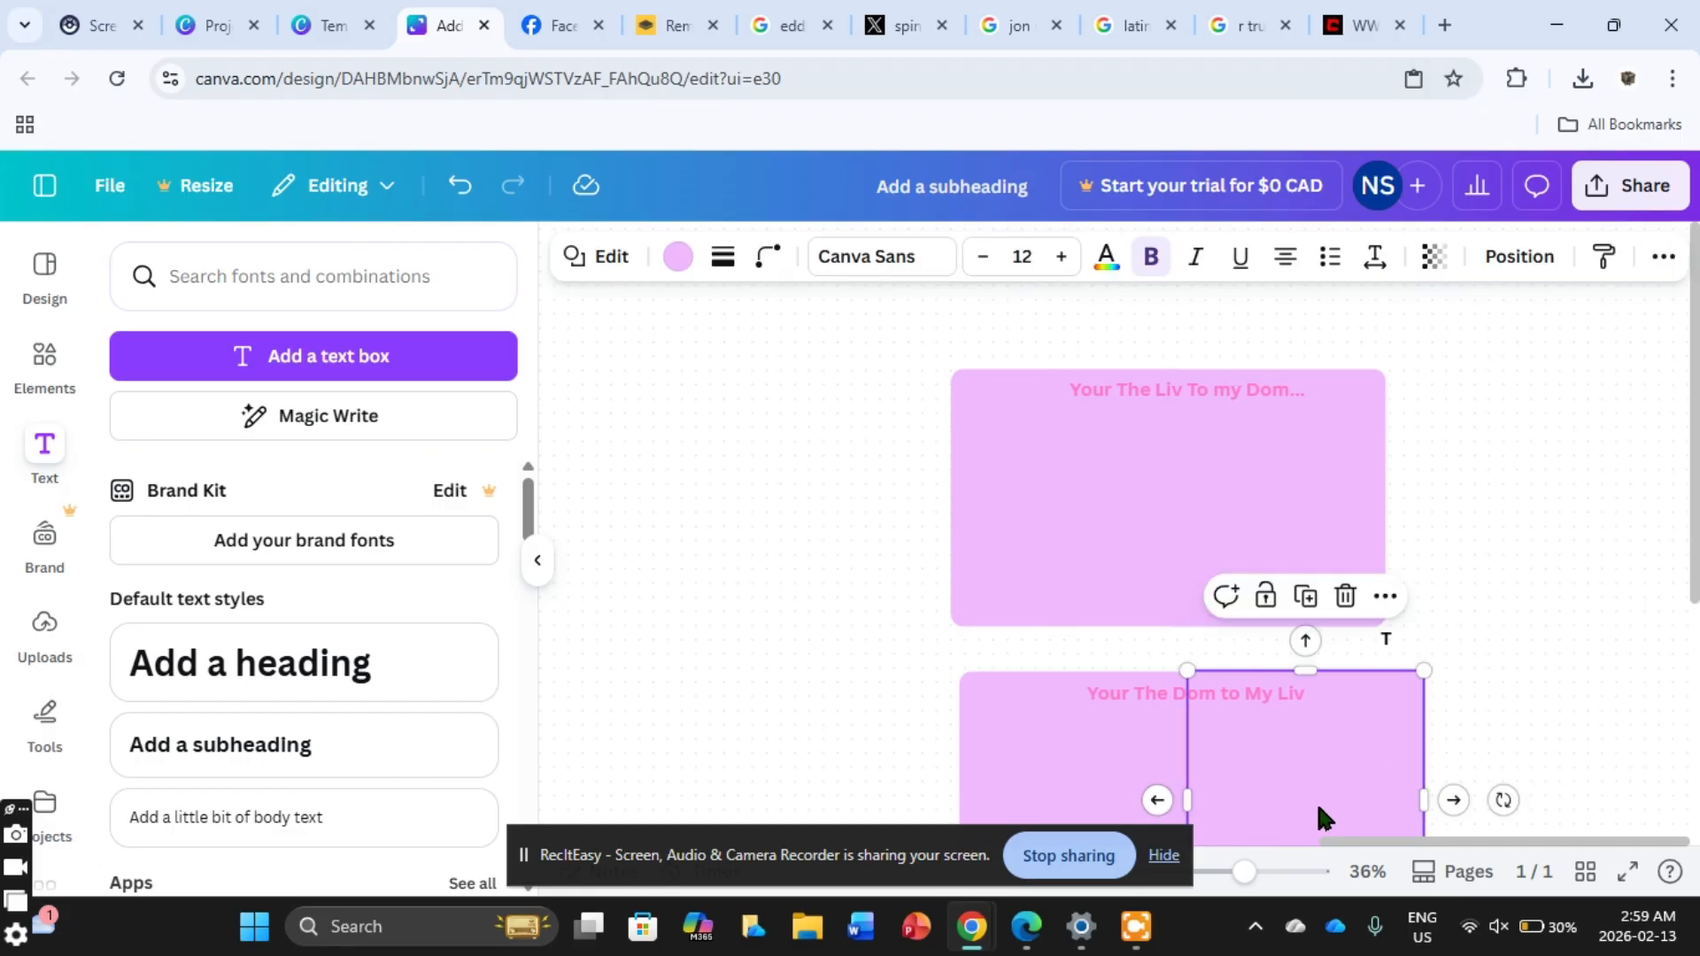
scroll(1696, 470, "down", 2)
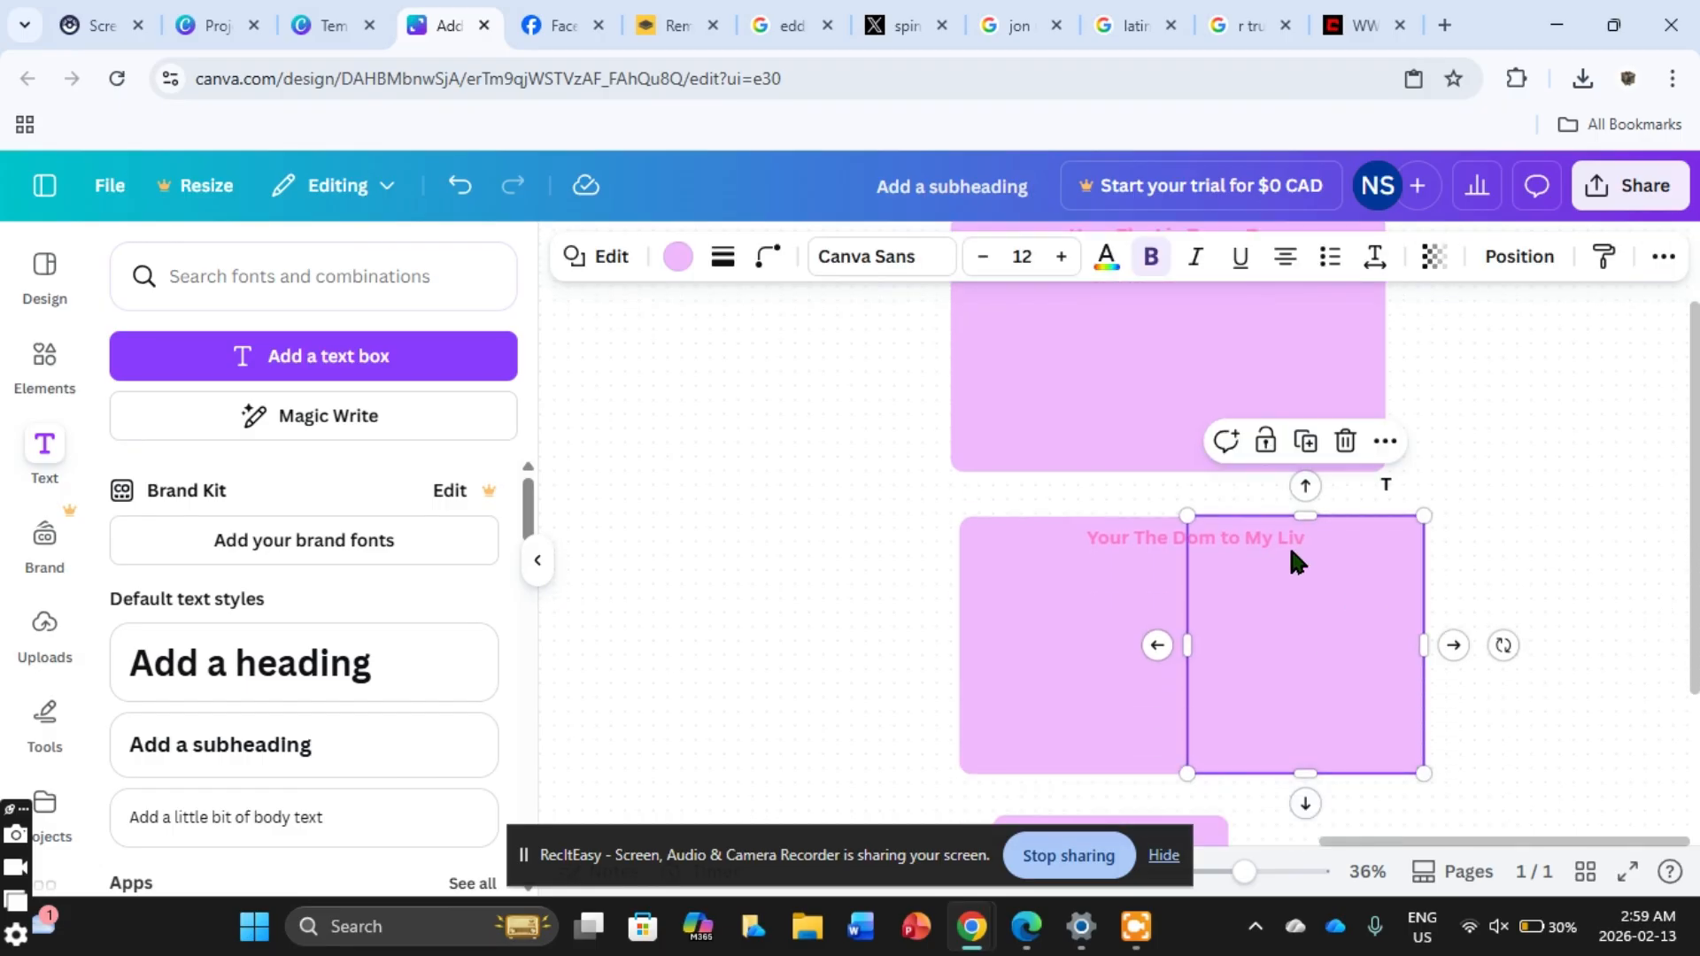
left_click_drag(1187, 646, 1157, 652)
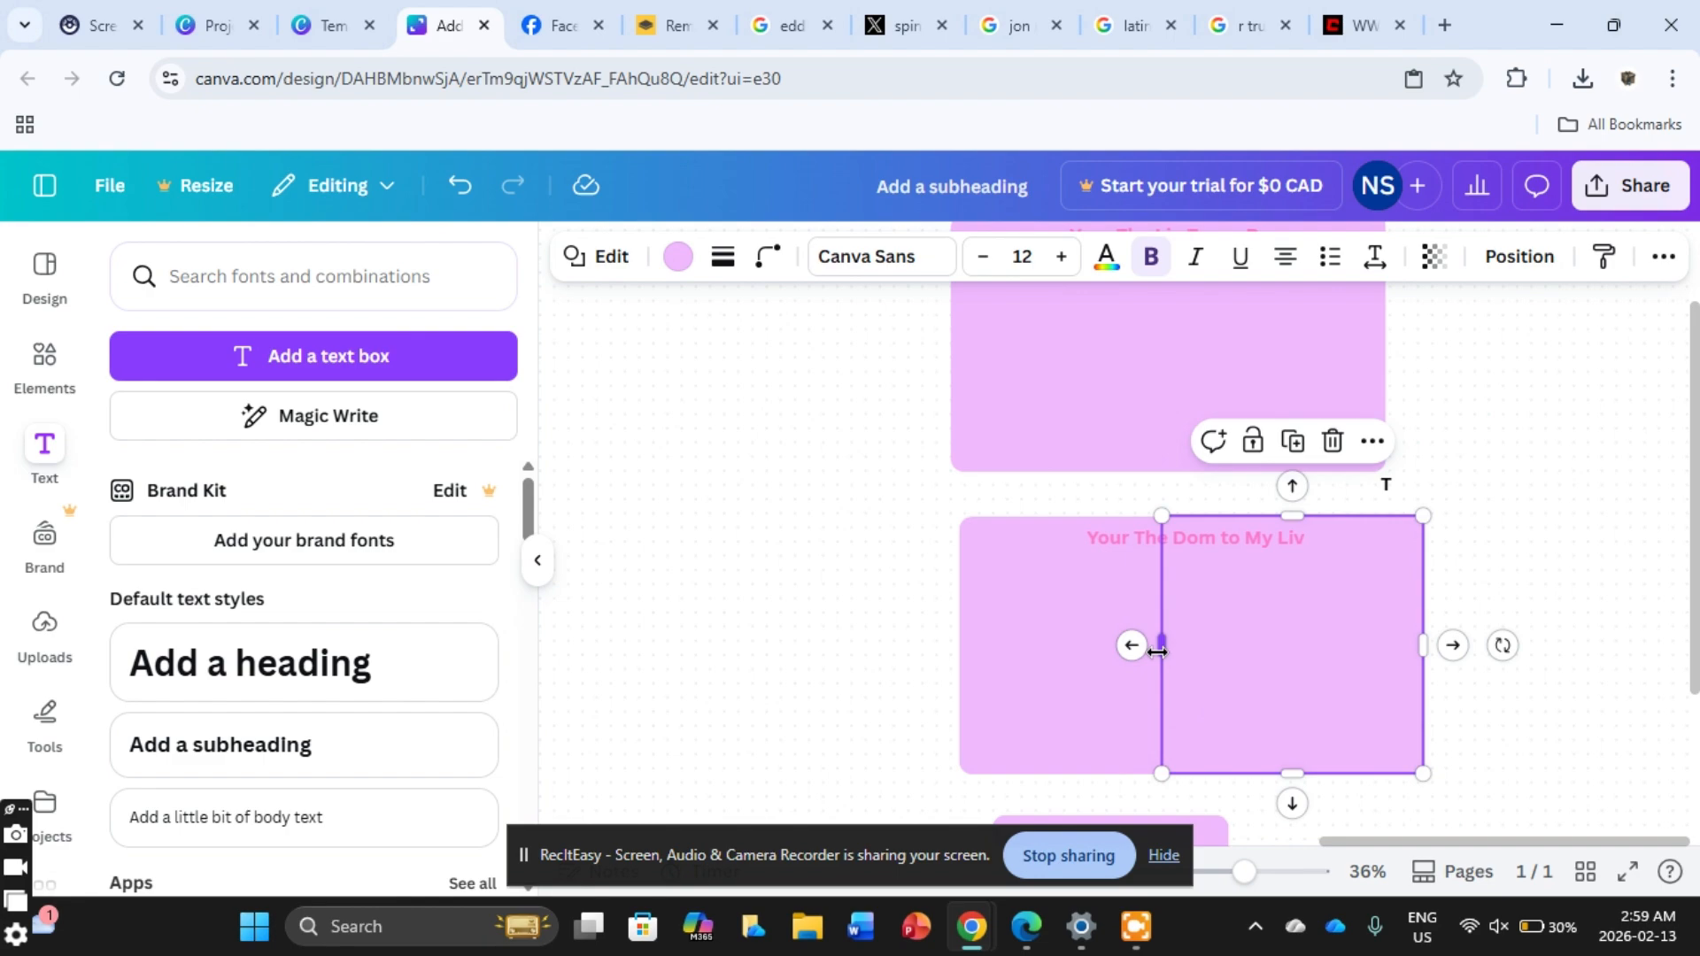
left_click(1595, 678)
left_click_drag(1697, 518, 1696, 440)
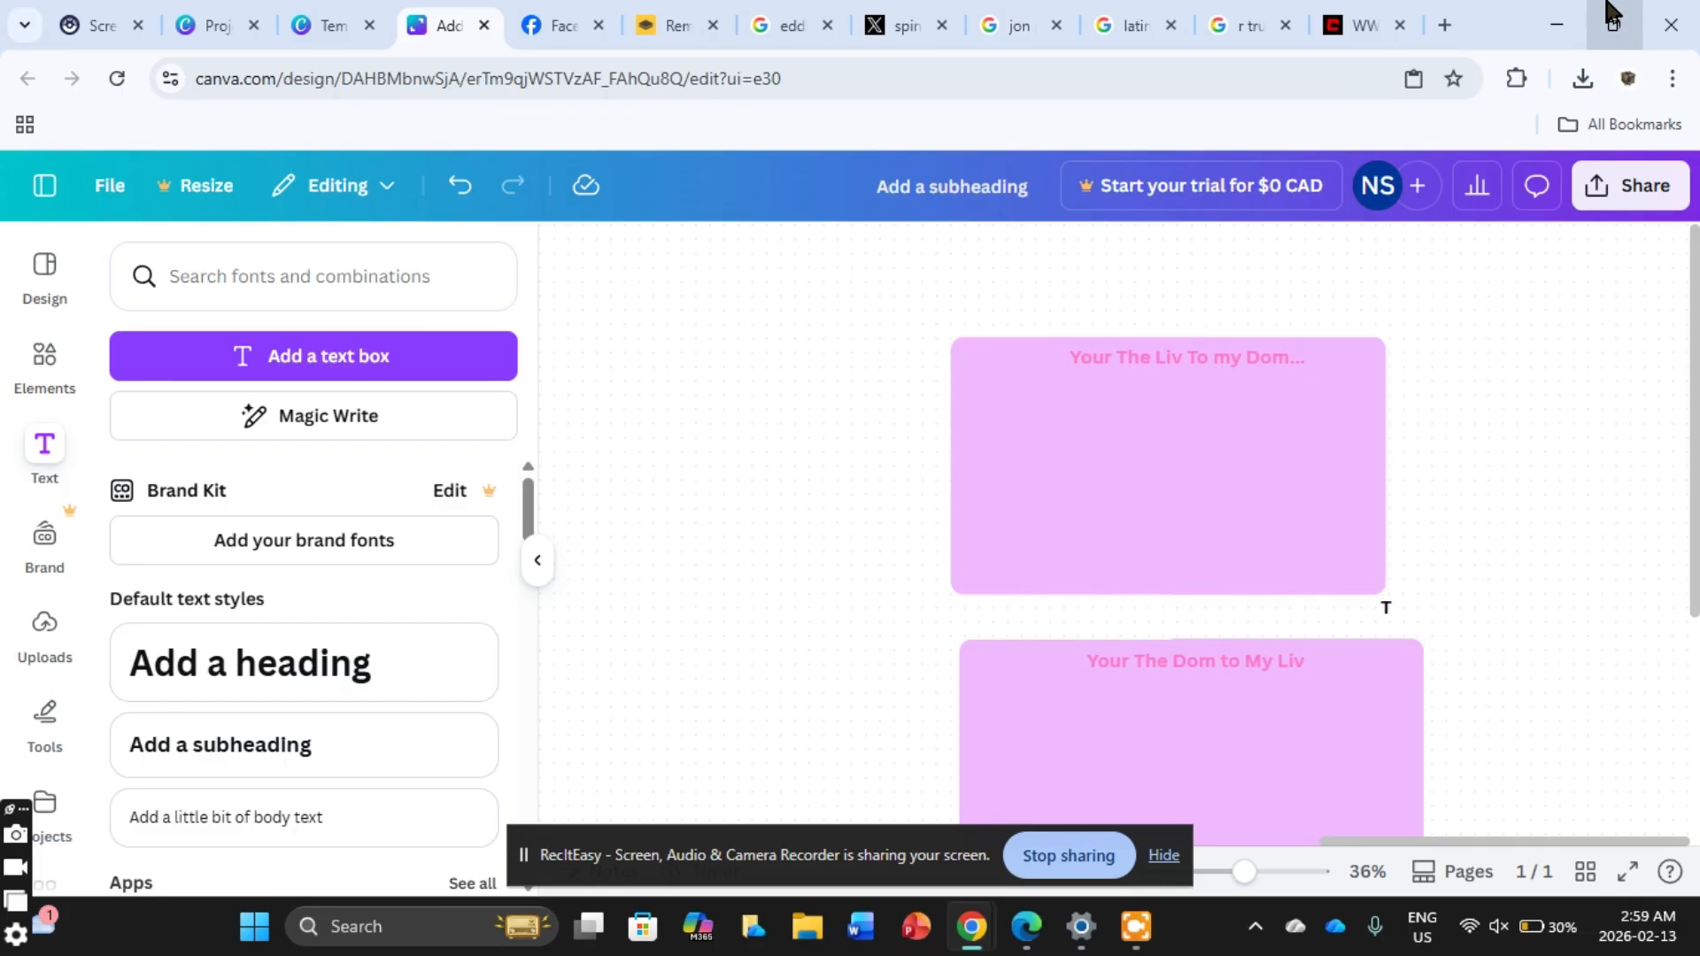
left_click_drag(1695, 376, 1683, 443)
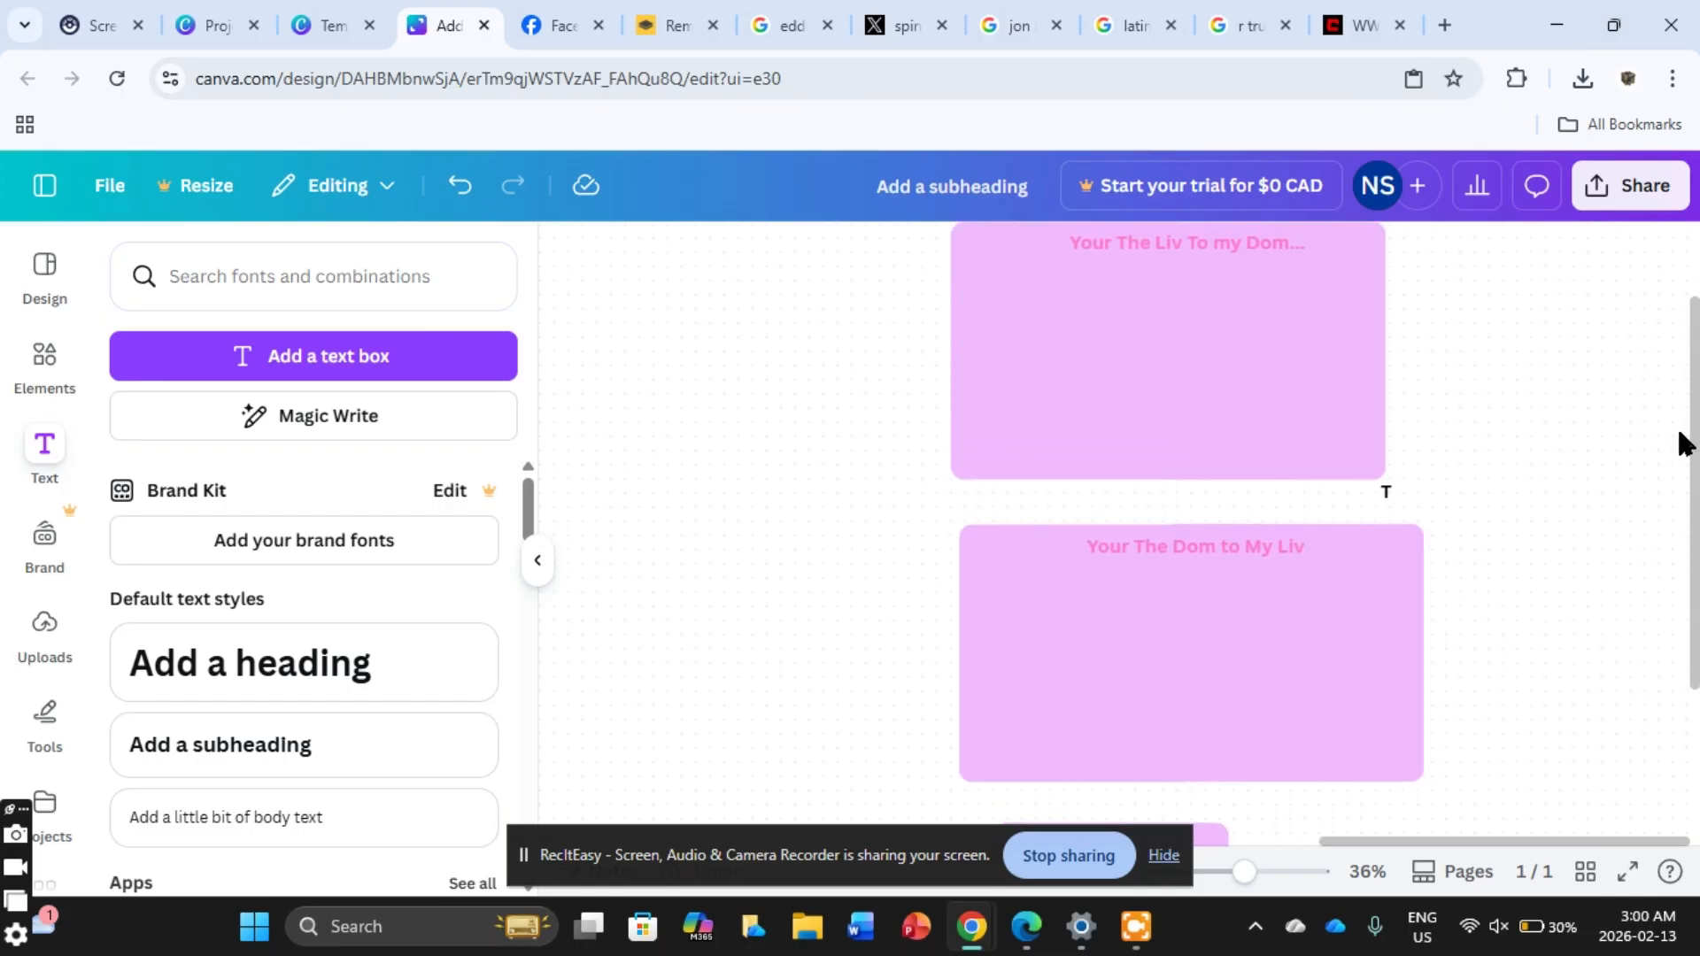
Step: Search Google Images for "liv morgan" in a new browser tab
left_click(1445, 26)
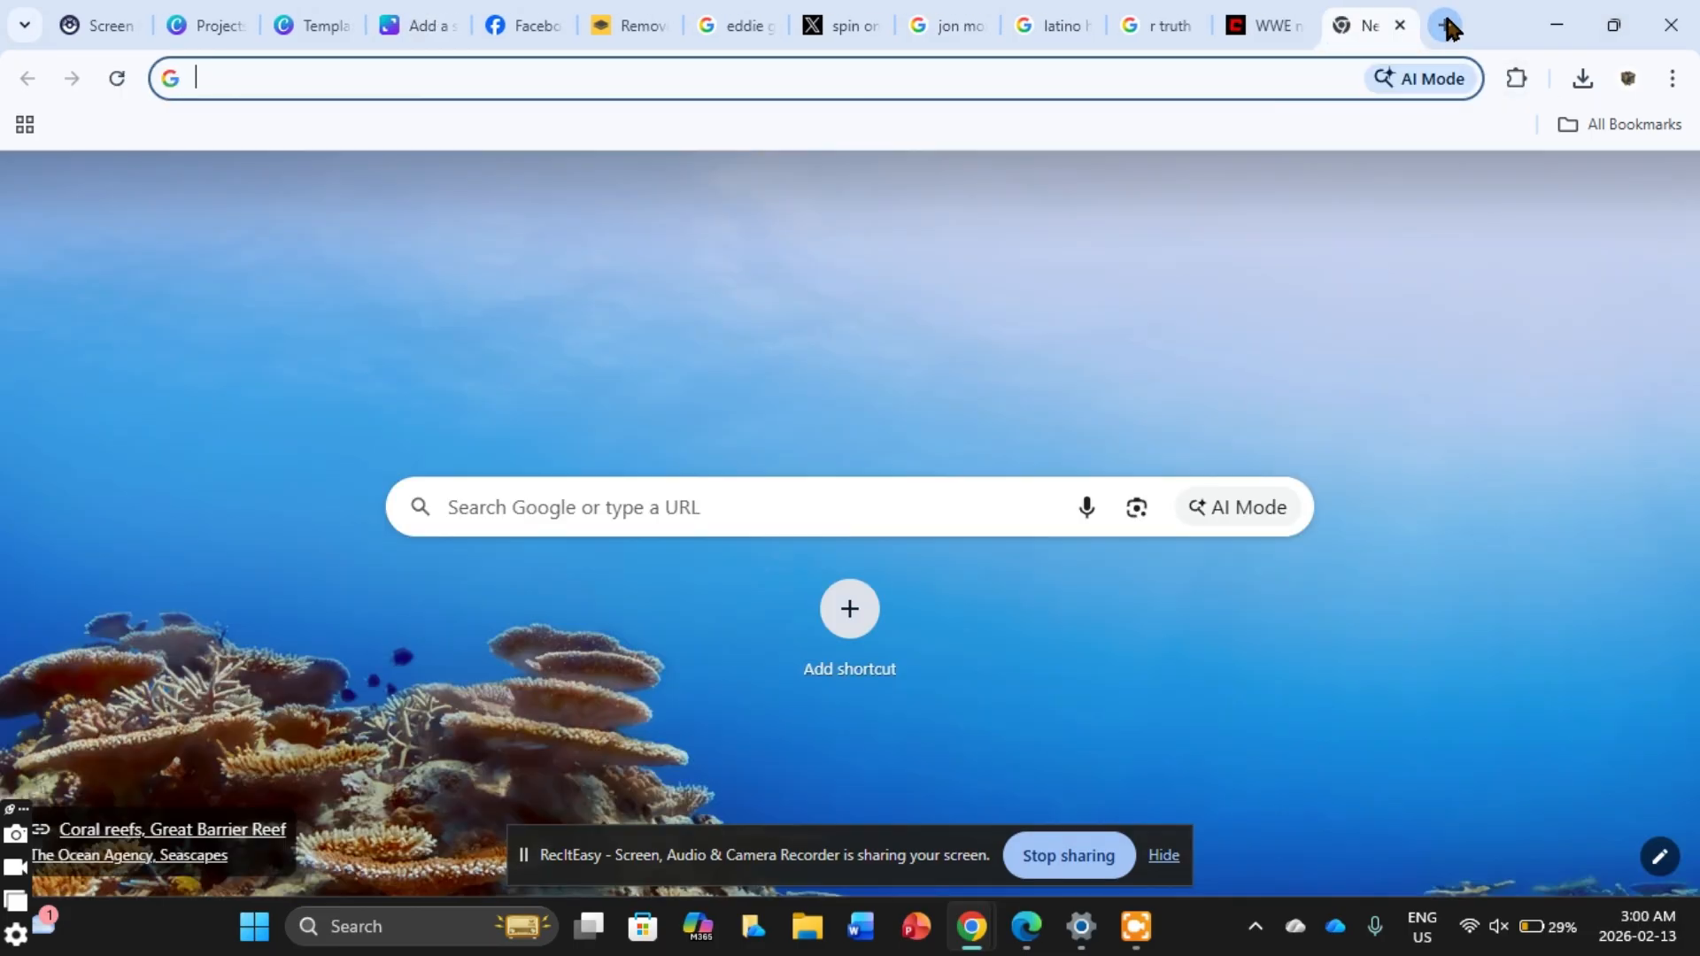
type("live")
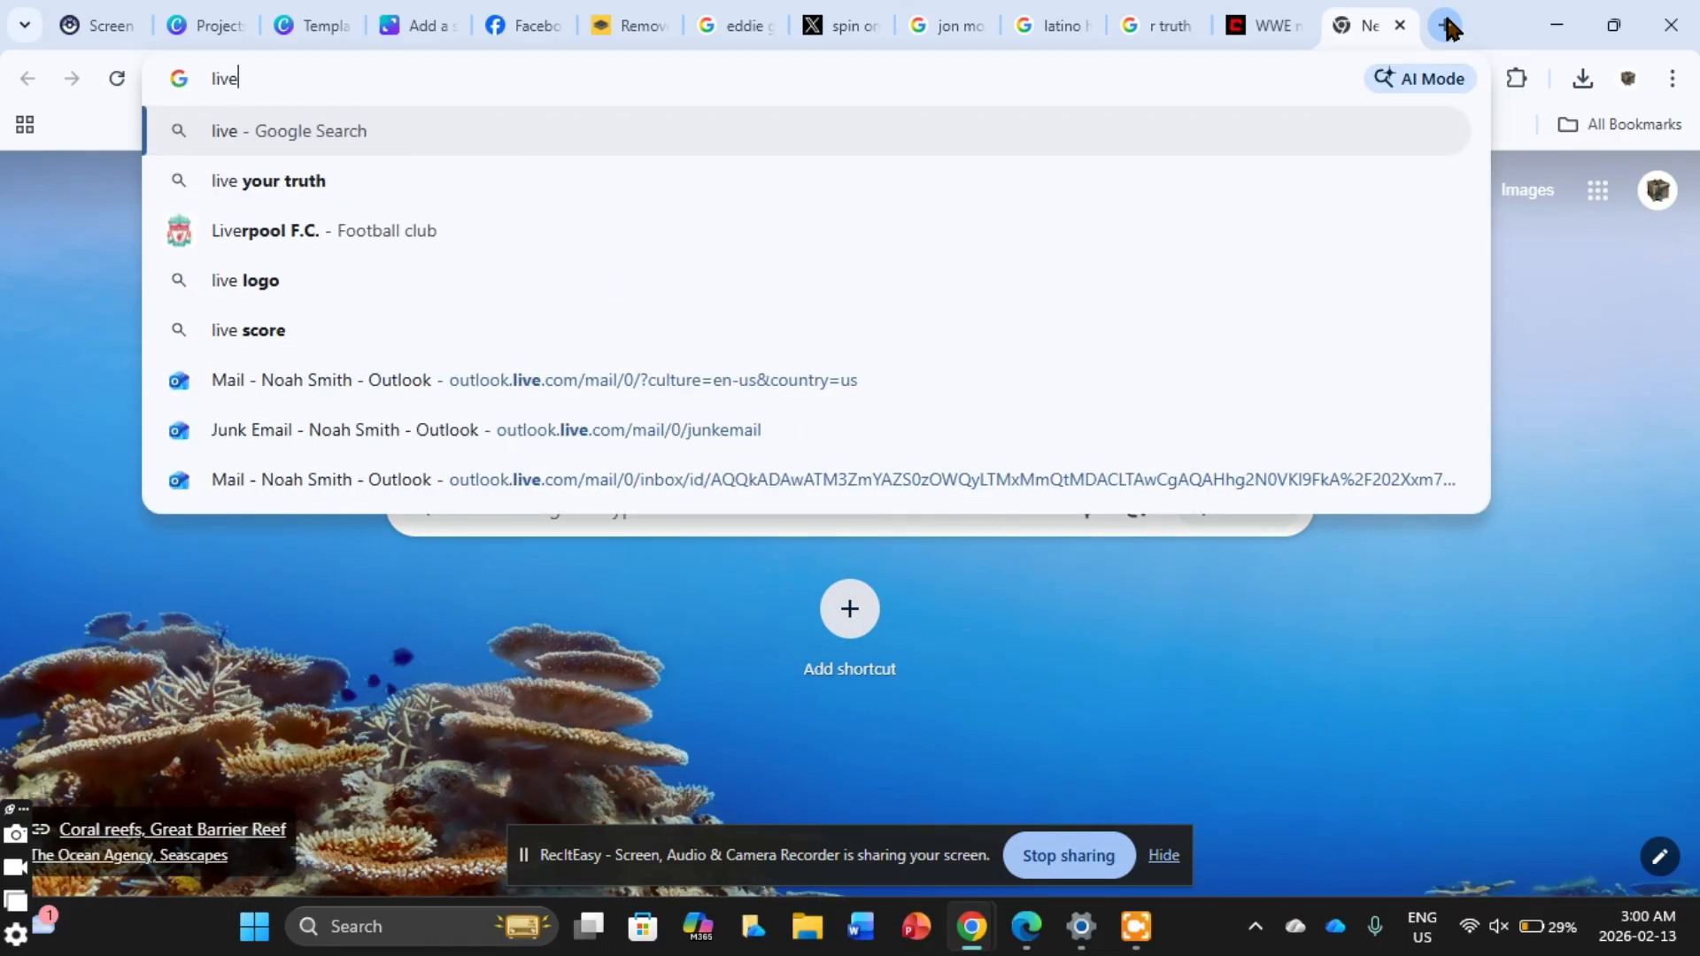
key("BackSpace")
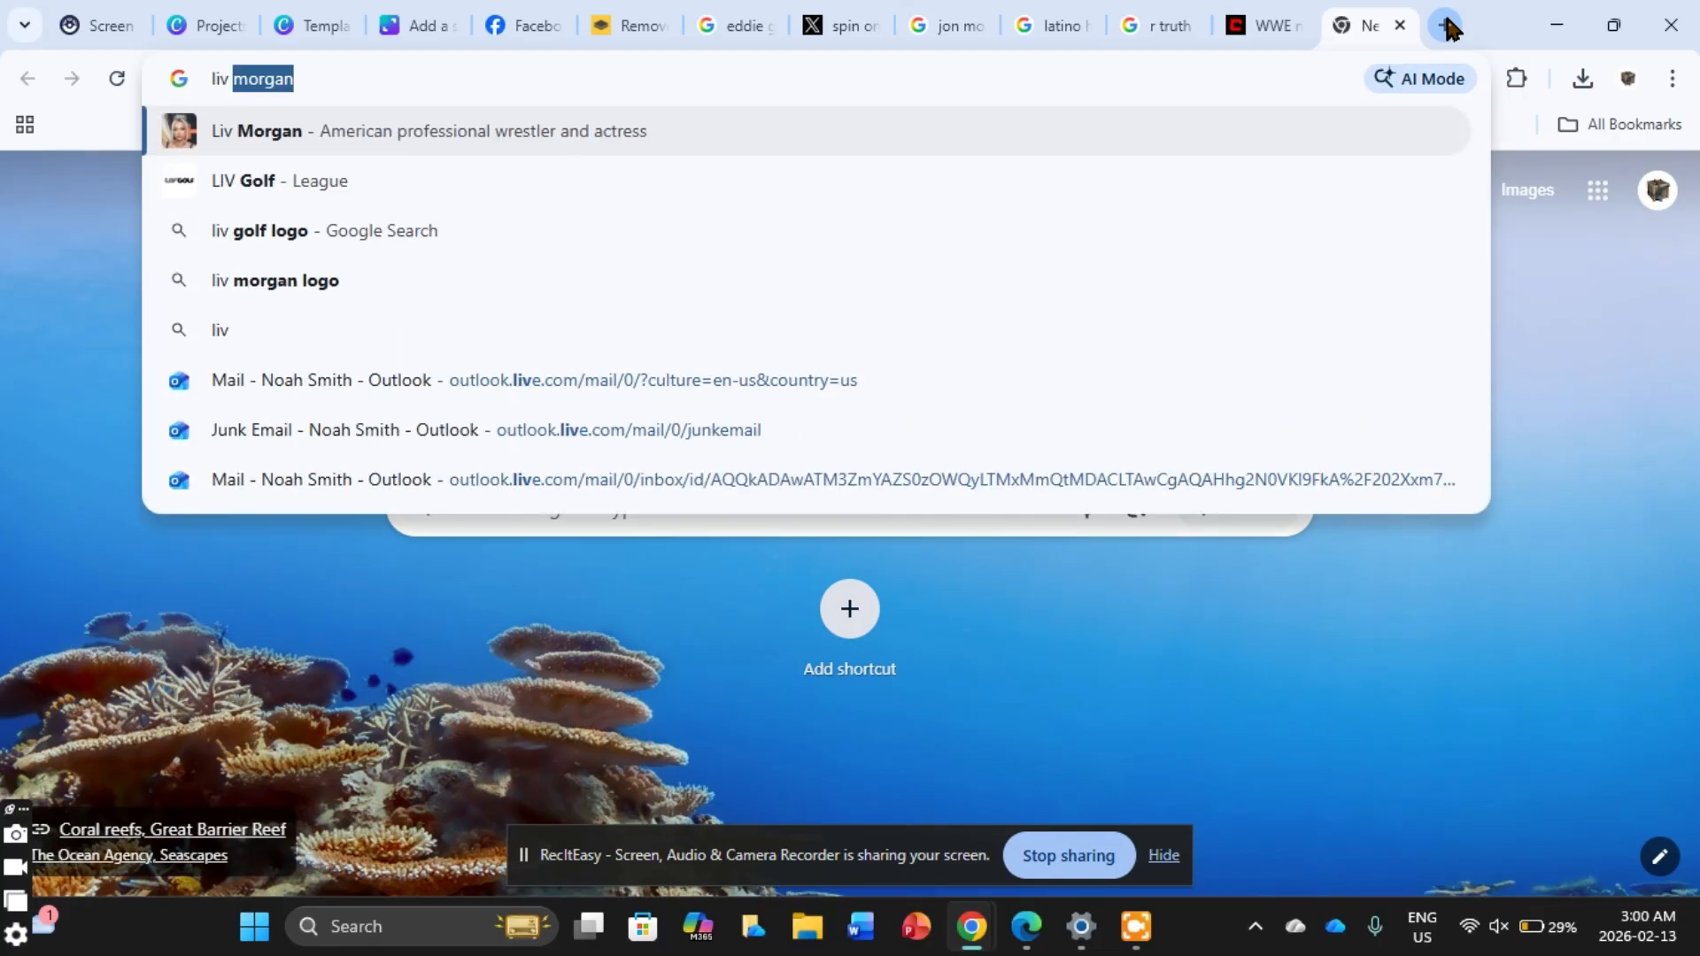
left_click(486, 124)
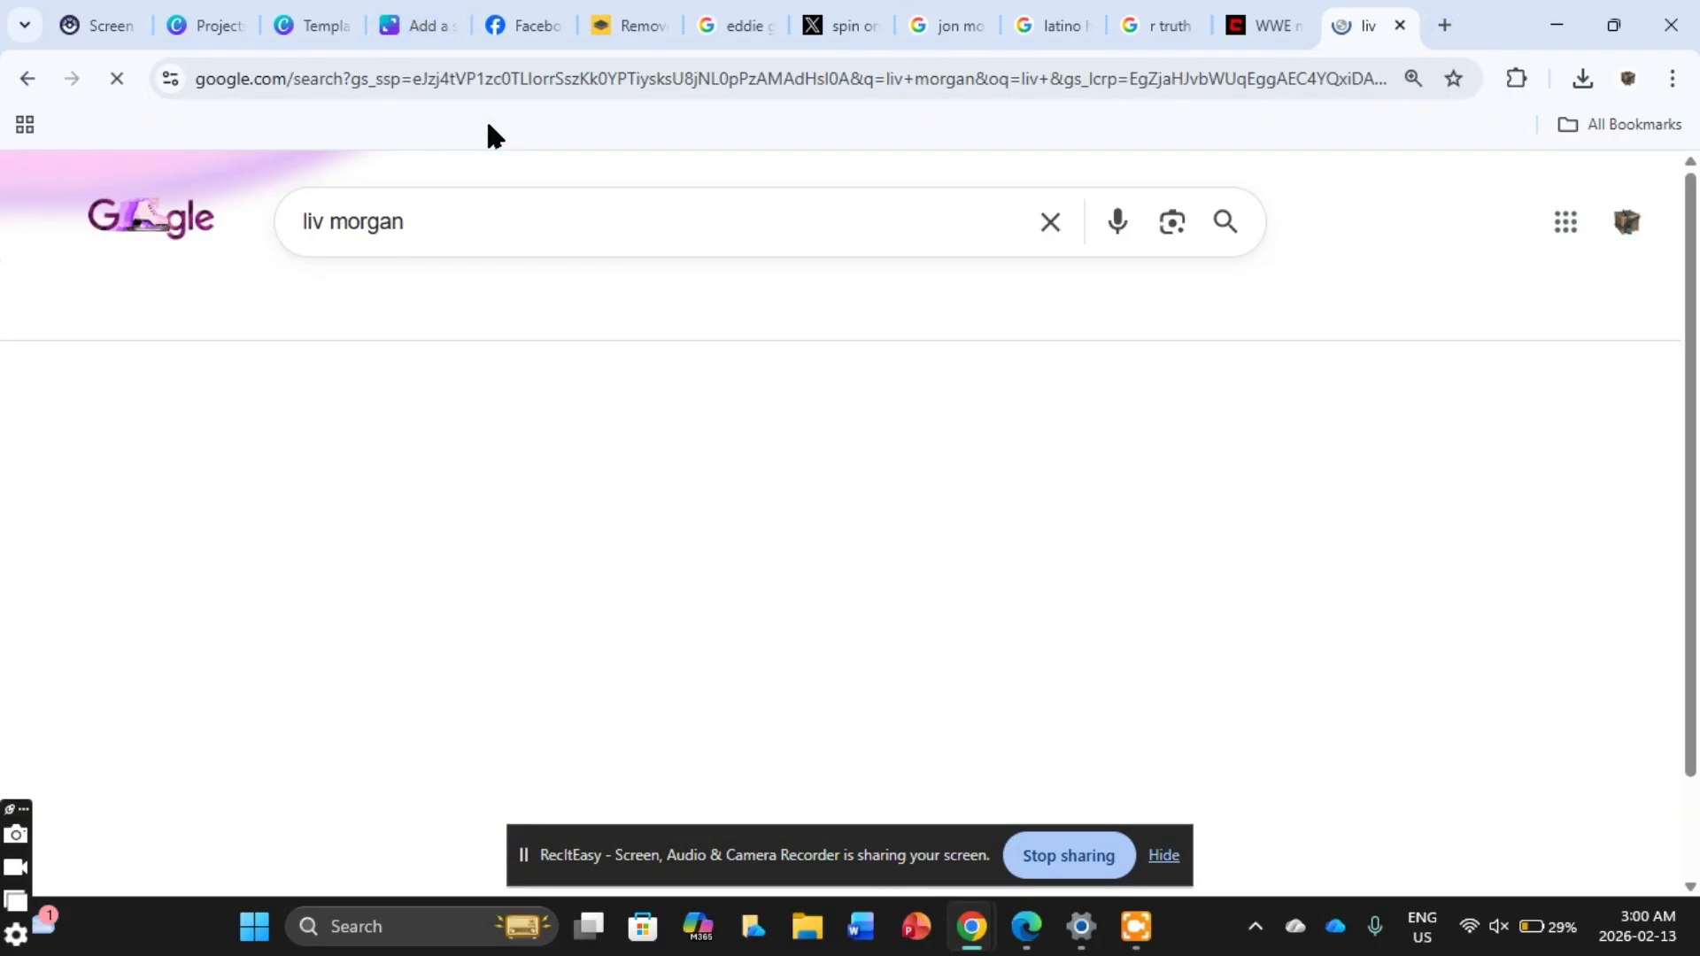
left_click(277, 315)
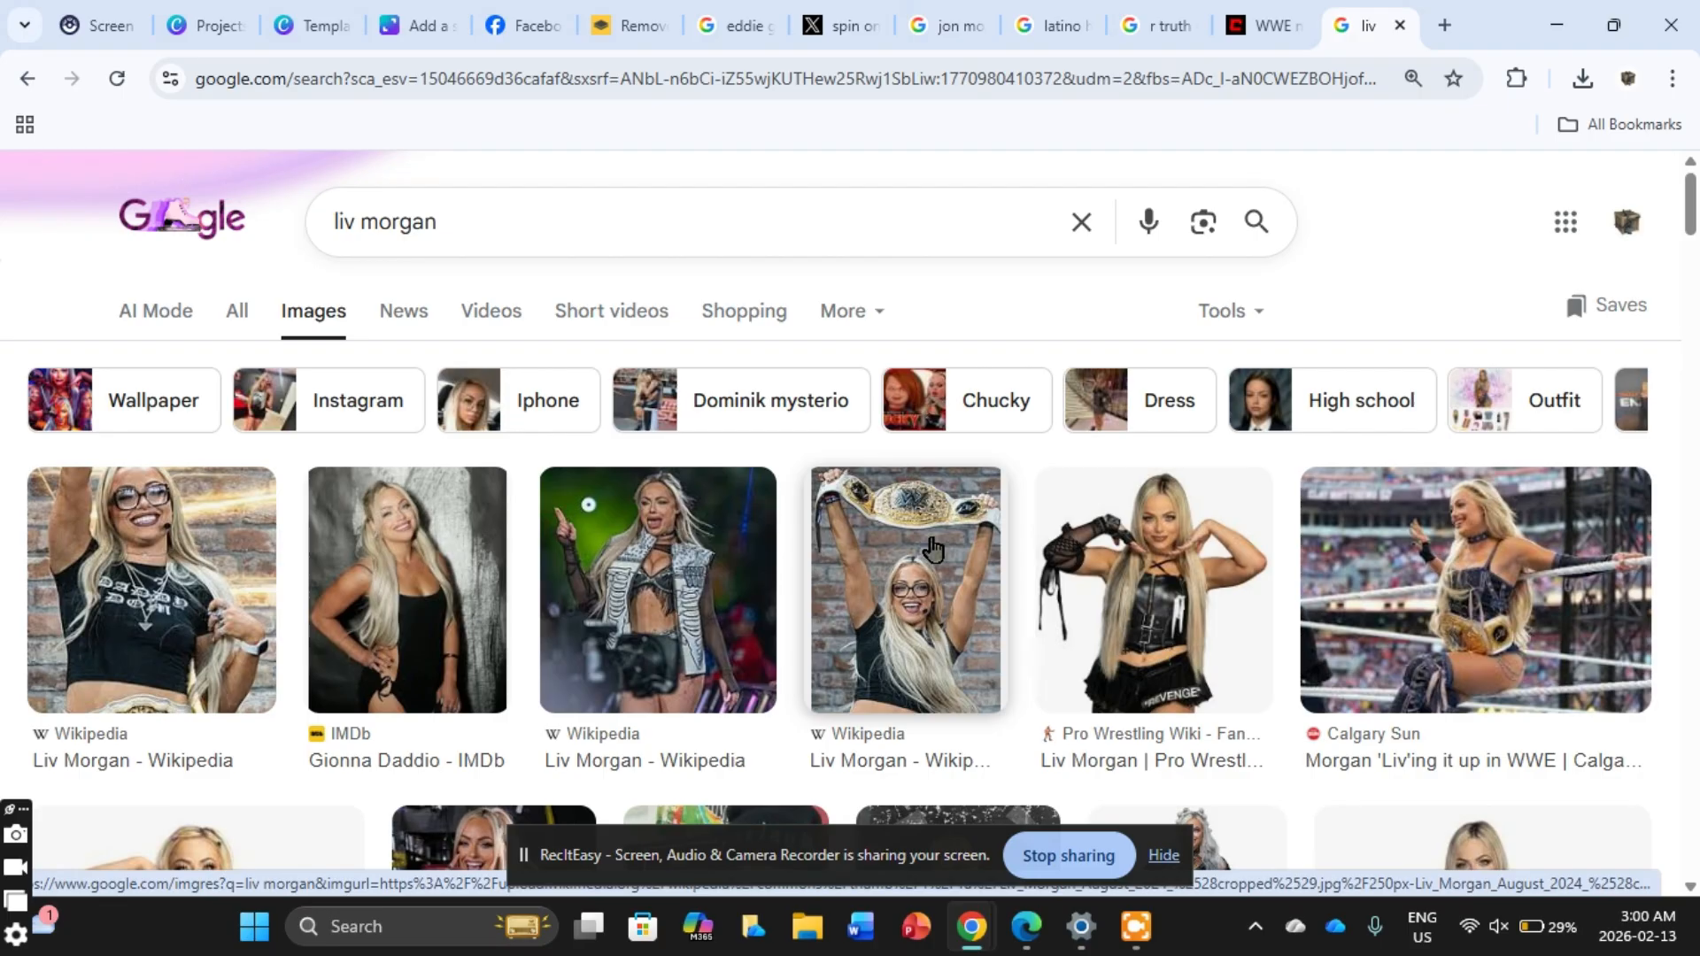
Step: Copy the Pro Wrestling Wiki thumbnail of Liv Morgan and try to load the "download" JPG into the background remover
right_click(1110, 602)
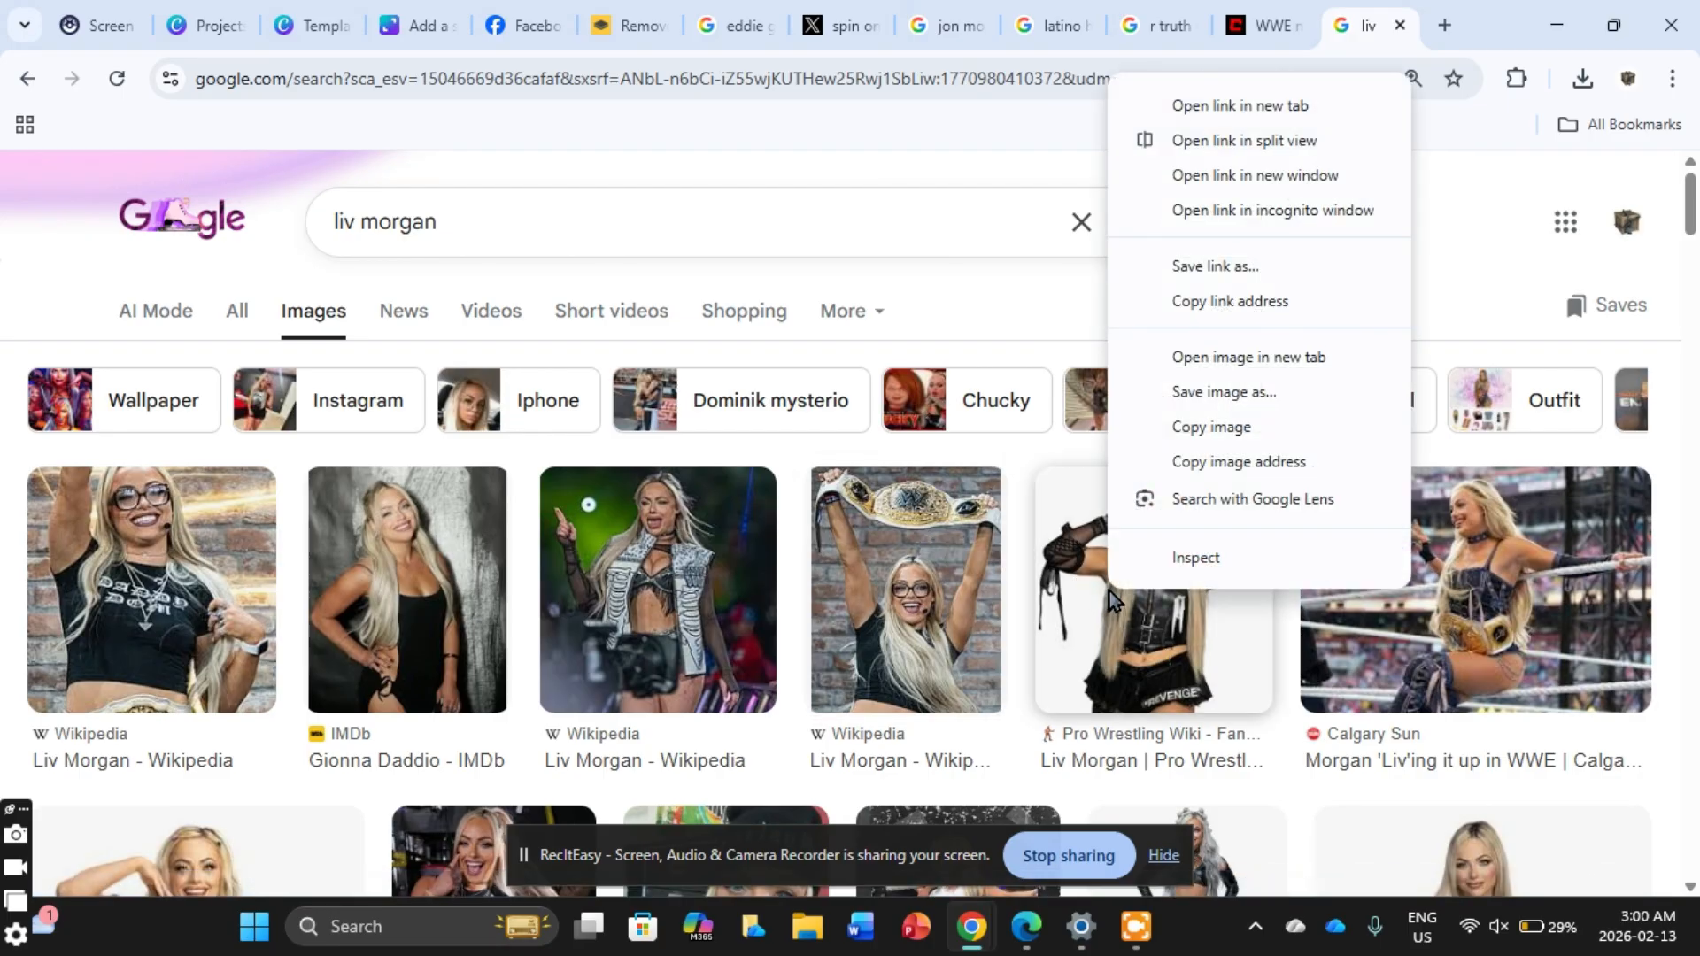
left_click(1226, 425)
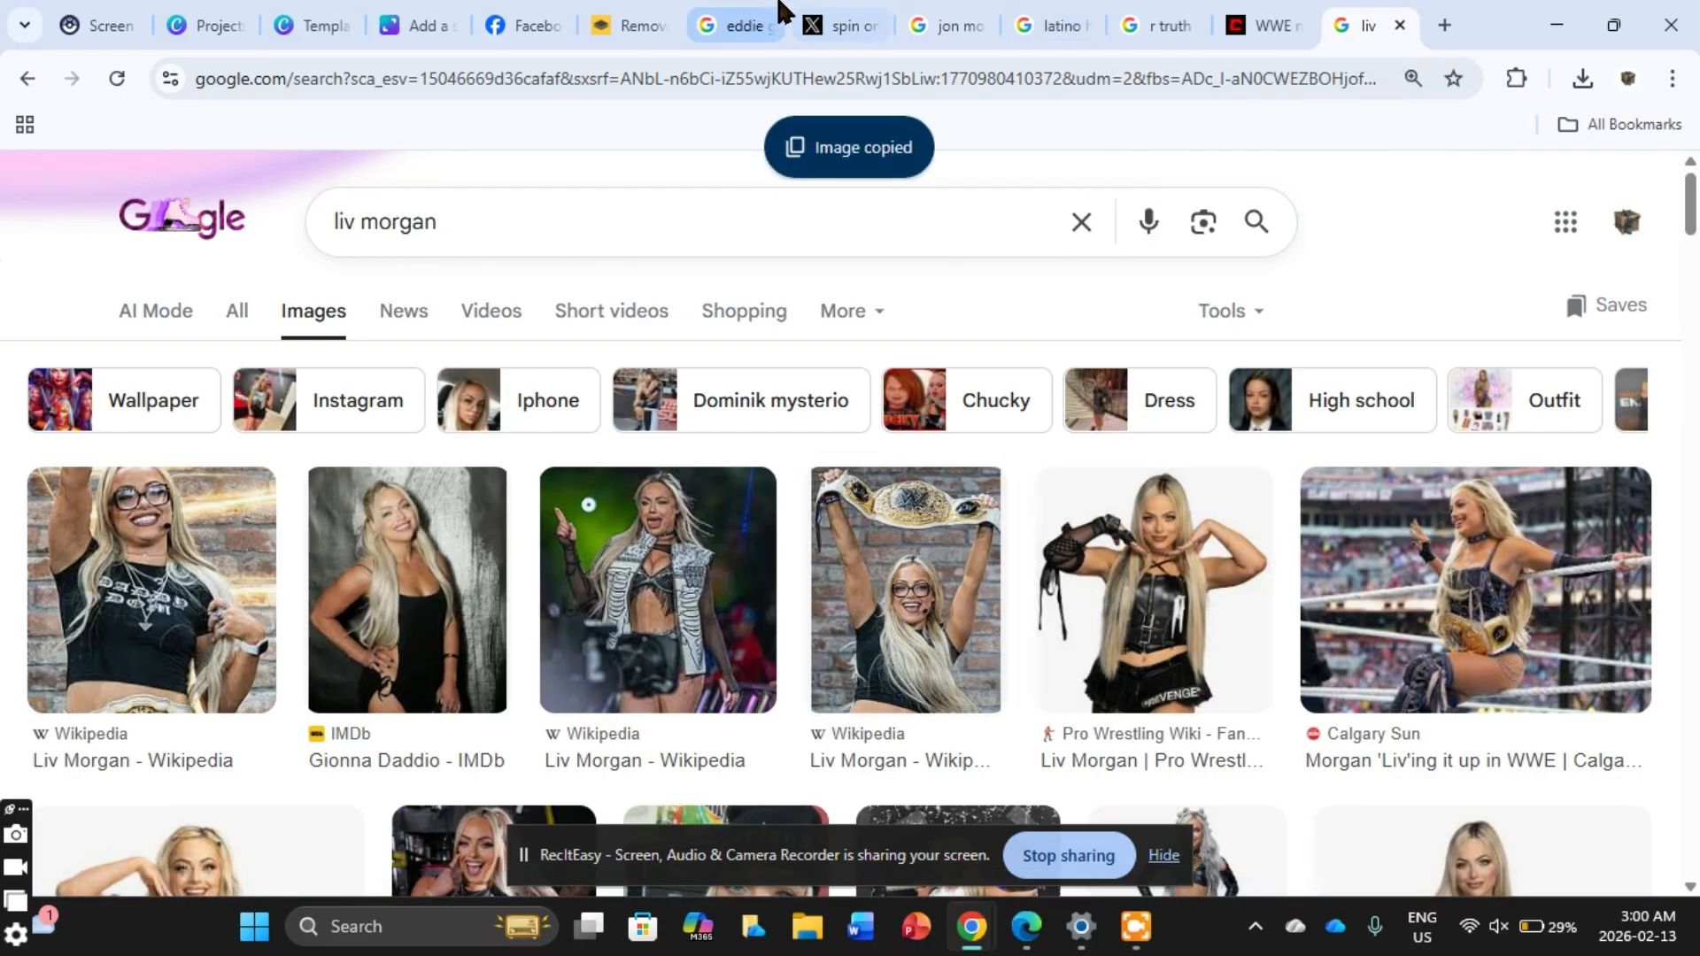
left_click(630, 25)
left_click(693, 808)
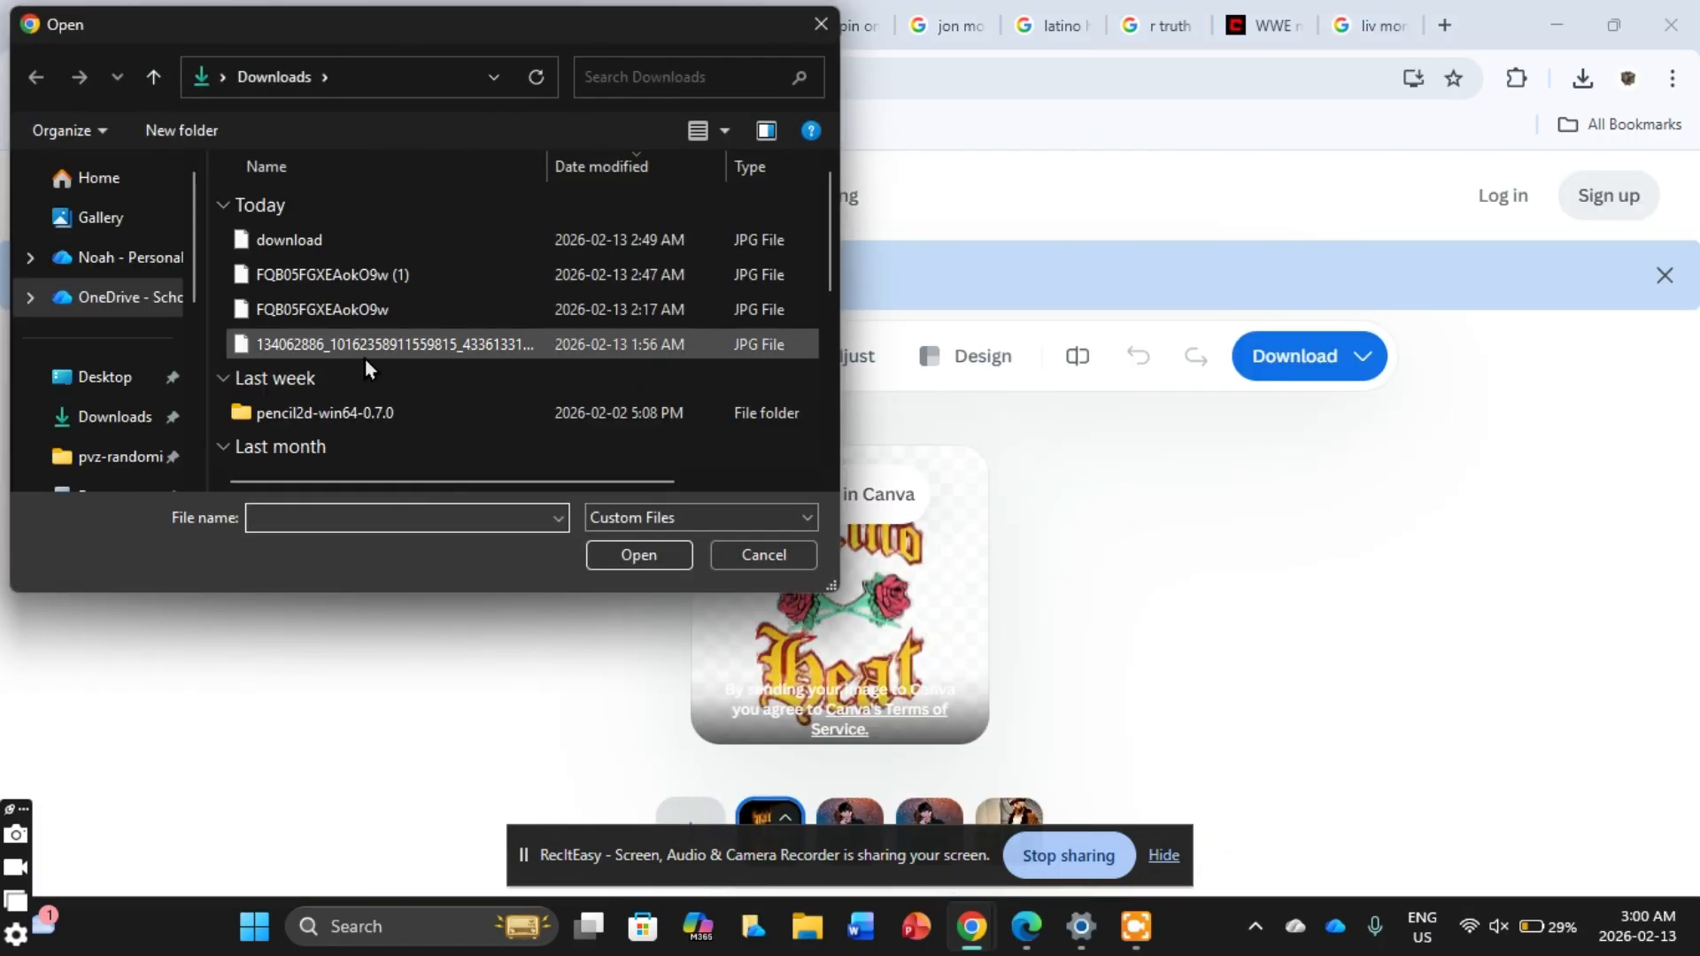
left_click(348, 237)
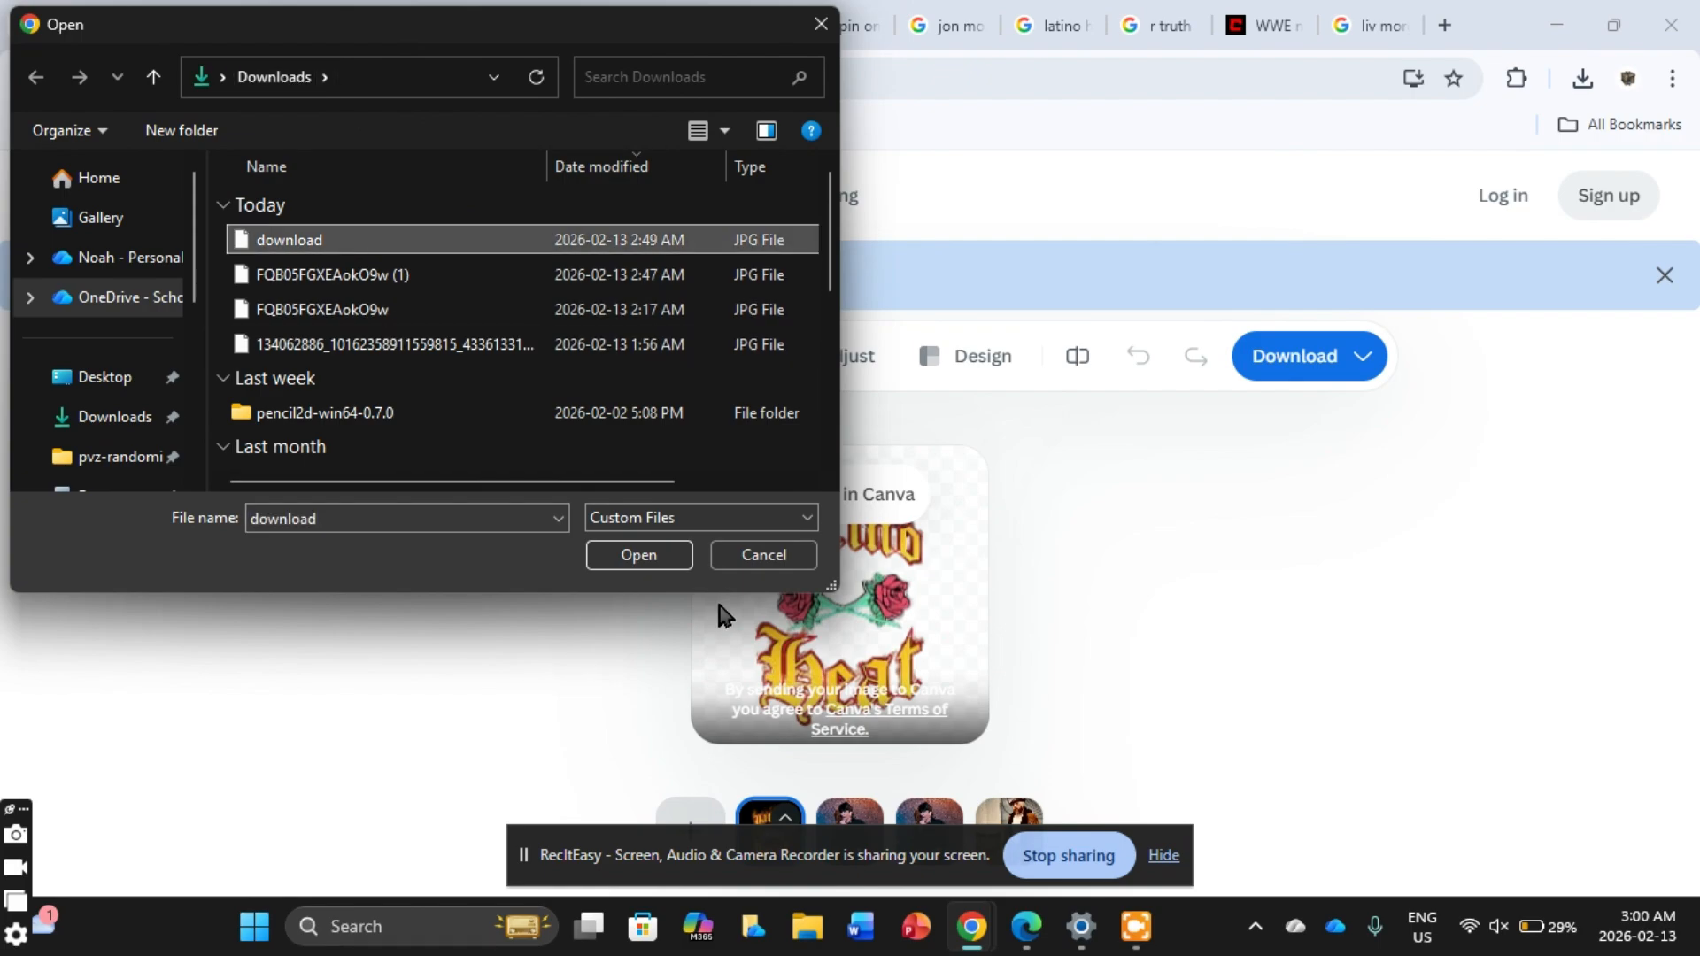
left_click(639, 555)
left_click(1393, 11)
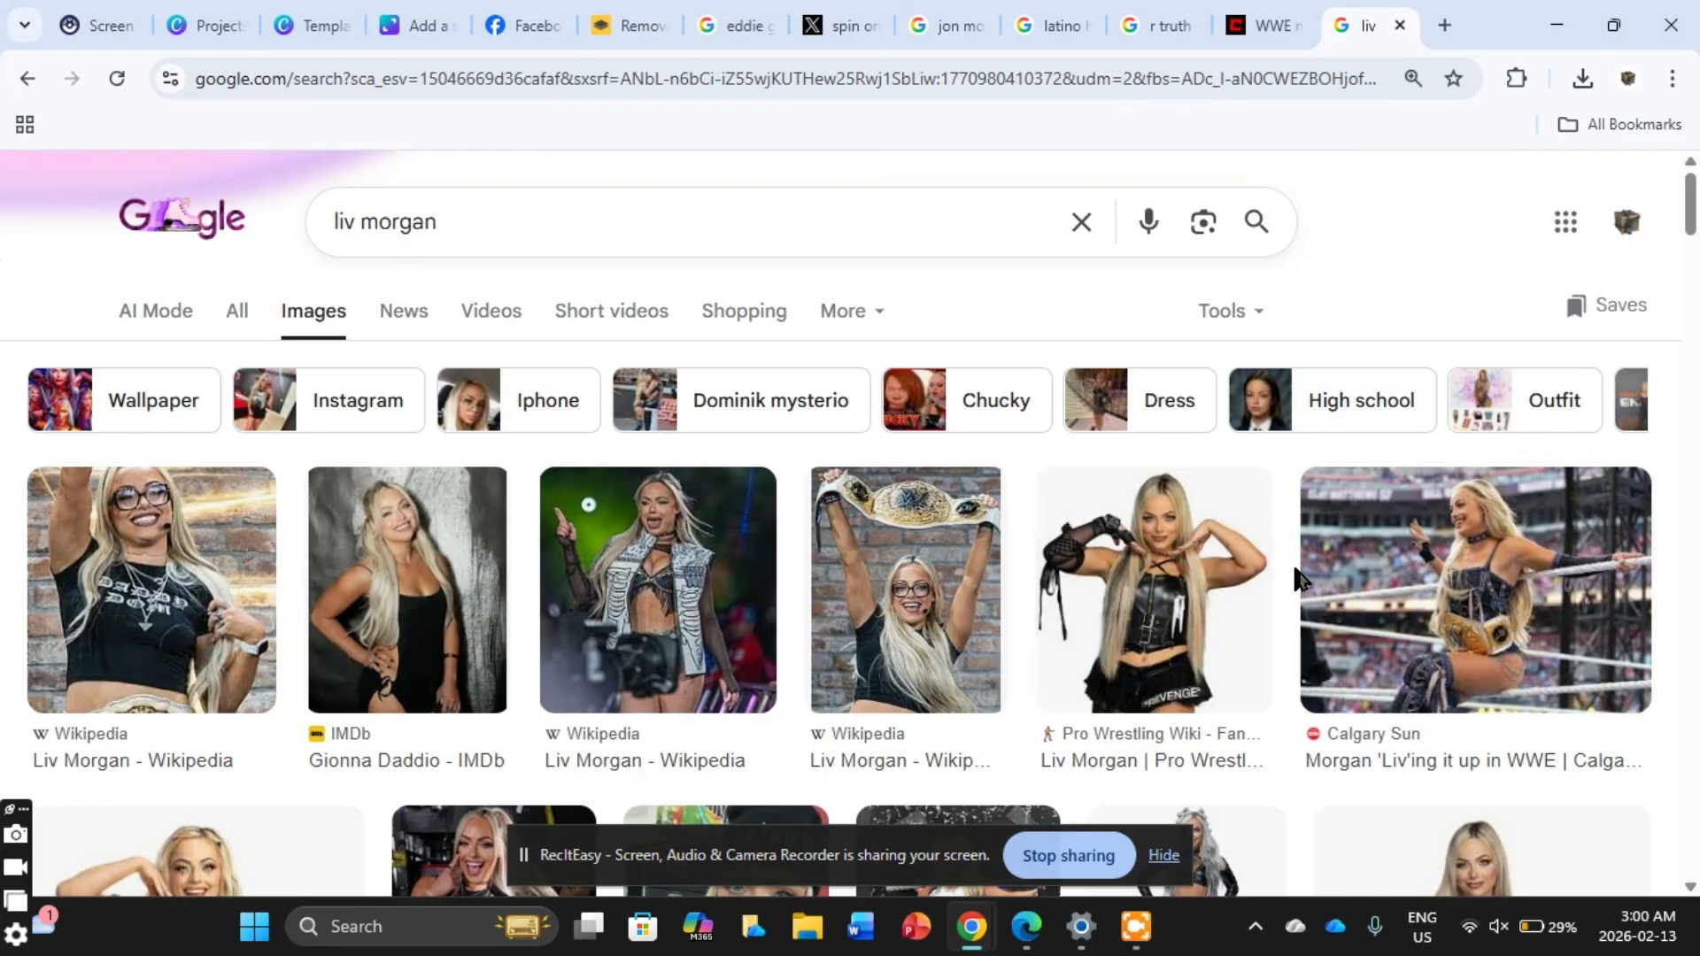
Step: Open the preview of the Pro Wrestling Wiki picture of Liv Morgan and copy its transparent version
left_click(1066, 603)
scroll(1422, 596, "down", 3)
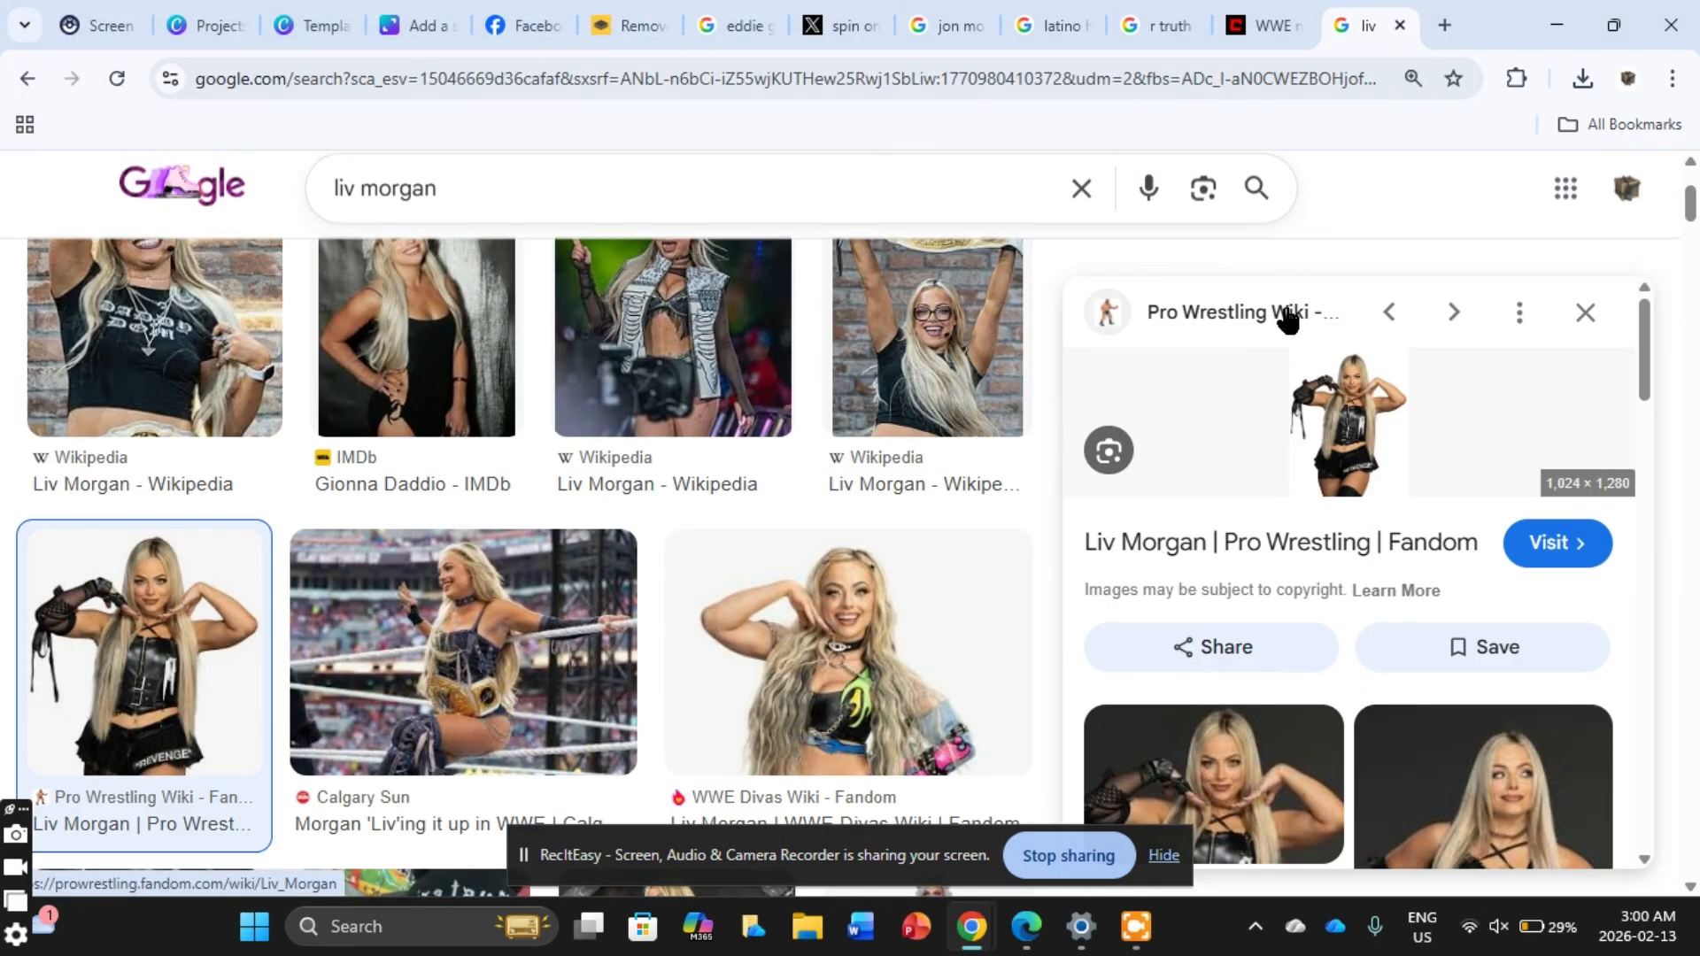
right_click(1342, 408)
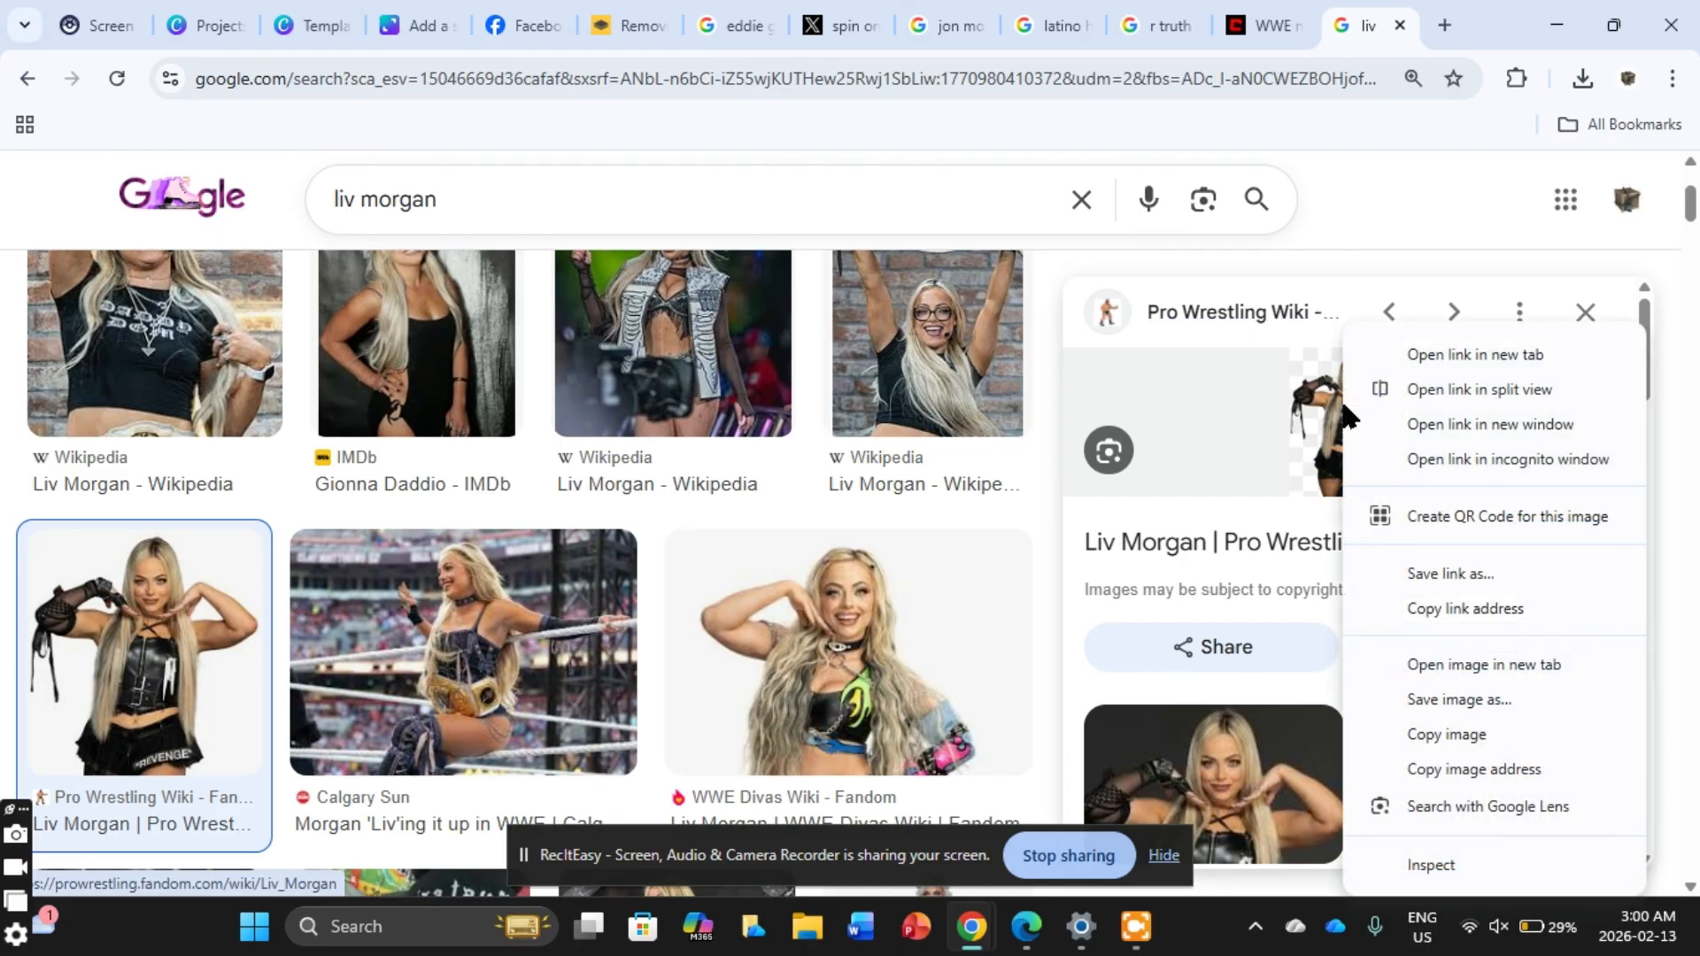
right_click(1339, 454)
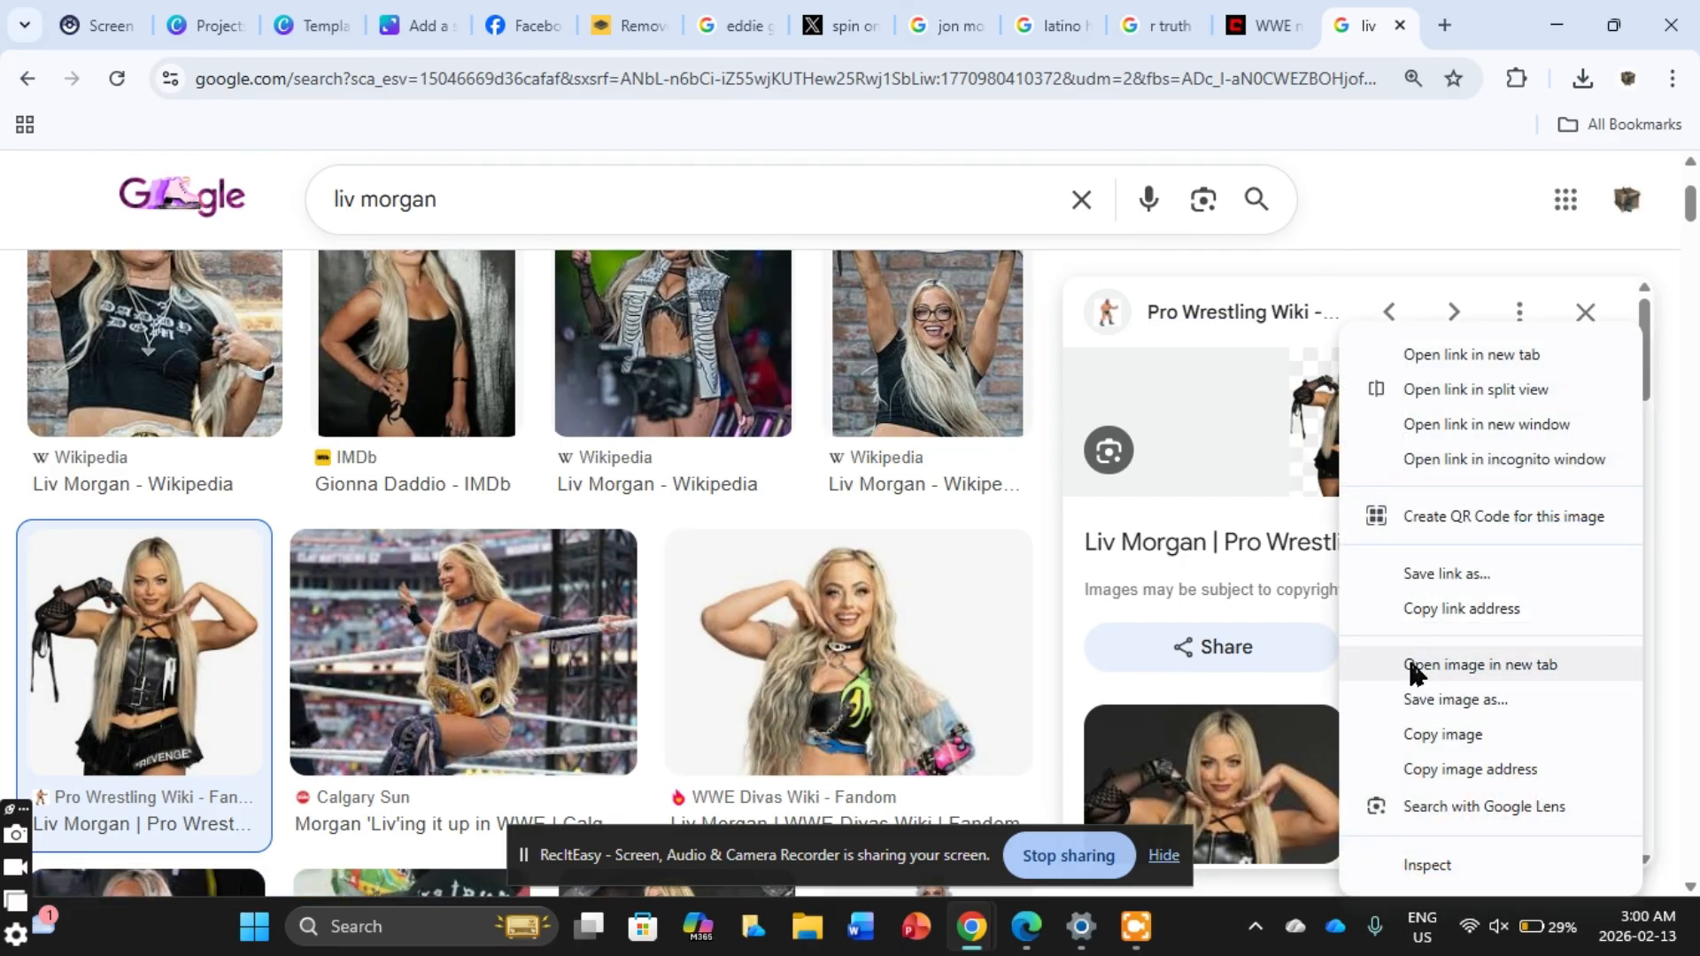
left_click(1431, 741)
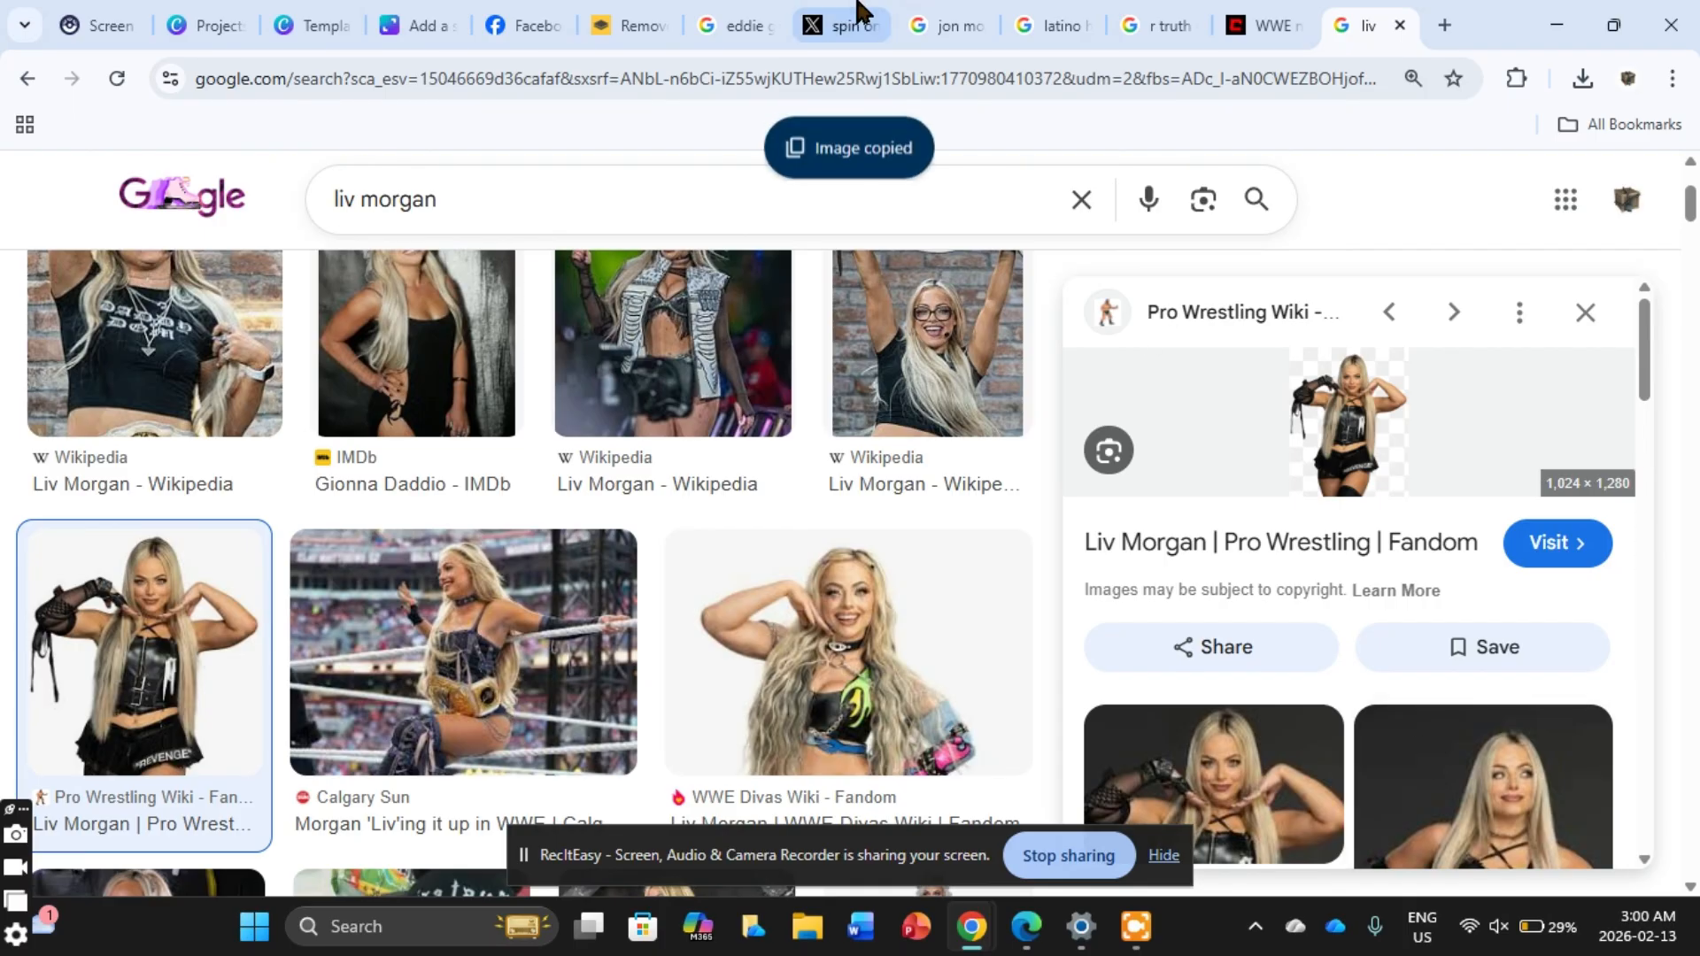
Step: Switch to the Canva design, paste the Liv Morgan image and place it at the left side of the upper purple box
left_click(395, 28)
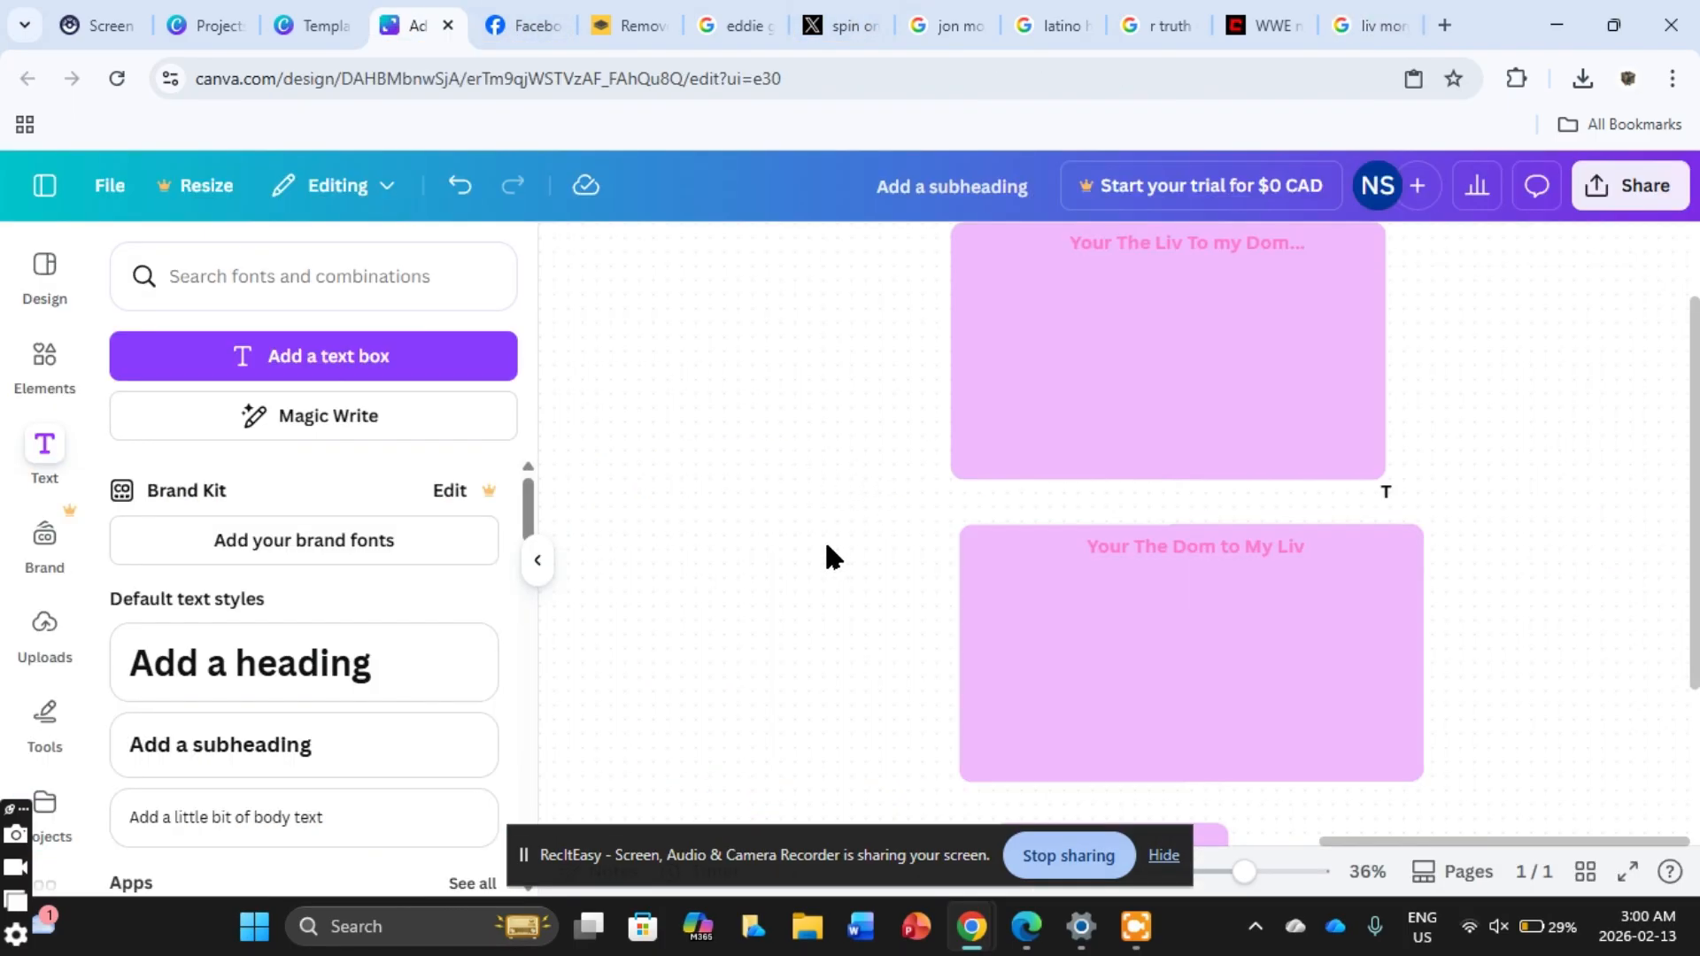
key("ctrl+v")
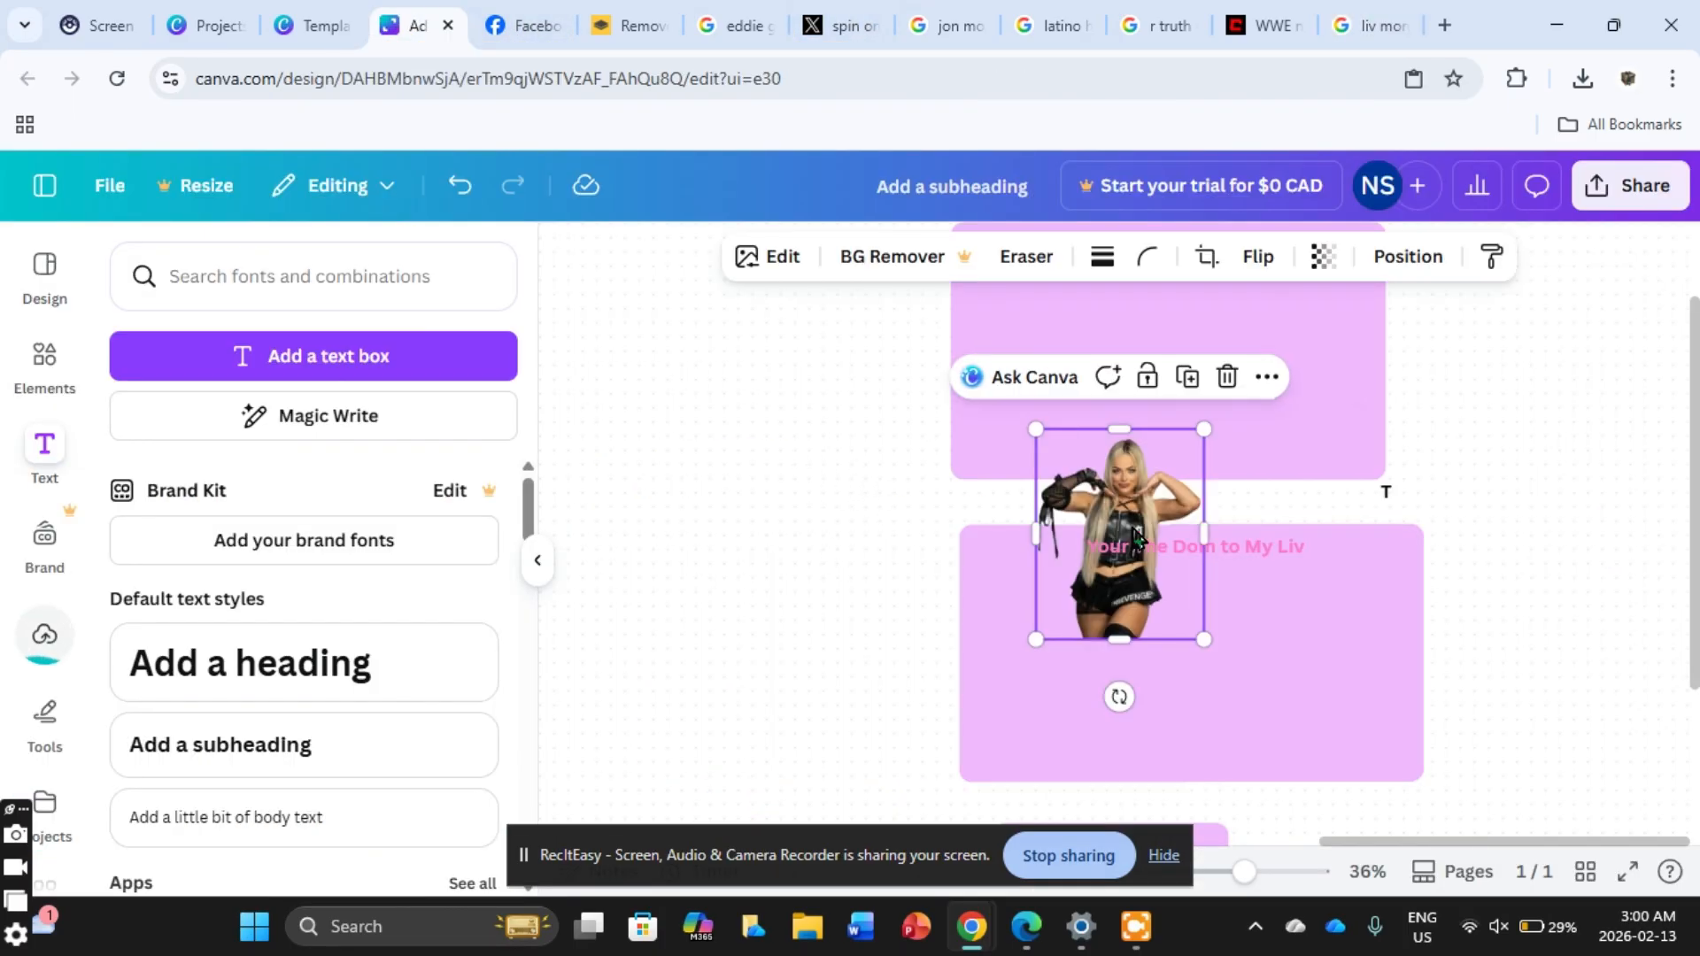
left_click_drag(1142, 527, 1046, 363)
left_click(821, 531)
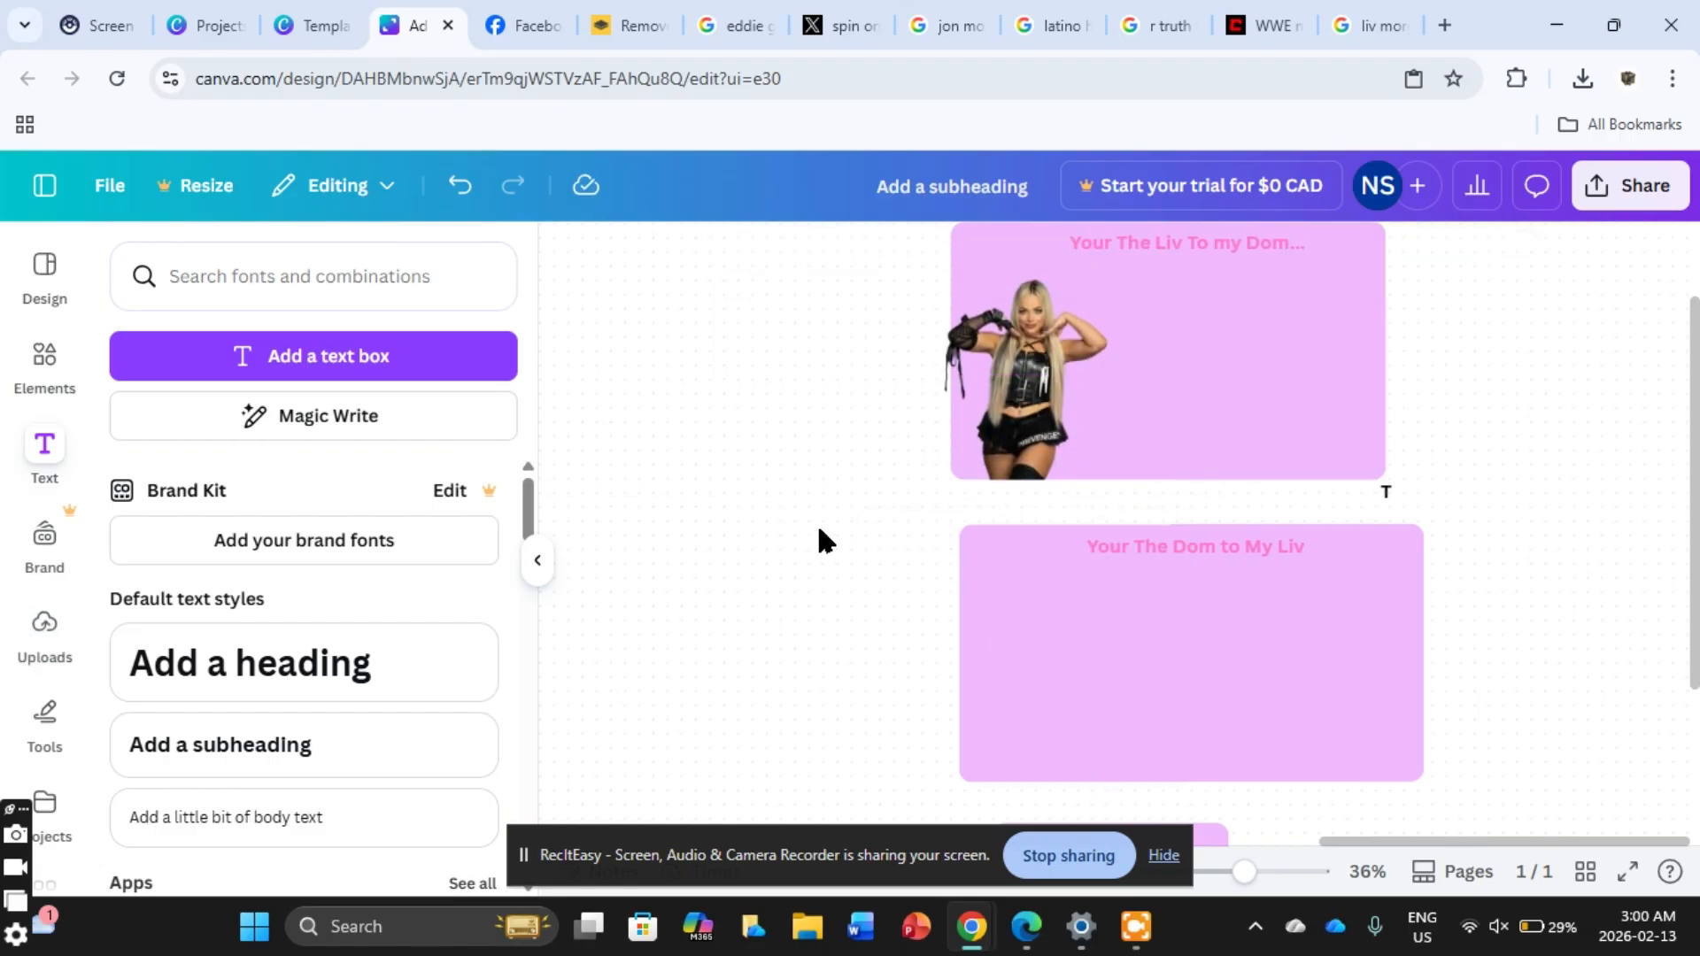
left_click_drag(1695, 492, 1691, 399)
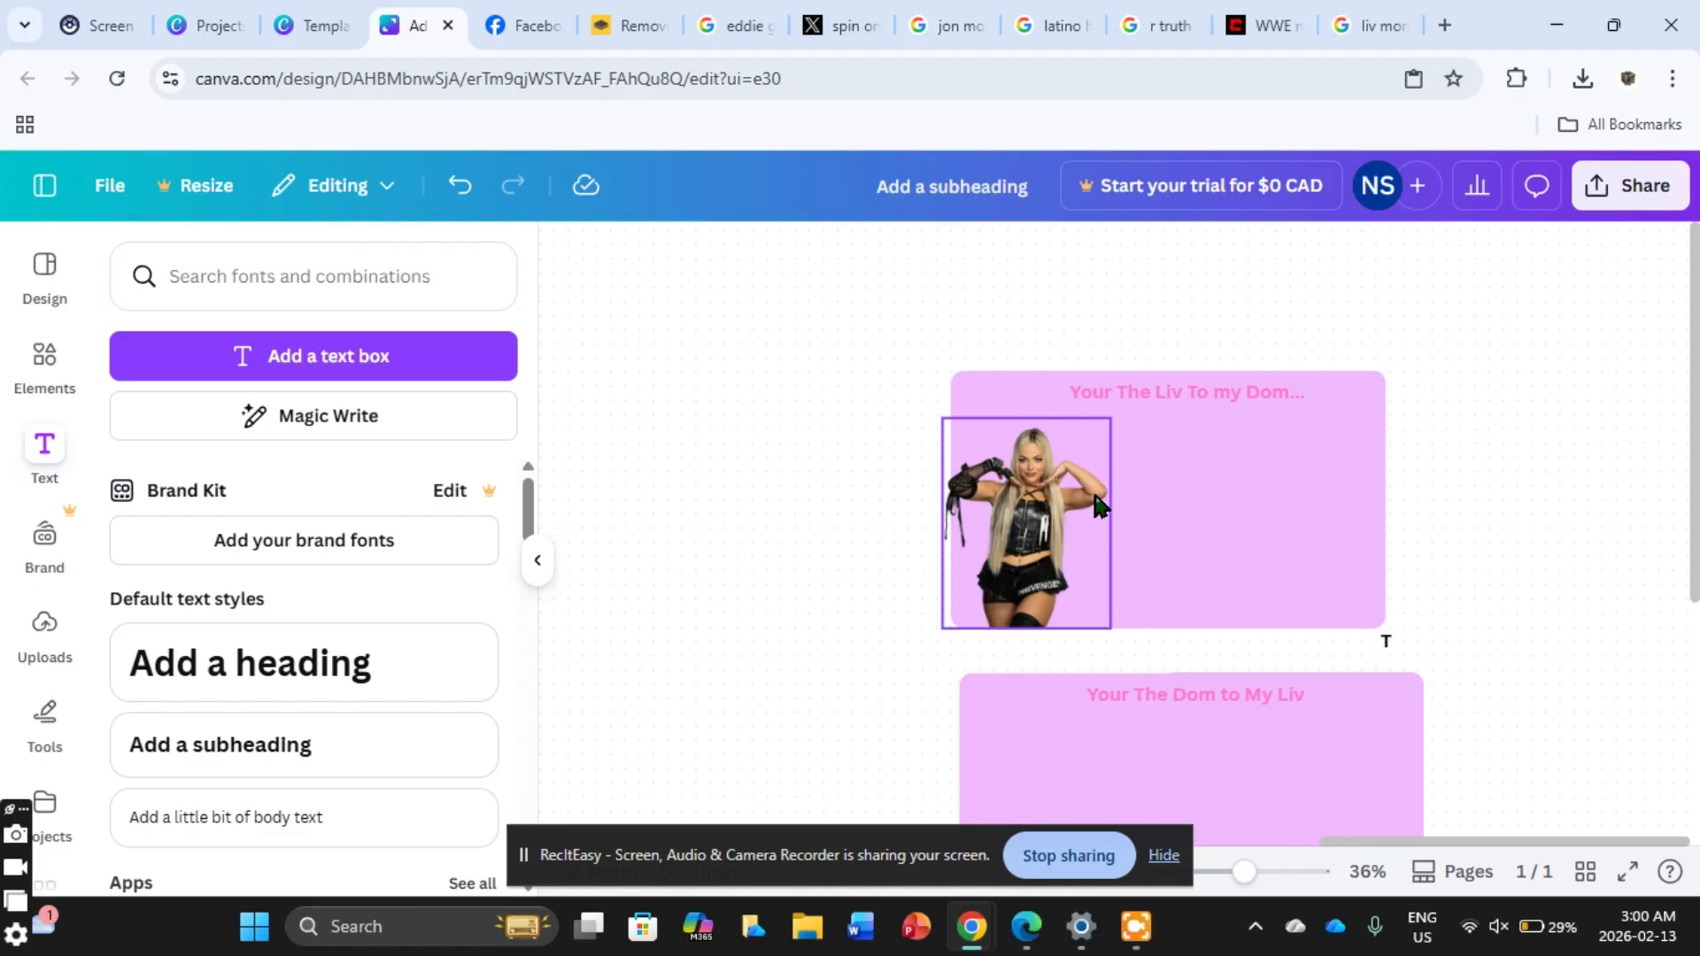
Step: Shrink the Liv Morgan image and align it with the left edge of the upper purple box
left_click(958, 415)
left_click_drag(944, 417, 974, 458)
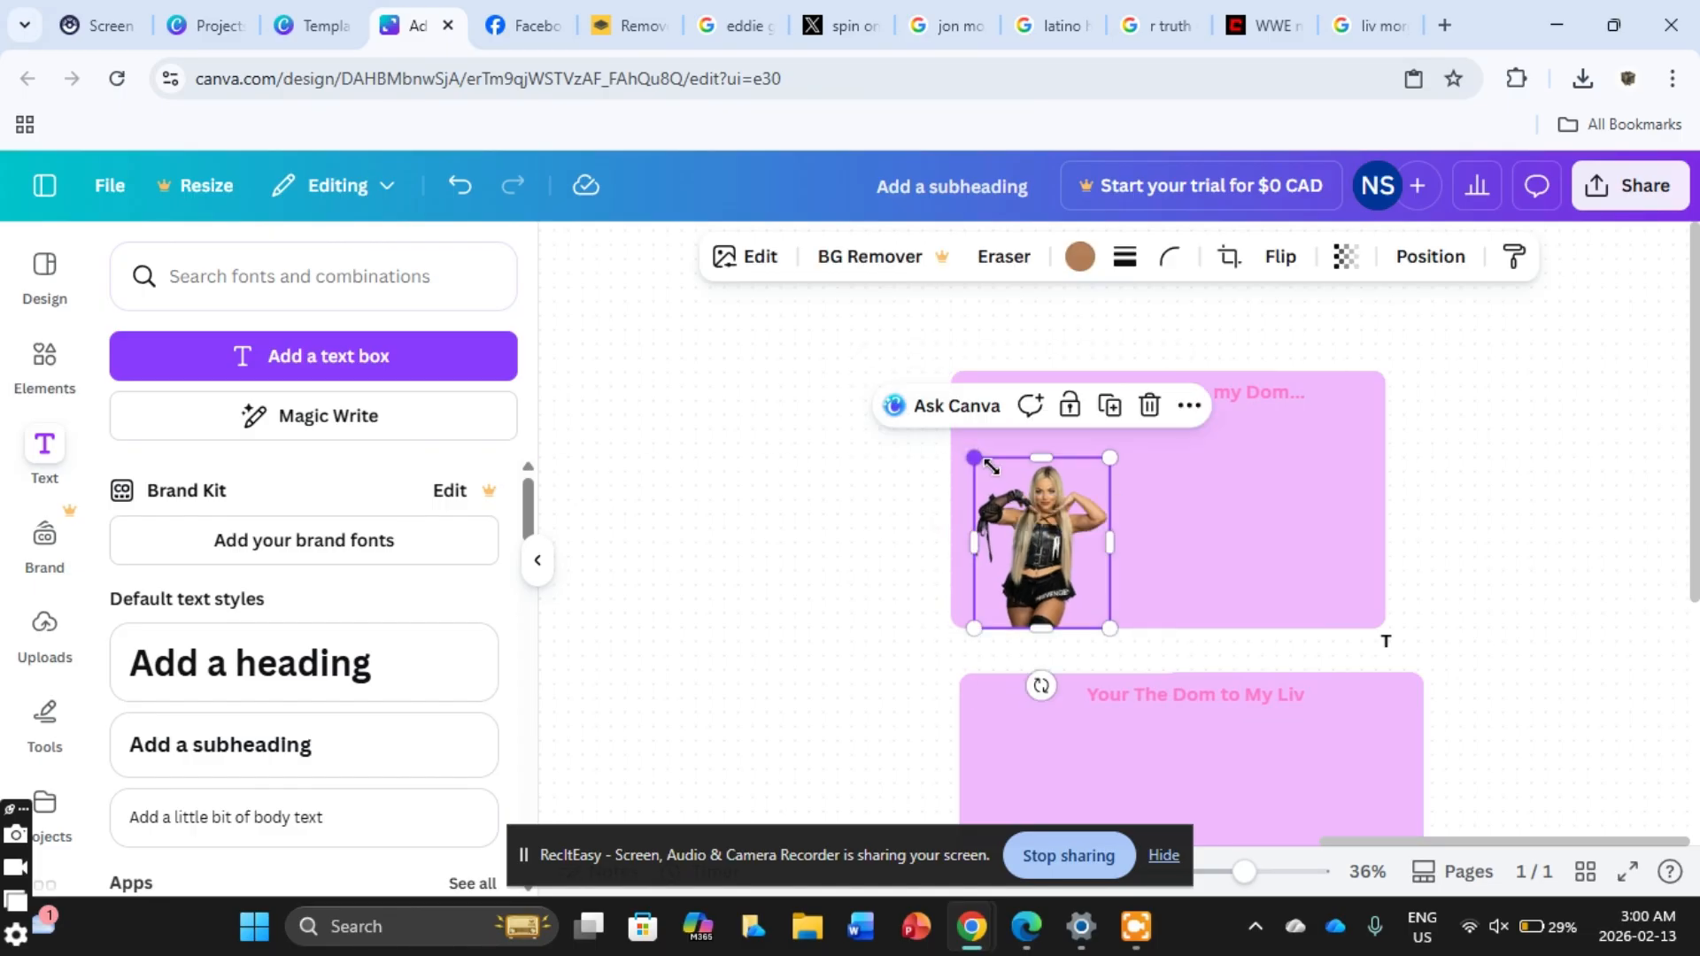
left_click(798, 626)
left_click(1051, 539)
left_click_drag(1052, 539, 1027, 539)
Step: Duplicate the Liv Morgan image, place the copy at the right side of the upper purple box and lock it
right_click(1037, 545)
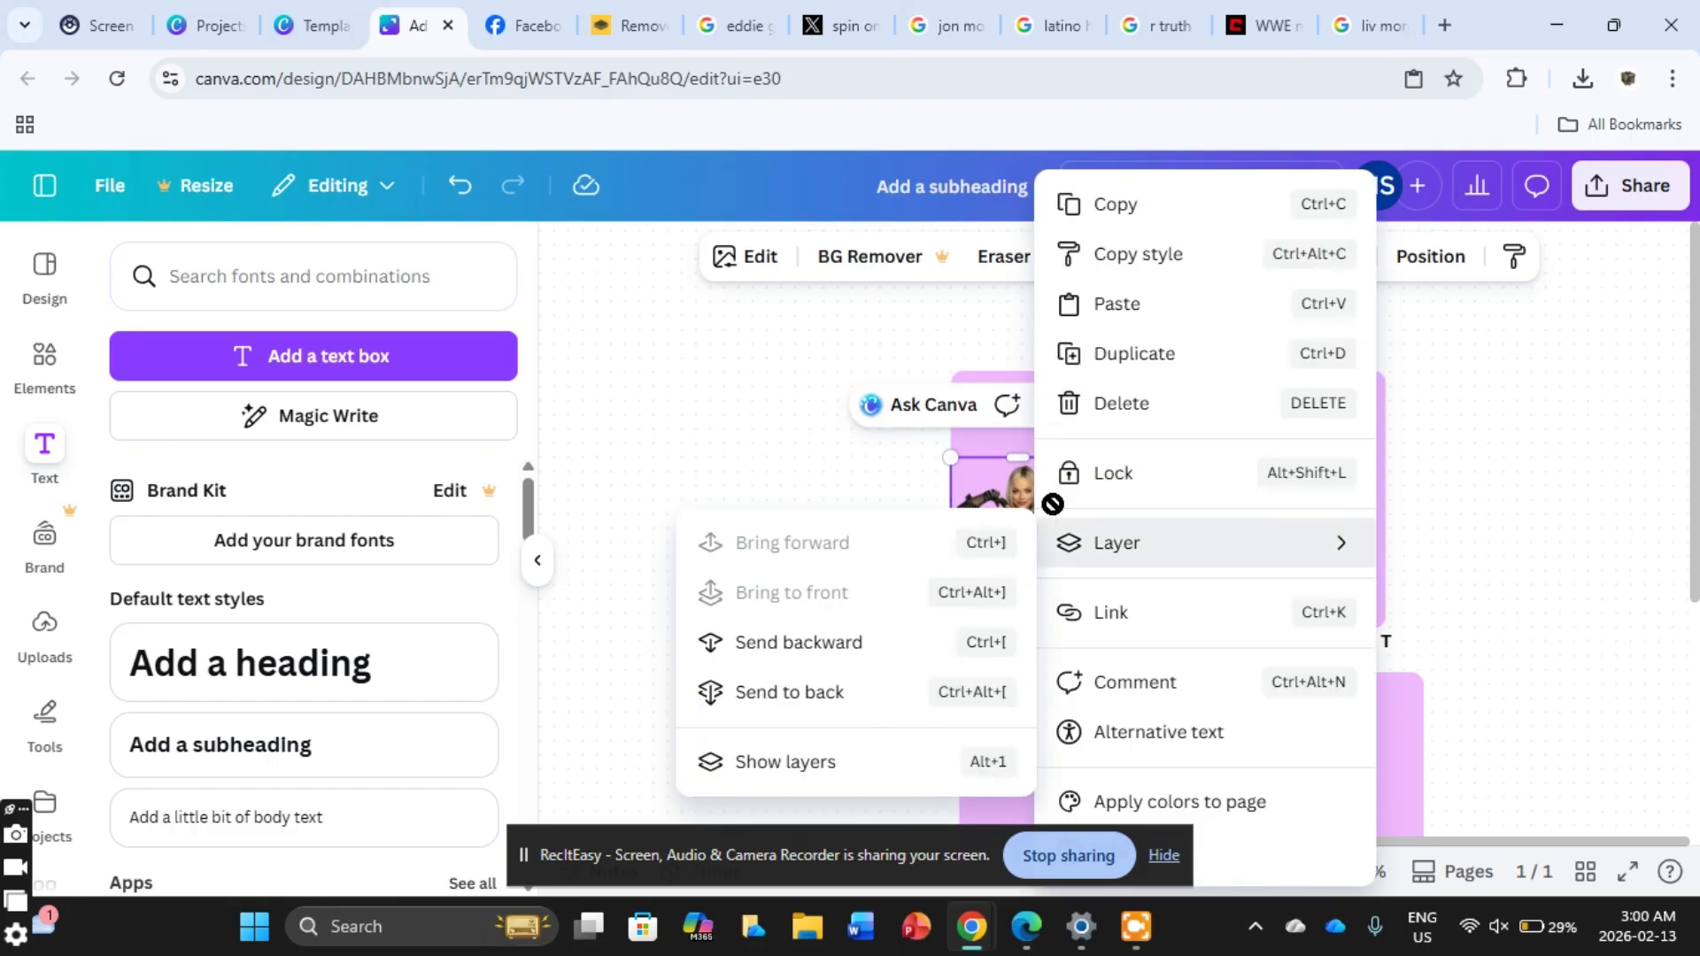
left_click(1139, 360)
left_click_drag(1037, 545, 1300, 530)
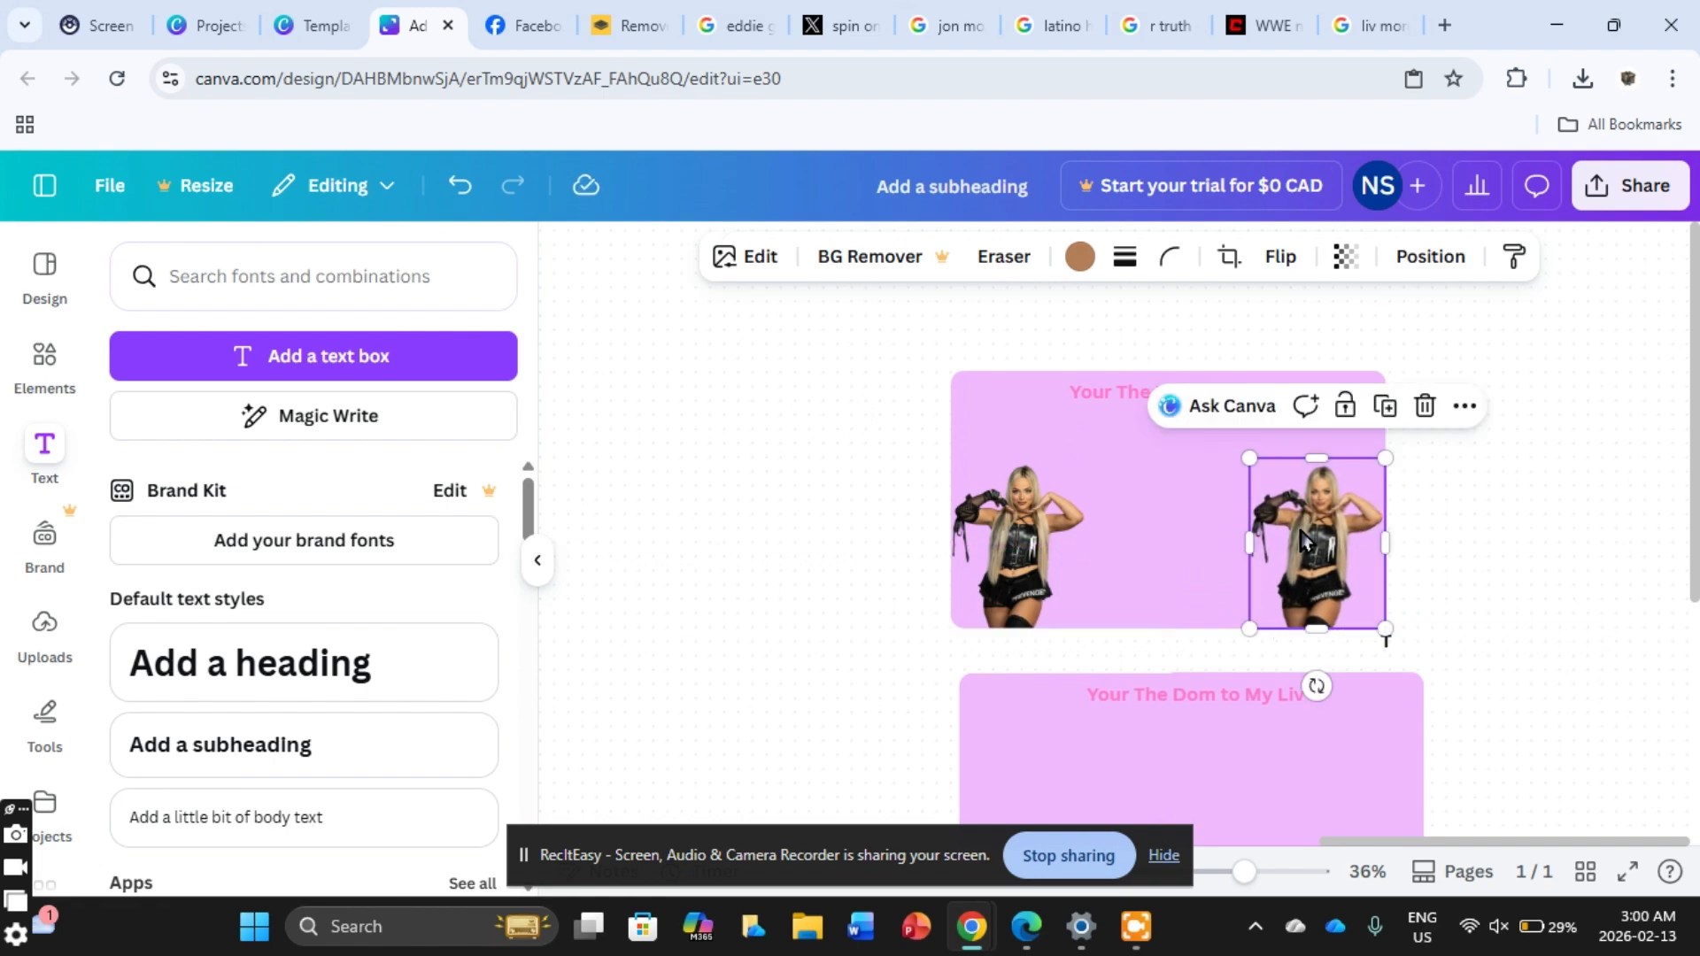
right_click(1305, 519)
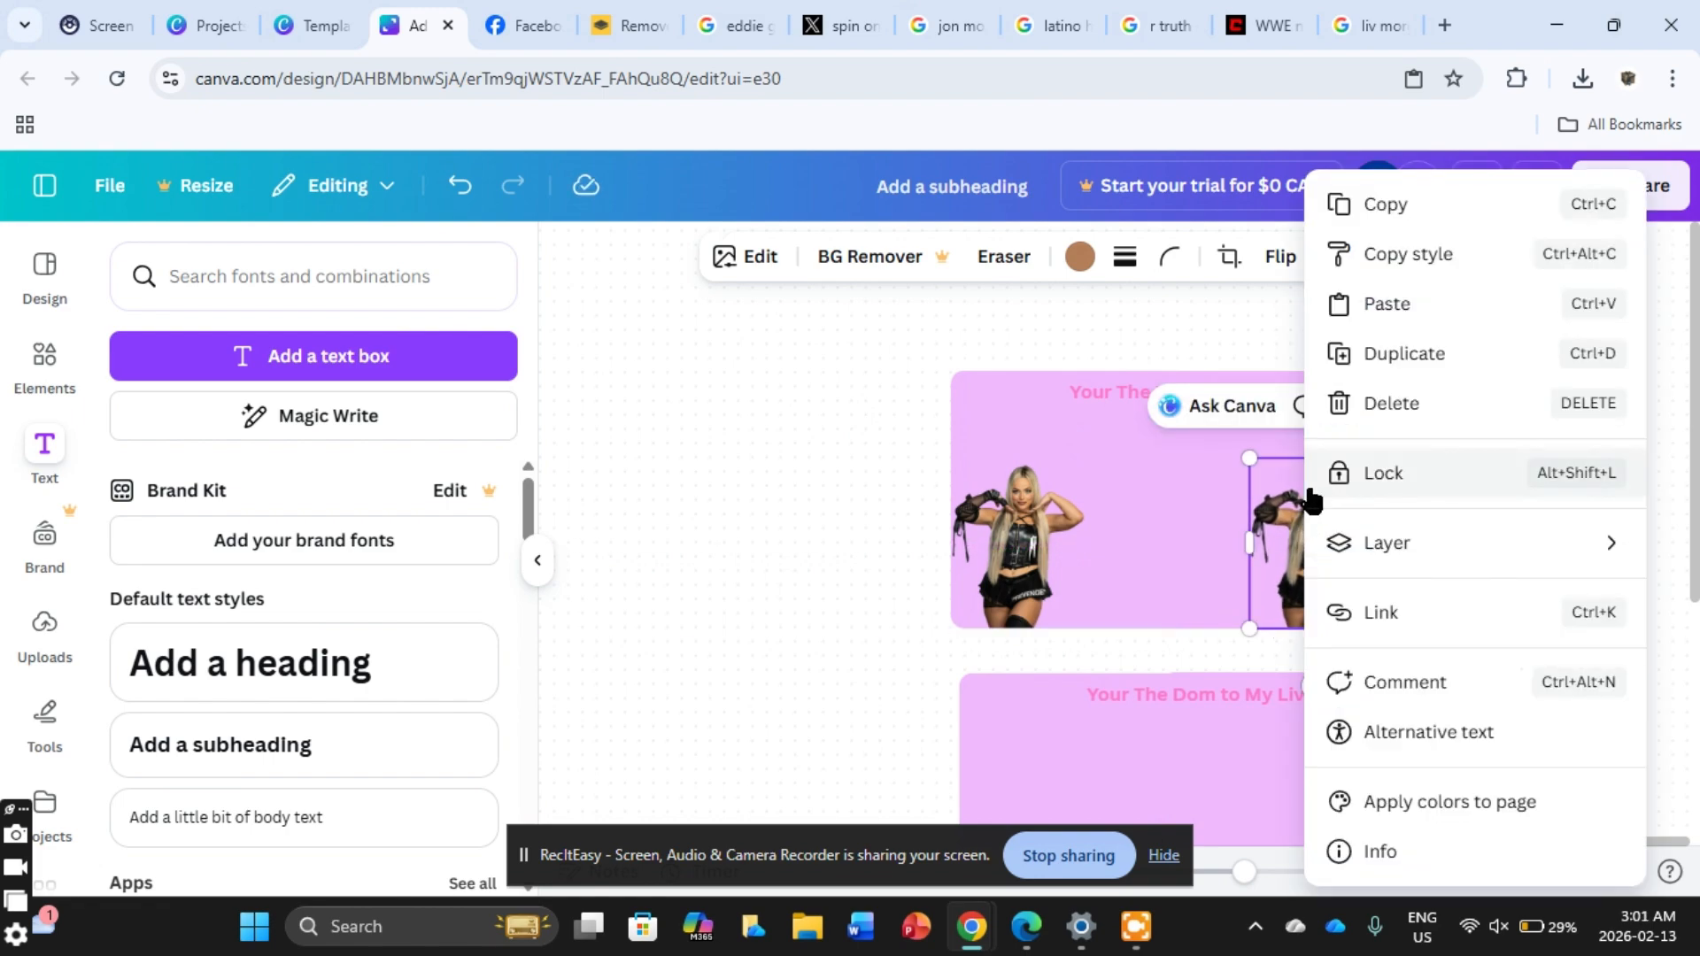
left_click(1382, 471)
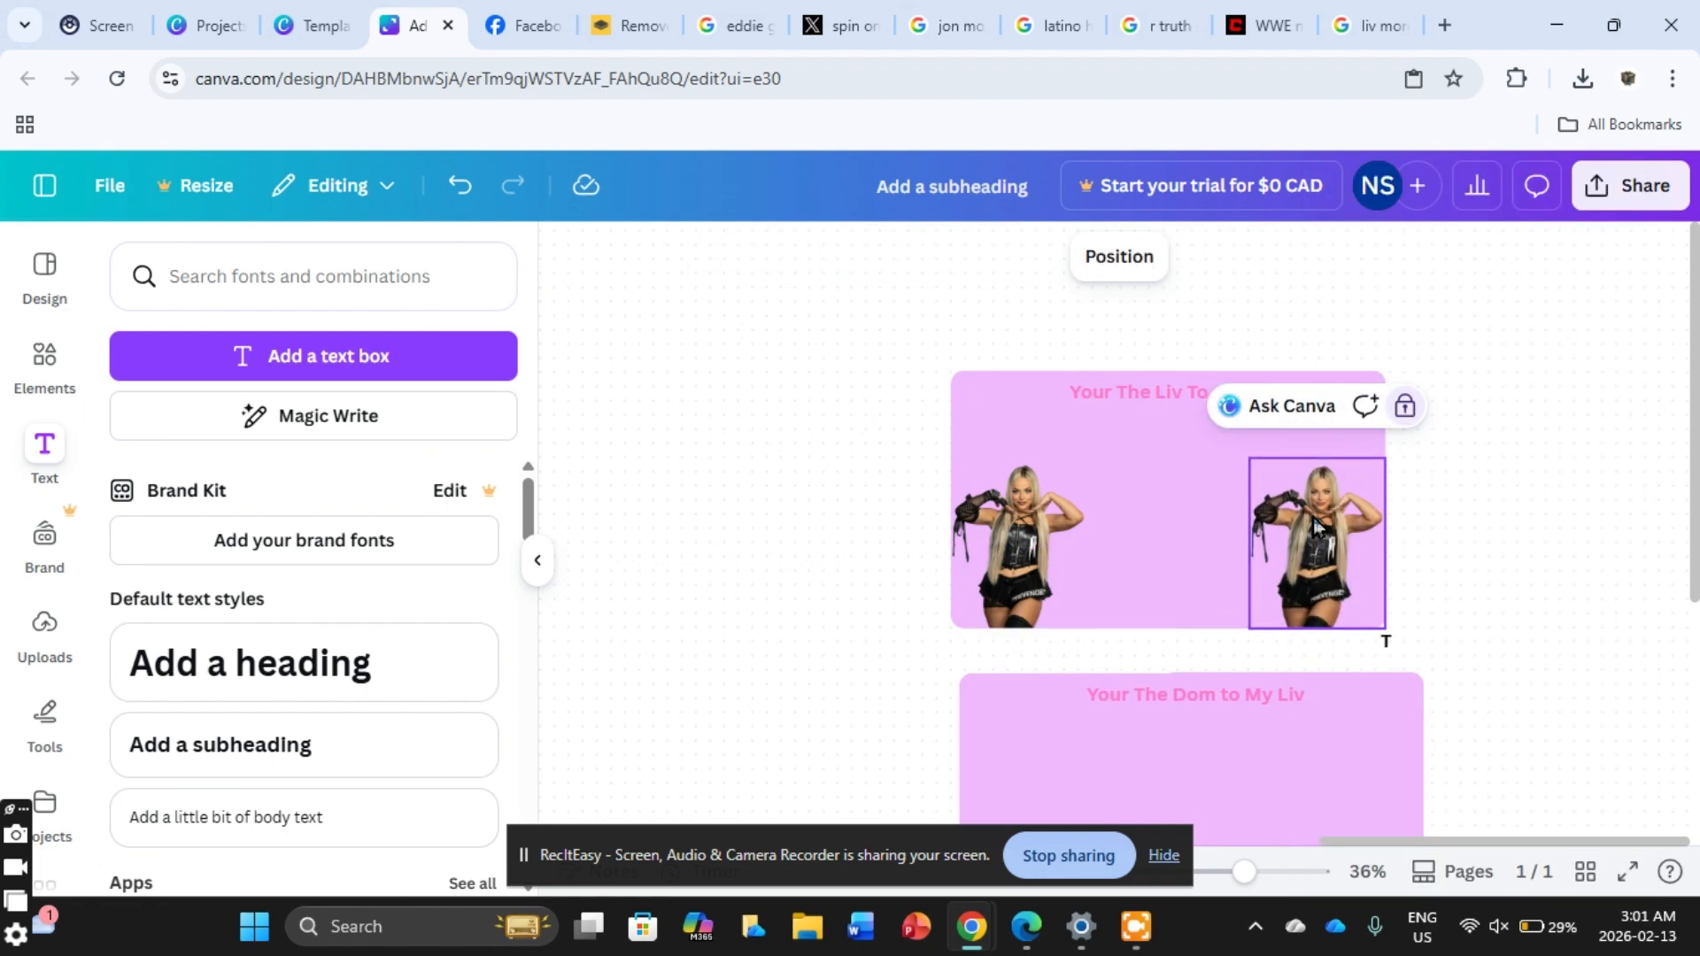
left_click_drag(1344, 575, 1445, 579)
left_click(1444, 578)
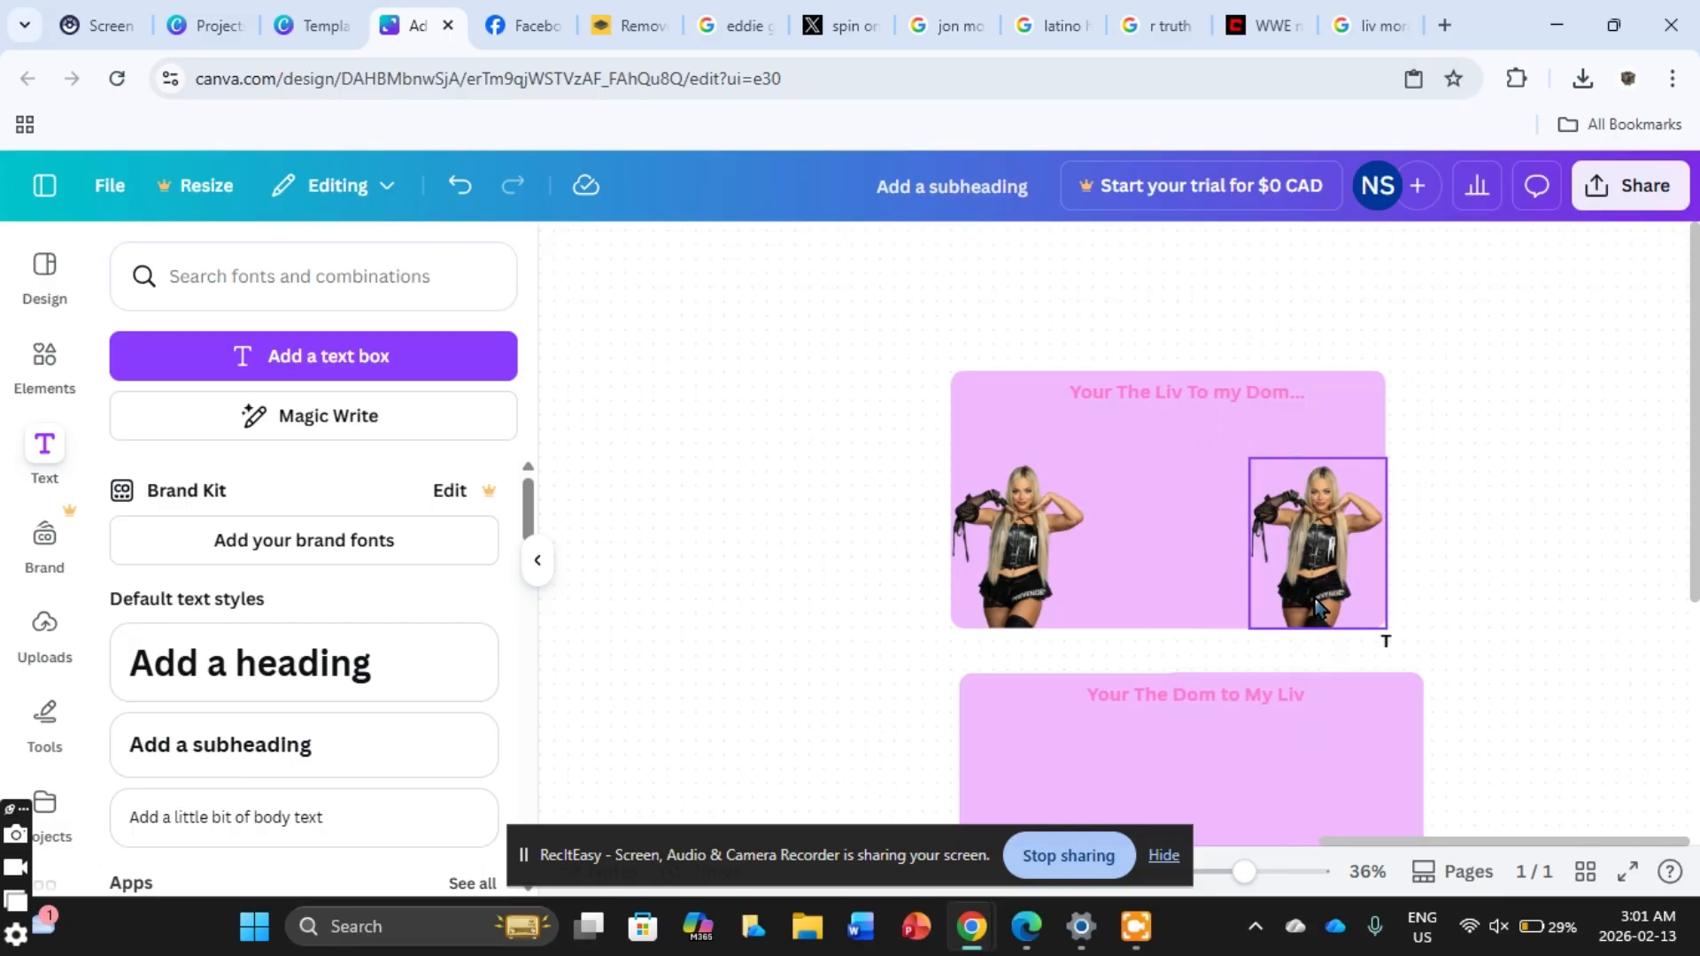
Step: Undo the changes to the locked copy and delete the duplicate Liv Morgan image
key("ctrl+z")
key("ctrl+z")
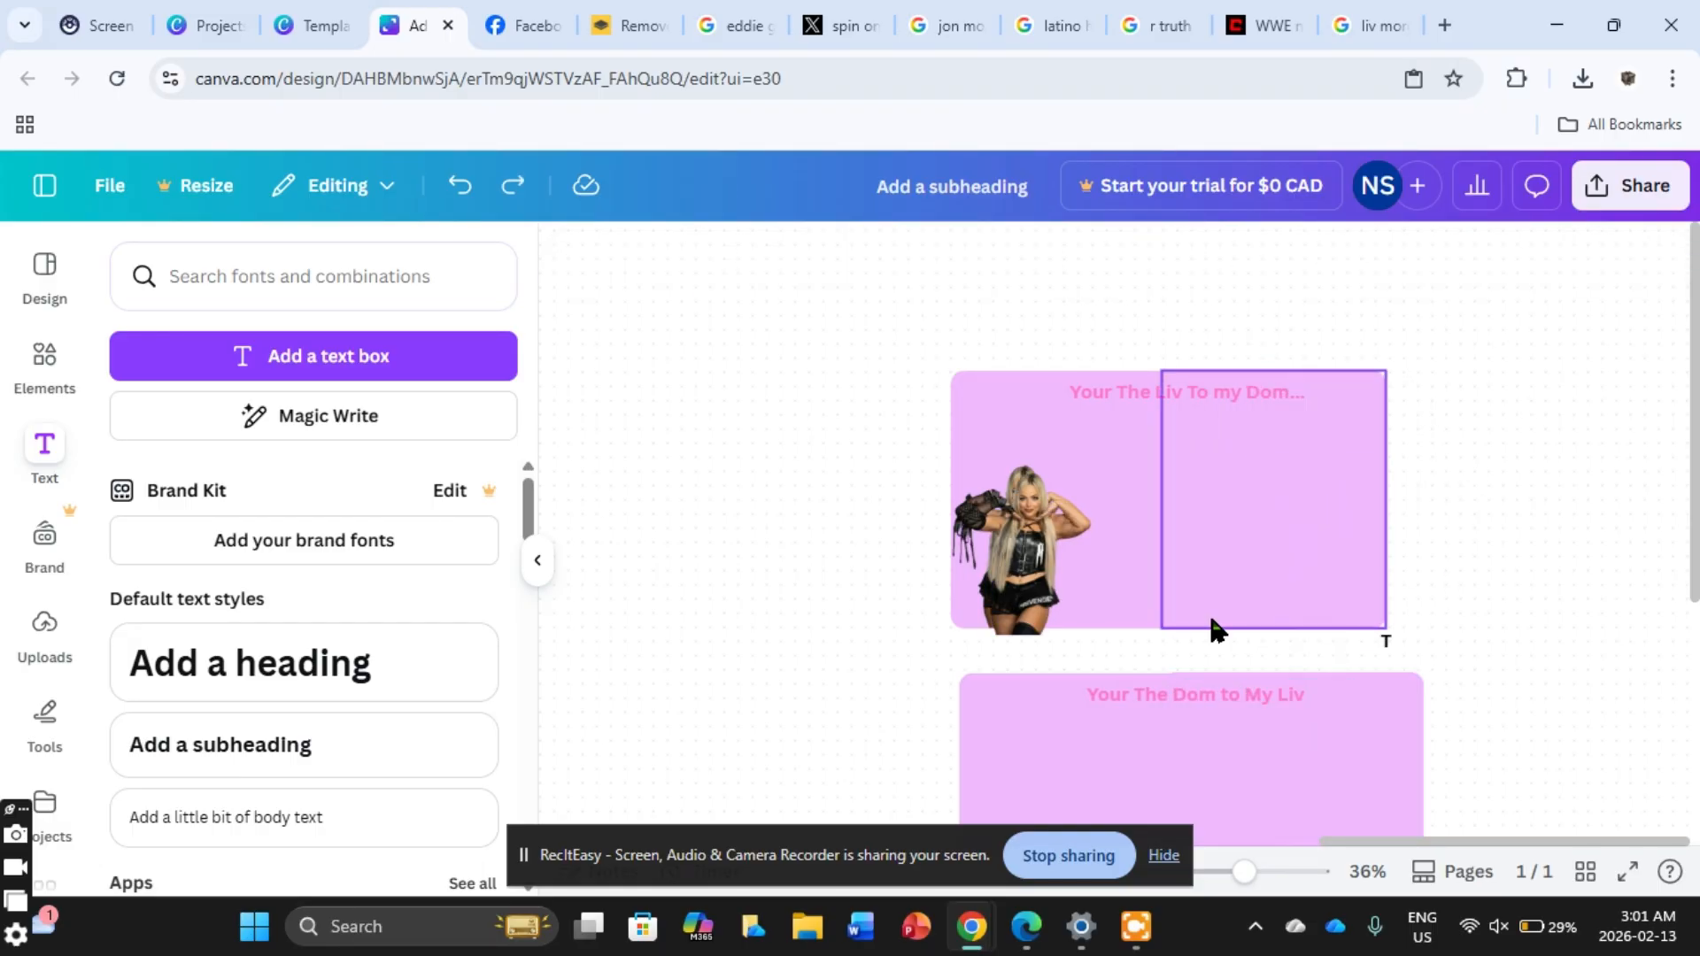
left_click(1032, 567)
key("Delete")
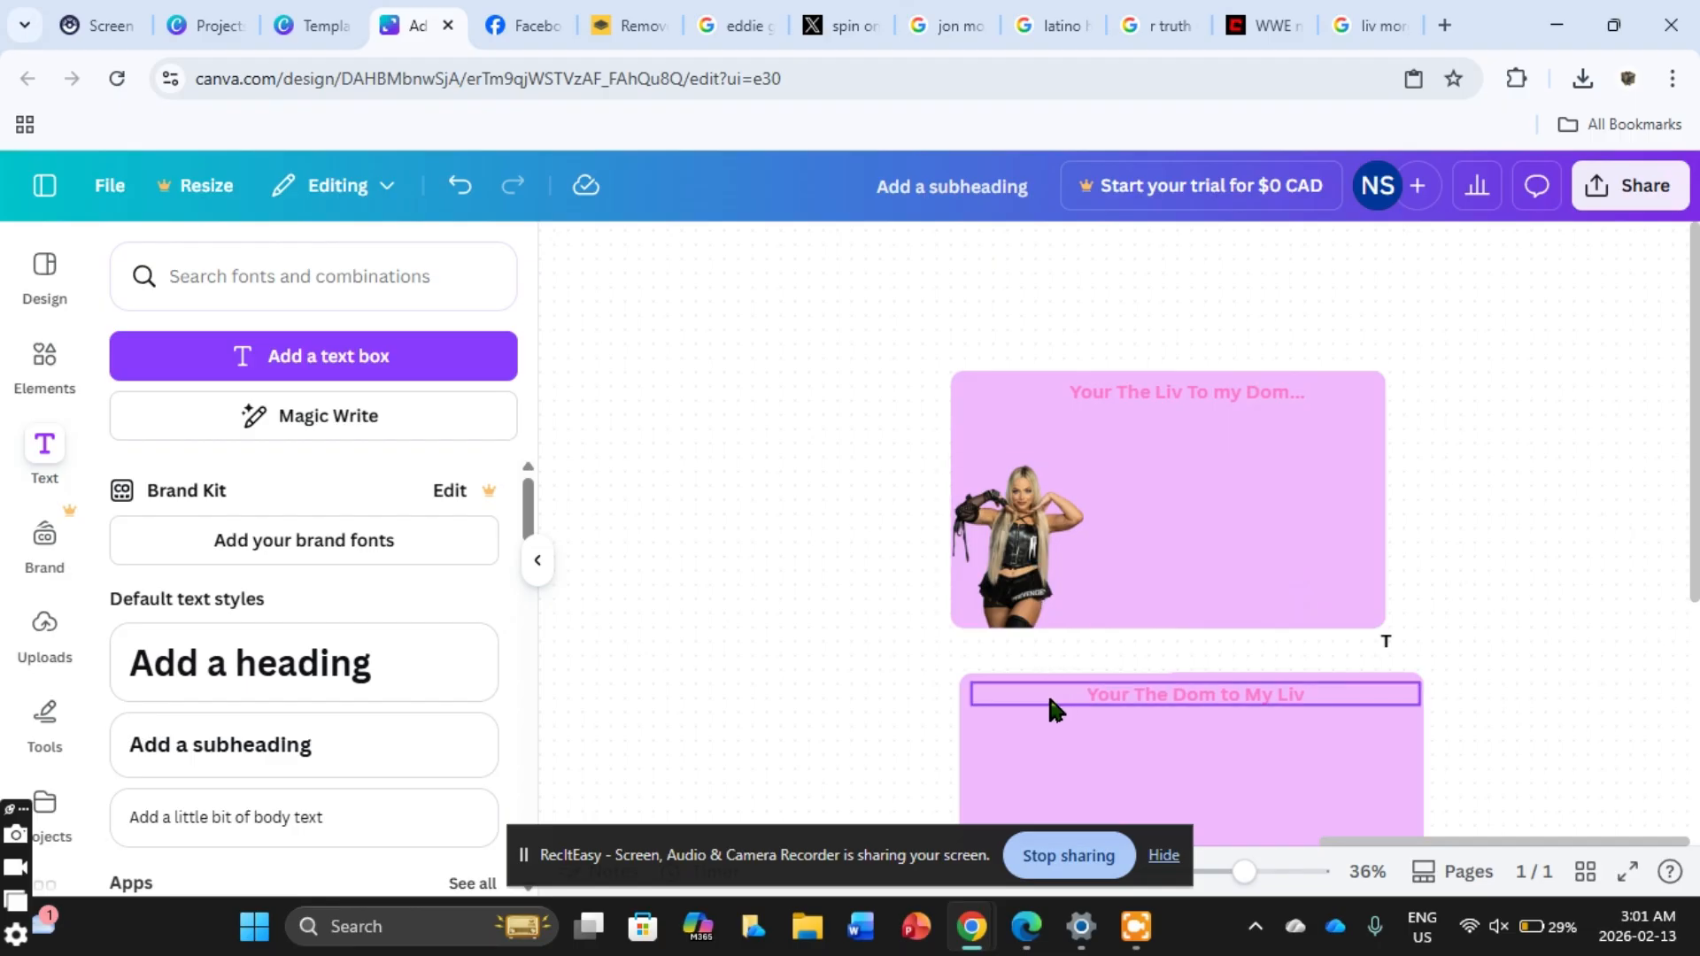
Step: Move the Liv Morgan image to the lower right corner of the upper purple box
scroll(1687, 376, "down", 3)
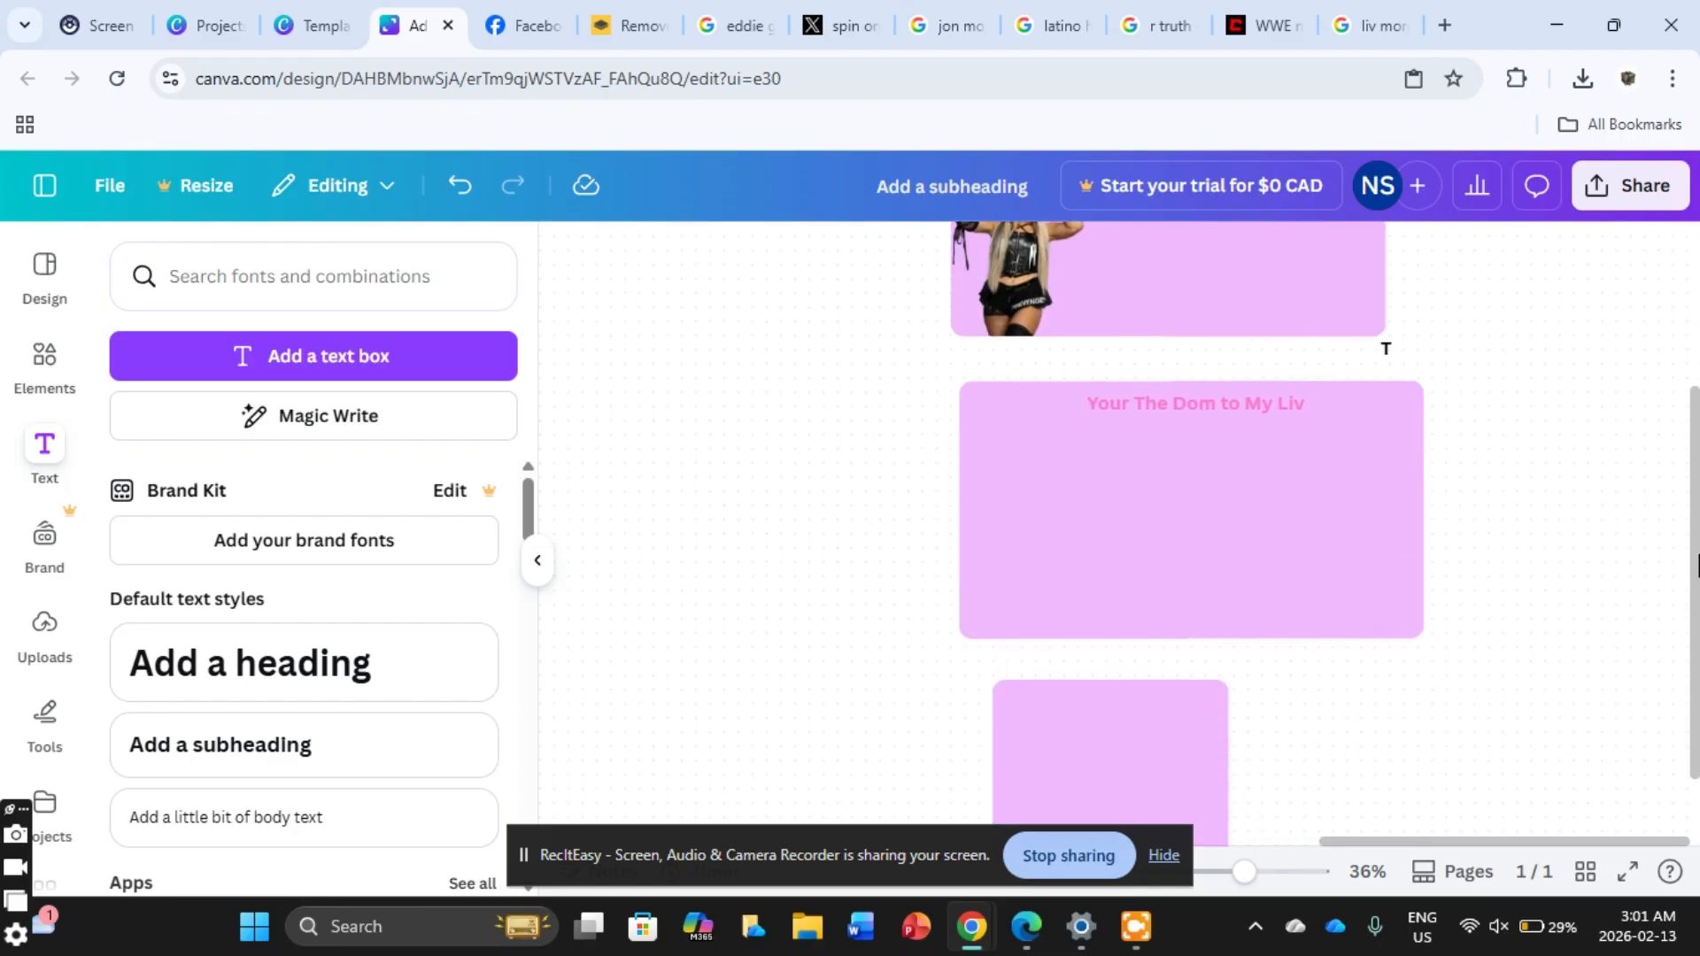
scroll(1683, 371, "up", 4)
scroll(1682, 389, "down", 3)
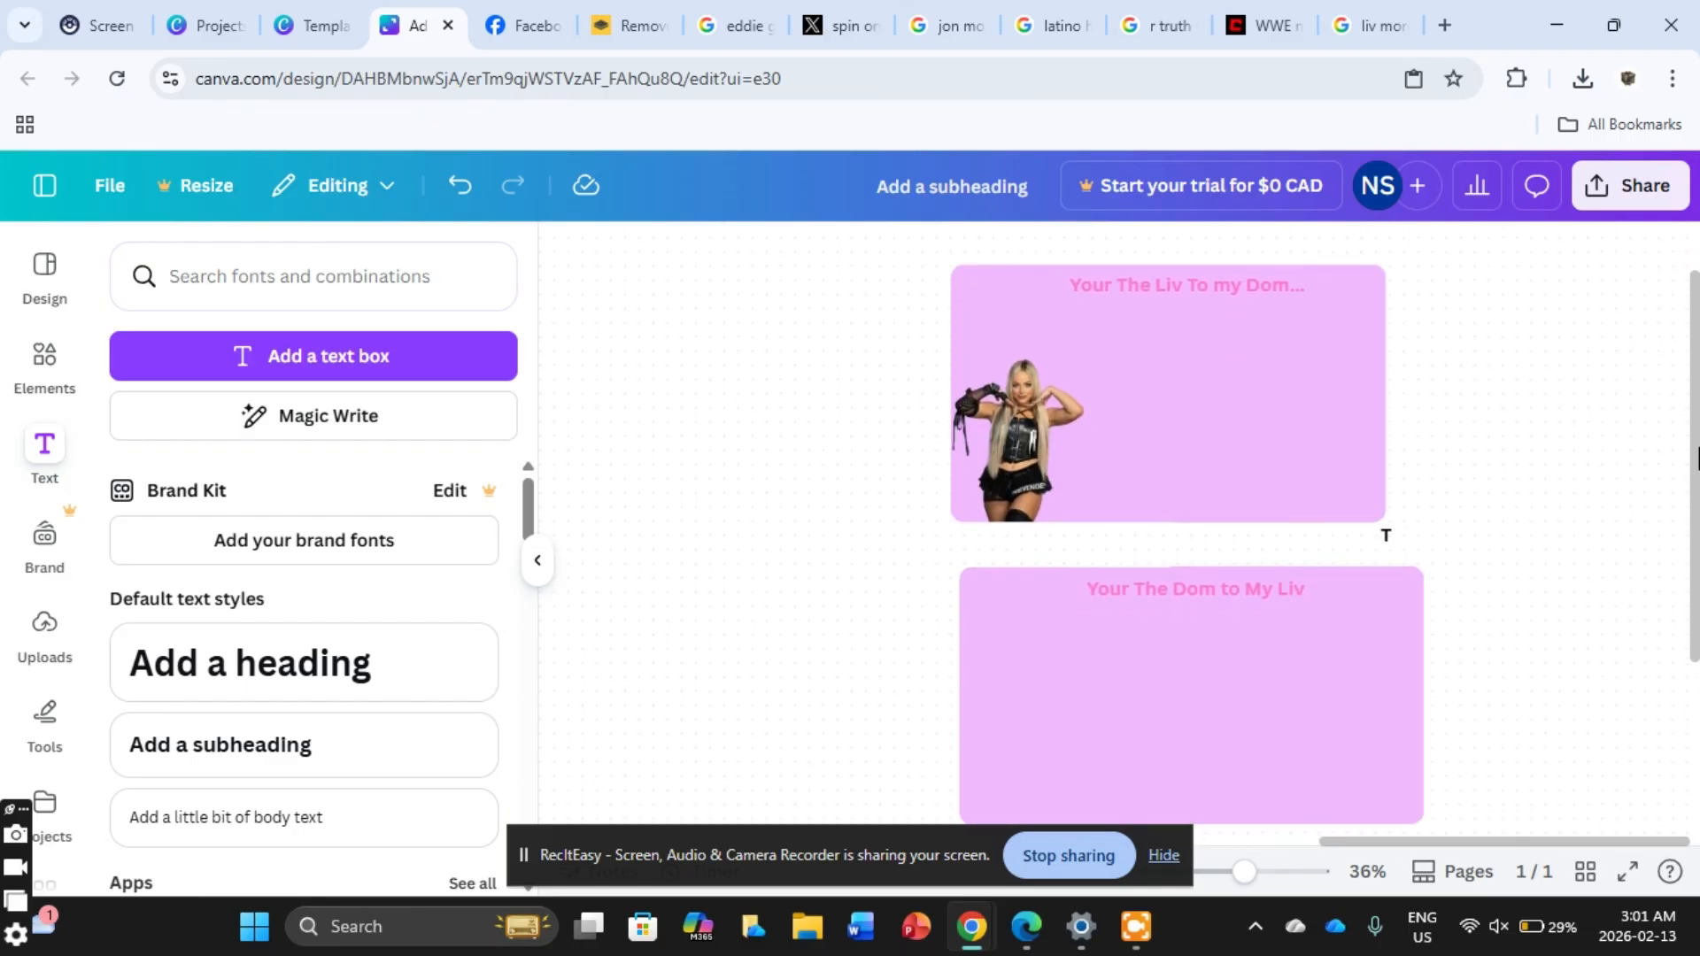
left_click_drag(991, 467, 1291, 460)
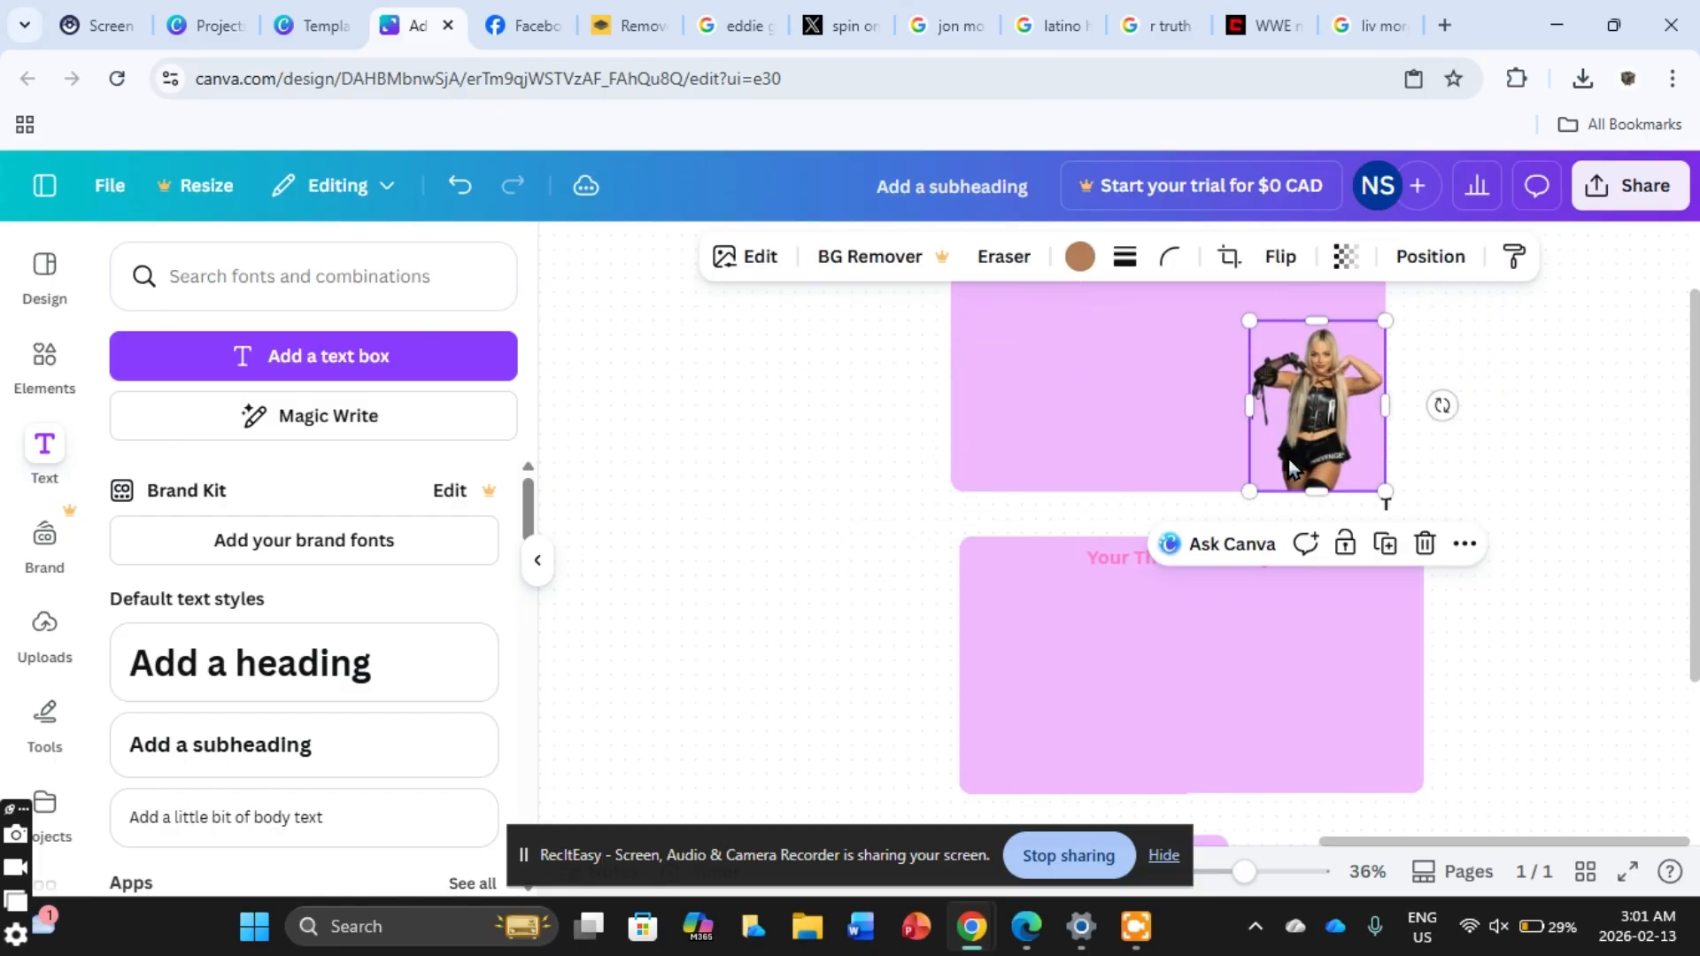
scroll(1682, 470, "up", 1)
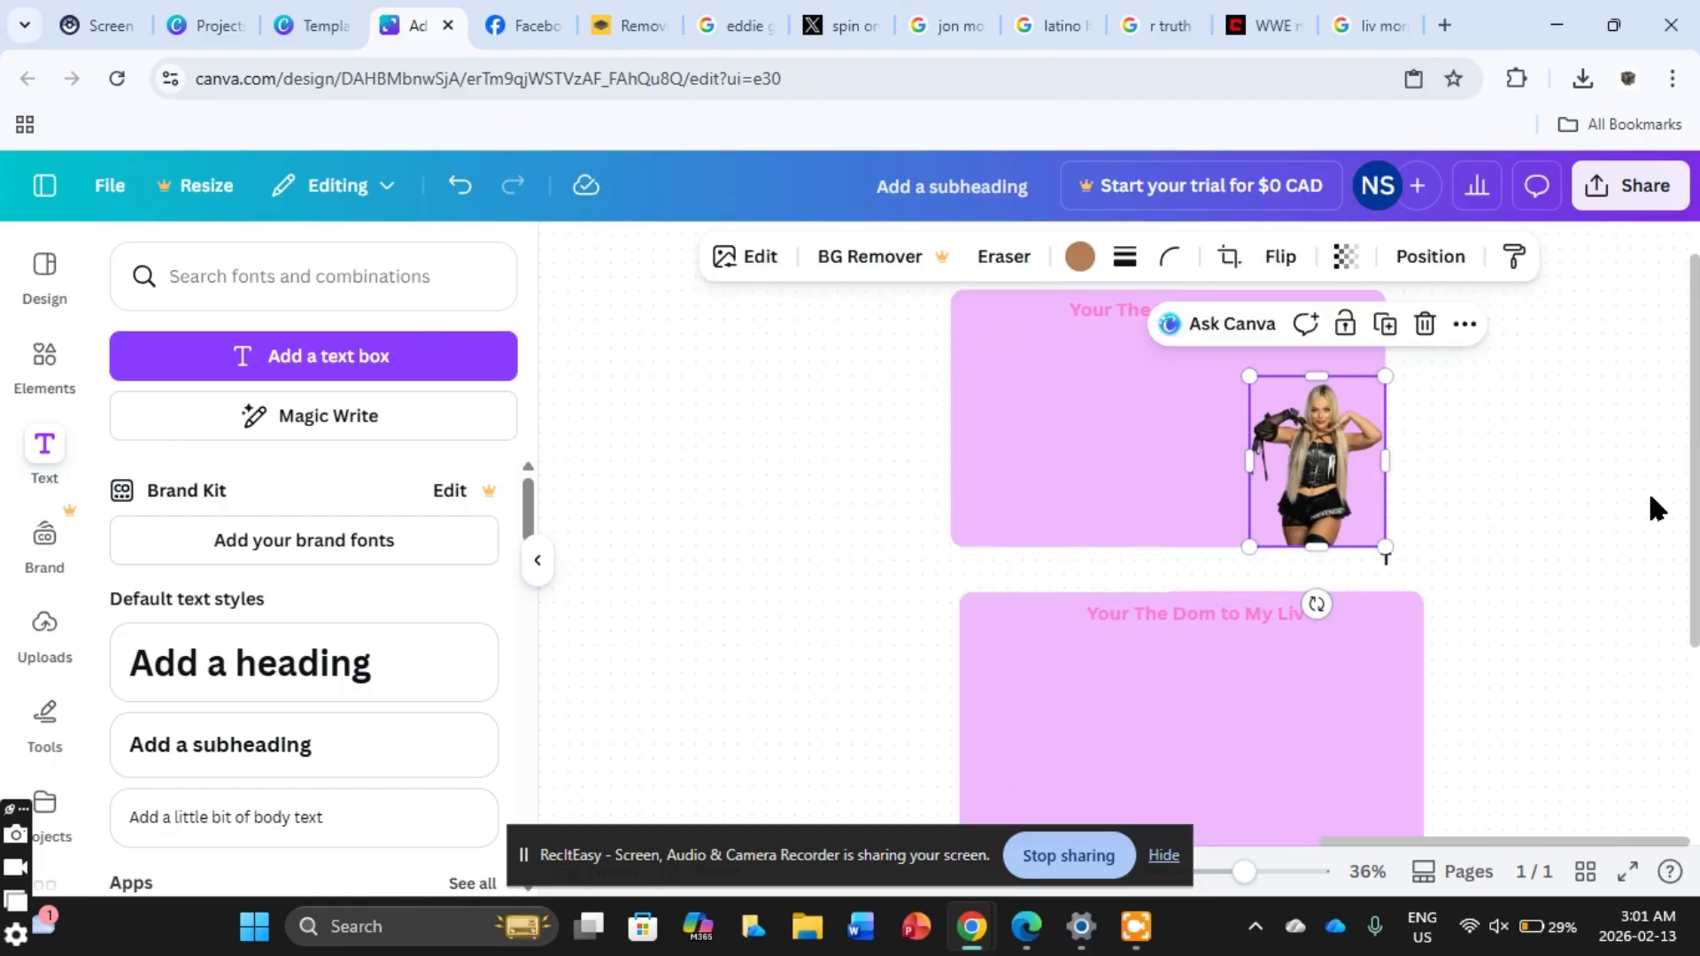
left_click(1579, 535)
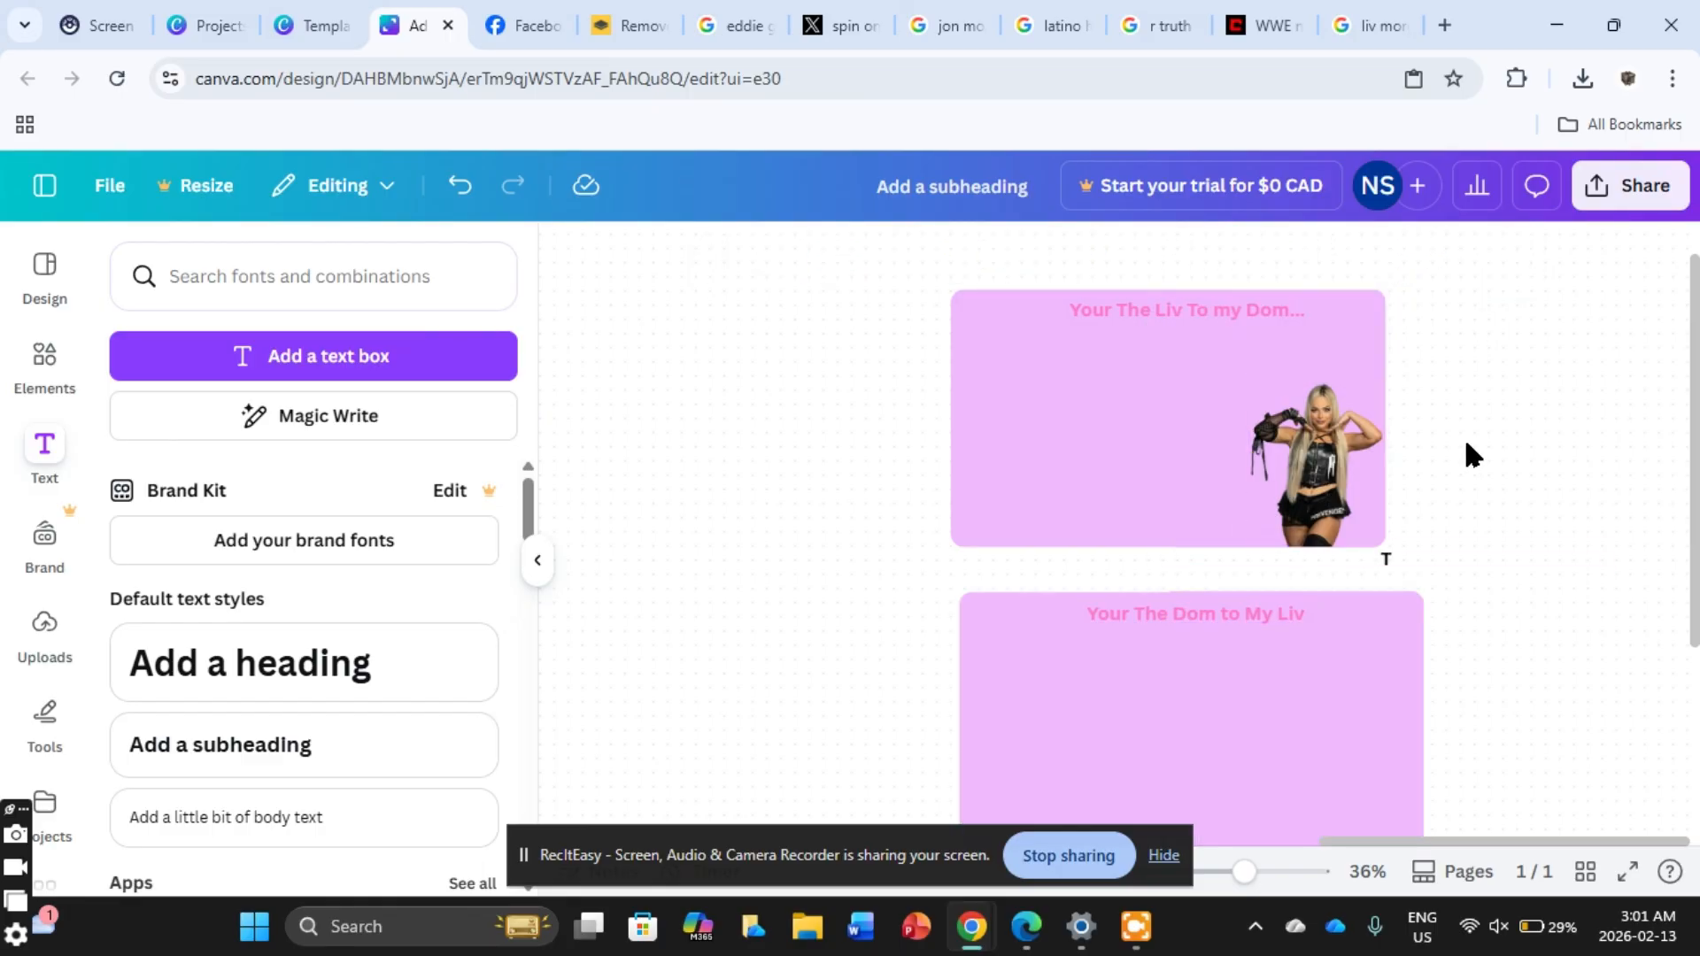
mouse_move(1692, 482)
left_mouse_down()
mouse_move(1697, 528)
mouse_move(1692, 455)
left_mouse_up()
Step: Switch to the Google Images tab and search for "dom mysterio"
left_click(1339, 19)
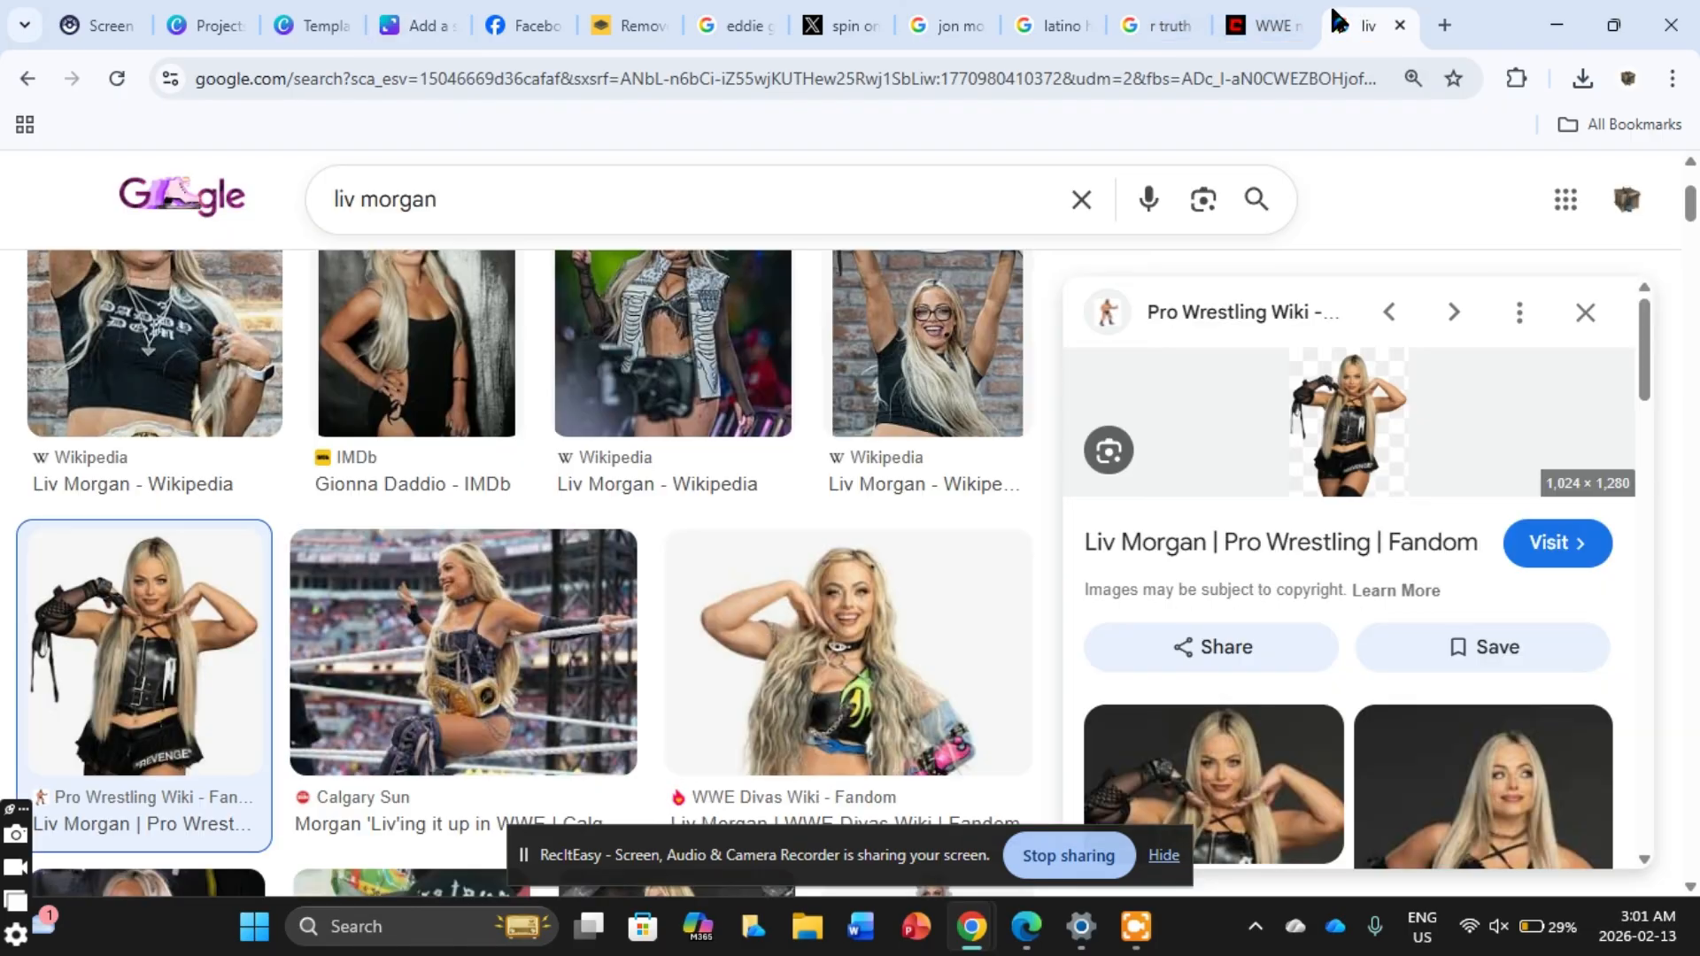
triple_click(703, 194)
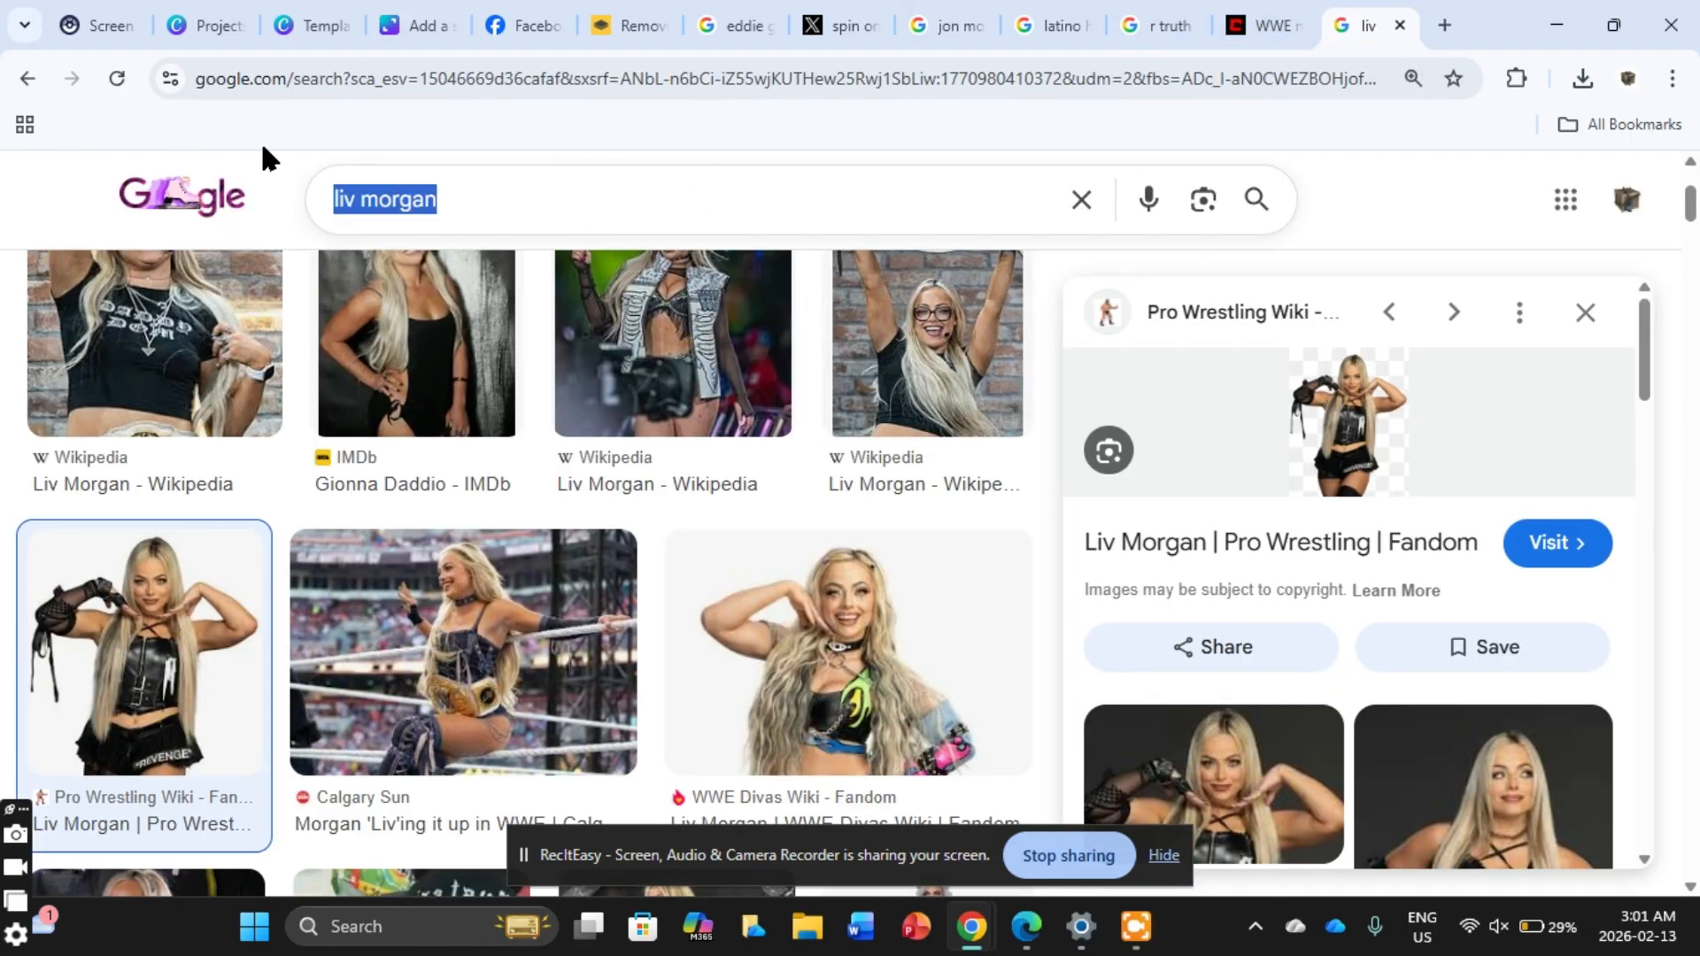
type("dom")
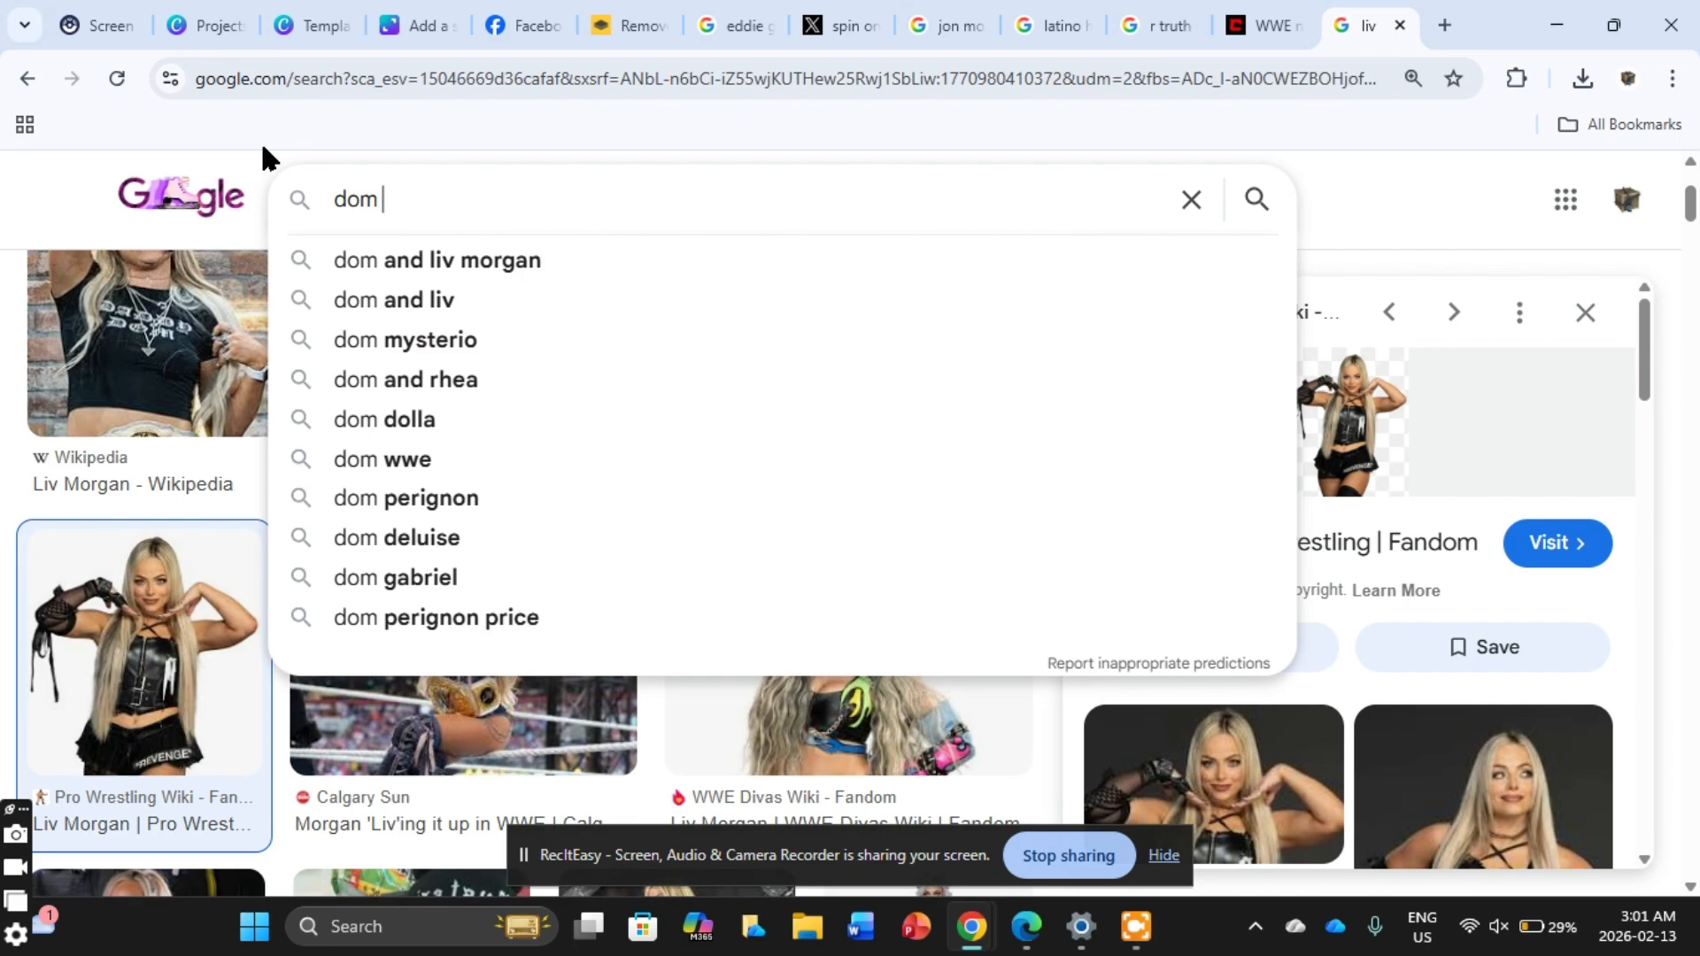
type(" m")
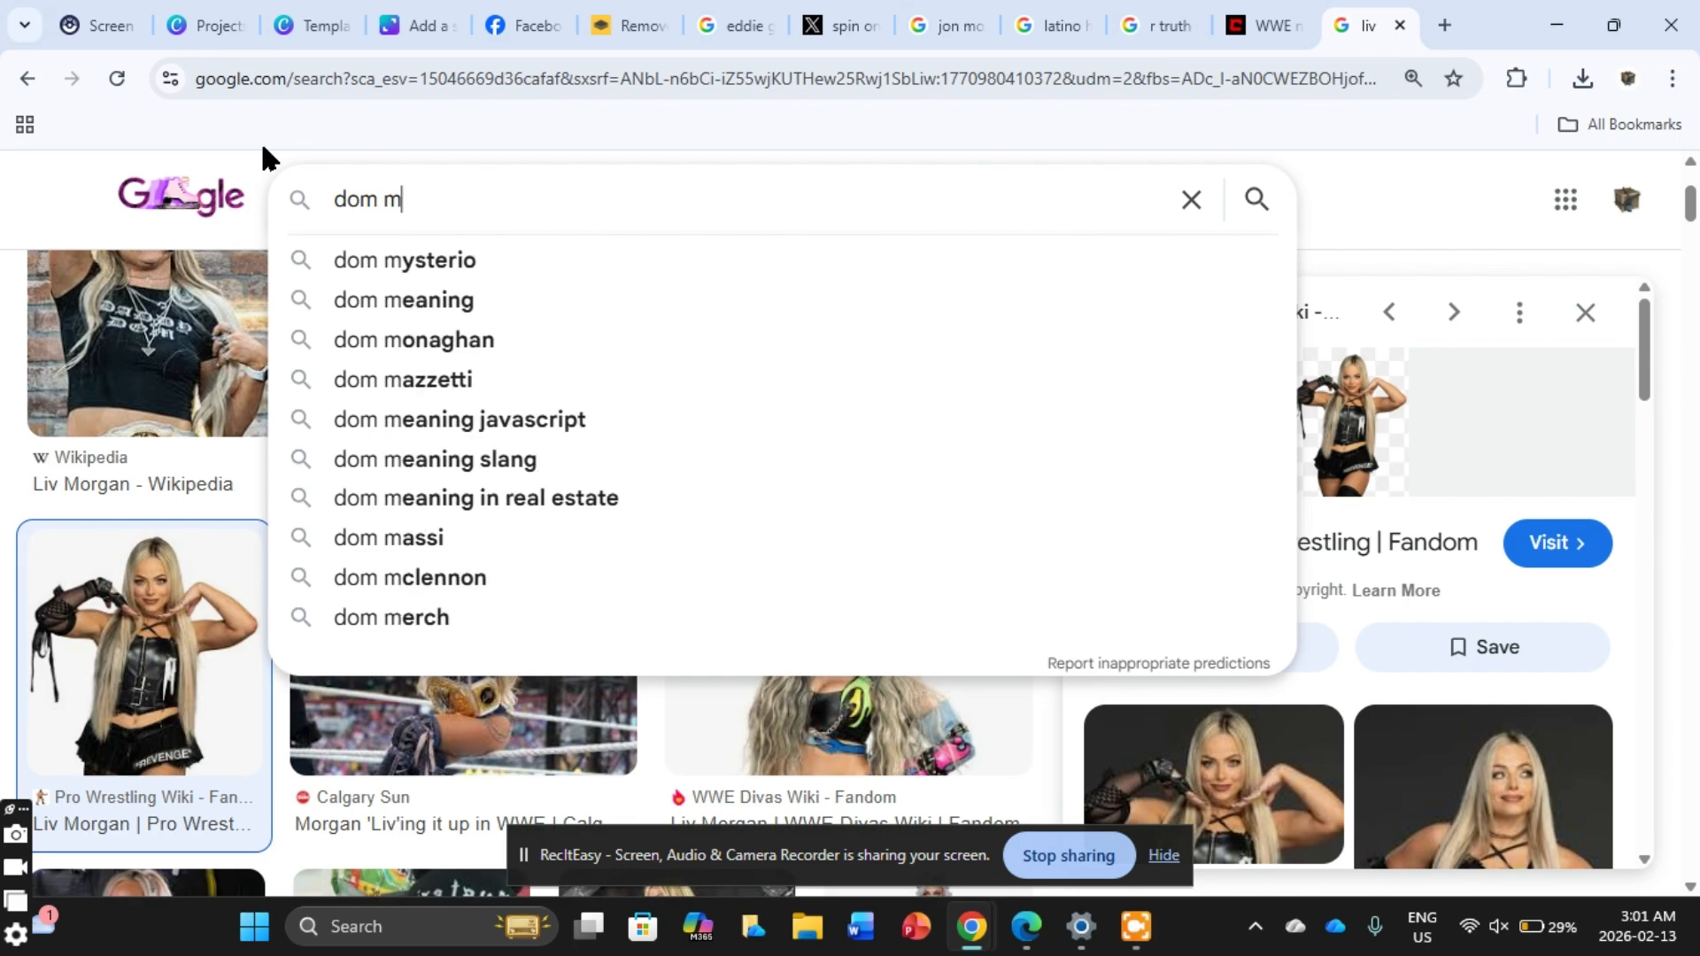
type("y")
left_click(389, 258)
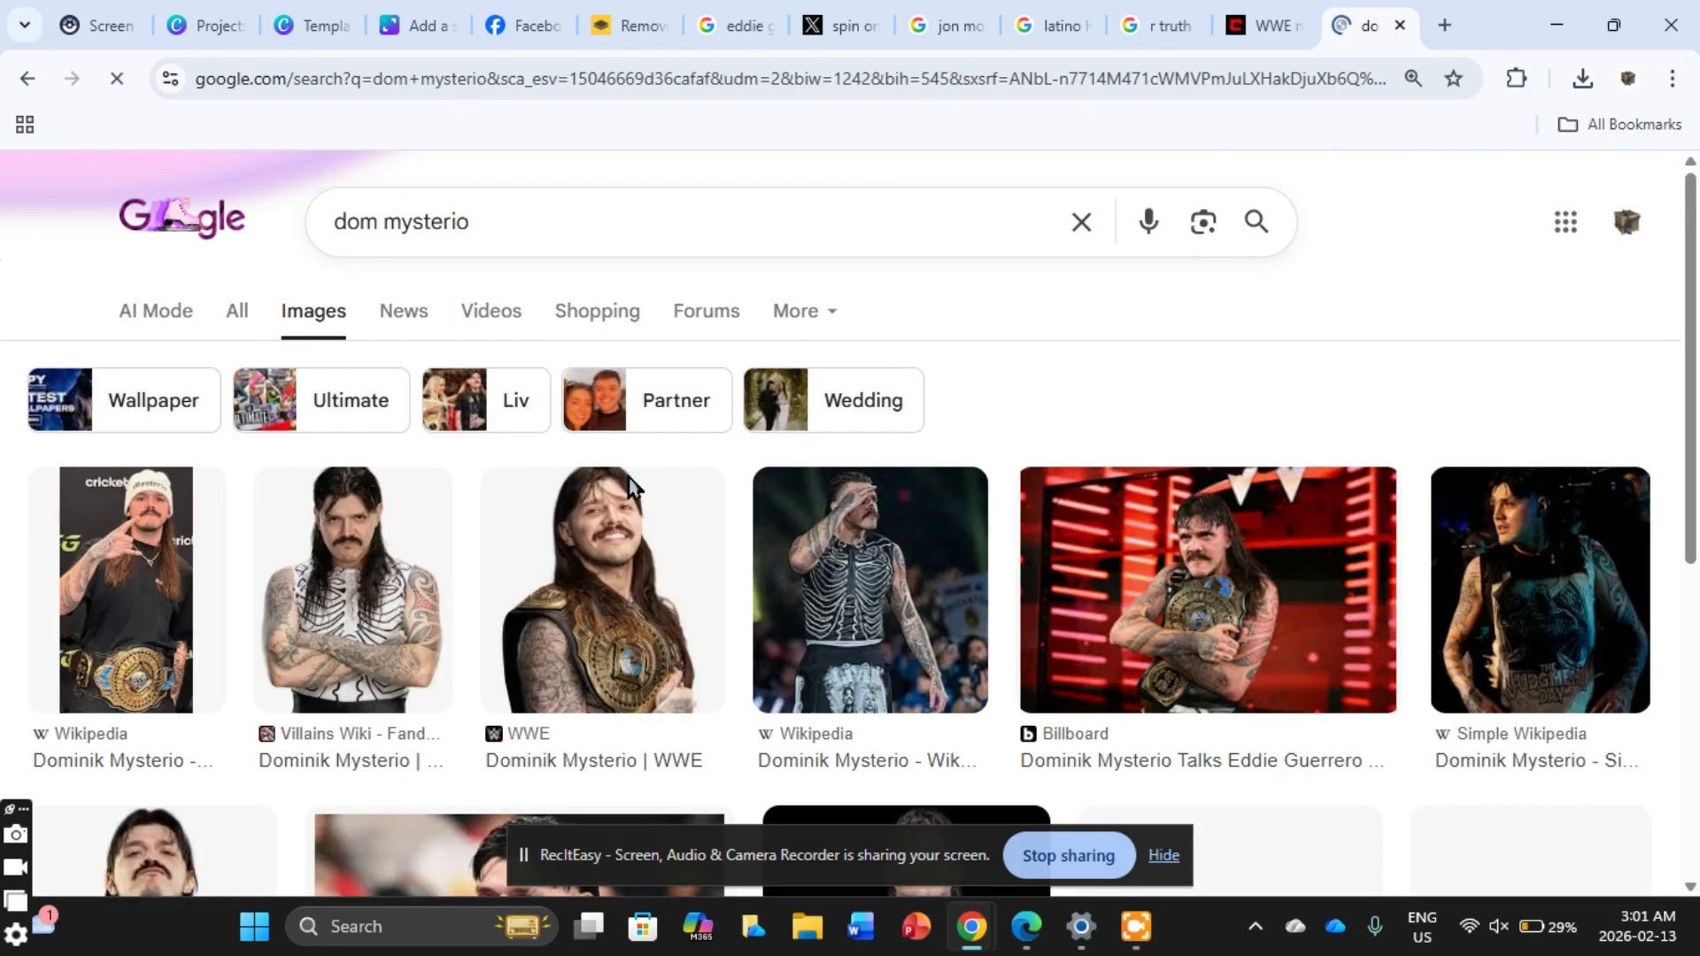
Step: Preview the Villains Wiki picture of Dominik Mysterio, visit its source page and return to the image results
left_click(588, 586)
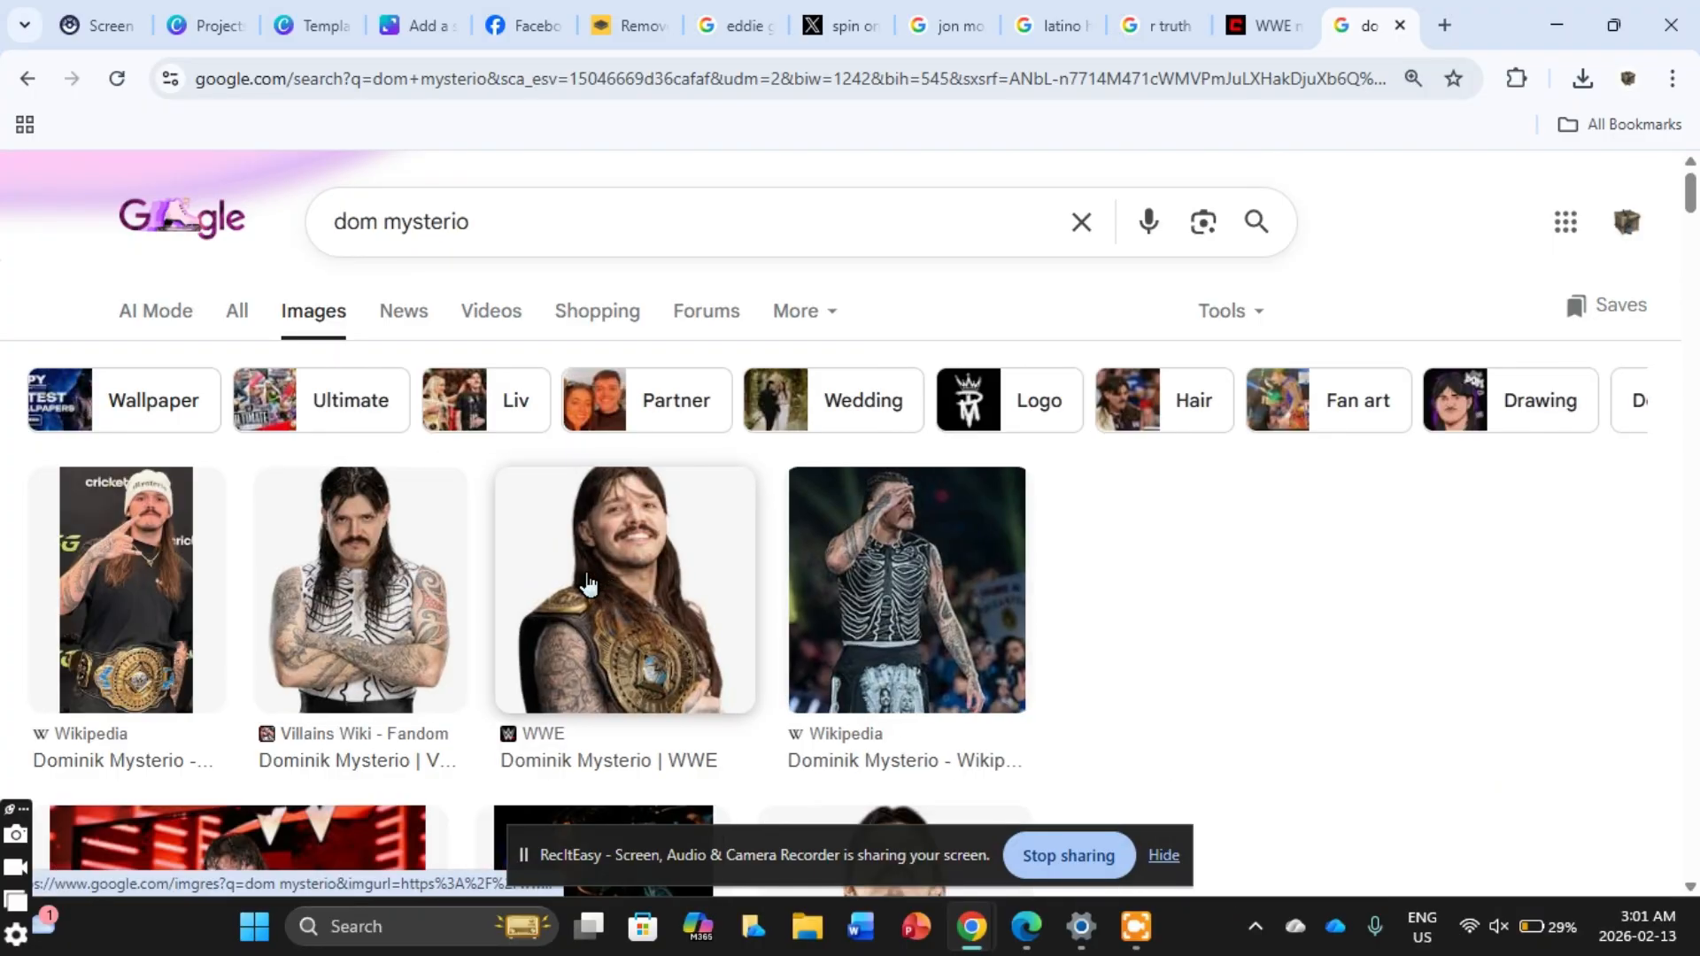
left_click(409, 580)
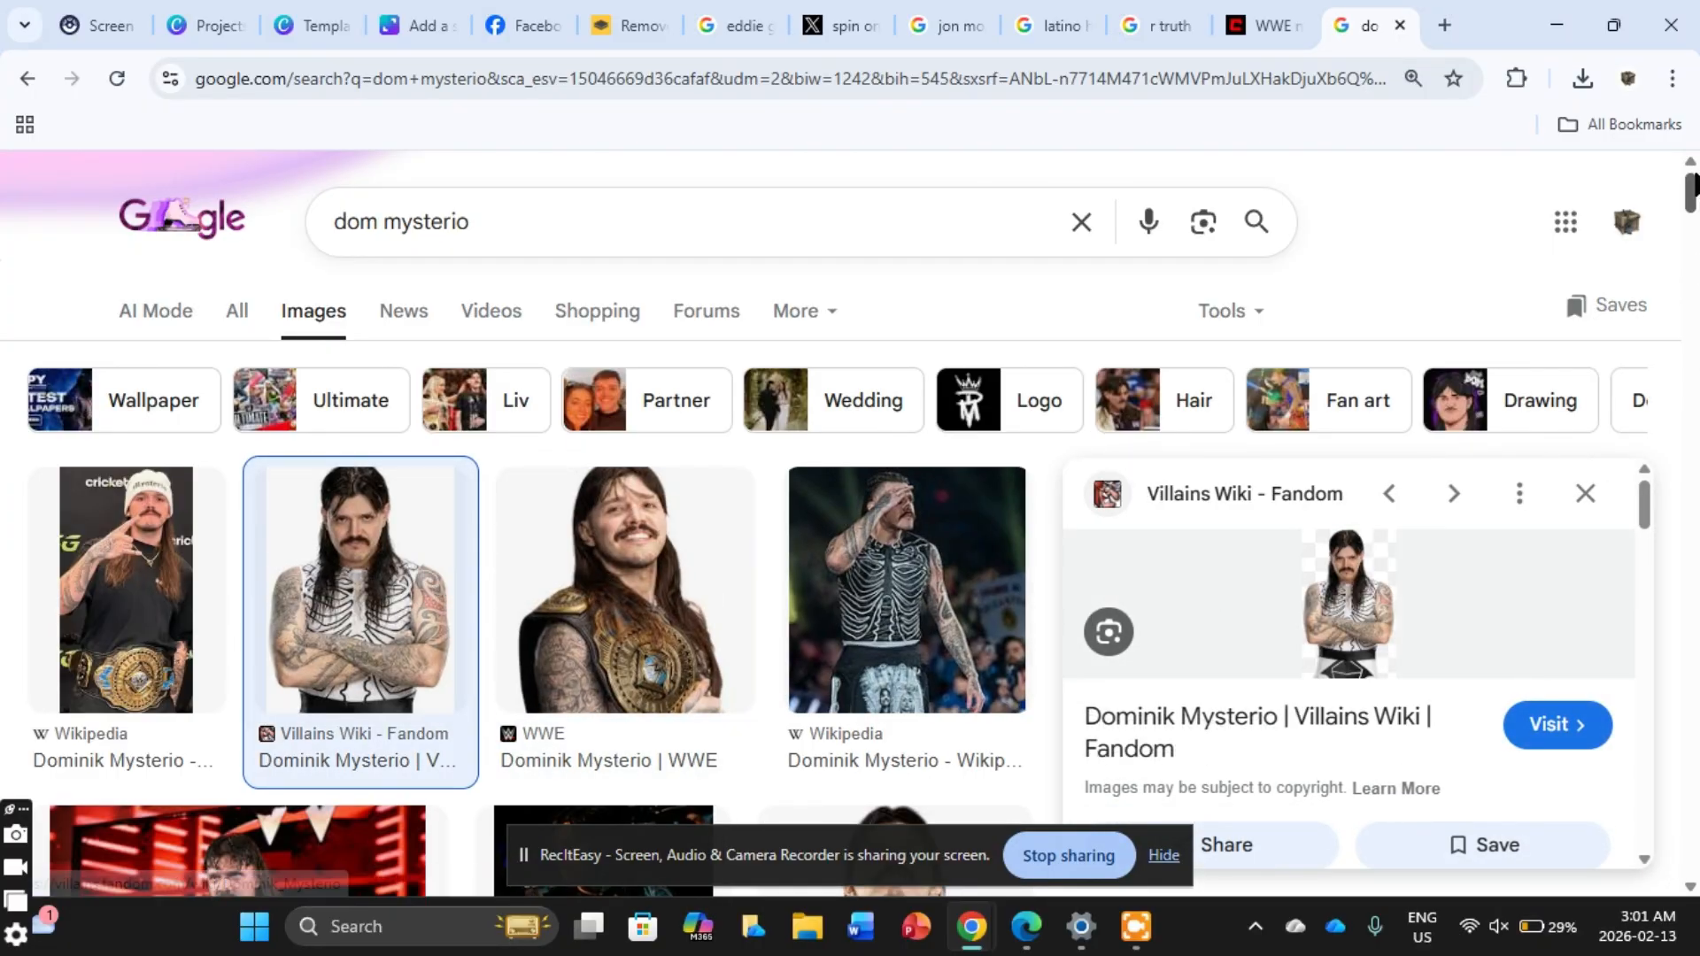
left_click(1558, 726)
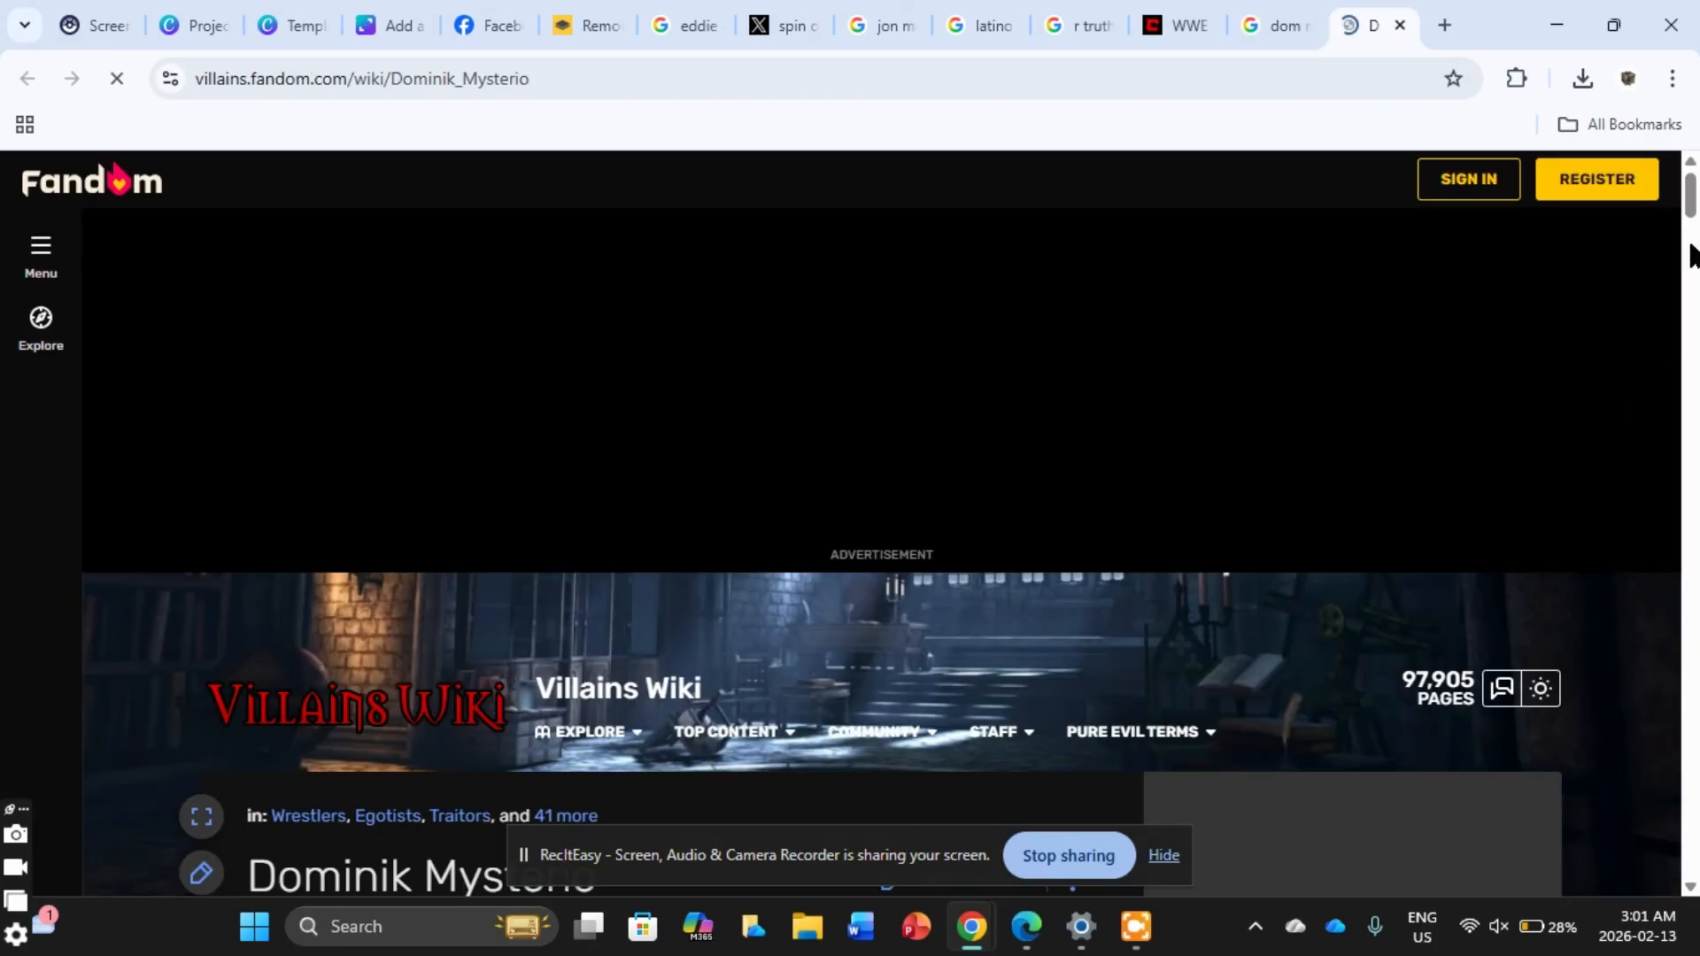
left_click_drag(1691, 186, 1695, 277)
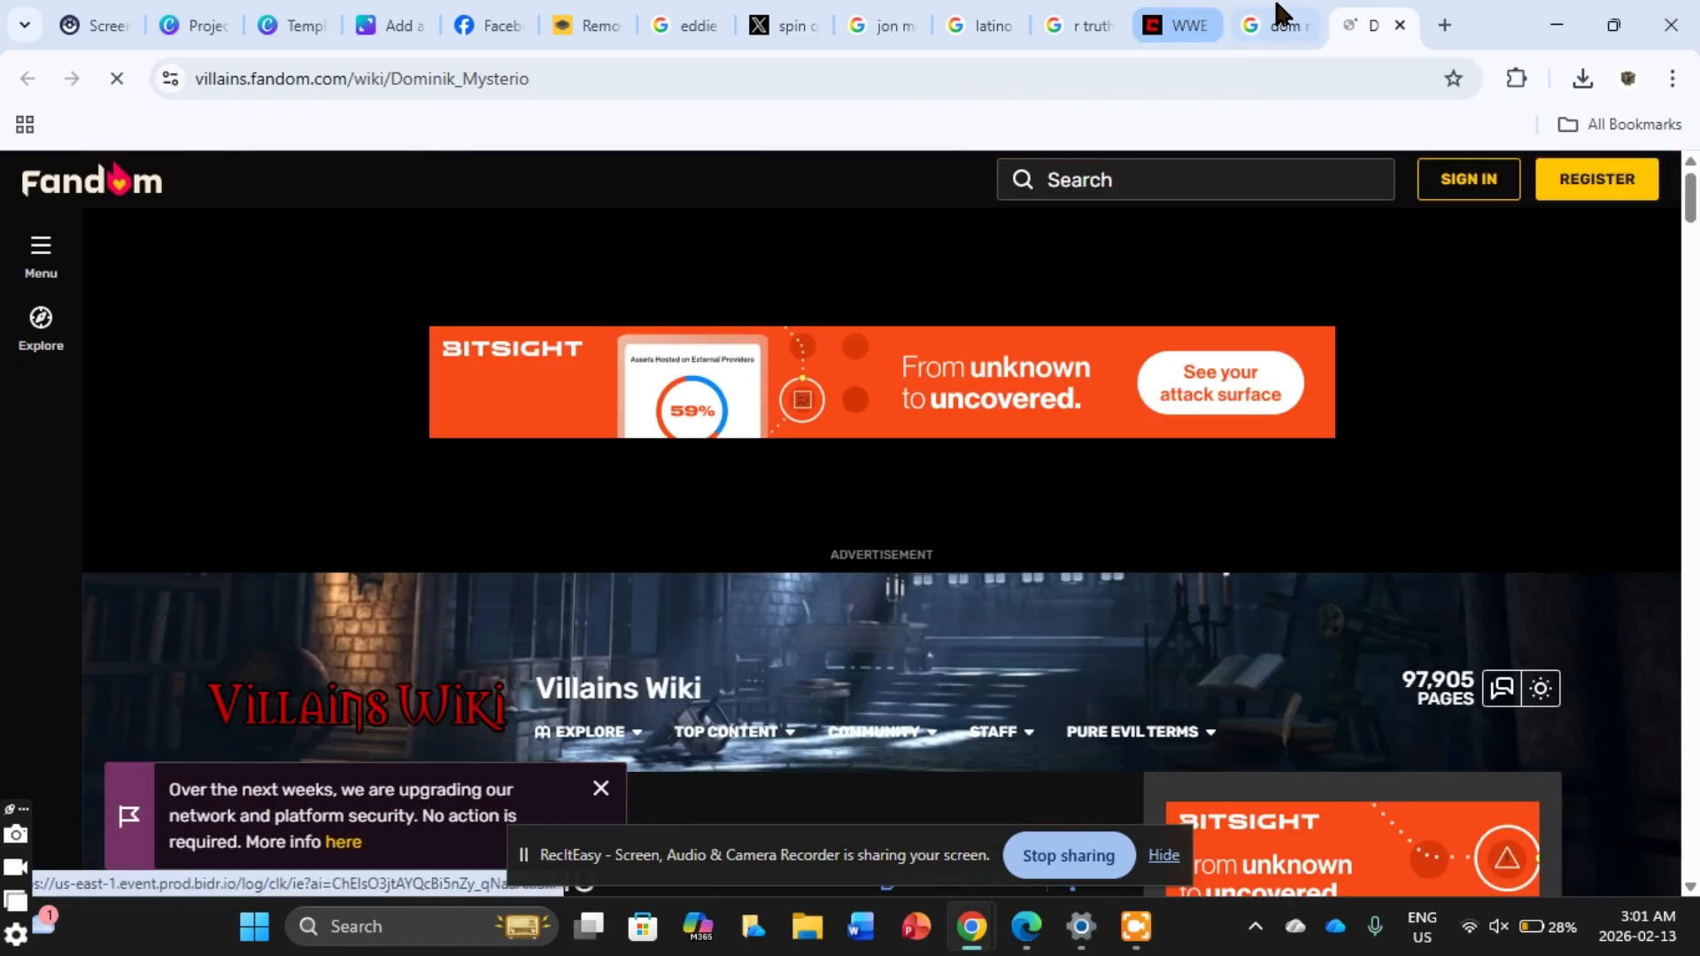
left_click(1285, 31)
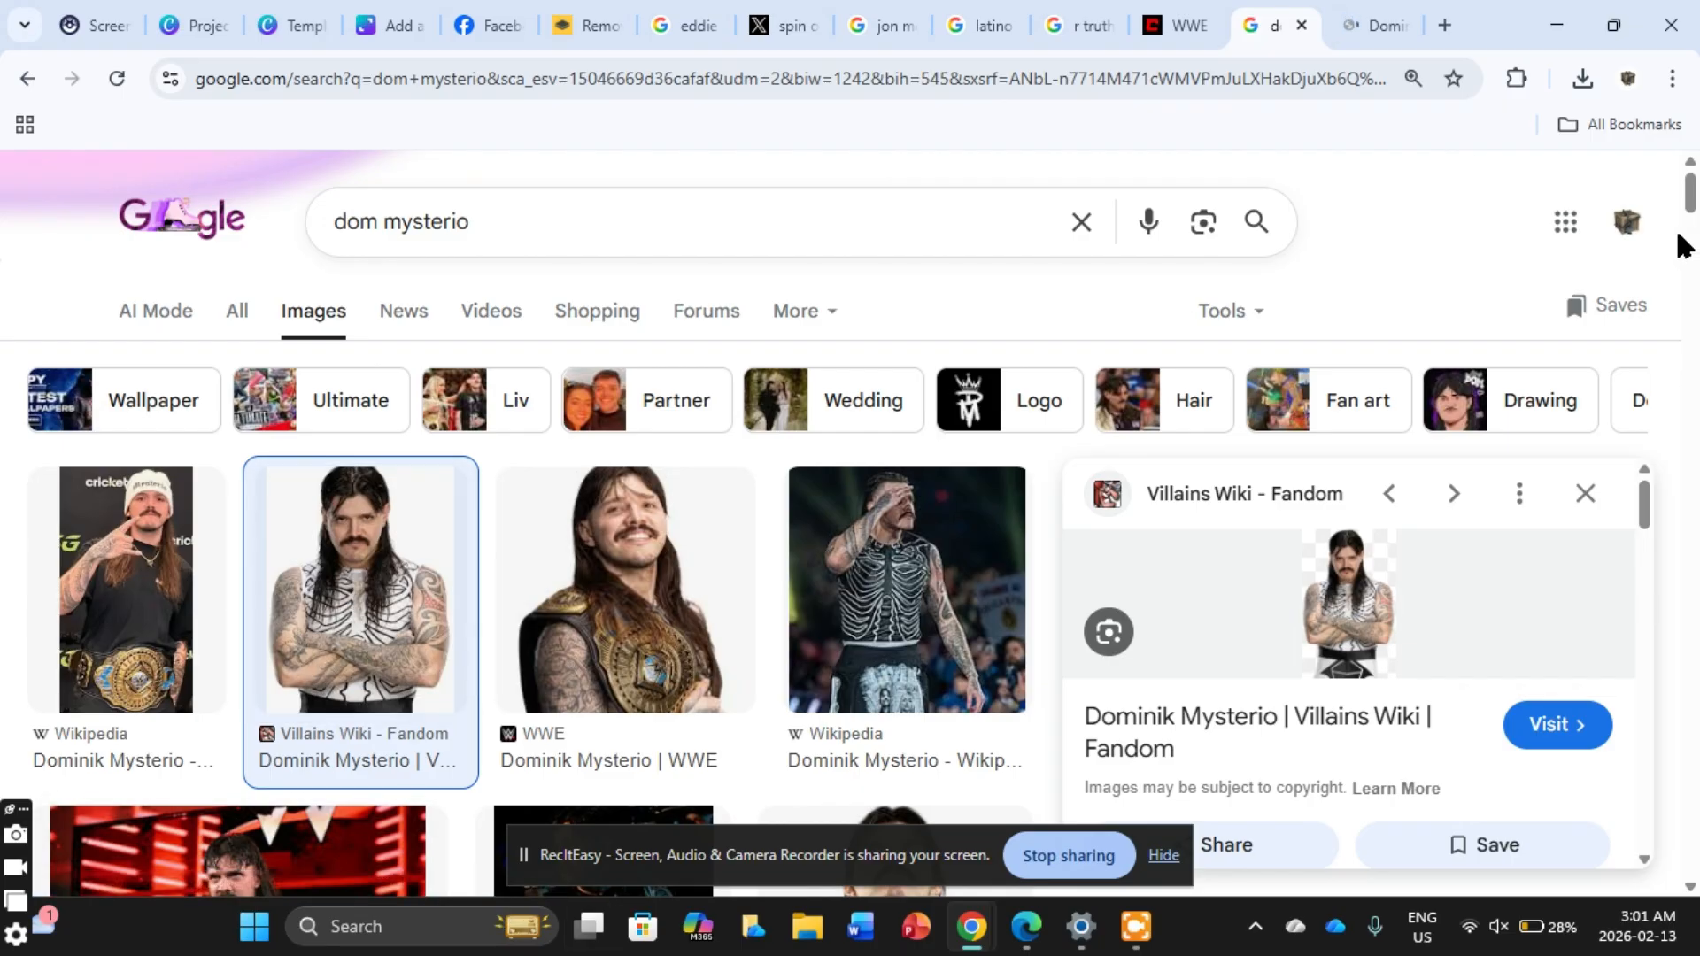
Step: Open the preview of the Topps Ripped picture of Dominik Mysterio and copy its transparent version
mouse_move(1696, 213)
left_mouse_down()
mouse_move(1696, 293)
mouse_move(1692, 217)
left_mouse_up()
left_click(895, 540)
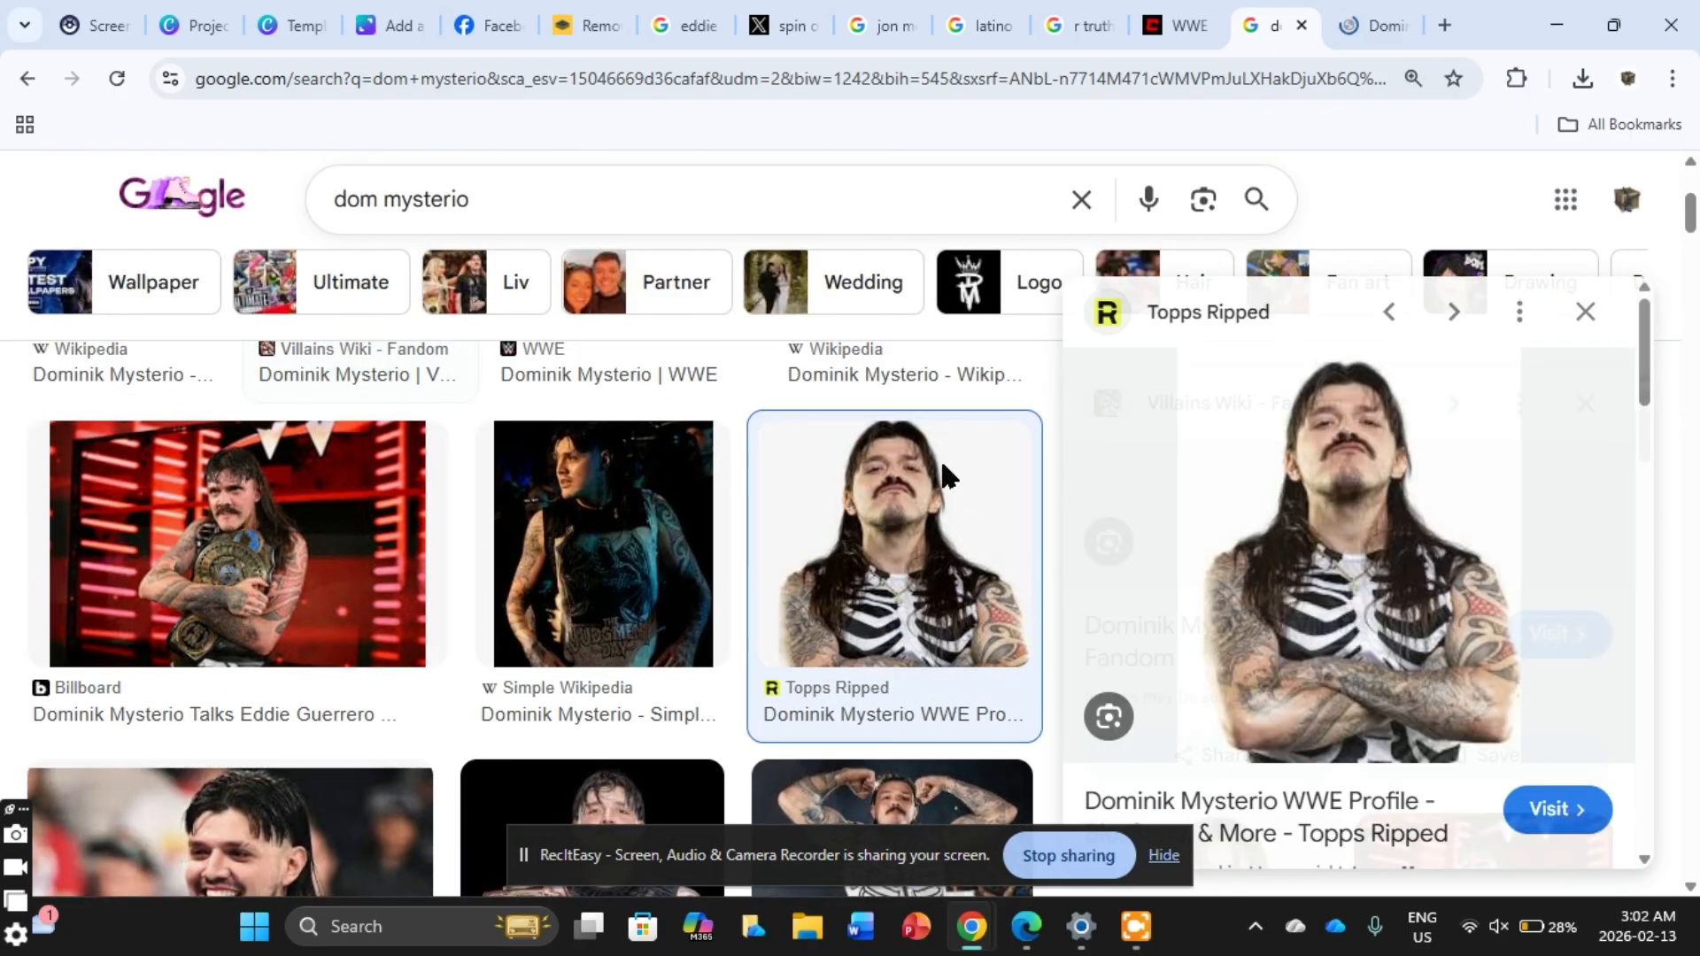
right_click(1378, 549)
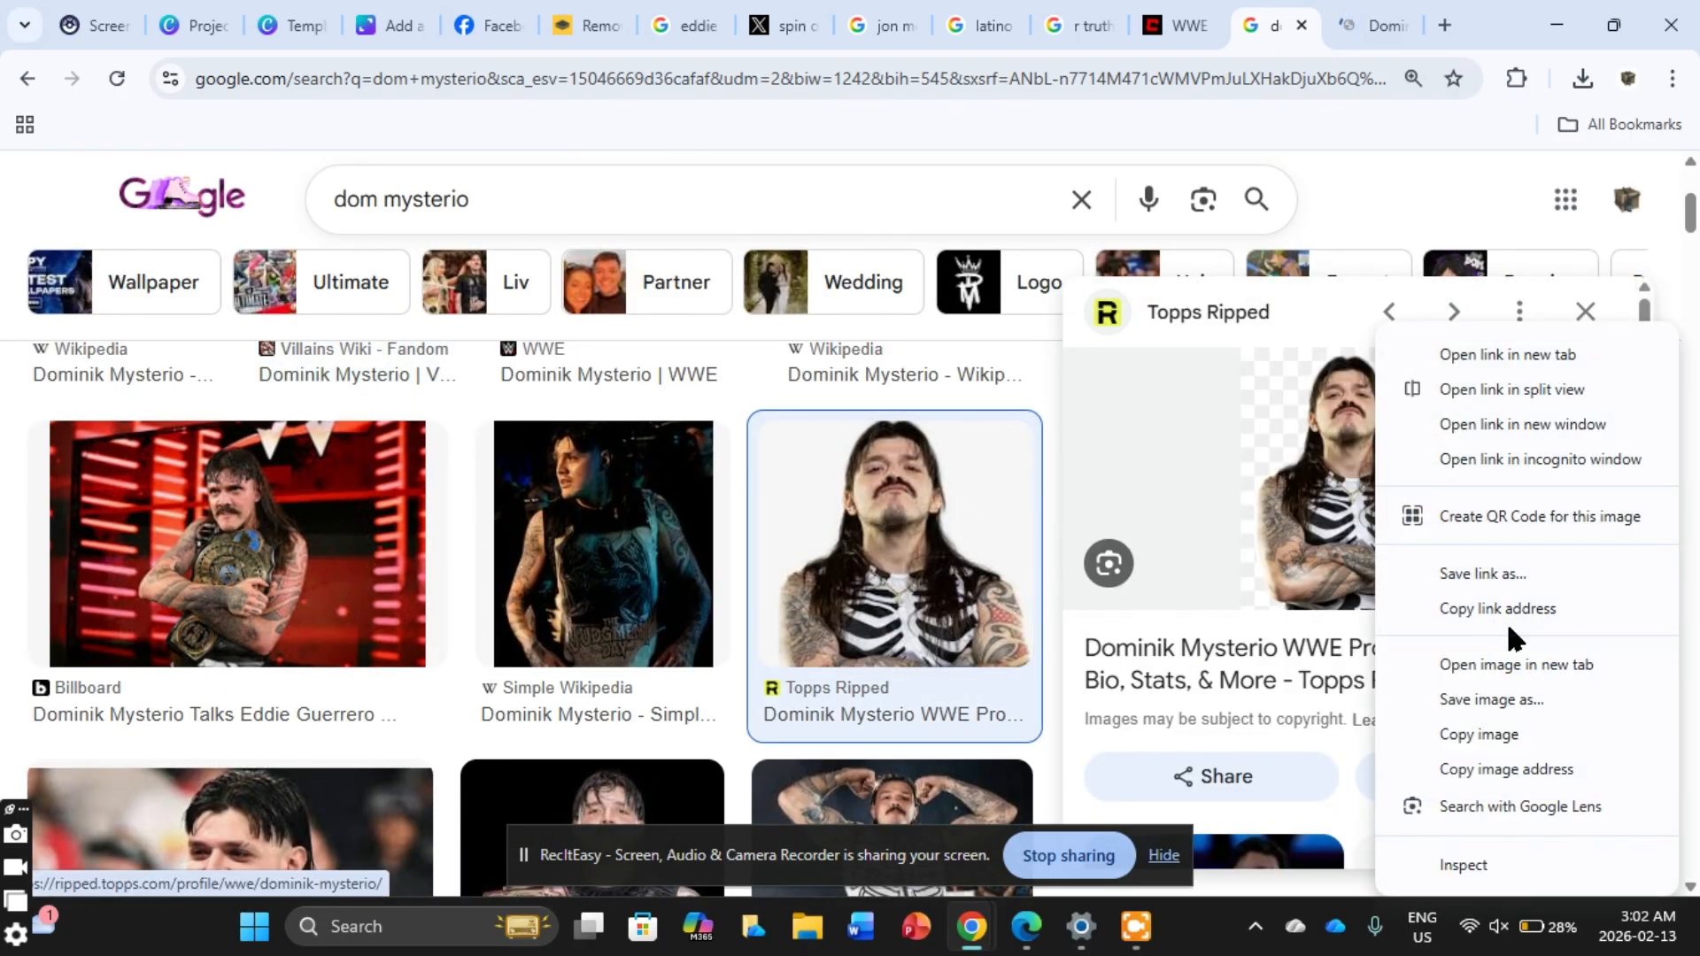
left_click(1497, 735)
Step: Switch to the Canva design and paste the copied Dominik Mysterio image onto the page
left_click(386, 27)
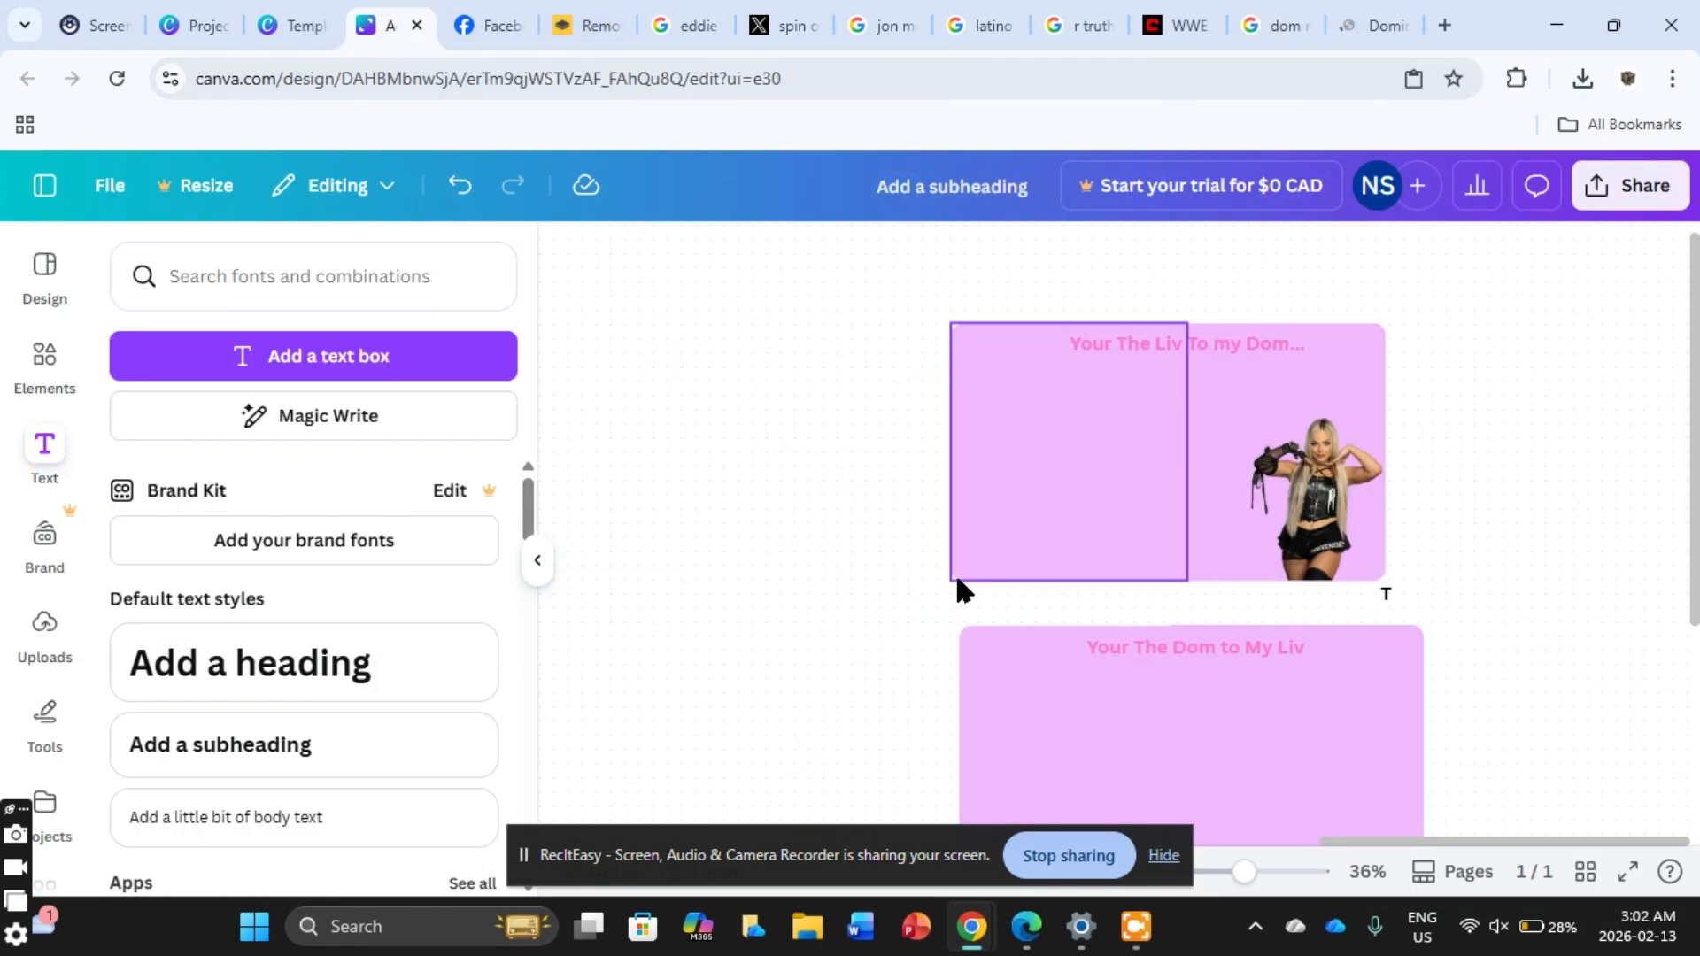
right_click(847, 575)
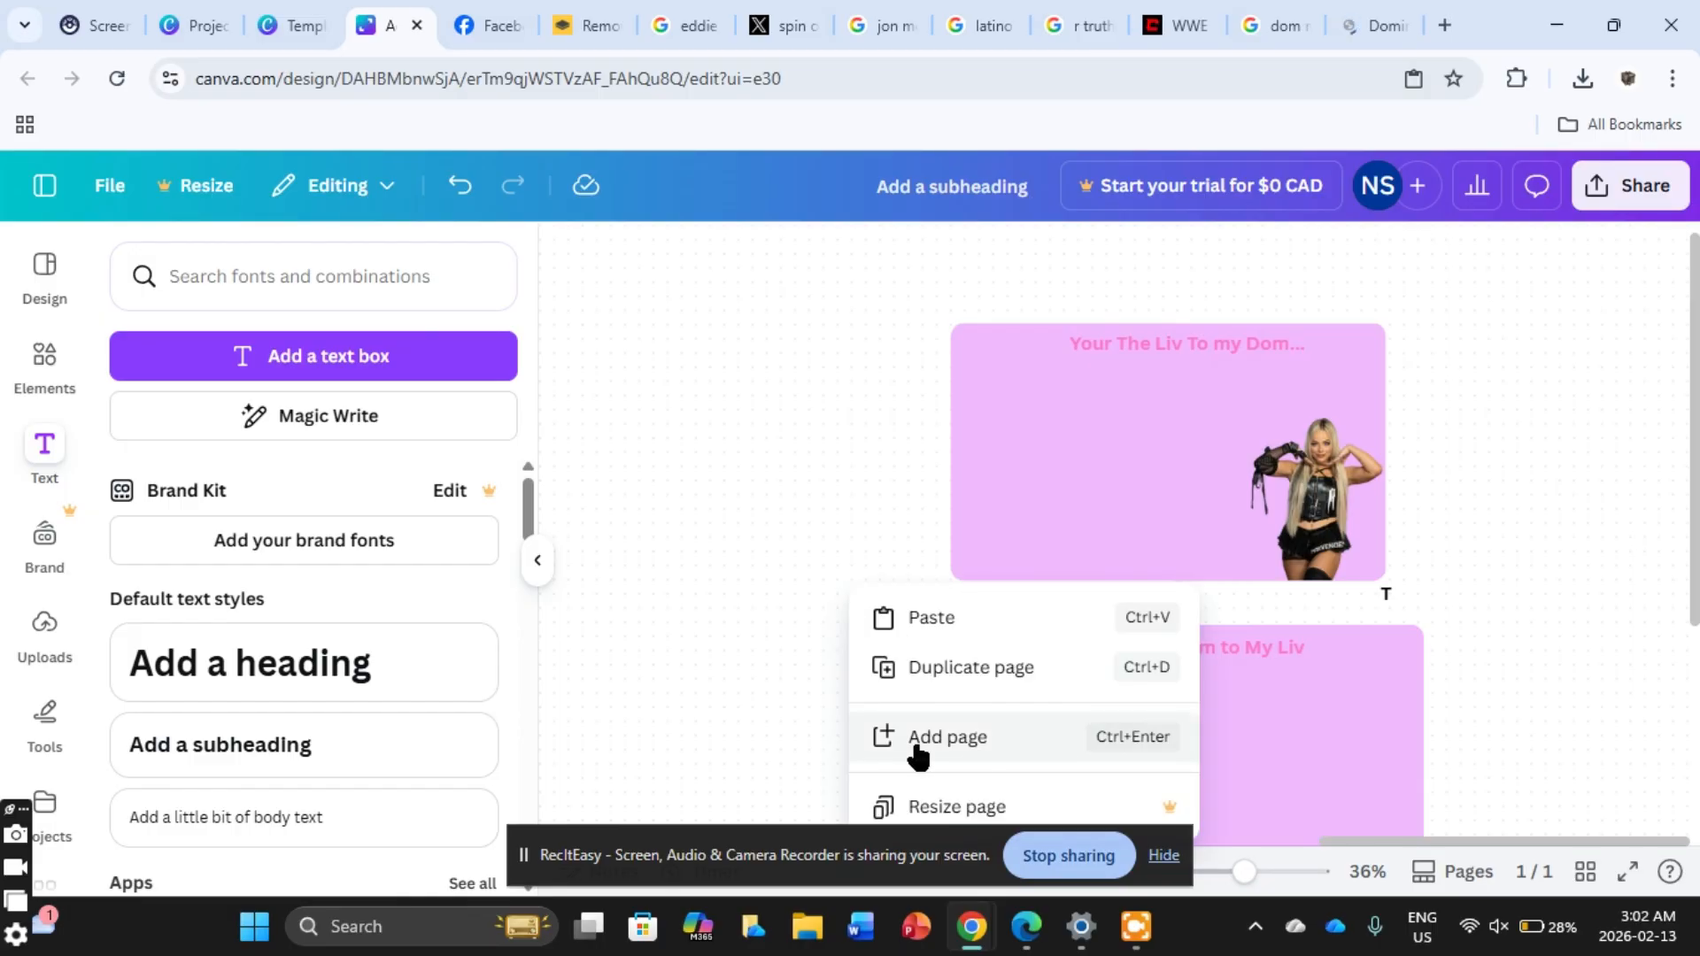
left_click(737, 602)
right_click(769, 604)
left_click(877, 646)
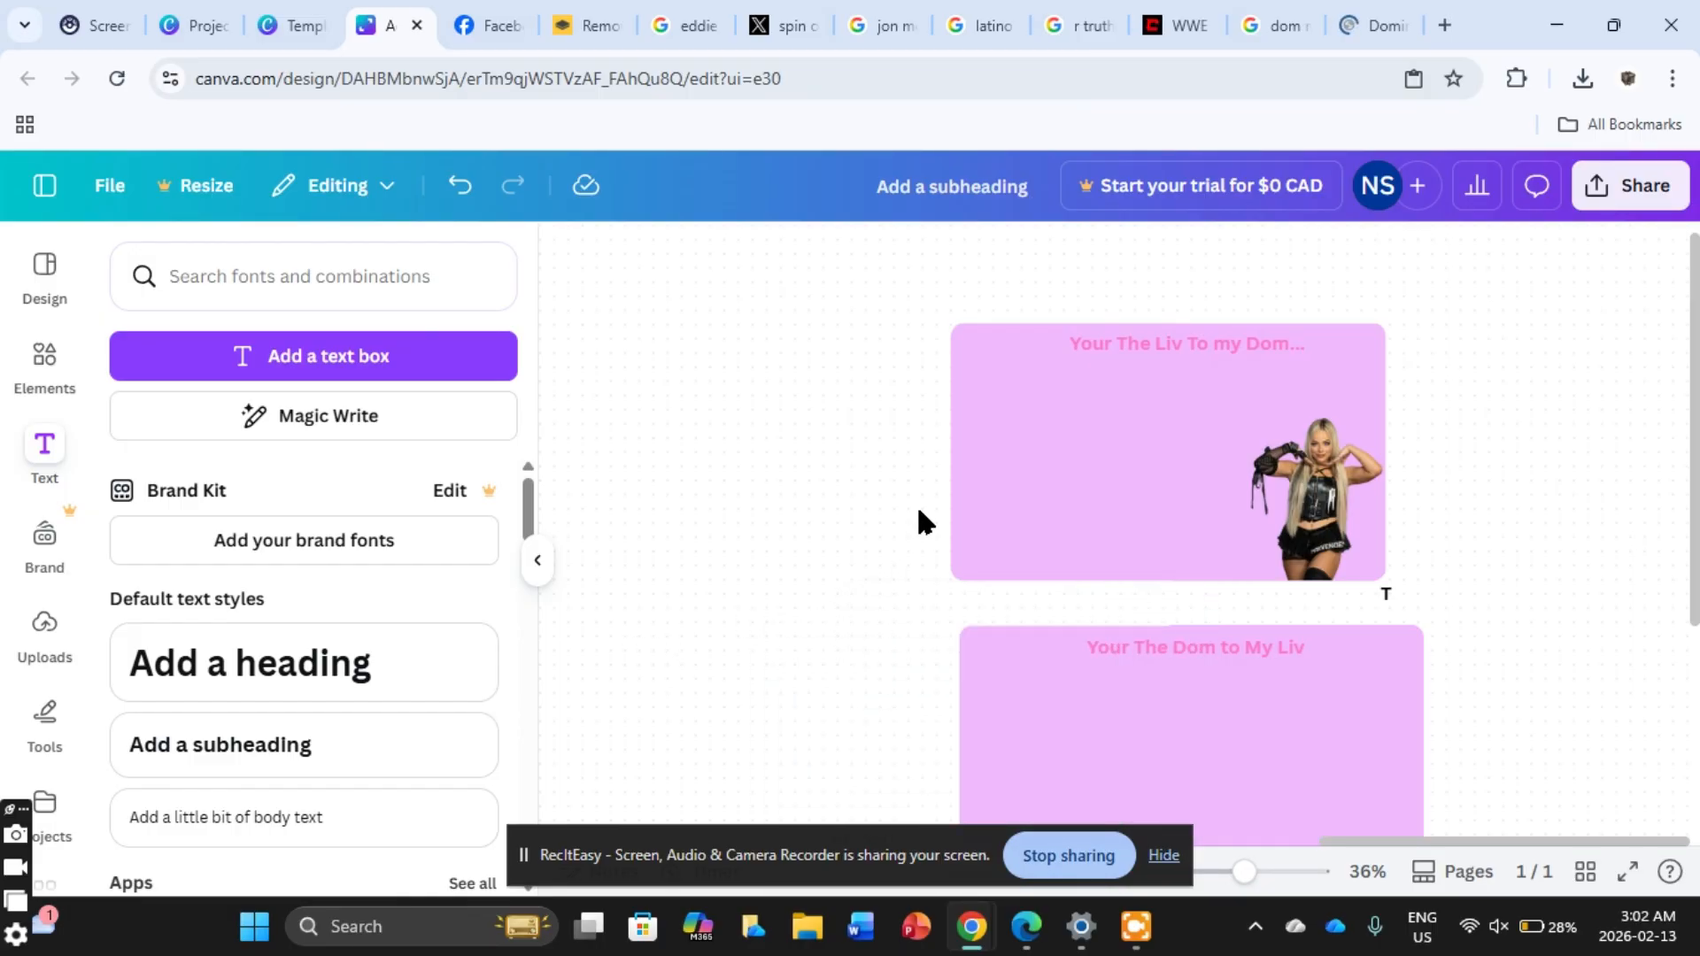
Step: Shrink the Dominik Mysterio image and place it in the lower left corner of the upper purple box
left_click_drag(1079, 483, 1009, 407)
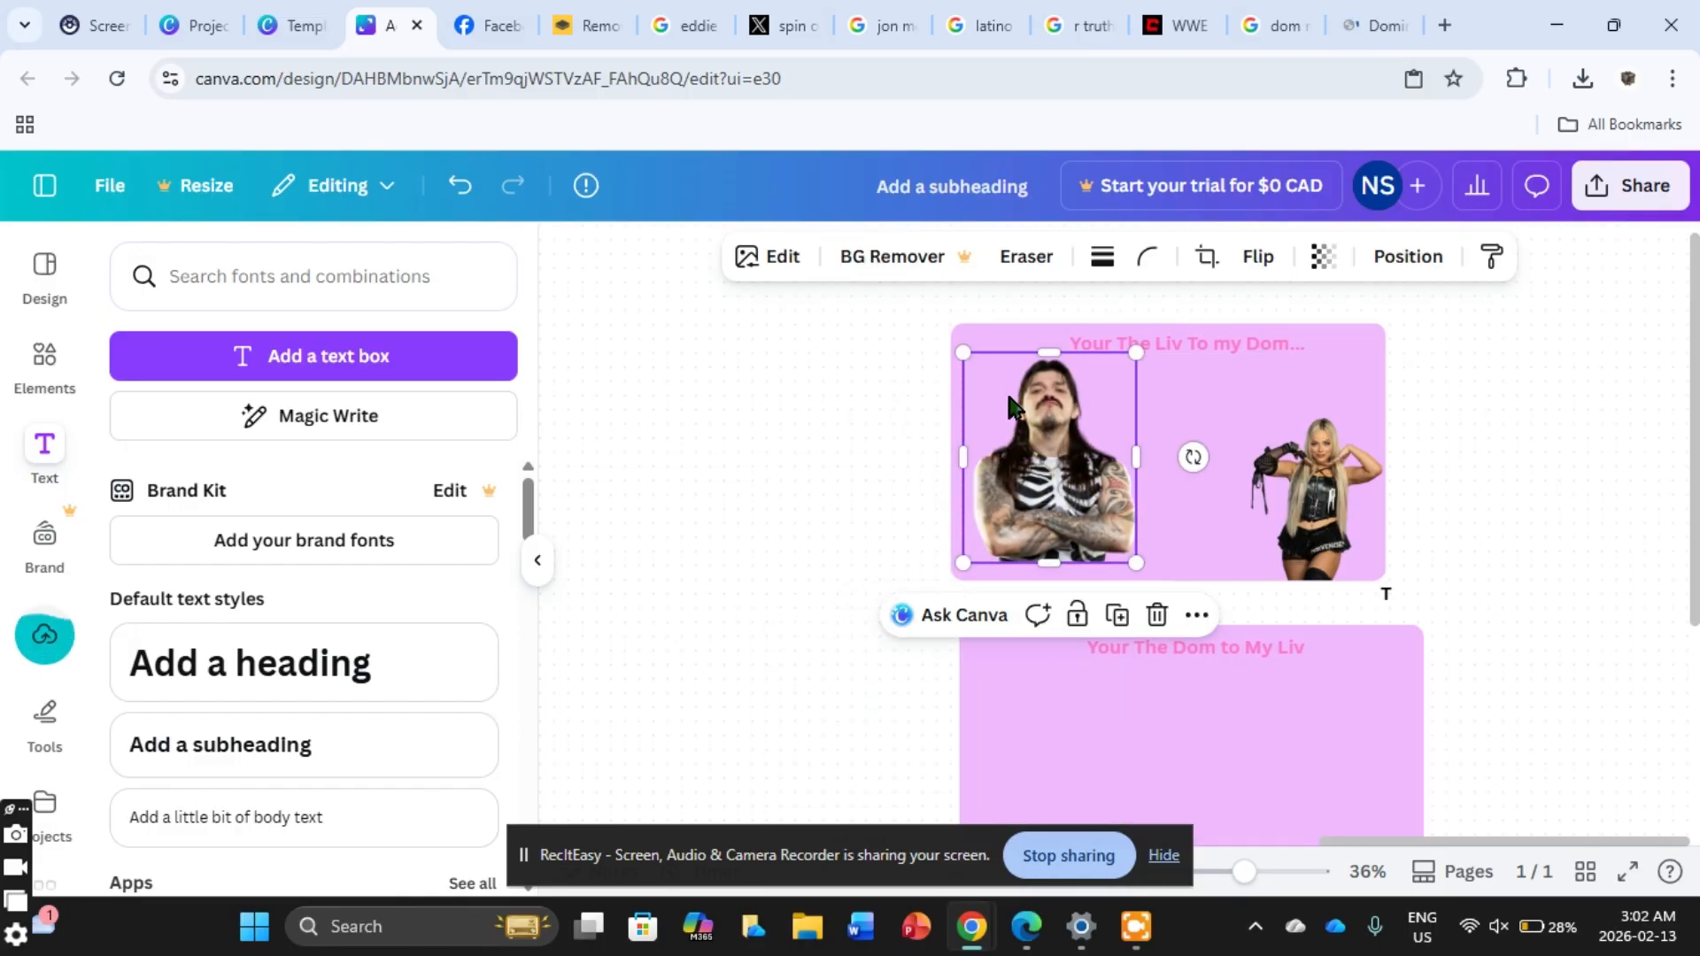
left_click_drag(959, 354, 1008, 403)
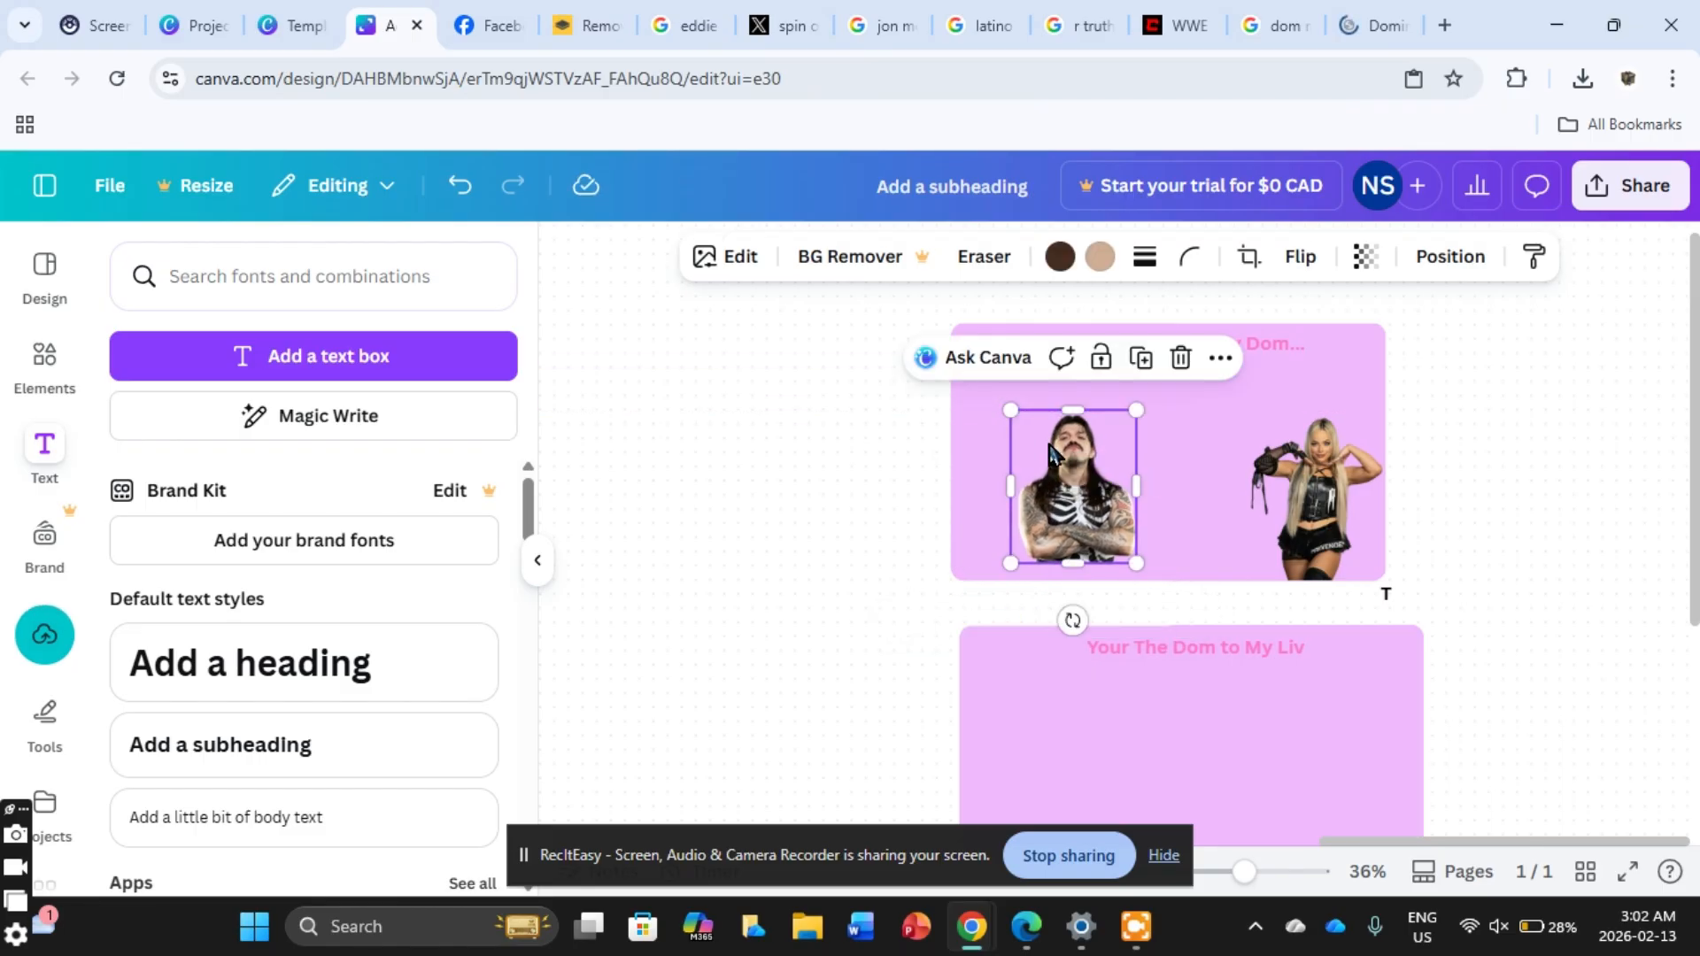
left_click_drag(1049, 447, 1020, 406)
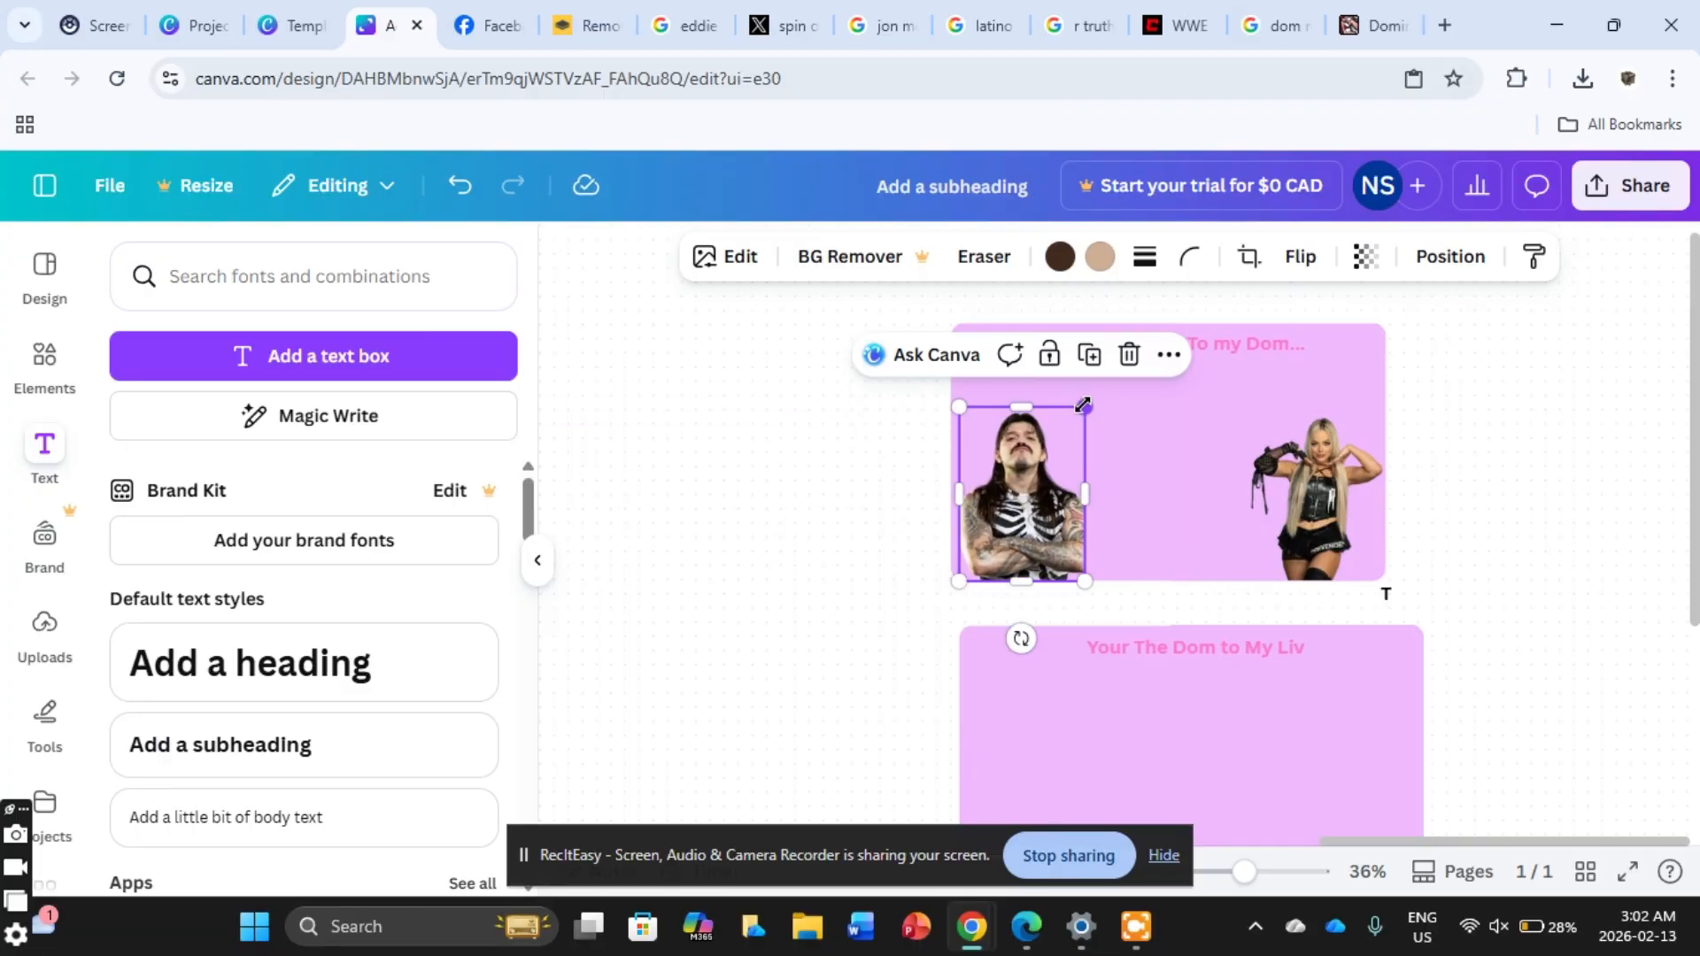
Step: Duplicate the Dominik Mysterio image and place the copy at the right side of the "Your The Dom to My Liv" box
scroll(1049, 408, "down", 3)
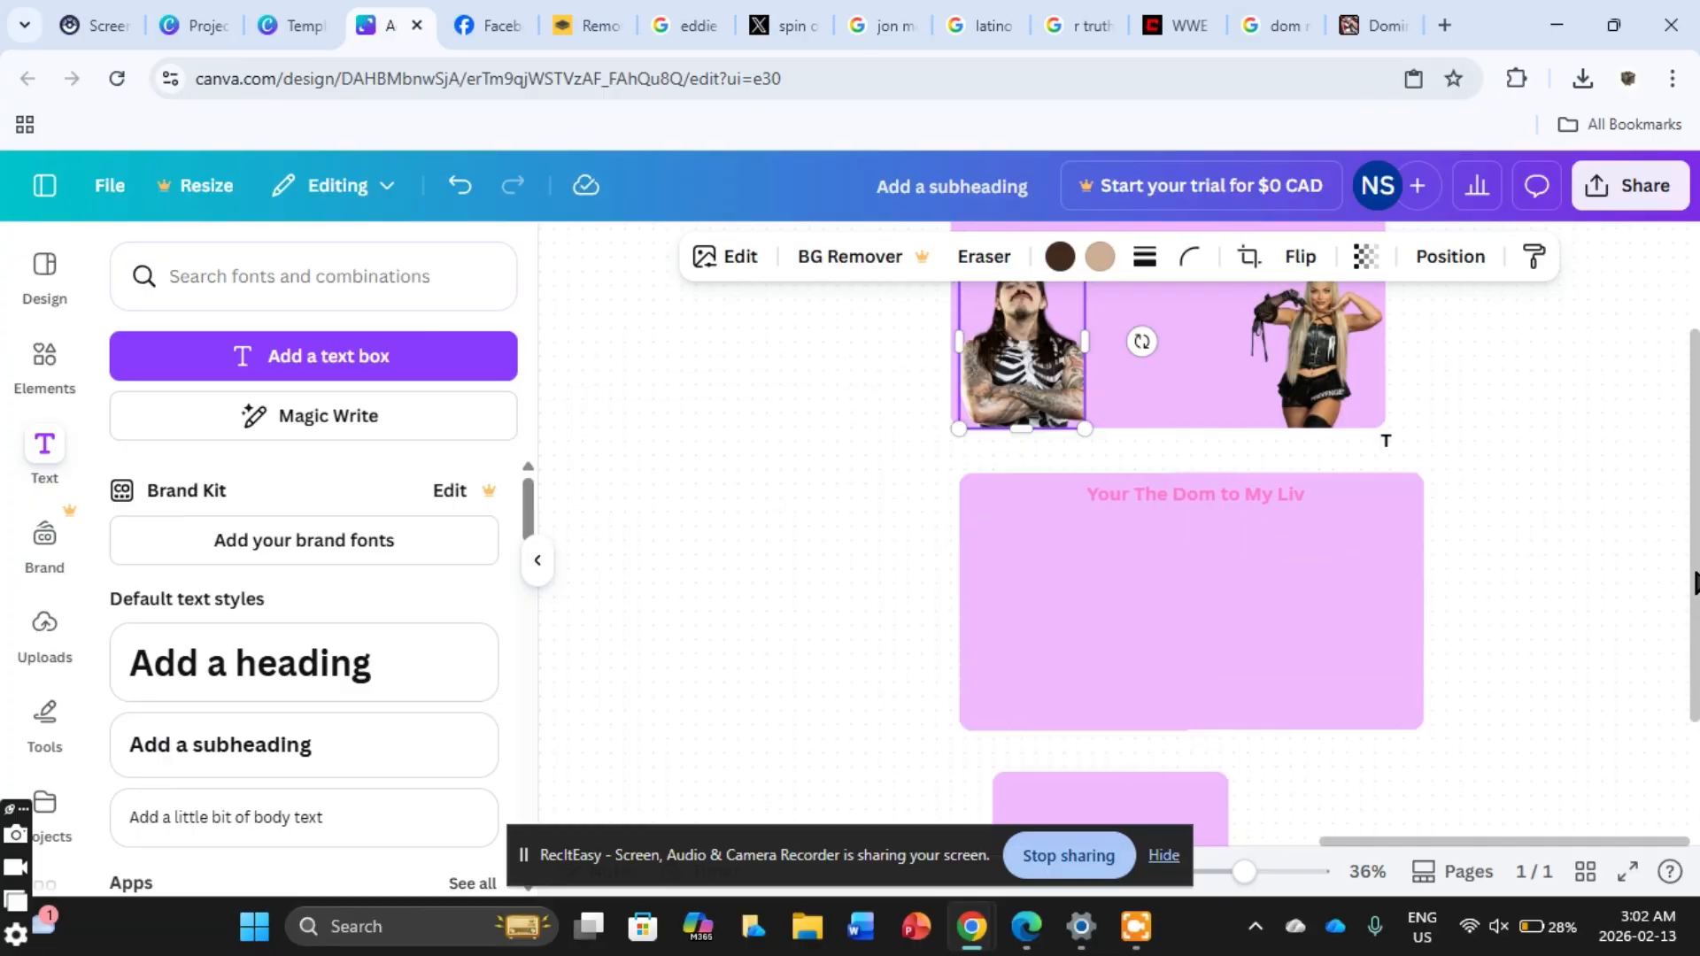
right_click(1050, 407)
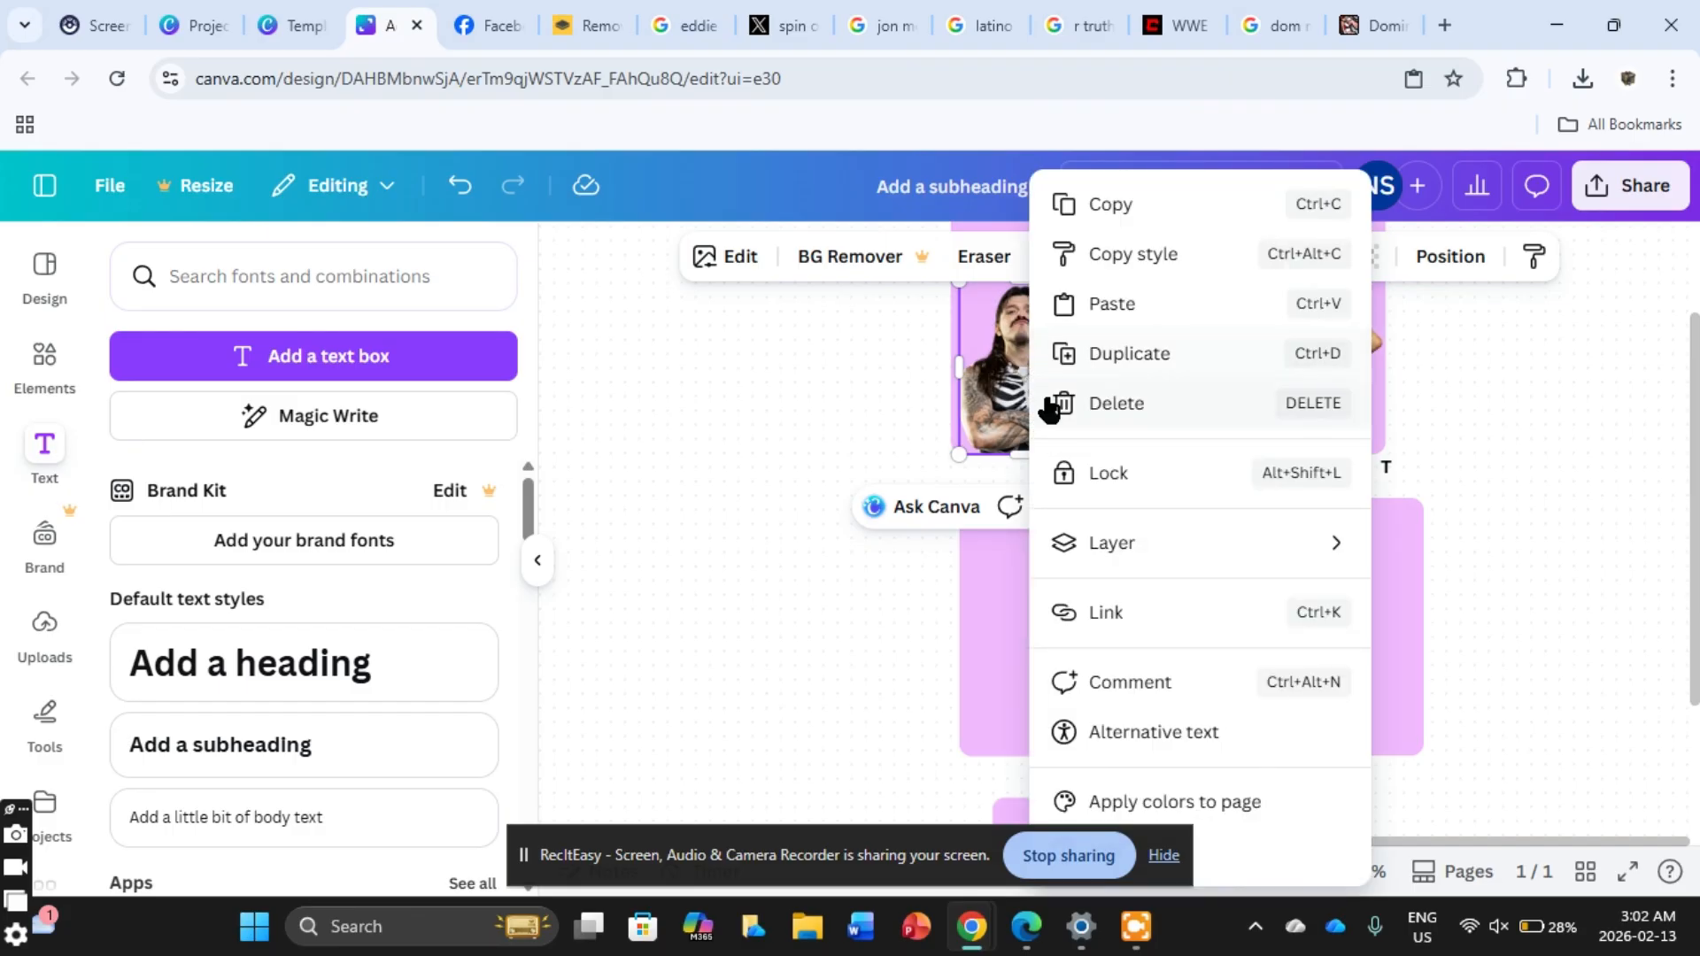
left_click(1127, 359)
left_click_drag(1034, 398, 1340, 678)
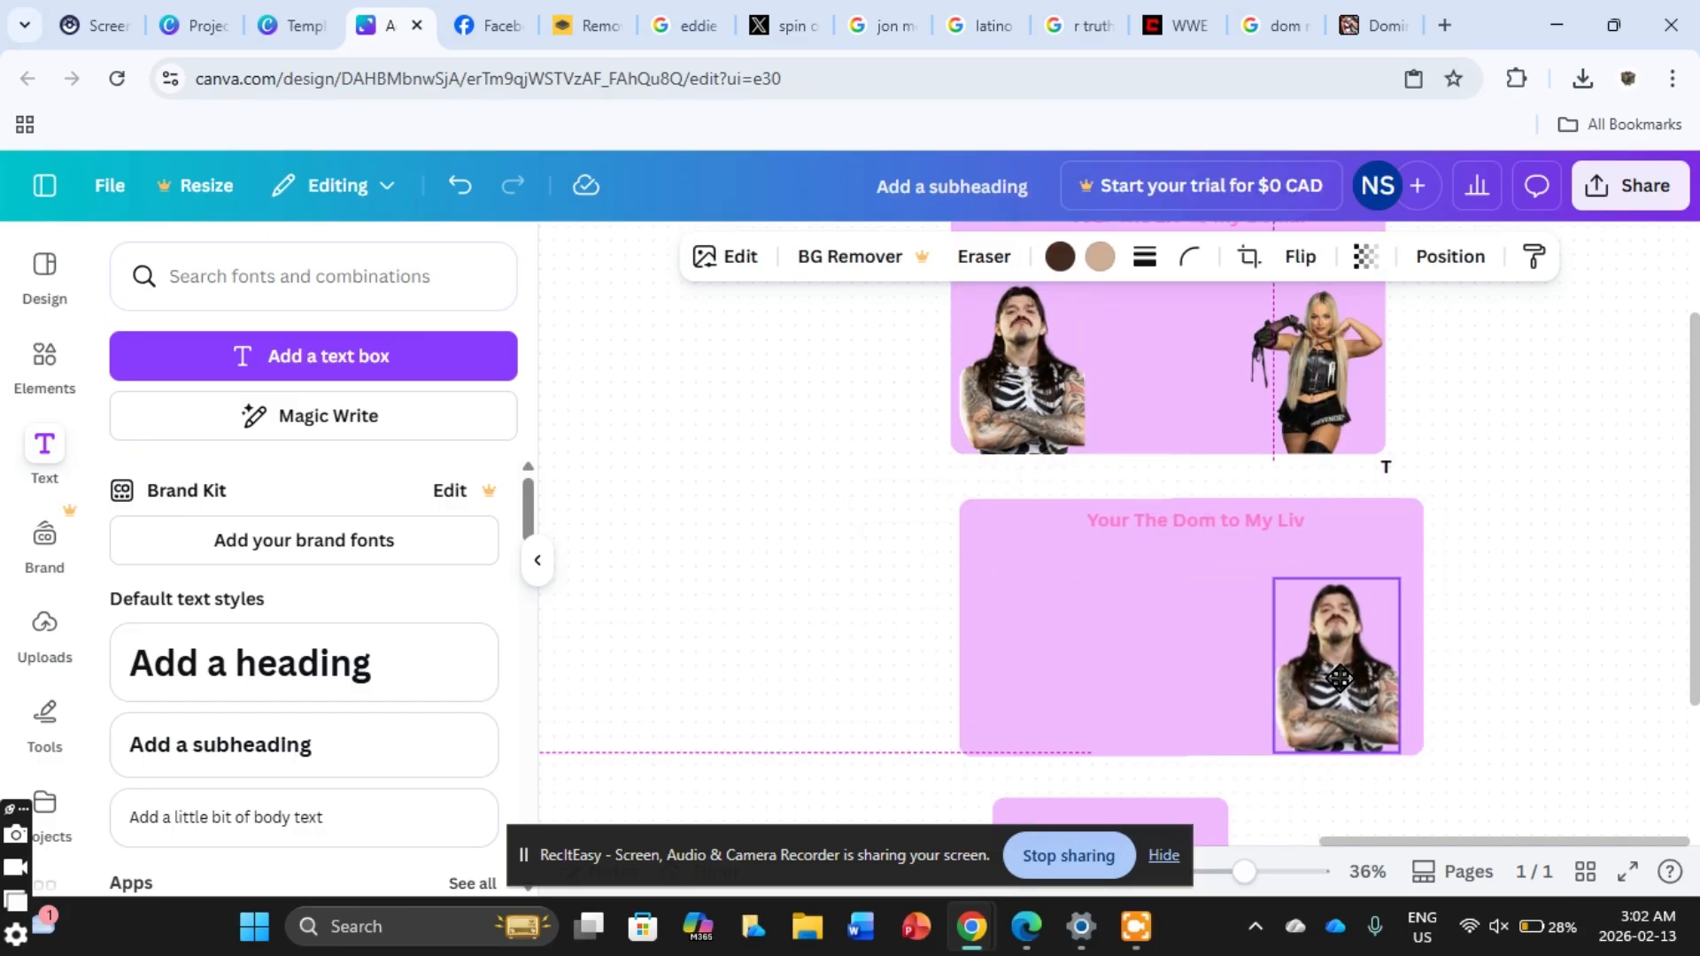
left_click_drag(1341, 678, 1341, 677)
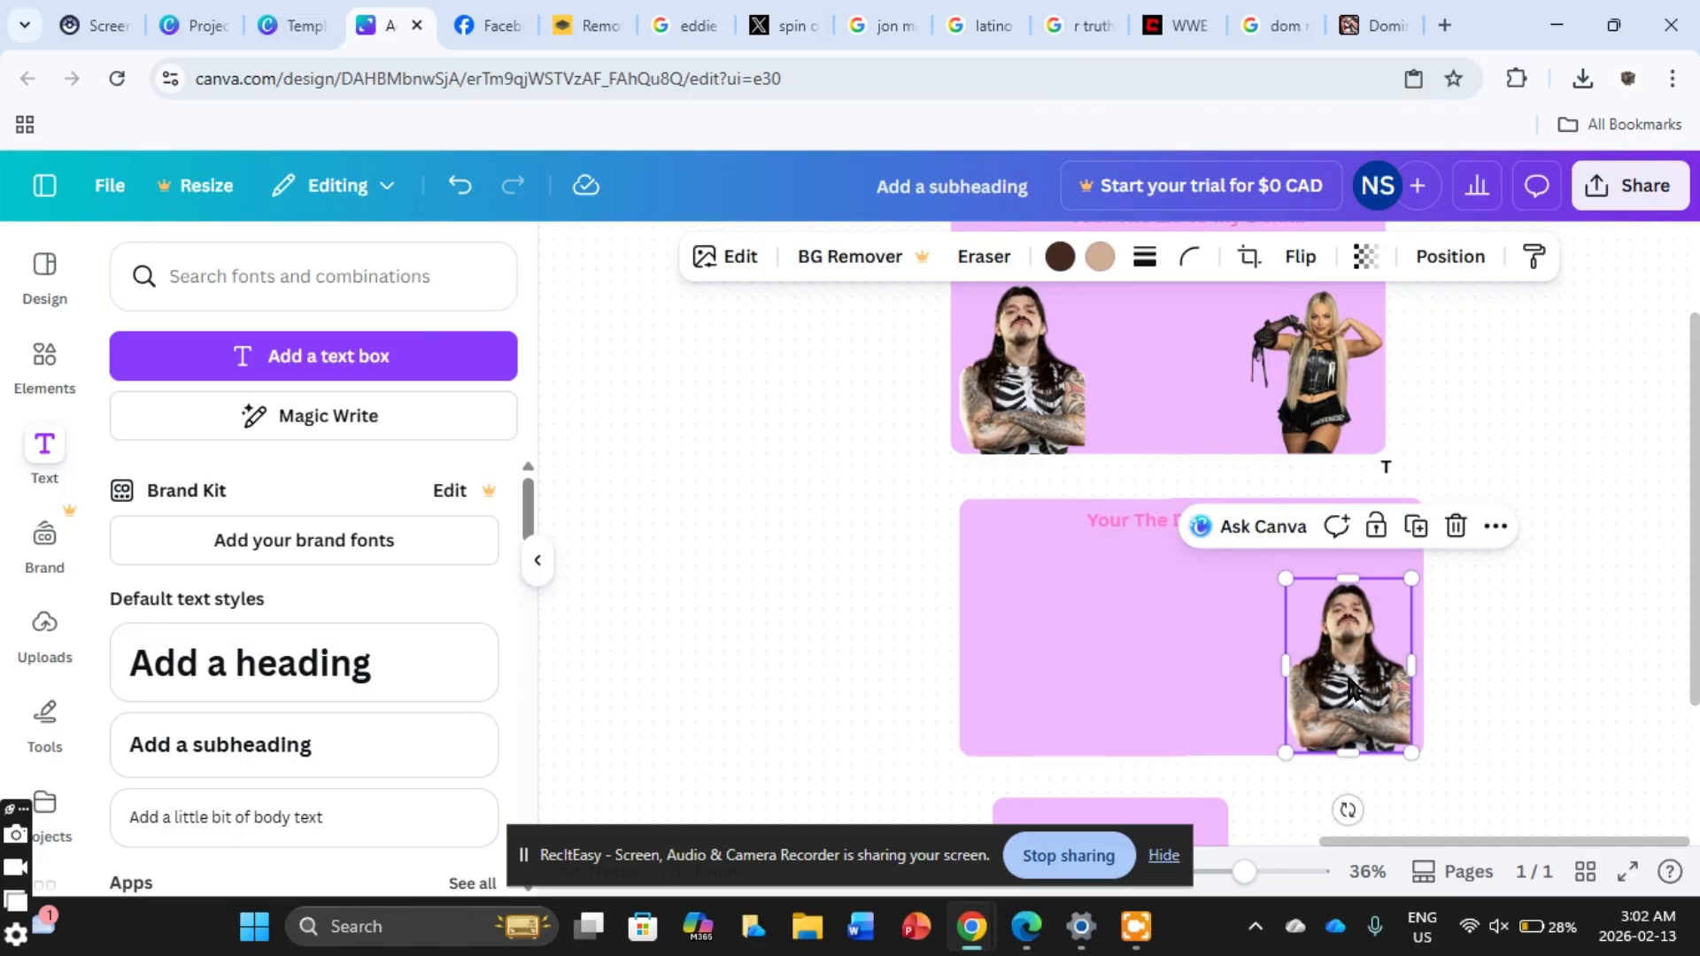
Step: Duplicate the Liv Morgan image from the upper box and place the copy at the left side of the "Your The Dom to My Liv" box
left_click(1289, 369)
right_click(1289, 369)
left_click(1305, 363)
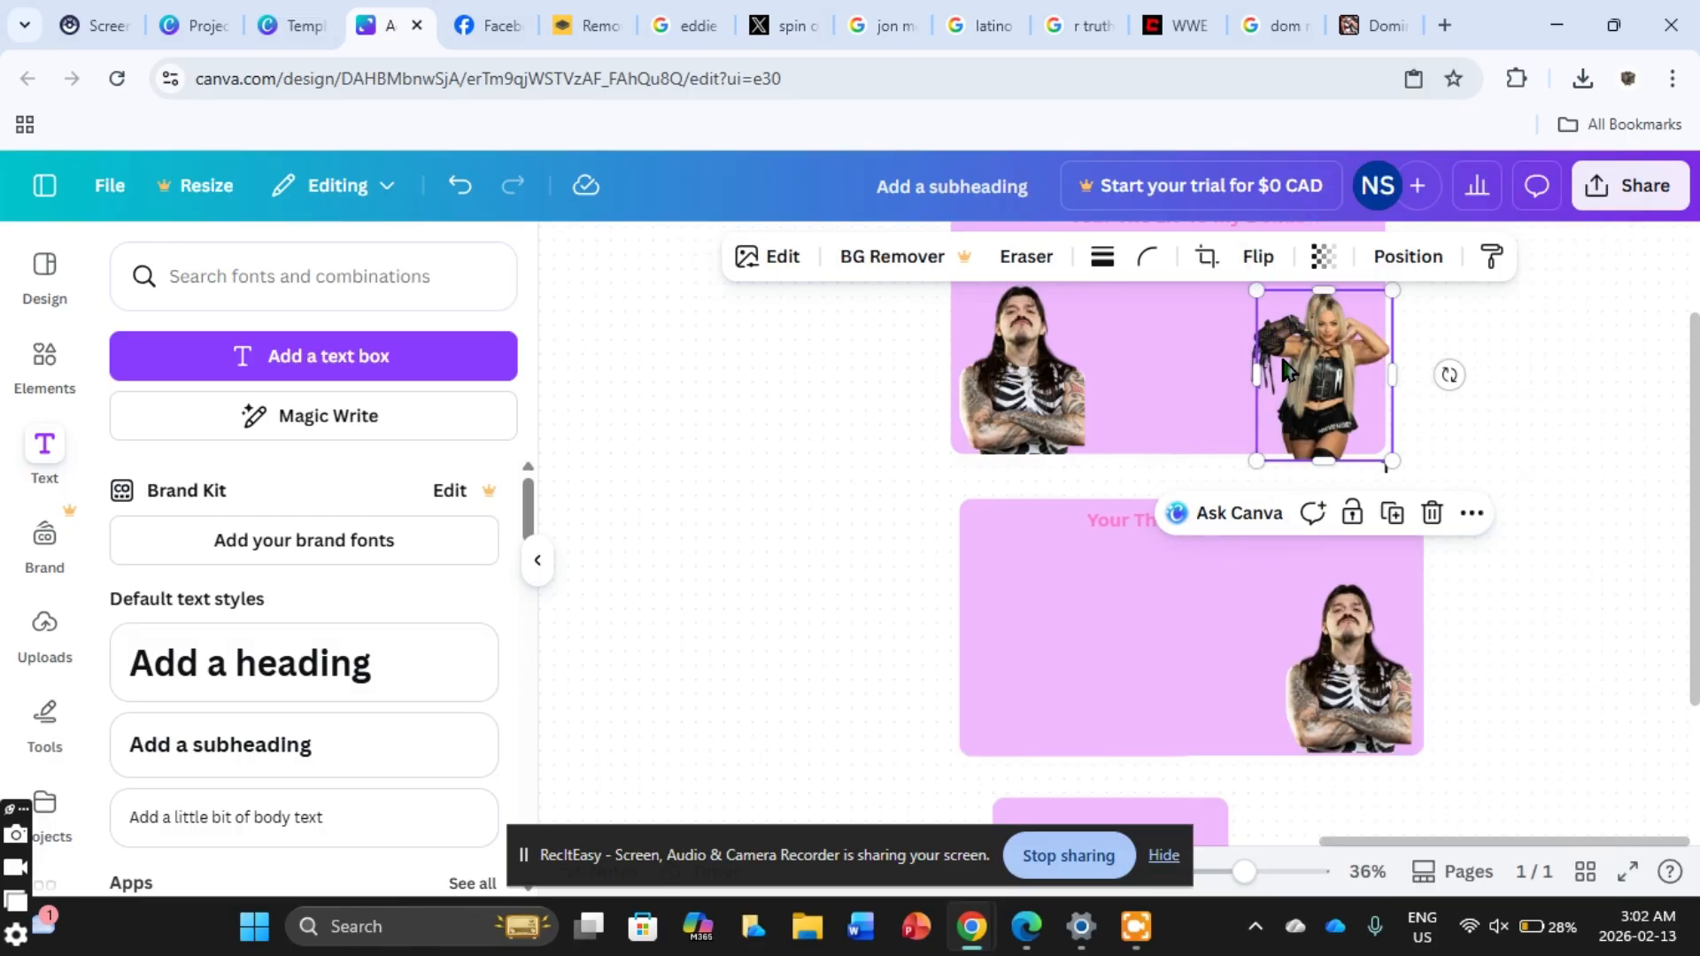
left_click_drag(1293, 372, 982, 650)
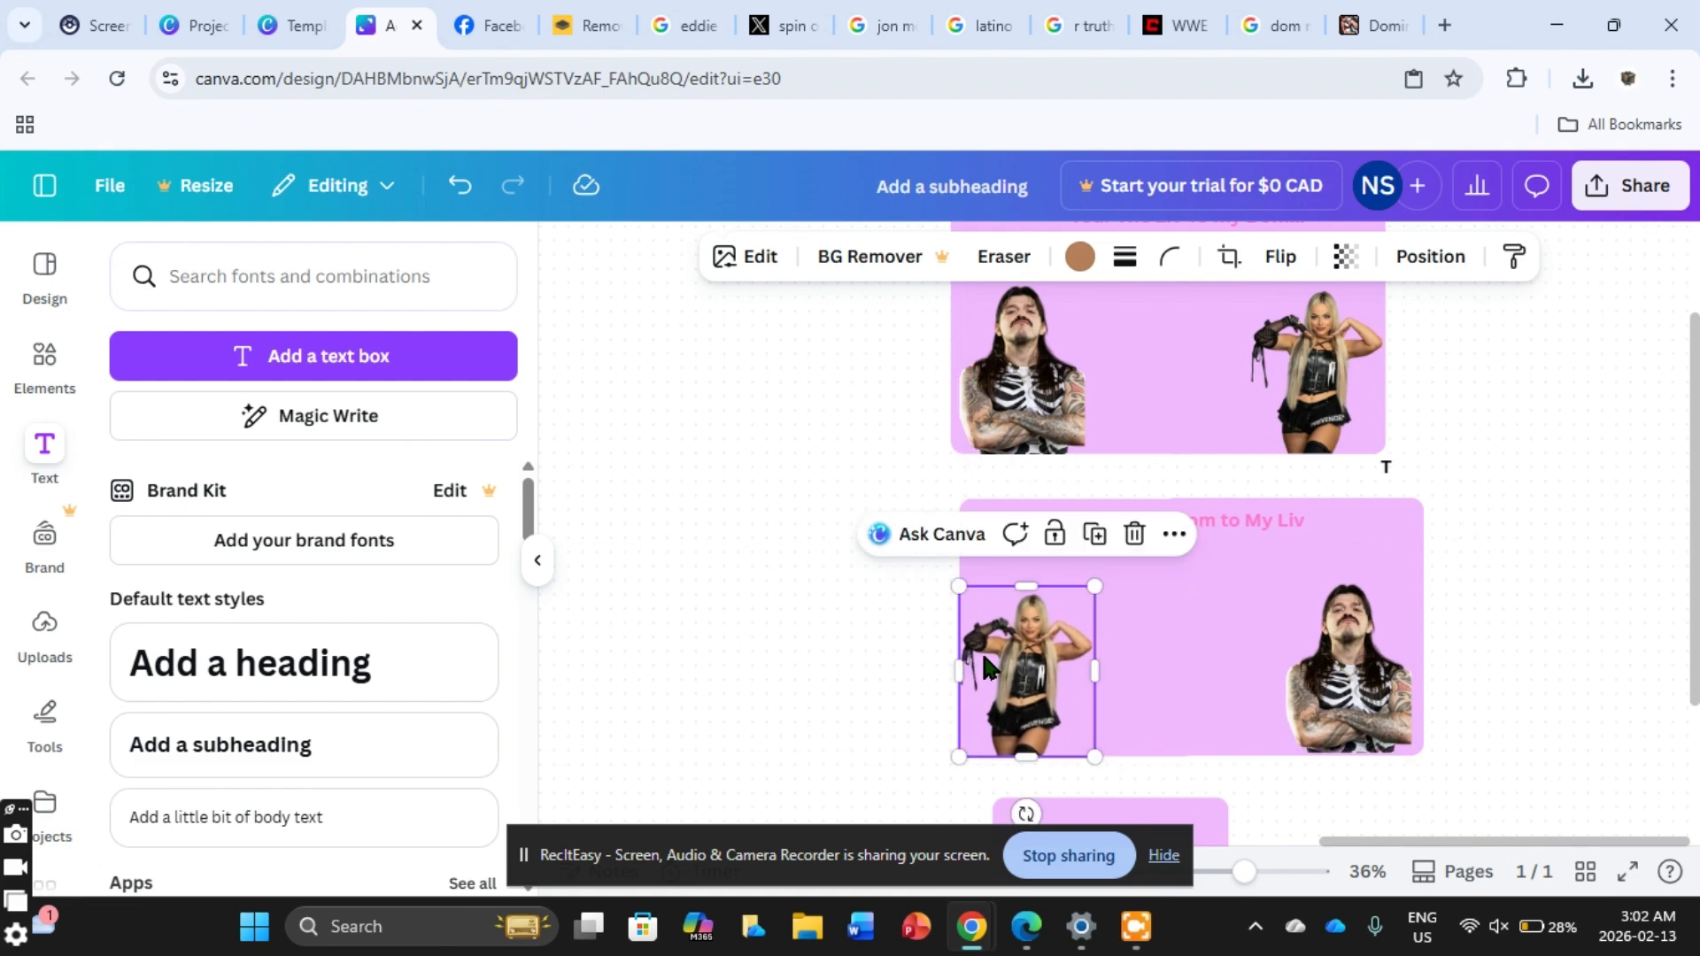
left_click(1408, 310)
Step: Search Google in a new browser tab for "liv and dom together" and show the image results
left_click(1457, 25)
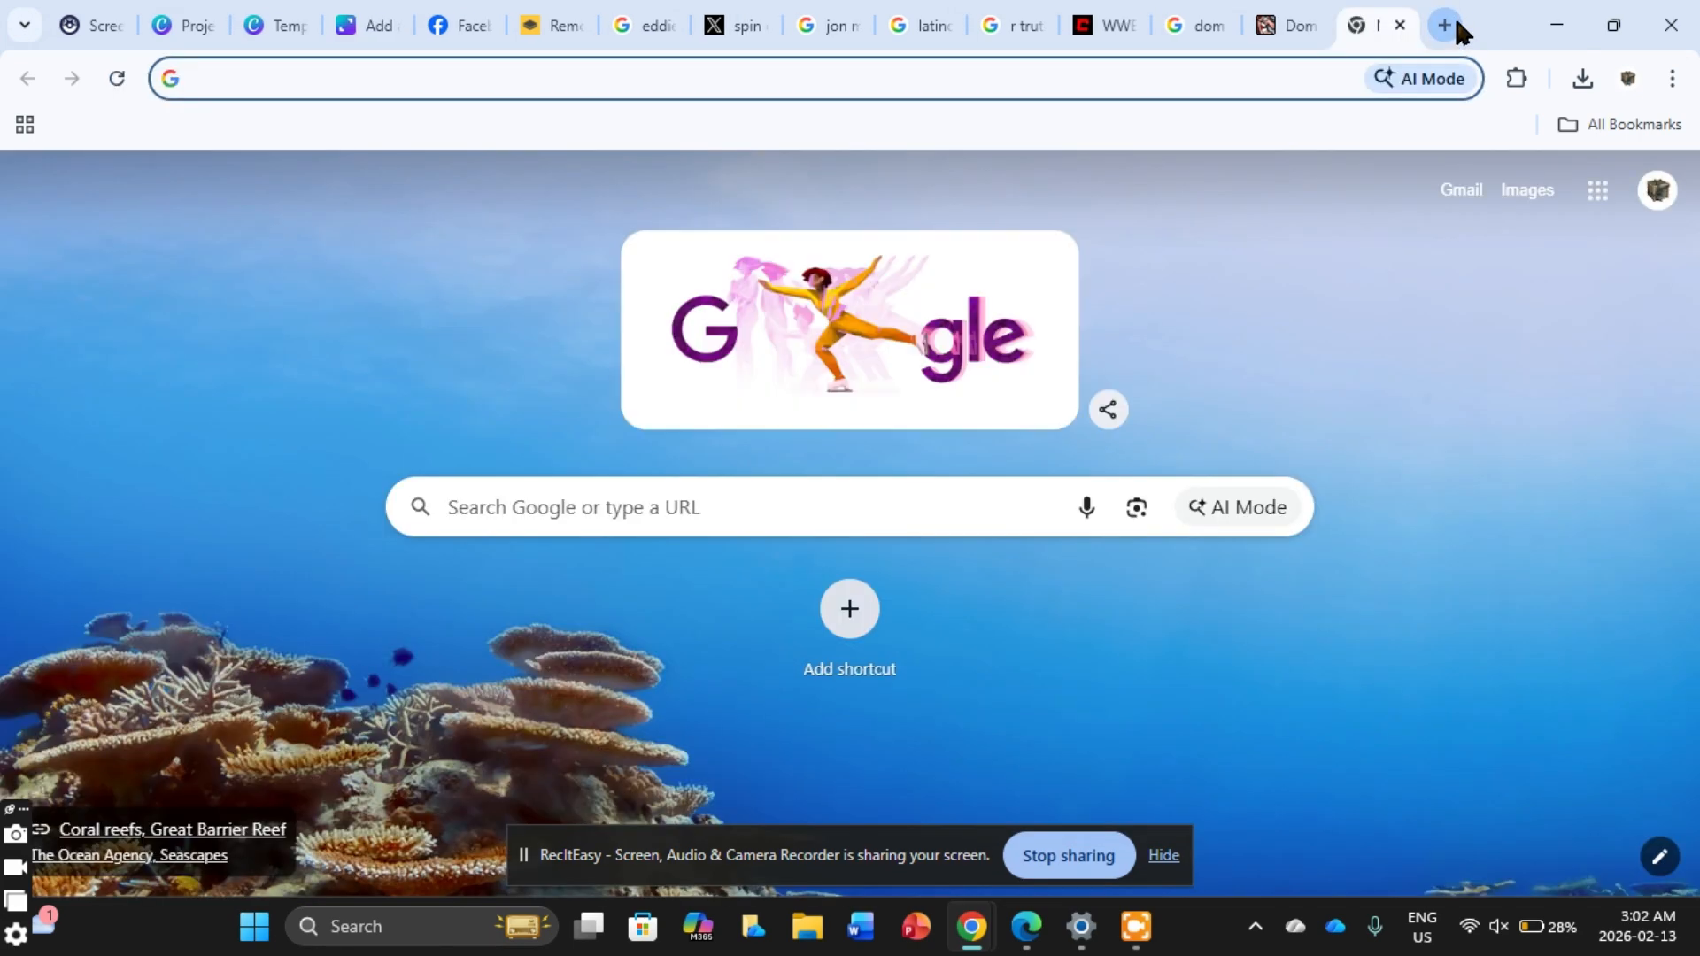
type("Live an")
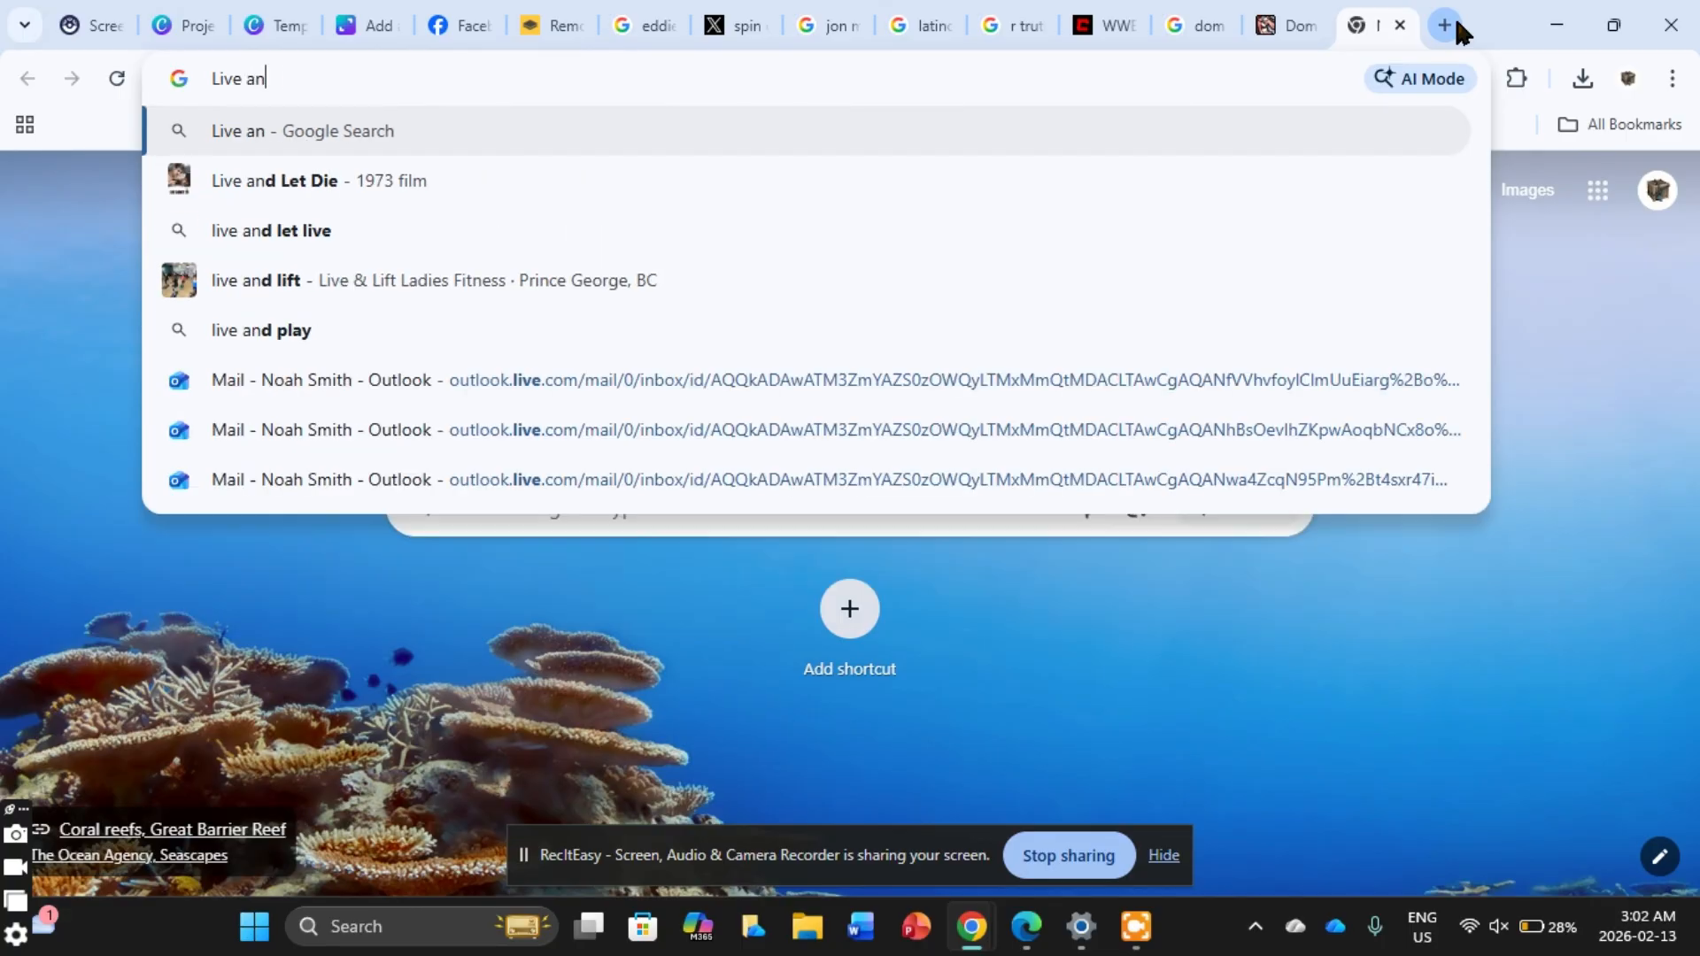
key("BackSpace")
key("BackSpace")
key("BackSpace")
key("BackSpace")
type("d")
key("BackSpace")
type("and Dom o")
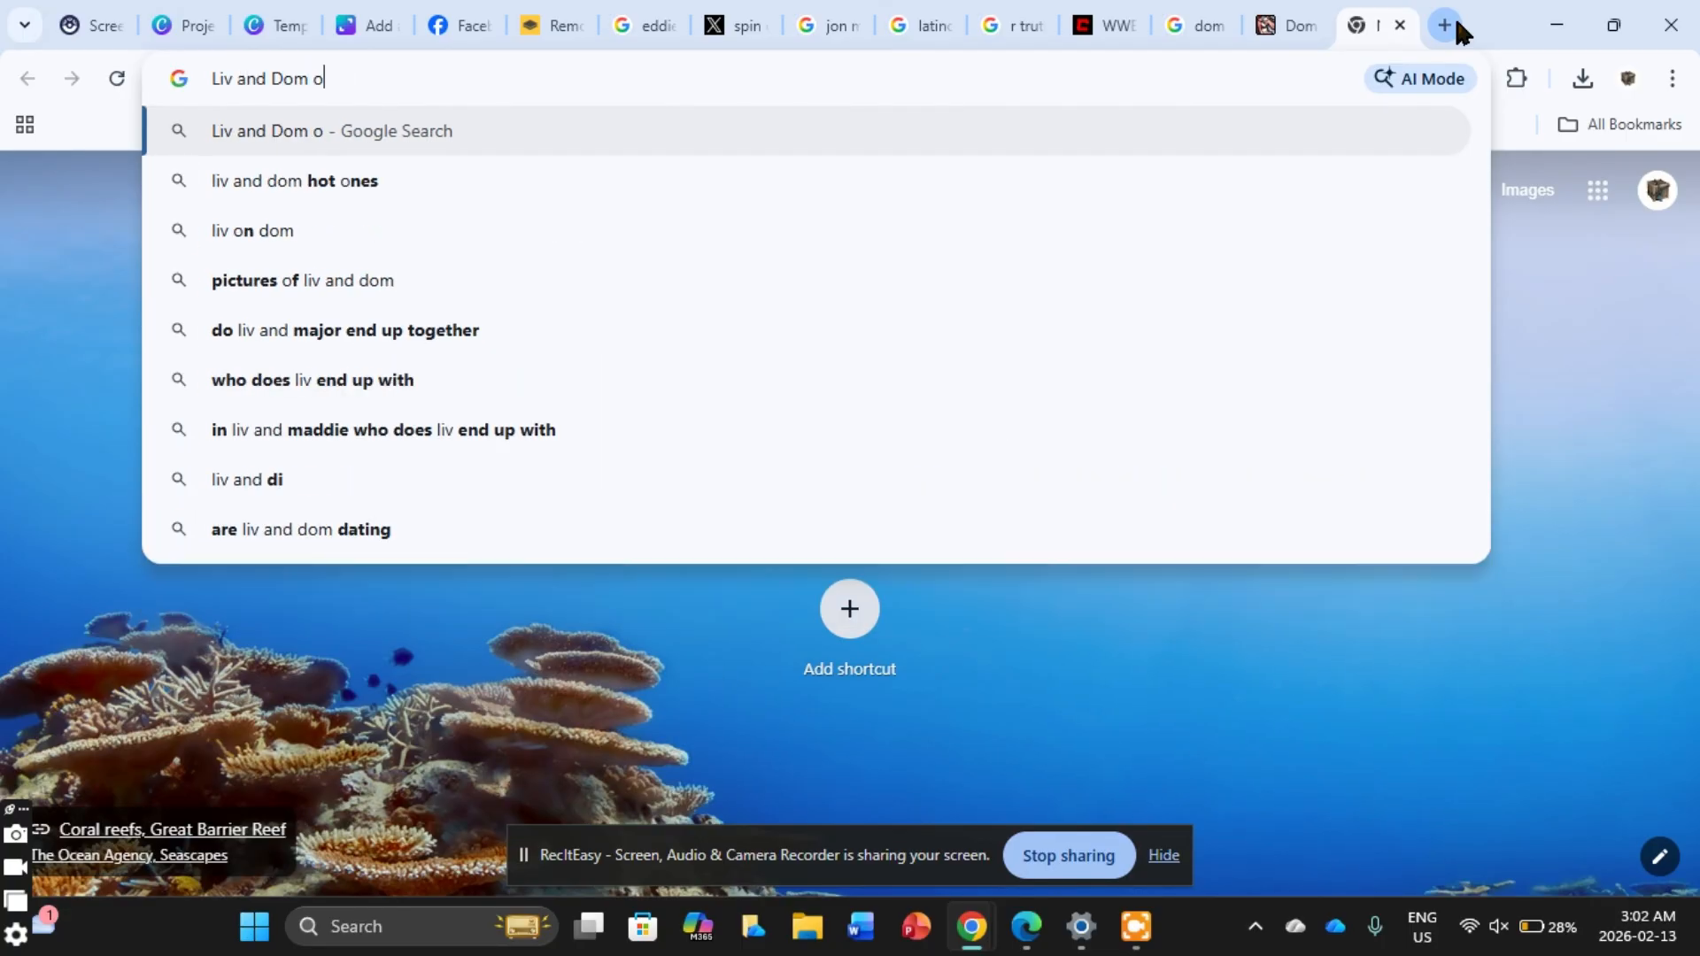
key("BackSpace")
type("tog")
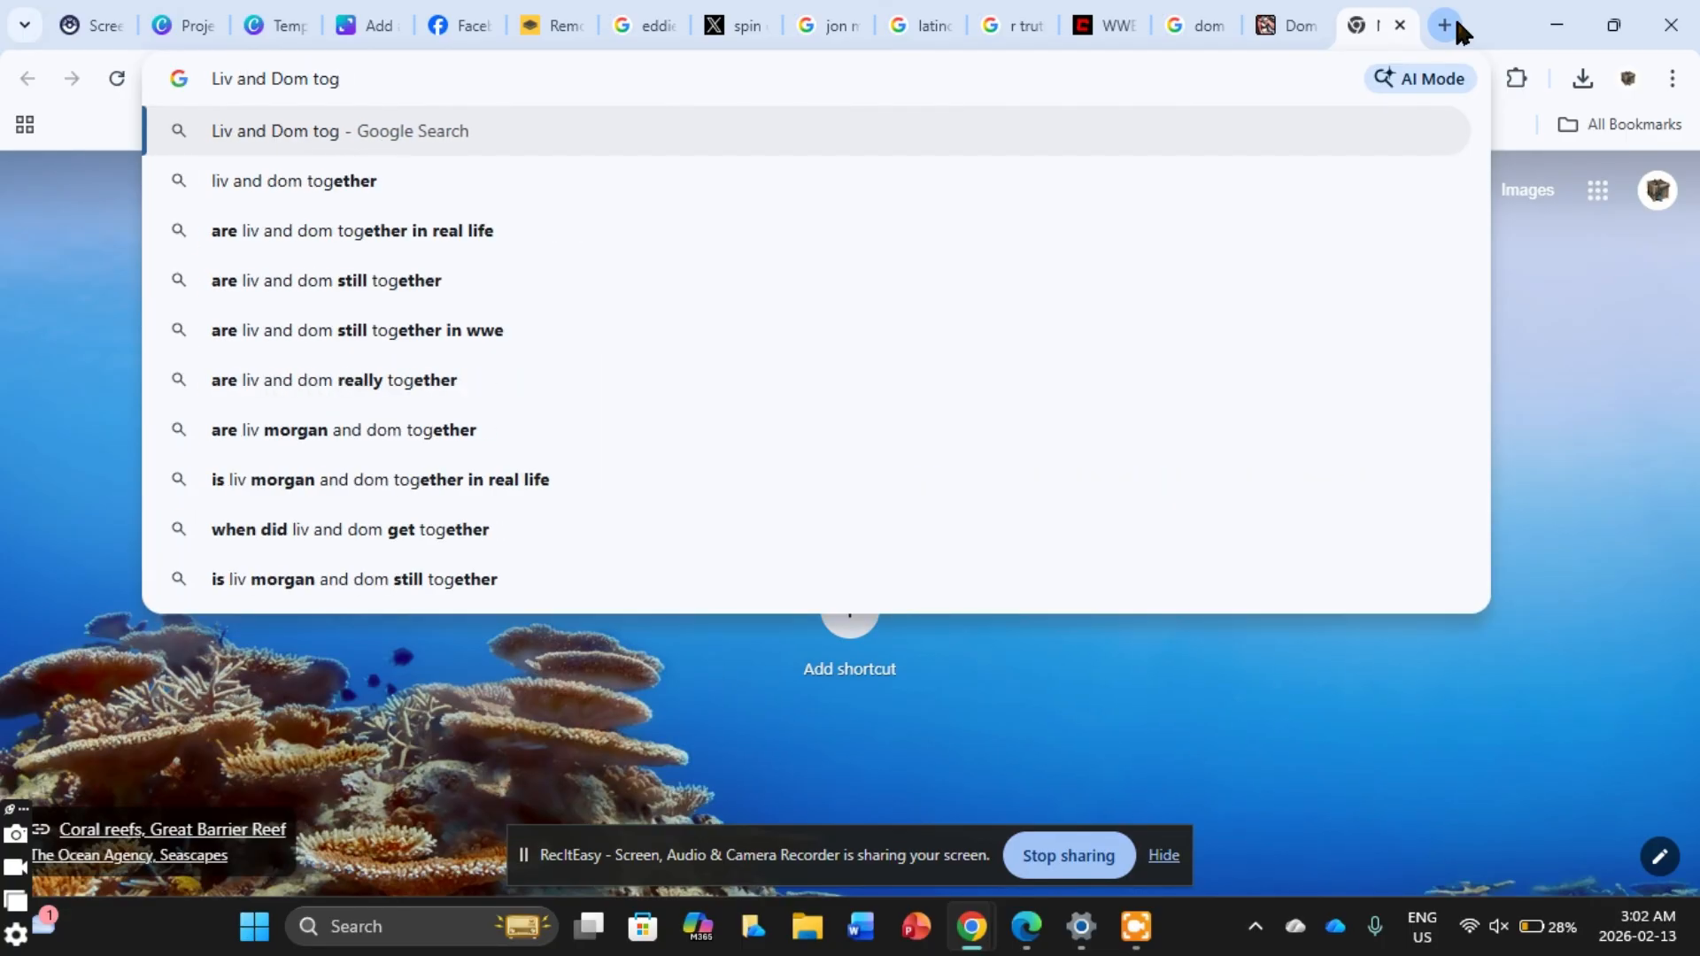
left_click(472, 179)
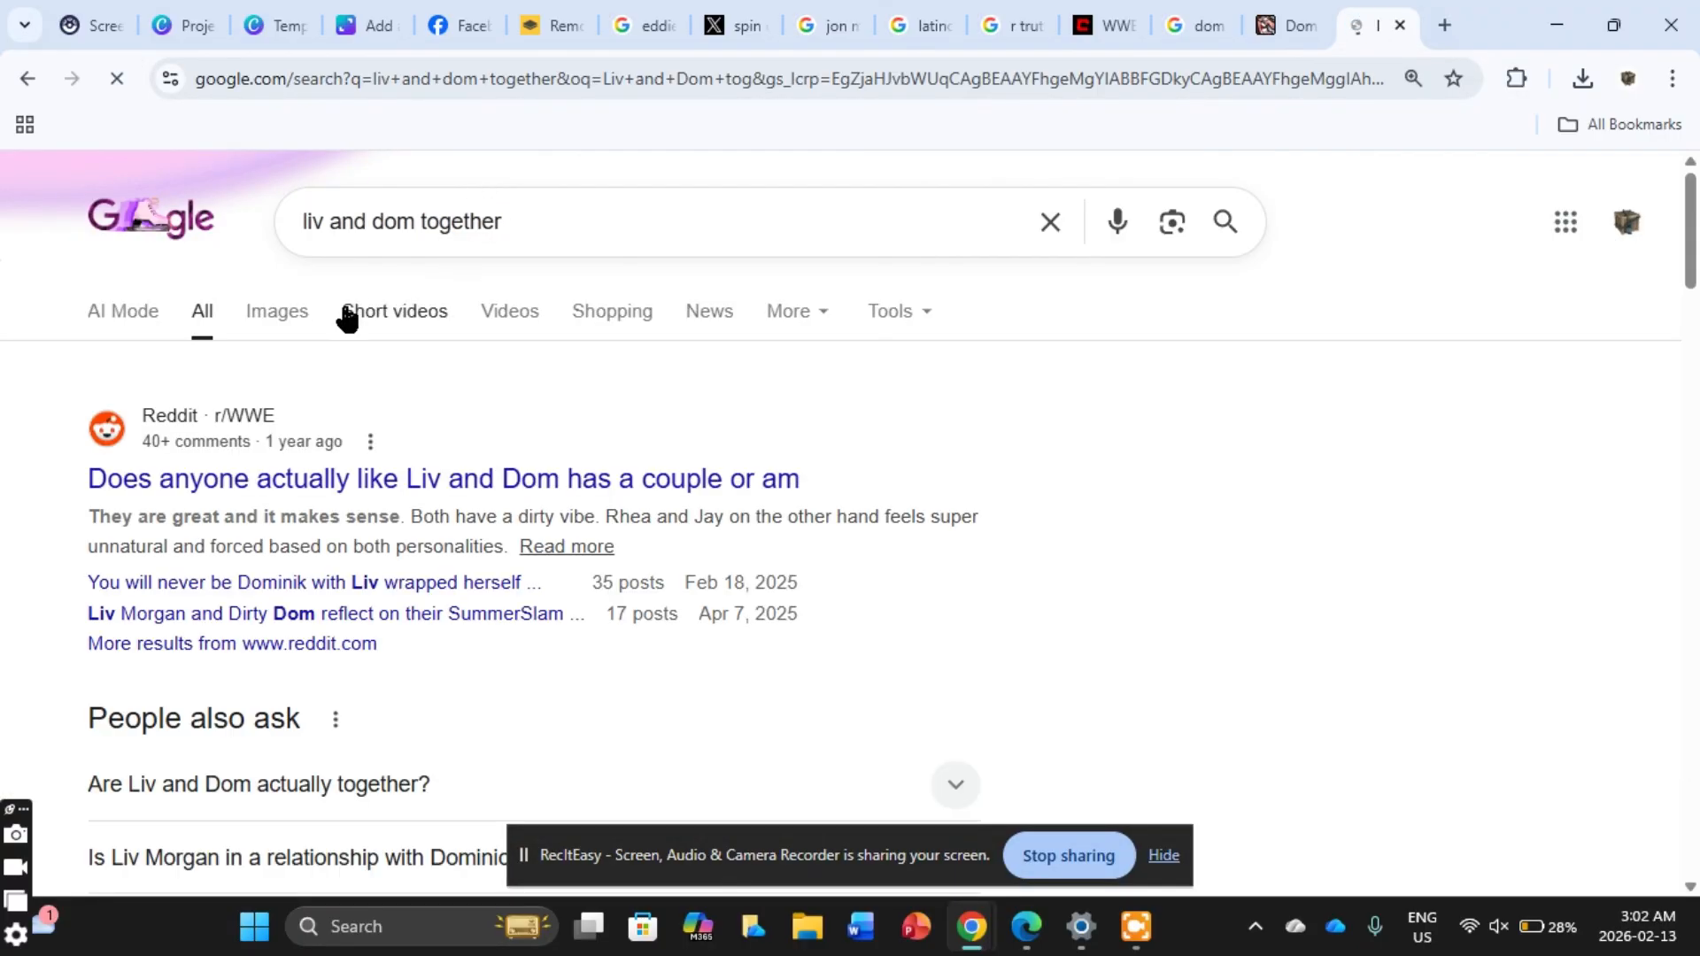
left_click(265, 315)
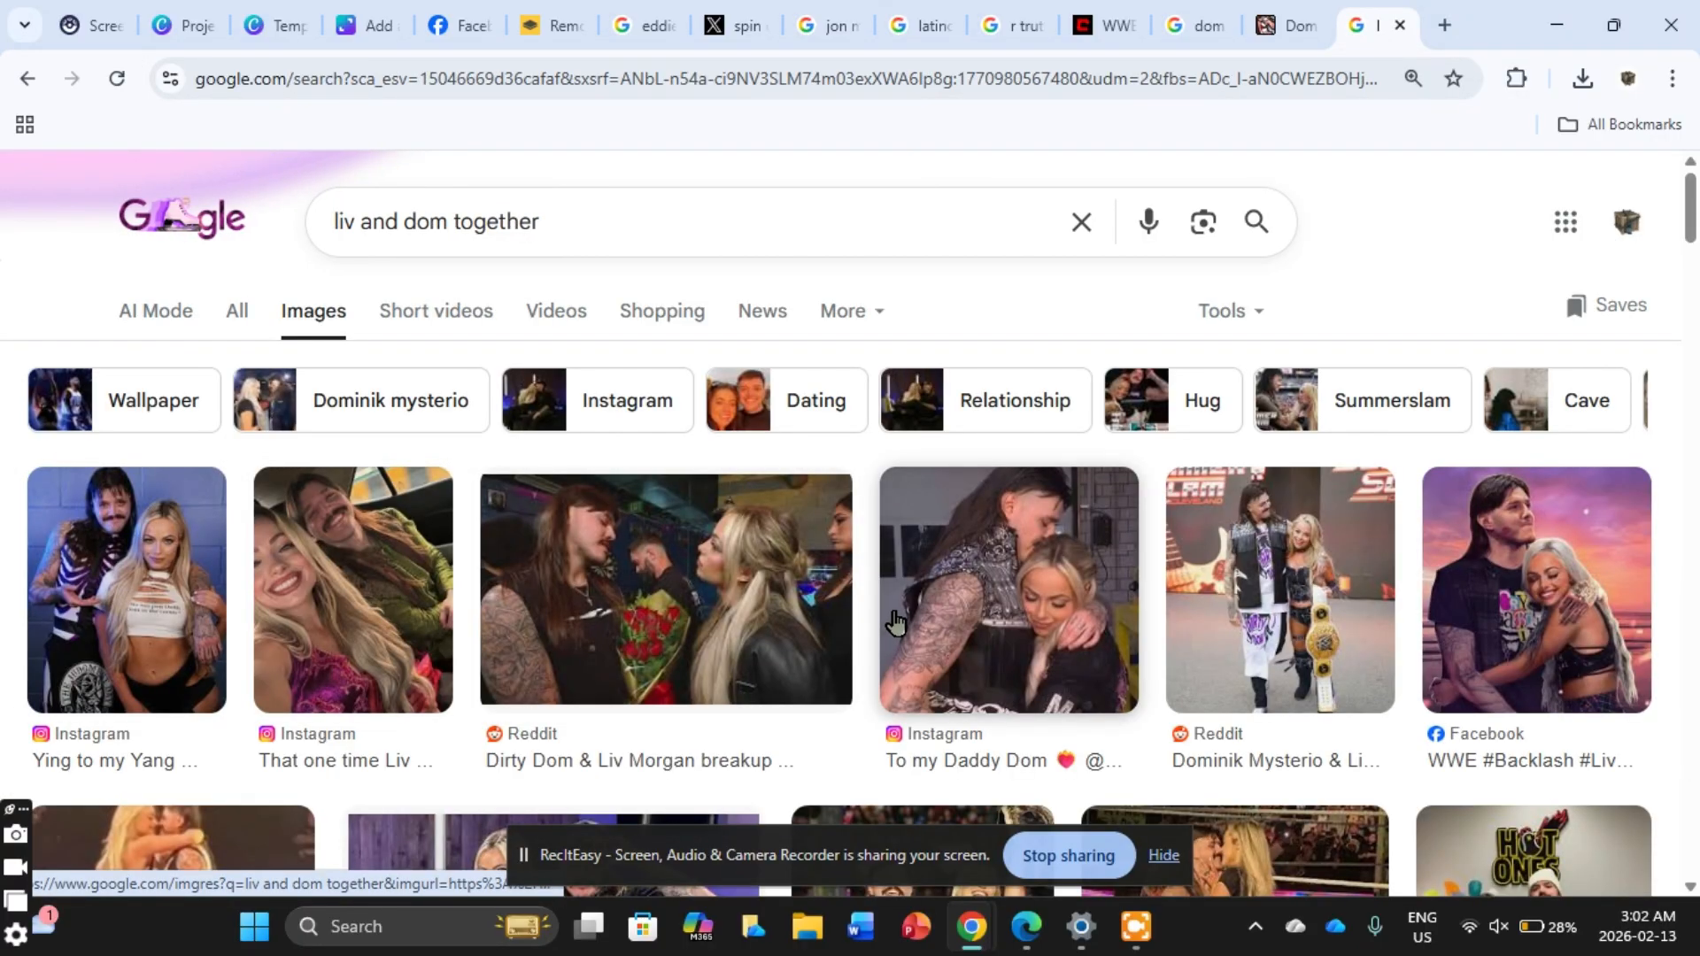
Step: Preview candidate pictures of the couple and copy the Instagram one where Dominik hugs Liv
left_click(972, 589)
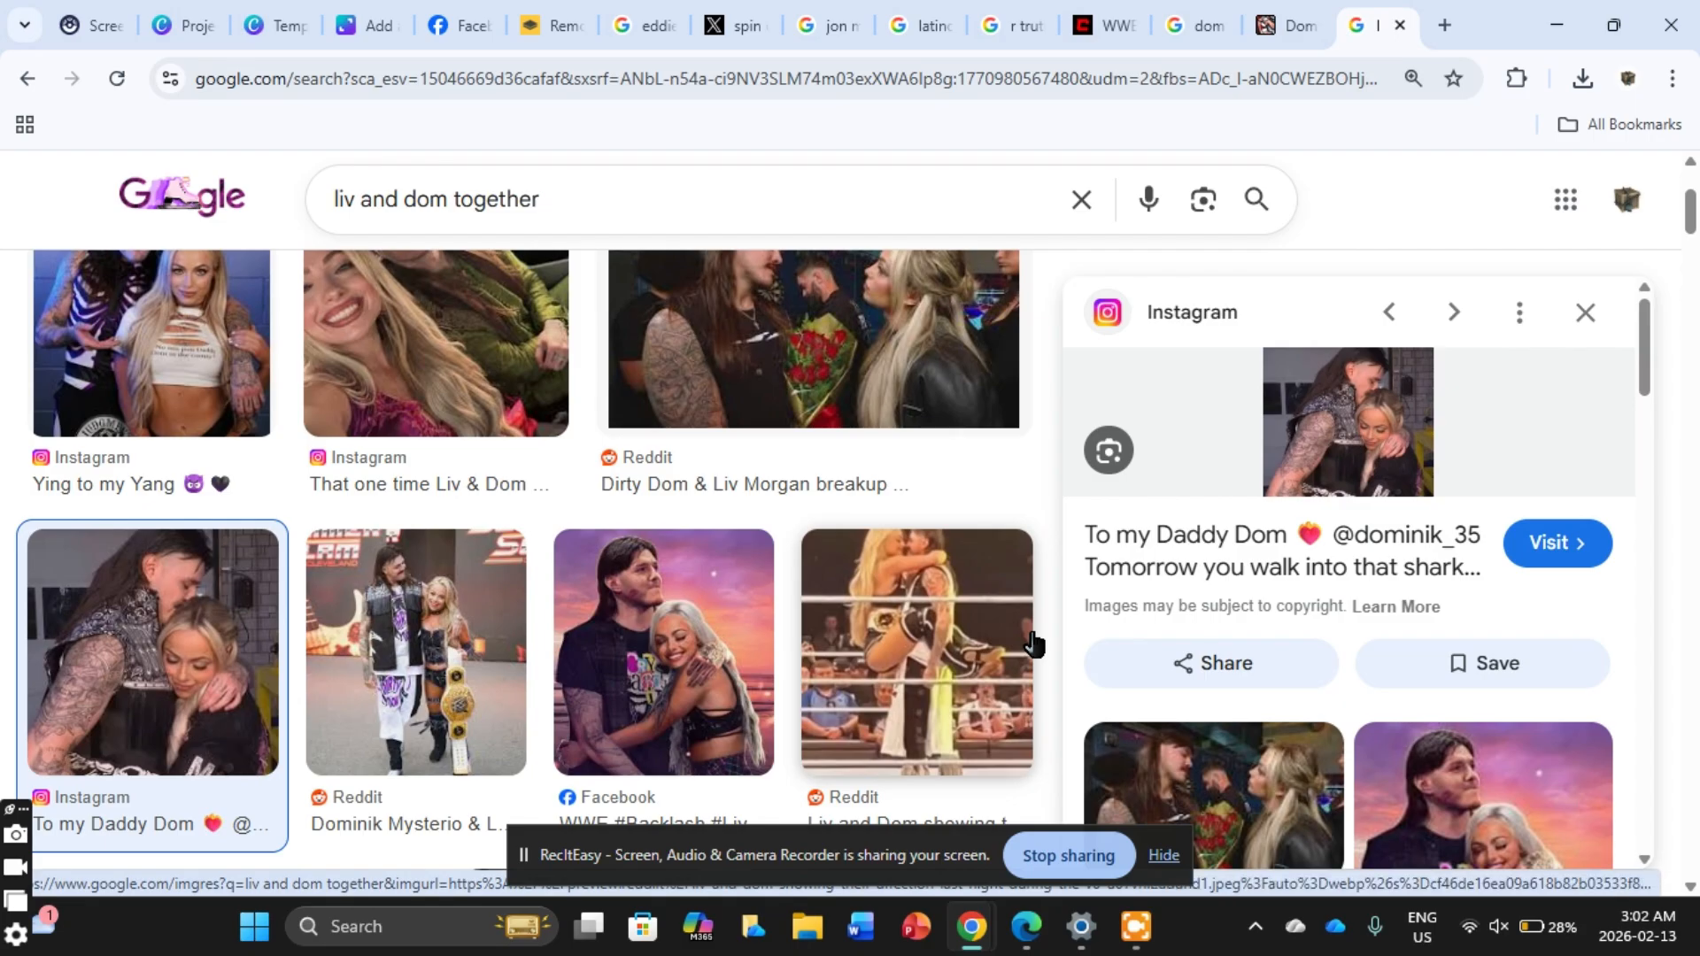
left_click(918, 662)
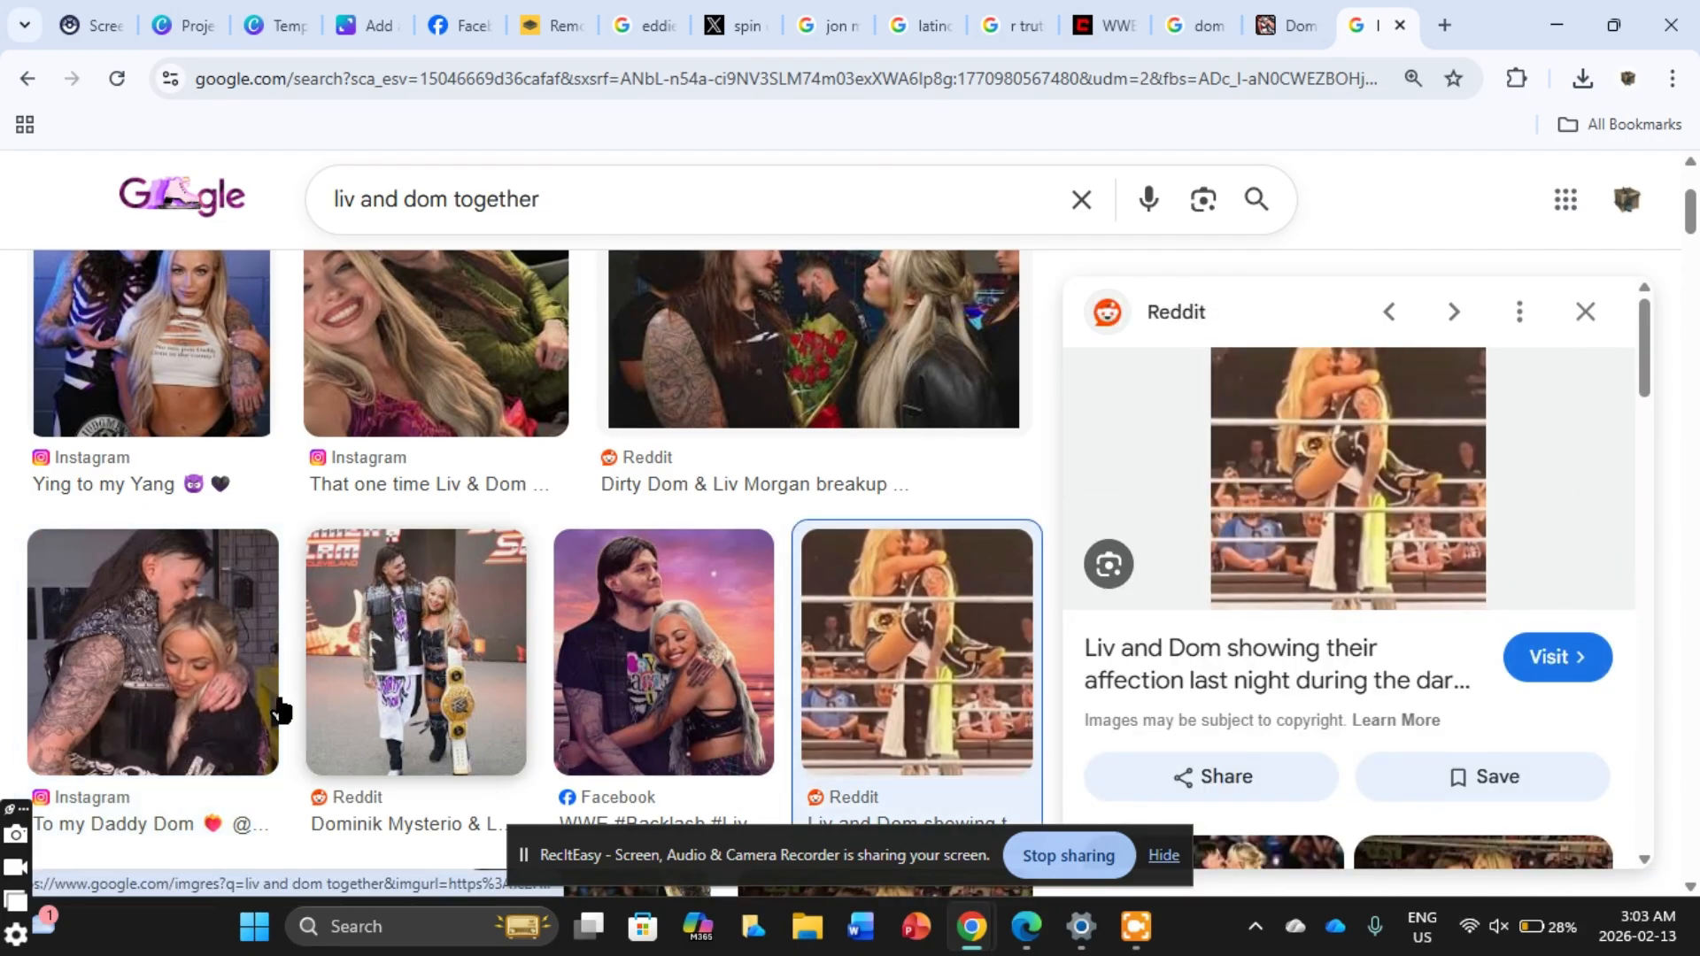
left_click(217, 709)
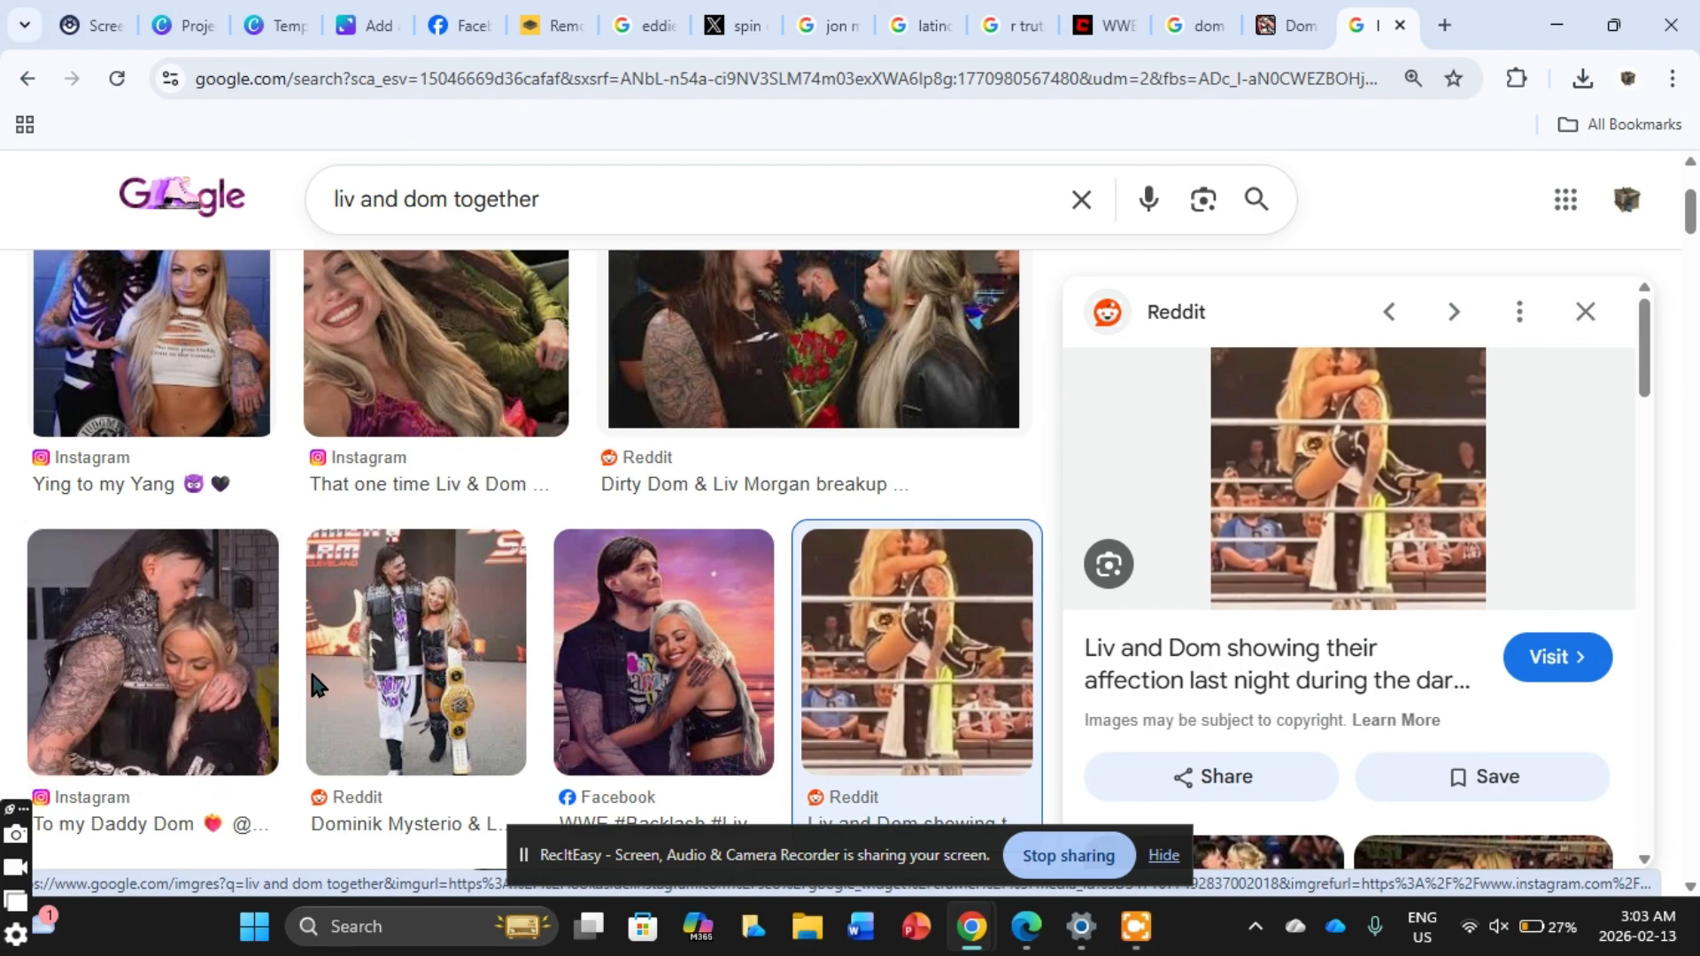
right_click(1347, 379)
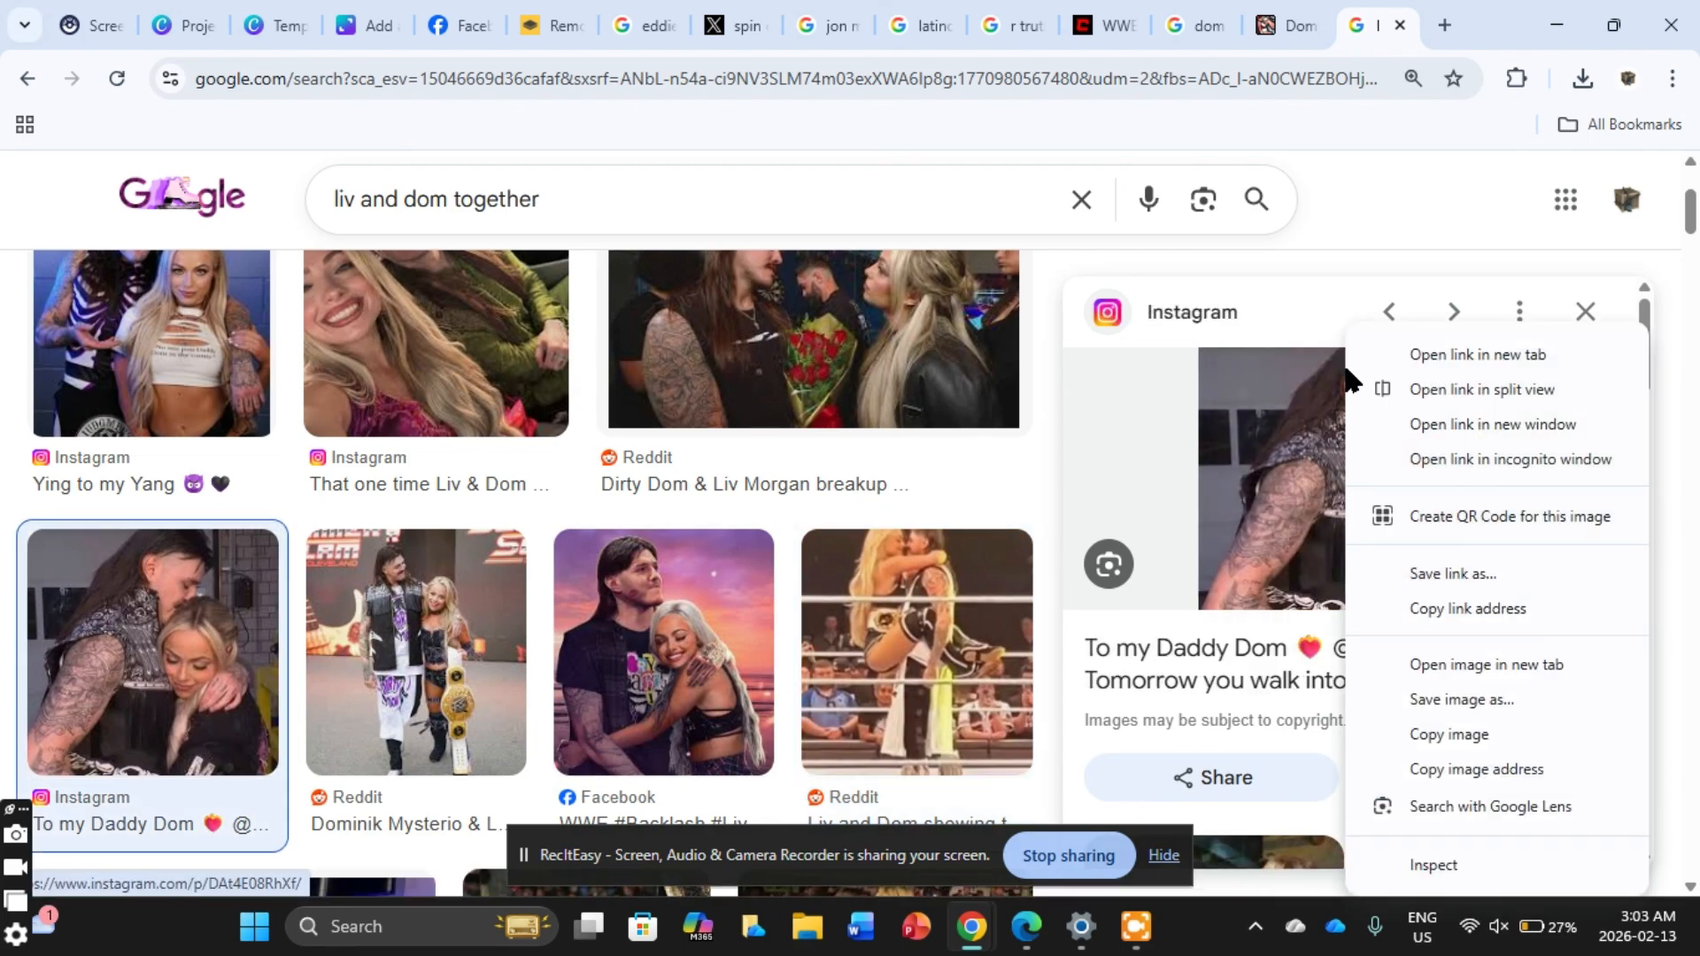
left_click(1450, 734)
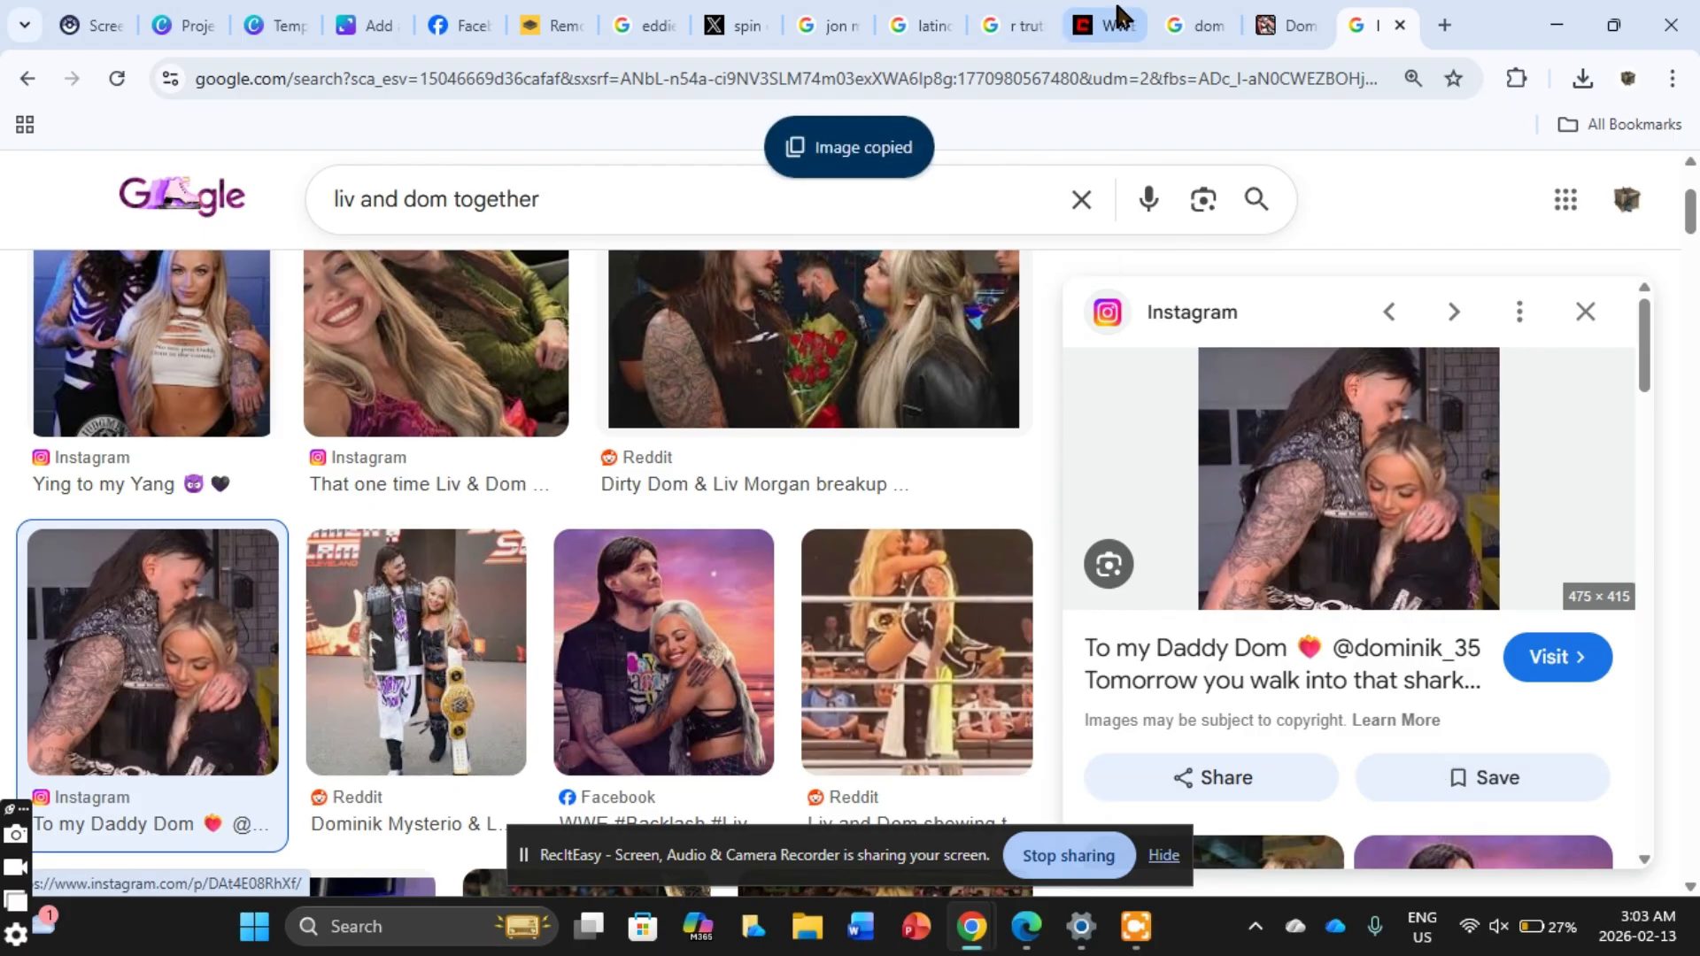
Step: Try the copied hugging picture with its background in the upper purple box of the Canva design and delete it
left_click(359, 20)
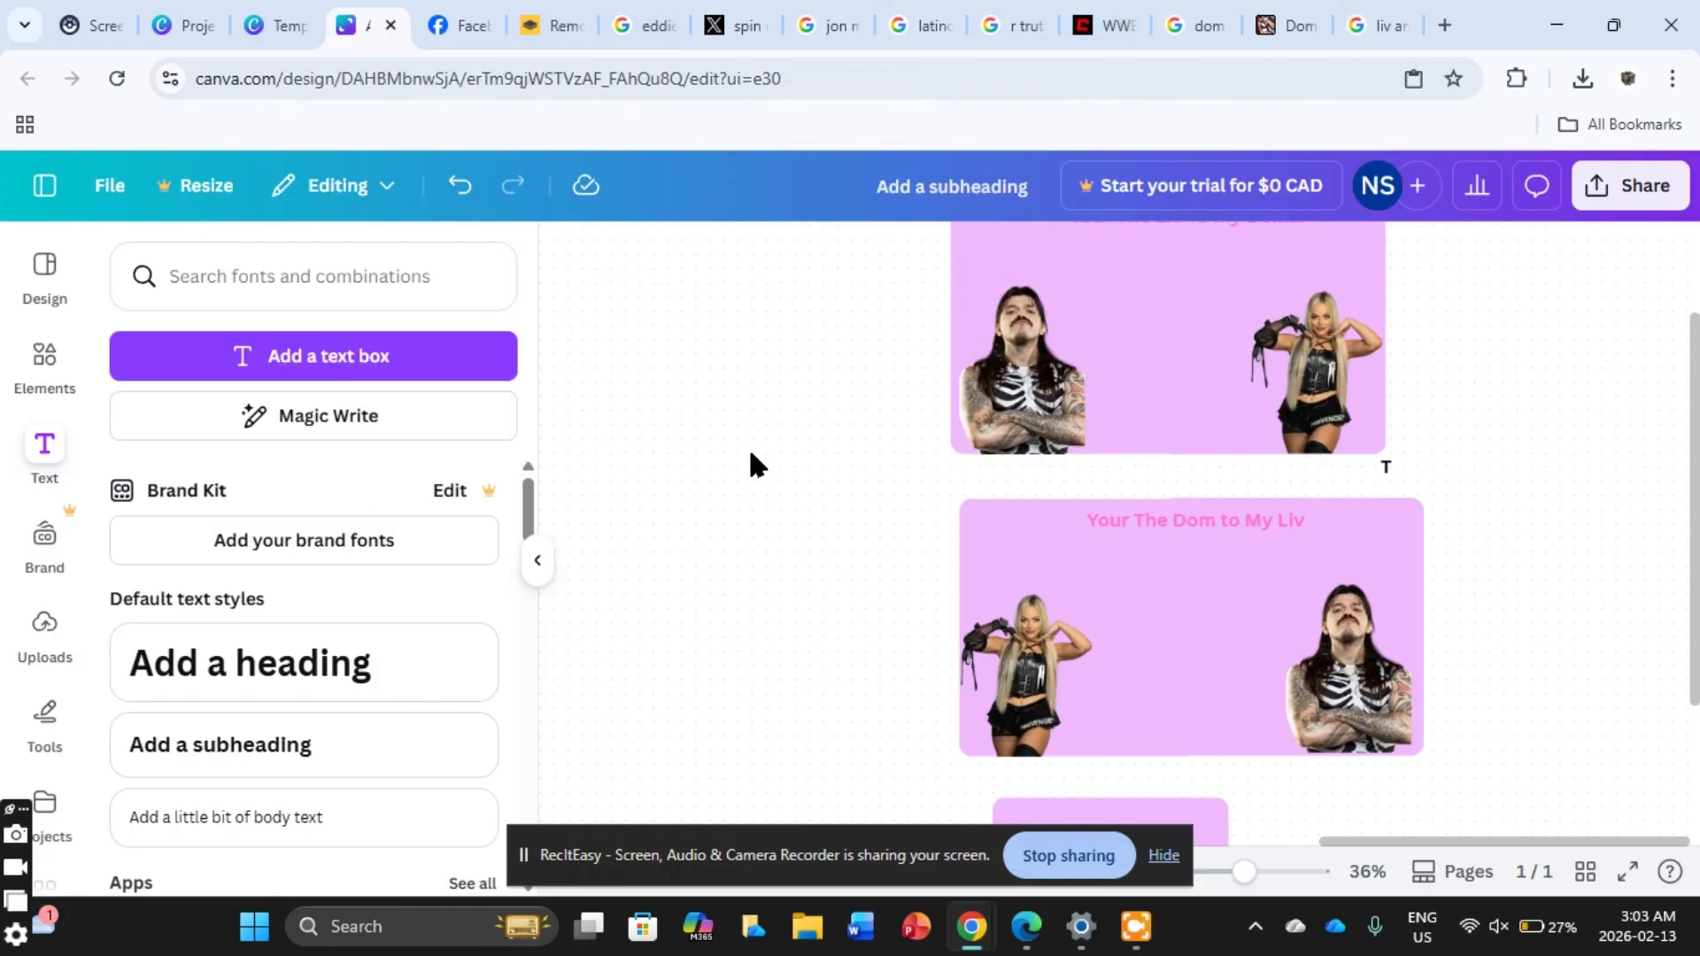
key("ctrl+v")
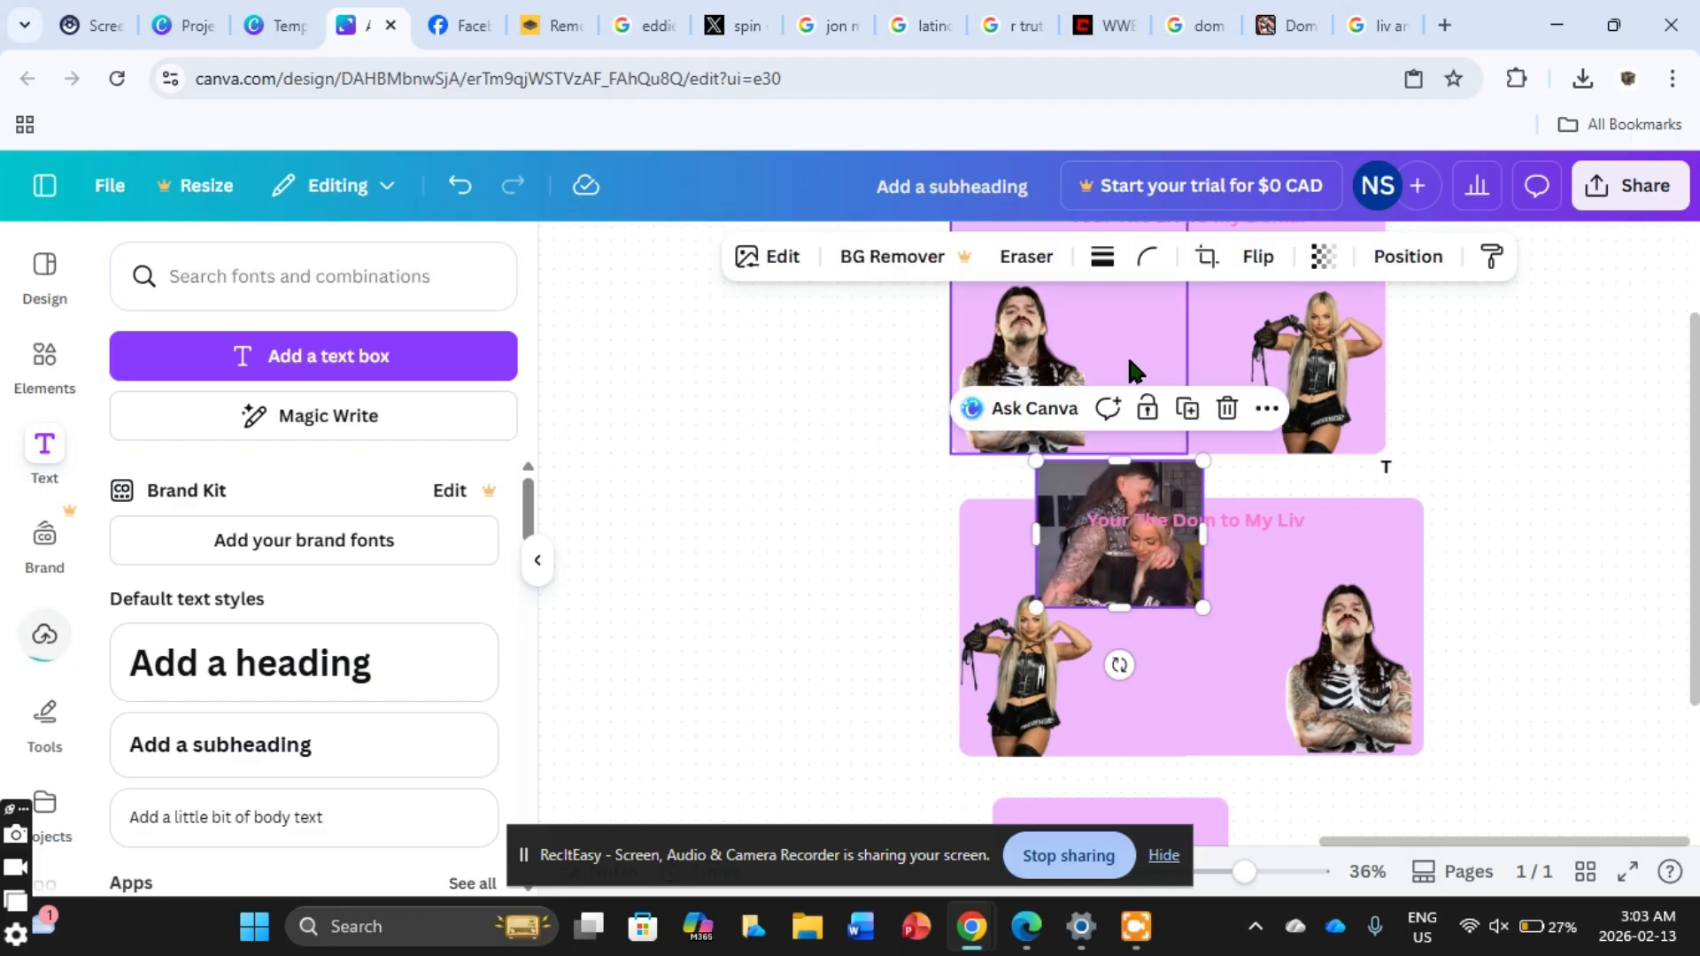
left_click_drag(1086, 489, 1153, 341)
key("Delete")
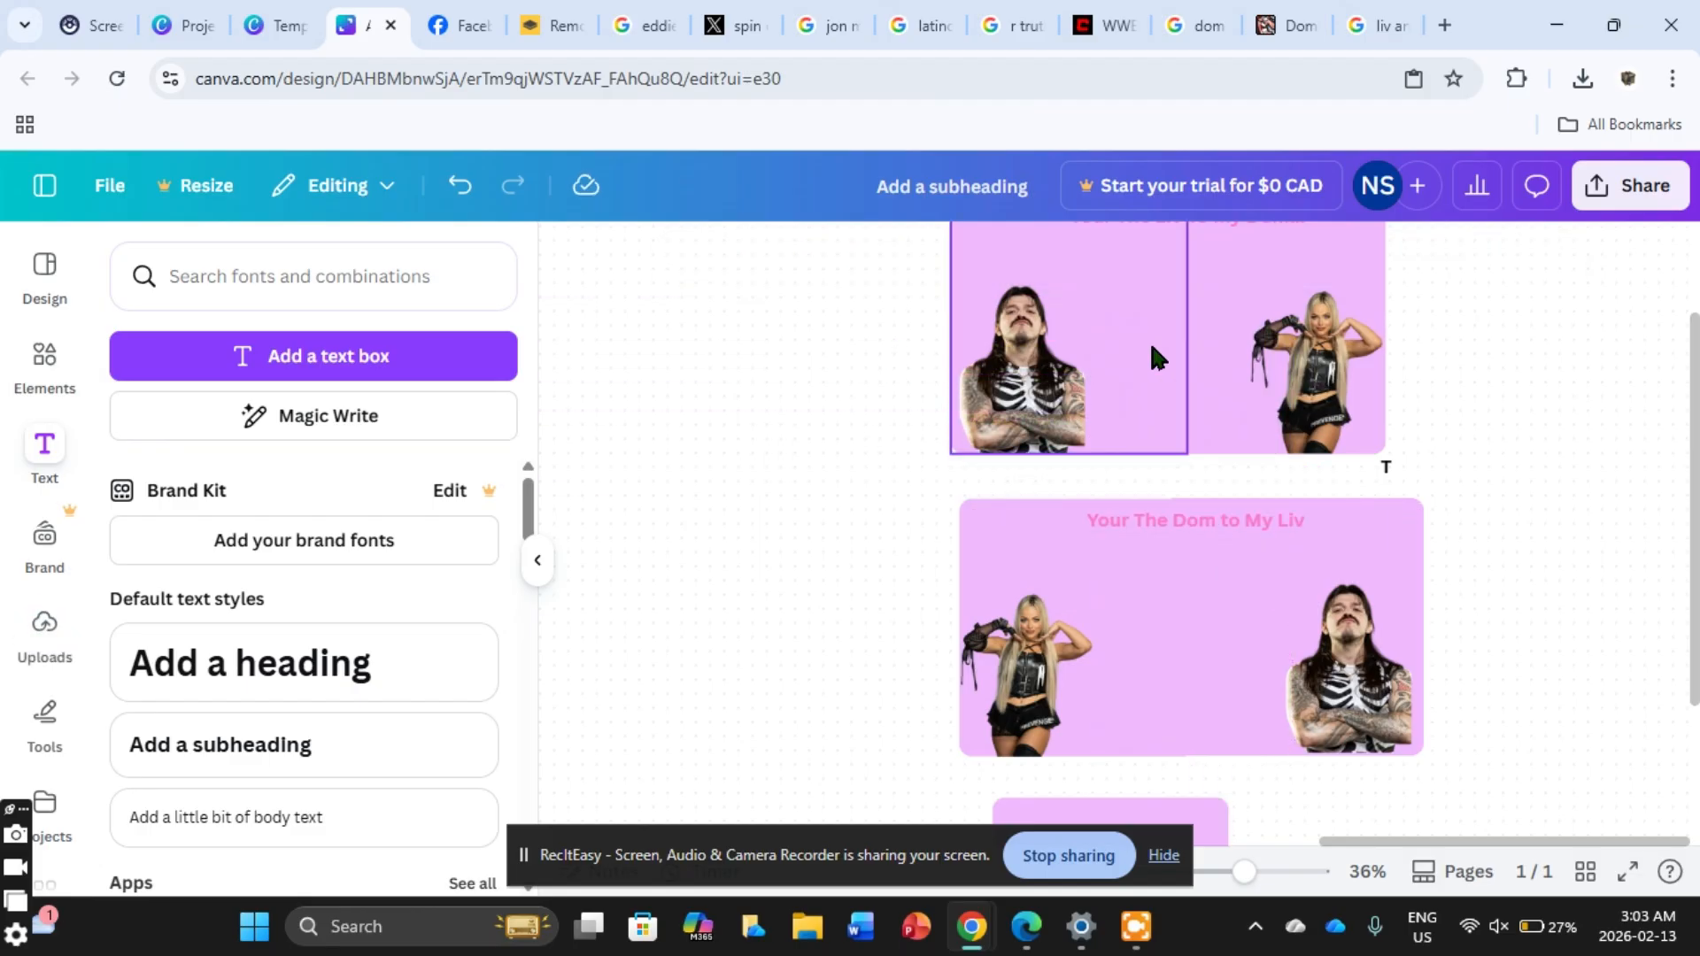
Step: Save the hugging picture from the Google image results to the Downloads folder as images.jpg
left_click(540, 26)
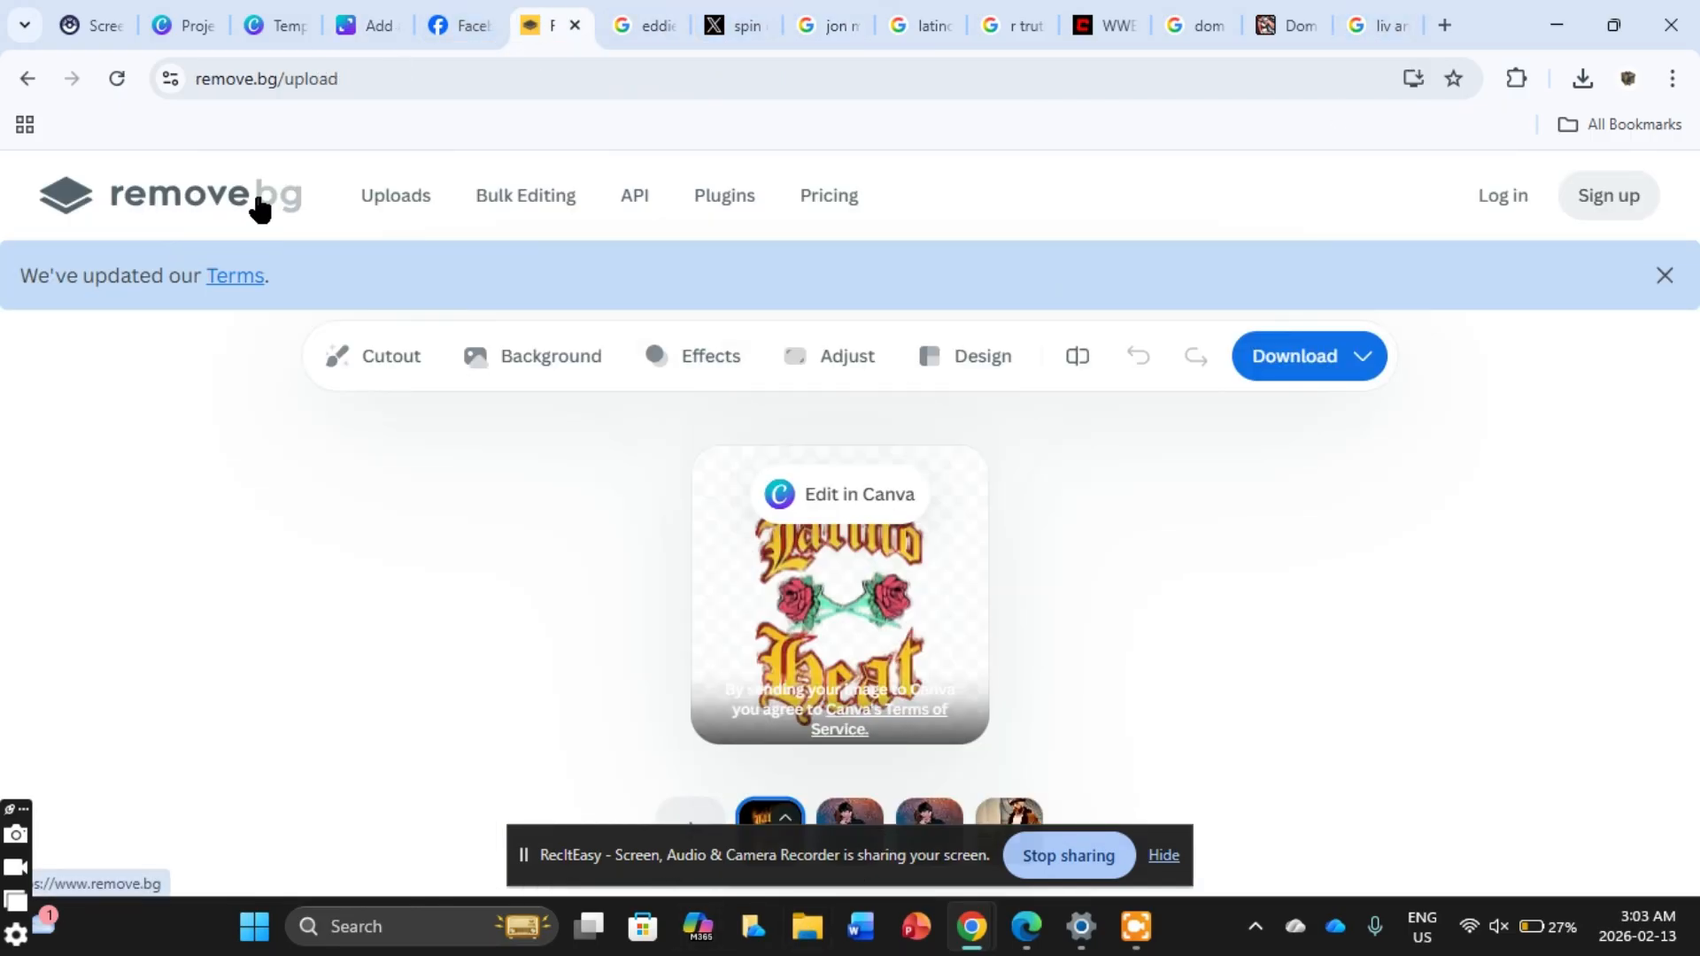
left_click(1381, 25)
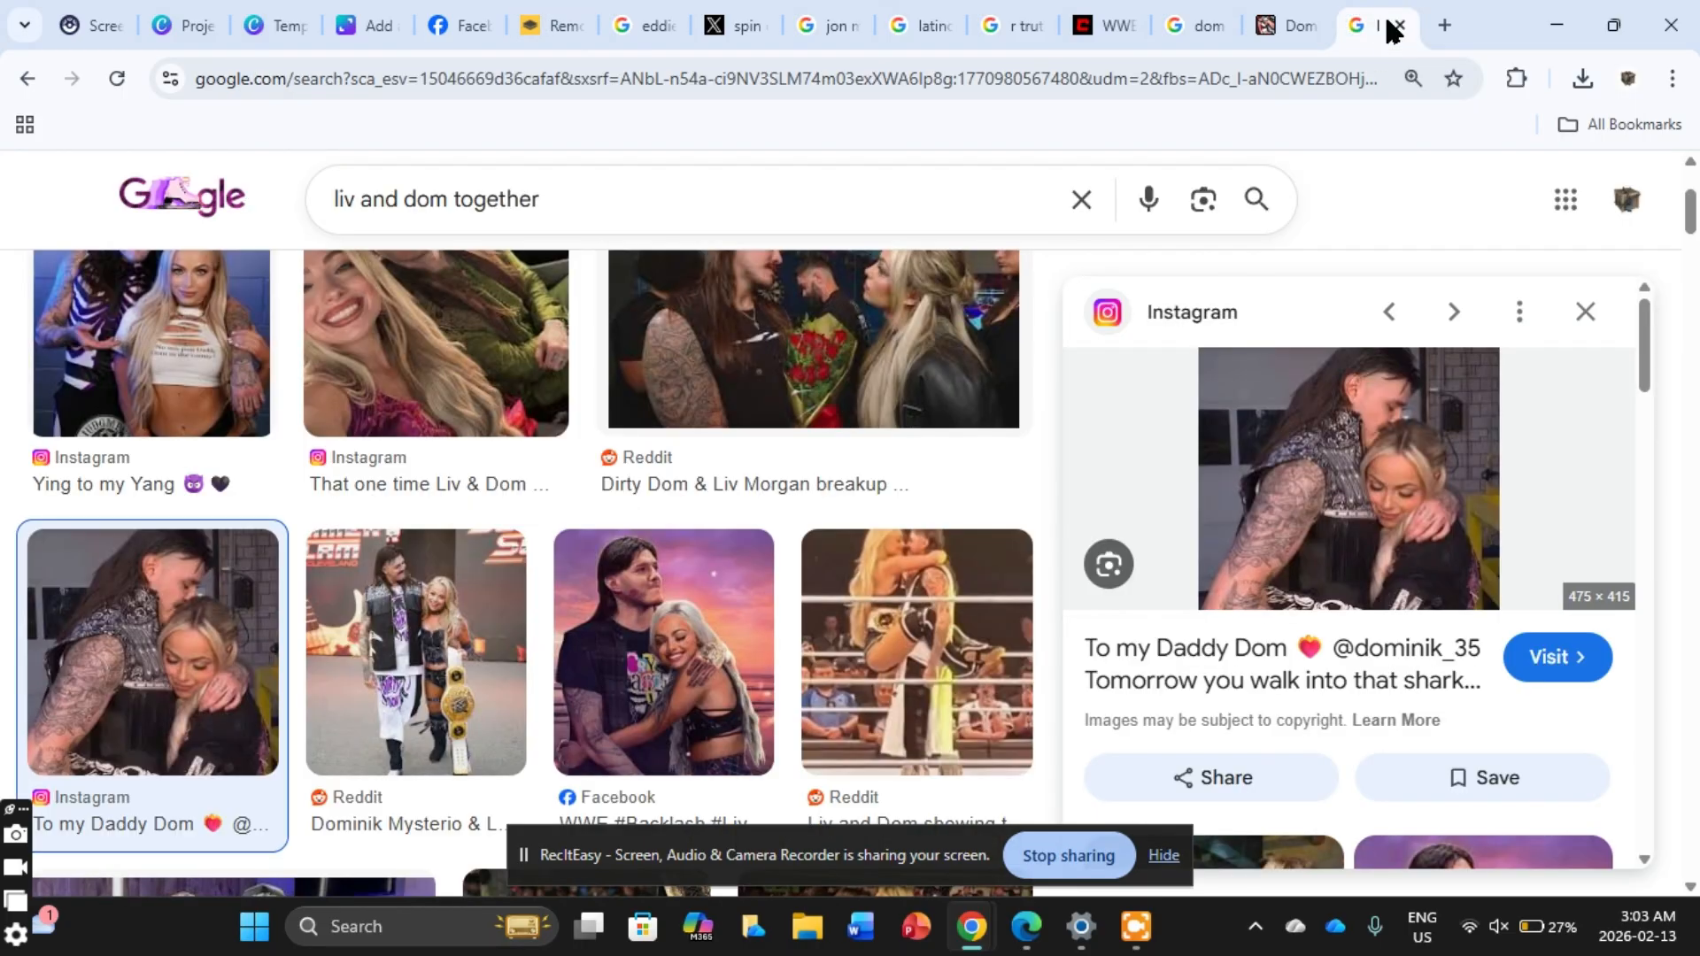
right_click(1320, 563)
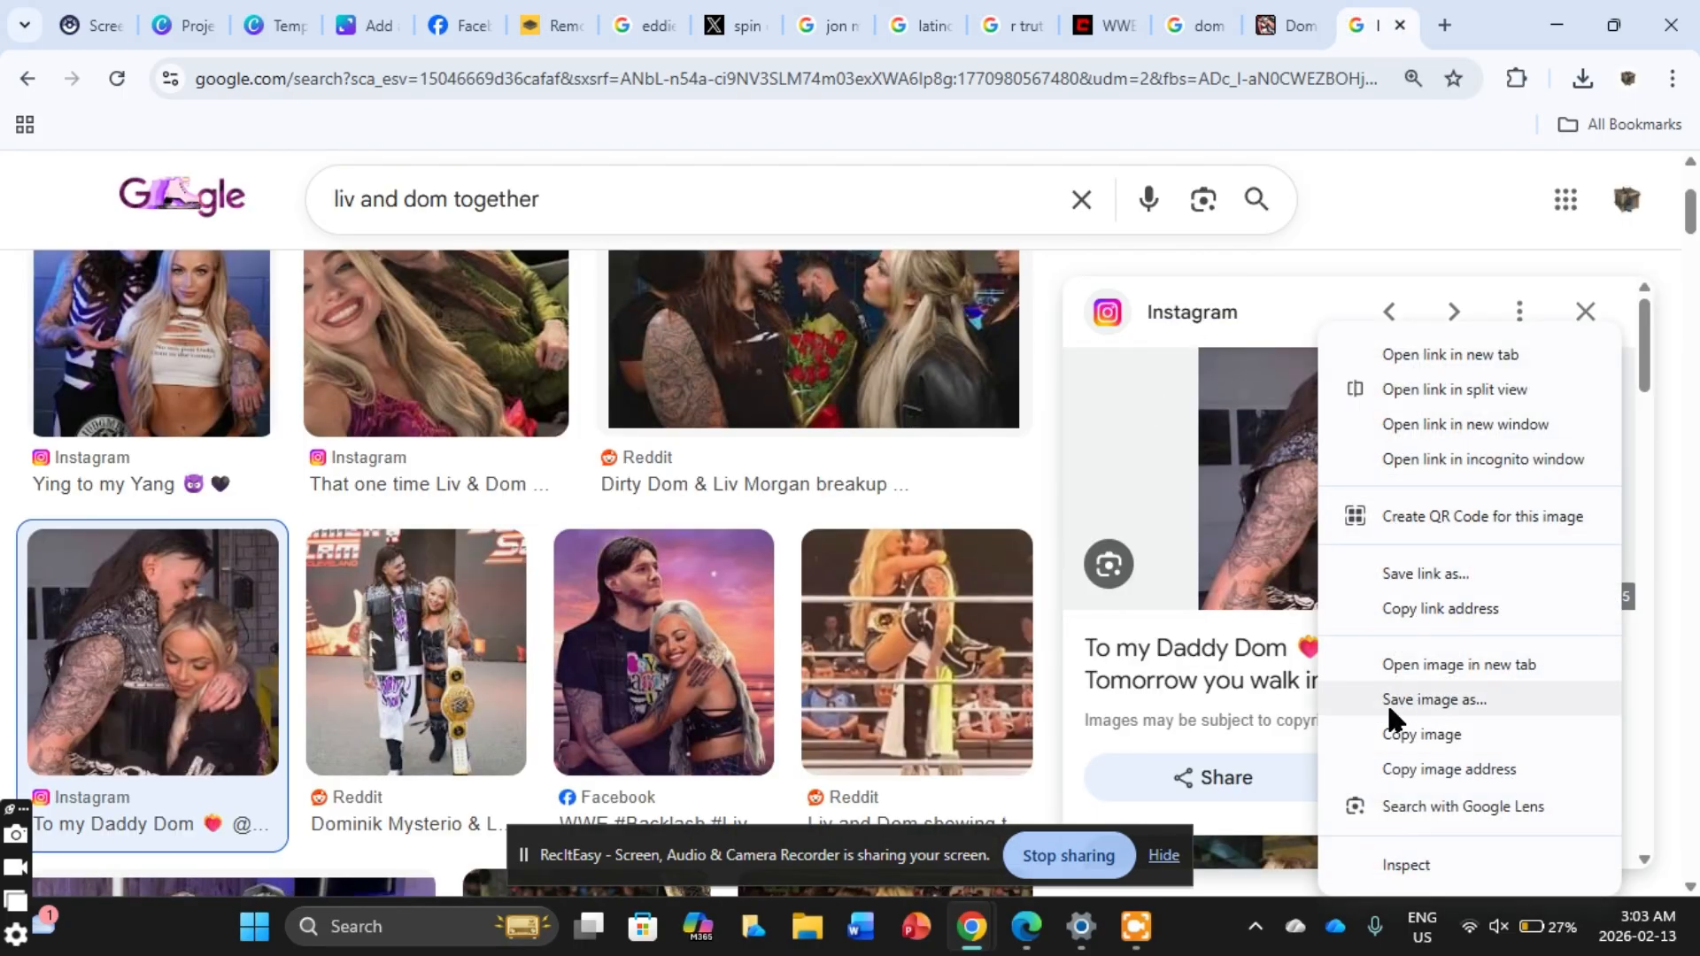
left_click(1417, 700)
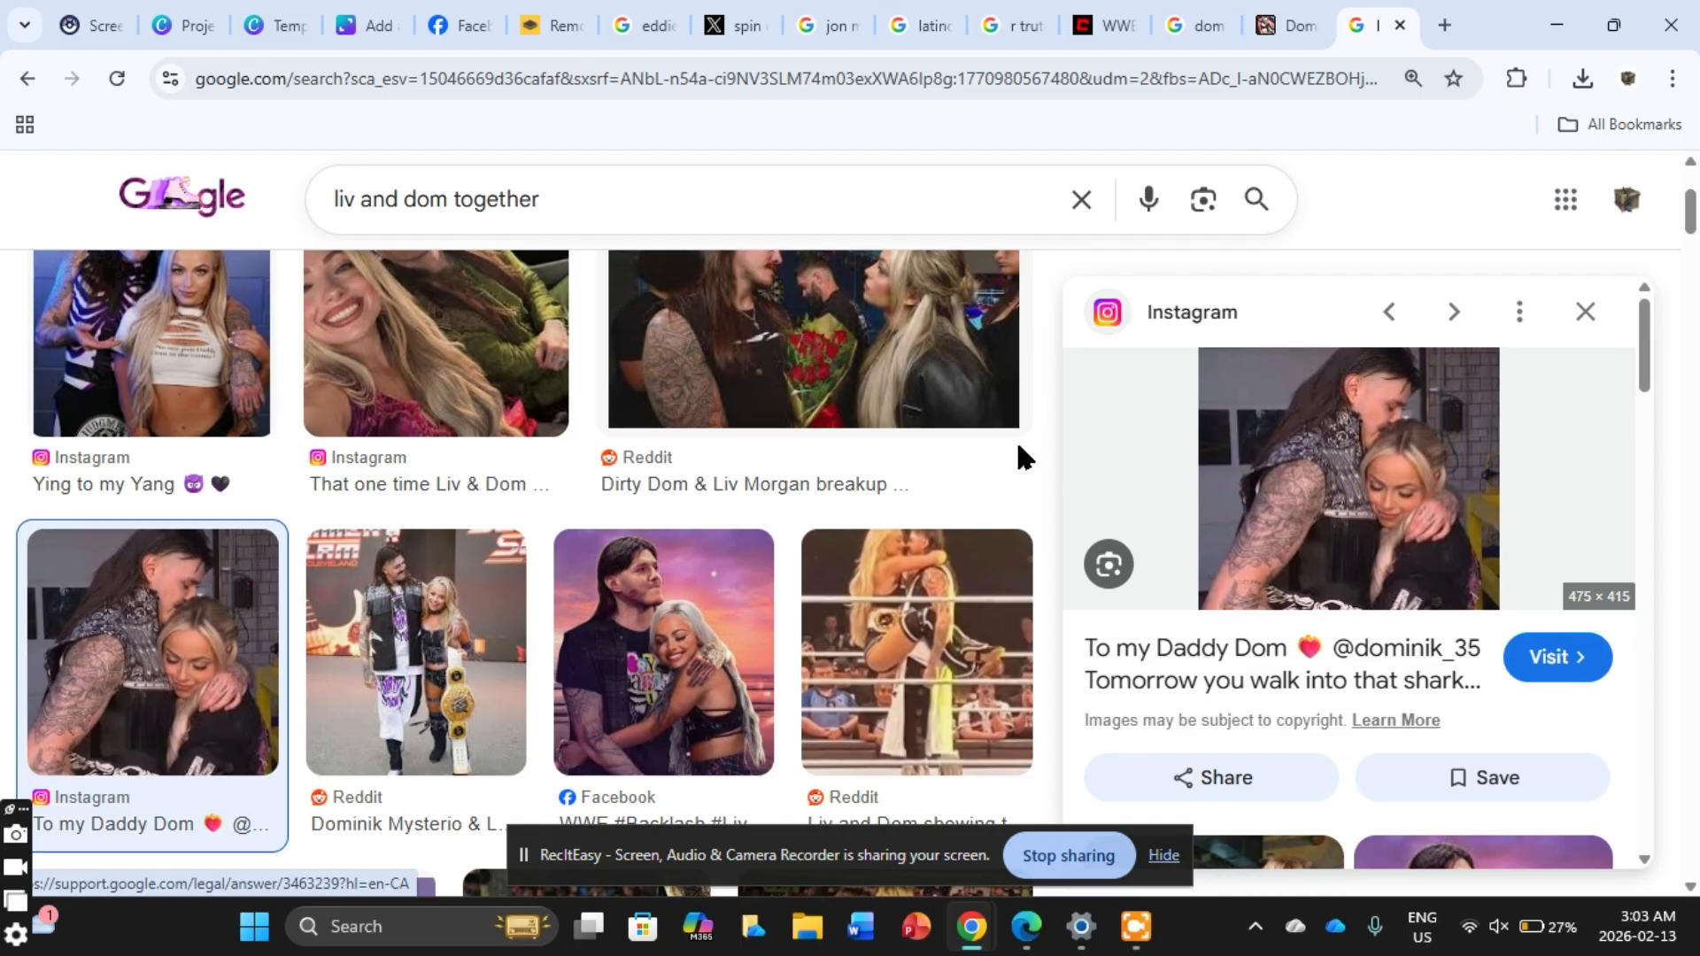
left_click(661, 565)
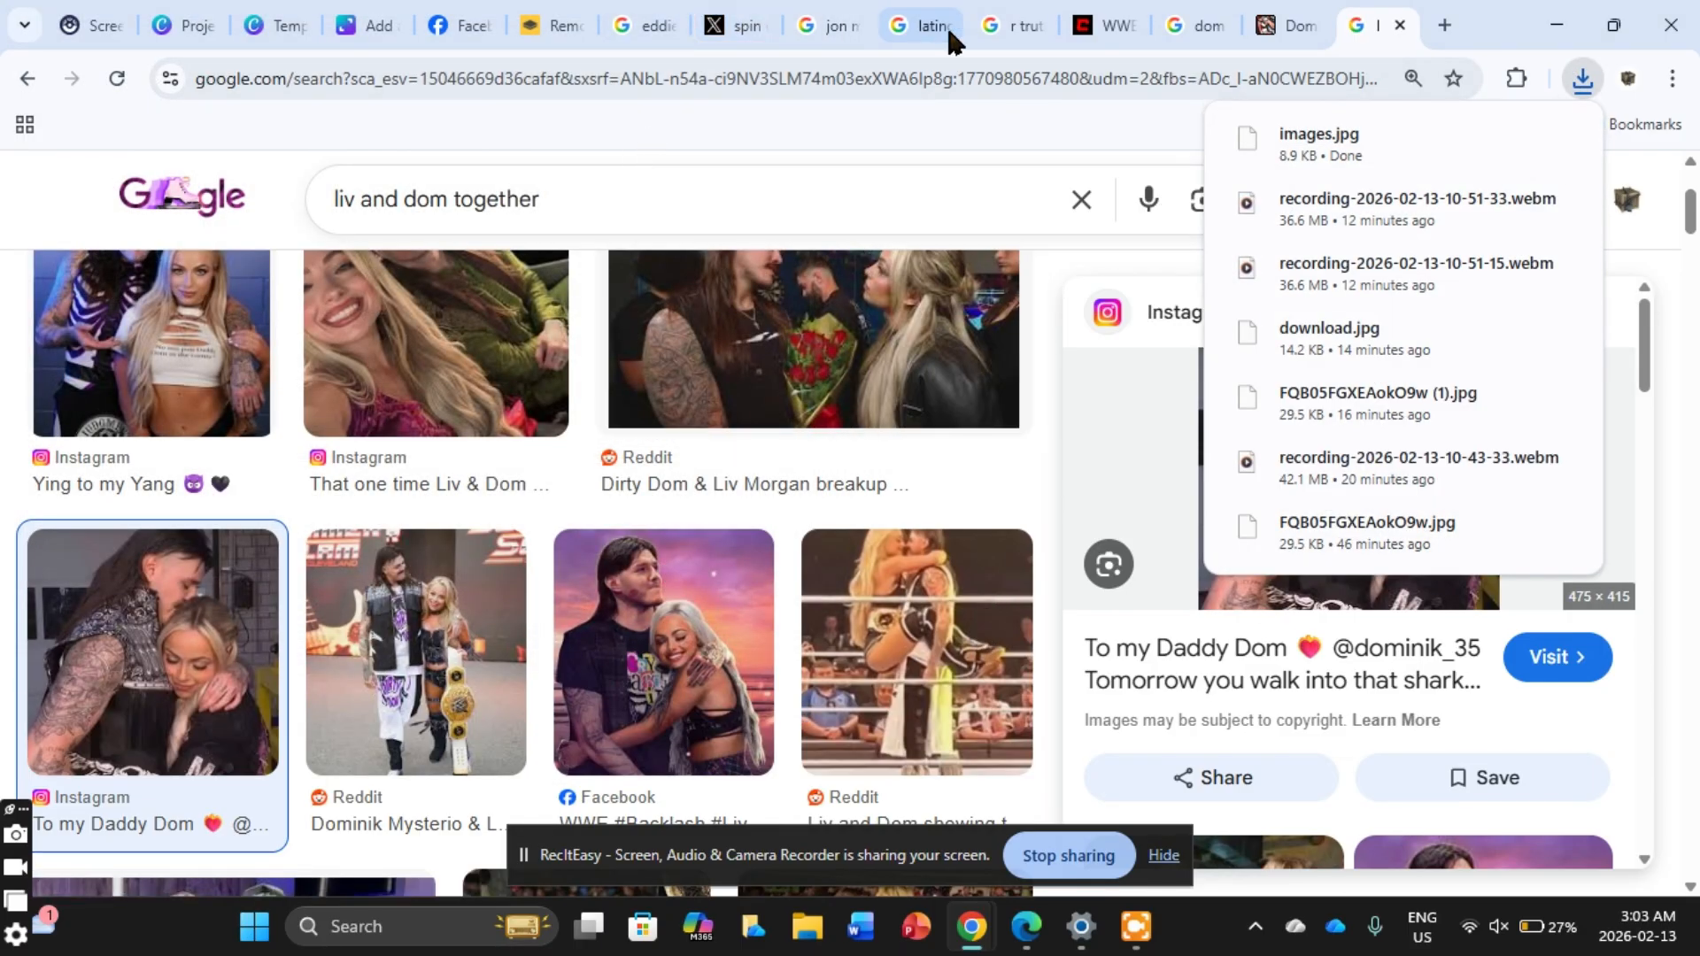
Step: Return to the Canva design, paste the copied picture near the "Your The Liv To my Dom..." box and delete it
left_click(168, 26)
left_click(361, 27)
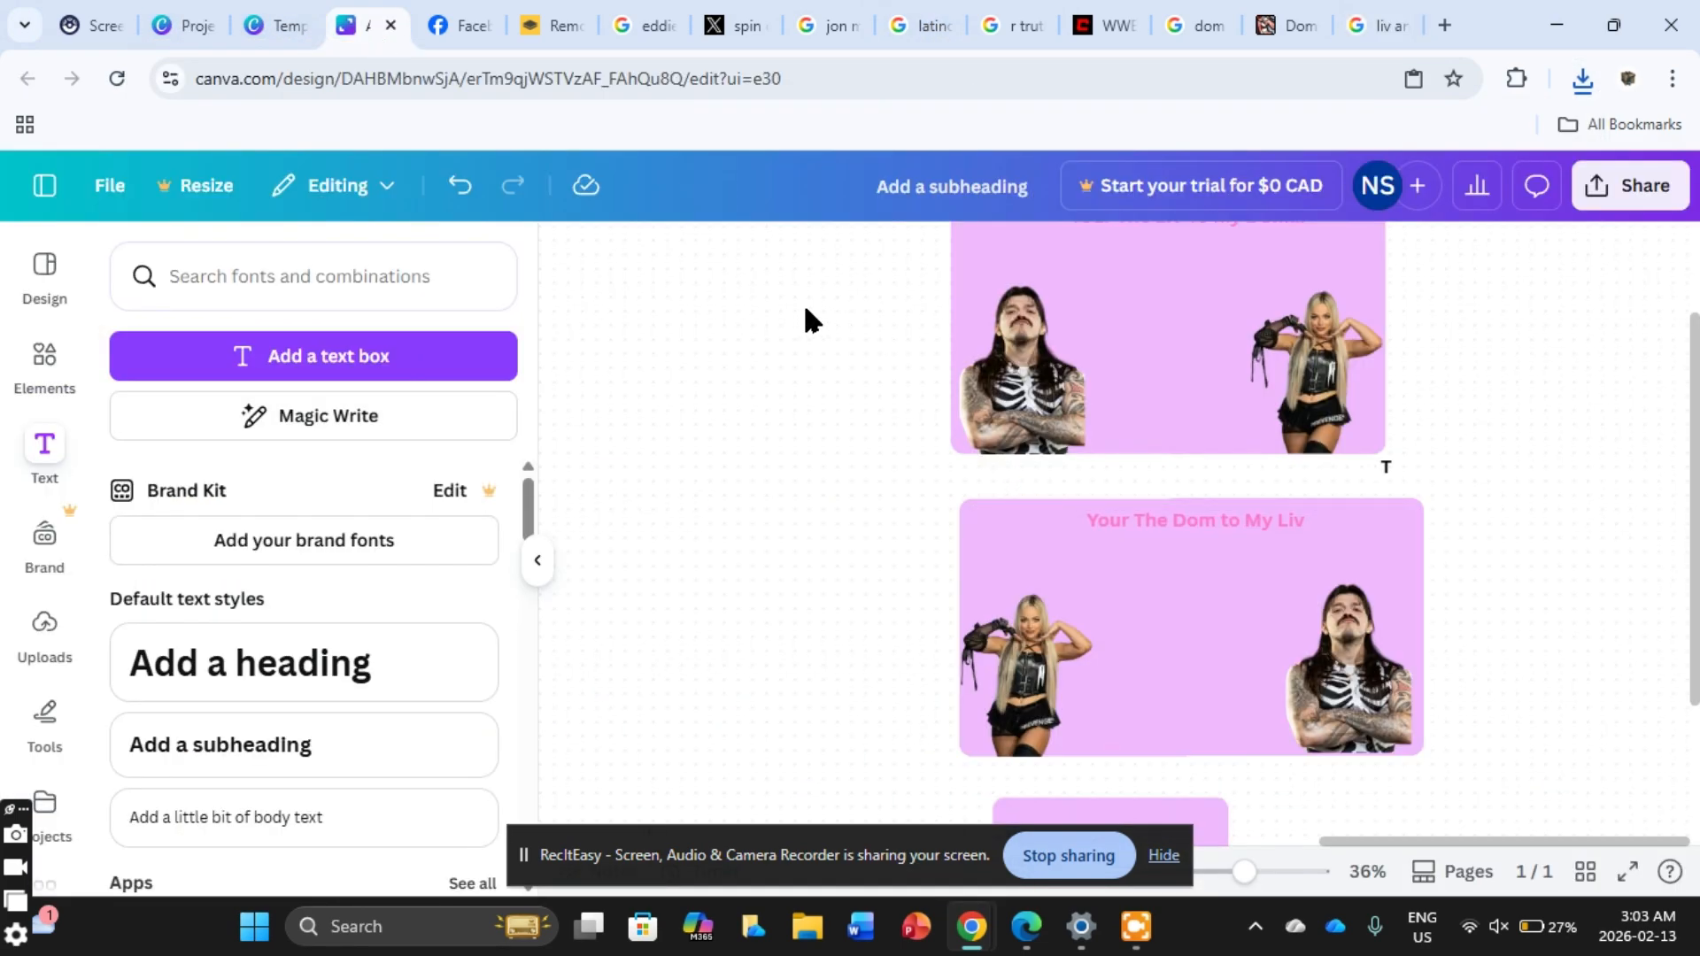
left_click_drag(1697, 416, 1695, 335)
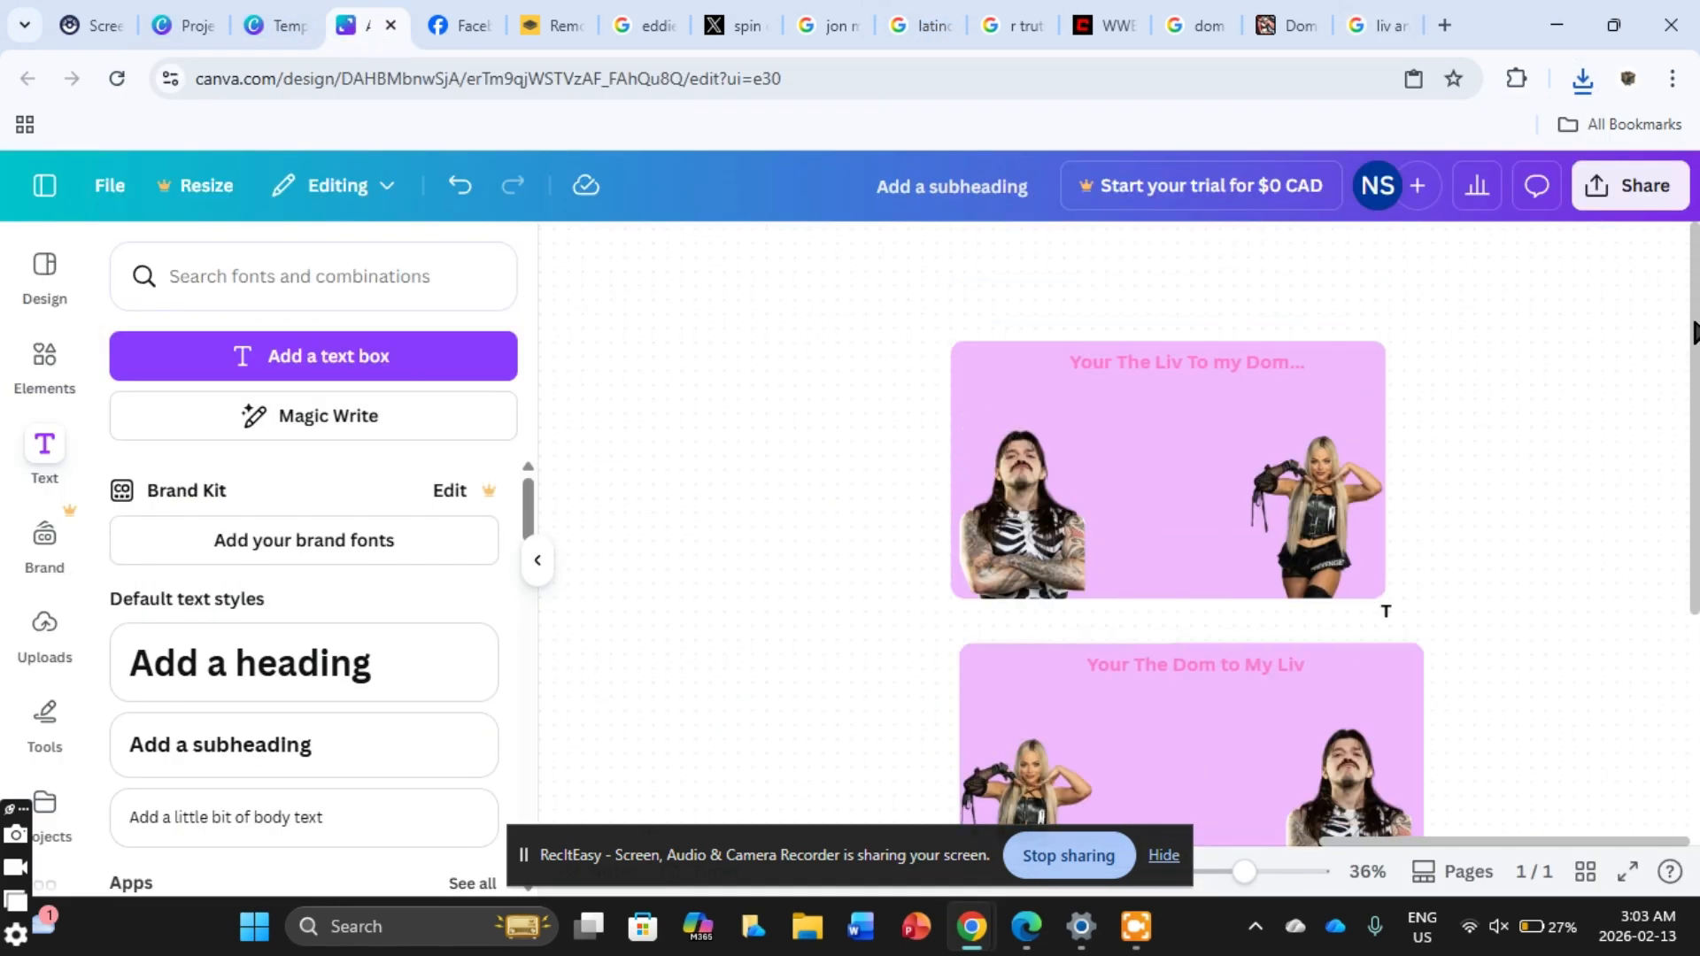
right_click(1516, 479)
left_click(1290, 509)
key("Delete")
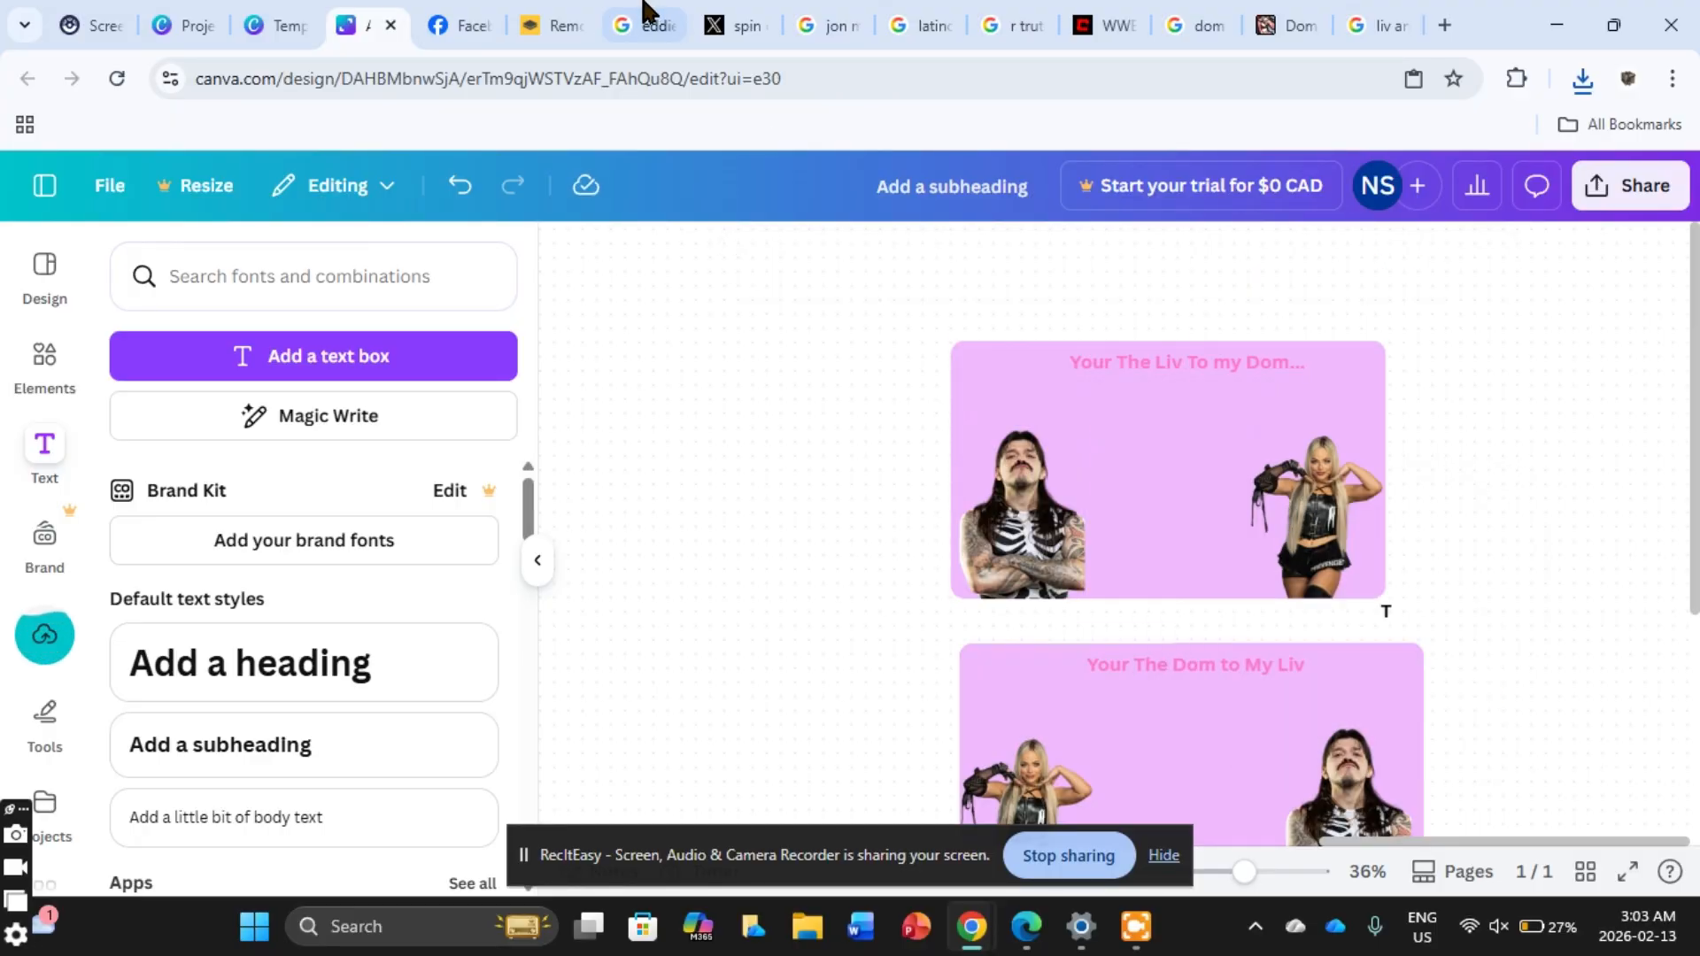
Step: Switch to remove.bg, upload the newly saved hugging picture from Downloads and copy its background-free version
left_click(557, 32)
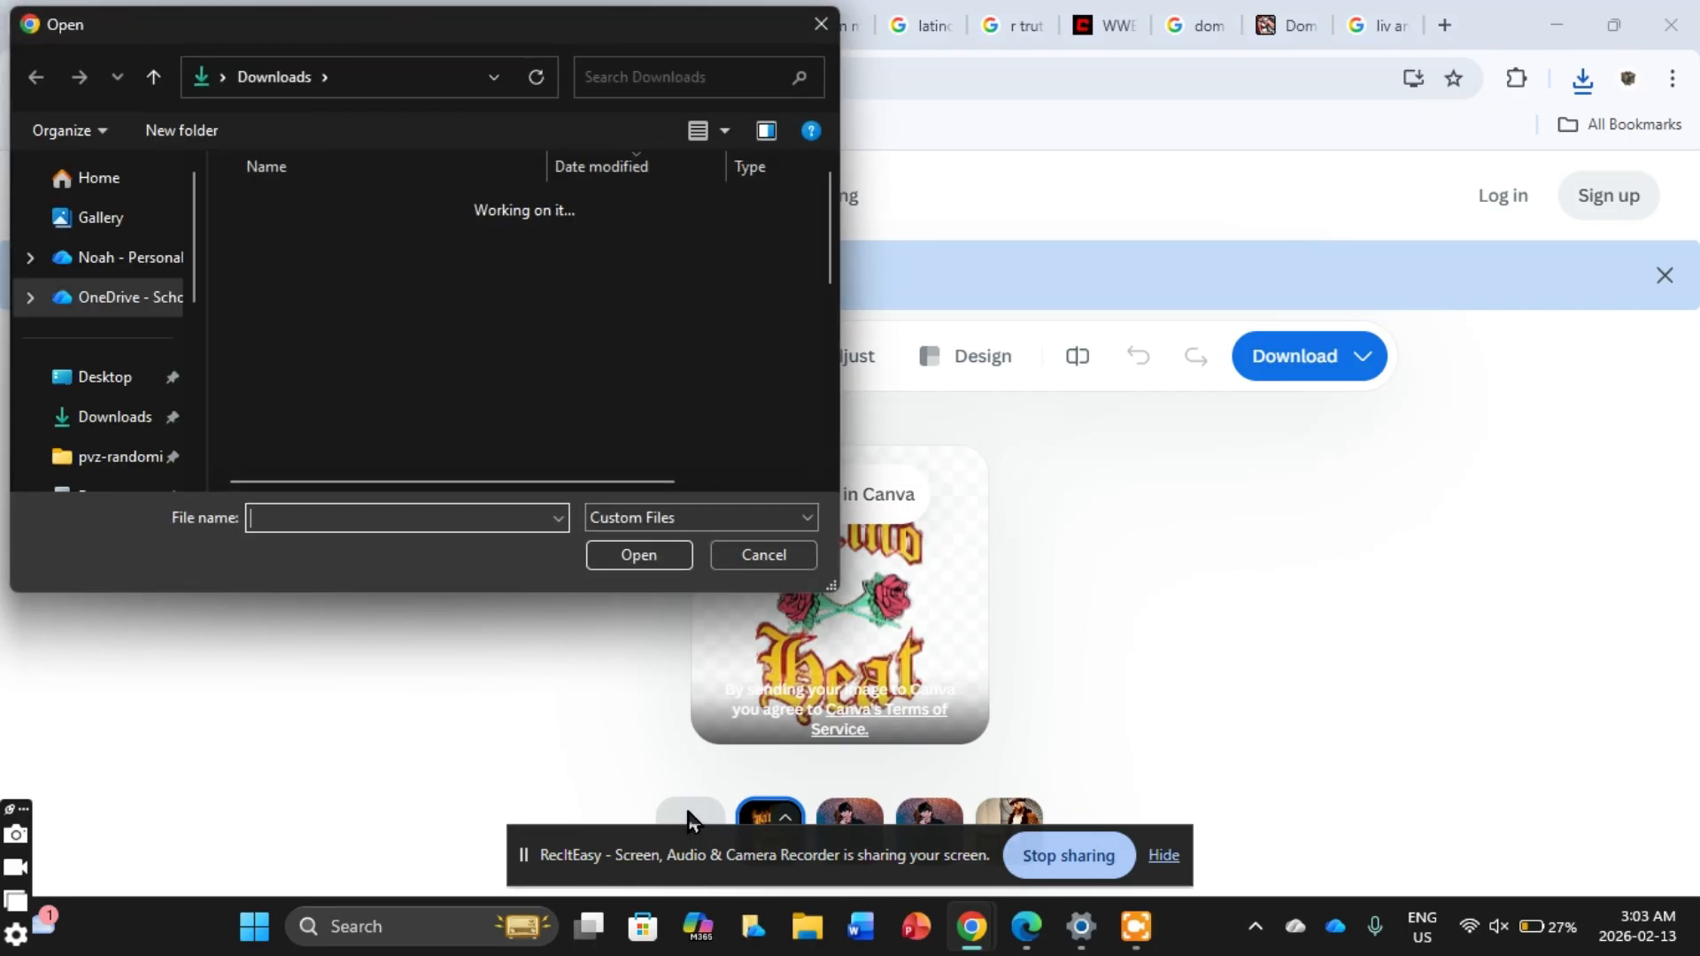
left_click(379, 255)
left_click(620, 550)
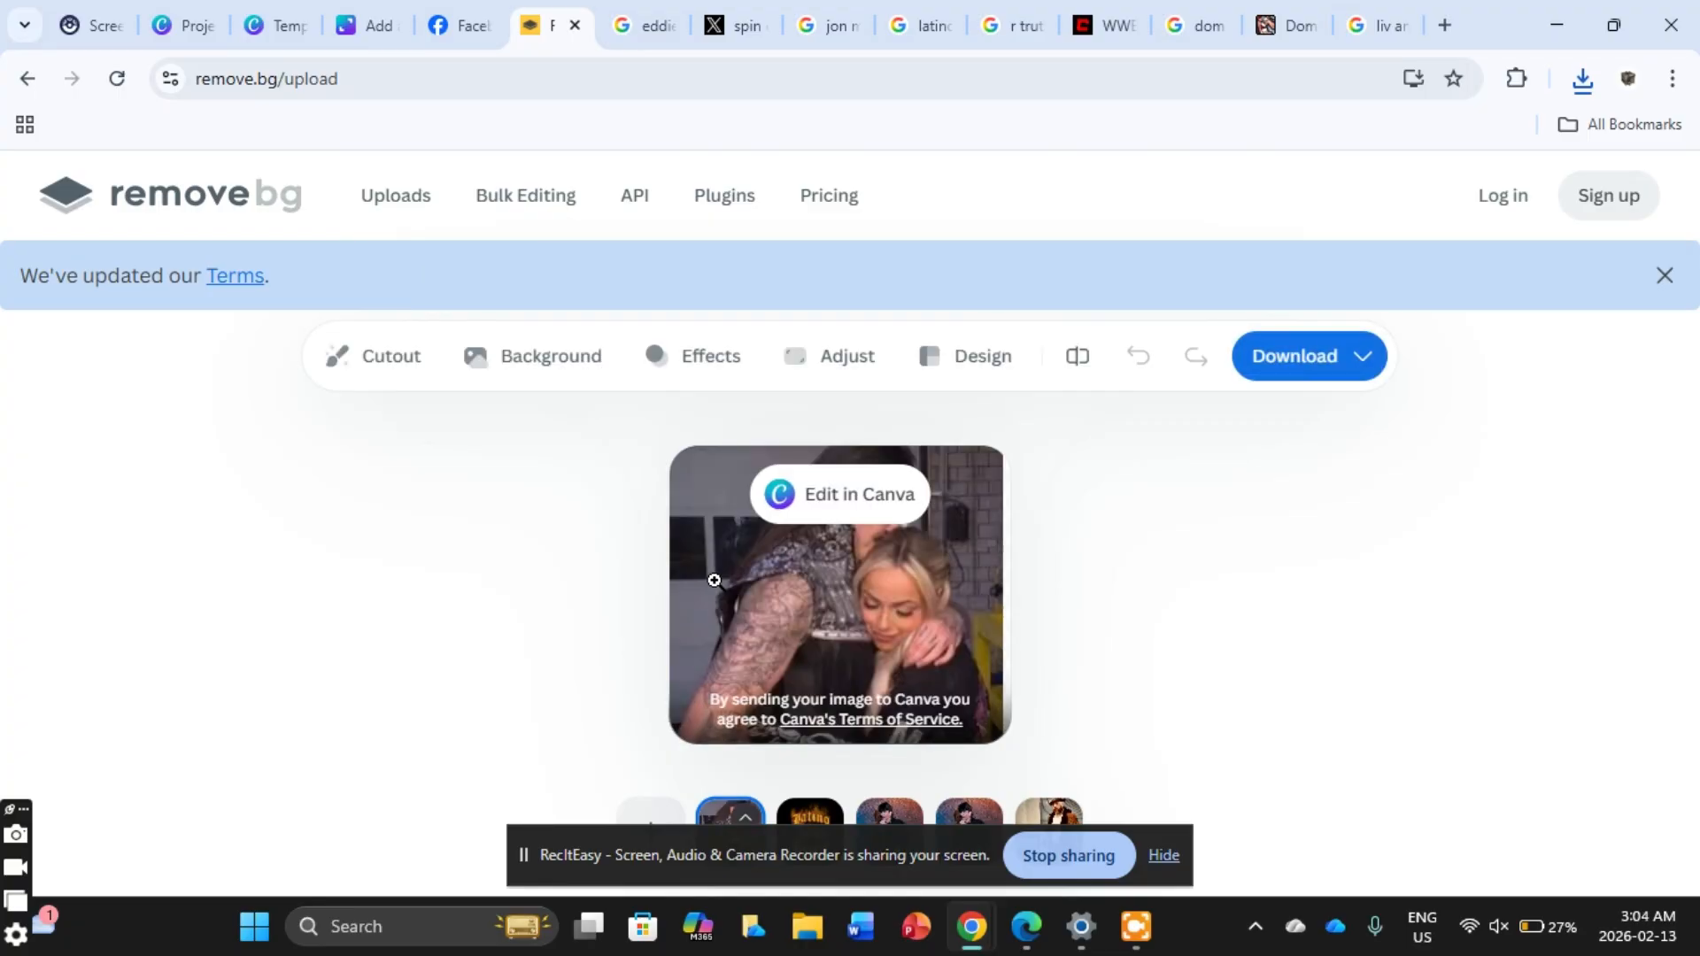
right_click(919, 575)
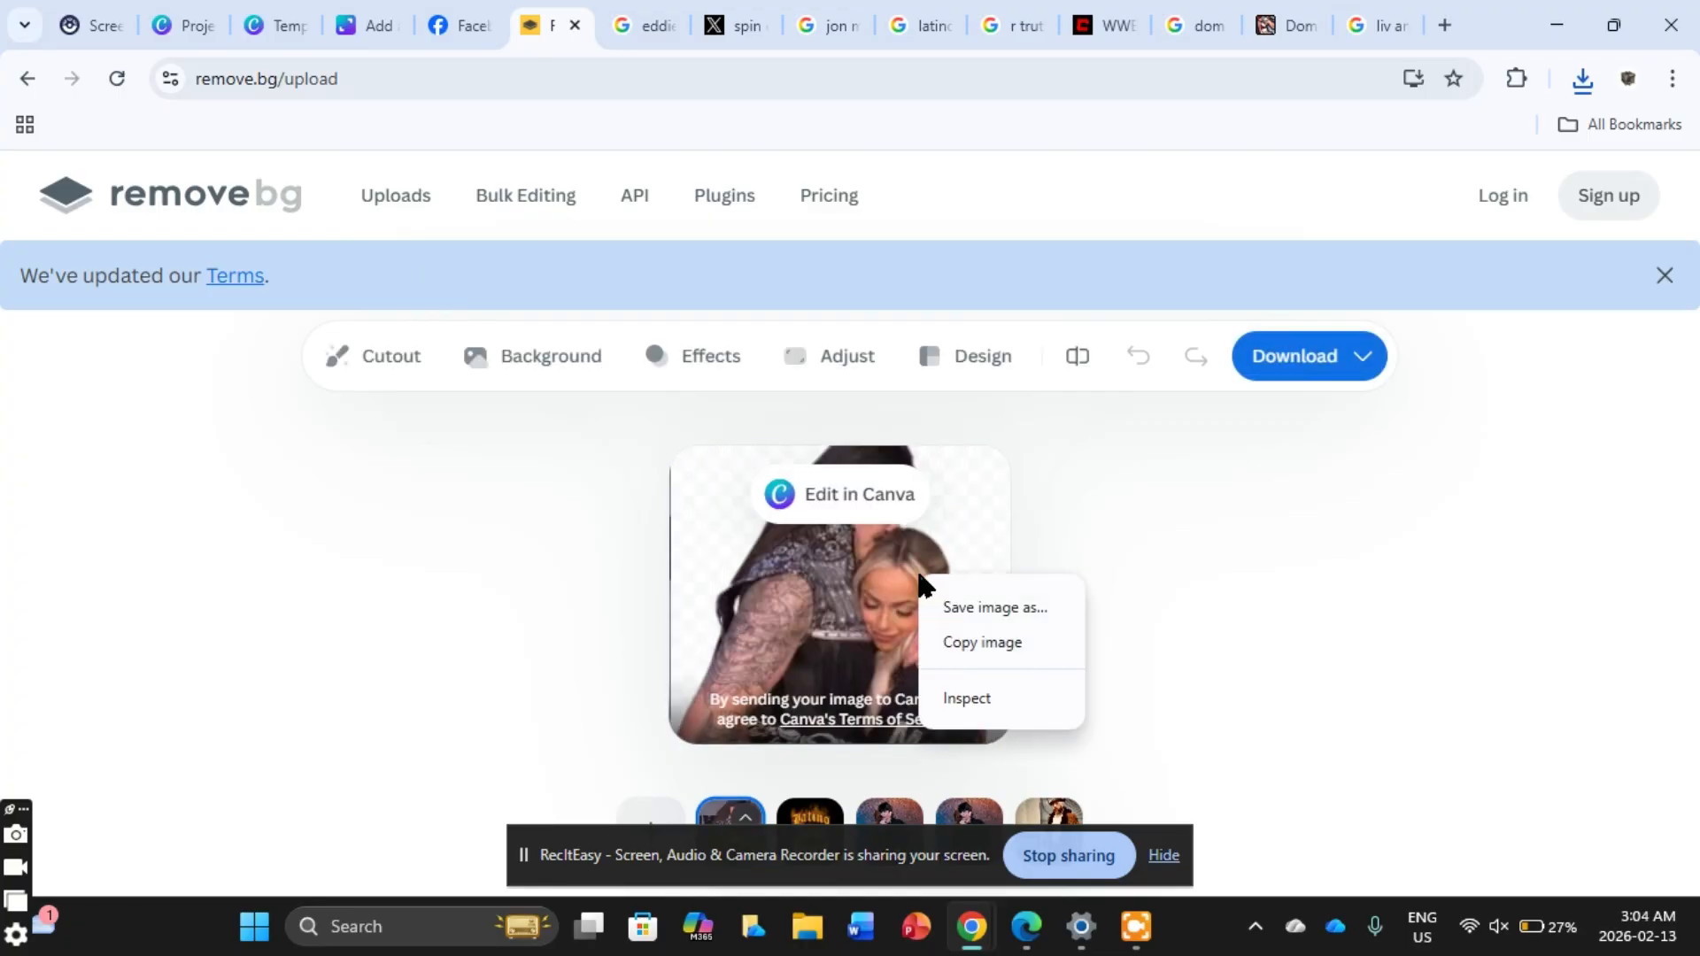
left_click(987, 643)
Step: Switch to the Canva design, paste the hugging cutout and move it just right of the upper purple box
left_click(360, 24)
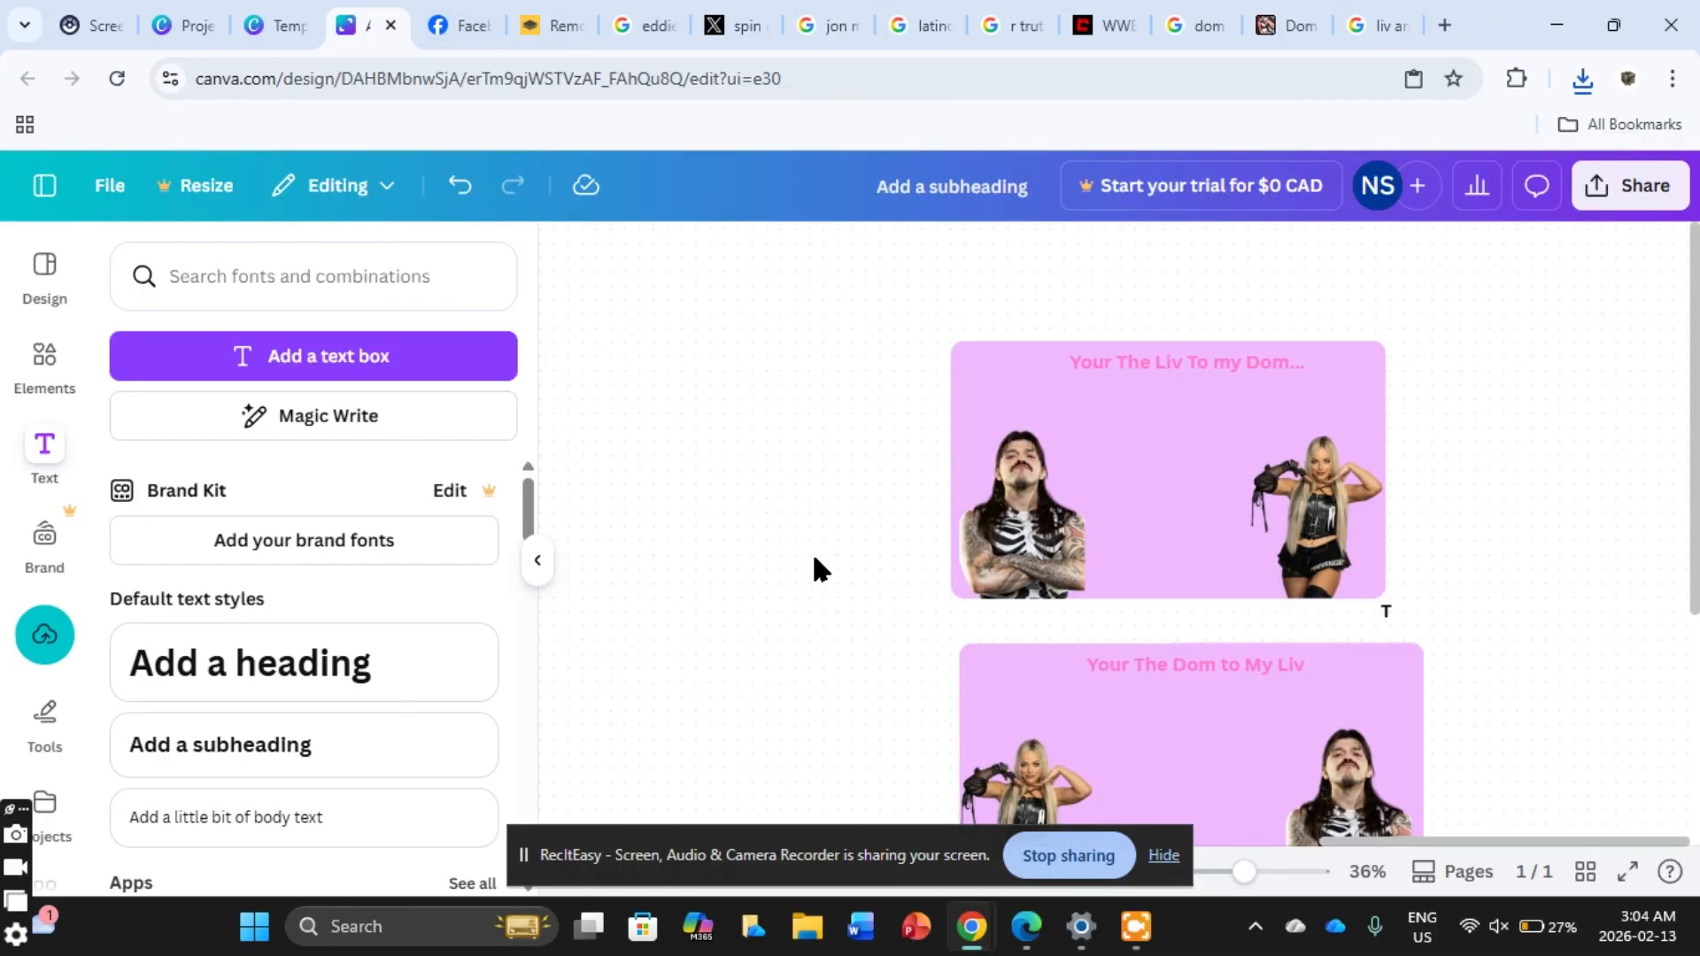
right_click(811, 550)
left_click(899, 590)
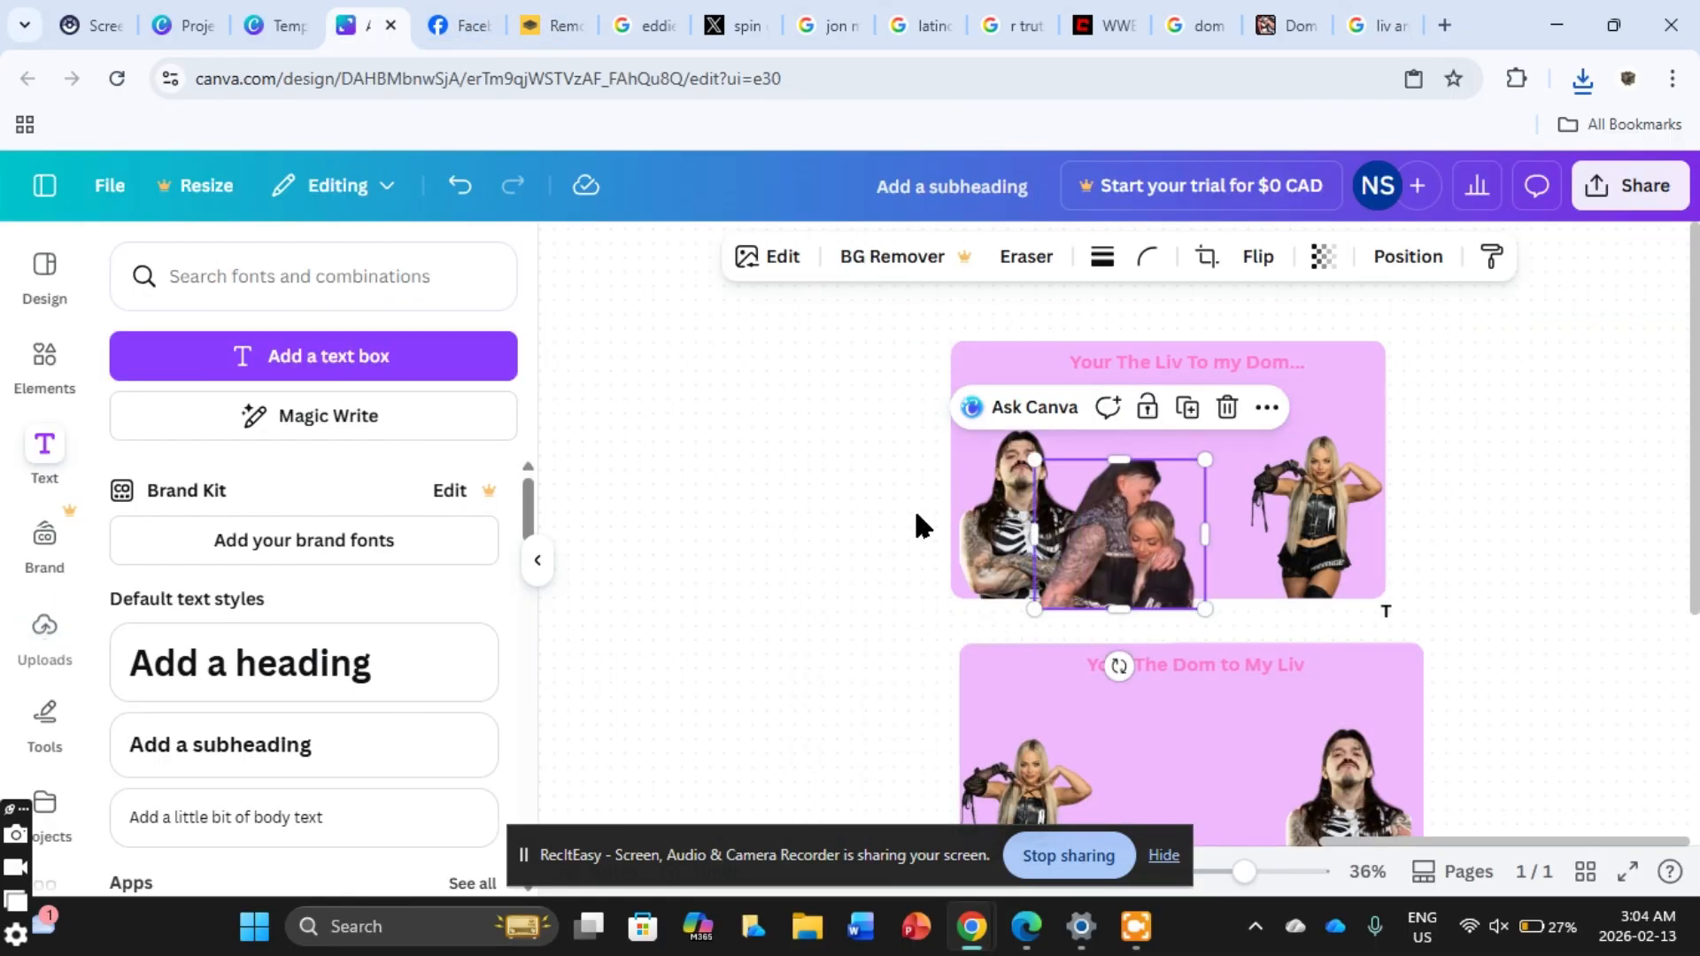
left_click_drag(1114, 514, 1489, 469)
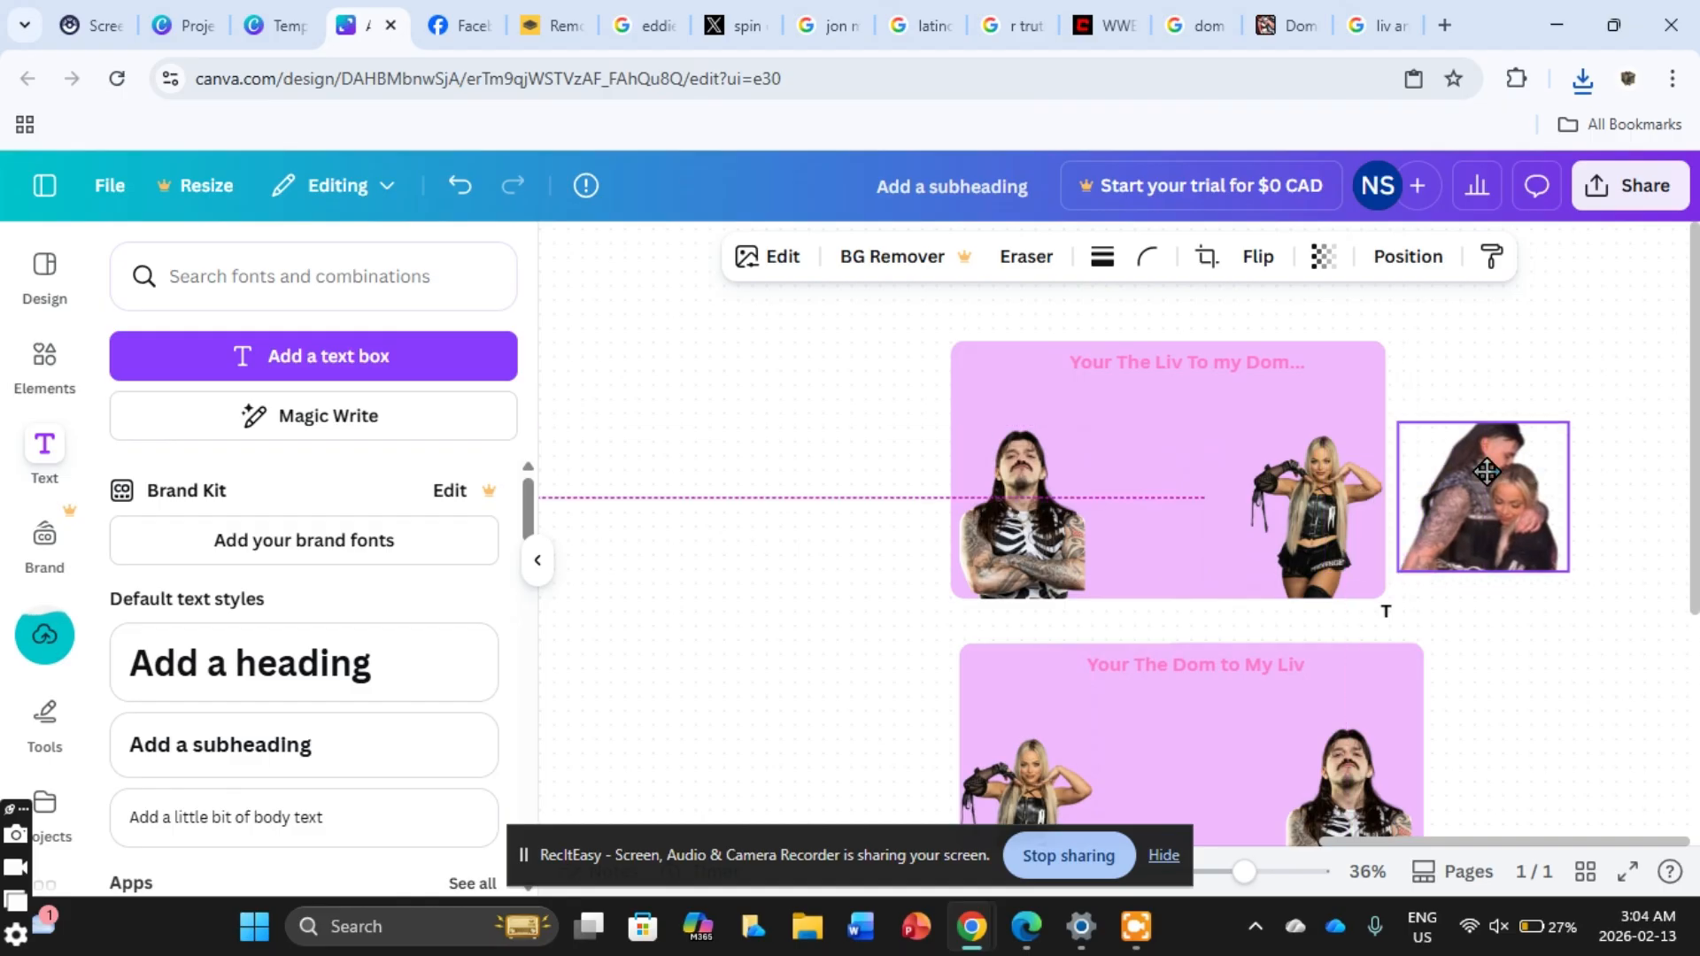
Step: Enlarge the "Your The Liv To my Dom..." box together with its contents and place the hugging cutout between the two figures
left_click(872, 368)
left_click_drag(872, 358, 1363, 561)
left_click_drag(952, 341, 786, 327)
left_click_drag(1475, 489, 1116, 508)
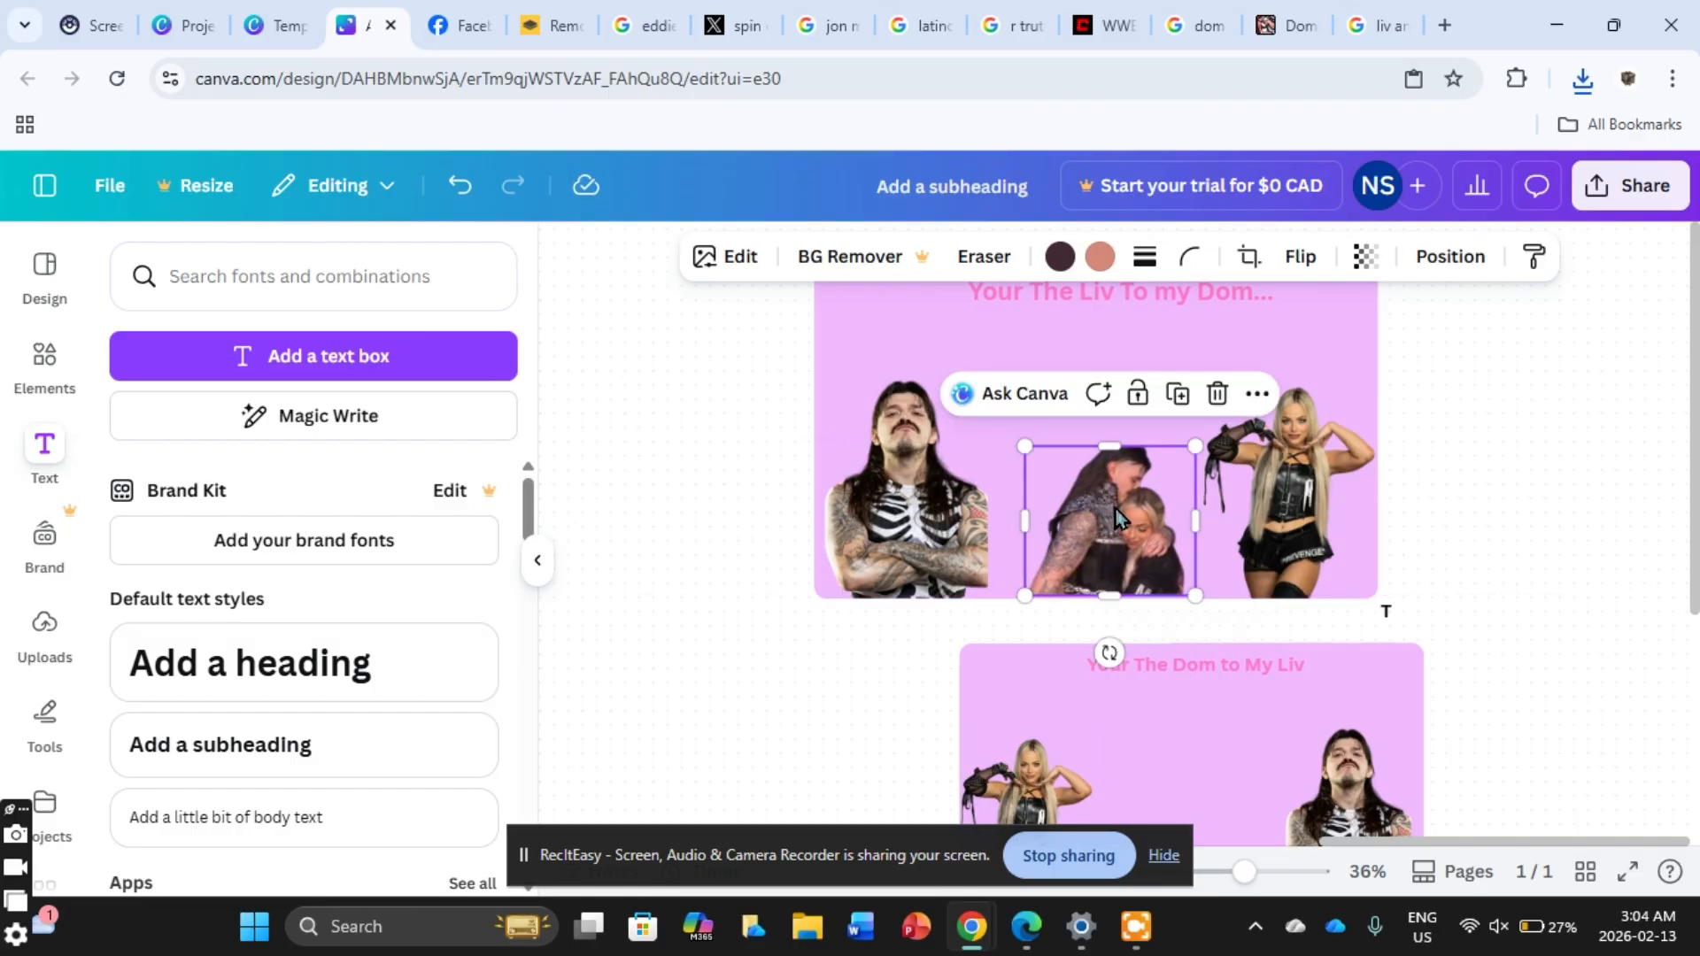
Step: Duplicate the hugging cutout and place the copy between Liv and Dominik in the "Your The Dom to My Liv" box
scroll(1258, 452, "down", 2)
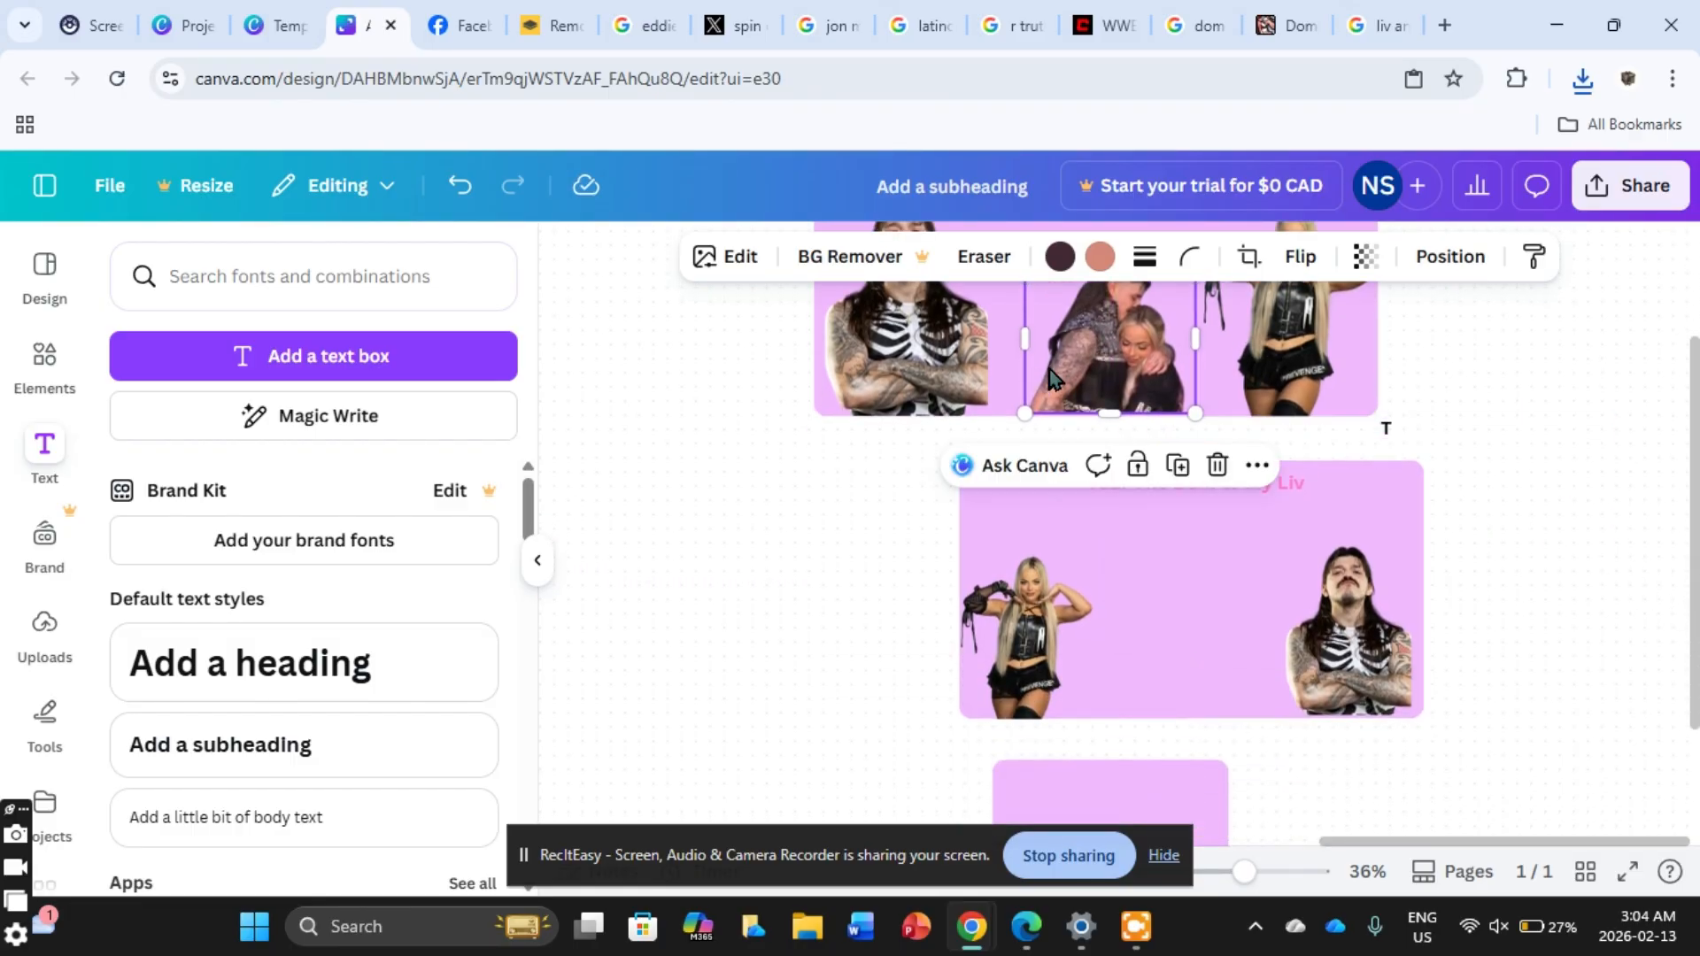
right_click(1051, 378)
left_click(1149, 354)
left_click_drag(1118, 350, 1183, 658)
left_click(1665, 522)
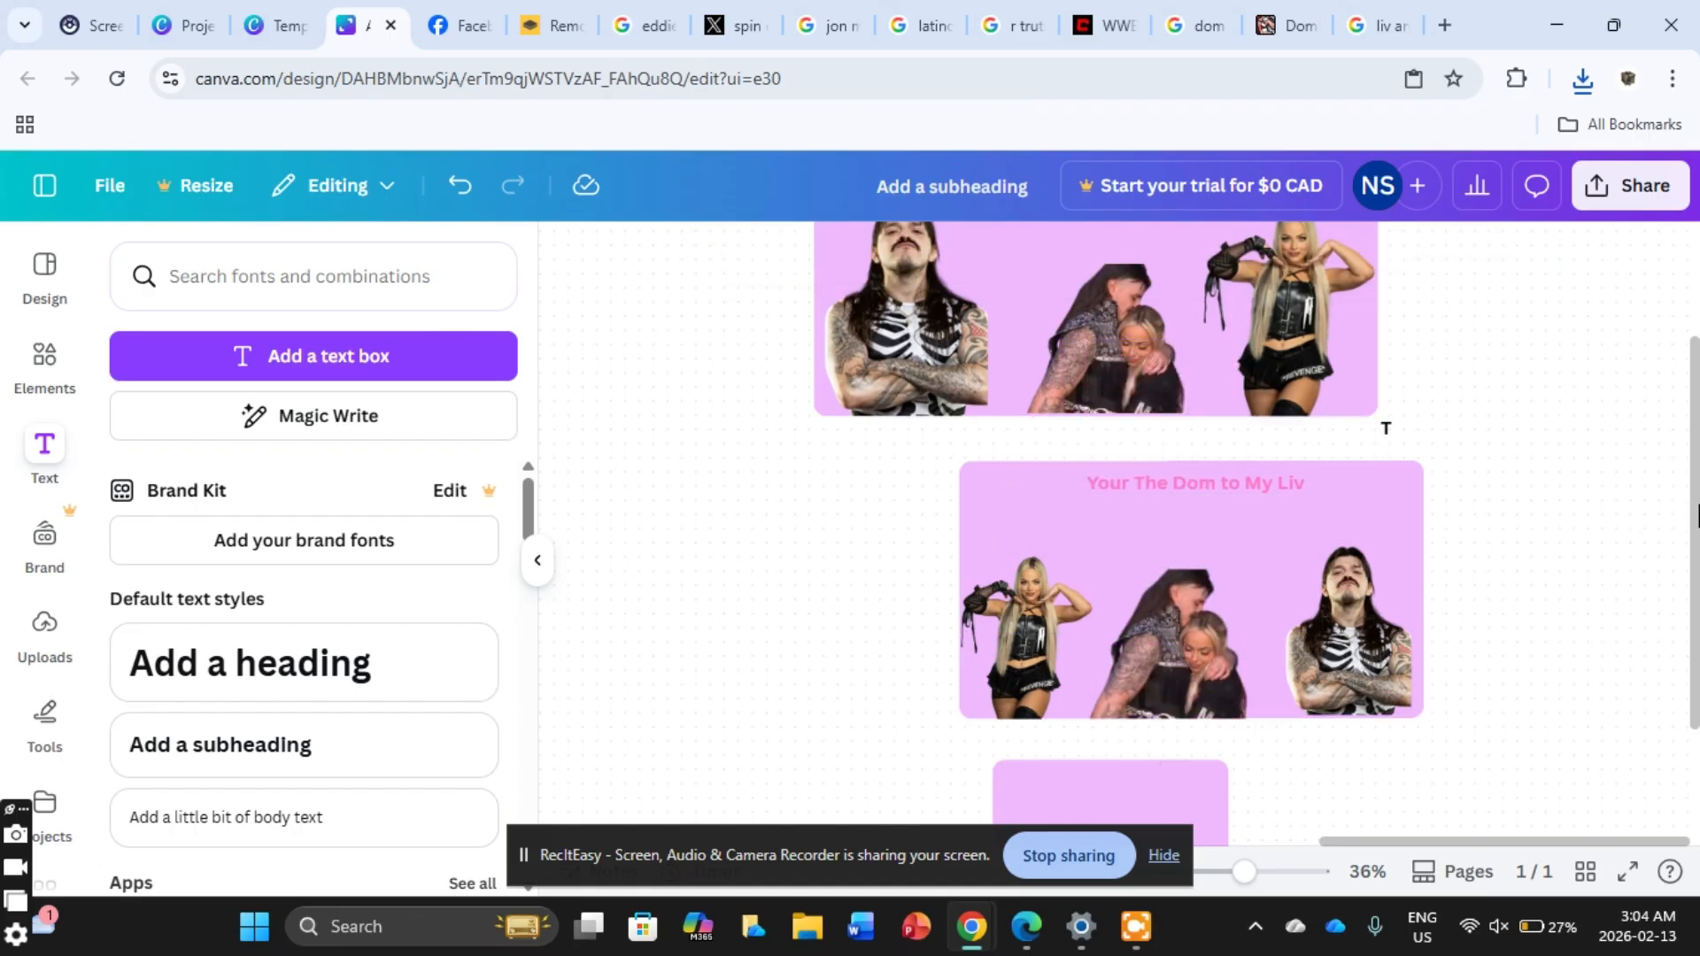
Step: Search Google Images in a new browser tab for "reah ripley upset" and open the Reddit picture of her kneeling in the ring
left_click_drag(1699, 517, 1687, 335)
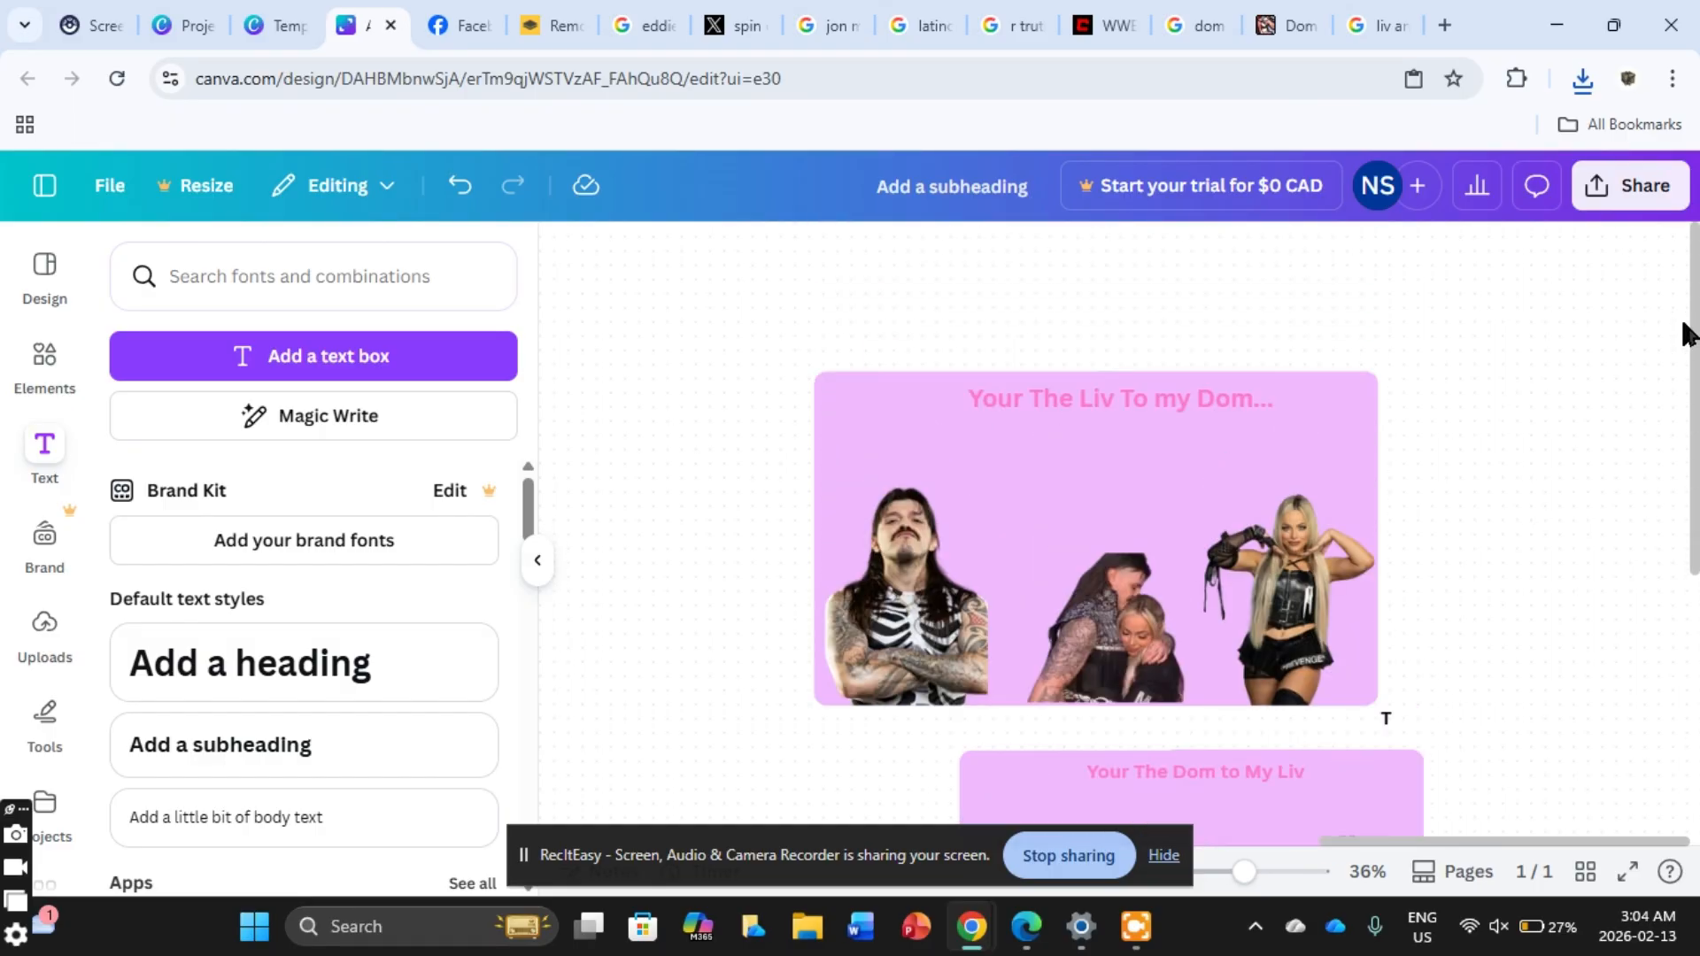
left_click(1445, 25)
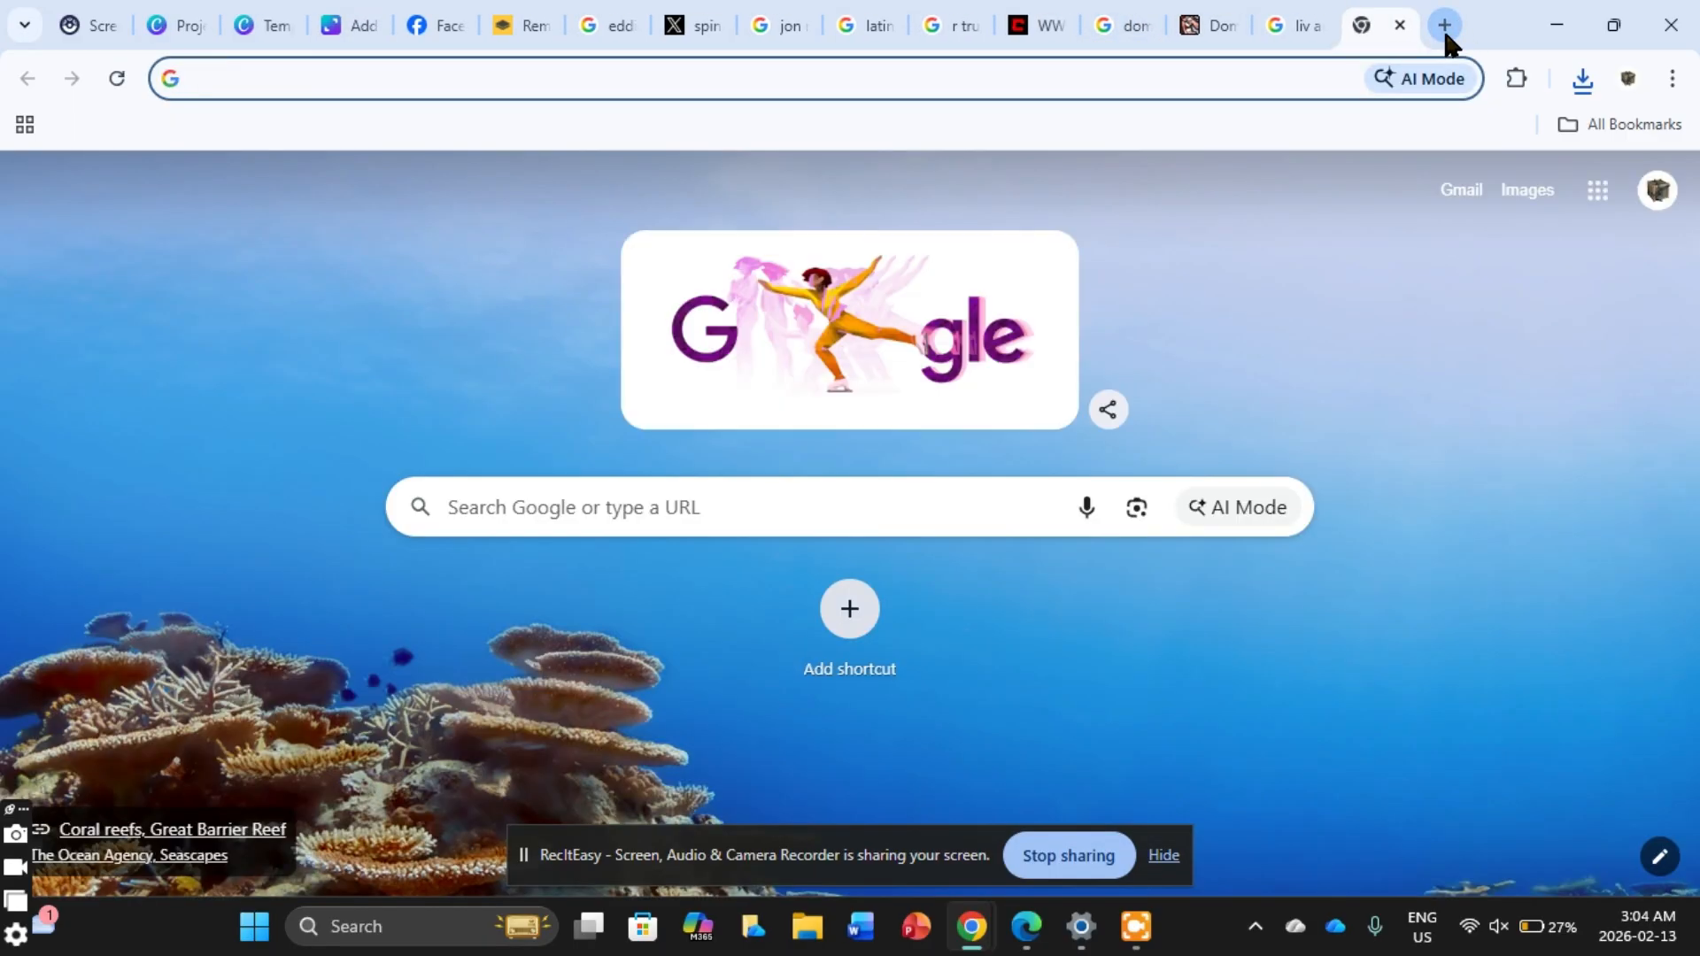
type("rek")
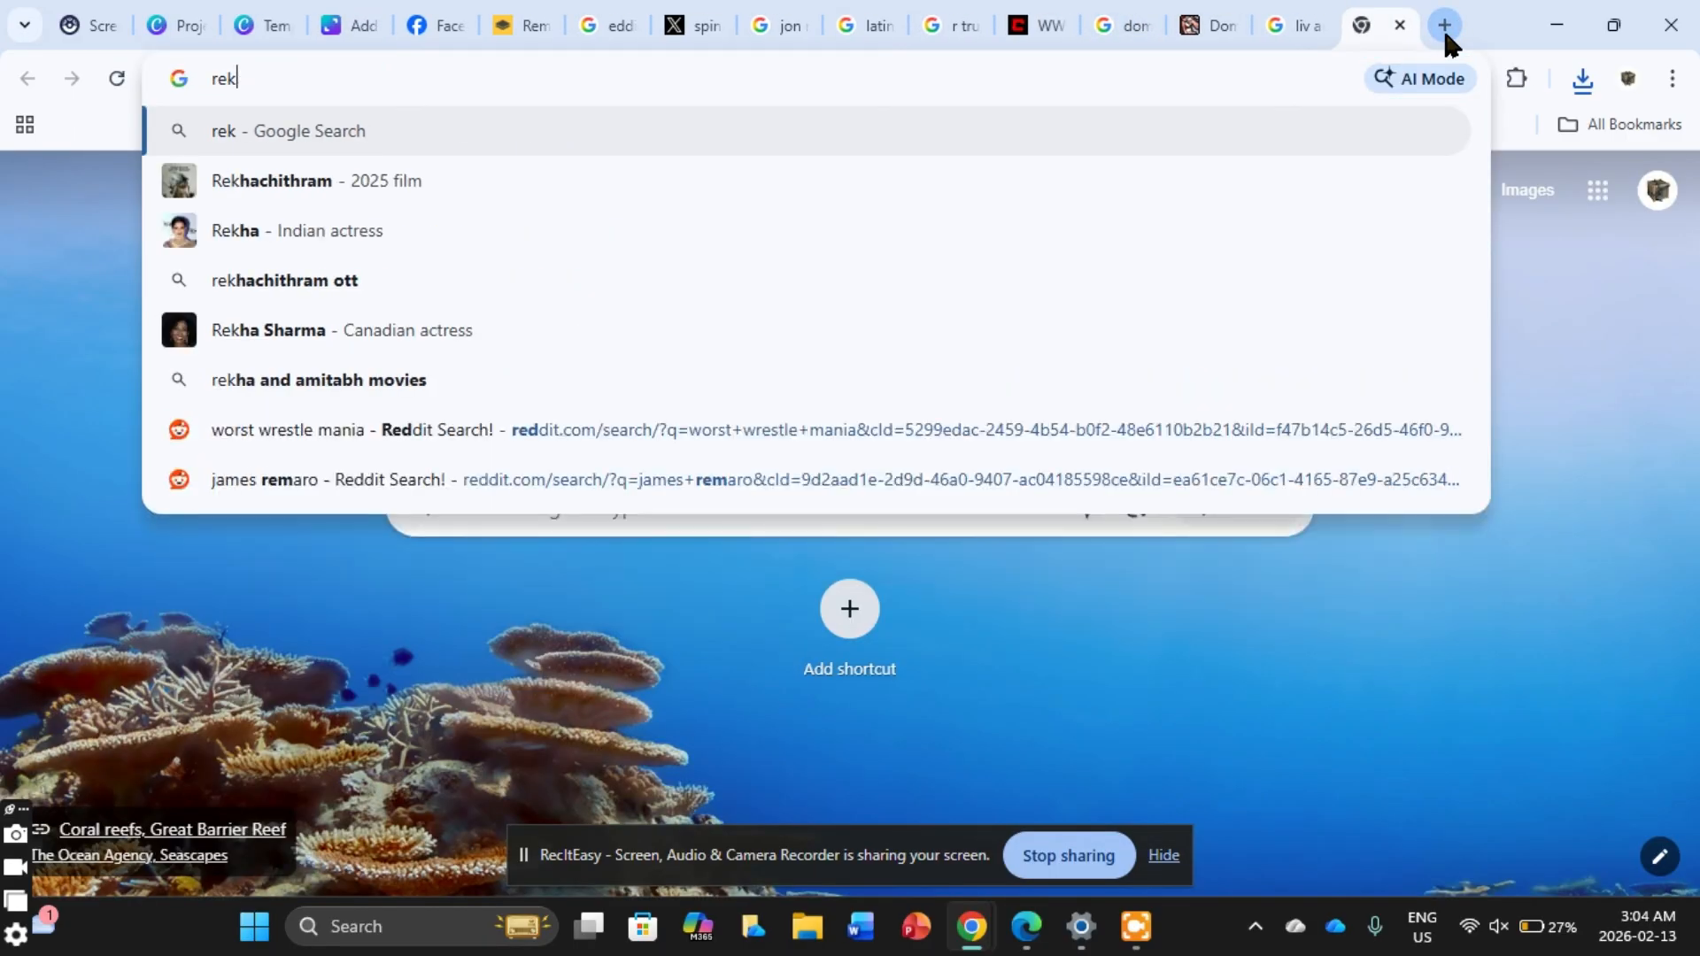
key("BackSpace")
type("ah riple")
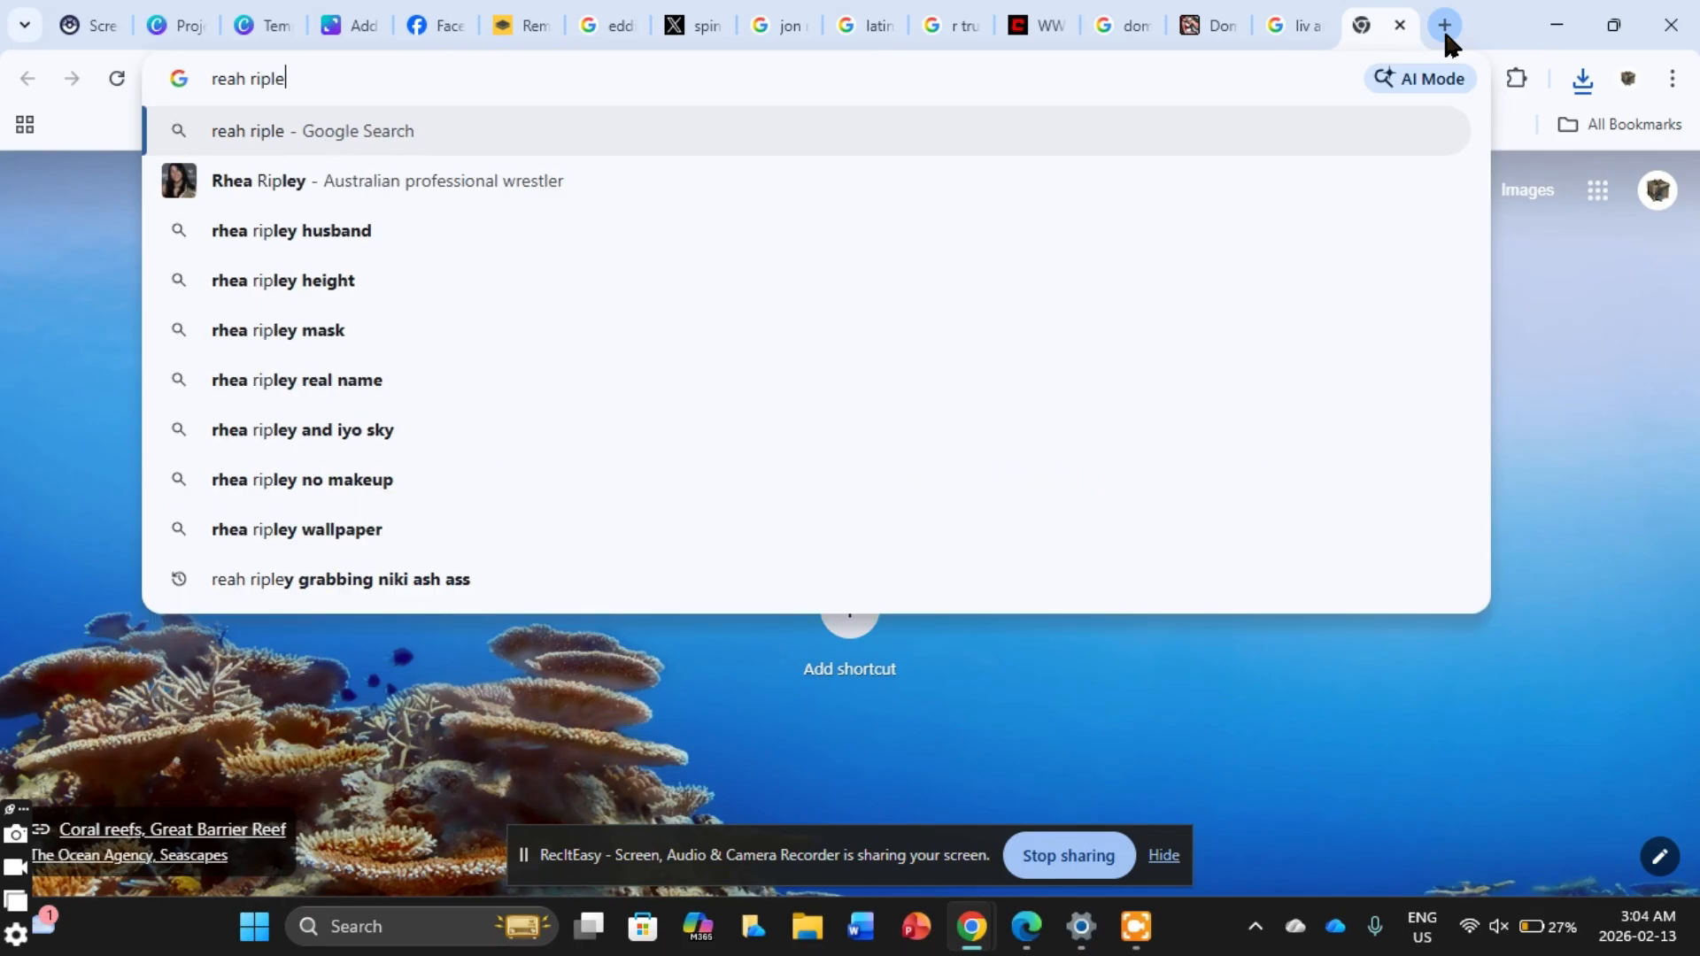
type("y upset")
key("Return")
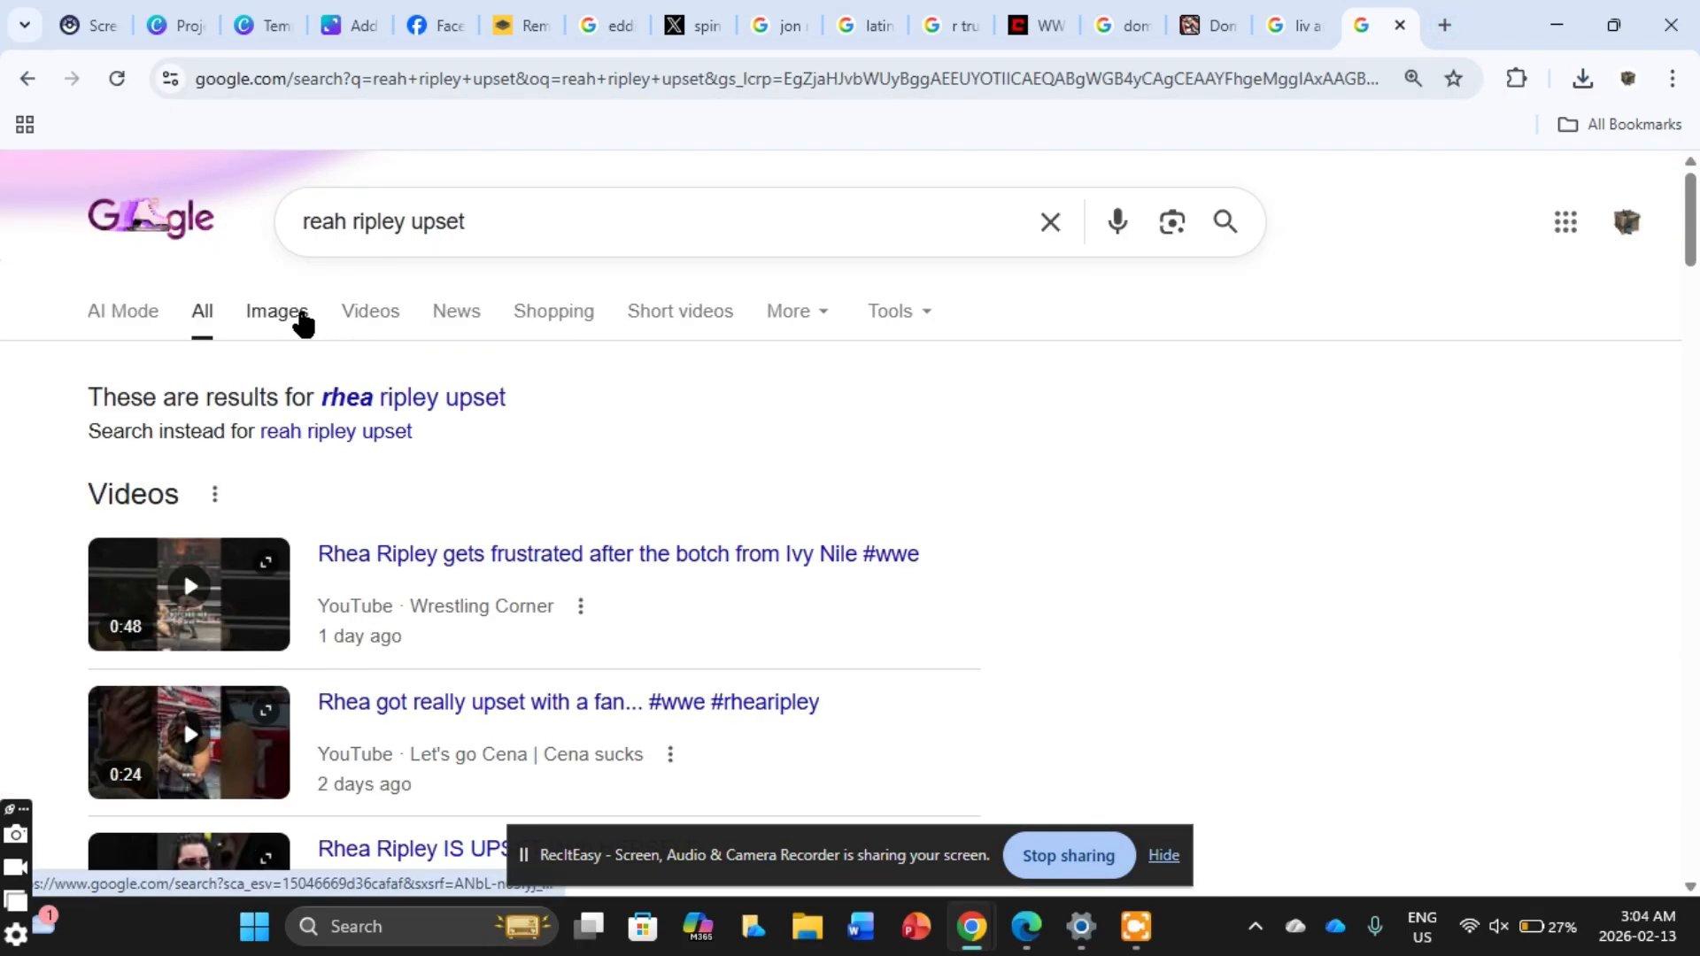
left_click(303, 320)
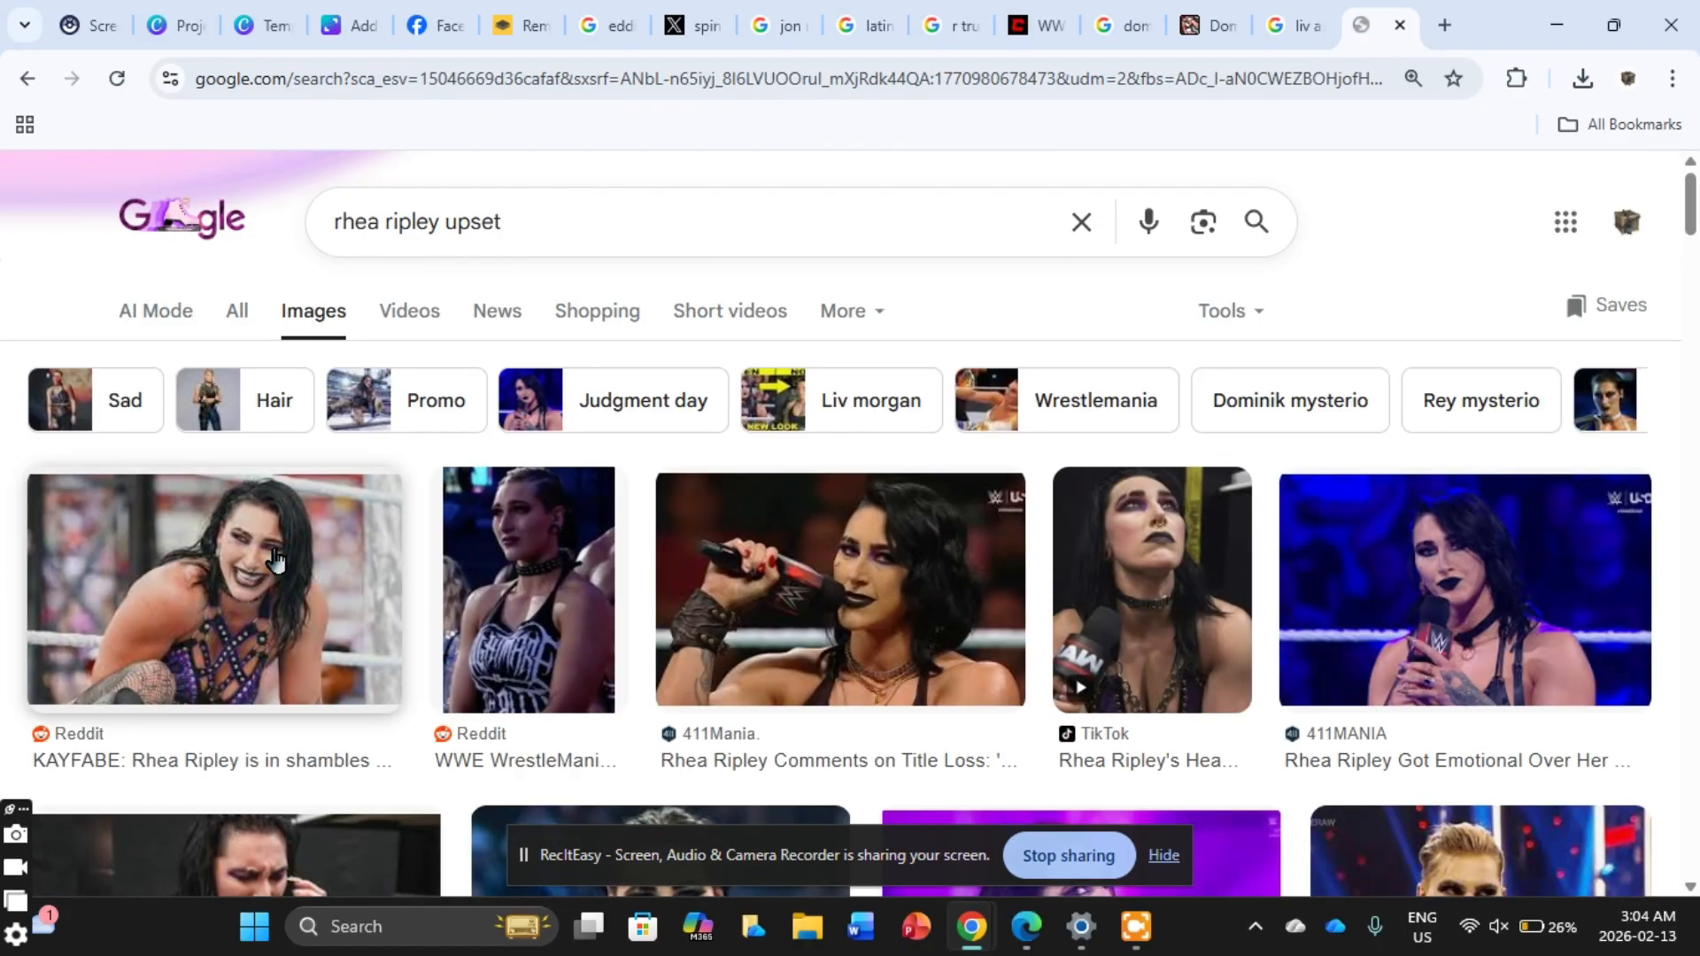
left_click(269, 581)
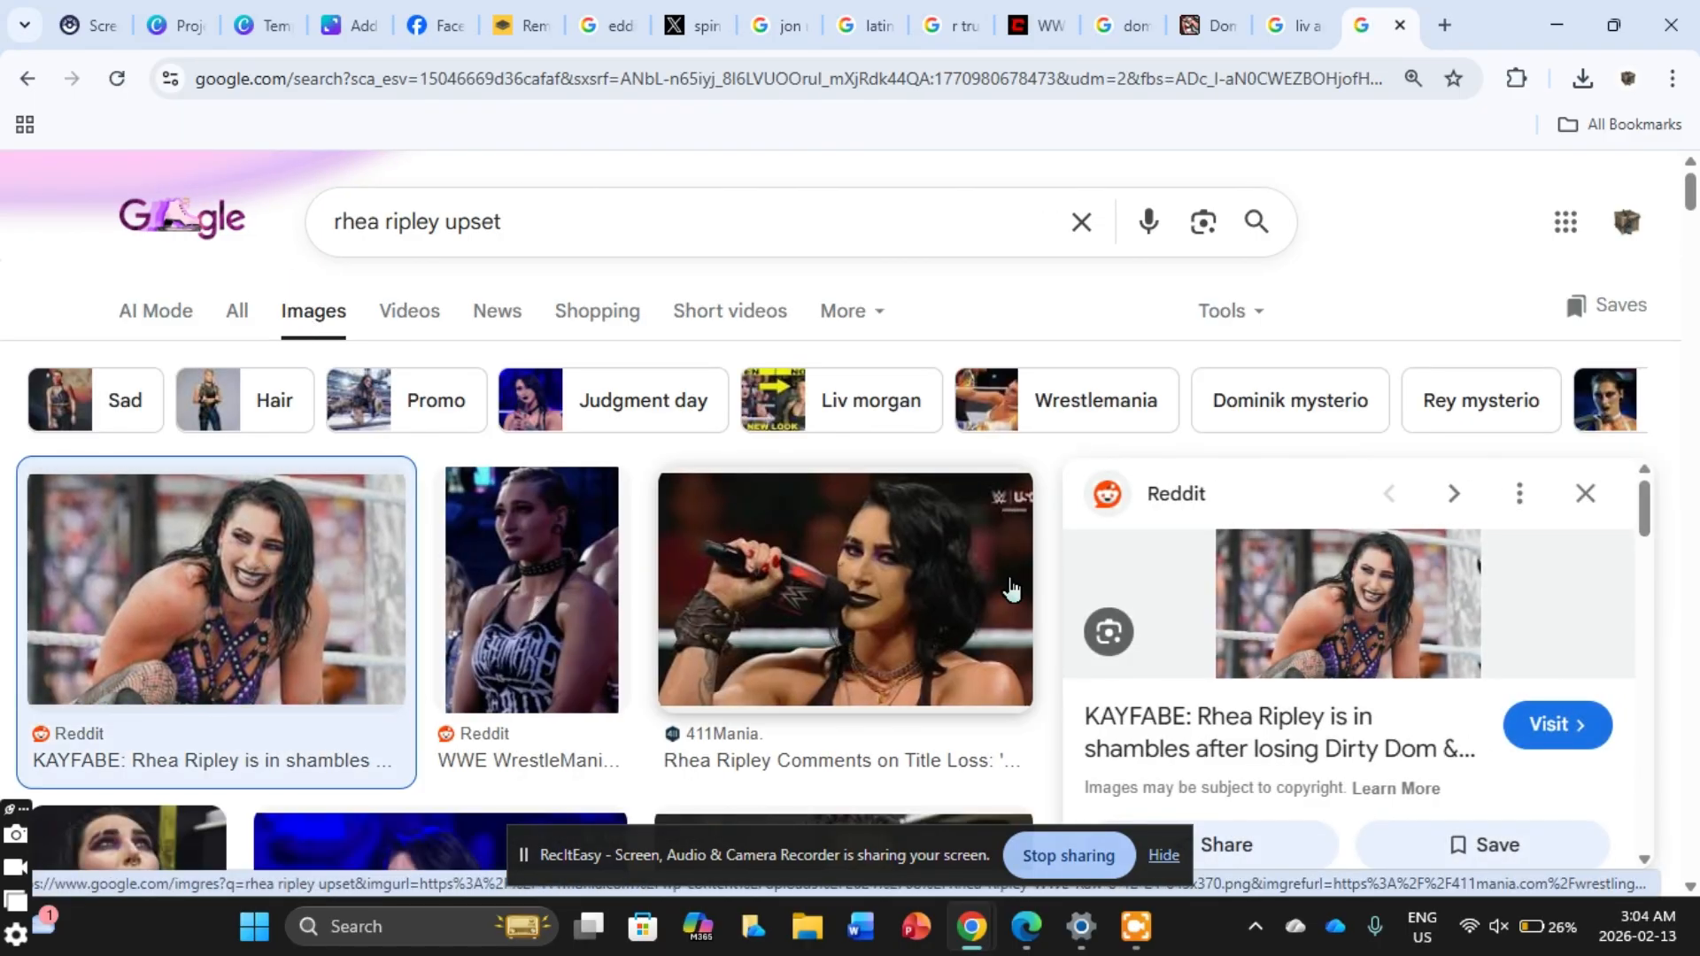
right_click(1339, 600)
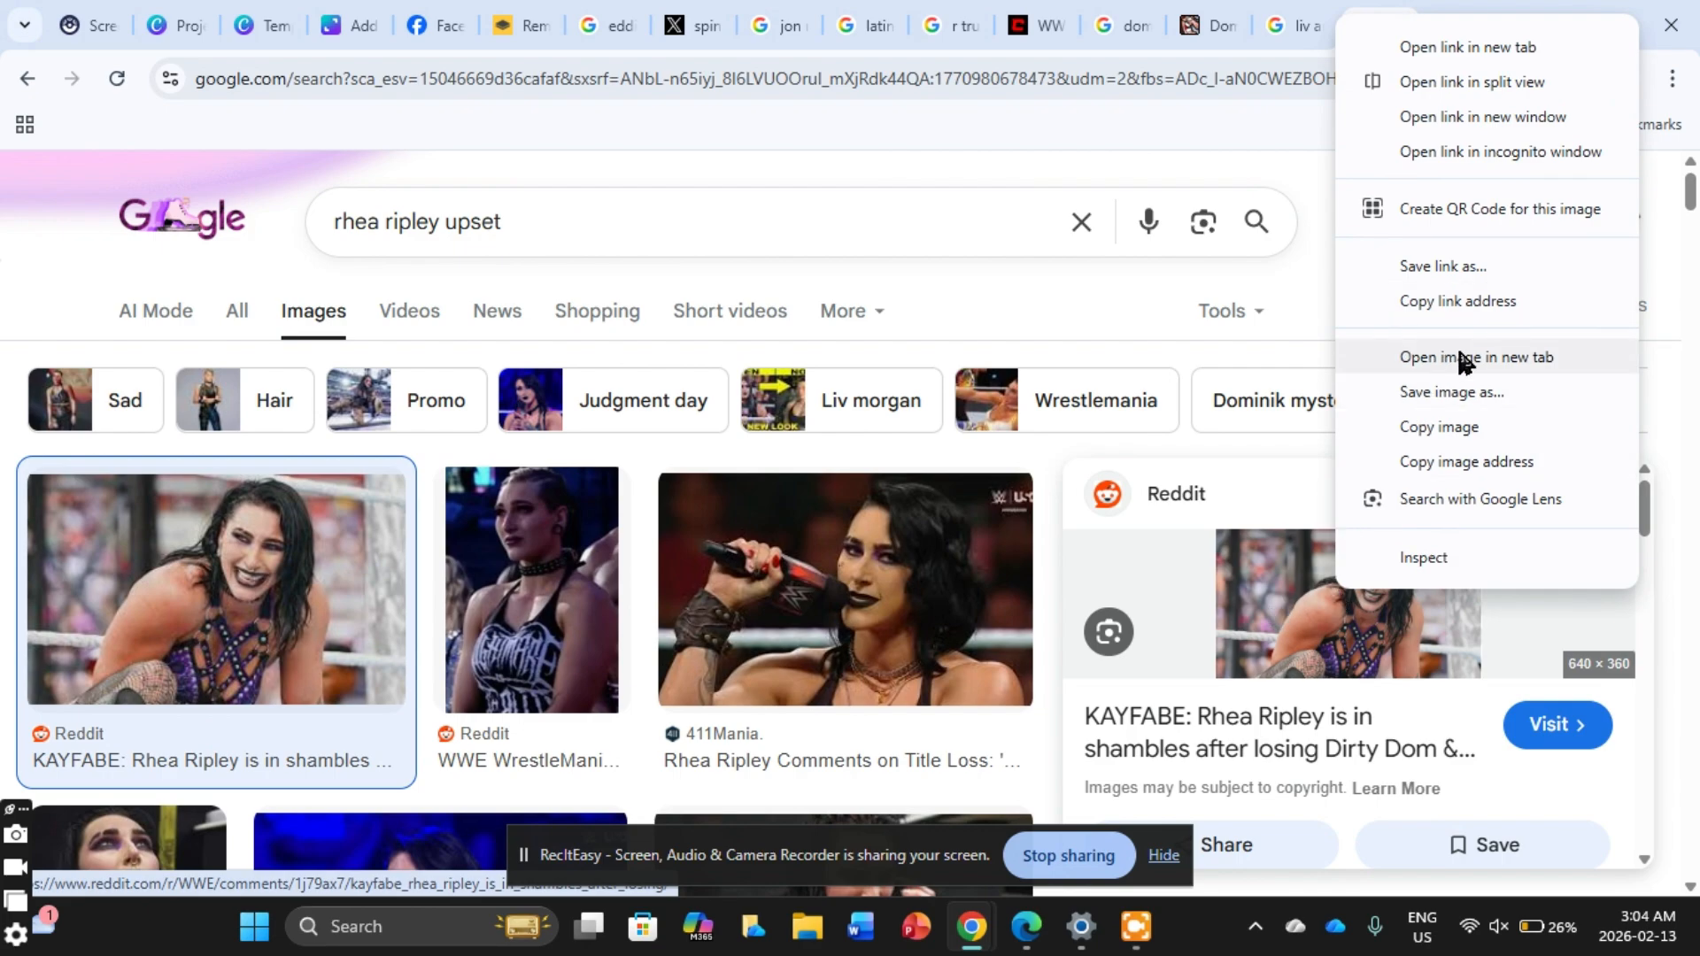
left_click(1456, 424)
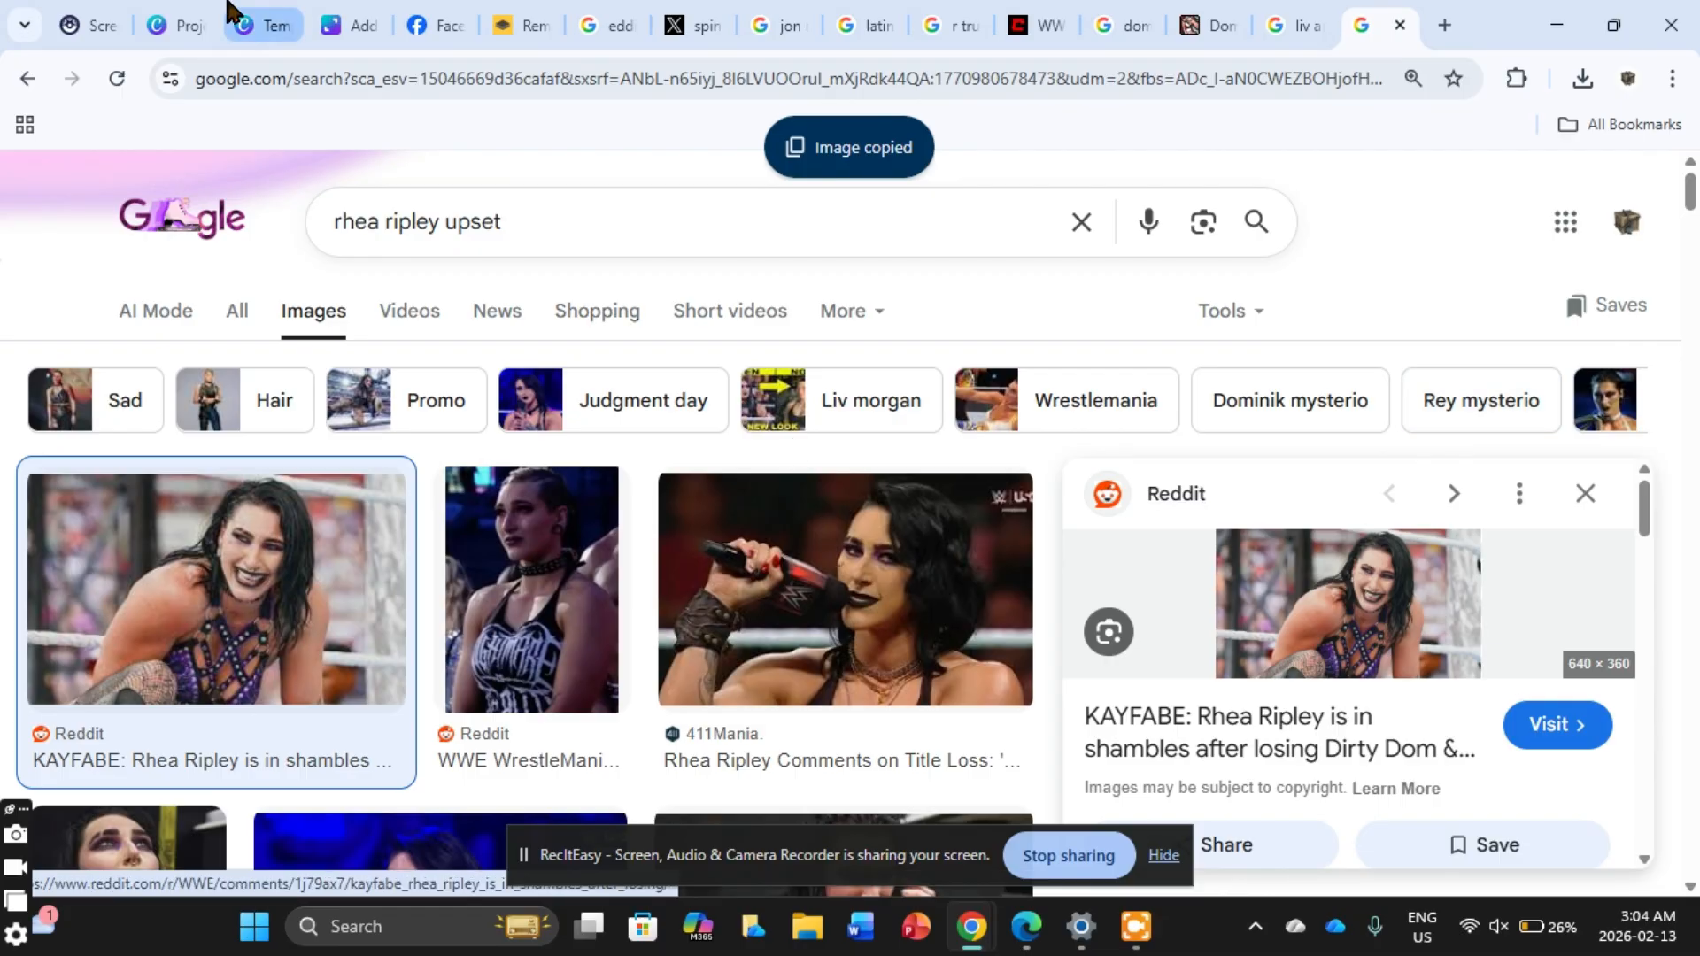
left_click(190, 25)
left_click(335, 18)
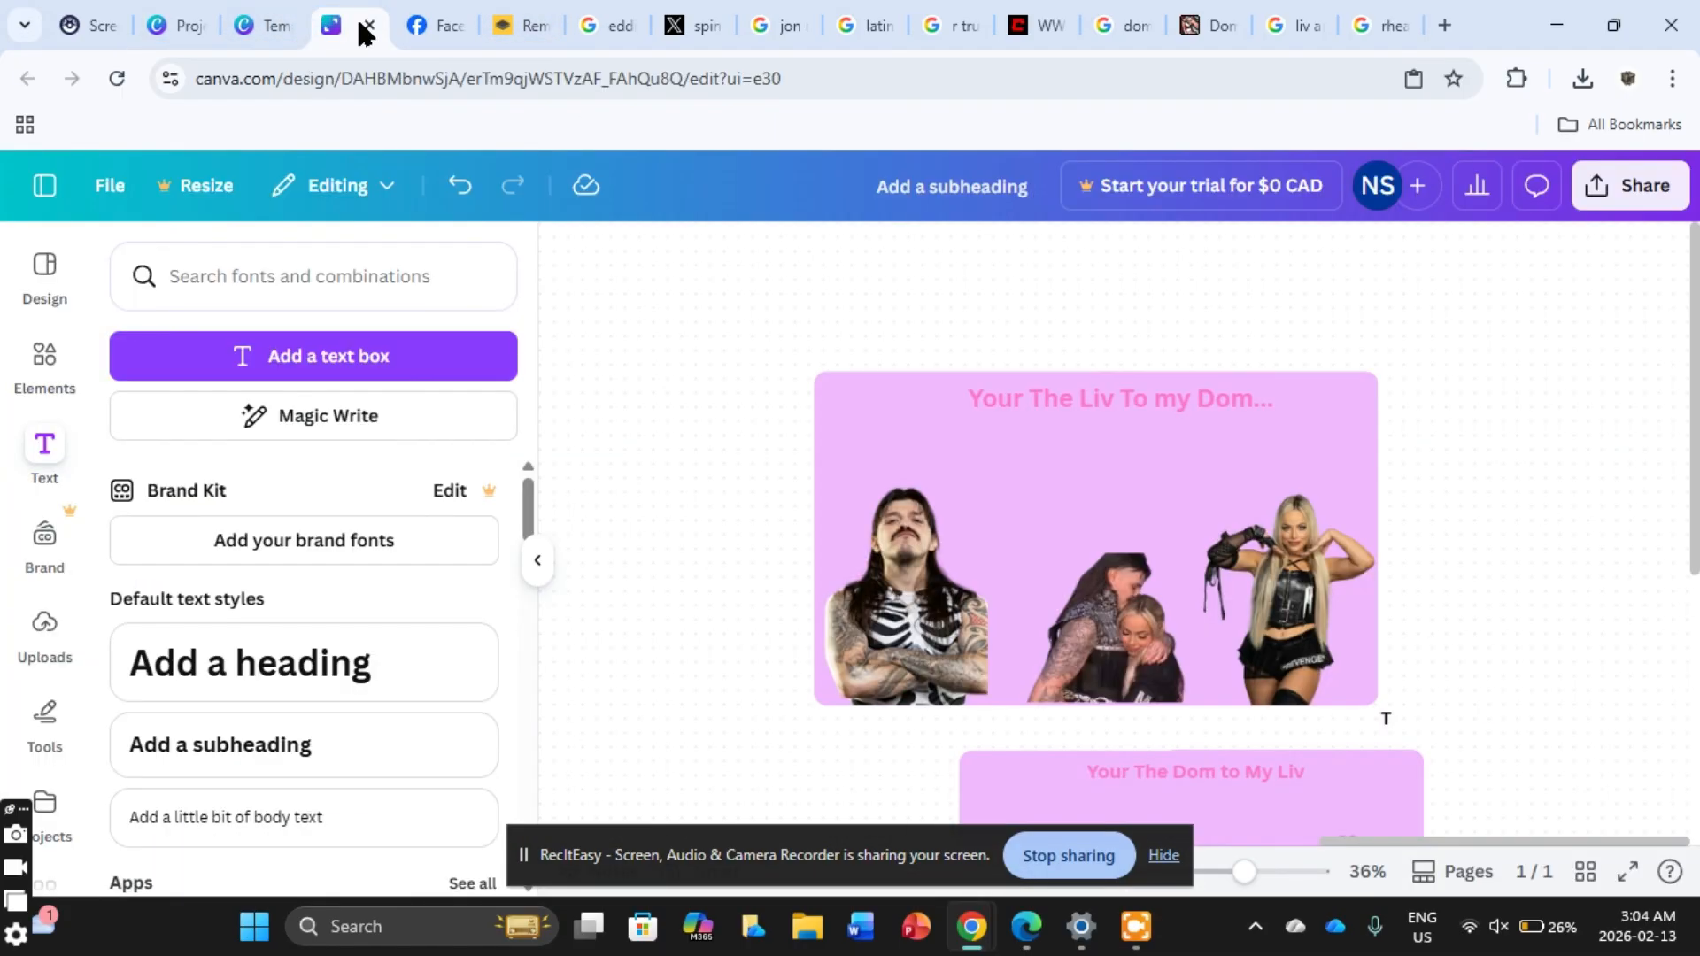
right_click(642, 550)
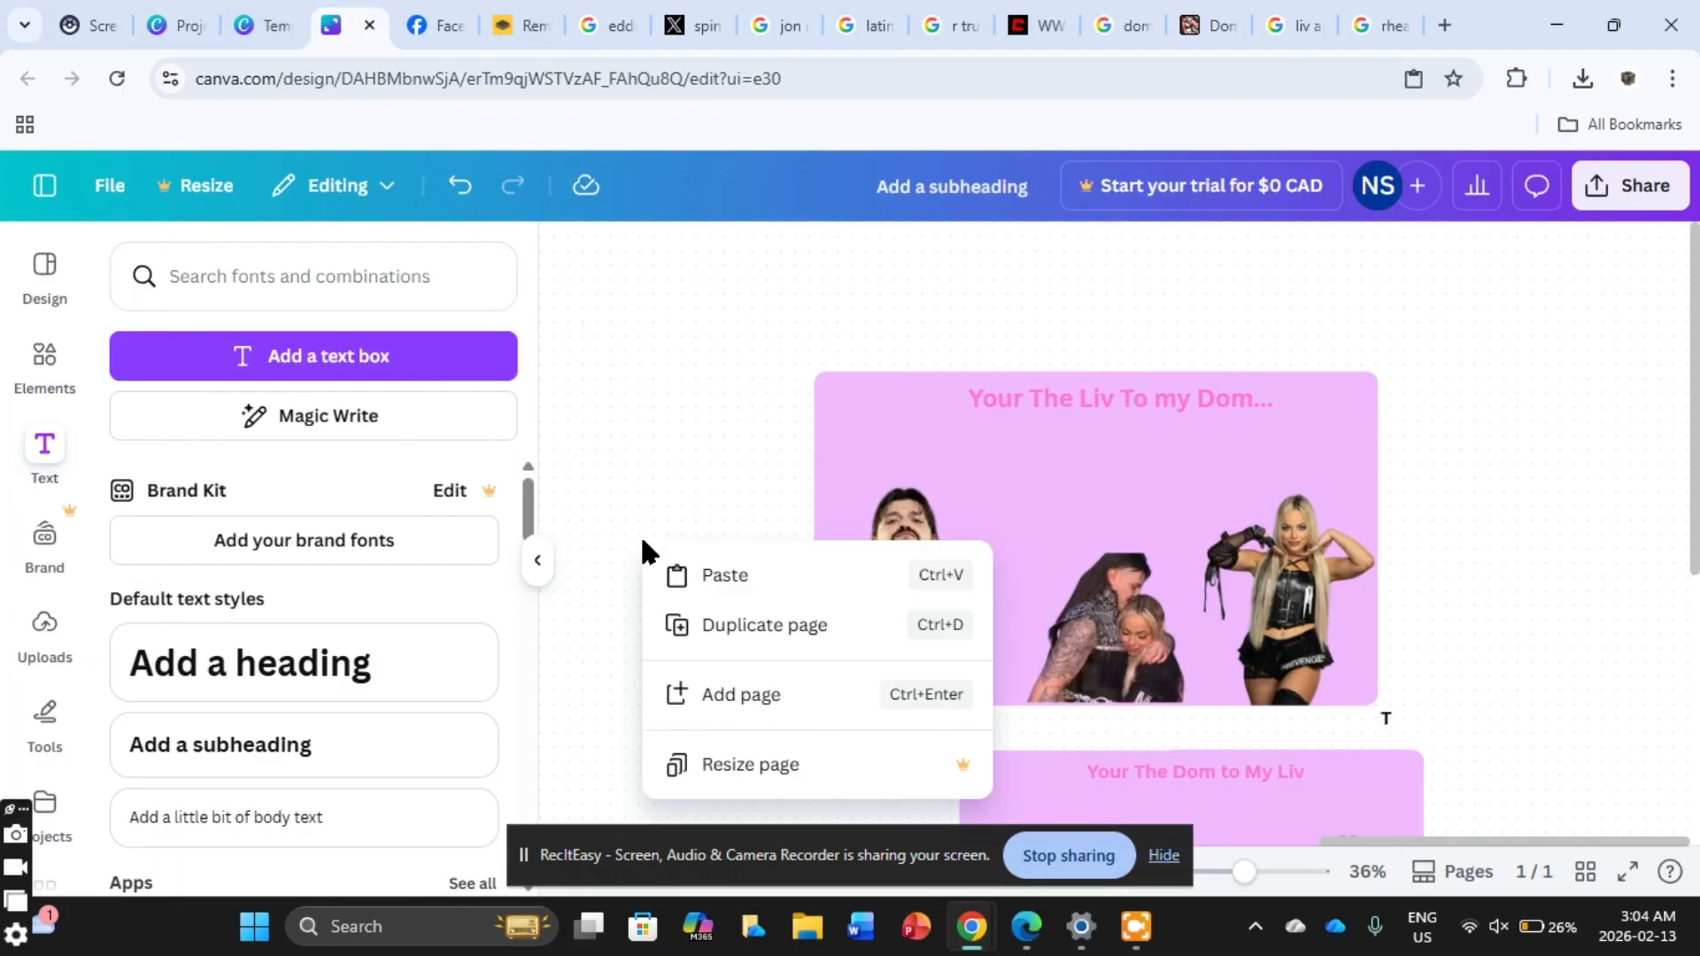
left_click(696, 577)
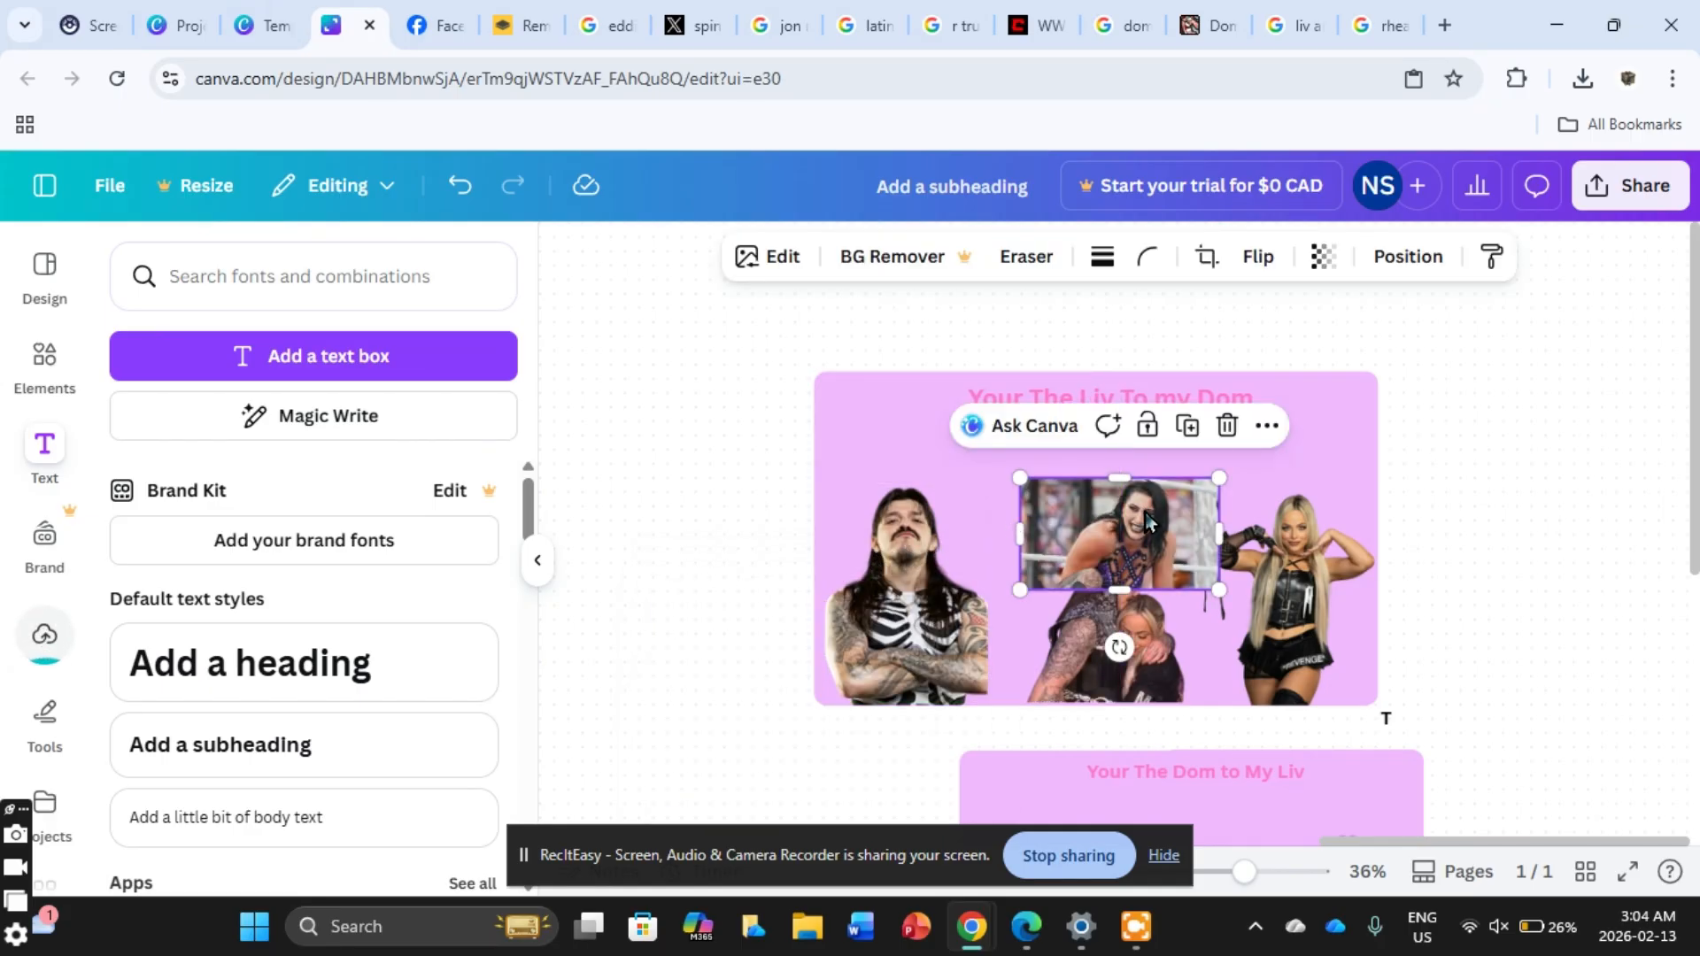
key("Delete")
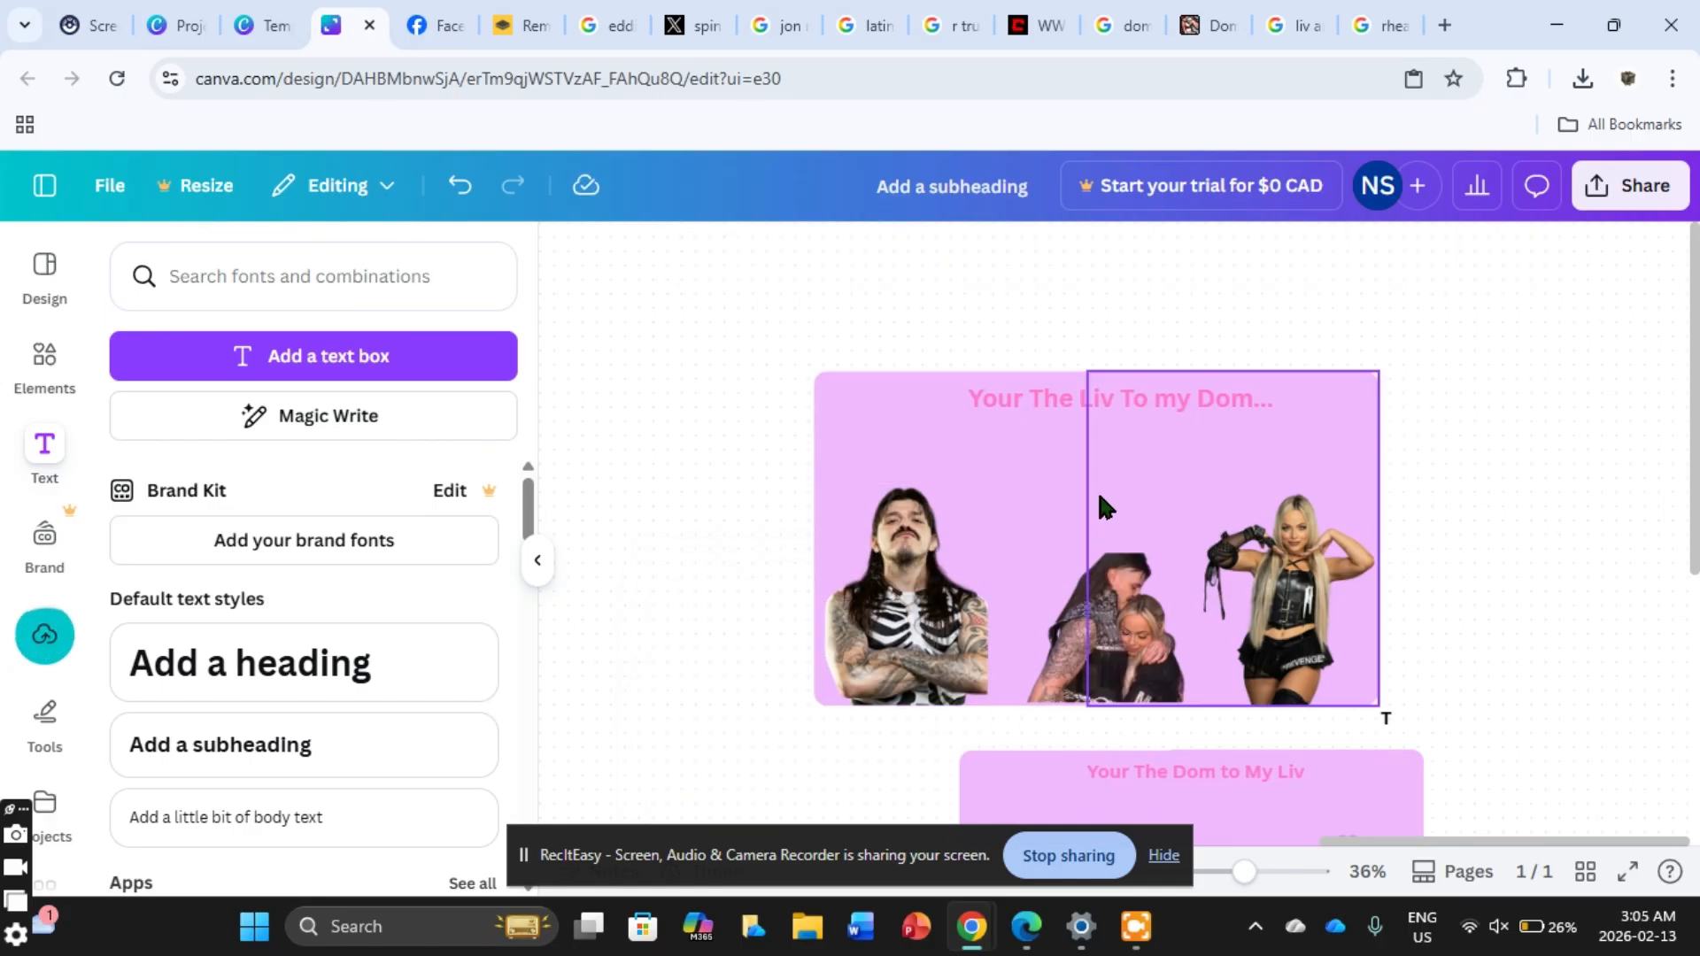
left_click(521, 25)
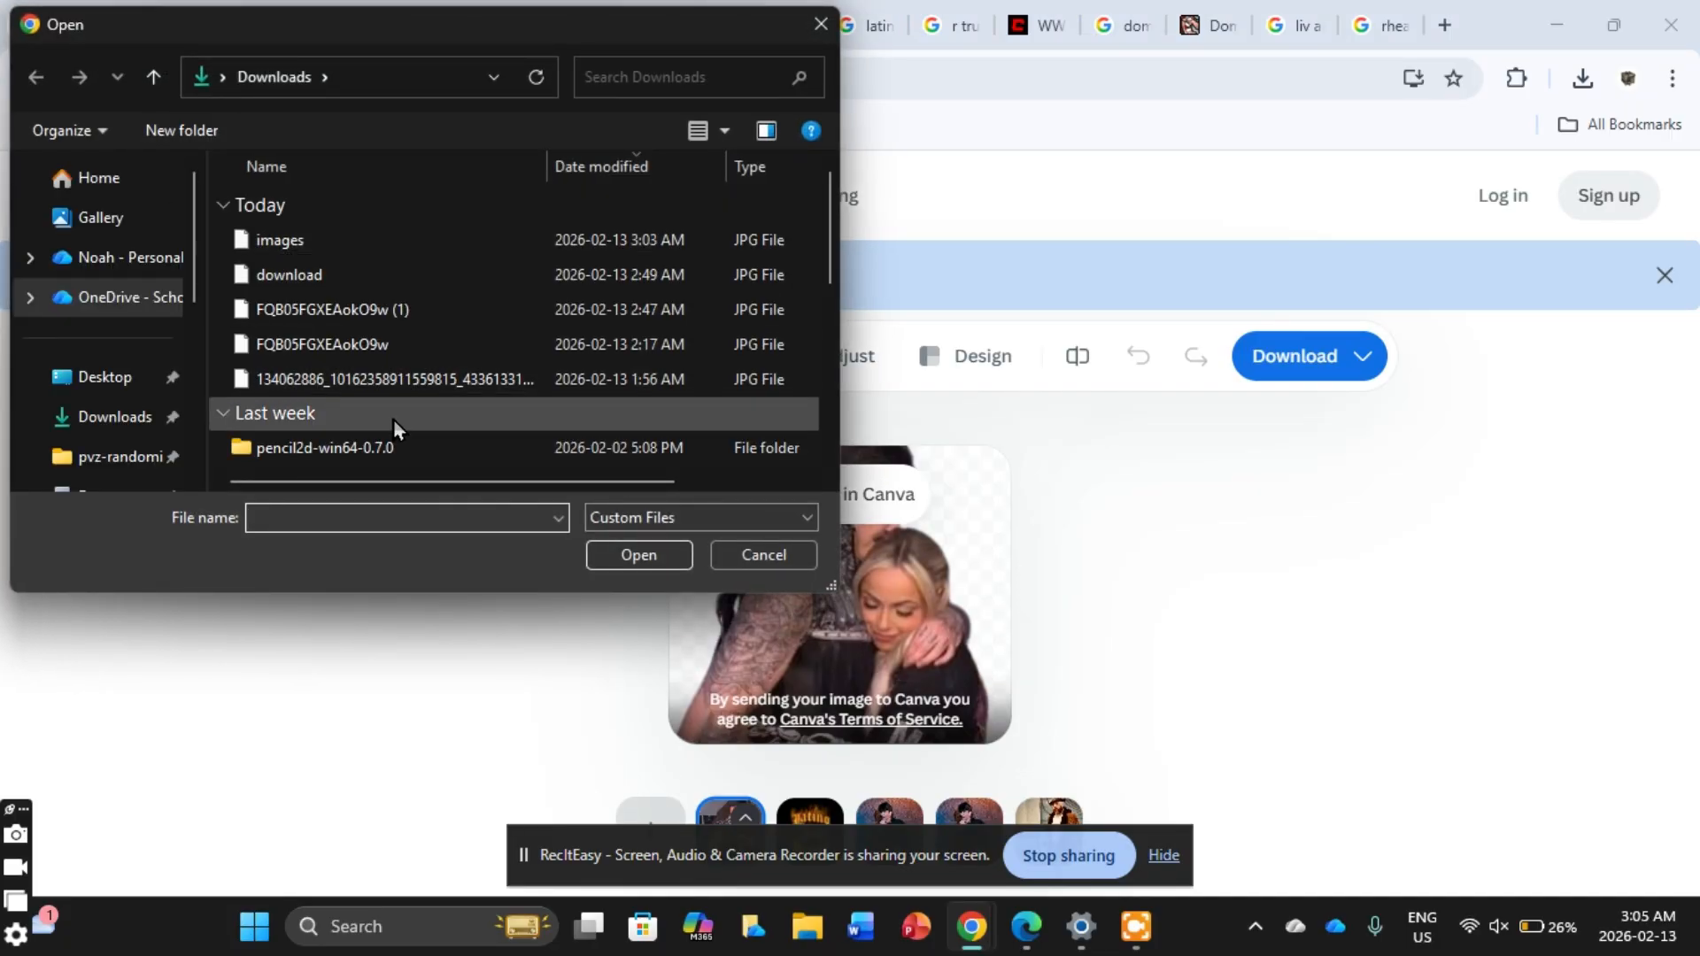
left_click(816, 24)
Step: Return to the Rhea Ripley image results and save the previewed Reddit picture to Downloads as a .webp file
left_click(1377, 26)
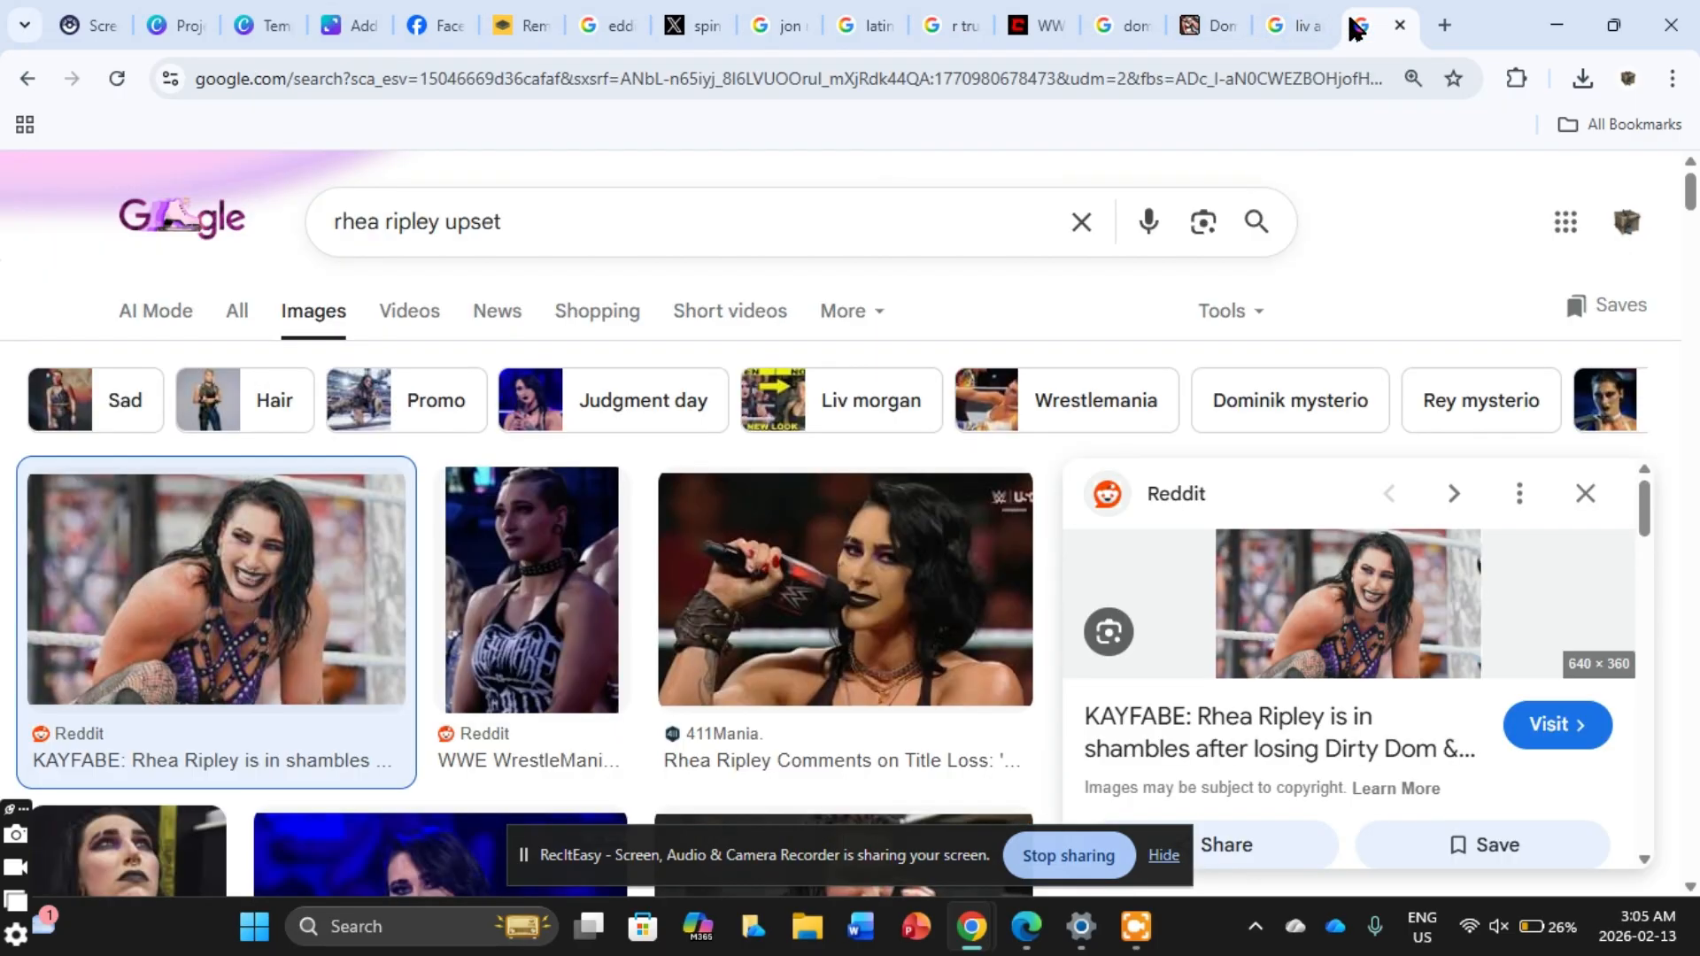
right_click(1414, 658)
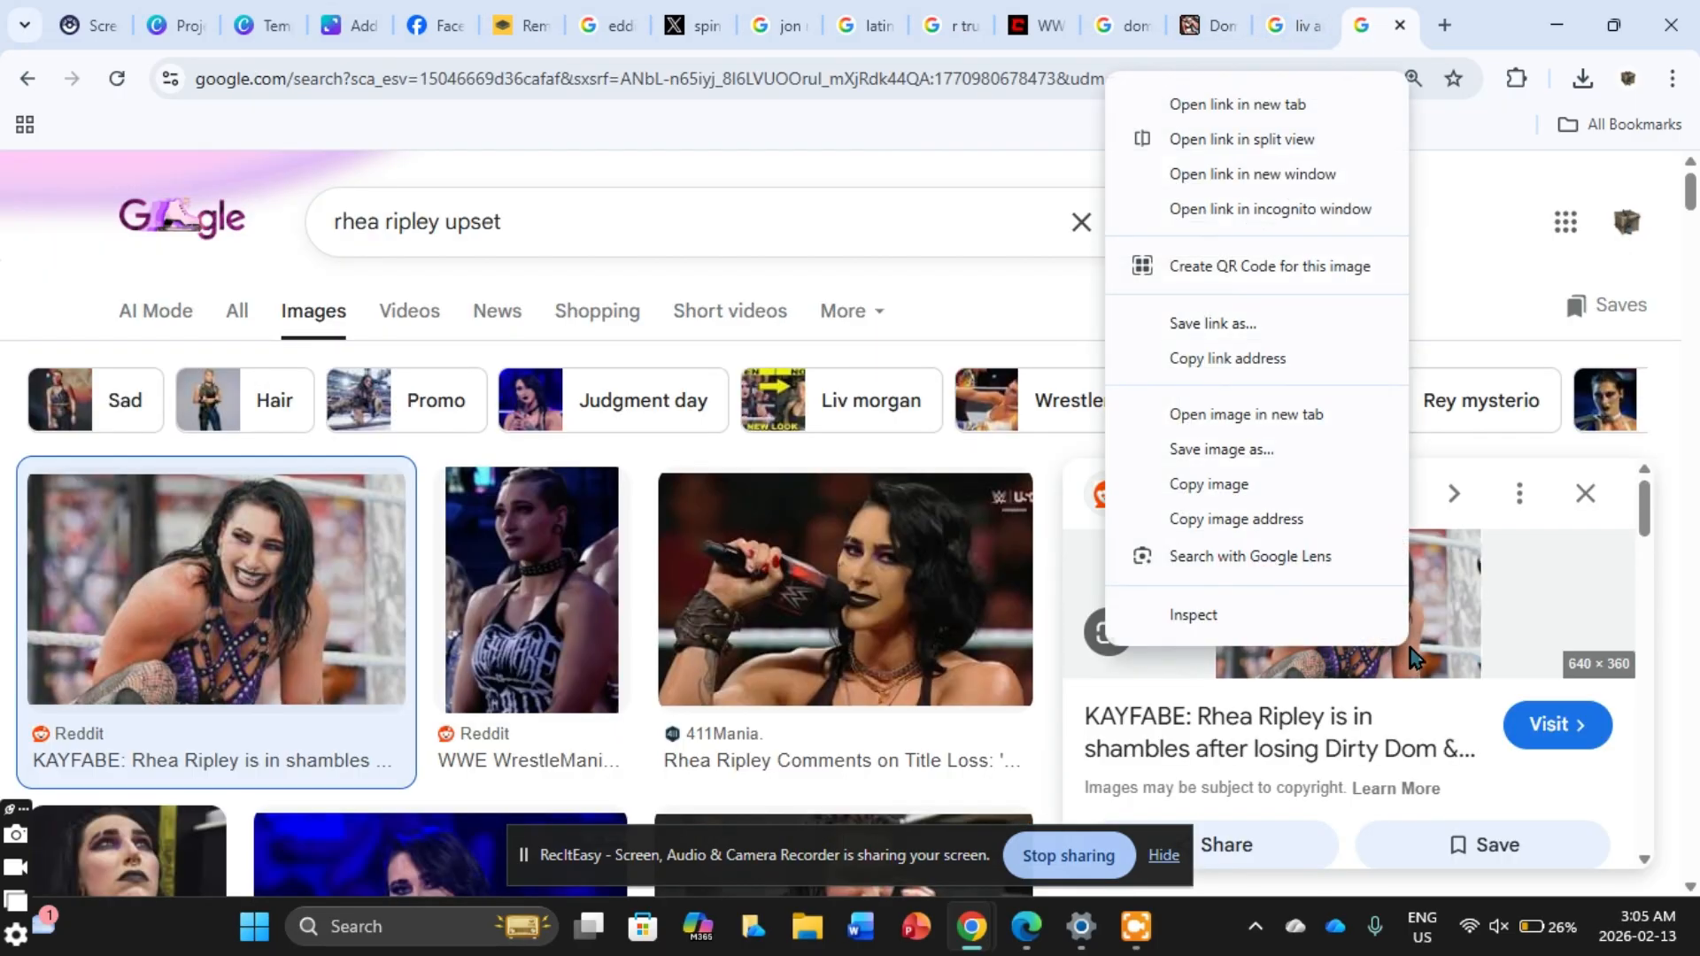
left_click(1164, 457)
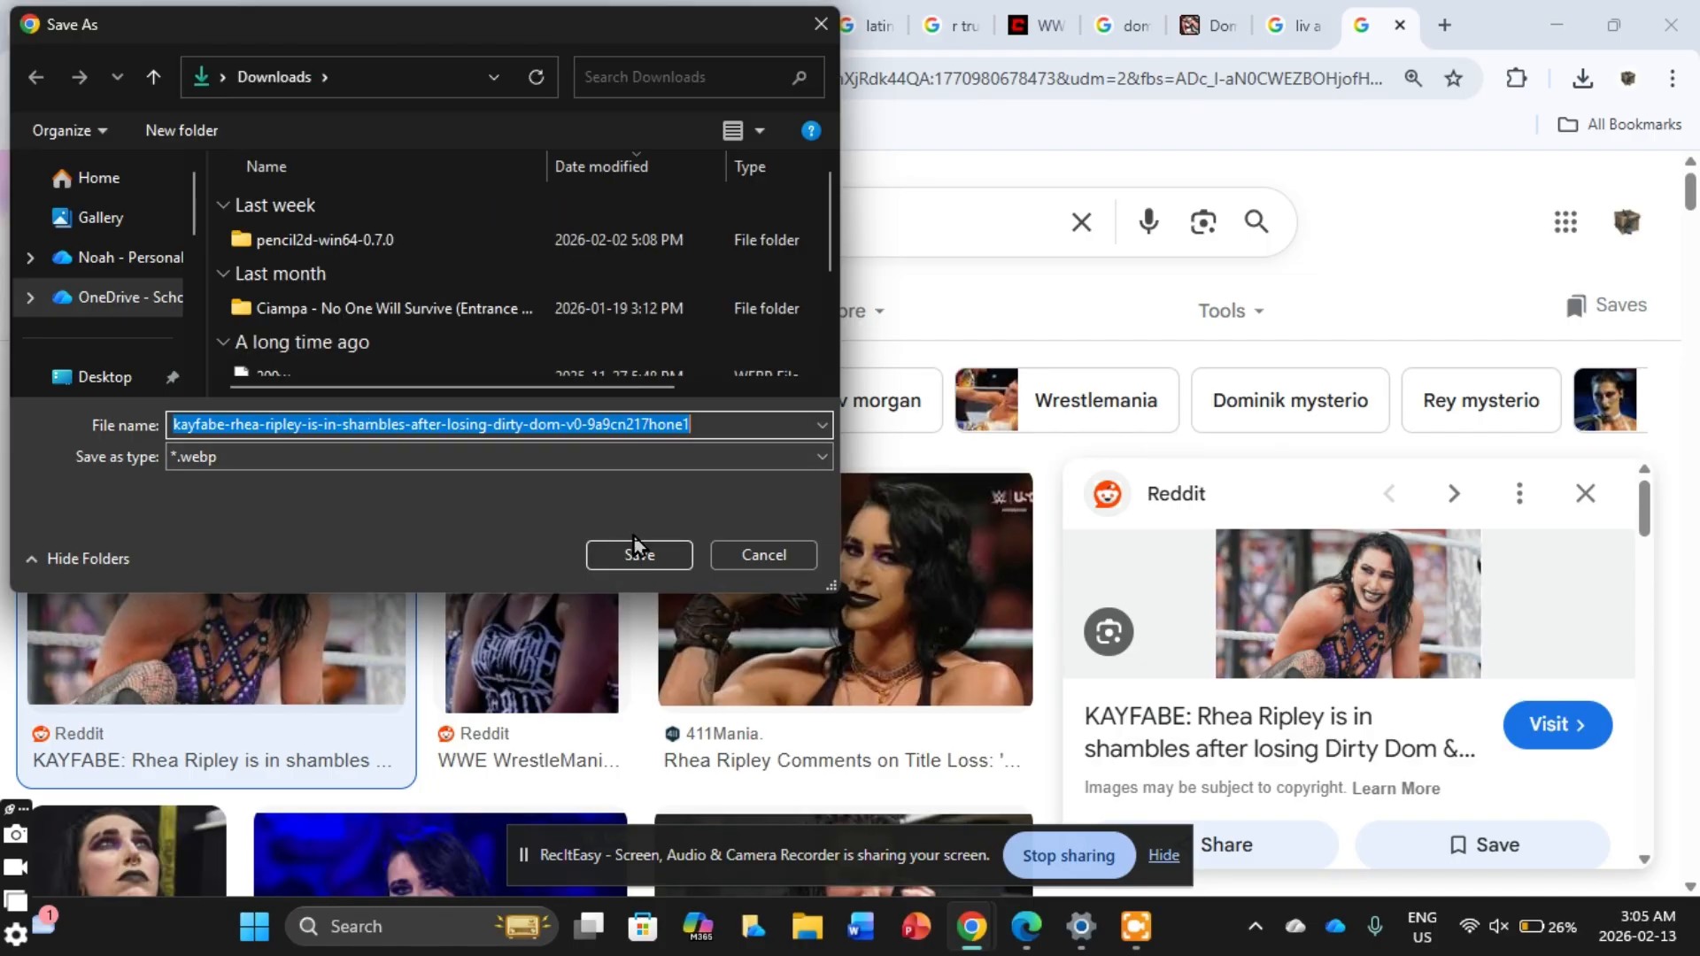
left_click(635, 550)
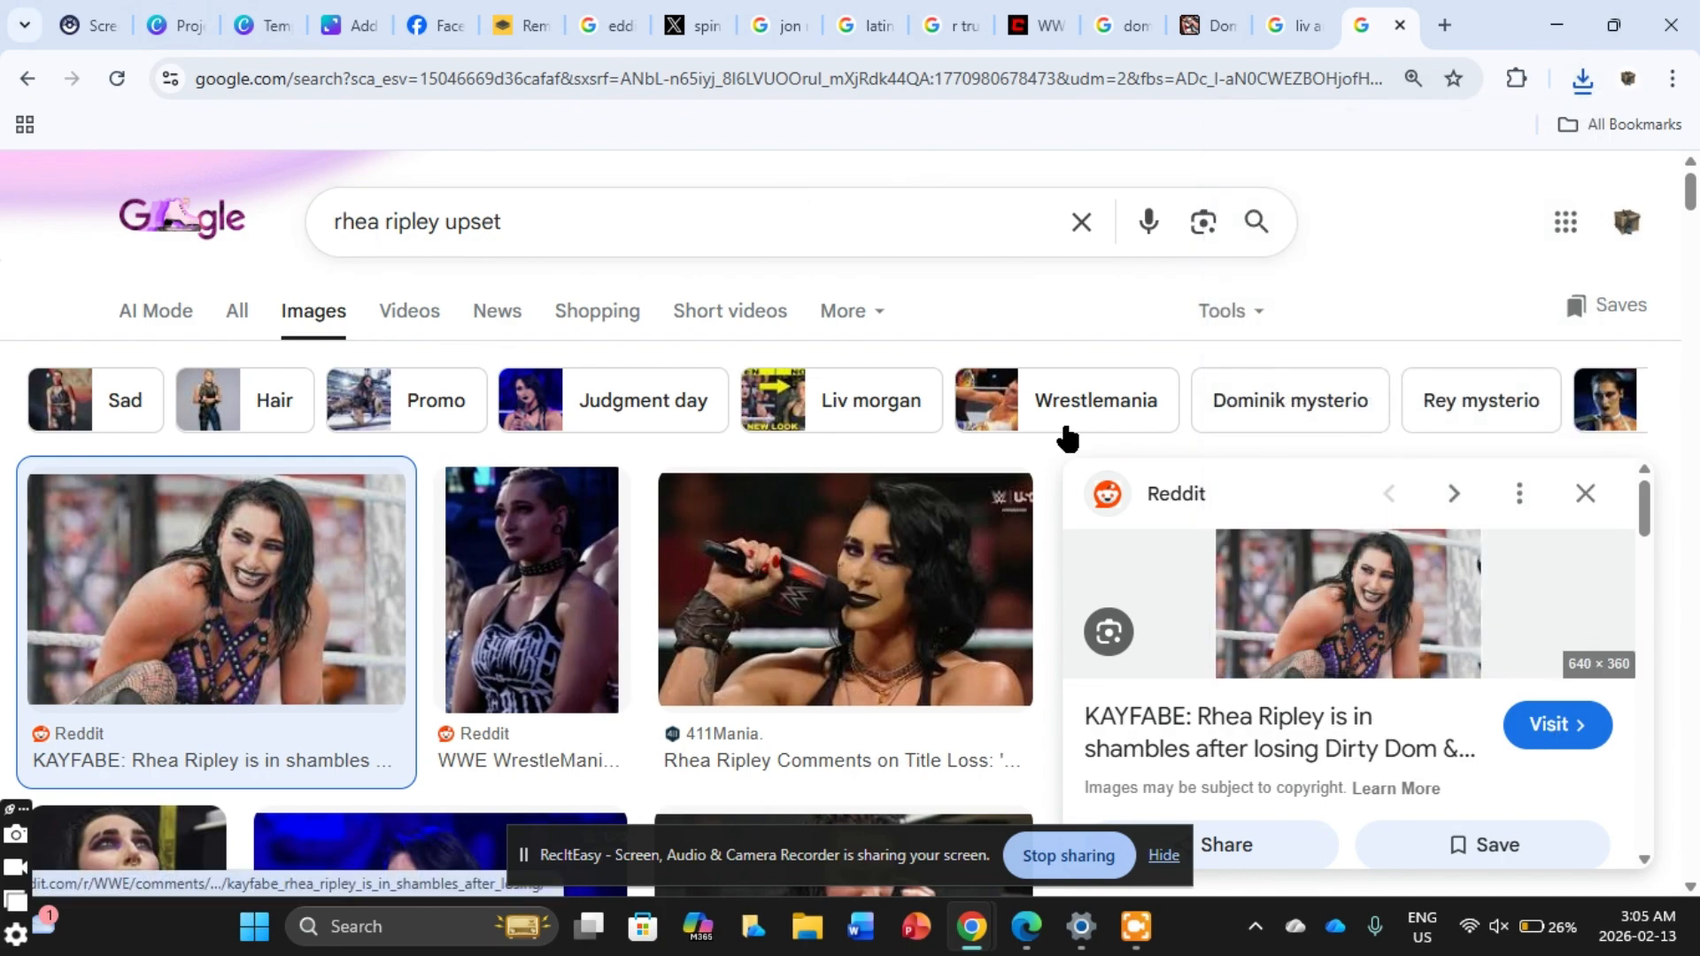
left_click(358, 25)
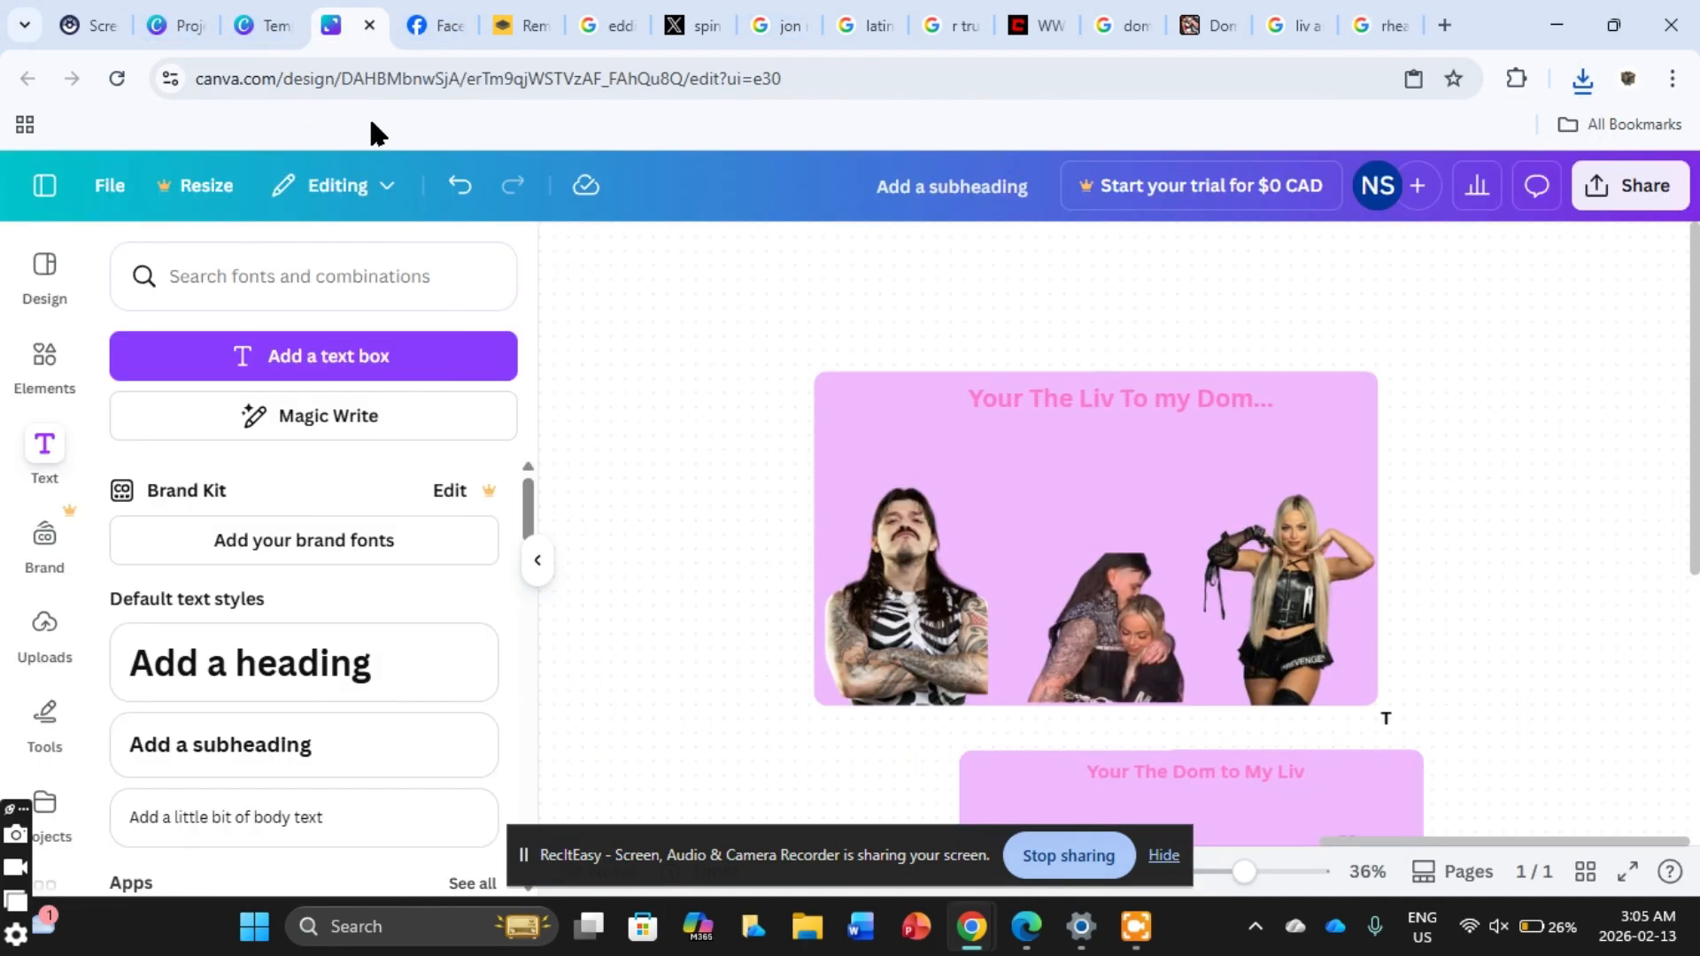
right_click(575, 396)
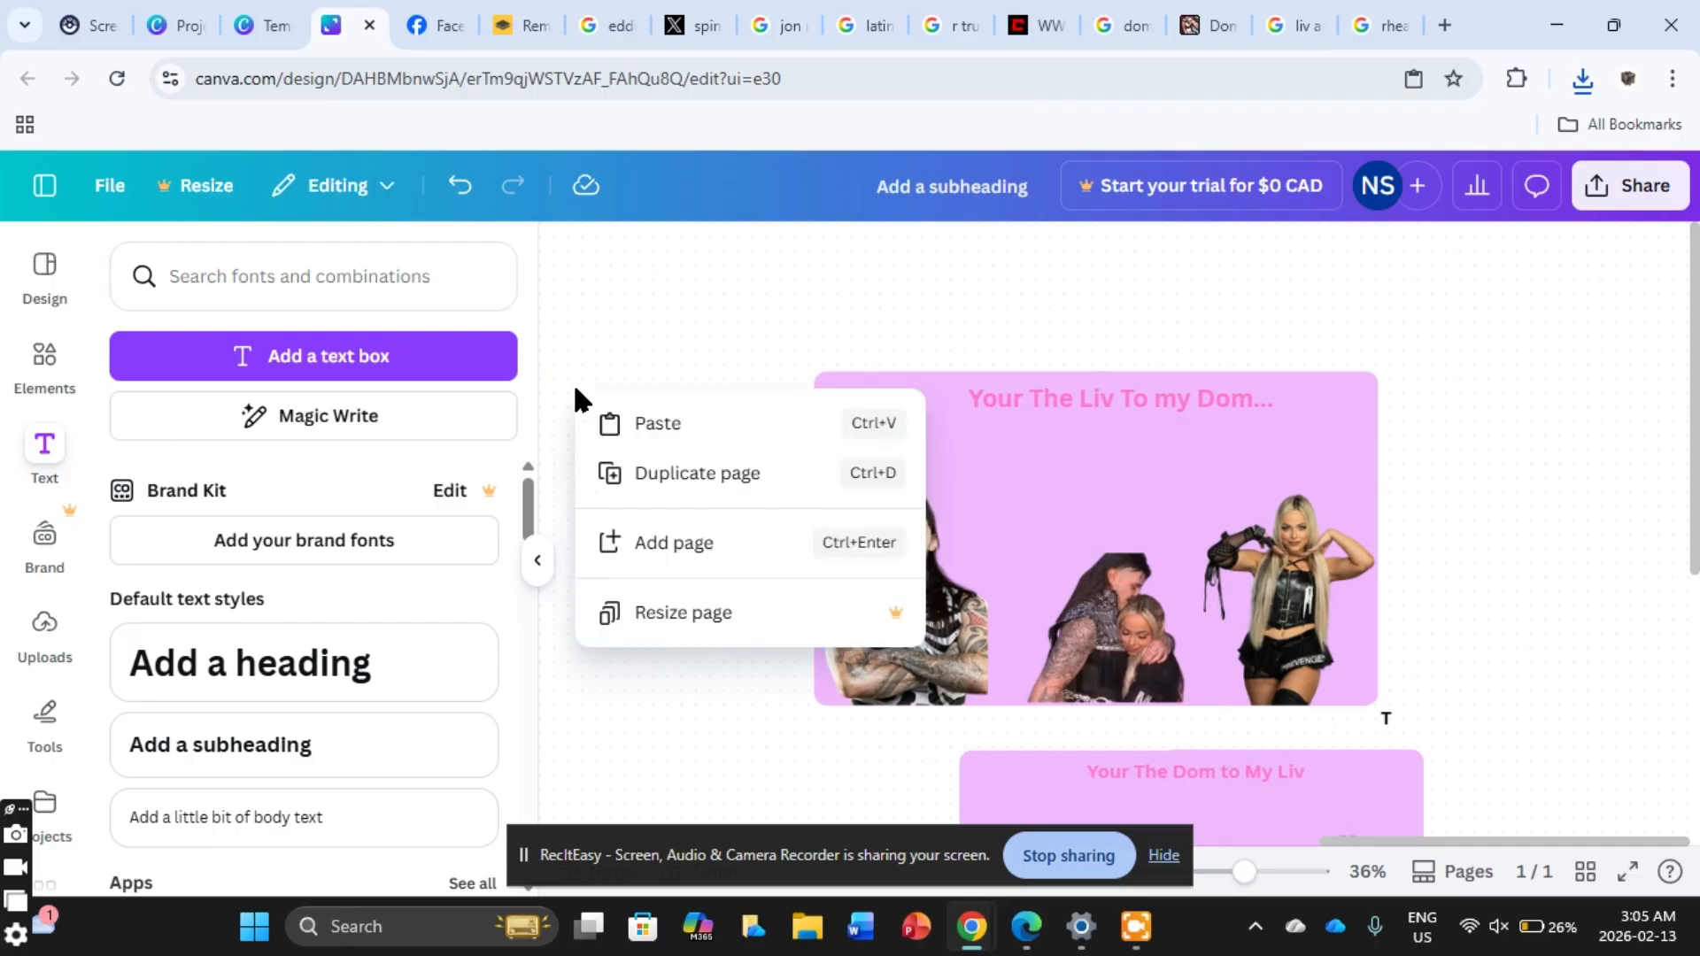
left_click(638, 428)
key("Delete")
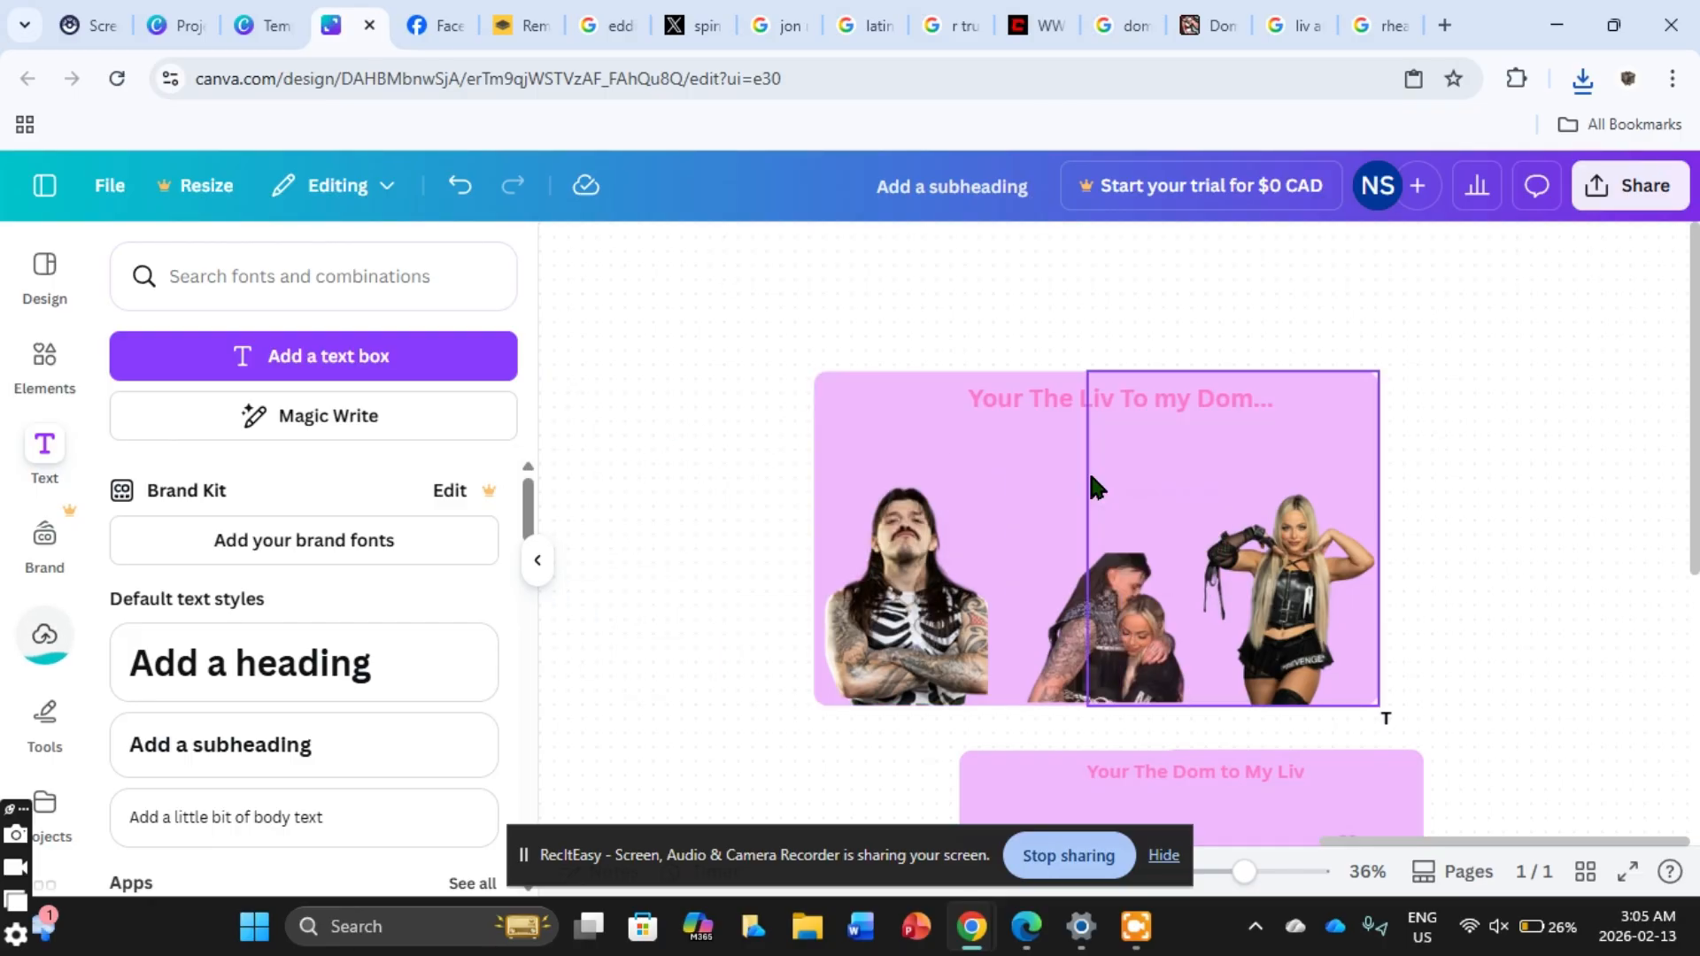
left_click(510, 26)
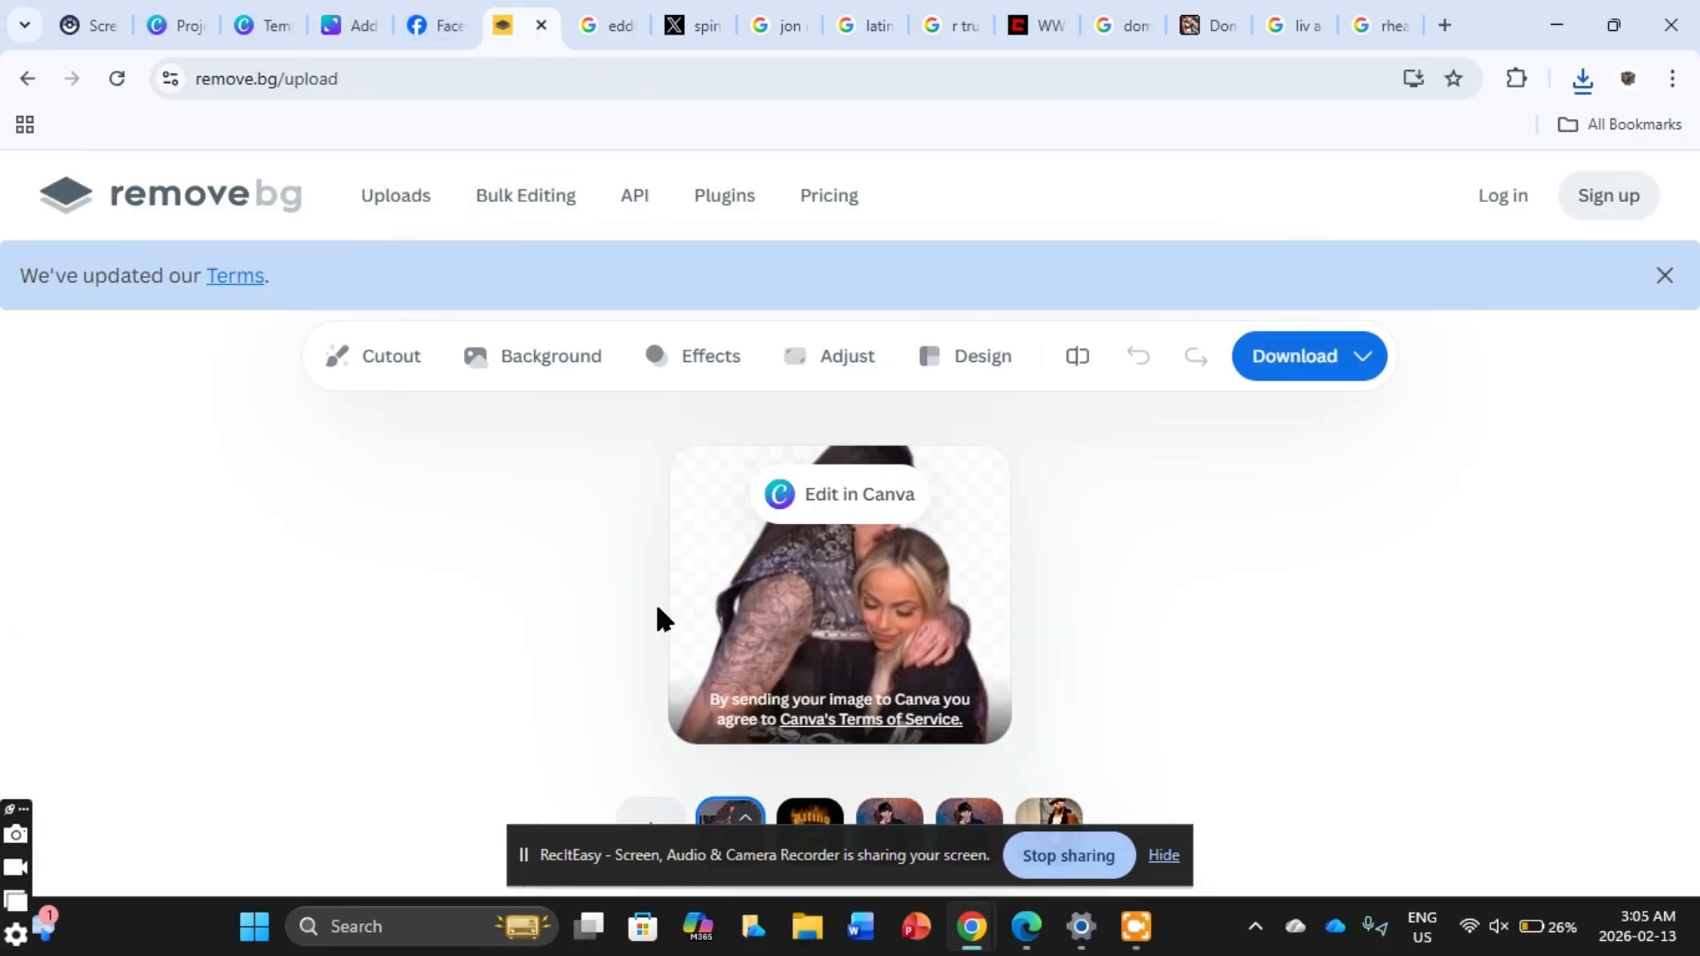
left_click(1101, 937)
left_click(1124, 932)
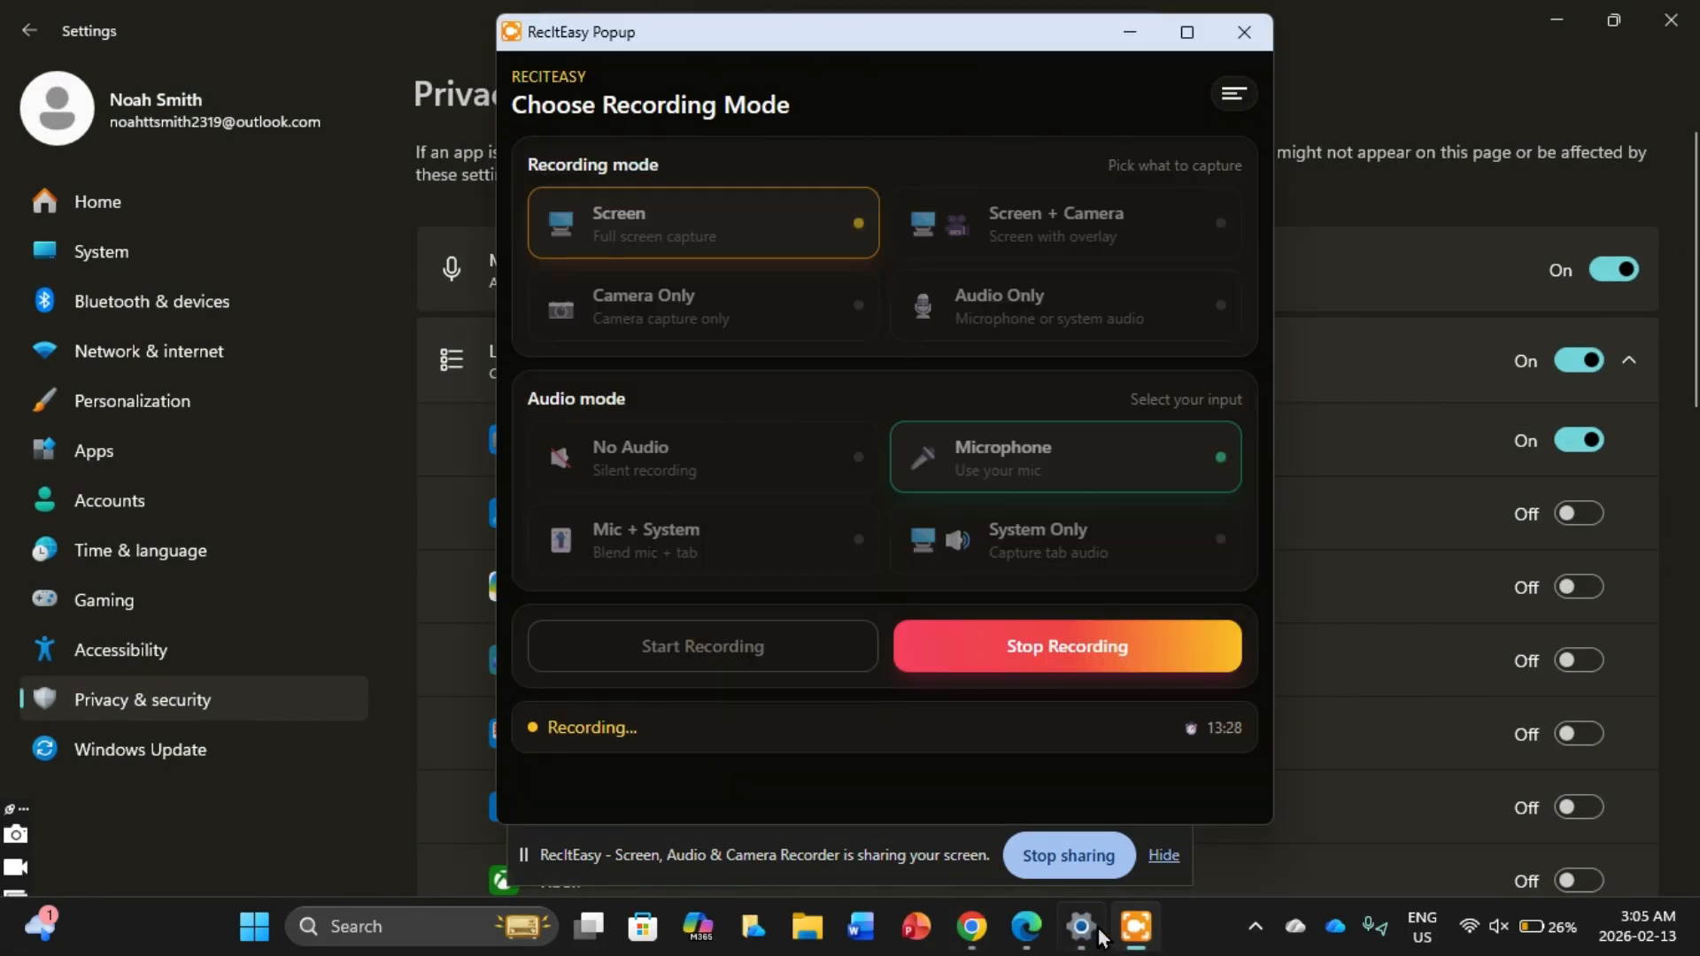
left_click(1098, 937)
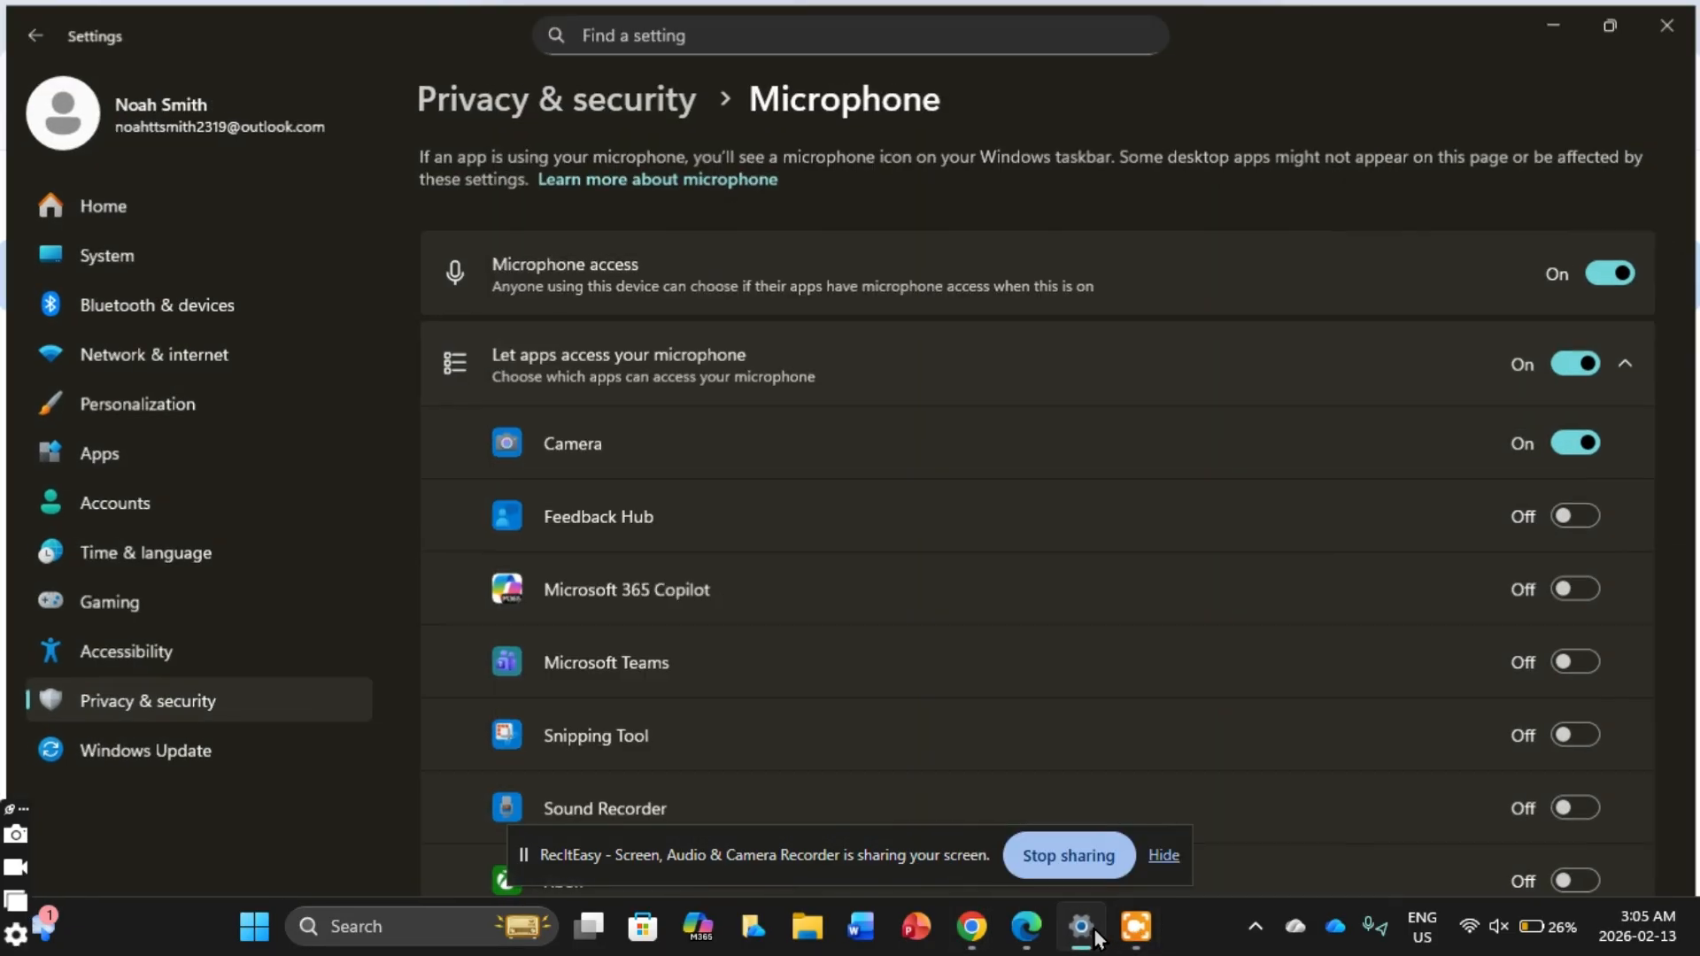
left_click(1098, 937)
left_click(404, 583)
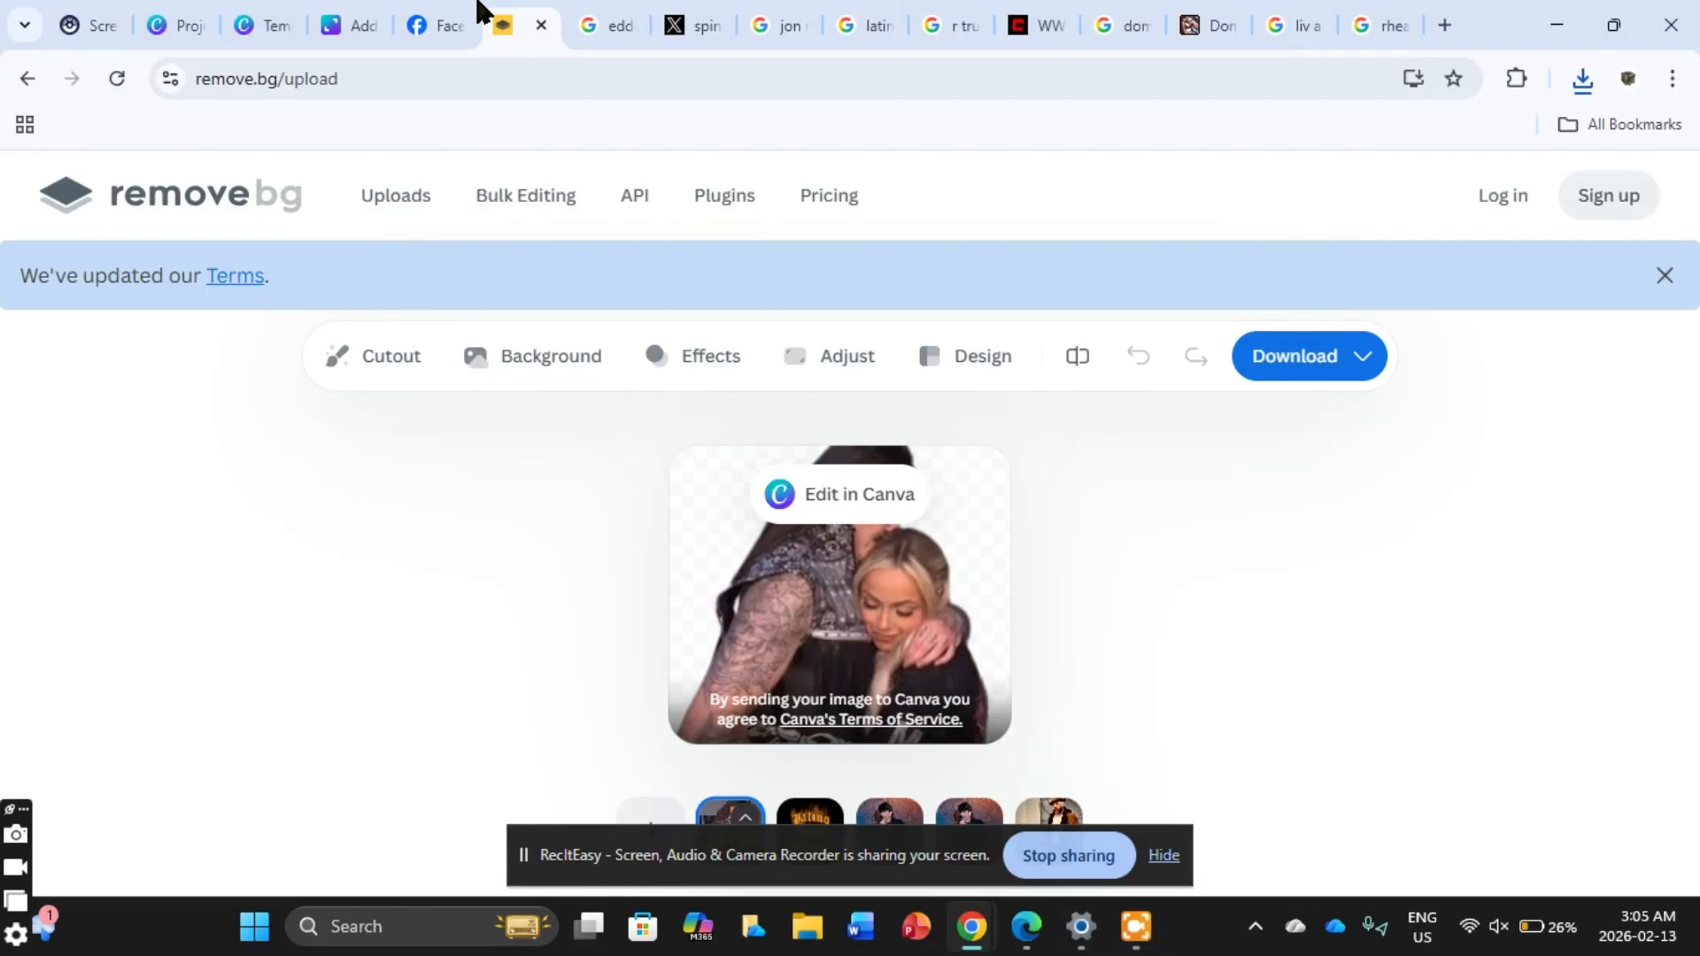
left_click(352, 26)
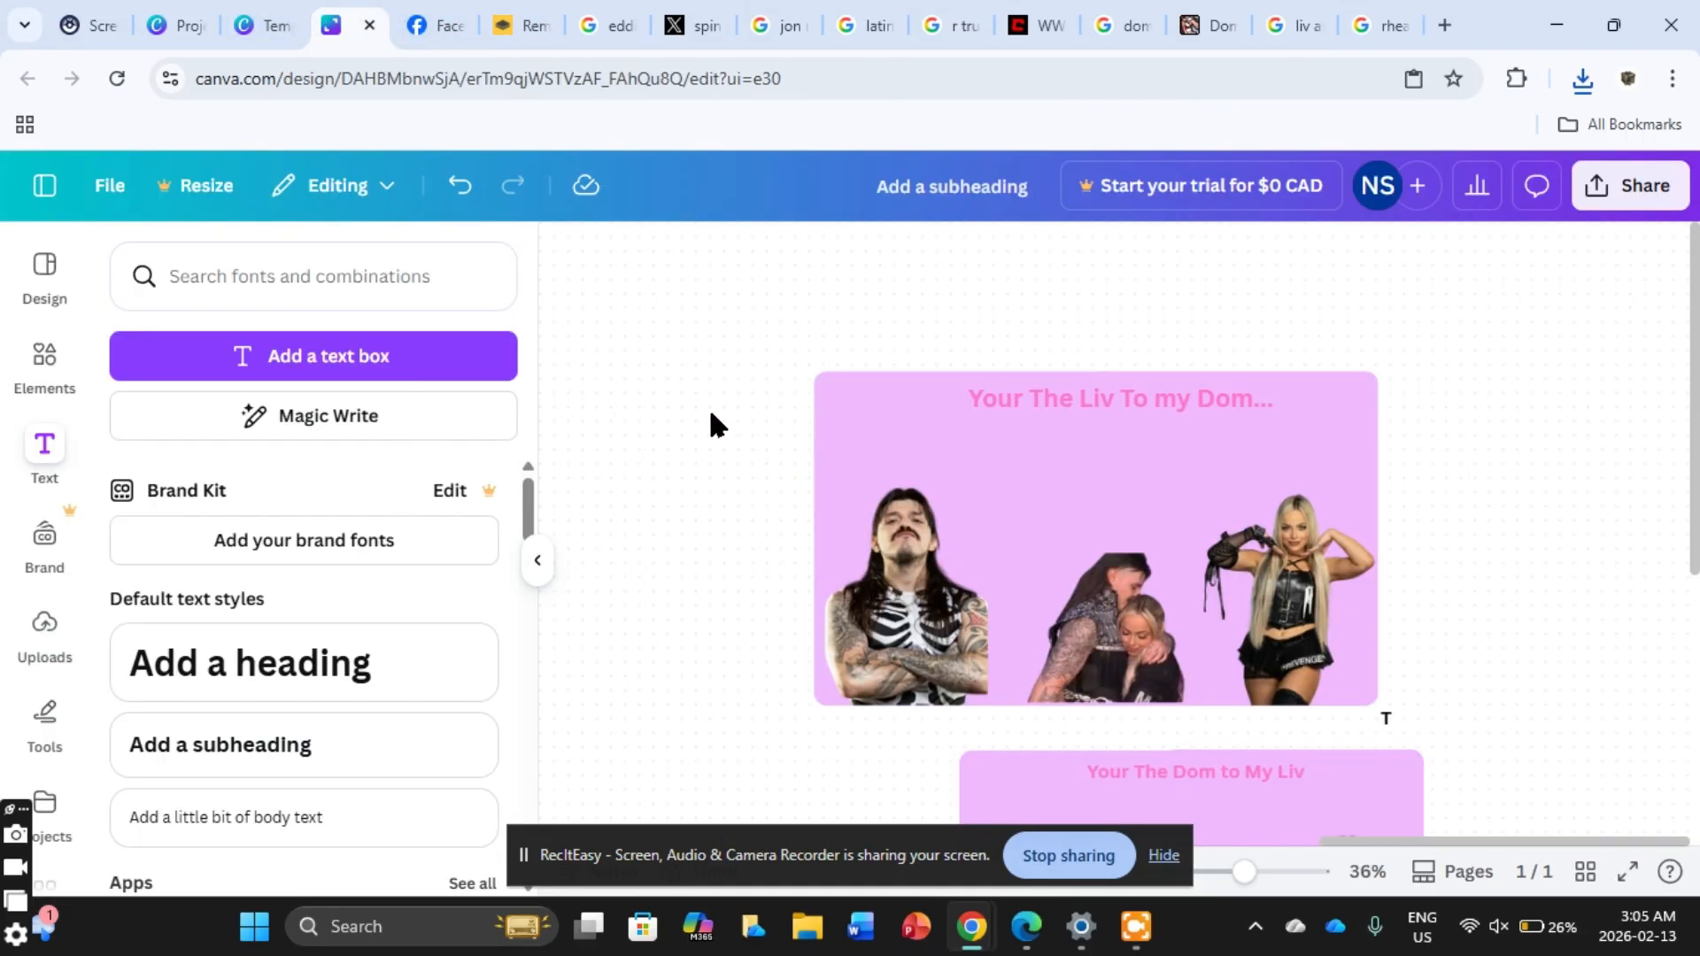
right_click(709, 426)
left_click(784, 444)
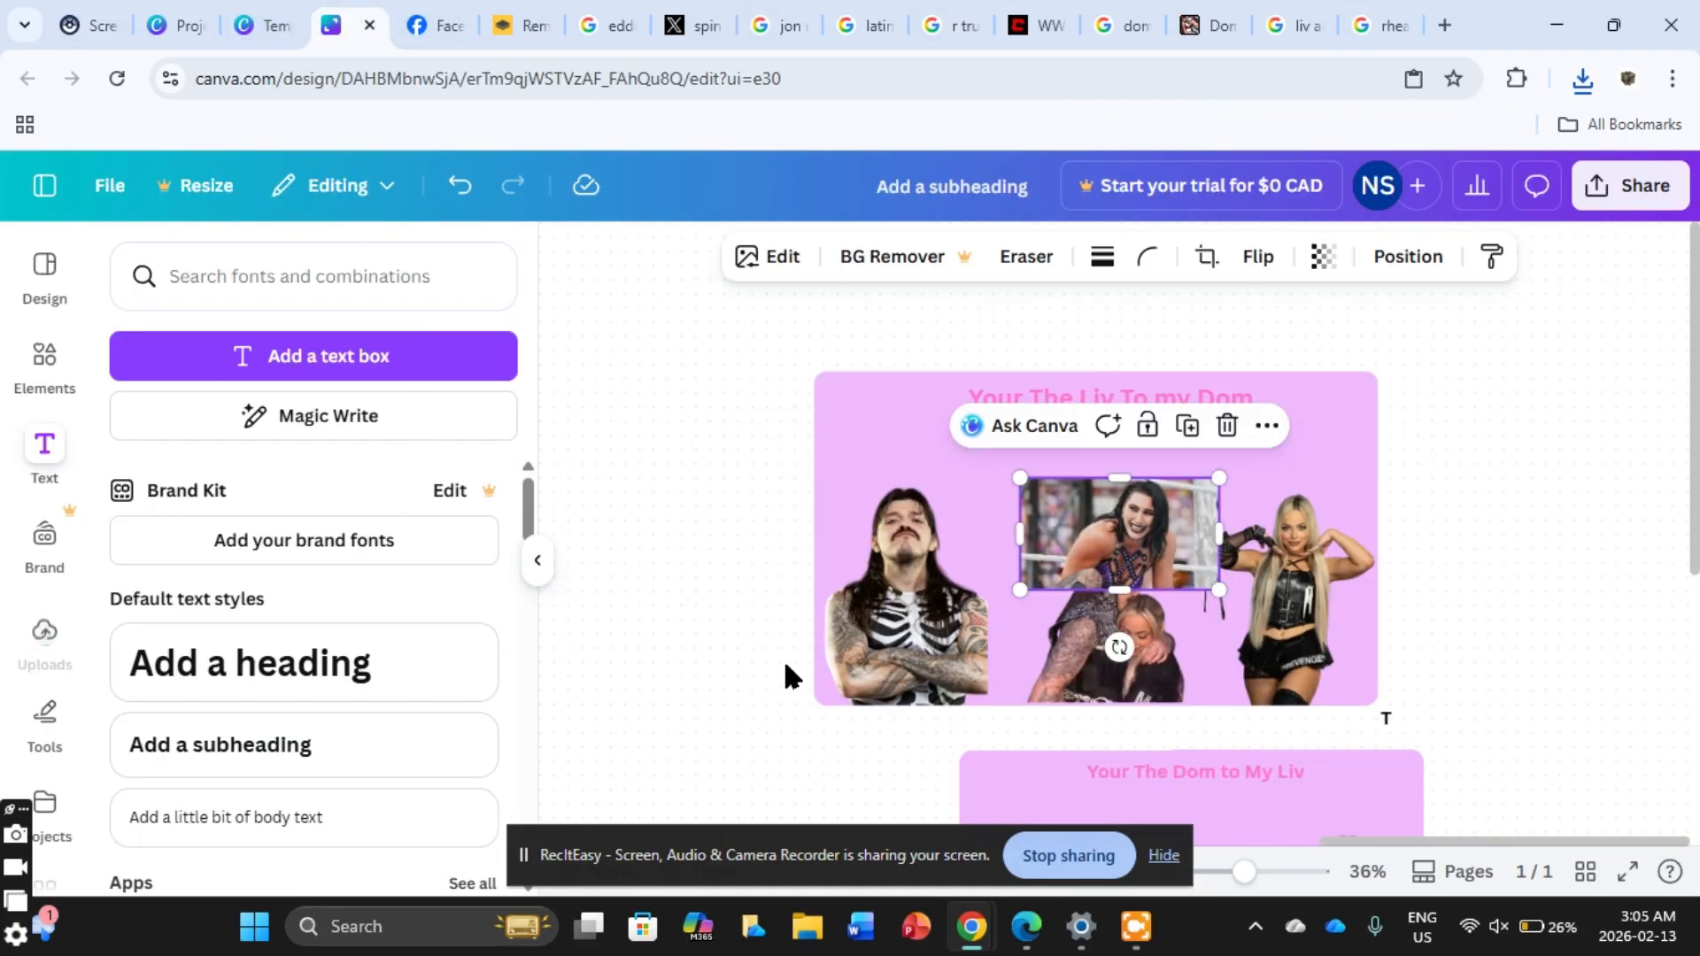
key("Delete")
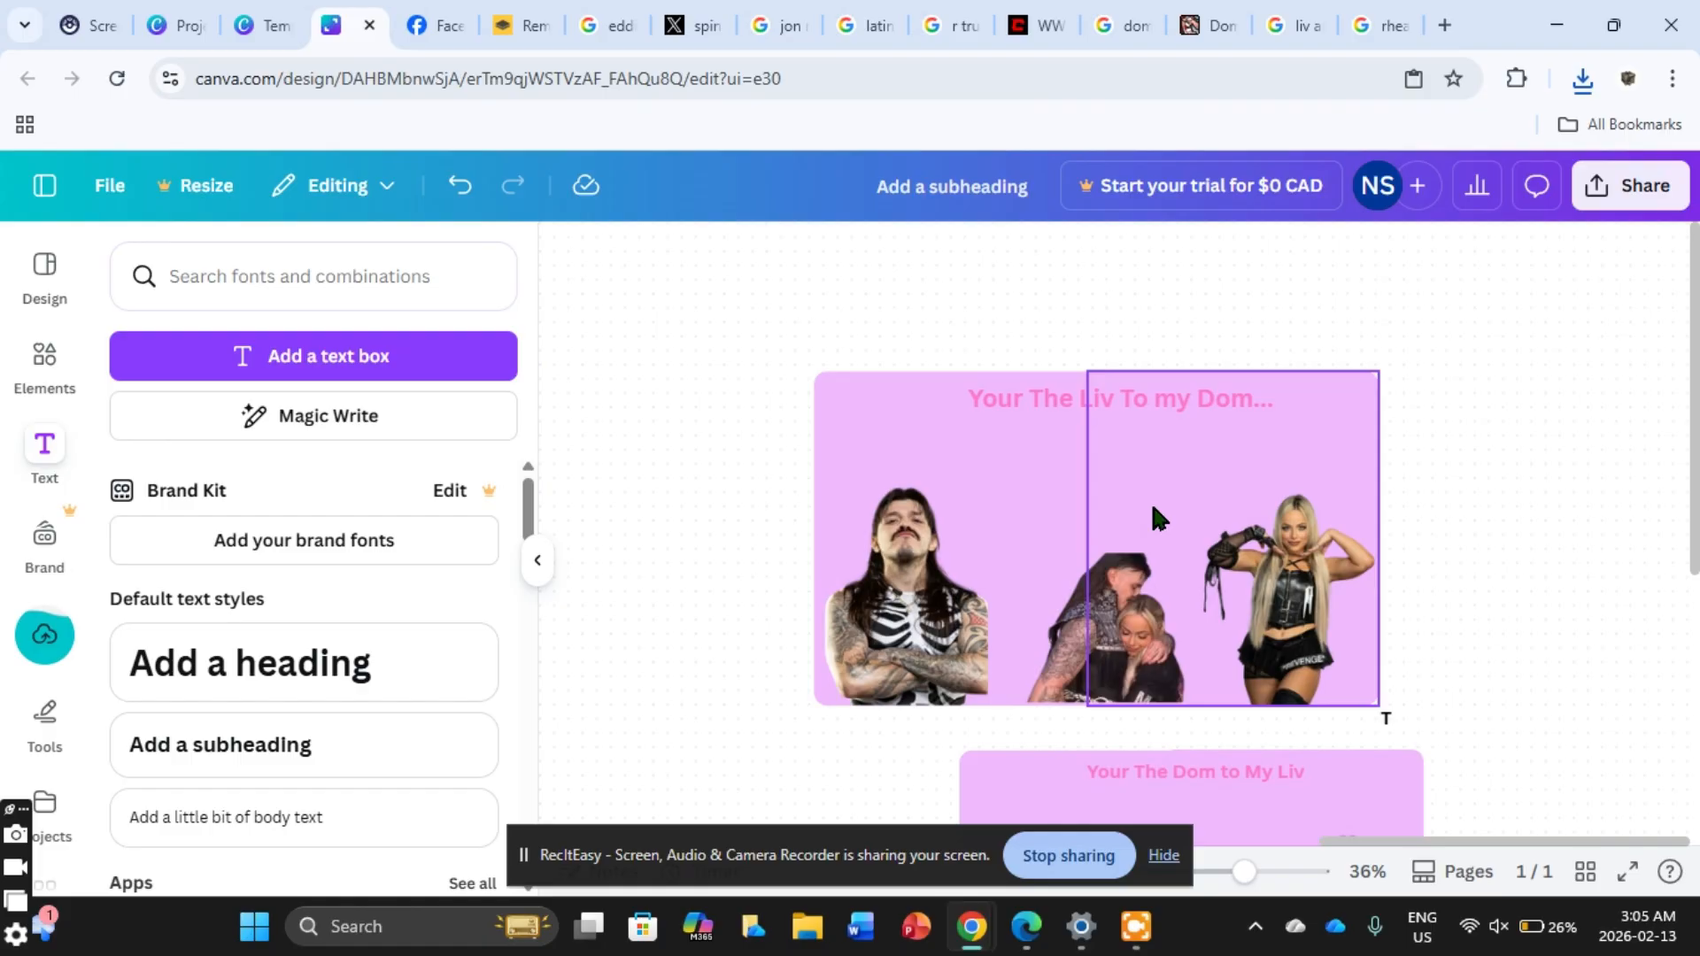
Step: Switch to remove.bg, upload the newly saved Rhea Ripley picture from Downloads and copy its background-free version
left_click(517, 22)
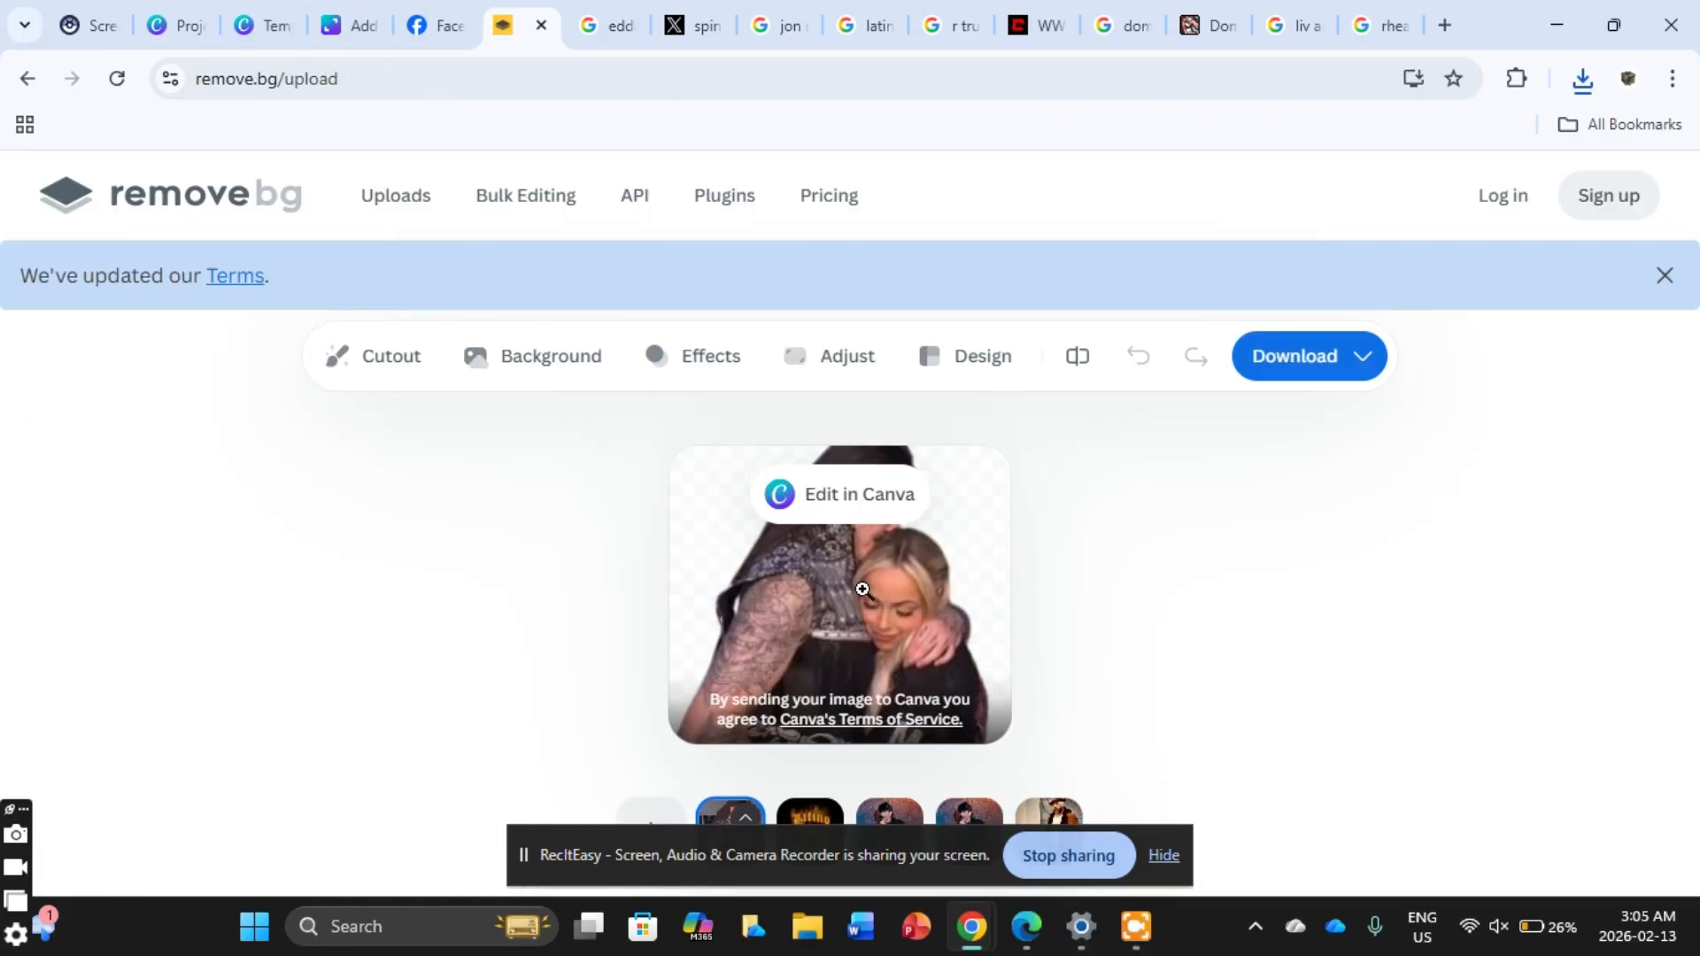
left_click(666, 819)
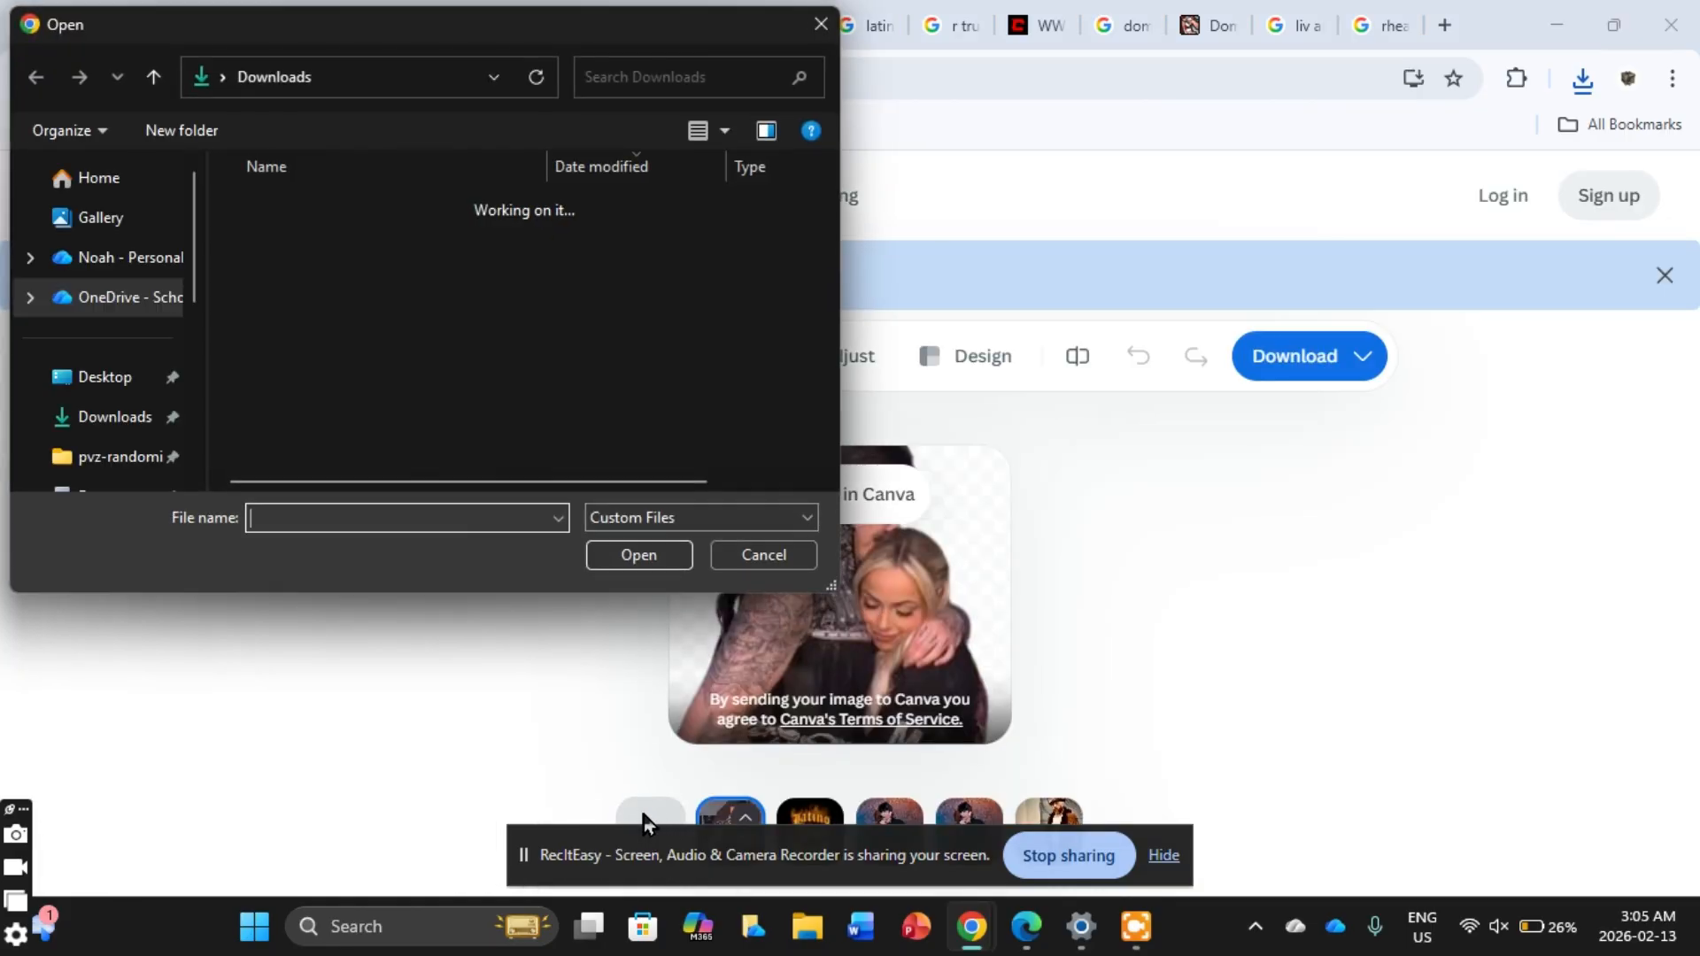
left_click(434, 239)
left_click(666, 555)
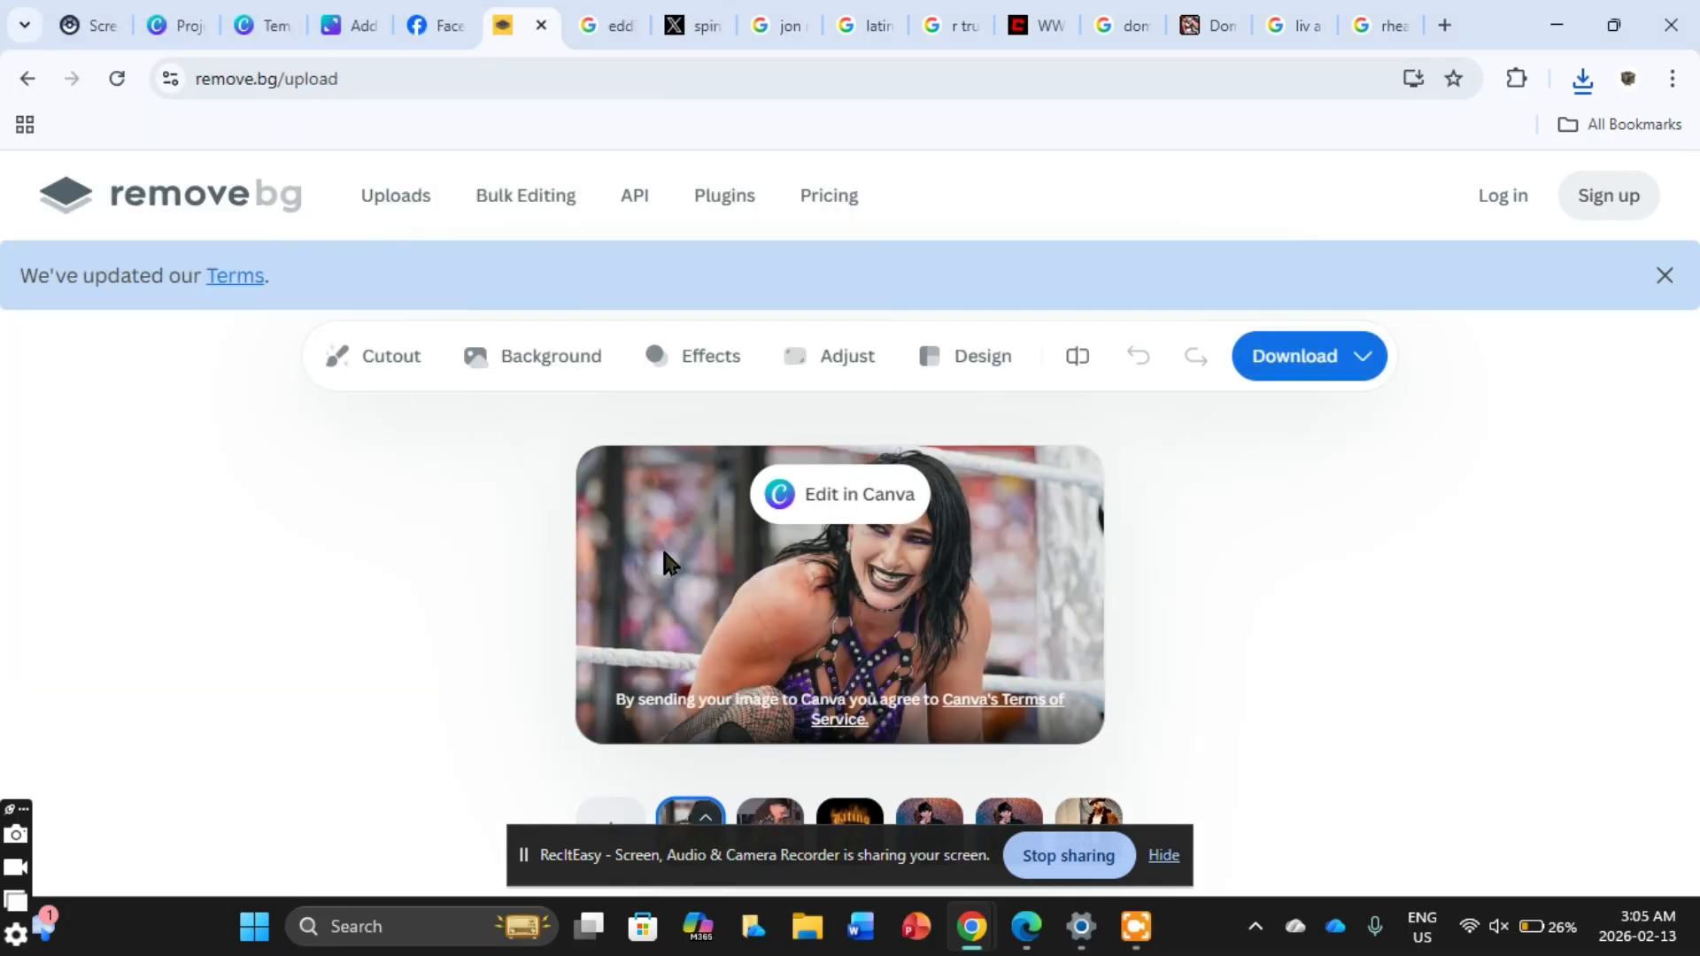
right_click(664, 553)
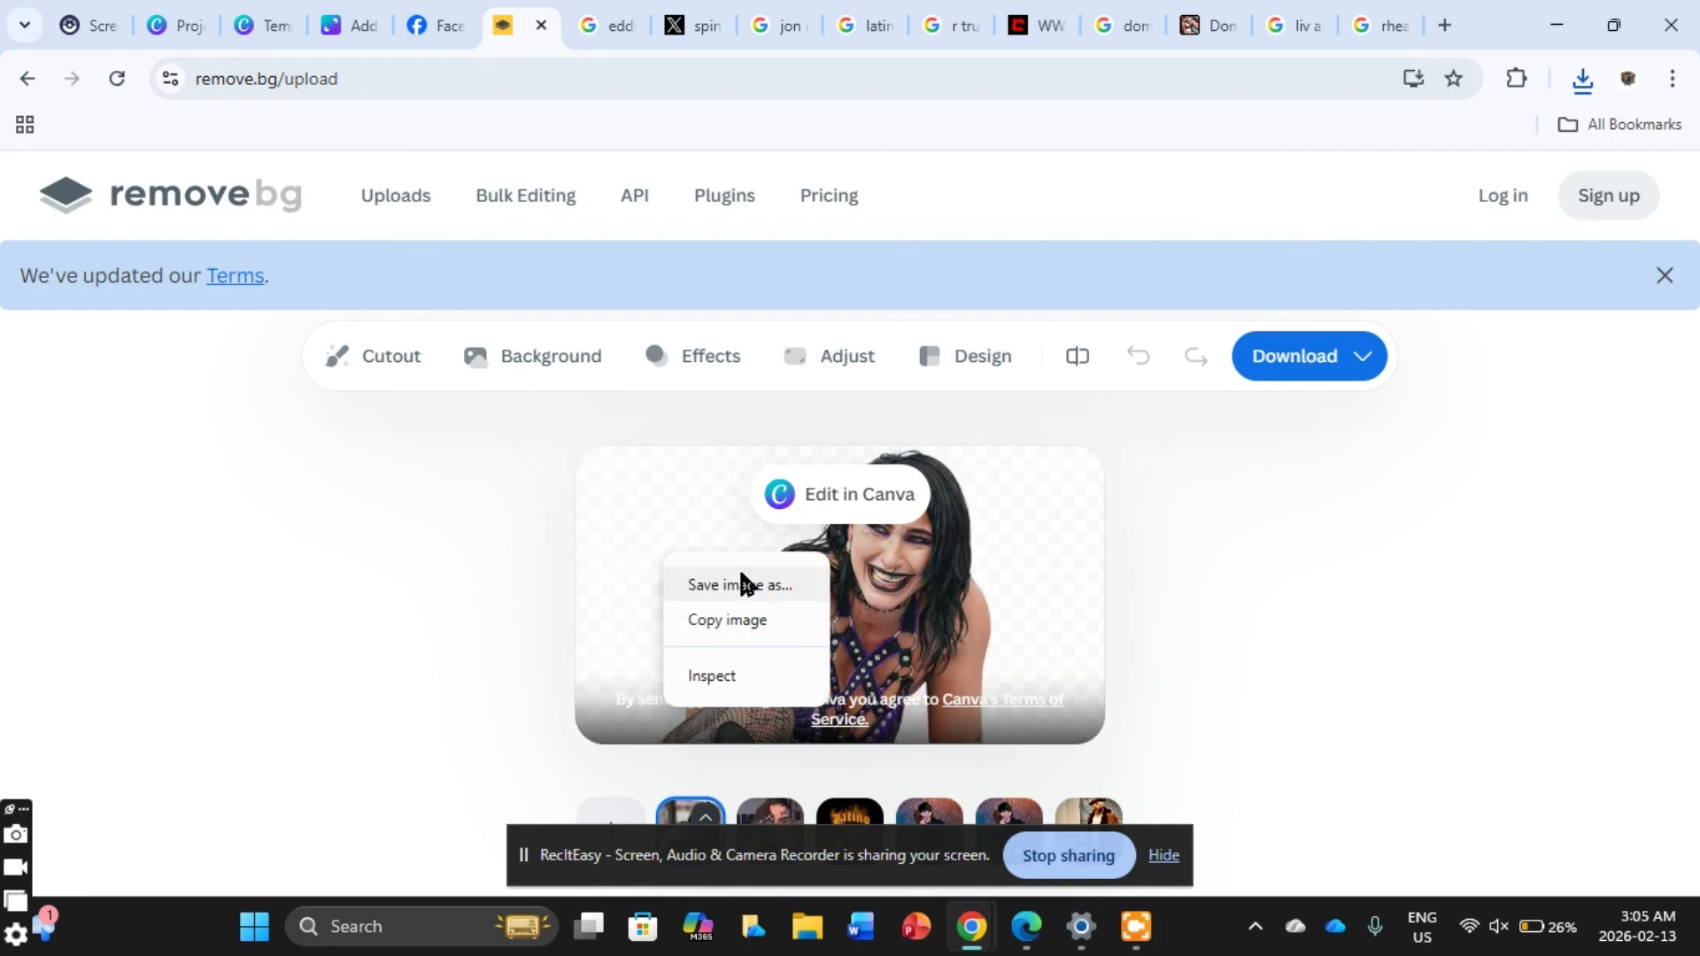
left_click(748, 620)
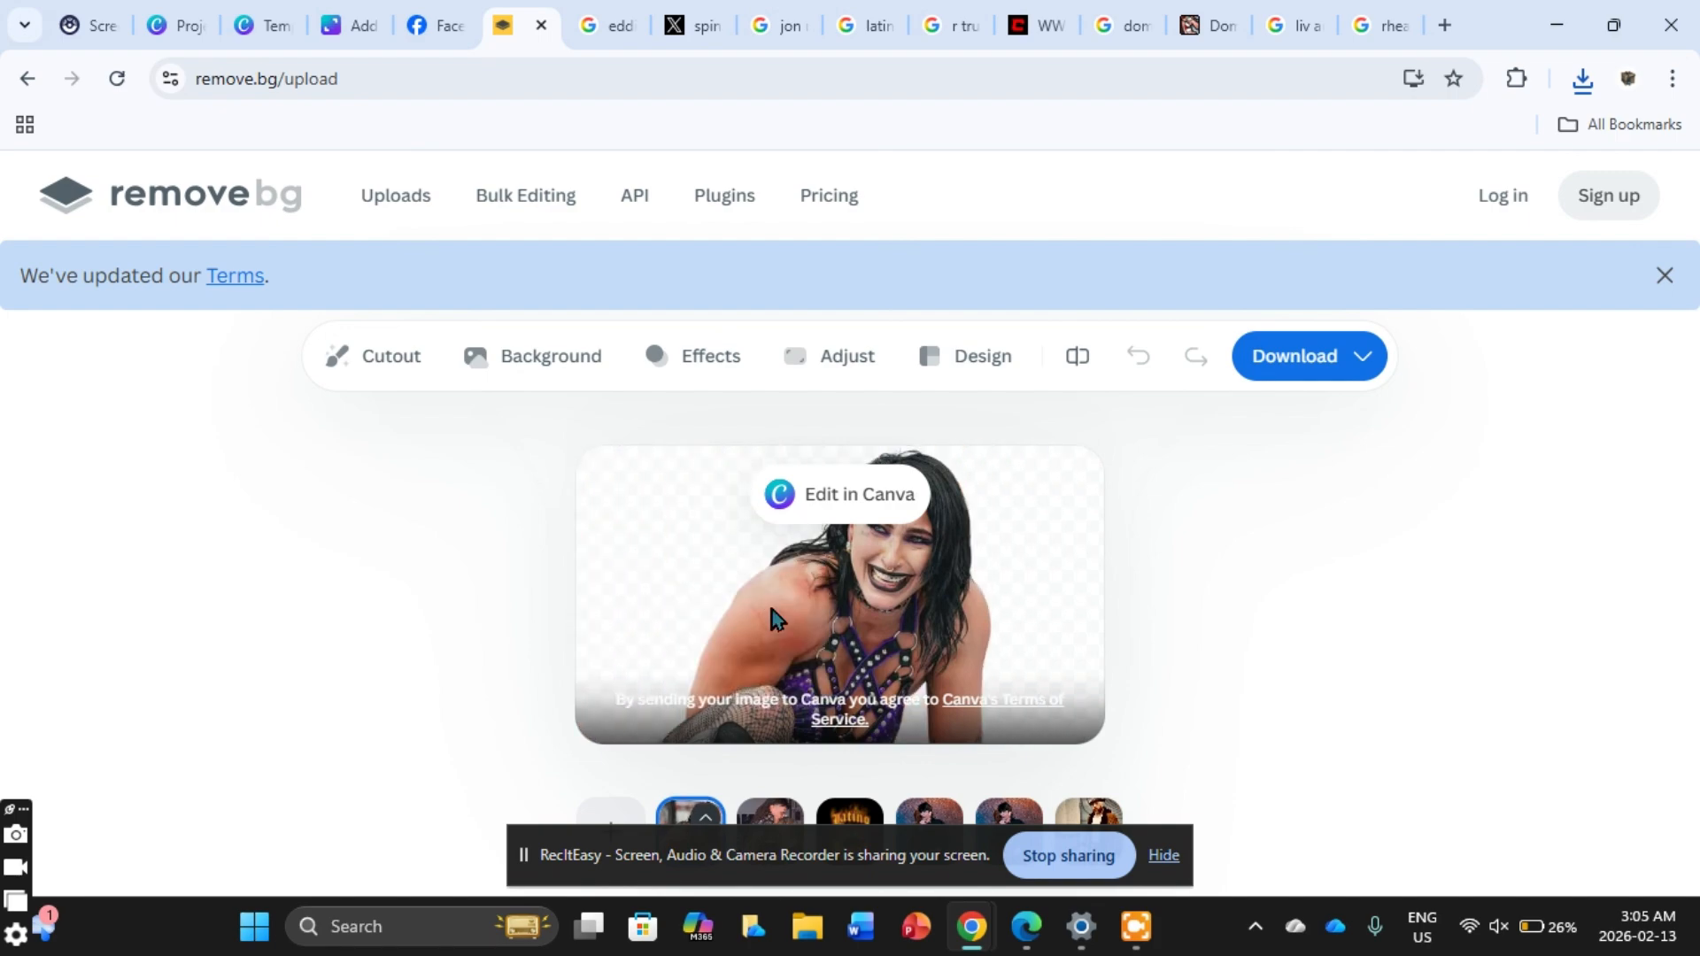
Step: Switch to the Canva design and paste the Rhea Ripley cutout
left_click(342, 34)
right_click(757, 420)
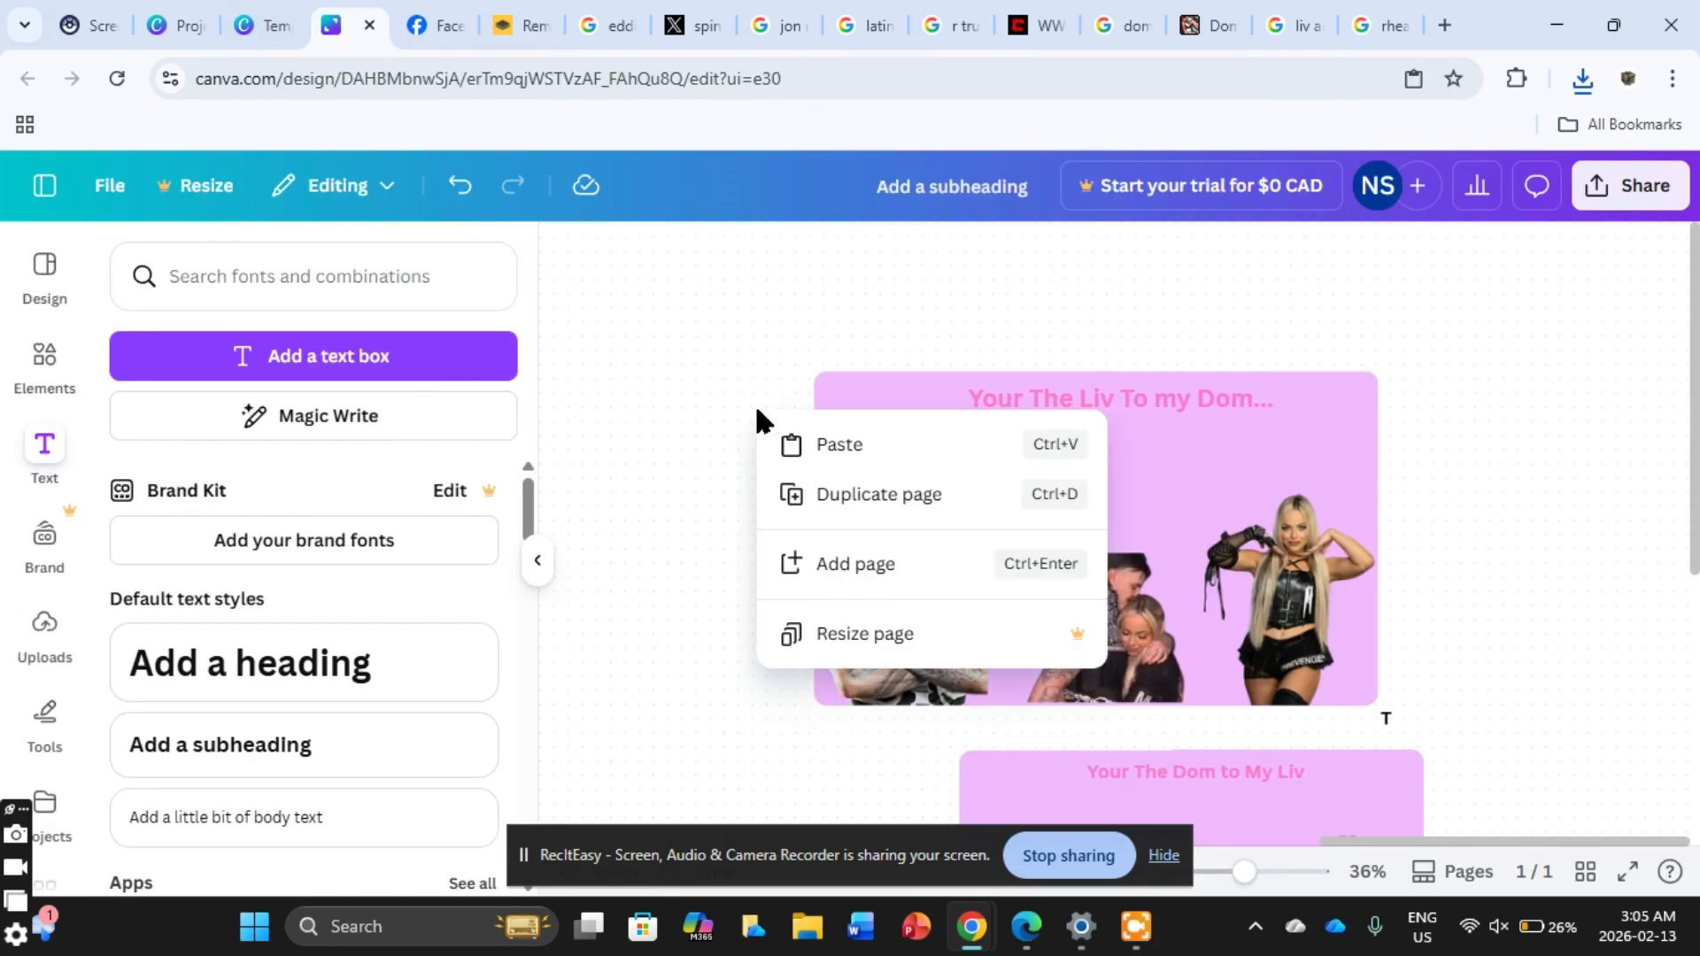
left_click(812, 446)
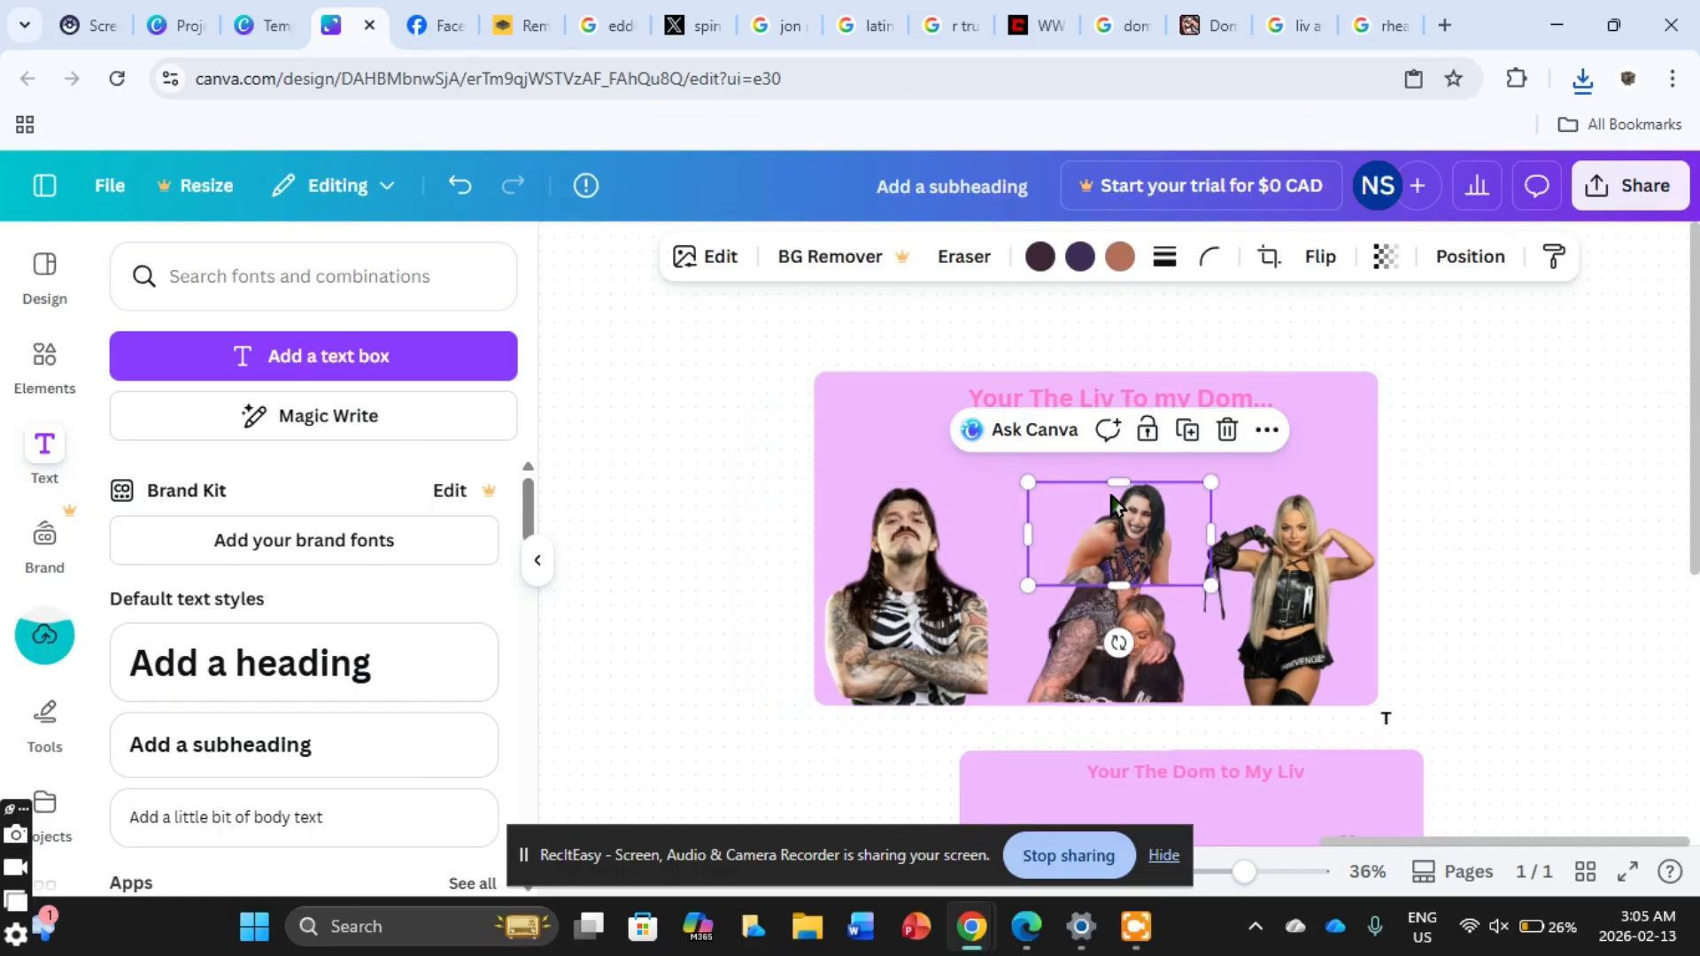
Step: Move the Rhea Ripley cutout above Liv Morgan in the "Your The Liv To my Dom..." box and copy it
left_click_drag(1112, 497, 1293, 401)
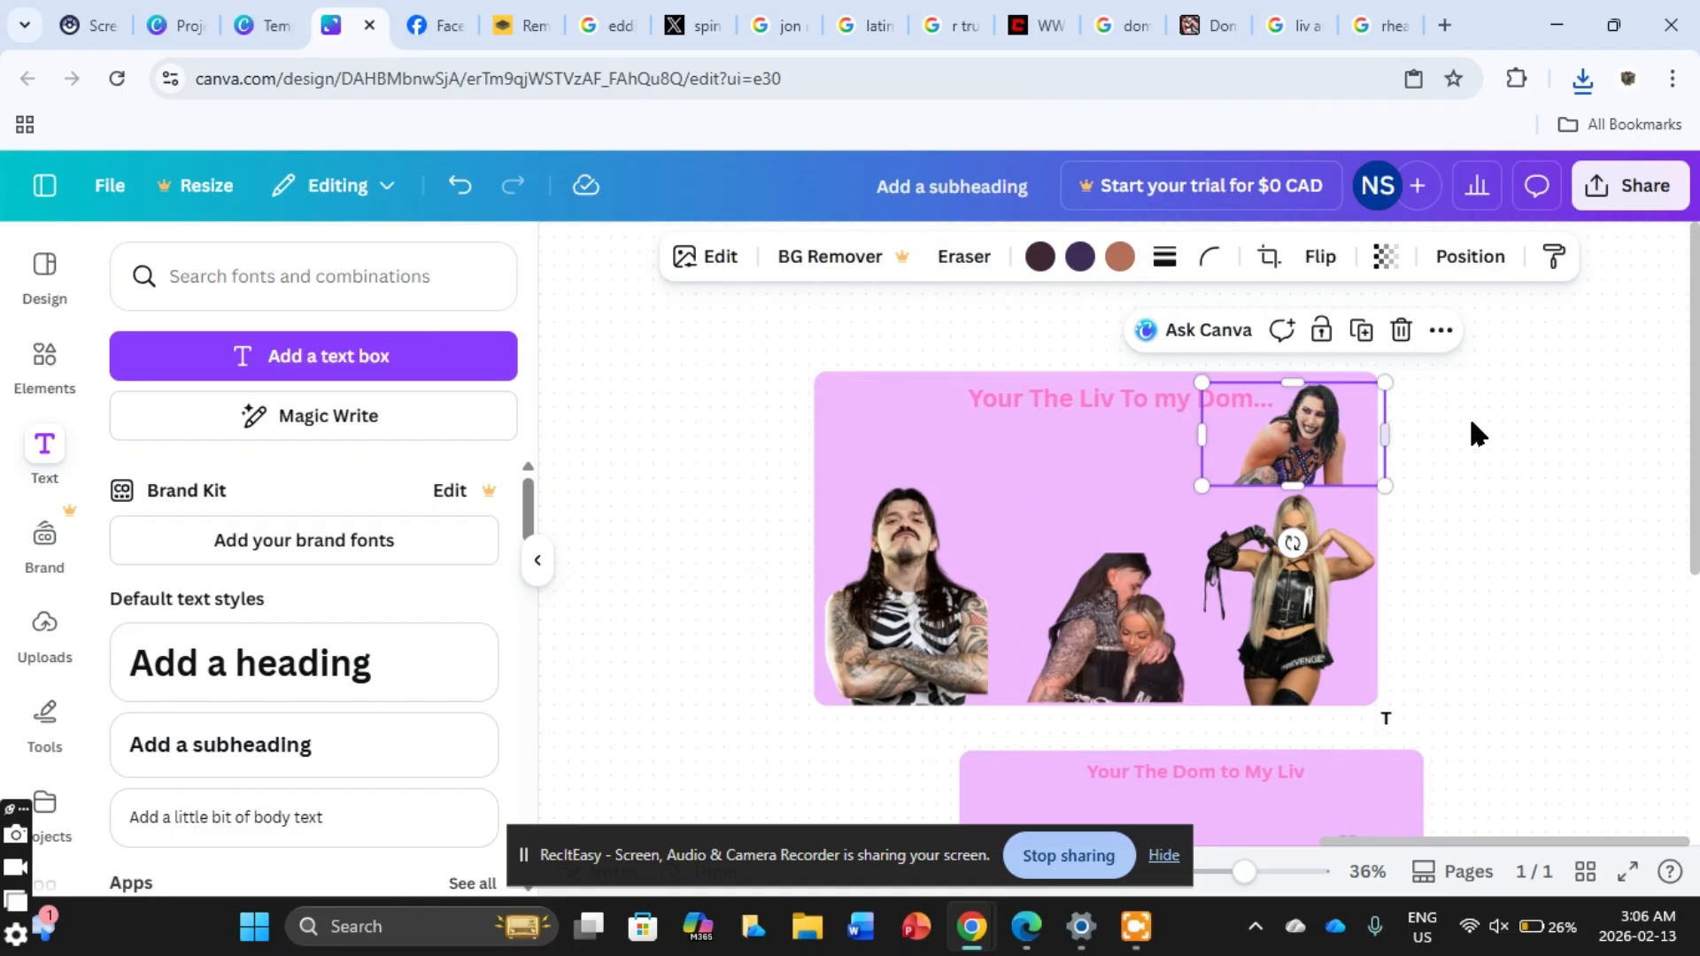
mouse_move(1696, 403)
left_mouse_down()
mouse_move(1694, 530)
mouse_move(1693, 372)
left_mouse_up()
right_click(1291, 487)
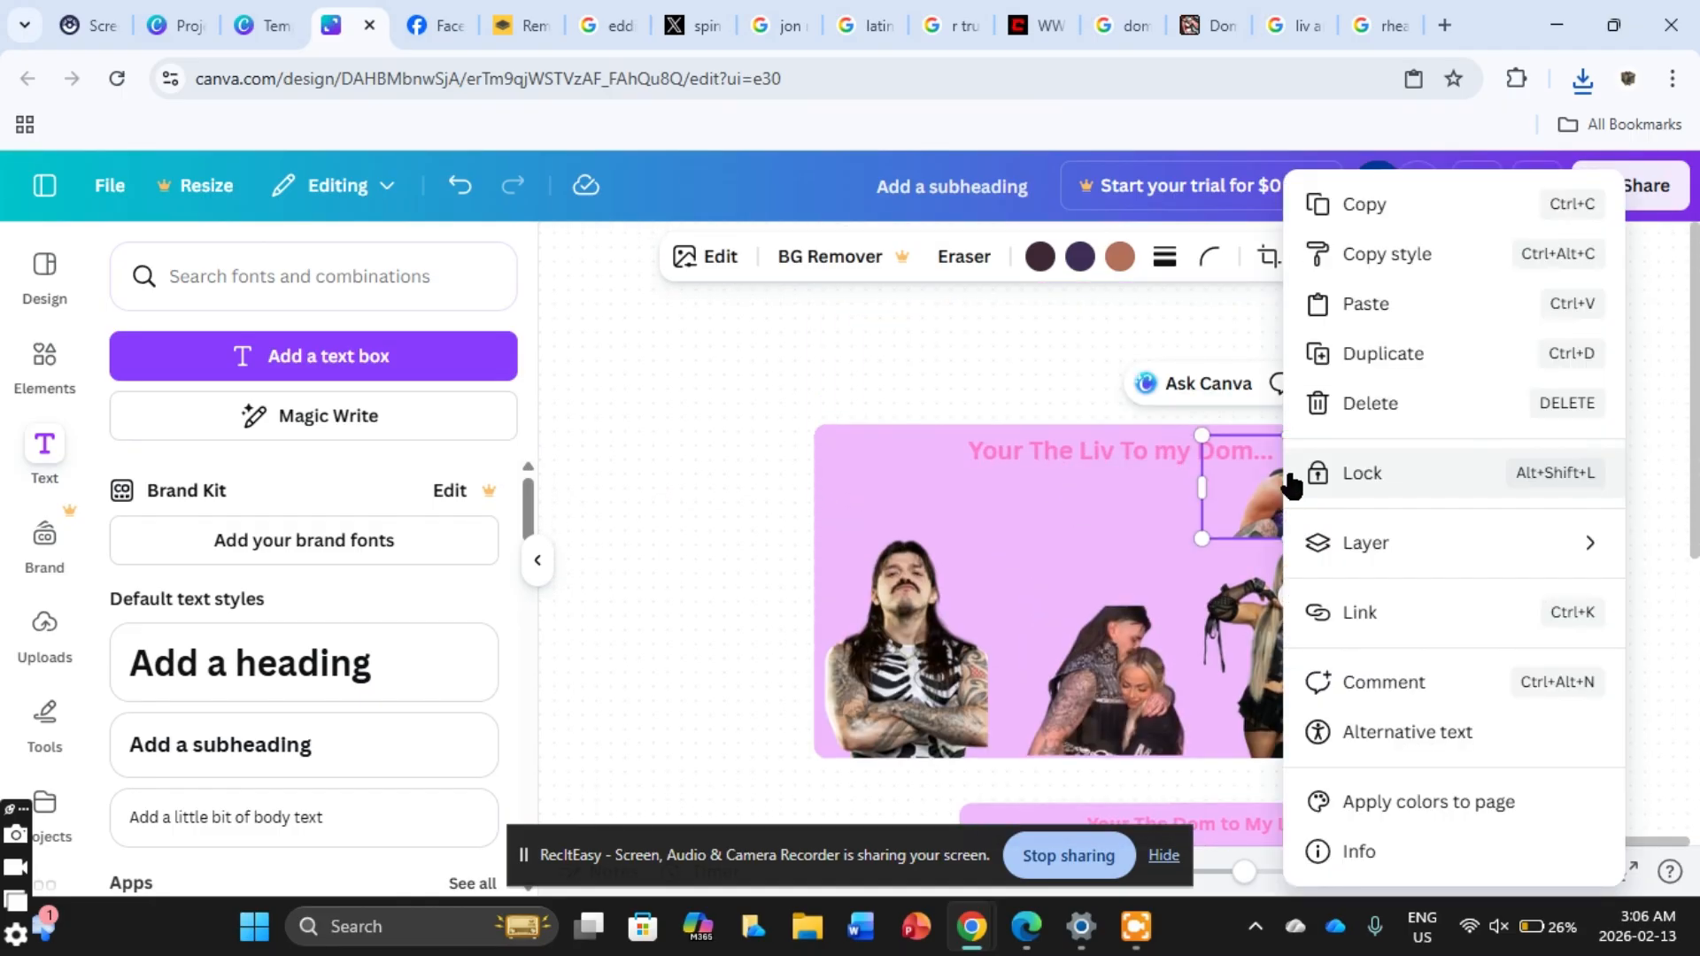
left_click(1351, 204)
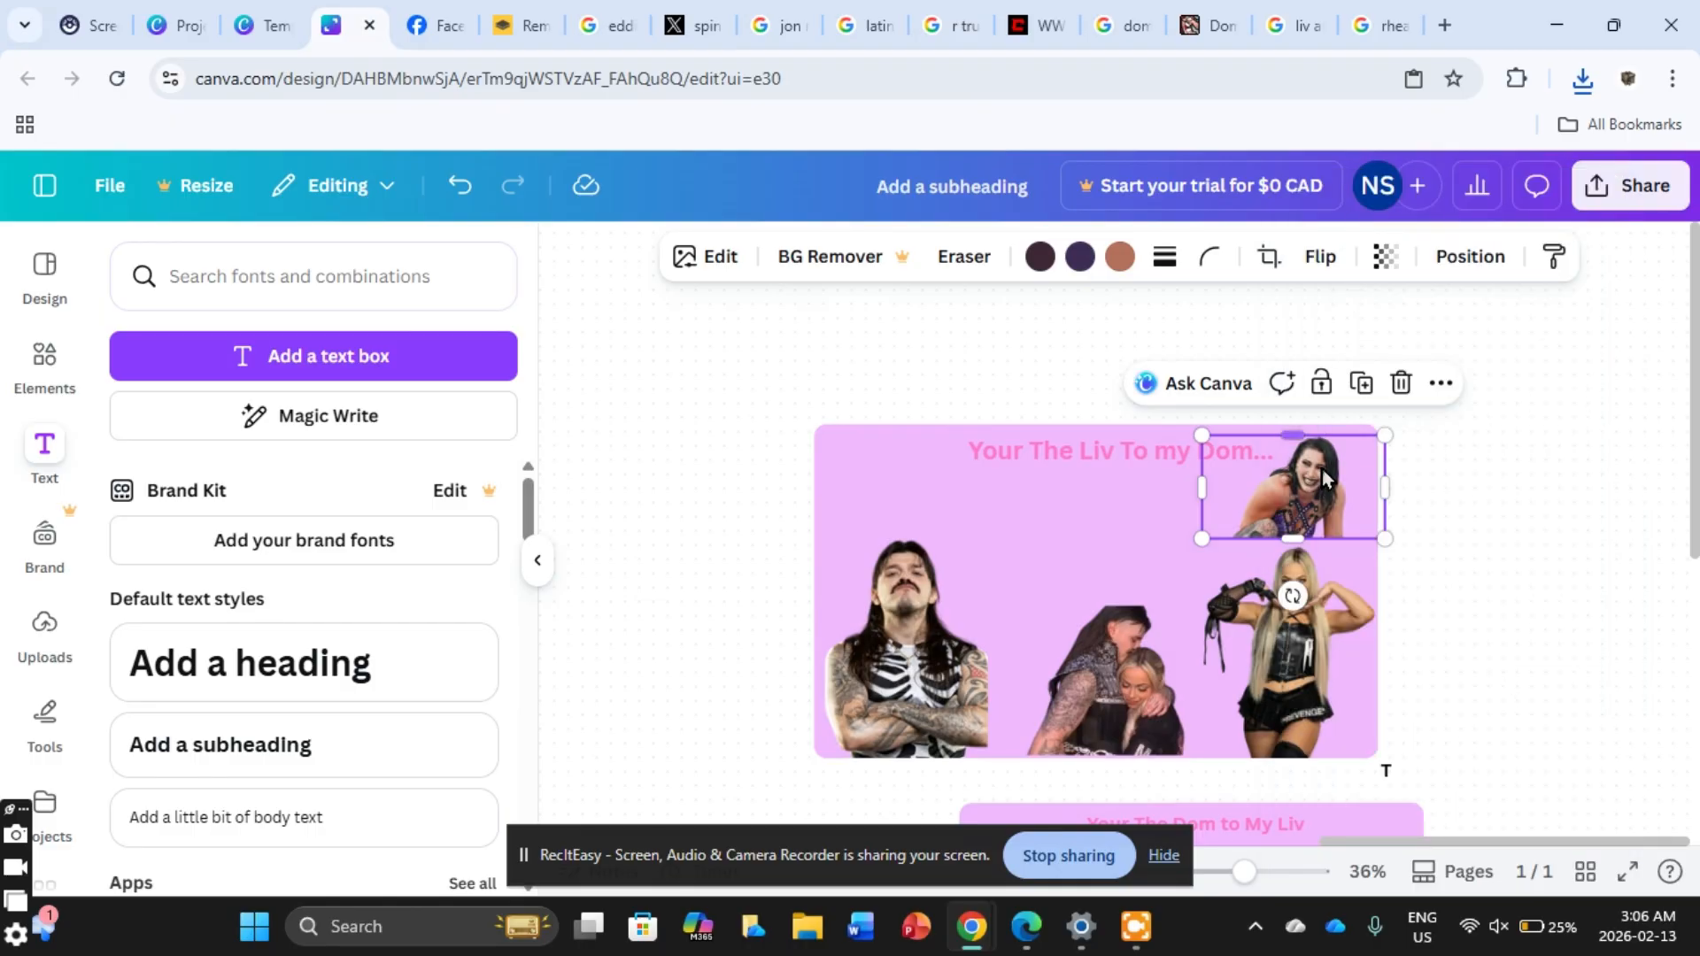
Step: Duplicate the Rhea Ripley cutout, place the copy above Dominik Mysterio in the "Your The Dom to My Liv" box and shrink it to fit
mouse_move(1328, 485)
left_mouse_down()
mouse_move(1342, 595)
mouse_move(1320, 478)
left_mouse_up()
left_click_drag(1695, 420, 1697, 507)
right_click(1246, 298)
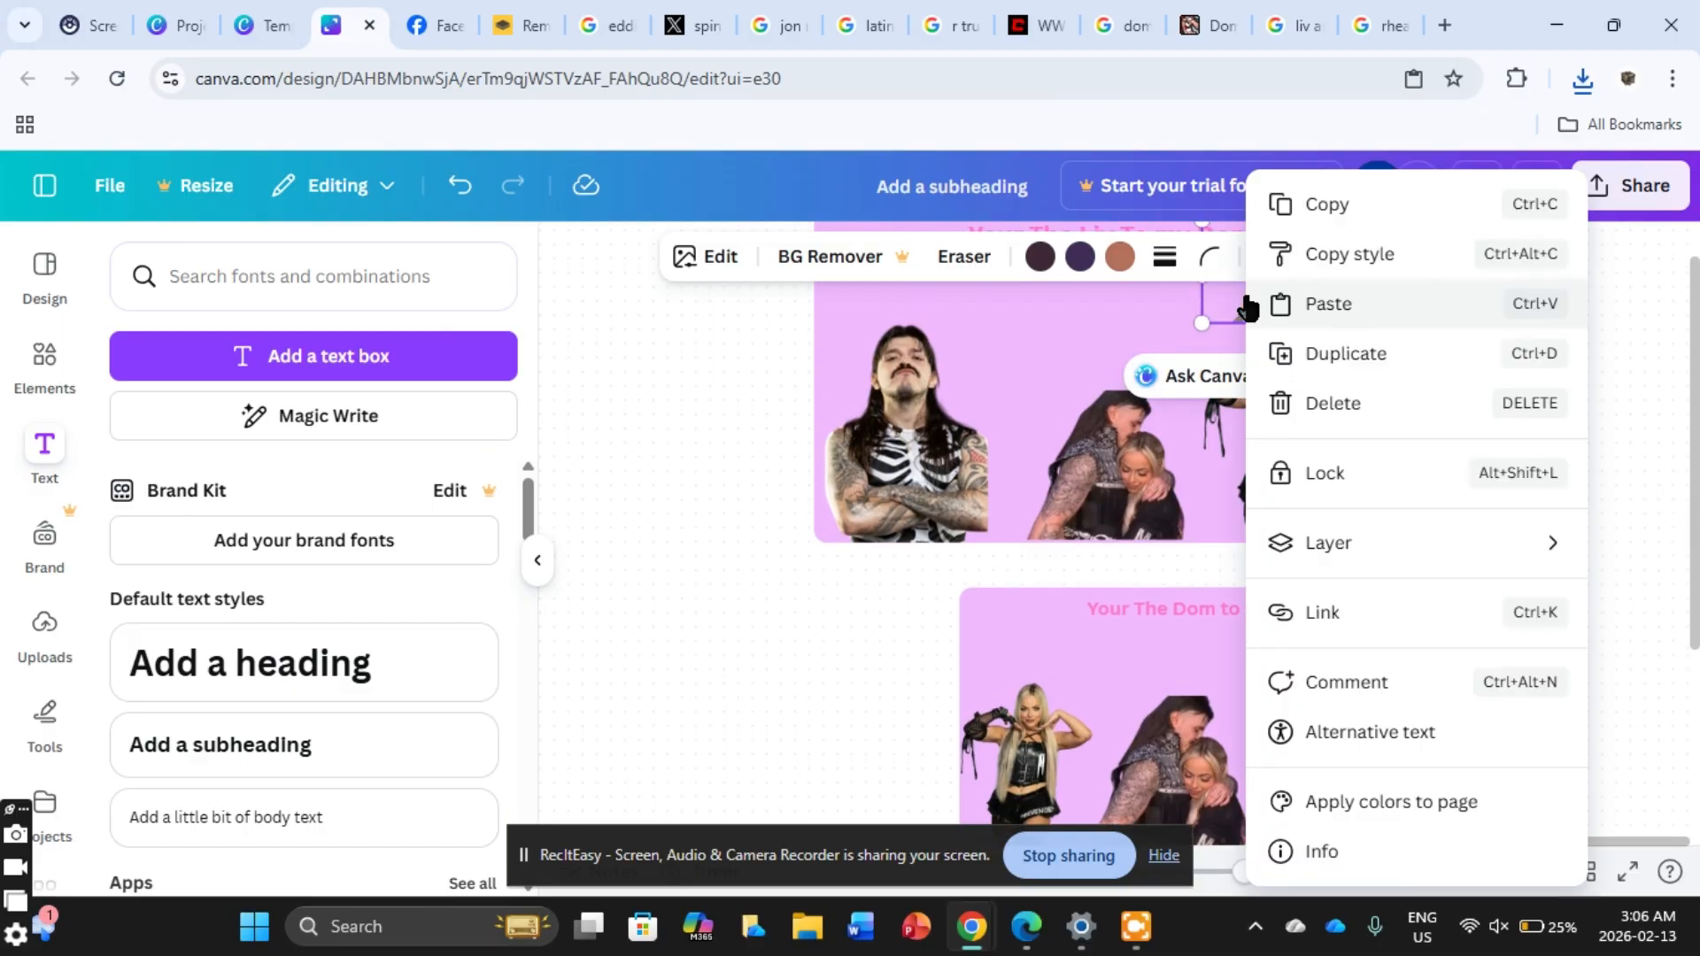
mouse_move(1356, 566)
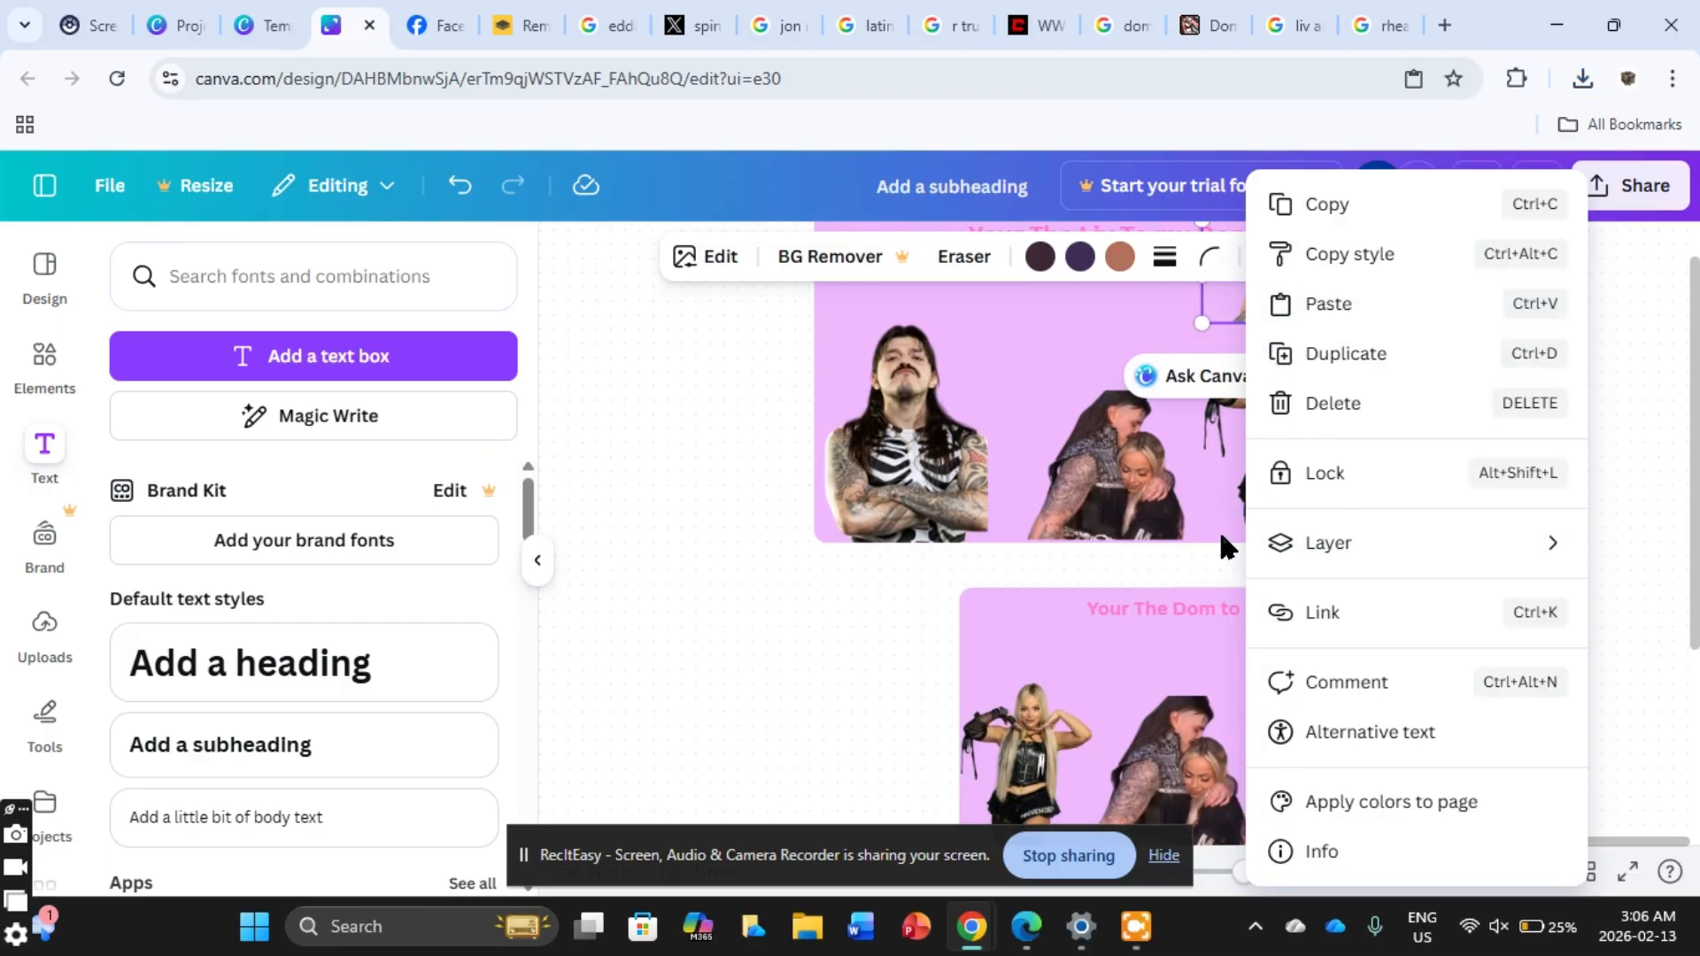
left_click(1010, 645)
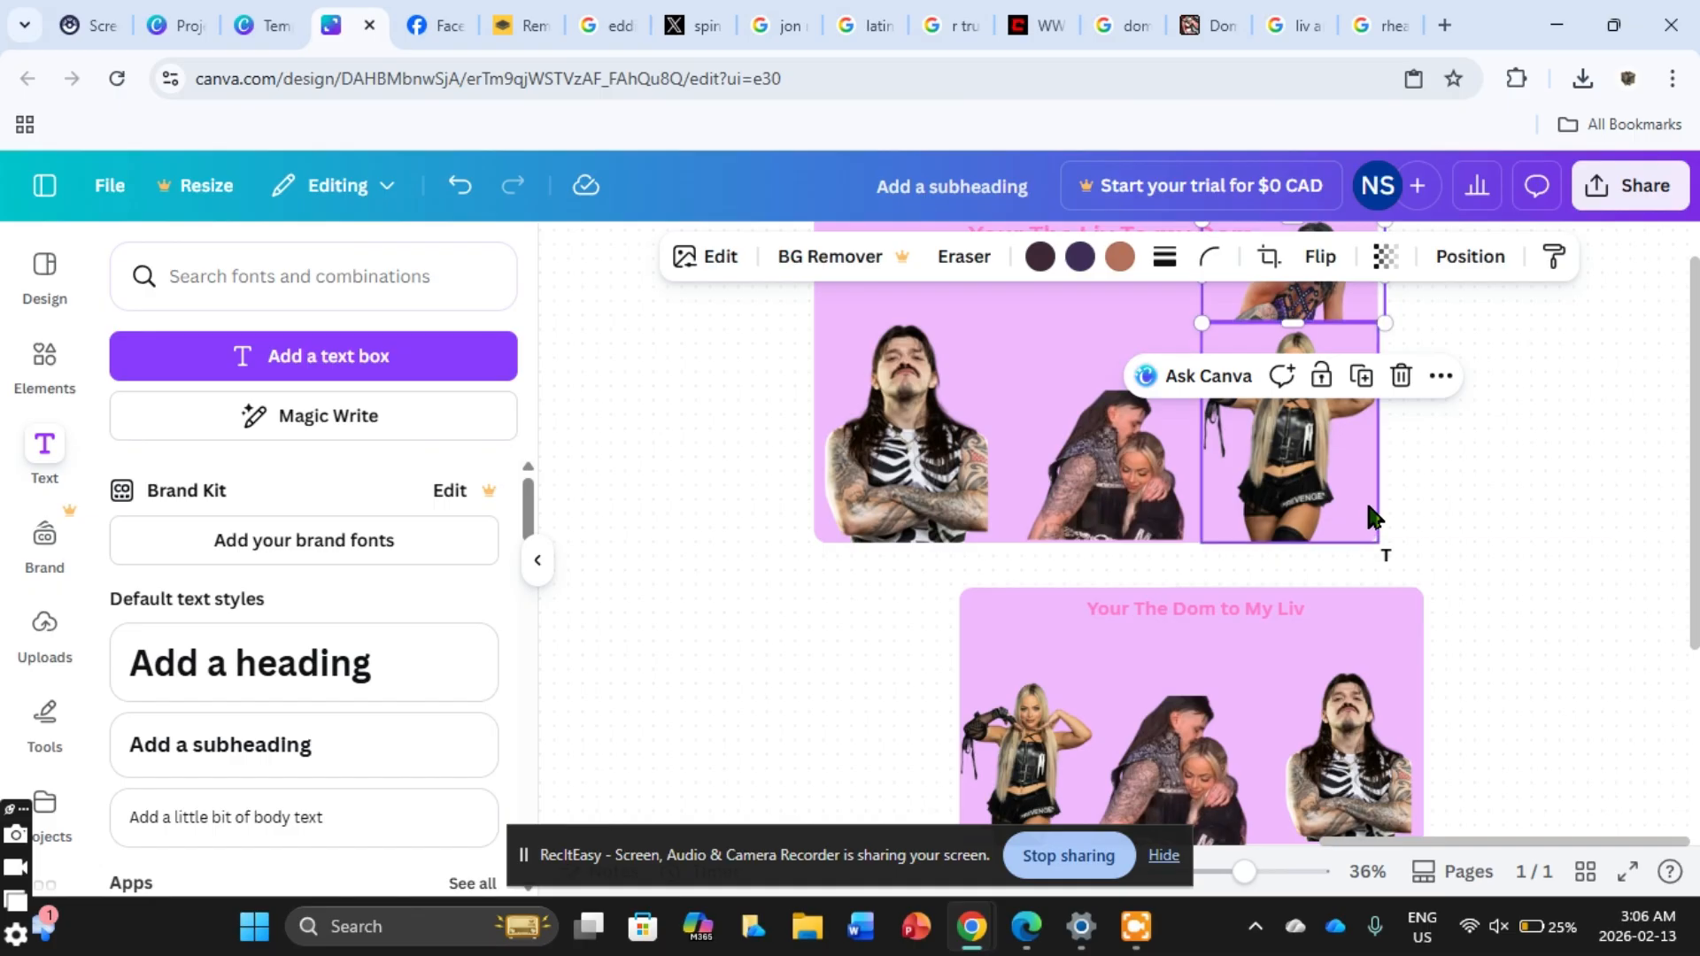
right_click(1325, 305)
left_click(1439, 372)
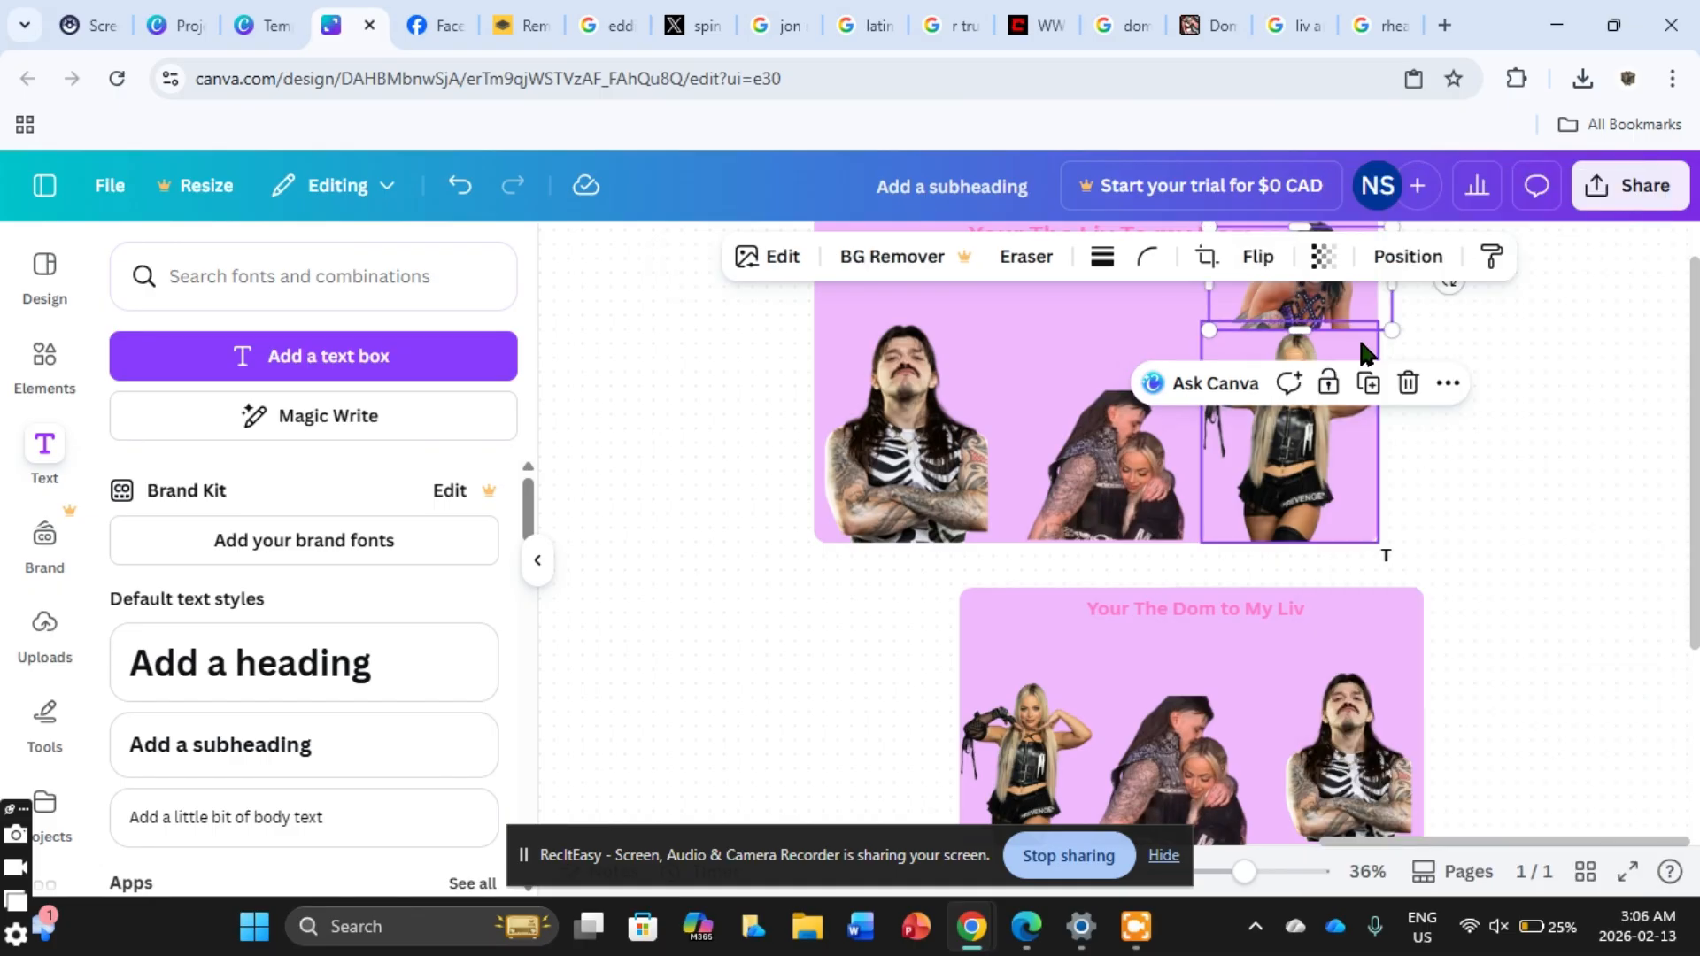
left_click_drag(1339, 330, 1374, 439)
key("ctrl+z")
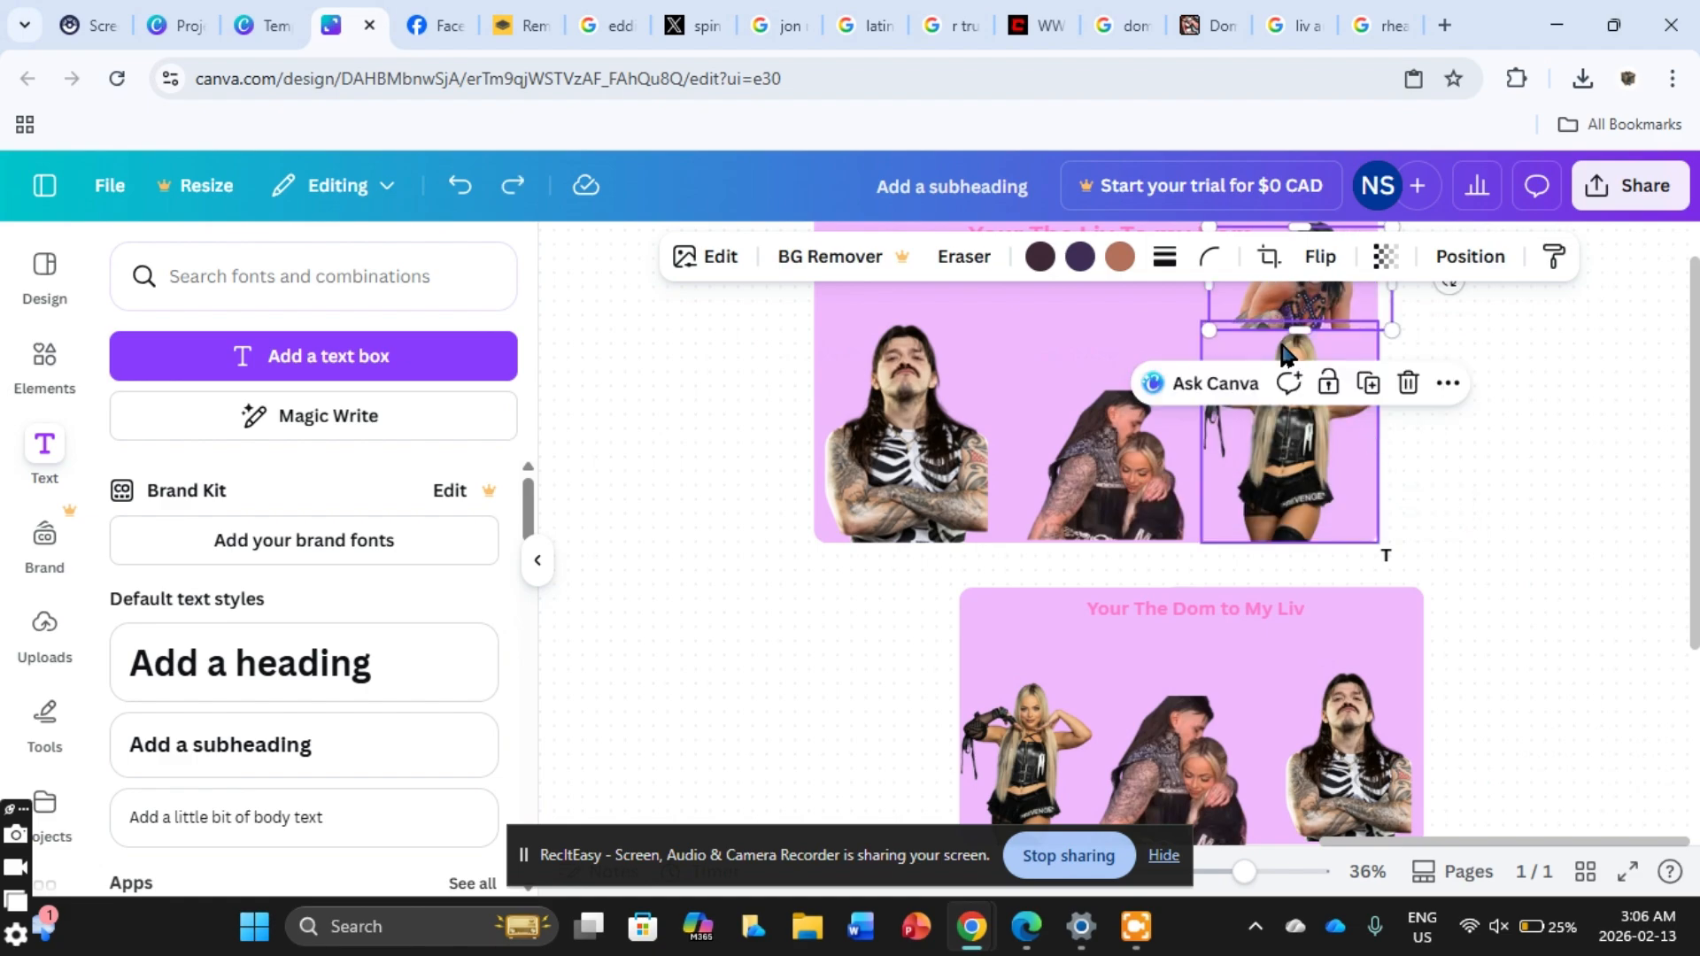
left_click_drag(1283, 294, 1339, 641)
left_click_drag(1258, 580, 1354, 627)
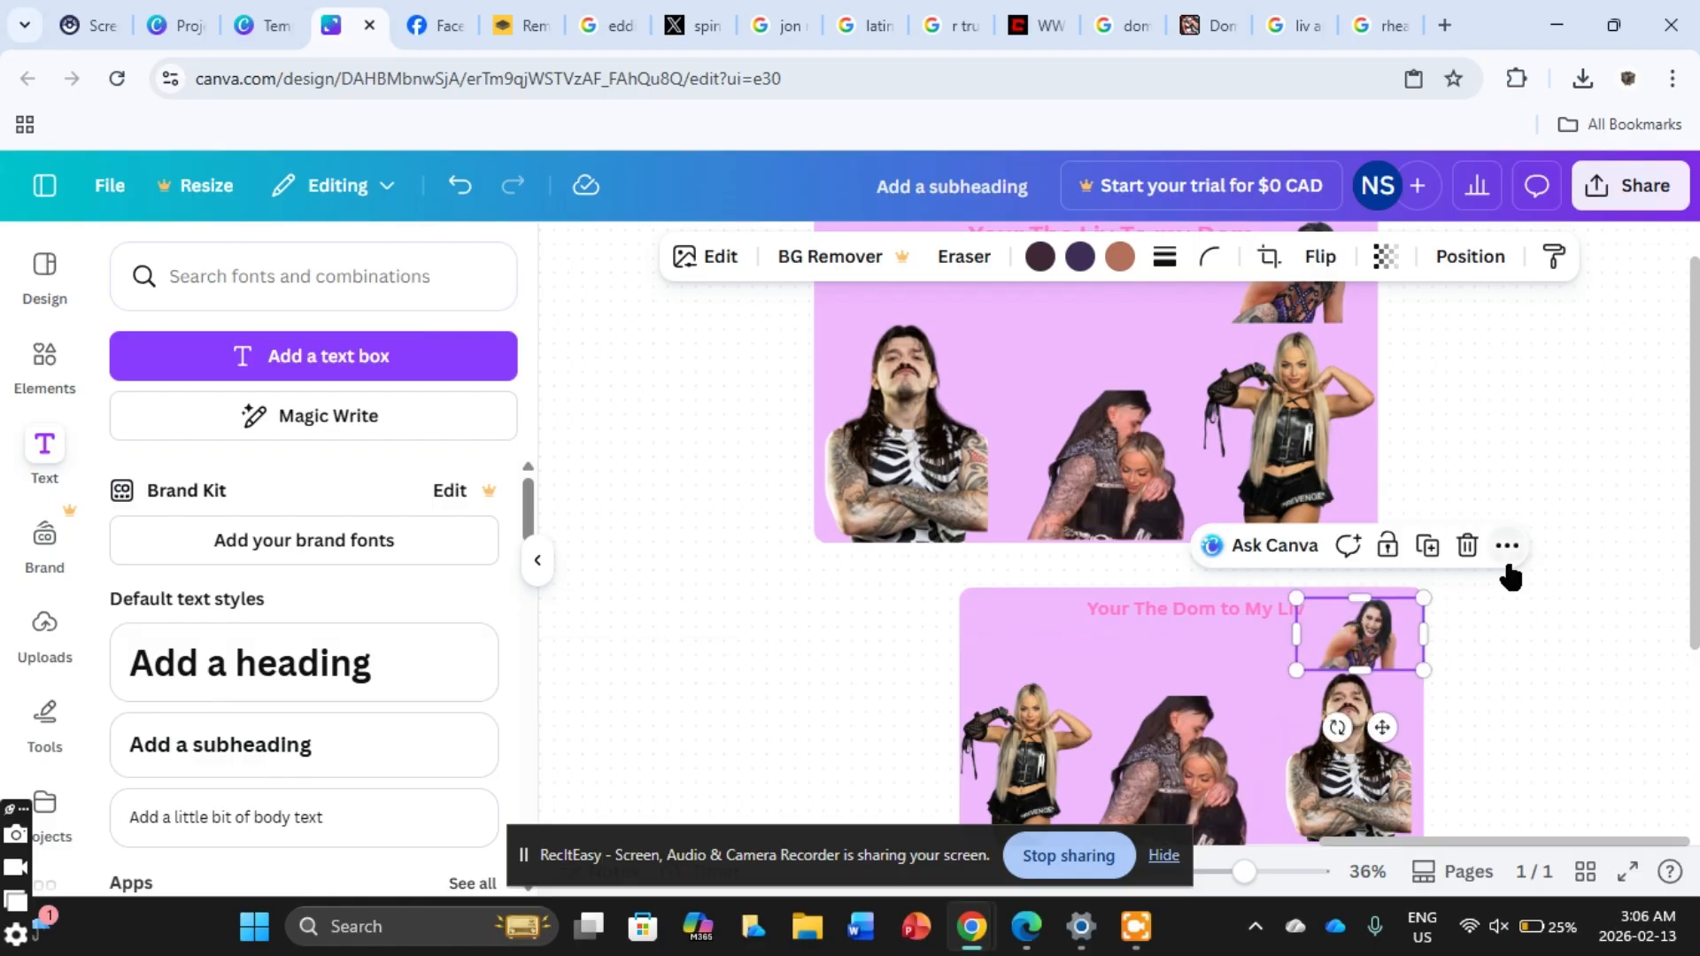
Step: Move the original Rhea Ripley cutout to above Dominik Mysterio in the "Your The Liv To my Dom..." box
mouse_move(1691, 496)
left_mouse_down()
mouse_move(1698, 551)
mouse_move(1687, 423)
mouse_move(1694, 681)
mouse_move(1693, 470)
left_mouse_up()
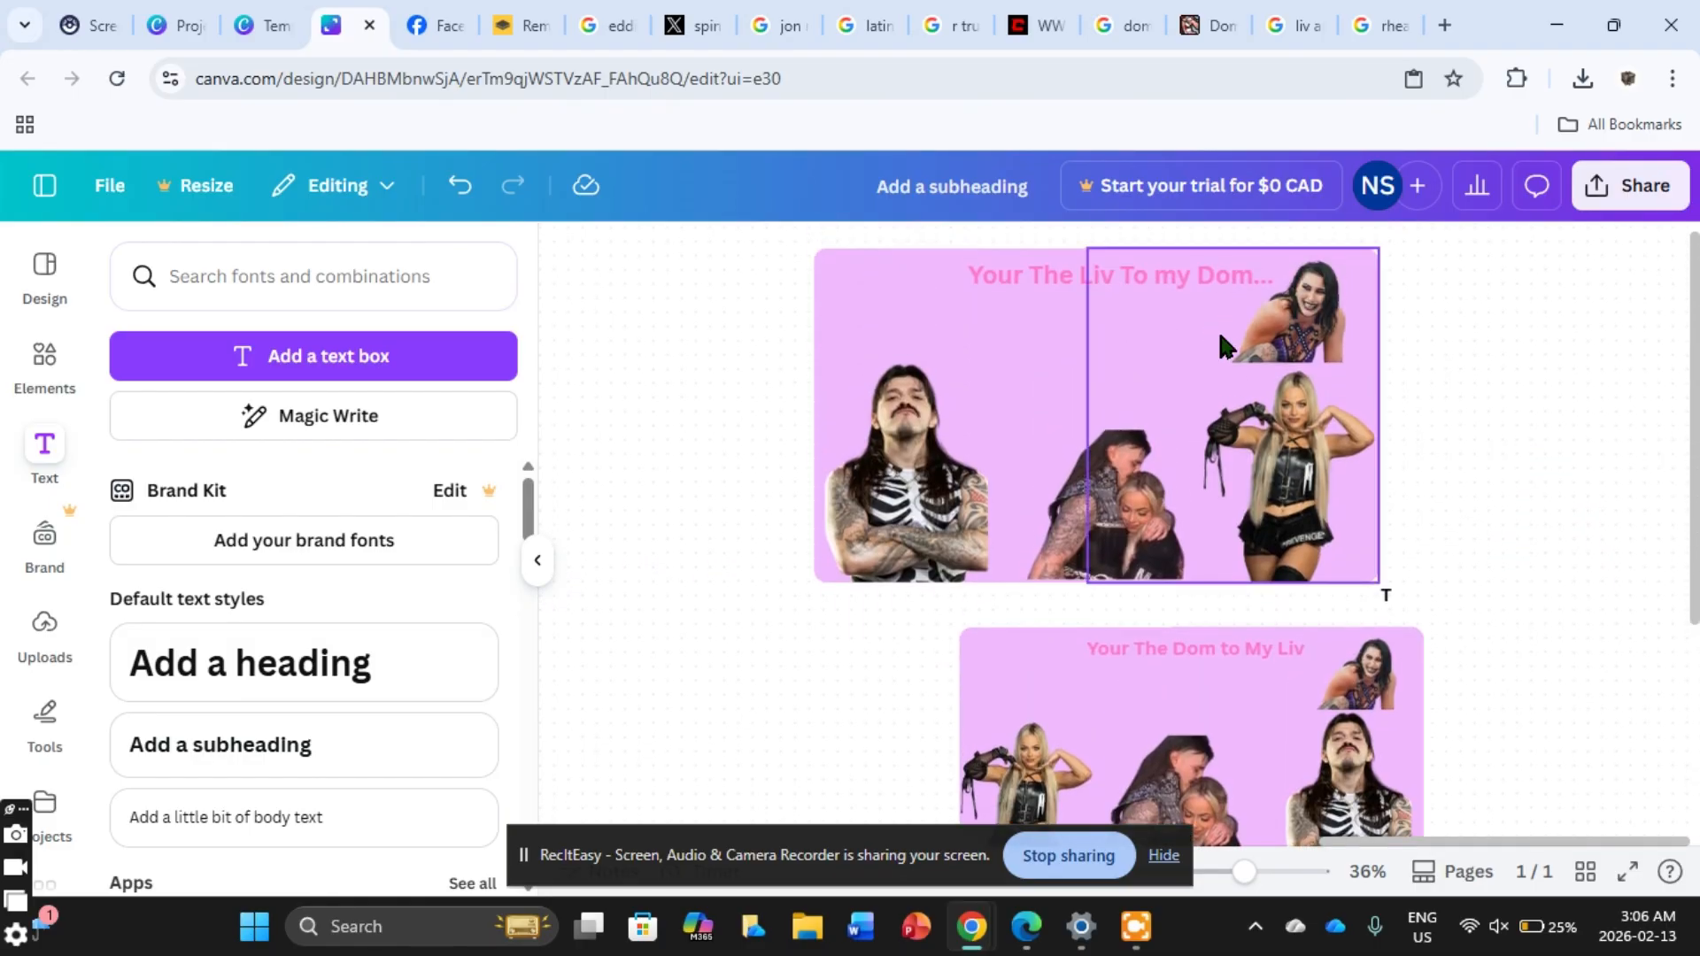
left_click_drag(1290, 345, 897, 341)
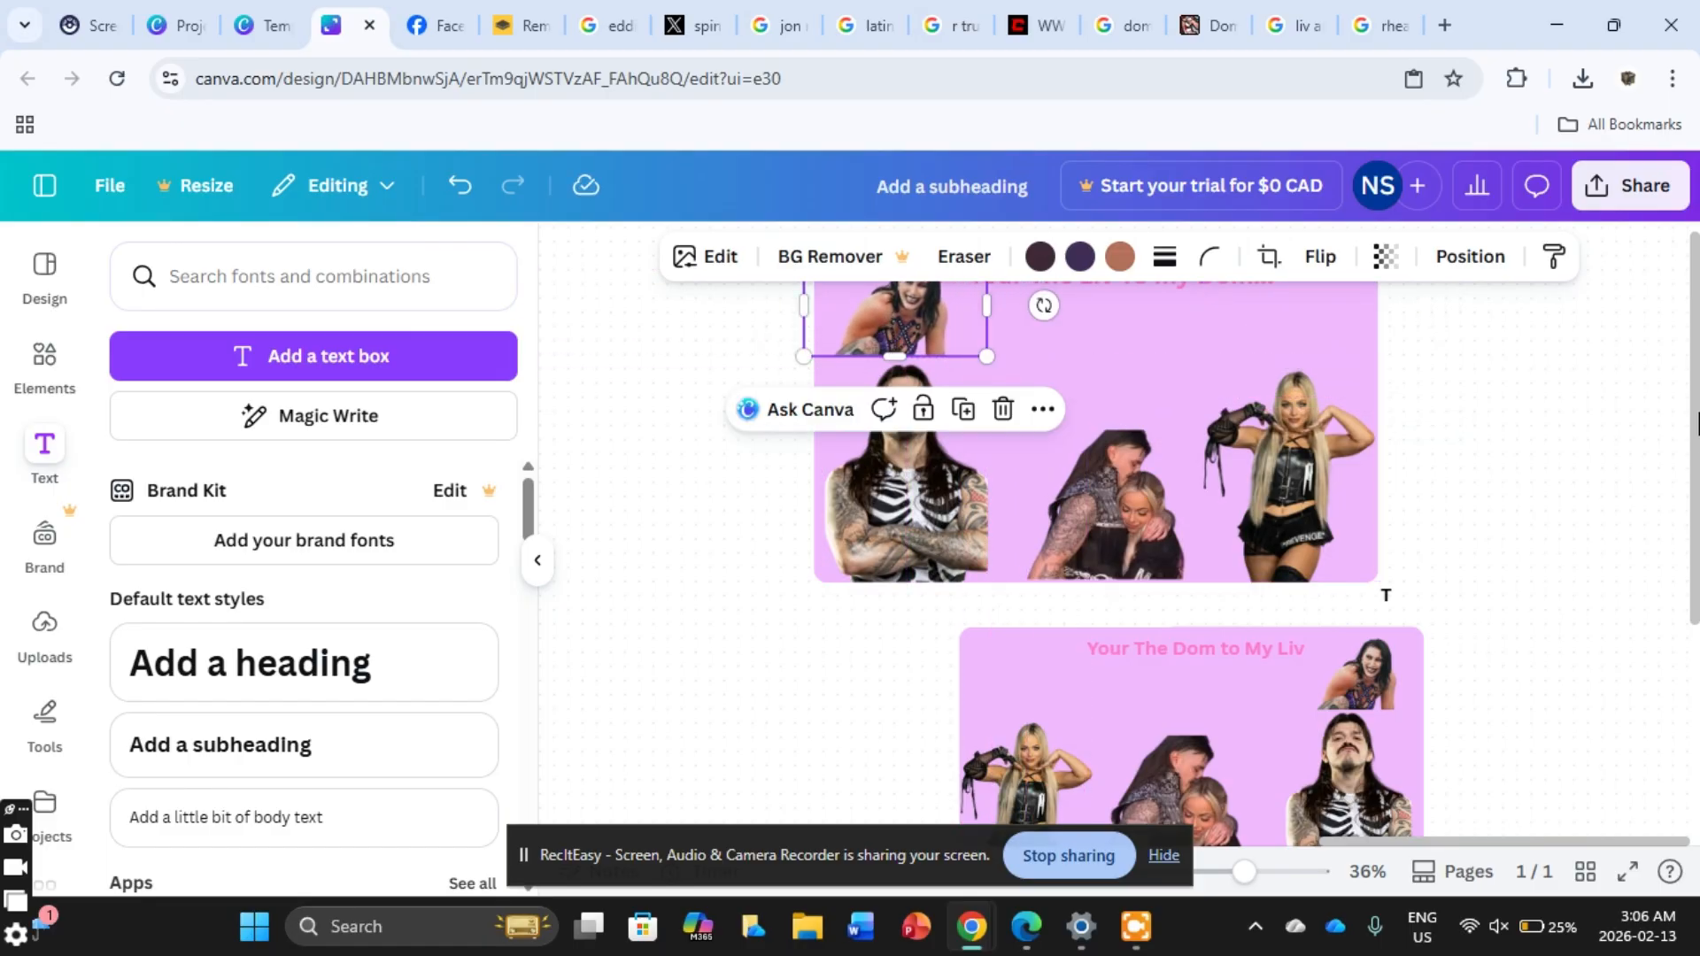
Step: Enlarge the empty light purple box to about 793 by 791 and line it up with the first box's left edge
left_click_drag(1696, 424, 1696, 629)
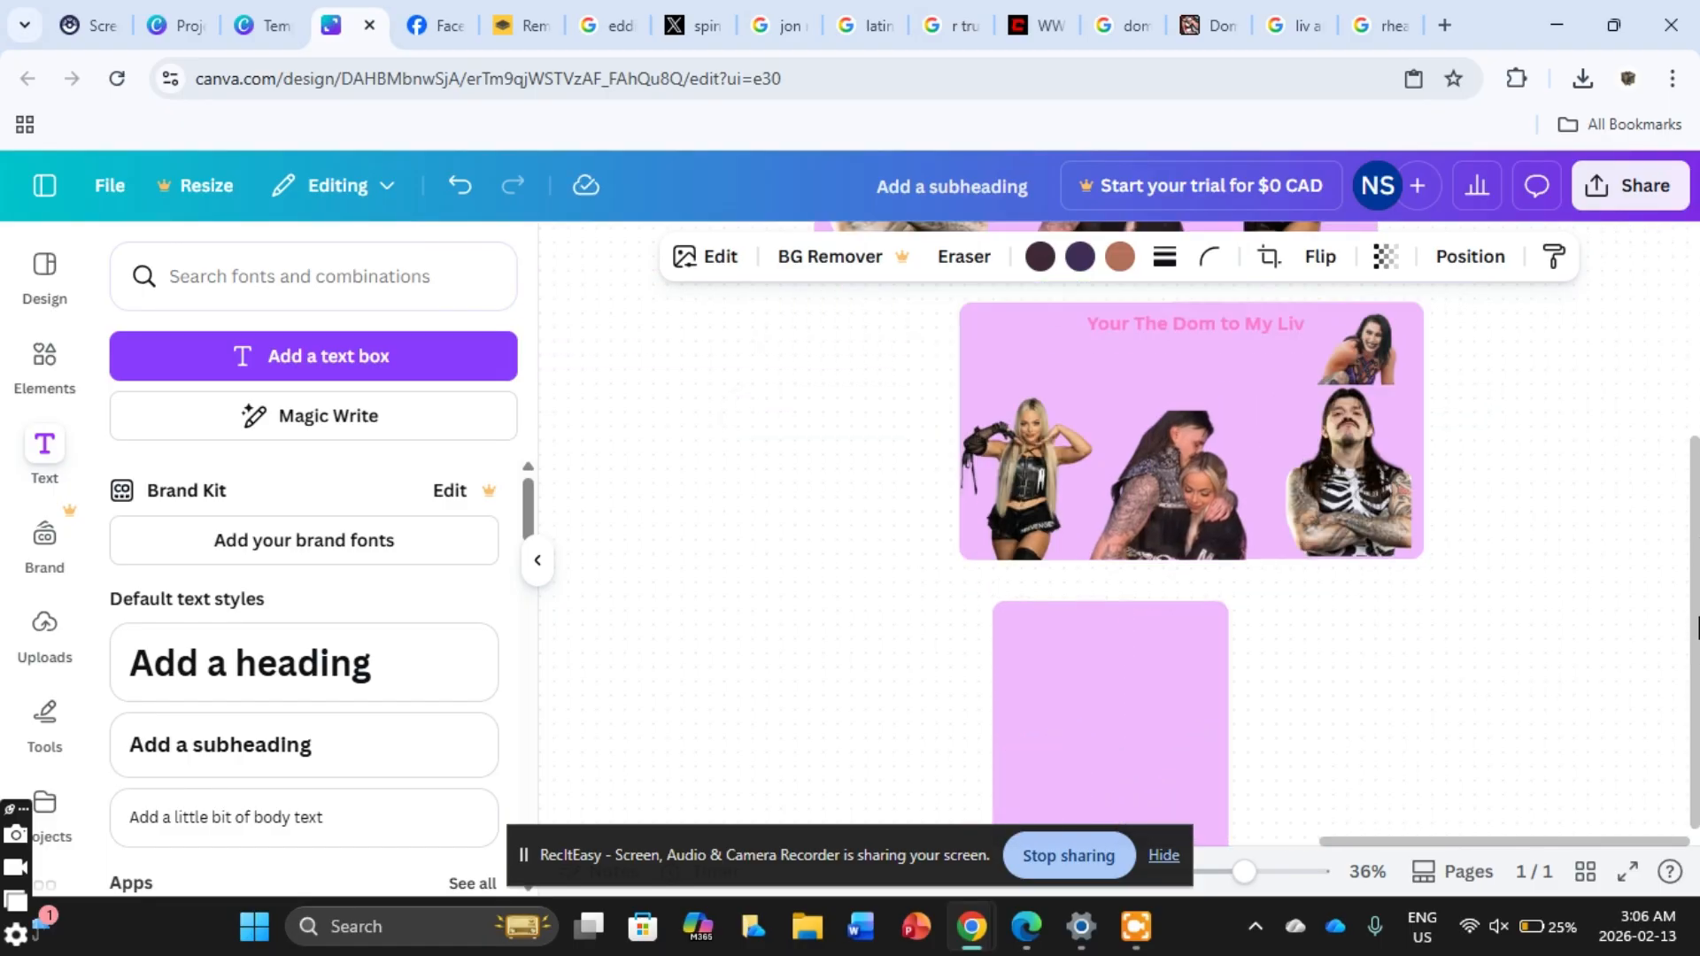
left_click_drag(1694, 585, 1696, 620)
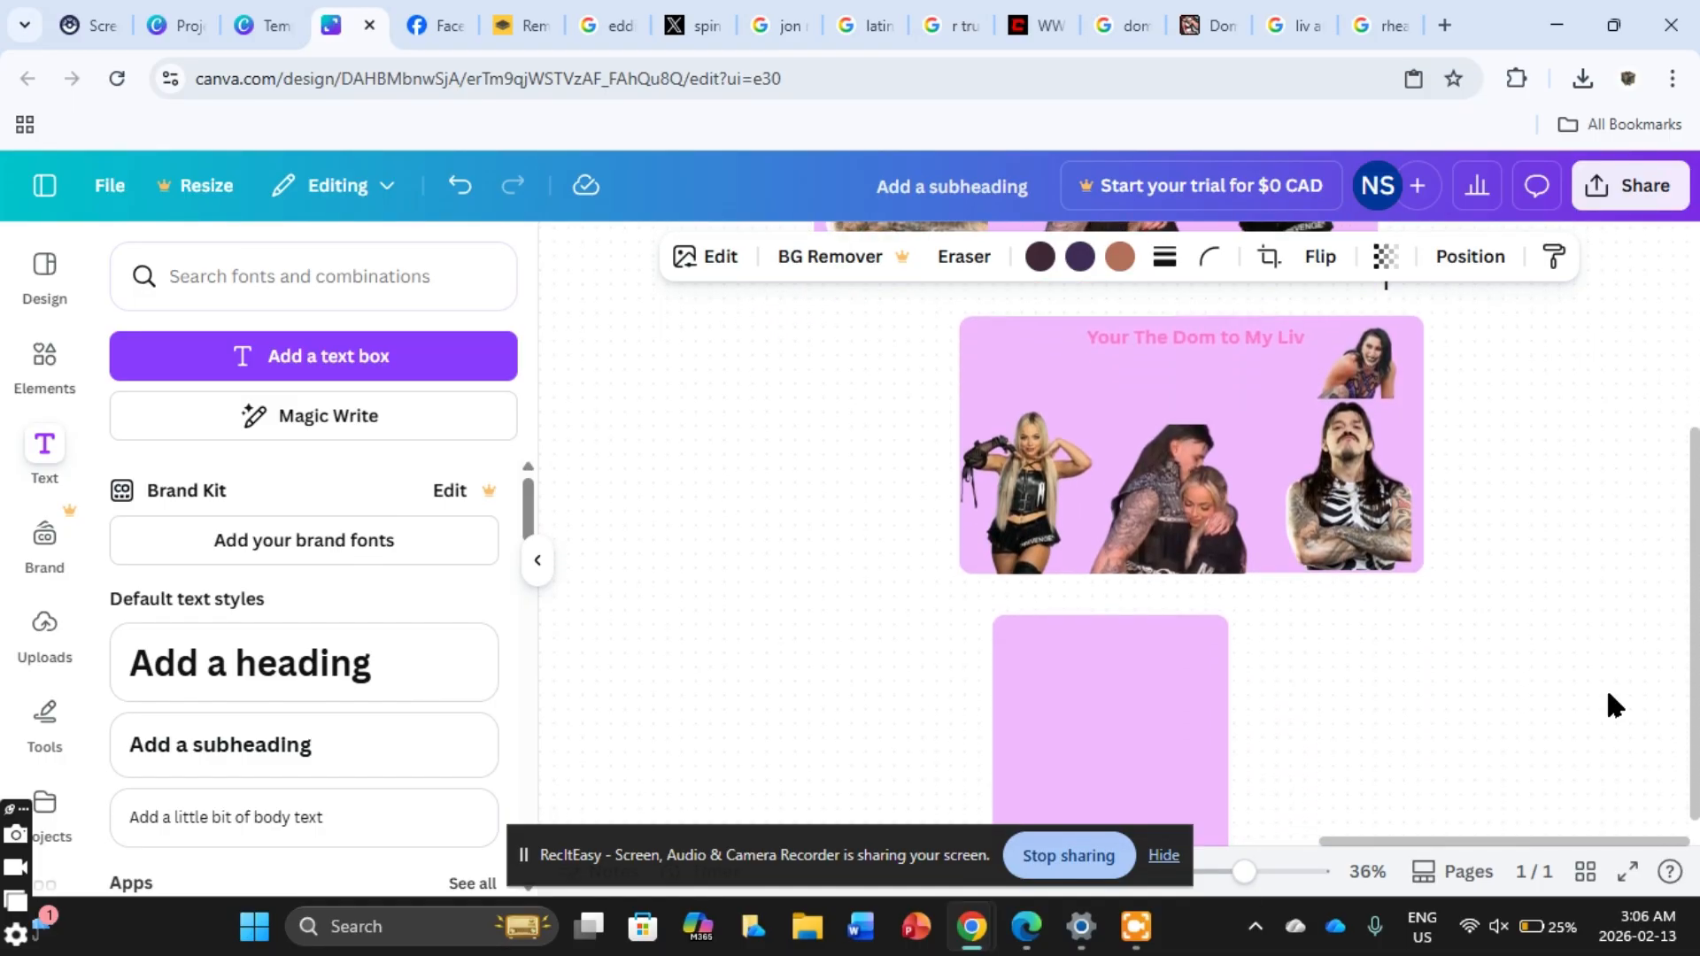
right_click(1000, 744)
key("Escape")
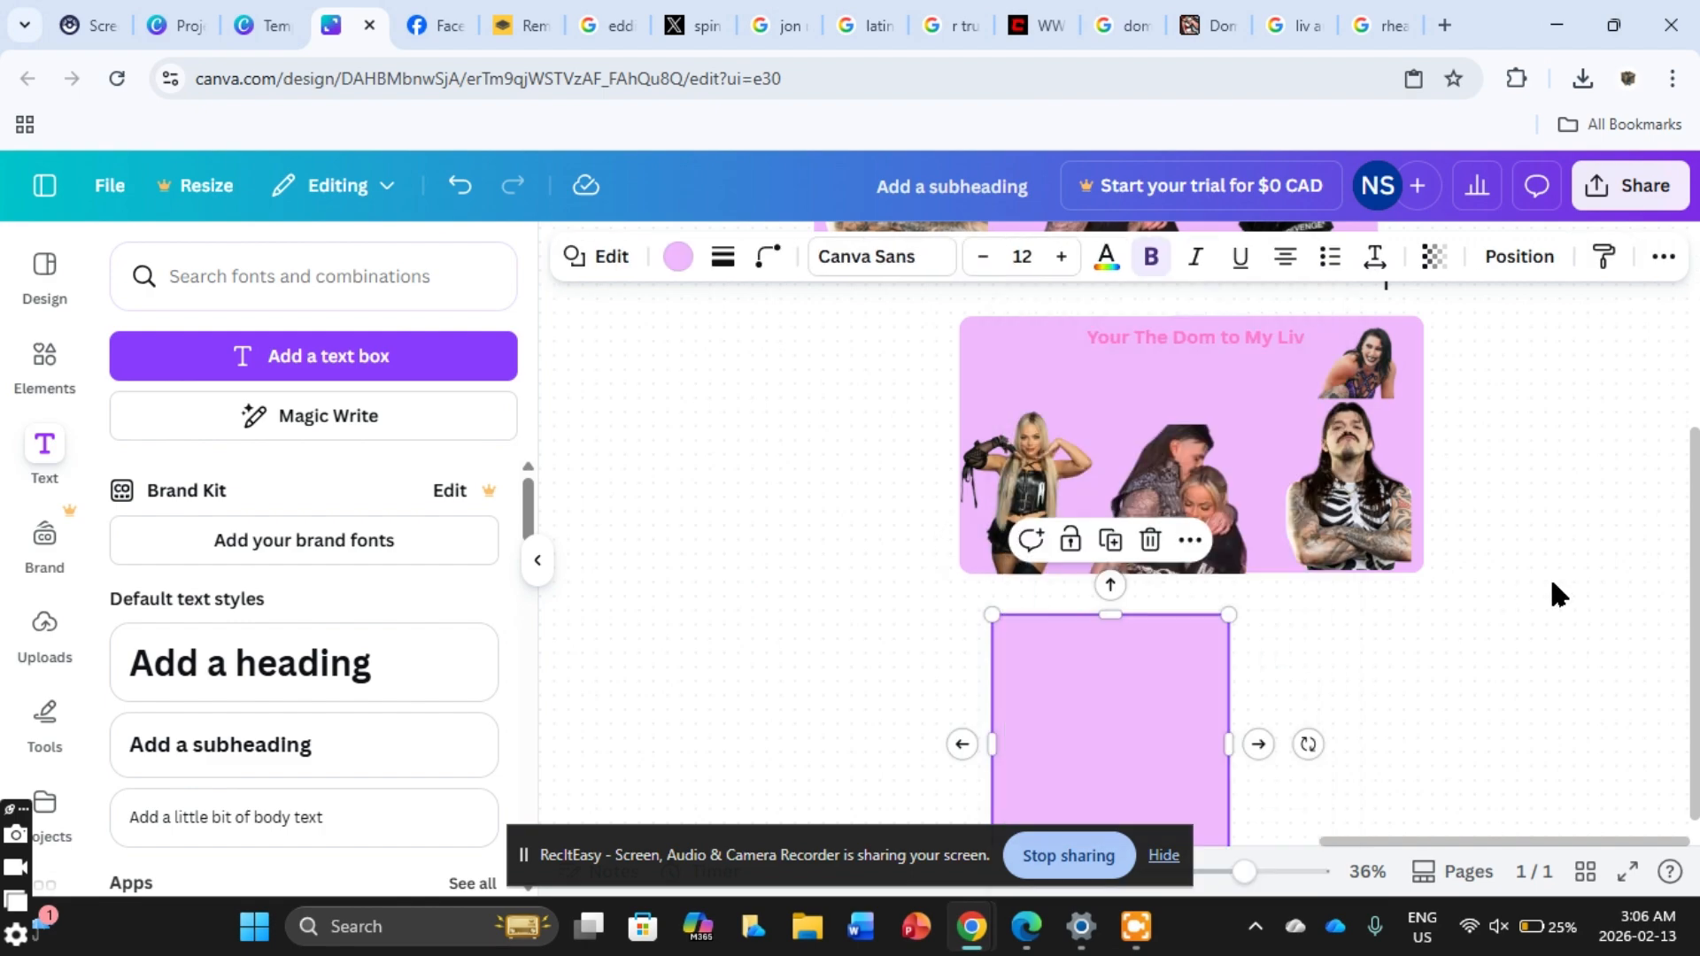
left_click_drag(1697, 487, 1698, 627)
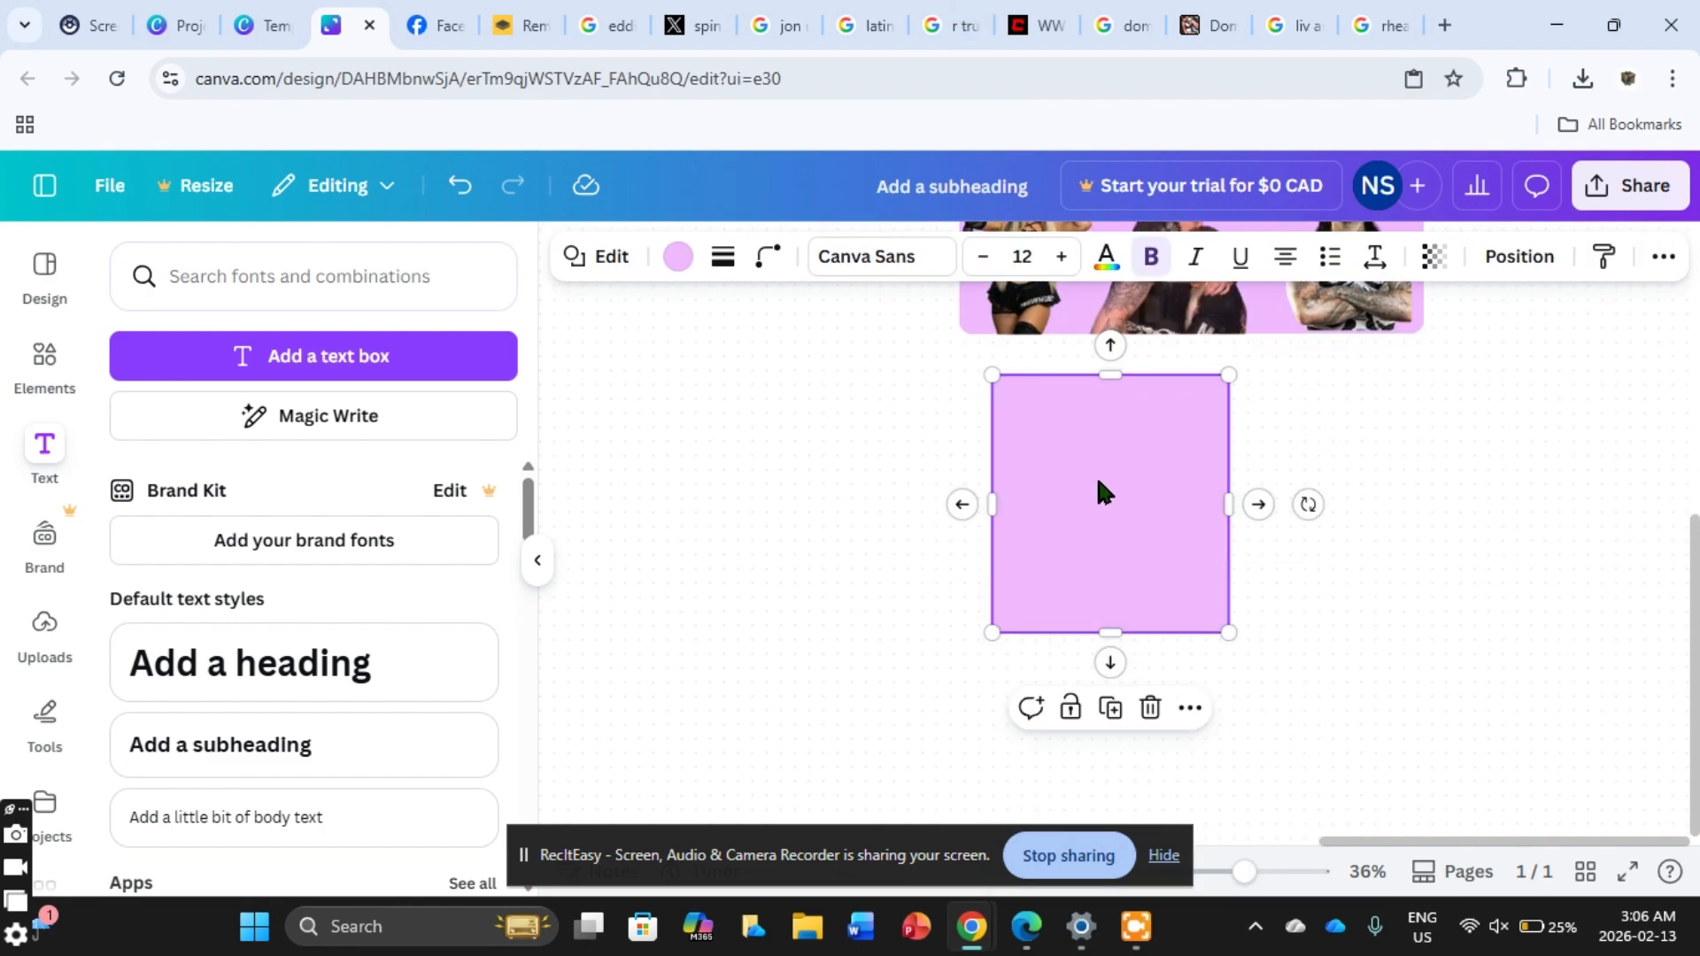
left_click_drag(1229, 634, 1343, 725)
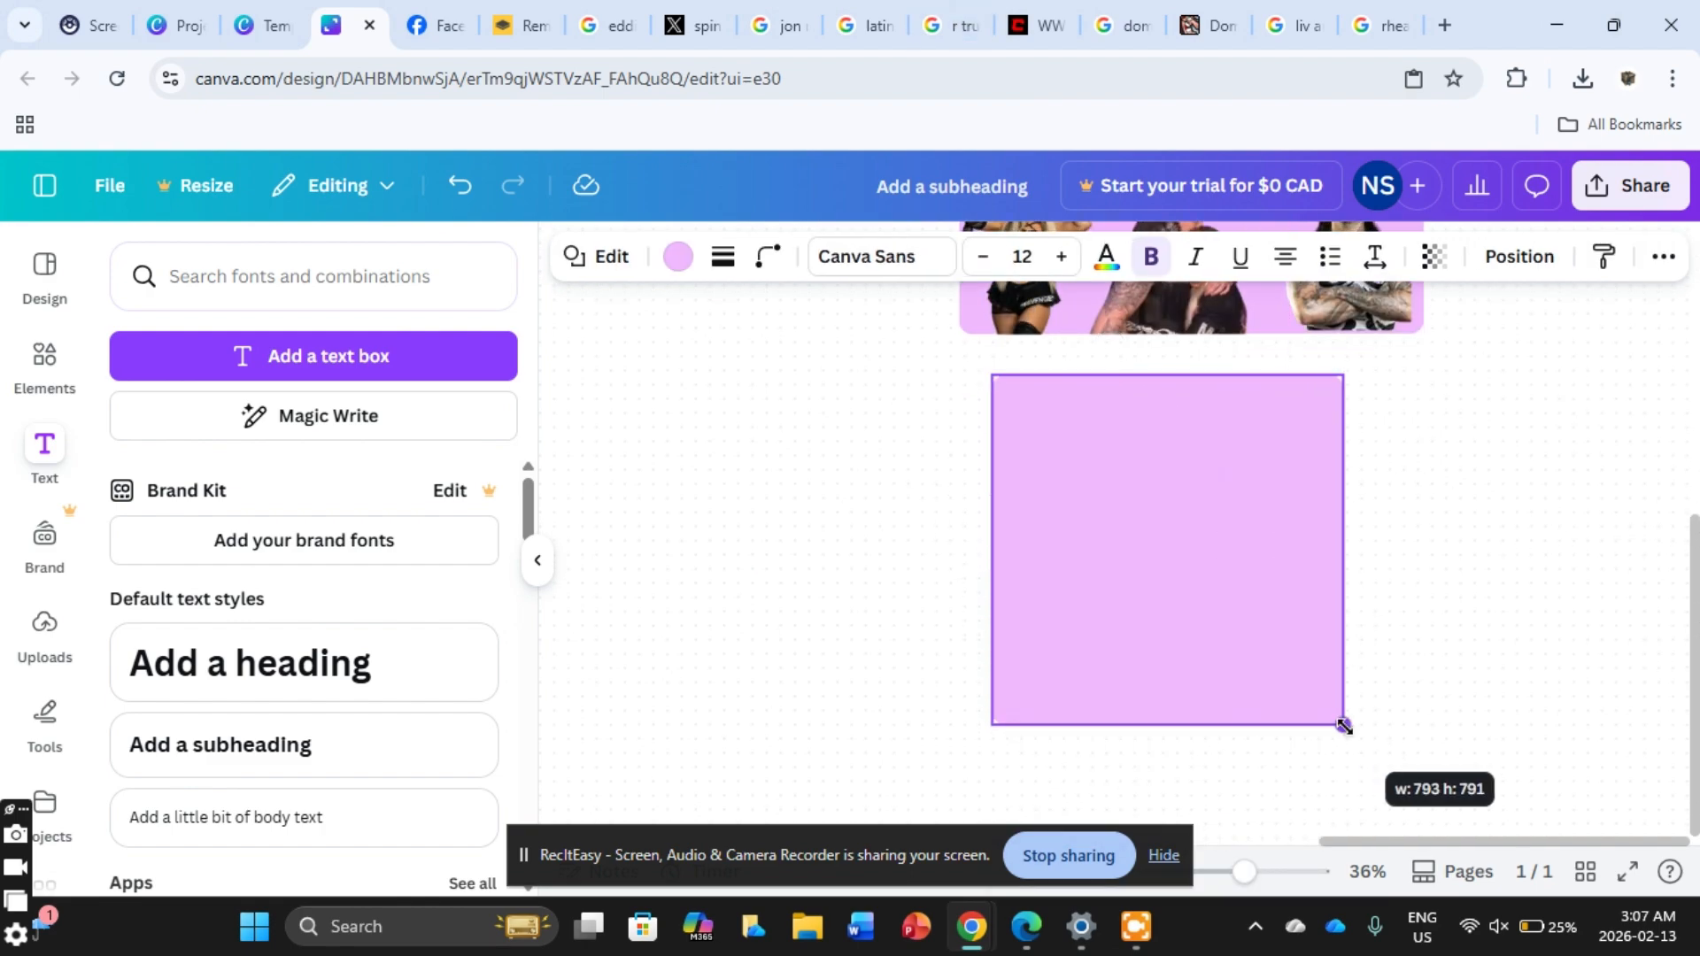
left_click_drag(1045, 534, 987, 545)
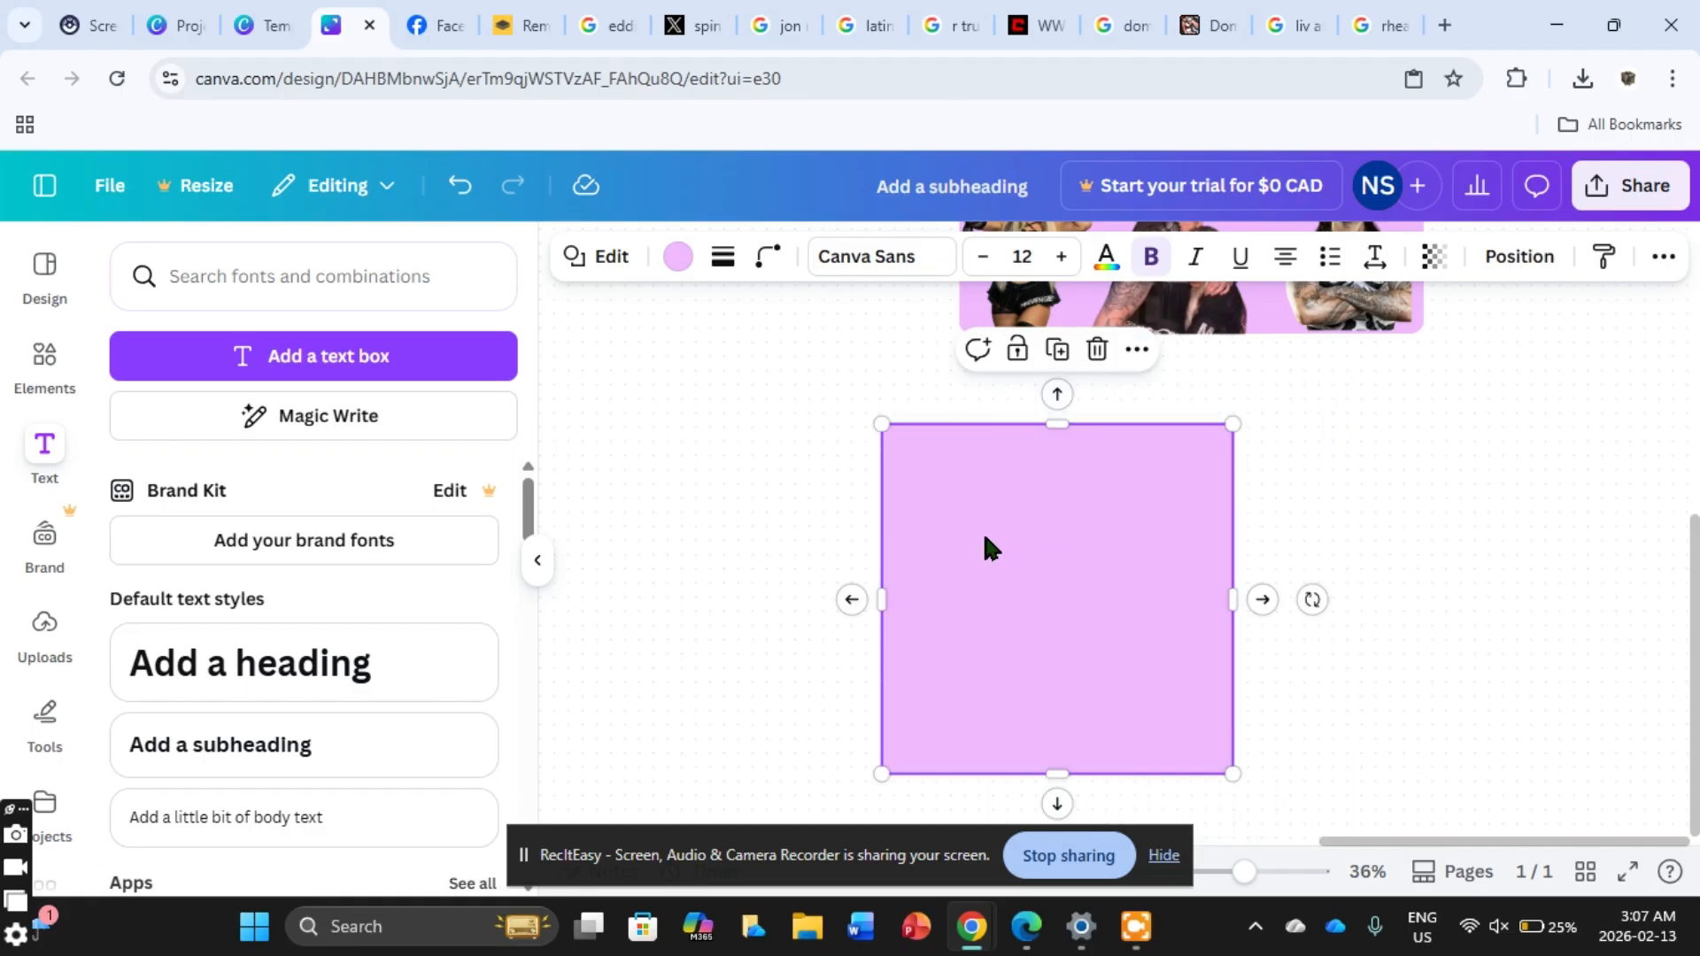
left_click_drag(921, 547, 854, 555)
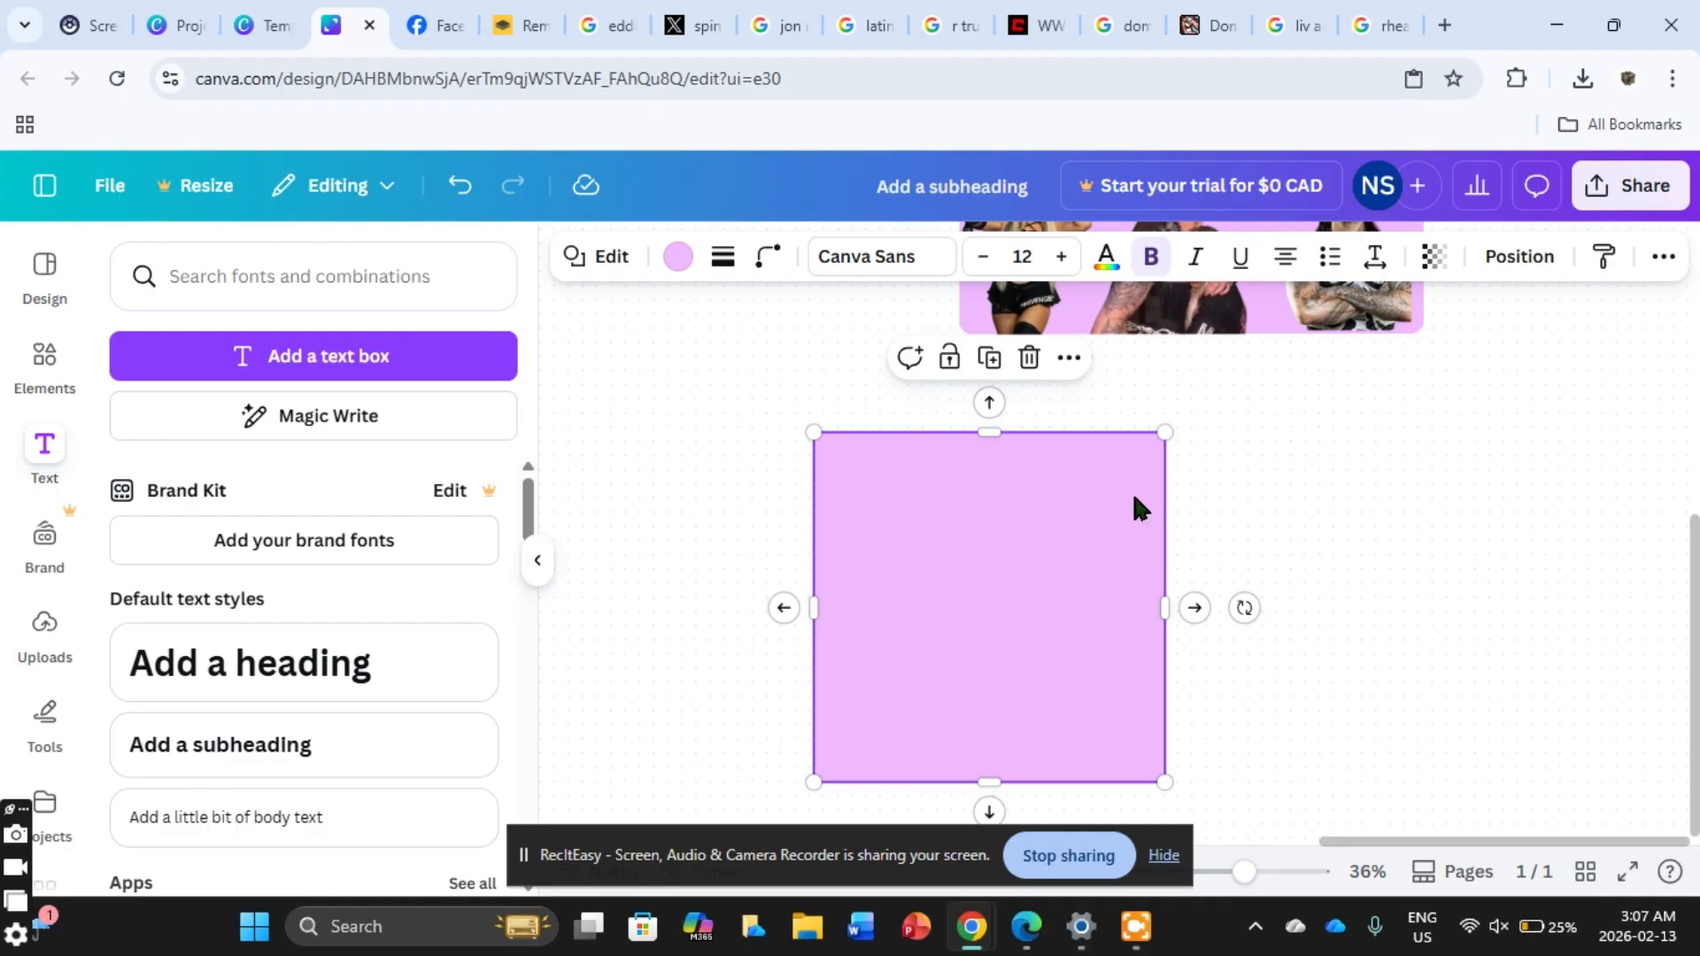
Step: Duplicate the "Your The Dom to My Liv" heading and place the copy along the top edge of the empty purple box
scroll(1650, 328, "up", 8)
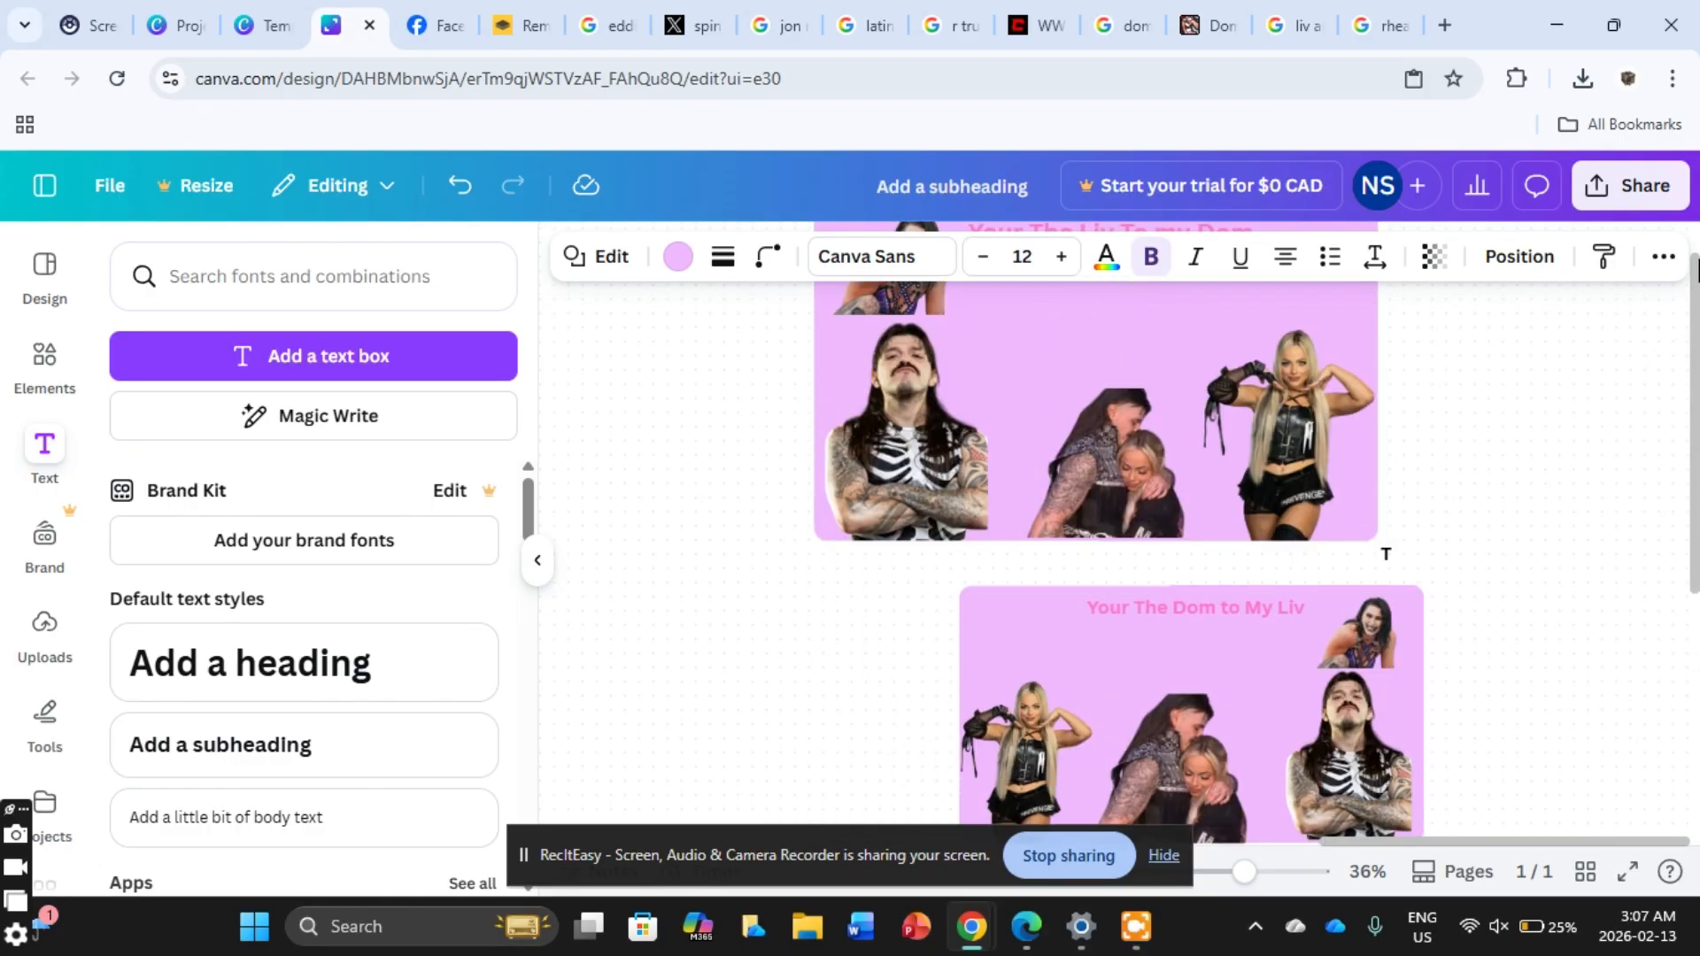
left_click(1552, 481)
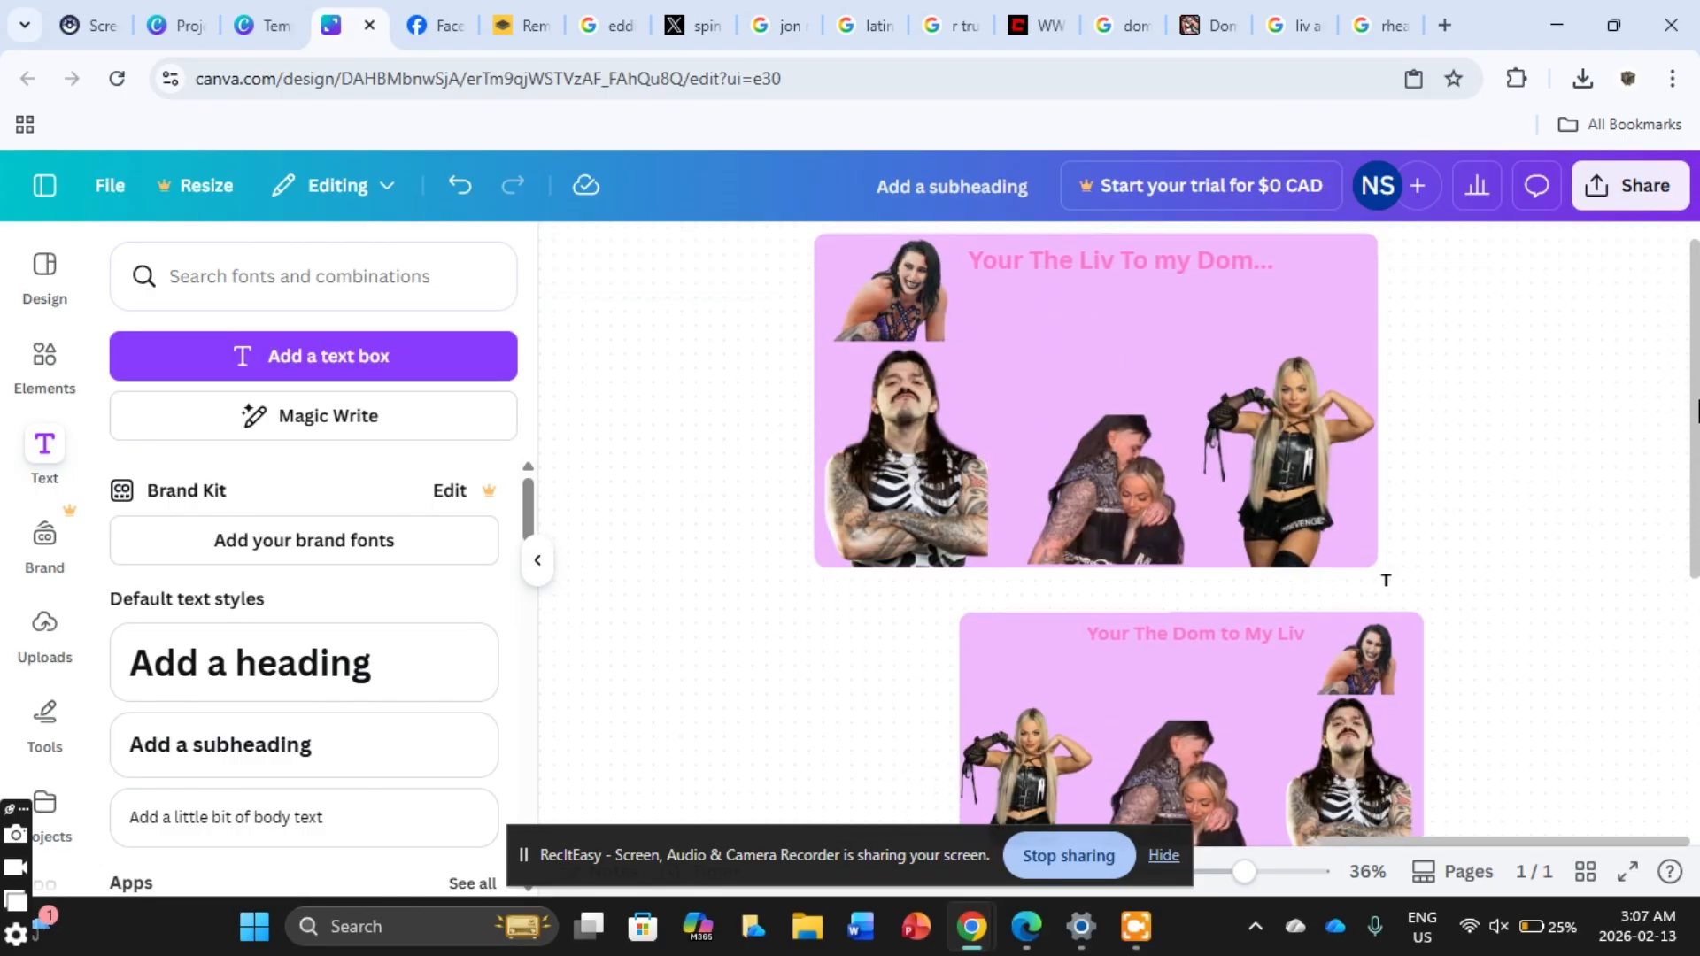
scroll(1696, 624, "down", 5)
scroll(1696, 624, "up", 3)
left_click(1118, 453)
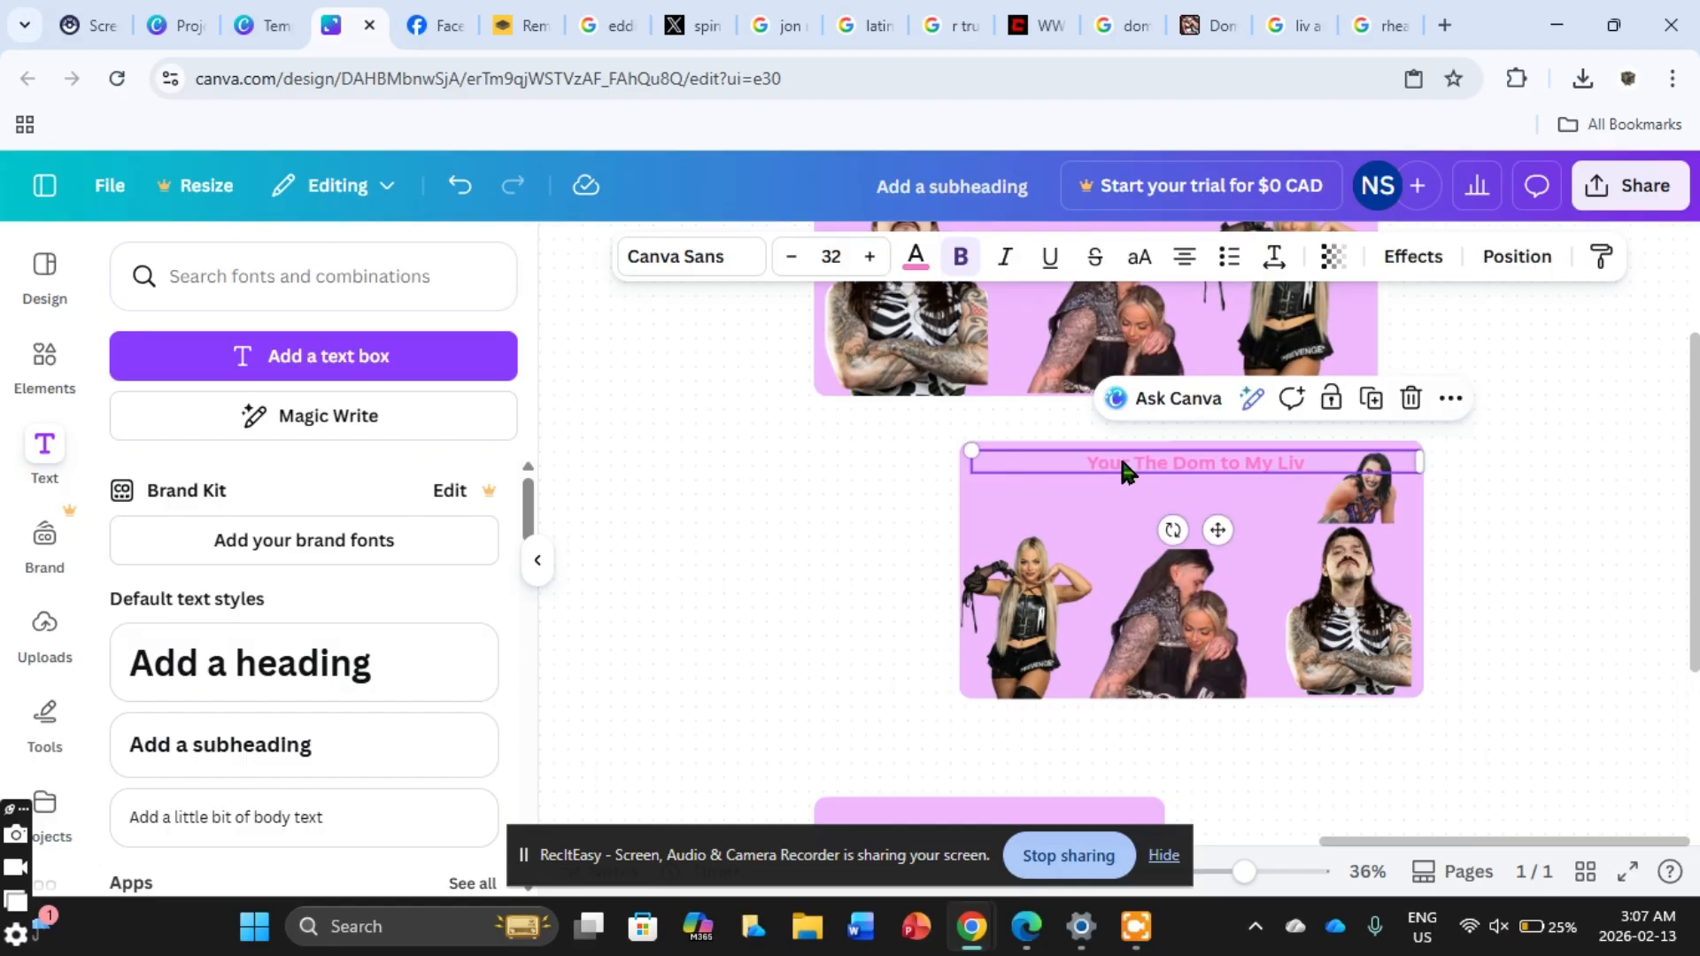
right_click(1119, 453)
left_click(1222, 406)
left_click_drag(1166, 472, 956, 809)
scroll(1165, 567, "down", 4)
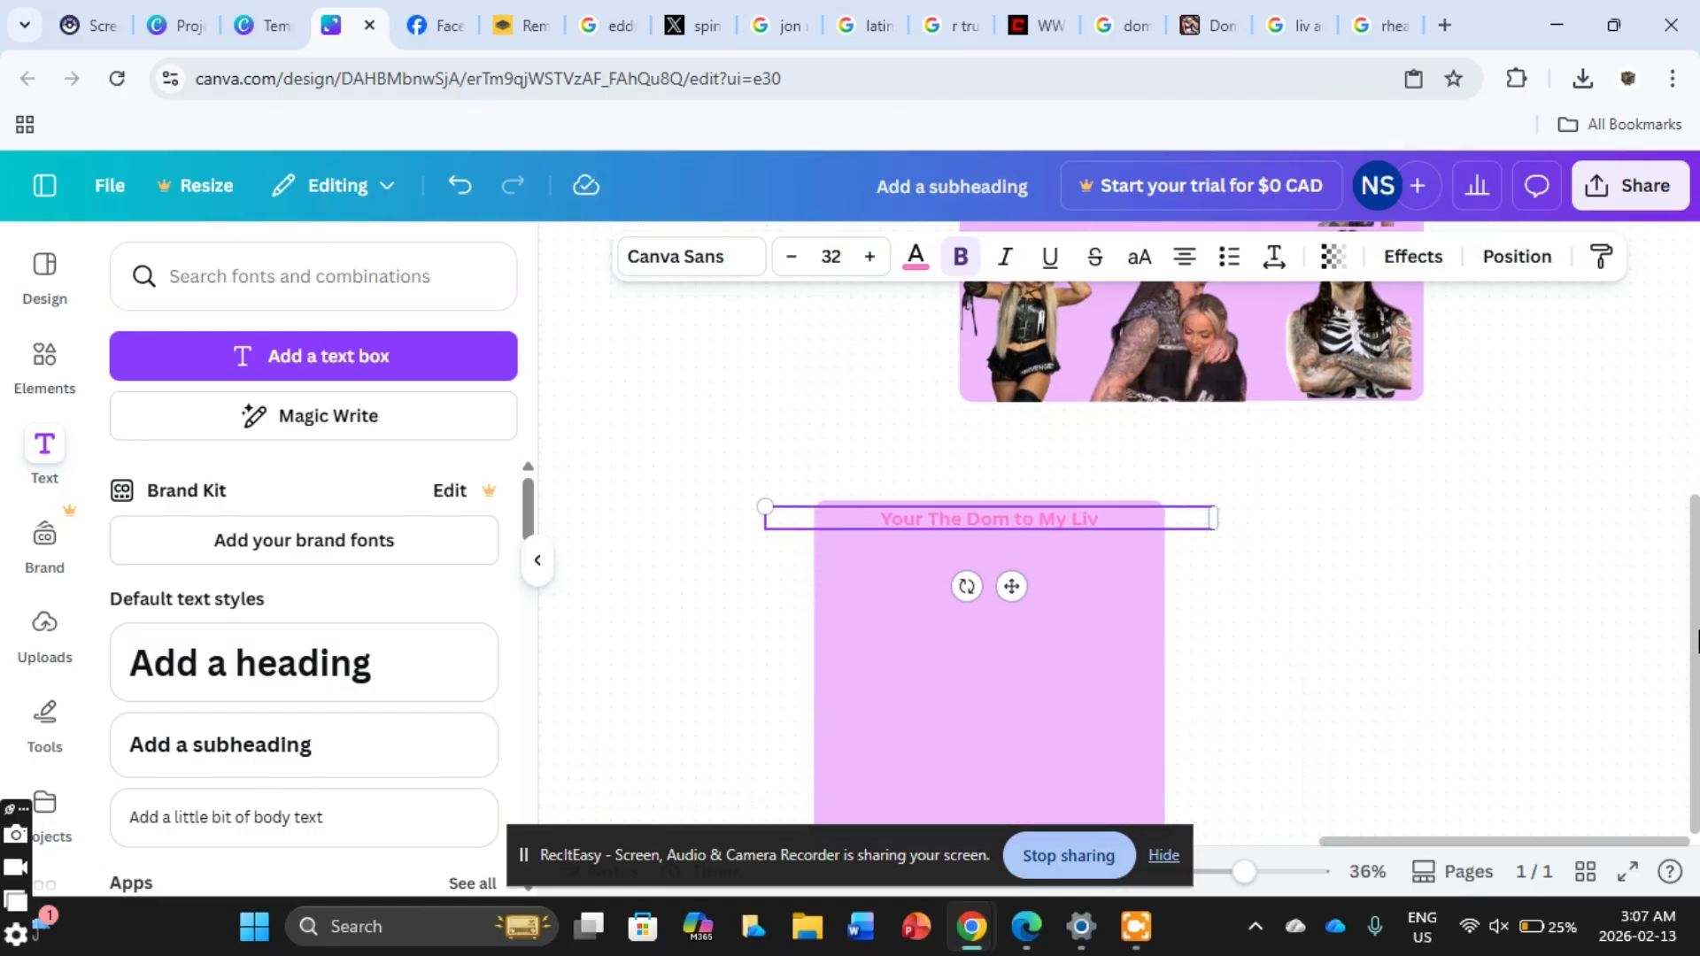
Step: Change the copied heading's text to "Your The Chuck to my Billy"
double_click(1051, 505)
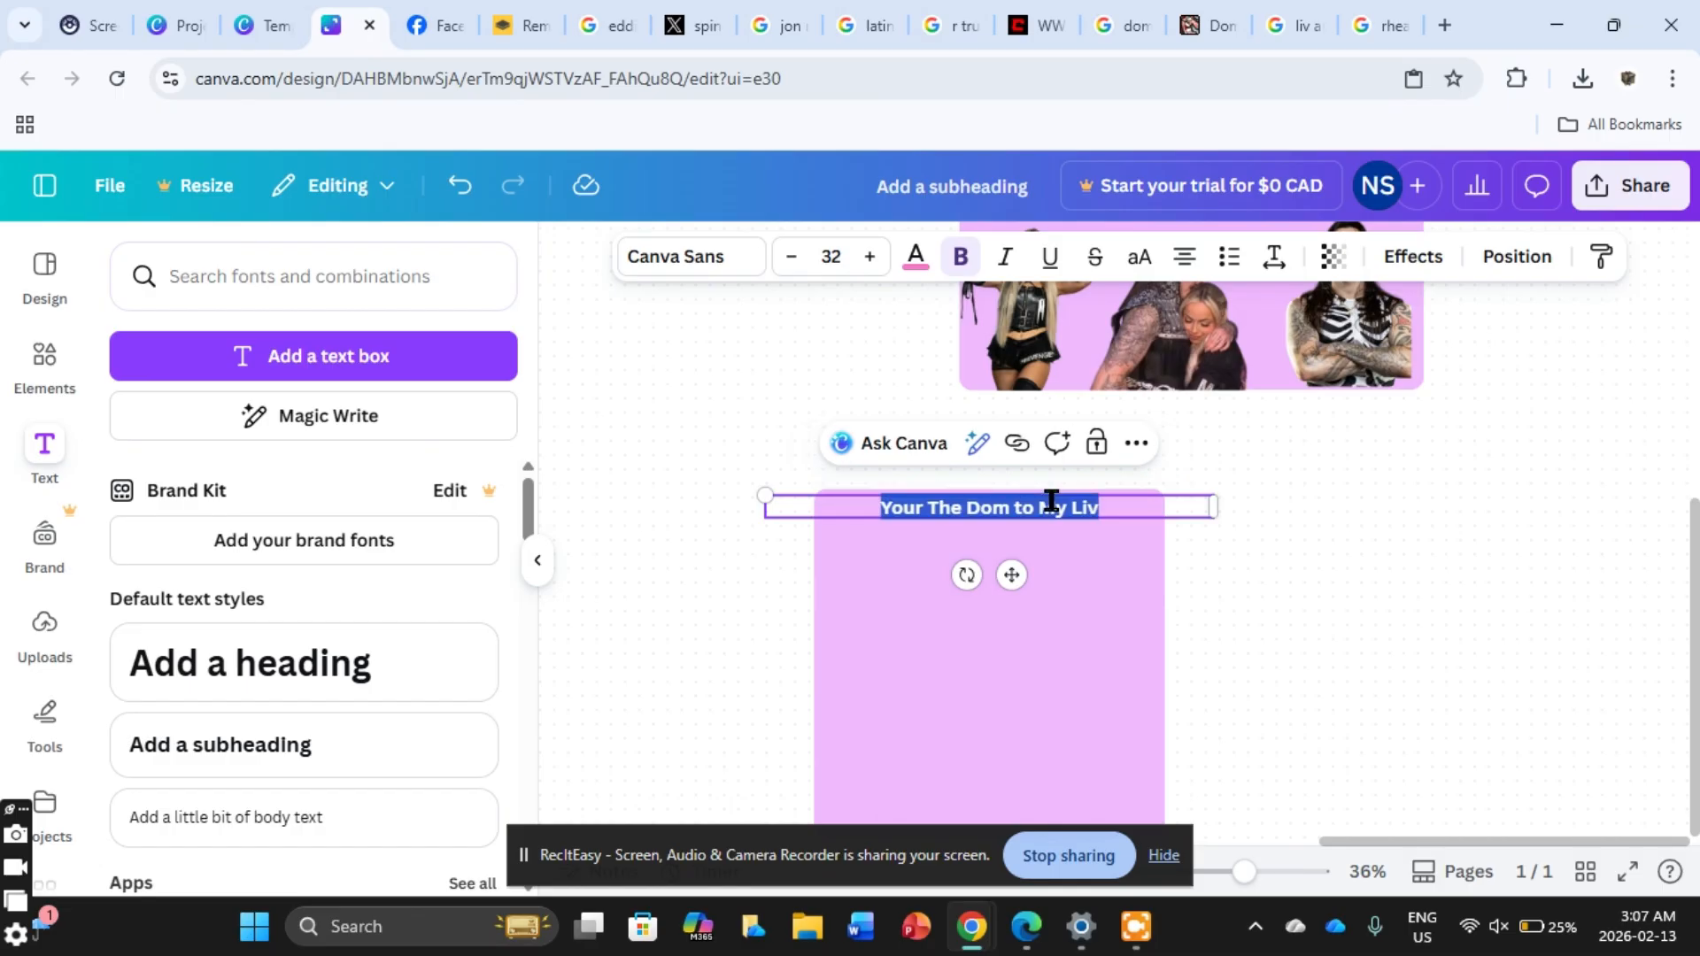
type("Your The Chu")
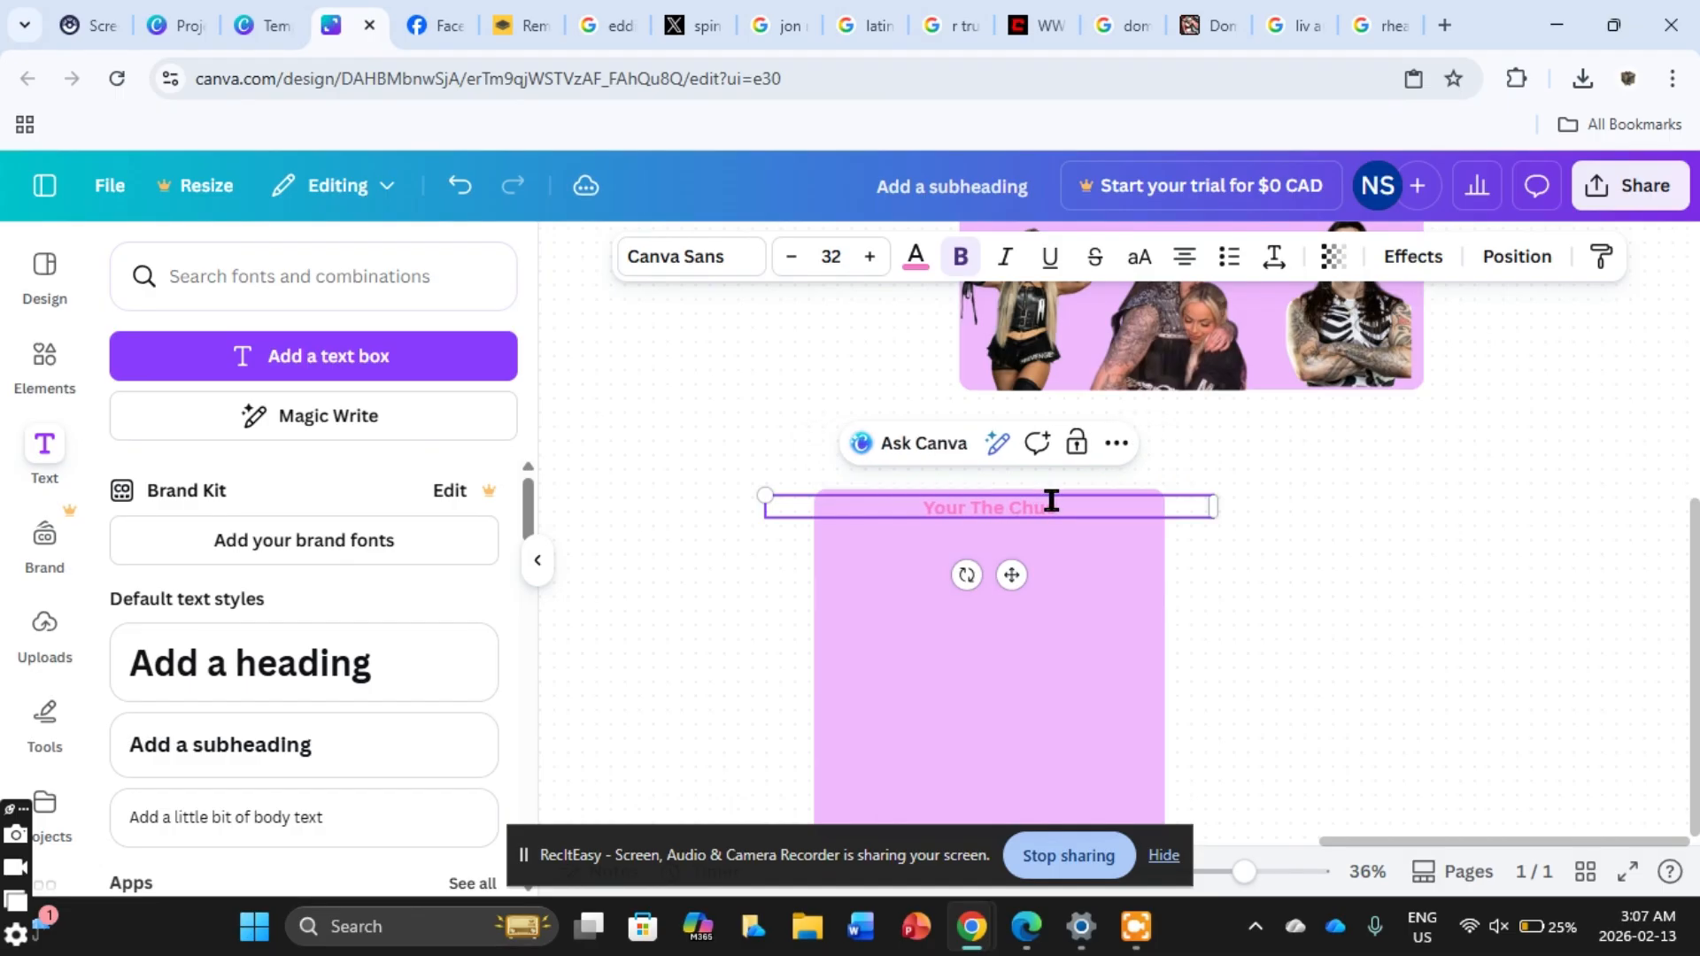
type("ck to my Billy")
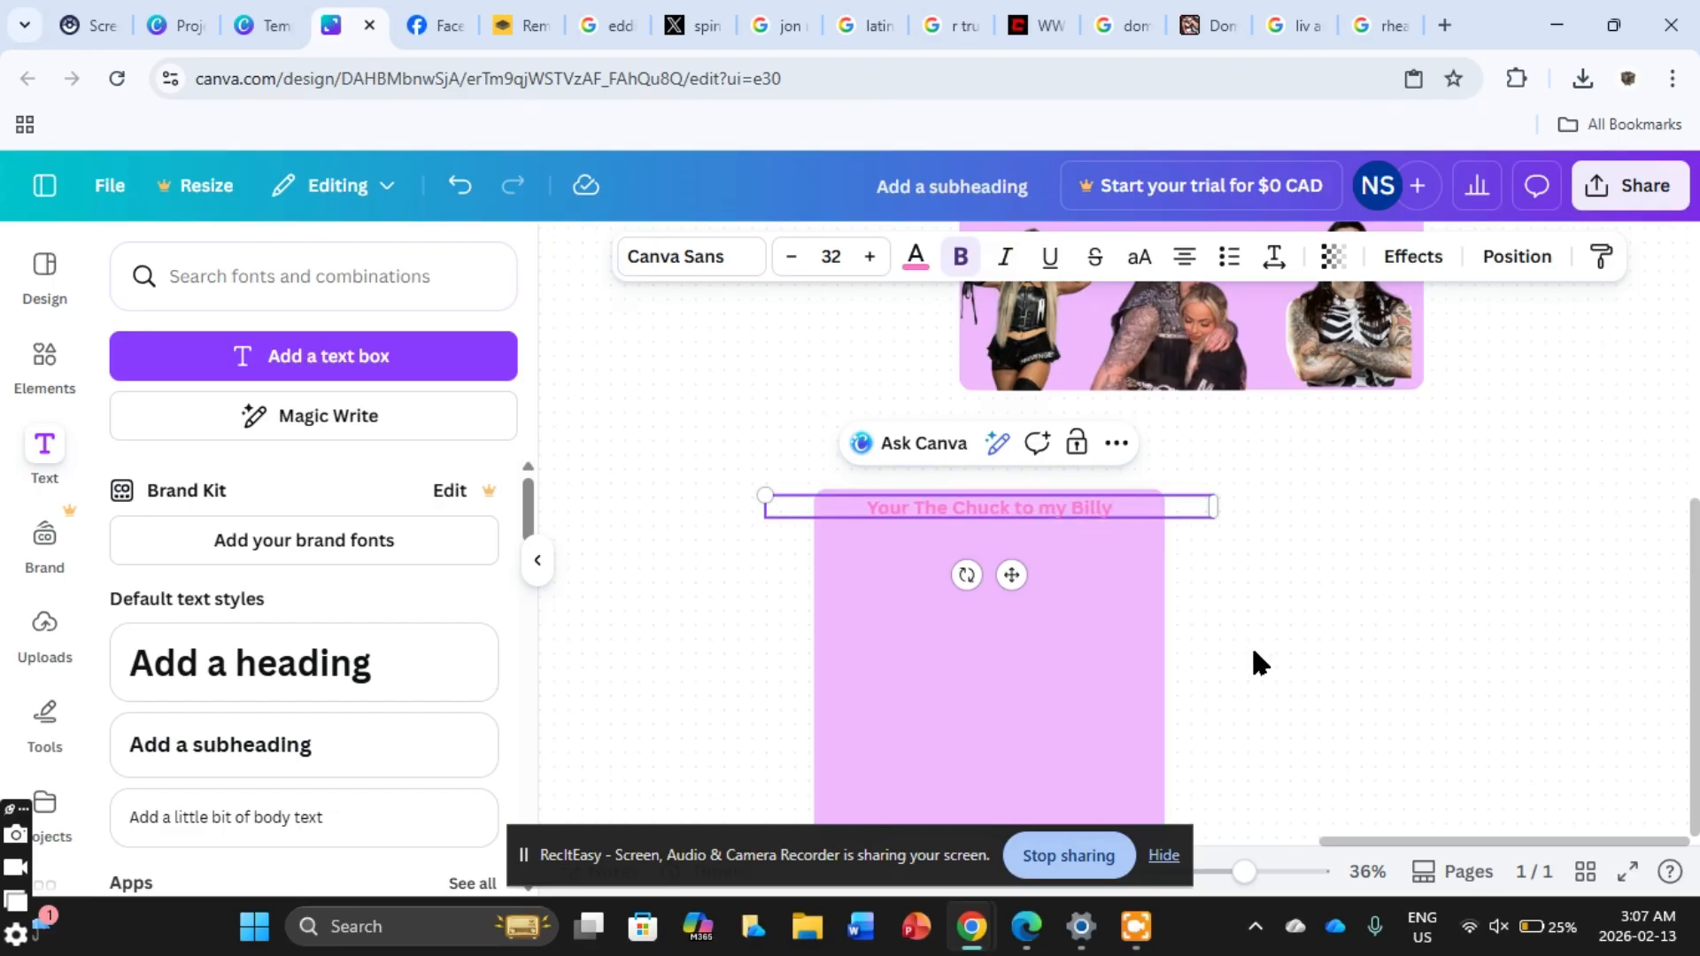
left_click(1250, 643)
Step: Search Google Images in a new browser tab for "billy and chuck"
left_click(1439, 24)
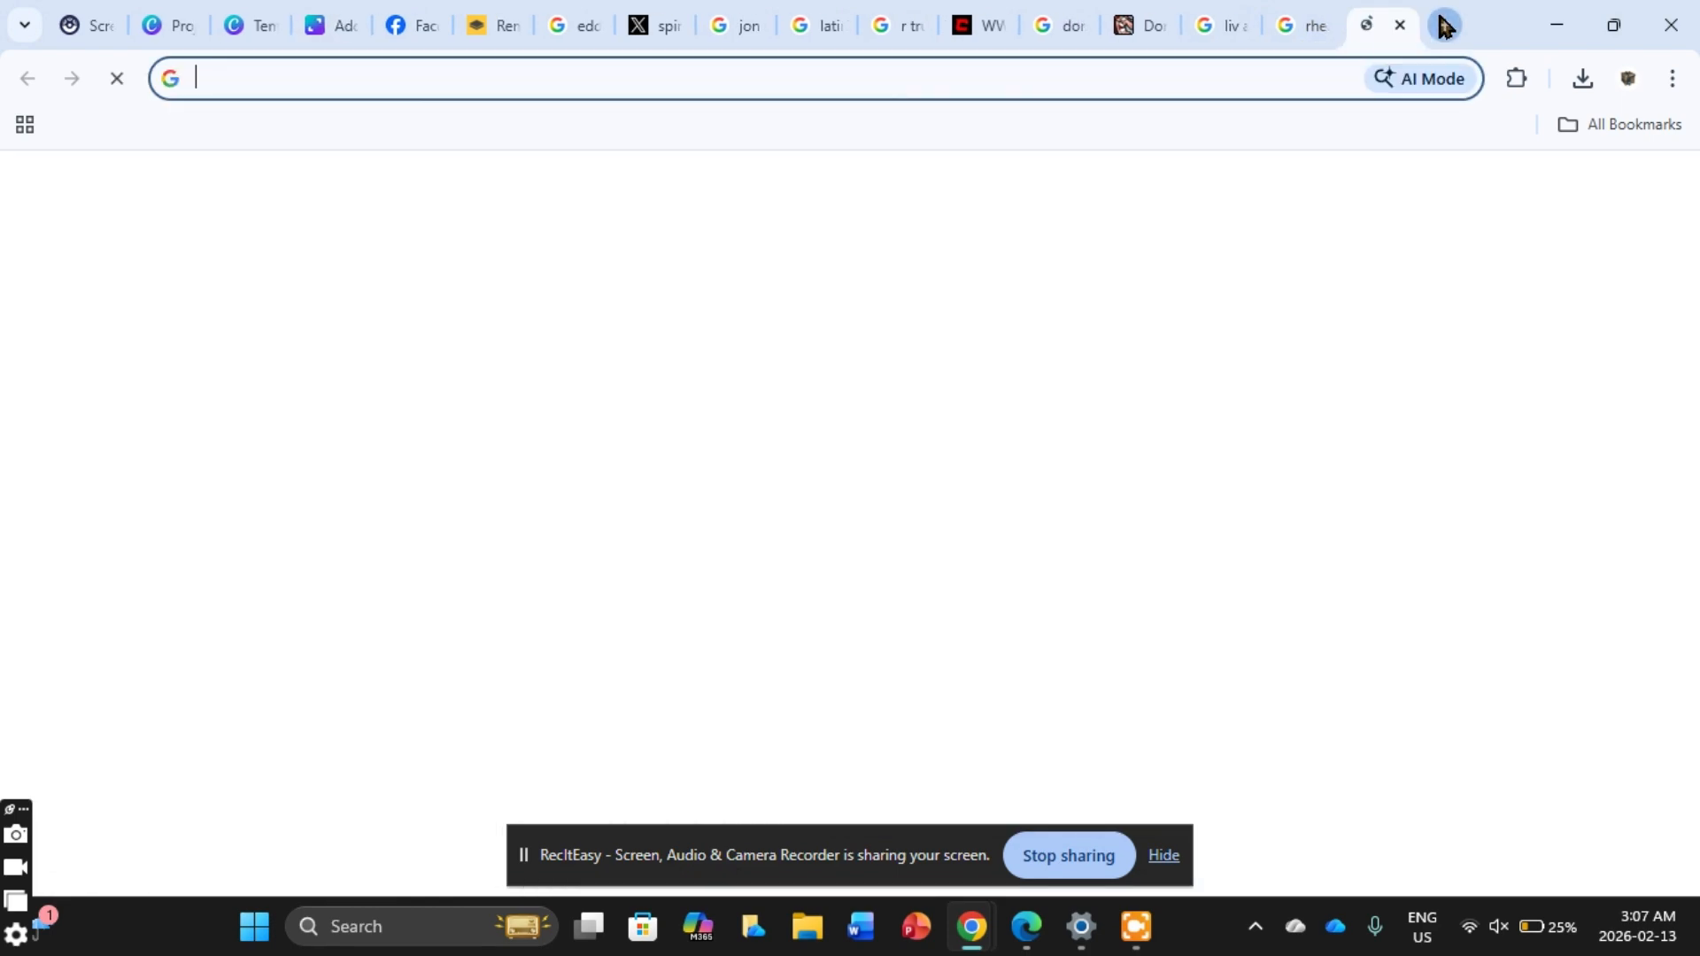
type("Billy b")
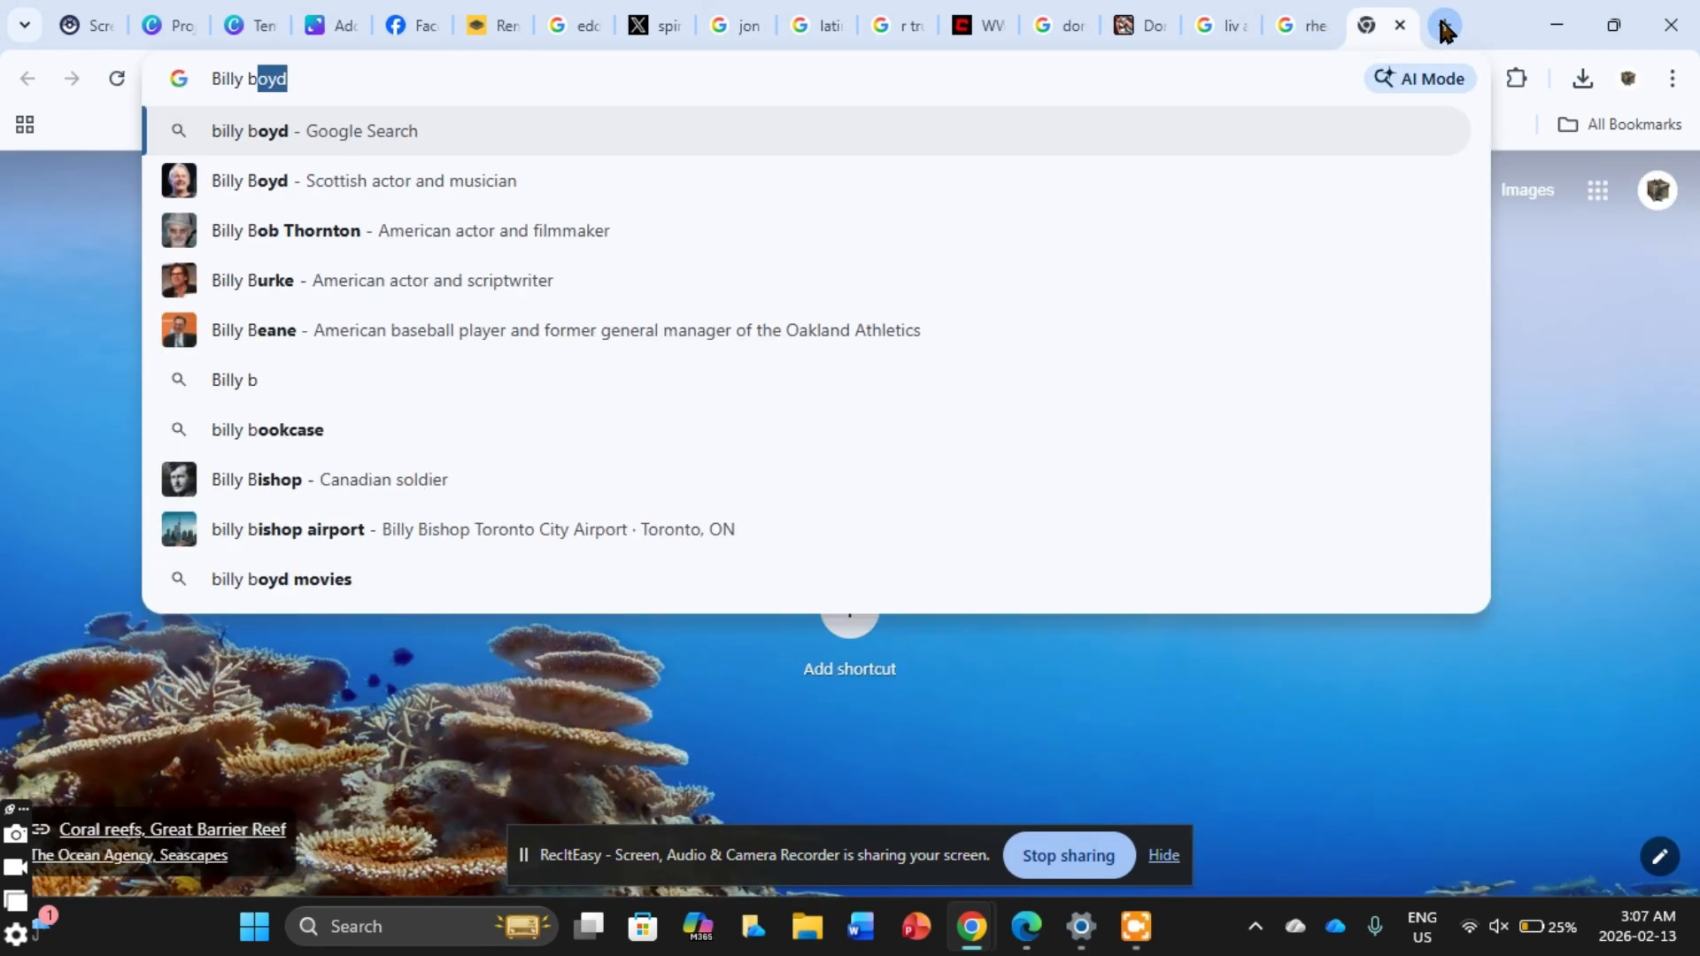
key("BackSpace")
key("BackSpace")
type("and b")
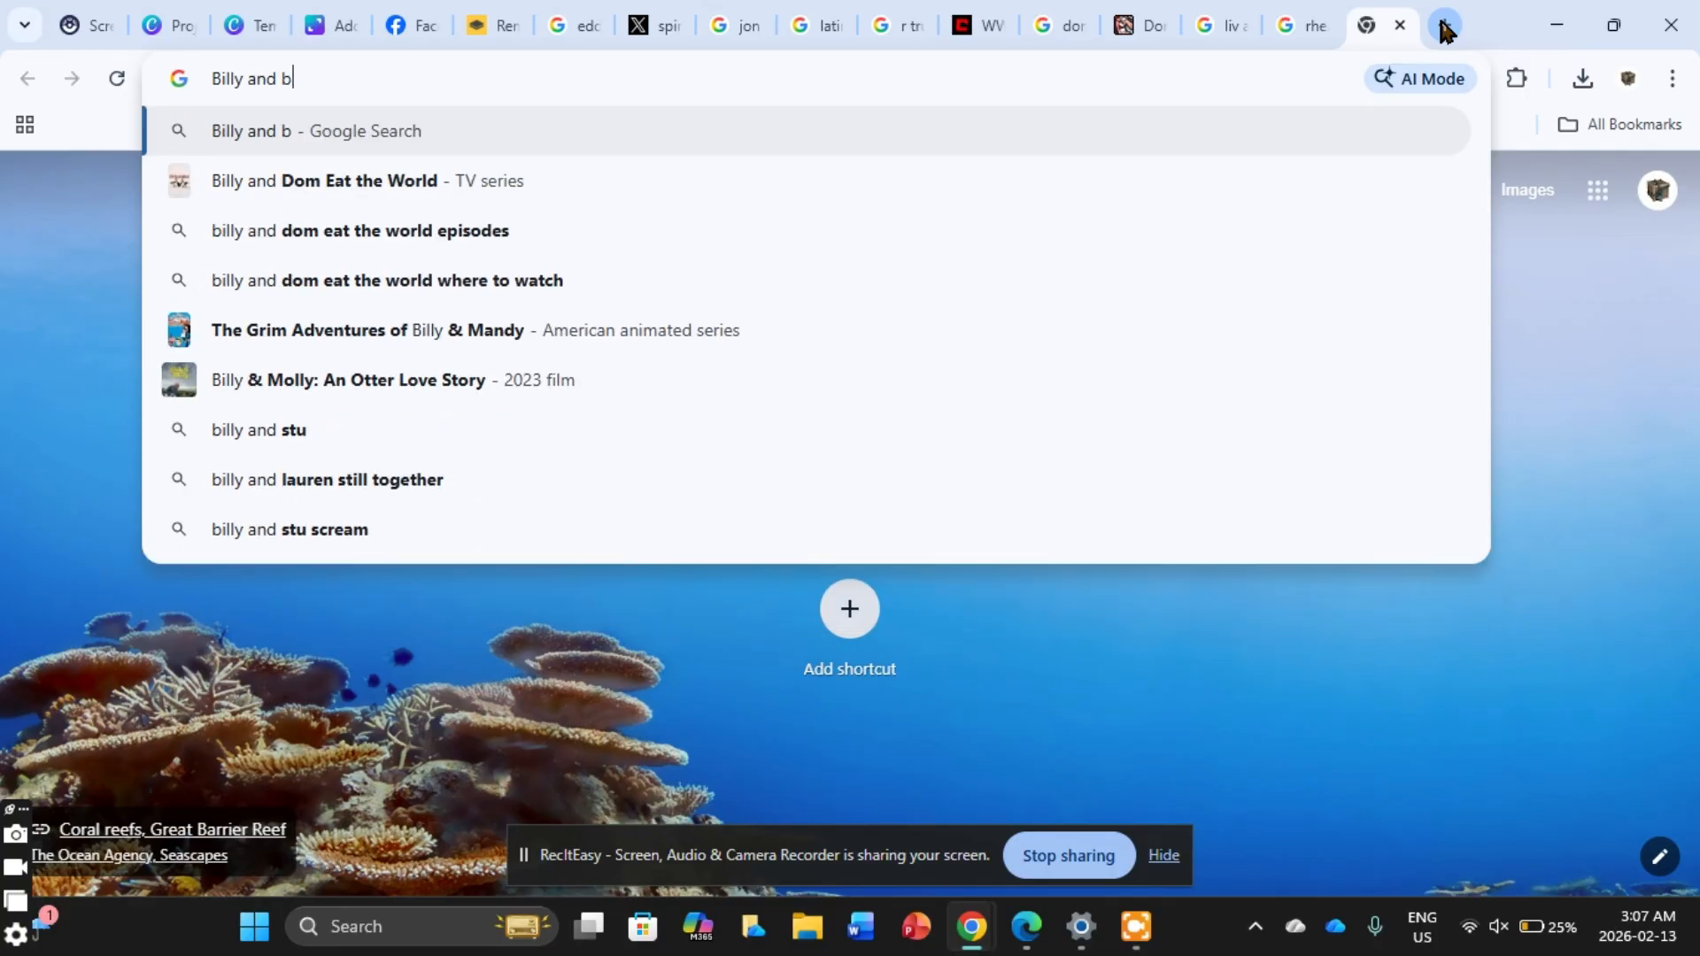
key("BackSpace")
type("chuck")
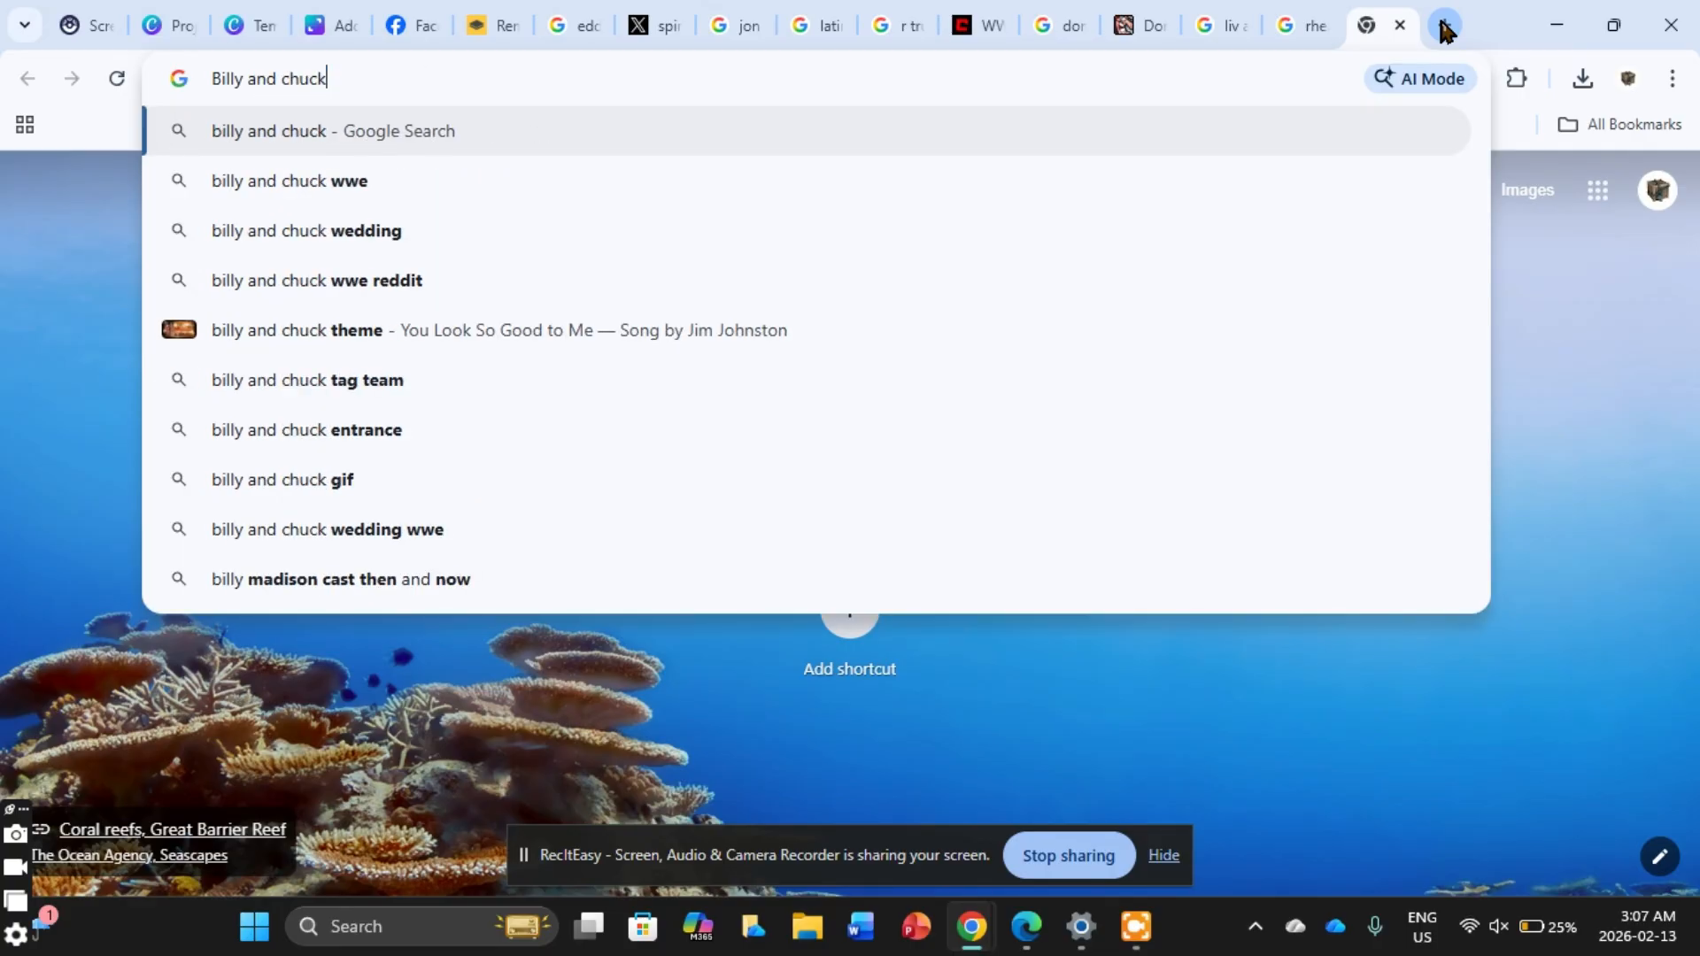
key("Return")
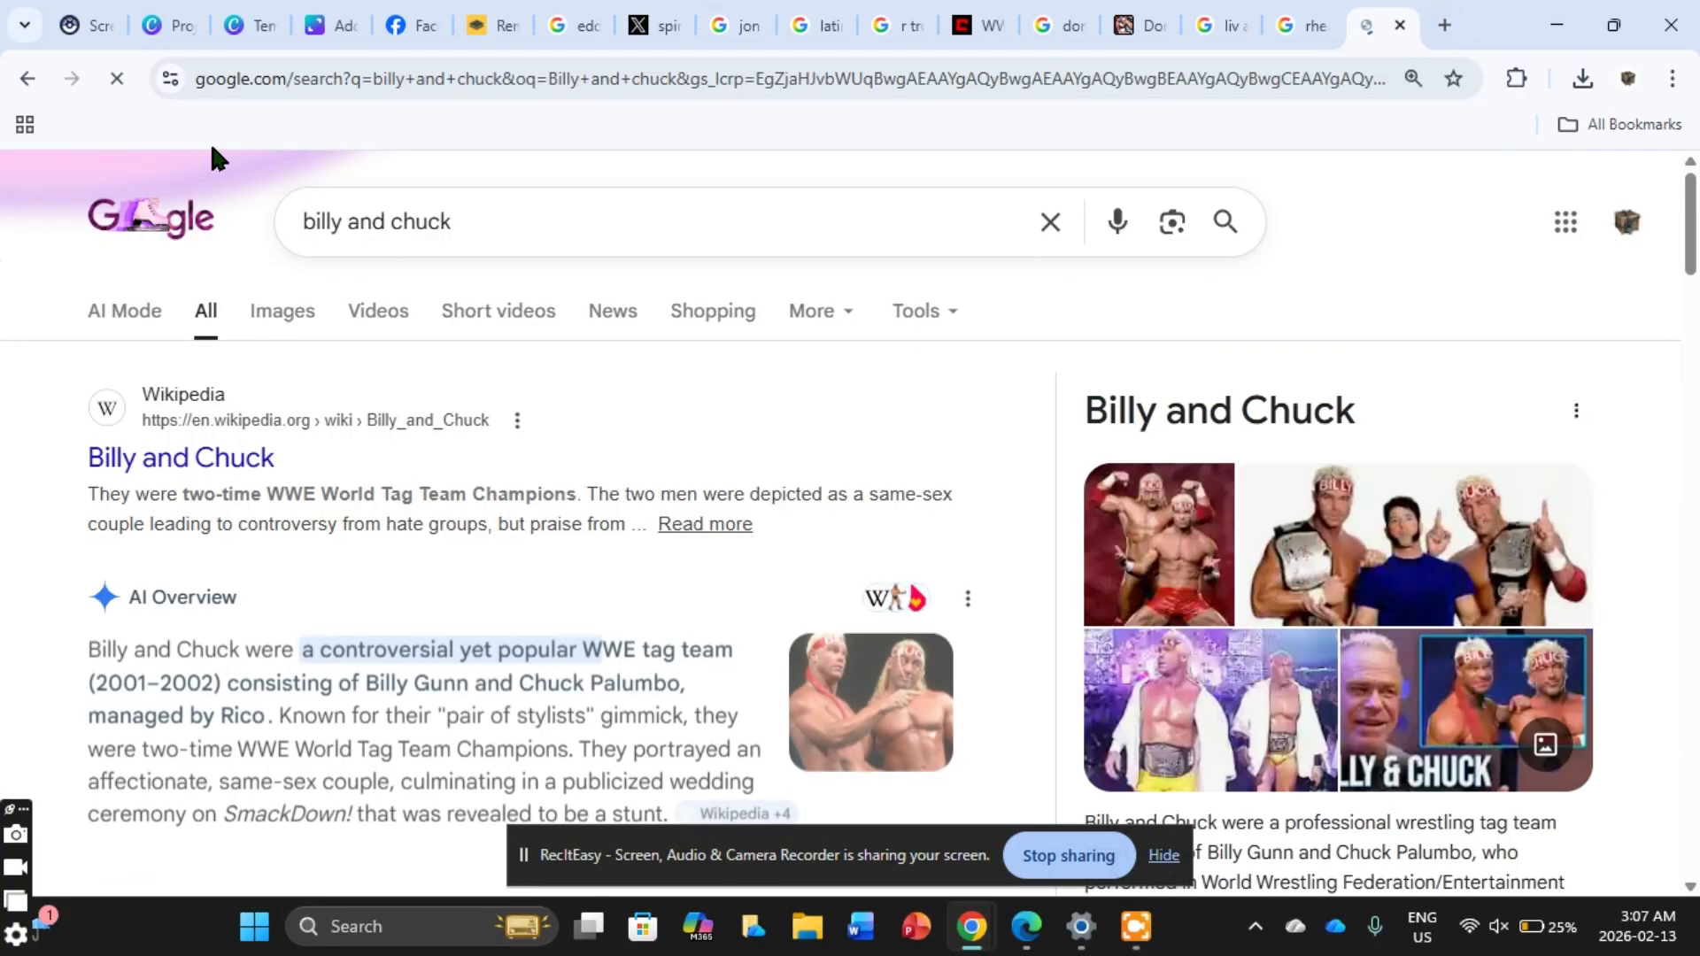
left_click(283, 313)
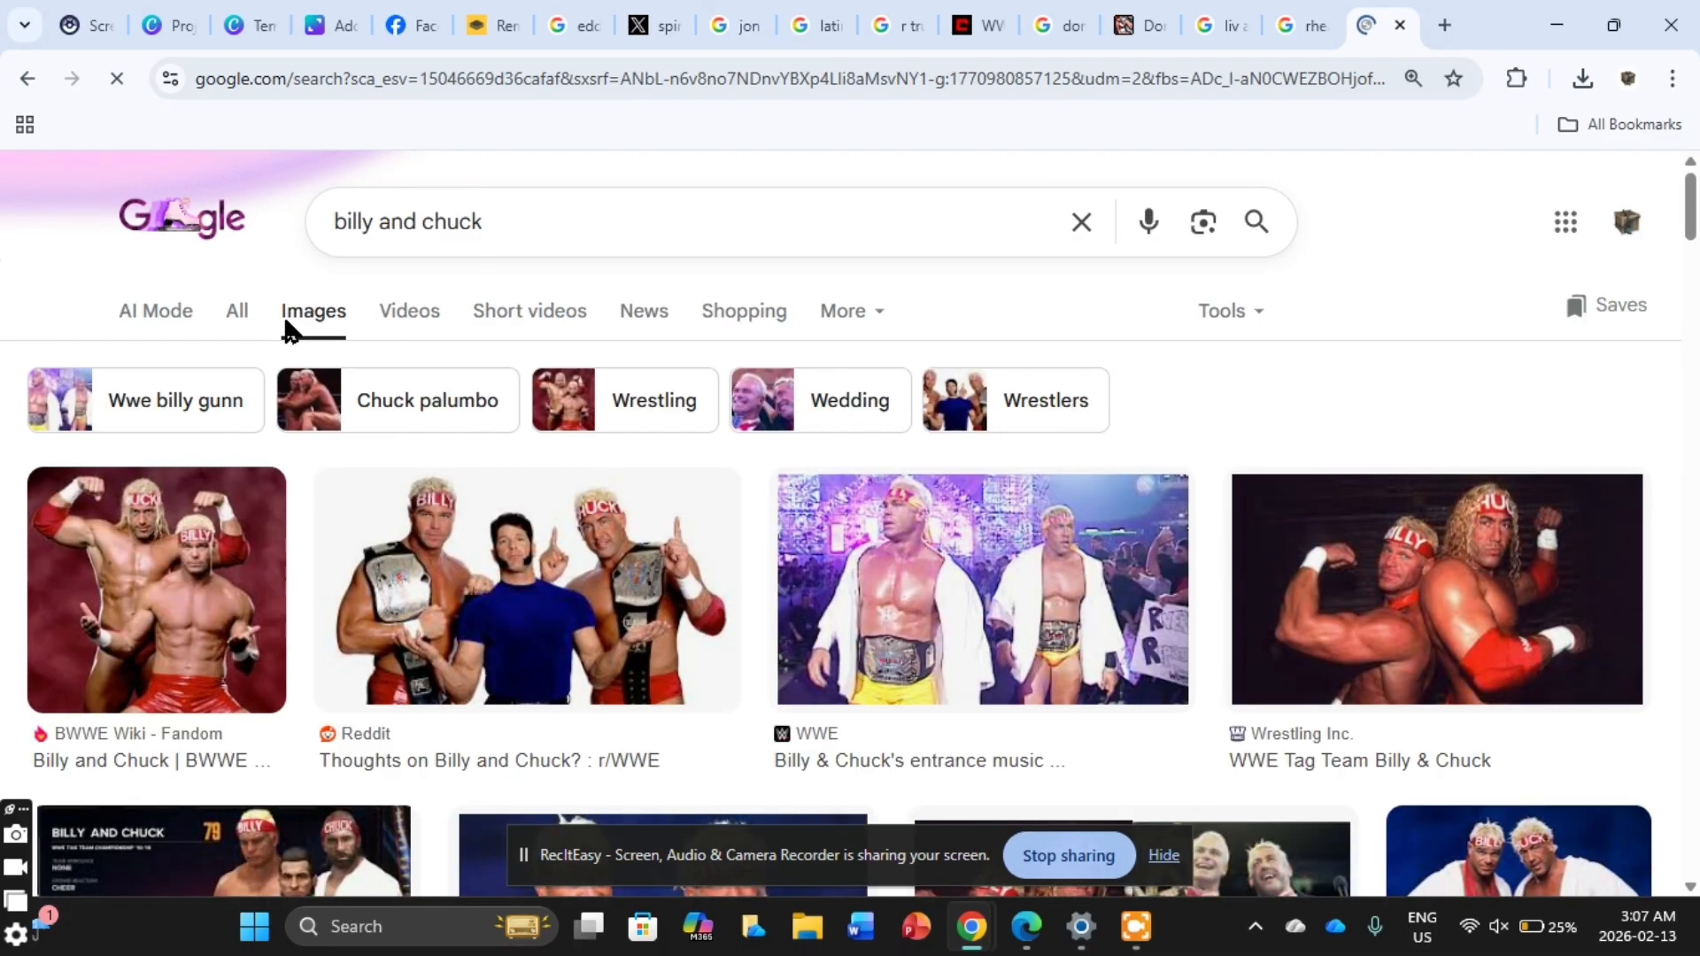
Step: Open the BWWE Wiki picture of Billy and Chuck, copy the image and switch to remove.bg
left_click(162, 558)
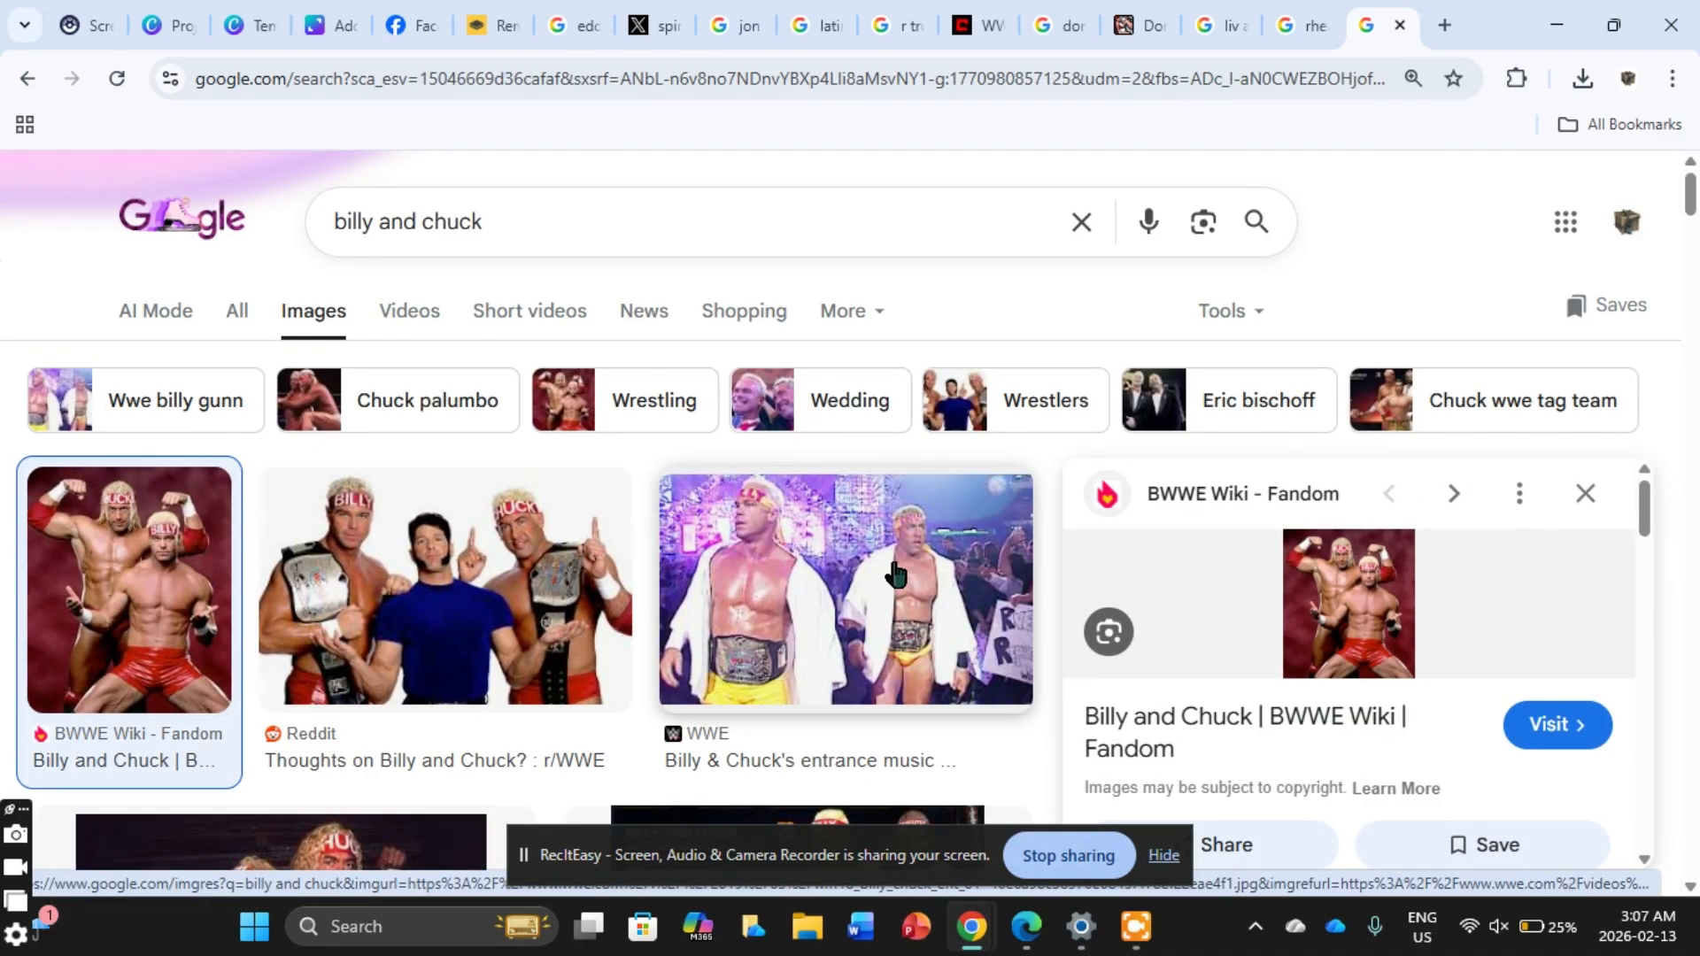
right_click(1309, 580)
left_click(1433, 734)
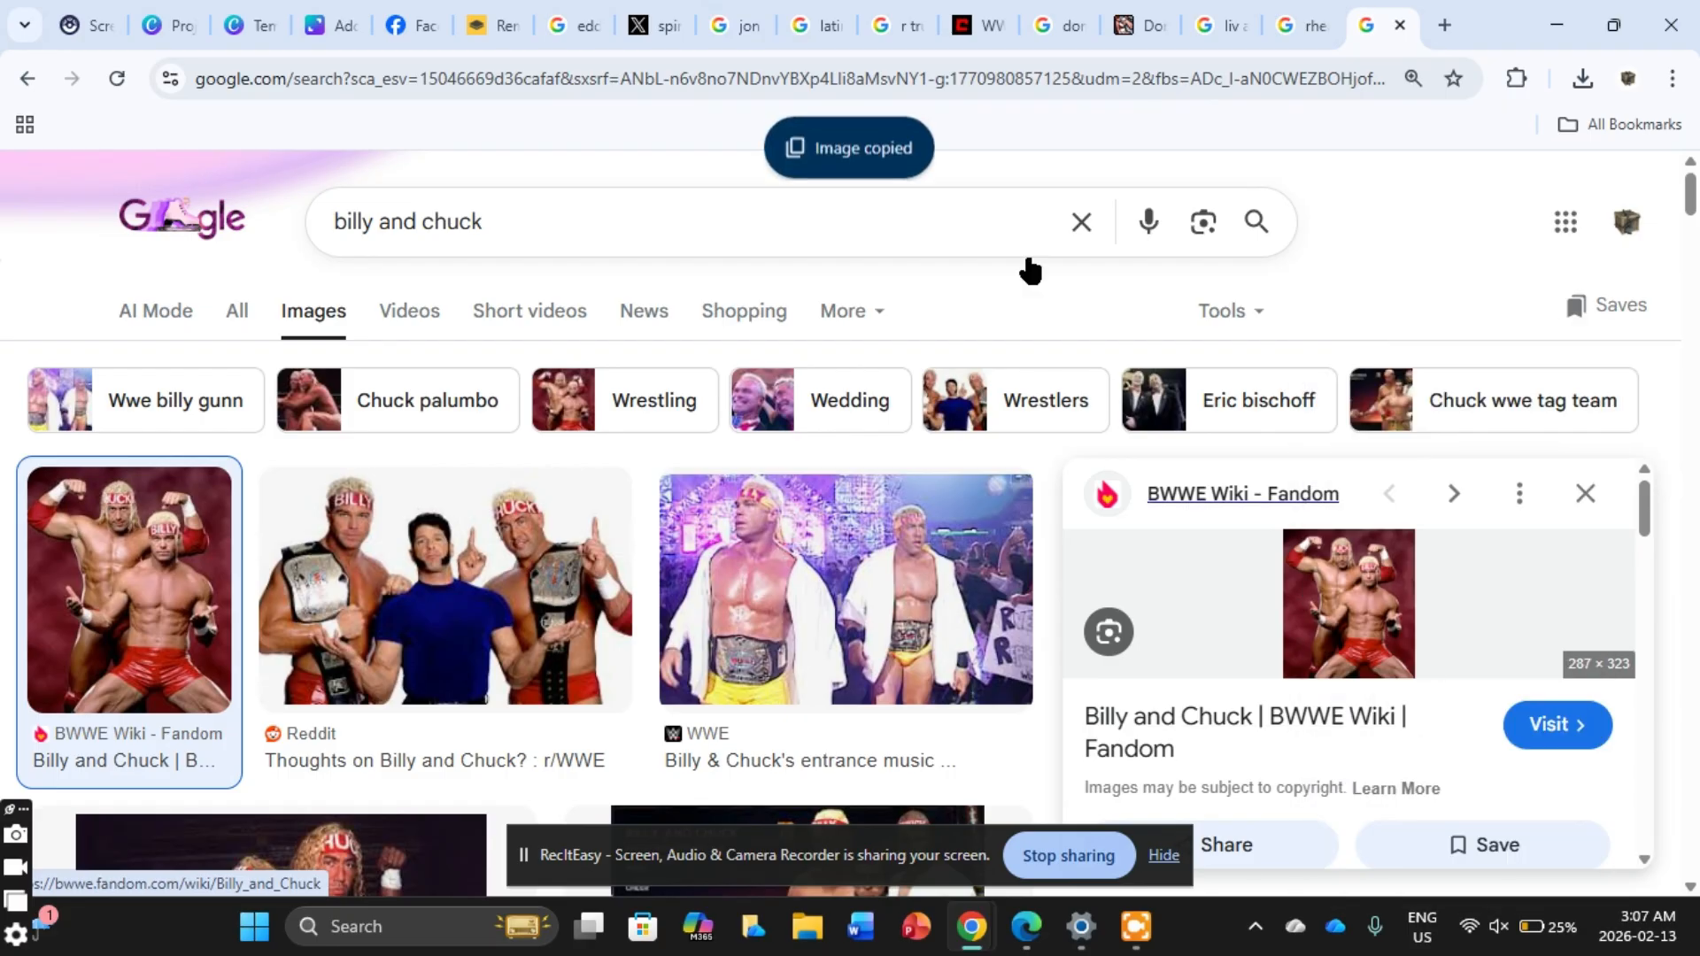
left_click(493, 27)
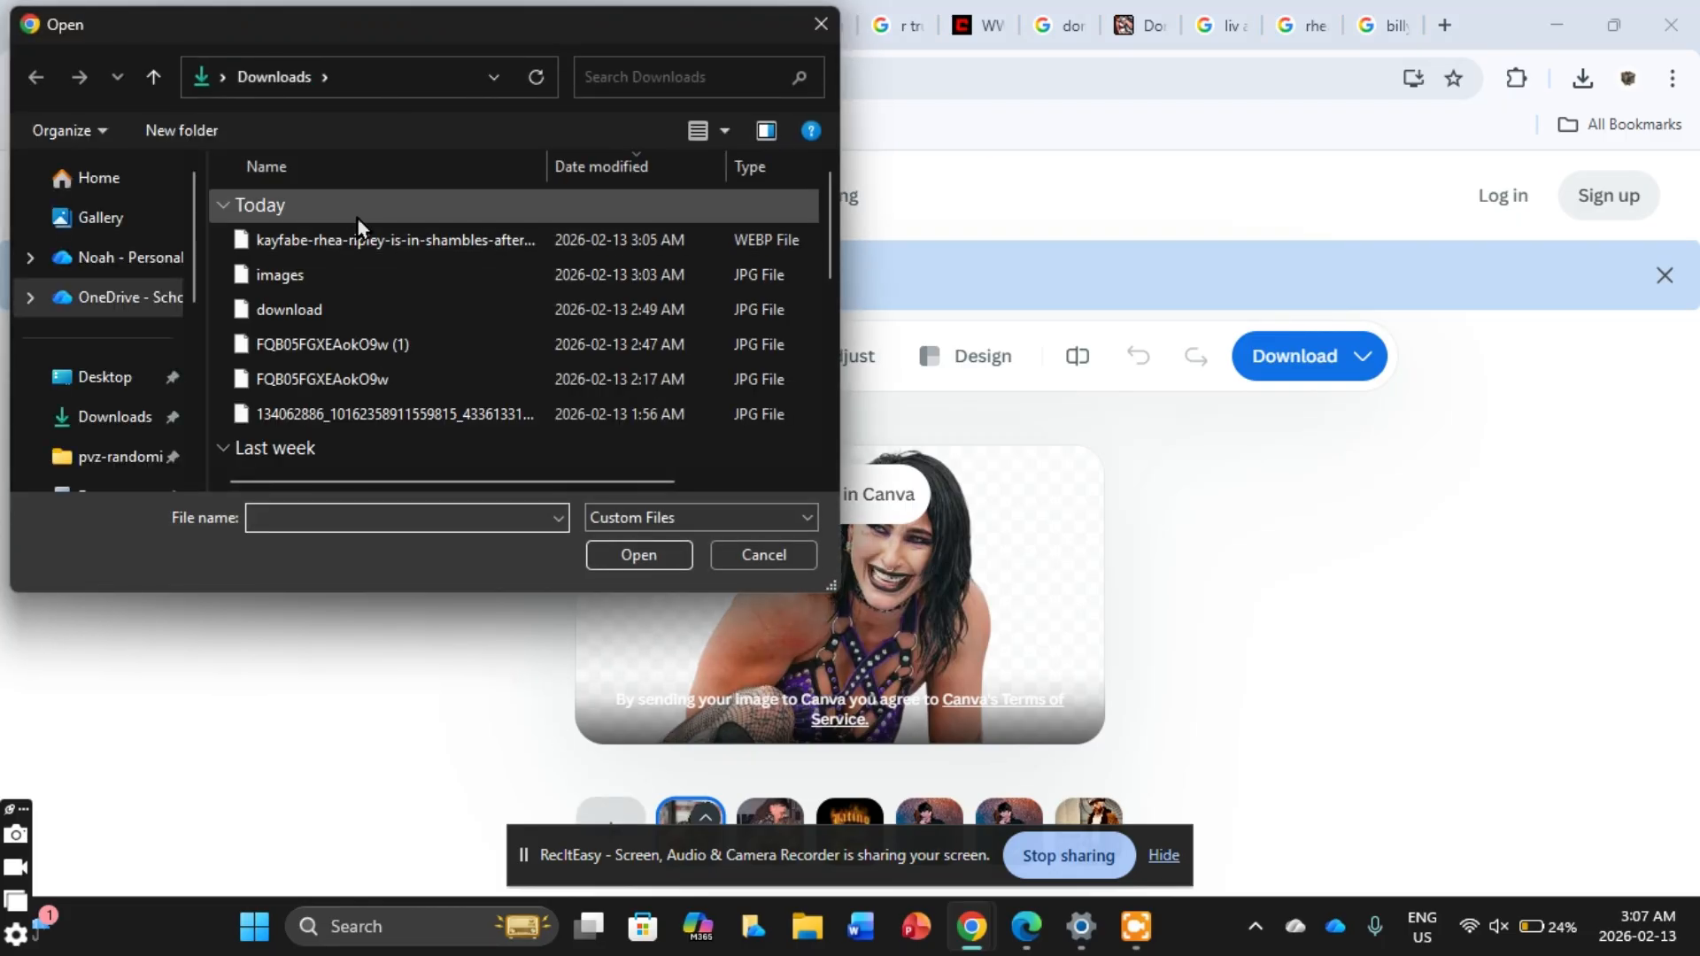
left_click(820, 23)
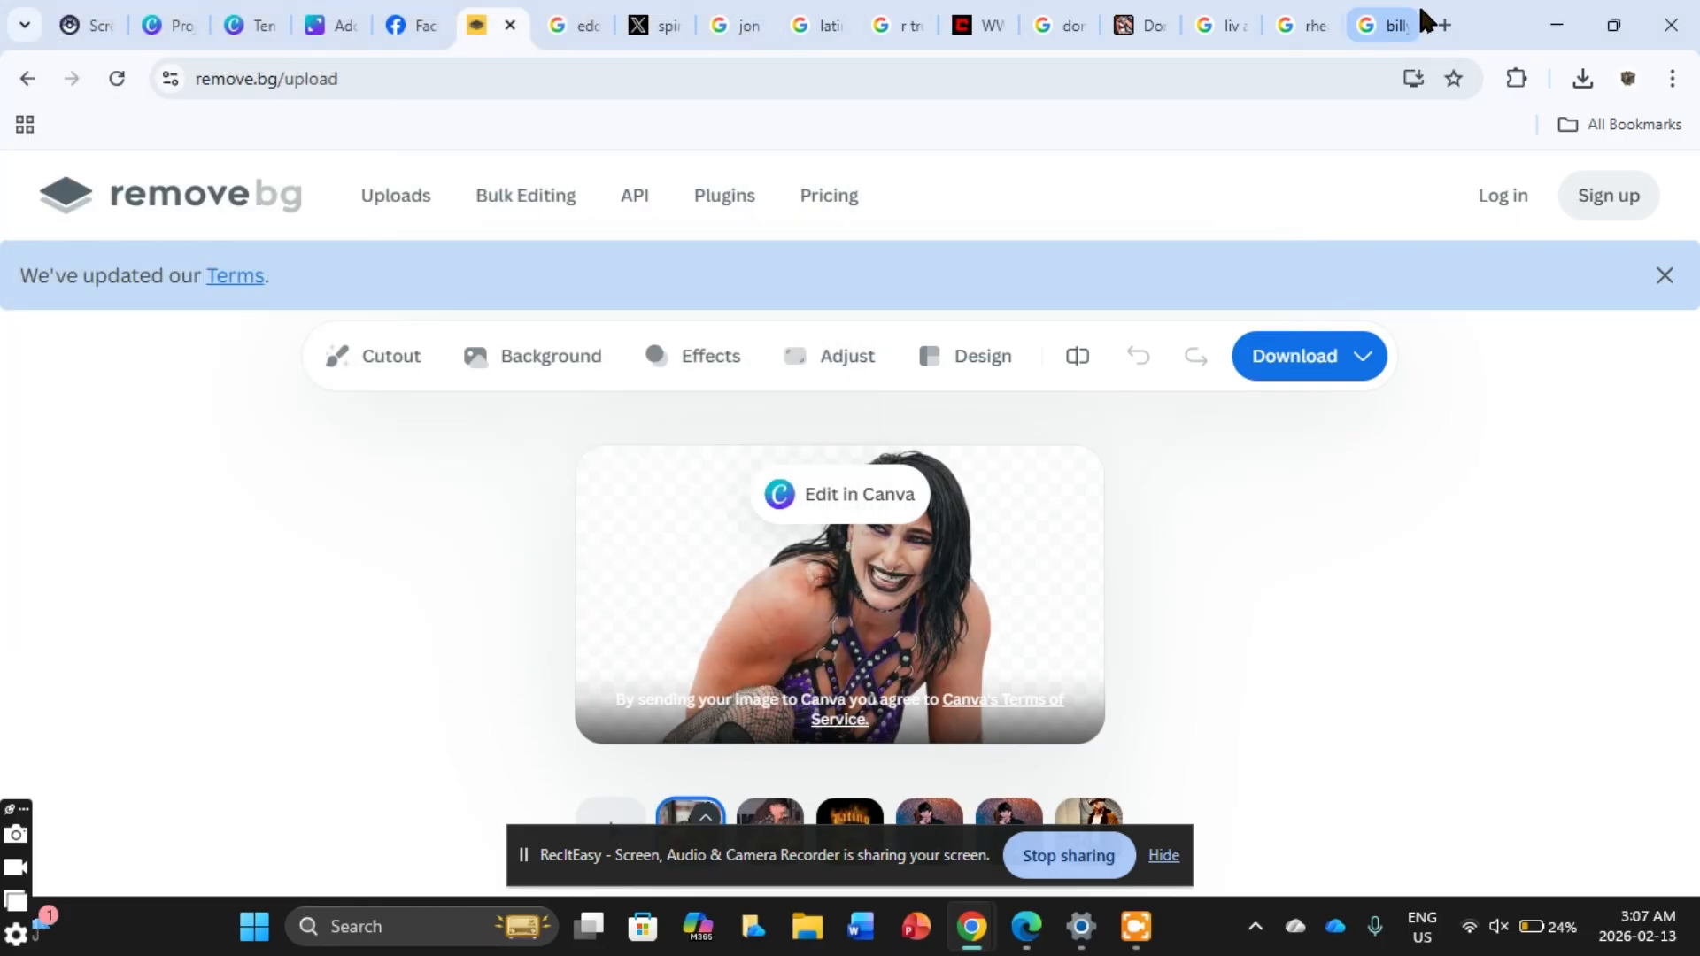
Step: Return to the Google Images results and save the BWWE Wiki picture of Billy and Chuck as Billy_and_Chuck.webp in Downloads
left_click(1380, 24)
right_click(1394, 672)
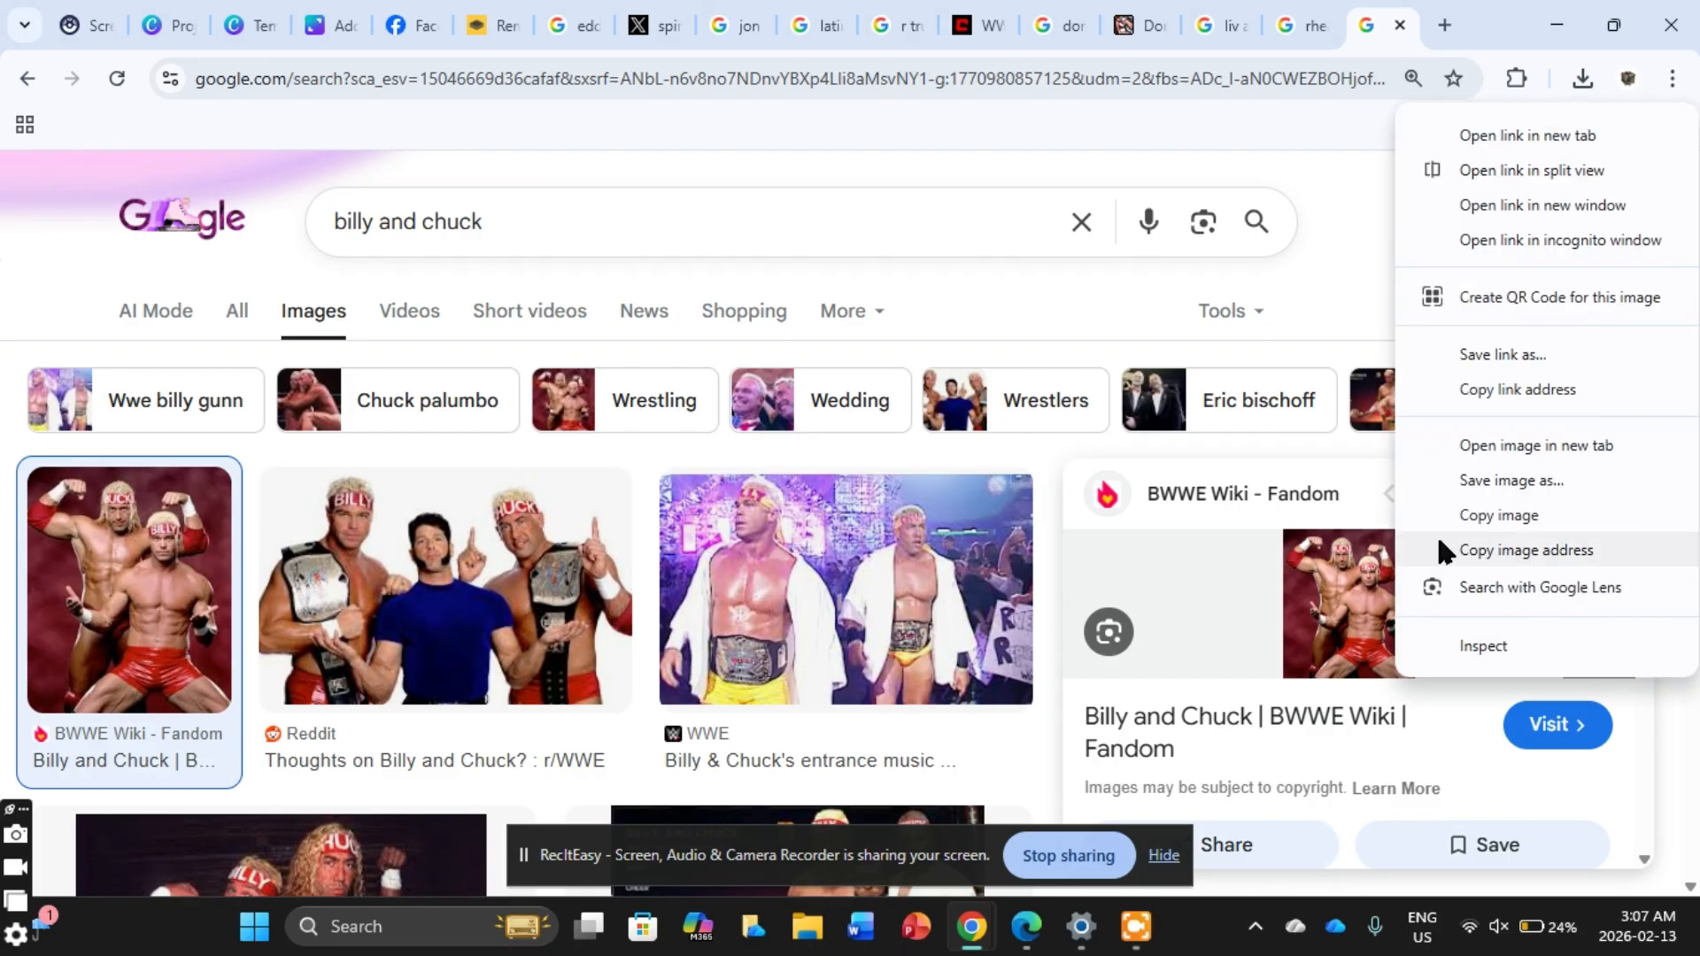
left_click(1479, 485)
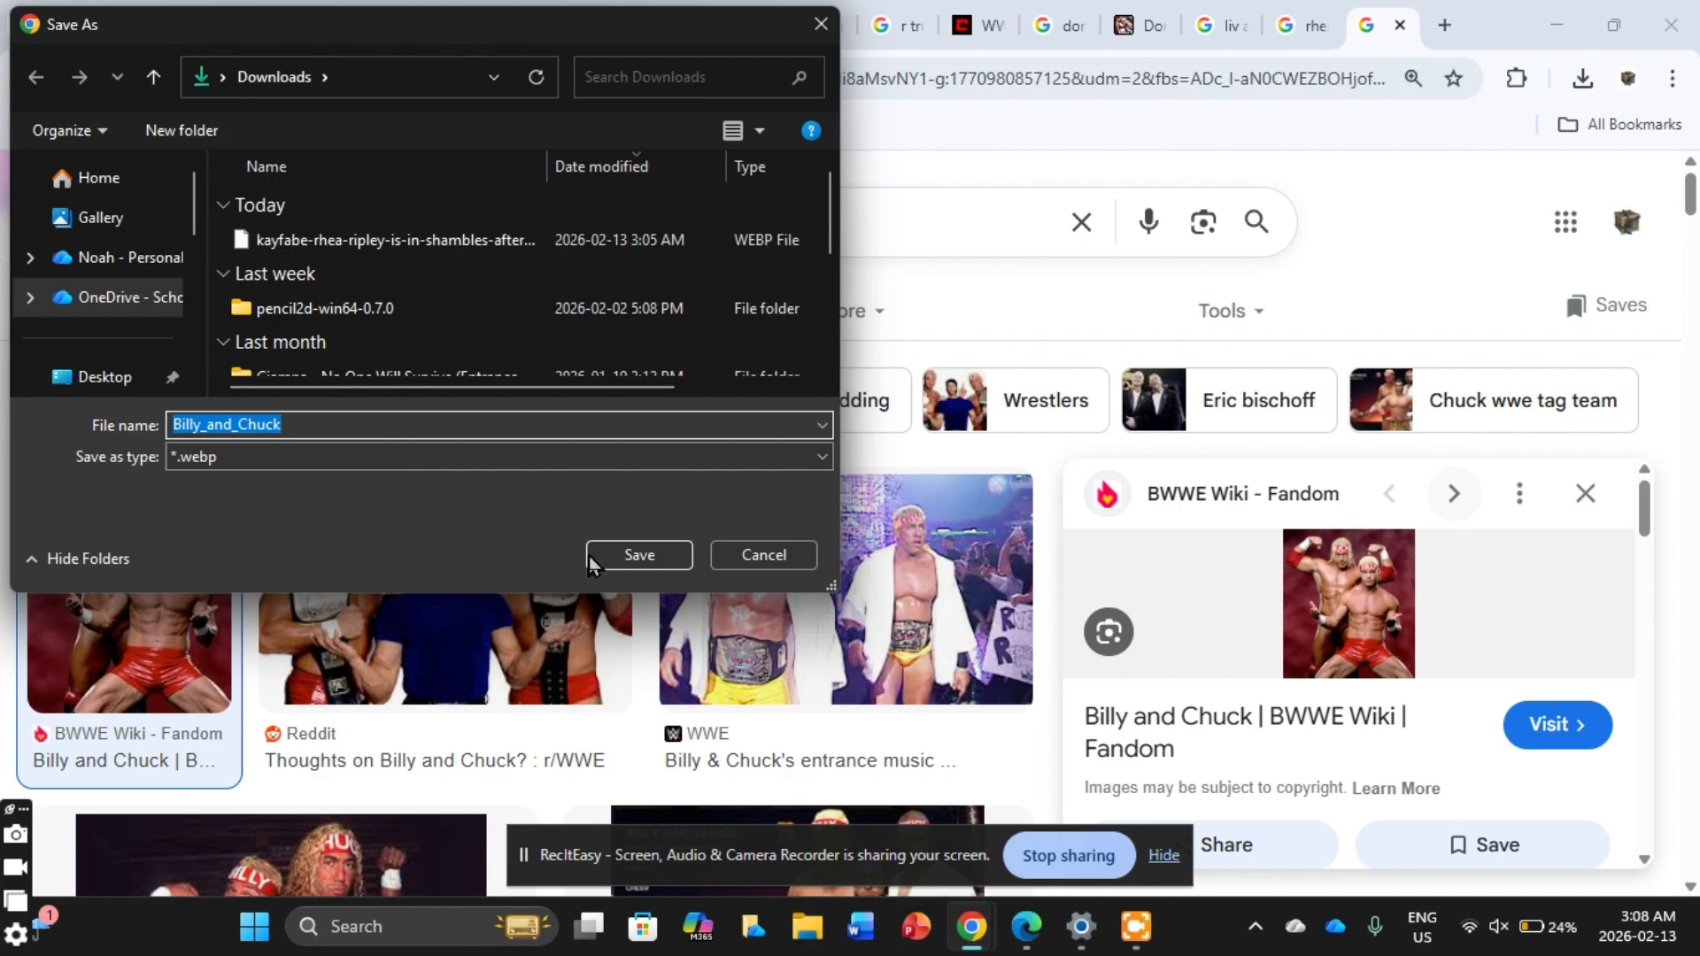
left_click(620, 565)
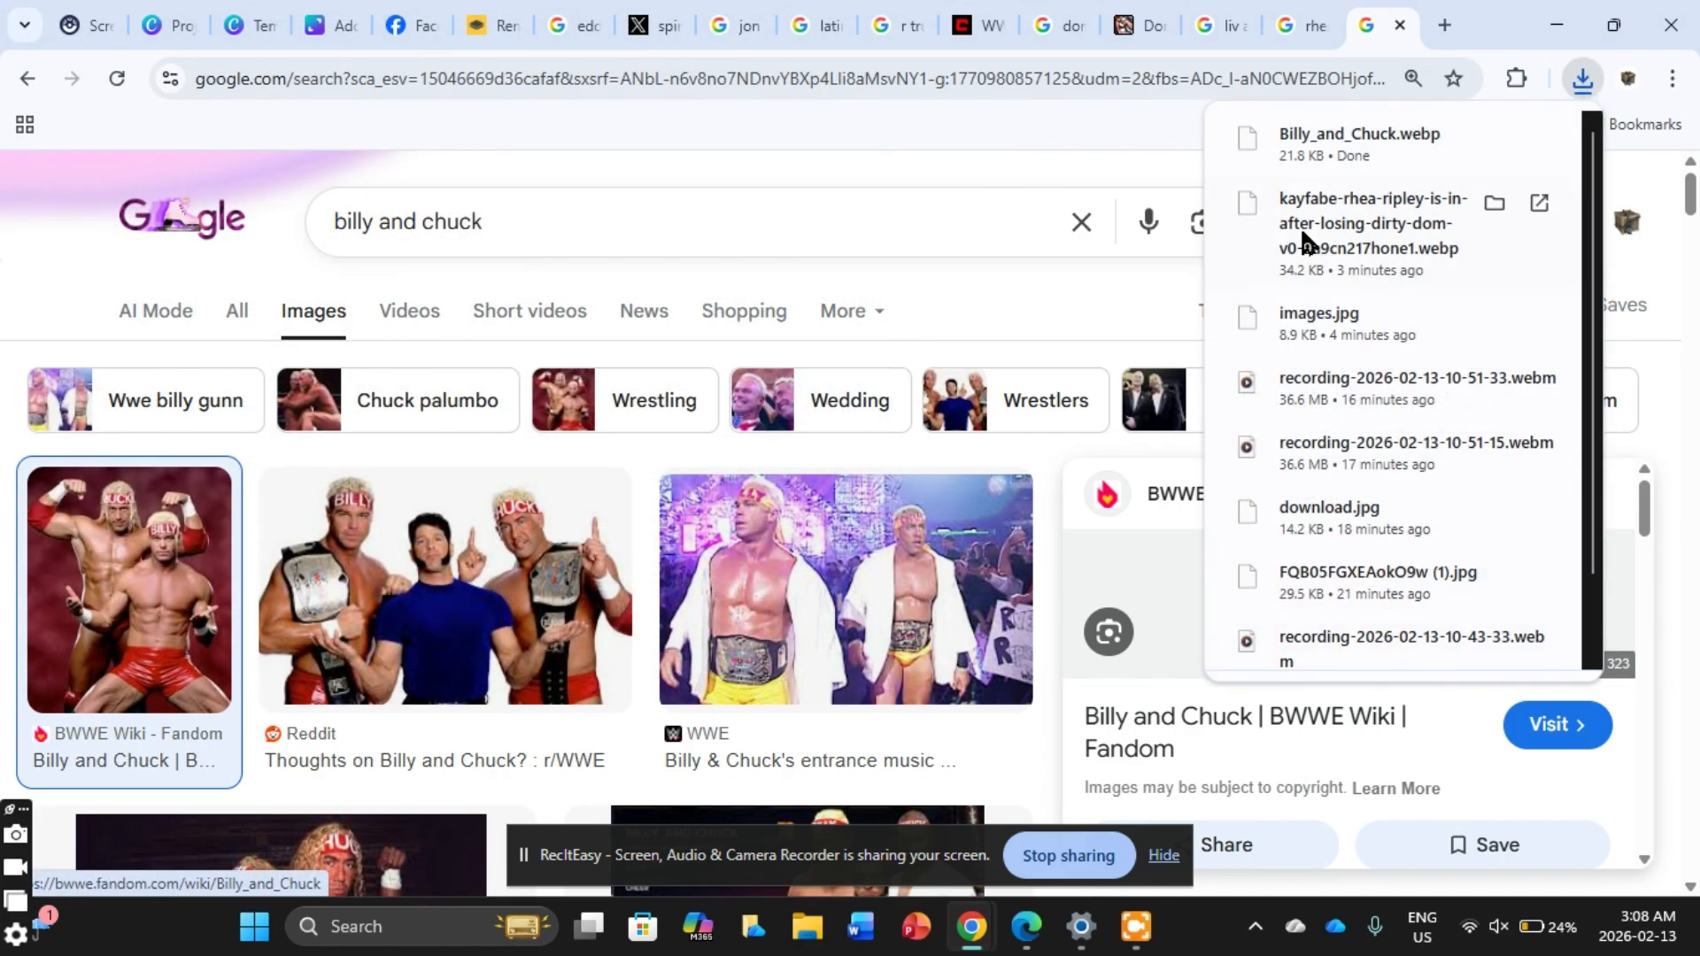
left_click(1334, 142)
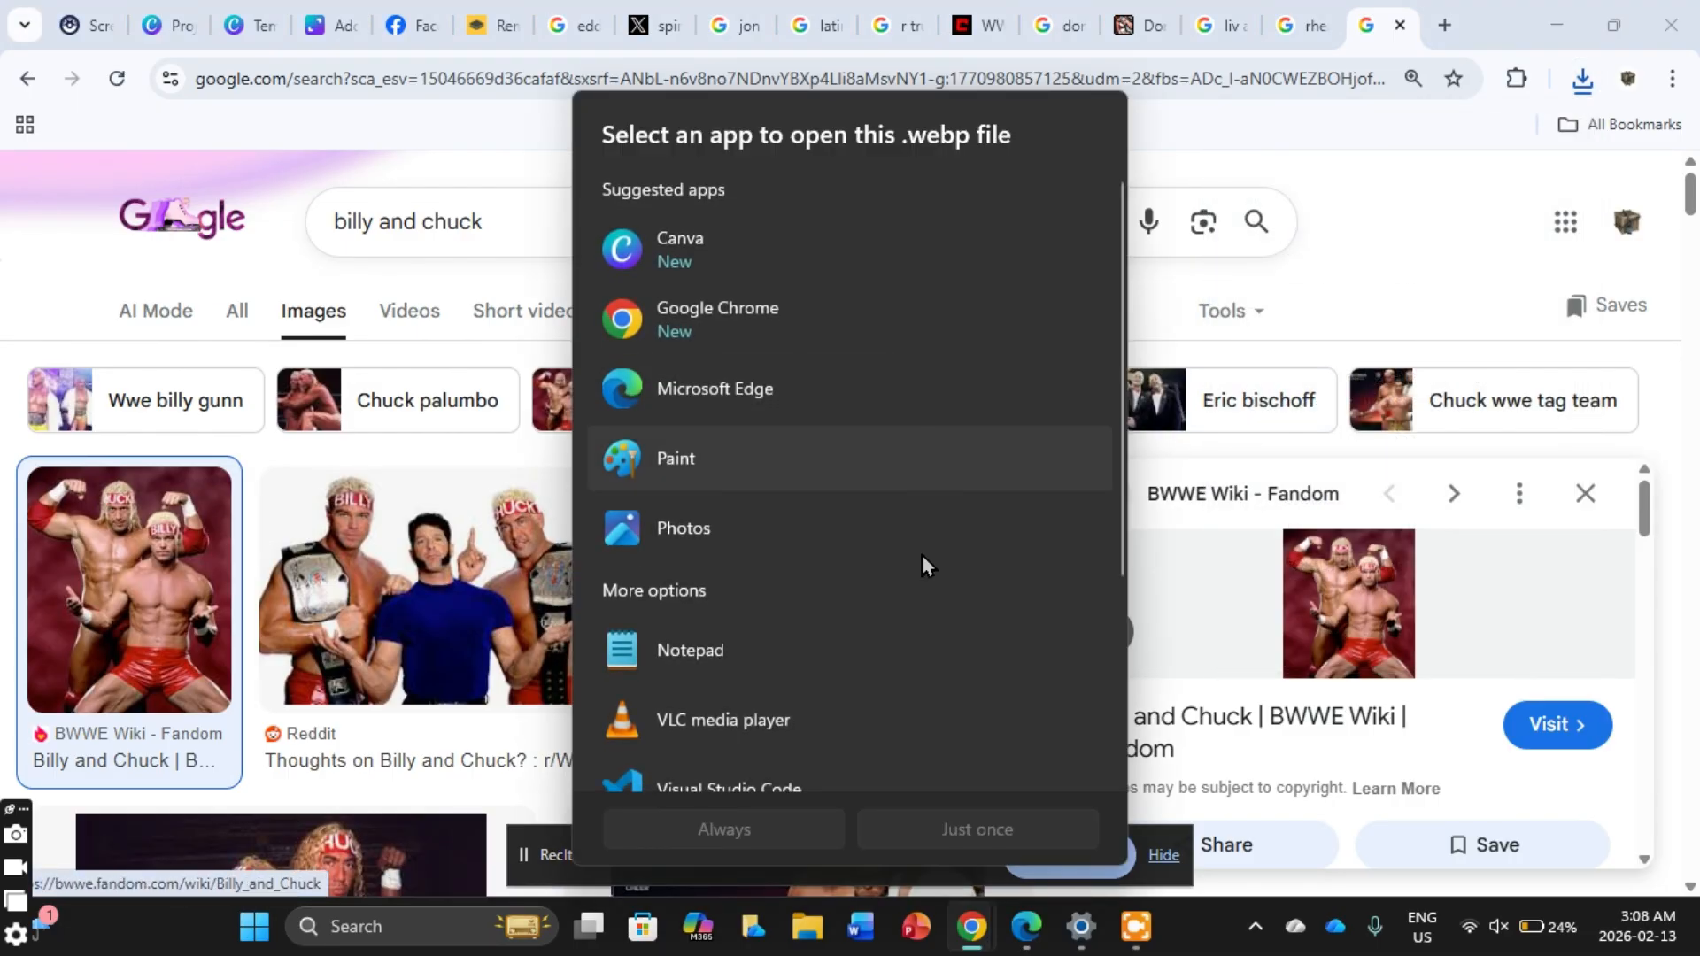
left_click(1389, 178)
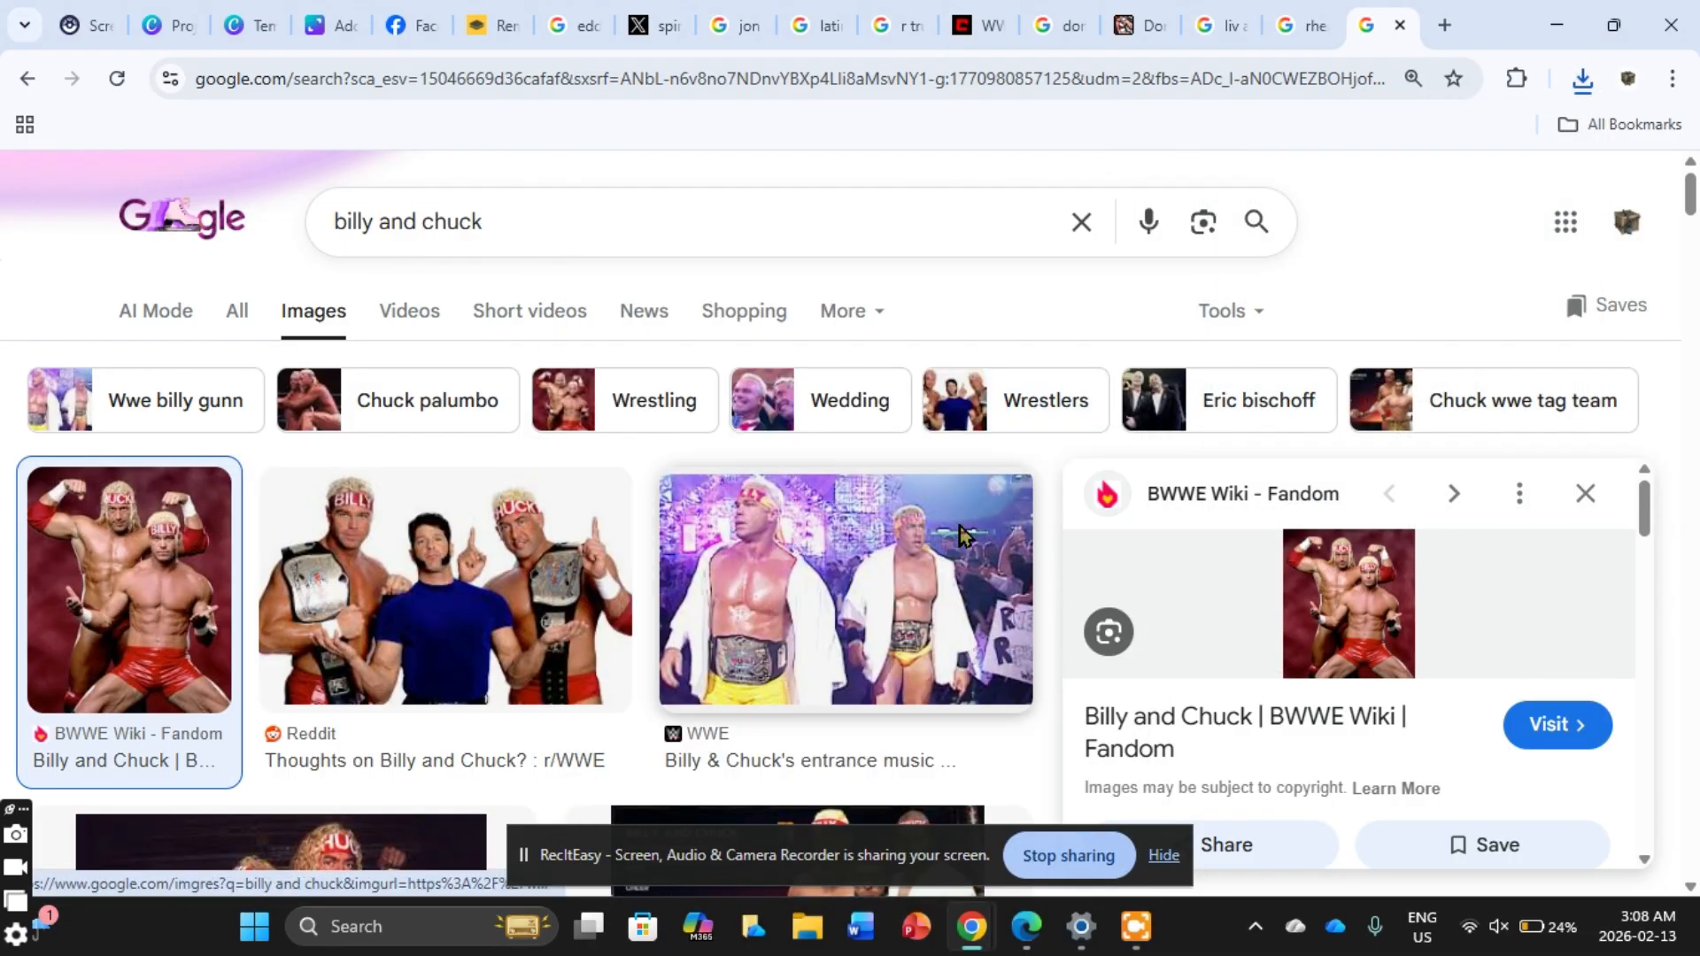
Step: Save the WWE picture of Billy and Chuck's entrance in white robes as download (1).jpg in Downloads
right_click(965, 536)
left_click(1048, 328)
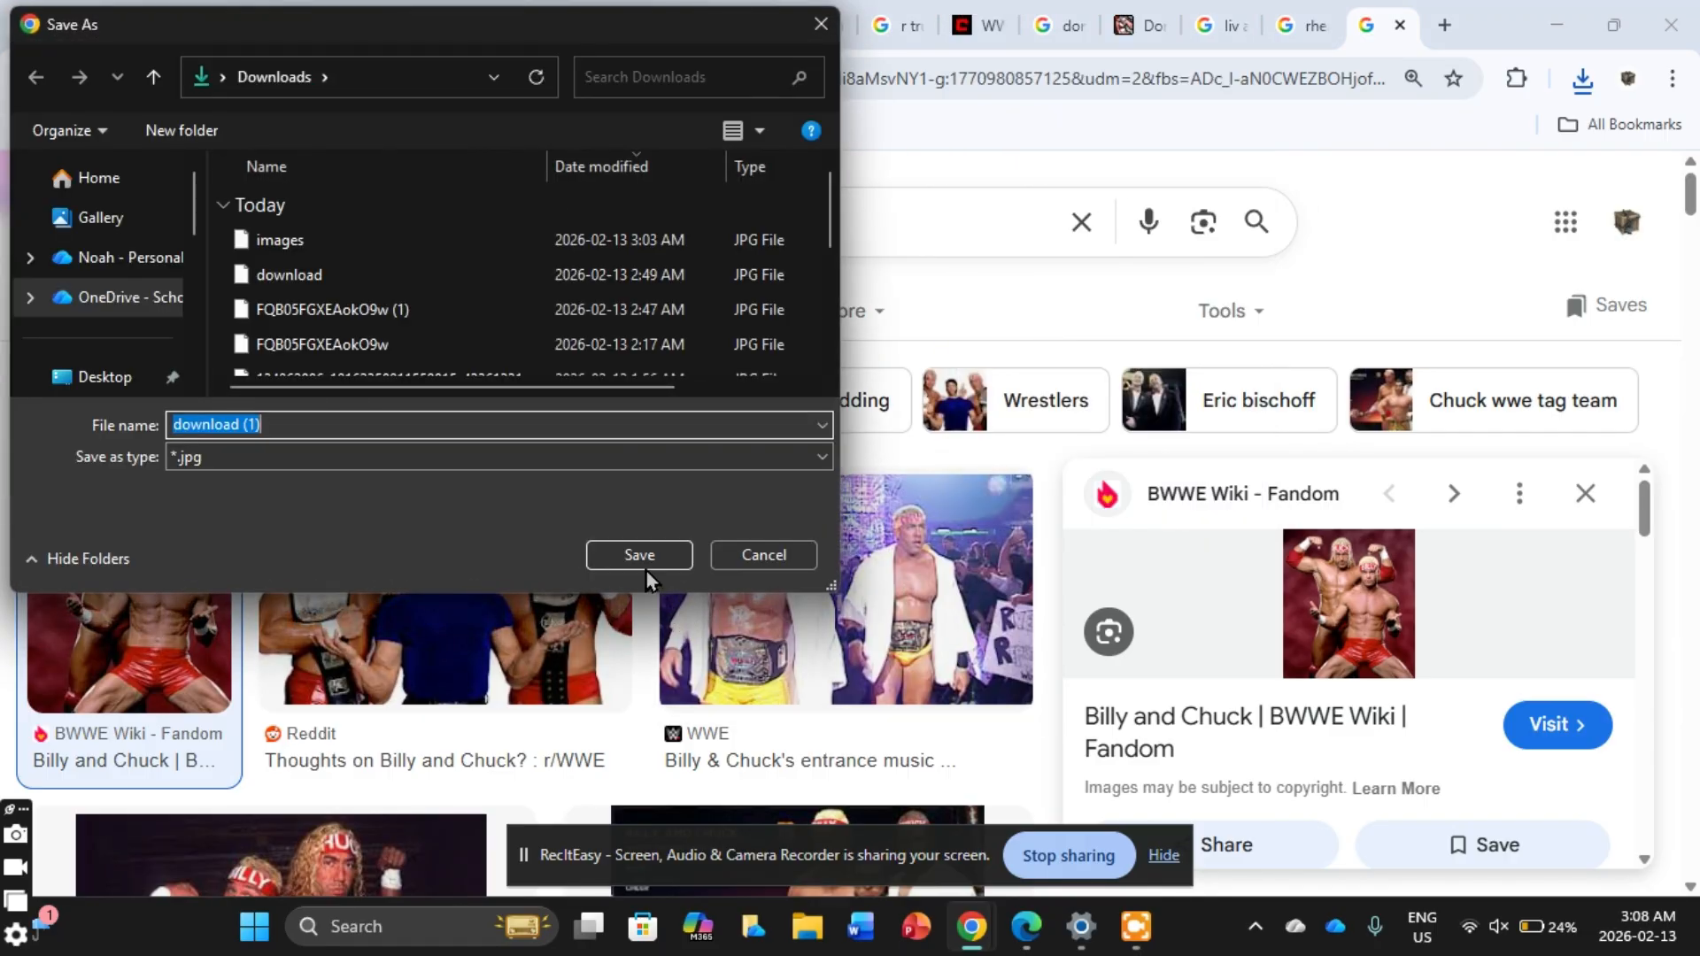
left_click(646, 567)
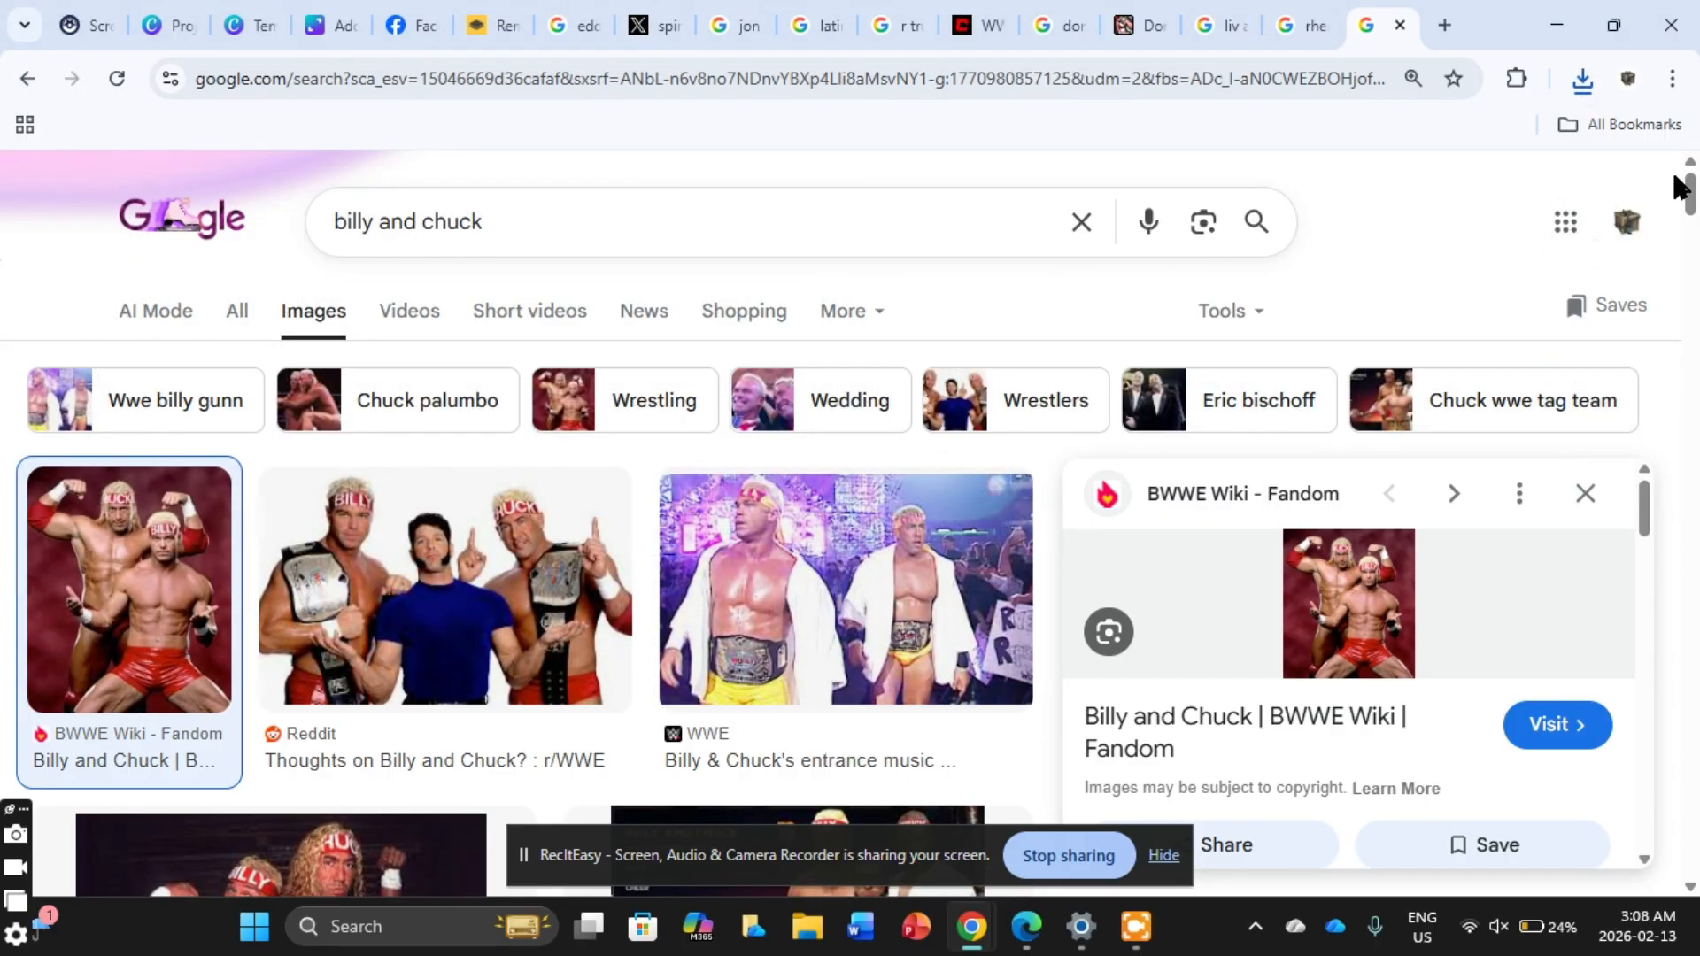
Step: Open the YouTube picture of Billy and Chuck wearing headbands and save it as hq720.jpg in Downloads
left_click_drag(1680, 188, 1685, 239)
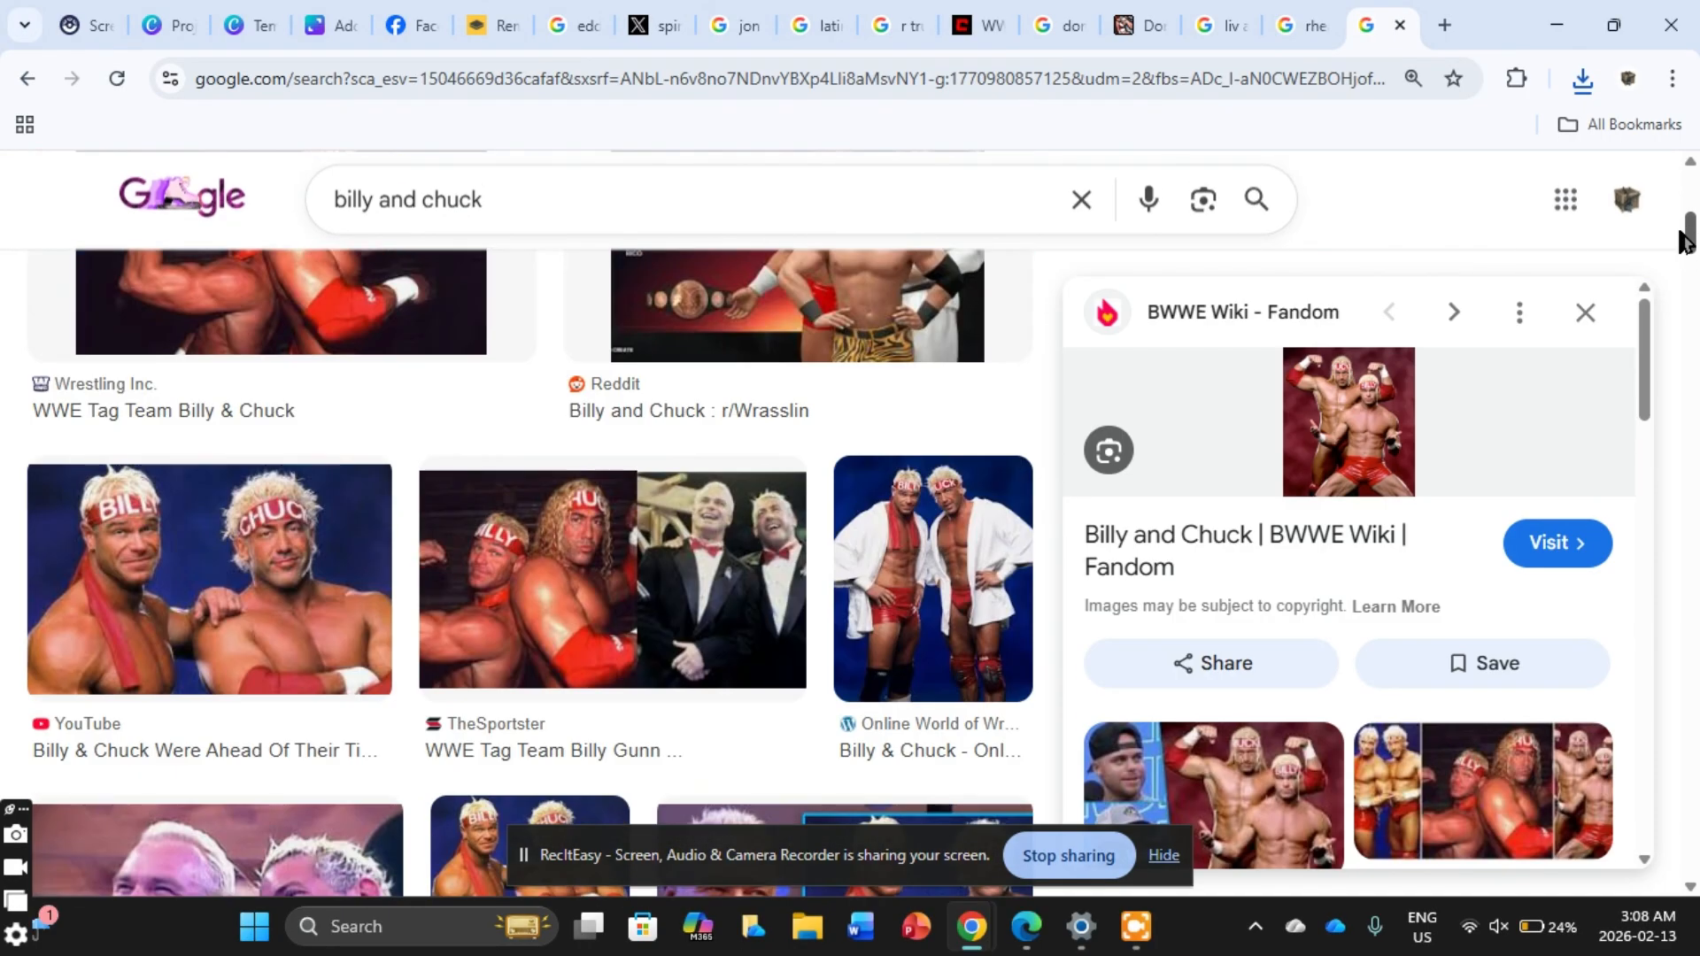
left_click(213, 576)
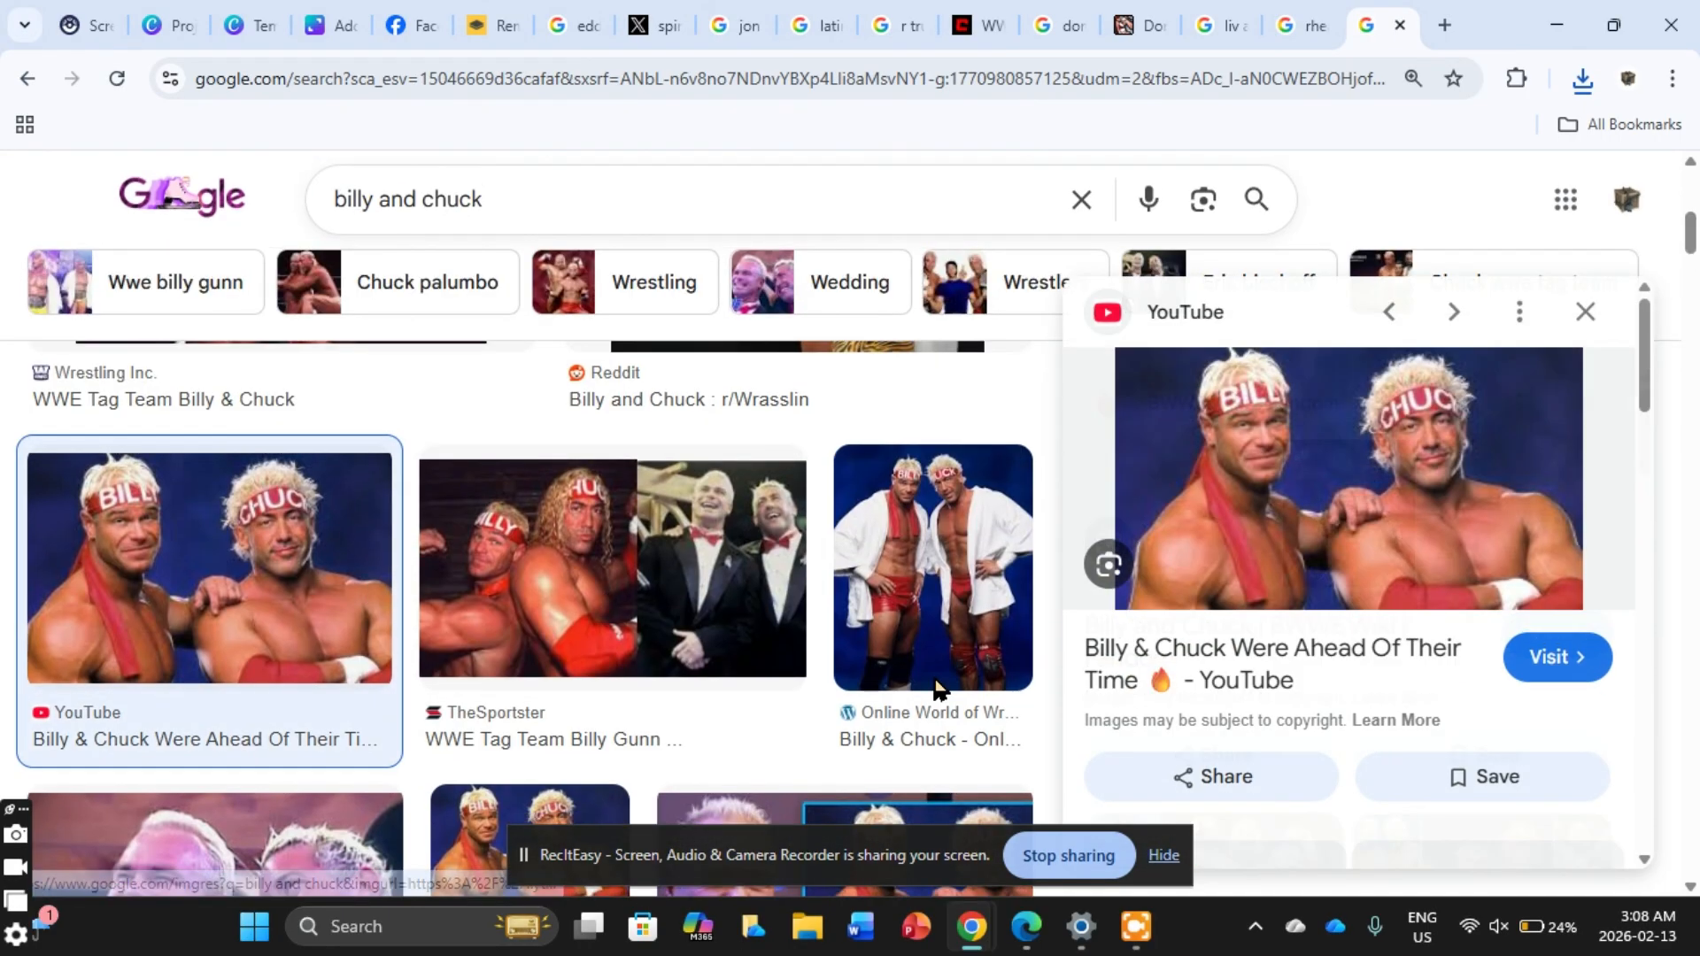
right_click(1506, 526)
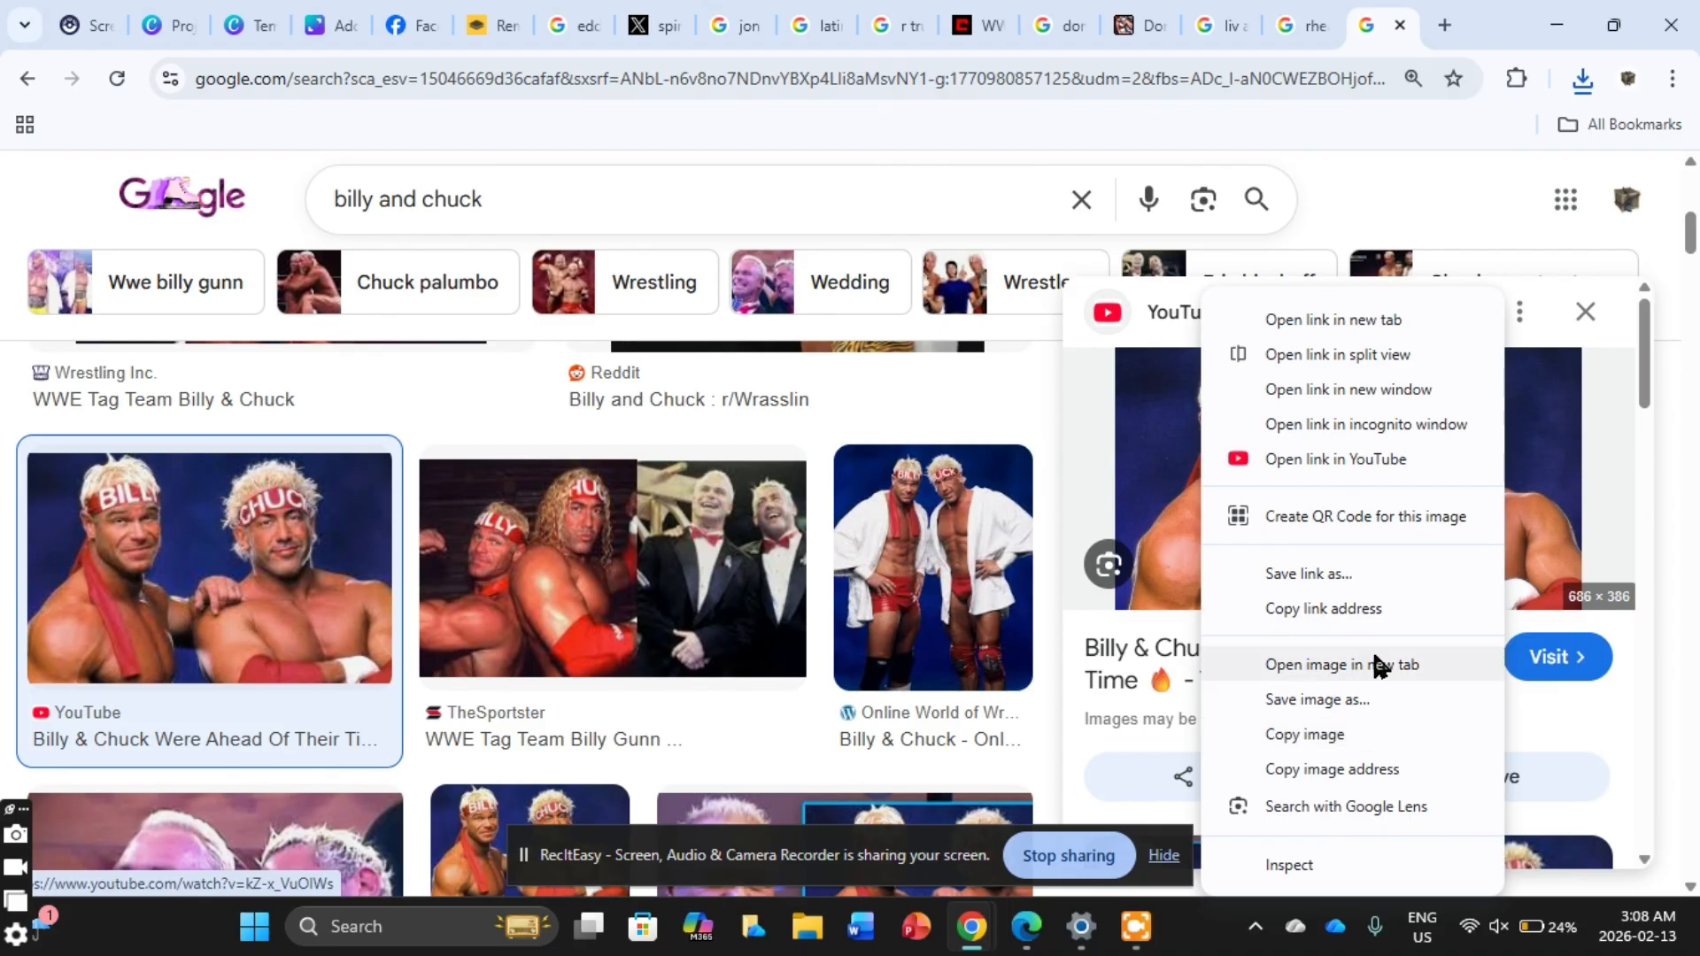
left_click(1383, 695)
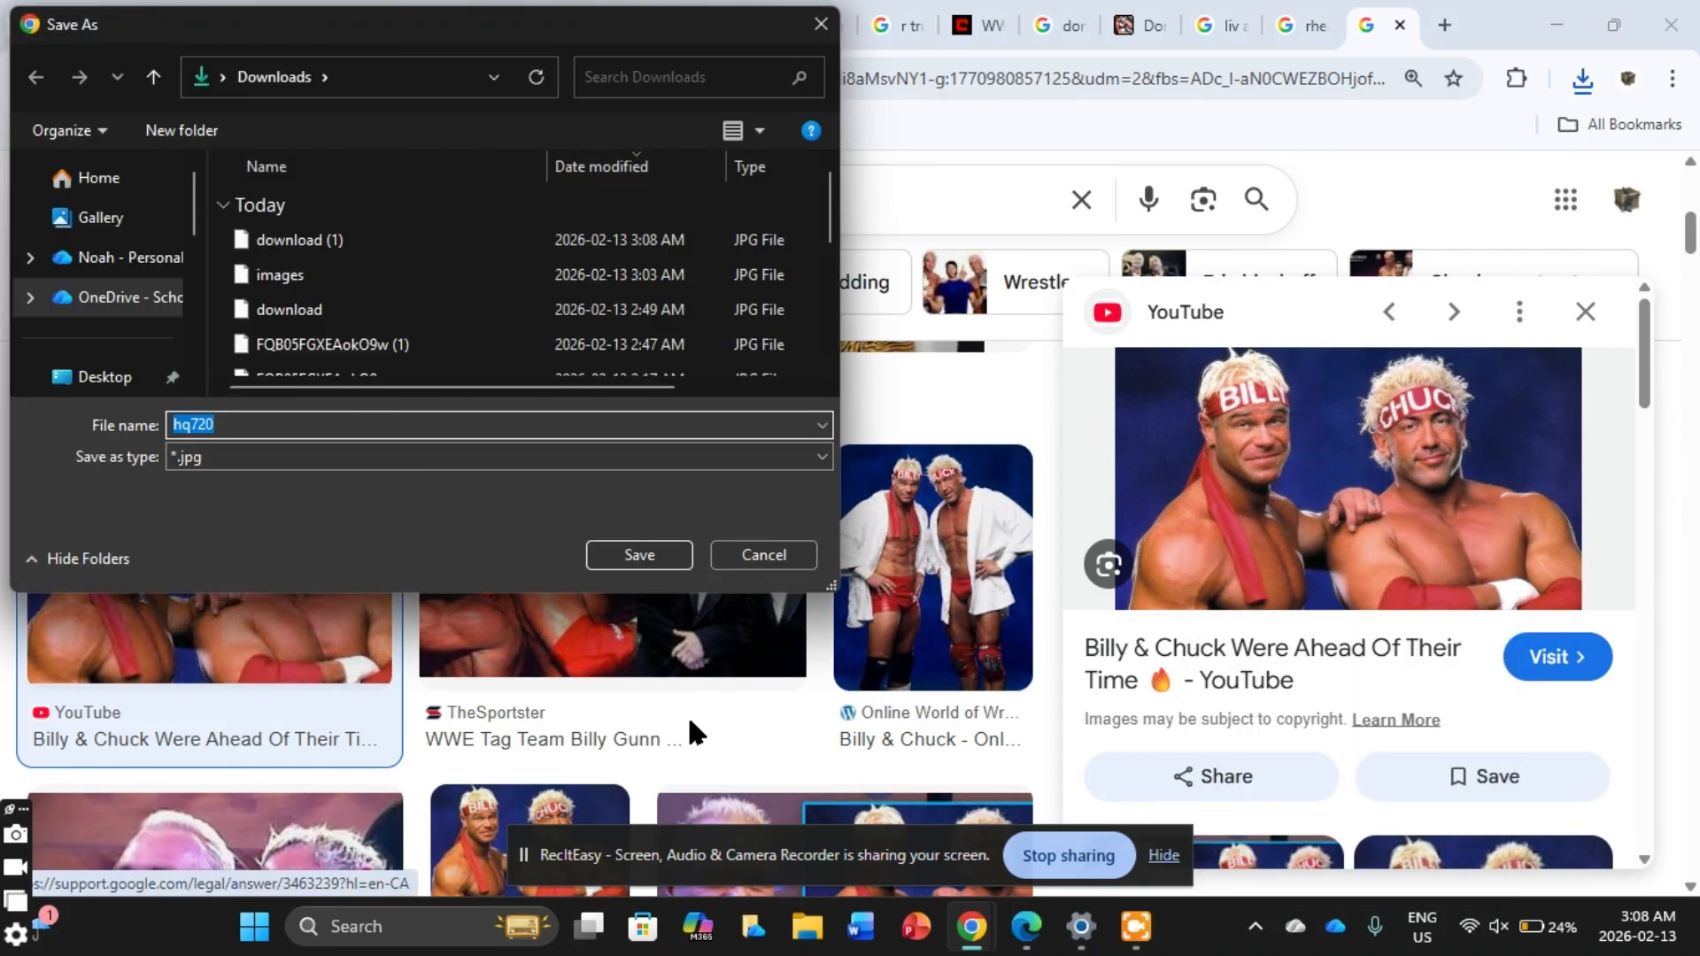
left_click(652, 556)
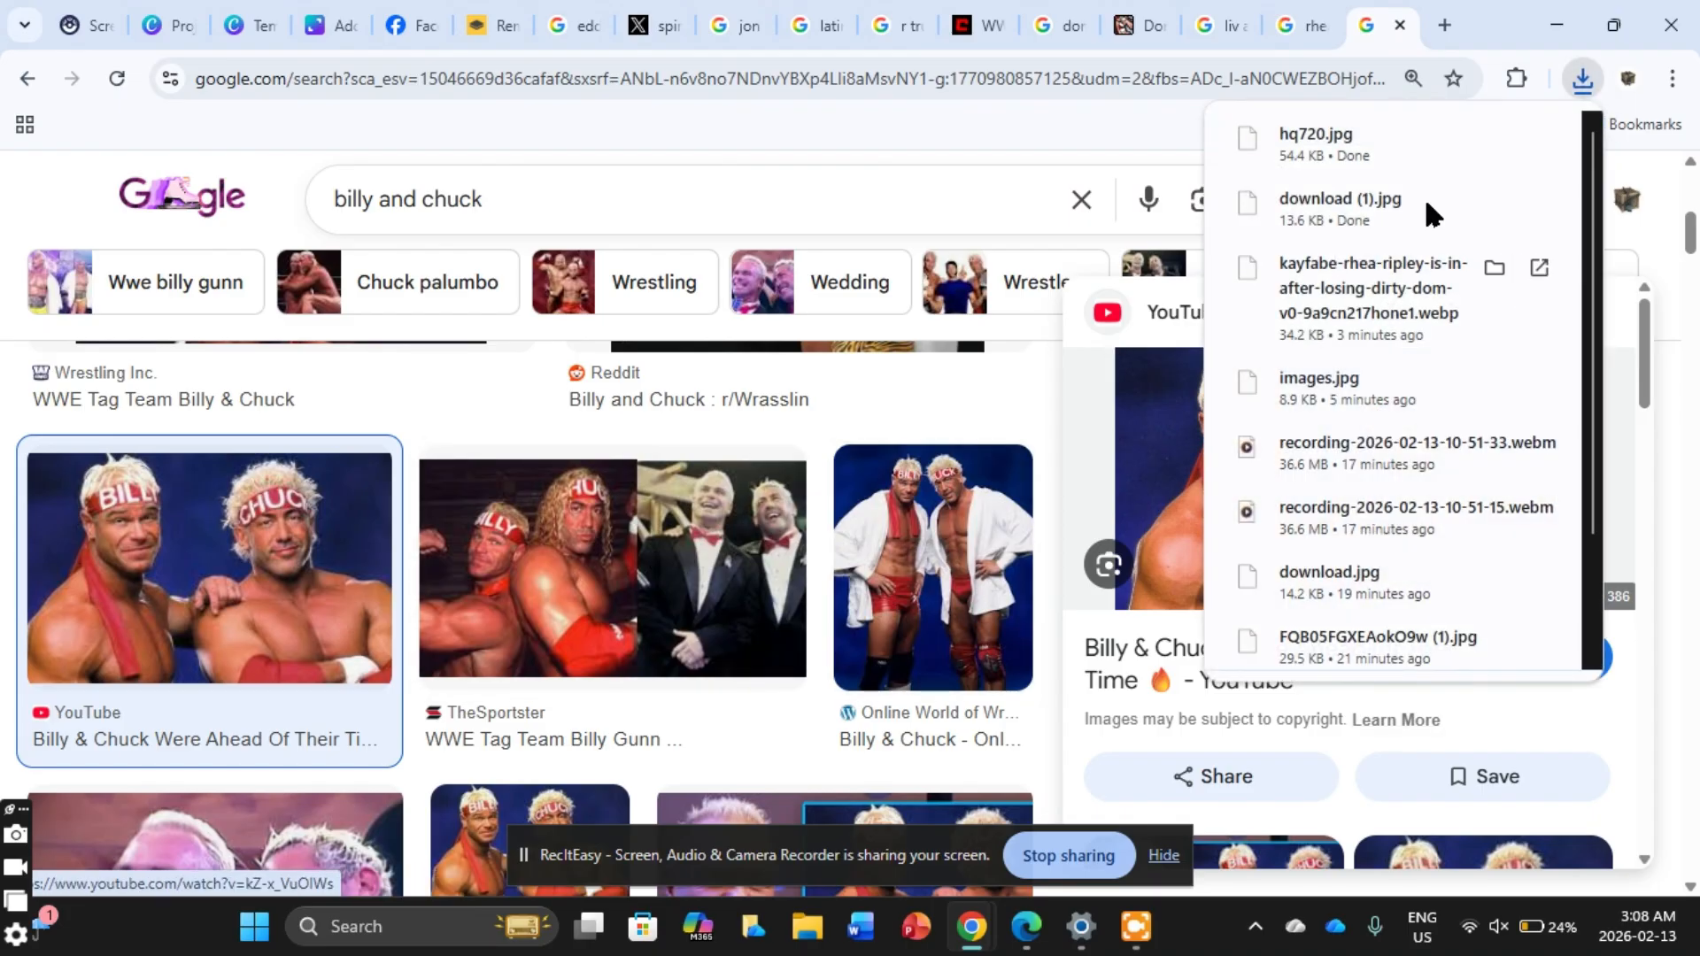
left_click_drag(1692, 237, 1693, 370)
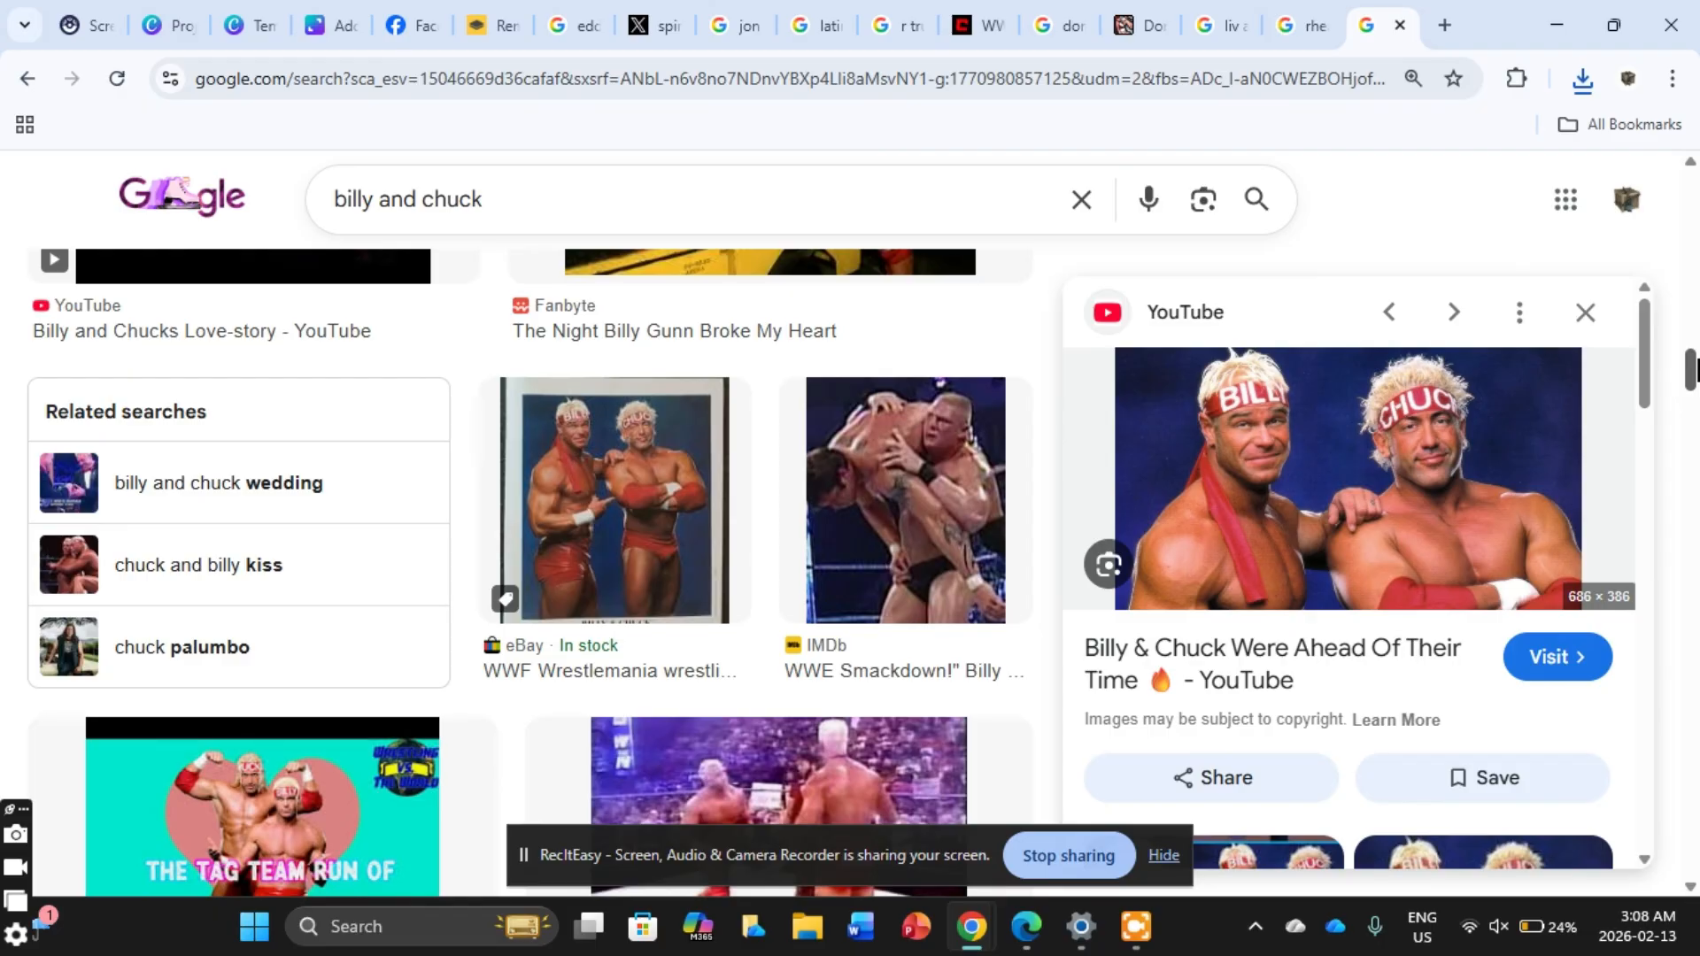
Step: Switch to the Canva design, paste the copied Billy and Chuck picture and delete it again
left_click(335, 30)
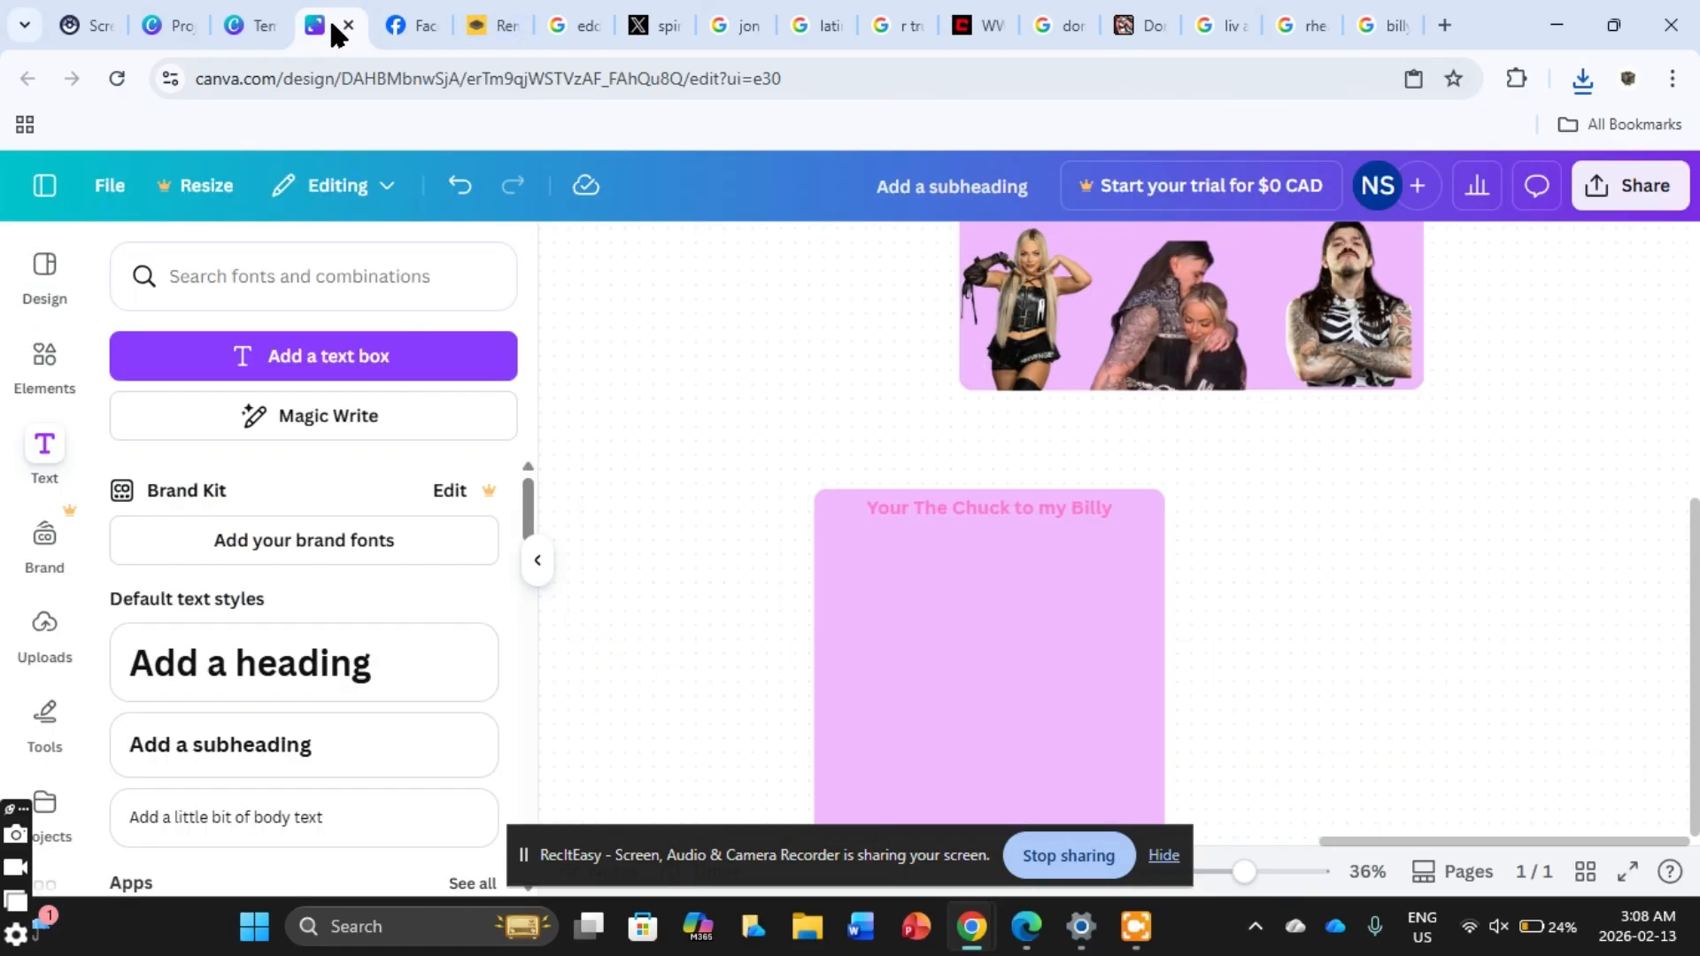
right_click(696, 476)
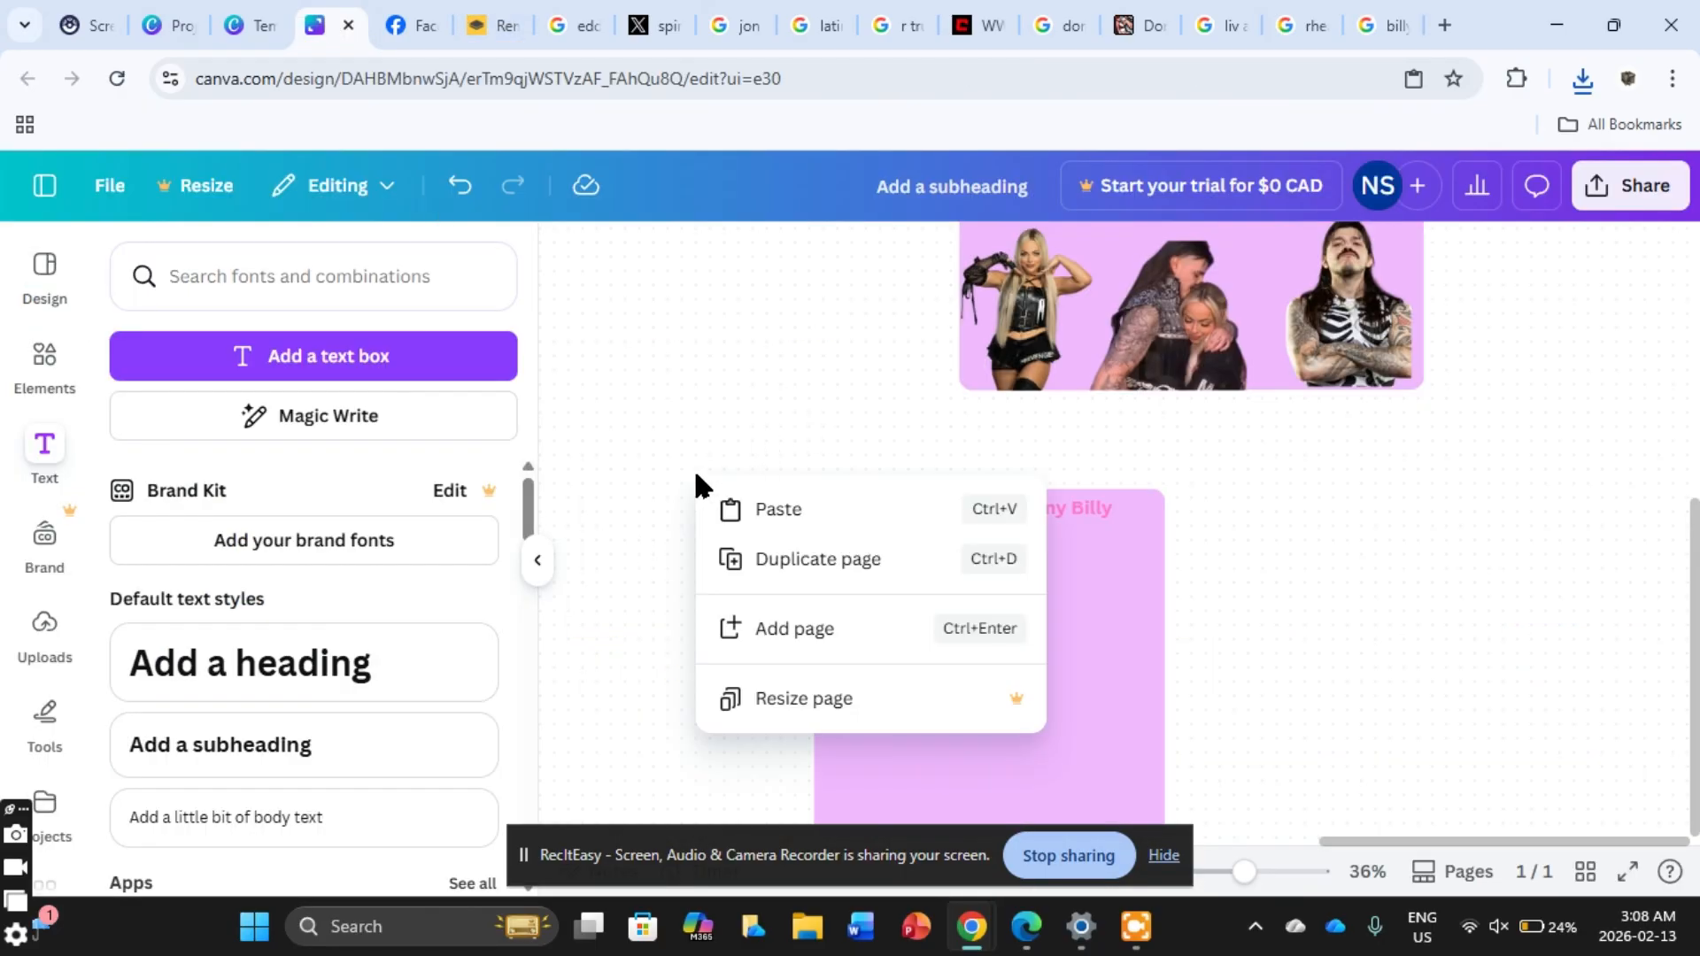
left_click(771, 513)
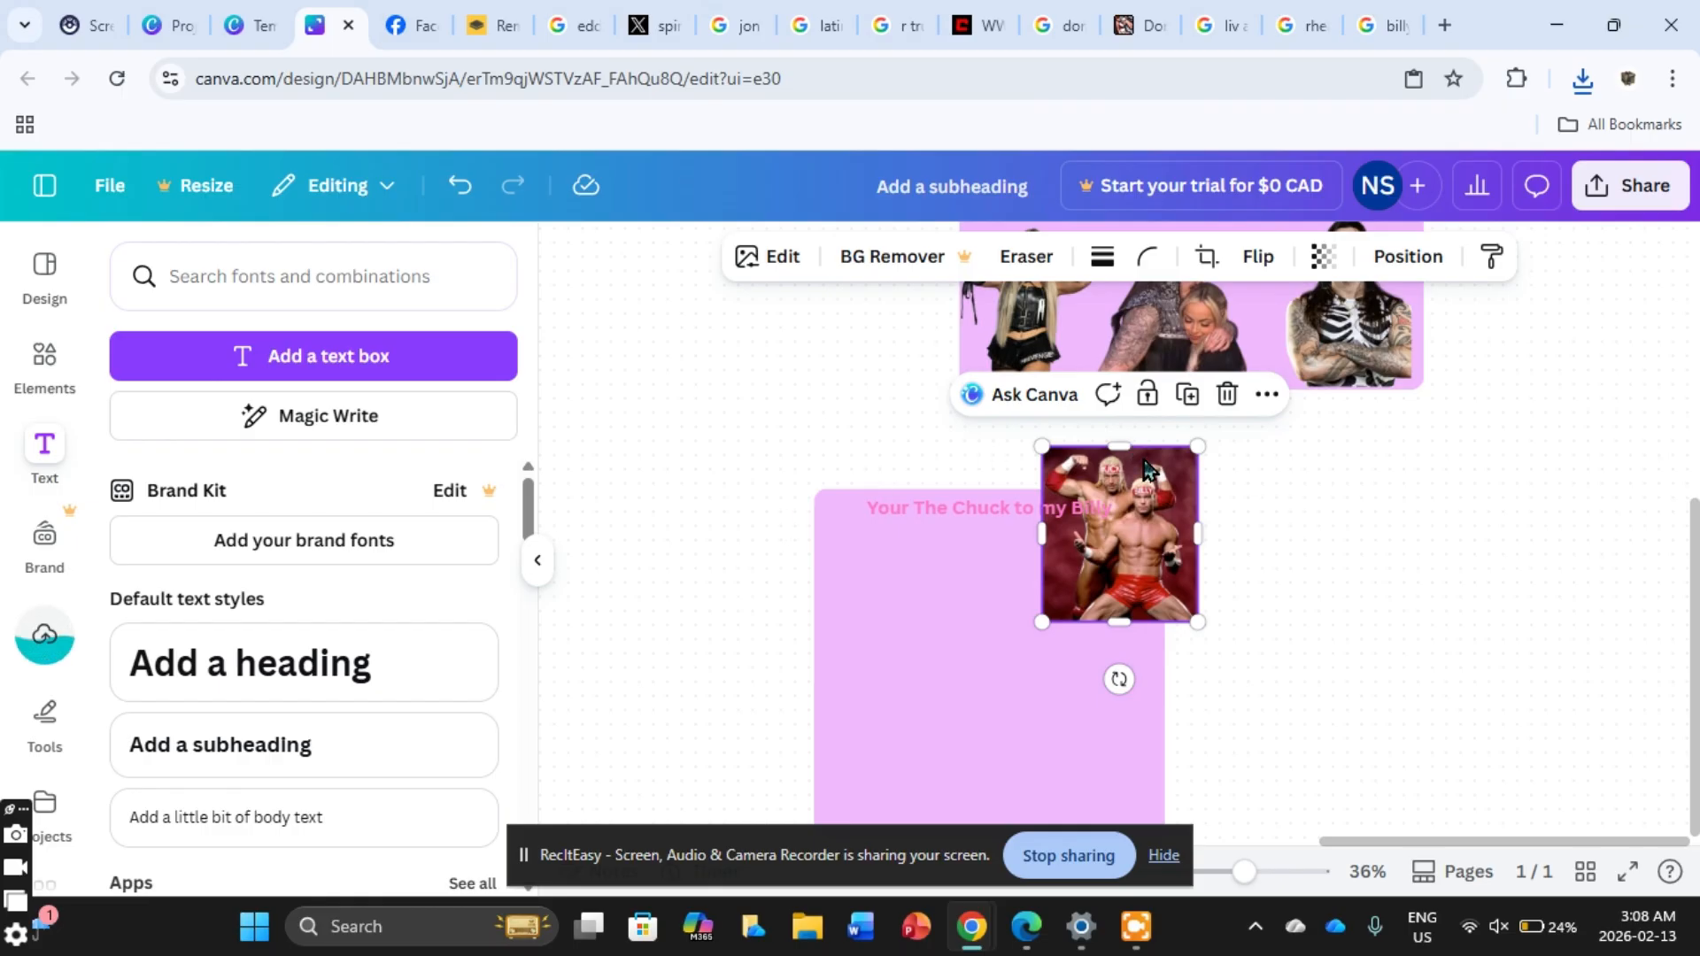
key("Delete")
Step: Switch to remove.bg and try to upload hq720.jpg for background removal
left_click(491, 25)
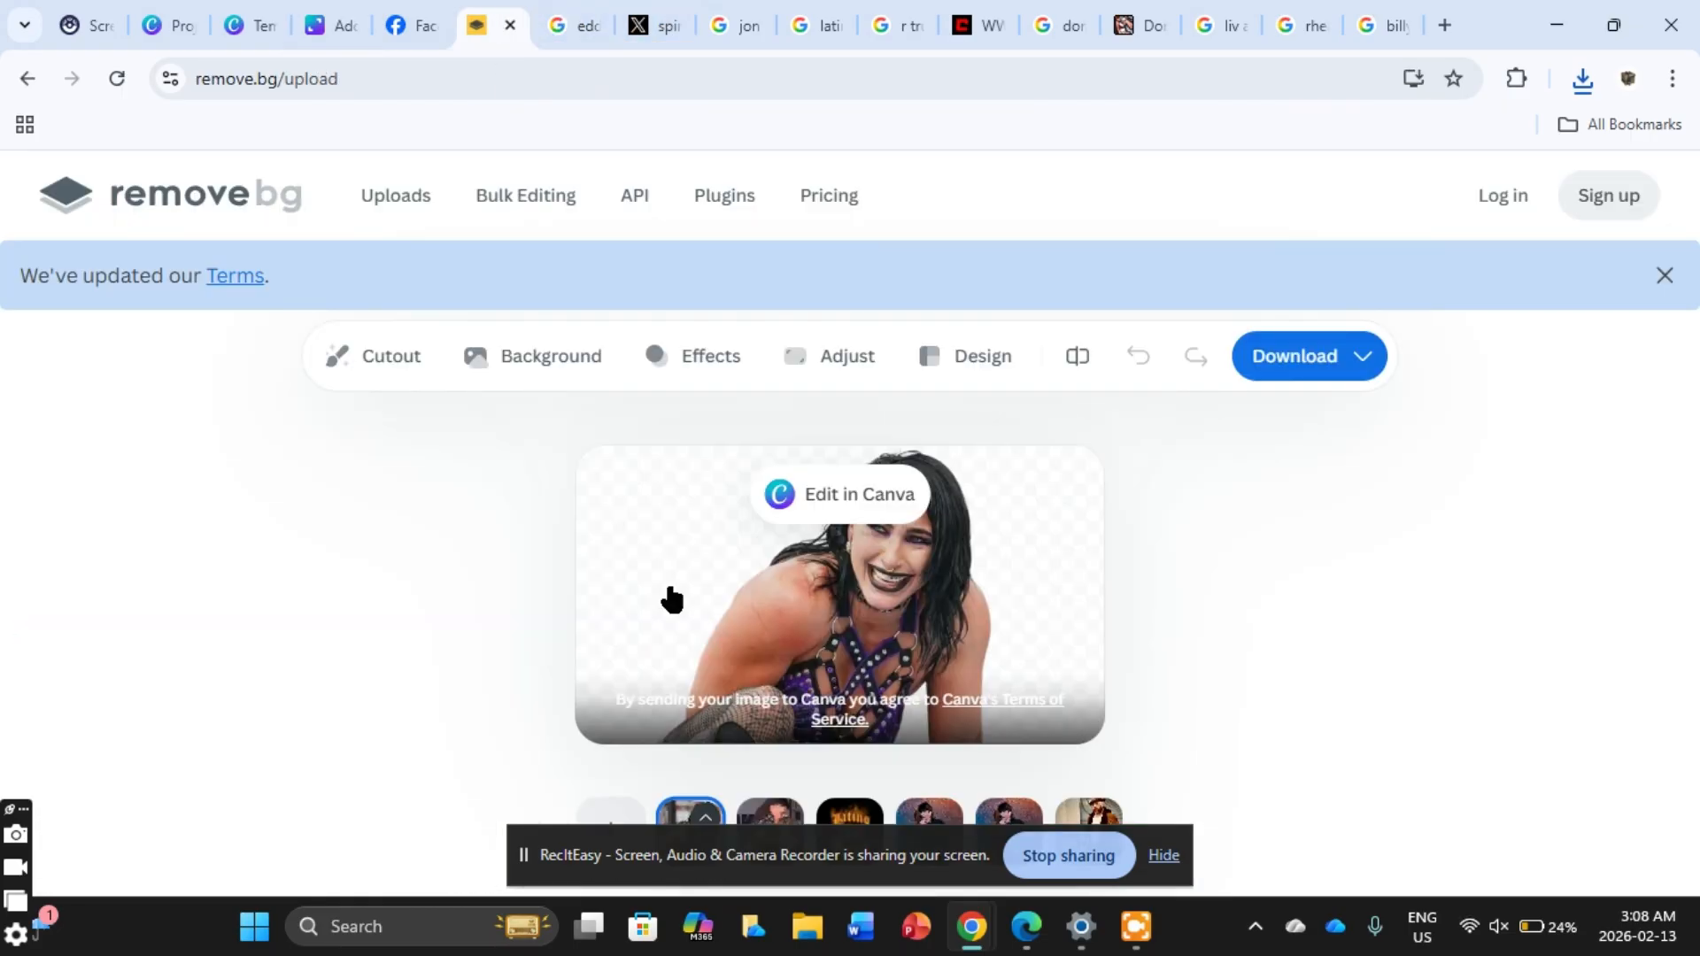
left_click(606, 810)
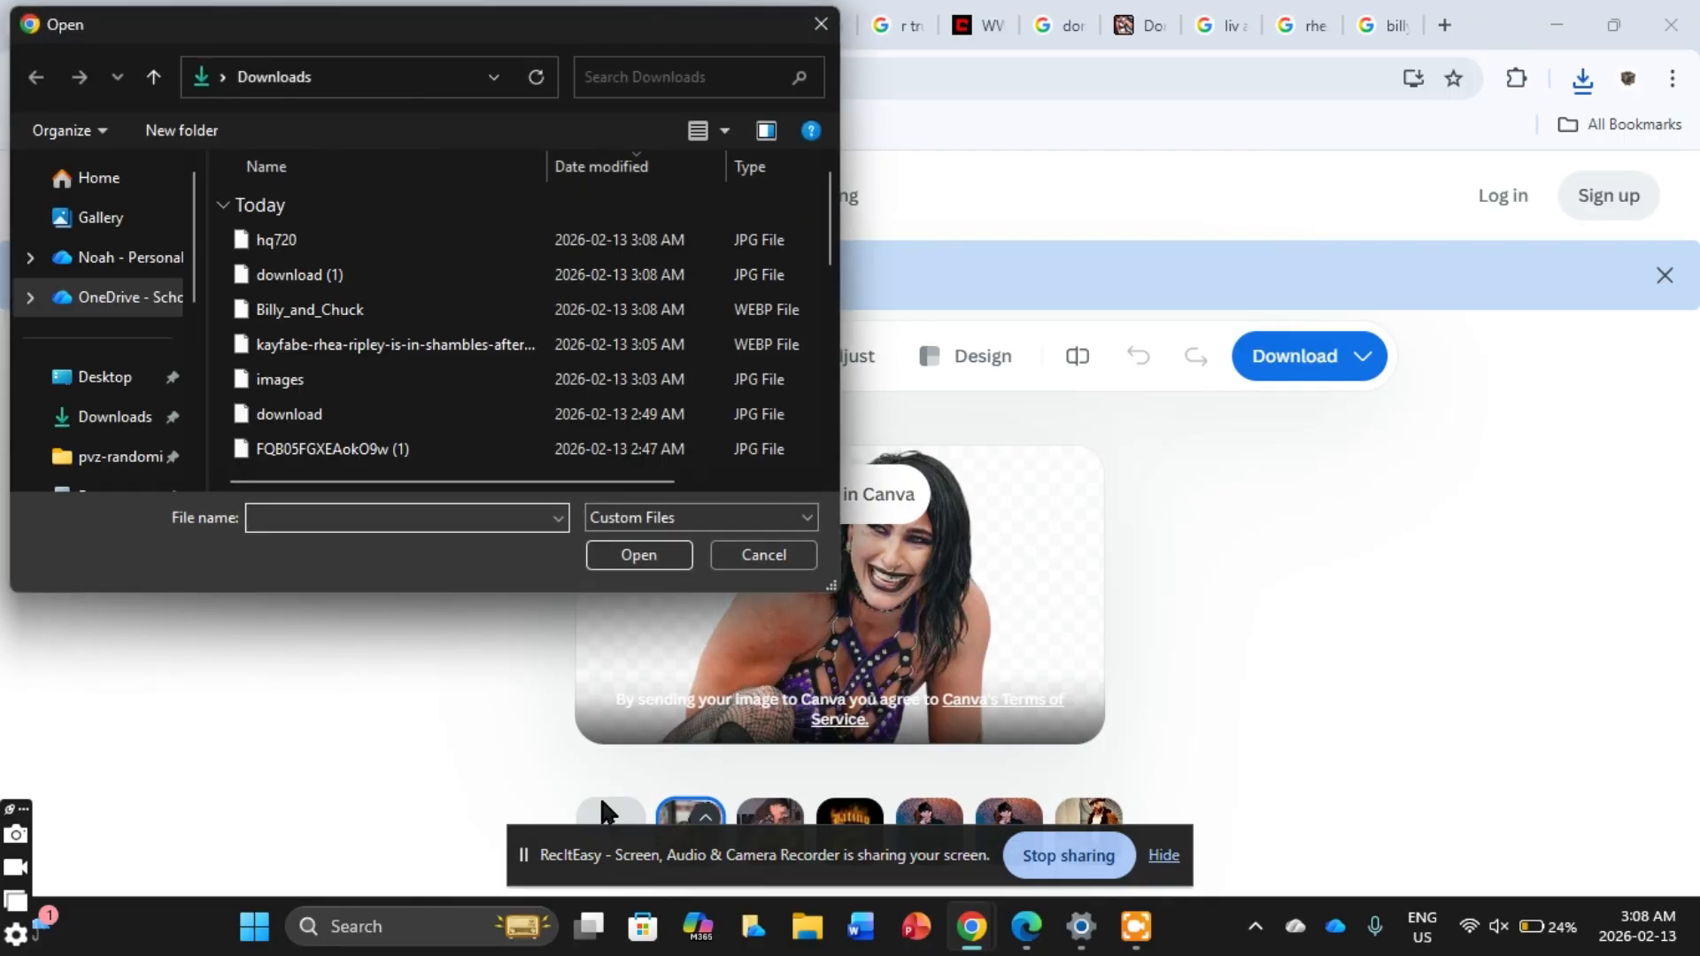
left_click(286, 253)
left_click(641, 555)
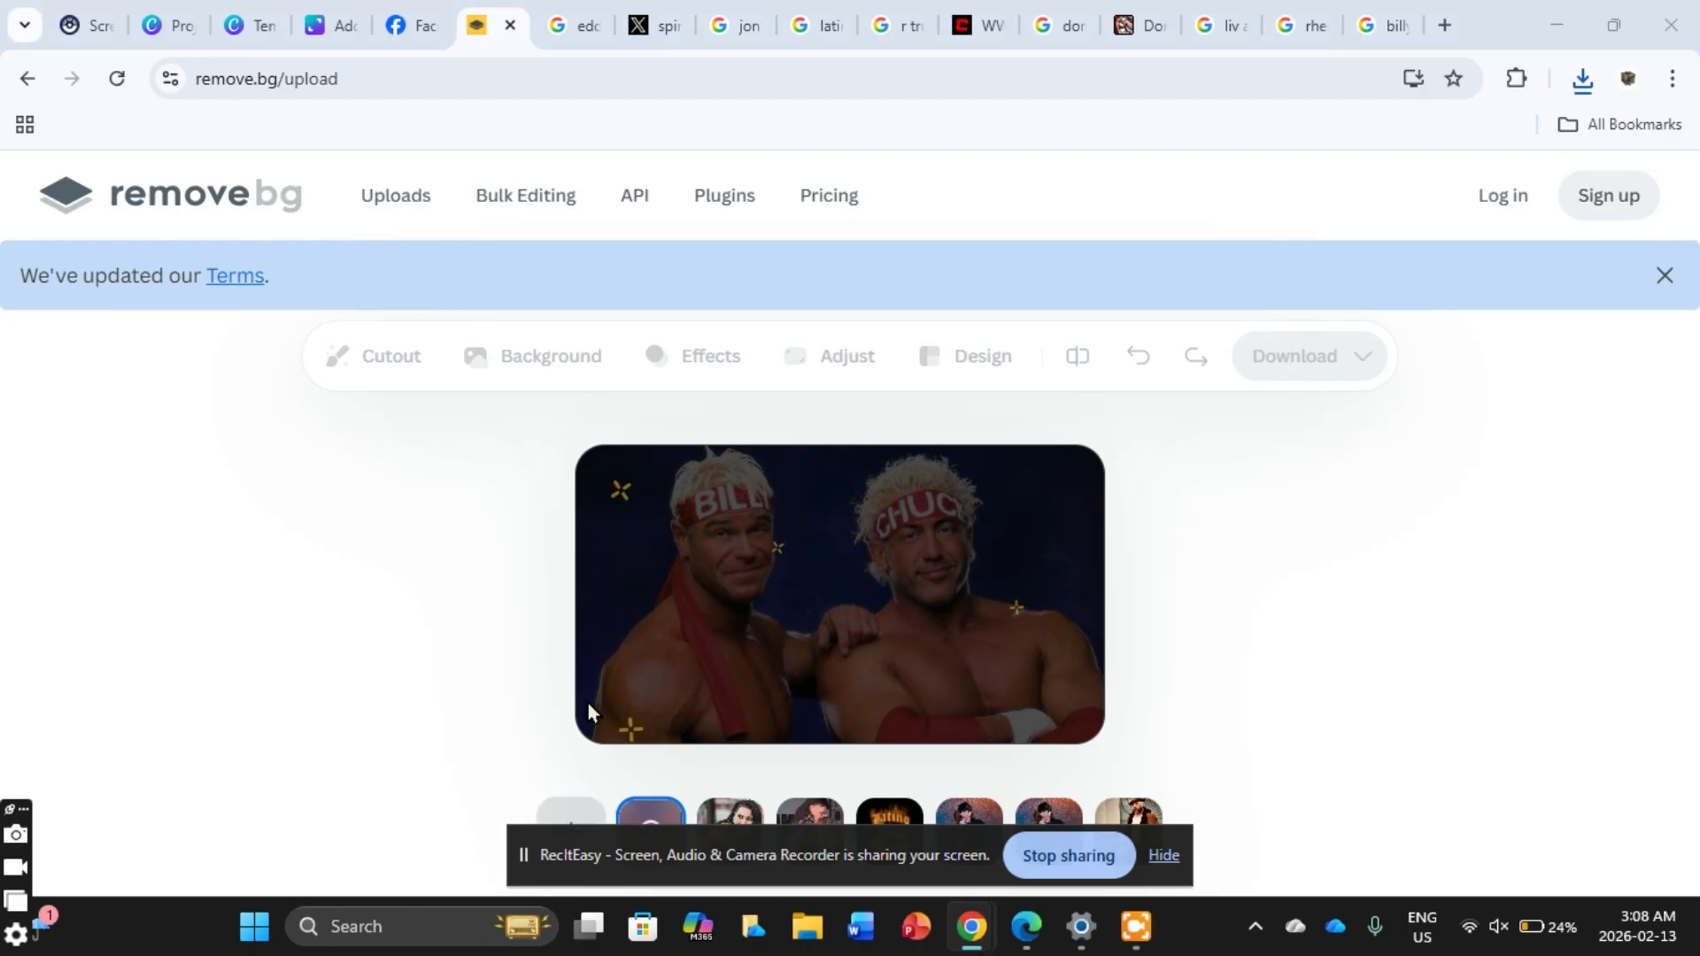
Step: Upload the entrance picture download (1).jpg to remove.bg to remove its background
left_click(571, 813)
left_click(406, 283)
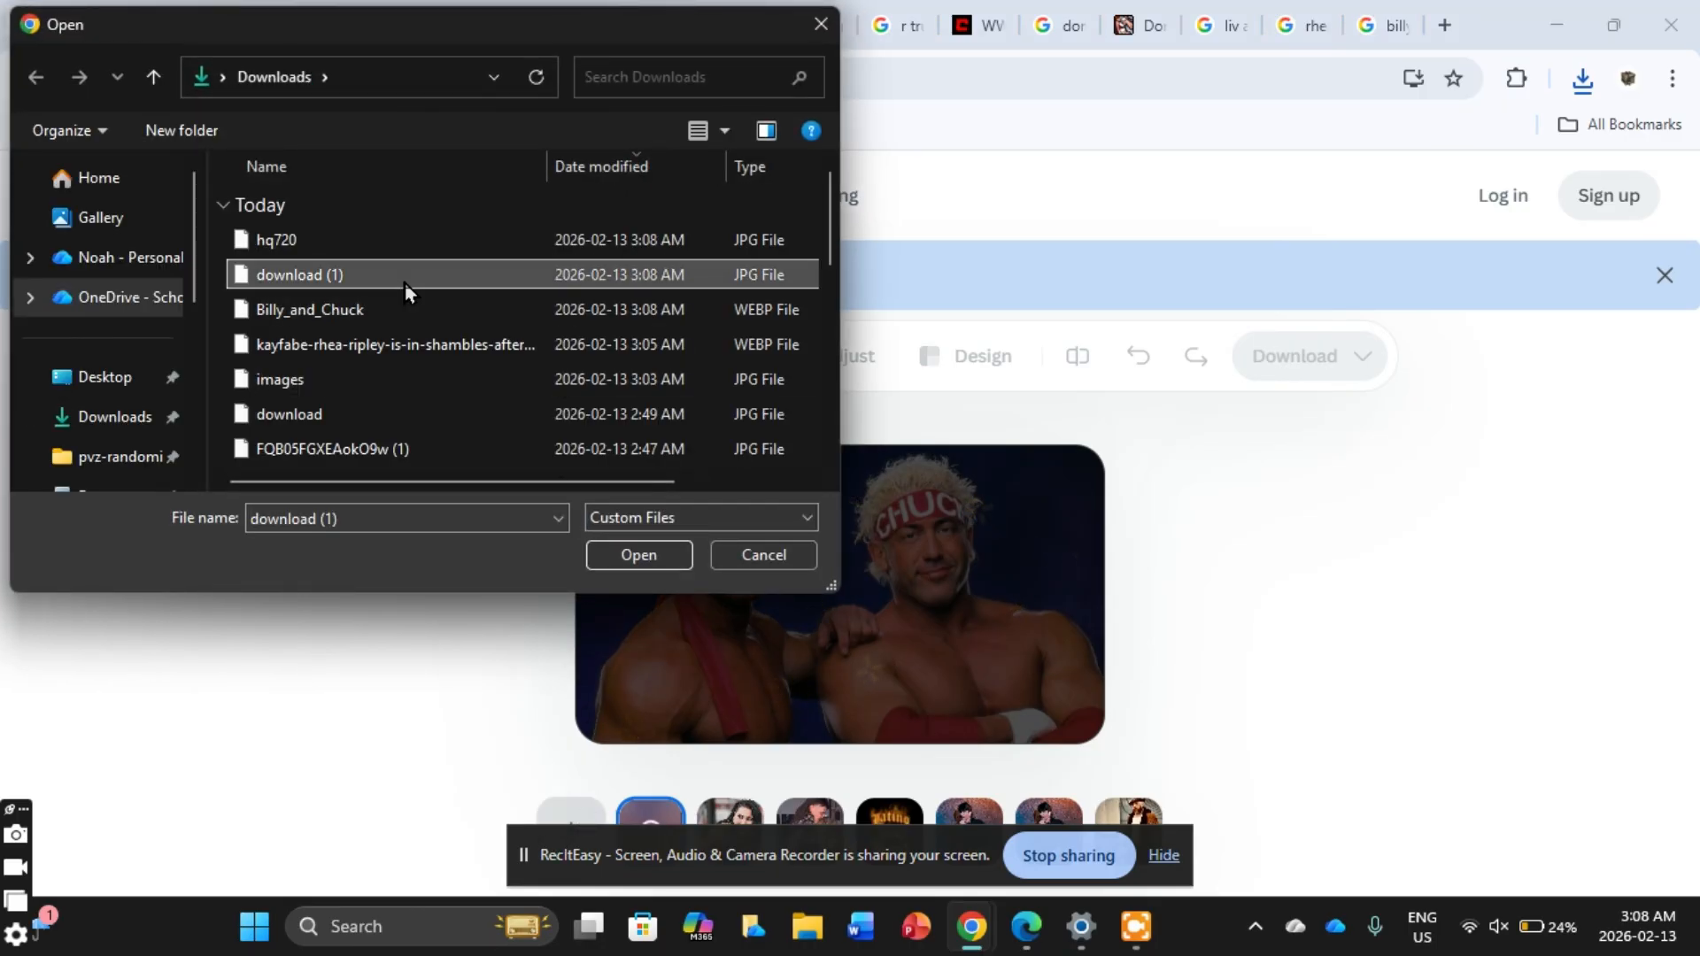
left_click(641, 555)
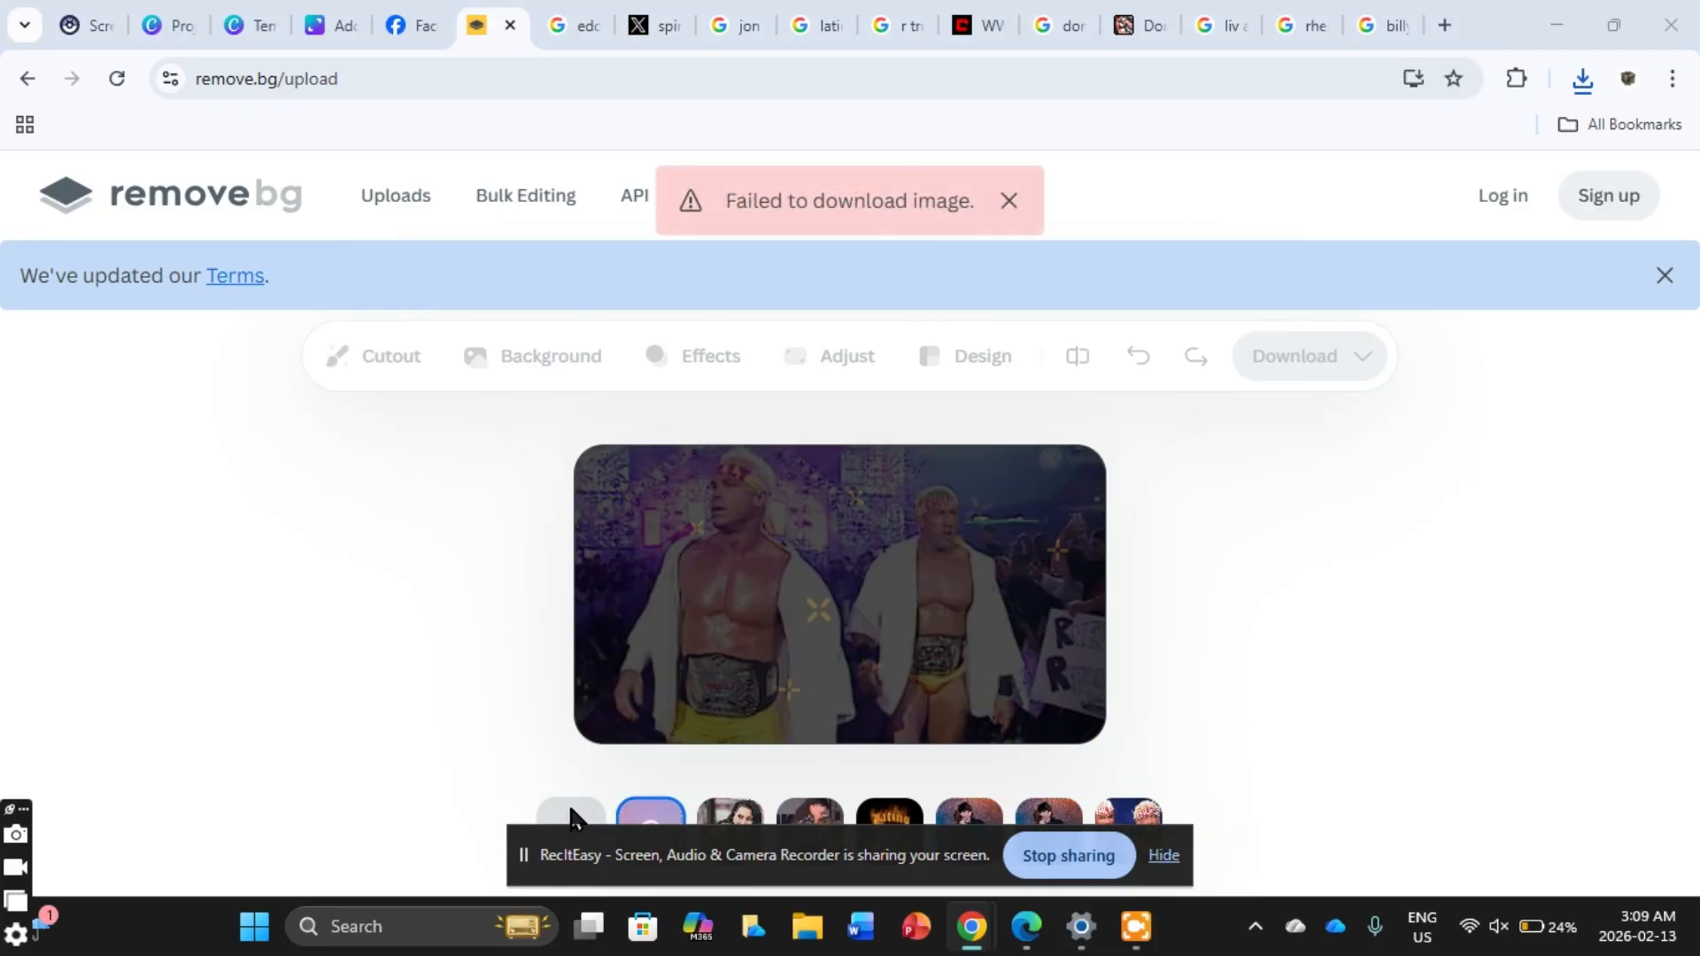
Step: Upload the headband picture hq720.jpg to remove.bg once more to remove its background
left_click(571, 813)
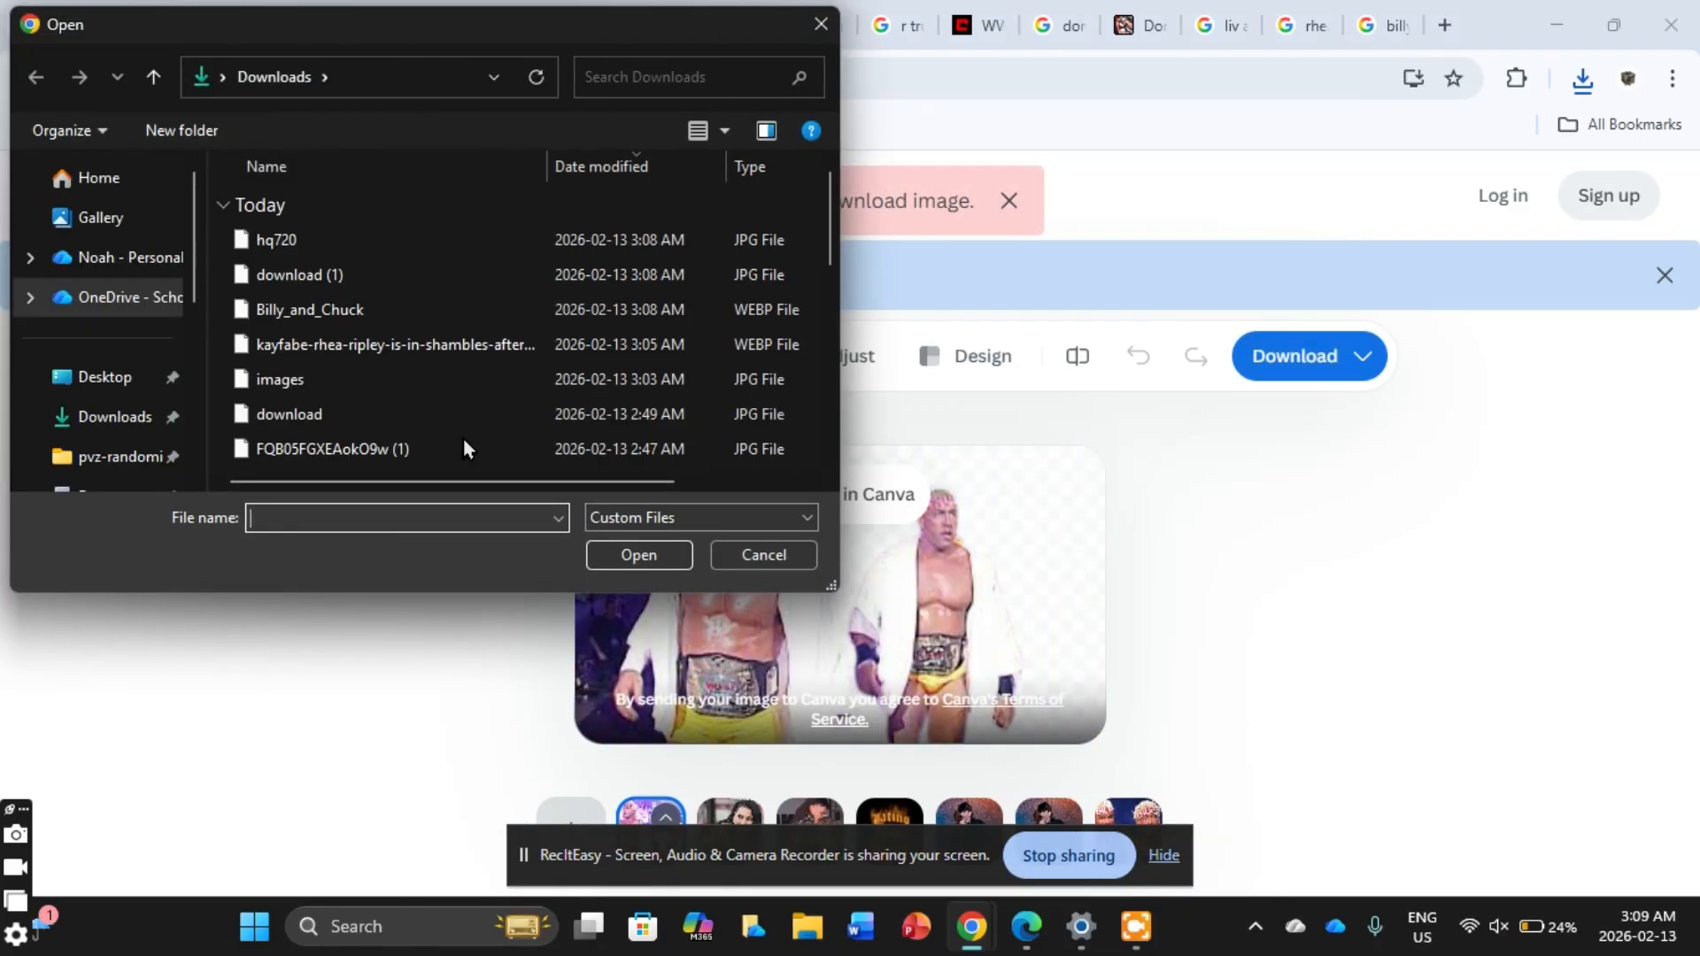
left_click(319, 238)
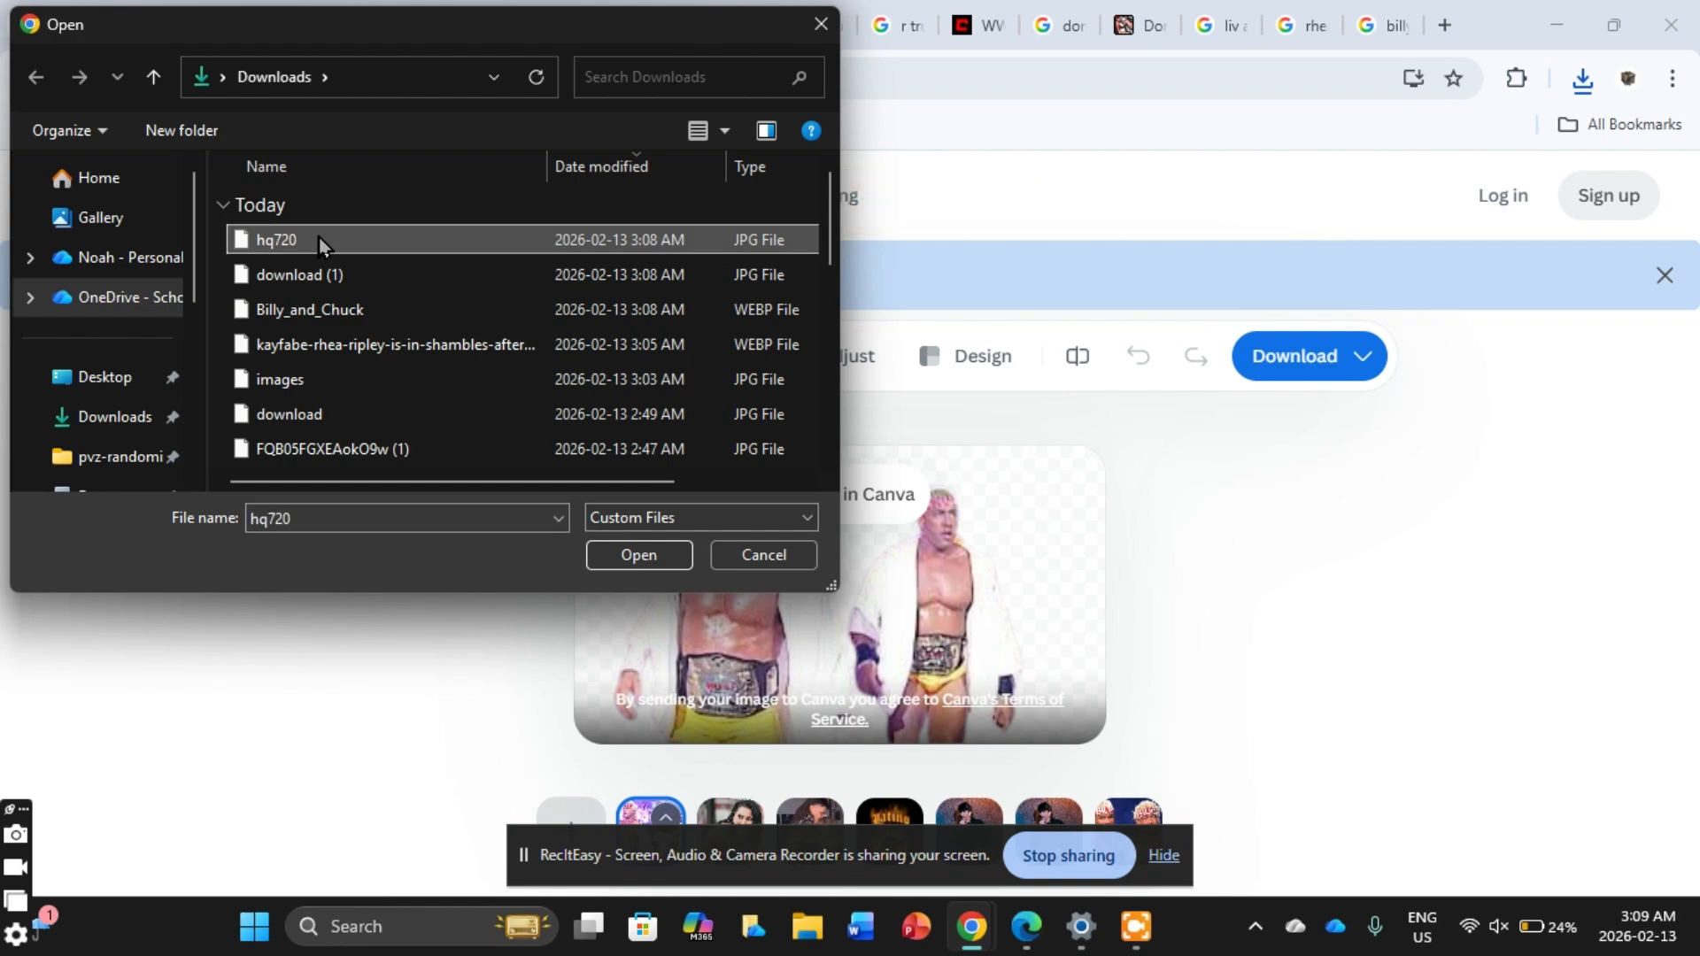
left_click(625, 565)
left_click(620, 559)
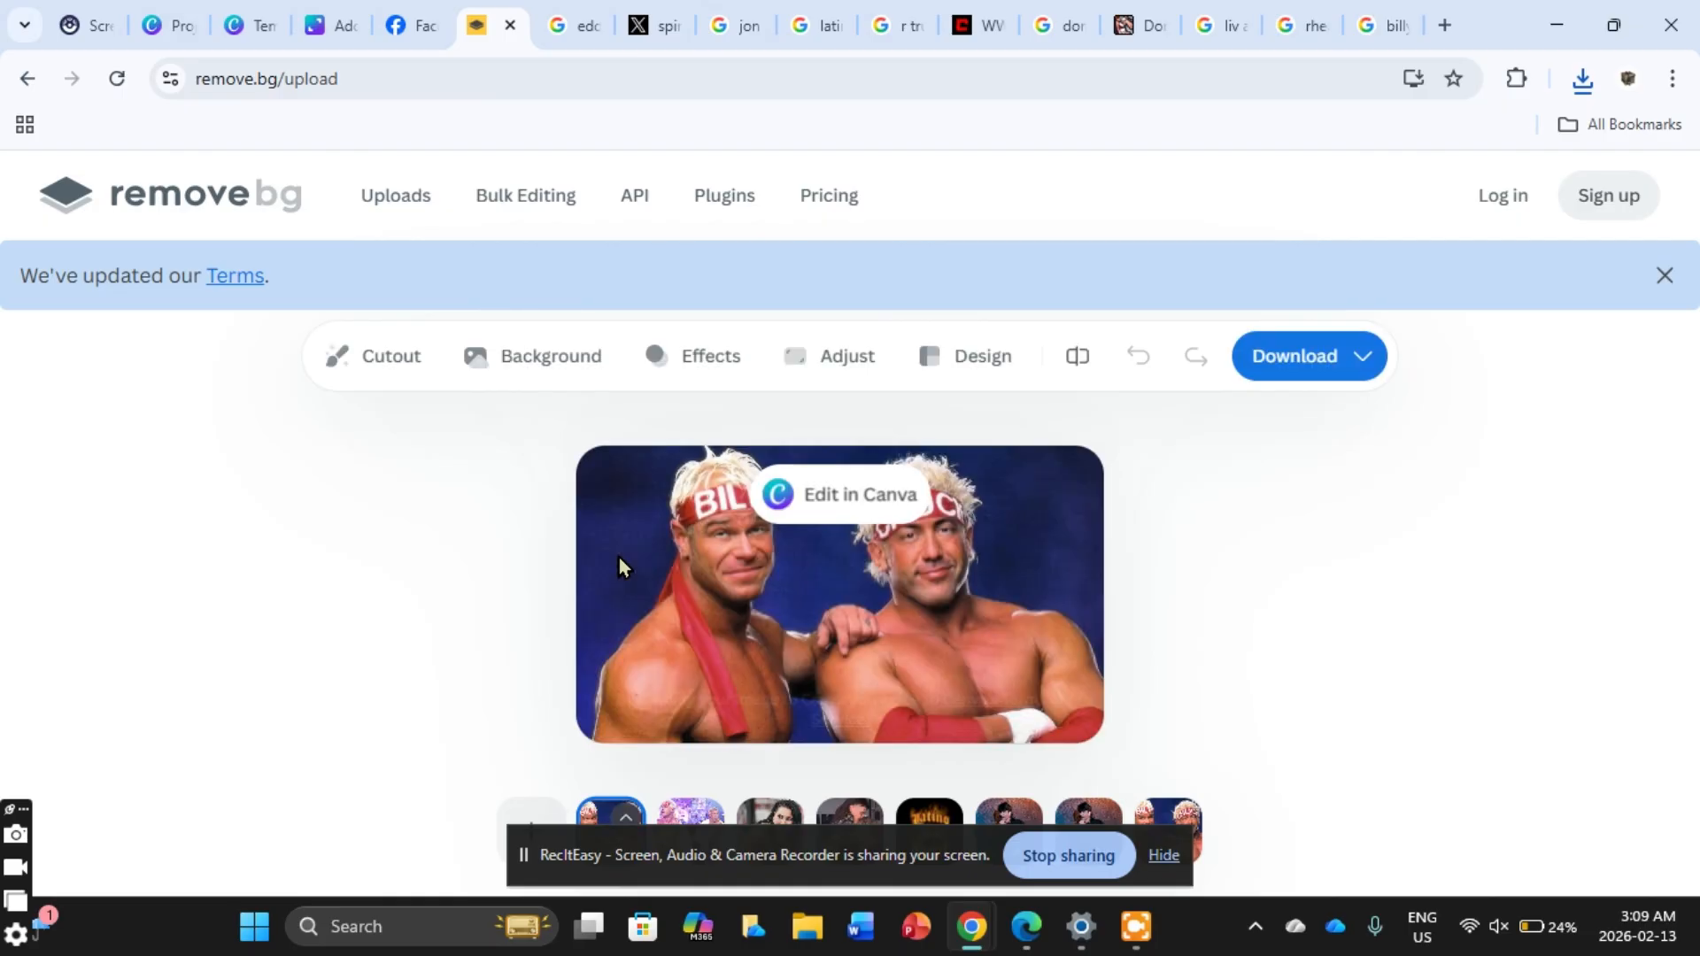
Step: Upload Billy_and_Chuck.webp to remove.bg to remove its background
left_click(541, 810)
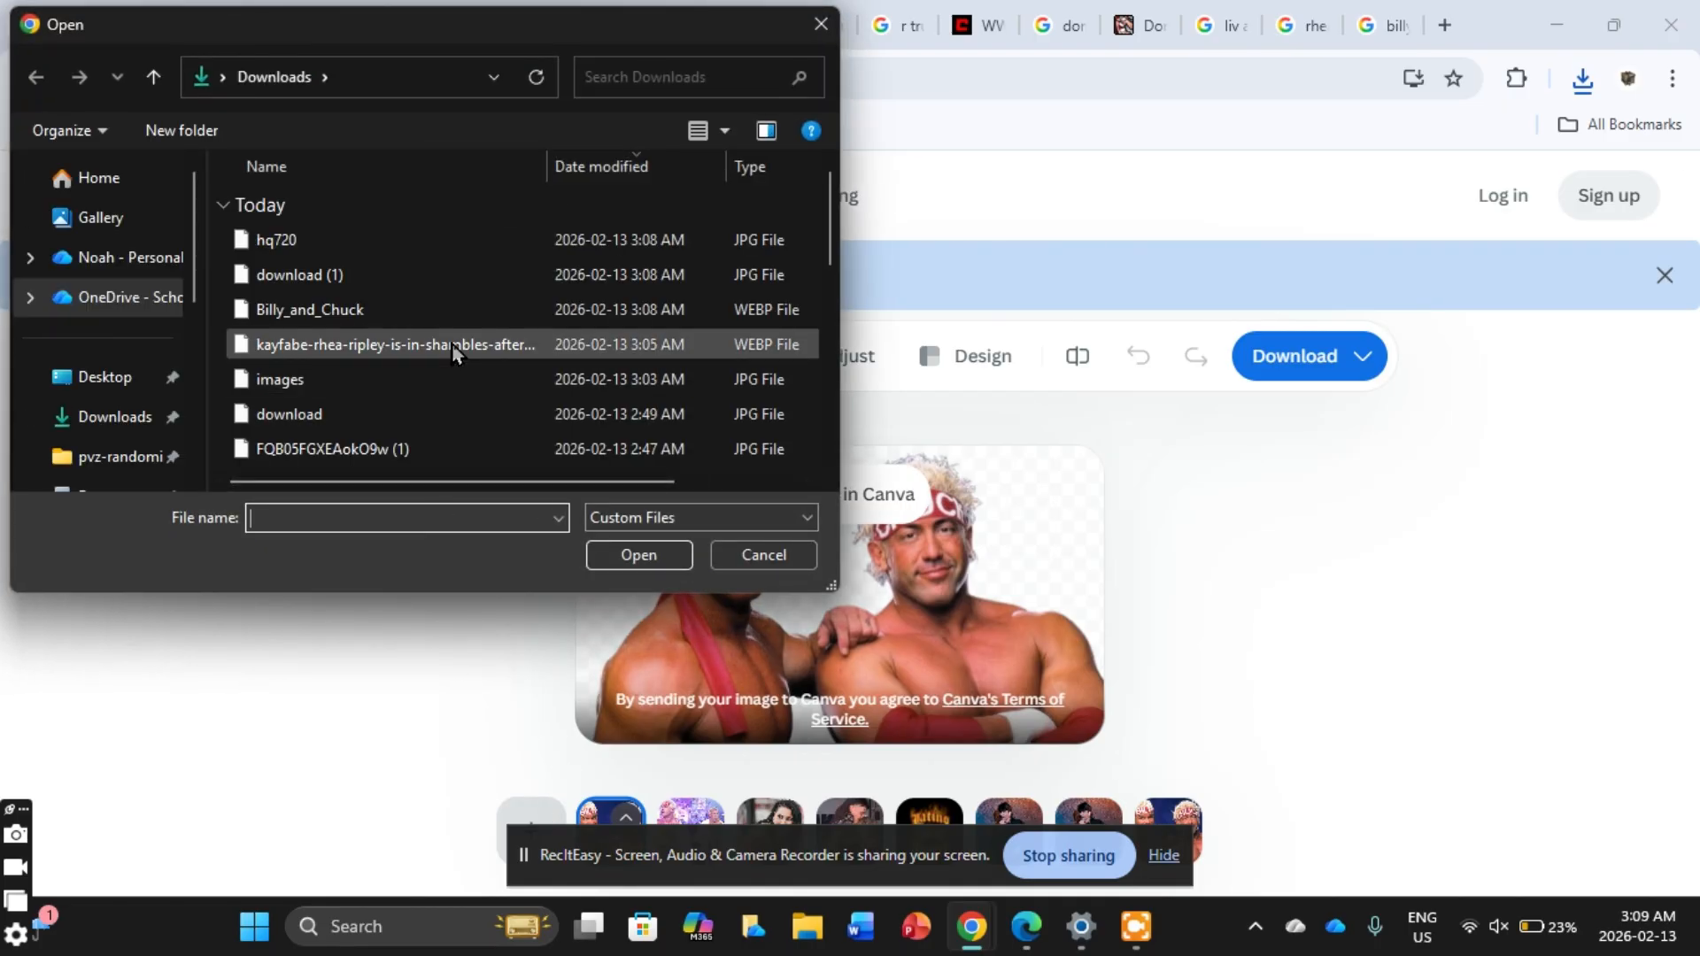
left_click(381, 344)
left_click(386, 308)
left_click(640, 555)
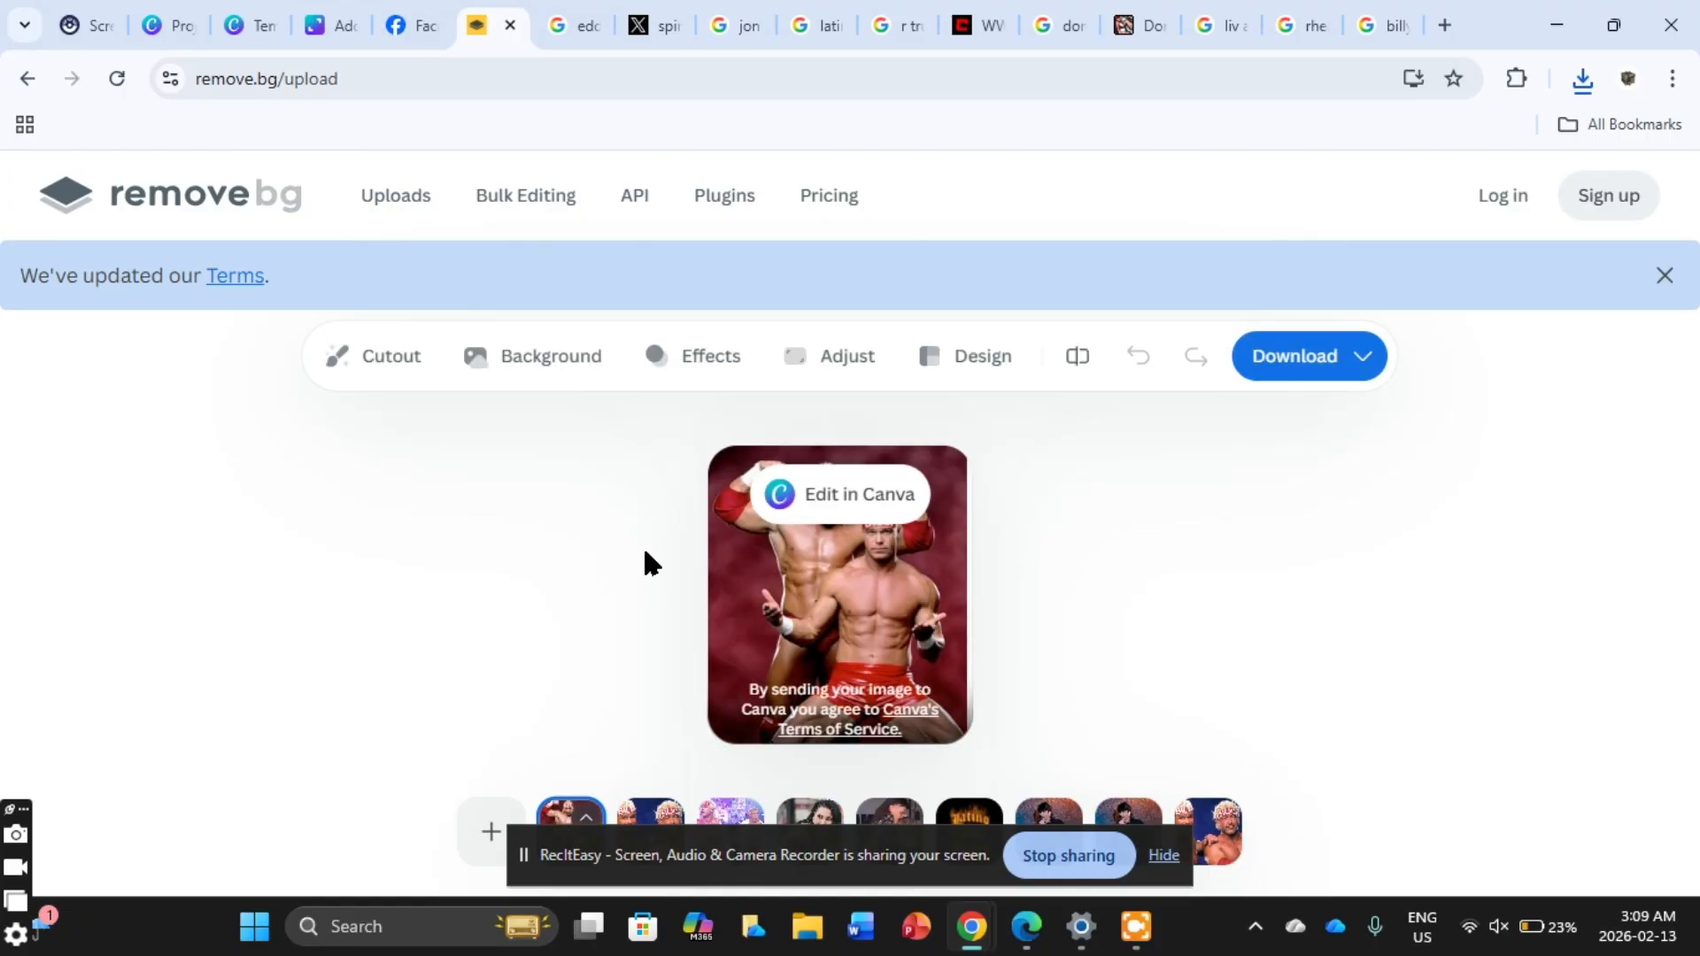
Step: Show the entrance cutout in remove.bg, move that tab into its own window and arrange it side by side with the Canva design
left_click(673, 813)
left_click(729, 813)
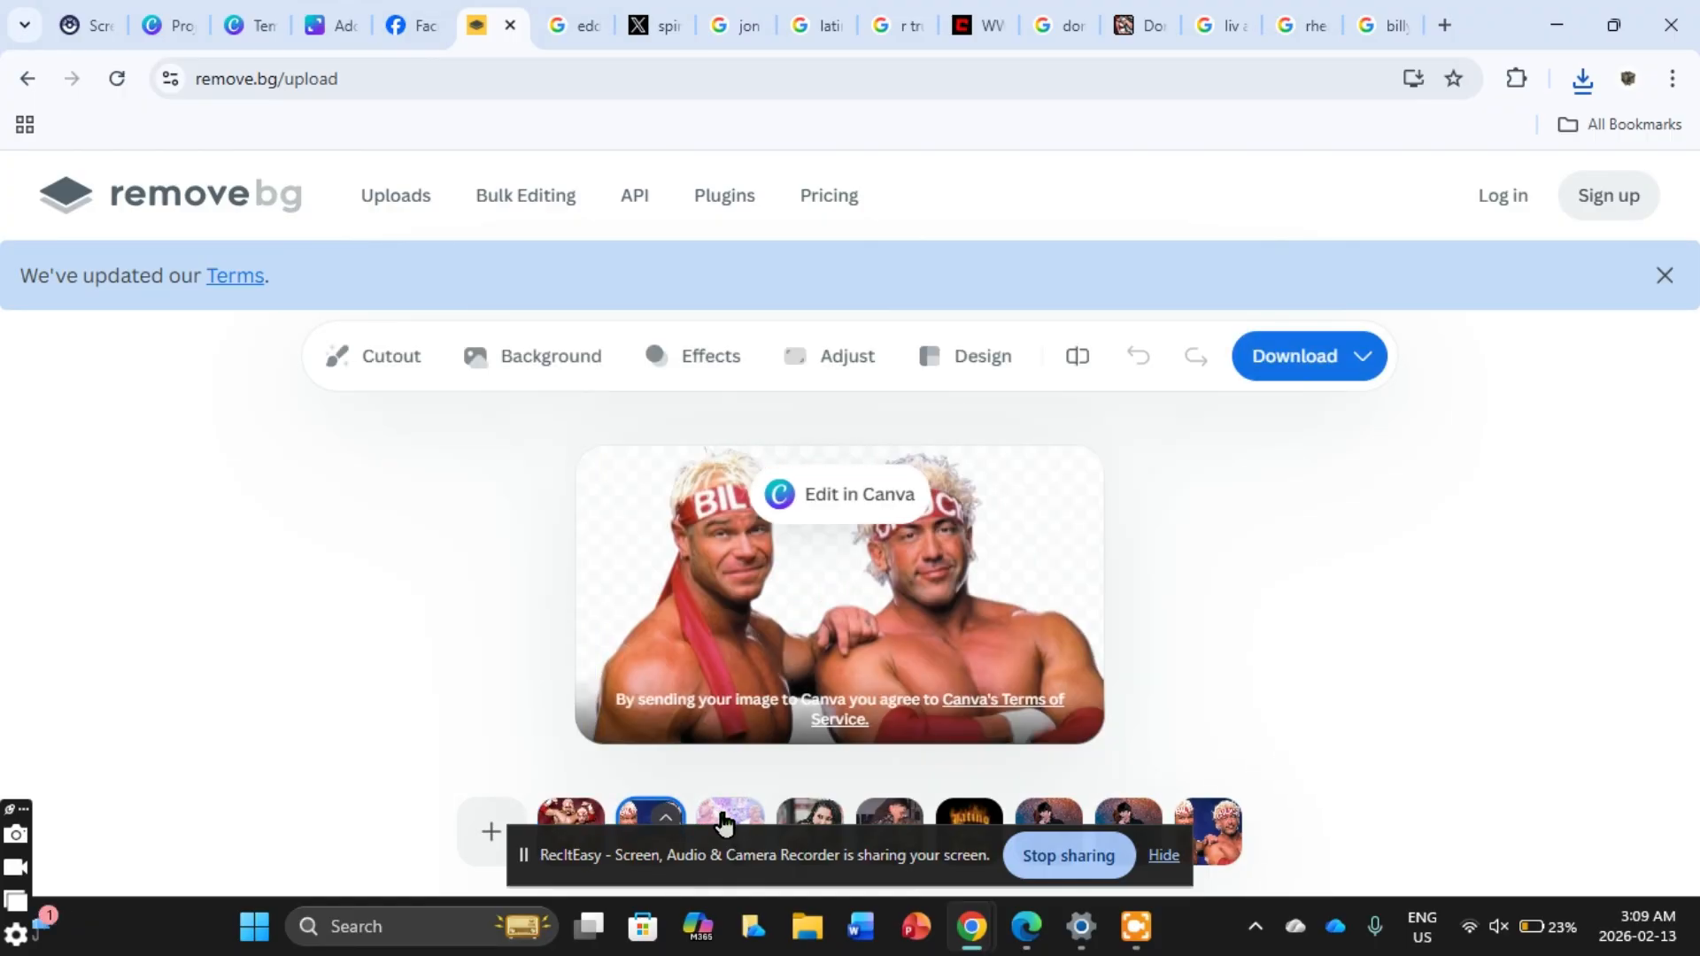
right_click(789, 608)
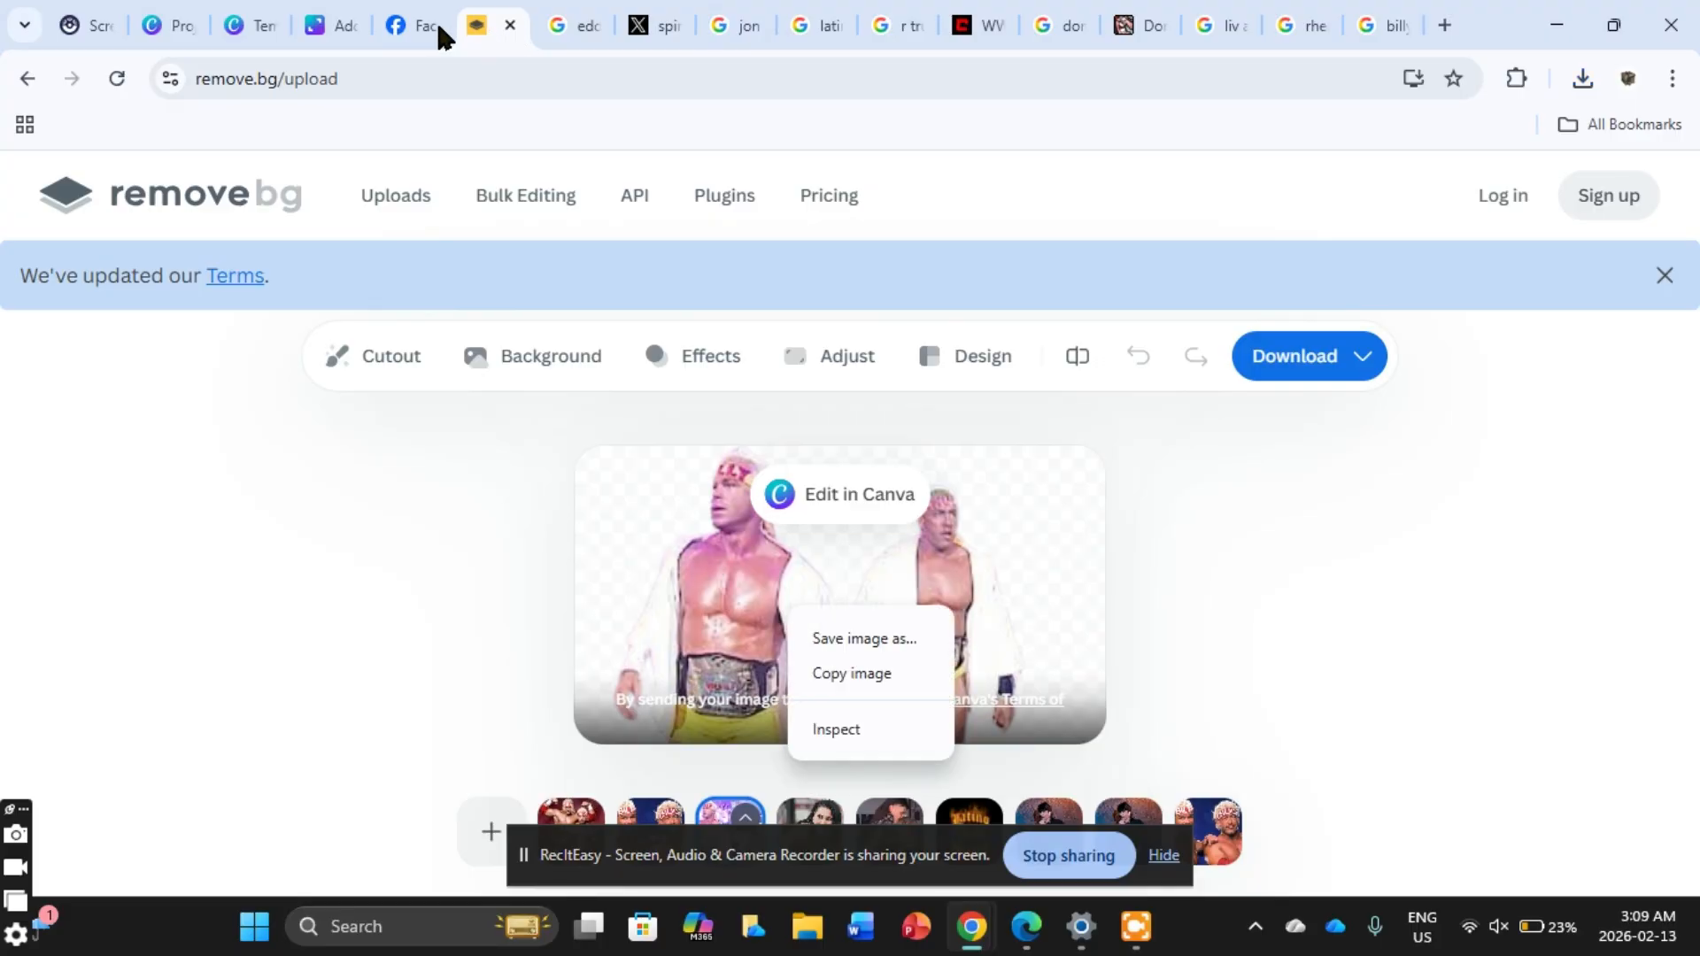
left_click_drag(475, 29, 1698, 412)
left_click(416, 200)
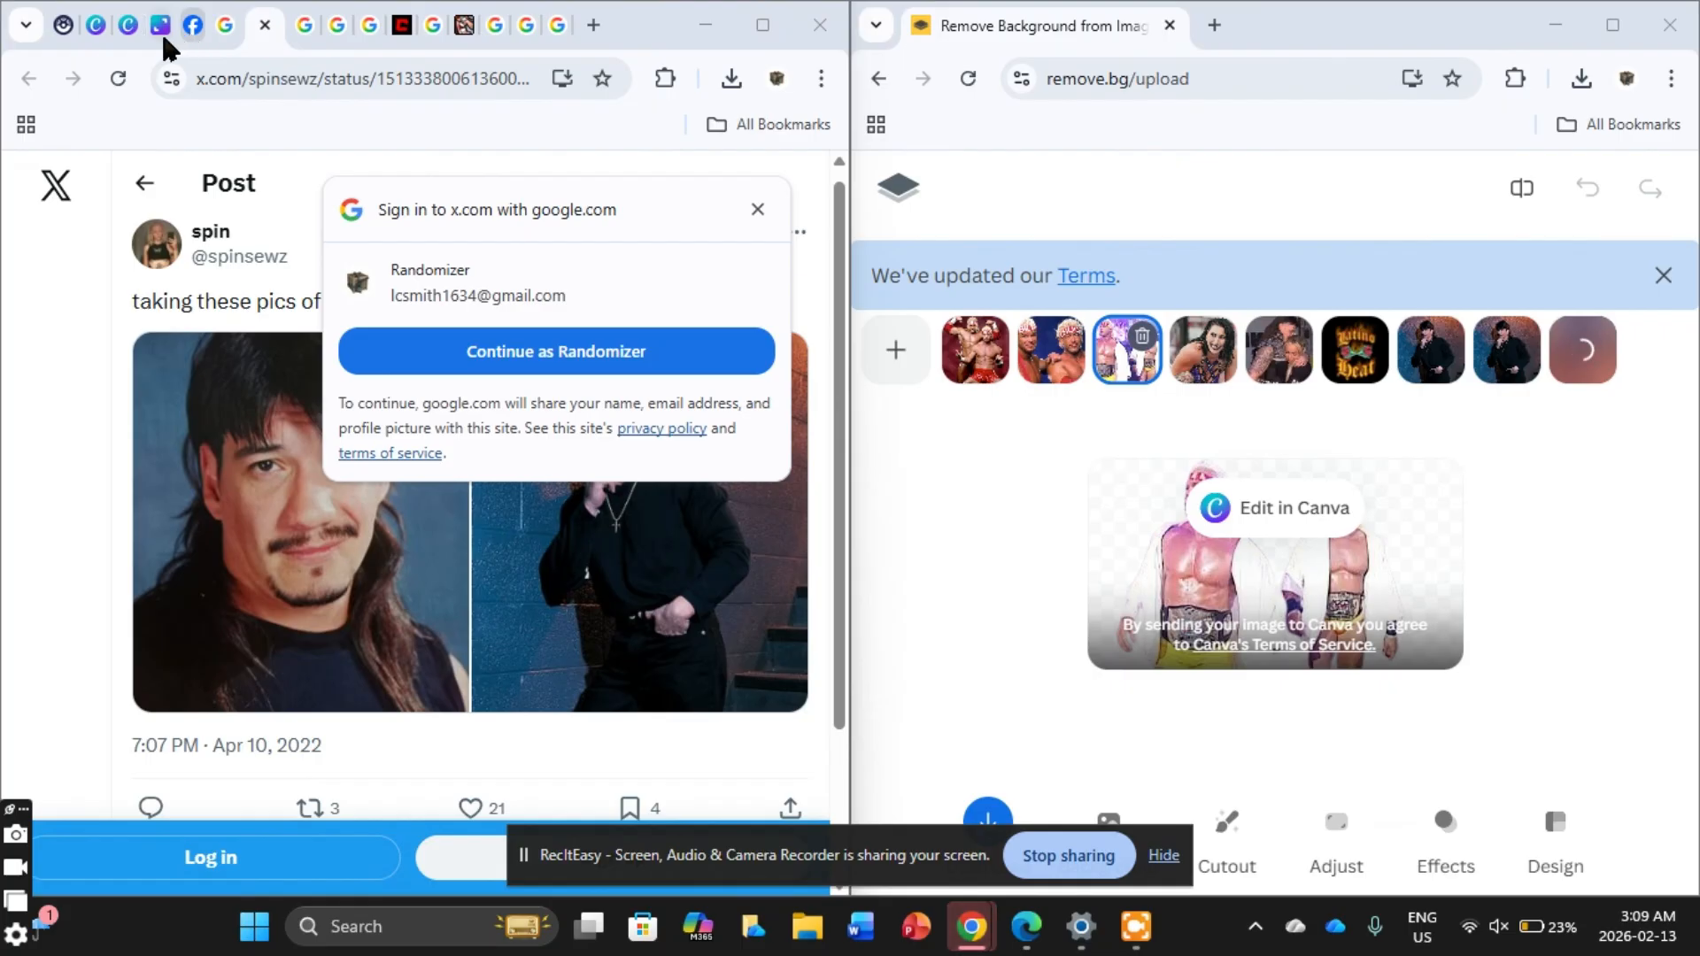
left_click(161, 30)
left_click(539, 556)
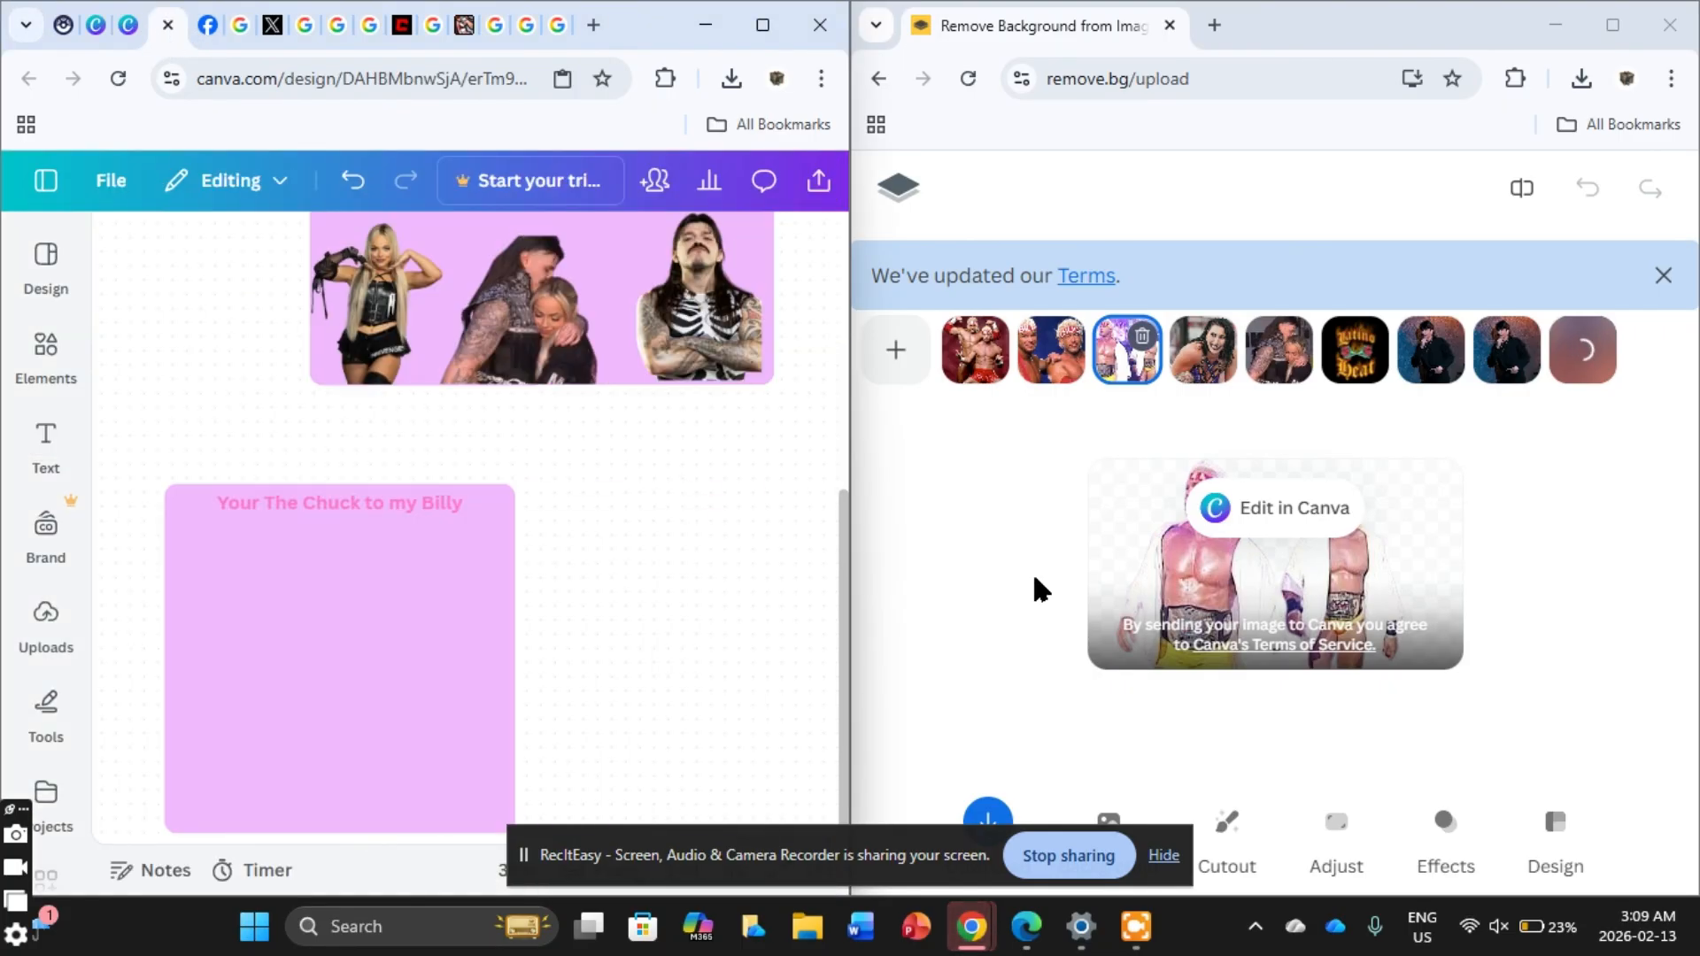
Step: Copy the entrance cutout from remove.bg, paste it into the Canva design and place it in the purple box's lower-right corner
right_click(1239, 575)
left_click(1293, 639)
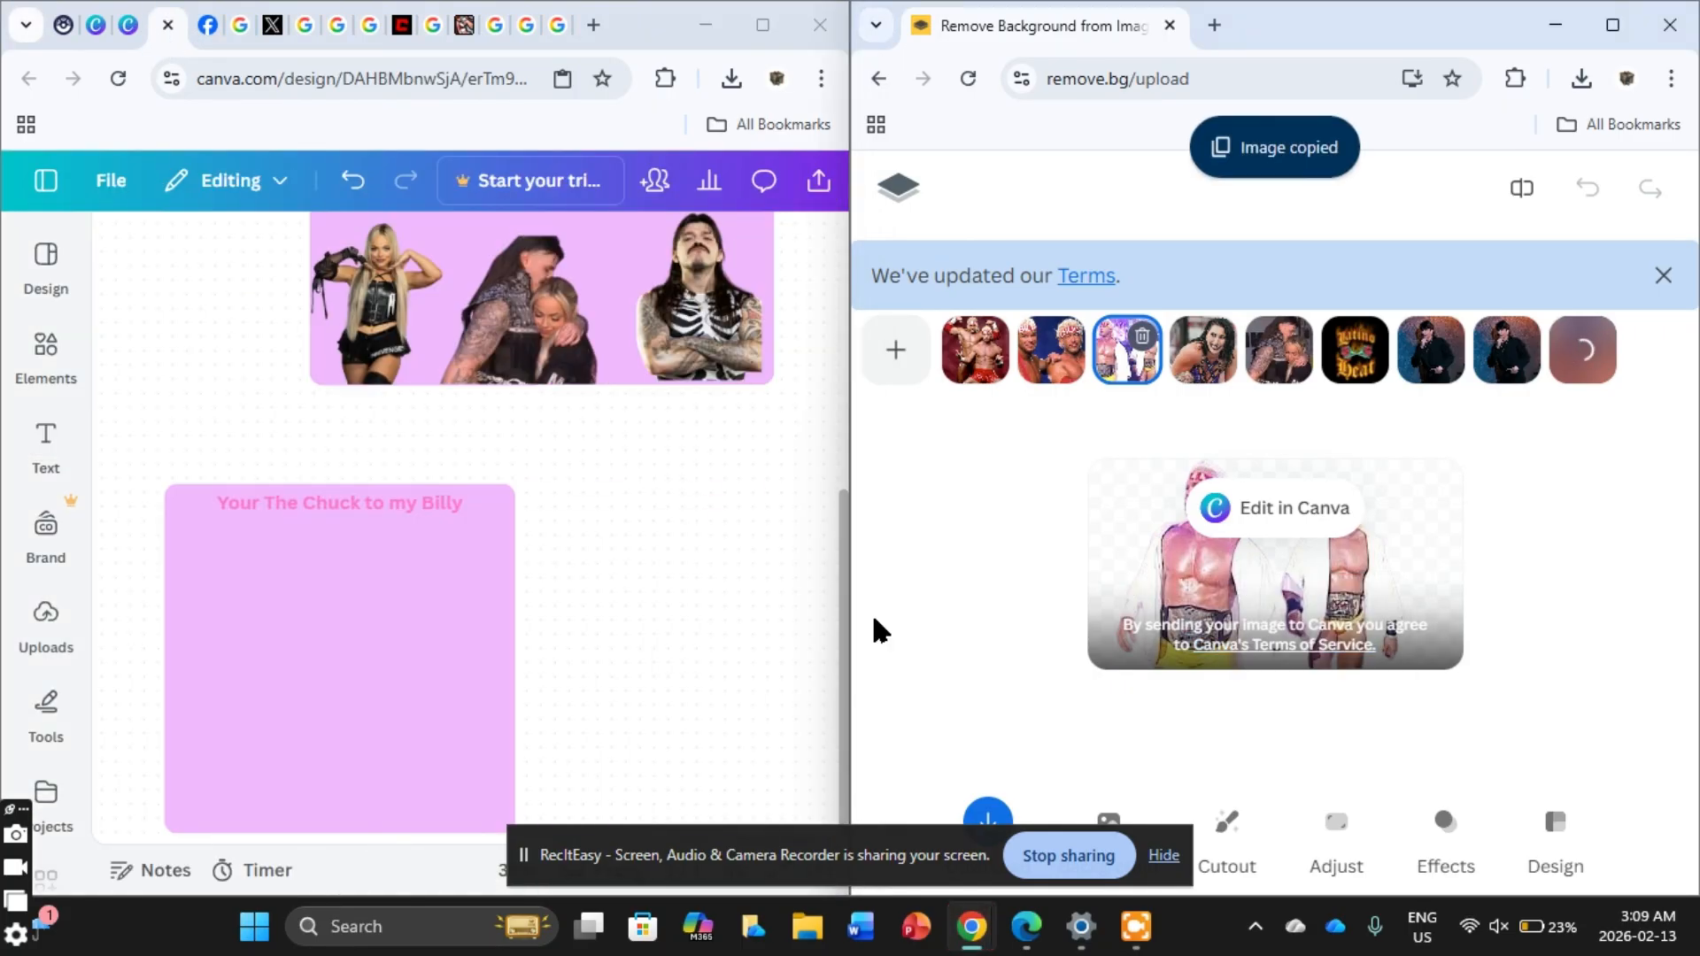
right_click(671, 562)
left_click(450, 598)
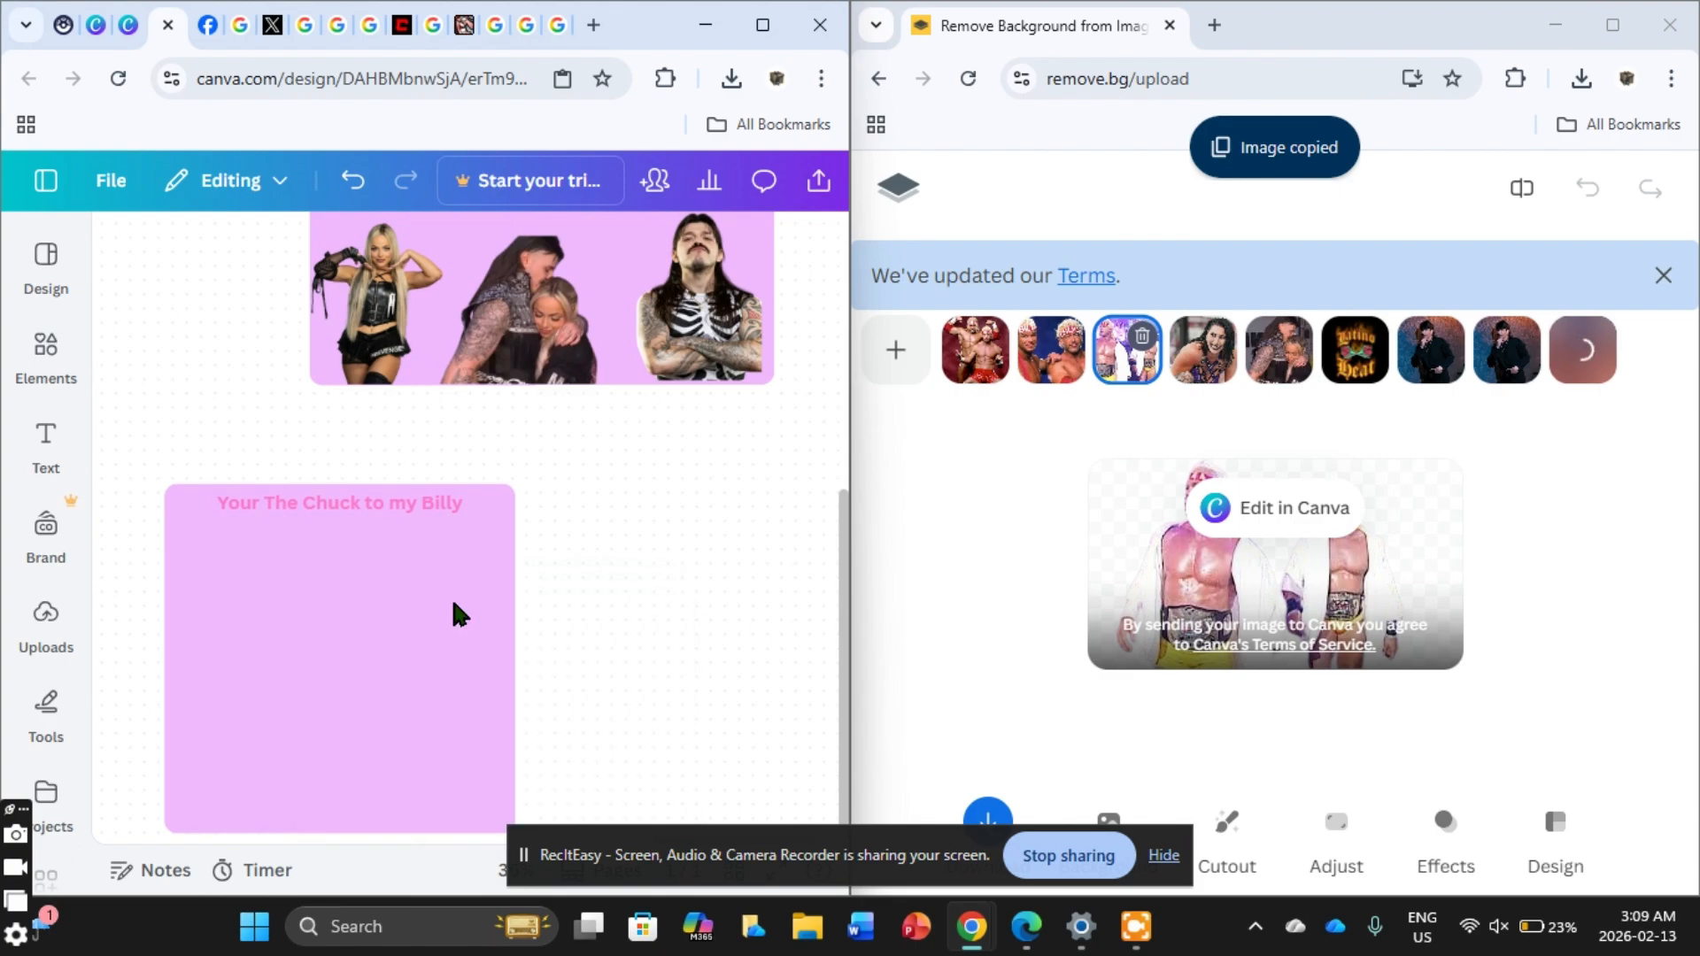
left_click_drag(453, 550, 410, 735)
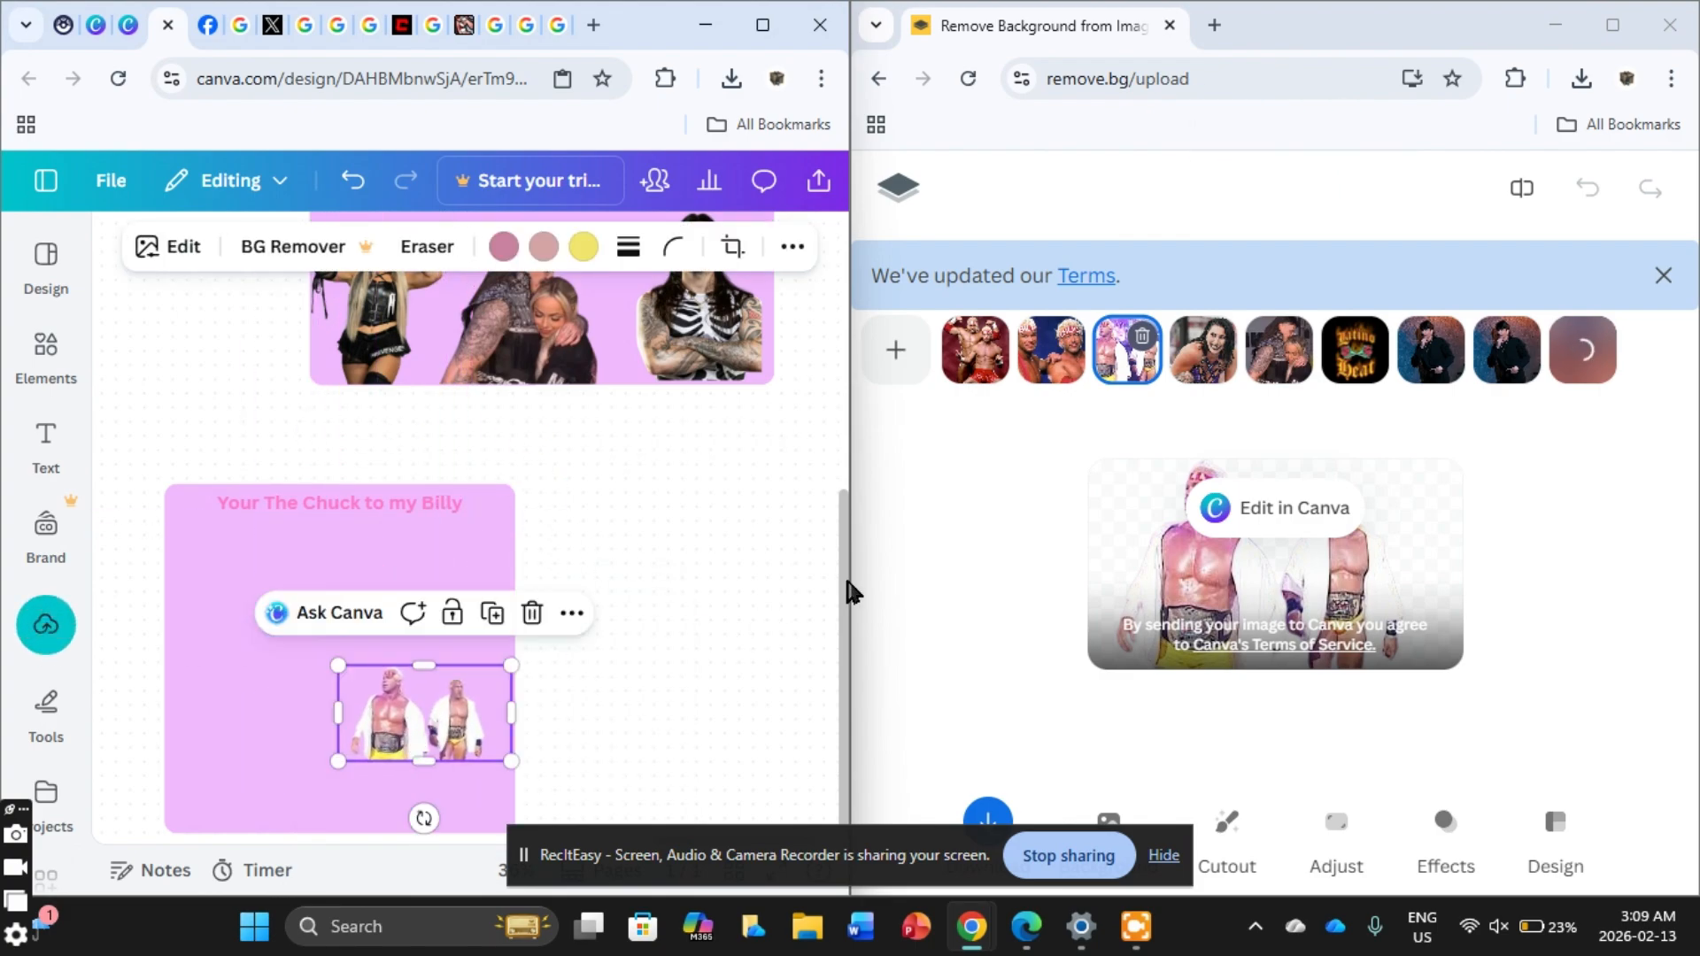
scroll(841, 589, "down", 2)
left_click_drag(458, 643, 458, 708)
right_click(458, 673)
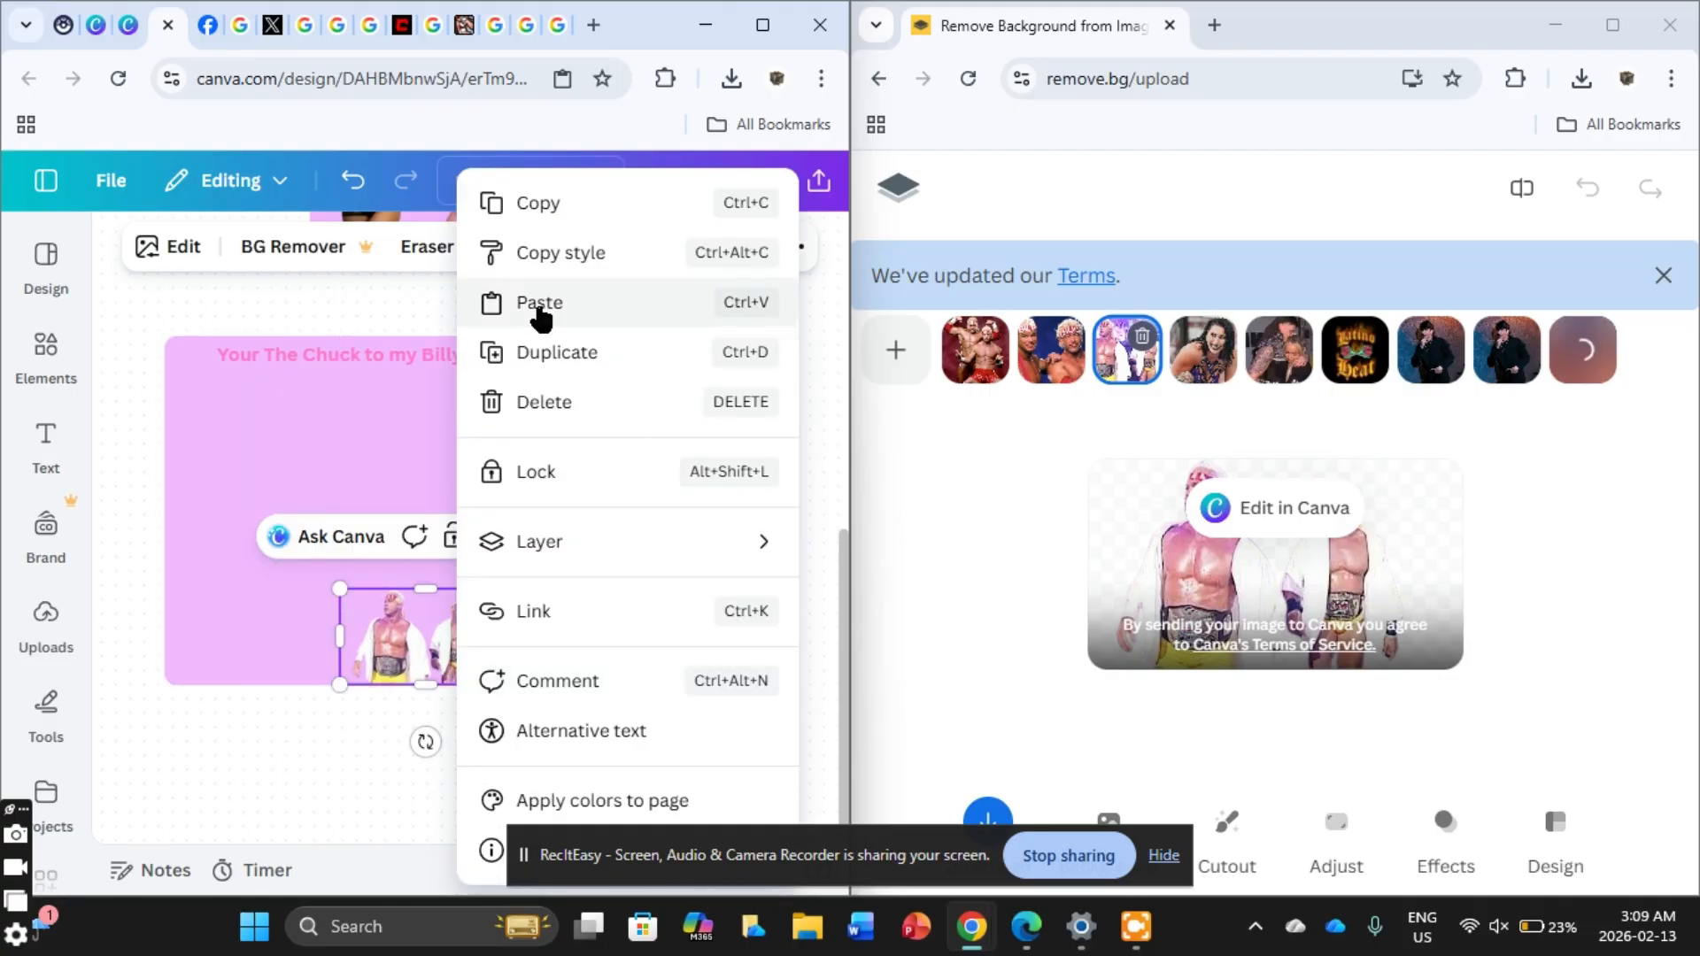
left_click(536, 353)
left_click_drag(452, 644, 611, 668)
left_click(430, 643)
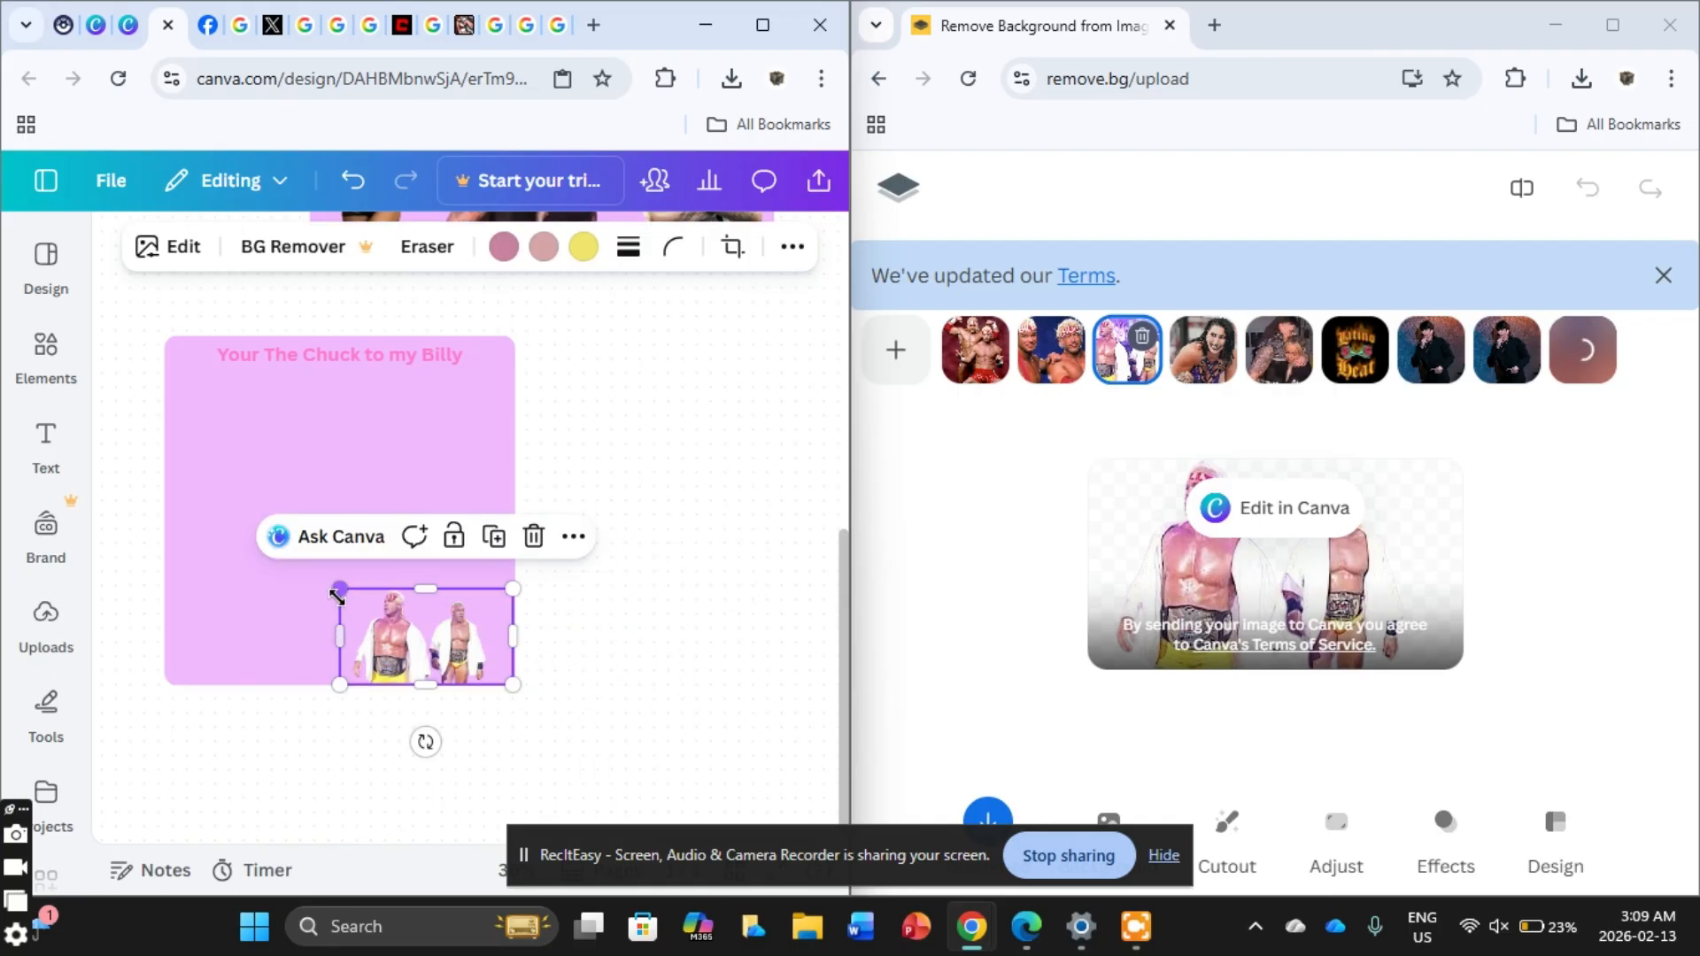
Step: Enlarge the entrance cutout and shift it right along the lower edge of the Chuck and Billy box
left_click_drag(287, 588, 238, 531)
left_click_drag(342, 577, 377, 583)
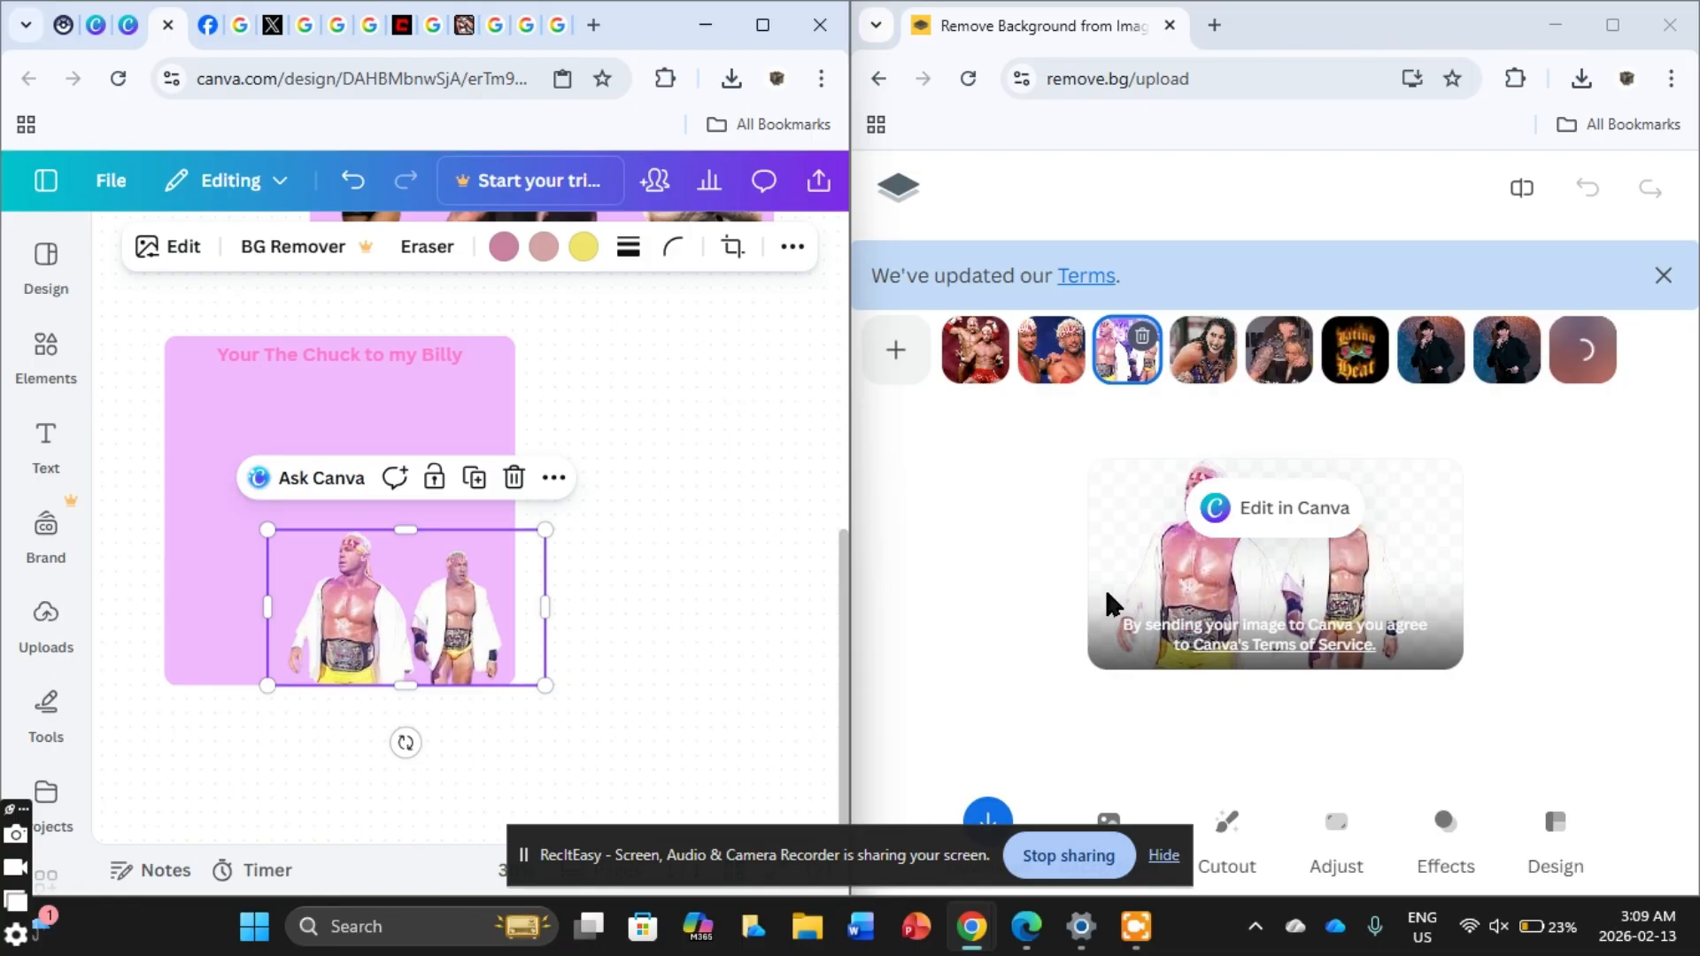
Step: Copy the headband cutout from remove.bg, paste it into the Canva design and enlarge it in the upper part of the Chuck and Billy box
left_click(1051, 350)
right_click(1208, 565)
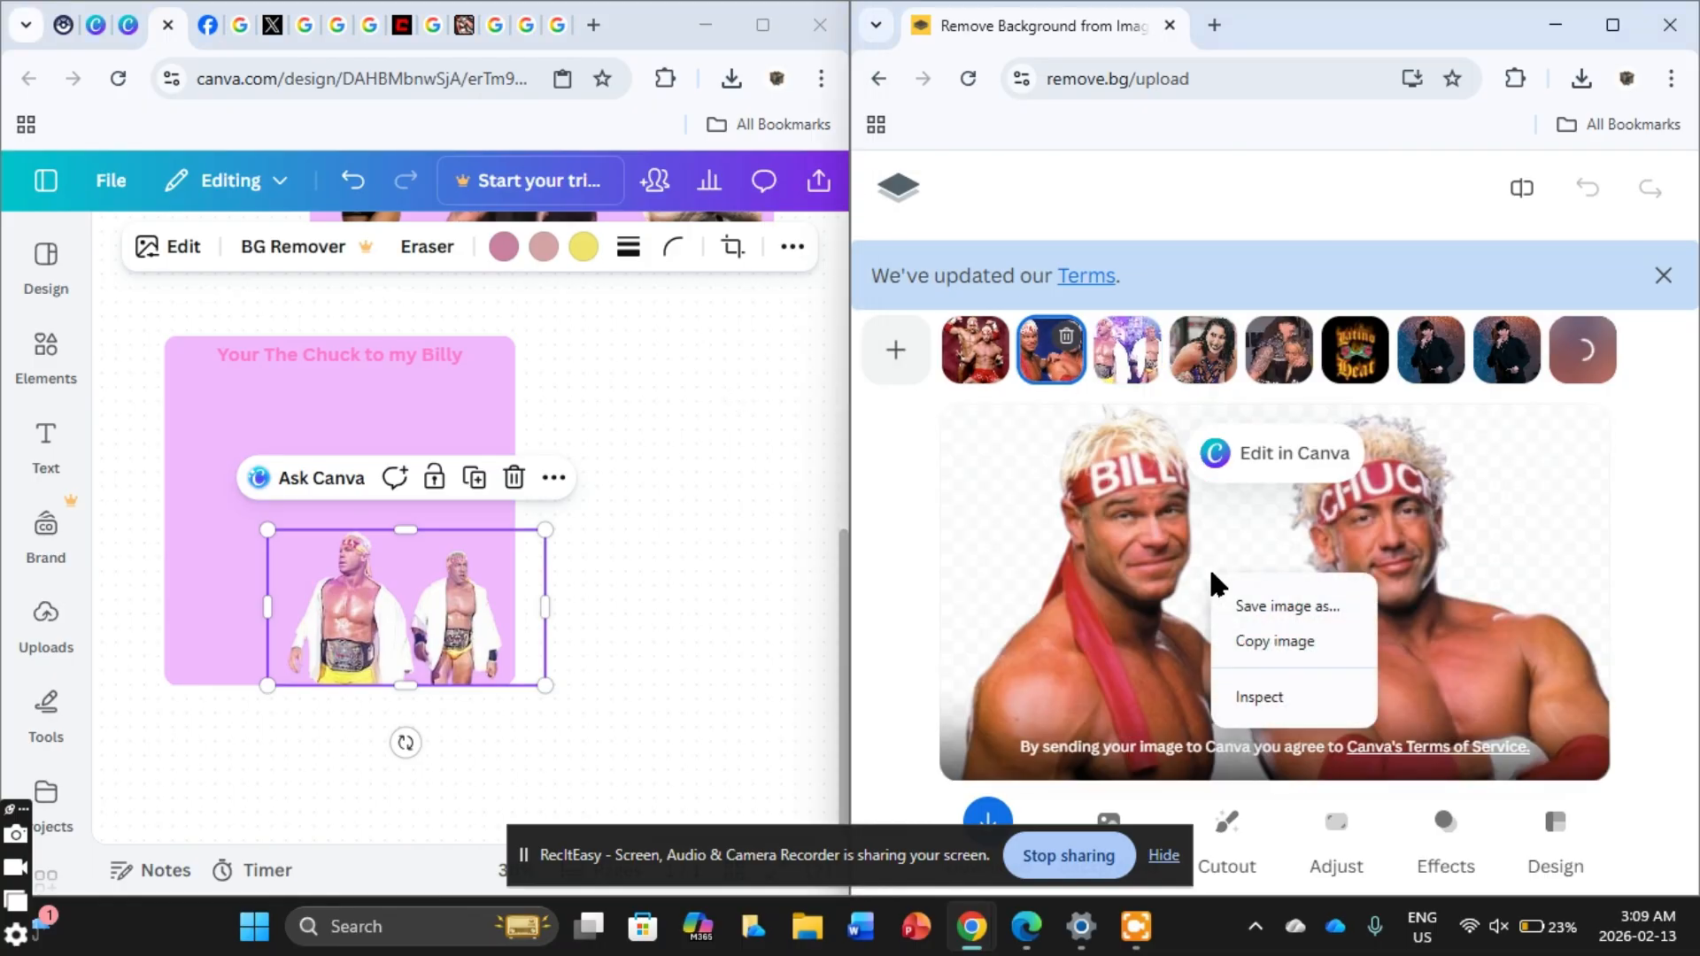
left_click(1278, 644)
left_click(671, 646)
right_click(671, 646)
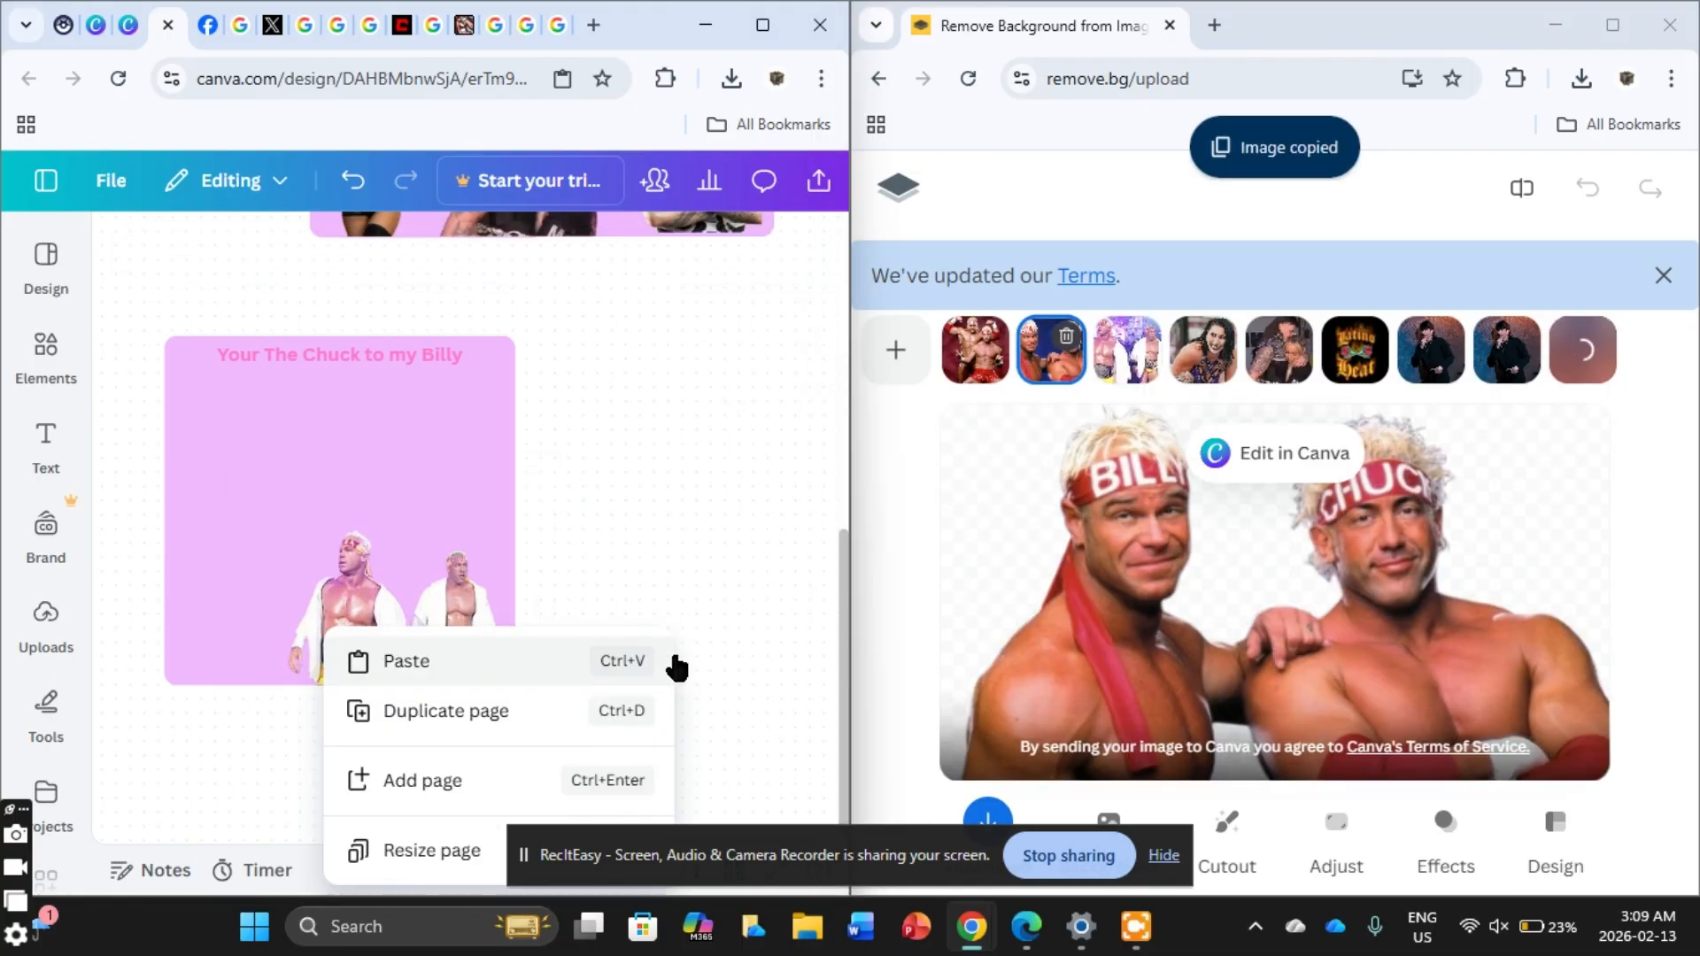
left_click(469, 662)
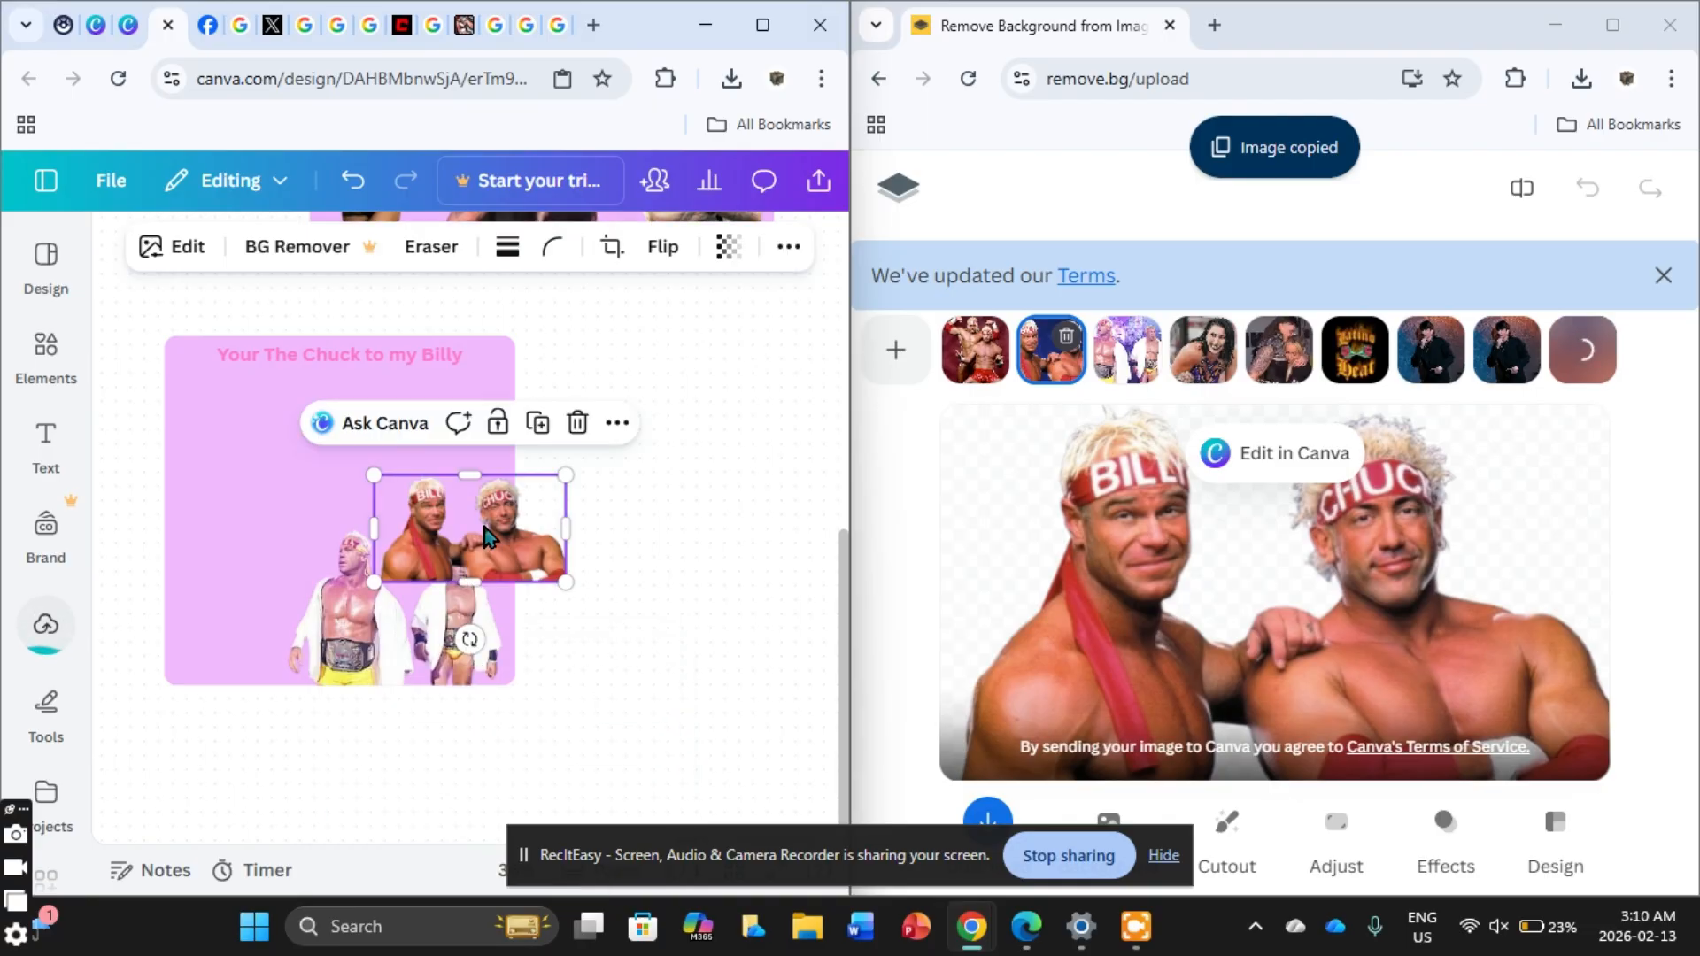
left_click_drag(491, 537, 355, 441)
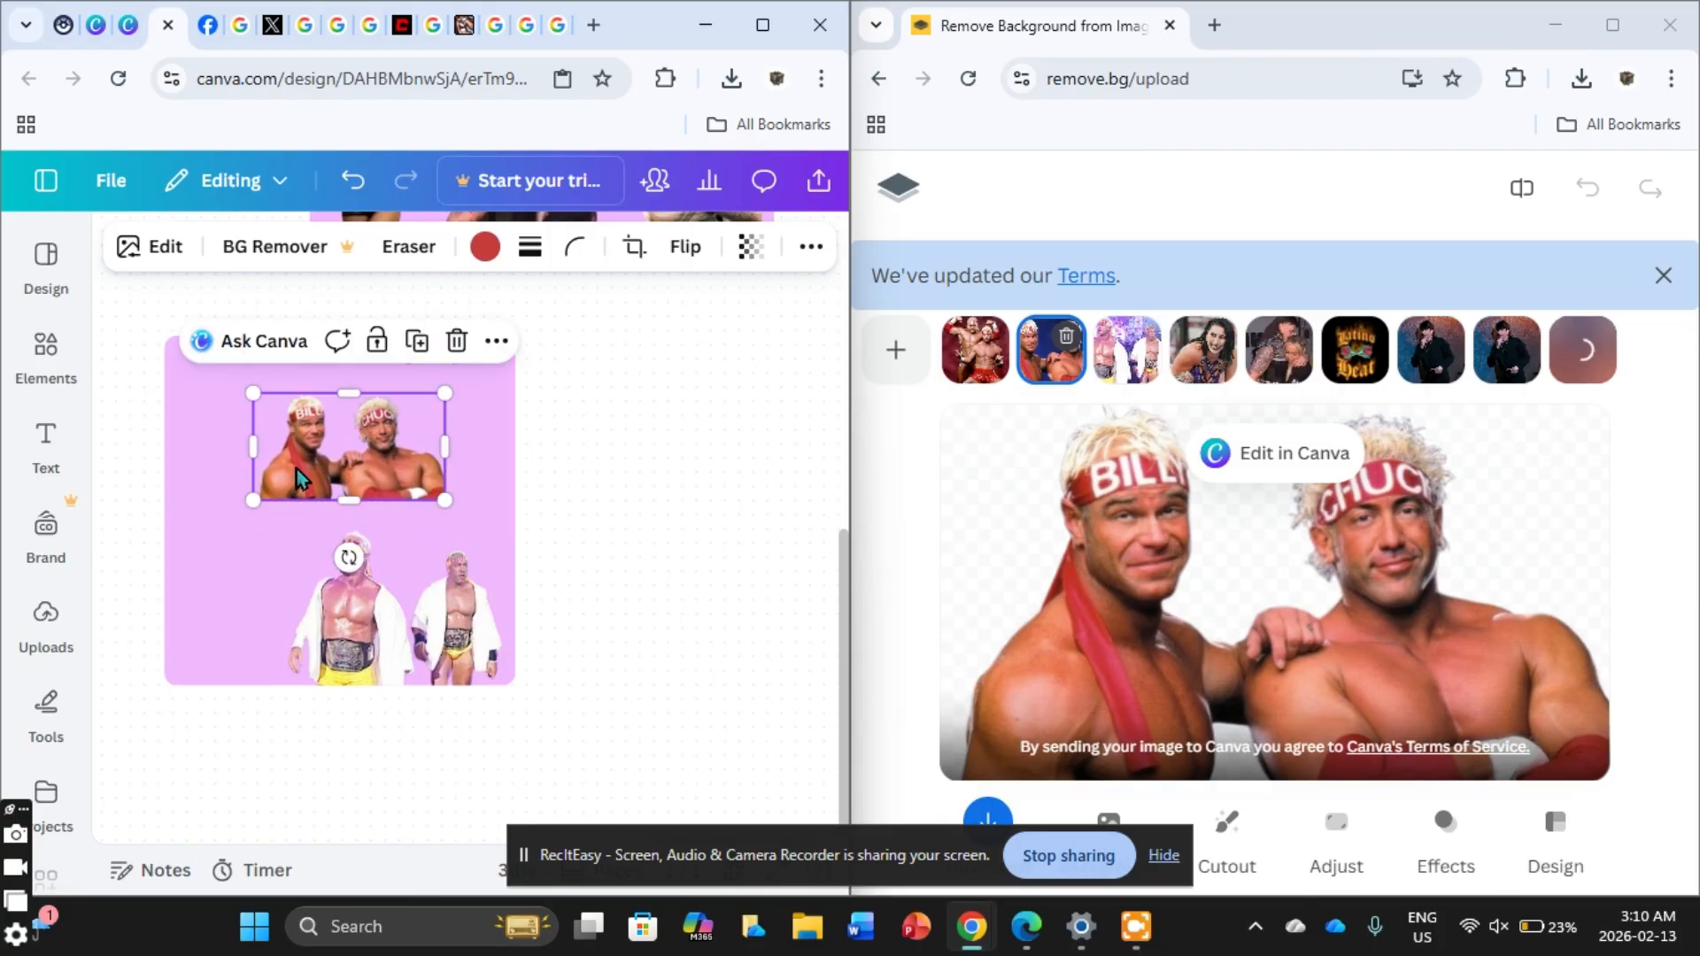
left_click_drag(251, 510, 203, 529)
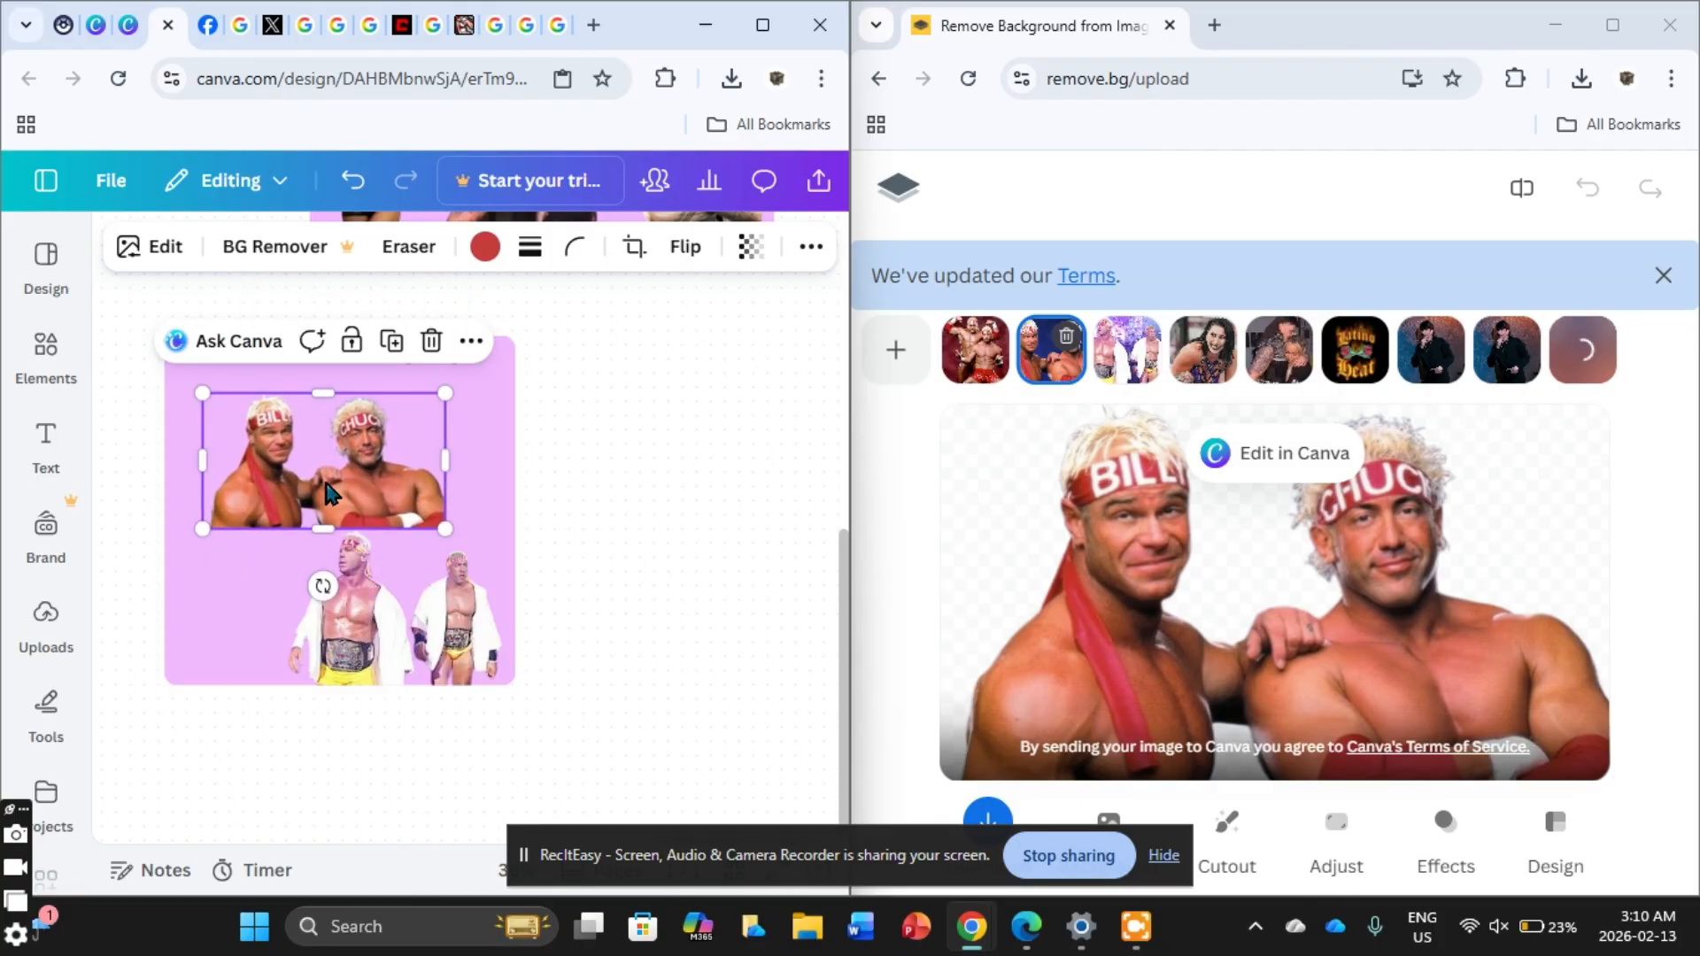
Step: Move the headband cutout outside the box, then enlarge the entrance cutout to the box's full width just under the heading
left_click_drag(326, 475, 685, 531)
left_click(398, 626)
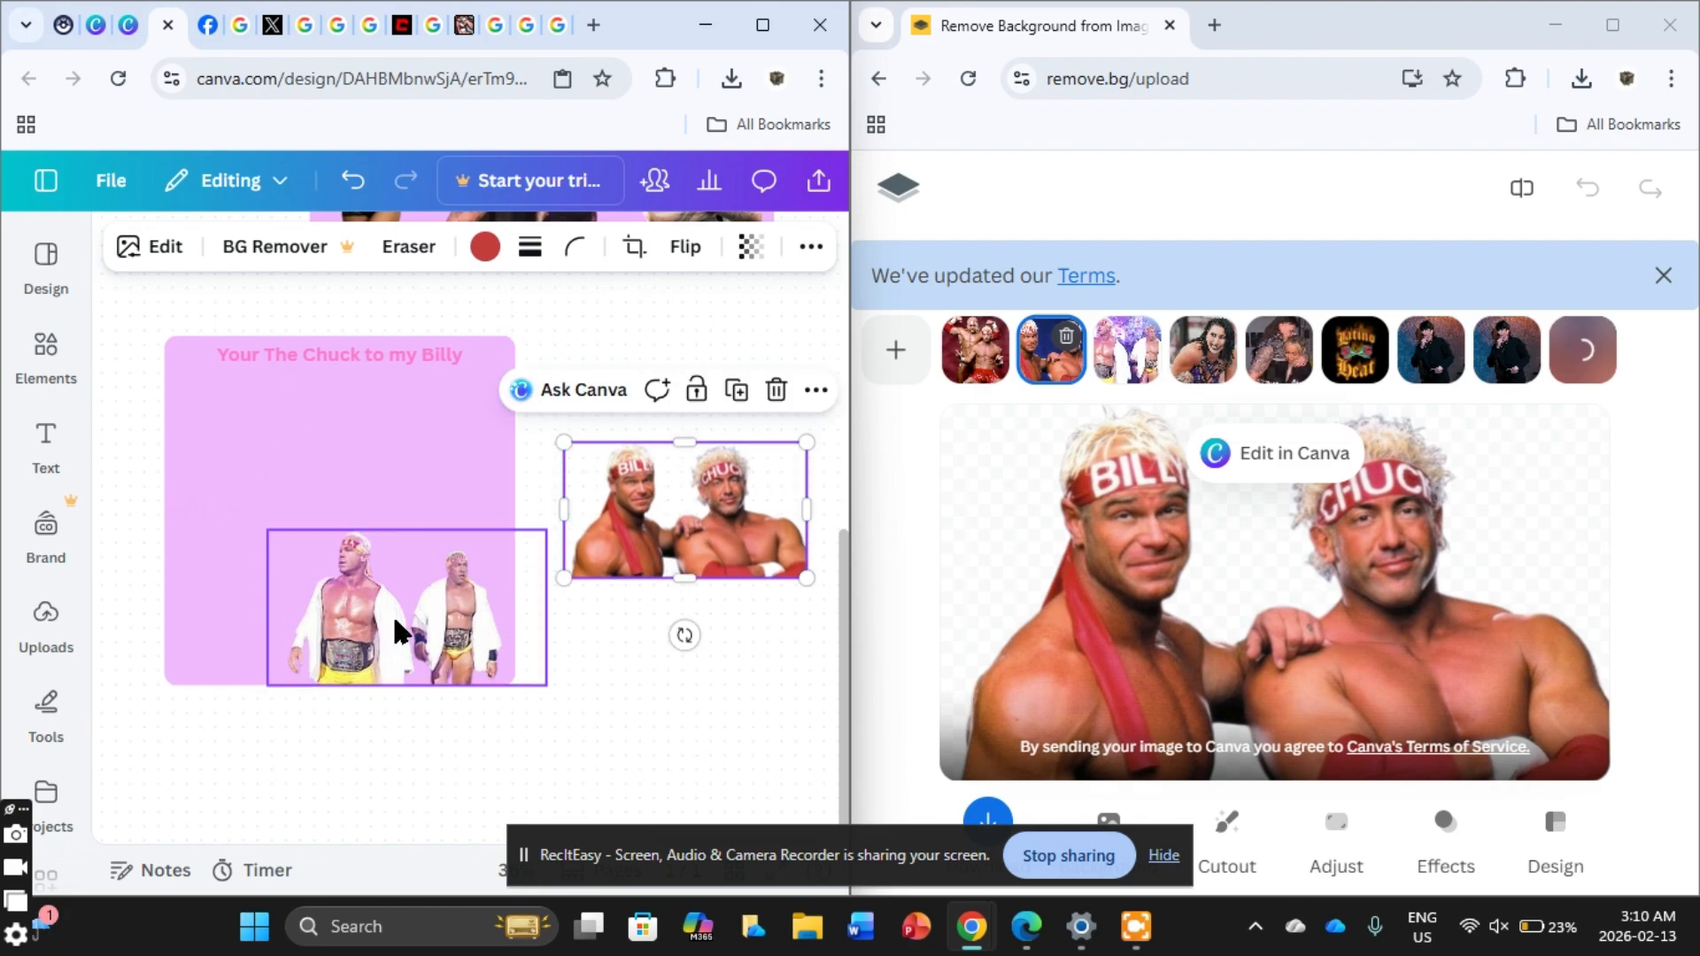
left_click_drag(266, 530, 248, 358)
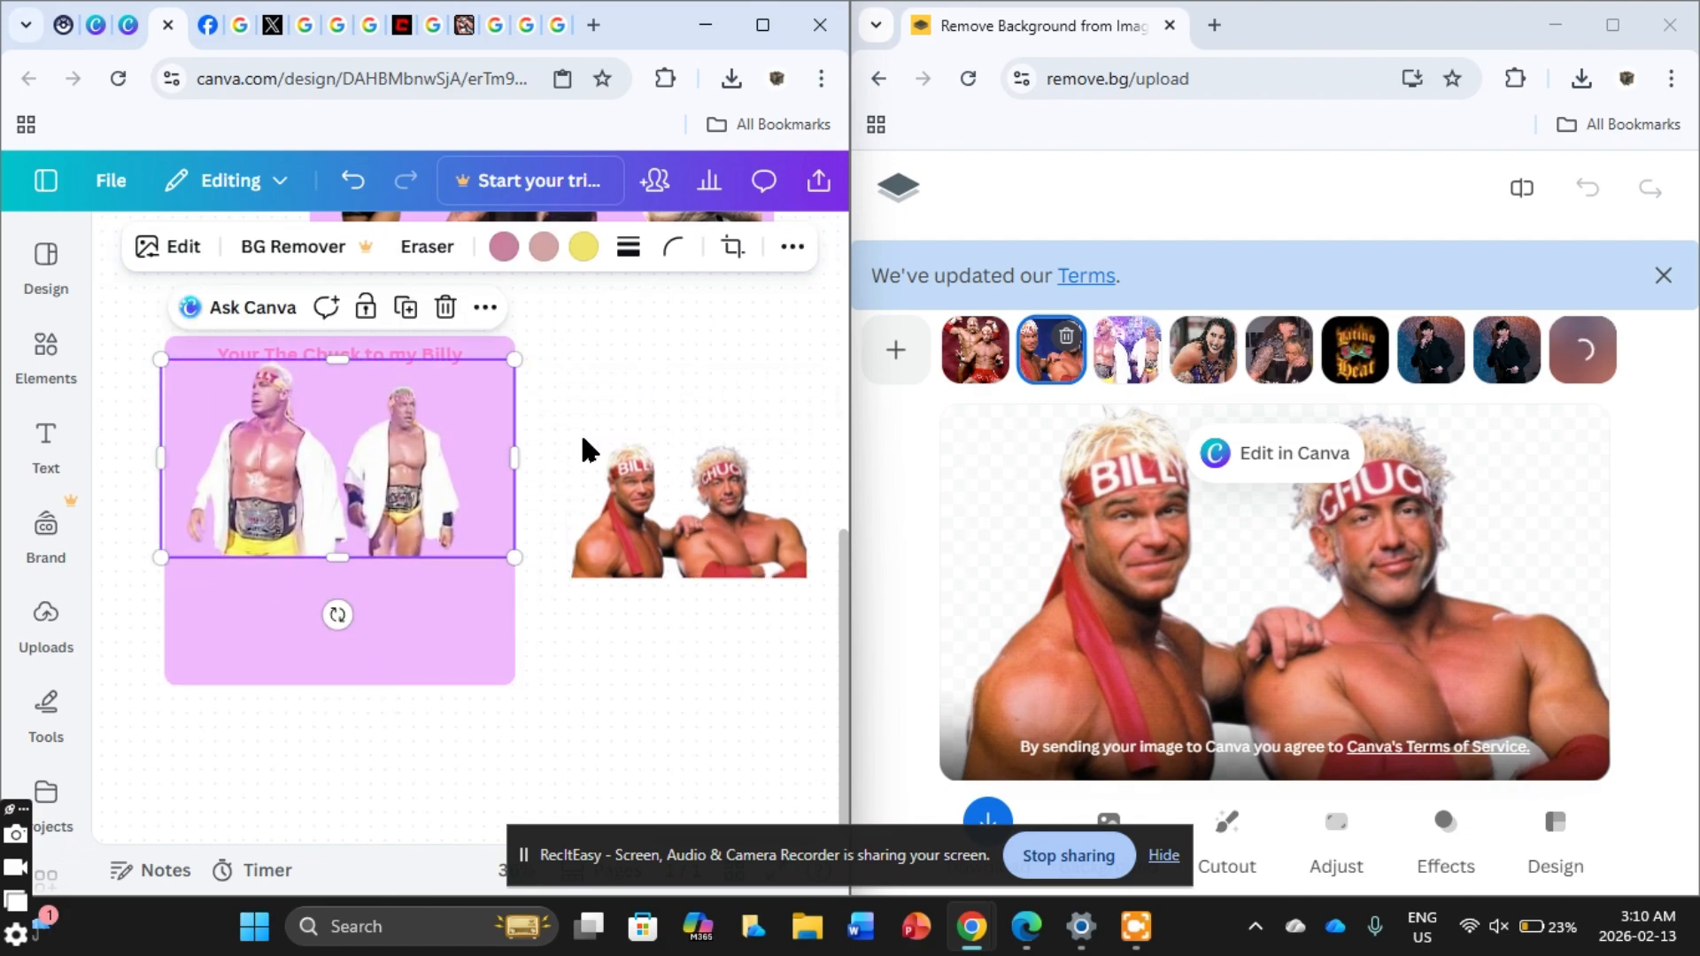
Step: Move the headband cutout back into the box, shrink it and fit it into the lower-right corner
left_click(697, 490)
left_click_drag(698, 490, 419, 585)
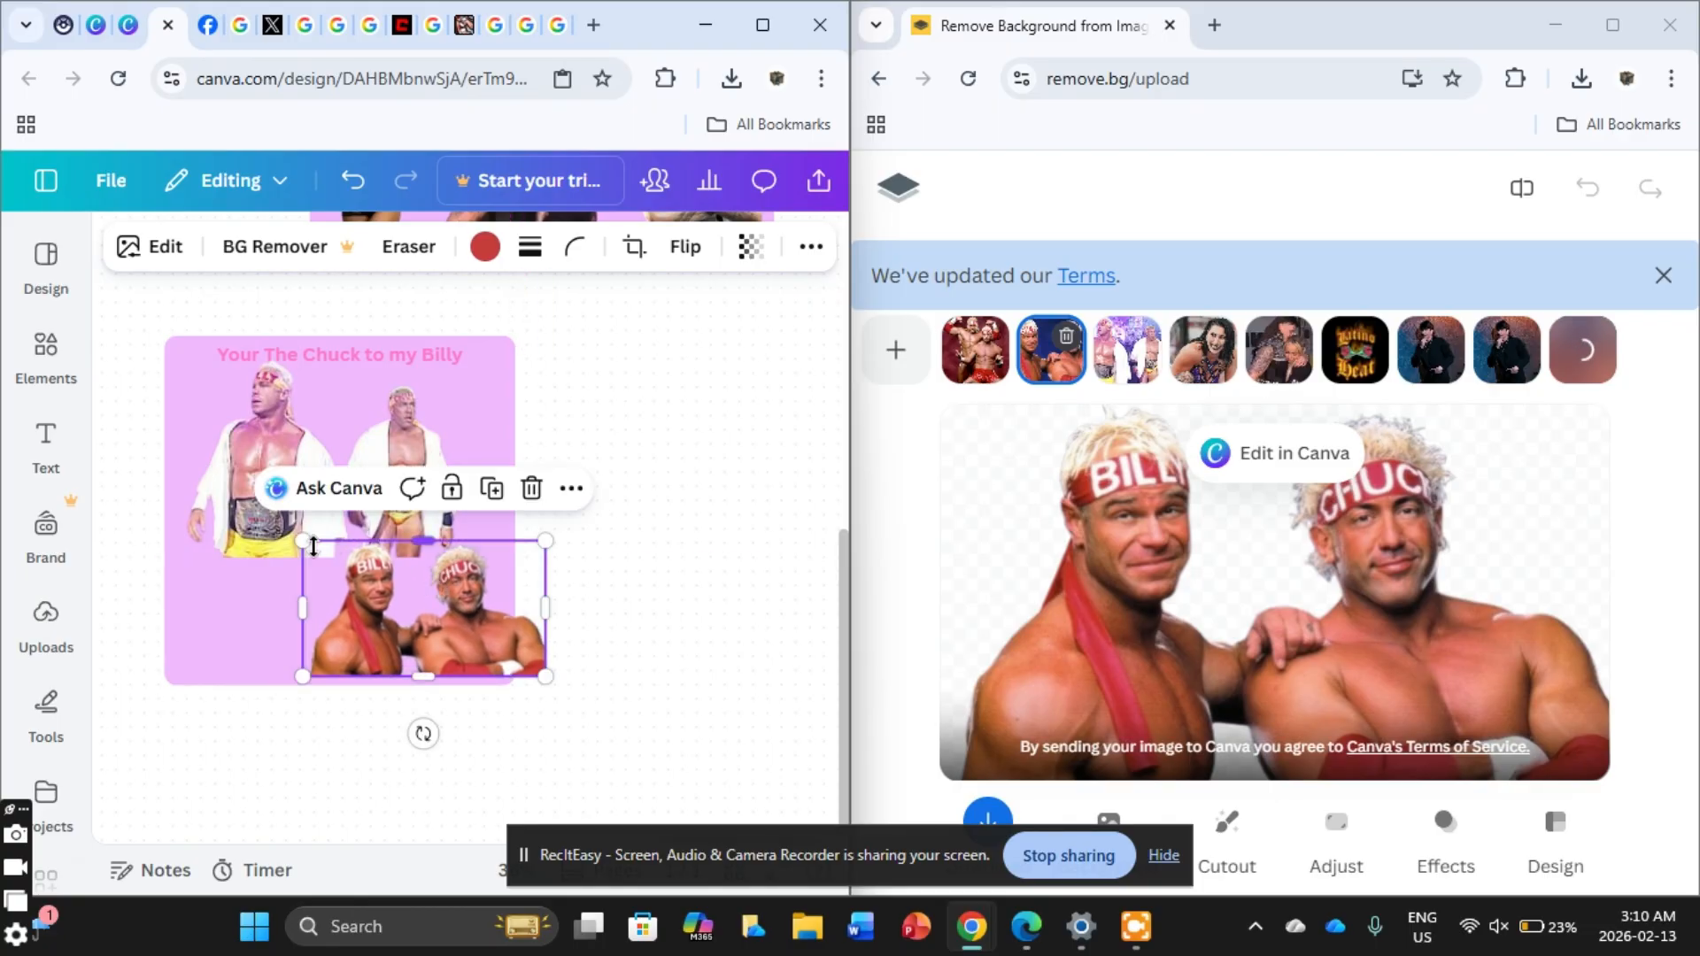
left_click_drag(303, 541, 369, 573)
left_click_drag(505, 612, 475, 634)
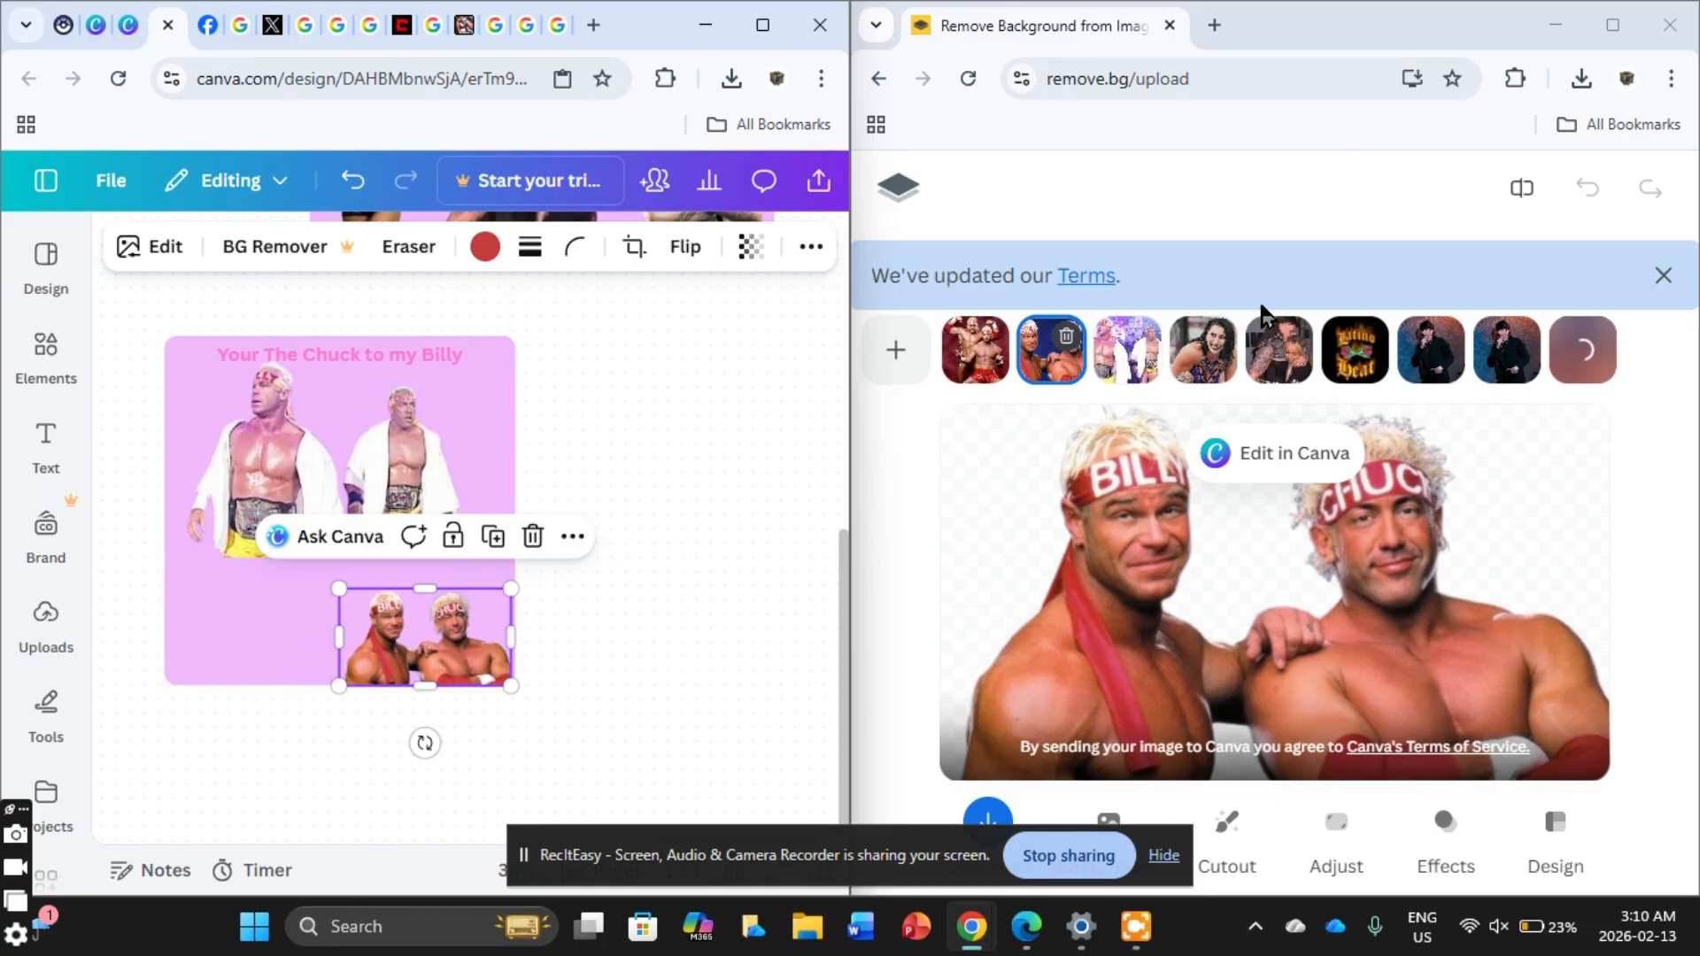
Step: Copy the cutout of the pair posing in red trunks from remove.bg, paste it into Canva and place it in the box's lower-left corner
left_click(975, 350)
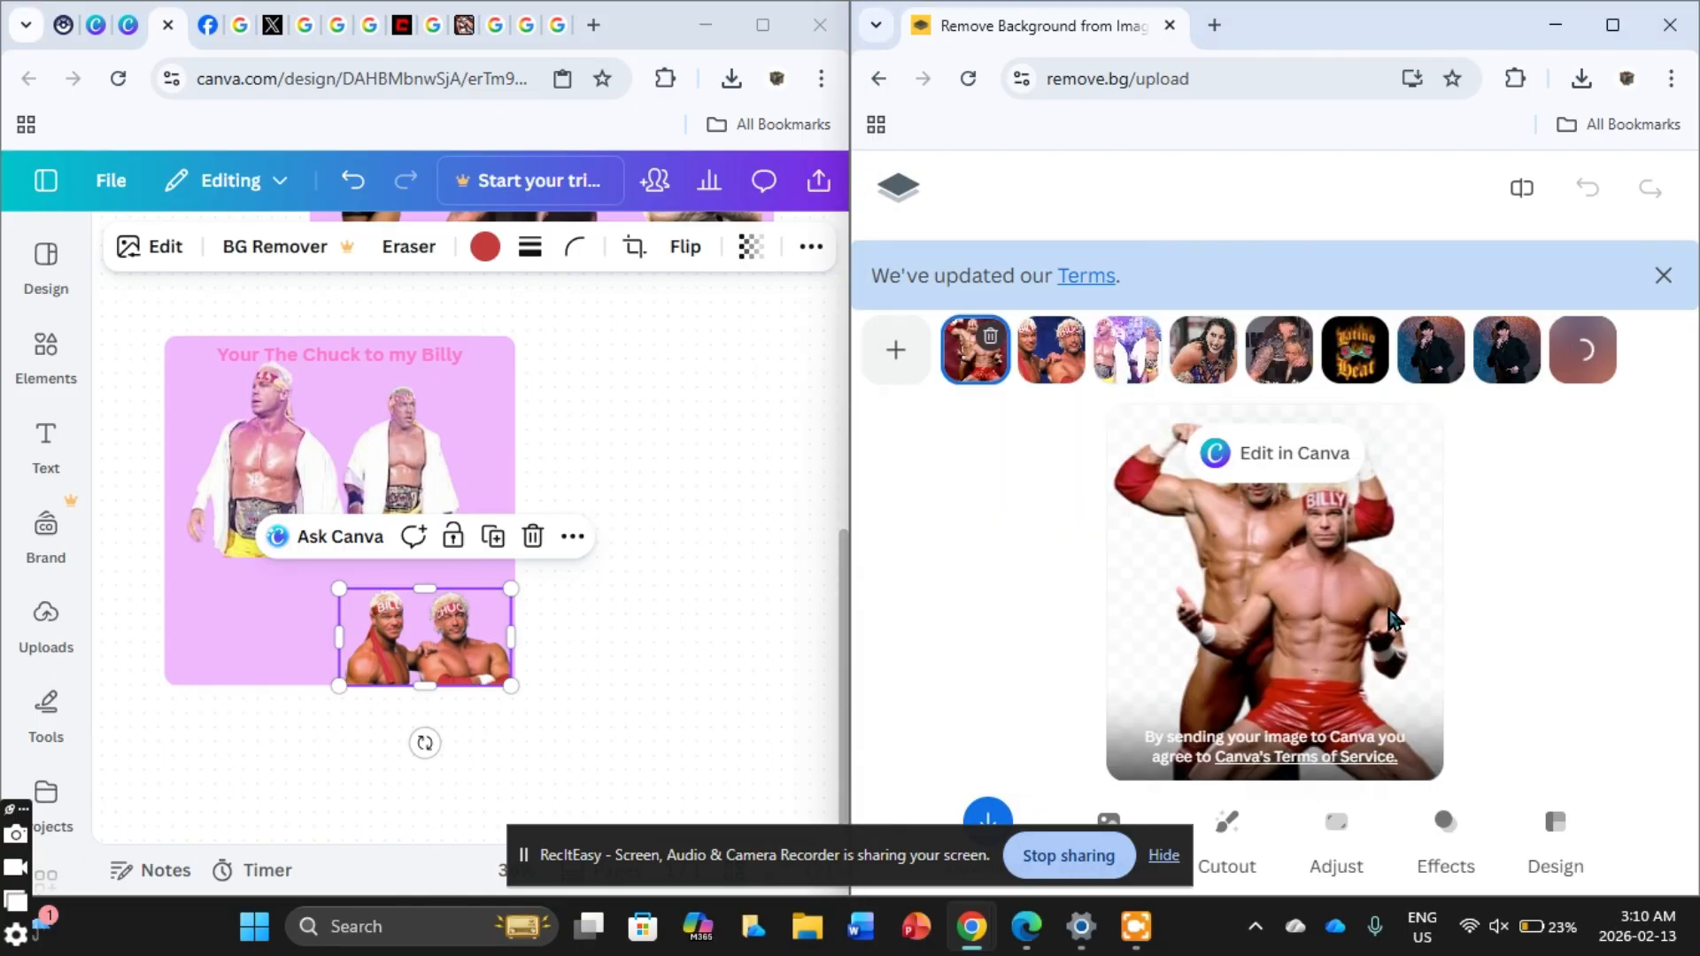
right_click(1391, 618)
left_click(1444, 683)
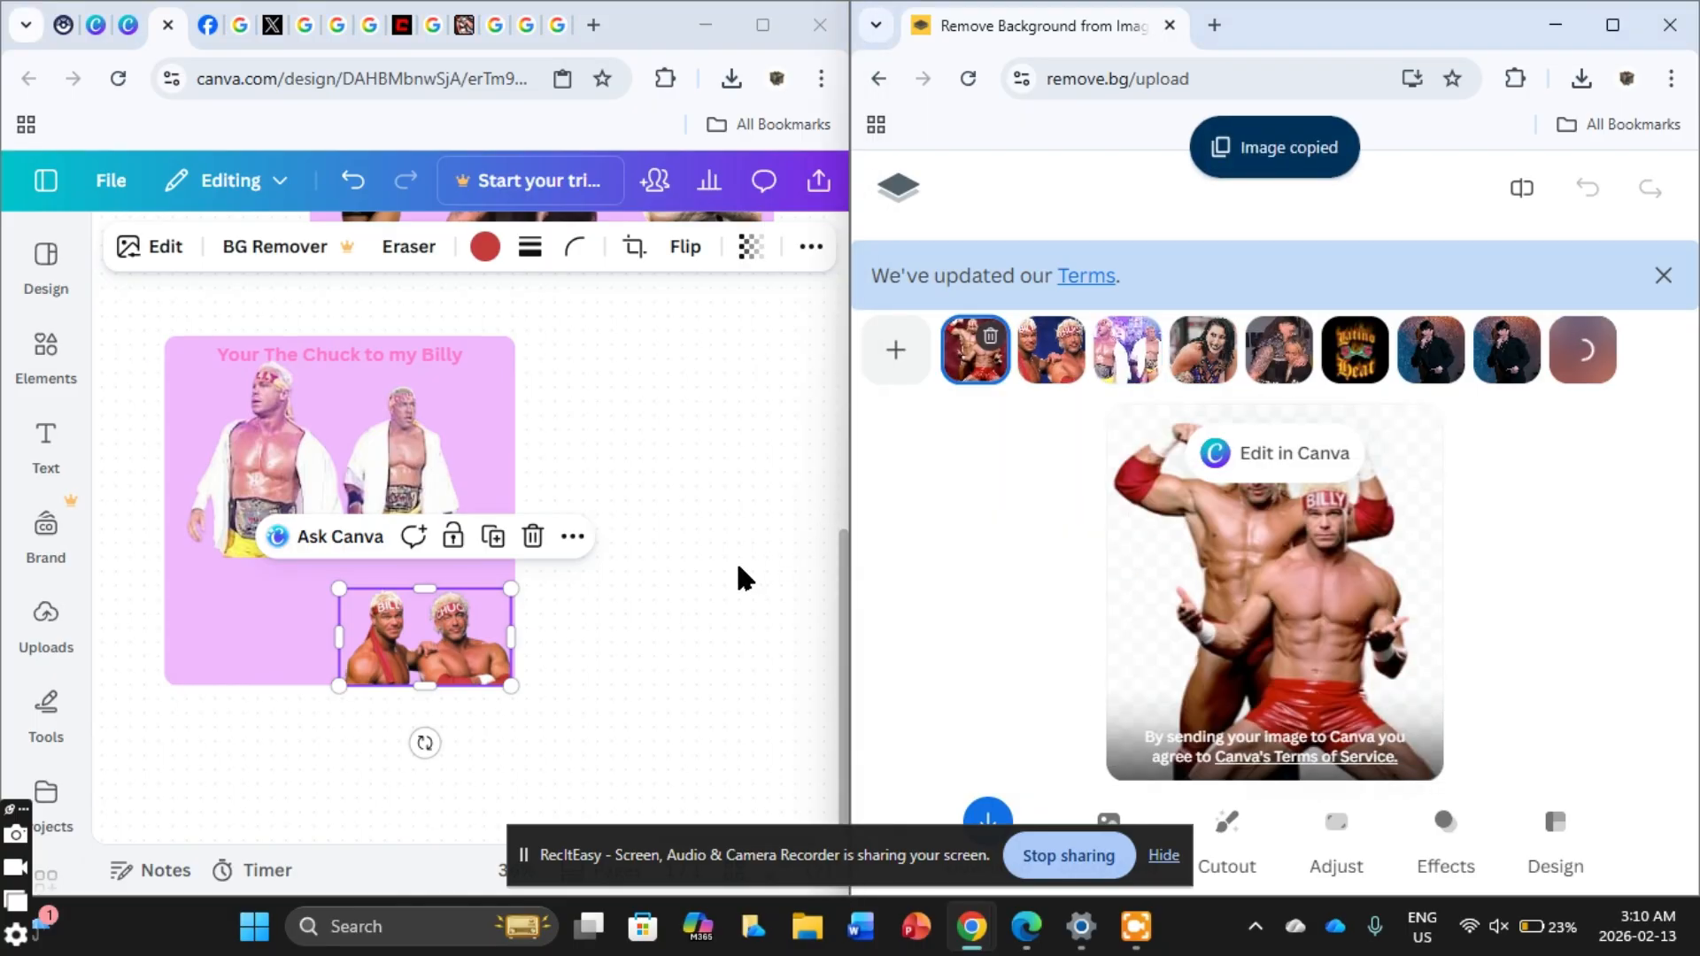
right_click(704, 567)
left_click(443, 606)
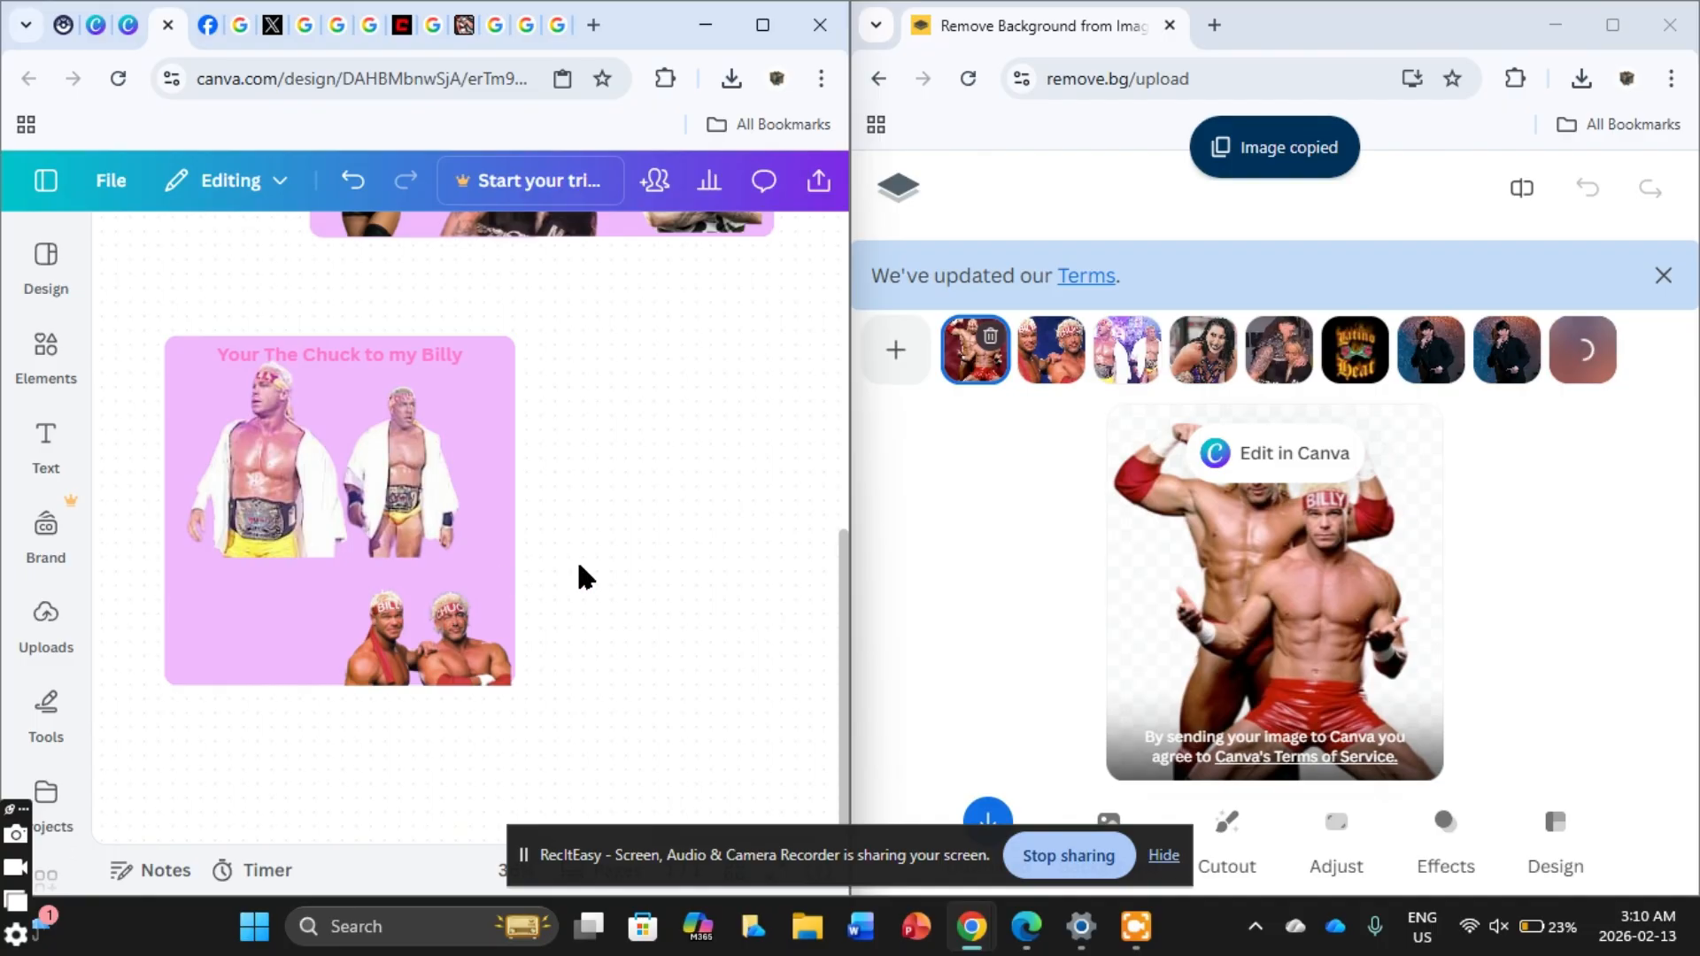
left_click_drag(342, 555, 237, 618)
left_click(658, 661)
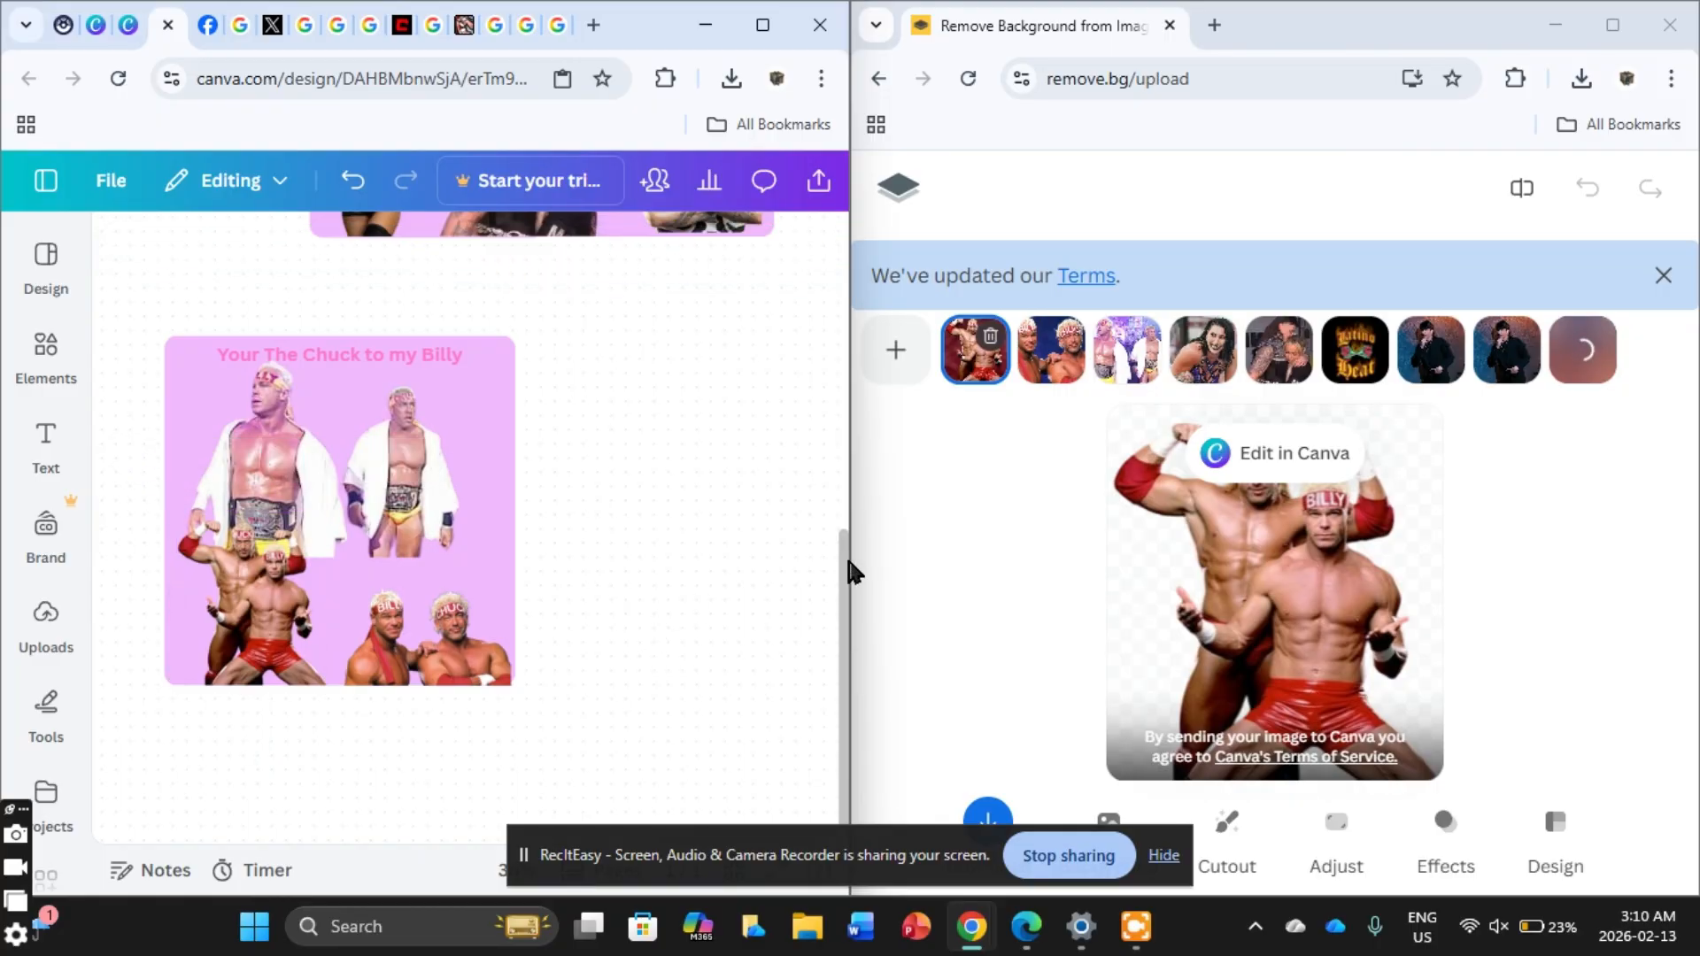
Step: Maximize the browser window with the Canva design
left_click(763, 25)
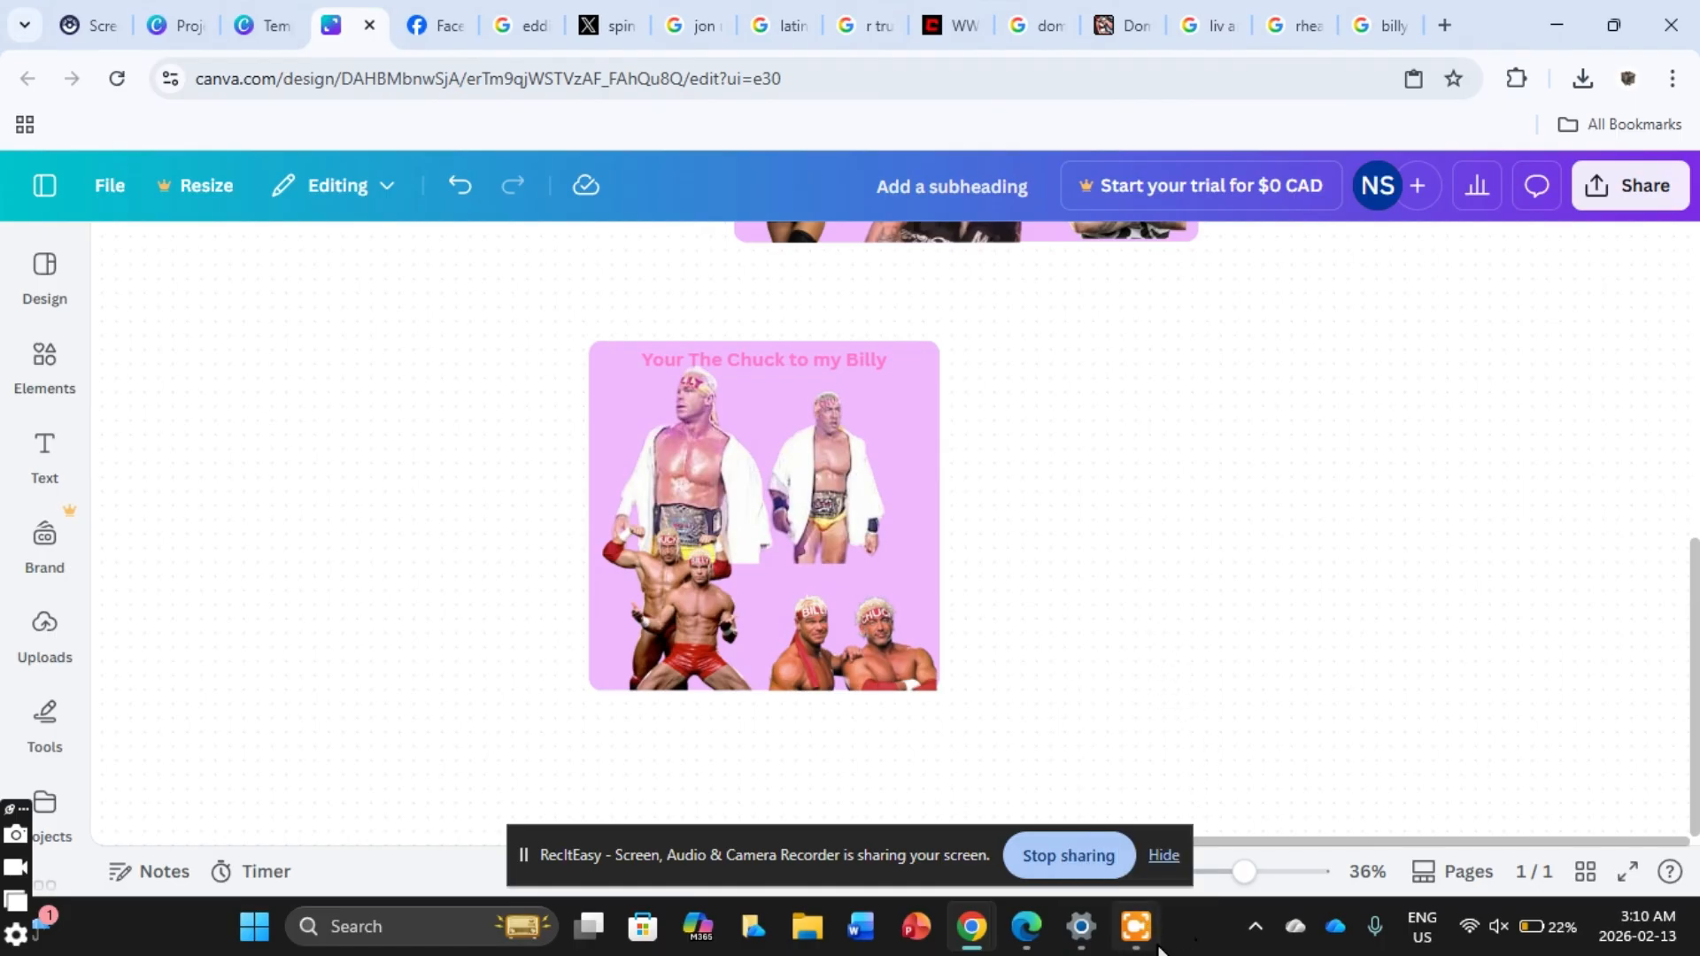
left_click(1152, 872)
left_click(1289, 622)
Step: Open a new browser tab and enter the search query "How to make cards from canva"
left_click(1445, 25)
type("How")
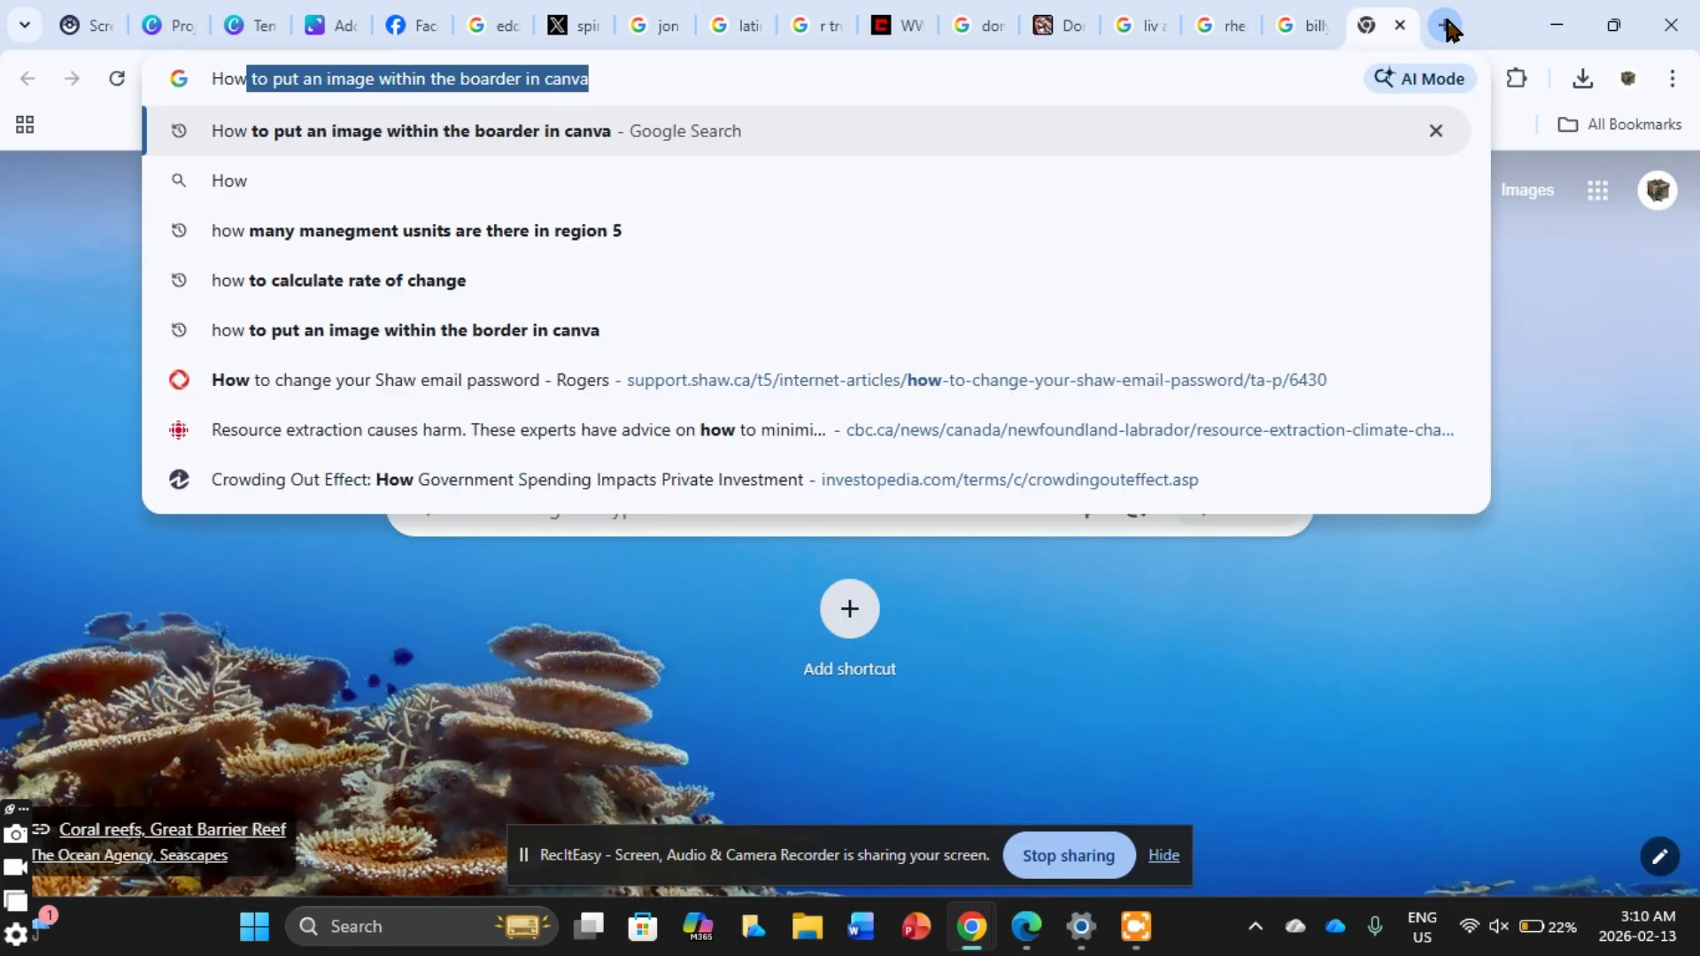
type(" to make a")
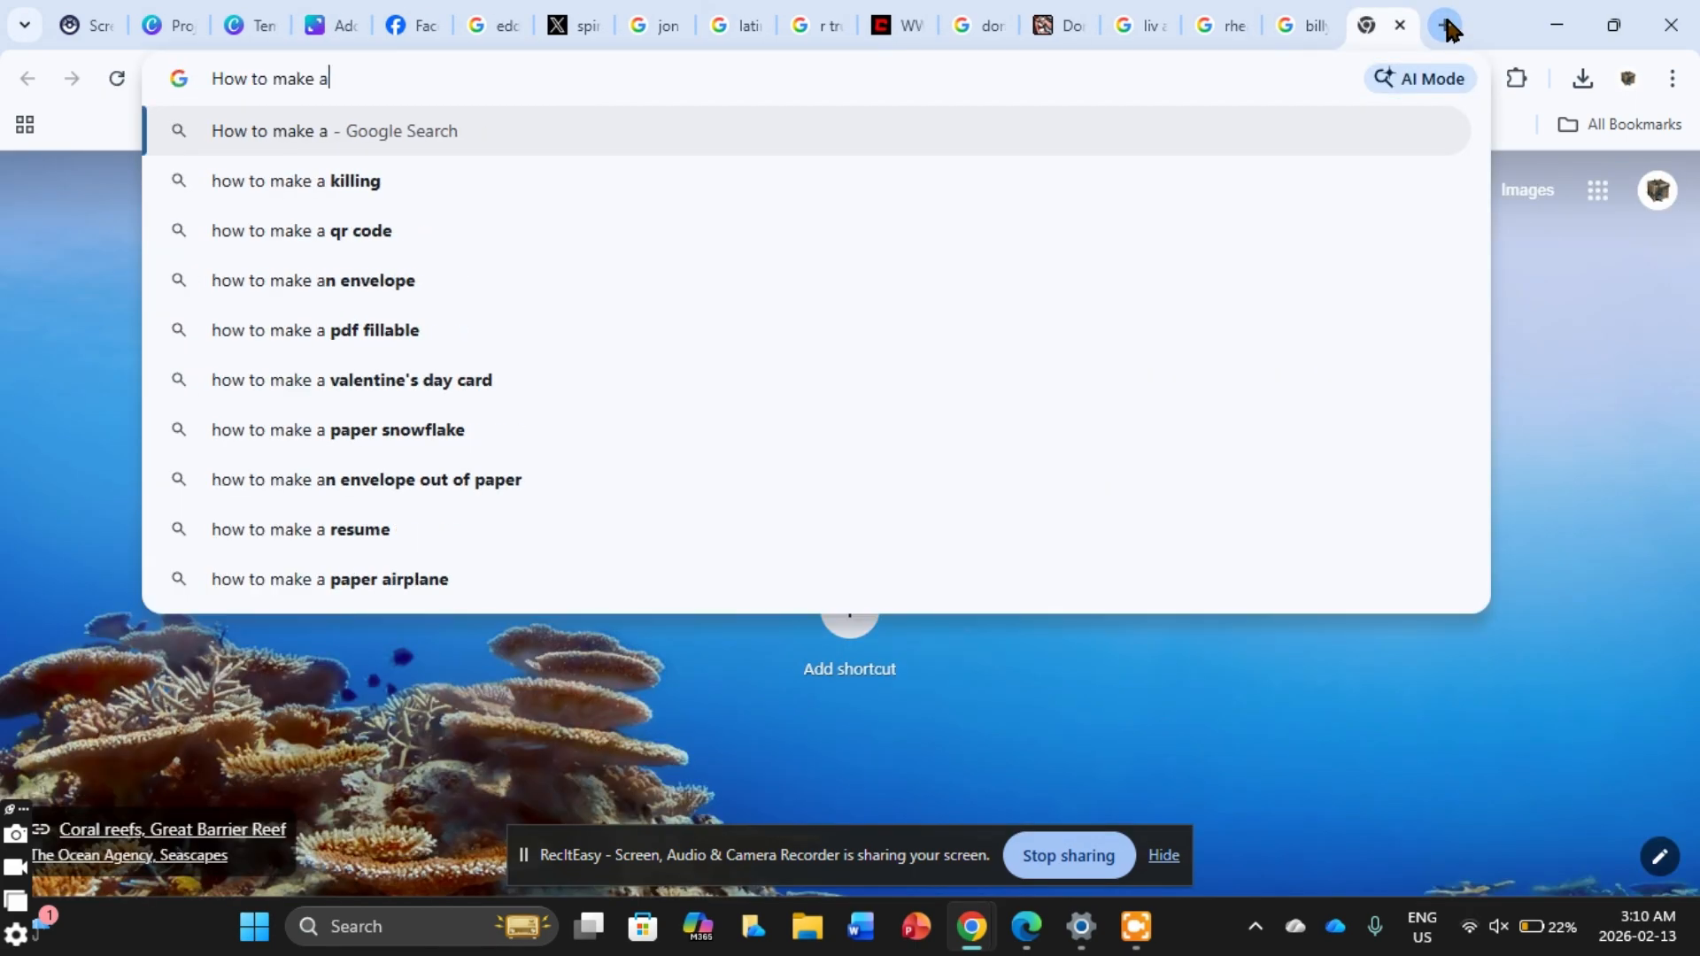
key("BackSpace")
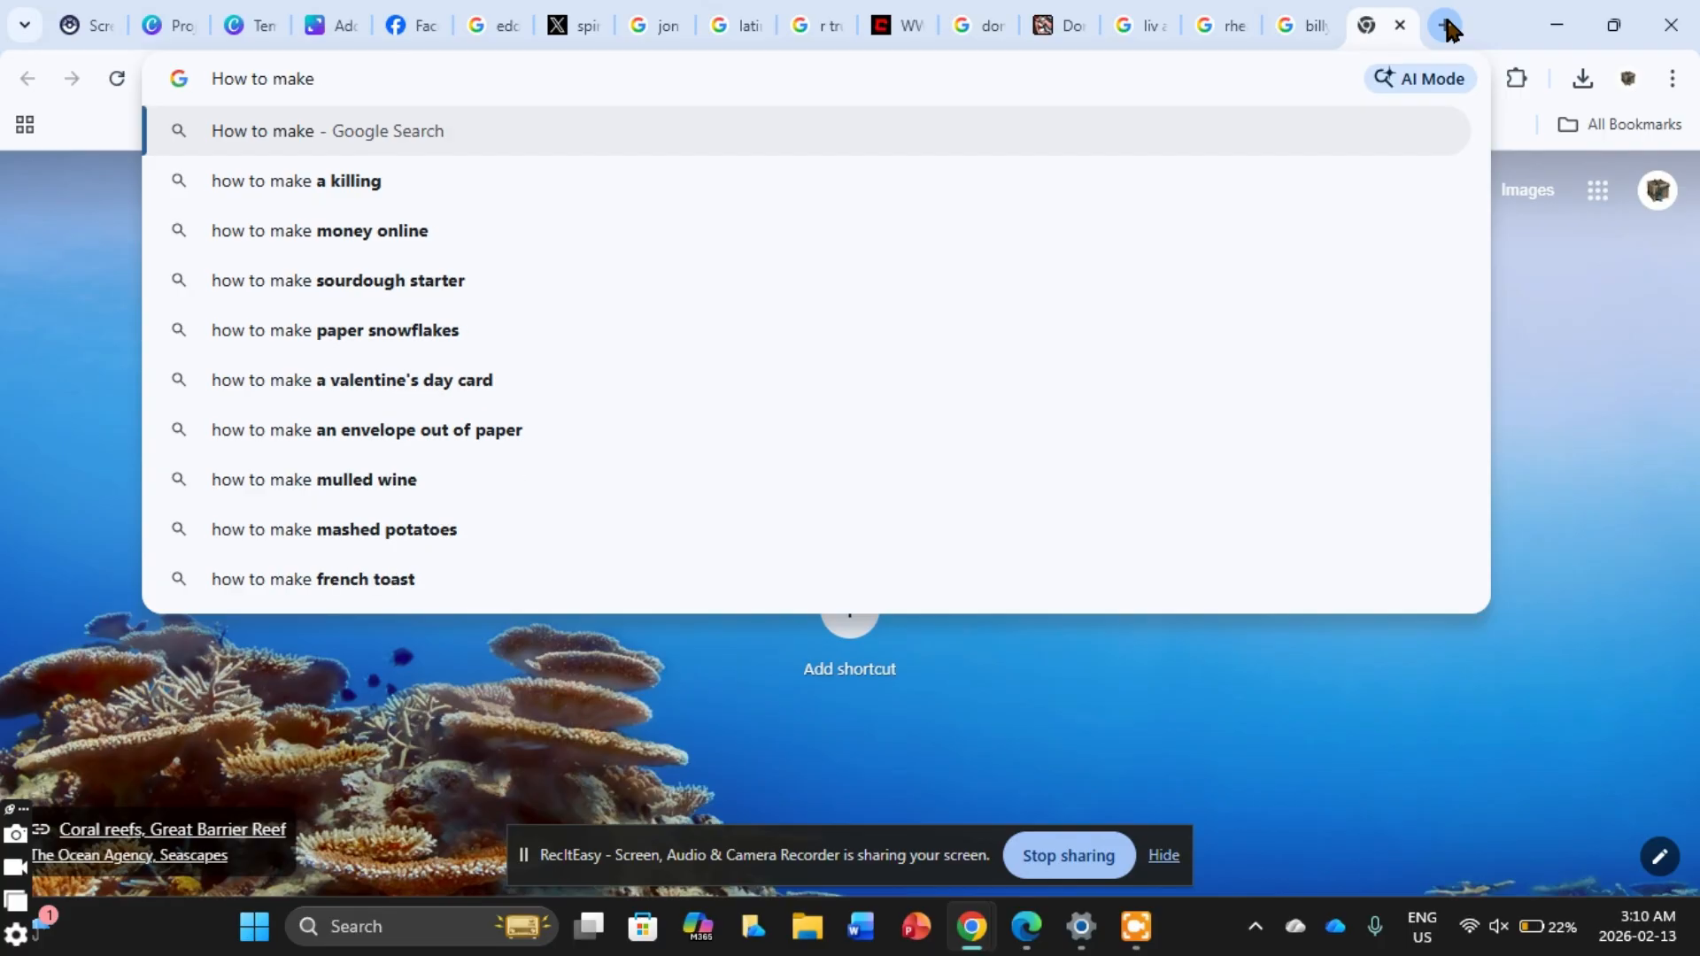
type("cards f")
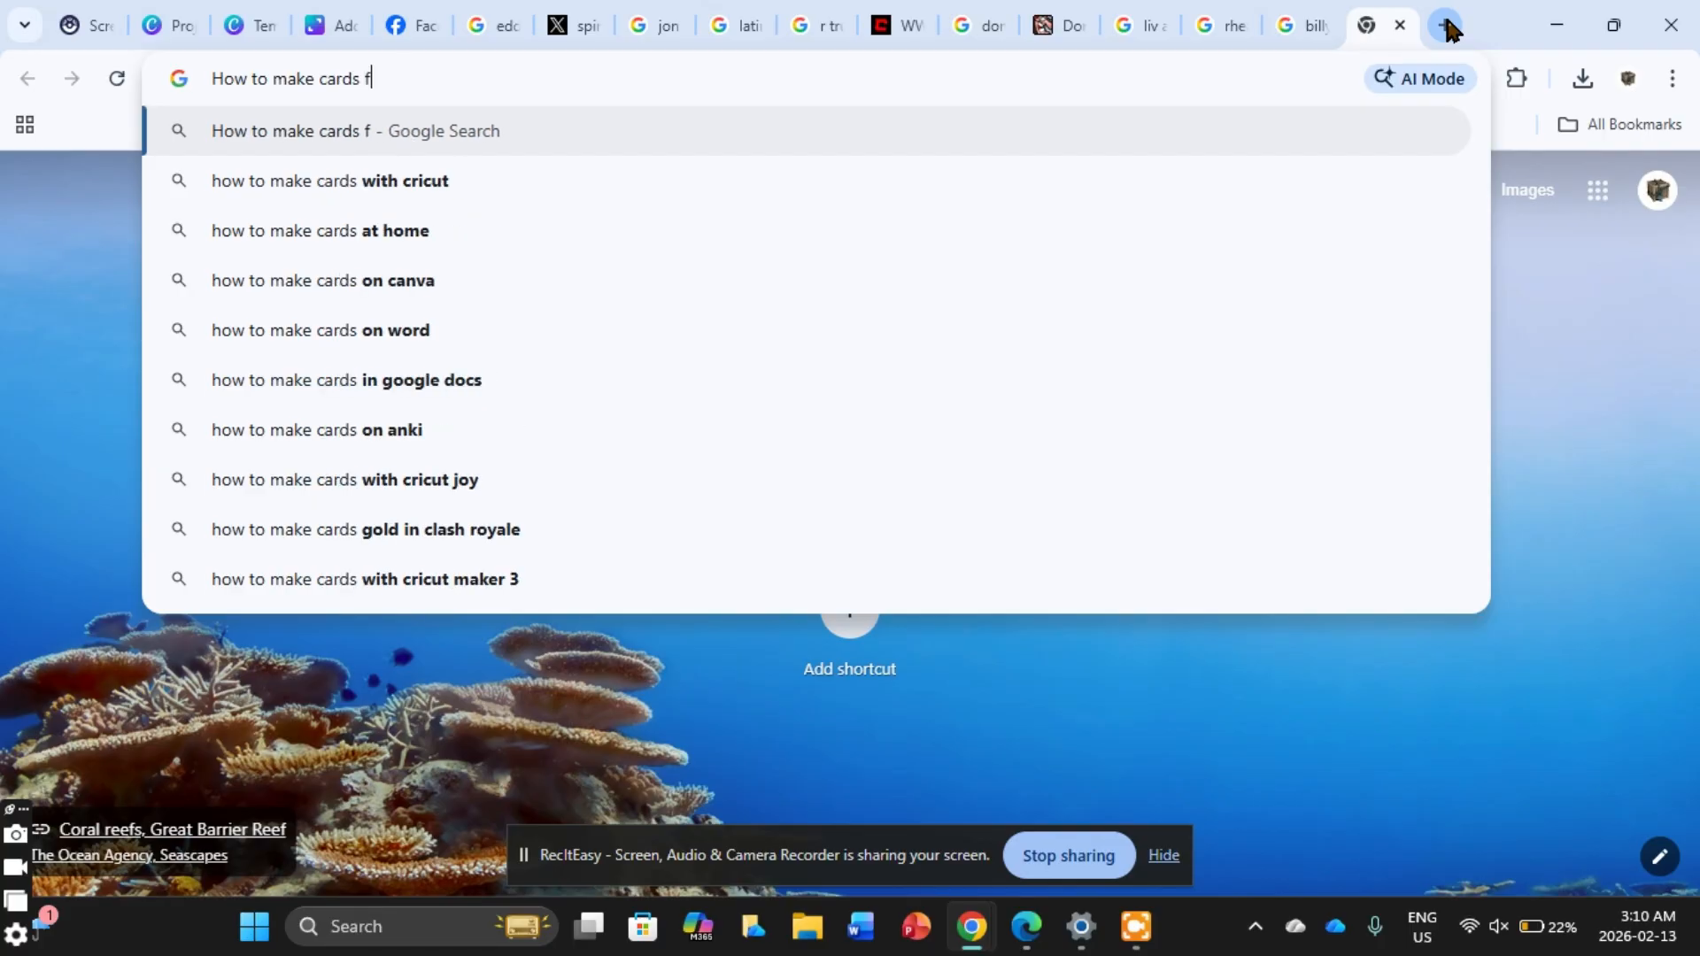
type("rom canva")
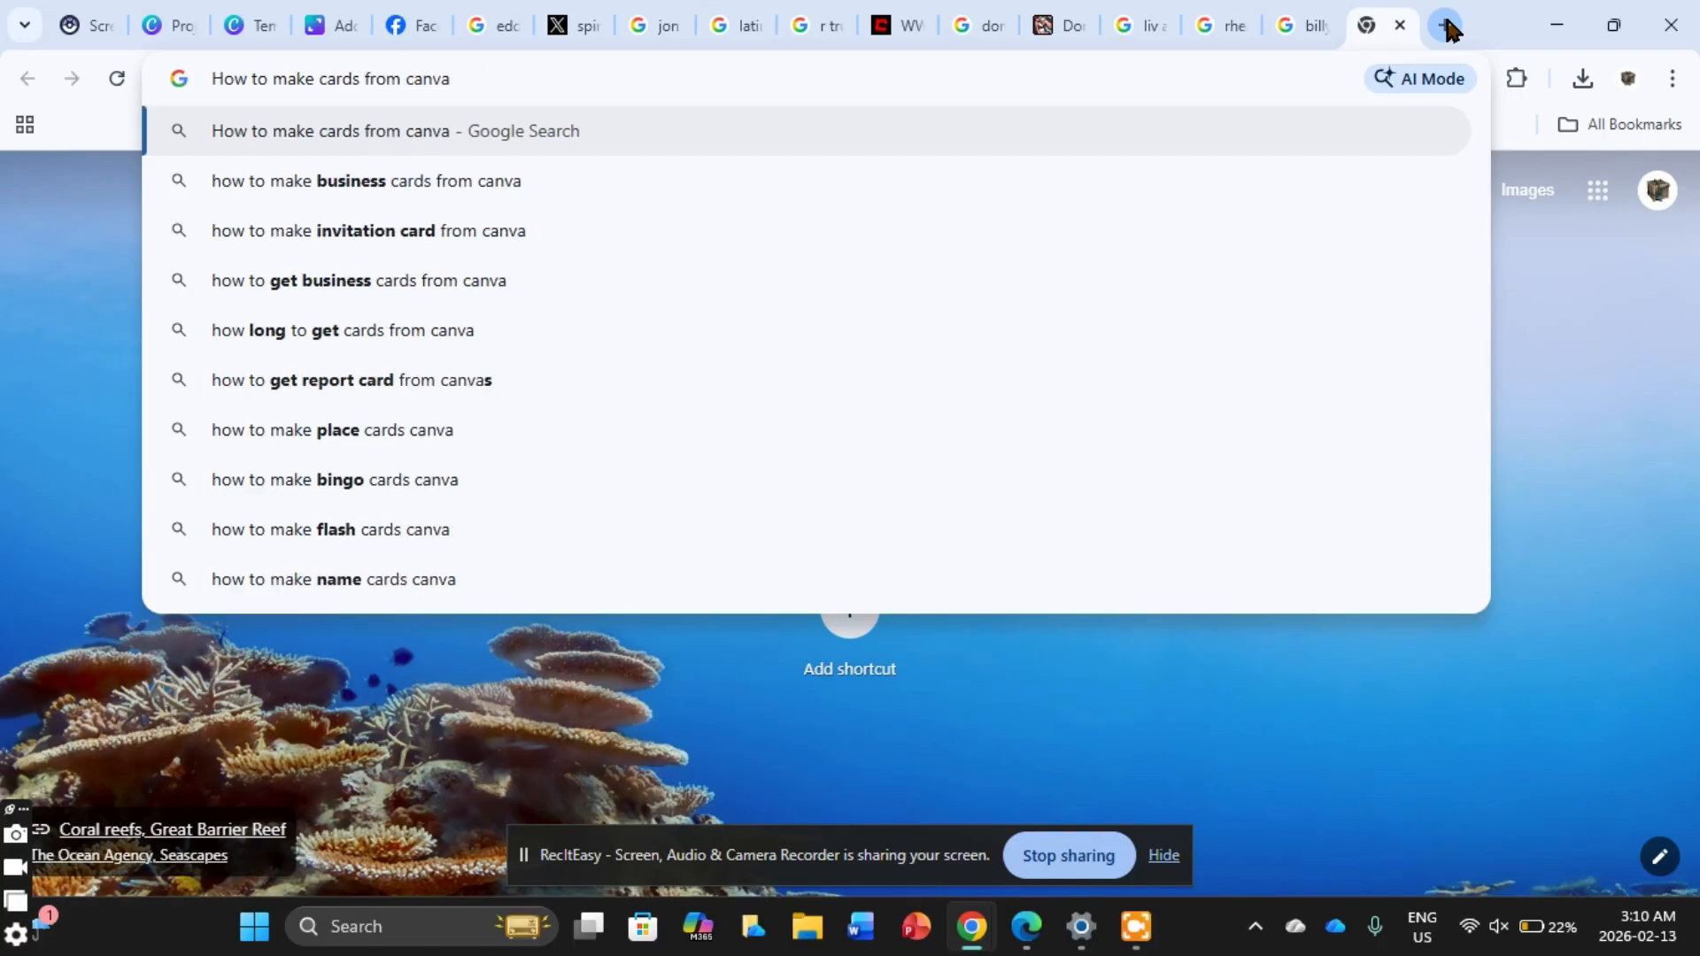
left_click(1136, 927)
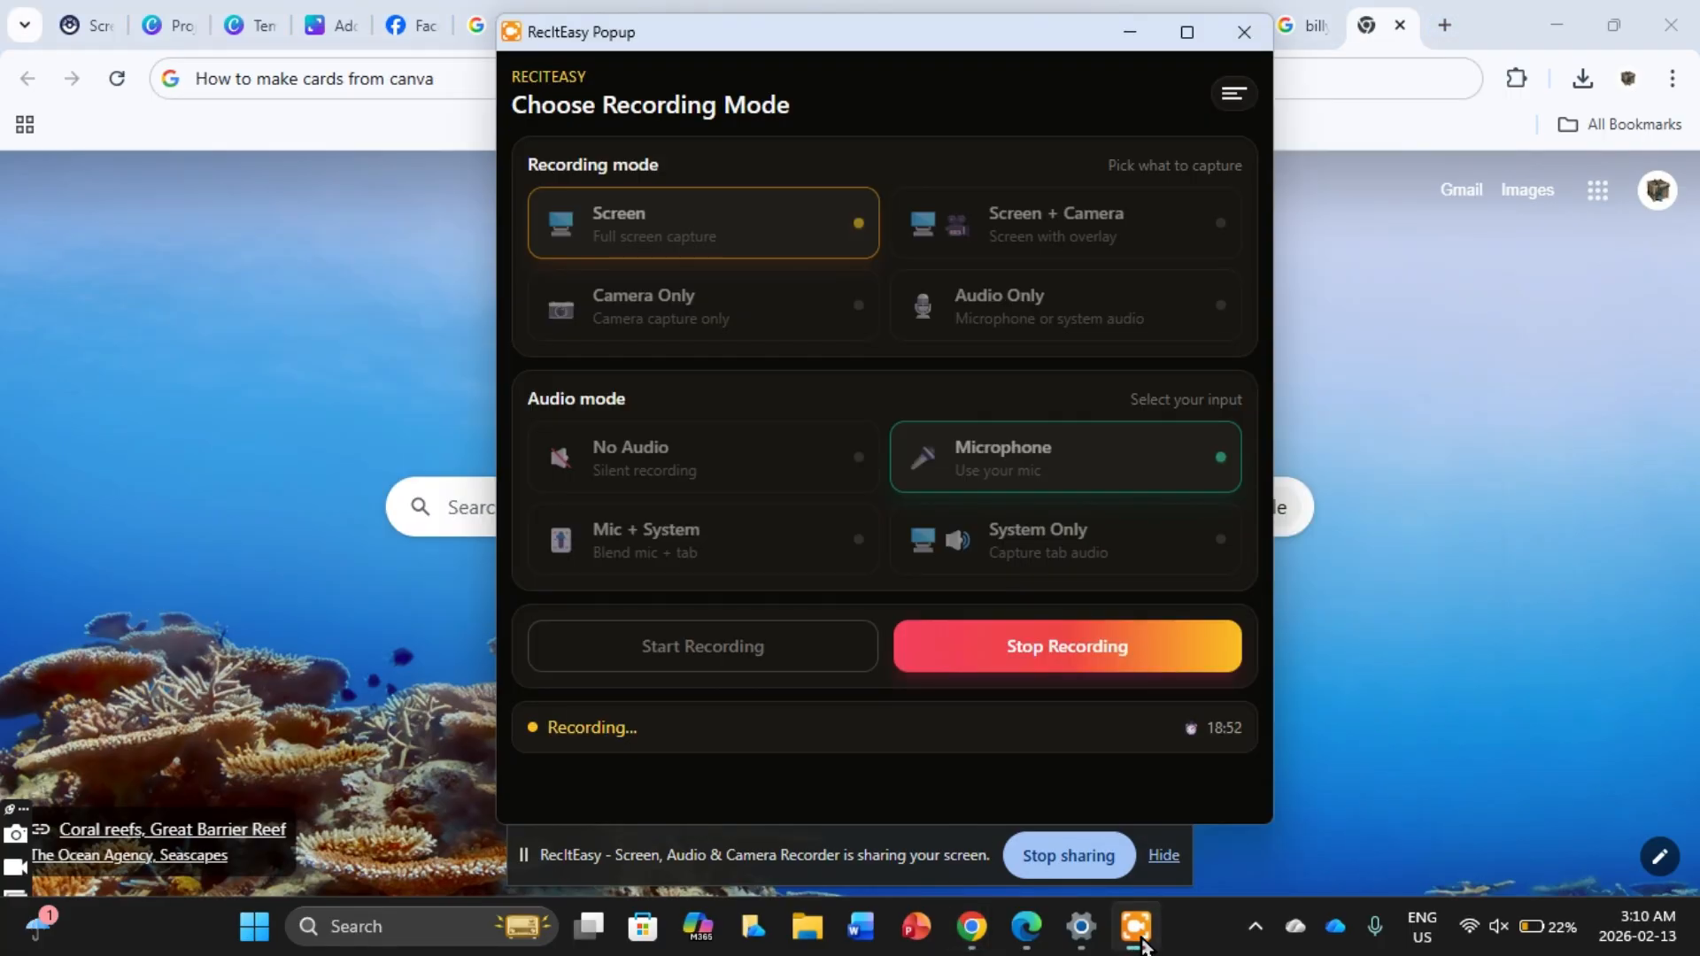